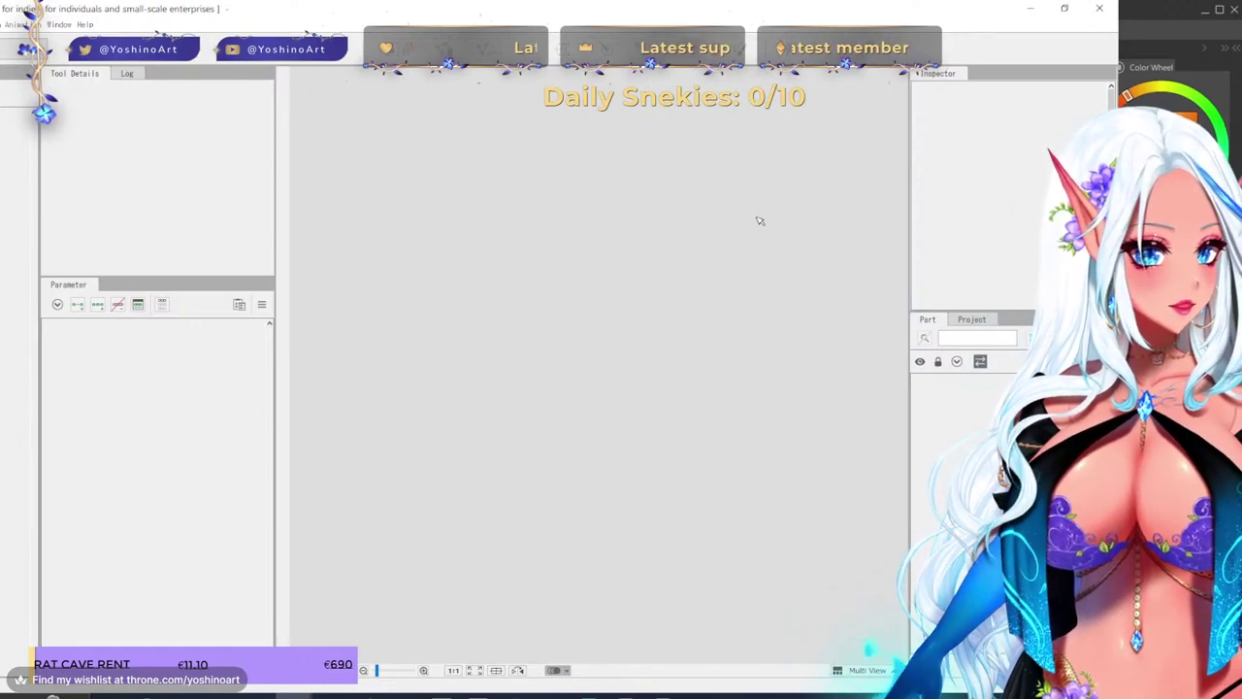
- Switch to Clip Studio Paint and open the file Lizzy S.psd
{"action": "left_click", "coordinate": [1033, 11]}
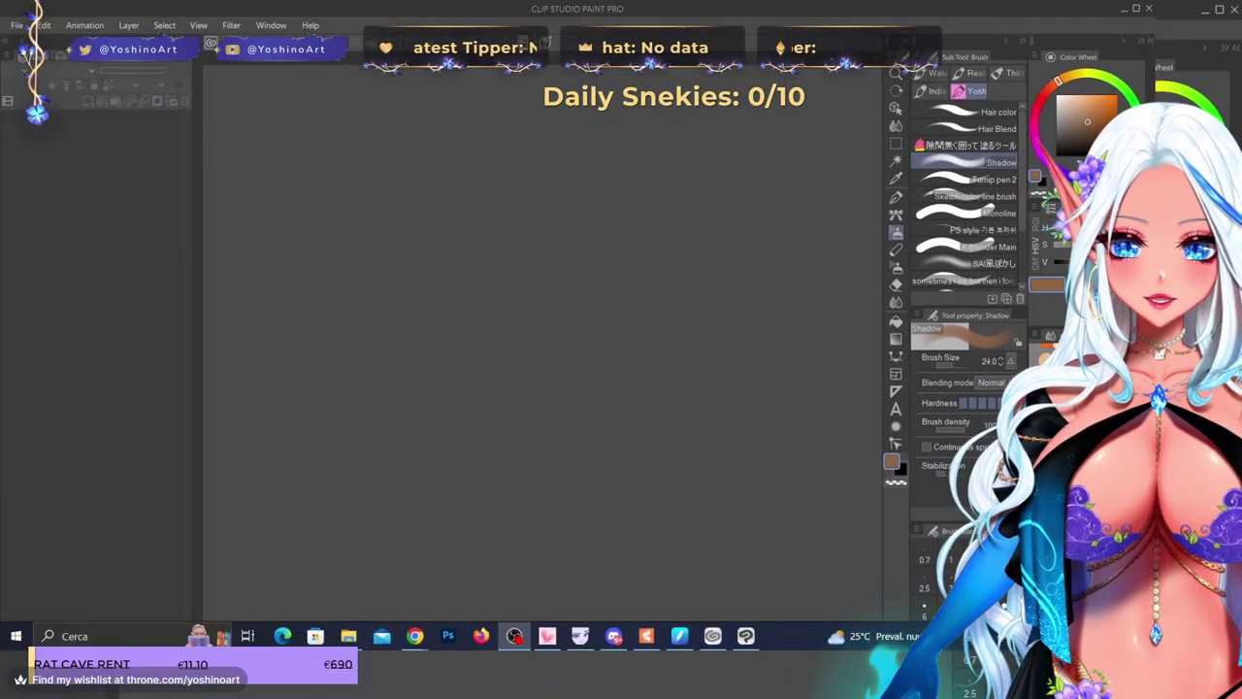
{"action": "left_click", "coordinate": [20, 30]}
{"action": "mouse_move", "coordinate": [90, 27]}
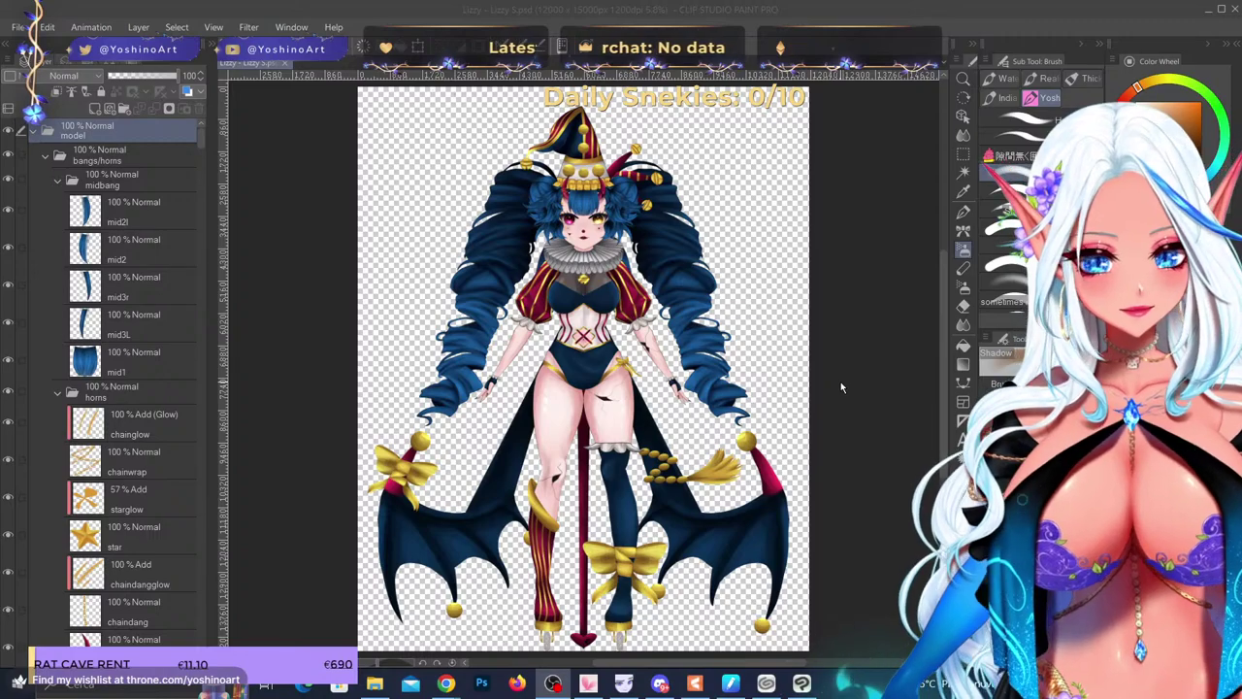
- Hide the hat folder so the character's hair and bangs can be inspected
{"action": "scroll", "coordinate": [598, 153], "scroll_direction": "up", "scroll_amount": 2}
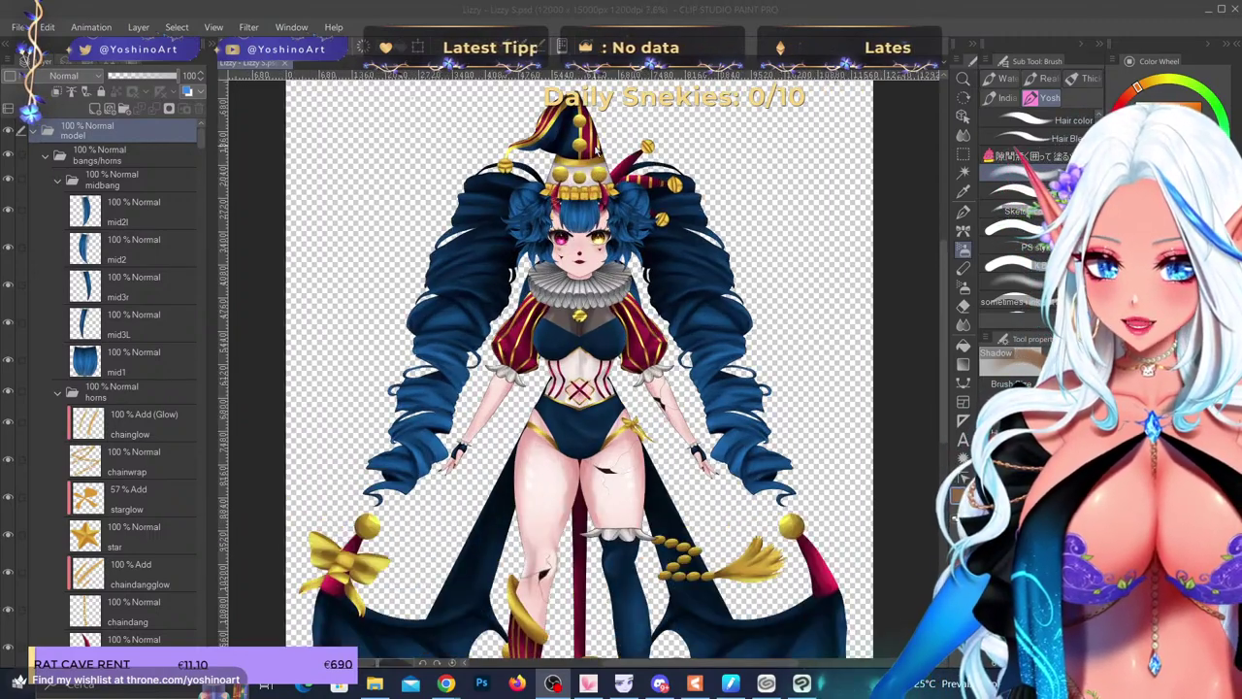
{"action": "scroll", "coordinate": [573, 156], "scroll_direction": "up", "scroll_amount": 5}
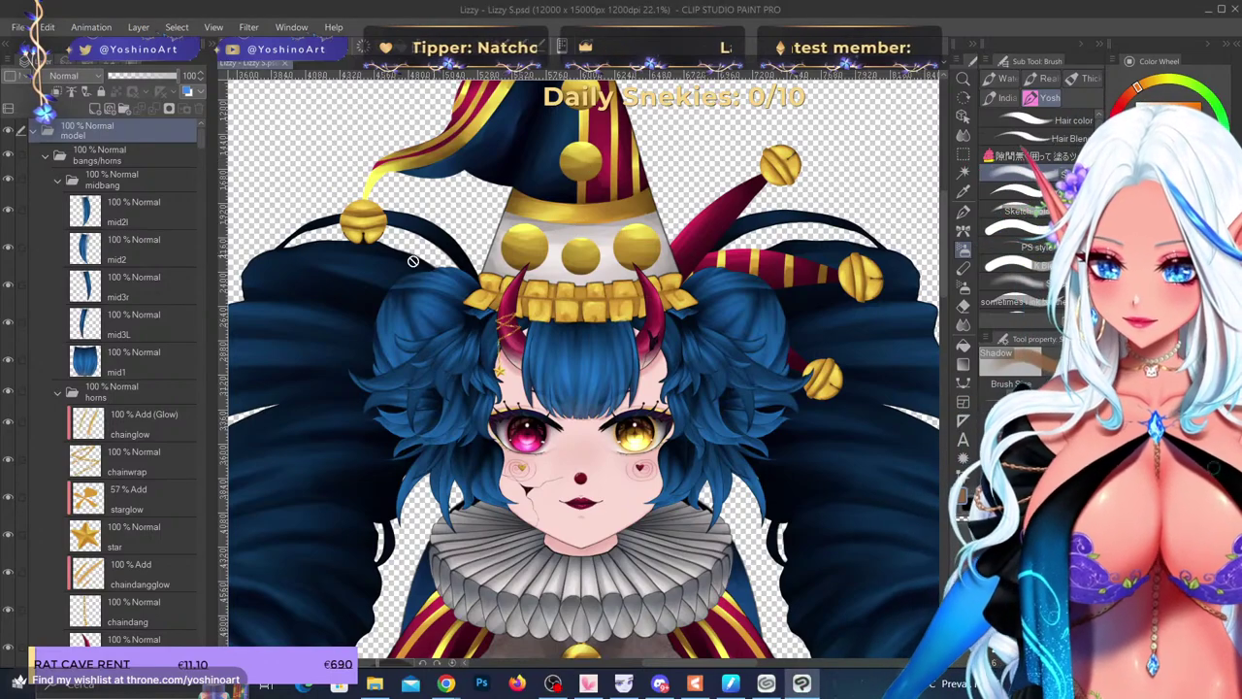
{"action": "scroll", "coordinate": [146, 356], "scroll_direction": "down", "scroll_amount": 3}
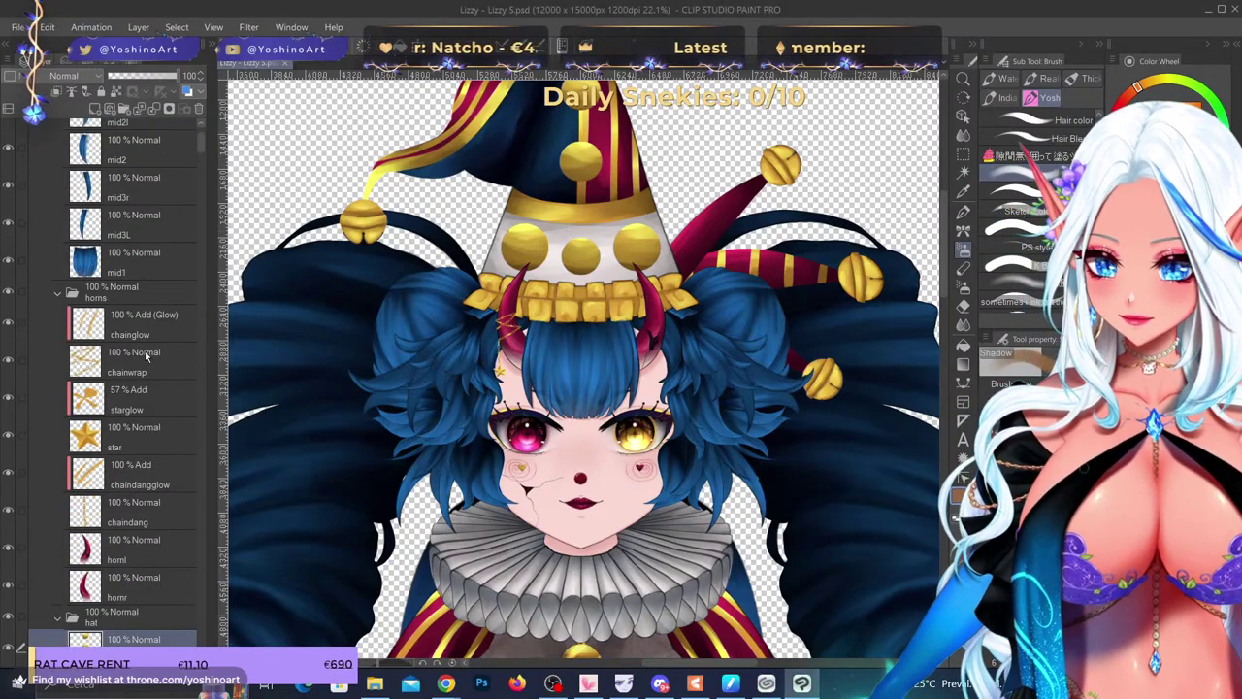
{"action": "left_click", "coordinate": [9, 618]}
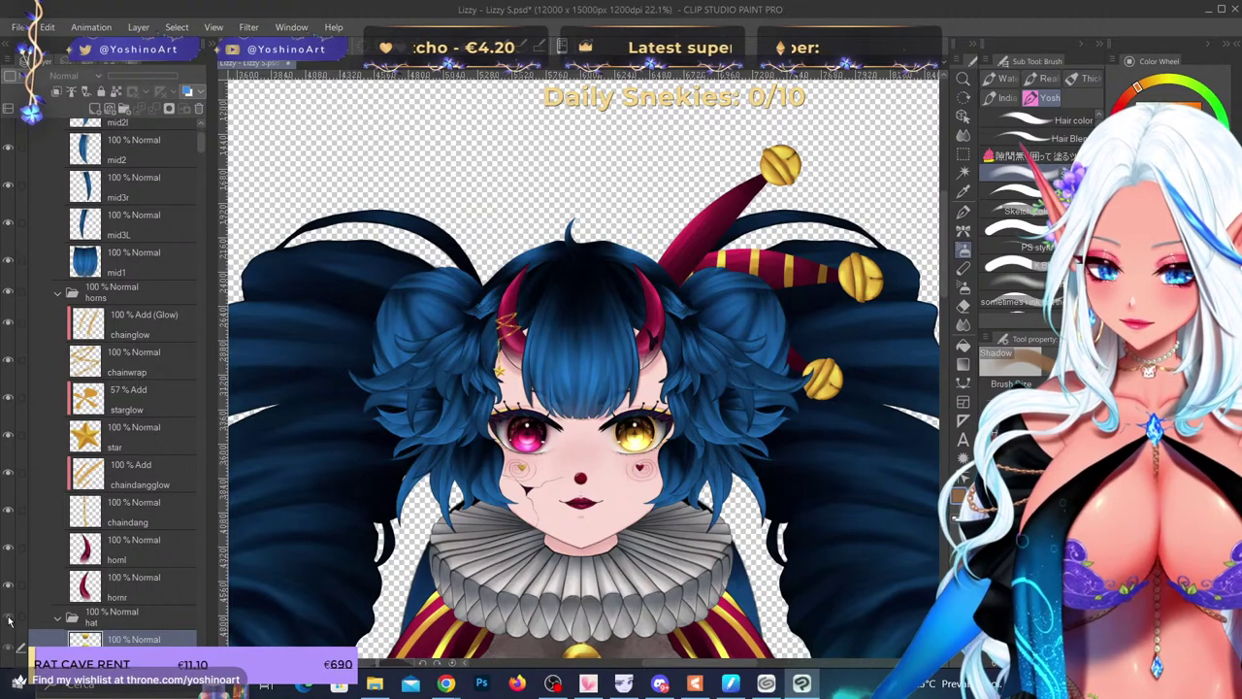
{"action": "scroll", "coordinate": [528, 345], "scroll_direction": "up", "scroll_amount": 1}
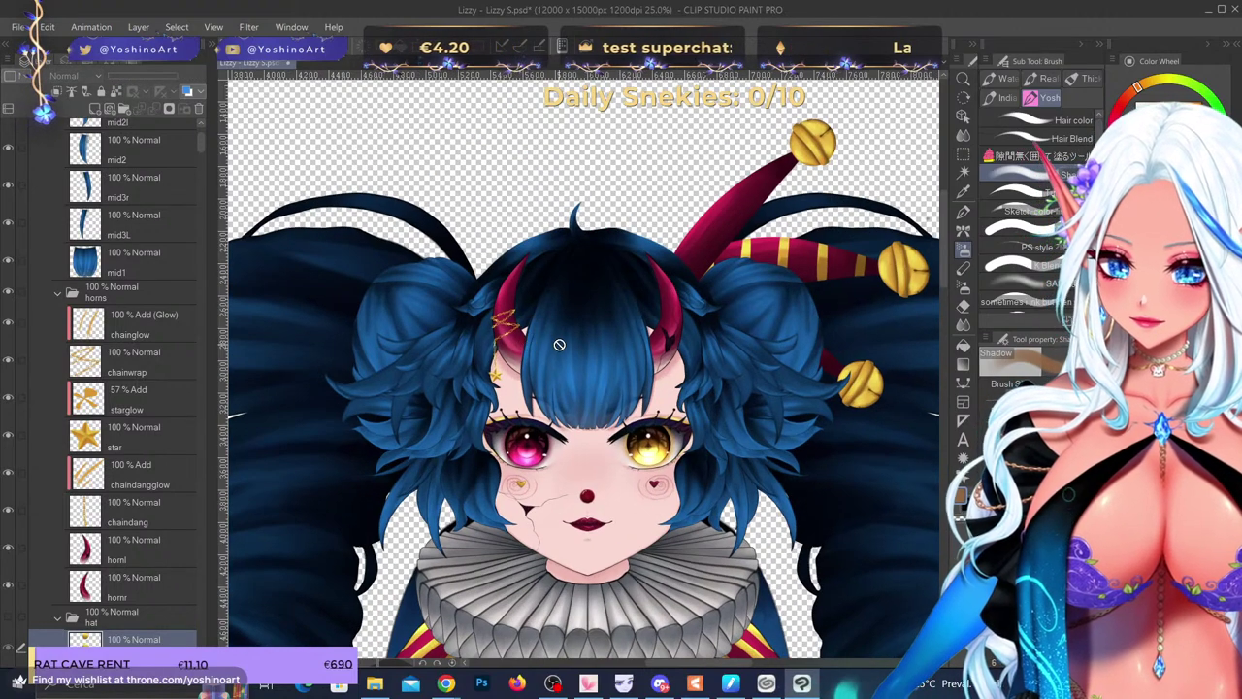
- Examine which part of the bangs the mid1 layer covers by toggling its visibility
{"action": "left_click", "coordinate": [136, 261]}
{"action": "scroll", "coordinate": [155, 388], "scroll_direction": "up", "scroll_amount": 2}
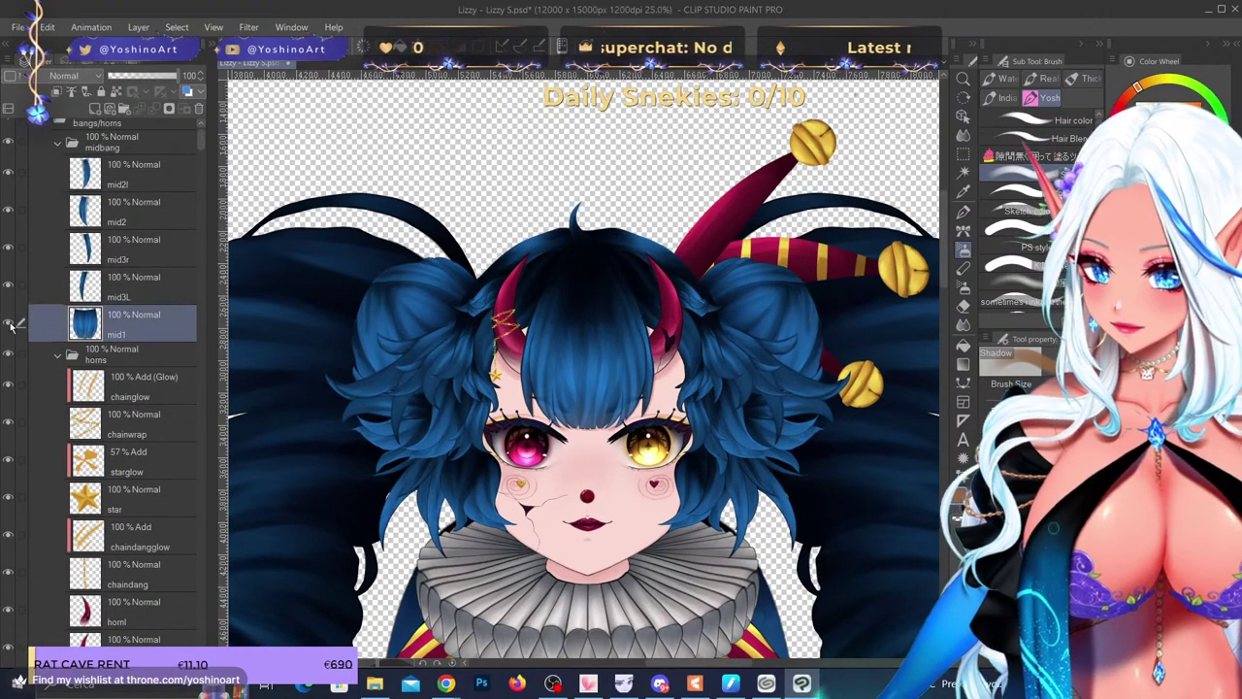
{"action": "left_click", "coordinate": [10, 324]}
{"action": "left_click", "coordinate": [10, 324]}
{"action": "left_click", "coordinate": [10, 325]}
{"action": "left_click", "coordinate": [10, 324]}
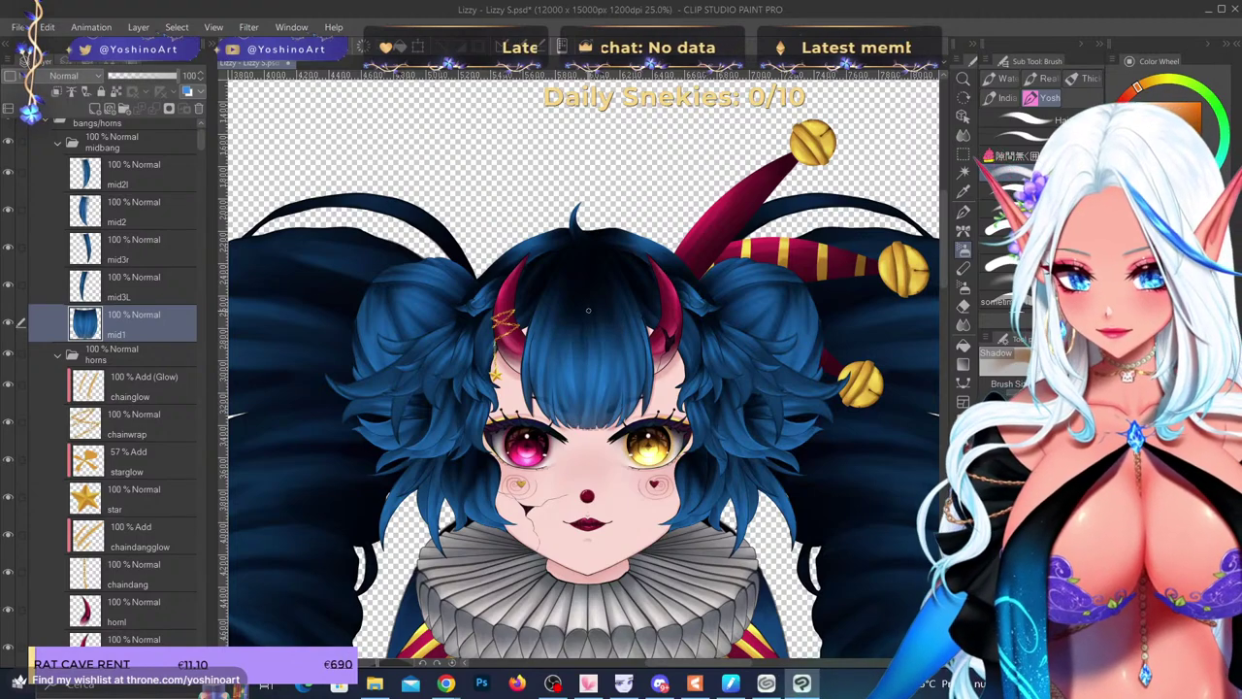
- Examine the side strands of the bangs by toggling the visibility of the mid3L layer and its neighbouring layers
{"action": "scroll", "coordinate": [588, 311], "scroll_direction": "up", "scroll_amount": 1}
{"action": "left_click", "coordinate": [162, 289]}
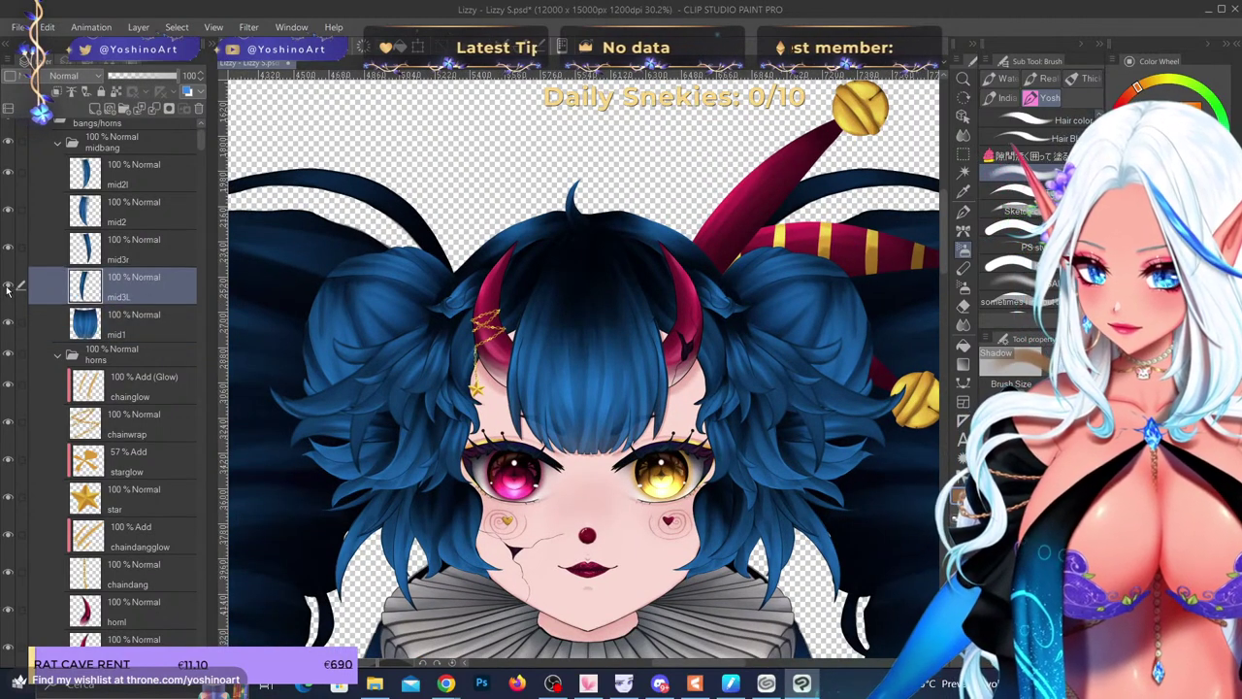
{"action": "left_click", "coordinate": [8, 289]}
{"action": "left_click", "coordinate": [8, 289]}
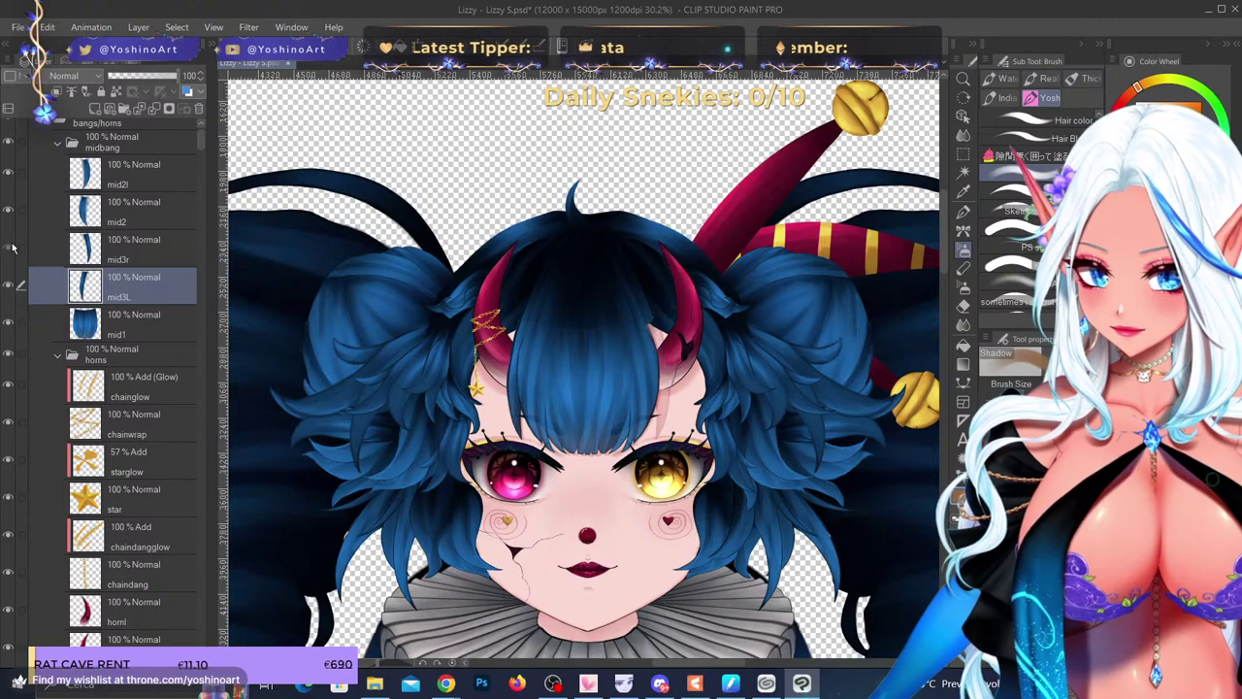
{"action": "scroll", "coordinate": [513, 274], "scroll_direction": "up", "scroll_amount": 1}
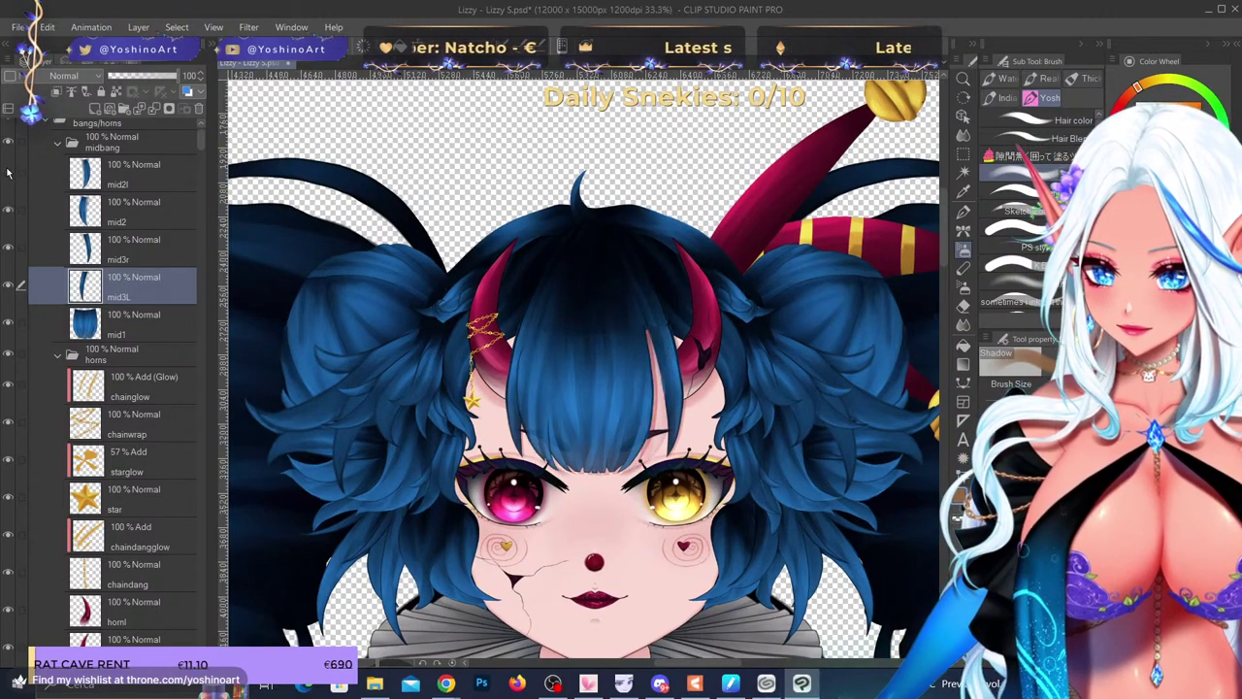
- Pick a hair bun on the canvas with the Move layer tool and hide the bun1 and bun2 layers
{"action": "left_click", "coordinate": [965, 169]}
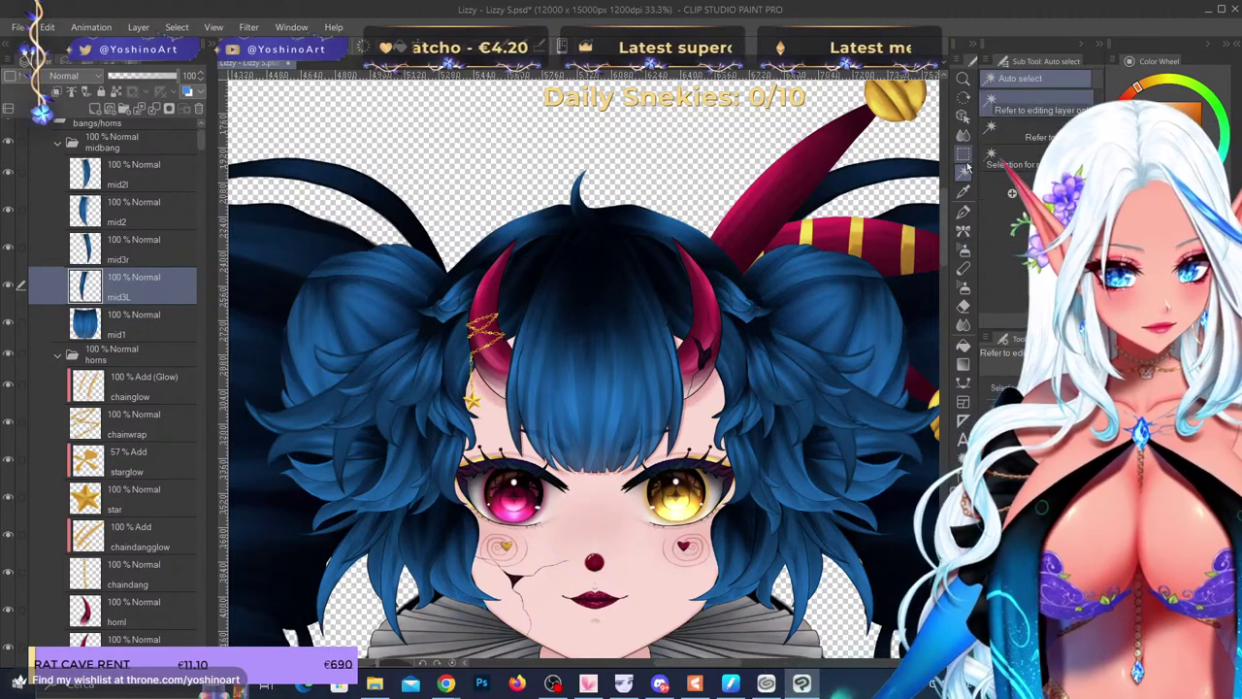
{"action": "left_click", "coordinate": [964, 214]}
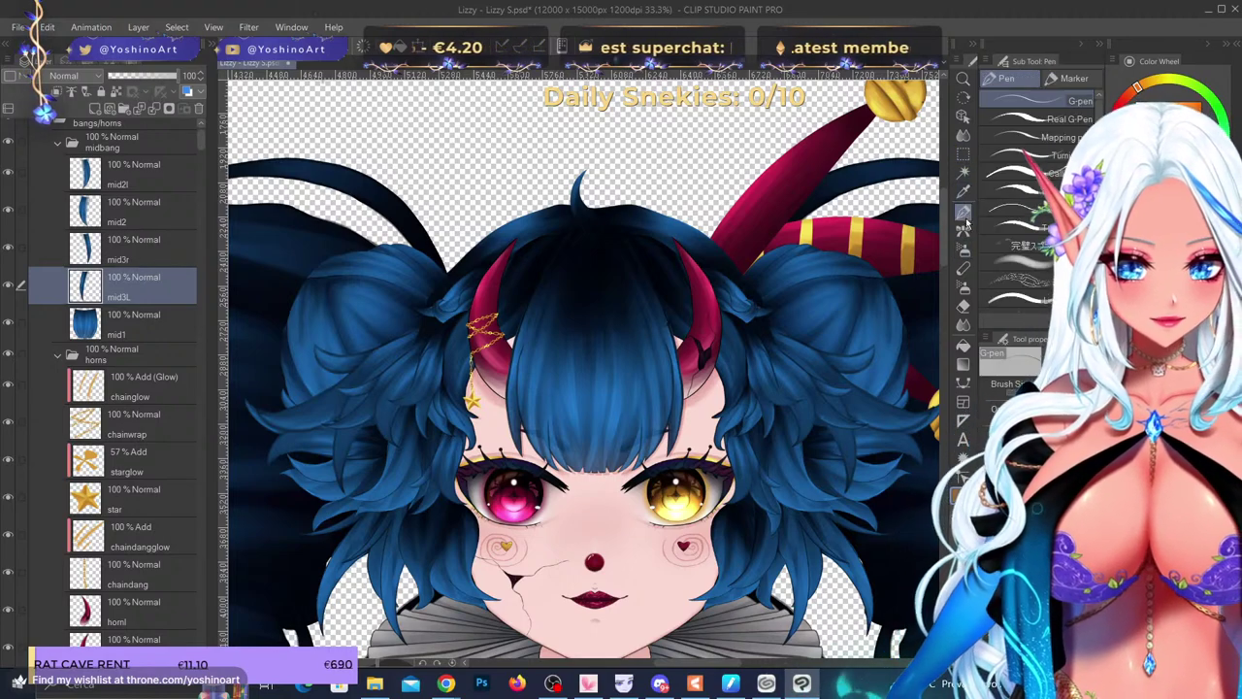
{"action": "left_click", "coordinate": [965, 250]}
{"action": "left_click", "coordinate": [964, 151]}
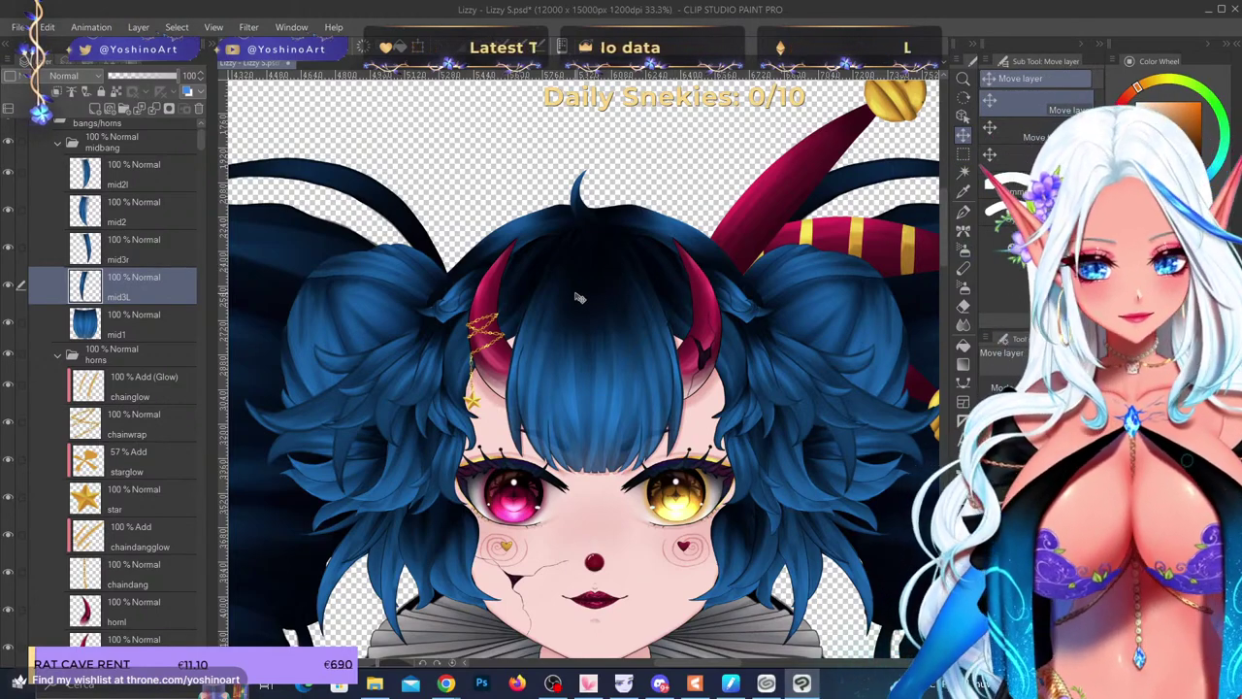
{"action": "scroll", "coordinate": [579, 298], "scroll_direction": "down", "scroll_amount": 2}
{"action": "left_click", "coordinate": [439, 307]}
{"action": "scroll", "coordinate": [103, 475], "scroll_direction": "down", "scroll_amount": 7}
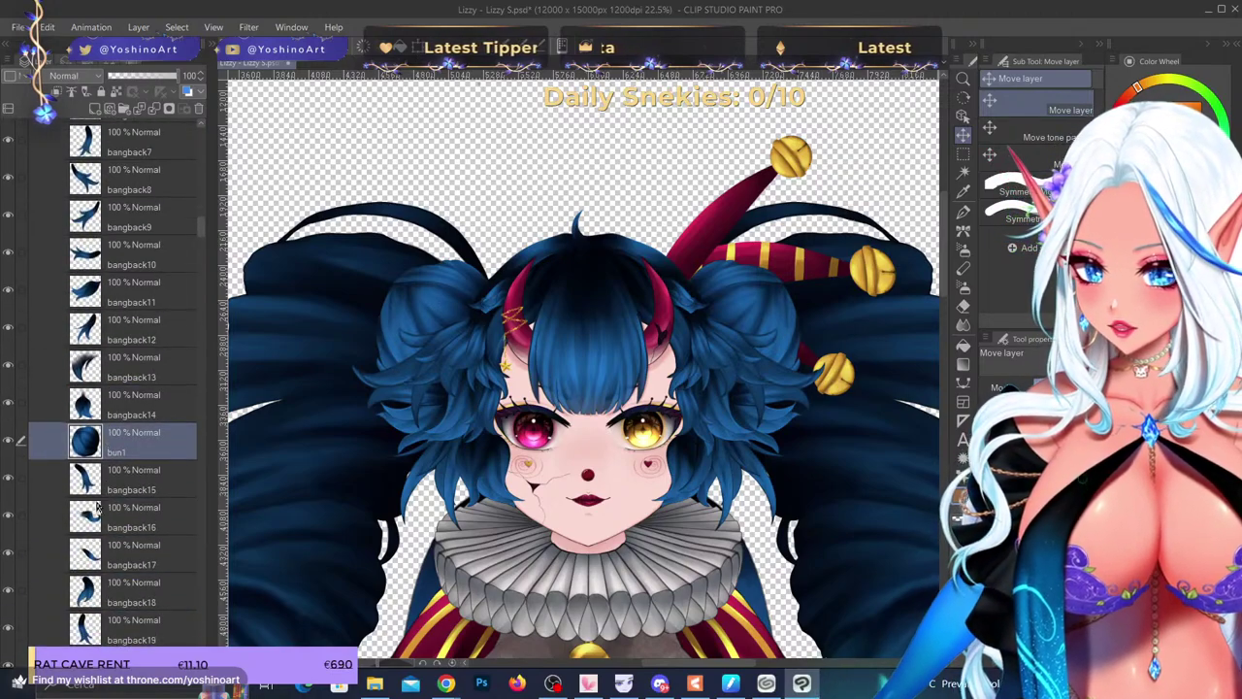
{"action": "scroll", "coordinate": [52, 488], "scroll_direction": "down", "scroll_amount": 1}
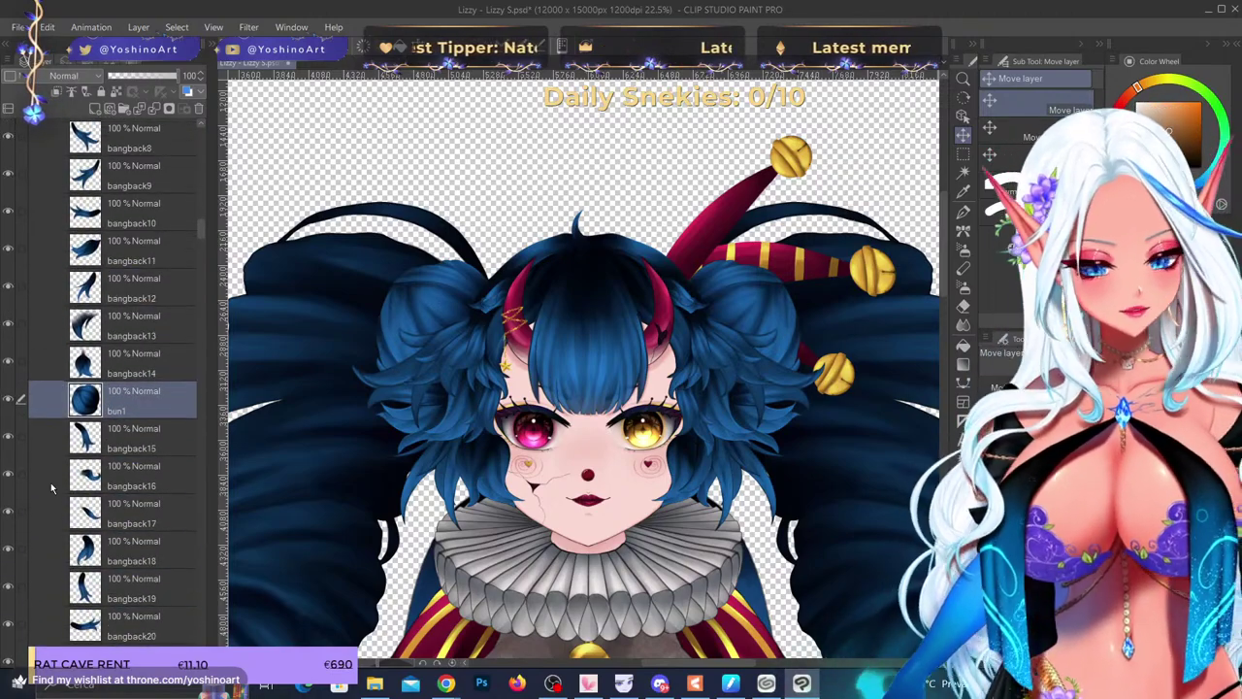
{"action": "scroll", "coordinate": [9, 401], "scroll_direction": "down", "scroll_amount": 6}
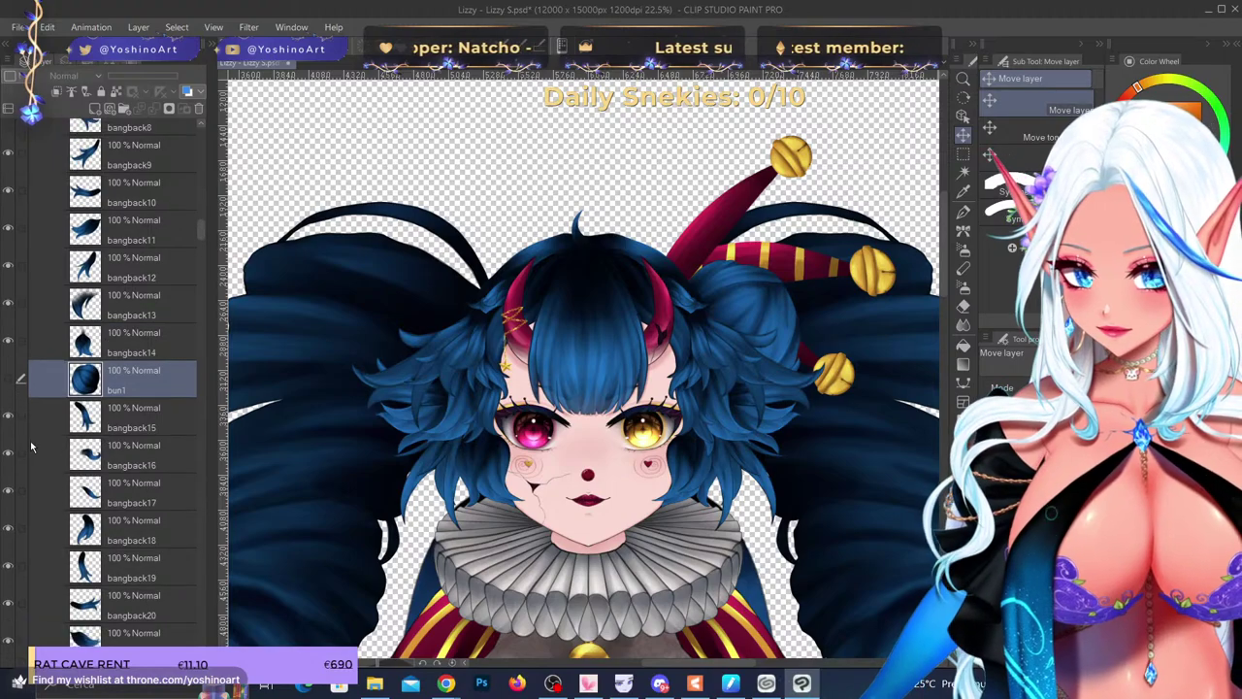
{"action": "left_click", "coordinate": [11, 587]}
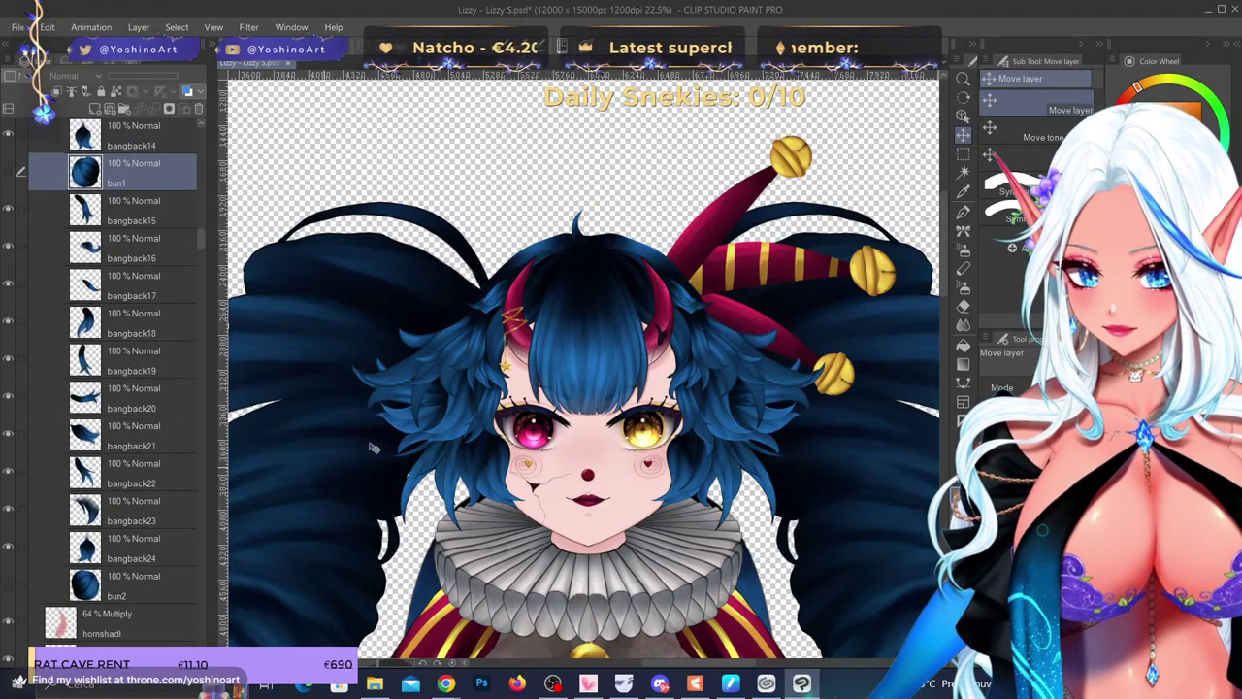
- Pick the dark hair at the crown on the canvas and locate its layer, mid2Top, in the midbangtop folder
{"action": "scroll", "coordinate": [561, 296], "scroll_direction": "up", "scroll_amount": 3}
{"action": "left_click", "coordinate": [555, 264]}
{"action": "scroll", "coordinate": [615, 264], "scroll_direction": "up", "scroll_amount": 1}
{"action": "scroll", "coordinate": [133, 337], "scroll_direction": "up", "scroll_amount": 5}
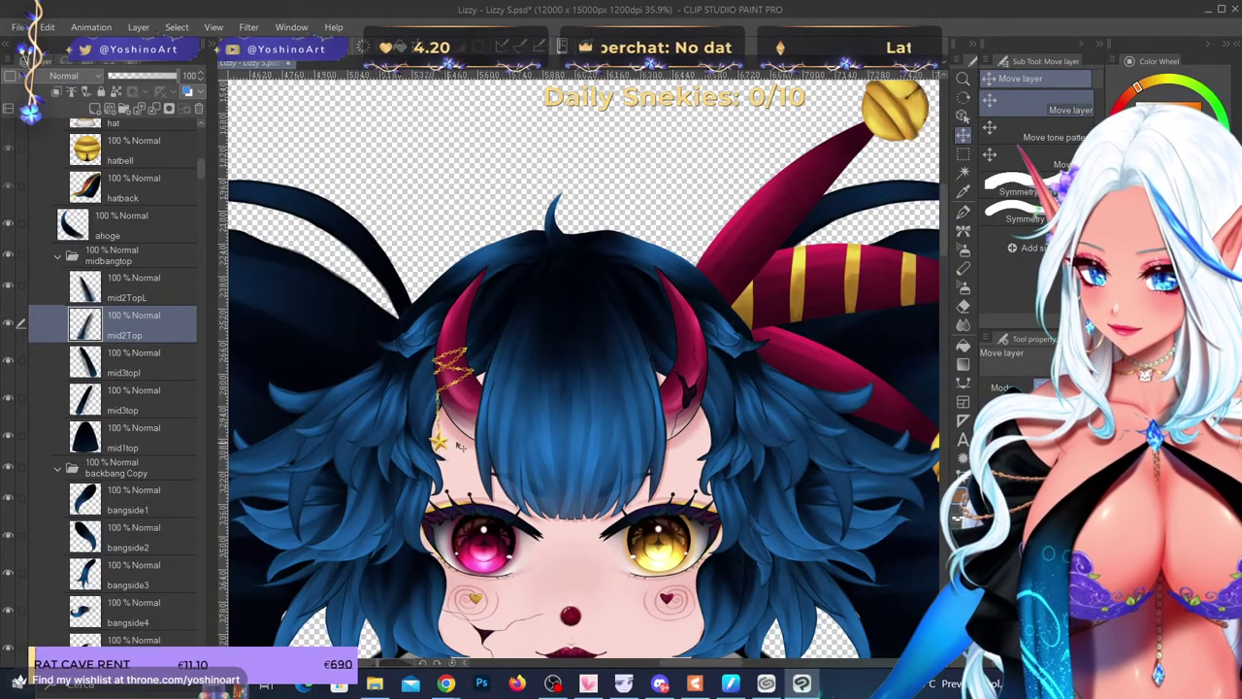
{"action": "scroll", "coordinate": [126, 408], "scroll_direction": "up", "scroll_amount": 9}
{"action": "scroll", "coordinate": [162, 424], "scroll_direction": "up", "scroll_amount": 10}
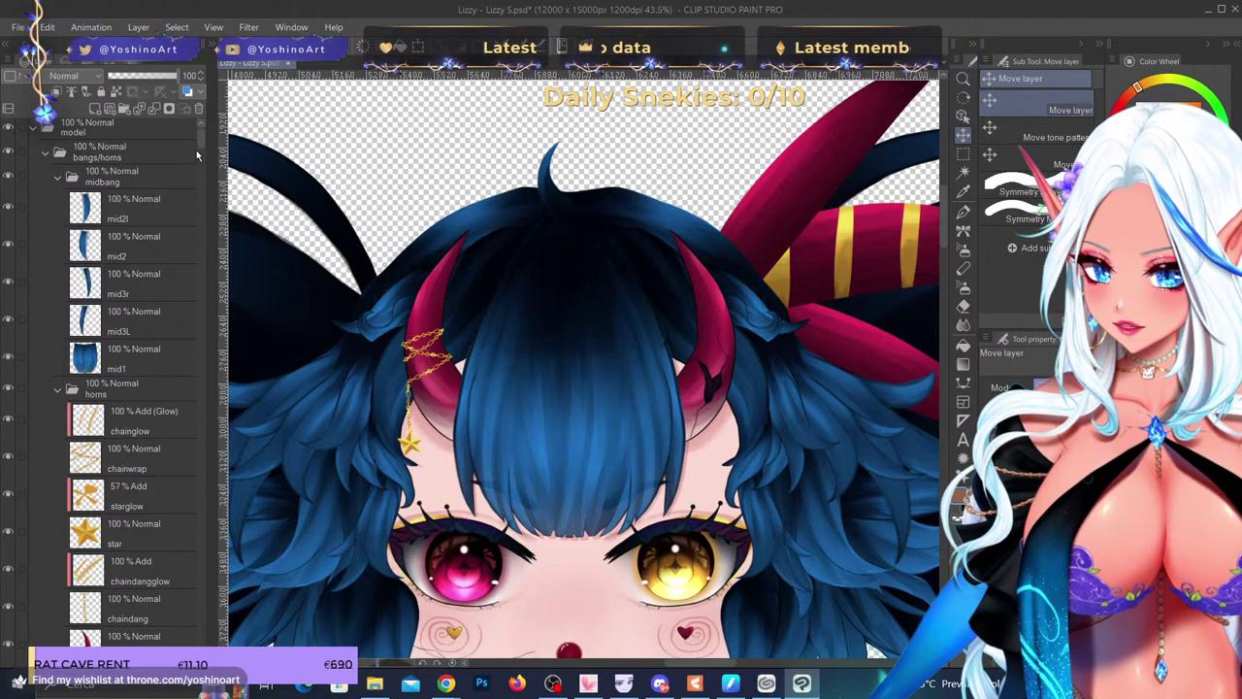
{"action": "left_click_drag", "start_coordinate": [202, 146], "coordinate": [207, 174]}
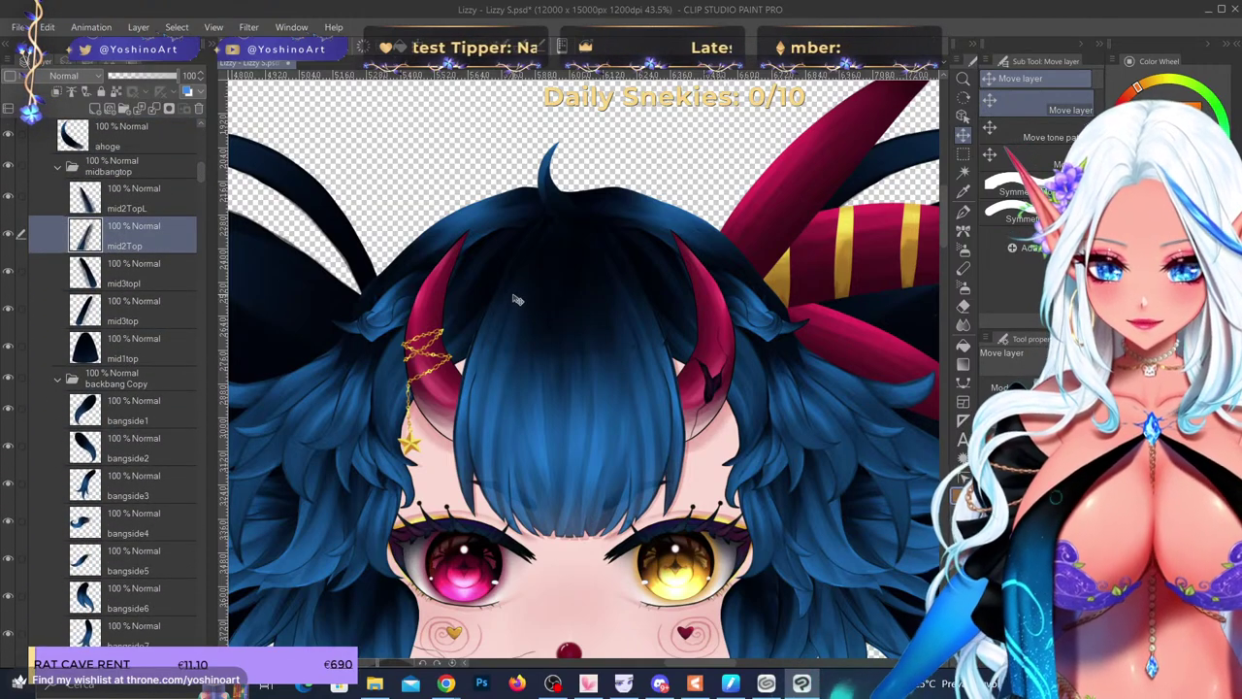
- Try a temporary transform on the mid2Top and mid1top layers to check which hair parts they cover
{"action": "key", "text": "ctrl+t"}
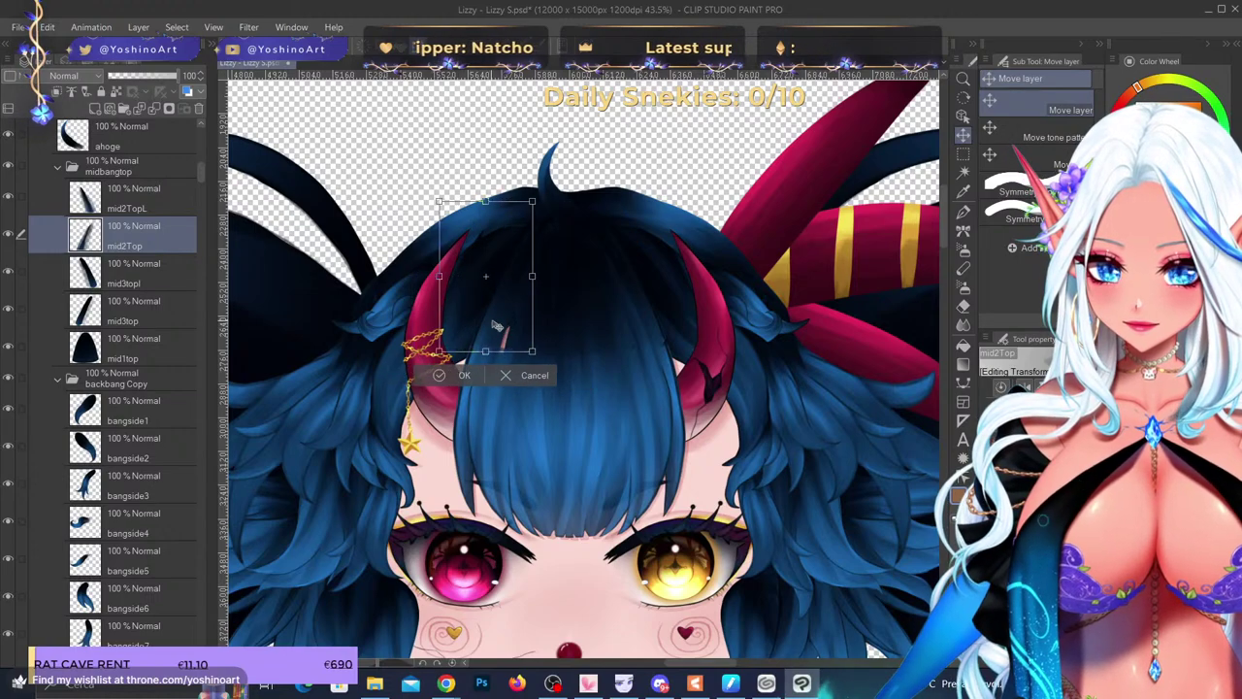
{"action": "left_click", "coordinate": [532, 377]}
{"action": "left_click", "coordinate": [134, 347]}
{"action": "key", "text": "ctrl+t"}
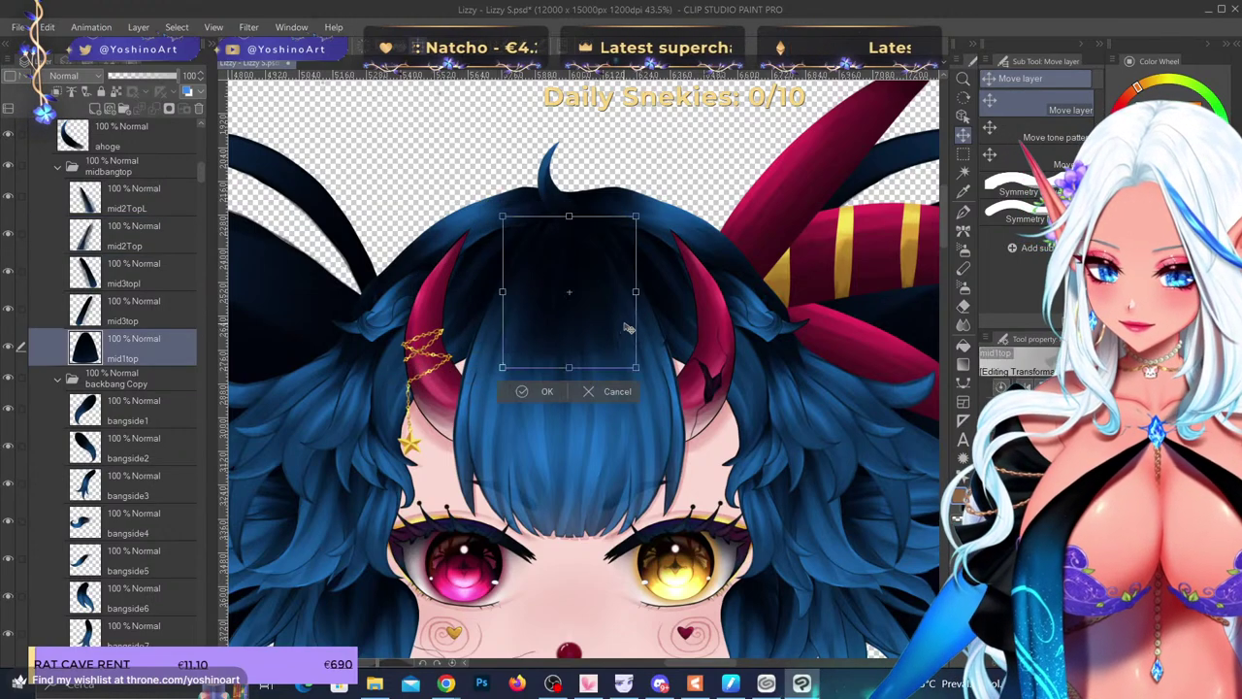
{"action": "left_click_drag", "start_coordinate": [791, 325], "coordinate": [801, 323]}
{"action": "left_click", "coordinate": [813, 377]}
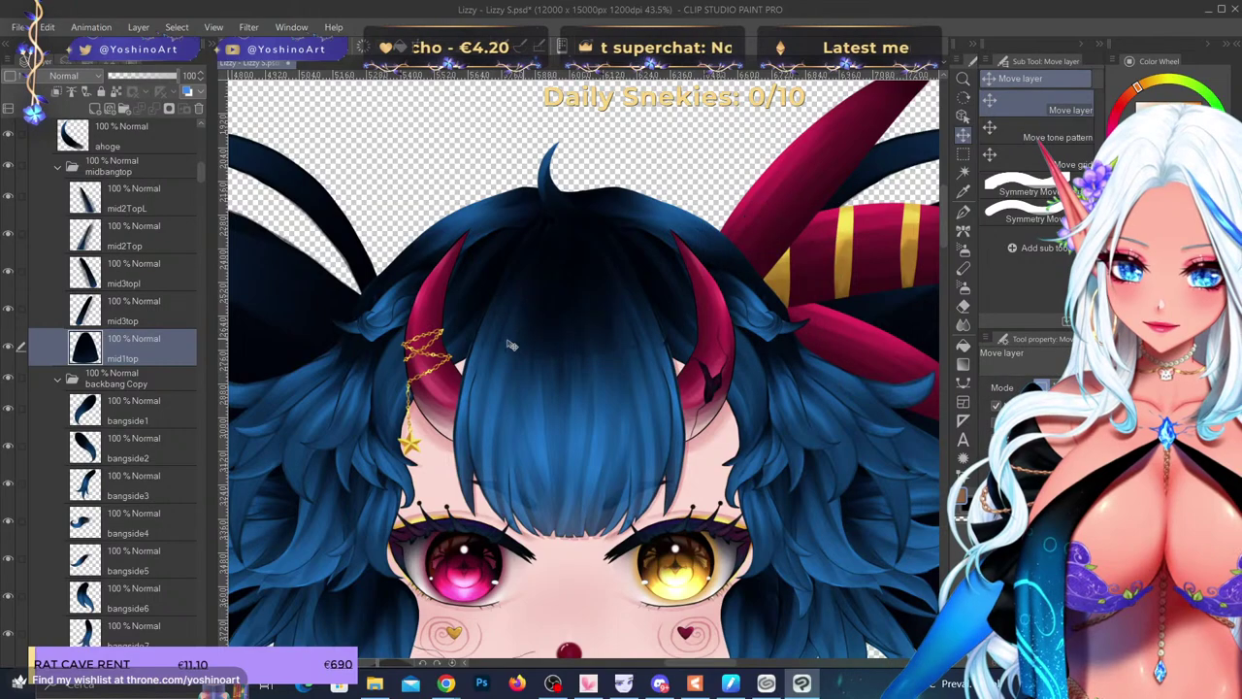
- Show the hat folder again and check how the hat sits over the bangs
{"action": "scroll", "coordinate": [131, 448], "scroll_direction": "up", "scroll_amount": 5}
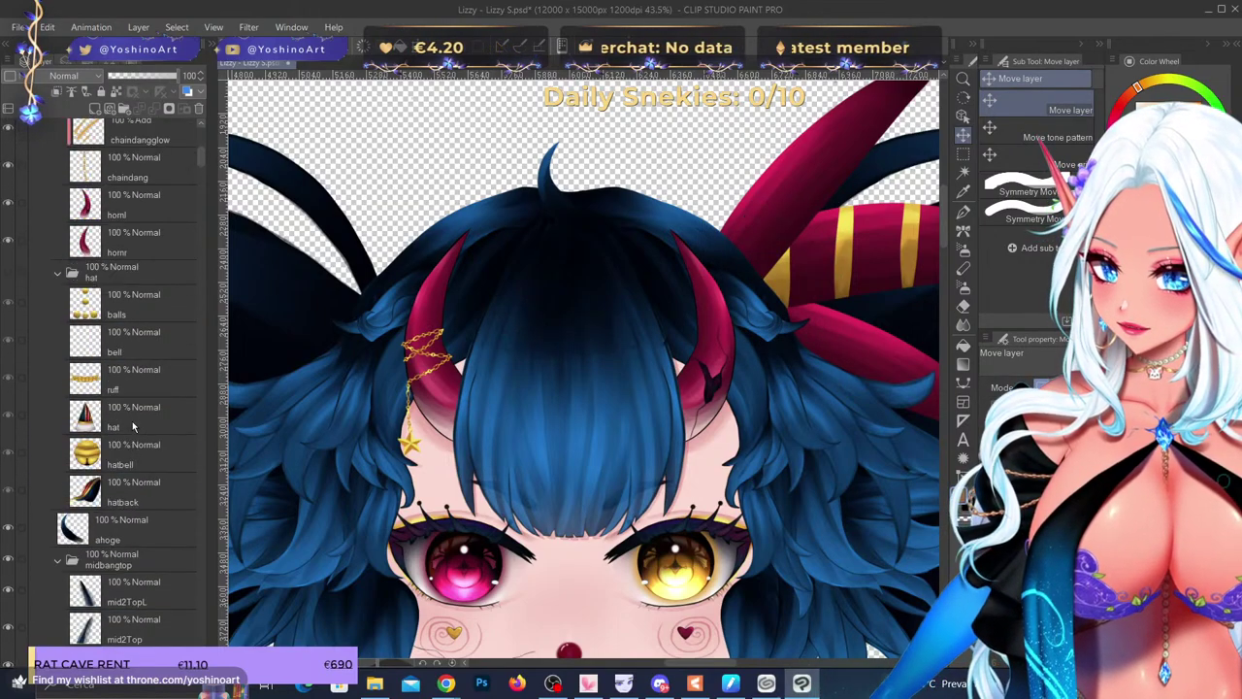
{"action": "left_click", "coordinate": [11, 274]}
{"action": "scroll", "coordinate": [582, 364], "scroll_direction": "down", "scroll_amount": 5}
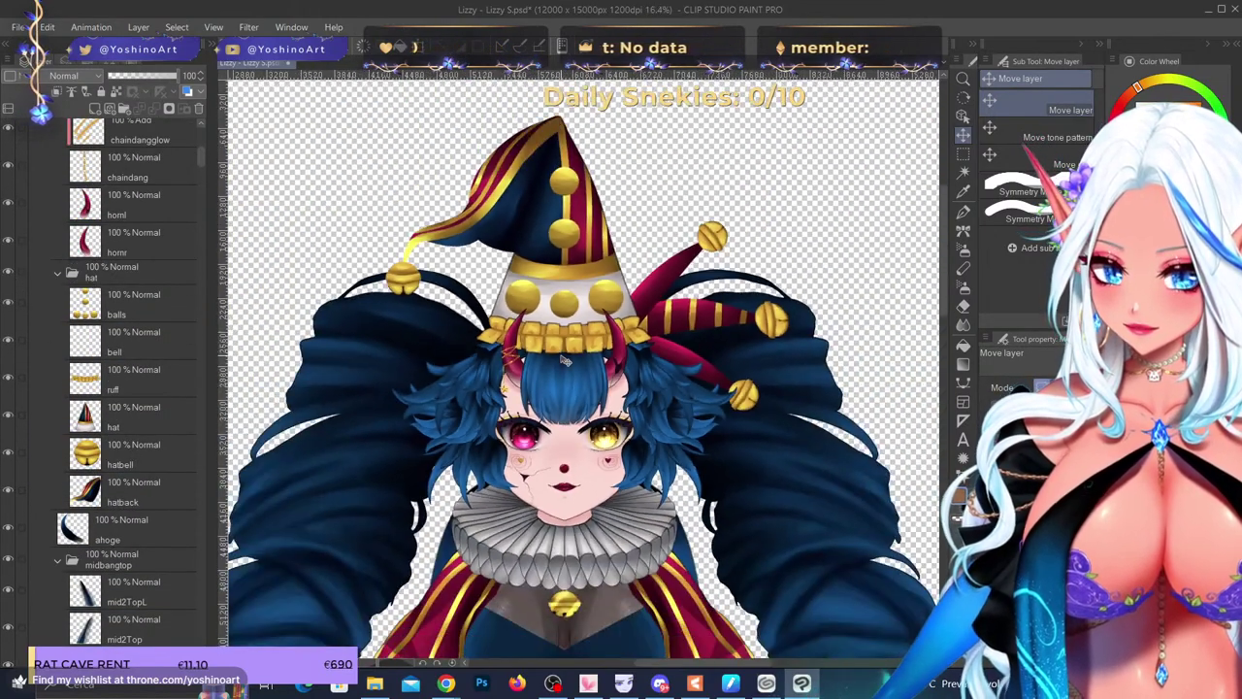
{"action": "scroll", "coordinate": [573, 359], "scroll_direction": "up", "scroll_amount": 4}
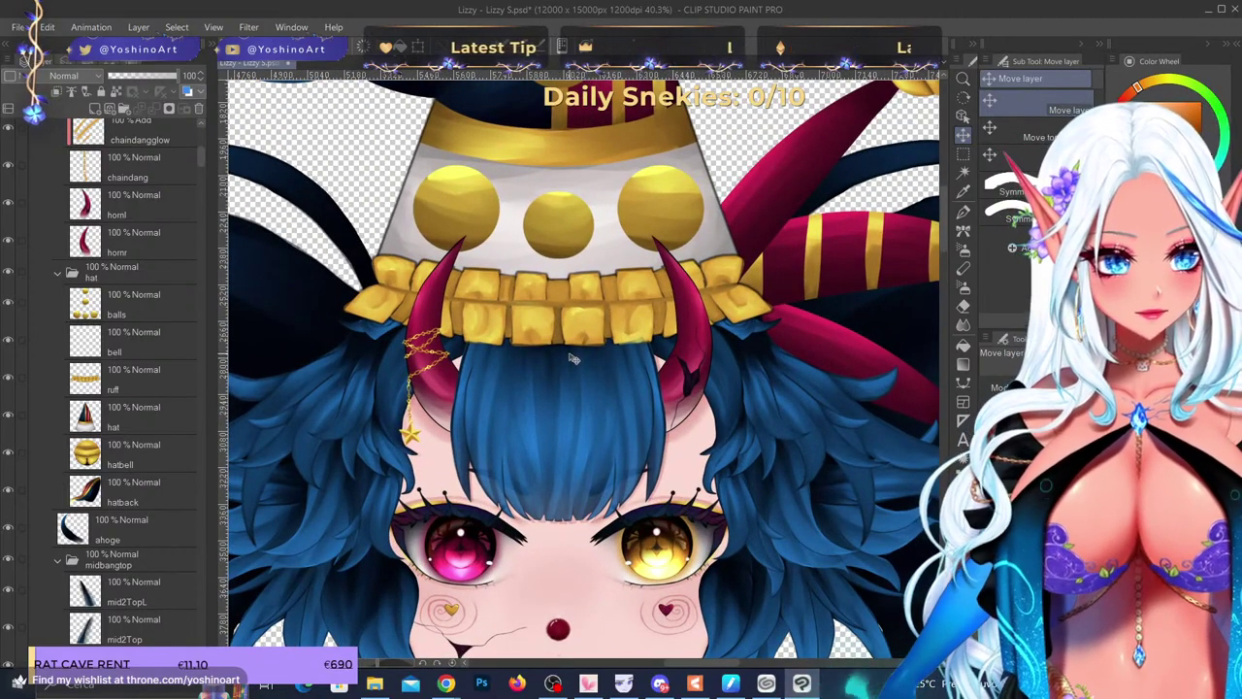
- Collapse the horns and hat folders and move the midbang folder into the midbangtop folder, above its layers
{"action": "scroll", "coordinate": [117, 398], "scroll_direction": "up", "scroll_amount": 5}
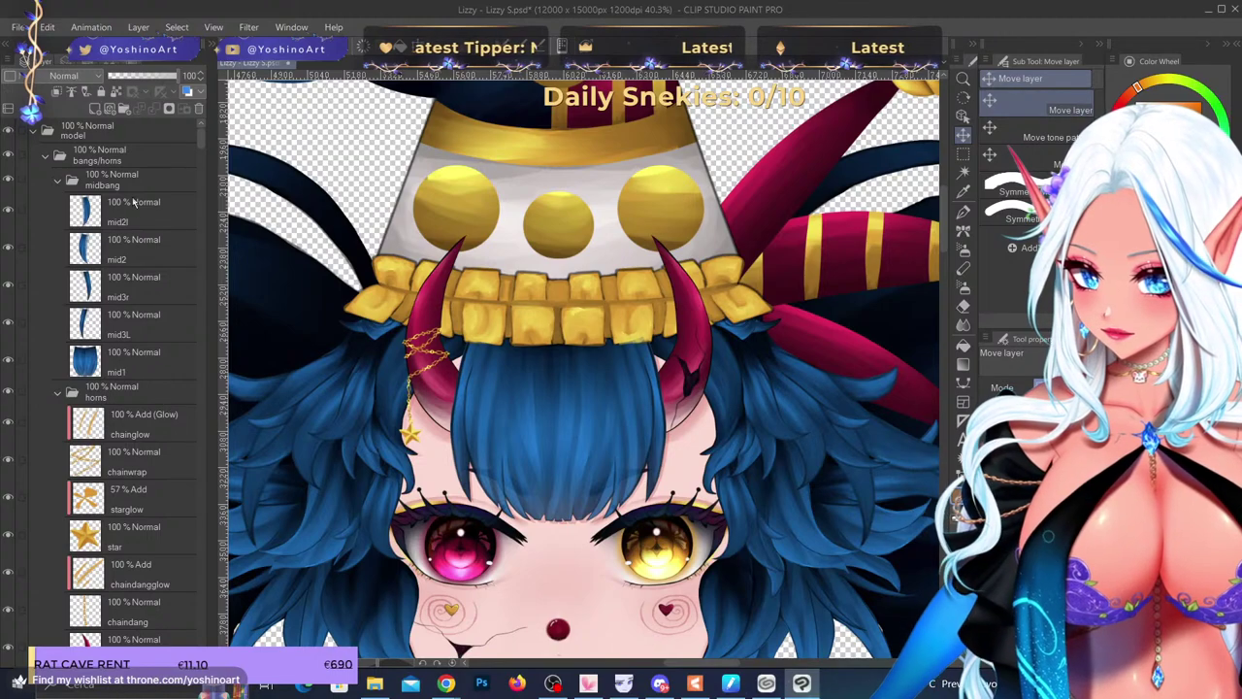
{"action": "left_click", "coordinate": [64, 182]}
{"action": "left_click_drag", "start_coordinate": [122, 194], "coordinate": [136, 388]}
{"action": "left_click", "coordinate": [58, 392]}
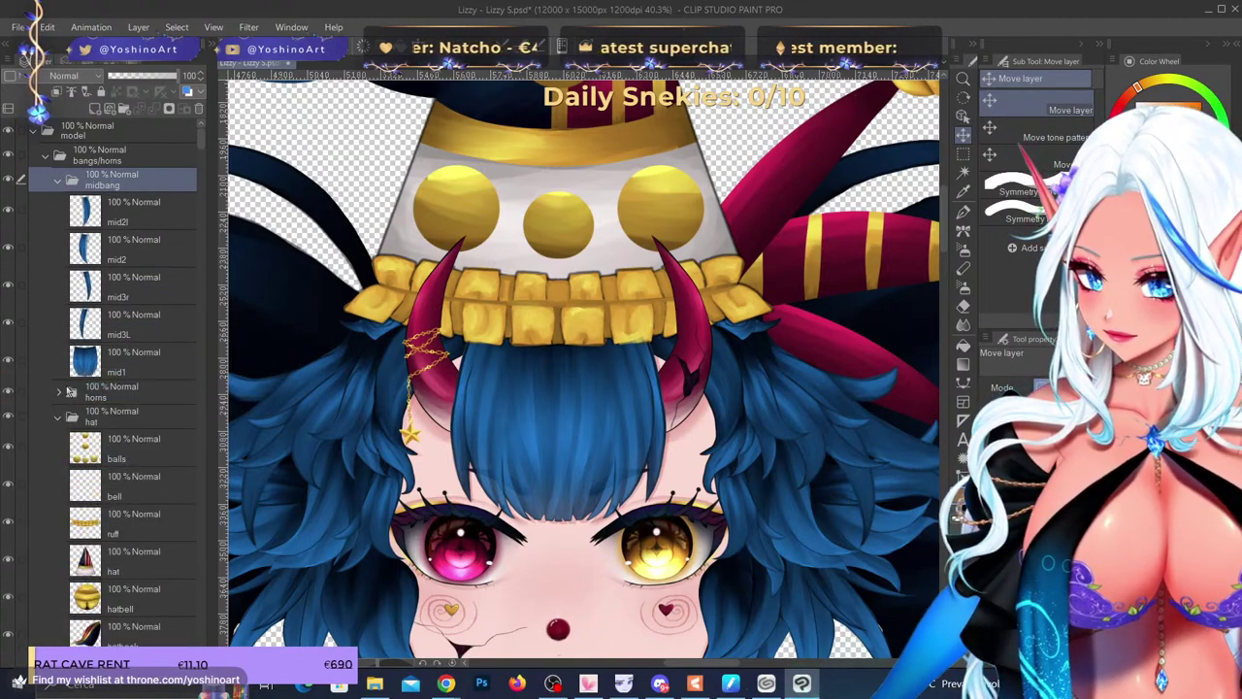
{"action": "left_click", "coordinate": [61, 418]}
{"action": "left_click_drag", "start_coordinate": [121, 181], "coordinate": [135, 474]}
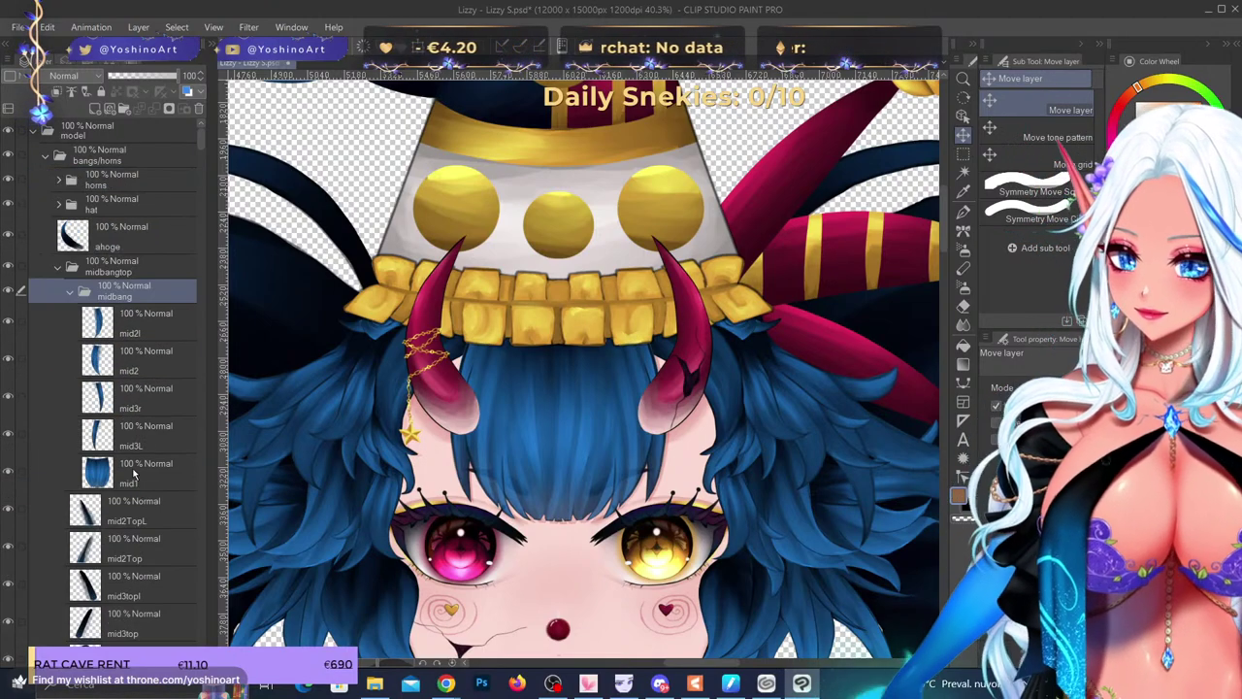
- Move the mid1 layer out of midbang to directly below mid1top, and merge mid1top down into it
{"action": "scroll", "coordinate": [494, 440], "scroll_direction": "up", "scroll_amount": 4}
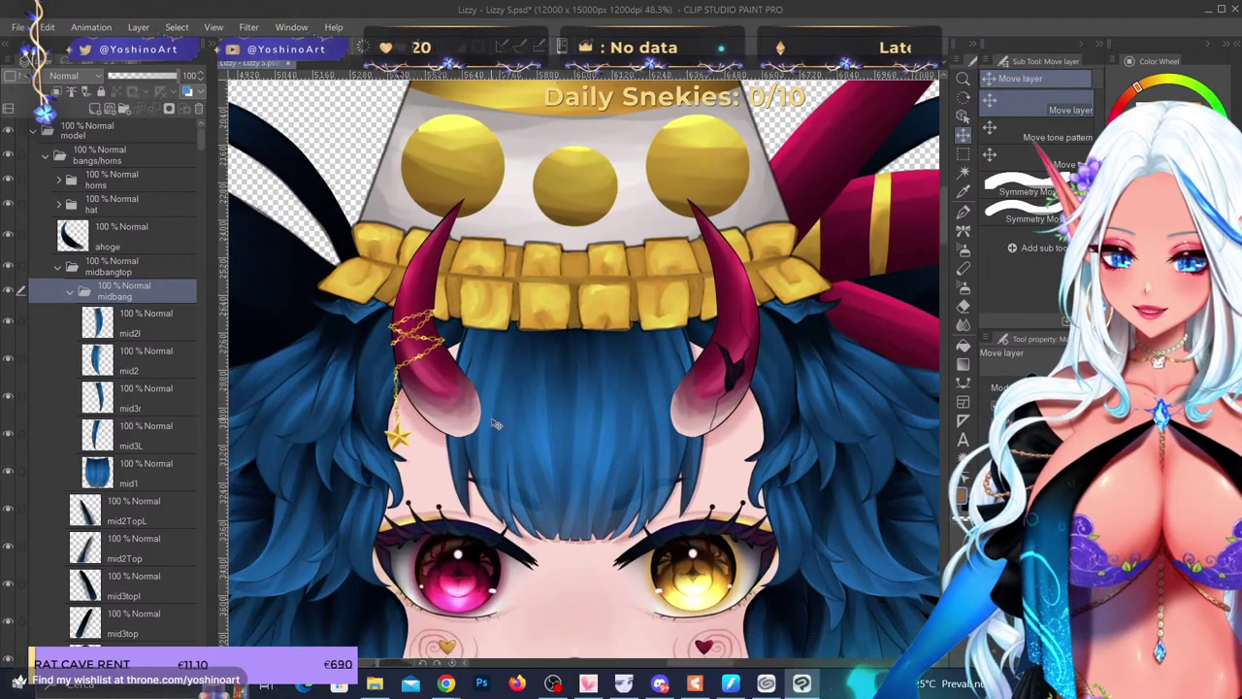
{"action": "scroll", "coordinate": [500, 418], "scroll_direction": "up", "scroll_amount": 1}
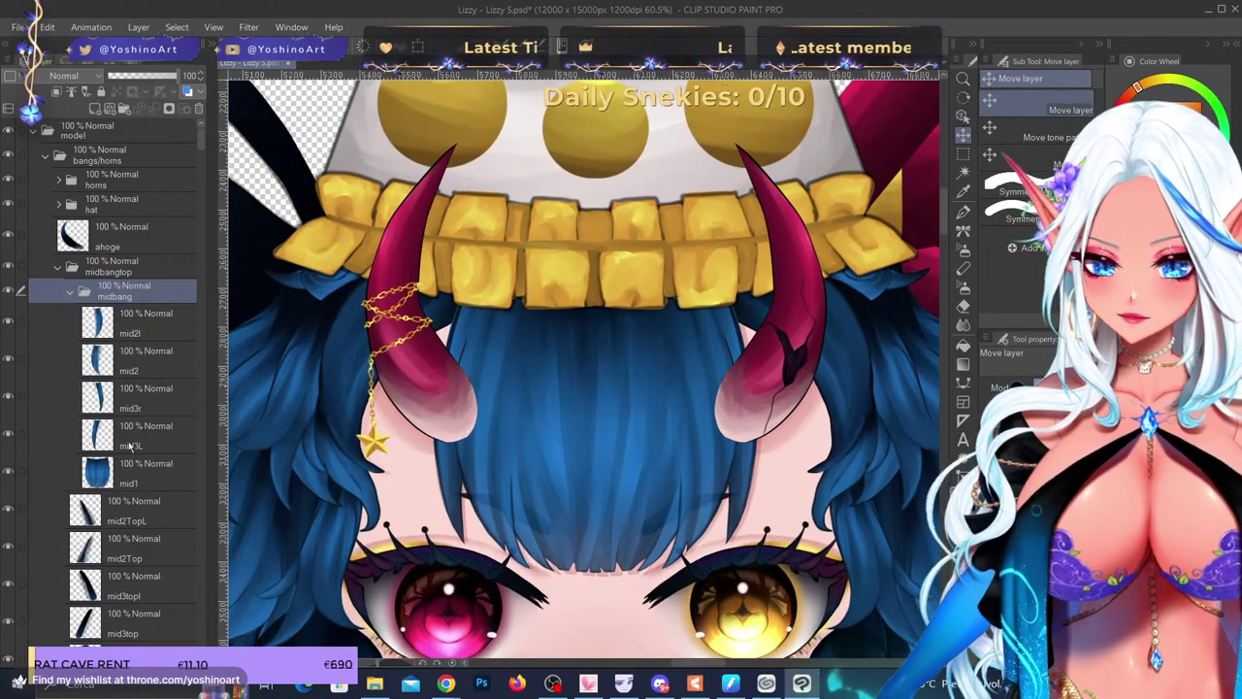
{"action": "scroll", "coordinate": [131, 445], "scroll_direction": "down", "scroll_amount": 2}
{"action": "left_click_drag", "start_coordinate": [142, 398], "coordinate": [134, 582]}
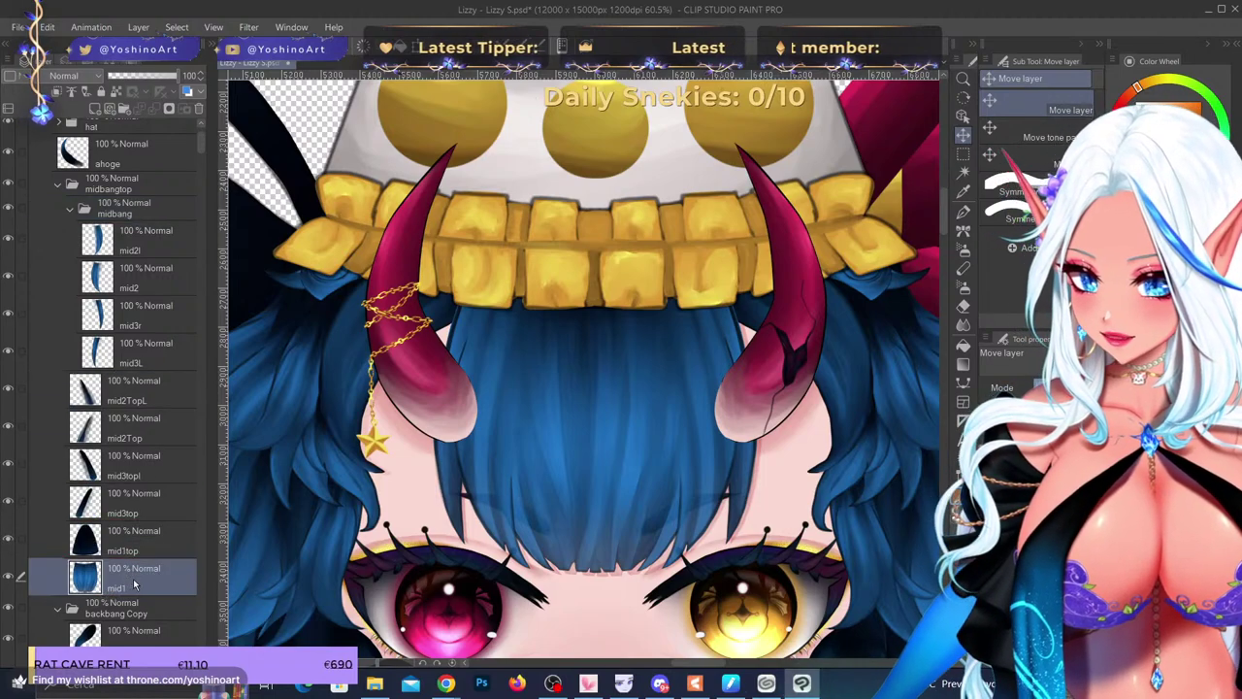
{"action": "right_click", "coordinate": [136, 558]}
{"action": "left_click", "coordinate": [179, 485]}
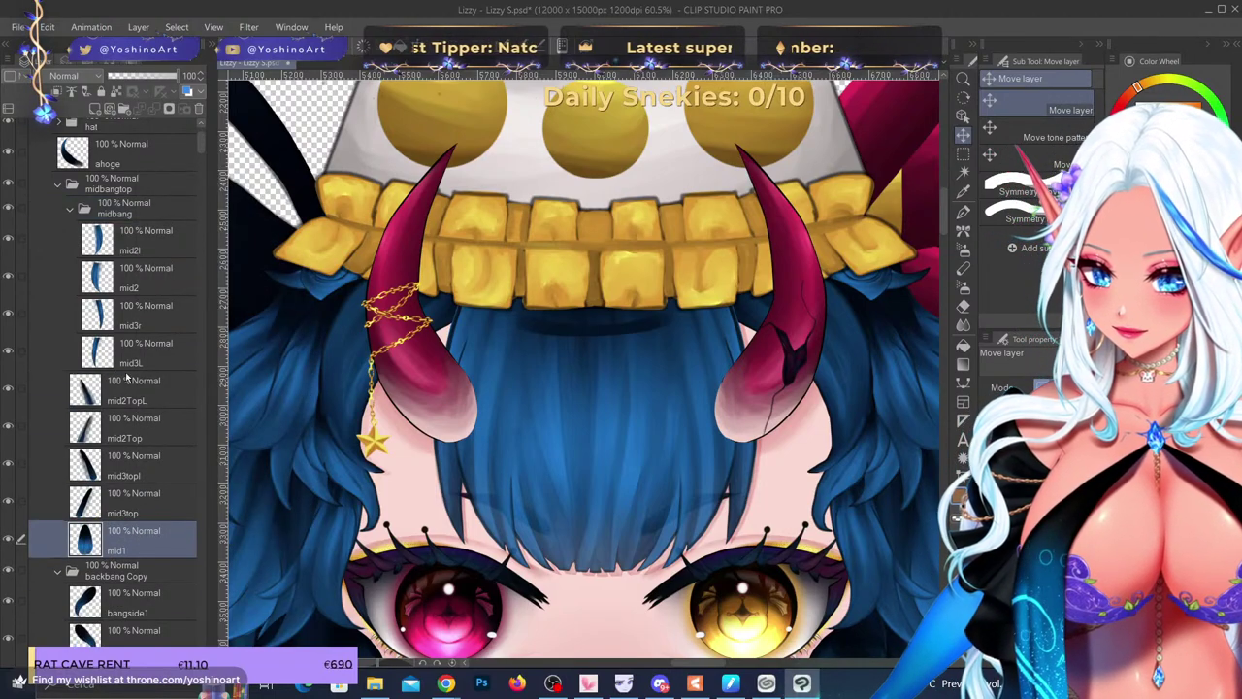
- Undo the mid1 merge, move mid1 directly above mid1top, and merge the two layers again
{"action": "key", "text": "ctrl+z"}
{"action": "left_click_drag", "start_coordinate": [120, 578], "coordinate": [131, 529]}
{"action": "left_click", "coordinate": [138, 577], "text": "ctrl"}
{"action": "right_click", "coordinate": [137, 568]}
{"action": "left_click", "coordinate": [211, 495]}
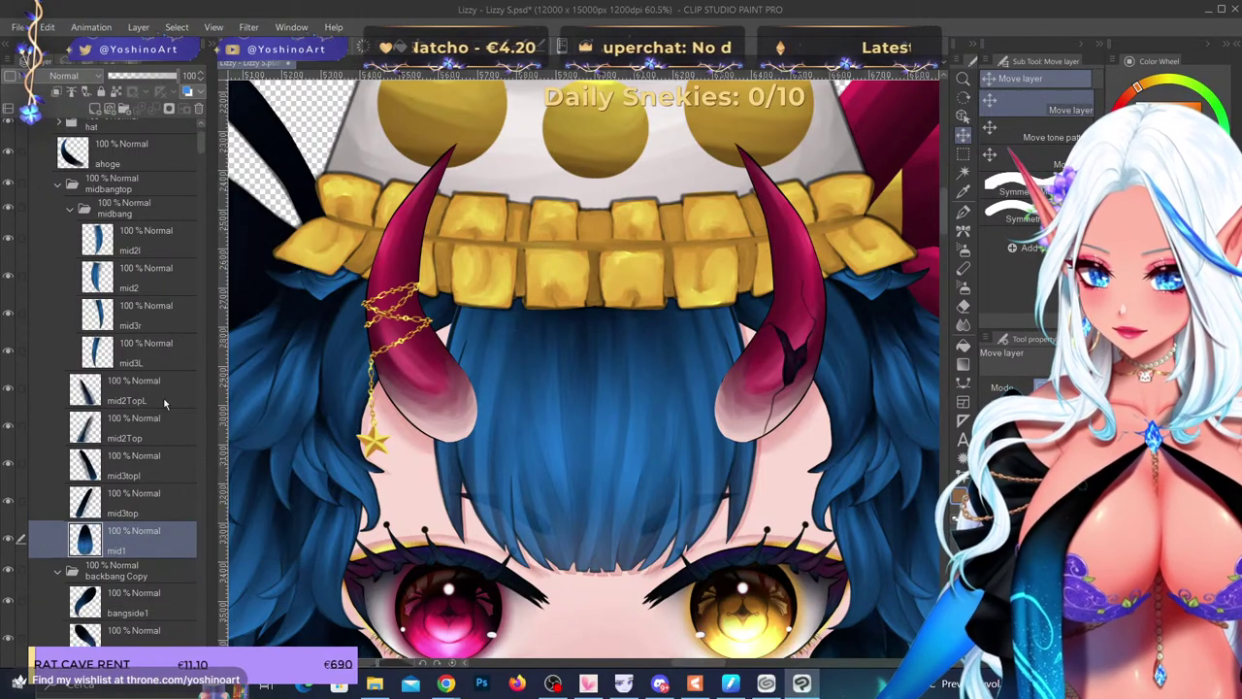
- Move the mid3L layer out of midbang to directly above mid3top, and merge the two layers
{"action": "left_click_drag", "start_coordinate": [162, 355], "coordinate": [147, 459]}
{"action": "left_click", "coordinate": [144, 478], "text": "ctrl"}
{"action": "right_click", "coordinate": [146, 480]}
{"action": "left_click", "coordinate": [144, 493]}
{"action": "left_click_drag", "start_coordinate": [131, 504], "coordinate": [133, 460]}
{"action": "left_click", "coordinate": [131, 503]}
{"action": "left_click", "coordinate": [133, 499]}
{"action": "left_click", "coordinate": [138, 477], "text": "ctrl"}
{"action": "right_click", "coordinate": [137, 479]}
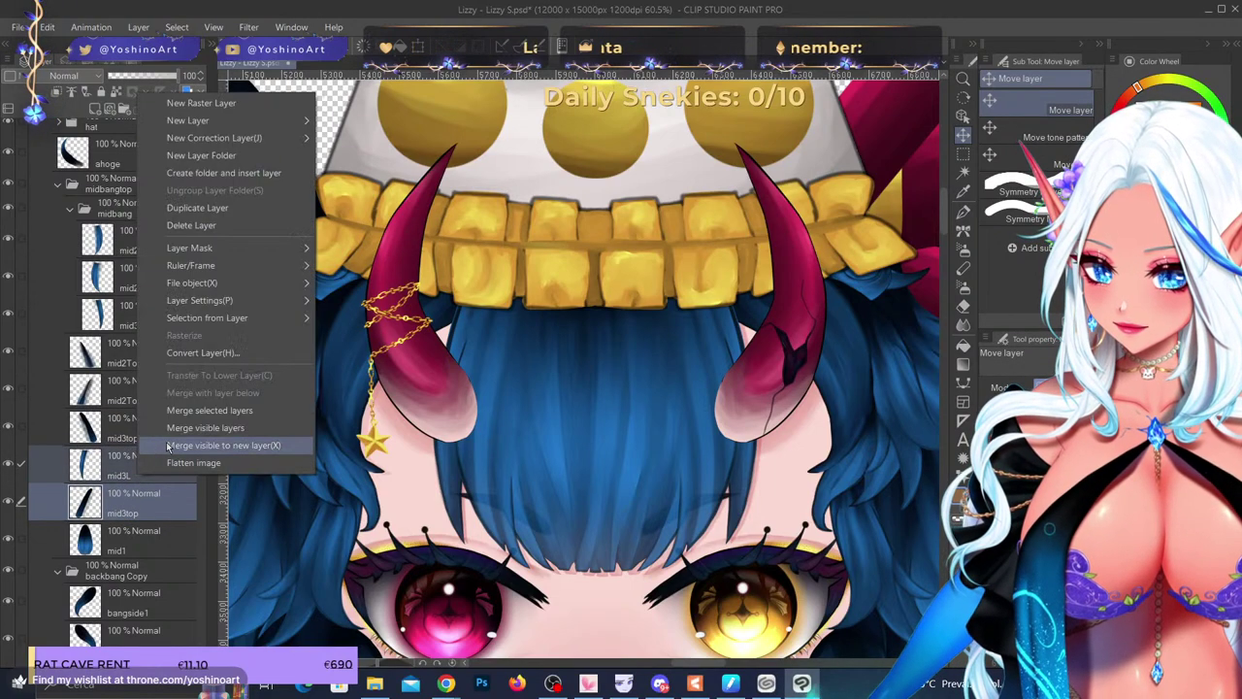
{"action": "left_click", "coordinate": [214, 408]}
- Move mid3r above mid3topl and mid2 above mid2Top, and merge mid2l with mid2TopL
{"action": "left_click_drag", "start_coordinate": [150, 313], "coordinate": [140, 405]}
{"action": "left_click_drag", "start_coordinate": [133, 280], "coordinate": [137, 334]}
{"action": "left_click", "coordinate": [138, 248]}
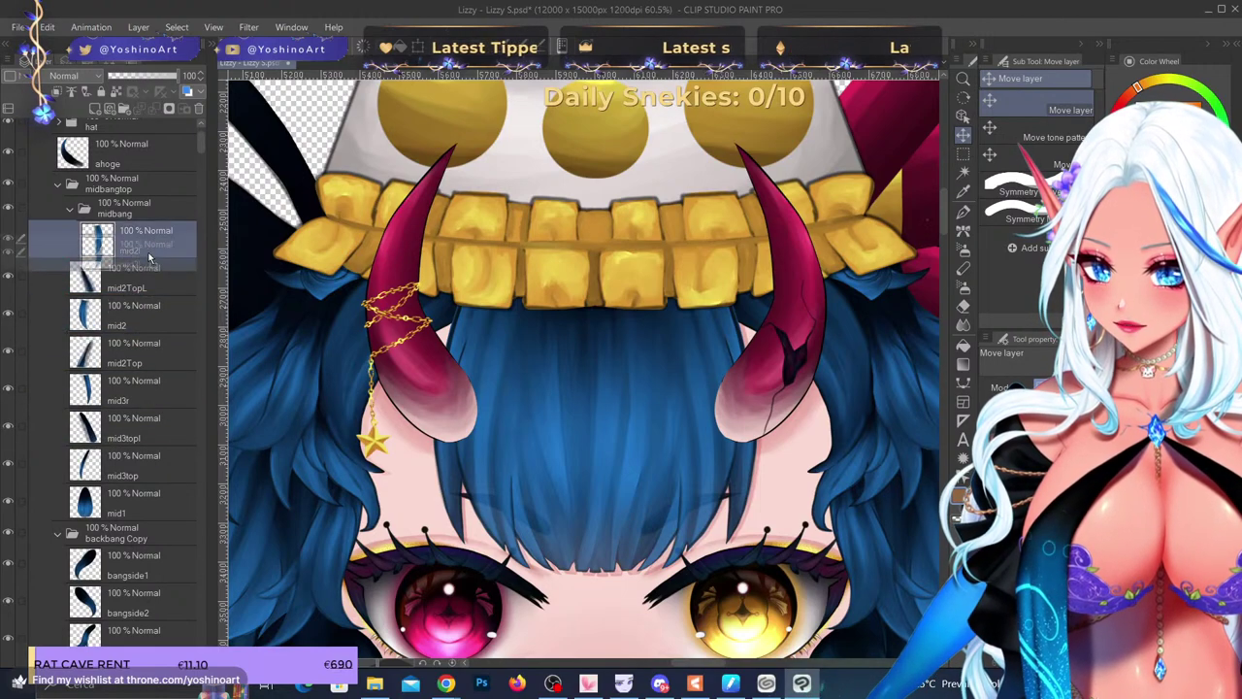
{"action": "right_click", "coordinate": [143, 279]}
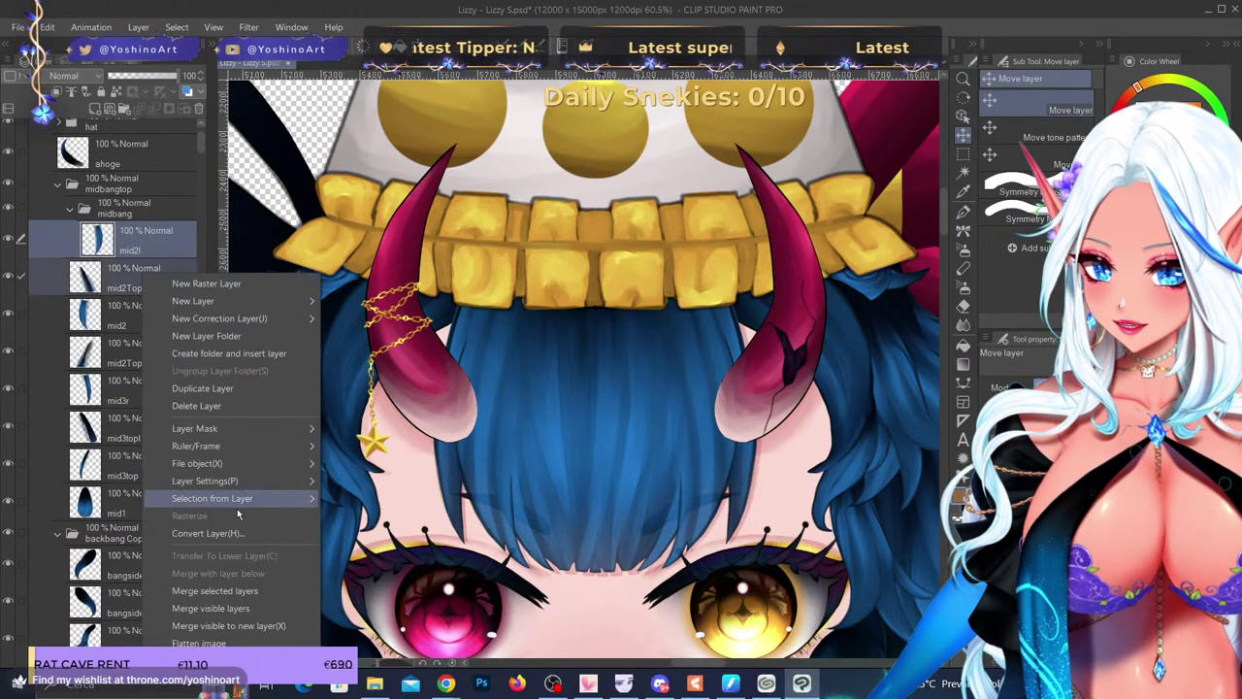
{"action": "left_click", "coordinate": [248, 560]}
- Merge the mid2 layer with mid2Top
{"action": "left_click", "coordinate": [155, 283]}
{"action": "right_click", "coordinate": [146, 312]}
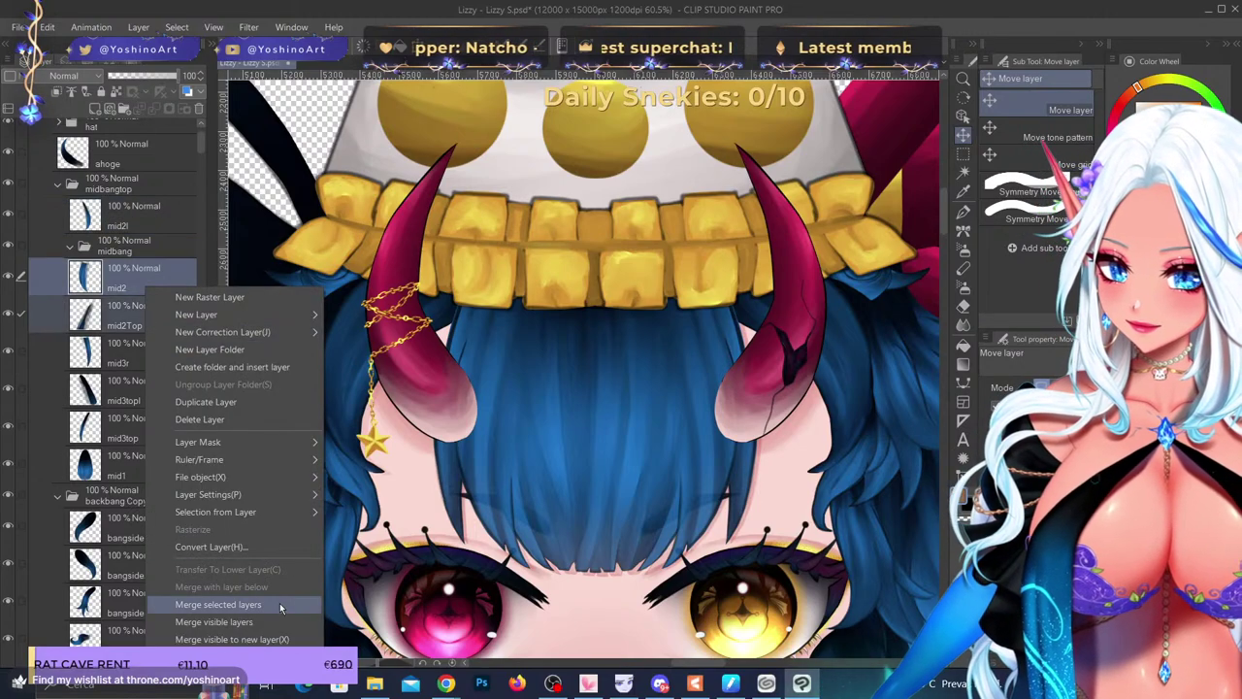
{"action": "left_click", "coordinate": [194, 603]}
- Merge mid3r with mid3topl, and move the mid2l layer below the midbang folder header, directly above mid2
{"action": "left_click", "coordinate": [137, 313]}
{"action": "right_click", "coordinate": [142, 360]}
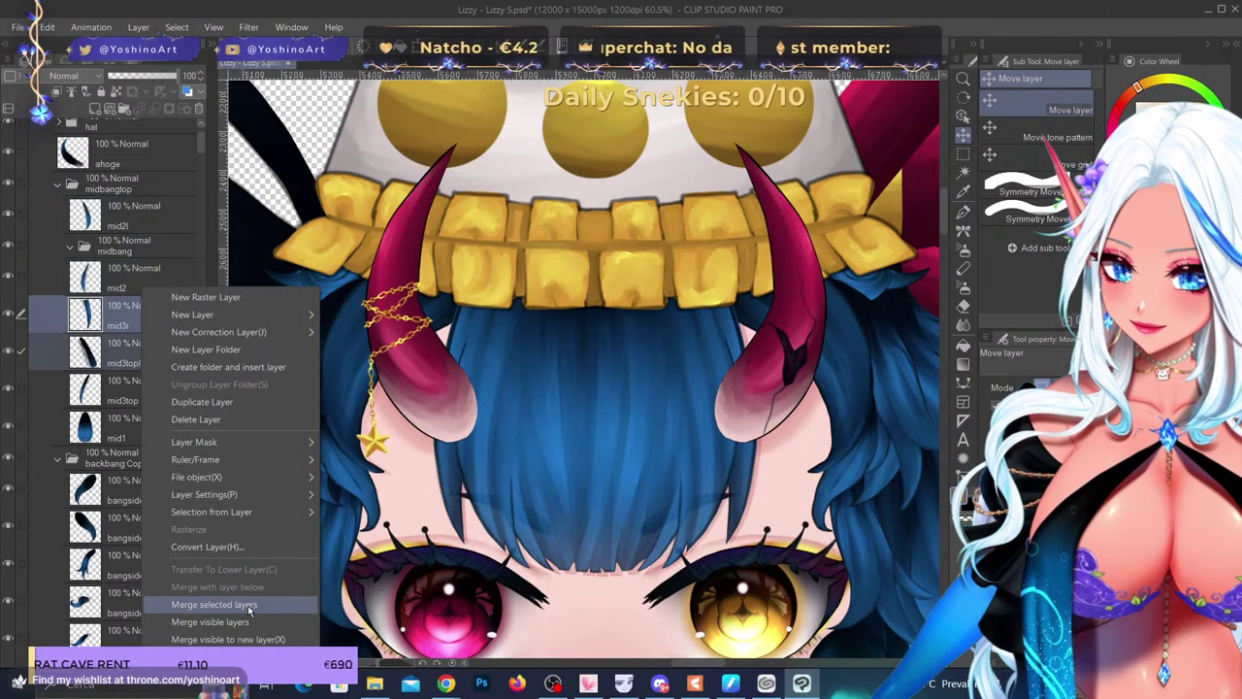
{"action": "left_click", "coordinate": [194, 600]}
{"action": "left_click_drag", "start_coordinate": [134, 214], "coordinate": [138, 246]}
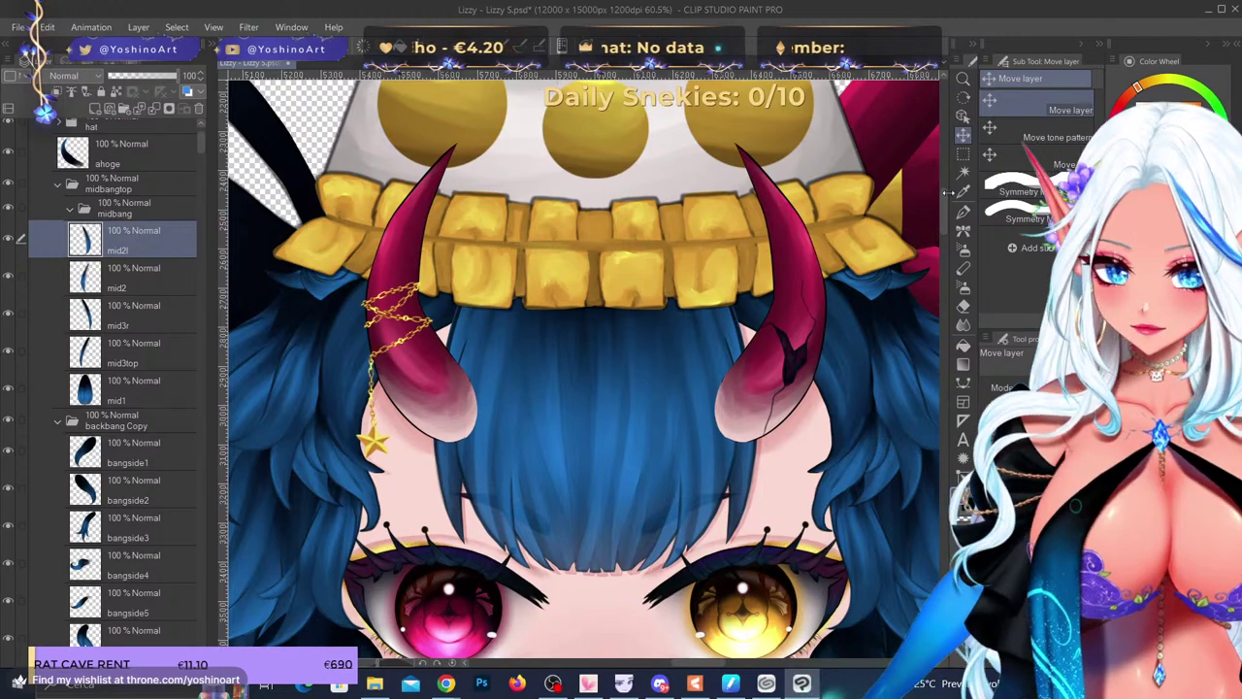
- Try shifting the merged bang strand sideways to check how it separates from the rest of the hair
{"action": "scroll", "coordinate": [569, 437], "scroll_direction": "down", "scroll_amount": 2}
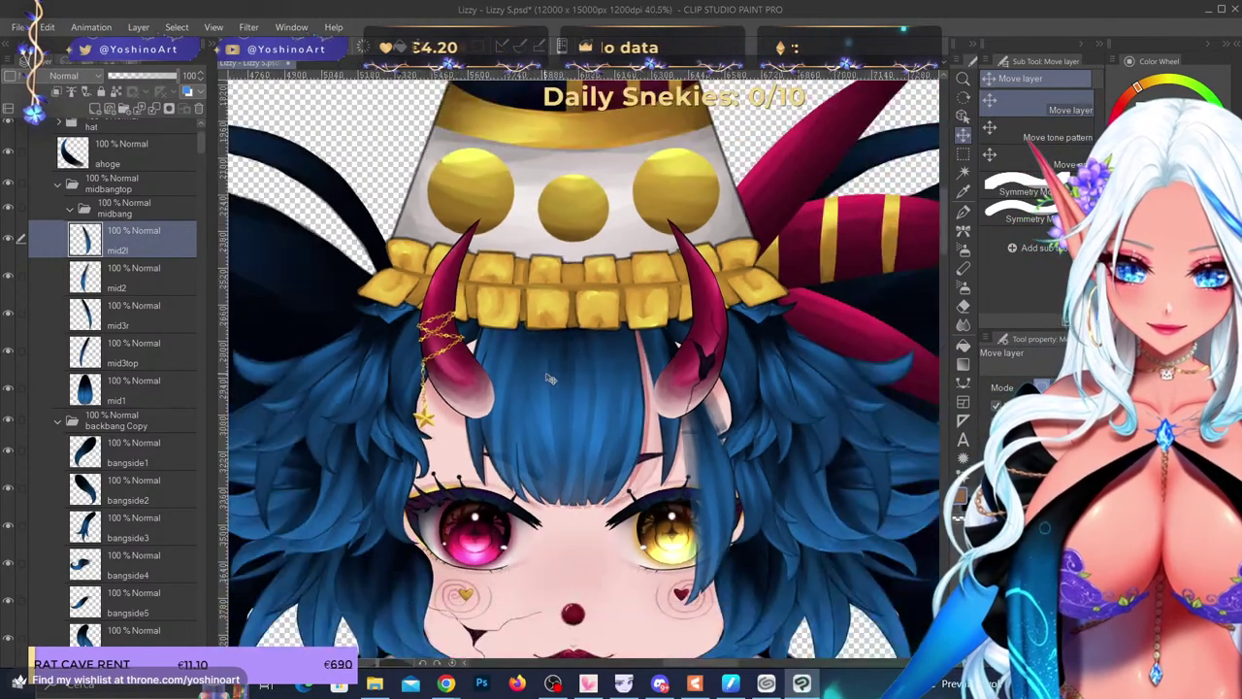
{"action": "left_click", "coordinate": [148, 289]}
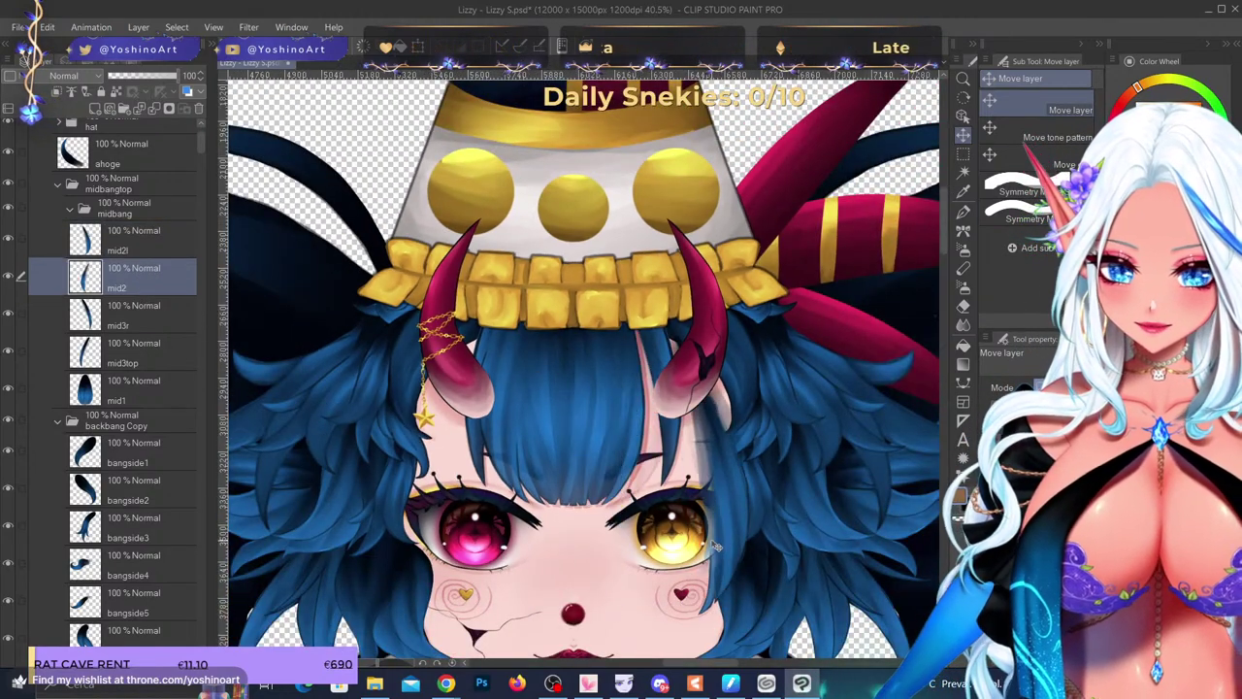
{"action": "scroll", "coordinate": [593, 427], "scroll_direction": "down", "scroll_amount": 2}
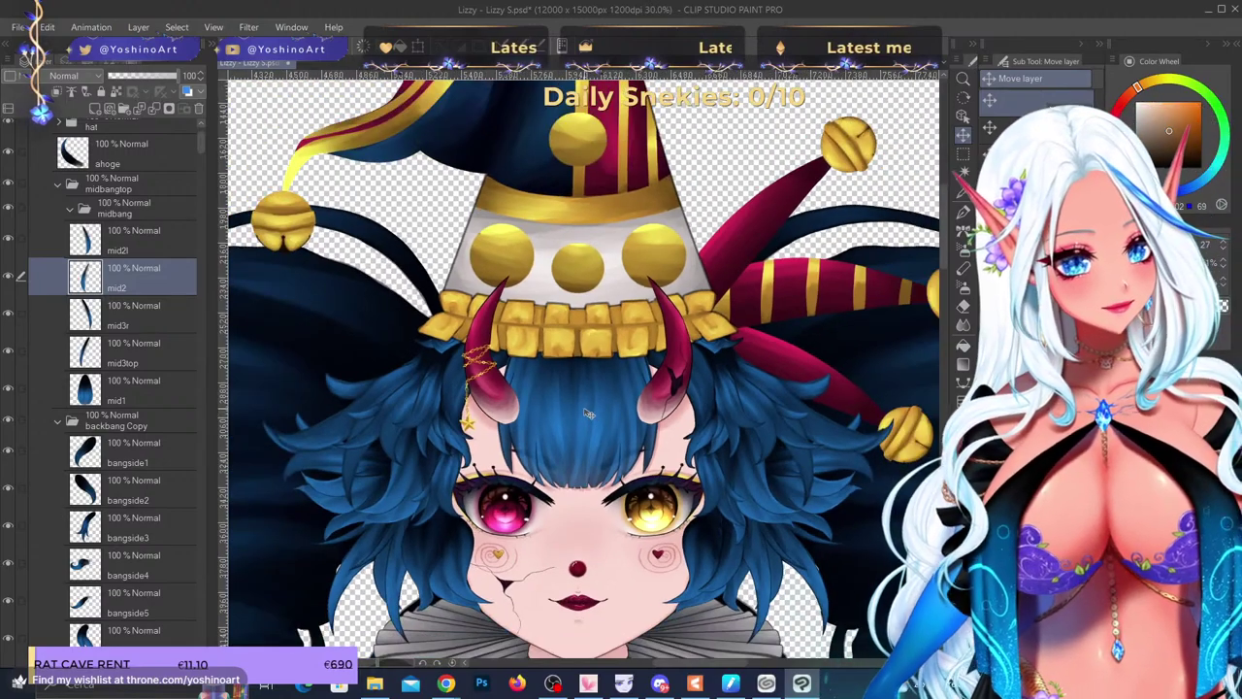
{"action": "scroll", "coordinate": [577, 397], "scroll_direction": "up", "scroll_amount": 4}
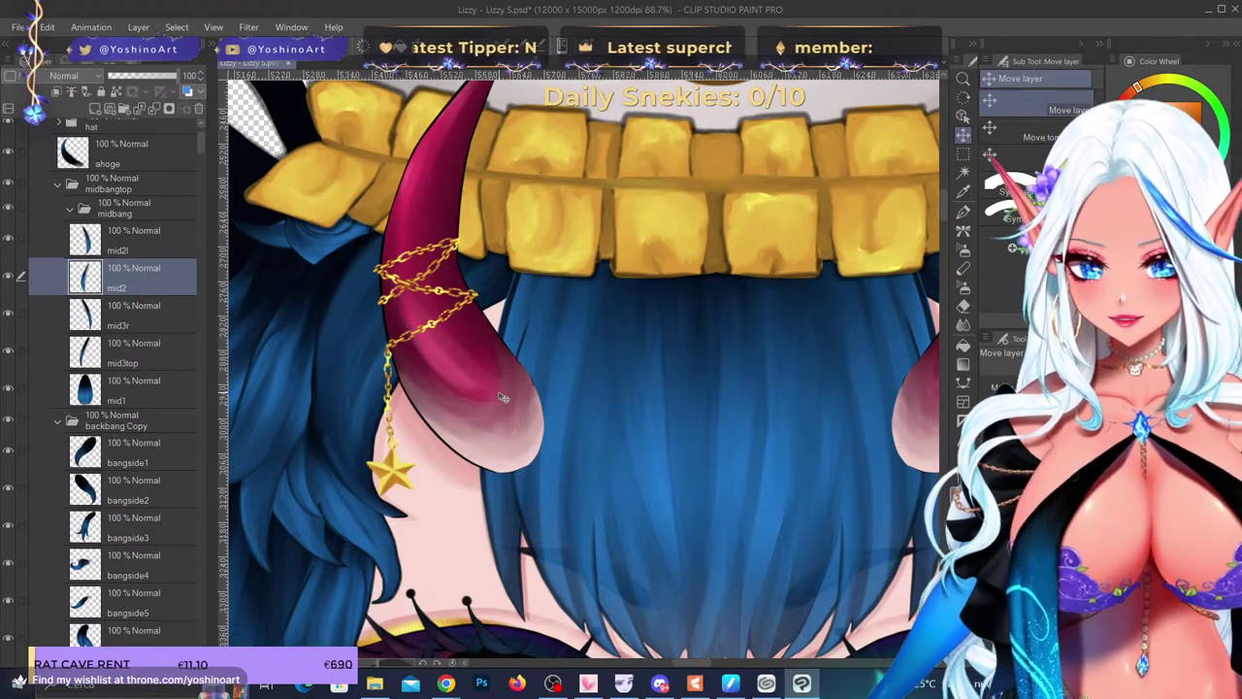
{"action": "scroll", "coordinate": [502, 397], "scroll_direction": "down", "scroll_amount": 2}
{"action": "scroll", "coordinate": [372, 417], "scroll_direction": "up", "scroll_amount": 3}
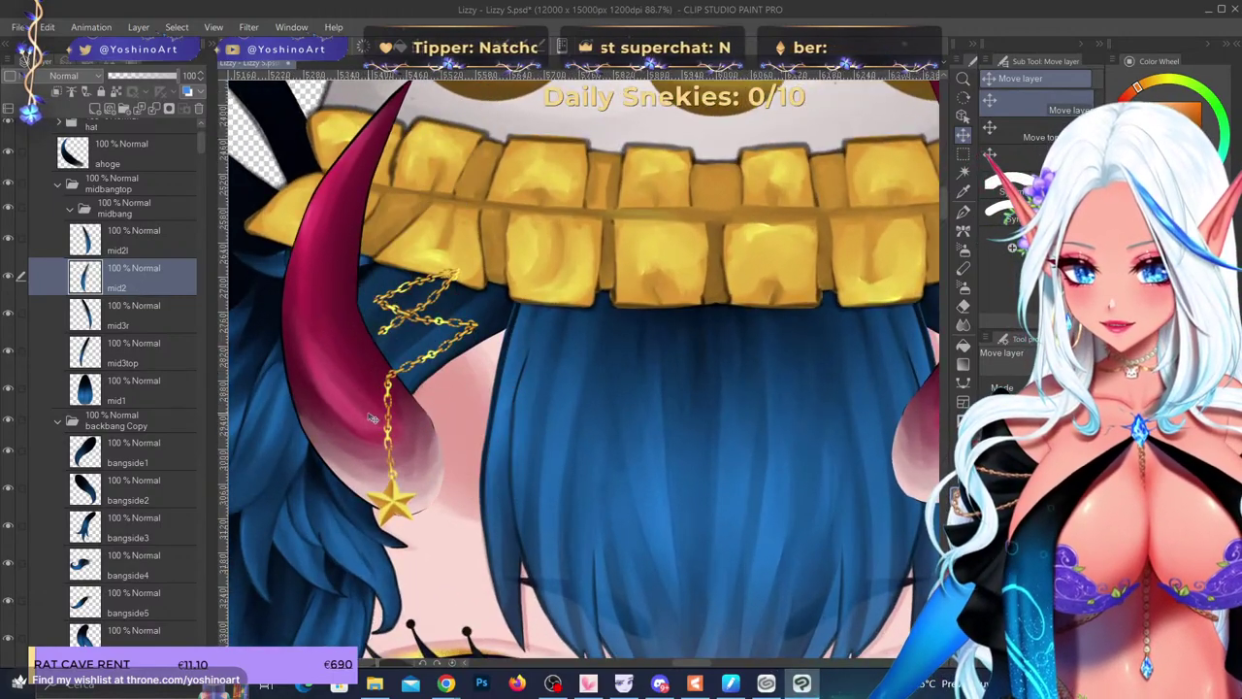
- Try shifting the chained horn and the bang strand beside it to check the overlap, and undo the moves
{"action": "left_click_drag", "start_coordinate": [372, 417], "coordinate": [506, 483]}
{"action": "scroll", "coordinate": [504, 483], "scroll_direction": "down", "scroll_amount": 3}
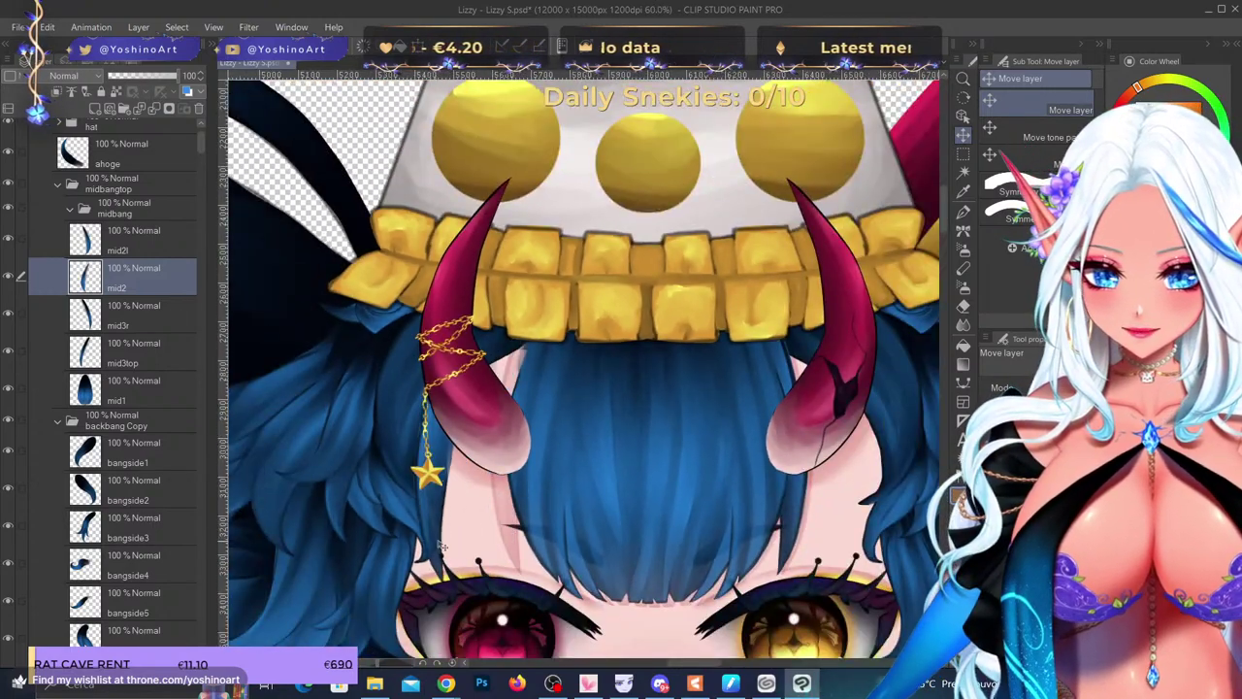
{"action": "mouse_move", "coordinate": [504, 546]}
{"action": "left_mouse_down"}
{"action": "mouse_move", "coordinate": [532, 549]}
{"action": "mouse_move", "coordinate": [515, 554]}
{"action": "left_mouse_up"}
{"action": "key", "text": "ctrl+z"}
{"action": "key", "text": "ctrl+z"}
{"action": "mouse_move", "coordinate": [501, 432]}
{"action": "left_mouse_down"}
{"action": "mouse_move", "coordinate": [519, 429]}
{"action": "mouse_move", "coordinate": [479, 433]}
{"action": "mouse_move", "coordinate": [513, 440]}
{"action": "left_mouse_up"}
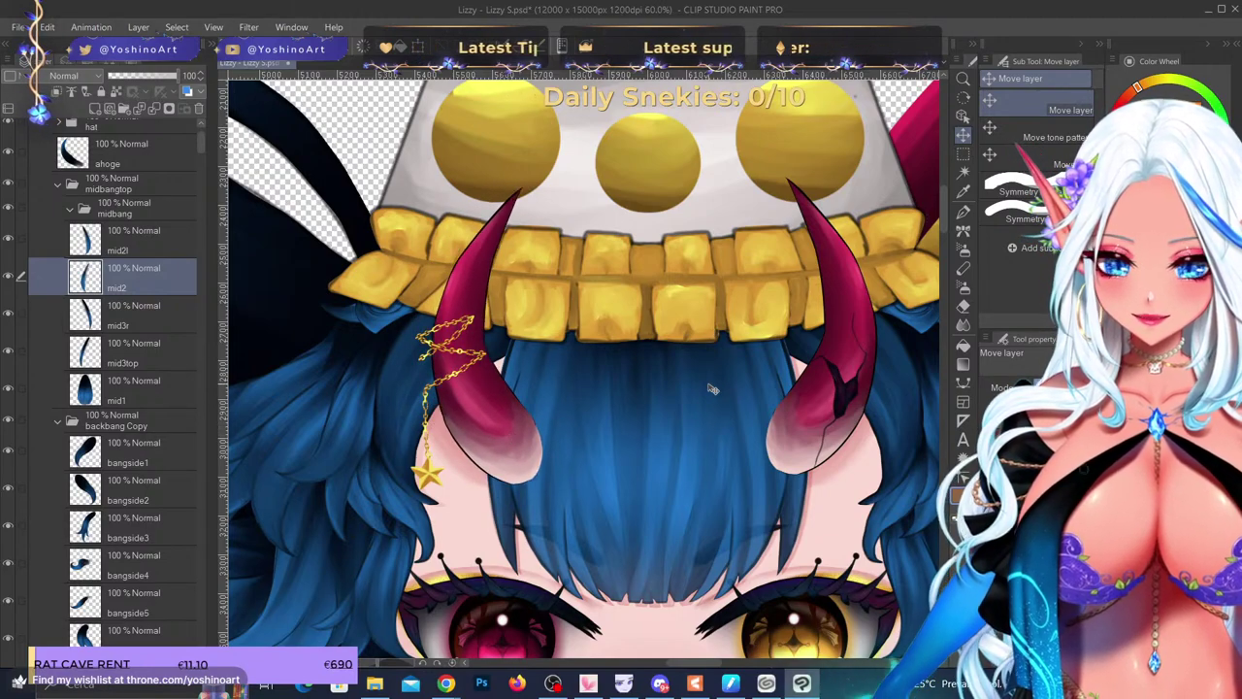
{"action": "key", "text": "ctrl+z"}
- Switch to Live2D Cubism Editor and open the recent model oLillimon - Lillimon.cmo3
{"action": "key", "text": "alt+Tab"}
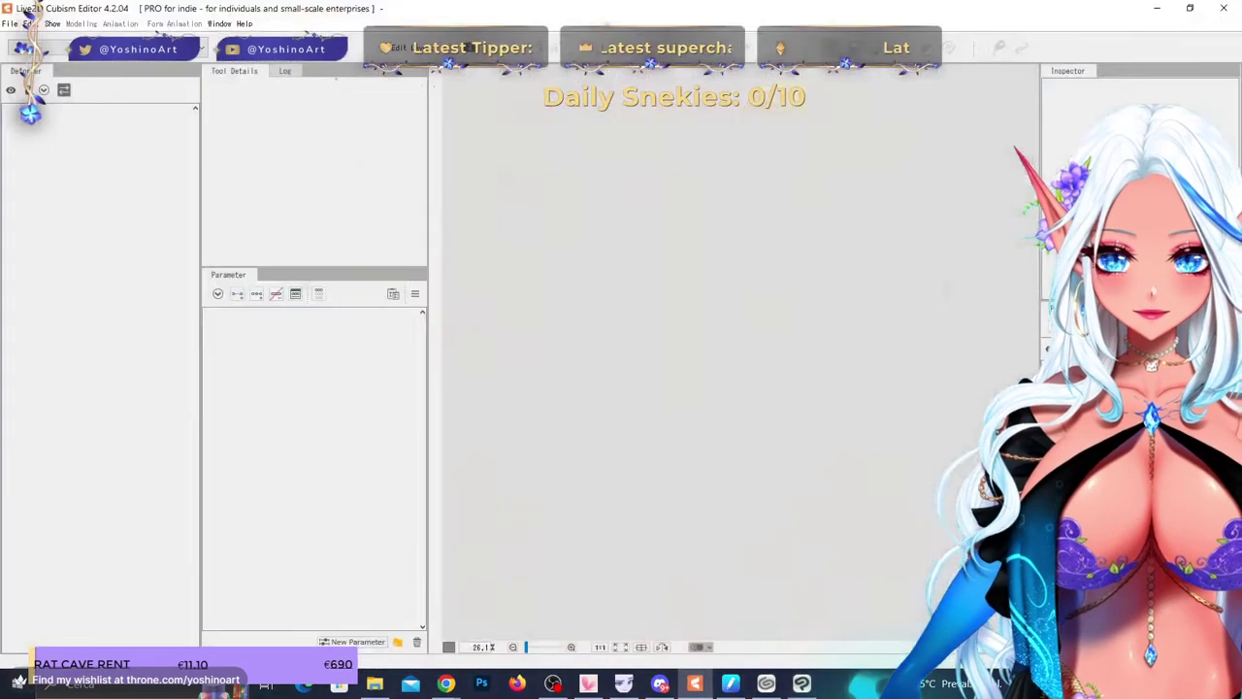
{"action": "left_click", "coordinate": [27, 24]}
{"action": "mouse_move", "coordinate": [10, 23]}
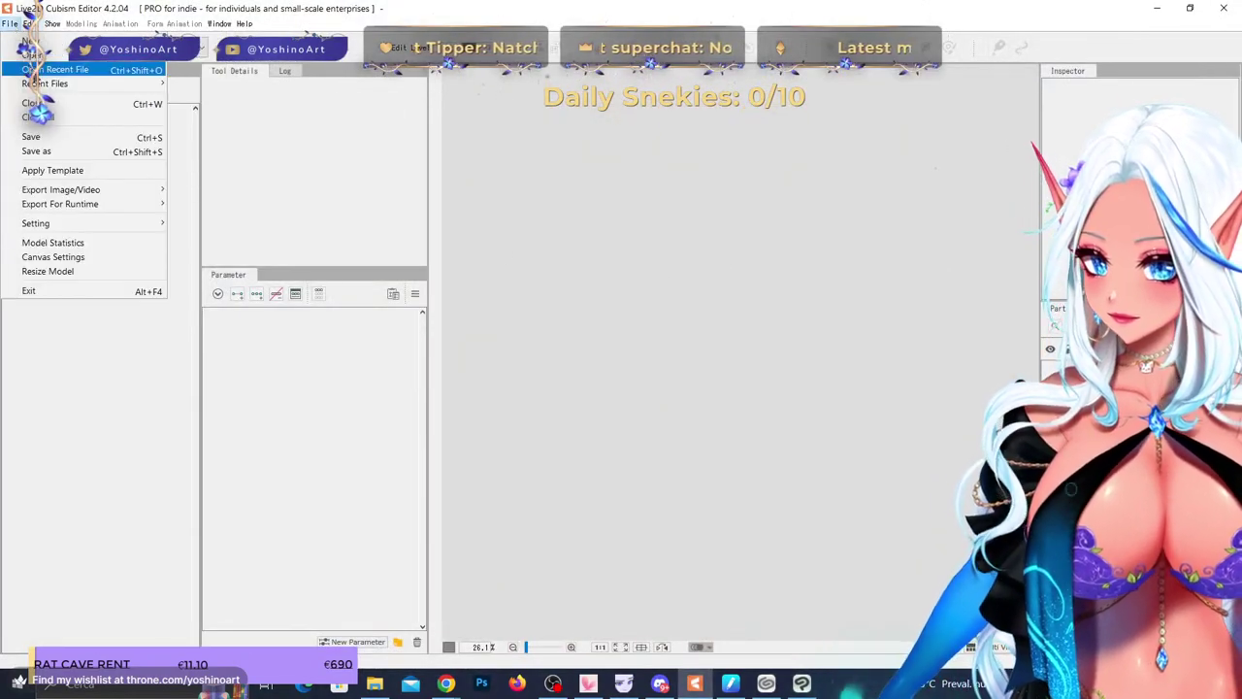
{"action": "mouse_move", "coordinate": [155, 84]}
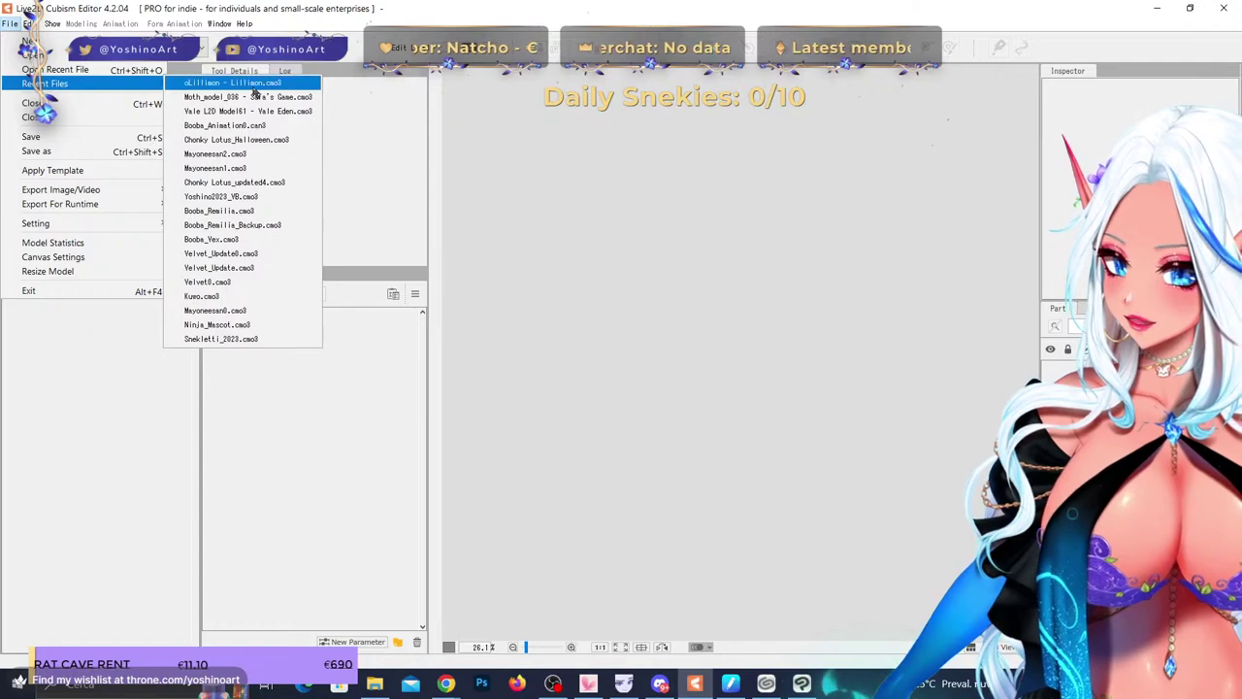
{"action": "key", "text": "Return"}
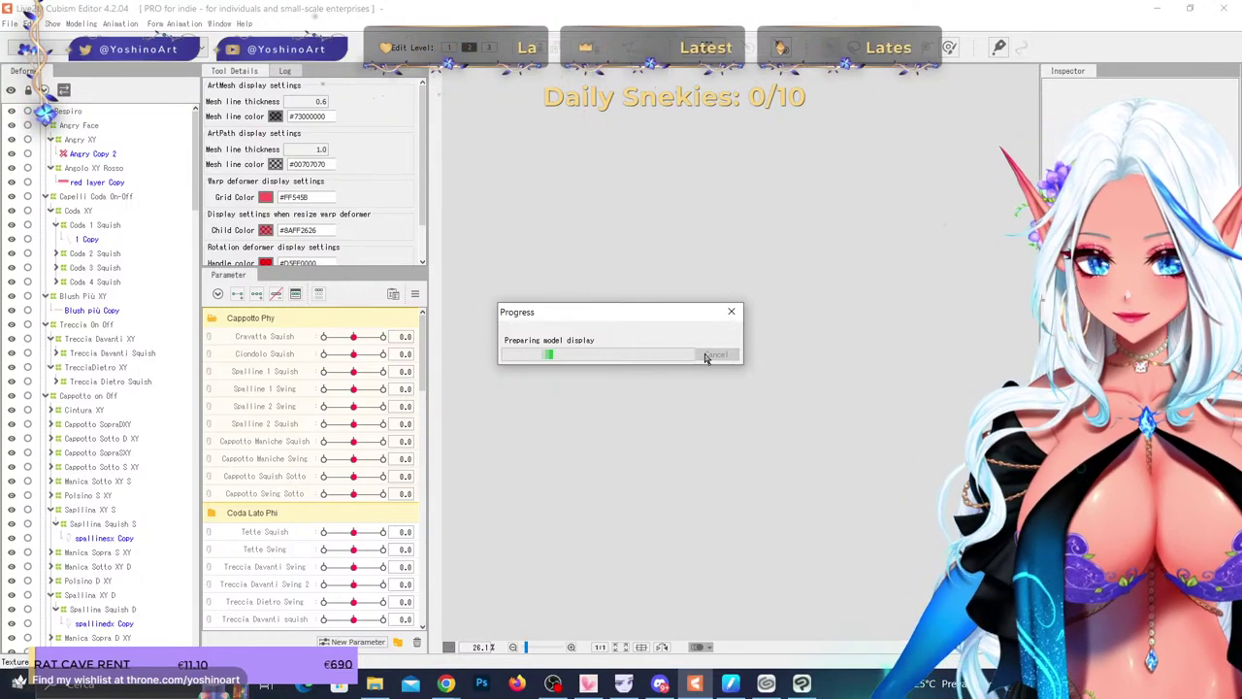
- Select the taglio3 sx hair mesh beside the dark hair flower
{"action": "scroll", "coordinate": [704, 362], "scroll_direction": "up", "scroll_amount": 4}
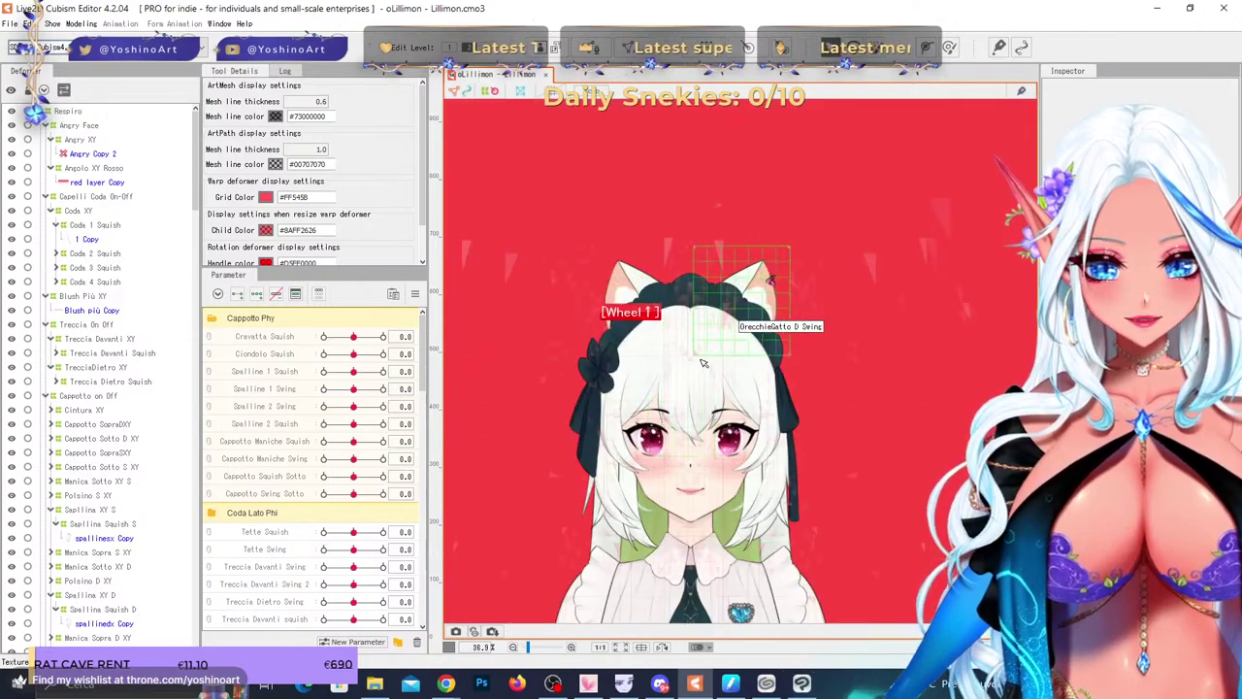
{"action": "scroll", "coordinate": [703, 362], "scroll_direction": "up", "scroll_amount": 3}
{"action": "scroll", "coordinate": [559, 376], "scroll_direction": "up", "scroll_amount": 5}
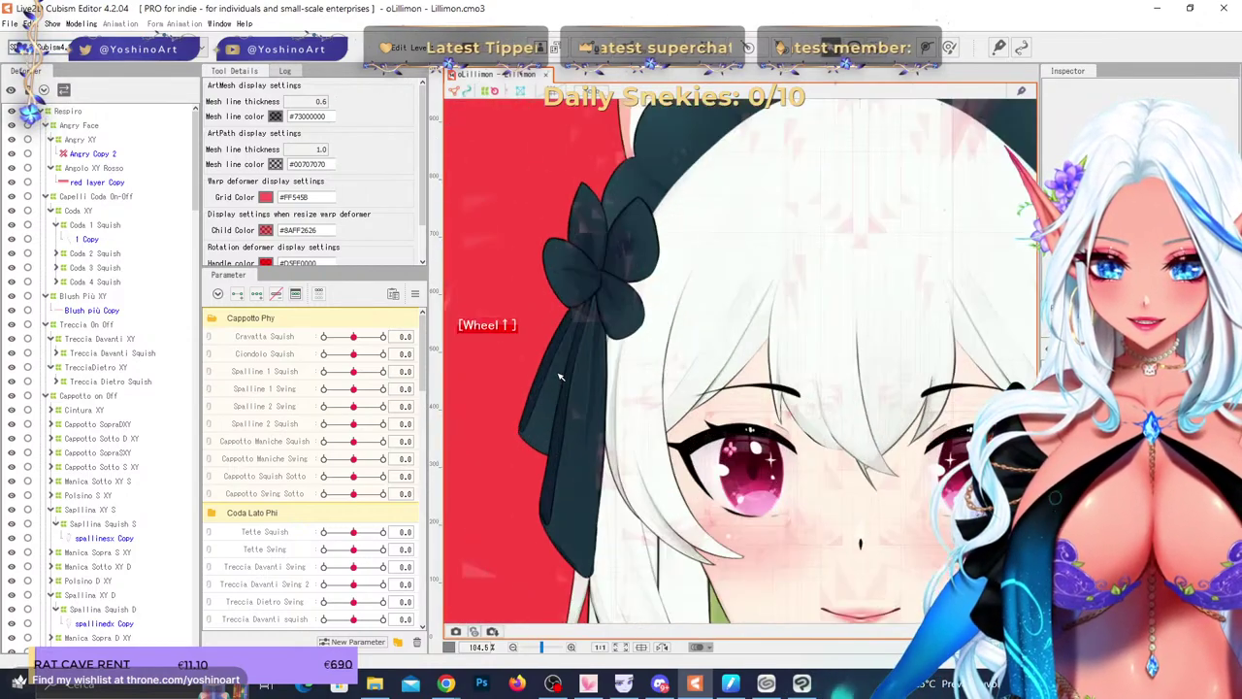
{"action": "scroll", "coordinate": [559, 376], "scroll_direction": "up", "scroll_amount": 2}
{"action": "scroll", "coordinate": [652, 360], "scroll_direction": "down", "scroll_amount": 4}
{"action": "scroll", "coordinate": [639, 360], "scroll_direction": "up", "scroll_amount": 2}
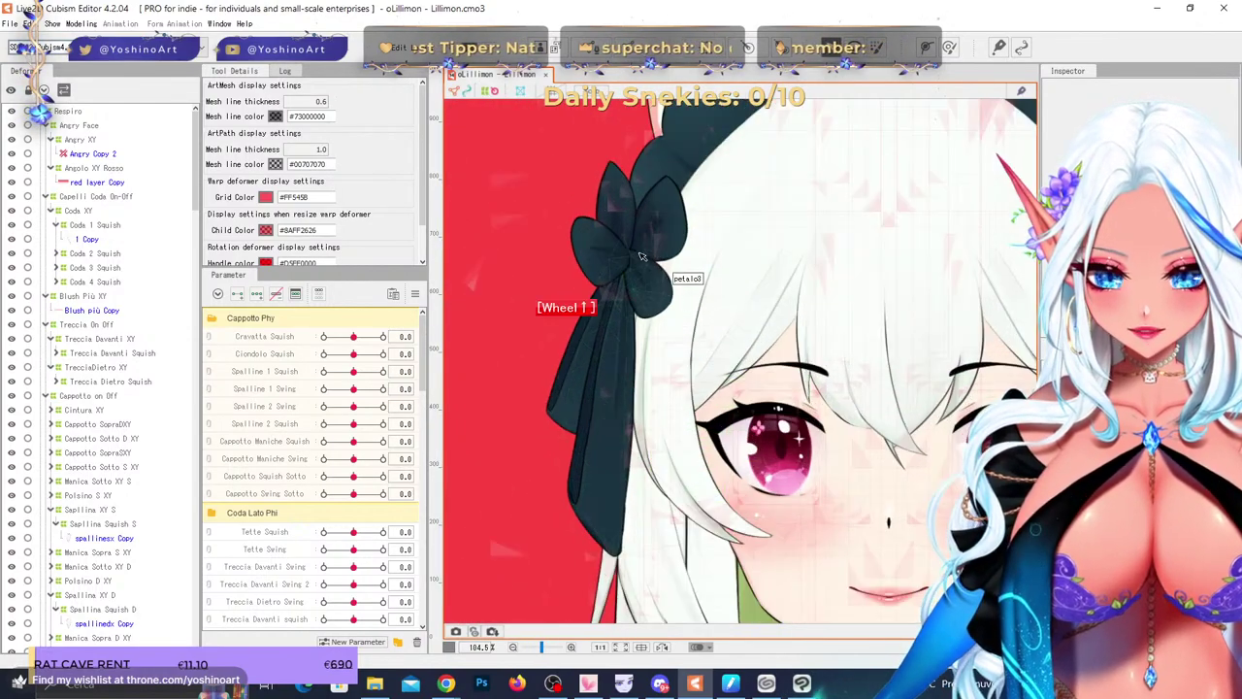
{"action": "left_click", "coordinate": [669, 362]}
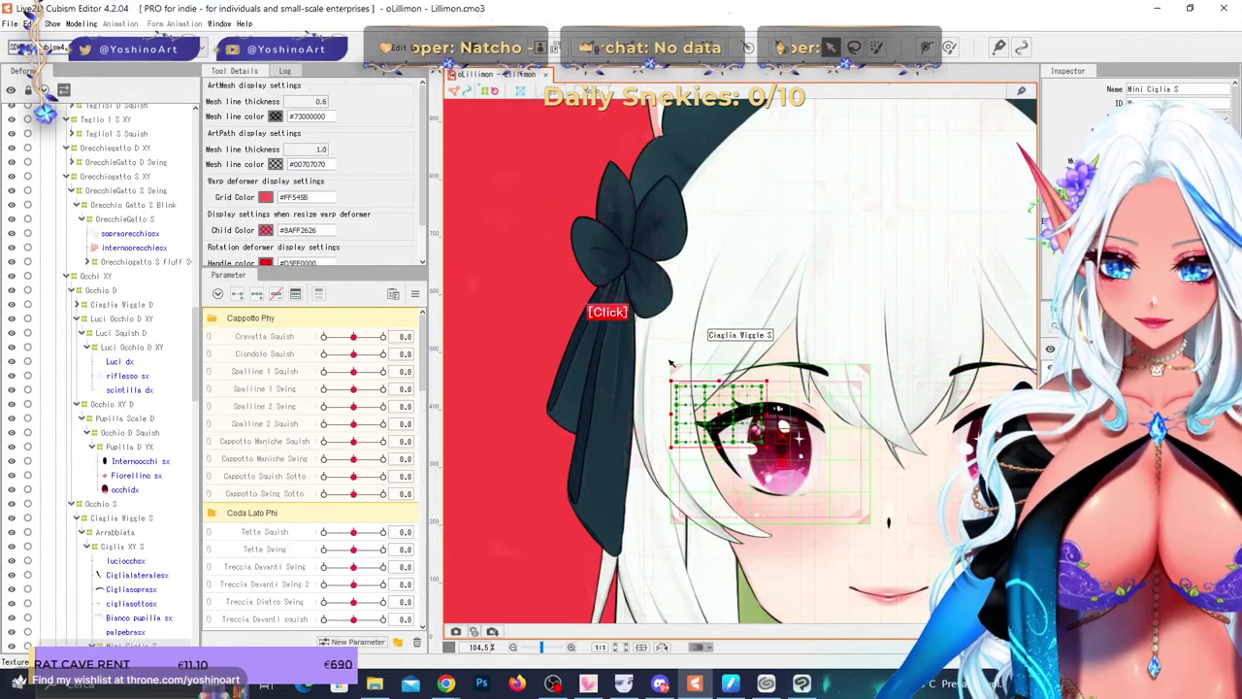
{"action": "left_click", "coordinate": [670, 363]}
{"action": "left_click", "coordinate": [667, 337]}
{"action": "left_click", "coordinate": [668, 320]}
{"action": "right_click", "coordinate": [656, 446]}
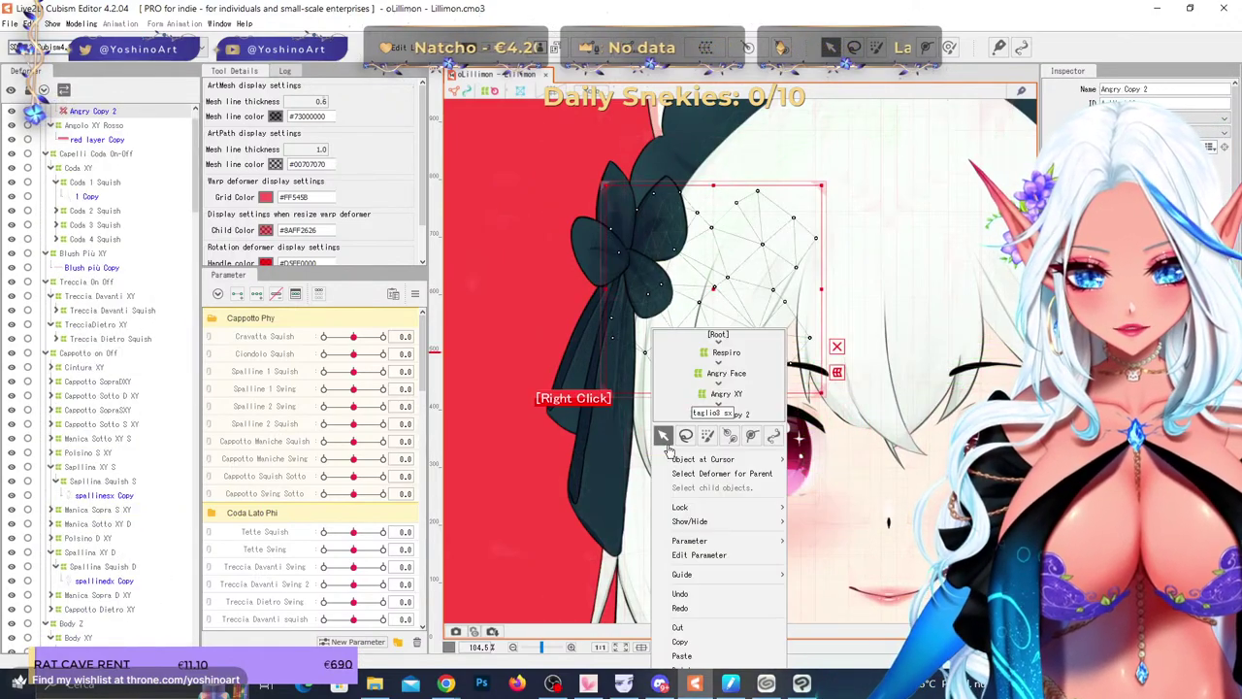
{"action": "mouse_move", "coordinate": [718, 460]}
{"action": "left_click", "coordinate": [840, 470]}
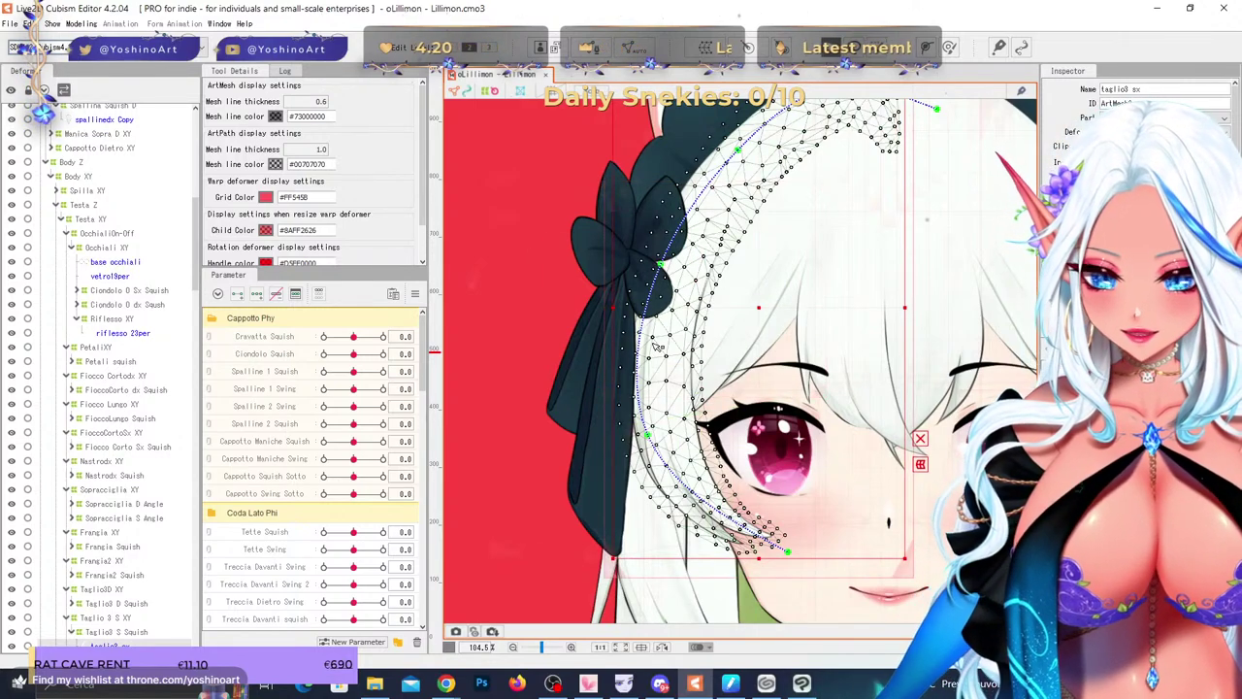
{"action": "key", "text": "ctrl+e"}
- Select the flower's petalo1 to petalo4 meshes and clip them to ArtMesh3 with an inverted mask
{"action": "left_click", "coordinate": [645, 273]}
{"action": "left_click", "coordinate": [649, 269]}
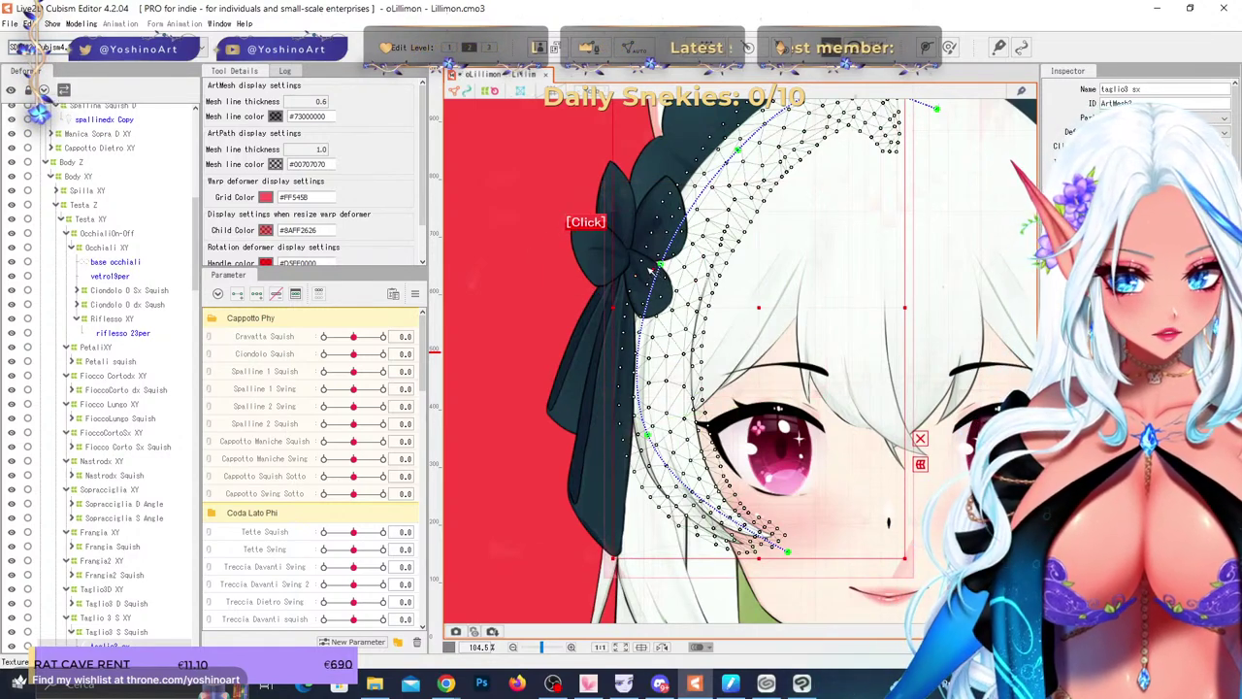
{"action": "left_click", "coordinate": [649, 271]}
{"action": "scroll", "coordinate": [684, 236], "scroll_direction": "up", "scroll_amount": 2}
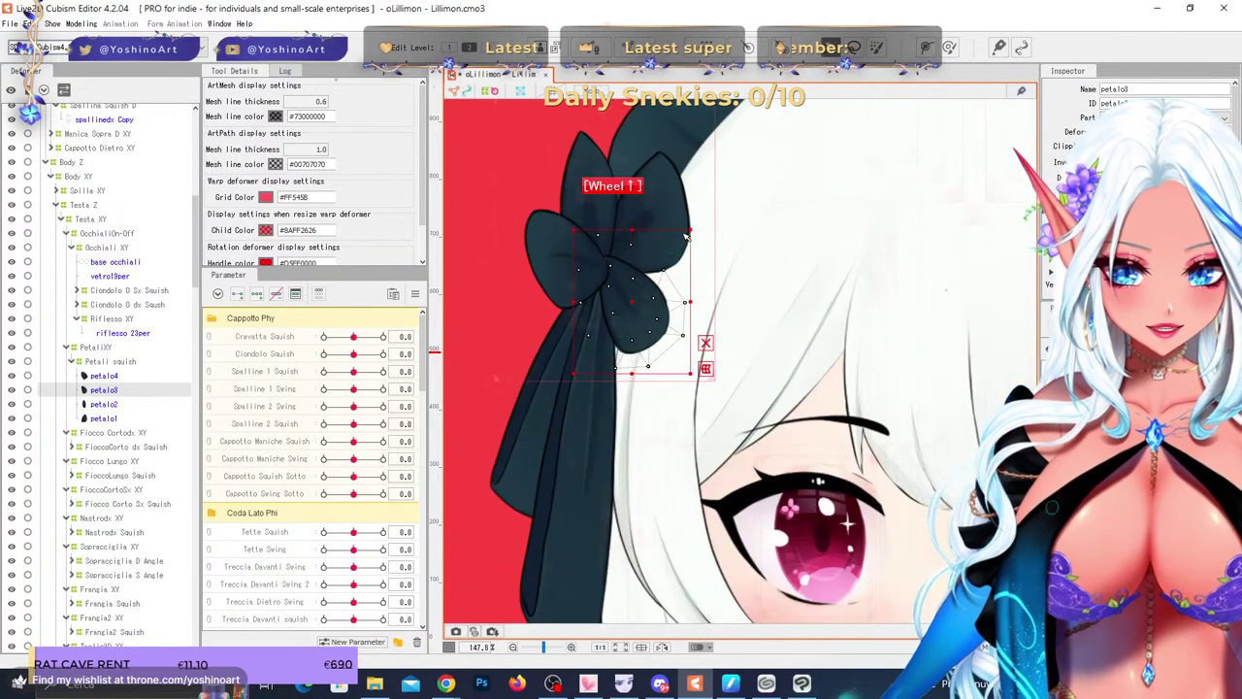
{"action": "left_click", "coordinate": [116, 375]}
{"action": "left_click", "coordinate": [112, 419], "text": "shift"}
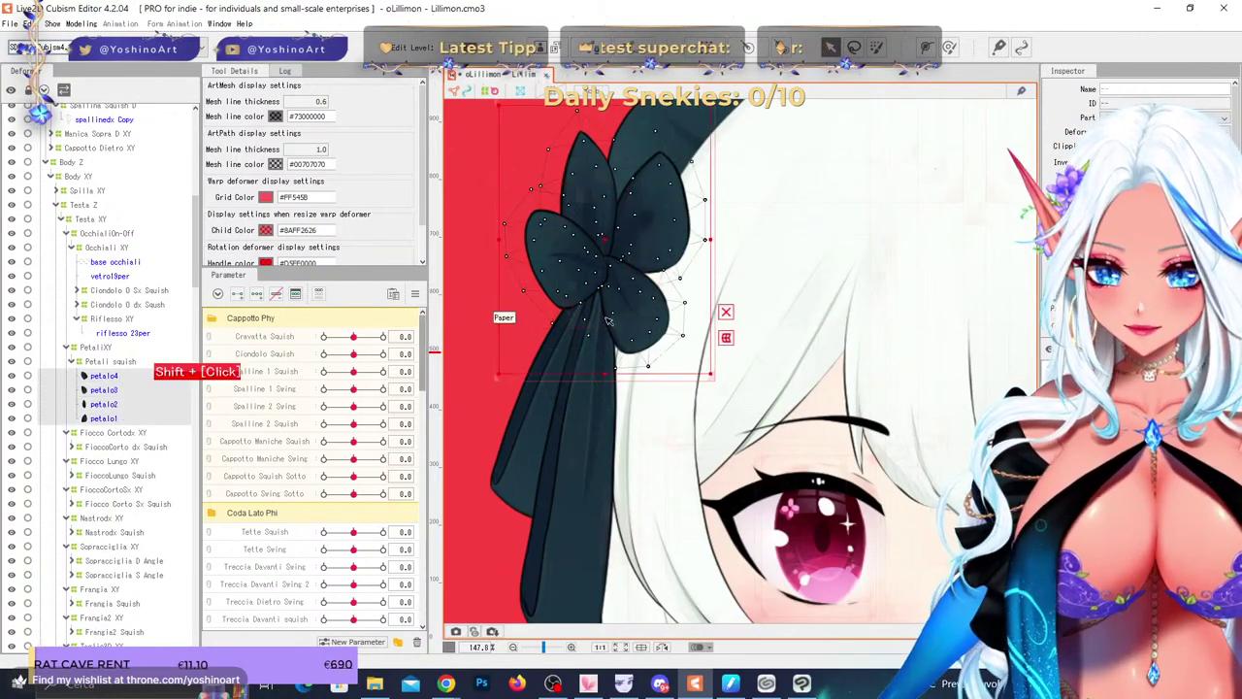
{"action": "scroll", "coordinate": [738, 347], "scroll_direction": "down", "scroll_amount": 2}
{"action": "left_click", "coordinate": [115, 378]}
{"action": "left_click", "coordinate": [120, 389], "text": "shift"}
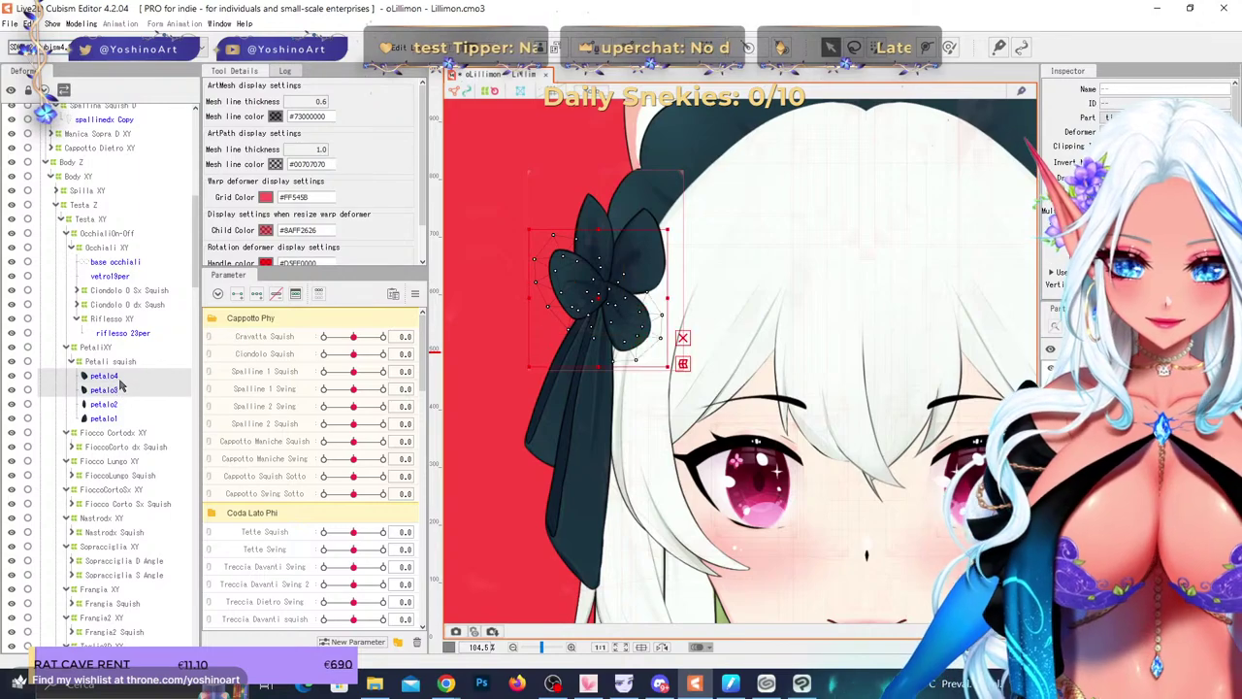
{"action": "left_click", "coordinate": [117, 376]}
{"action": "left_click", "coordinate": [116, 418], "text": "shift"}
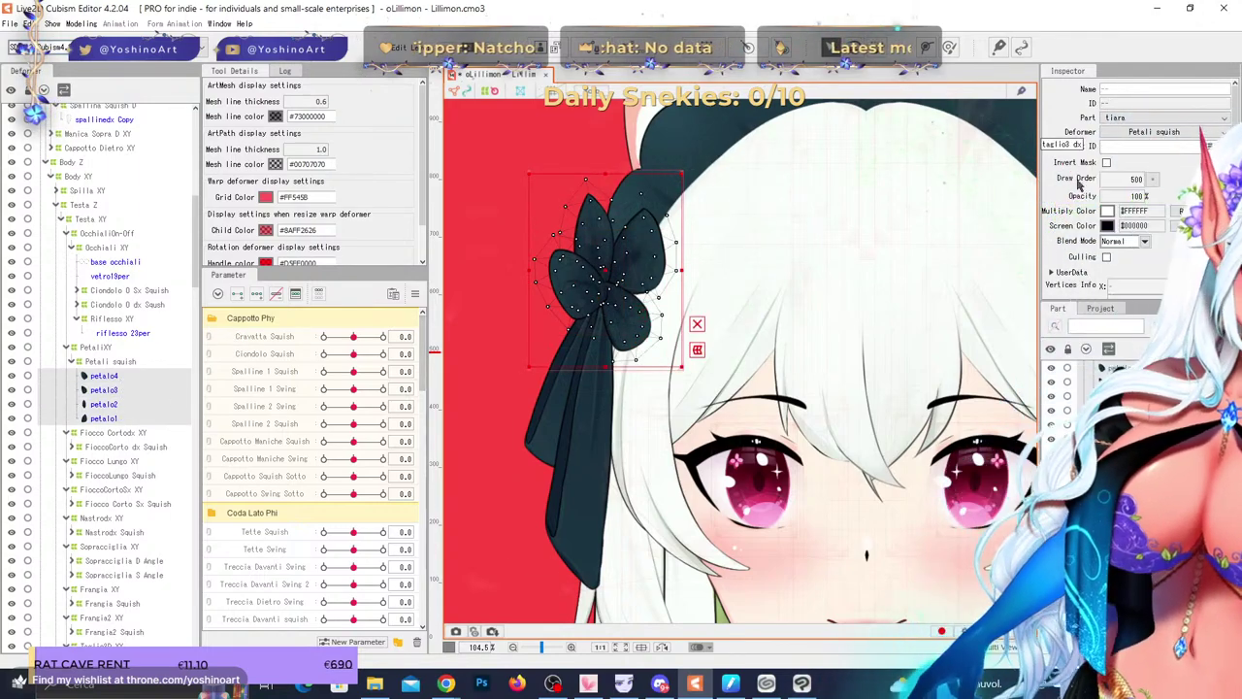
{"action": "left_click", "coordinate": [1108, 163]}
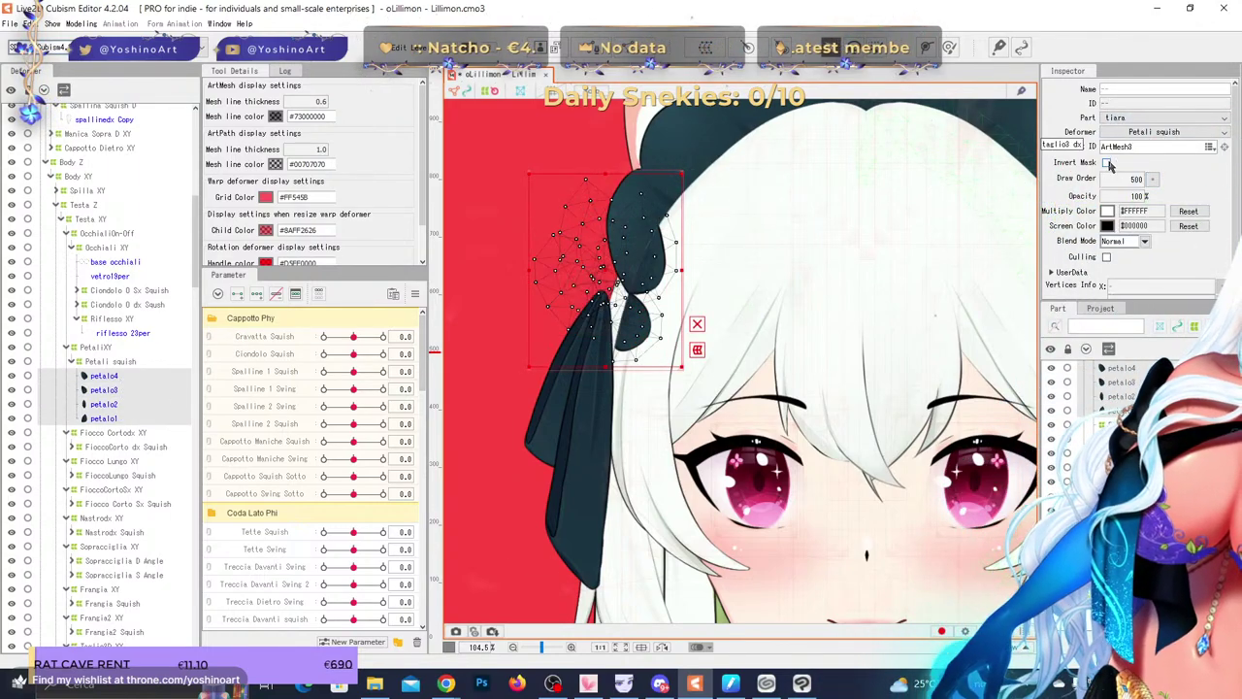
- Try moving the masked petals against the hair to check the clipping, and undo the move
{"action": "scroll", "coordinate": [558, 263], "scroll_direction": "up", "scroll_amount": 2}
{"action": "mouse_move", "coordinate": [558, 264]}
{"action": "left_mouse_down"}
{"action": "mouse_move", "coordinate": [605, 282]}
{"action": "mouse_move", "coordinate": [558, 267]}
{"action": "mouse_move", "coordinate": [580, 272]}
{"action": "left_mouse_up"}
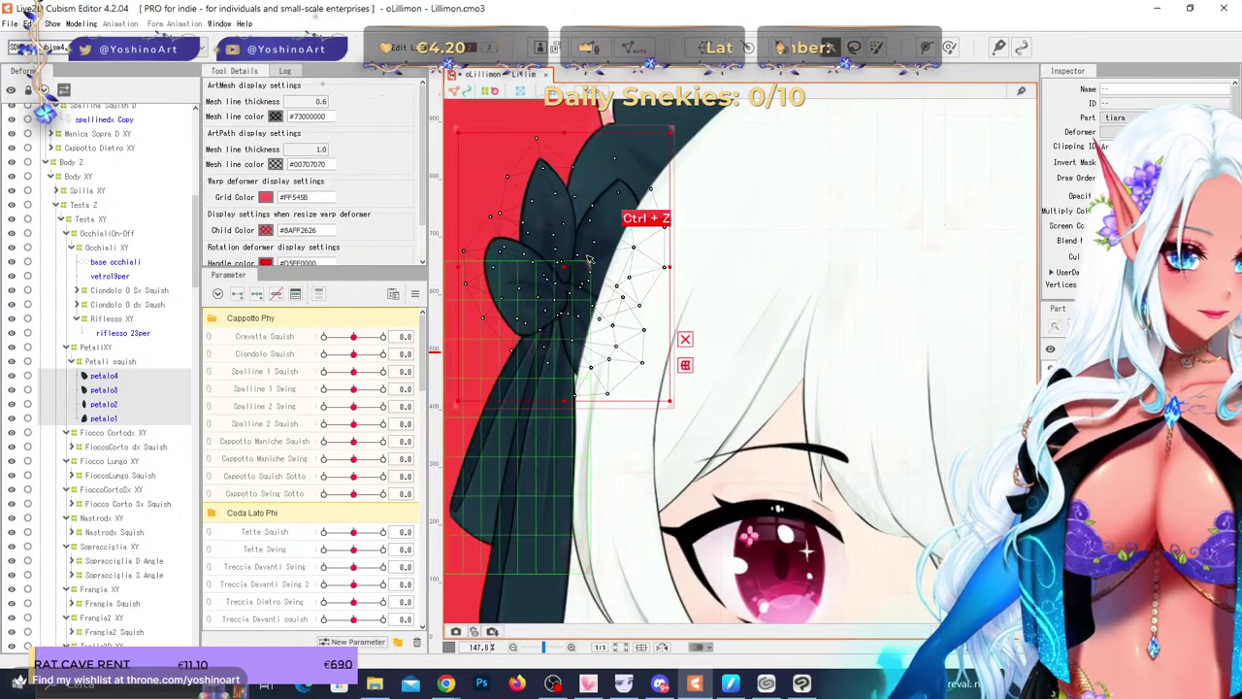
{"action": "scroll", "coordinate": [568, 254], "scroll_direction": "down", "scroll_amount": 4}
{"action": "scroll", "coordinate": [558, 242], "scroll_direction": "up", "scroll_amount": 2}
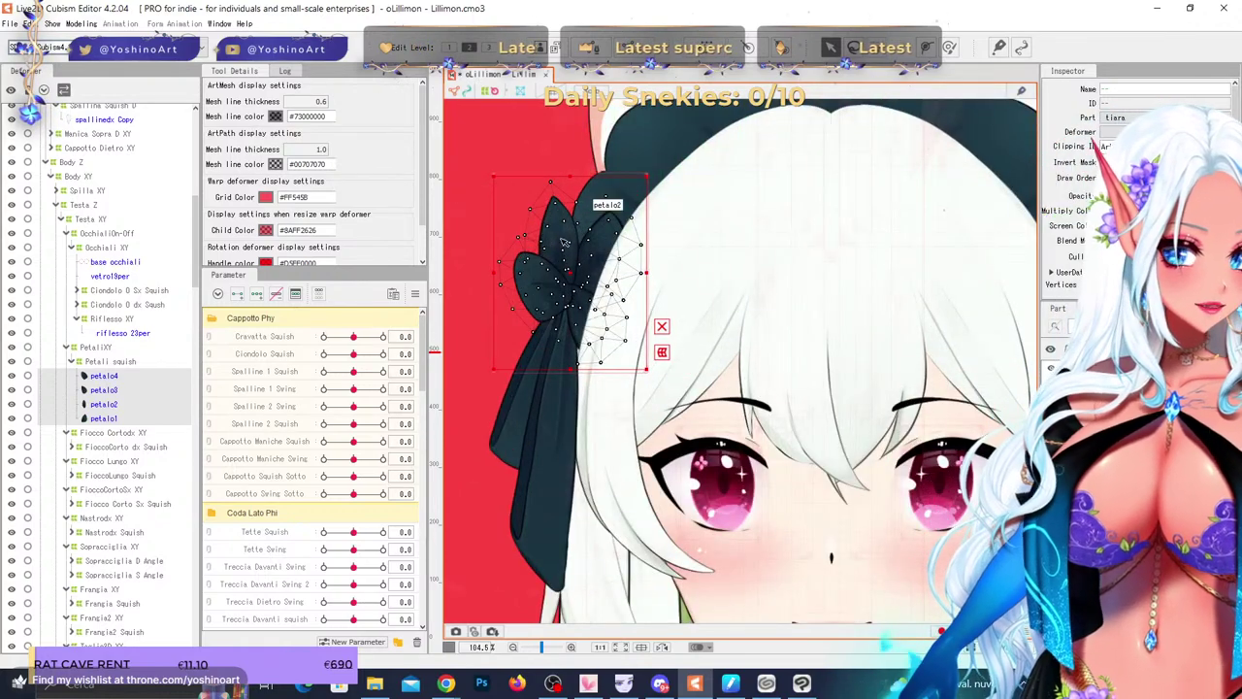
{"action": "scroll", "coordinate": [563, 243], "scroll_direction": "down", "scroll_amount": 2}
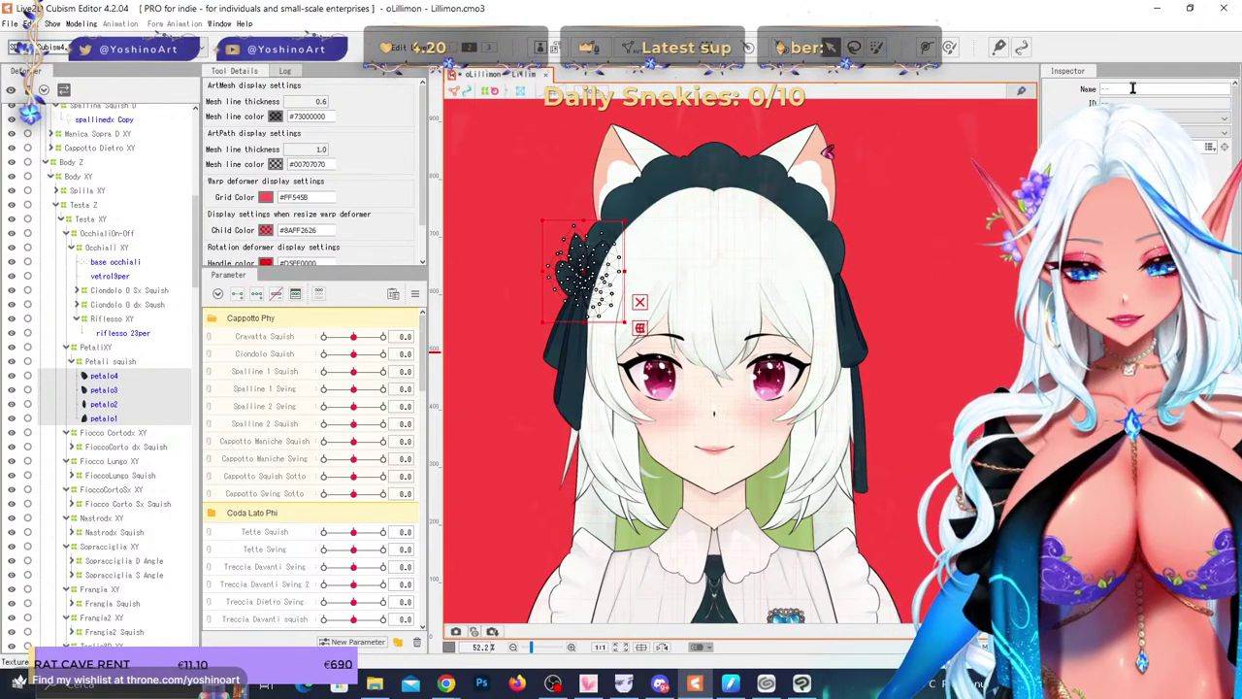
- Close the Lillimon model without saving and switch back to Lizzy S.psd in Clip Studio Paint
{"action": "left_click", "coordinate": [546, 74]}
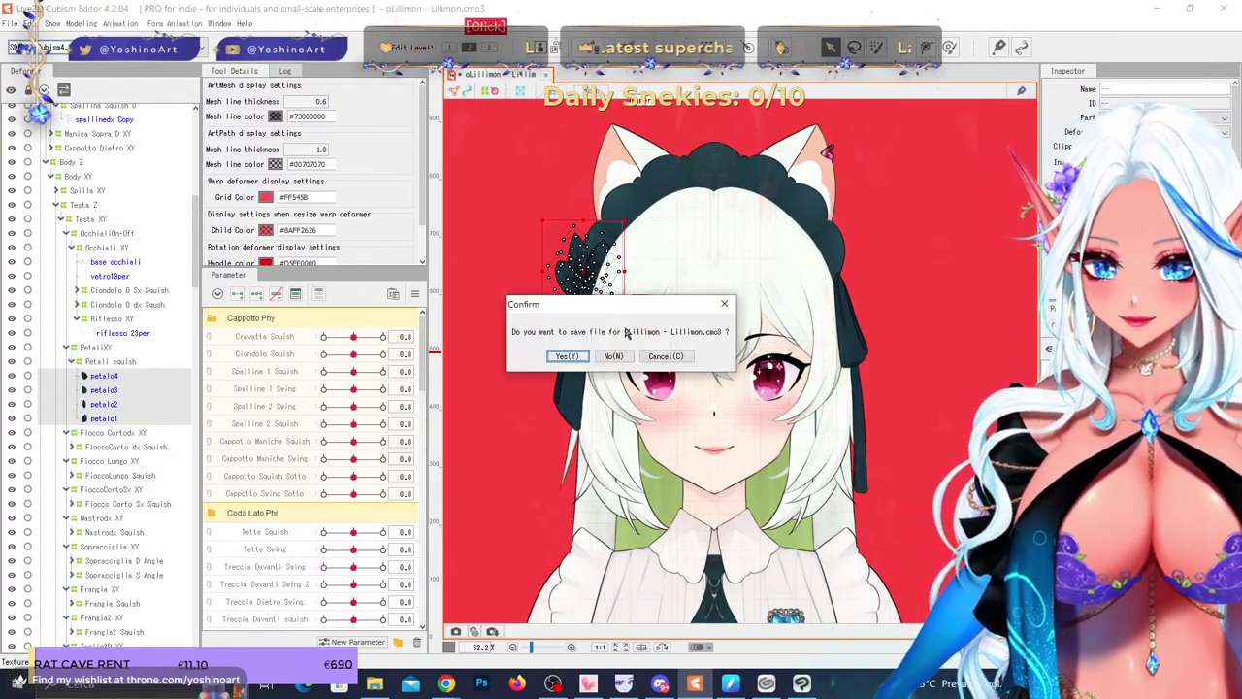
{"action": "left_click", "coordinate": [624, 358]}
{"action": "left_click", "coordinate": [801, 683]}
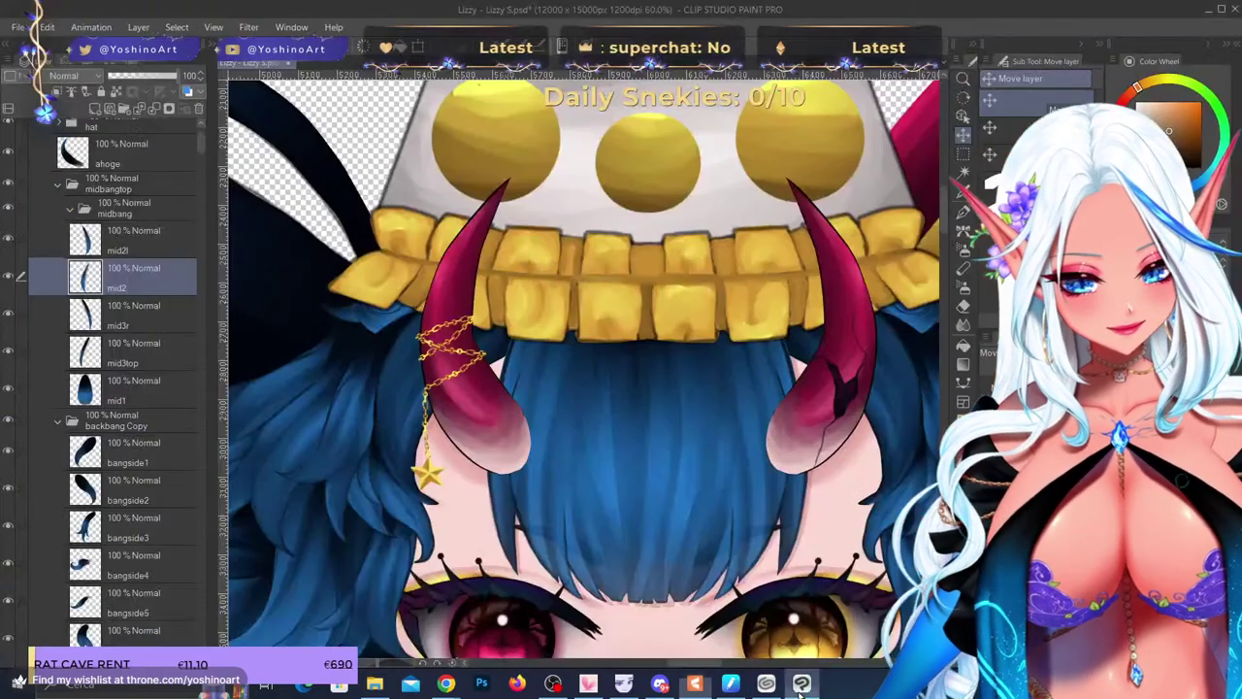
- Expand the horns group and toggle the visibility of the hornl and hornr layers to check each horn
{"action": "scroll", "coordinate": [560, 393], "scroll_direction": "down", "scroll_amount": 5}
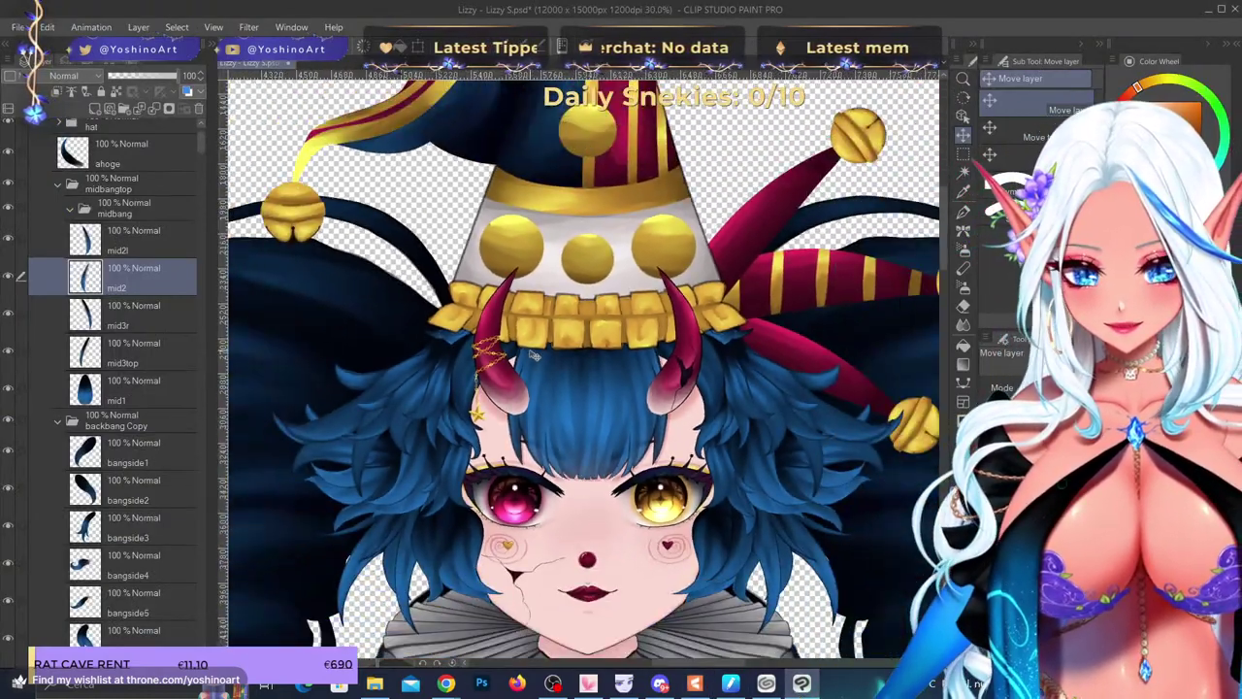
{"action": "scroll", "coordinate": [250, 312], "scroll_direction": "up", "scroll_amount": 3}
{"action": "scroll", "coordinate": [126, 246], "scroll_direction": "up", "scroll_amount": 2}
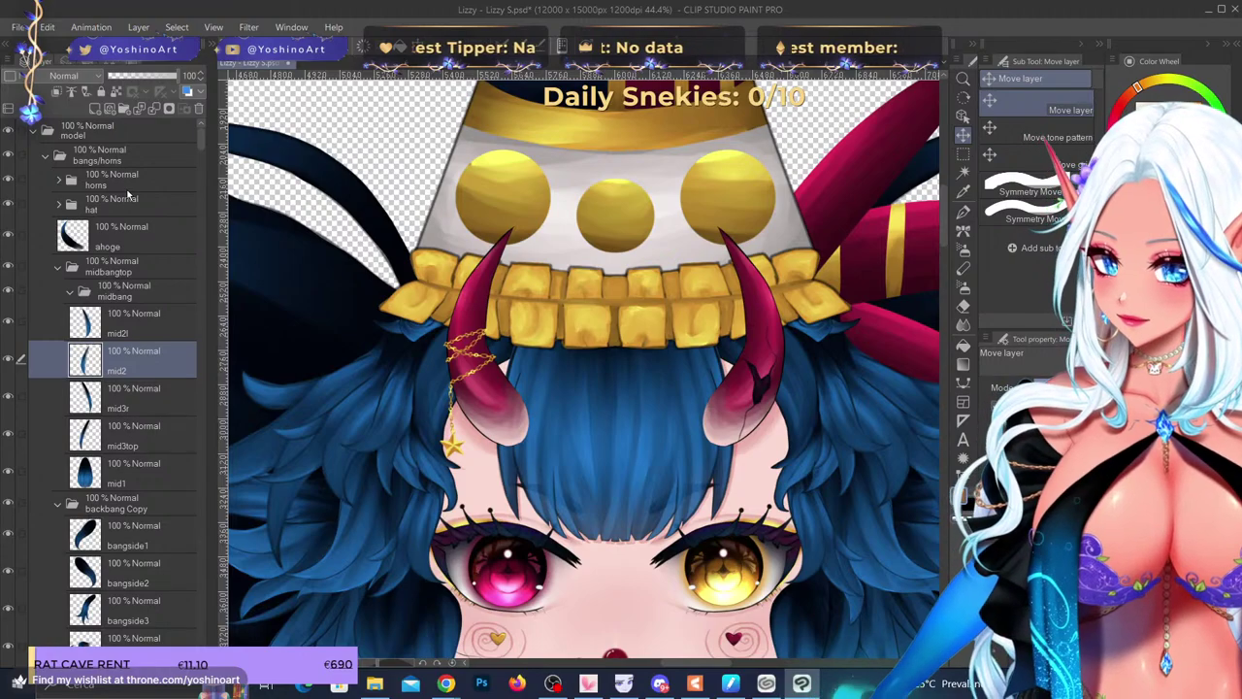
{"action": "left_click", "coordinate": [111, 179]}
{"action": "left_click", "coordinate": [58, 179]}
{"action": "scroll", "coordinate": [538, 311], "scroll_direction": "down", "scroll_amount": 3}
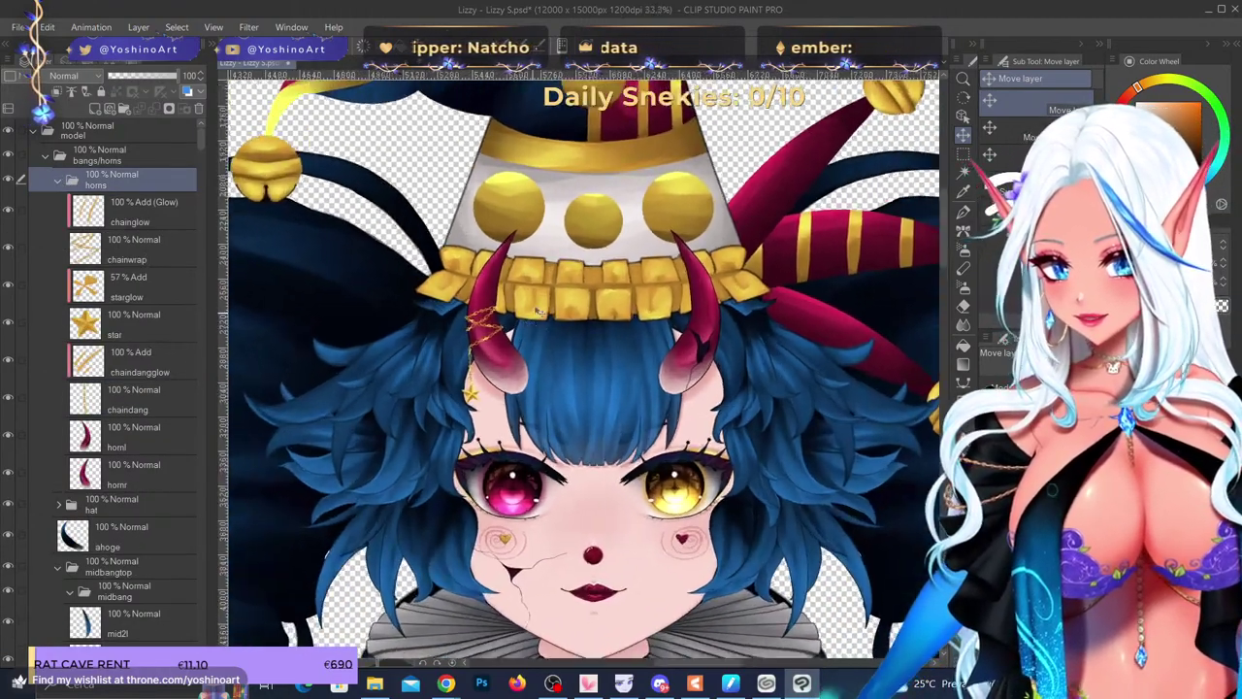
{"action": "scroll", "coordinate": [538, 311], "scroll_direction": "up", "scroll_amount": 3}
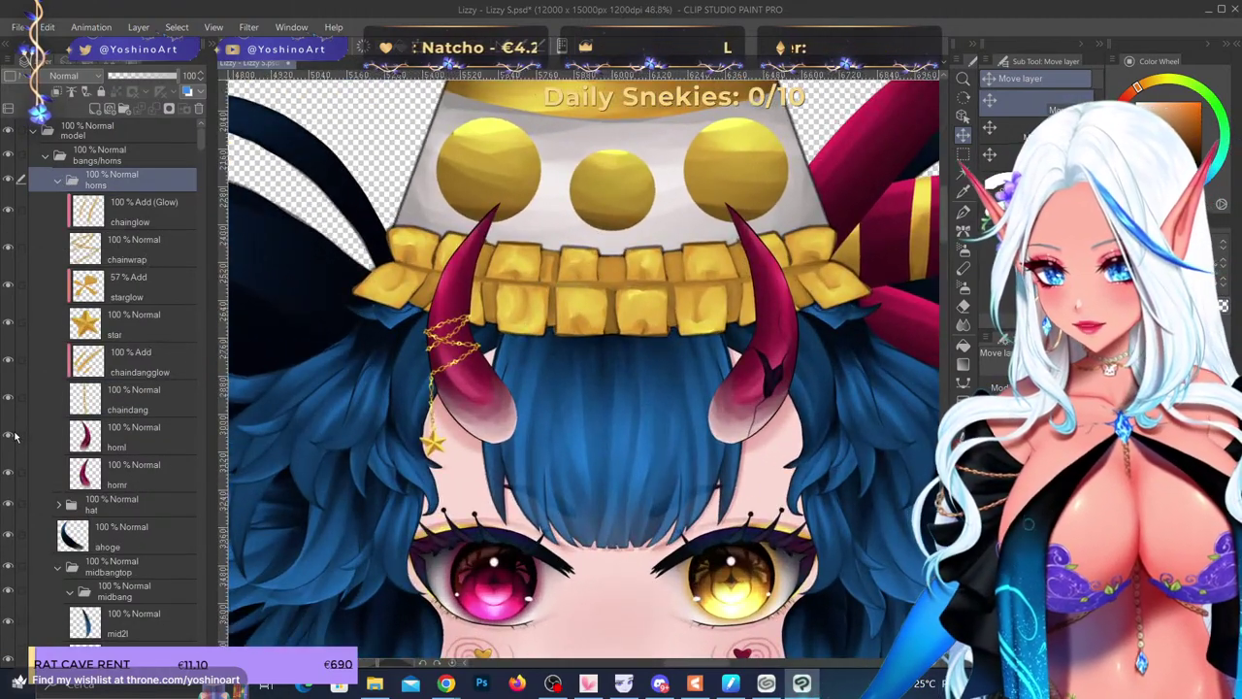
{"action": "left_click", "coordinate": [8, 436]}
{"action": "left_click", "coordinate": [9, 435]}
{"action": "left_click", "coordinate": [8, 474]}
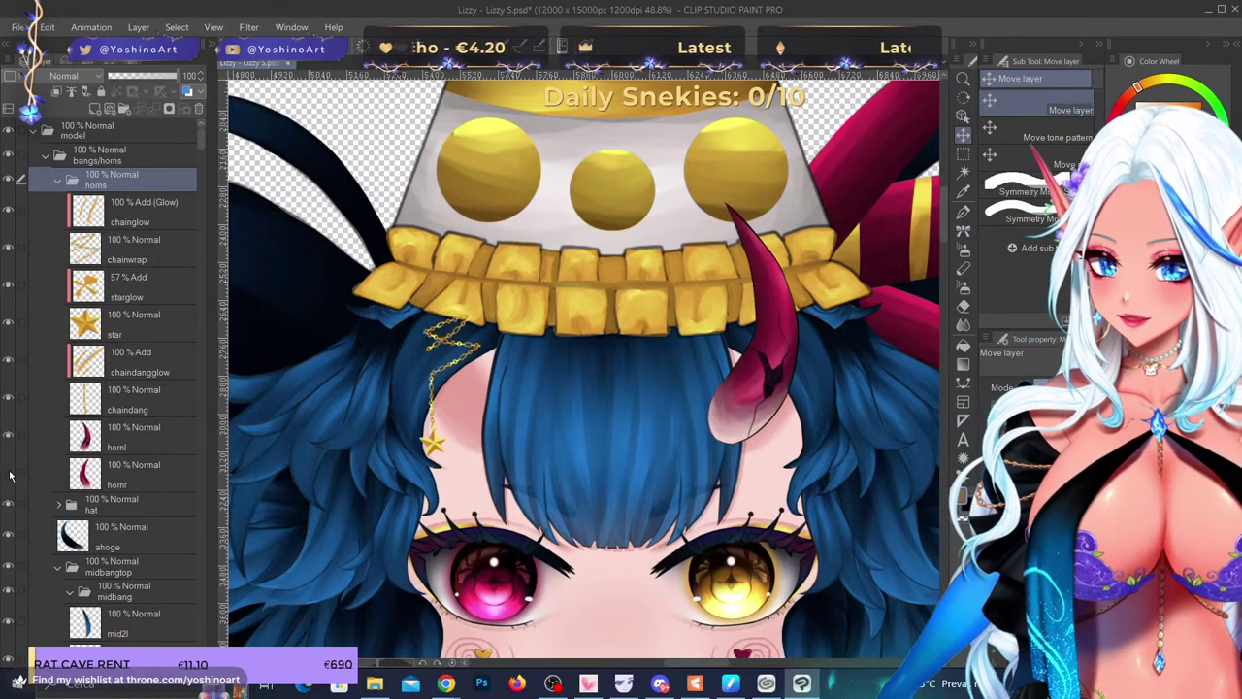
{"action": "left_click", "coordinate": [10, 475]}
{"action": "left_click", "coordinate": [12, 472]}
{"action": "left_click", "coordinate": [14, 471]}
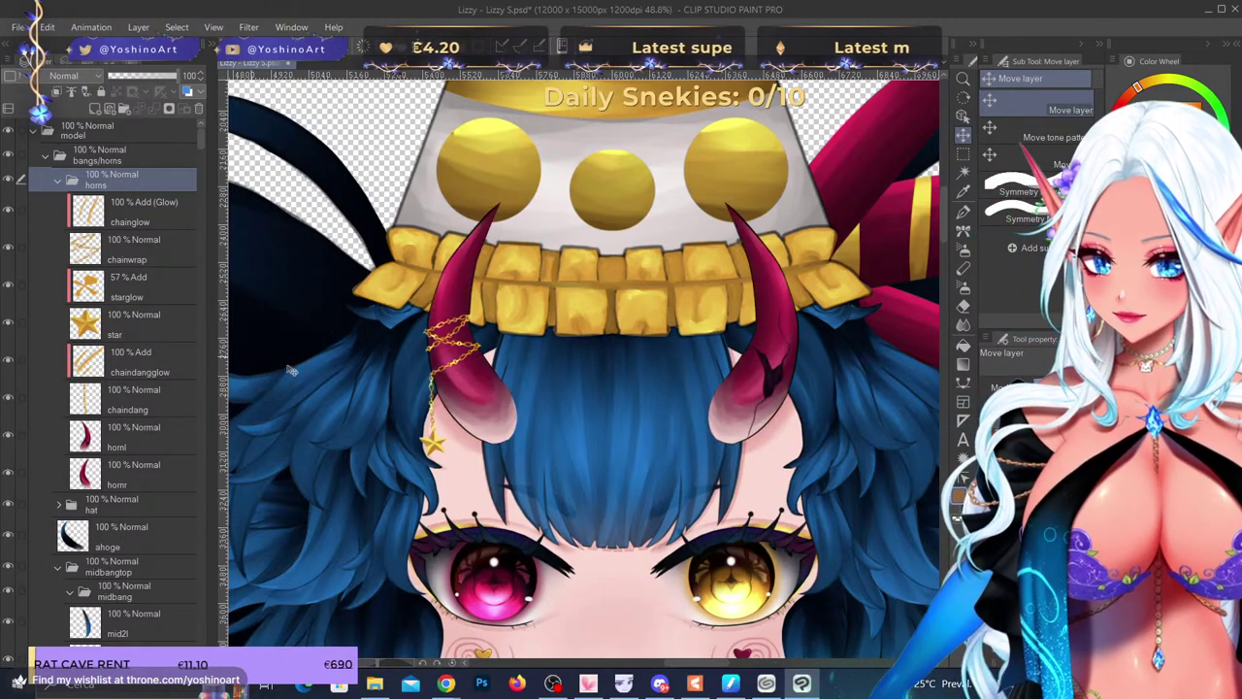
- Hide and show the chainglow layer, and switch its clipping off and back on to inspect the chain highlight
{"action": "scroll", "coordinate": [430, 428], "scroll_direction": "up", "scroll_amount": 3}
{"action": "left_click", "coordinate": [10, 210]}
{"action": "left_click", "coordinate": [10, 211]}
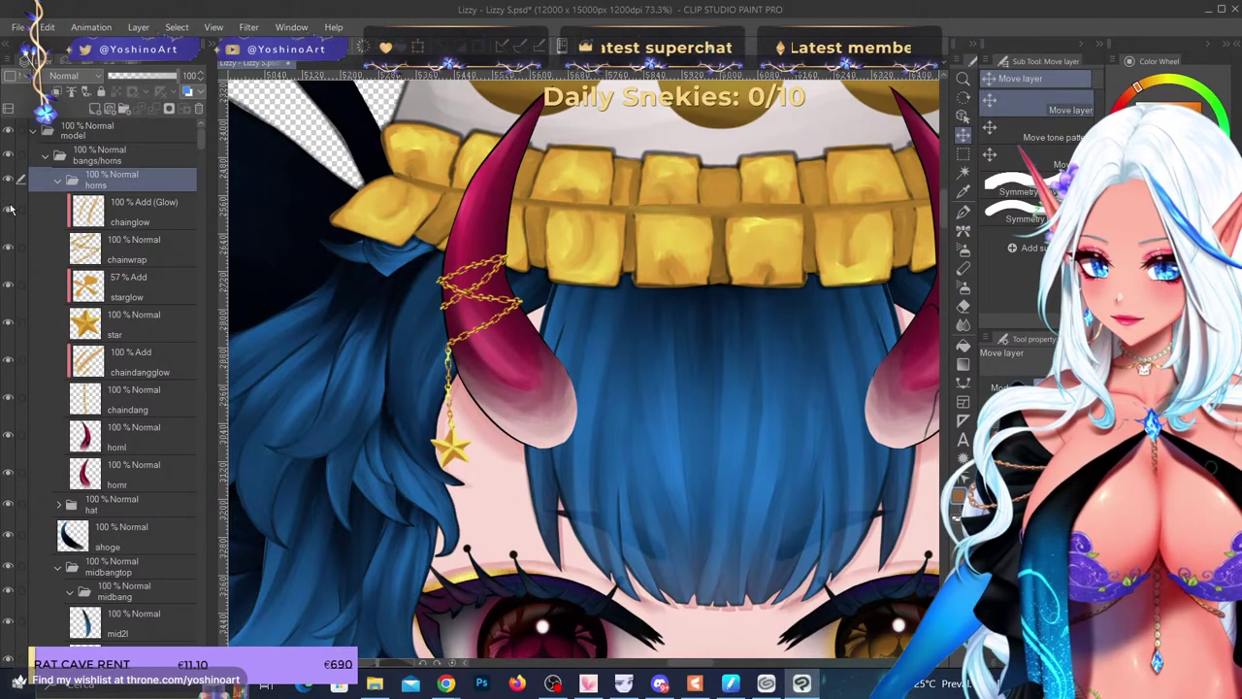
{"action": "left_click", "coordinate": [144, 218]}
{"action": "left_click", "coordinate": [56, 92]}
{"action": "left_click", "coordinate": [56, 92]}
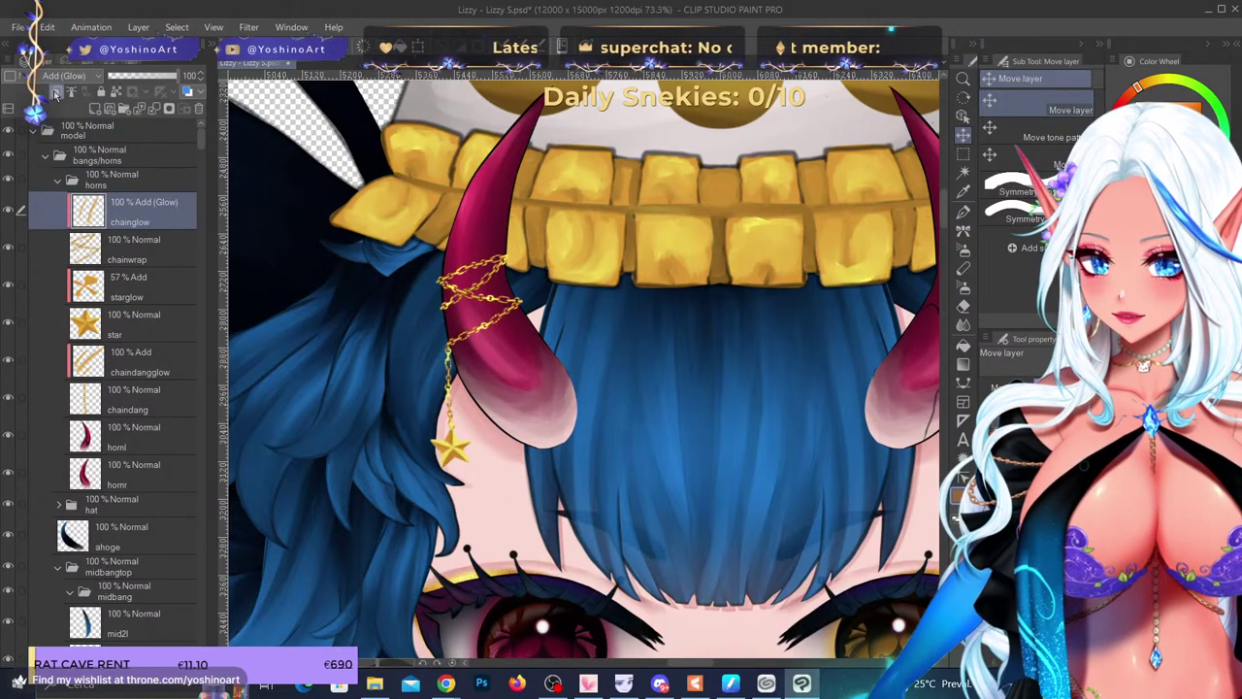
- Toggle the clipping of the chaindangglow layer repeatedly to compare the unclipped glow strokes with the clipped highlight
{"action": "left_click", "coordinate": [161, 360]}
{"action": "left_click", "coordinate": [59, 93]}
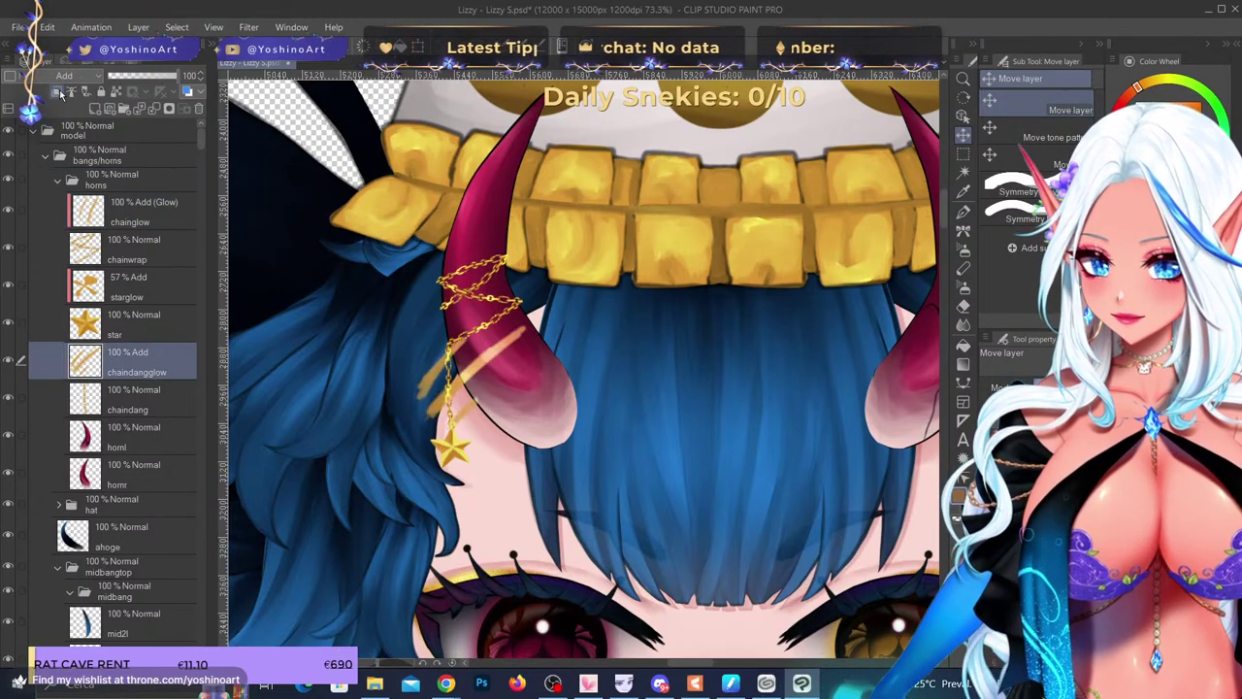
{"action": "left_click", "coordinate": [59, 94]}
{"action": "left_click", "coordinate": [59, 93]}
{"action": "left_click", "coordinate": [59, 93]}
{"action": "left_click", "coordinate": [59, 91]}
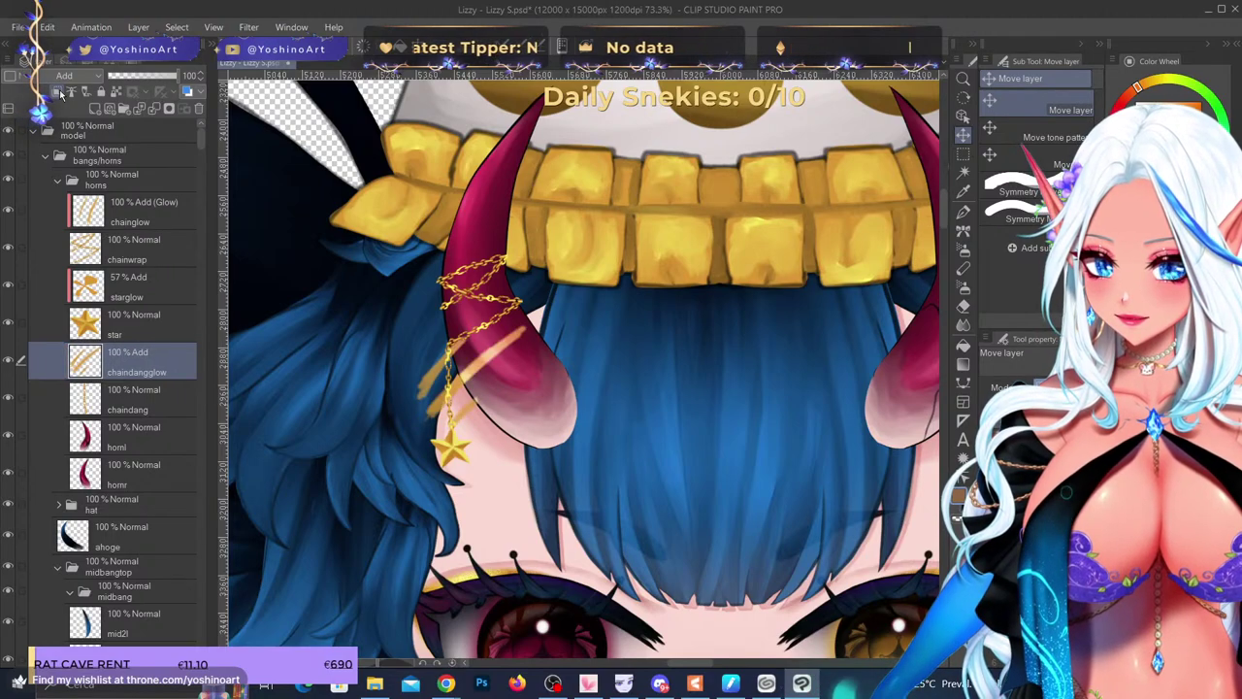
{"action": "left_click", "coordinate": [59, 91]}
{"action": "left_click", "coordinate": [59, 90]}
{"action": "left_click", "coordinate": [59, 91]}
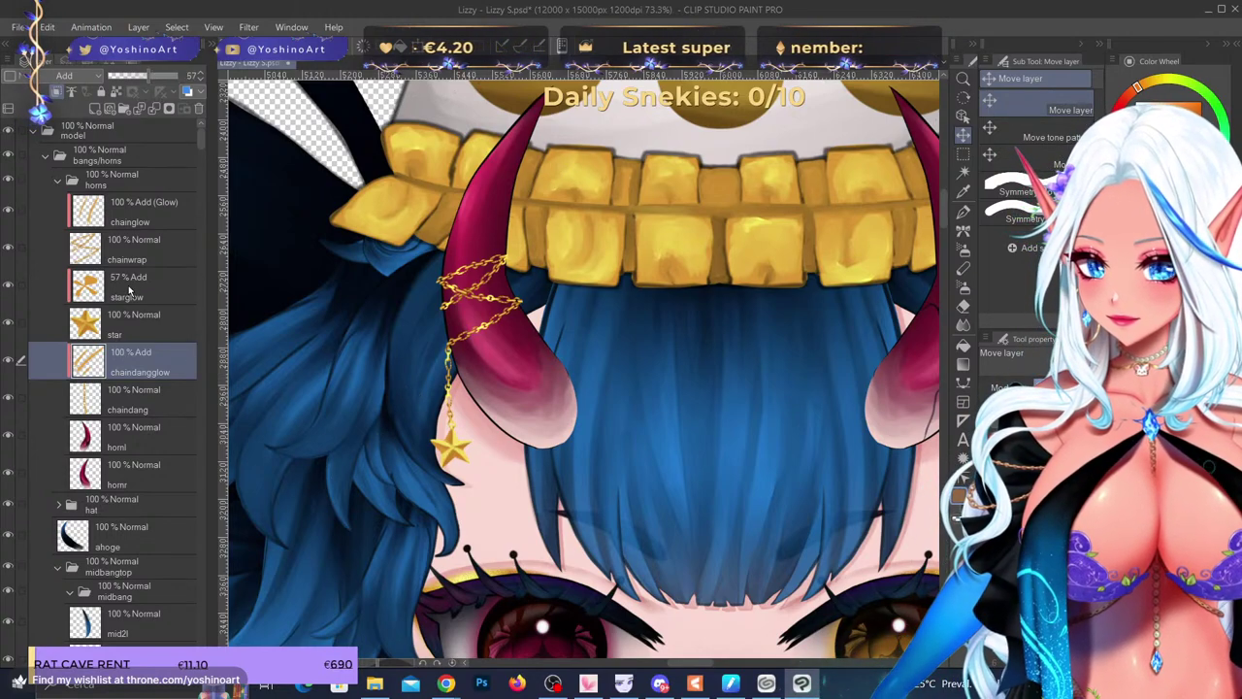
- Go through the chainglow, chainwrap and chaindang layers in turn, and expand the hat group
{"action": "left_click", "coordinate": [146, 223]}
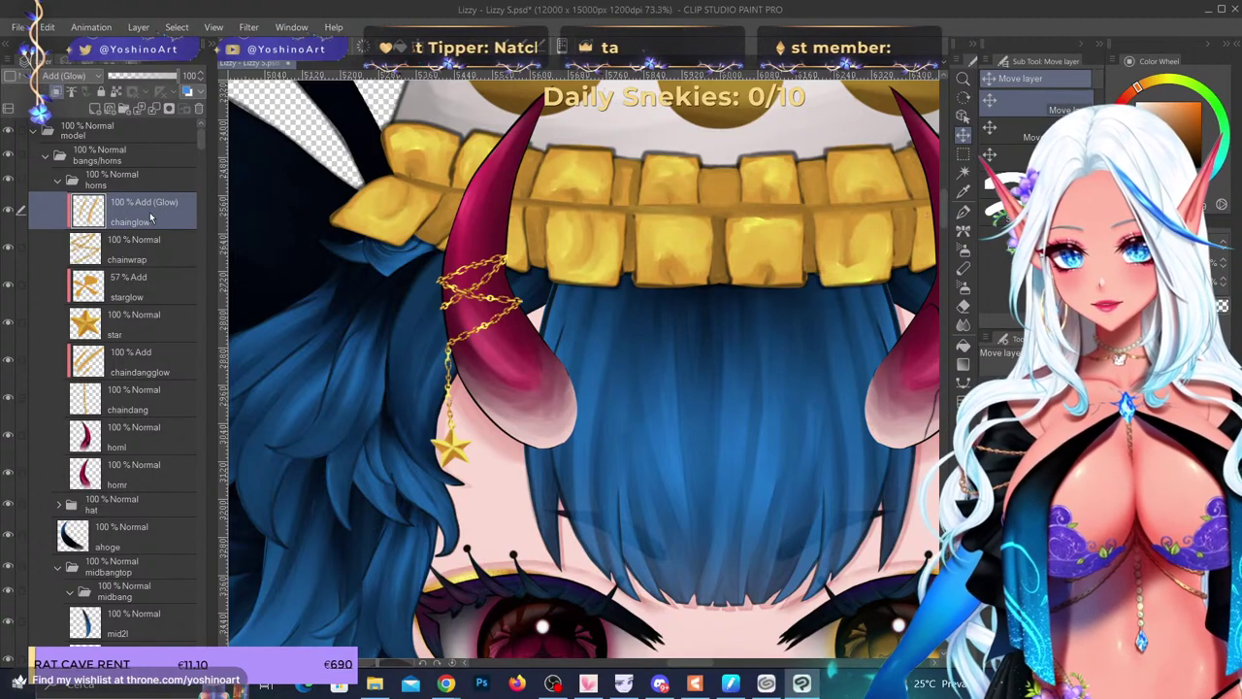
{"action": "left_click", "coordinate": [129, 259]}
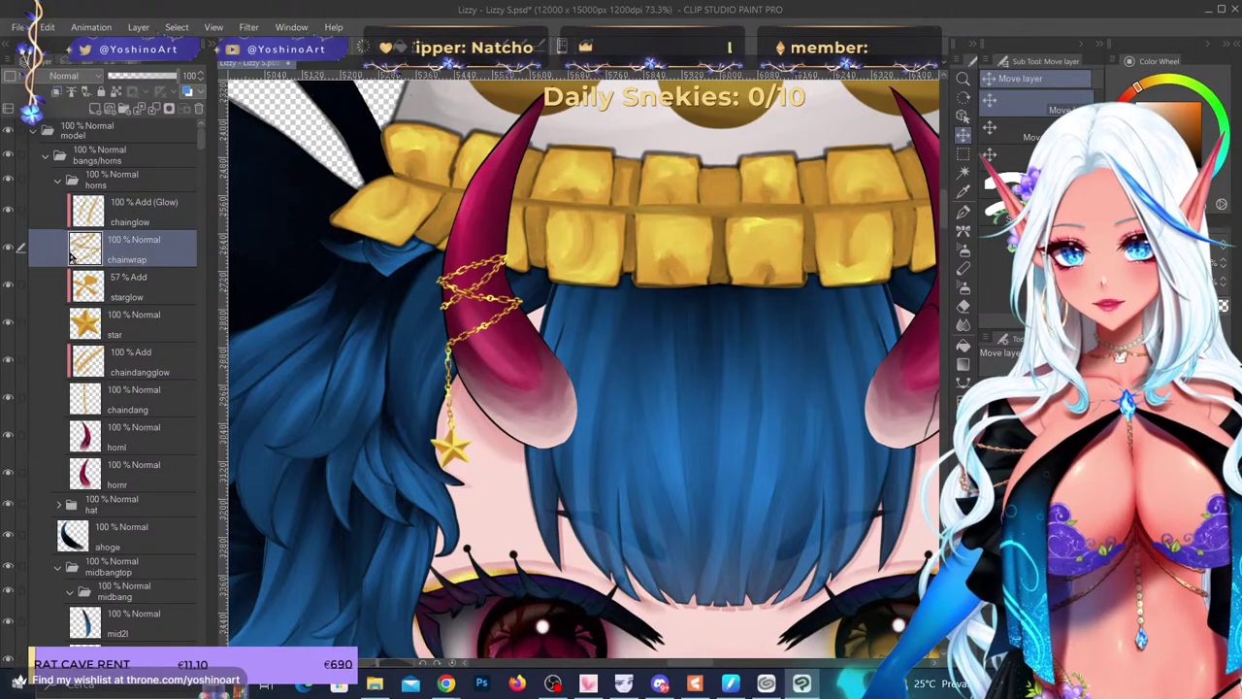
{"action": "left_click", "coordinate": [127, 411]}
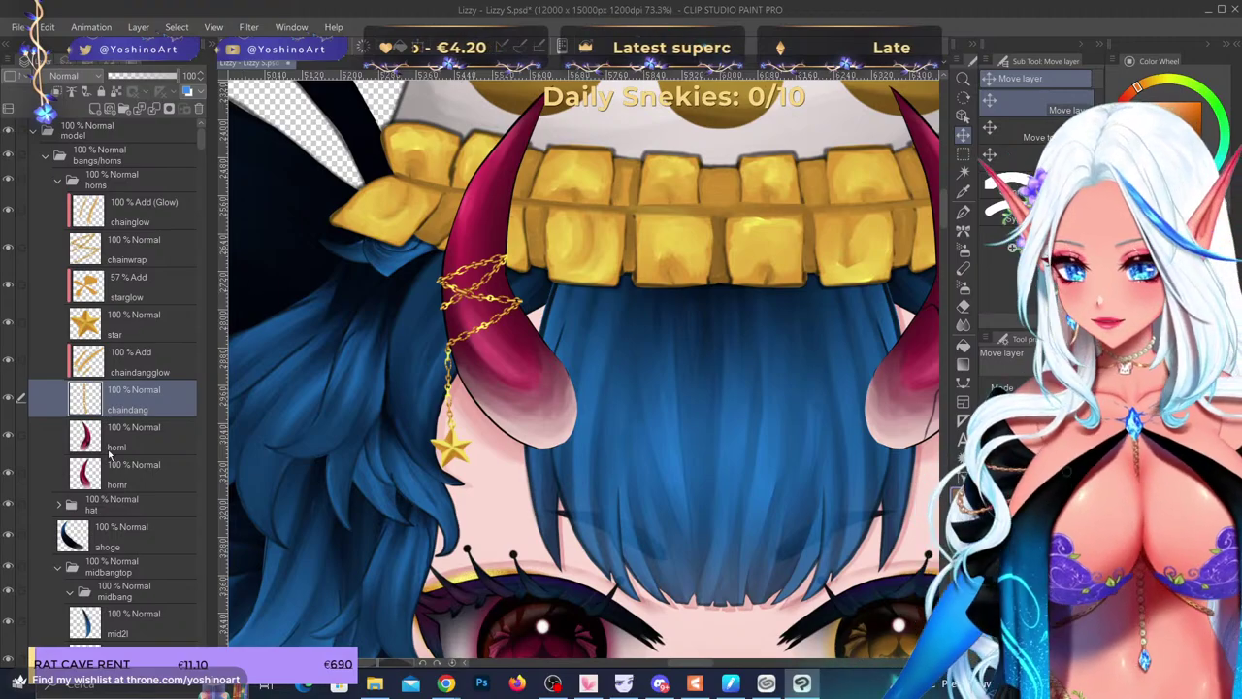
{"action": "left_click", "coordinate": [58, 505]}
{"action": "scroll", "coordinate": [381, 493], "scroll_direction": "down", "scroll_amount": 5}
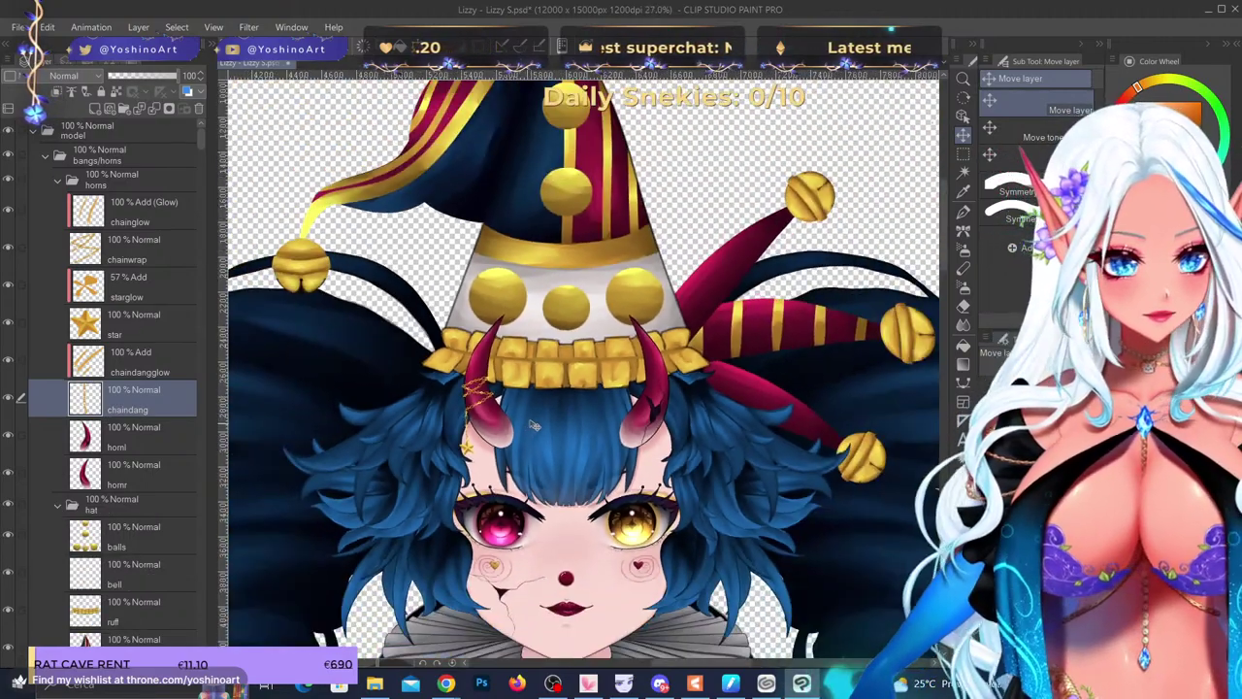
{"action": "scroll", "coordinate": [537, 107], "scroll_direction": "up", "scroll_amount": 2}
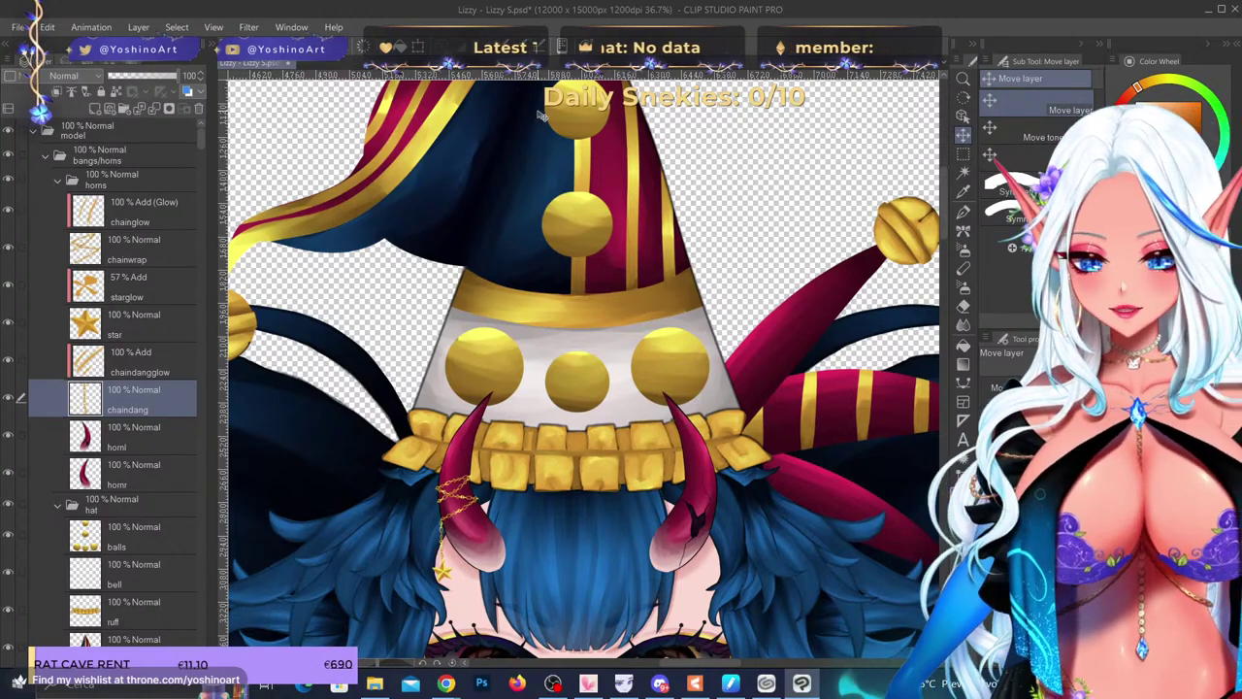
- Shift the chaindangglow strokes across the dangling chain with clipping off and on, leaving the layer clipped
{"action": "left_click", "coordinate": [136, 369]}
{"action": "scroll", "coordinate": [502, 515], "scroll_direction": "up", "scroll_amount": 2}
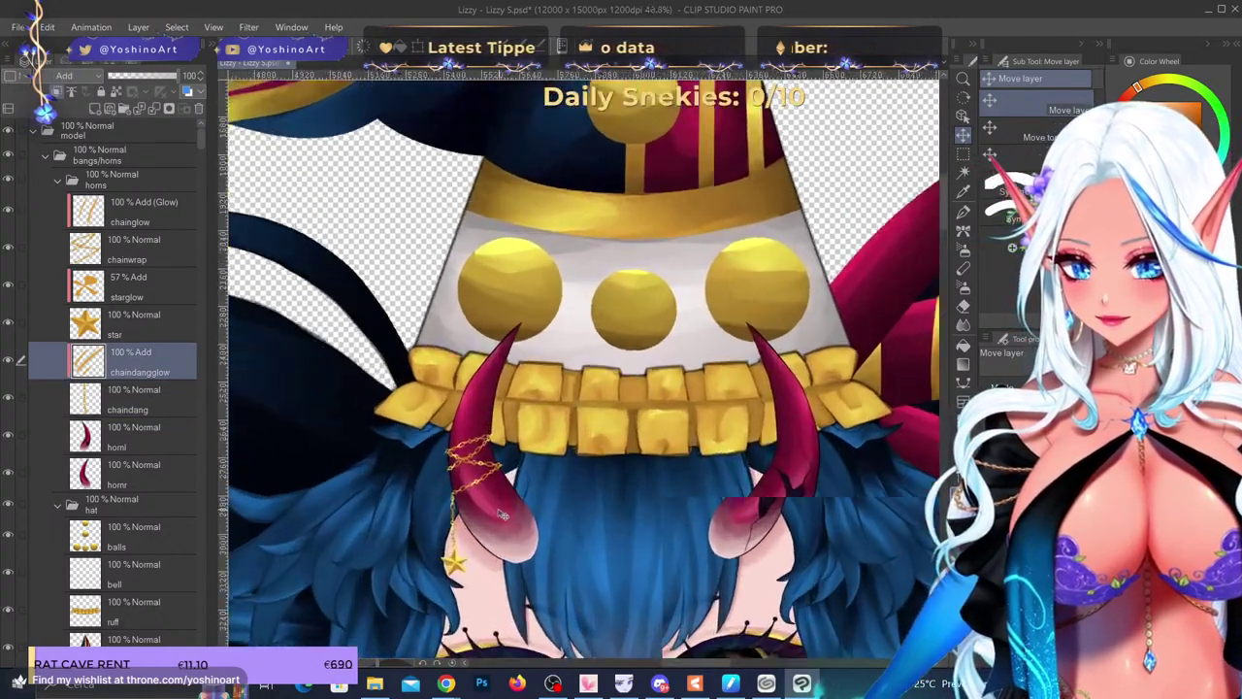
{"action": "scroll", "coordinate": [502, 514], "scroll_direction": "up", "scroll_amount": 3}
{"action": "scroll", "coordinate": [575, 469], "scroll_direction": "up", "scroll_amount": 5}
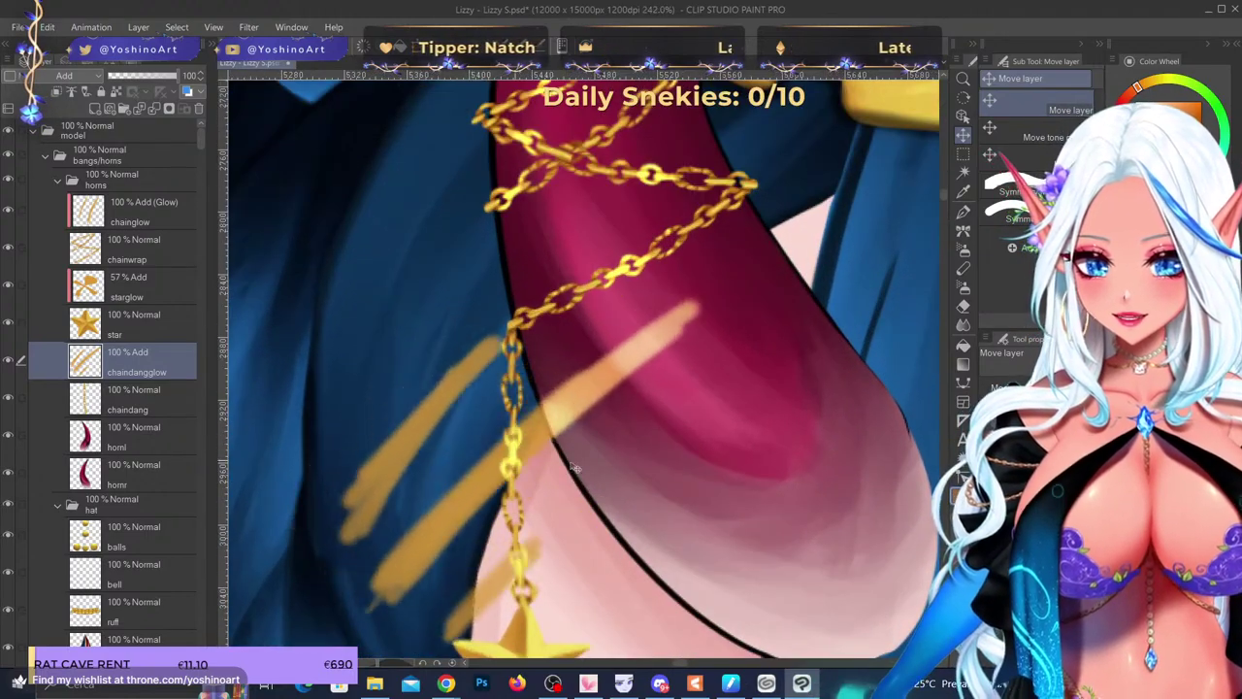
{"action": "left_click_drag", "start_coordinate": [574, 468], "coordinate": [644, 436]}
{"action": "key", "text": "ctrl+alt+g"}
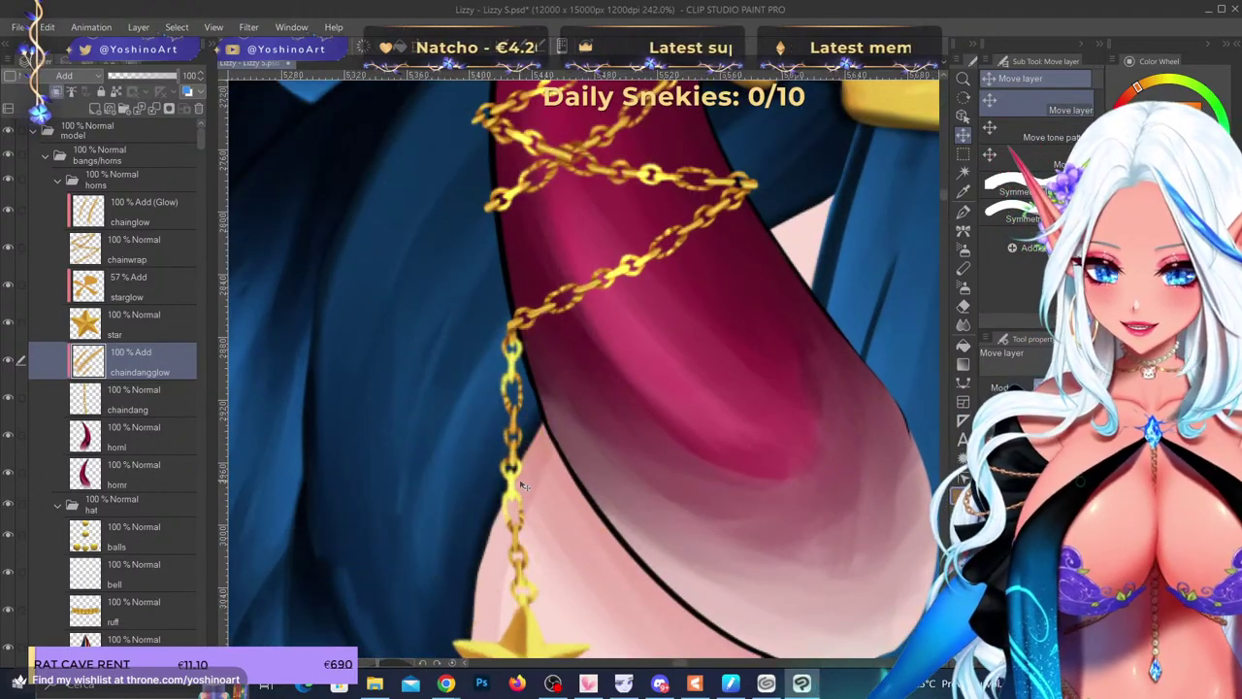
{"action": "mouse_move", "coordinate": [518, 493]}
{"action": "left_mouse_down"}
{"action": "mouse_move", "coordinate": [524, 523]}
{"action": "mouse_move", "coordinate": [498, 395]}
{"action": "mouse_move", "coordinate": [498, 479]}
{"action": "mouse_move", "coordinate": [539, 495]}
{"action": "mouse_move", "coordinate": [509, 461]}
{"action": "mouse_move", "coordinate": [542, 476]}
{"action": "left_mouse_up"}
{"action": "left_click", "coordinate": [57, 92]}
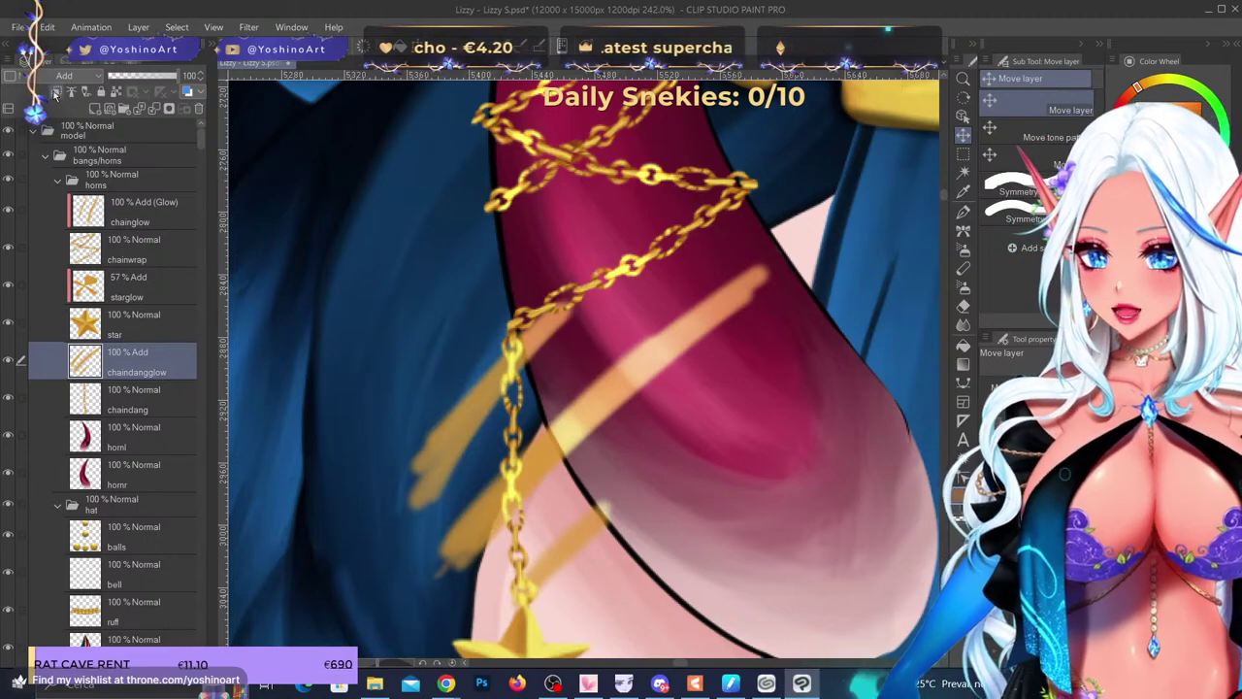
{"action": "key", "text": "ctrl+alt+g"}
{"action": "scroll", "coordinate": [373, 365], "scroll_direction": "down", "scroll_amount": 5}
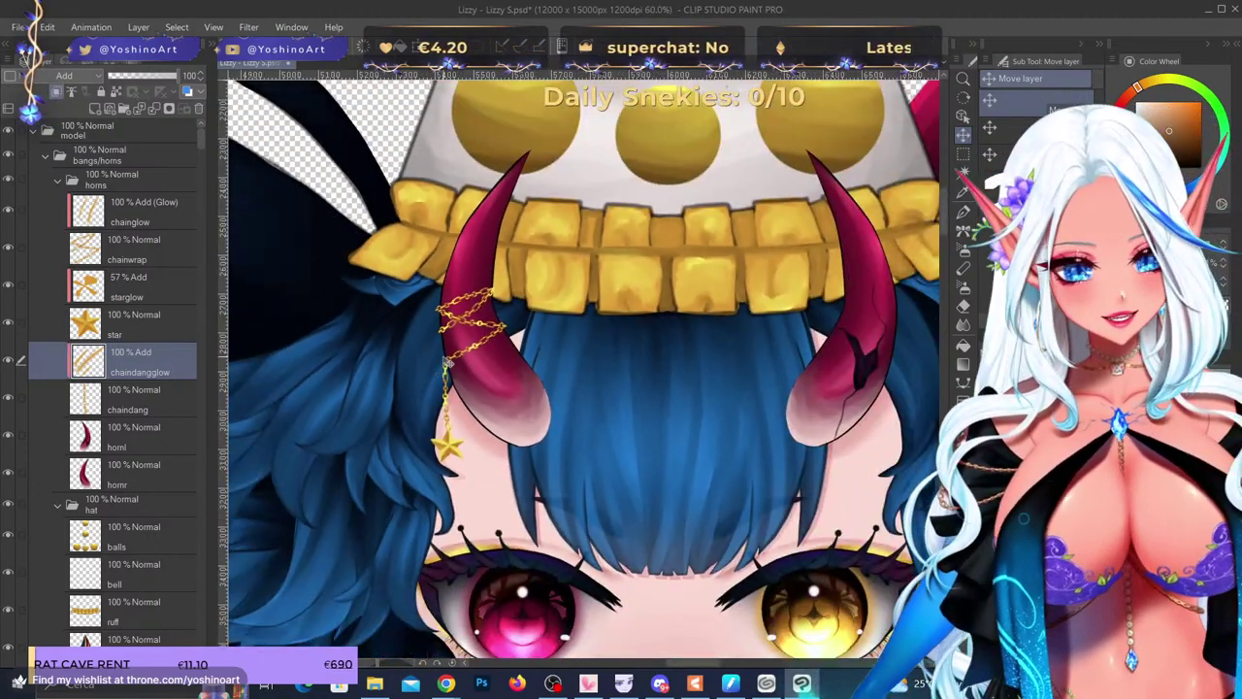
- Collapse the horns group and delete the empty bell layer from the hat group
{"action": "scroll", "coordinate": [488, 335], "scroll_direction": "down", "scroll_amount": 3}
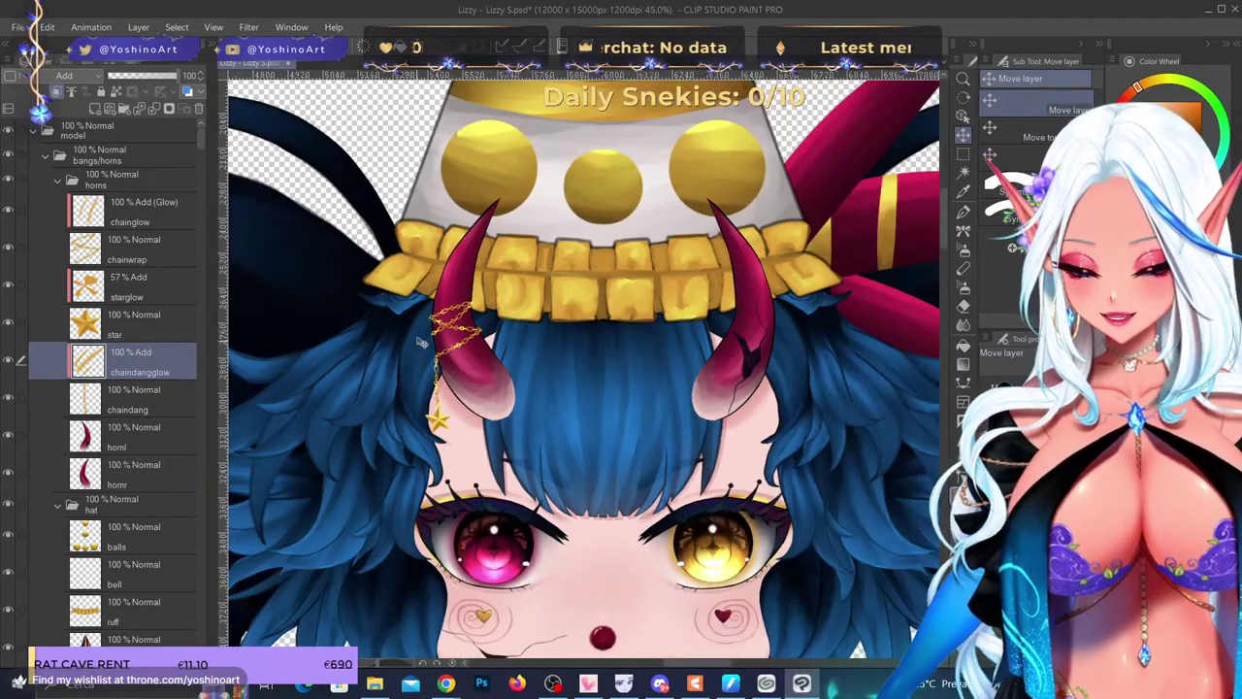
{"action": "left_click", "coordinate": [59, 181]}
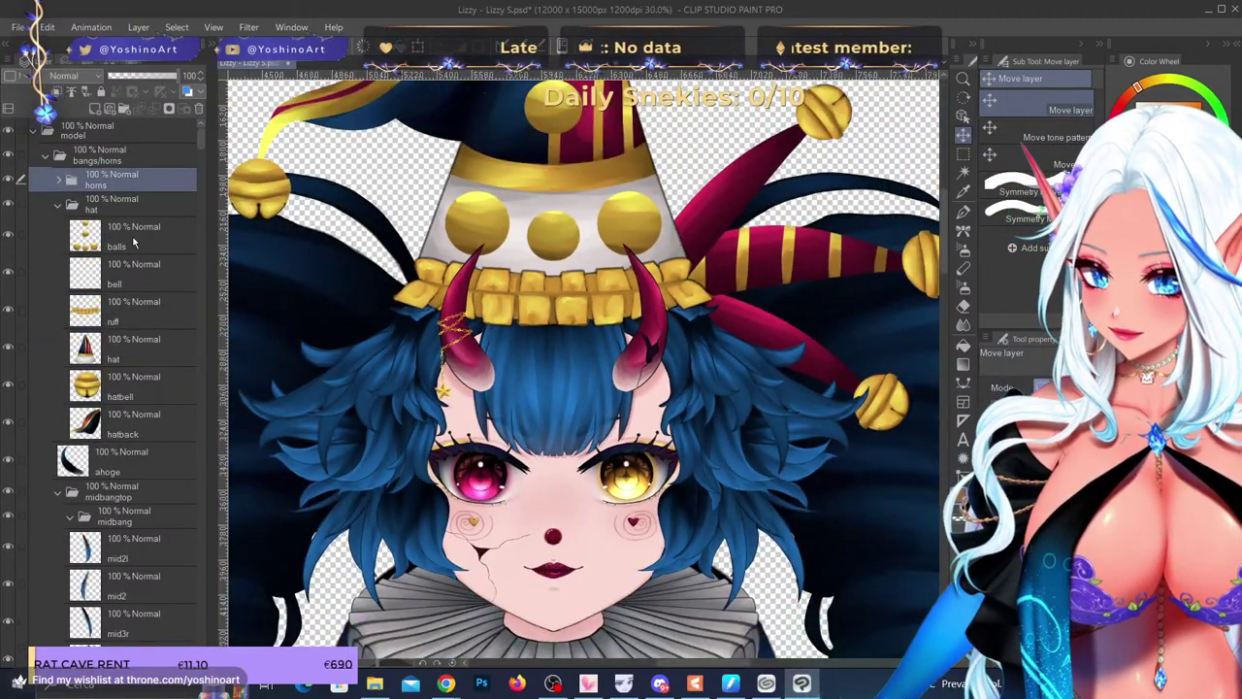
{"action": "left_click", "coordinate": [131, 236]}
{"action": "scroll", "coordinate": [556, 419], "scroll_direction": "down", "scroll_amount": 2}
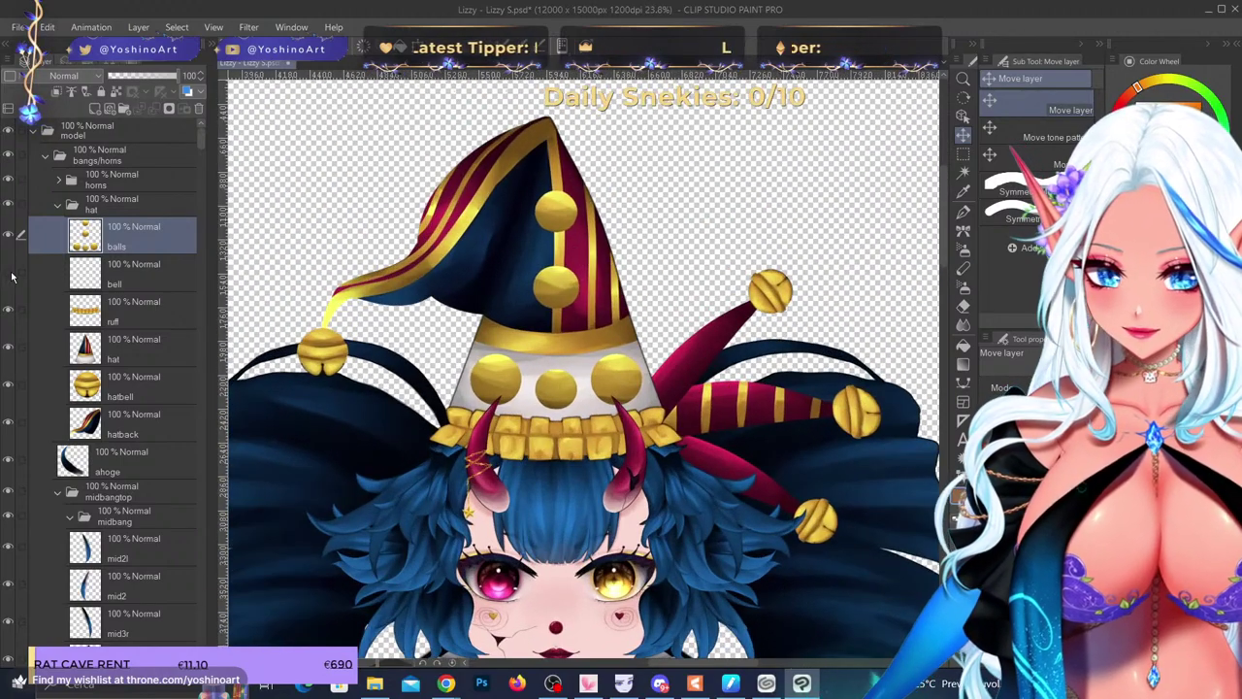
{"action": "left_click", "coordinate": [90, 286]}
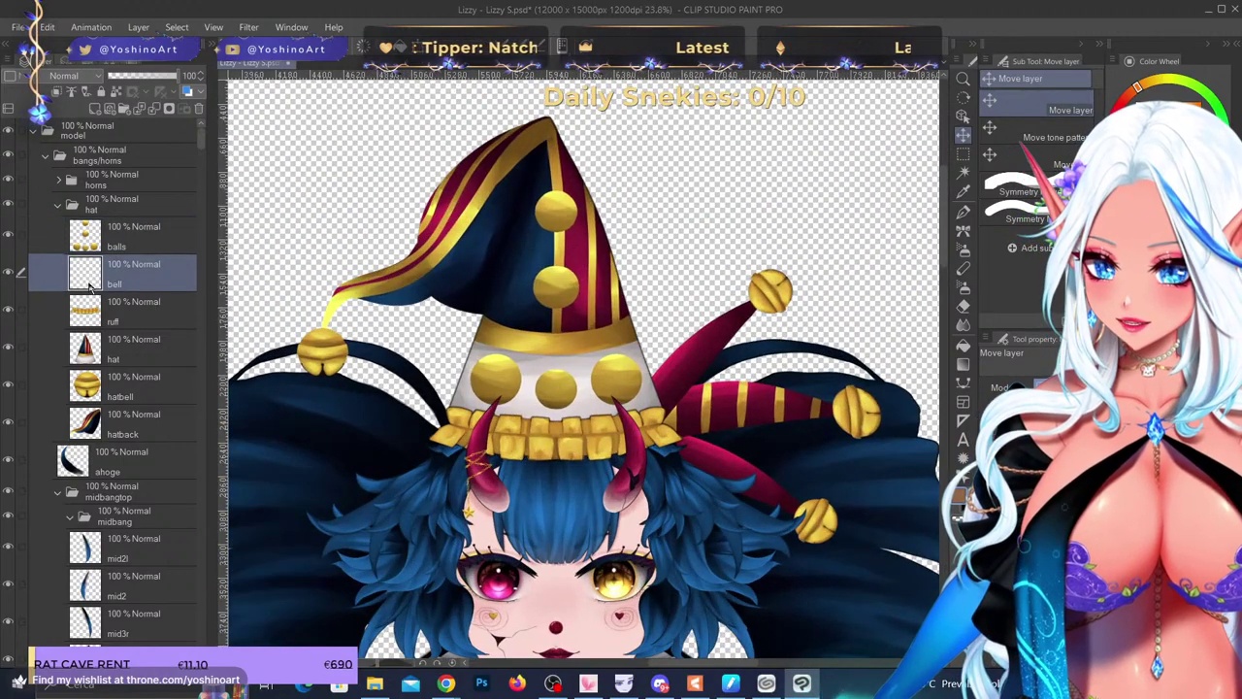
{"action": "scroll", "coordinate": [586, 345], "scroll_direction": "down", "scroll_amount": 5}
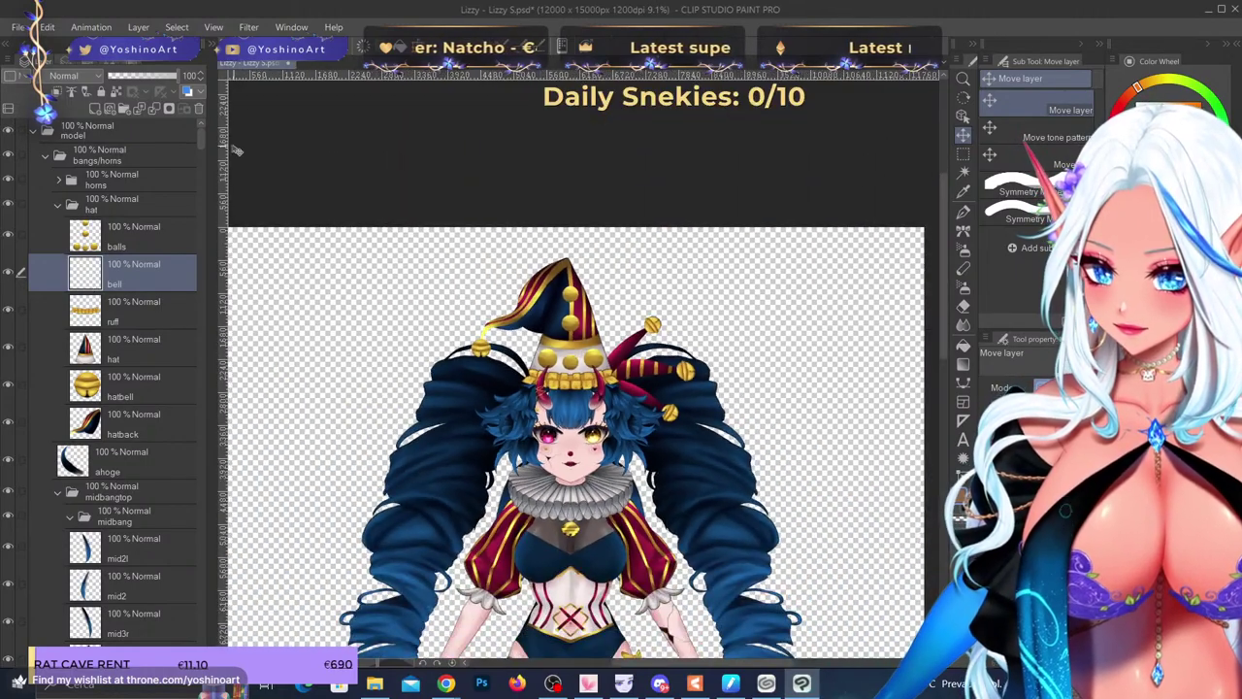
{"action": "left_click", "coordinate": [201, 110]}
- Toggle the visibility of the ruff, hat, hatbell and hatback layers to check how the hat pieces are separated
{"action": "scroll", "coordinate": [430, 243], "scroll_direction": "up", "scroll_amount": 3}
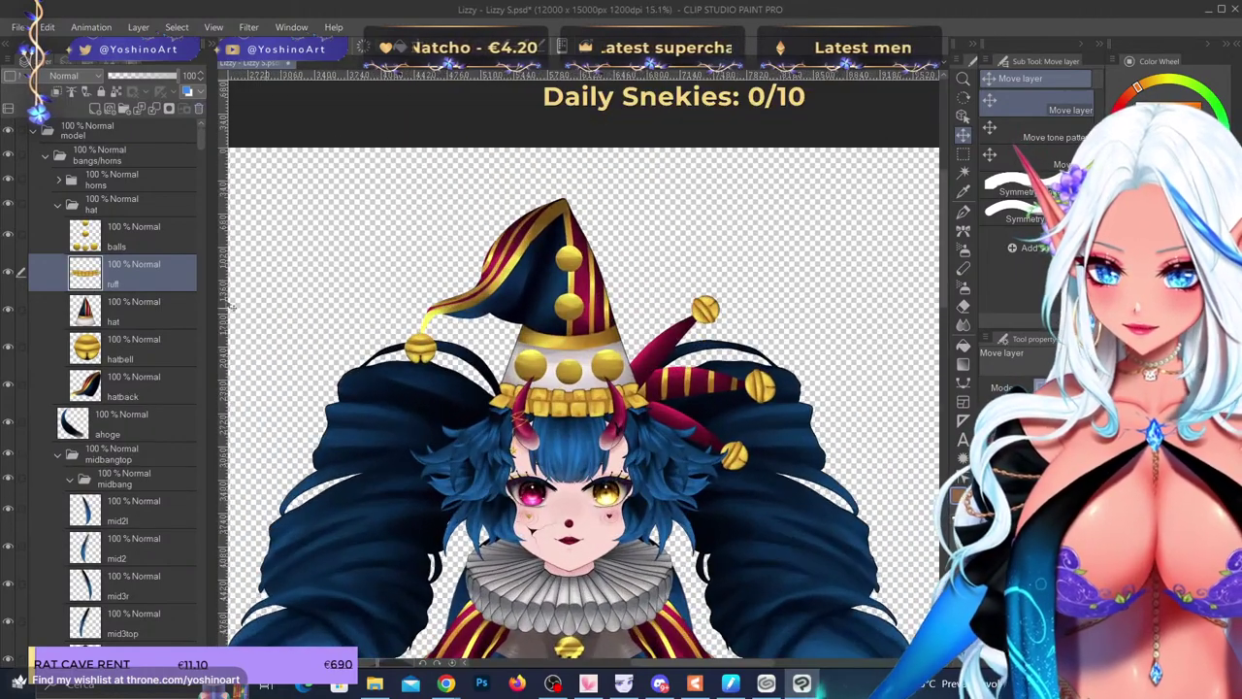
{"action": "left_click", "coordinate": [10, 273]}
{"action": "scroll", "coordinate": [578, 399], "scroll_direction": "up", "scroll_amount": 3}
{"action": "left_click", "coordinate": [10, 312]}
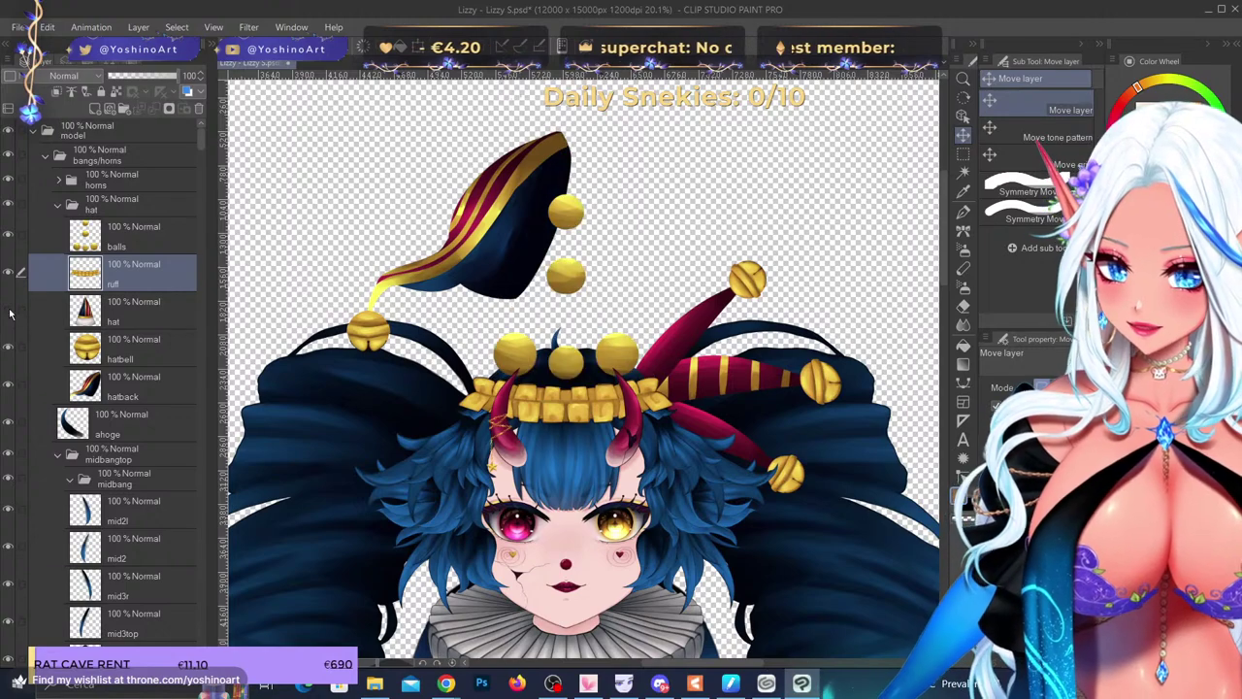
{"action": "left_click", "coordinate": [10, 313]}
{"action": "left_click", "coordinate": [9, 310]}
{"action": "left_click", "coordinate": [9, 310]}
{"action": "left_click", "coordinate": [8, 310]}
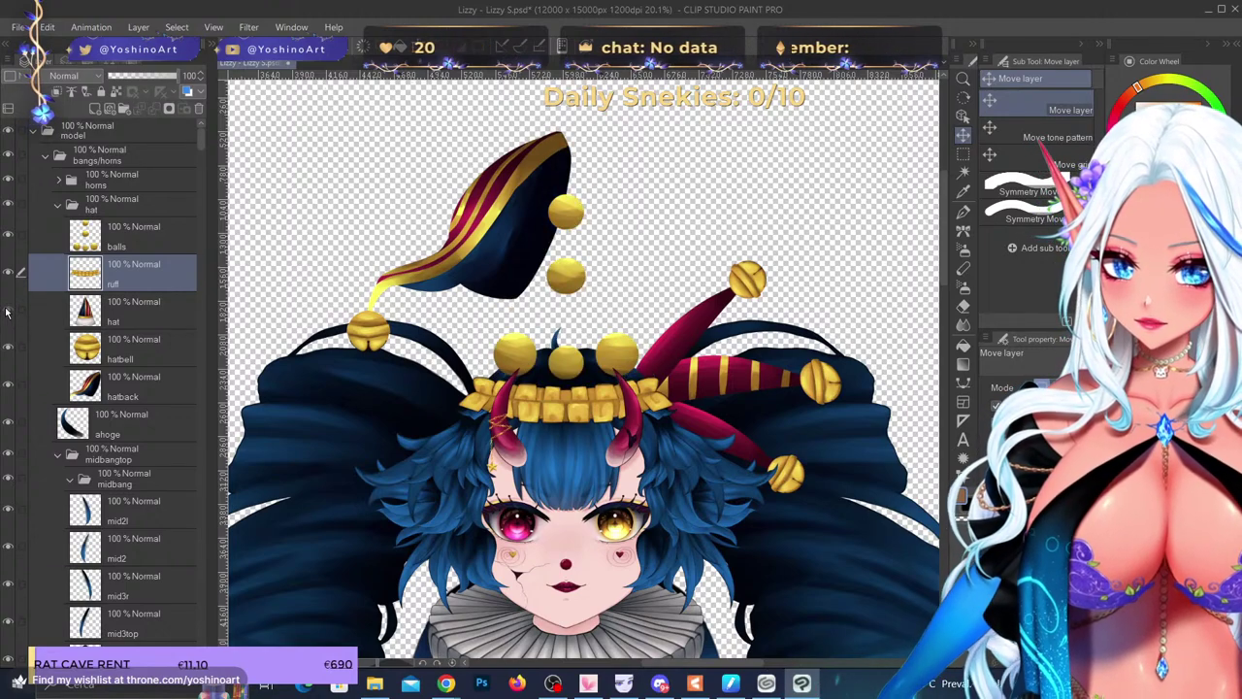
{"action": "left_click", "coordinate": [7, 311]}
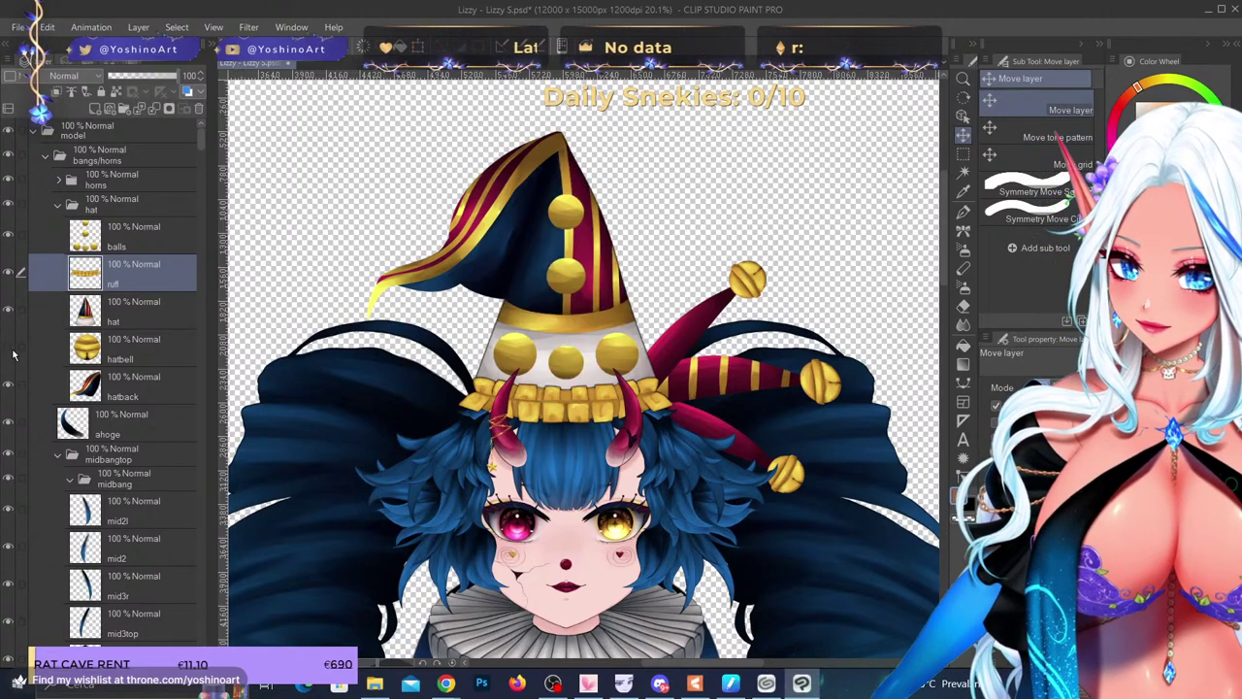
{"action": "left_click", "coordinate": [8, 387]}
{"action": "left_click", "coordinate": [7, 387]}
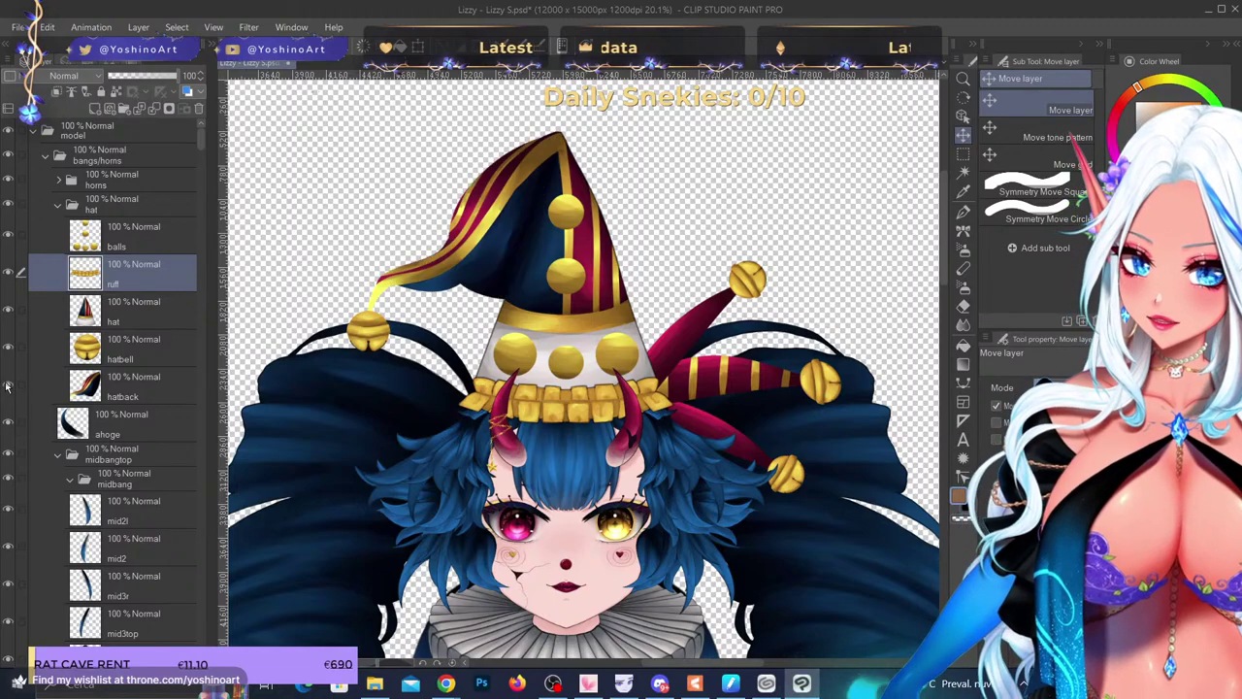
- Try moving the hatback layer behind the hat, and undo the move
{"action": "left_click", "coordinate": [135, 389]}
{"action": "mouse_move", "coordinate": [487, 250]}
{"action": "left_mouse_down"}
{"action": "mouse_move", "coordinate": [452, 245]}
{"action": "mouse_move", "coordinate": [480, 247]}
{"action": "left_mouse_up"}
{"action": "key", "text": "ctrl+z"}
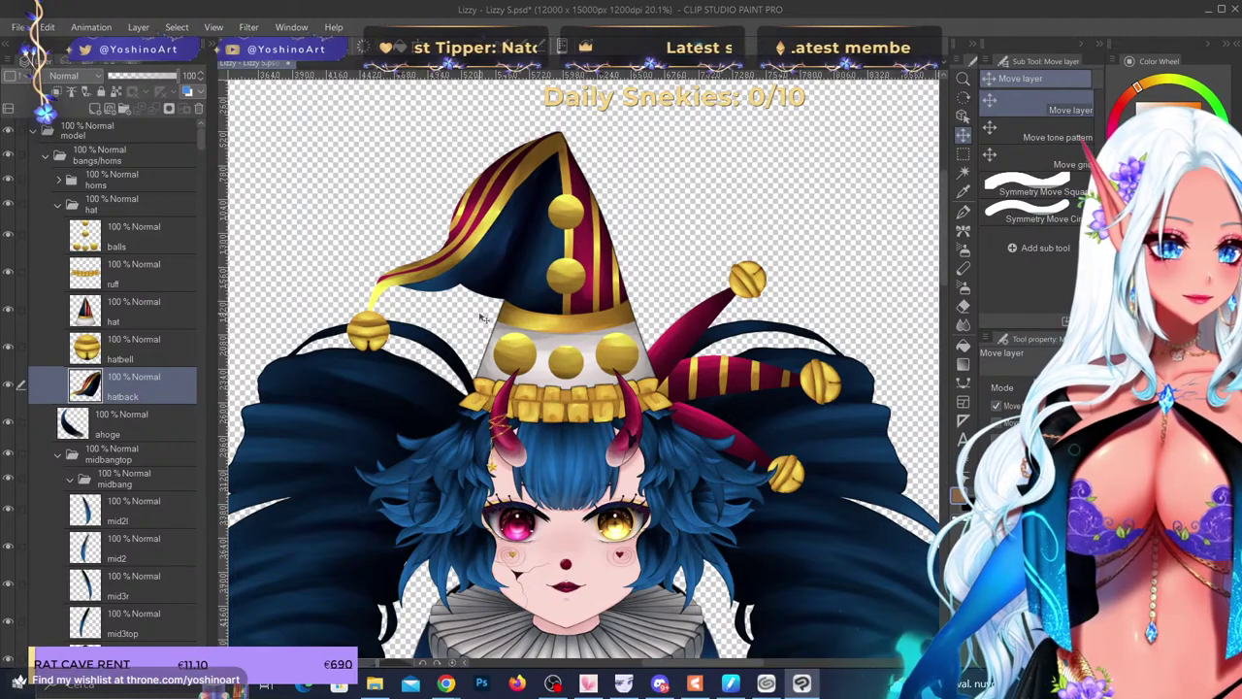
{"action": "scroll", "coordinate": [480, 318], "scroll_direction": "up", "scroll_amount": 3}
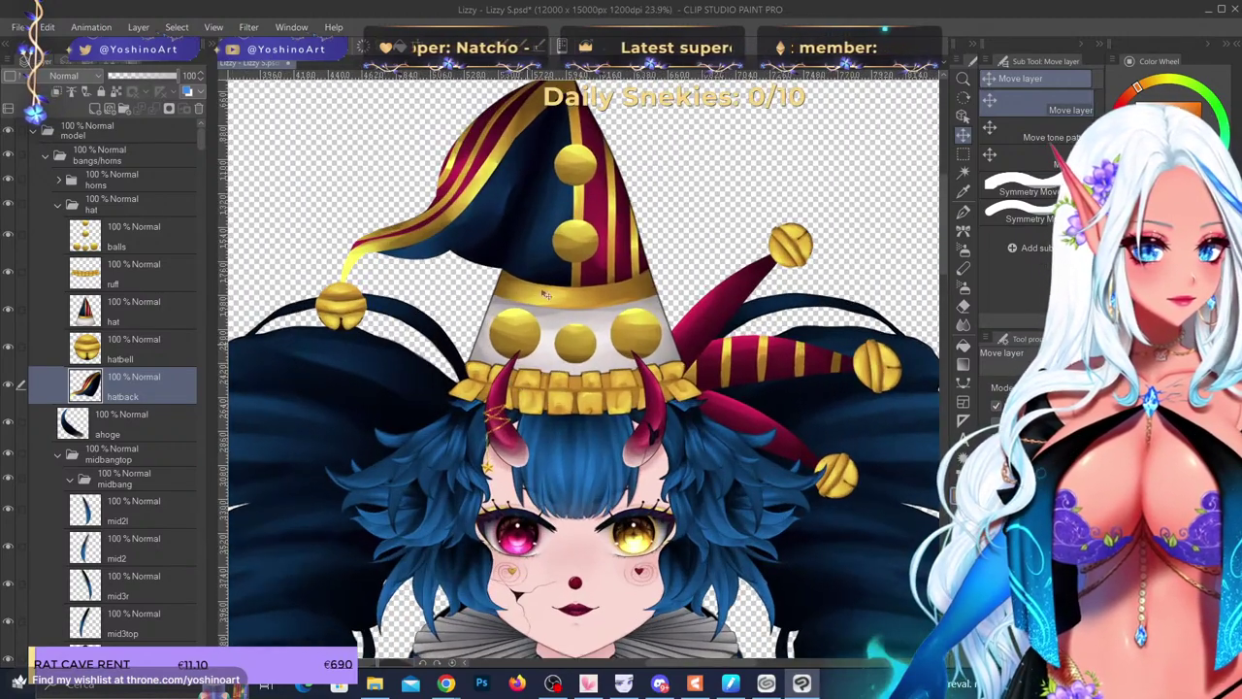
{"action": "key", "text": "alt+Tab"}
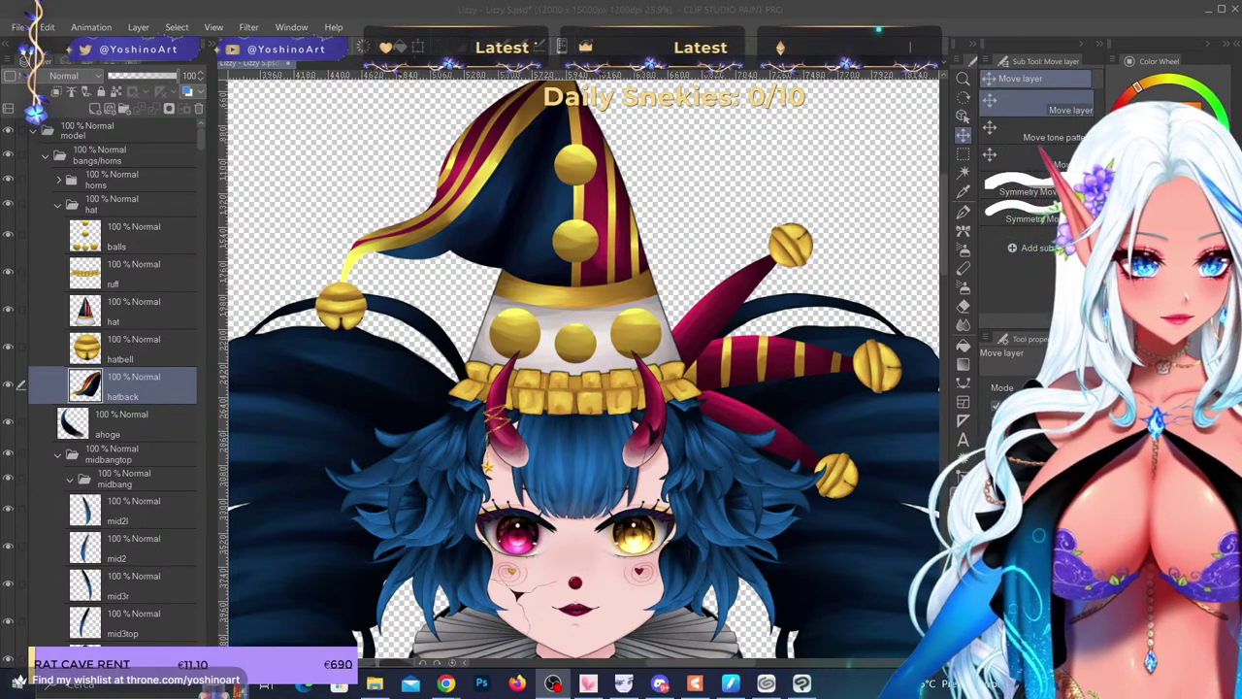
{"action": "scroll", "coordinate": [561, 441], "scroll_direction": "down", "scroll_amount": 2}
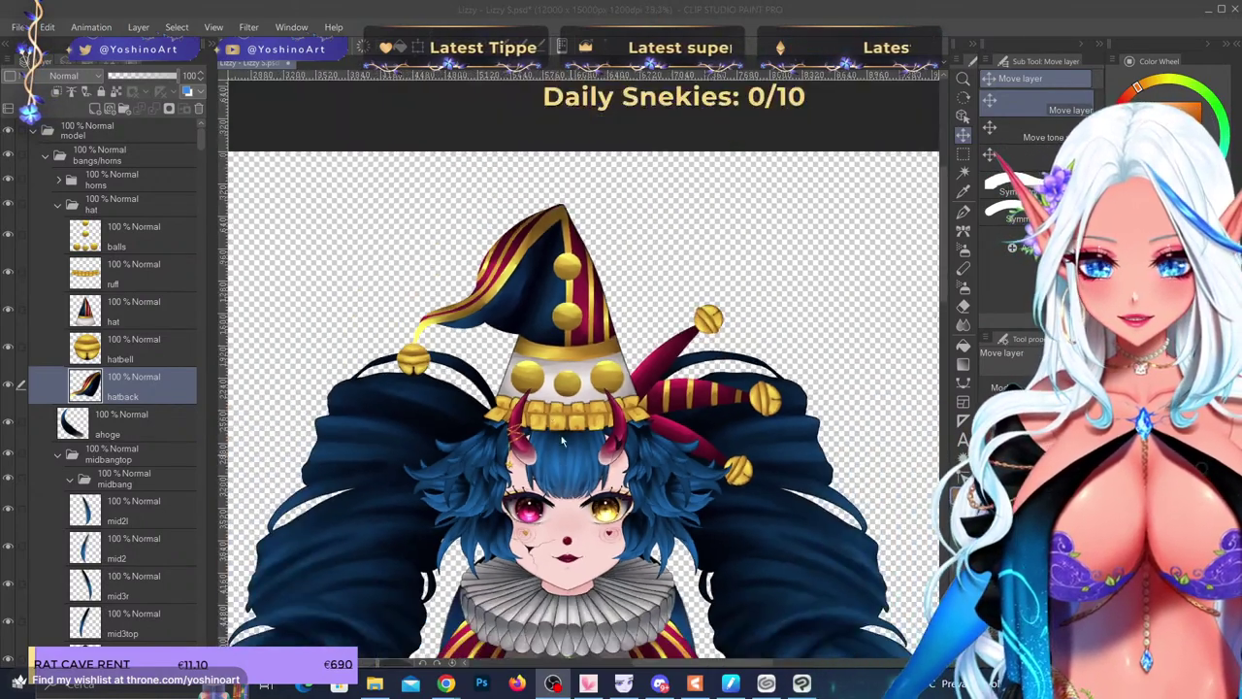
- Add a new layer above hatback and handwrite "CLIPPING ID" with an empty text box beside the hat using the Turnip pen
{"action": "scroll", "coordinate": [561, 441], "scroll_direction": "up", "scroll_amount": 3}
{"action": "left_click", "coordinate": [96, 109]}
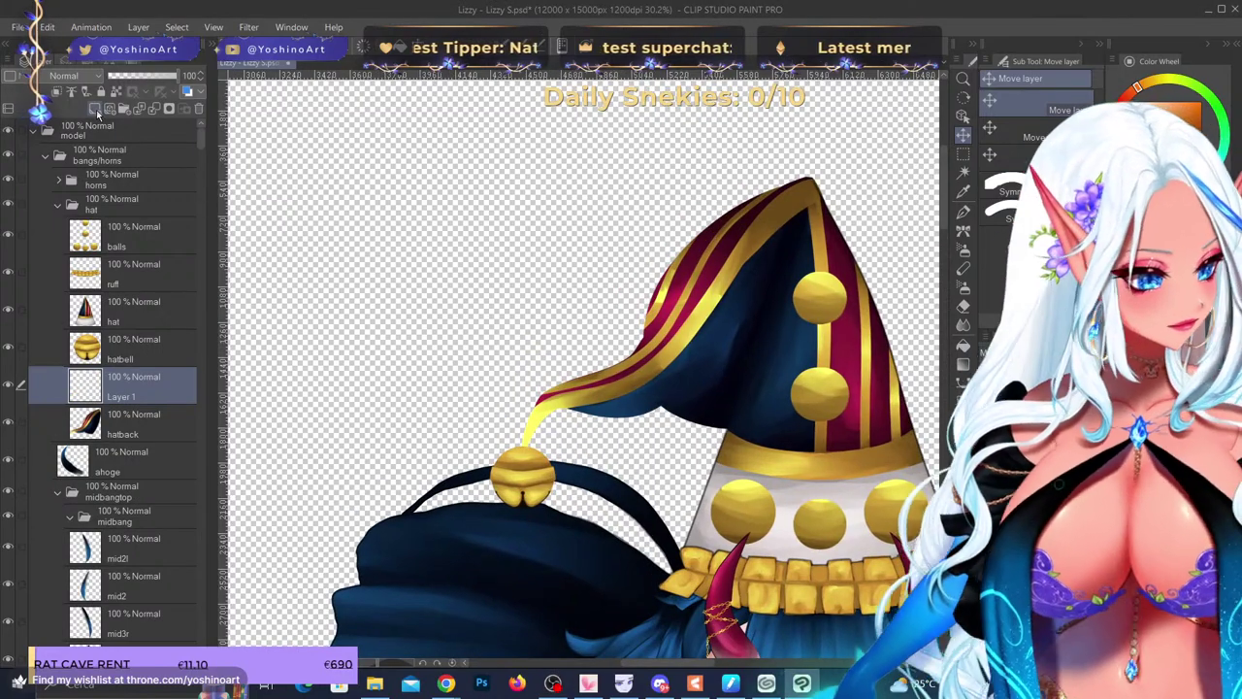
{"action": "left_click", "coordinate": [964, 249]}
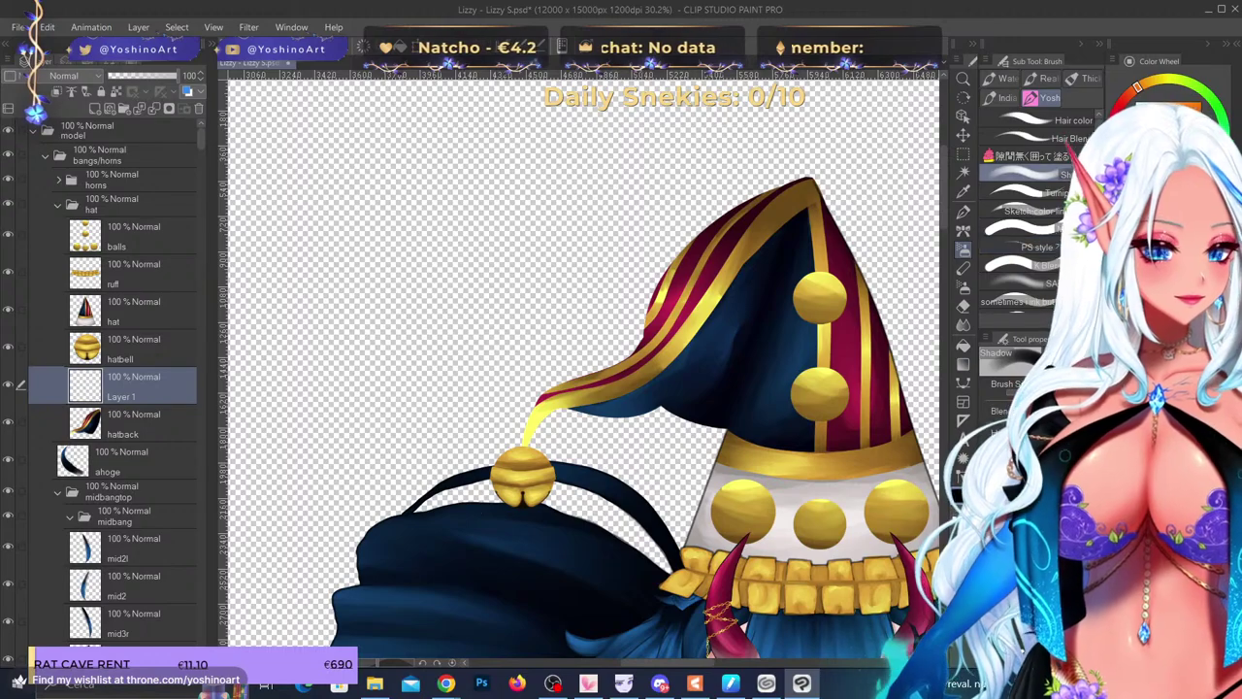
{"action": "left_click", "coordinate": [1034, 192]}
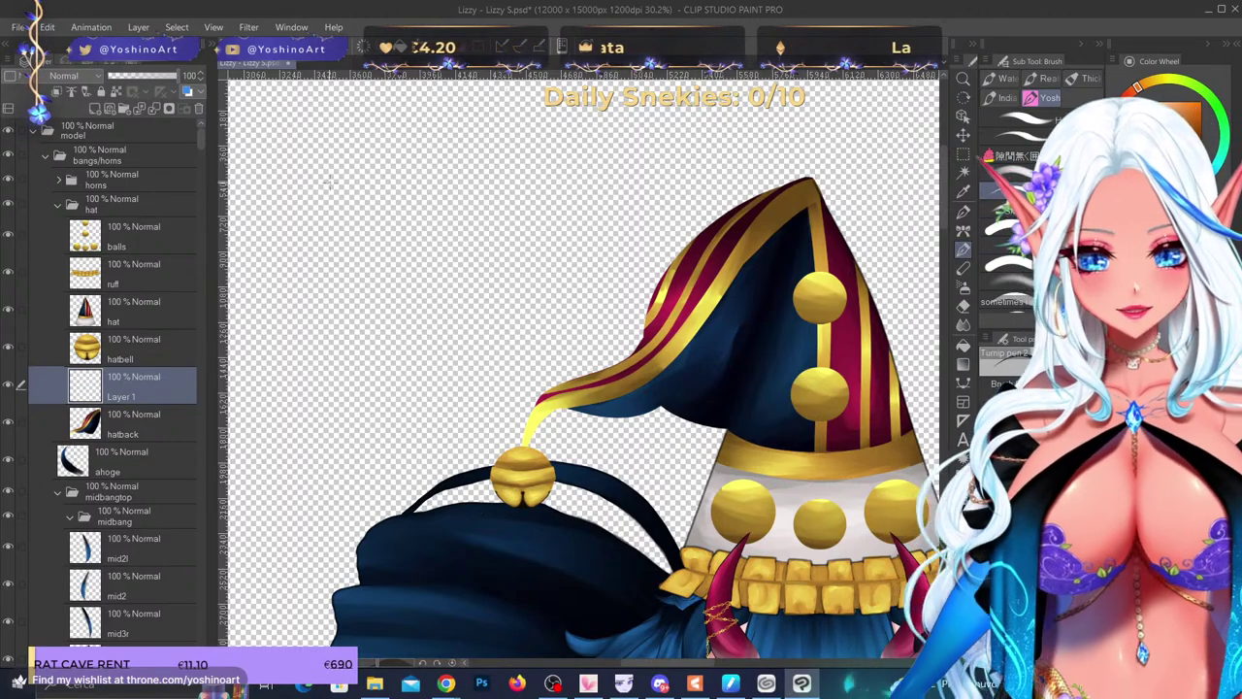
{"action": "left_click_drag", "start_coordinate": [329, 187], "coordinate": [346, 203]}
{"action": "left_click_drag", "start_coordinate": [349, 184], "coordinate": [351, 203]}
{"action": "left_click_drag", "start_coordinate": [359, 183], "coordinate": [360, 194]}
{"action": "left_click_drag", "start_coordinate": [376, 180], "coordinate": [378, 189]}
{"action": "mouse_move", "coordinate": [391, 178]}
{"action": "left_mouse_down"}
{"action": "mouse_move", "coordinate": [391, 195]}
{"action": "mouse_move", "coordinate": [409, 178]}
{"action": "left_mouse_up"}
{"action": "left_click_drag", "start_coordinate": [422, 177], "coordinate": [427, 184]}
{"action": "mouse_move", "coordinate": [435, 179]}
{"action": "left_mouse_down"}
{"action": "mouse_move", "coordinate": [456, 192]}
{"action": "mouse_move", "coordinate": [515, 163]}
{"action": "mouse_move", "coordinate": [714, 153]}
{"action": "mouse_move", "coordinate": [734, 178]}
{"action": "mouse_move", "coordinate": [489, 185]}
{"action": "left_mouse_up"}
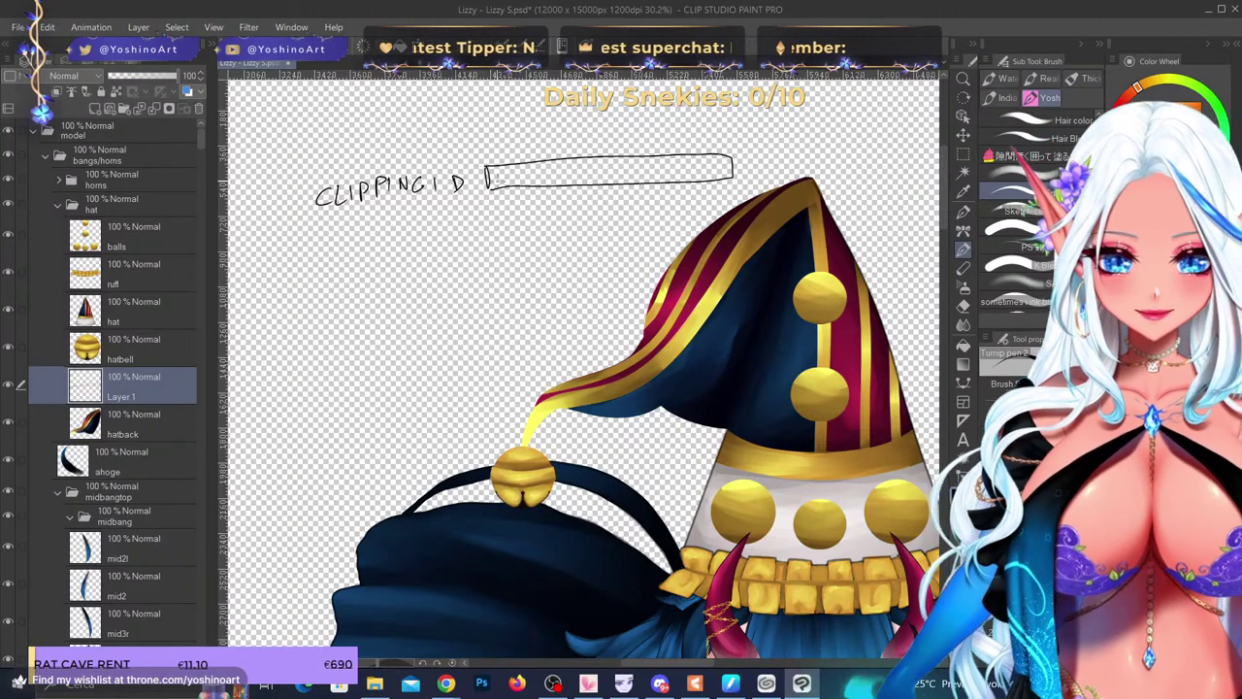
- Write "CHAIN2 , CHAIN3" inside the drawn box, marking a space on each side of the comma
{"action": "scroll", "coordinate": [511, 151], "scroll_direction": "up", "scroll_amount": 6}
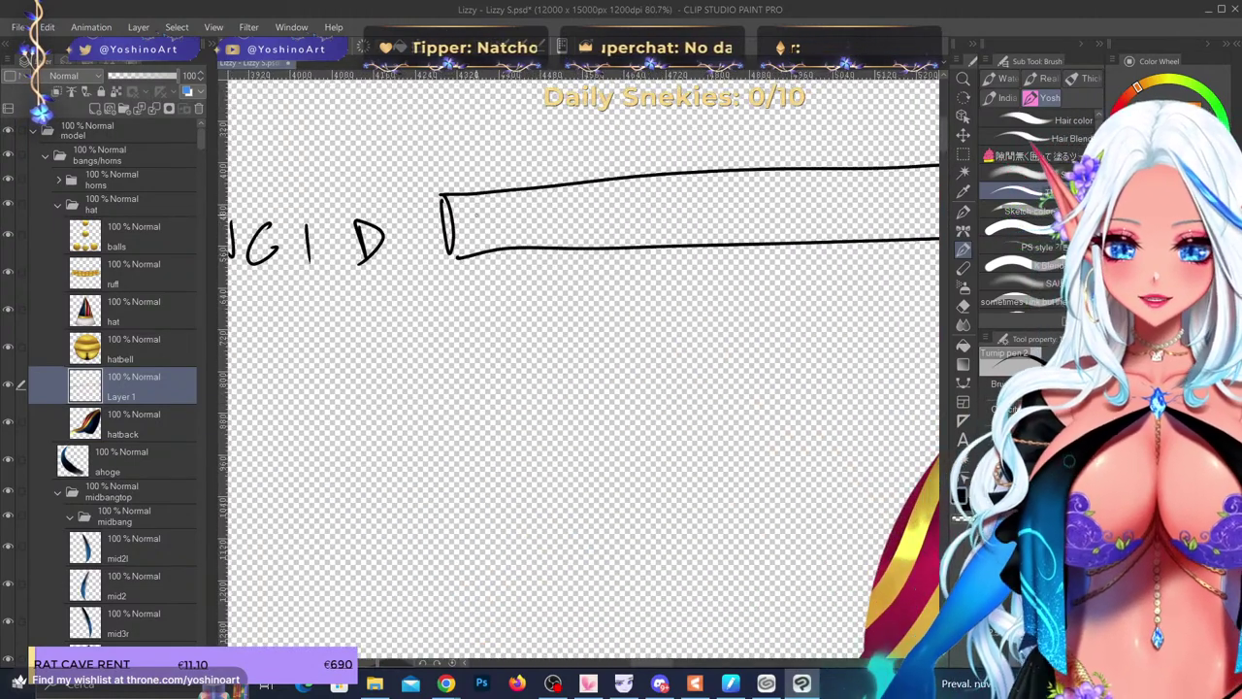
{"action": "left_click_drag", "start_coordinate": [485, 207], "coordinate": [485, 233]}
{"action": "mouse_move", "coordinate": [495, 204]}
{"action": "left_mouse_down"}
{"action": "mouse_move", "coordinate": [495, 233]}
{"action": "mouse_move", "coordinate": [508, 231]}
{"action": "left_mouse_up"}
{"action": "left_click_drag", "start_coordinate": [494, 220], "coordinate": [539, 229]}
{"action": "left_click_drag", "start_coordinate": [522, 220], "coordinate": [556, 229]}
{"action": "mouse_move", "coordinate": [562, 229]}
{"action": "left_mouse_down"}
{"action": "mouse_move", "coordinate": [572, 202]}
{"action": "mouse_move", "coordinate": [600, 223]}
{"action": "mouse_move", "coordinate": [650, 223]}
{"action": "mouse_move", "coordinate": [666, 241]}
{"action": "mouse_move", "coordinate": [724, 224]}
{"action": "mouse_move", "coordinate": [735, 204]}
{"action": "mouse_move", "coordinate": [776, 217]}
{"action": "left_mouse_up"}
{"action": "mouse_move", "coordinate": [784, 192]}
{"action": "left_mouse_down"}
{"action": "mouse_move", "coordinate": [784, 215]}
{"action": "mouse_move", "coordinate": [794, 201]}
{"action": "left_mouse_up"}
{"action": "mouse_move", "coordinate": [794, 187]}
{"action": "left_mouse_down"}
{"action": "mouse_move", "coordinate": [794, 217]}
{"action": "mouse_move", "coordinate": [820, 212]}
{"action": "left_mouse_up"}
{"action": "left_click_drag", "start_coordinate": [804, 204], "coordinate": [852, 213]}
{"action": "mouse_move", "coordinate": [853, 213]}
{"action": "left_mouse_down"}
{"action": "mouse_move", "coordinate": [854, 187]}
{"action": "mouse_move", "coordinate": [869, 211]}
{"action": "left_mouse_up"}
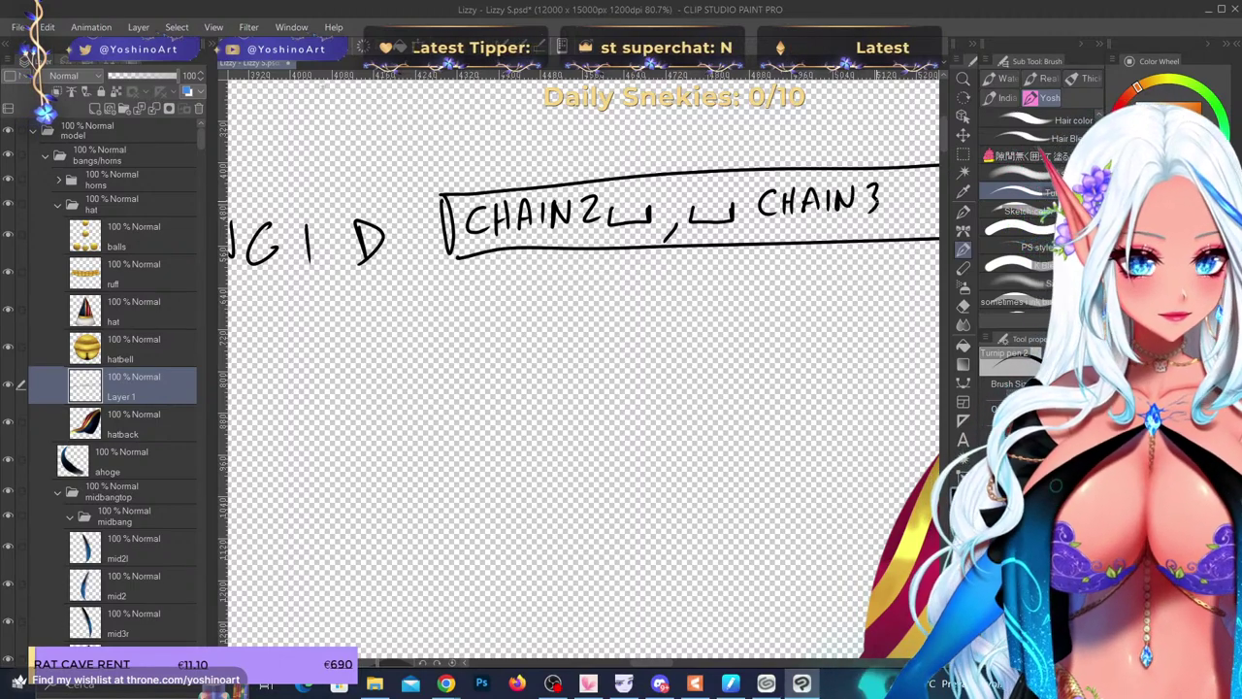
- Review the handwritten clipping ID note and delete its layer
{"action": "scroll", "coordinate": [716, 328], "scroll_direction": "down", "scroll_amount": 7}
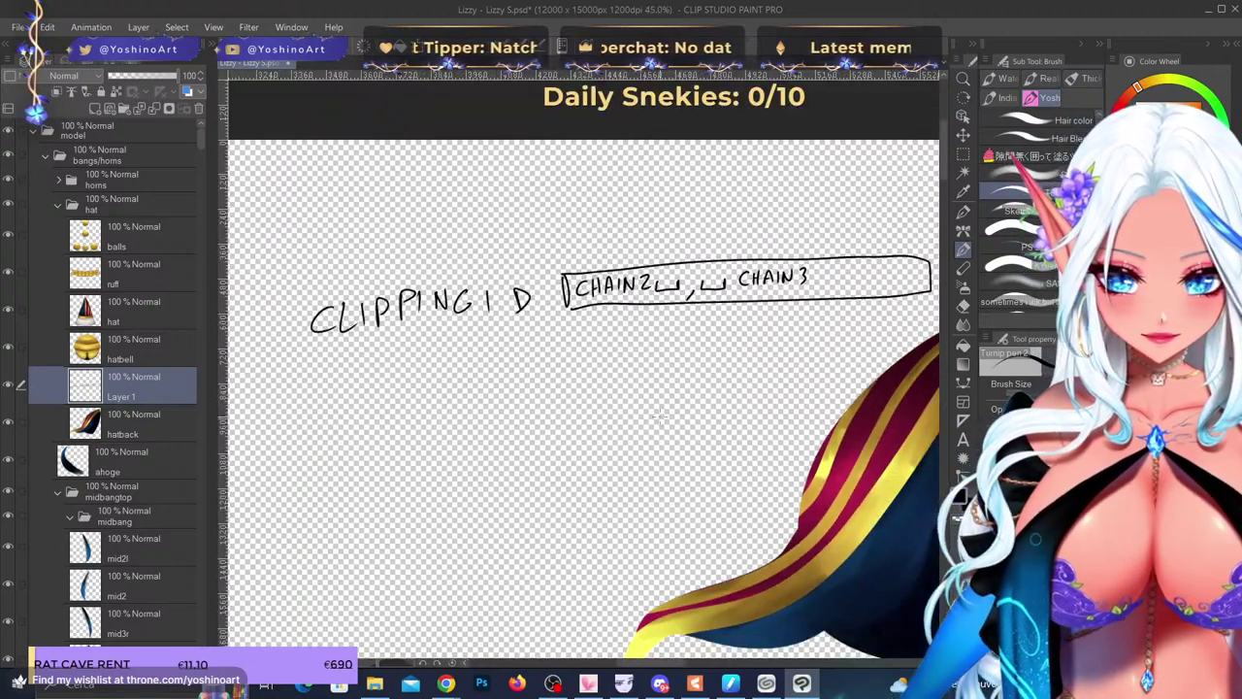
{"action": "scroll", "coordinate": [714, 289], "scroll_direction": "up", "scroll_amount": 4}
{"action": "scroll", "coordinate": [650, 218], "scroll_direction": "down", "scroll_amount": 6}
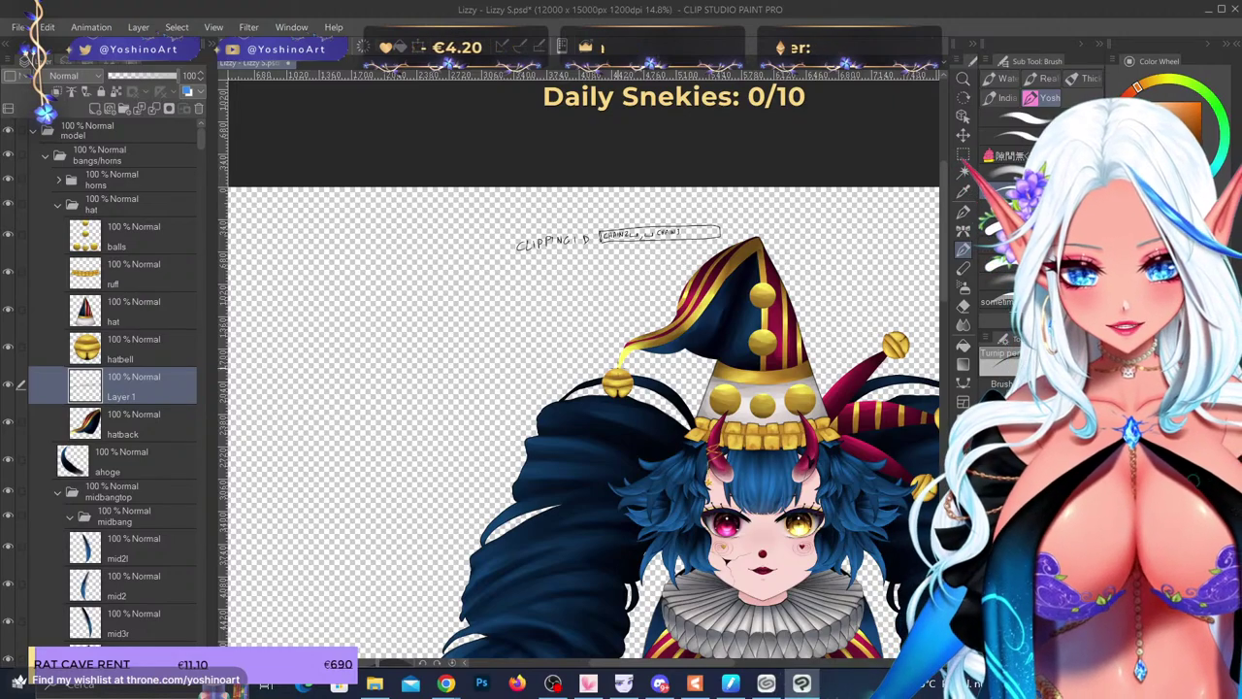
{"action": "scroll", "coordinate": [807, 293], "scroll_direction": "up", "scroll_amount": 3}
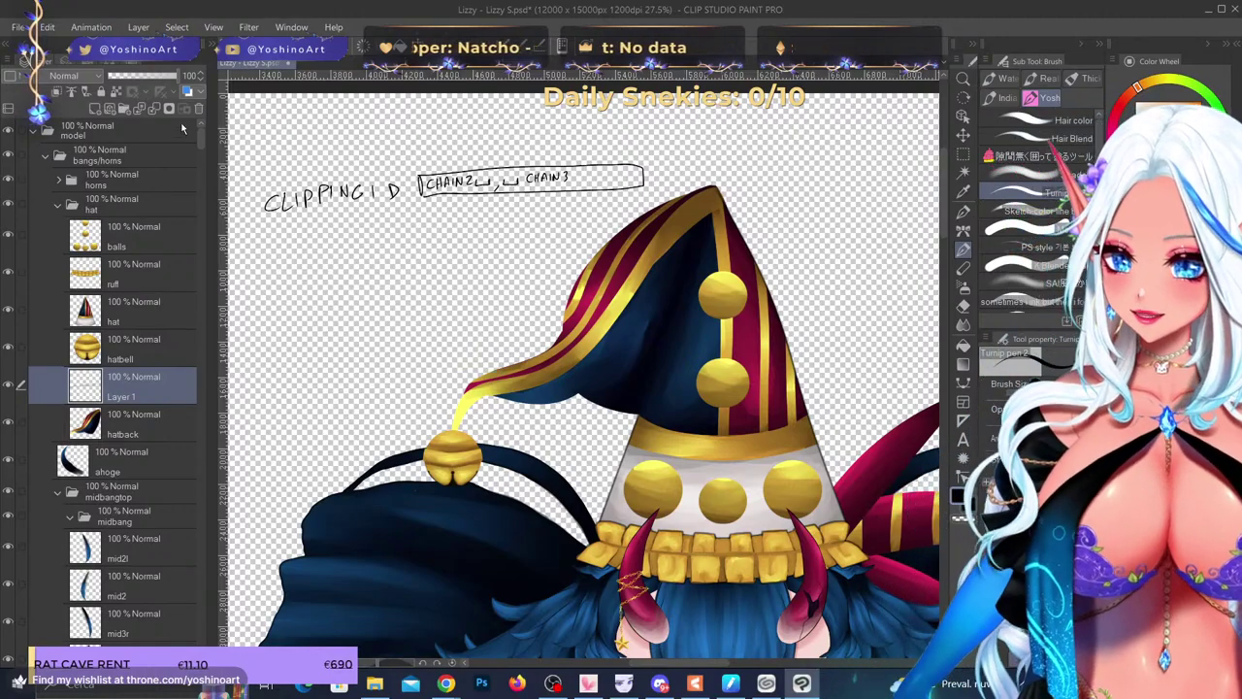
{"action": "left_click", "coordinate": [199, 108]}
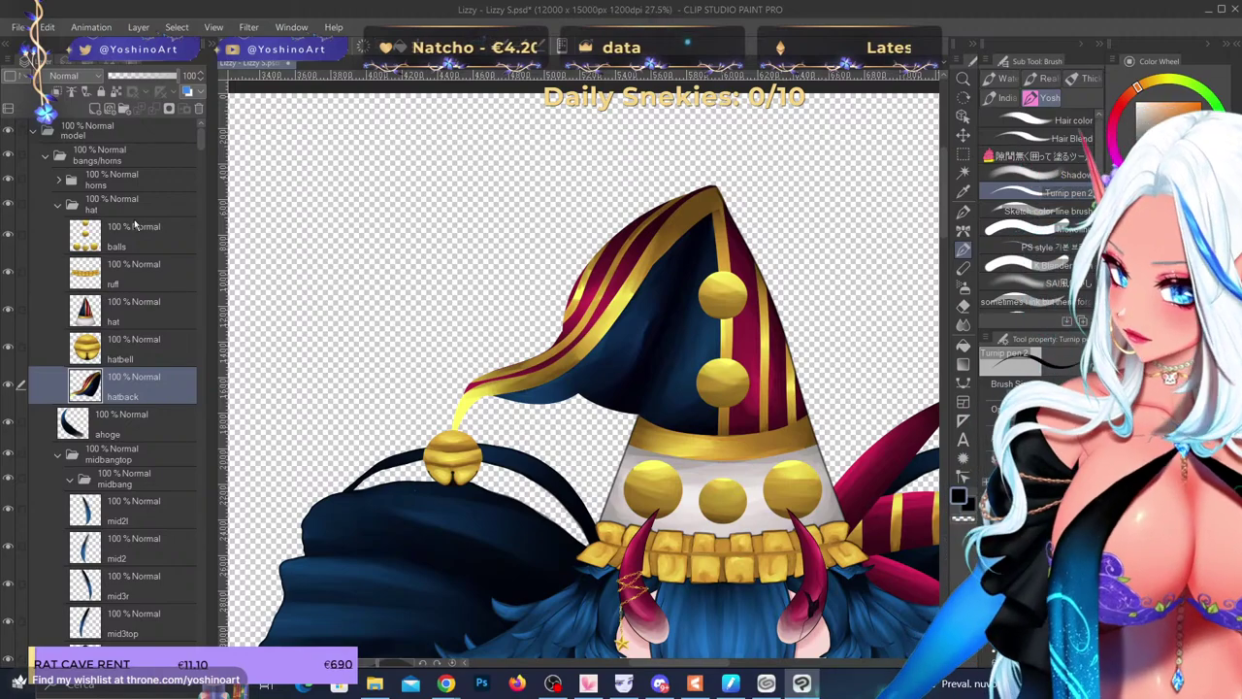
- Collapse the hat group and toggle its visibility to compare the head with and without the hat
{"action": "left_click", "coordinate": [148, 208]}
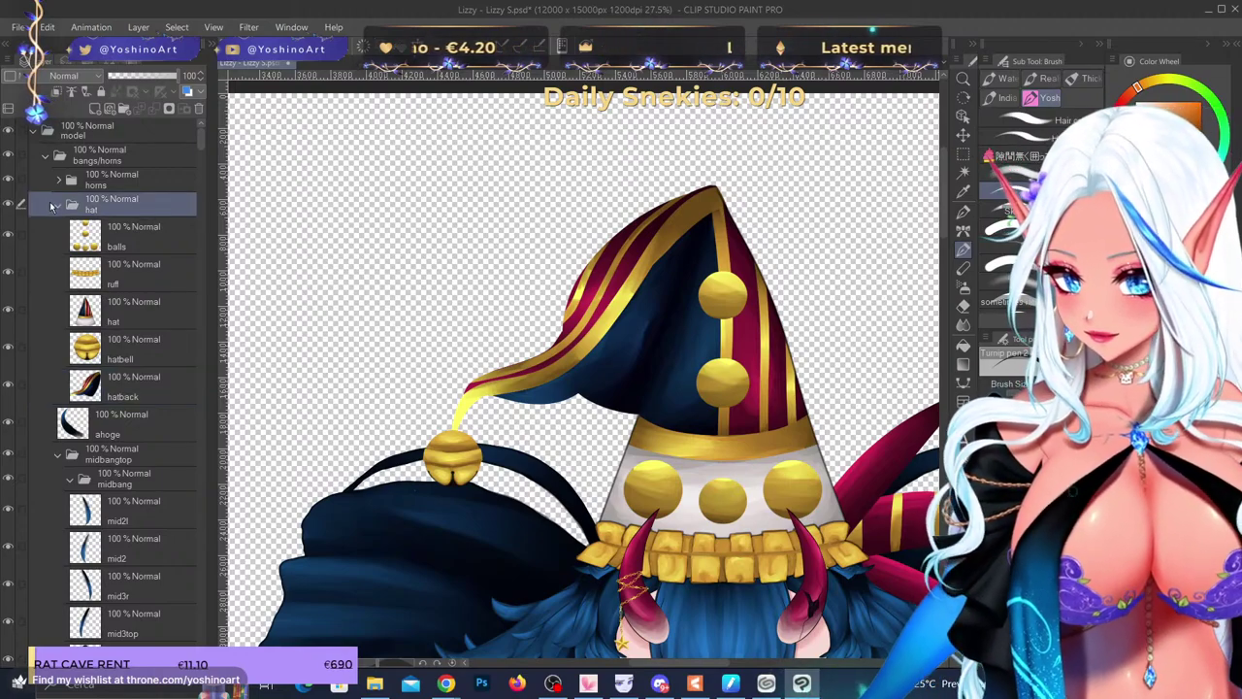
{"action": "left_click", "coordinate": [58, 205]}
{"action": "scroll", "coordinate": [463, 184], "scroll_direction": "down", "scroll_amount": 5}
{"action": "scroll", "coordinate": [561, 403], "scroll_direction": "up", "scroll_amount": 3}
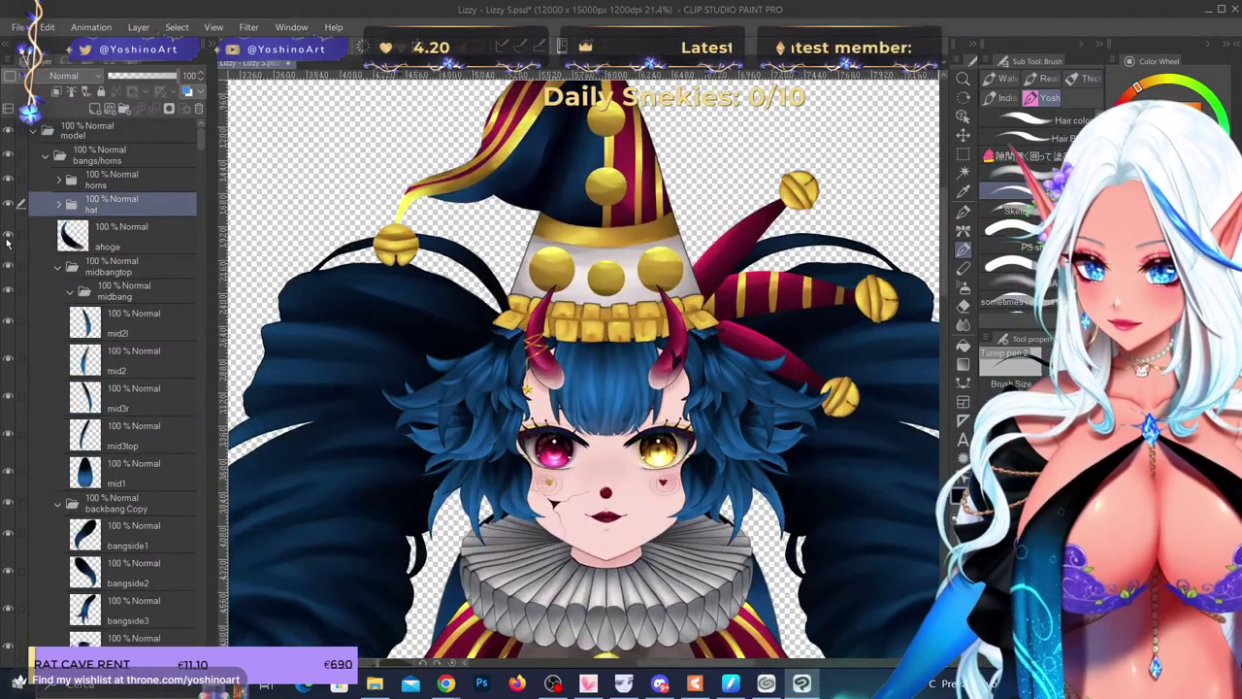
{"action": "left_click", "coordinate": [7, 205]}
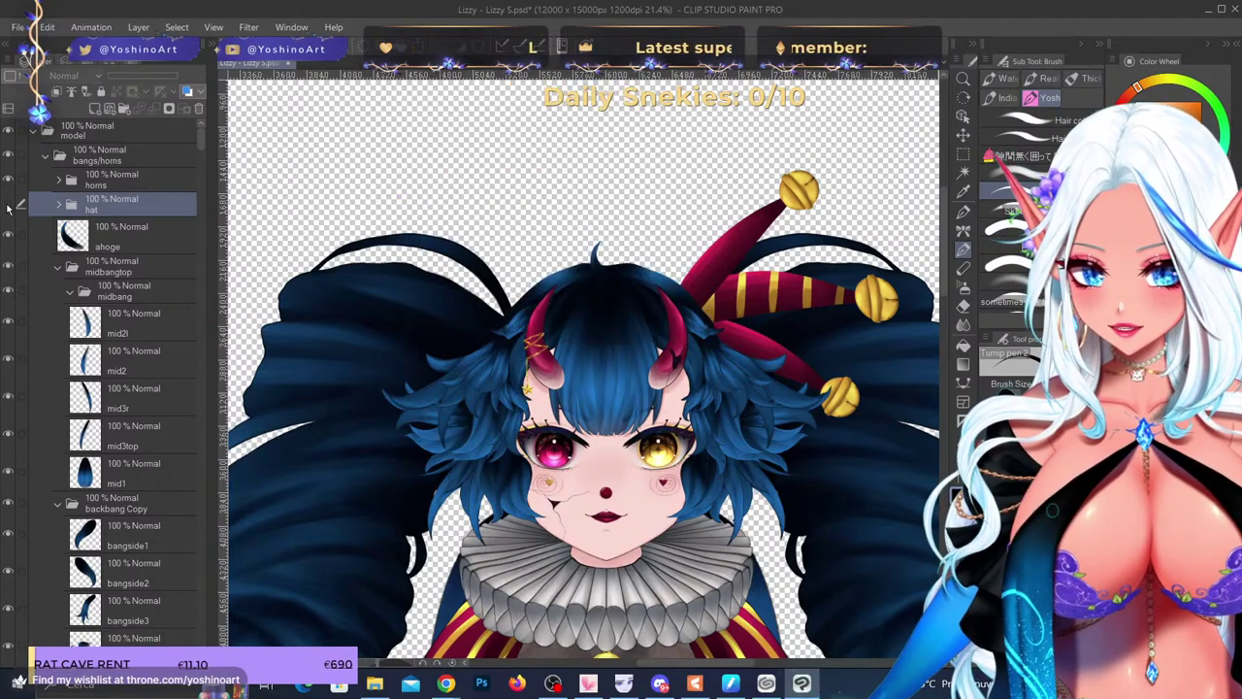
{"action": "left_click", "coordinate": [8, 206]}
{"action": "left_click", "coordinate": [8, 205]}
{"action": "left_click", "coordinate": [8, 206]}
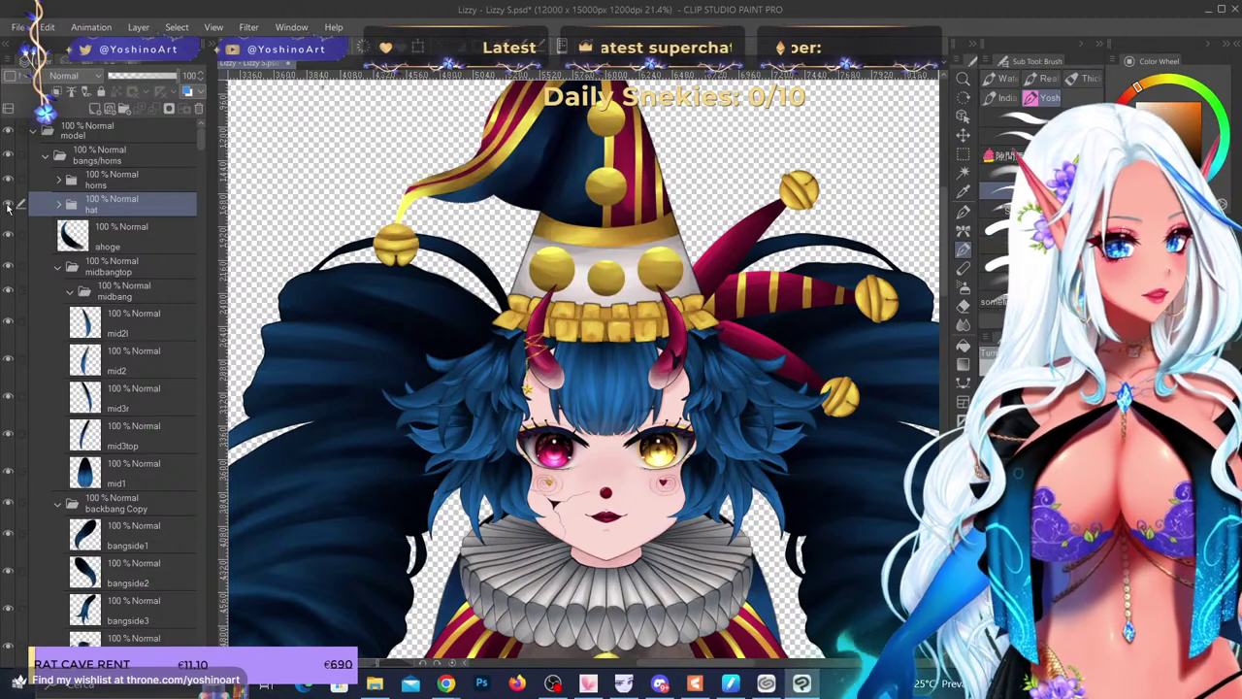
- Try shifting individual bangside strands in the backbang Copy group to check their separation, and undo the moves
{"action": "scroll", "coordinate": [97, 322], "scroll_direction": "down", "scroll_amount": 8}
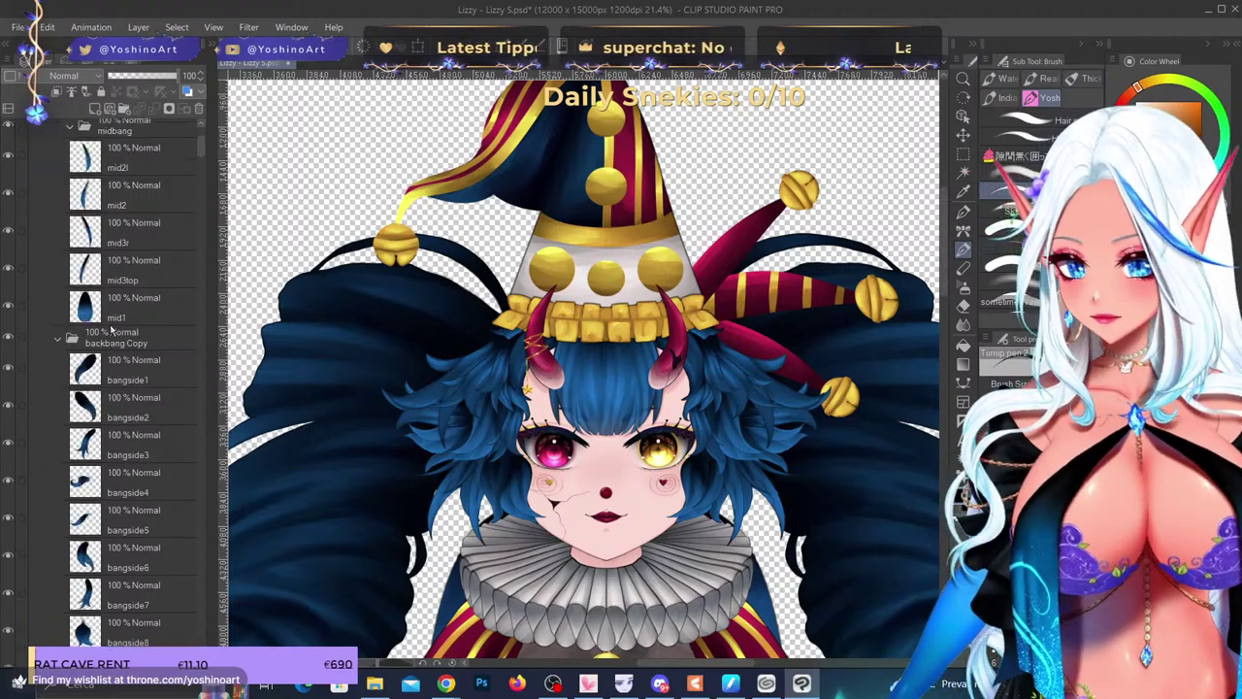
{"action": "left_click", "coordinate": [136, 276]}
{"action": "scroll", "coordinate": [549, 135], "scroll_direction": "down", "scroll_amount": 3}
{"action": "scroll", "coordinate": [485, 260], "scroll_direction": "up", "scroll_amount": 2}
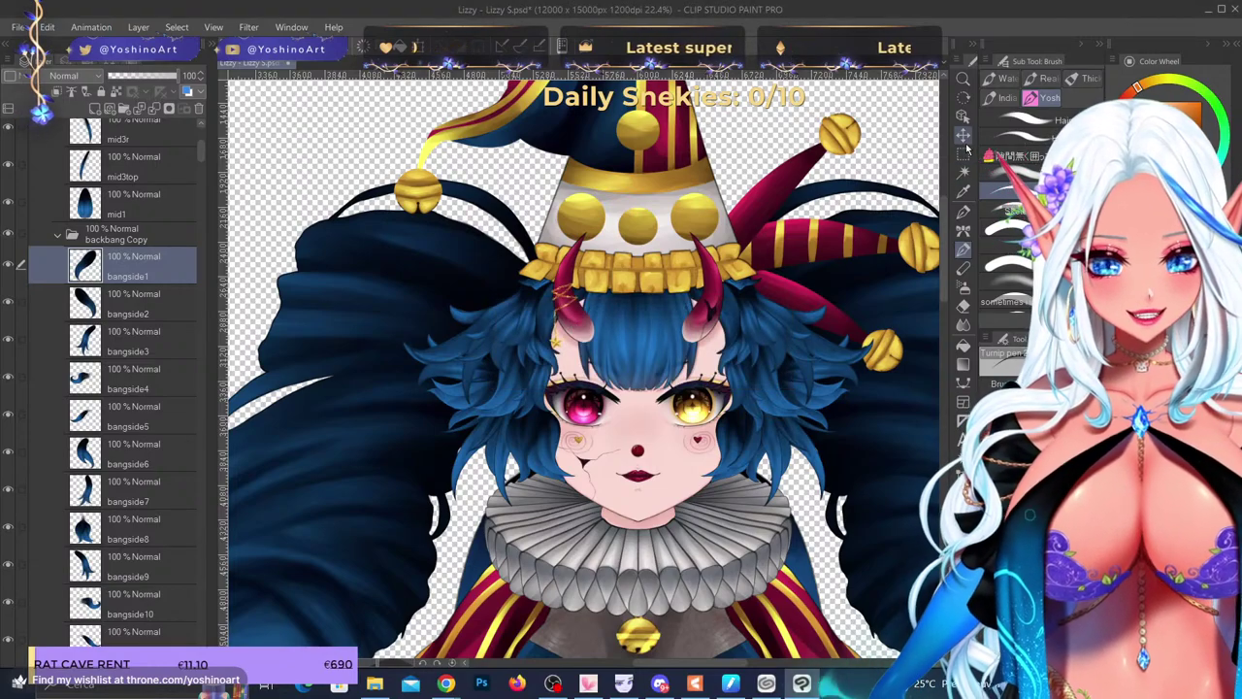
{"action": "left_click", "coordinate": [964, 137]}
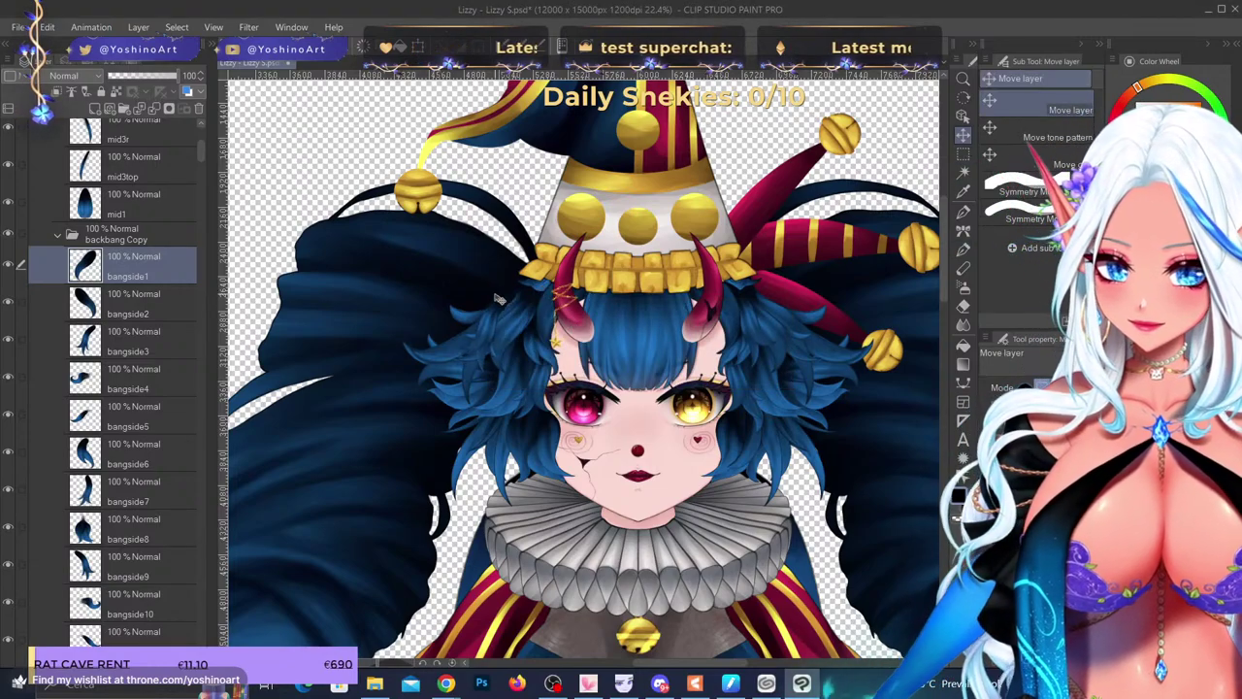
{"action": "left_click_drag", "start_coordinate": [500, 300], "coordinate": [485, 300]}
{"action": "key", "text": "ctrl+z"}
{"action": "left_click", "coordinate": [127, 301]}
{"action": "left_click_drag", "start_coordinate": [460, 354], "coordinate": [417, 354]}
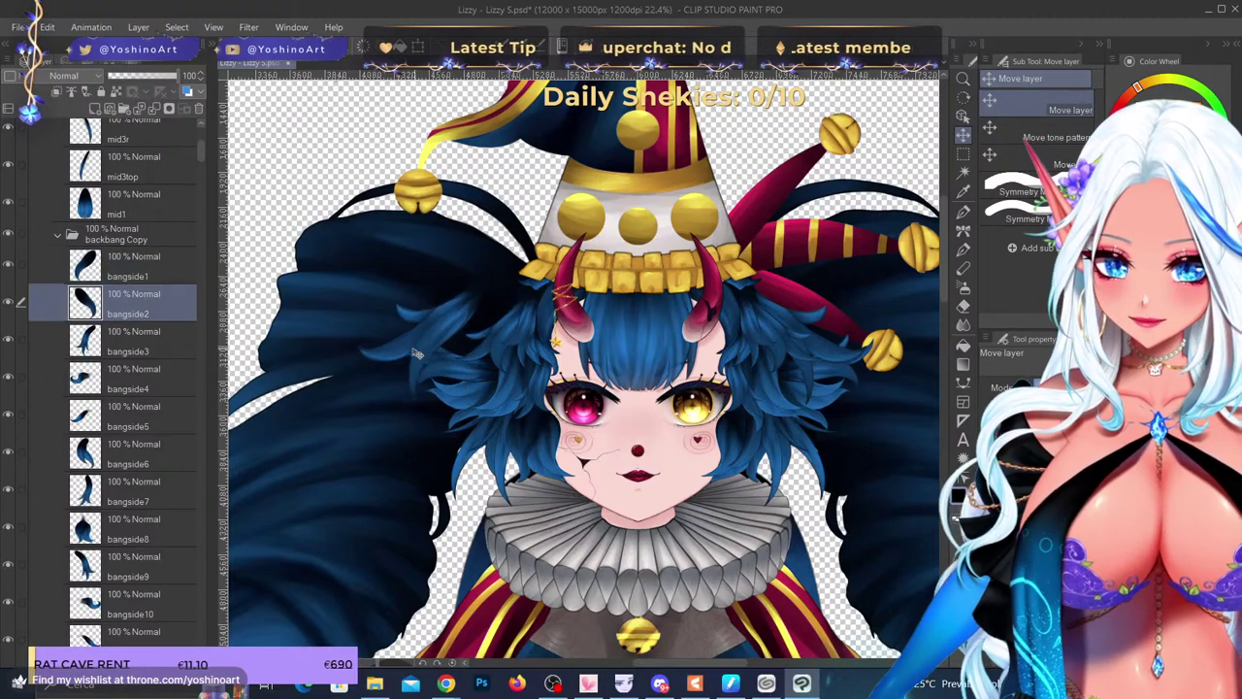
{"action": "left_click", "coordinate": [469, 370], "text": "ctrl"}
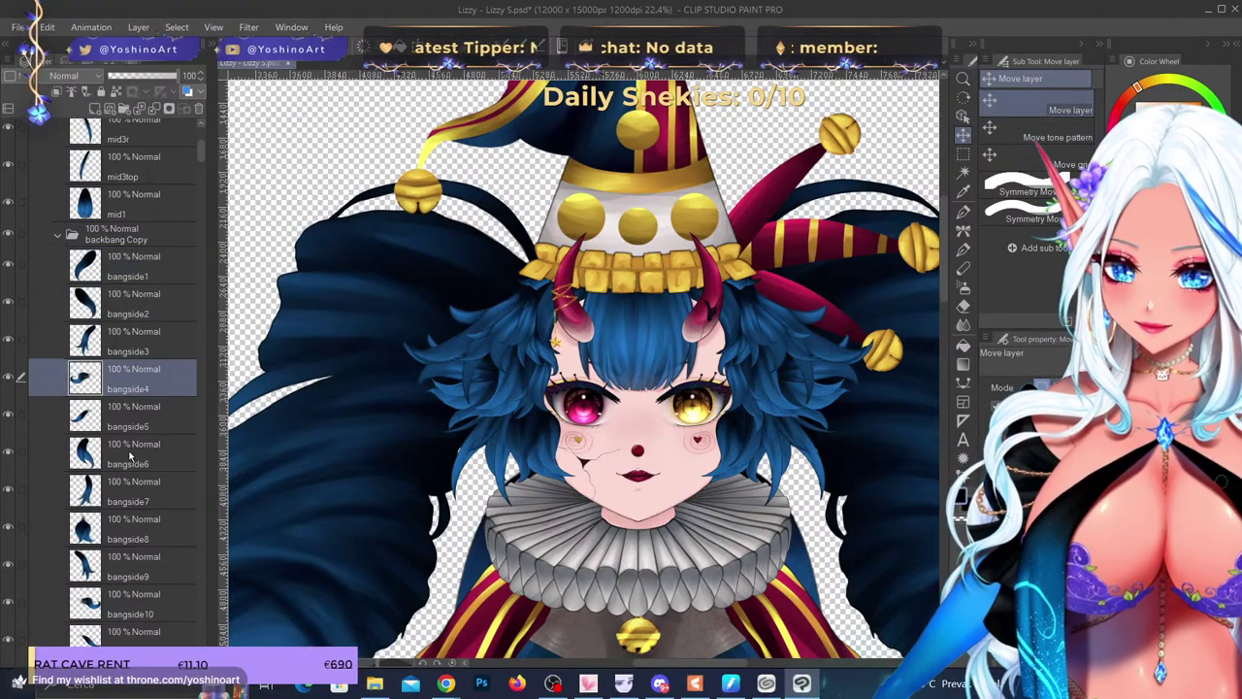
{"action": "left_click", "coordinate": [145, 412]}
- Collapse the backbang Copy and backbang groups
{"action": "scroll", "coordinate": [402, 400], "scroll_direction": "down", "scroll_amount": 6}
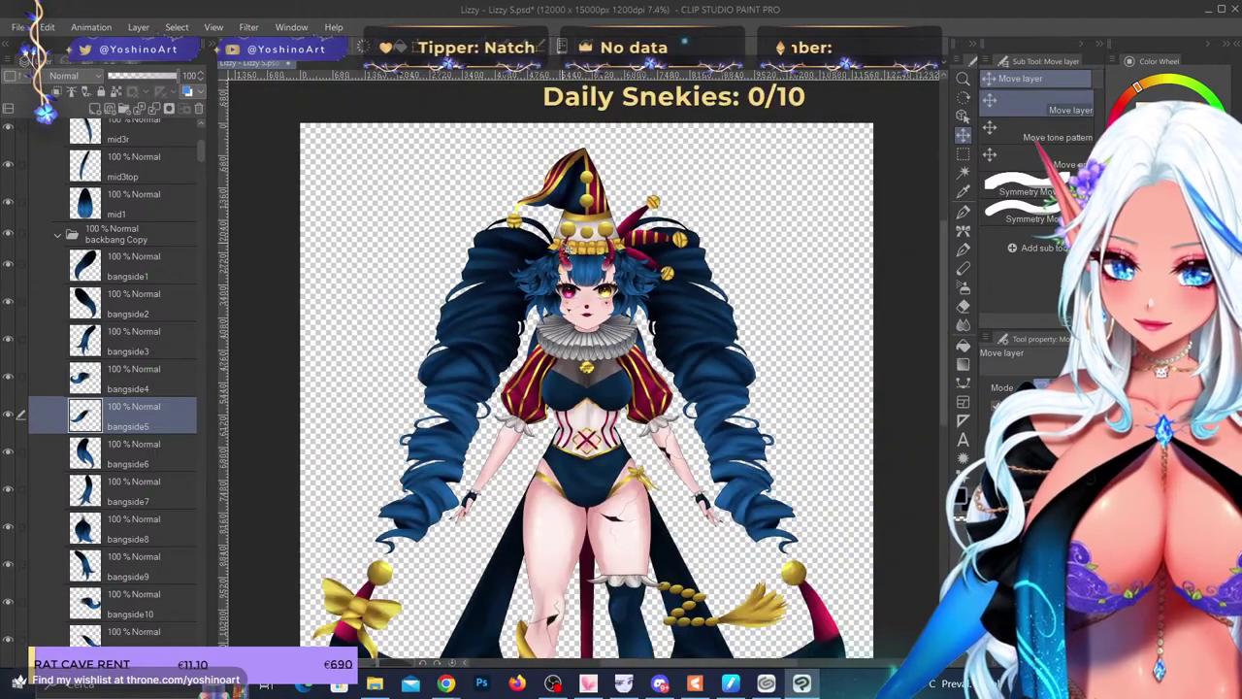
{"action": "scroll", "coordinate": [585, 260], "scroll_direction": "up", "scroll_amount": 3}
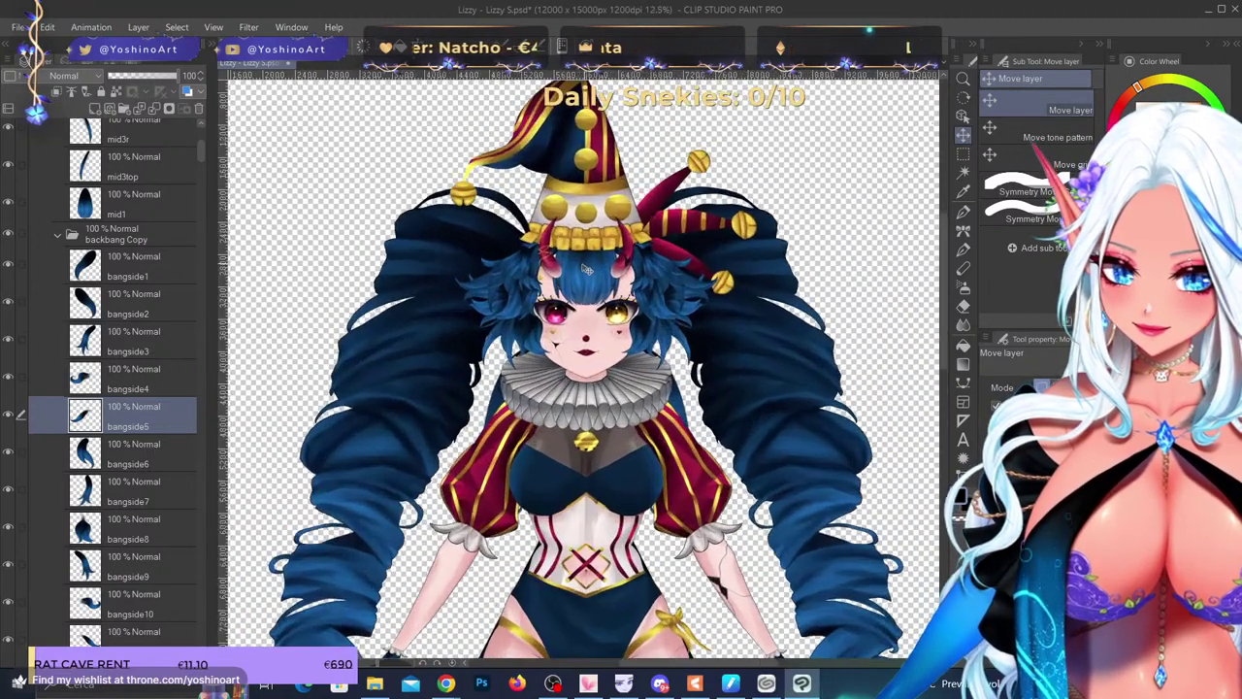
{"action": "scroll", "coordinate": [585, 270], "scroll_direction": "up", "scroll_amount": 2}
{"action": "left_click", "coordinate": [58, 235]}
{"action": "scroll", "coordinate": [102, 296], "scroll_direction": "up", "scroll_amount": 2}
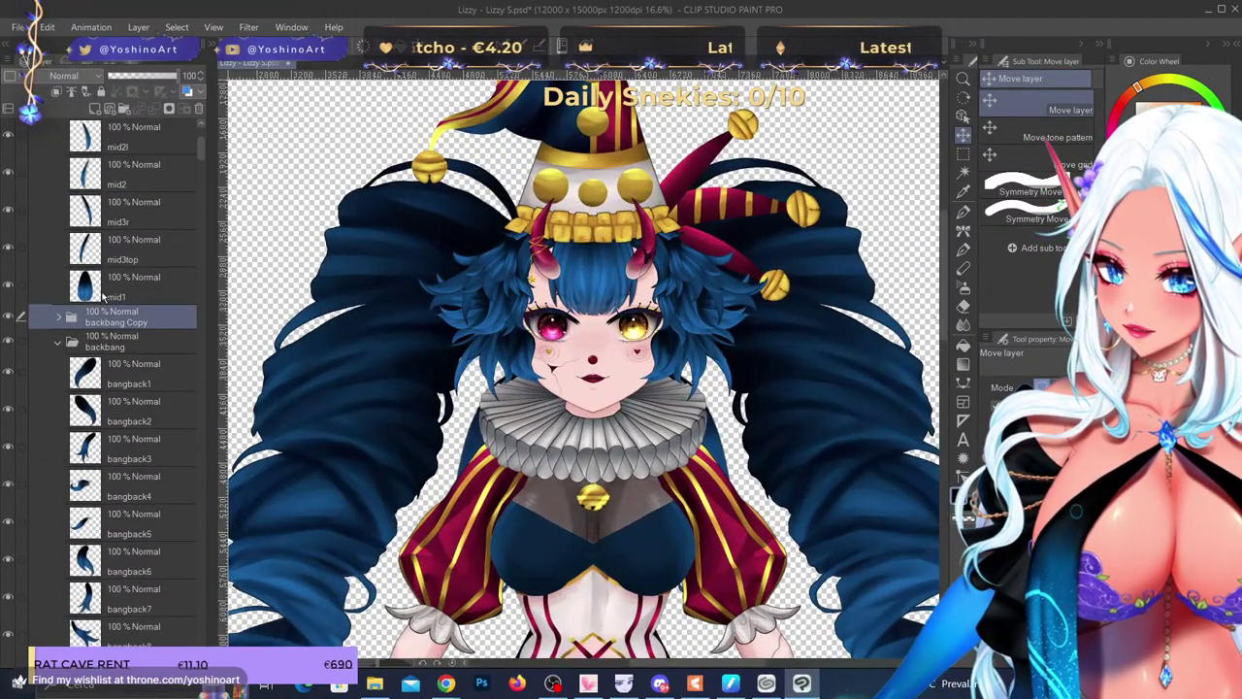
{"action": "left_click", "coordinate": [58, 341]}
{"action": "scroll", "coordinate": [84, 350], "scroll_direction": "down", "scroll_amount": 1}
- Check the hornshadl layer, select the scalp layer and hide the hat group
{"action": "left_click", "coordinate": [106, 332]}
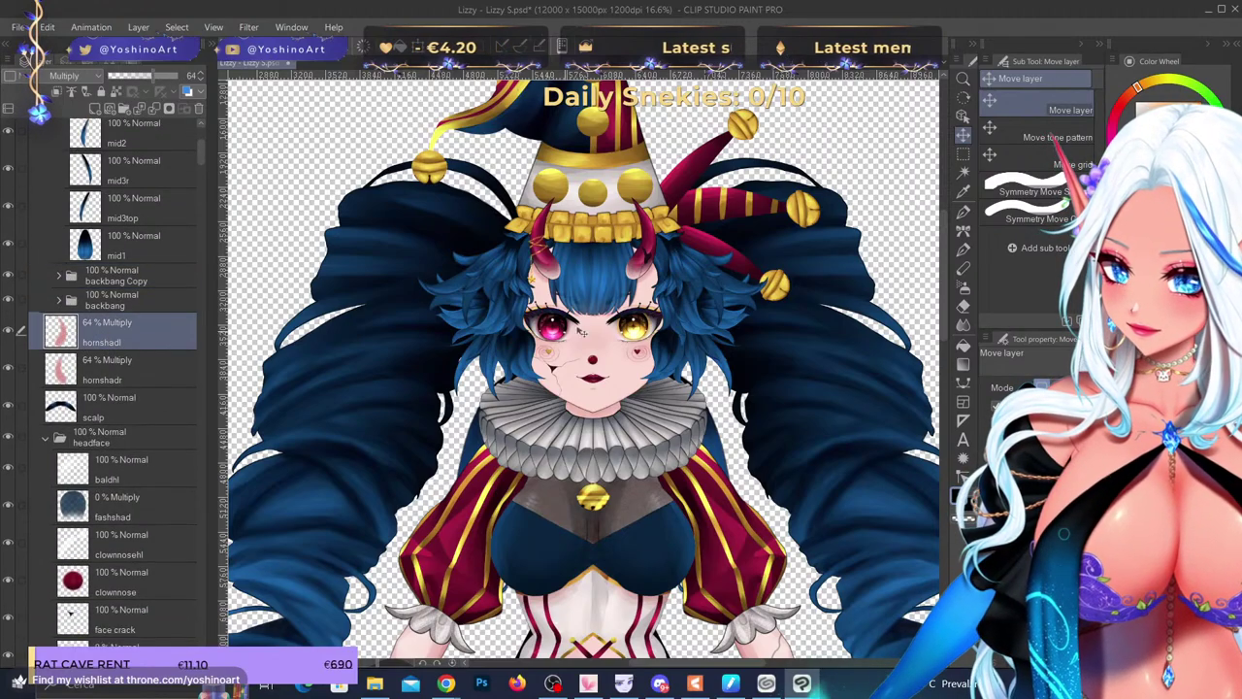
{"action": "scroll", "coordinate": [606, 287], "scroll_direction": "up", "scroll_amount": 2}
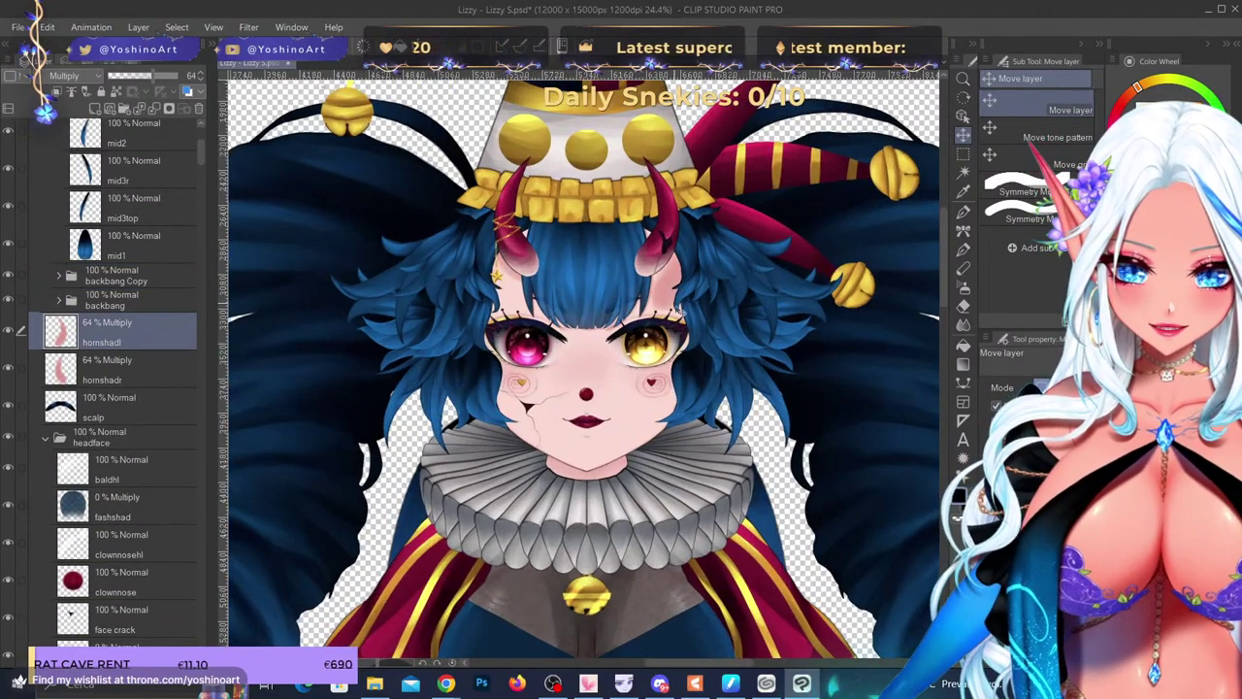
{"action": "left_click", "coordinate": [102, 406]}
{"action": "scroll", "coordinate": [633, 400], "scroll_direction": "down", "scroll_amount": 2}
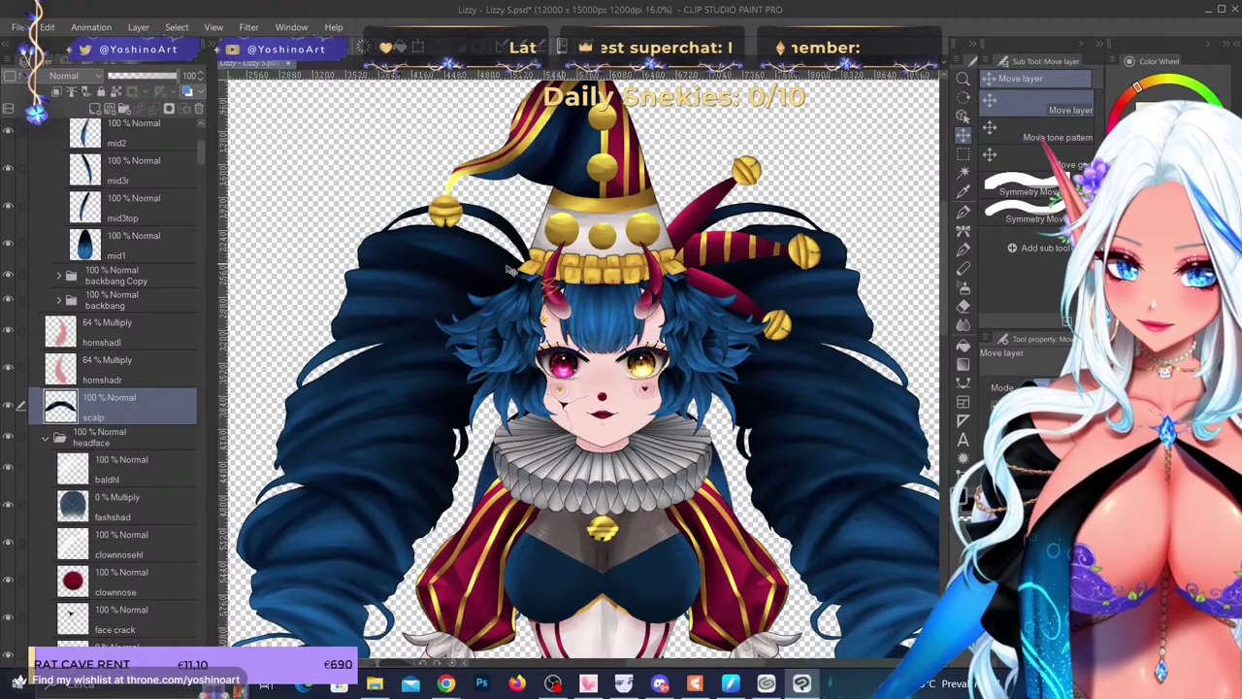
{"action": "scroll", "coordinate": [87, 354], "scroll_direction": "up", "scroll_amount": 3}
{"action": "scroll", "coordinate": [85, 330], "scroll_direction": "up", "scroll_amount": 2}
{"action": "left_click", "coordinate": [12, 206]}
- Undo a trial shift of the scalp hair and move the ahoge strand up and away from the crown
{"action": "scroll", "coordinate": [610, 192], "scroll_direction": "up", "scroll_amount": 3}
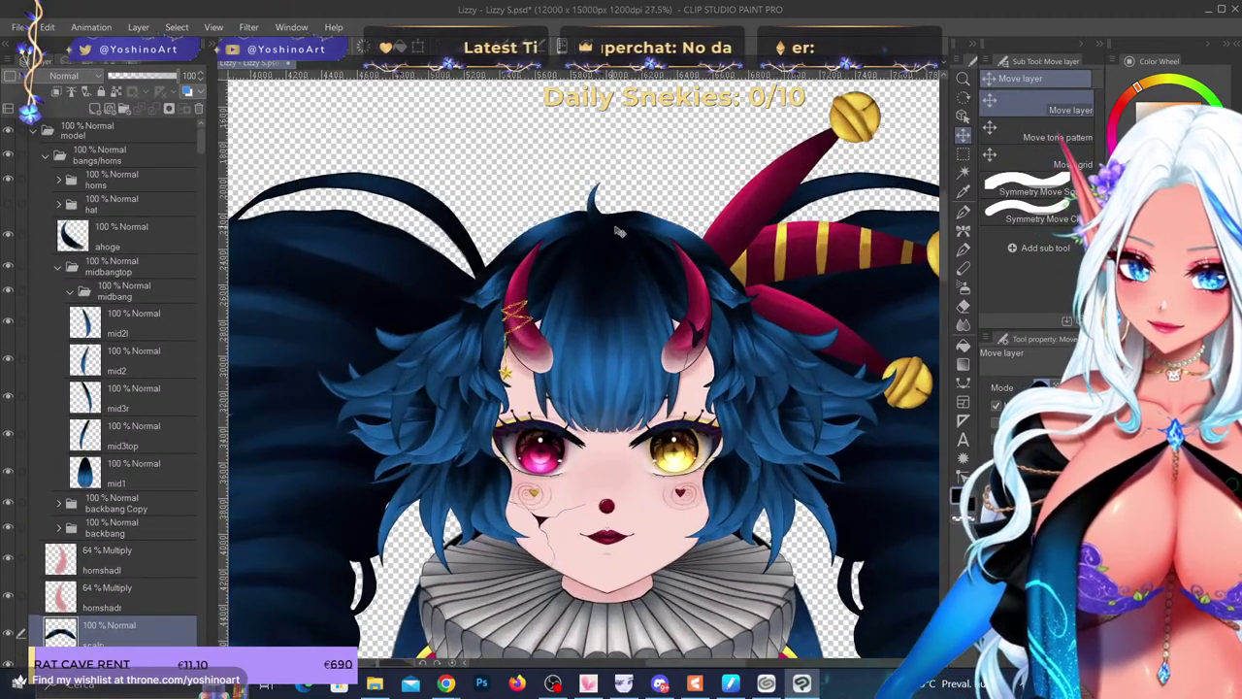
{"action": "left_click_drag", "start_coordinate": [611, 192], "coordinate": [604, 232]}
{"action": "key", "text": "ctrl+z"}
{"action": "scroll", "coordinate": [572, 206], "scroll_direction": "up", "scroll_amount": 1}
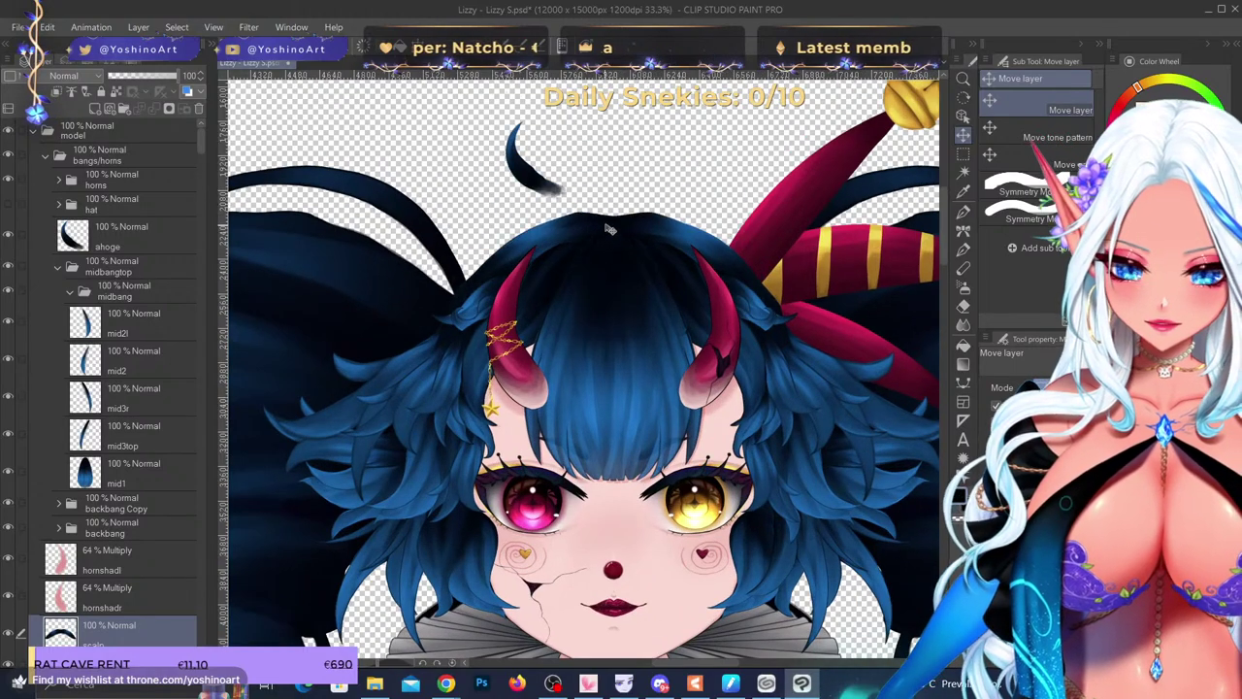
{"action": "scroll", "coordinate": [637, 196], "scroll_direction": "up", "scroll_amount": 1}
{"action": "scroll", "coordinate": [637, 196], "scroll_direction": "up", "scroll_amount": 1}
{"action": "scroll", "coordinate": [596, 196], "scroll_direction": "down", "scroll_amount": 3}
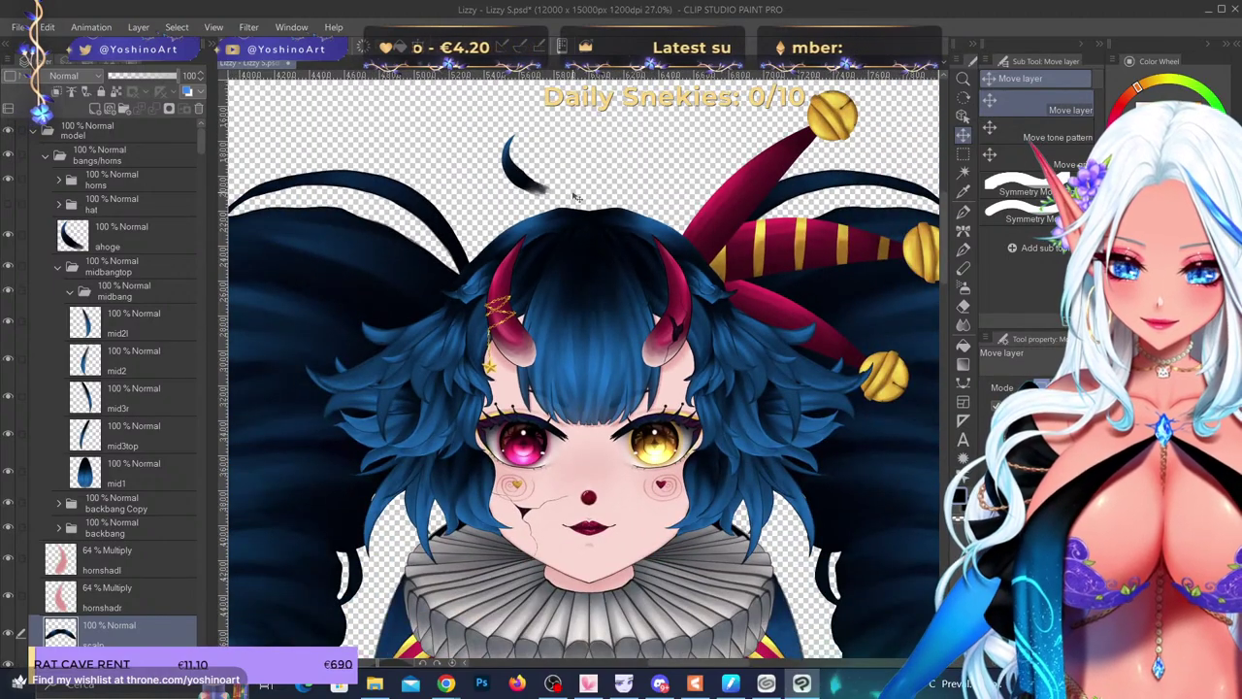
{"action": "scroll", "coordinate": [575, 196], "scroll_direction": "up", "scroll_amount": 3}
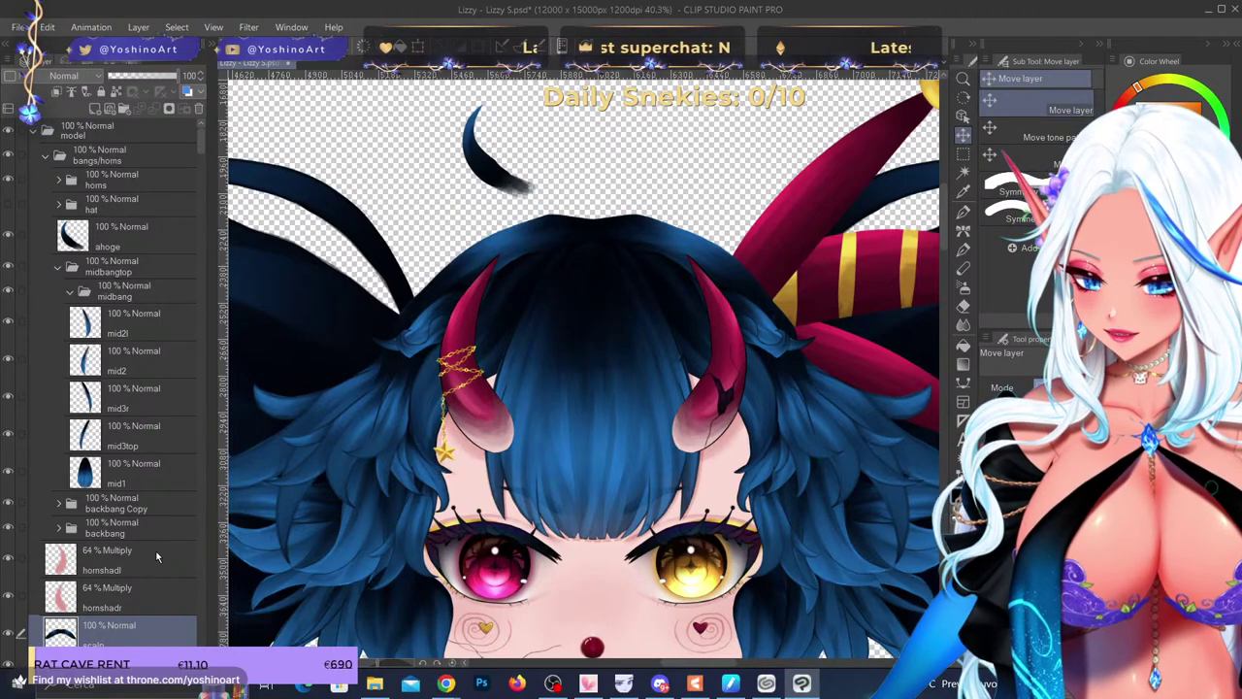
{"action": "scroll", "coordinate": [559, 320], "scroll_direction": "down", "scroll_amount": 2}
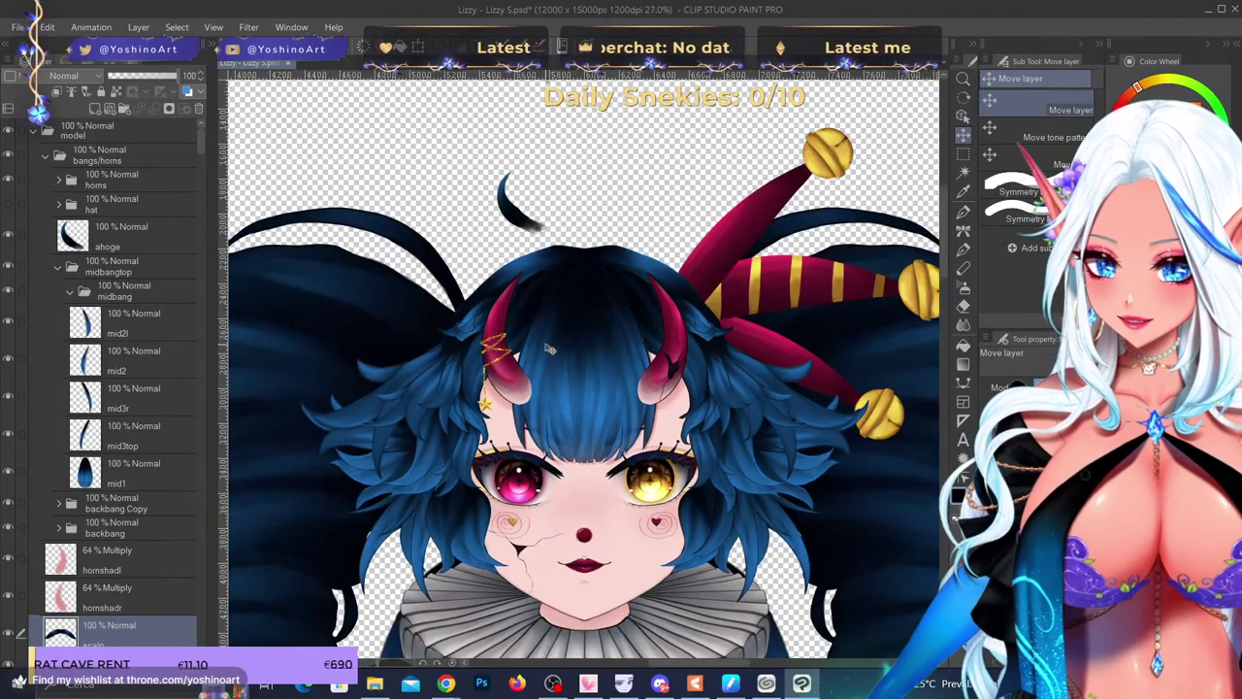
- Duplicate the scalp layer and paint a broad area above the middle of the crown in its sampled dark hair colour
{"action": "scroll", "coordinate": [597, 254], "scroll_direction": "up", "scroll_amount": 3}
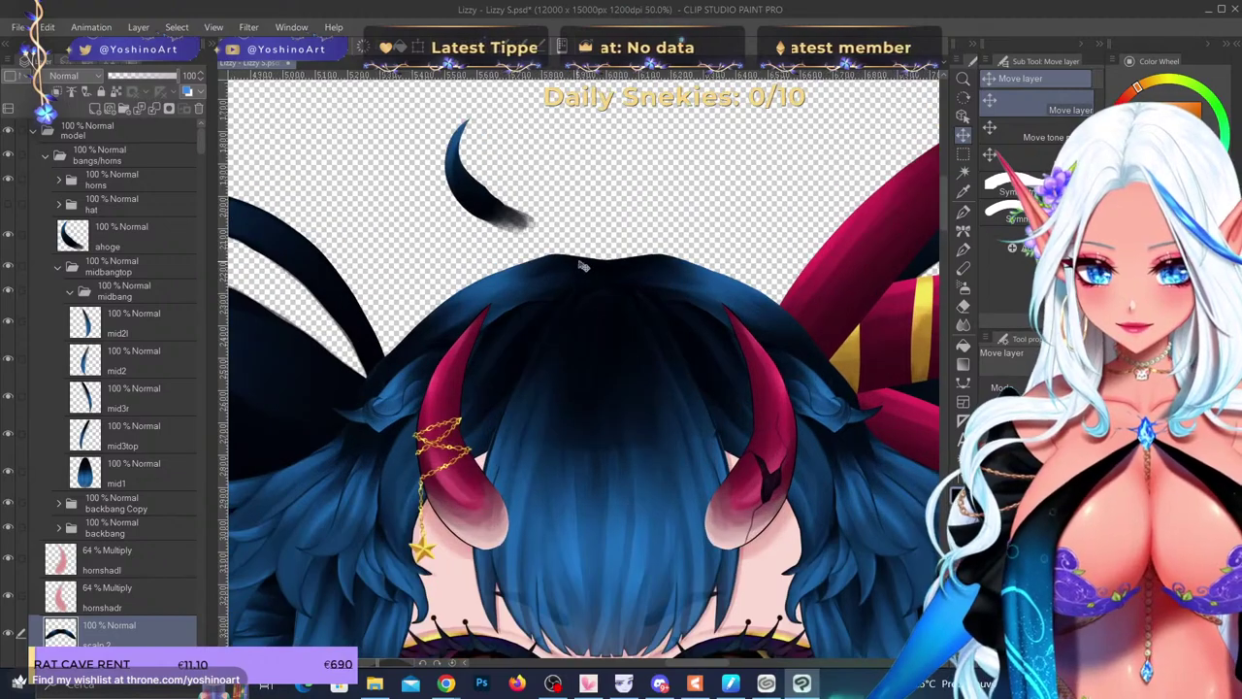
{"action": "left_click", "coordinate": [962, 249]}
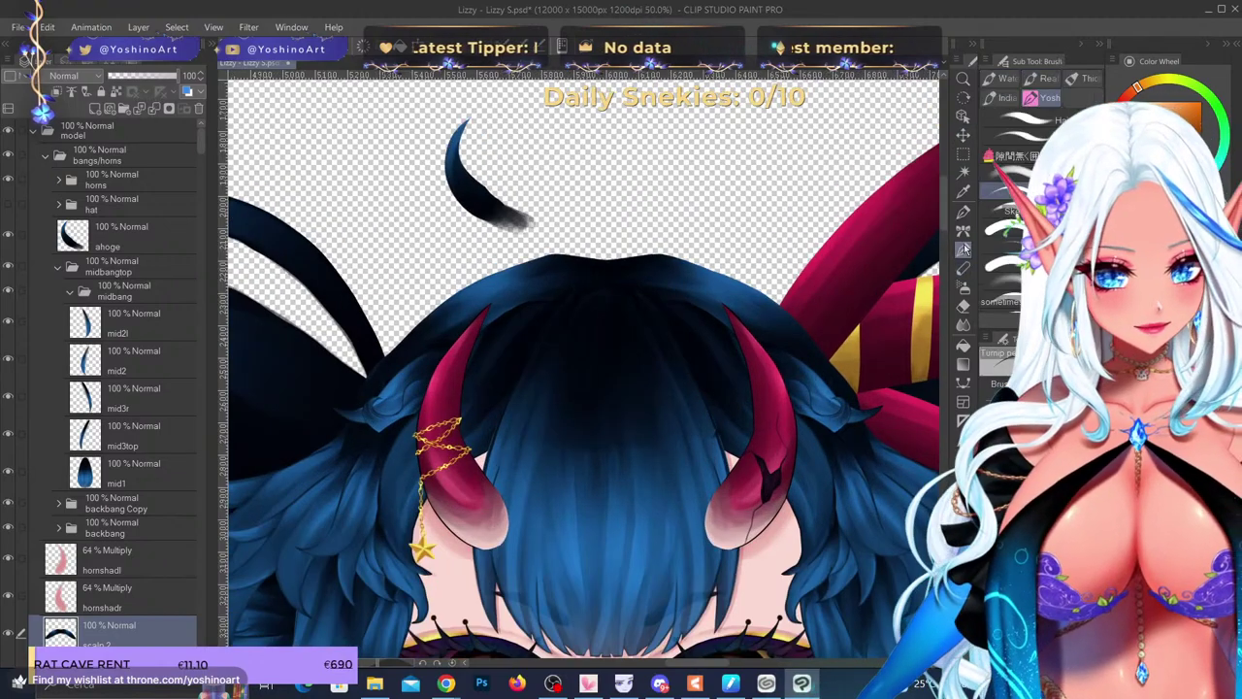
{"action": "left_click", "coordinate": [575, 259], "text": "alt"}
{"action": "mouse_move", "coordinate": [606, 237]}
{"action": "left_mouse_down"}
{"action": "mouse_move", "coordinate": [634, 255]}
{"action": "mouse_move", "coordinate": [575, 224]}
{"action": "mouse_move", "coordinate": [646, 146]}
{"action": "mouse_move", "coordinate": [573, 140]}
{"action": "left_mouse_up"}
- Extend the scalp's shading above both sides of the crown with smaller brush strokes in sampled light and dark blues
{"action": "key", "text": "bracketleft"}
{"action": "key", "text": "bracketleft"}
{"action": "left_click", "coordinate": [475, 295], "text": "alt"}
{"action": "mouse_move", "coordinate": [488, 275]}
{"action": "left_mouse_down"}
{"action": "mouse_move", "coordinate": [448, 263]}
{"action": "mouse_move", "coordinate": [455, 182]}
{"action": "mouse_move", "coordinate": [407, 146]}
{"action": "left_mouse_up"}
{"action": "mouse_move", "coordinate": [544, 272]}
{"action": "left_mouse_down"}
{"action": "mouse_move", "coordinate": [529, 199]}
{"action": "mouse_move", "coordinate": [485, 146]}
{"action": "left_mouse_up"}
{"action": "mouse_move", "coordinate": [418, 325]}
{"action": "left_mouse_down"}
{"action": "mouse_move", "coordinate": [369, 327]}
{"action": "mouse_move", "coordinate": [388, 166]}
{"action": "mouse_move", "coordinate": [340, 194]}
{"action": "left_mouse_up"}
{"action": "mouse_move", "coordinate": [689, 287]}
{"action": "left_mouse_down"}
{"action": "mouse_move", "coordinate": [695, 200]}
{"action": "mouse_move", "coordinate": [685, 131]}
{"action": "left_mouse_up"}
{"action": "left_click_drag", "start_coordinate": [735, 291], "coordinate": [729, 160]}
{"action": "left_click_drag", "start_coordinate": [767, 320], "coordinate": [790, 156]}
- Clip the painted scalp copy to the scalp layer below and shift its colours within the scalp shape
{"action": "scroll", "coordinate": [116, 504], "scroll_direction": "down", "scroll_amount": 3}
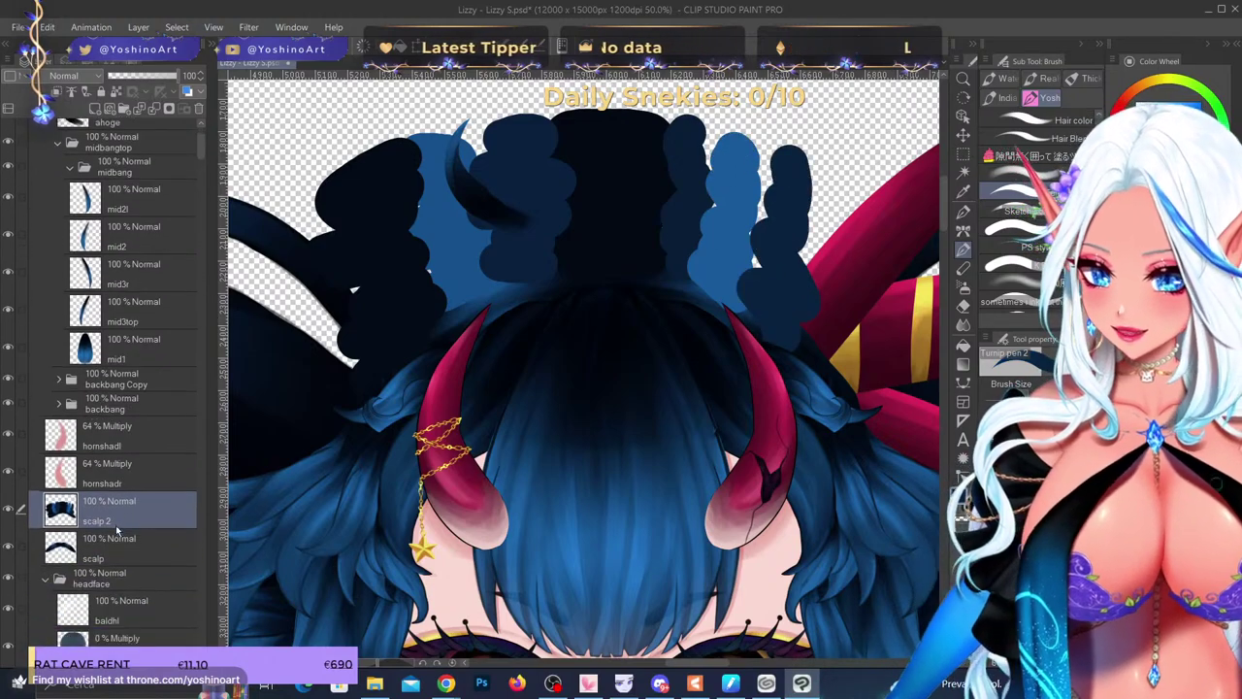
{"action": "left_click", "coordinate": [58, 93]}
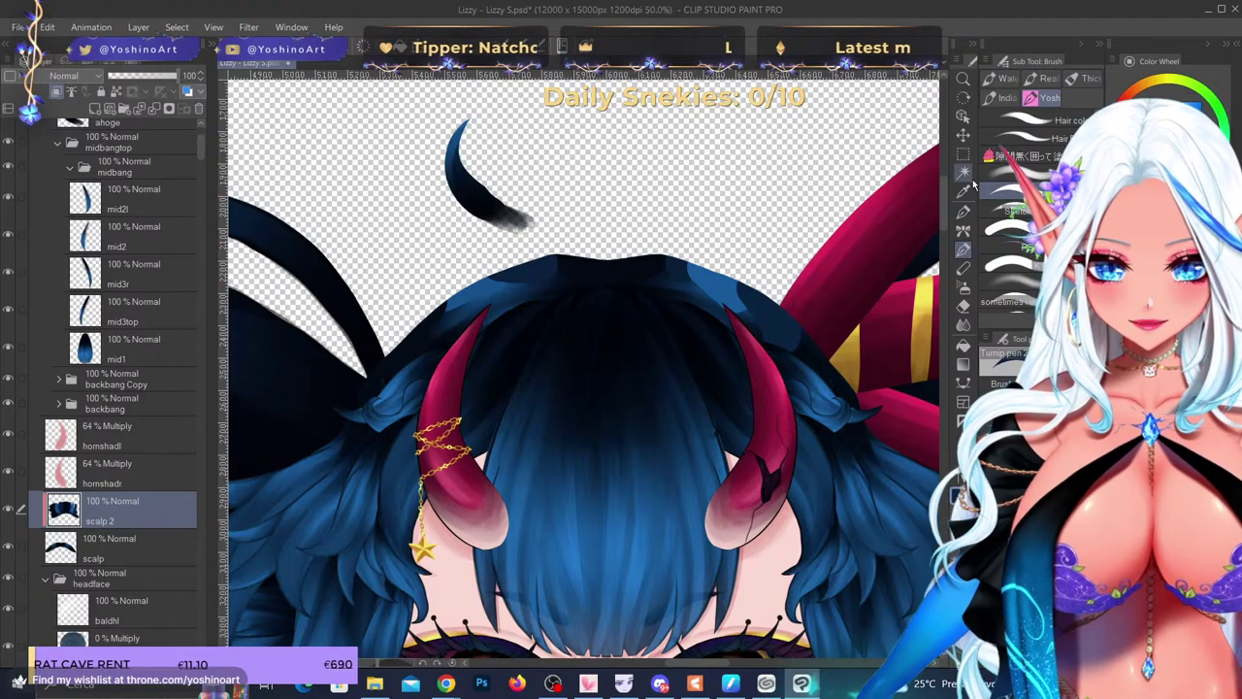
{"action": "left_click", "coordinate": [963, 135]}
{"action": "left_click_drag", "start_coordinate": [759, 279], "coordinate": [733, 344]}
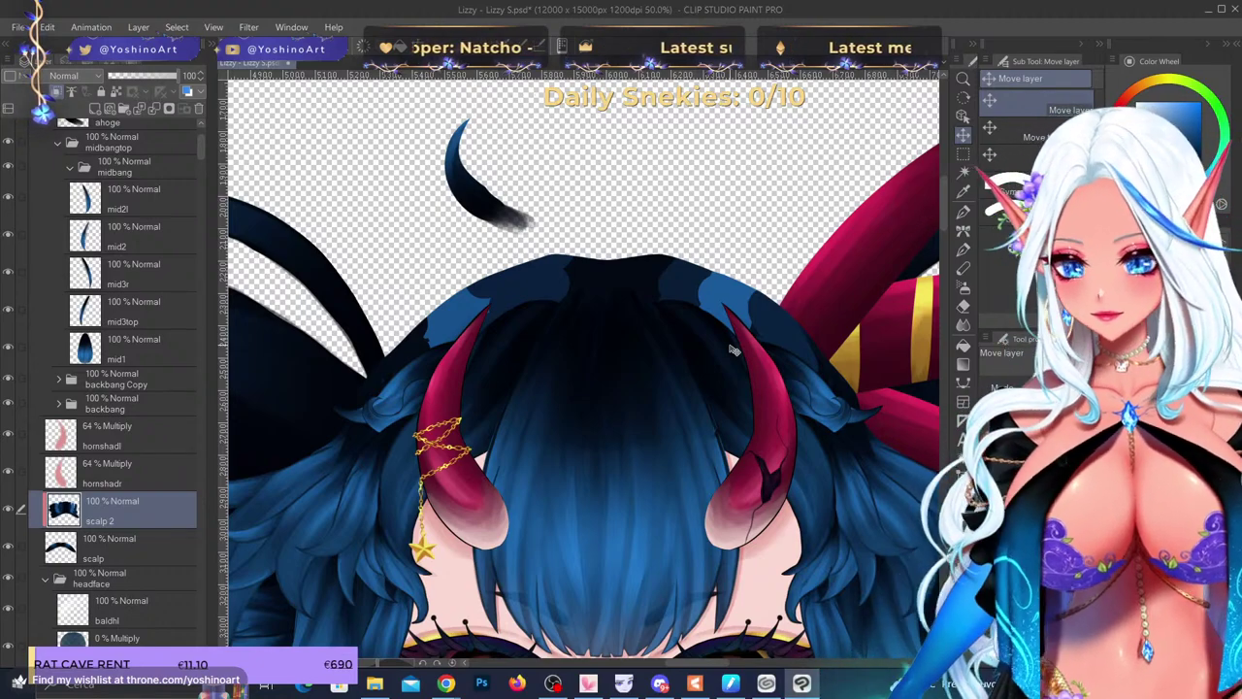
- Review the headface layers from baldhl and fashshad down to clownnosehl and clownnose, checking them against the face
{"action": "scroll", "coordinate": [105, 438], "scroll_direction": "down", "scroll_amount": 3}
{"action": "scroll", "coordinate": [561, 153], "scroll_direction": "down", "scroll_amount": 5}
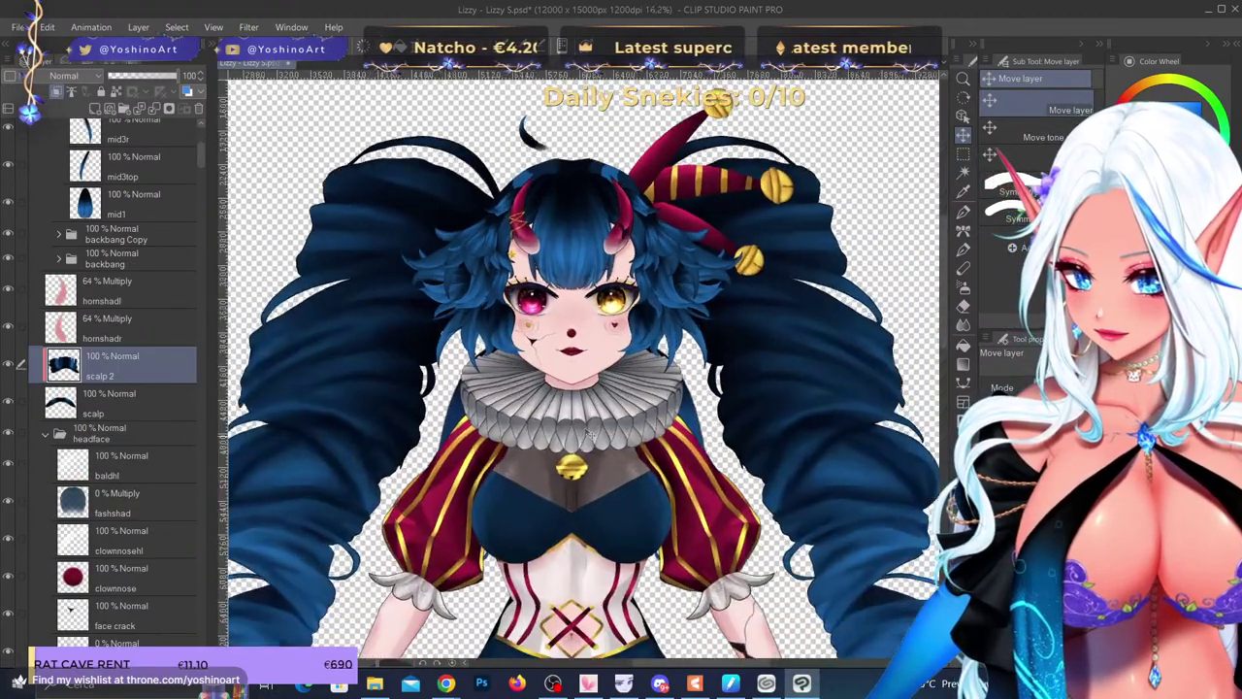
{"action": "scroll", "coordinate": [592, 281], "scroll_direction": "up", "scroll_amount": 2}
{"action": "left_click", "coordinate": [165, 466]}
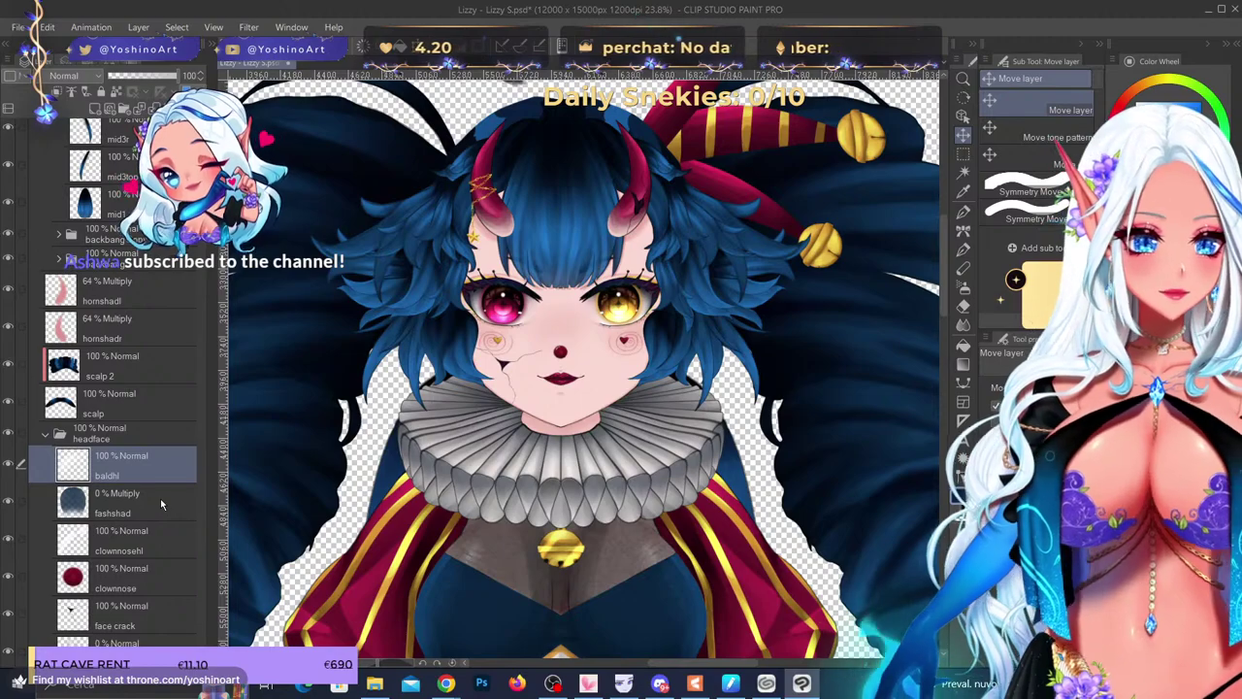
{"action": "scroll", "coordinate": [160, 498], "scroll_direction": "down", "scroll_amount": 2}
{"action": "left_click", "coordinate": [146, 420]}
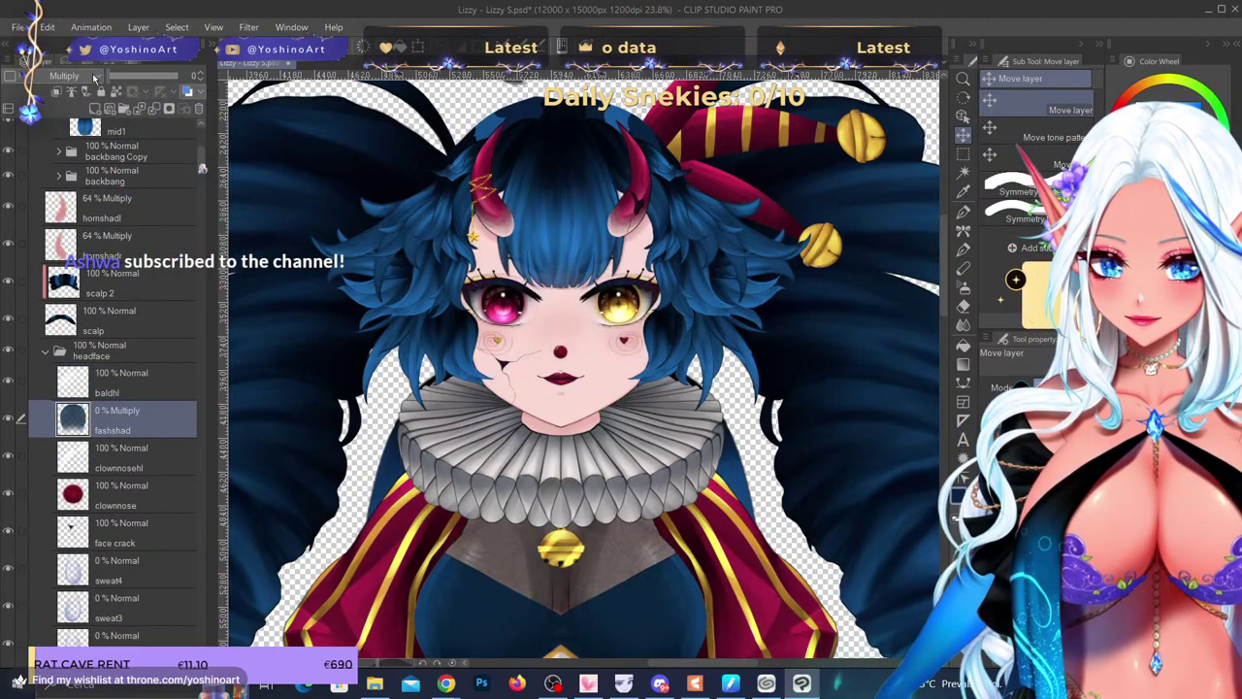
{"action": "scroll", "coordinate": [136, 354], "scroll_direction": "down", "scroll_amount": 2}
{"action": "left_click", "coordinate": [148, 393]}
{"action": "left_click", "coordinate": [148, 432]}
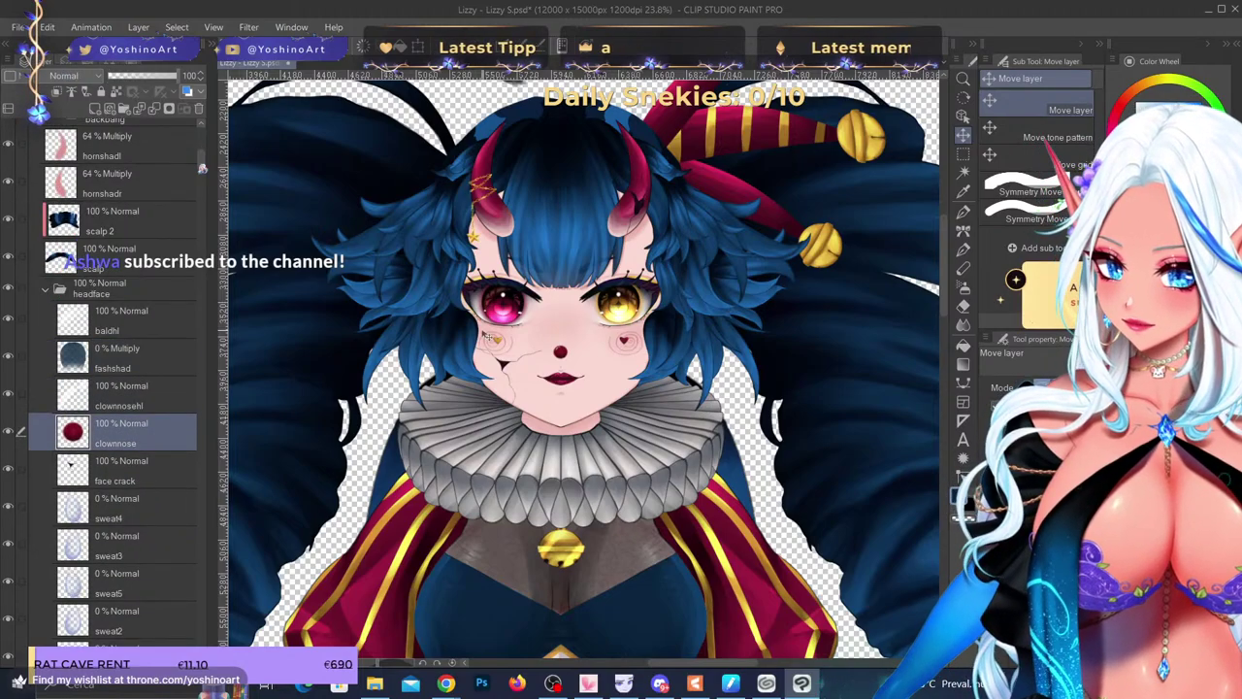
- Try shifting the clown nose beside the mouth to check its separation, and undo the move
{"action": "scroll", "coordinate": [583, 361], "scroll_direction": "up", "scroll_amount": 3}
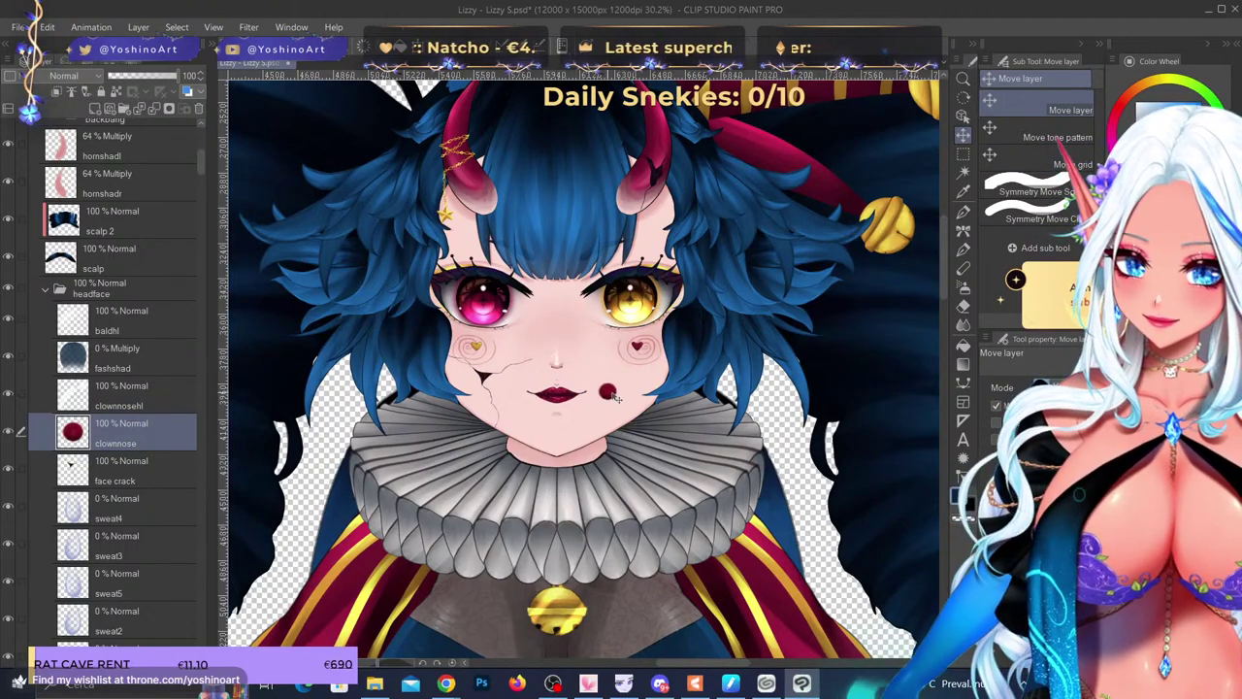
{"action": "scroll", "coordinate": [592, 384], "scroll_direction": "up", "scroll_amount": 8}
{"action": "key", "text": "ctrl+z"}
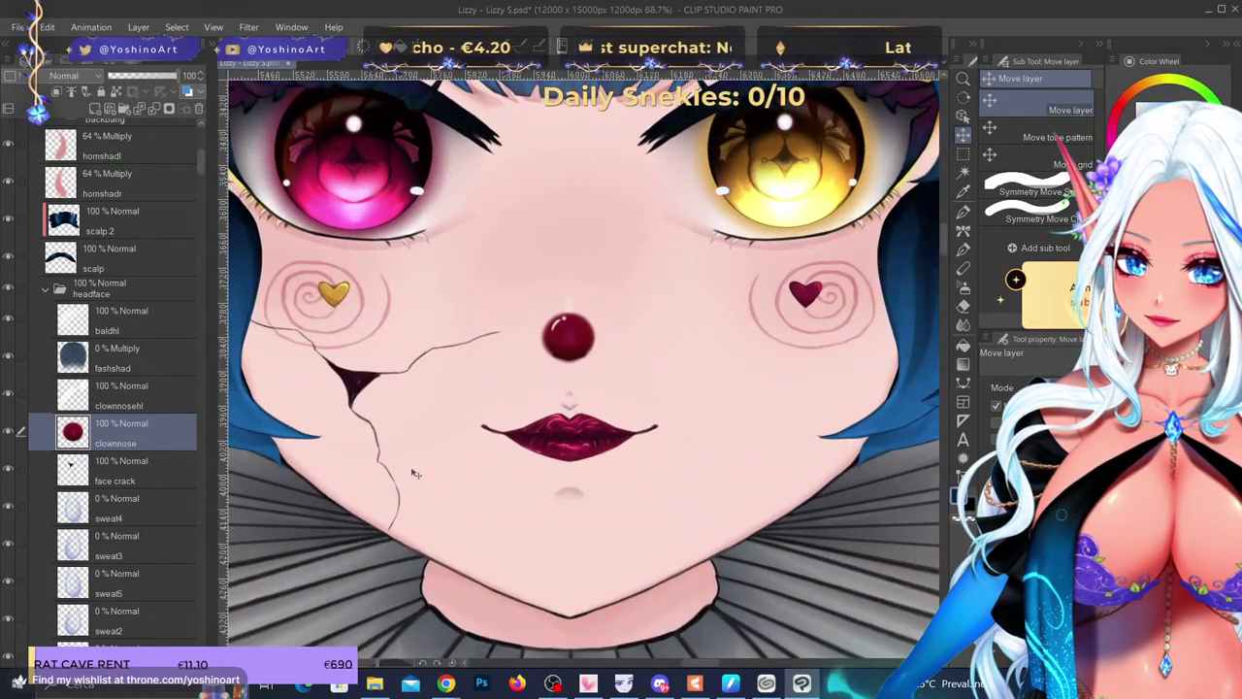
- Find the lash layers inside the eyes group and select lash1 to inspect the yellow eye
{"action": "scroll", "coordinate": [144, 536], "scroll_direction": "down", "scroll_amount": 10}
{"action": "scroll", "coordinate": [163, 497], "scroll_direction": "down", "scroll_amount": 3}
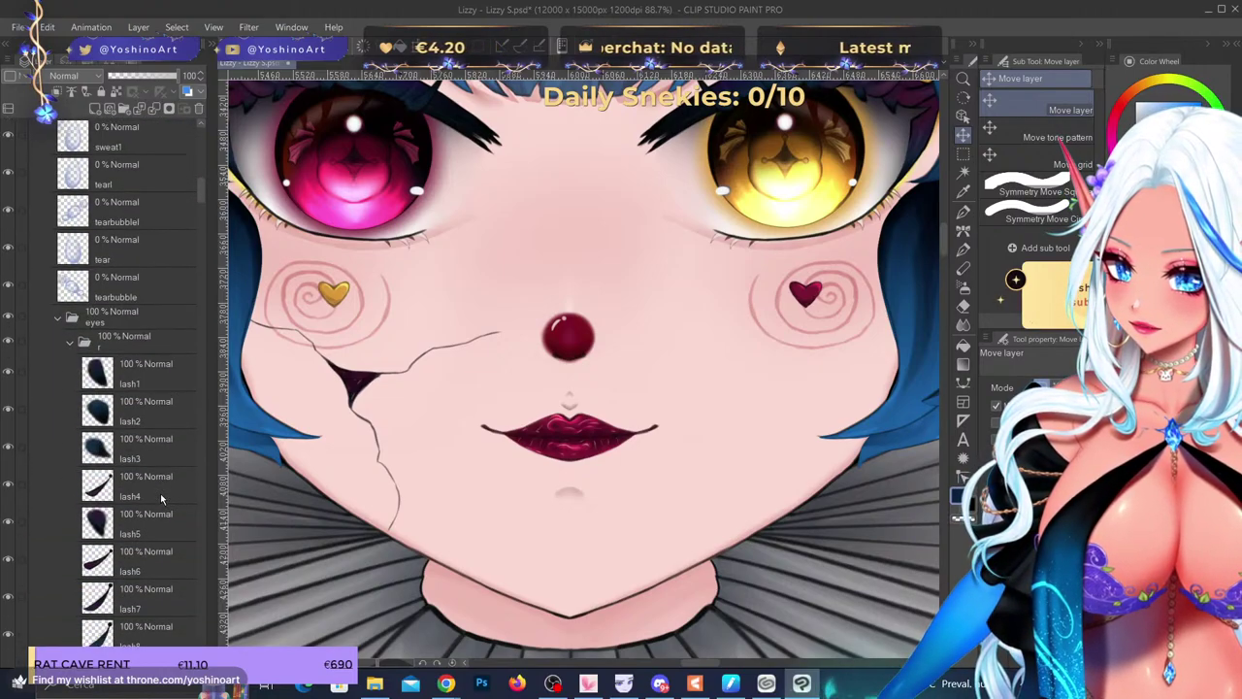
{"action": "scroll", "coordinate": [578, 401], "scroll_direction": "down", "scroll_amount": 9}
{"action": "scroll", "coordinate": [184, 401], "scroll_direction": "down", "scroll_amount": 2}
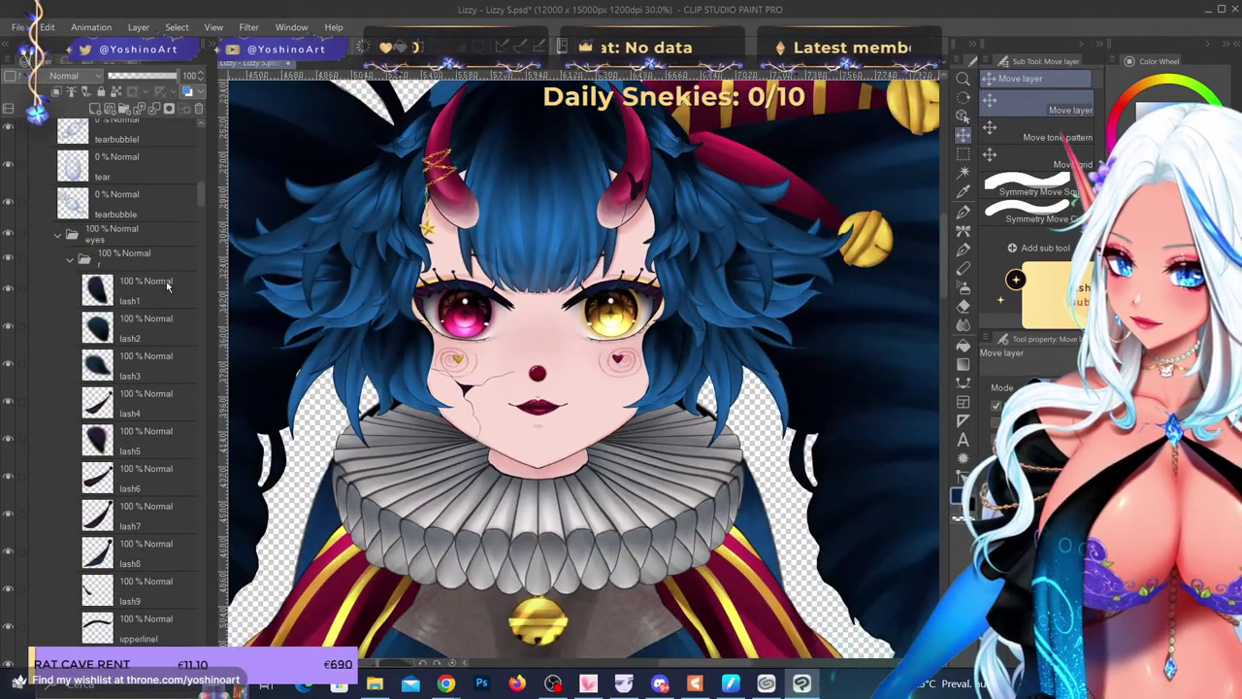
{"action": "key", "text": "ctrl+plus"}
{"action": "key", "text": "ctrl+plus"}
{"action": "key", "text": "ctrl+plus"}
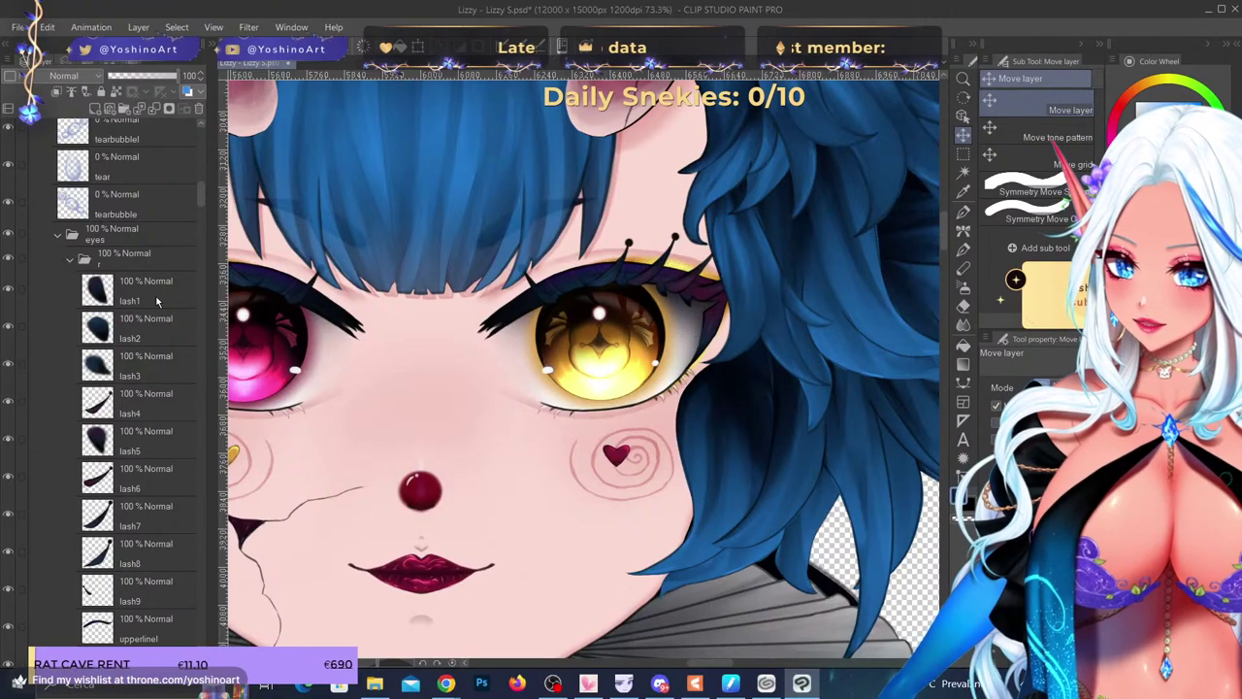
{"action": "left_click", "coordinate": [157, 302]}
{"action": "key", "text": "ctrl+minus"}
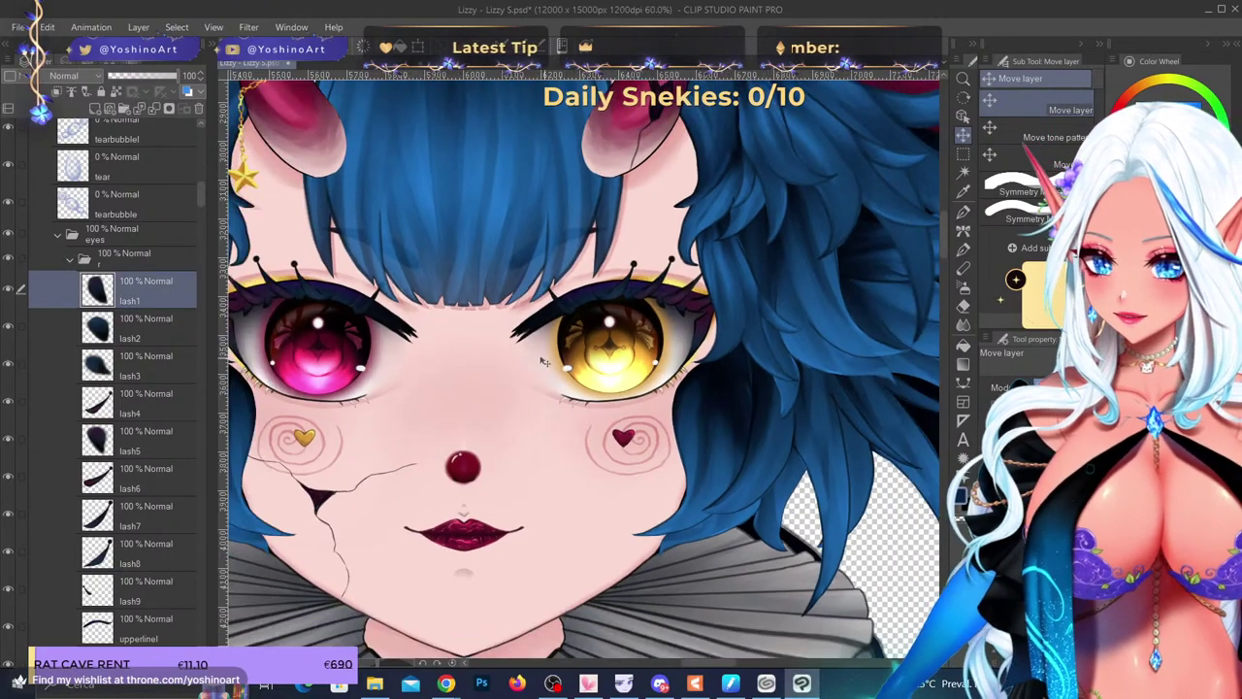
- Try pulling individual upper lashes of the yellow eye downward to test their separation, and undo all the moves
{"action": "key", "text": "ctrl+t"}
{"action": "left_click", "coordinate": [710, 333]}
{"action": "scroll", "coordinate": [670, 311], "scroll_direction": "up", "scroll_amount": 3}
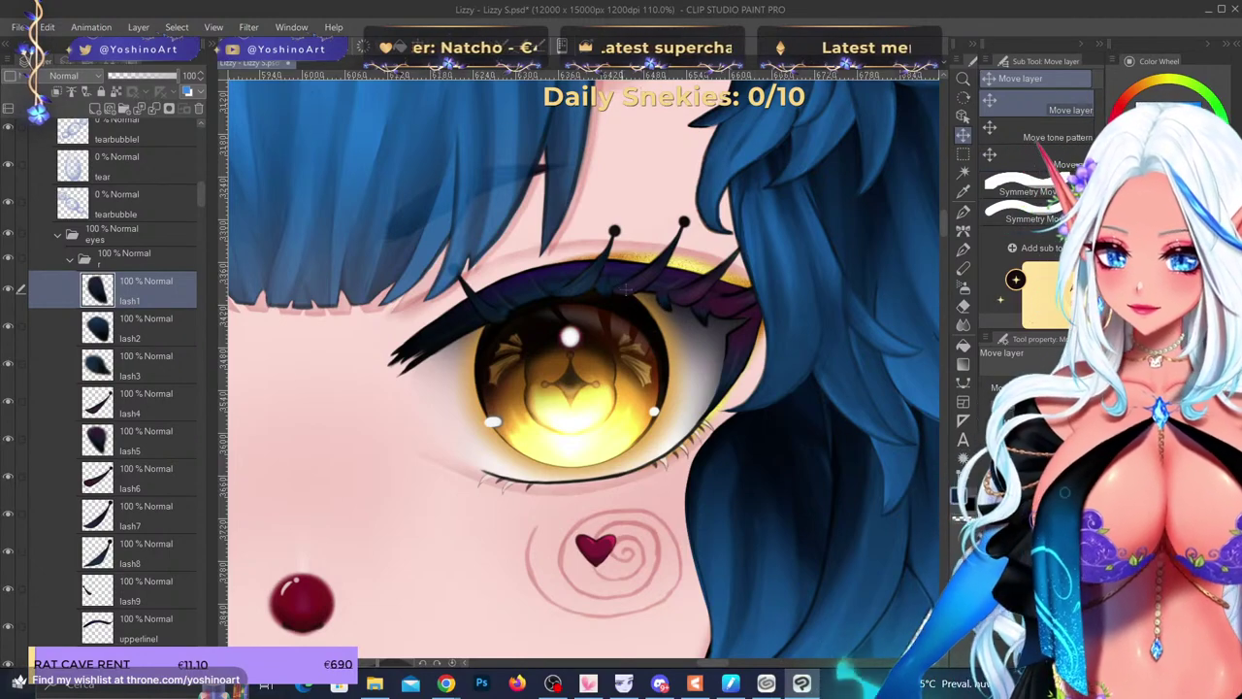
{"action": "left_click", "coordinate": [664, 304]}
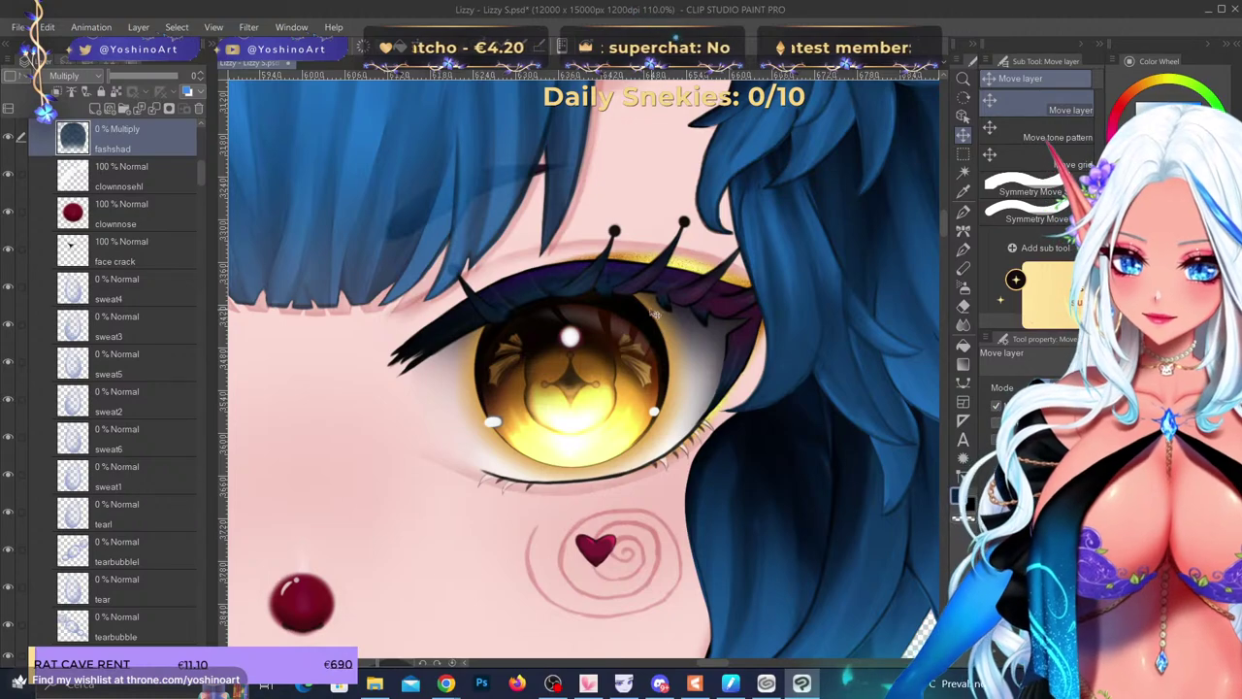
{"action": "left_click", "coordinate": [668, 307], "text": "ctrl"}
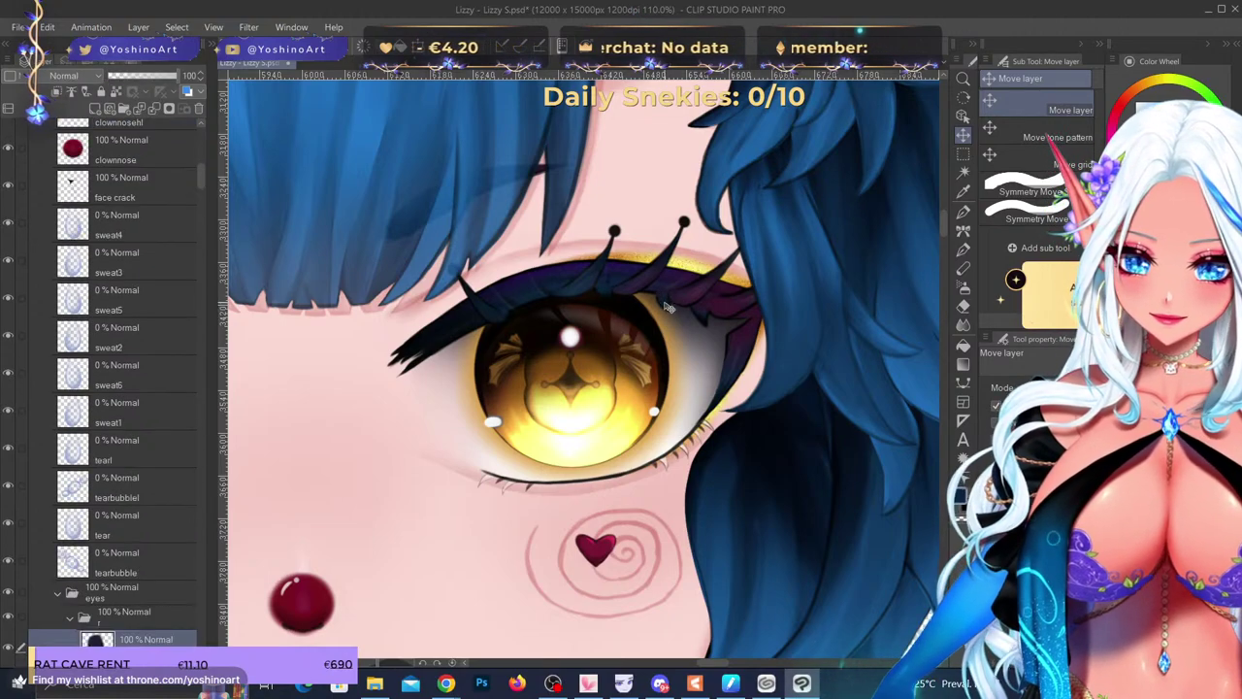
{"action": "left_click_drag", "start_coordinate": [703, 317], "coordinate": [702, 349]}
{"action": "left_click_drag", "start_coordinate": [600, 292], "coordinate": [556, 321]}
{"action": "key", "text": "ctrl+z"}
{"action": "left_click_drag", "start_coordinate": [478, 303], "coordinate": [474, 348]}
{"action": "key", "text": "ctrl+z"}
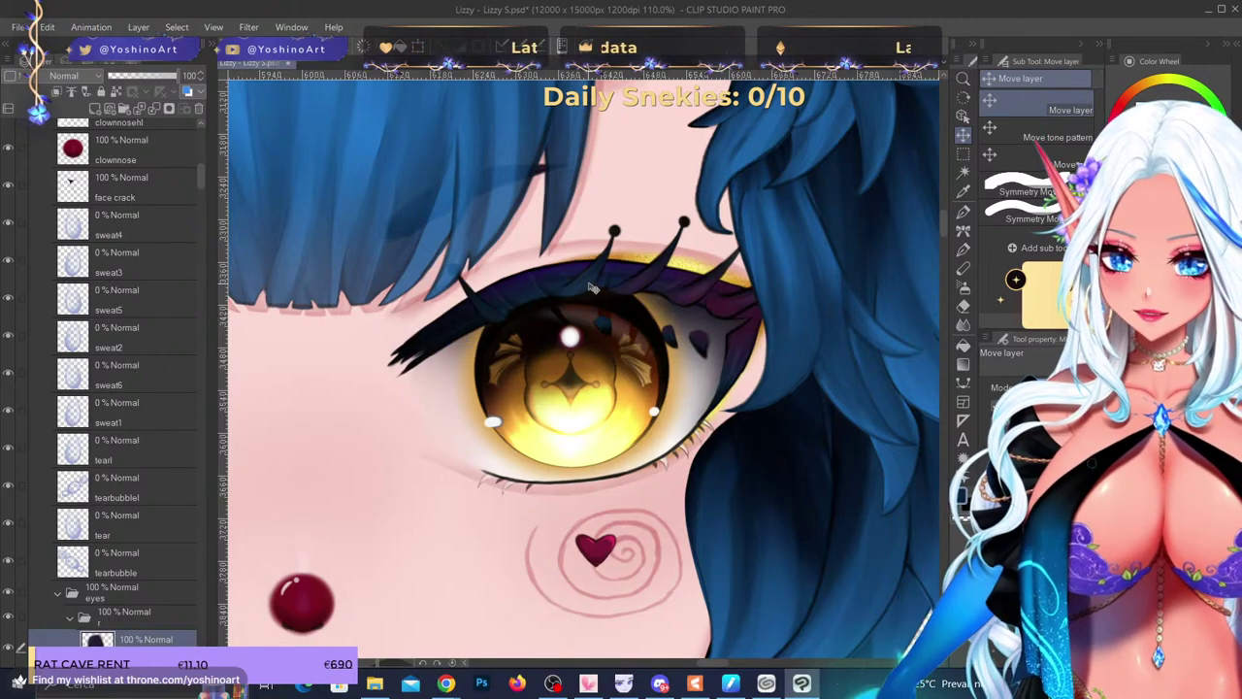
{"action": "left_click_drag", "start_coordinate": [594, 288], "coordinate": [603, 335]}
{"action": "key", "text": "ctrl+z"}
{"action": "key", "text": "ctrl+z"}
{"action": "key", "text": "ctrl+z"}
{"action": "key", "text": "ctrl+z"}
{"action": "key", "text": "ctrl+z"}
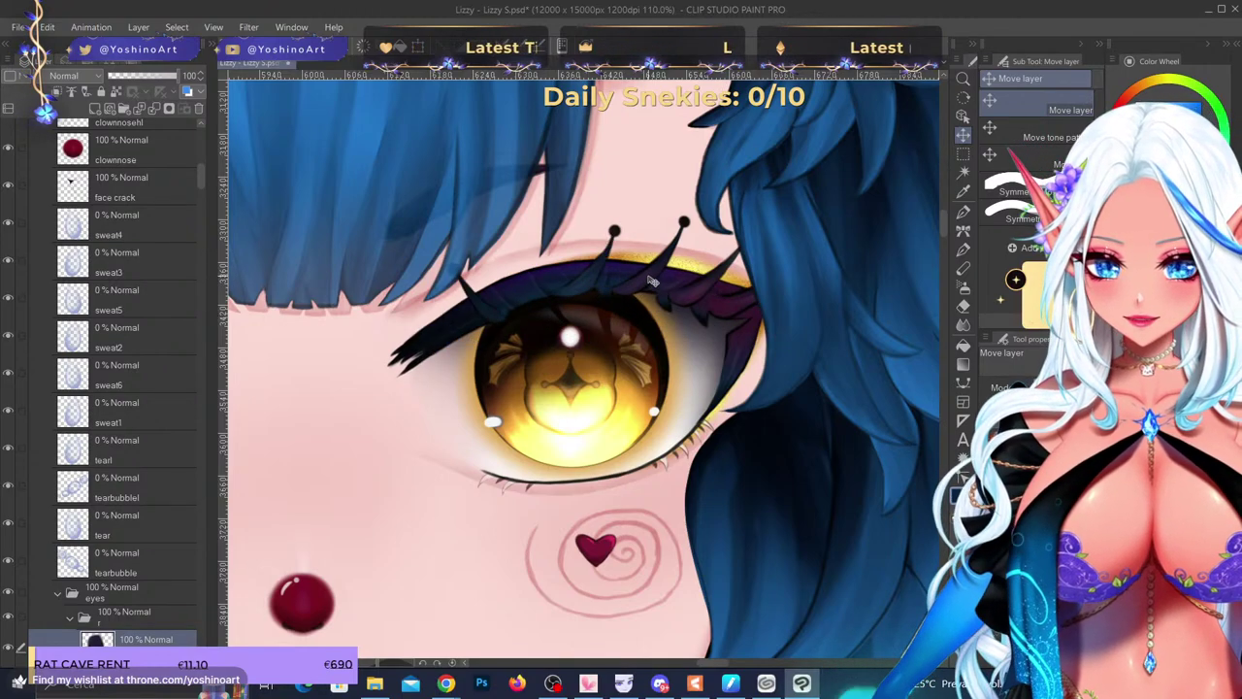
- Examine the upperlinel, lash9 and lash8 layers, outlining the contents of lash9 as a temporary selection
{"action": "scroll", "coordinate": [126, 573], "scroll_direction": "down", "scroll_amount": 3}
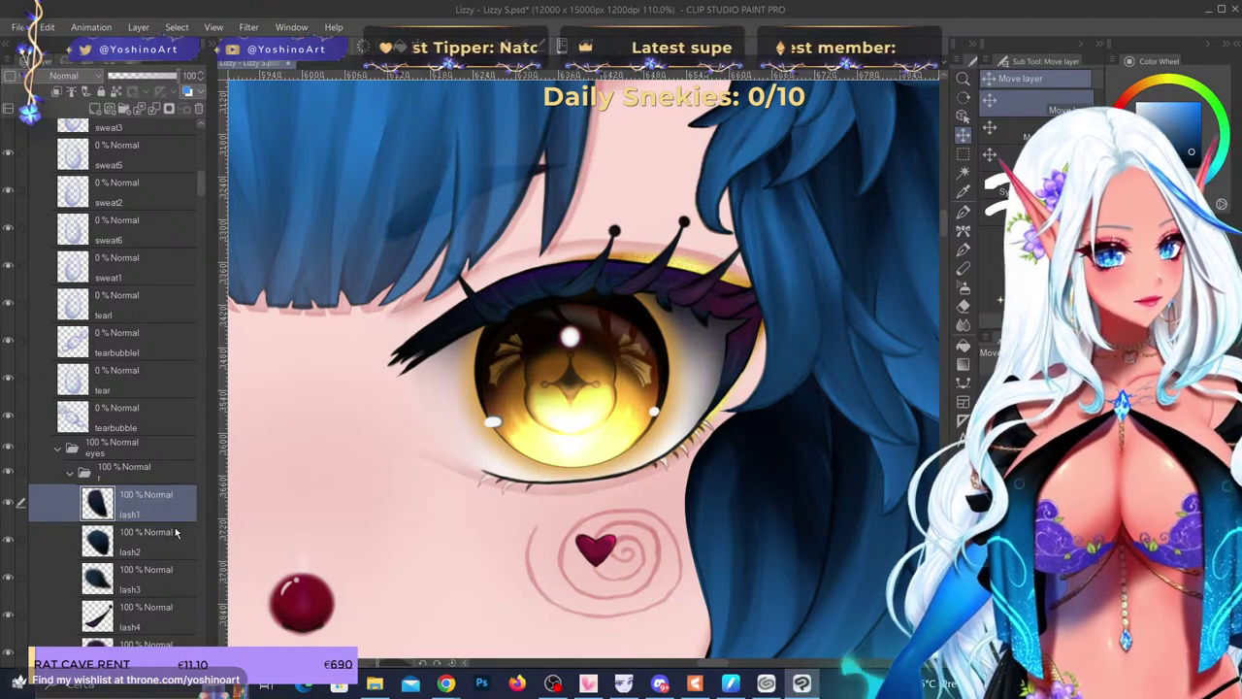
{"action": "scroll", "coordinate": [160, 526], "scroll_direction": "down", "scroll_amount": 6}
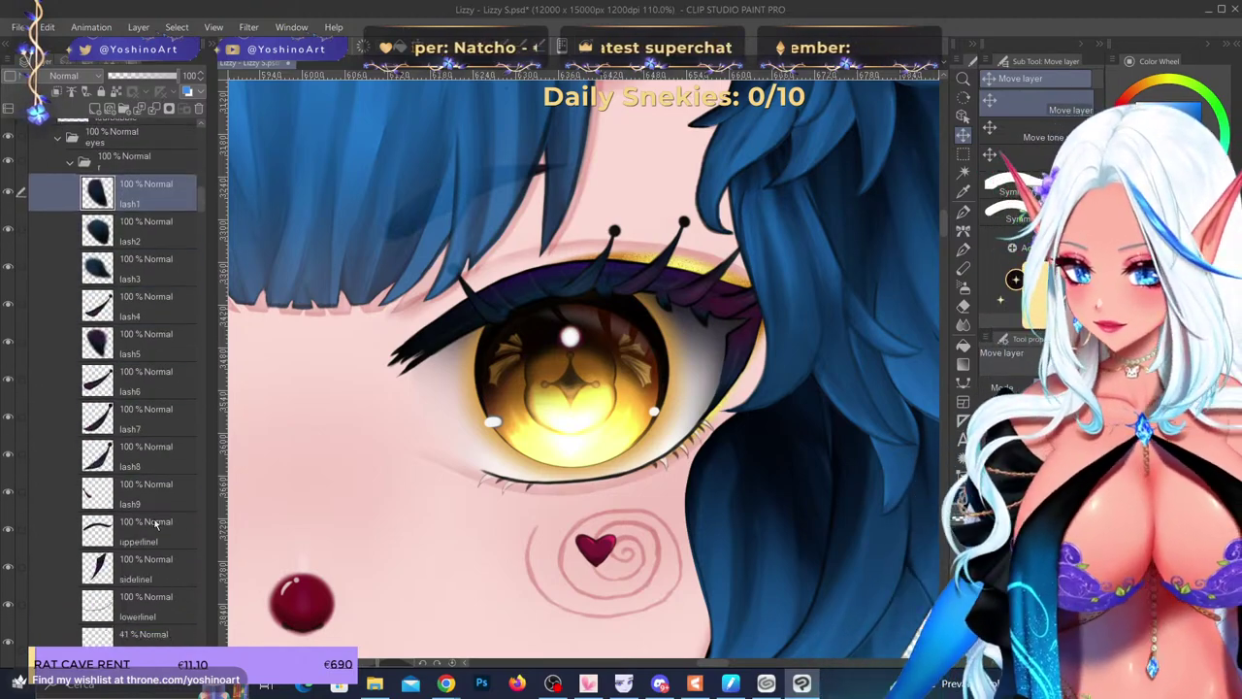
{"action": "scroll", "coordinate": [160, 516], "scroll_direction": "down", "scroll_amount": 2}
{"action": "left_click", "coordinate": [153, 450]}
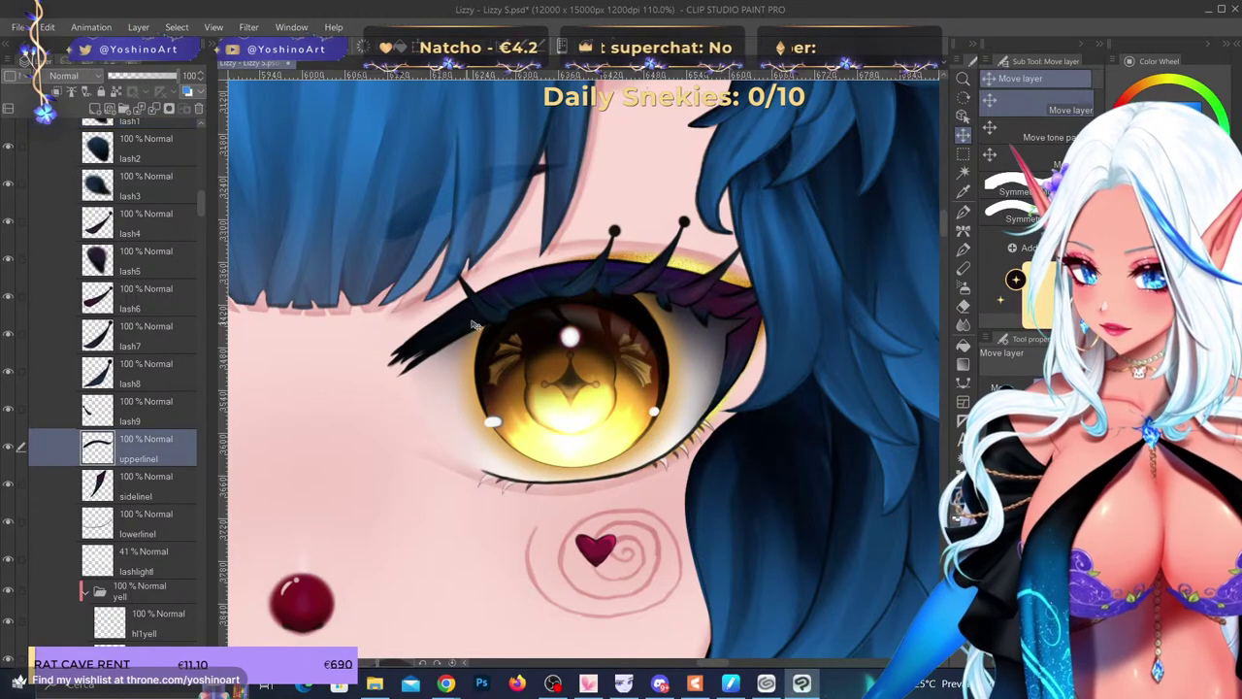
{"action": "left_click", "coordinate": [123, 414]}
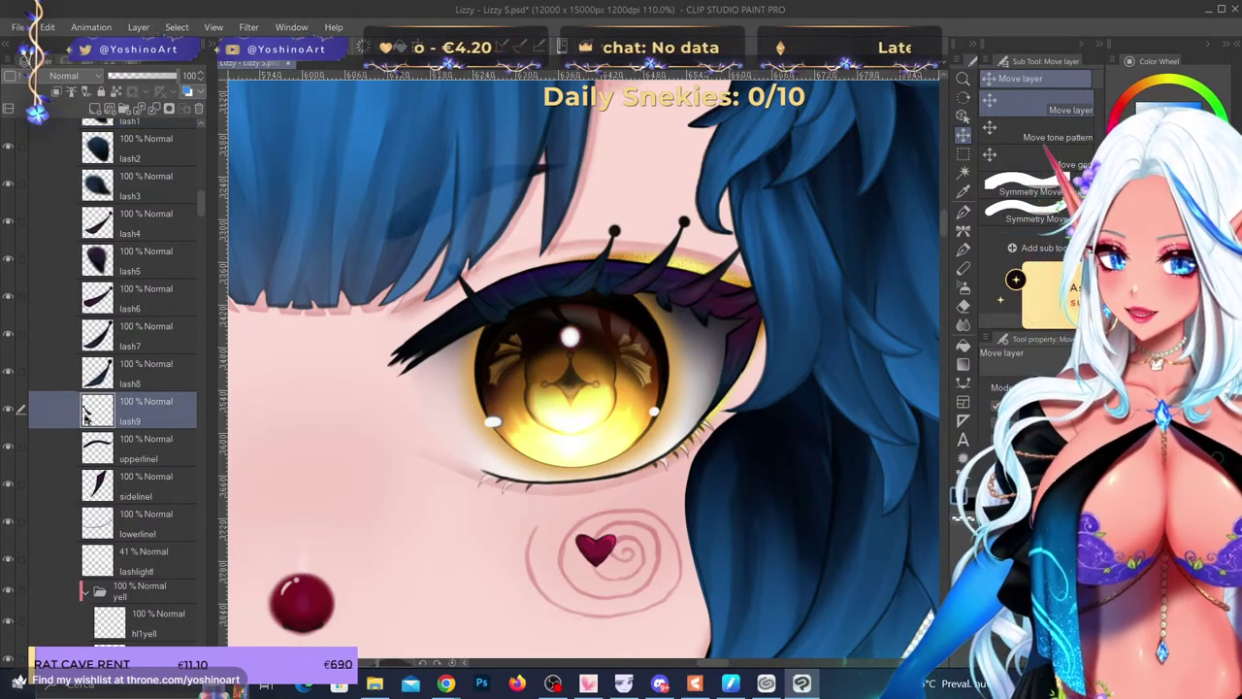
{"action": "left_click", "coordinate": [102, 414], "text": "ctrl"}
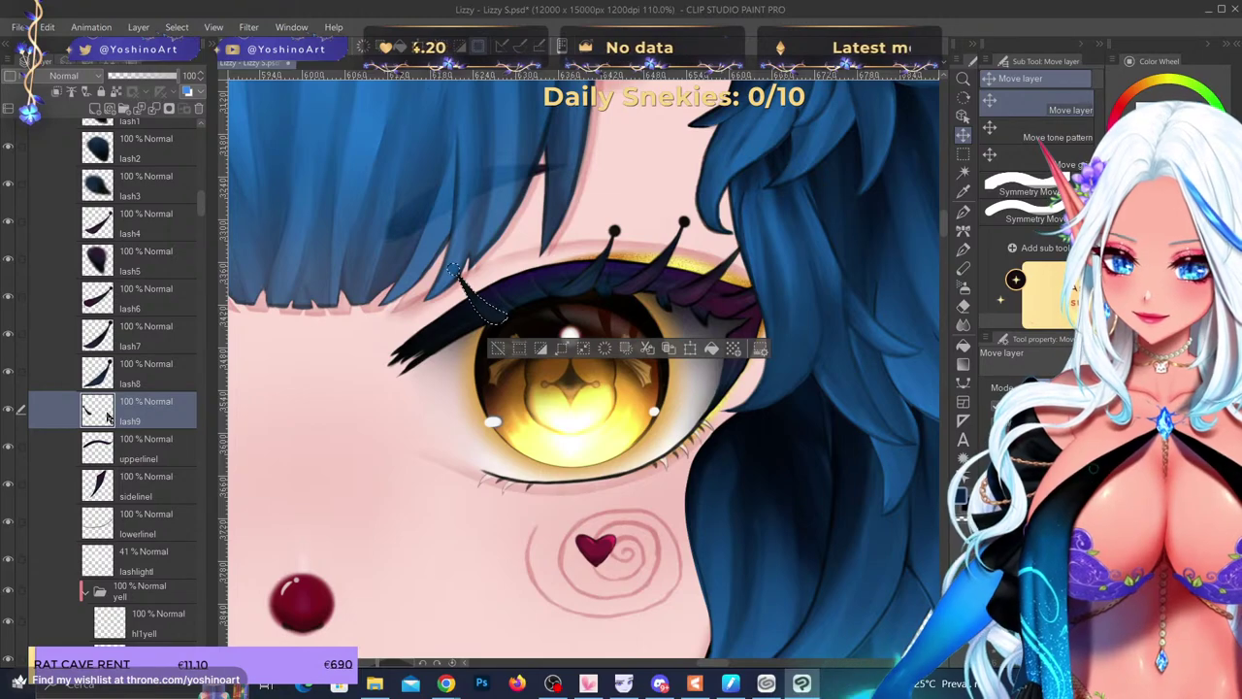
{"action": "key", "text": "ctrl+d"}
{"action": "left_click", "coordinate": [131, 373]}
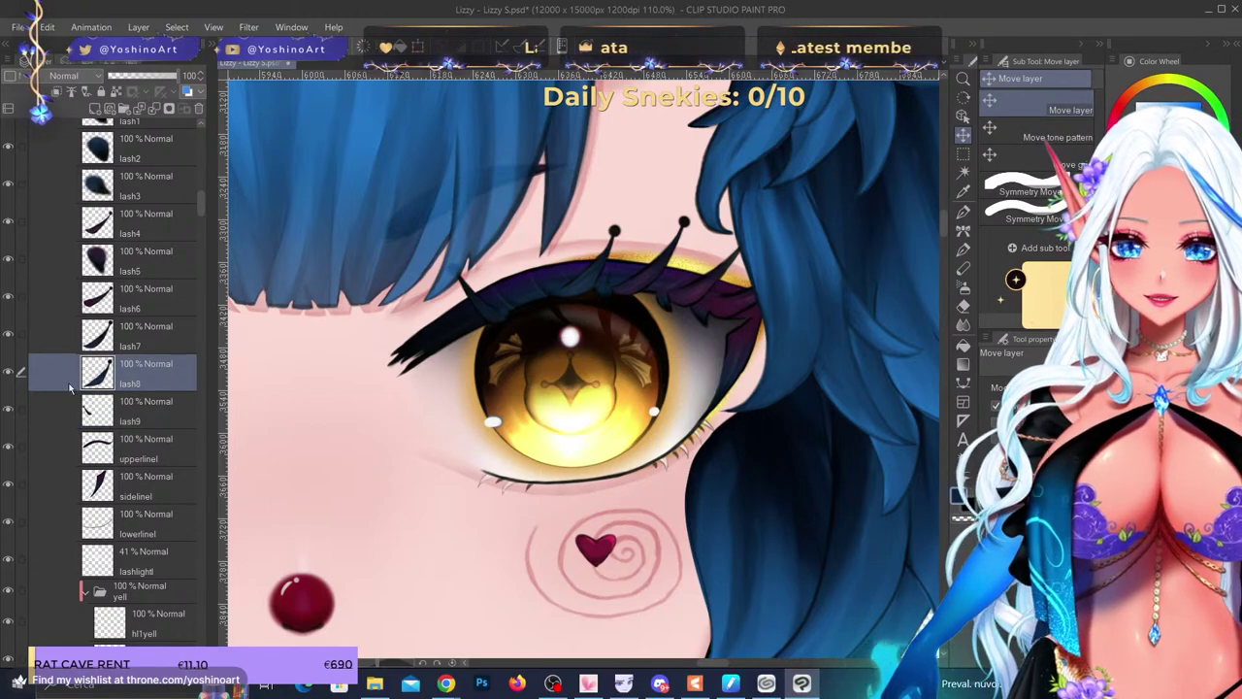
{"action": "left_click", "coordinate": [97, 417]}
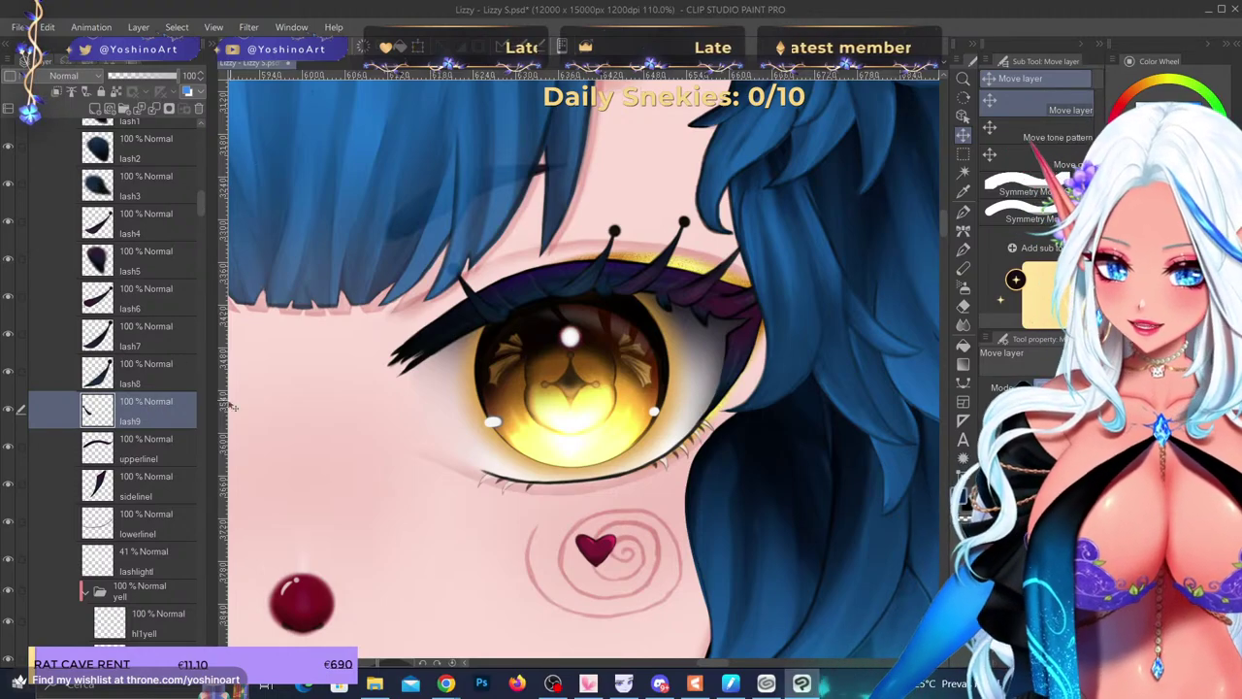
- Add a border effect to the lash9 layer with a bright green edge color
{"action": "scroll", "coordinate": [648, 383], "scroll_direction": "down", "scroll_amount": 3}
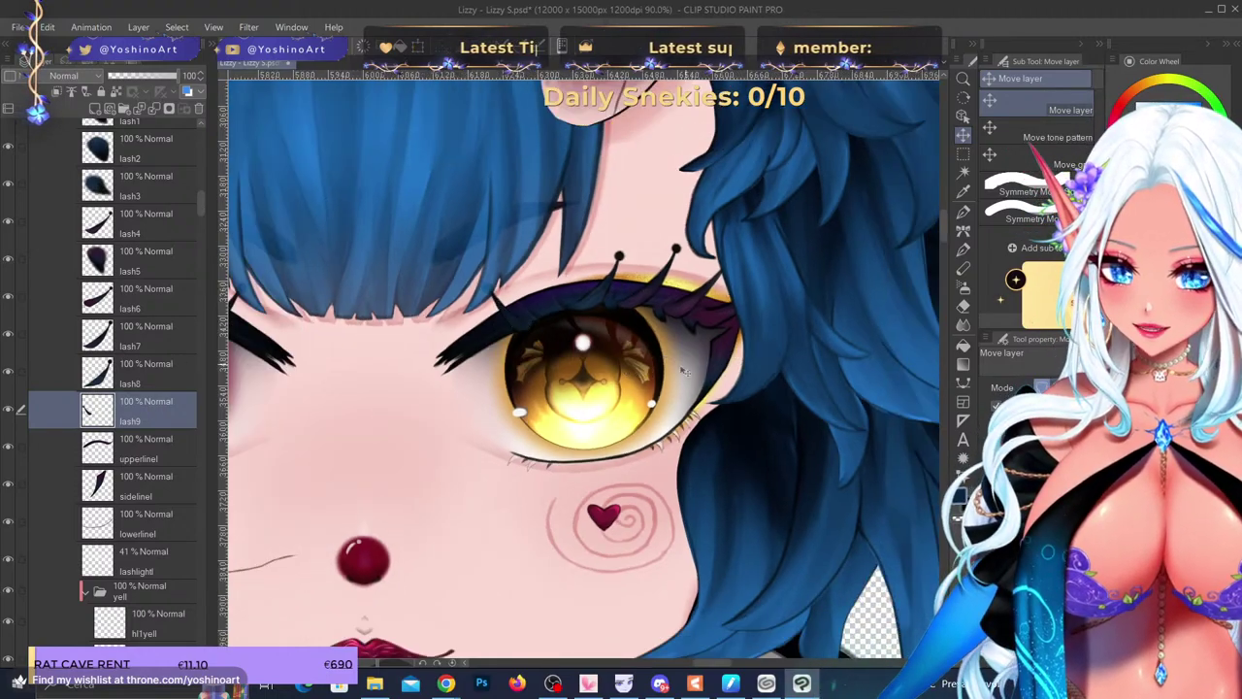
{"action": "scroll", "coordinate": [646, 400], "scroll_direction": "up", "scroll_amount": 3}
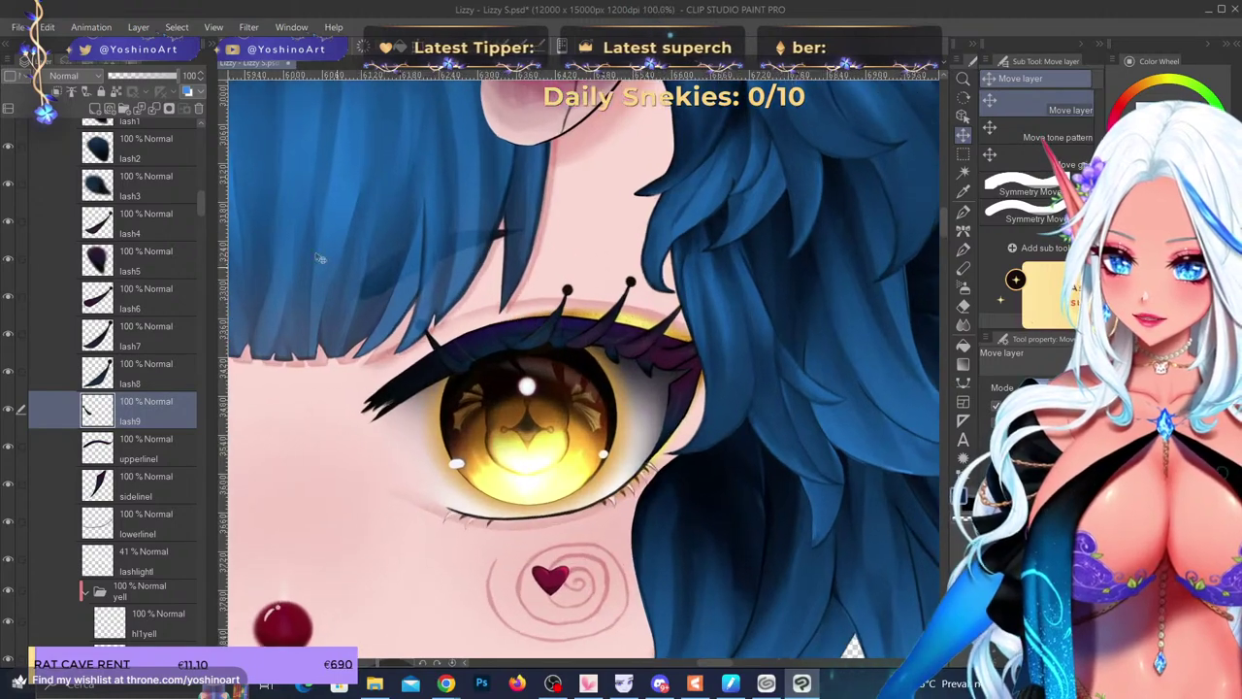
{"action": "left_click", "coordinate": [65, 62]}
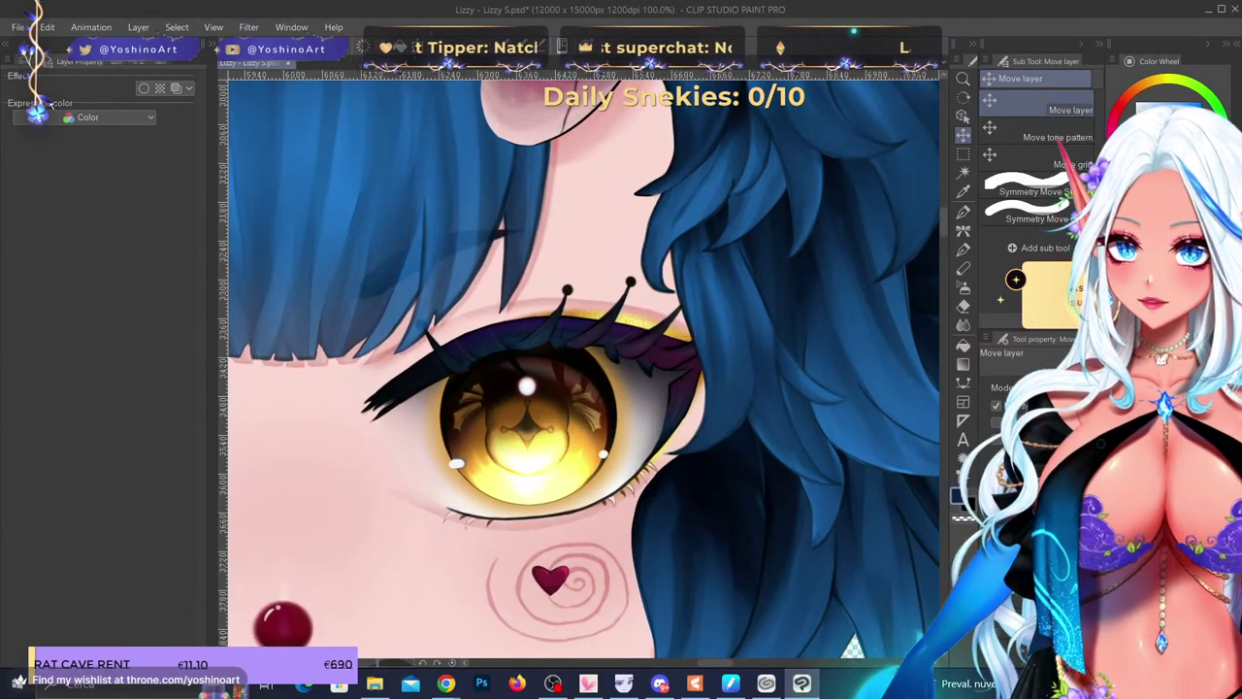
{"action": "left_click", "coordinate": [144, 90]}
{"action": "scroll", "coordinate": [590, 382], "scroll_direction": "up", "scroll_amount": 3}
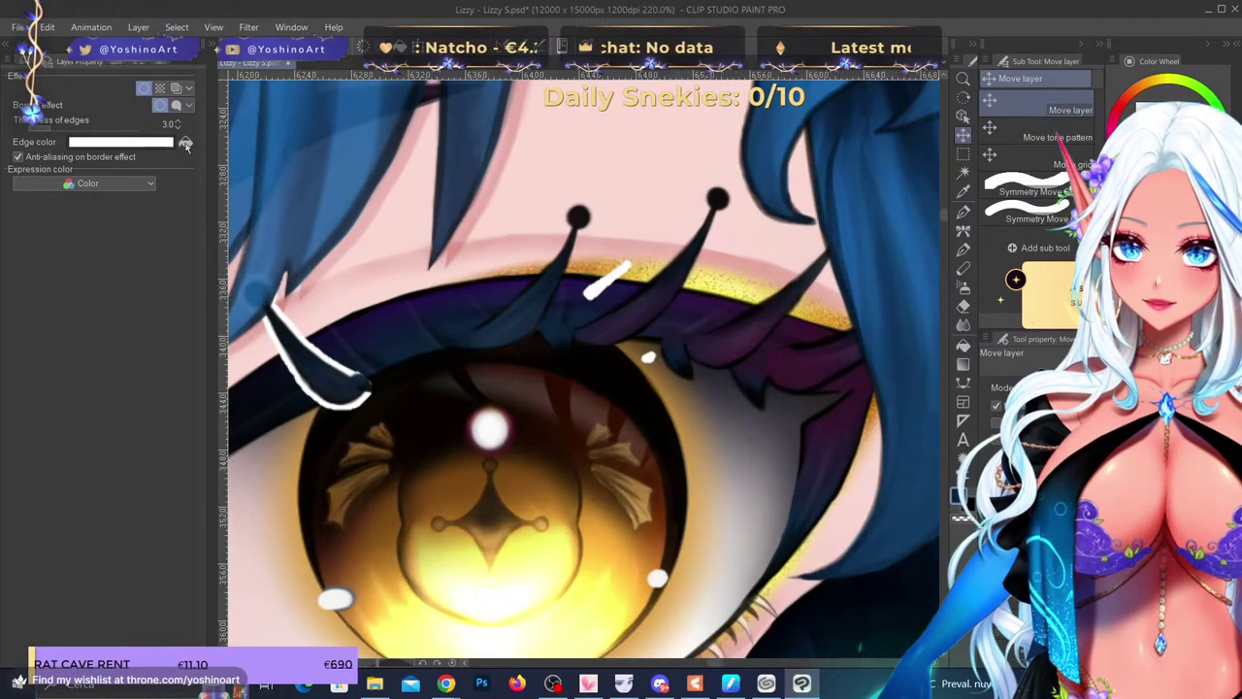
{"action": "left_click", "coordinate": [153, 145]}
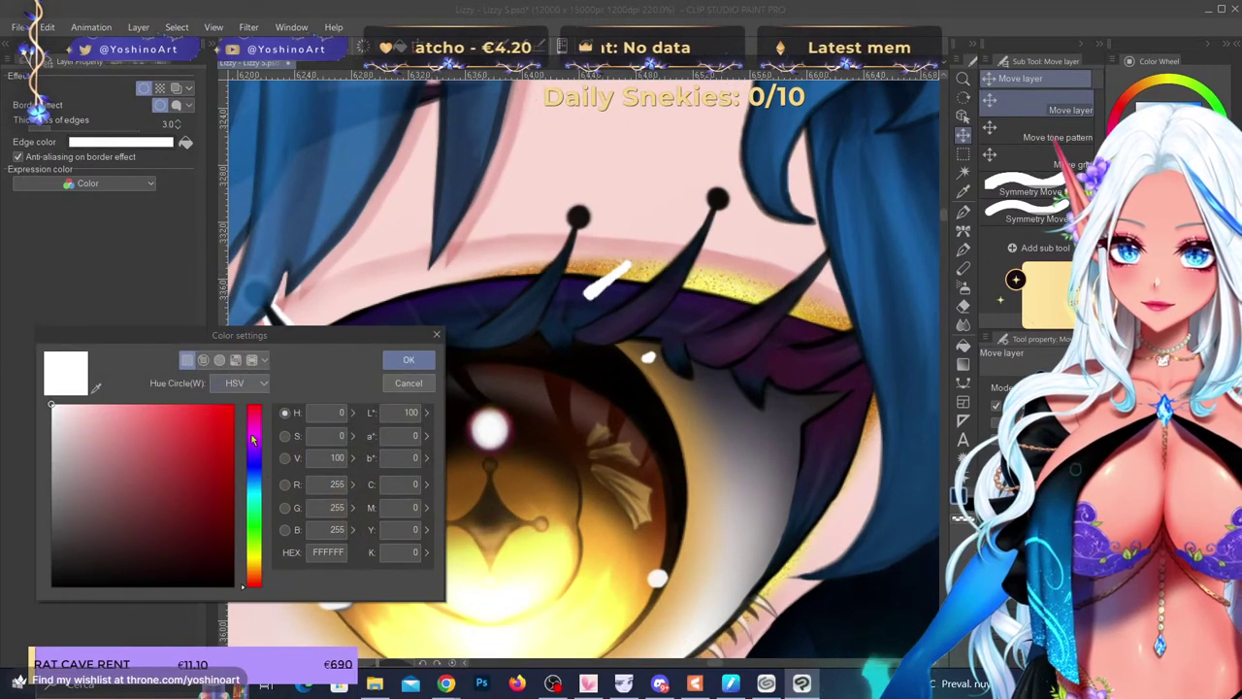
{"action": "left_click", "coordinate": [253, 526]}
{"action": "left_click", "coordinate": [185, 405]}
{"action": "left_click", "coordinate": [389, 365]}
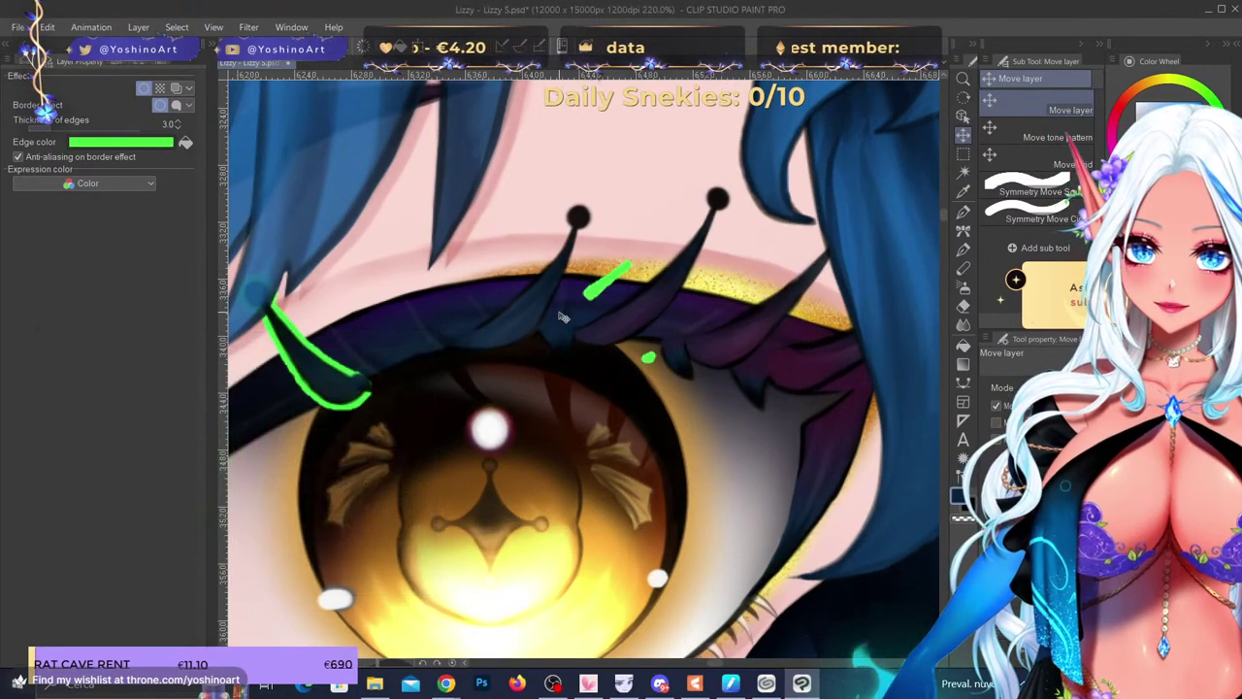
- Erase the two stray marks outside the inner lash on lash9 and turn off its border effect
{"action": "scroll", "coordinate": [641, 326], "scroll_direction": "down", "scroll_amount": 3}
{"action": "key", "text": "e"}
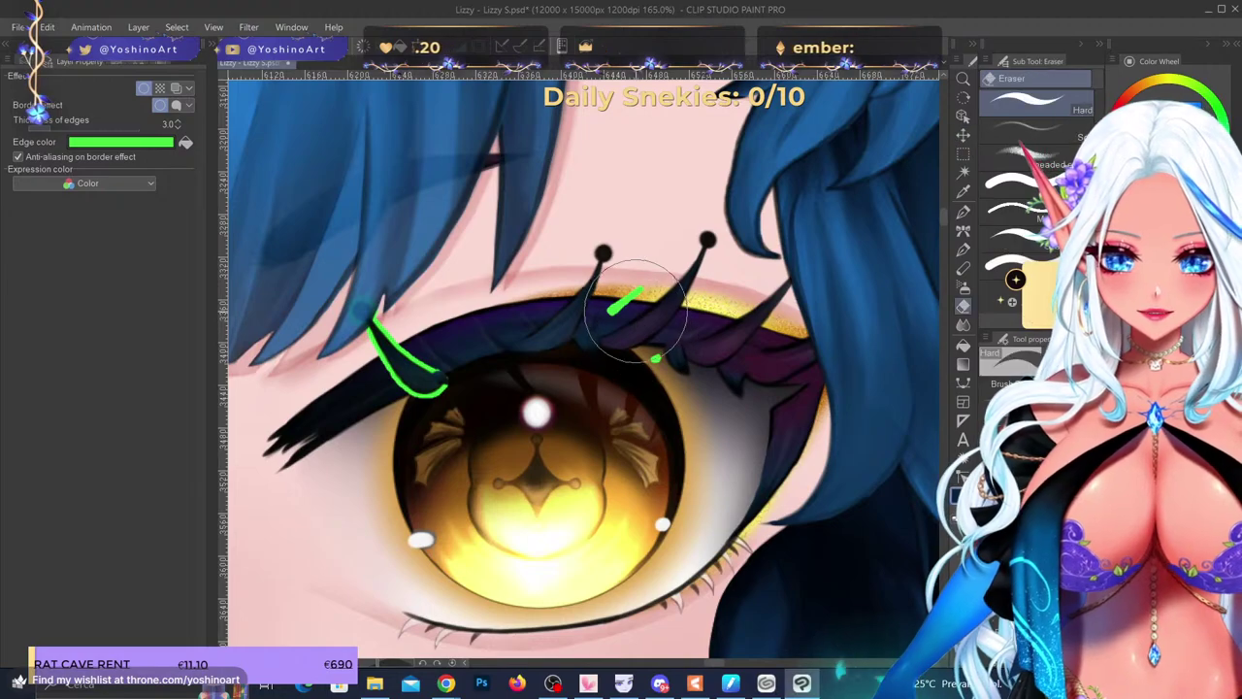
{"action": "left_click_drag", "start_coordinate": [611, 305], "coordinate": [658, 359]}
{"action": "left_click", "coordinate": [143, 88]}
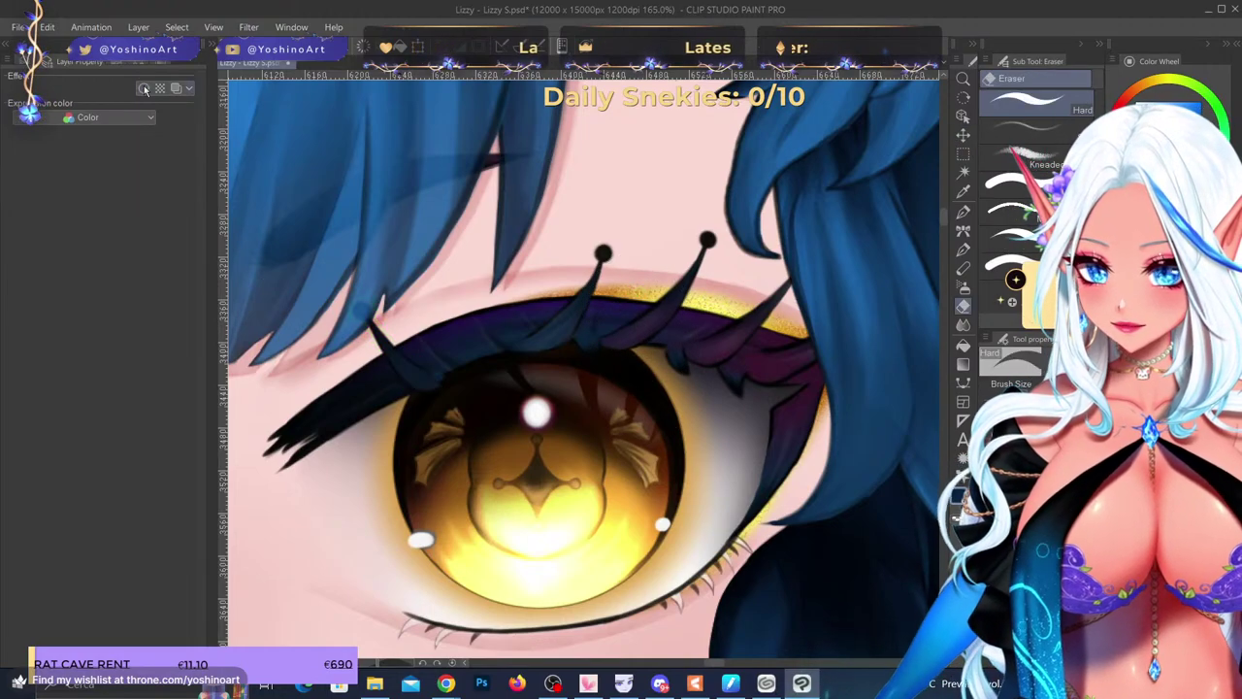
{"action": "left_click", "coordinate": [39, 71]}
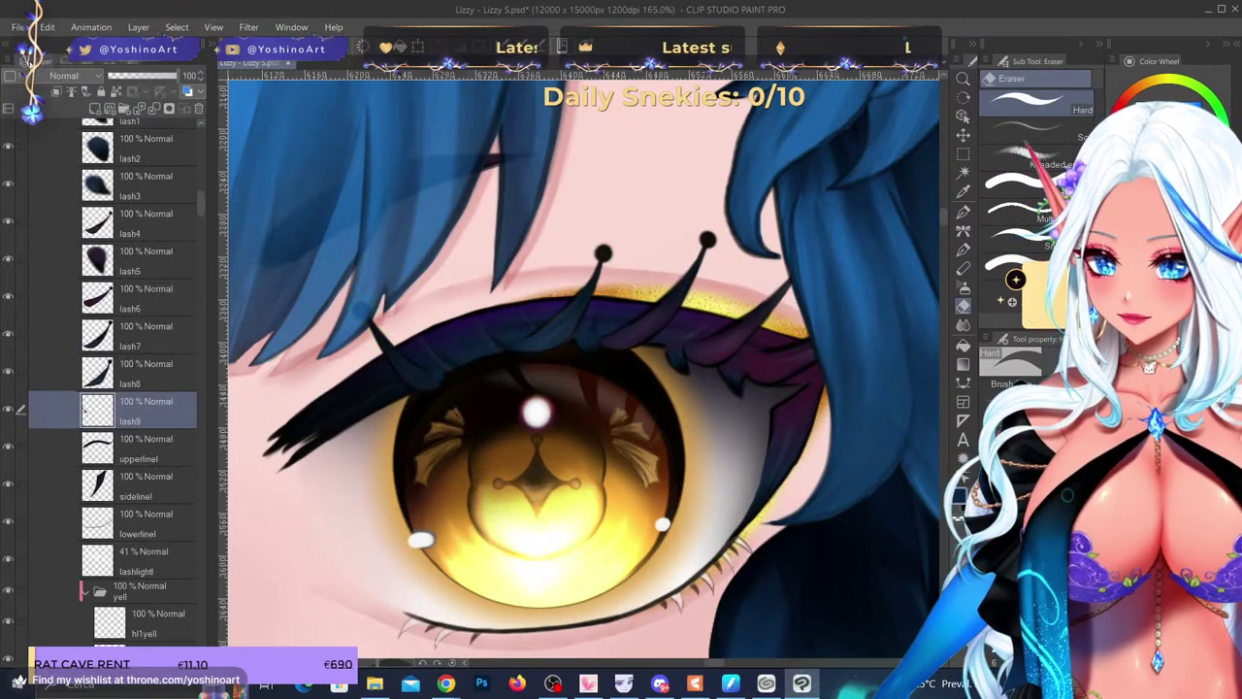
- Recheck lash9 for remaining stray pixels with the green border effect, and switch the effect off again
{"action": "left_click", "coordinate": [68, 64]}
{"action": "left_click", "coordinate": [143, 88]}
{"action": "scroll", "coordinate": [481, 334], "scroll_direction": "down", "scroll_amount": 6}
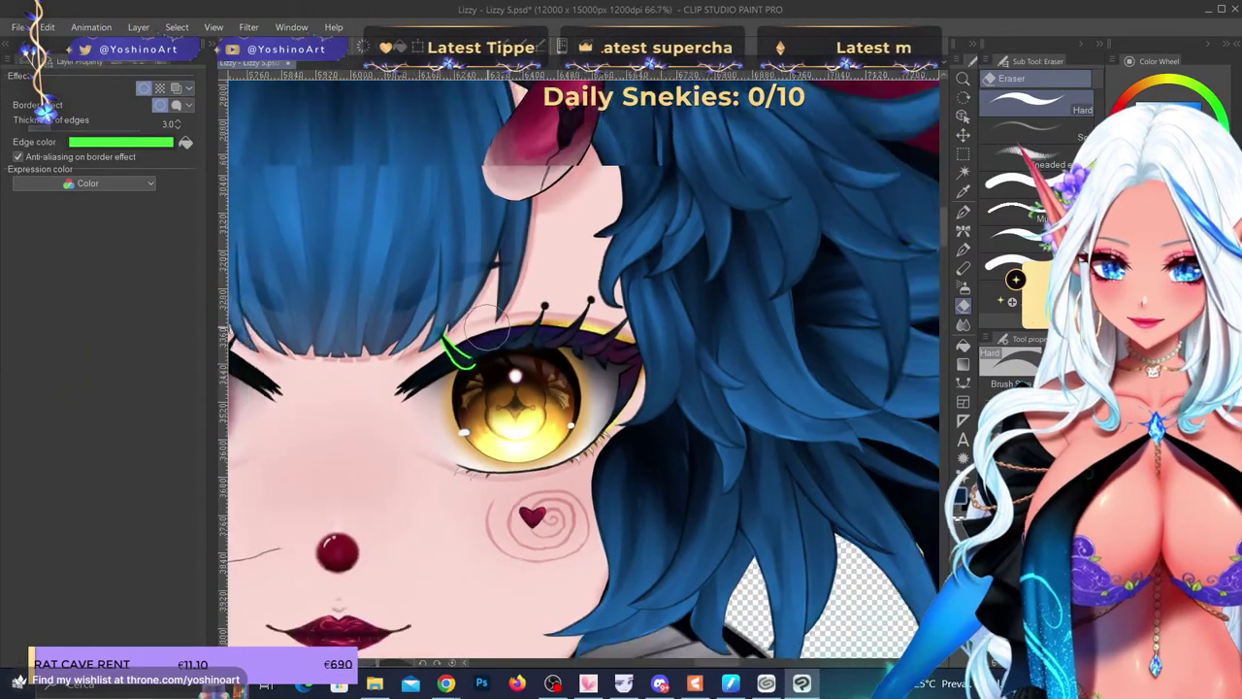
{"action": "scroll", "coordinate": [571, 336], "scroll_direction": "up", "scroll_amount": 1}
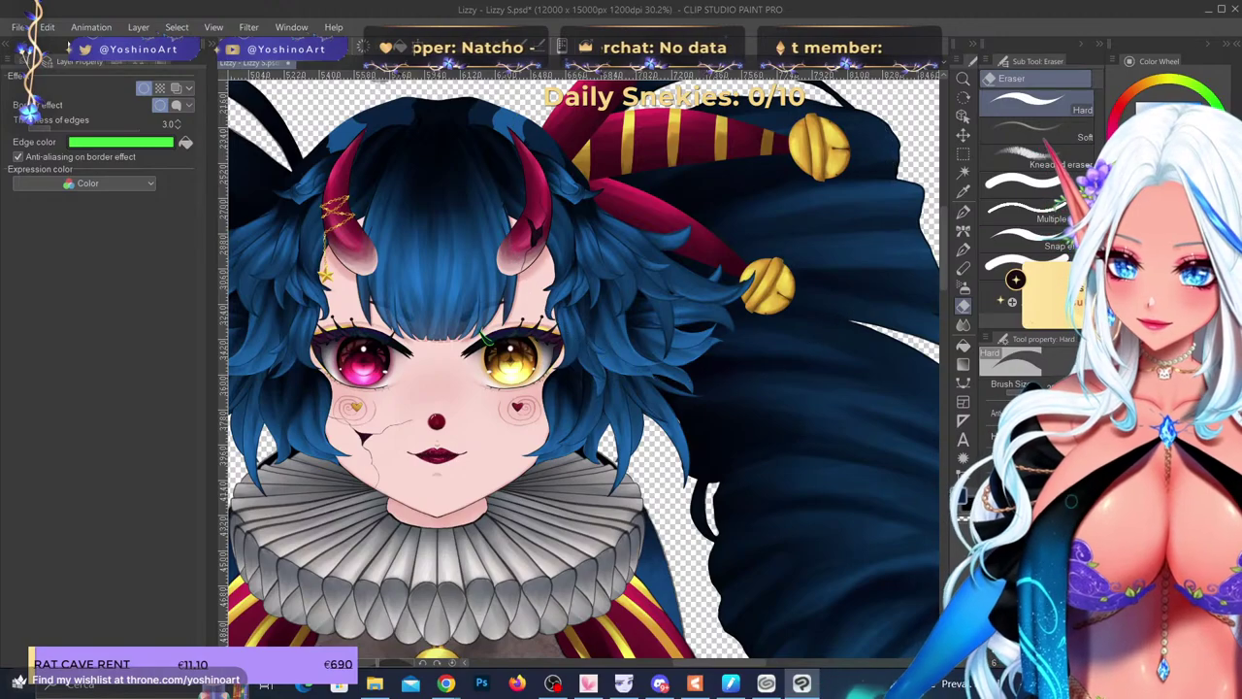
{"action": "left_click", "coordinate": [28, 63]}
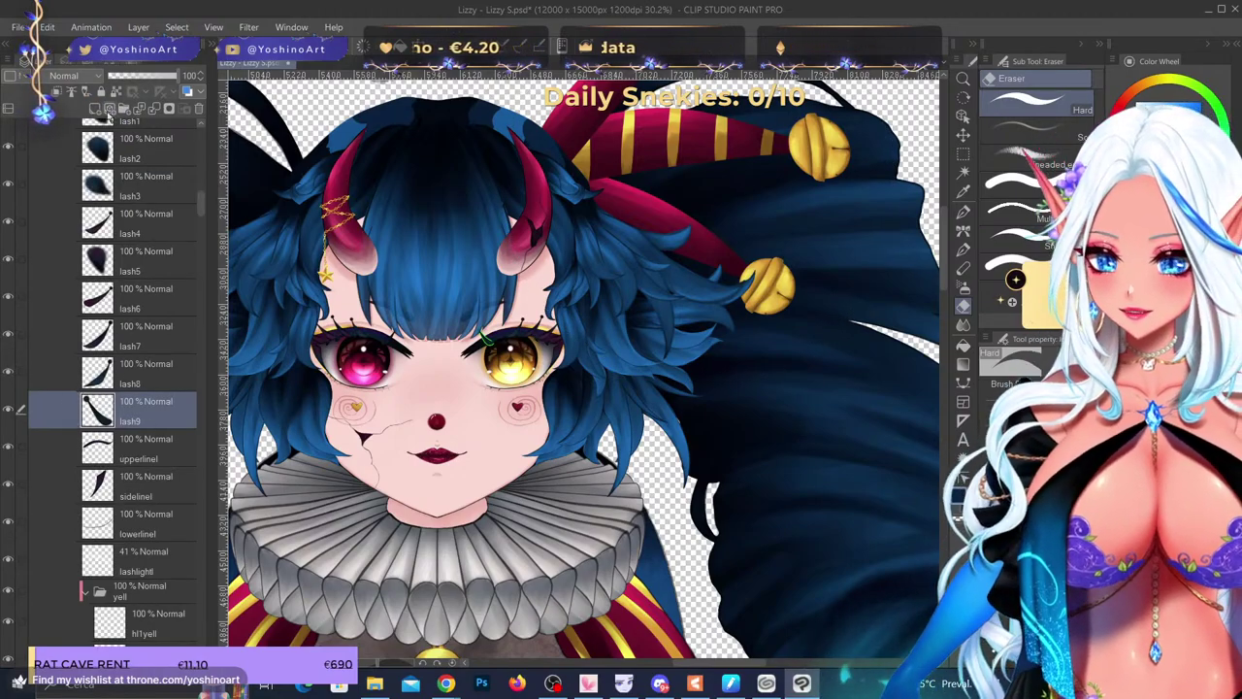
{"action": "left_click", "coordinate": [68, 63]}
{"action": "left_click", "coordinate": [37, 62]}
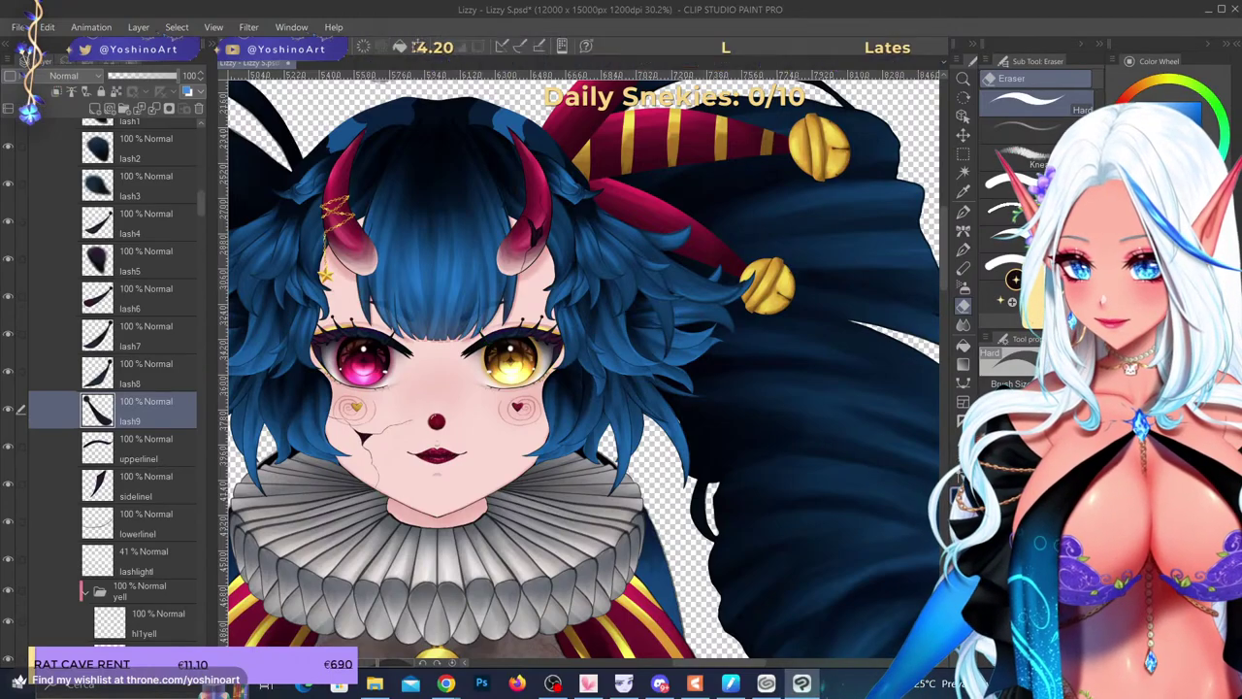
- Examine the lashlight and sclerayell layers against the face, collapsing the yell eye folder
{"action": "left_click", "coordinate": [153, 475]}
{"action": "scroll", "coordinate": [776, 344], "scroll_direction": "down", "scroll_amount": 3}
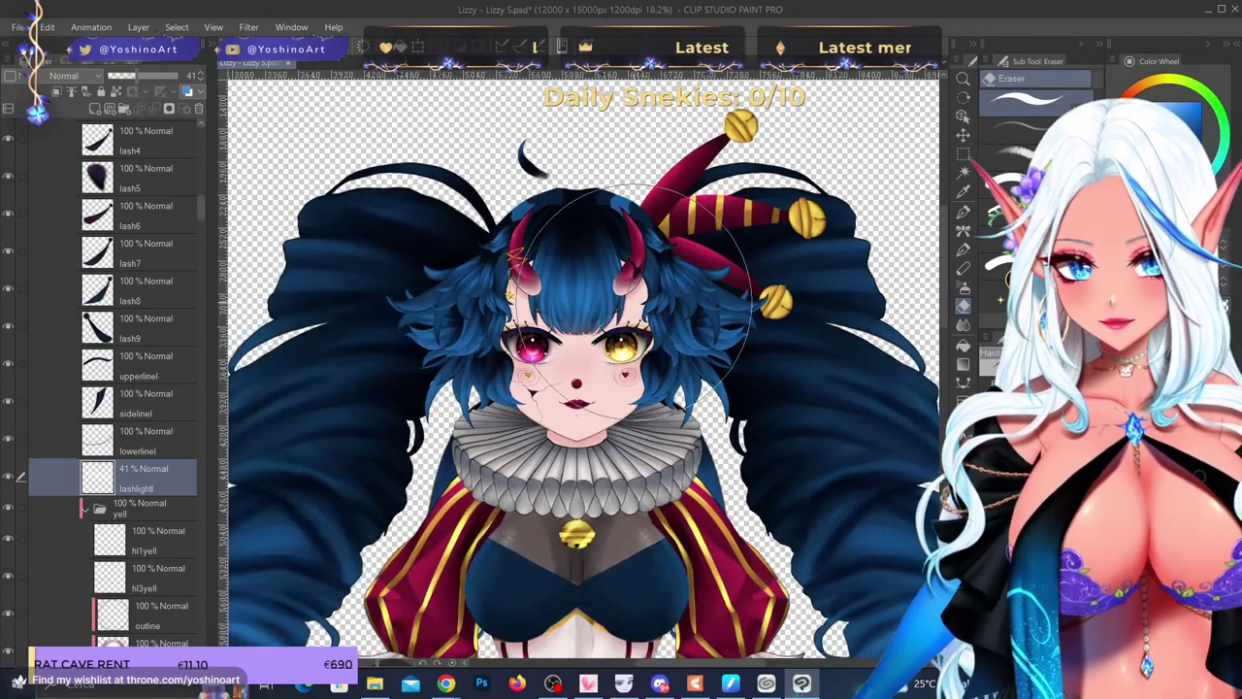
{"action": "scroll", "coordinate": [611, 350], "scroll_direction": "up", "scroll_amount": 3}
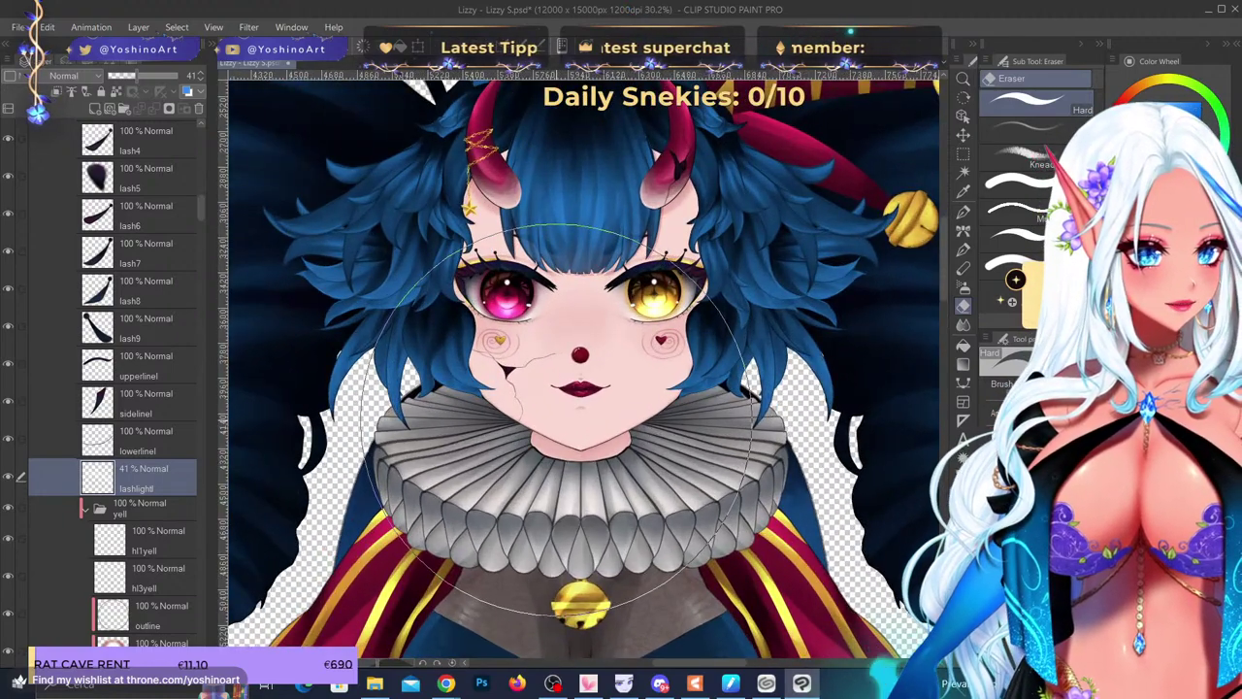
{"action": "scroll", "coordinate": [558, 417], "scroll_direction": "up", "scroll_amount": 1}
{"action": "scroll", "coordinate": [107, 495], "scroll_direction": "down", "scroll_amount": 3}
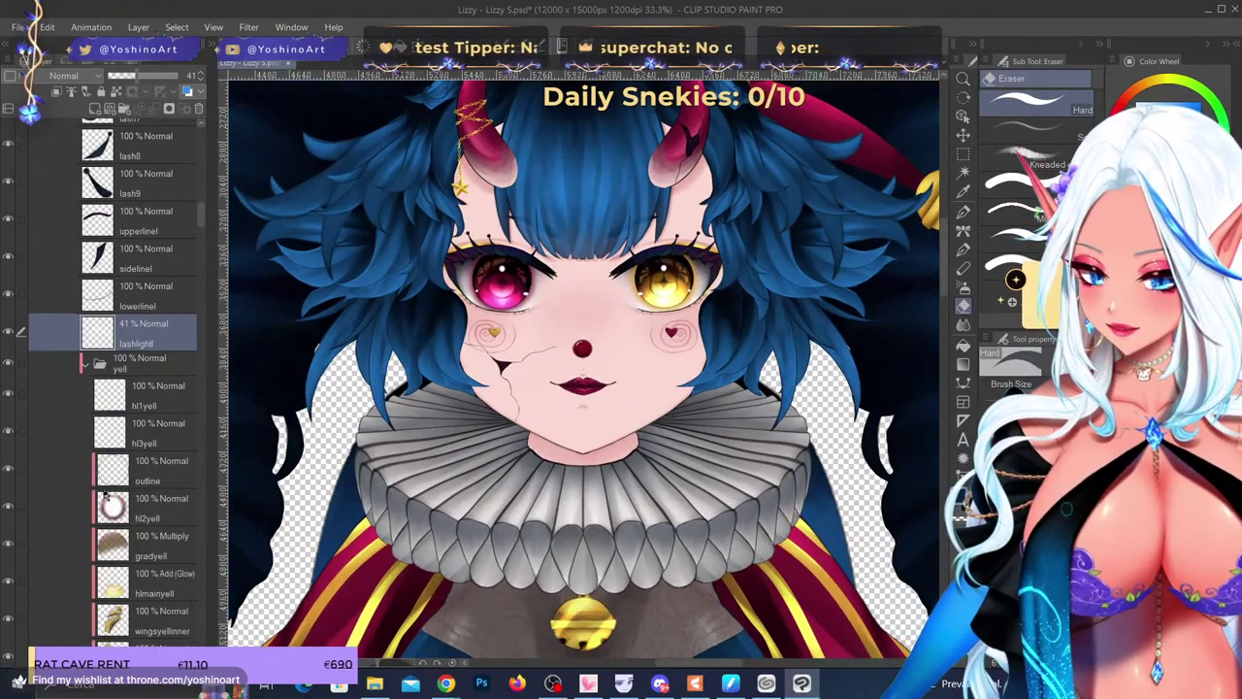
{"action": "scroll", "coordinate": [106, 495], "scroll_direction": "down", "scroll_amount": 1}
{"action": "left_click", "coordinate": [85, 344]}
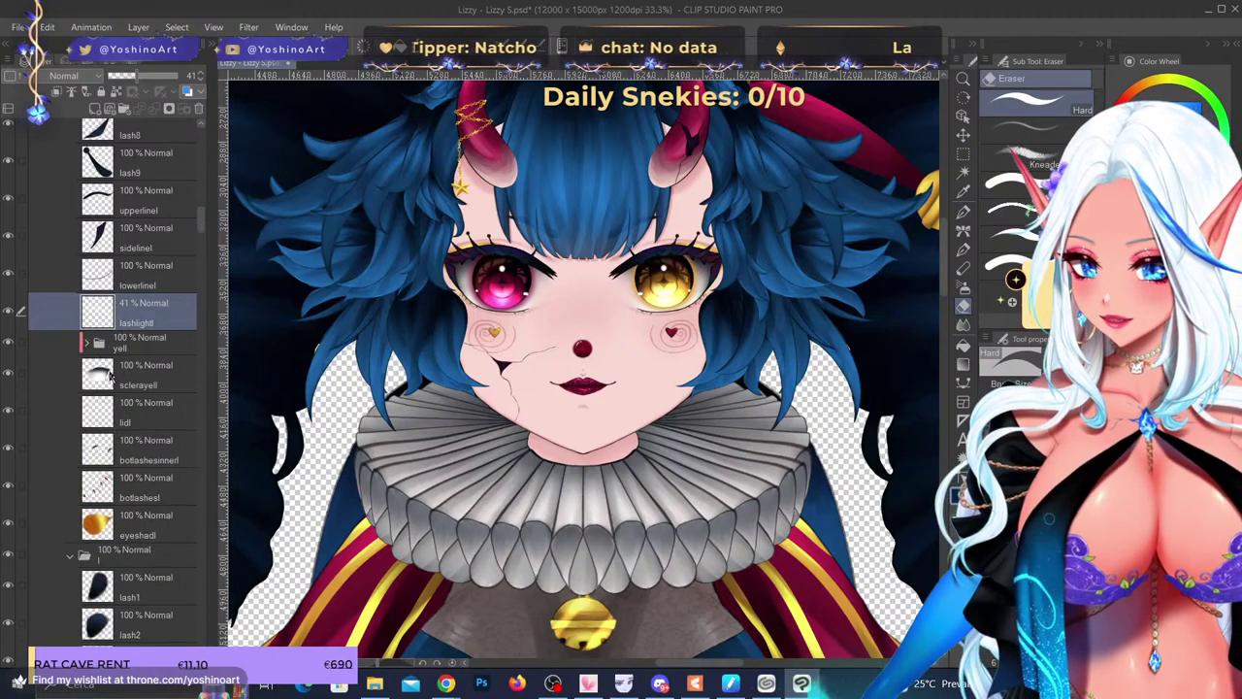
{"action": "left_click", "coordinate": [110, 375]}
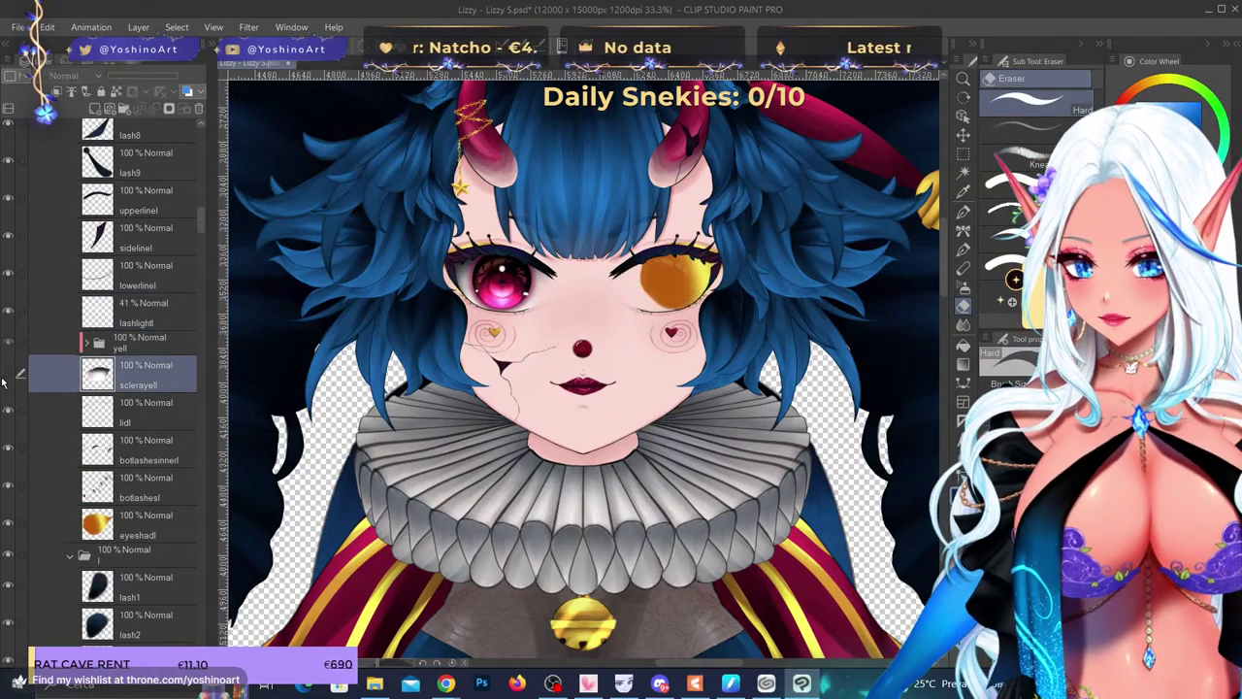
{"action": "scroll", "coordinate": [647, 43], "scroll_direction": "up", "scroll_amount": 2}
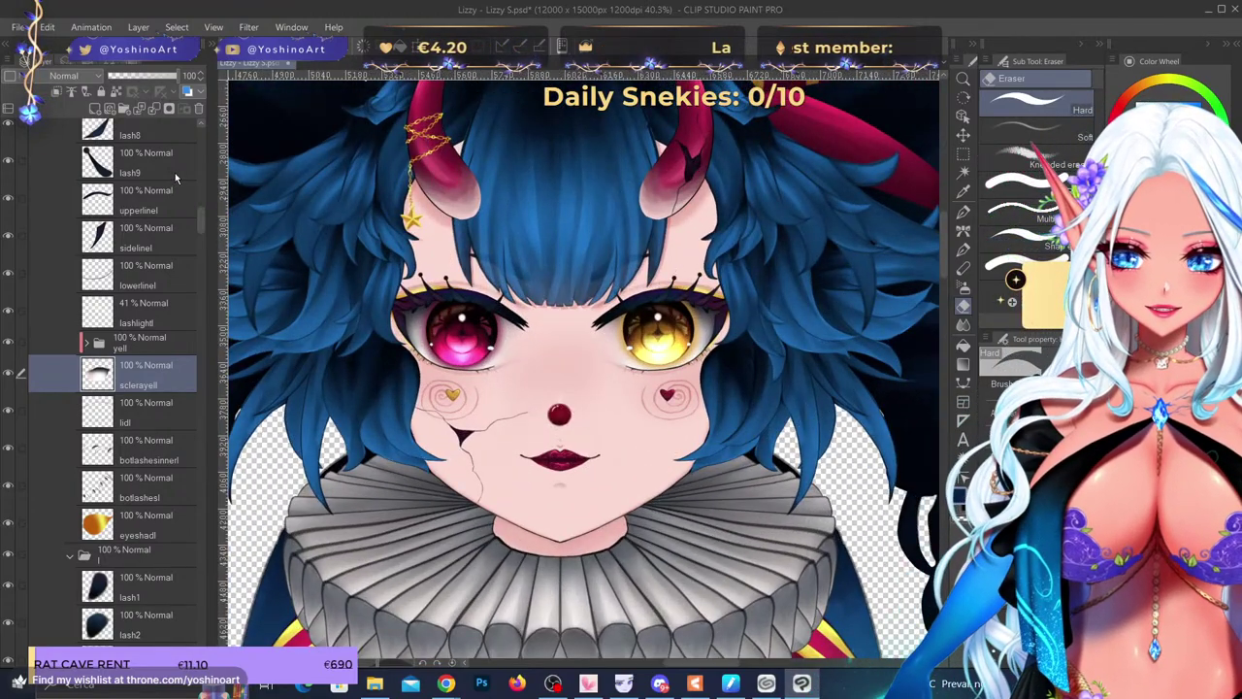
{"action": "left_click", "coordinate": [965, 138]}
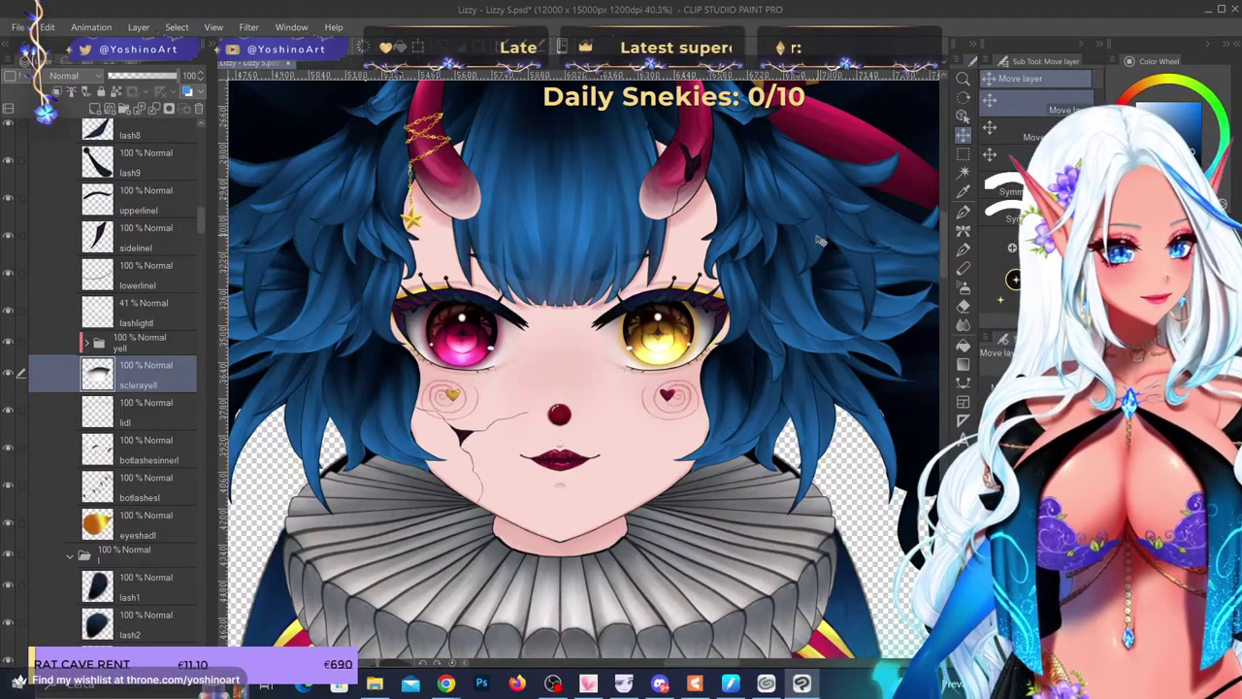
- Inspect the wingsinner layer in the red eye folder, outlining its contents as a temporary selection and comparing it with the yellow eye
{"action": "scroll", "coordinate": [822, 242], "scroll_direction": "up", "scroll_amount": 1}
{"action": "scroll", "coordinate": [119, 391], "scroll_direction": "down", "scroll_amount": 10}
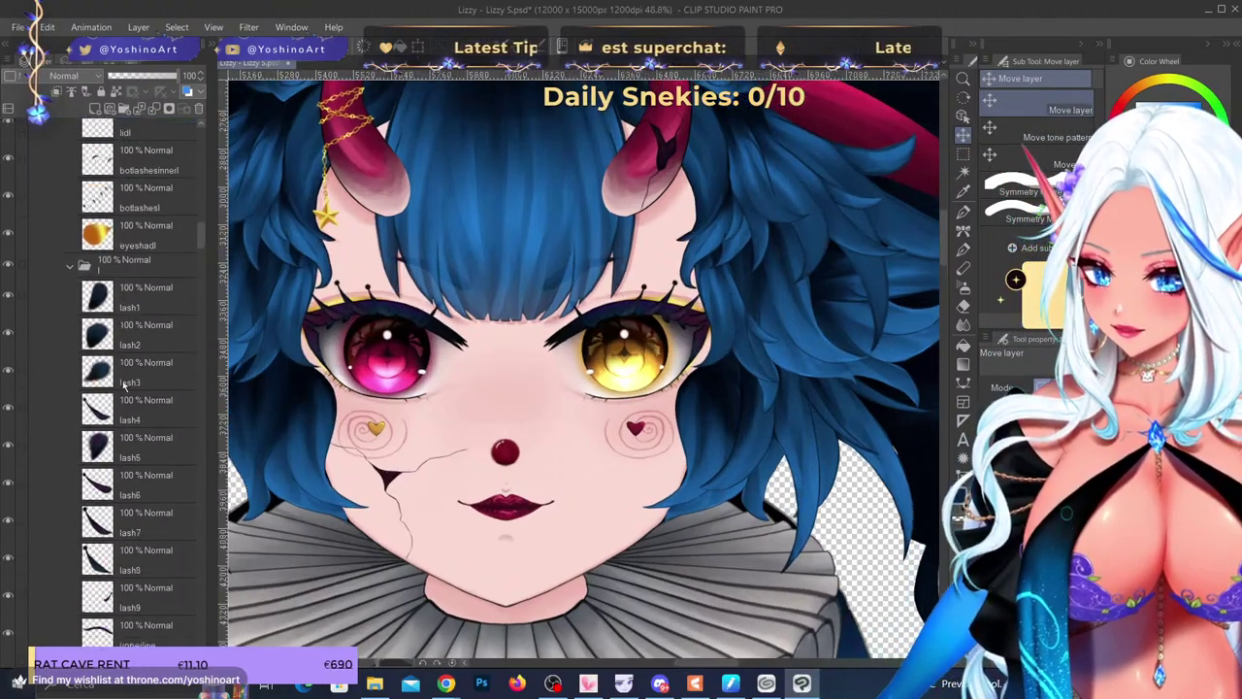
{"action": "scroll", "coordinate": [118, 391], "scroll_direction": "down", "scroll_amount": 8}
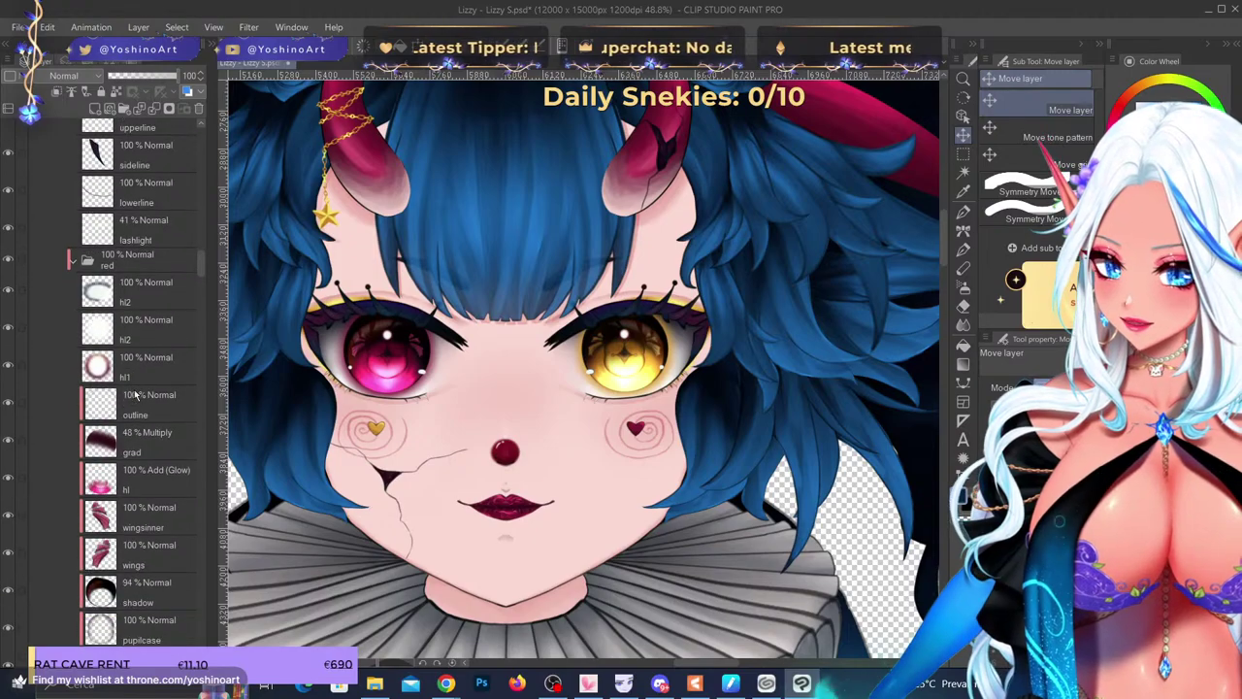
{"action": "scroll", "coordinate": [478, 419], "scroll_direction": "down", "scroll_amount": 6}
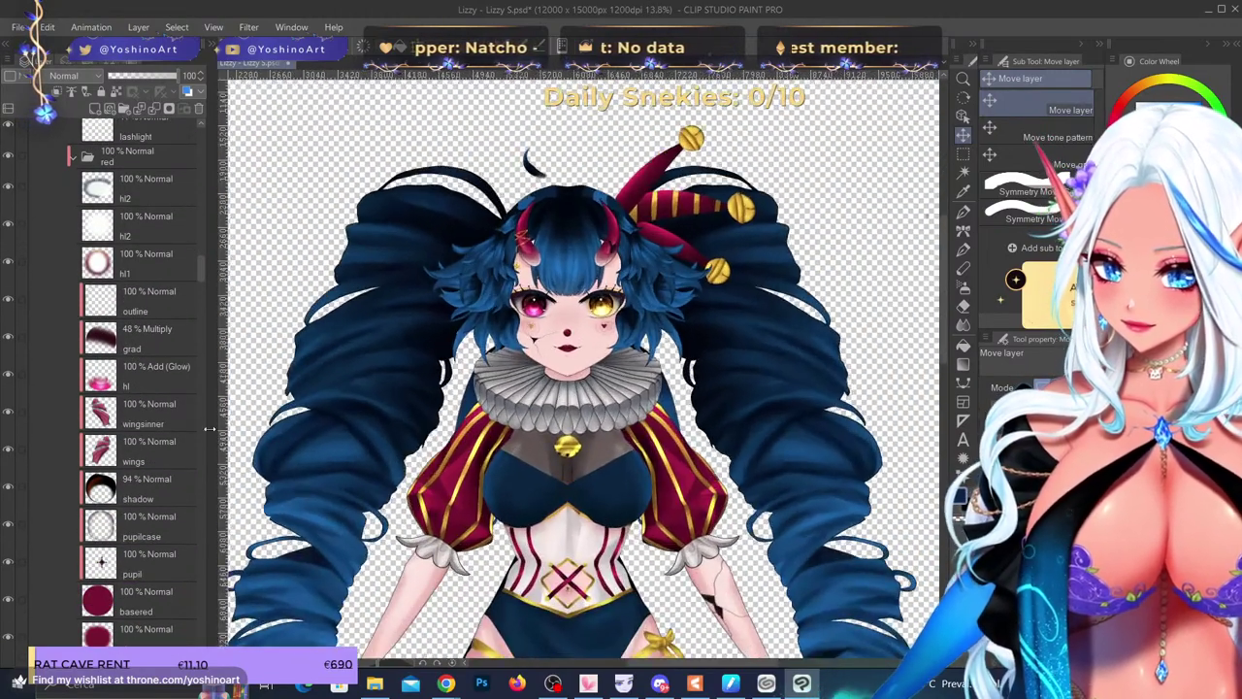
{"action": "left_click", "coordinate": [131, 411]}
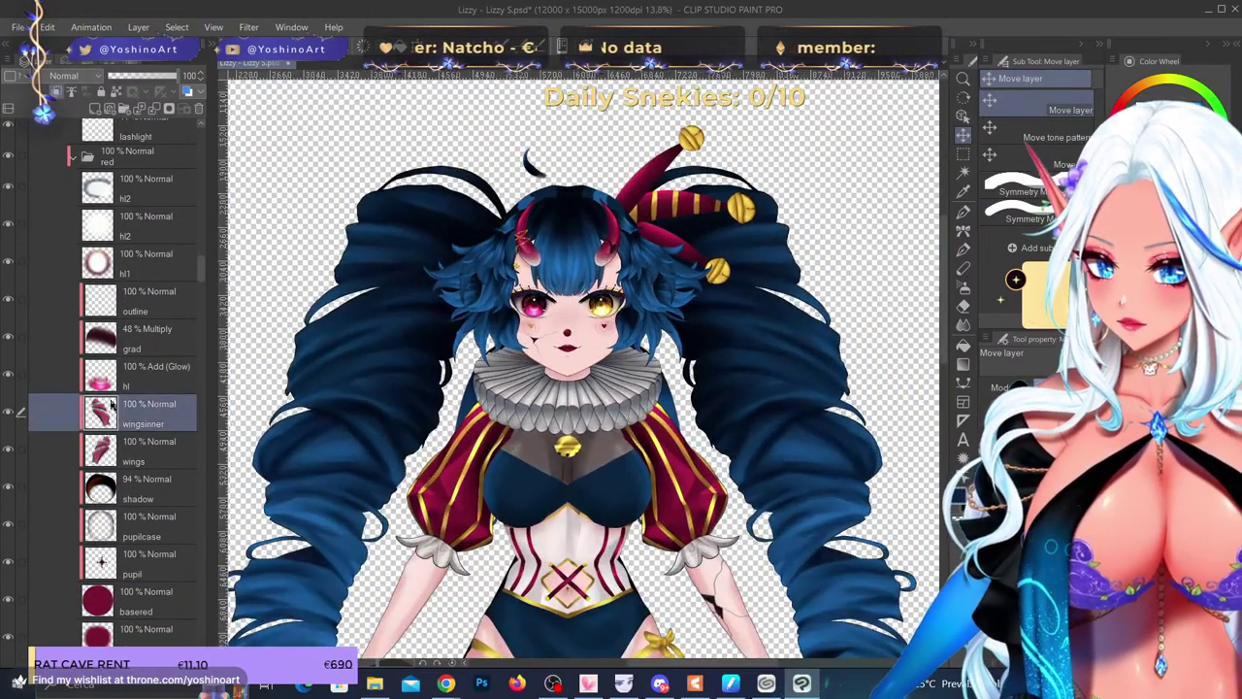
{"action": "left_click", "coordinate": [104, 411], "text": "ctrl"}
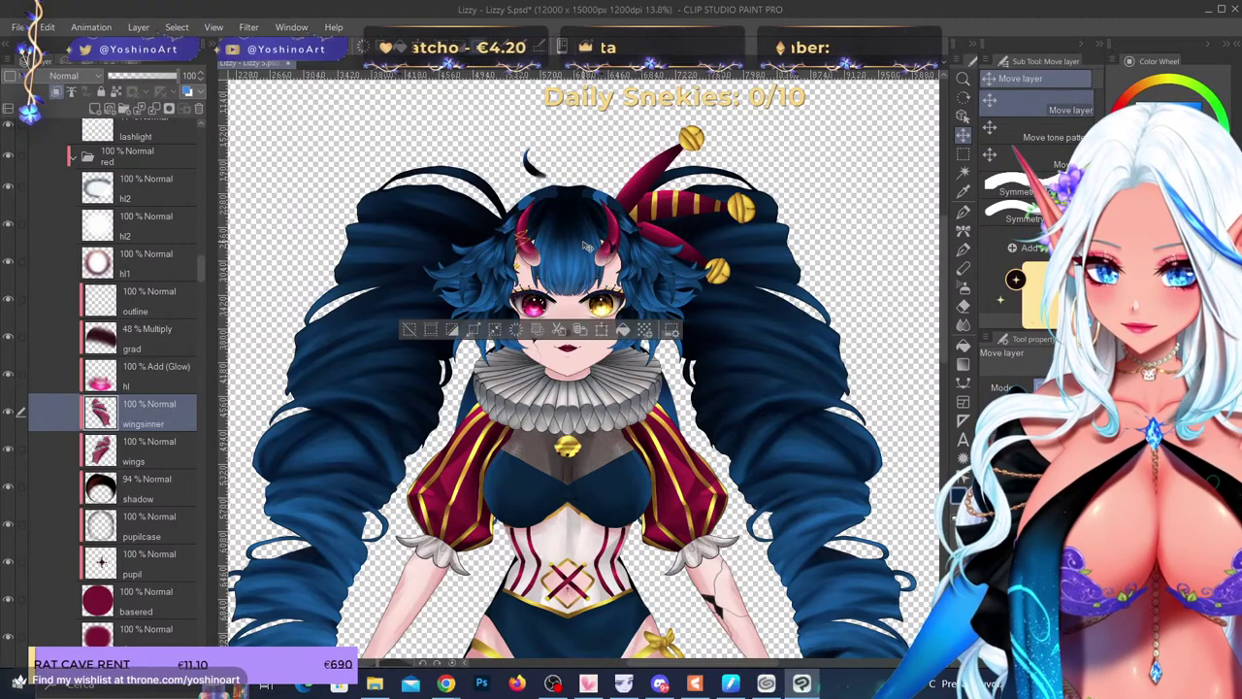
{"action": "scroll", "coordinate": [586, 248], "scroll_direction": "up", "scroll_amount": 6}
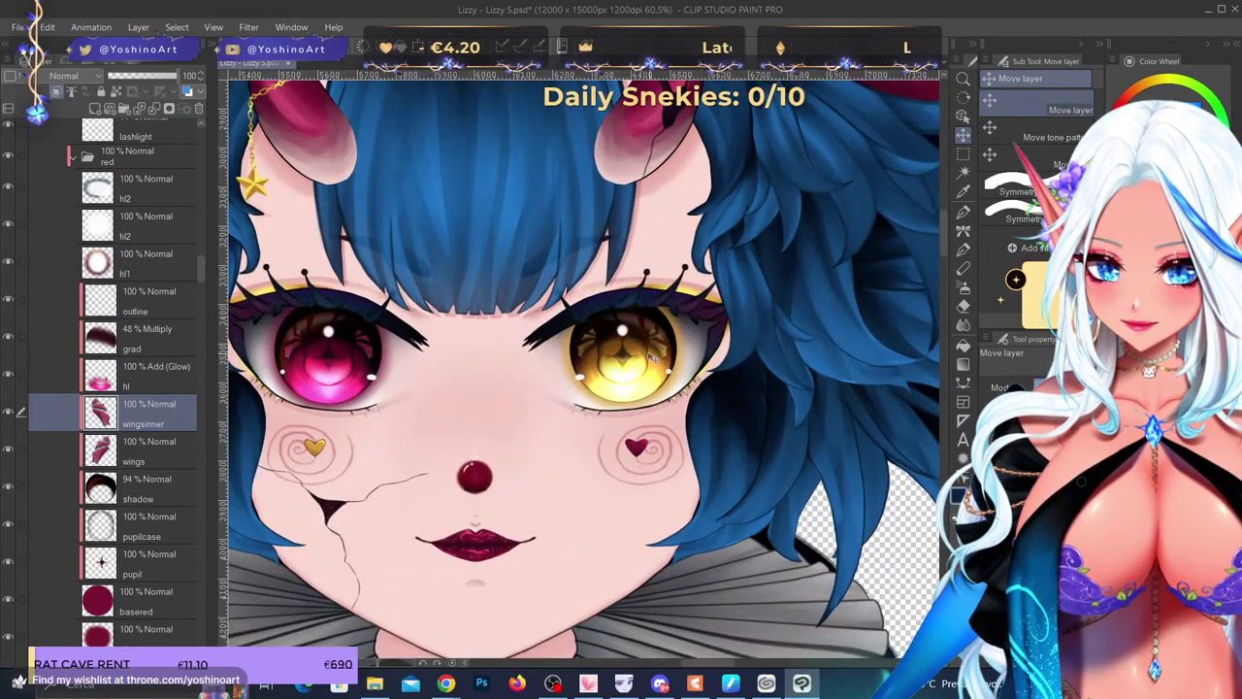
{"action": "scroll", "coordinate": [649, 346], "scroll_direction": "up", "scroll_amount": 3}
{"action": "scroll", "coordinate": [648, 346], "scroll_direction": "up", "scroll_amount": 2}
{"action": "scroll", "coordinate": [146, 466], "scroll_direction": "down", "scroll_amount": 2}
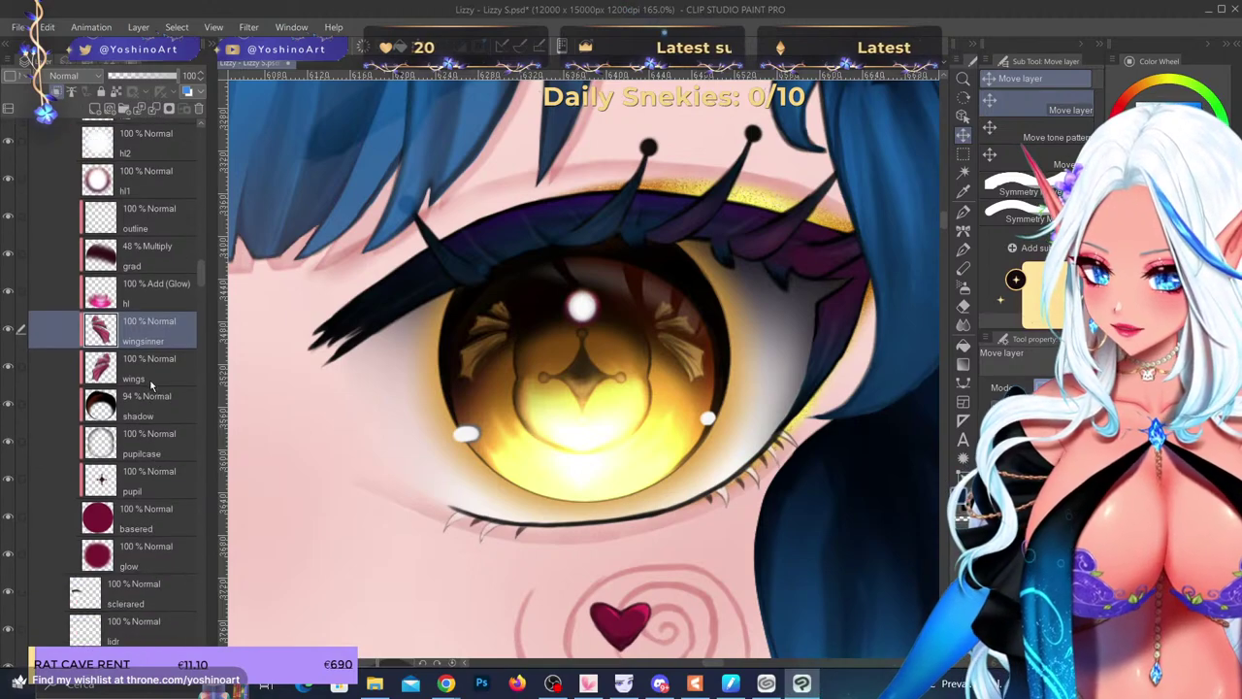
- Examine the wings, wingsinner and hl layers, toggling the hl glow's visibility to check its effect on the red eye
{"action": "left_click", "coordinate": [112, 373]}
{"action": "left_click", "coordinate": [153, 337]}
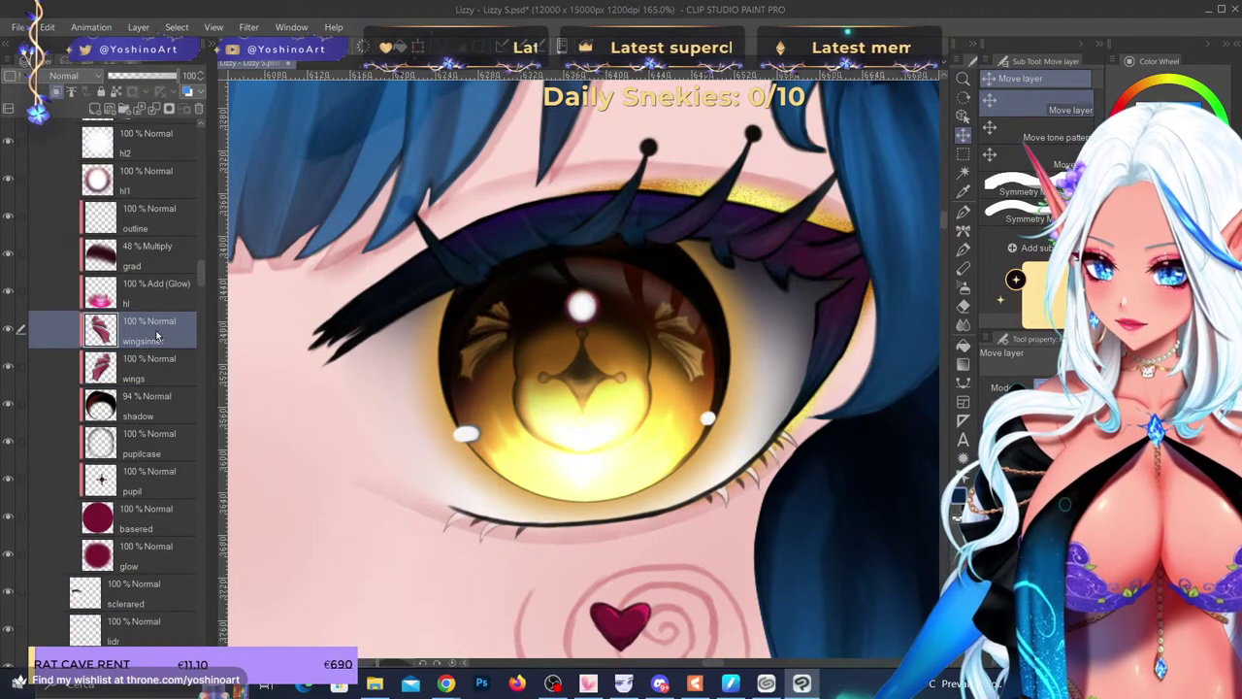
{"action": "left_click", "coordinate": [153, 295]}
{"action": "left_click", "coordinate": [9, 292]}
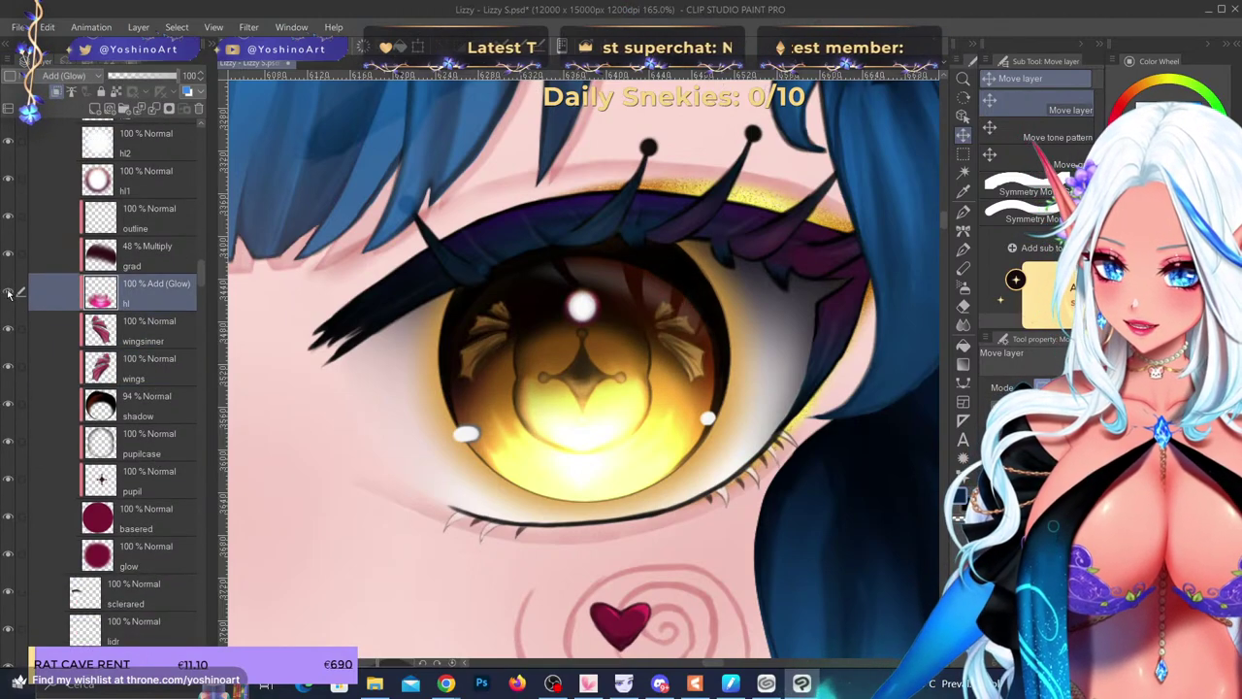
{"action": "scroll", "coordinate": [616, 455], "scroll_direction": "down", "scroll_amount": 3}
{"action": "scroll", "coordinate": [325, 465], "scroll_direction": "up", "scroll_amount": 2}
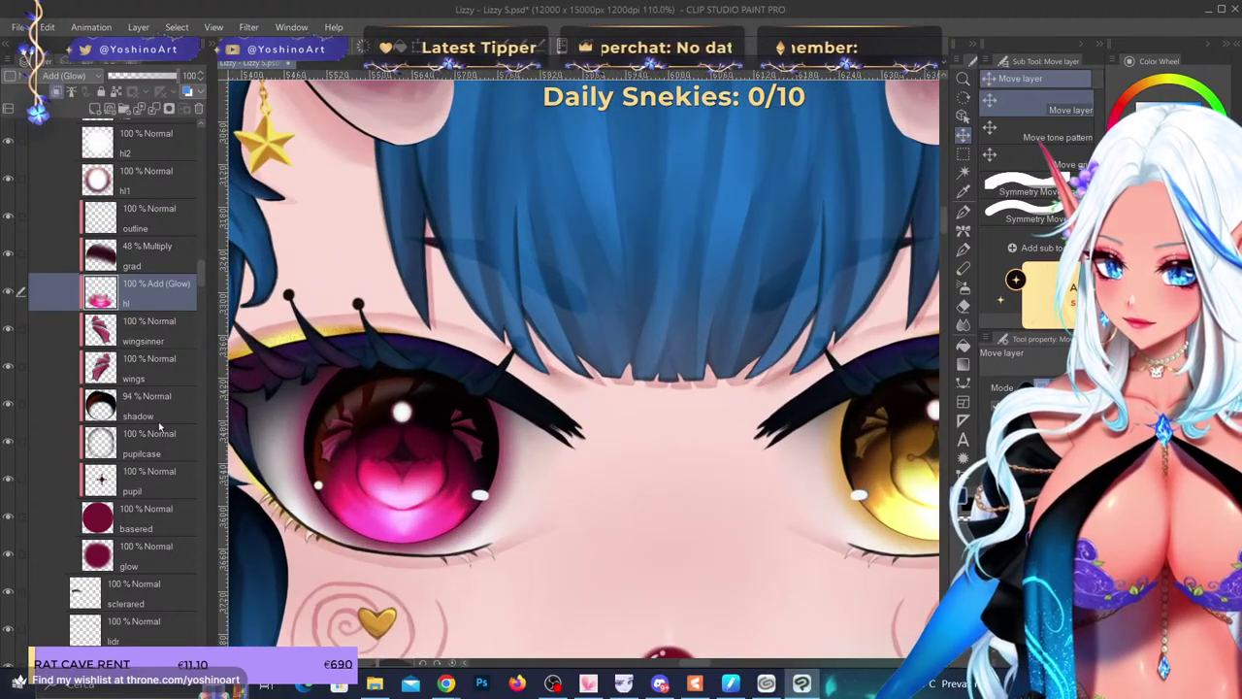
{"action": "left_click", "coordinate": [10, 294]}
{"action": "left_click", "coordinate": [10, 295]}
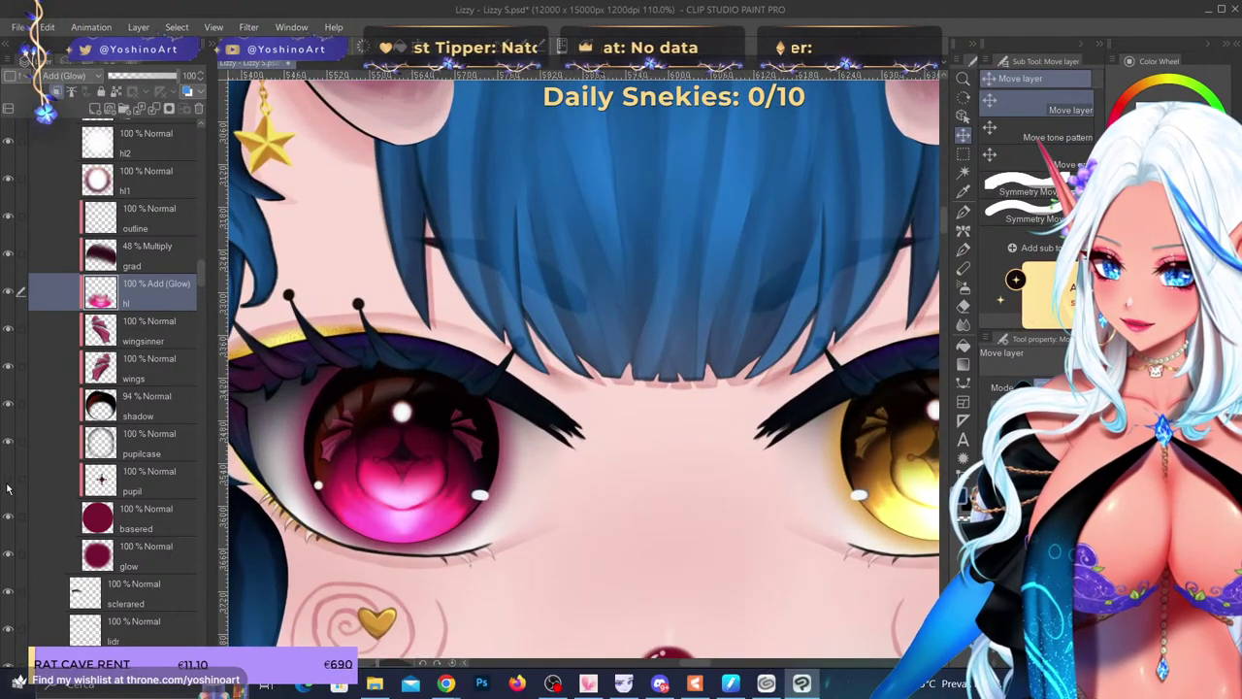
- Toggle the visibility of the red eye's pupilcase and shadow layers to check what each contributes
{"action": "left_click", "coordinate": [5, 446]}
{"action": "left_click", "coordinate": [5, 446]}
{"action": "left_click", "coordinate": [5, 447]}
{"action": "left_click", "coordinate": [5, 447]}
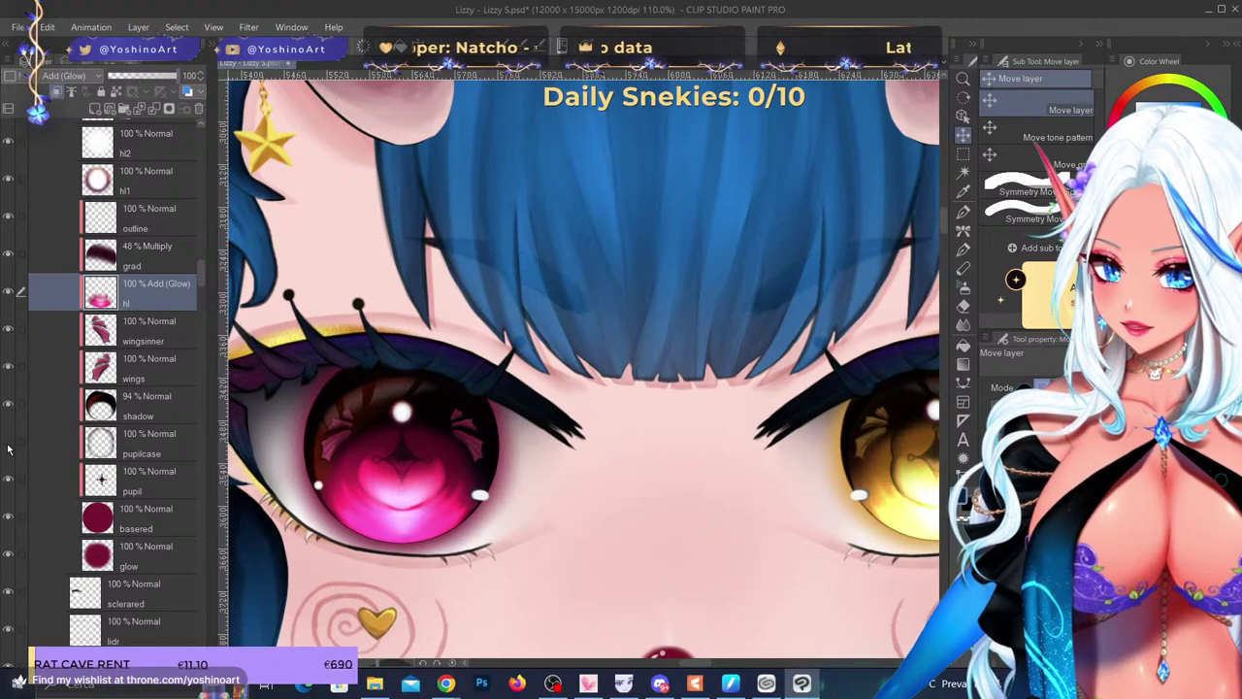
{"action": "left_click", "coordinate": [12, 407]}
{"action": "left_click", "coordinate": [10, 406]}
{"action": "left_click", "coordinate": [9, 406]}
{"action": "left_click", "coordinate": [9, 405]}
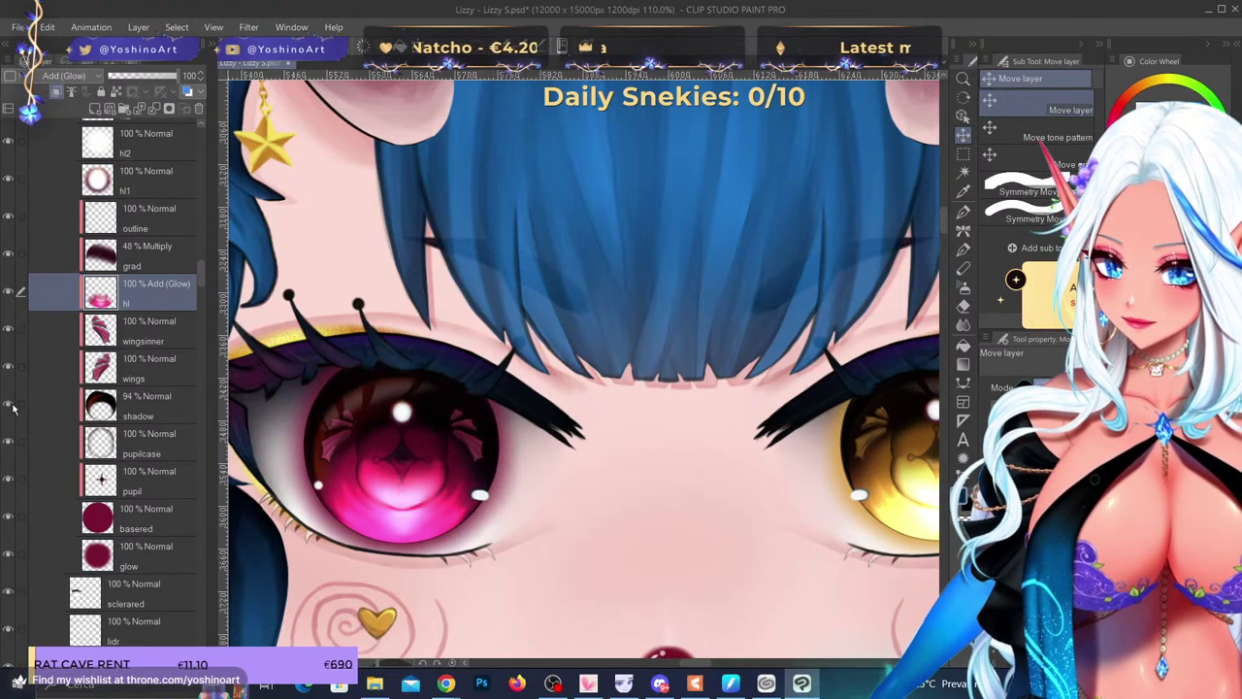
- Toggle the visibility of the red eye's grad and outline layers to check their separation
{"action": "scroll", "coordinate": [37, 408], "scroll_direction": "up", "scroll_amount": 1}
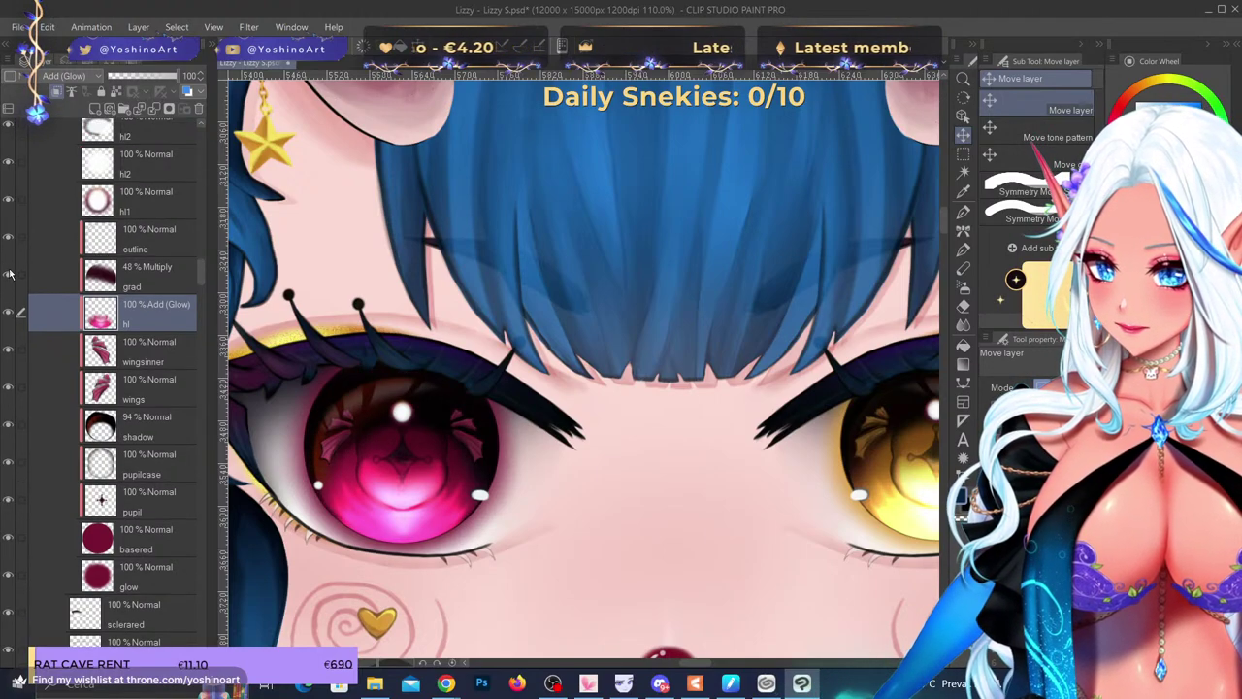
{"action": "left_click", "coordinate": [9, 275]}
{"action": "left_click", "coordinate": [8, 274]}
{"action": "left_click", "coordinate": [9, 237]}
{"action": "left_click", "coordinate": [9, 237]}
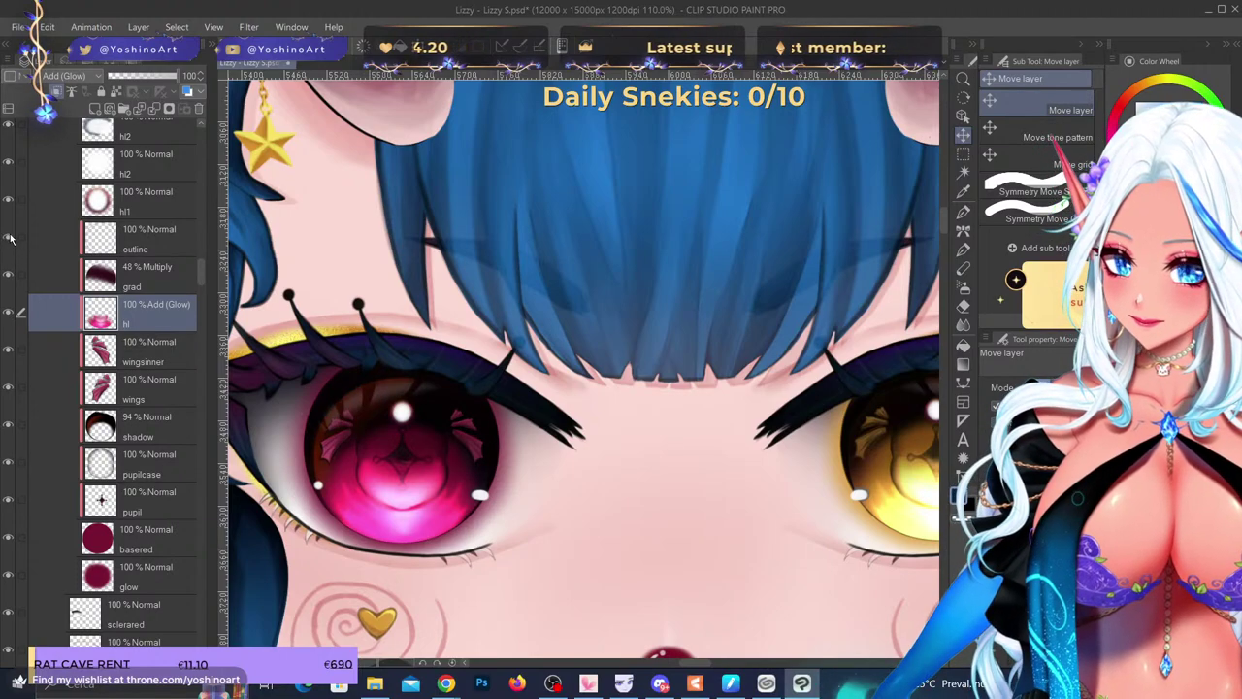
- Add a border effect with a white edge color to the sclerared layer to reveal stray pixels around the red eye
{"action": "scroll", "coordinate": [179, 427], "scroll_direction": "down", "scroll_amount": 5}
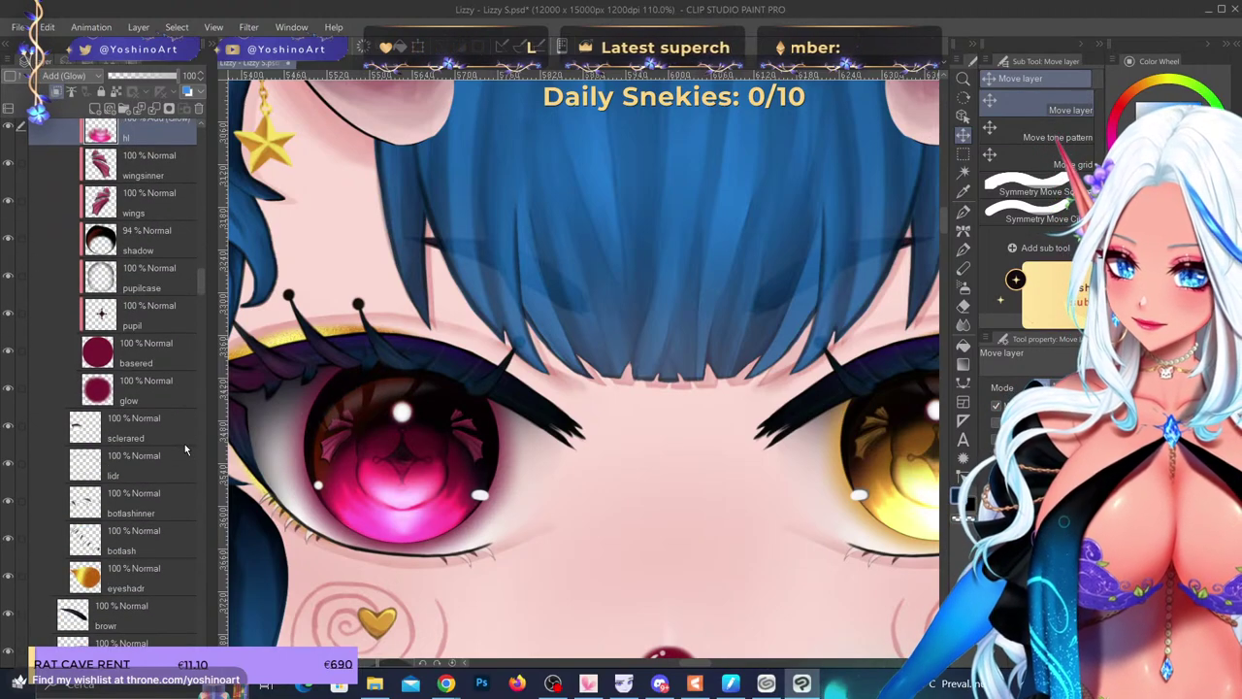
{"action": "scroll", "coordinate": [184, 444], "scroll_direction": "down", "scroll_amount": 3}
{"action": "left_click", "coordinate": [95, 333]}
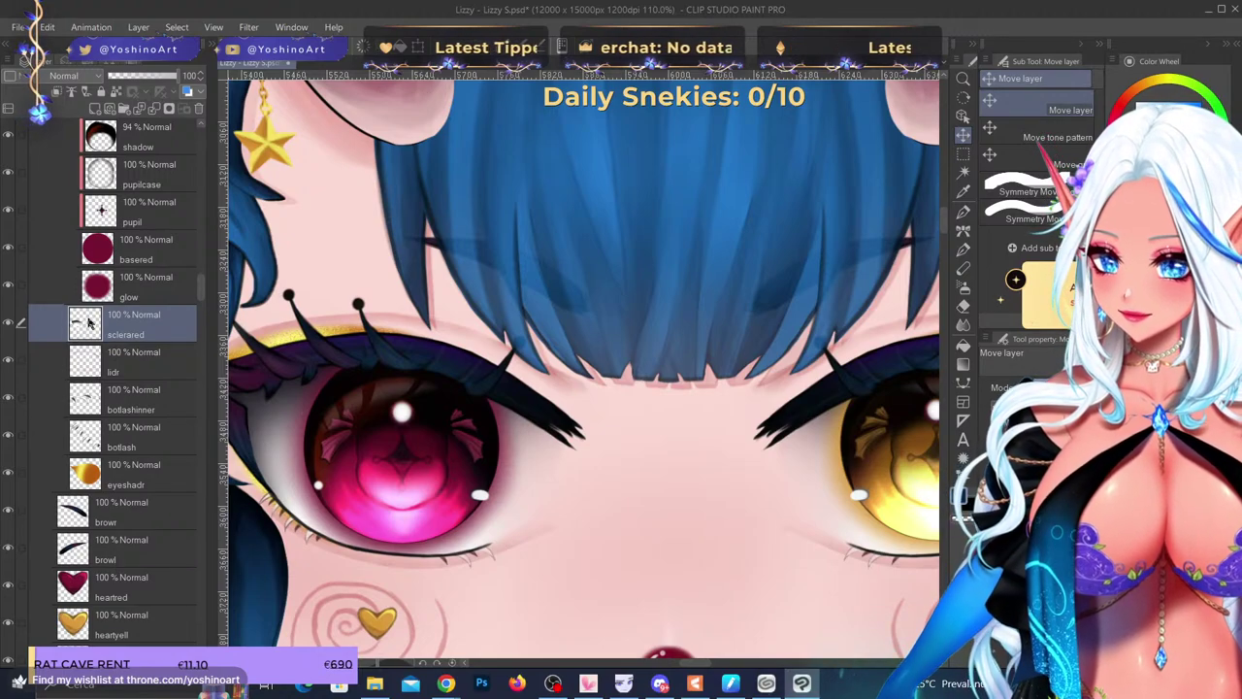
{"action": "left_click", "coordinate": [60, 63]}
{"action": "left_click", "coordinate": [144, 87]}
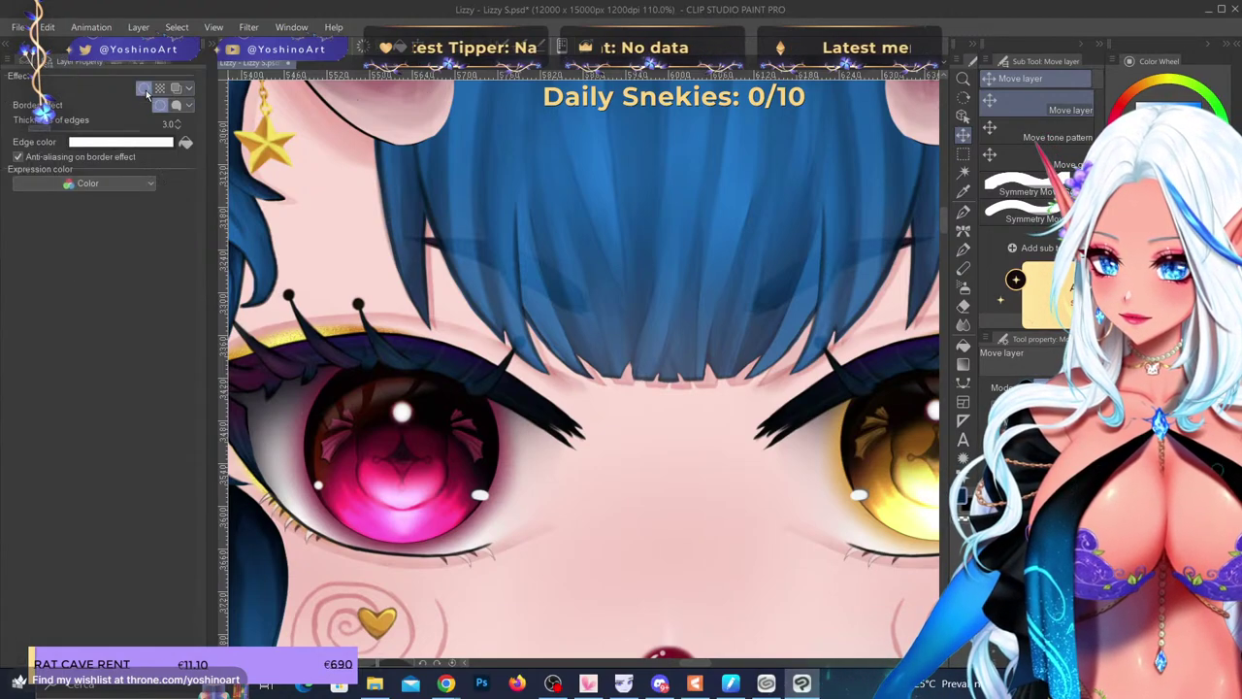
{"action": "scroll", "coordinate": [394, 370], "scroll_direction": "down", "scroll_amount": 5}
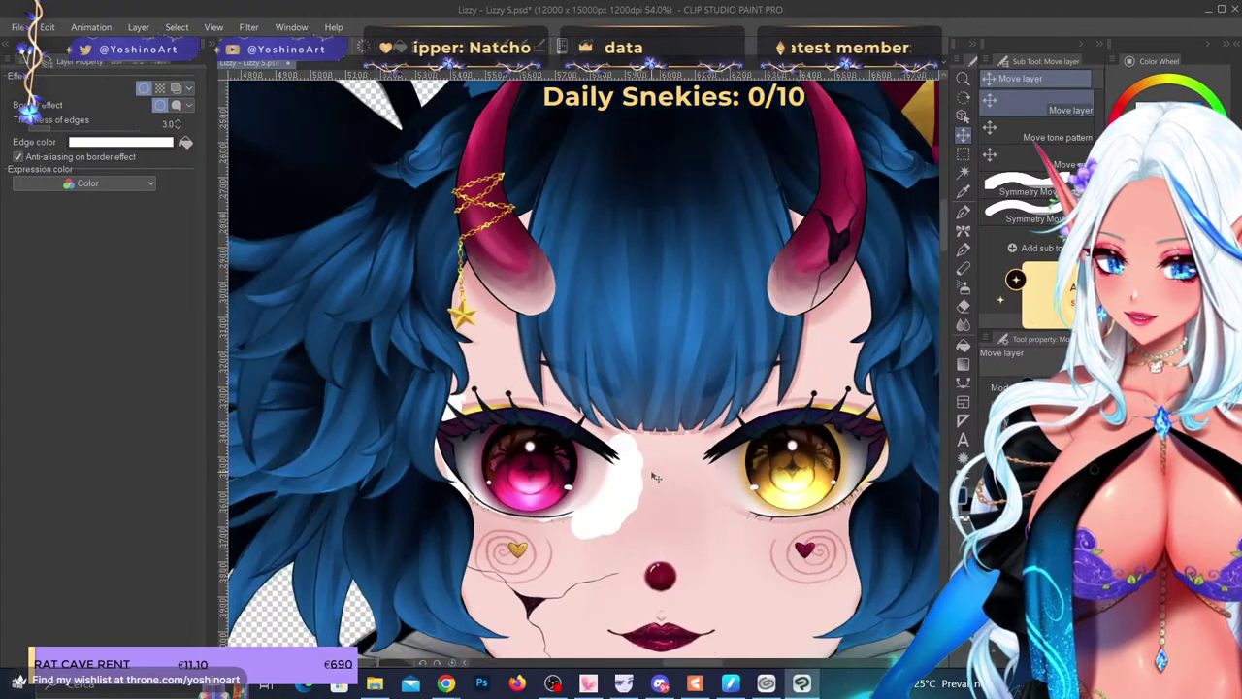
{"action": "scroll", "coordinate": [394, 370], "scroll_direction": "up", "scroll_amount": 3}
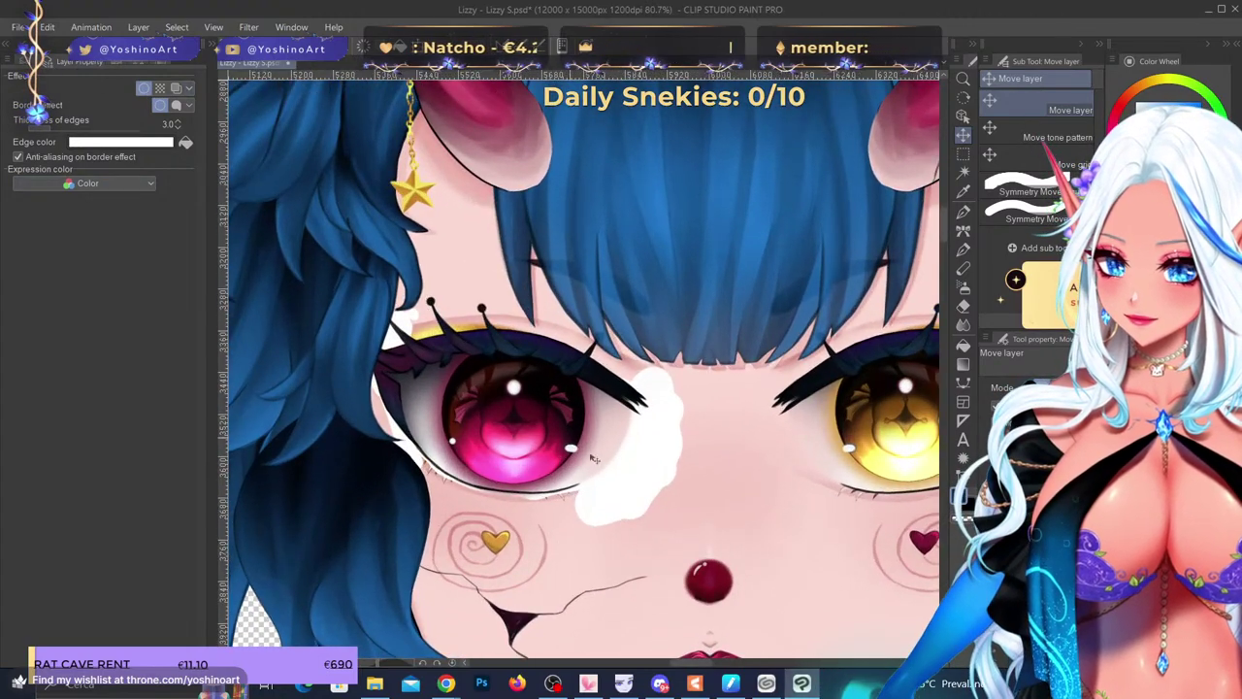
- Erase the stray pixels beside the red eye's inner corner on the sclerared layer with a soft brush
{"action": "scroll", "coordinate": [593, 473], "scroll_direction": "up", "scroll_amount": 1}
{"action": "key", "text": "e"}
{"action": "left_click", "coordinate": [963, 248]}
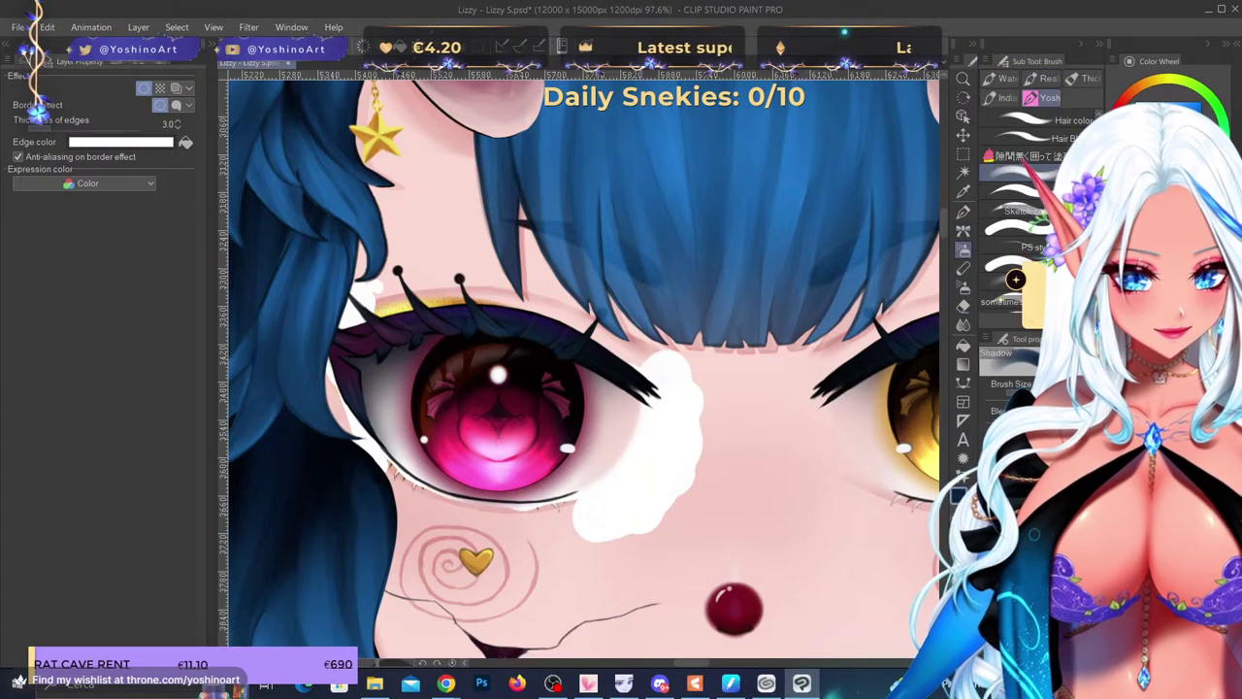
{"action": "left_click_drag", "start_coordinate": [669, 330], "coordinate": [689, 359]}
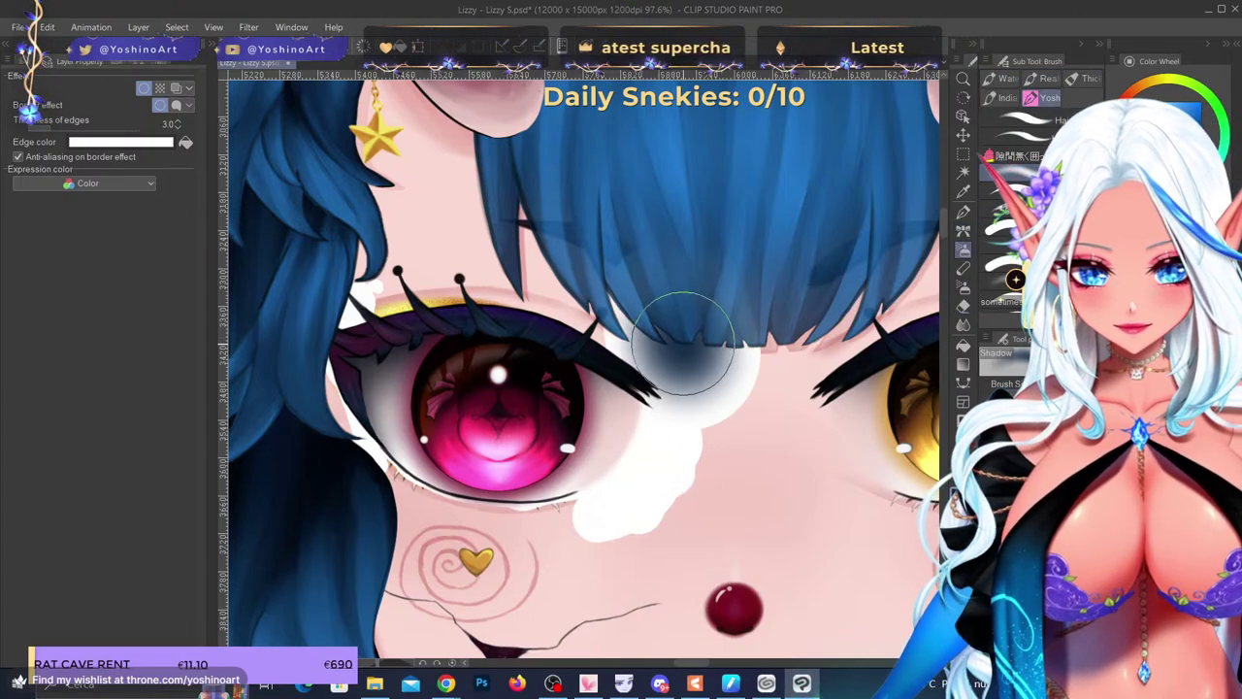
{"action": "key", "text": "ctrl+z"}
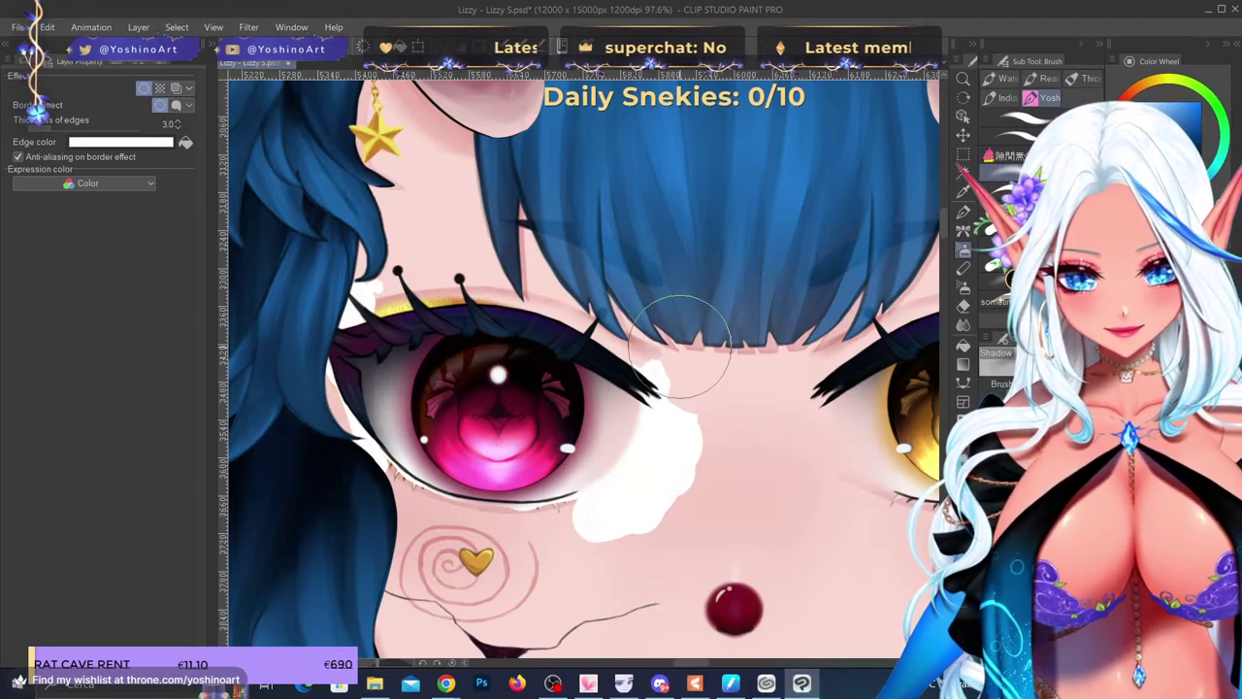
{"action": "mouse_move", "coordinate": [679, 345]}
{"action": "left_mouse_down"}
{"action": "mouse_move", "coordinate": [699, 441]}
{"action": "mouse_move", "coordinate": [672, 505]}
{"action": "mouse_move", "coordinate": [631, 527]}
{"action": "left_mouse_up"}
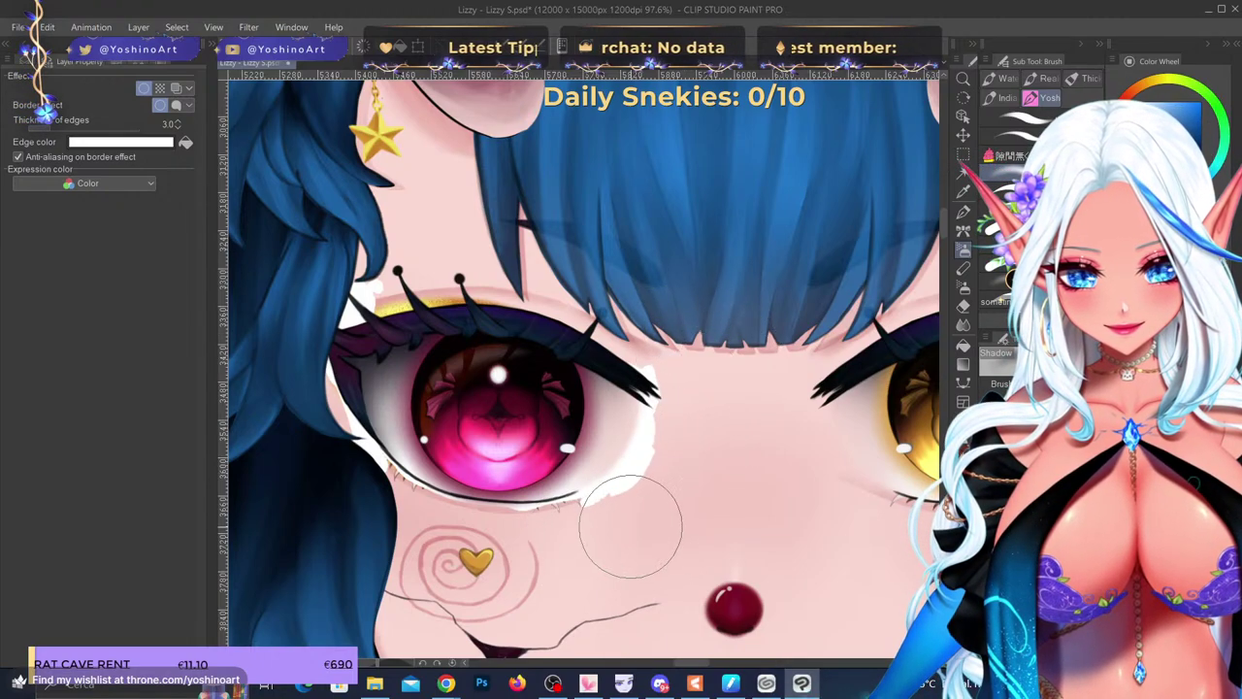
{"action": "left_click", "coordinate": [30, 62]}
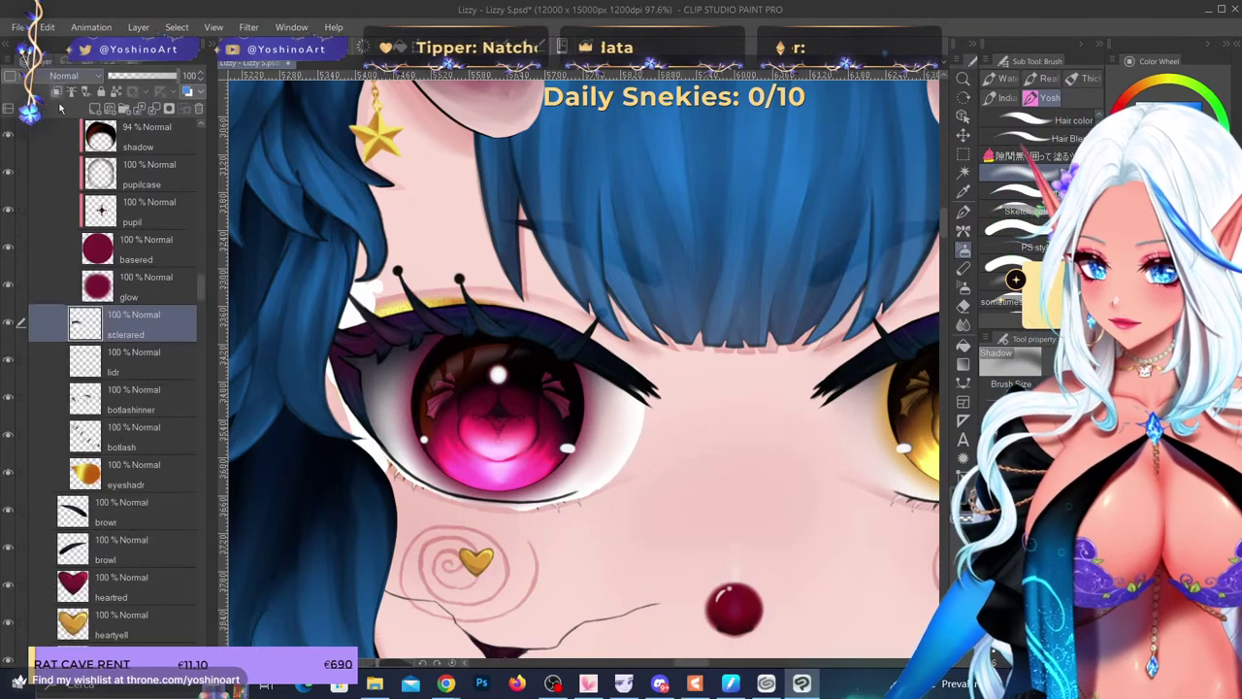
- Clear the remaining stray marks near the red eye's outer corner on sclerared and recheck the whole face
{"action": "scroll", "coordinate": [654, 463], "scroll_direction": "down", "scroll_amount": 2}
{"action": "scroll", "coordinate": [515, 510], "scroll_direction": "up", "scroll_amount": 2}
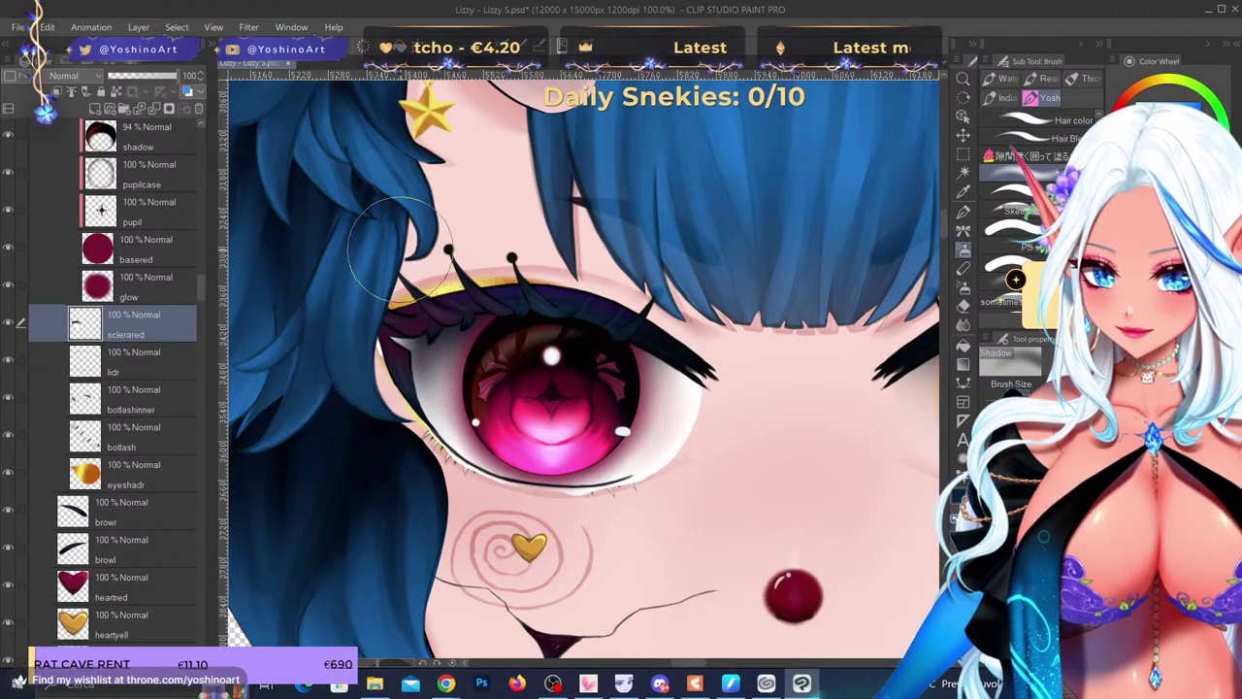
{"action": "scroll", "coordinate": [444, 315], "scroll_direction": "down", "scroll_amount": 3}
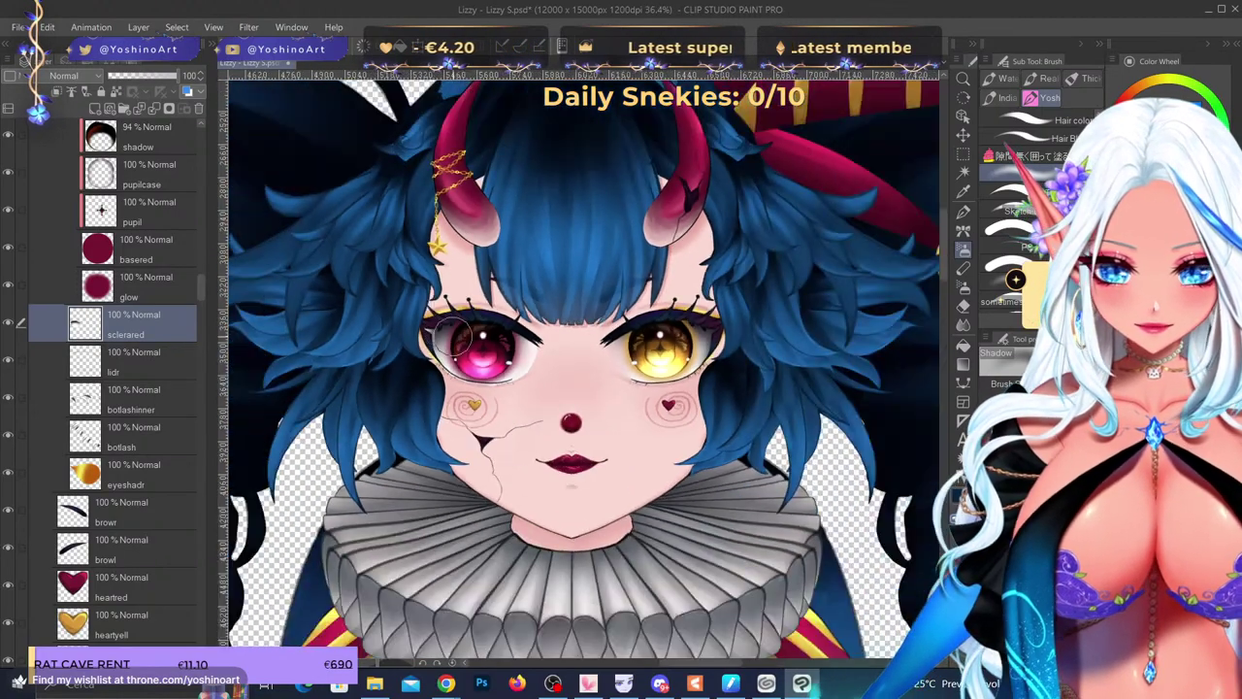
{"action": "scroll", "coordinate": [608, 393], "scroll_direction": "down", "scroll_amount": 2}
{"action": "key", "text": "e"}
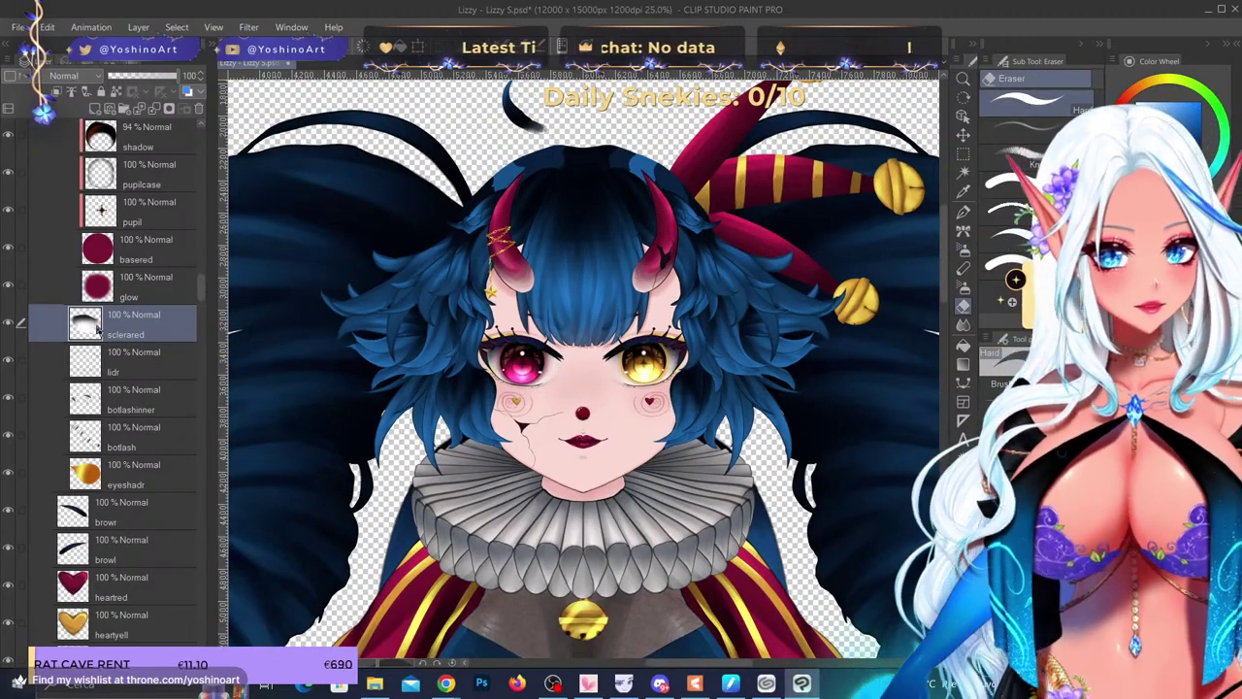
- Review the brow, heart, nose and lip layers, and select the line layer above lipup to inspect the mouth area
{"action": "scroll", "coordinate": [116, 330], "scroll_direction": "down", "scroll_amount": 5}
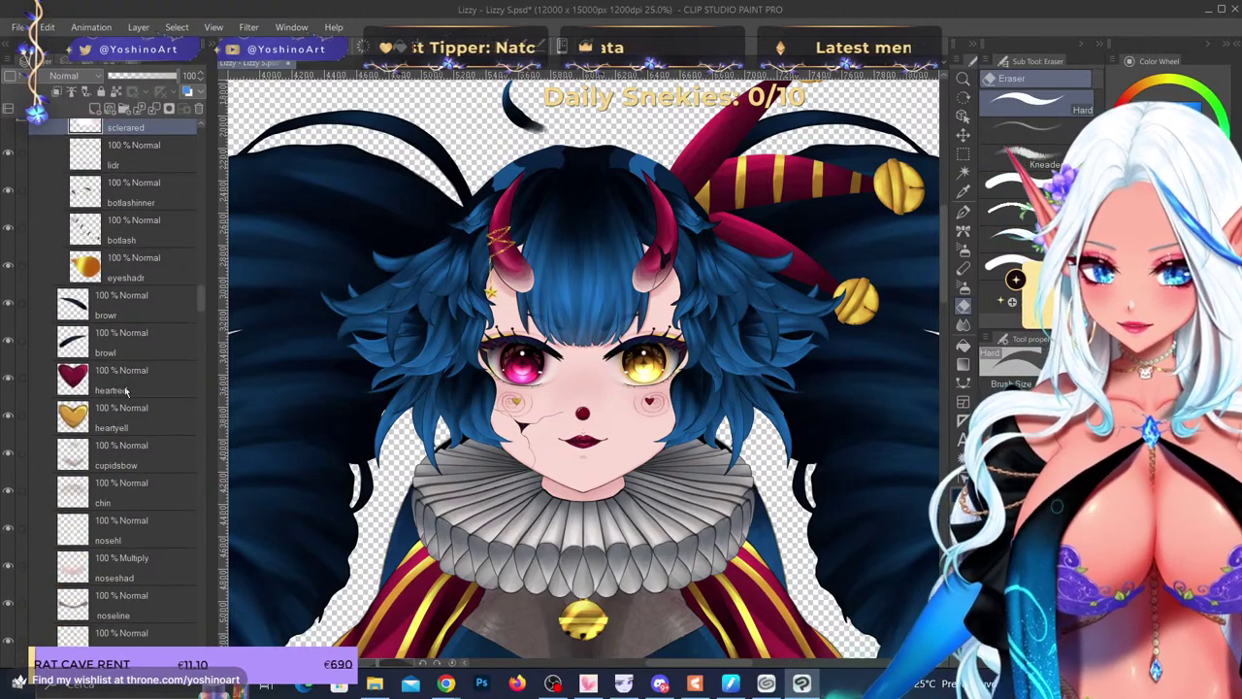
{"action": "scroll", "coordinate": [126, 390], "scroll_direction": "down", "scroll_amount": 5}
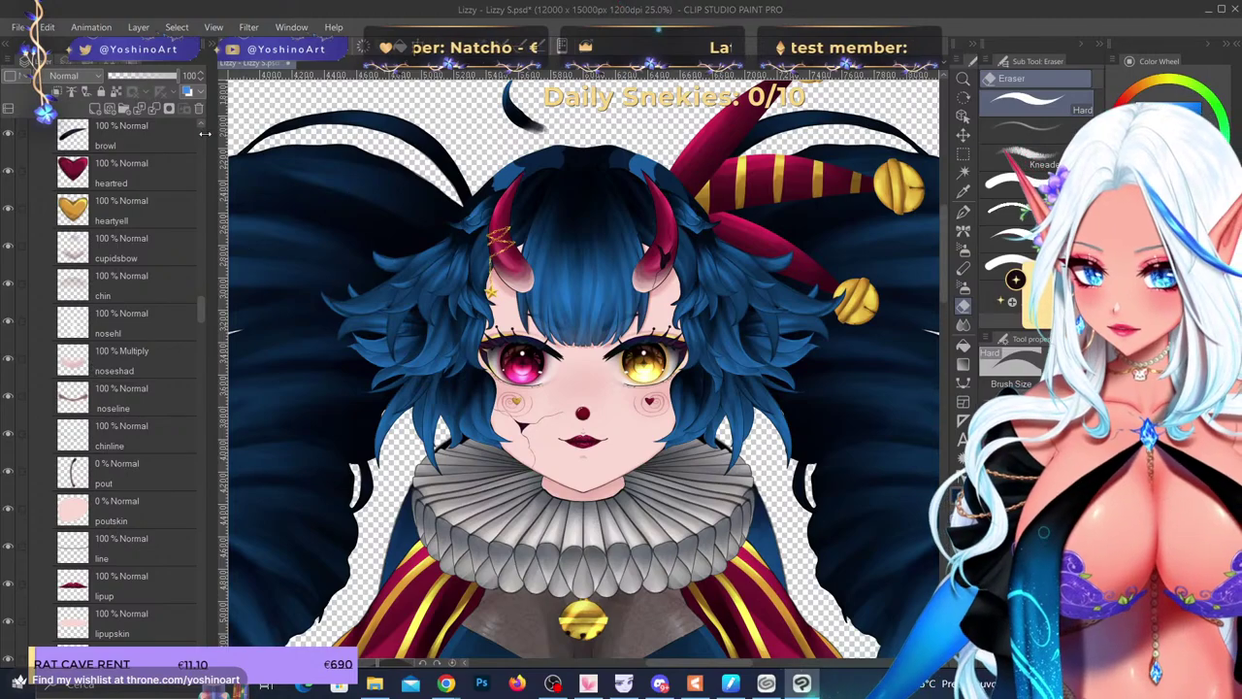
{"action": "left_click", "coordinate": [962, 136]}
{"action": "scroll", "coordinate": [107, 443], "scroll_direction": "down", "scroll_amount": 2}
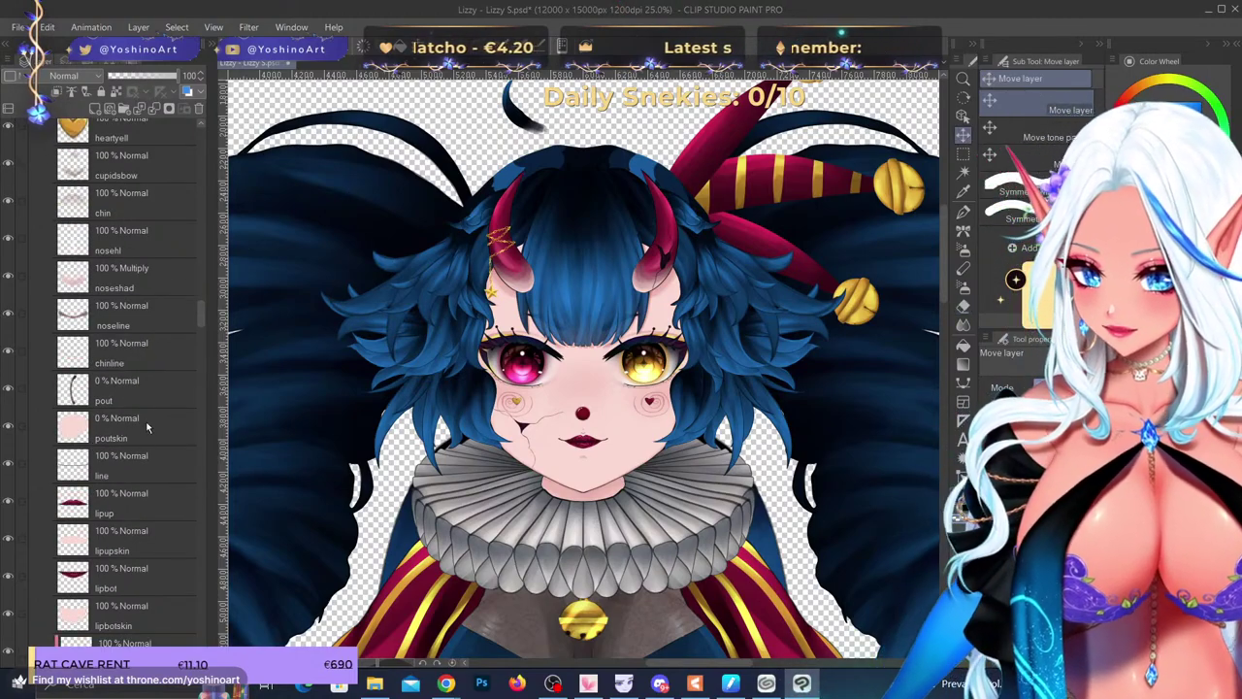
{"action": "left_click", "coordinate": [57, 404]}
{"action": "scroll", "coordinate": [146, 427], "scroll_direction": "down", "scroll_amount": 3}
{"action": "left_click", "coordinate": [145, 369]}
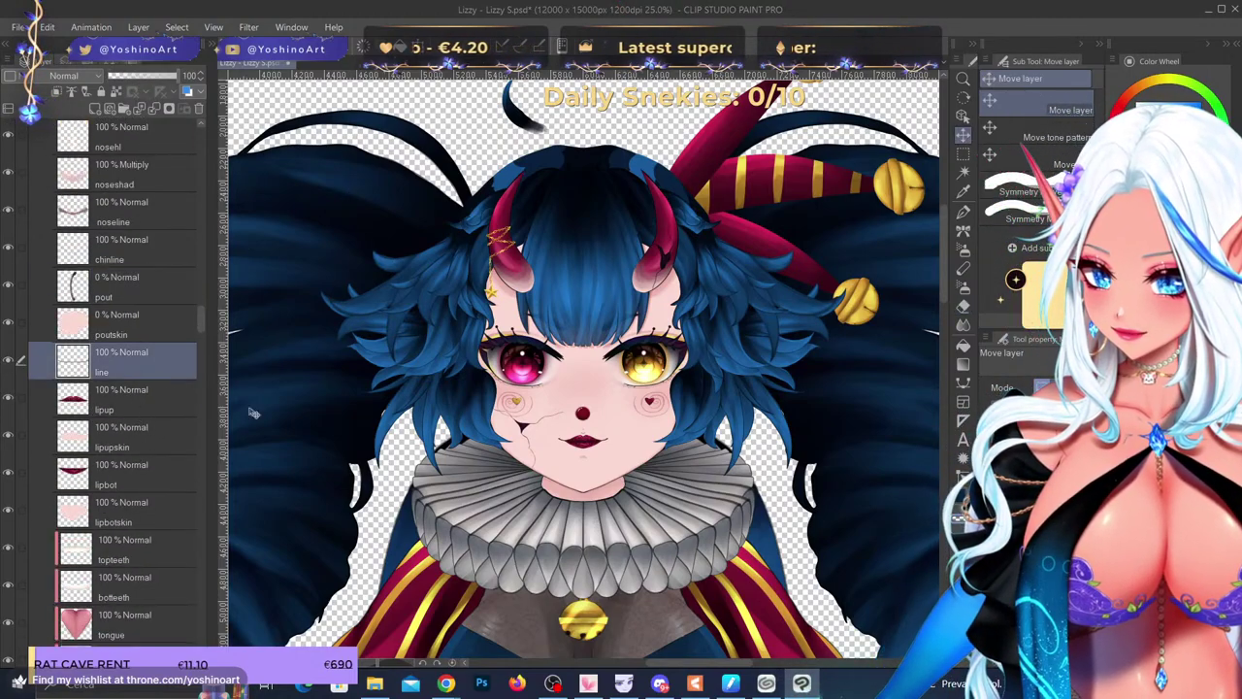
{"action": "scroll", "coordinate": [613, 434], "scroll_direction": "up", "scroll_amount": 1}
{"action": "scroll", "coordinate": [613, 433], "scroll_direction": "up", "scroll_amount": 1}
{"action": "scroll", "coordinate": [542, 479], "scroll_direction": "up", "scroll_amount": 1}
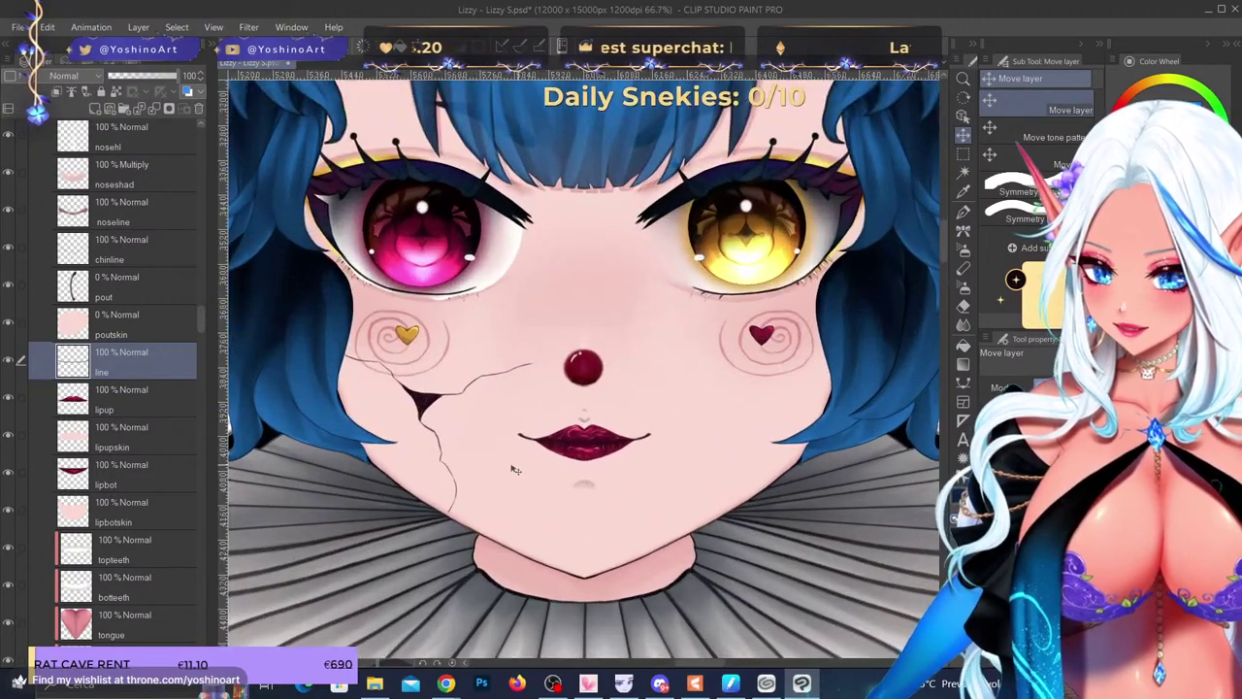
- Group the line, o and x layers above TIKTAKTOE into one folder and raise the opacity of all of them to 100%
{"action": "scroll", "coordinate": [170, 455], "scroll_direction": "down", "scroll_amount": 5}
{"action": "scroll", "coordinate": [152, 468], "scroll_direction": "down", "scroll_amount": 6}
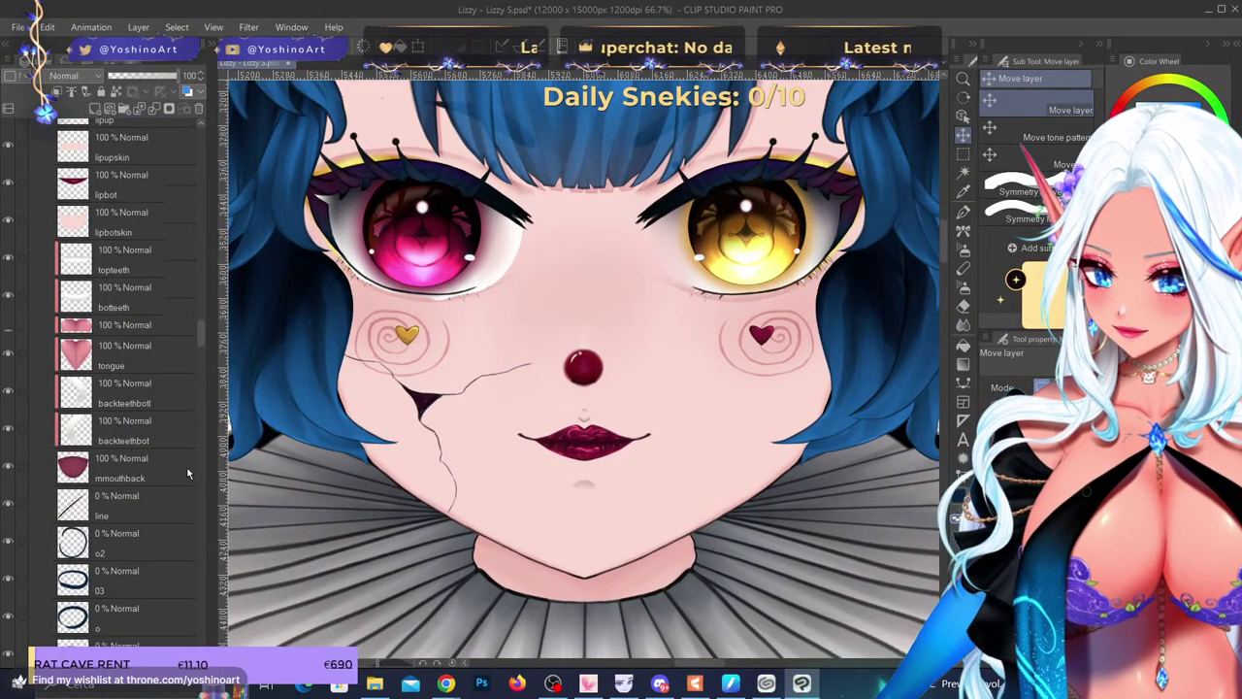
{"action": "scroll", "coordinate": [188, 417], "scroll_direction": "down", "scroll_amount": 3}
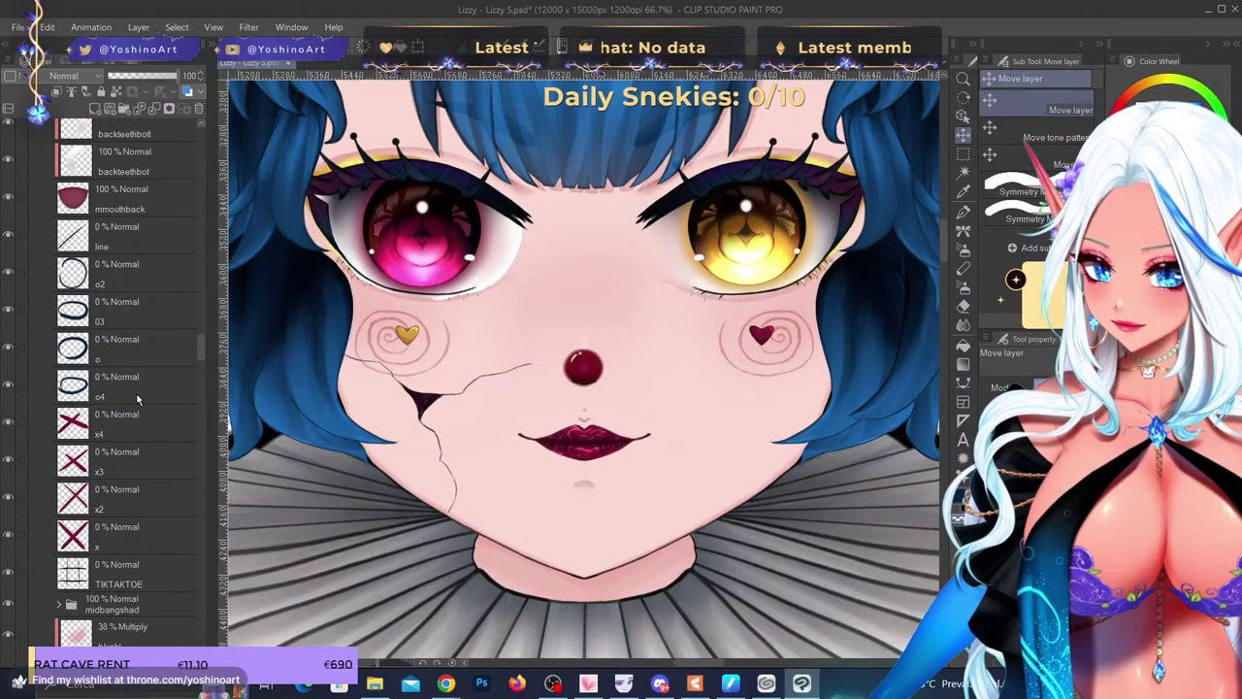
{"action": "left_click", "coordinate": [122, 246]}
{"action": "left_click", "coordinate": [125, 538], "text": "shift"}
{"action": "key", "text": "ctrl+g"}
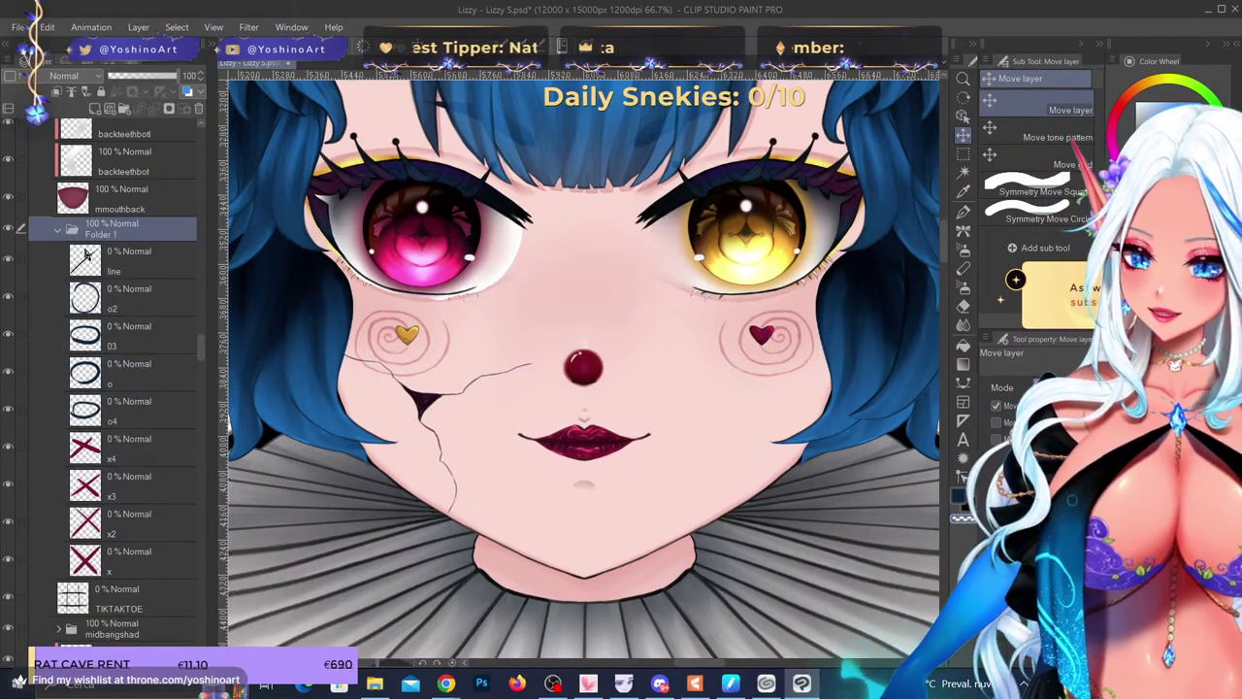
{"action": "left_click", "coordinate": [130, 263]}
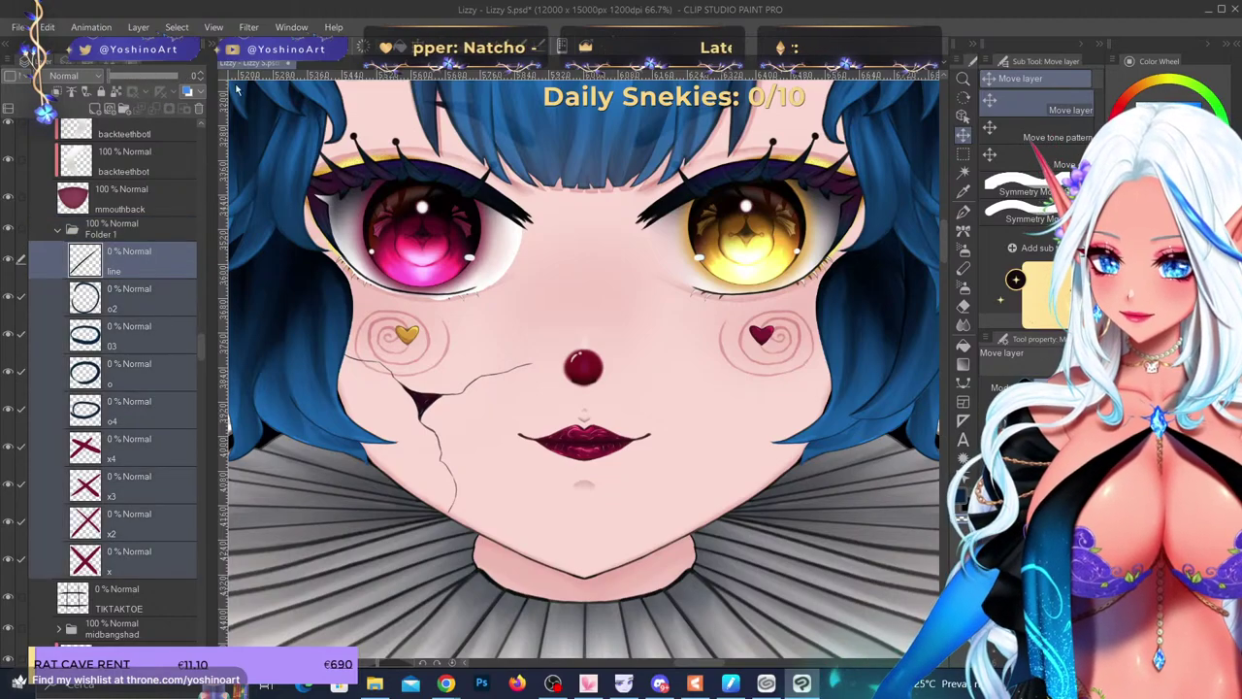
{"action": "left_click_drag", "start_coordinate": [146, 76], "coordinate": [236, 90]}
{"action": "left_click", "coordinate": [152, 237]}
- Set the opacity of the new folder above TIKTAKTOE to 0% and collapse it
{"action": "scroll", "coordinate": [534, 358], "scroll_direction": "down", "scroll_amount": 5}
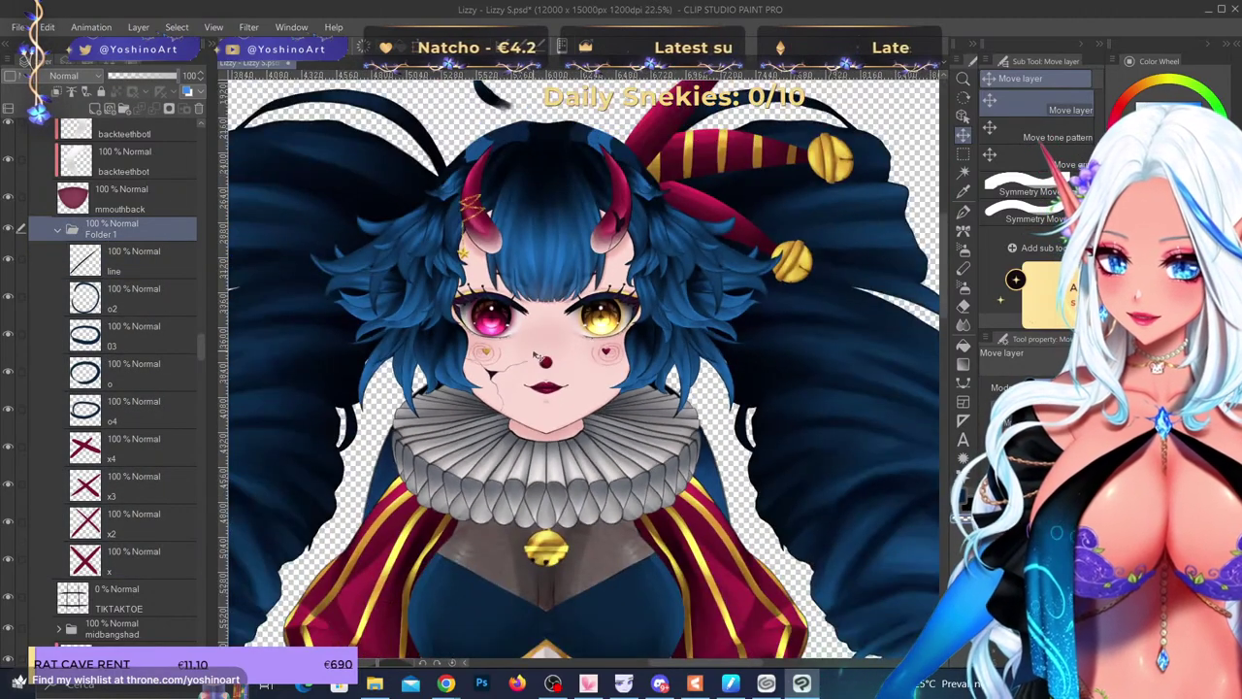
{"action": "scroll", "coordinate": [541, 361], "scroll_direction": "down", "scroll_amount": 4}
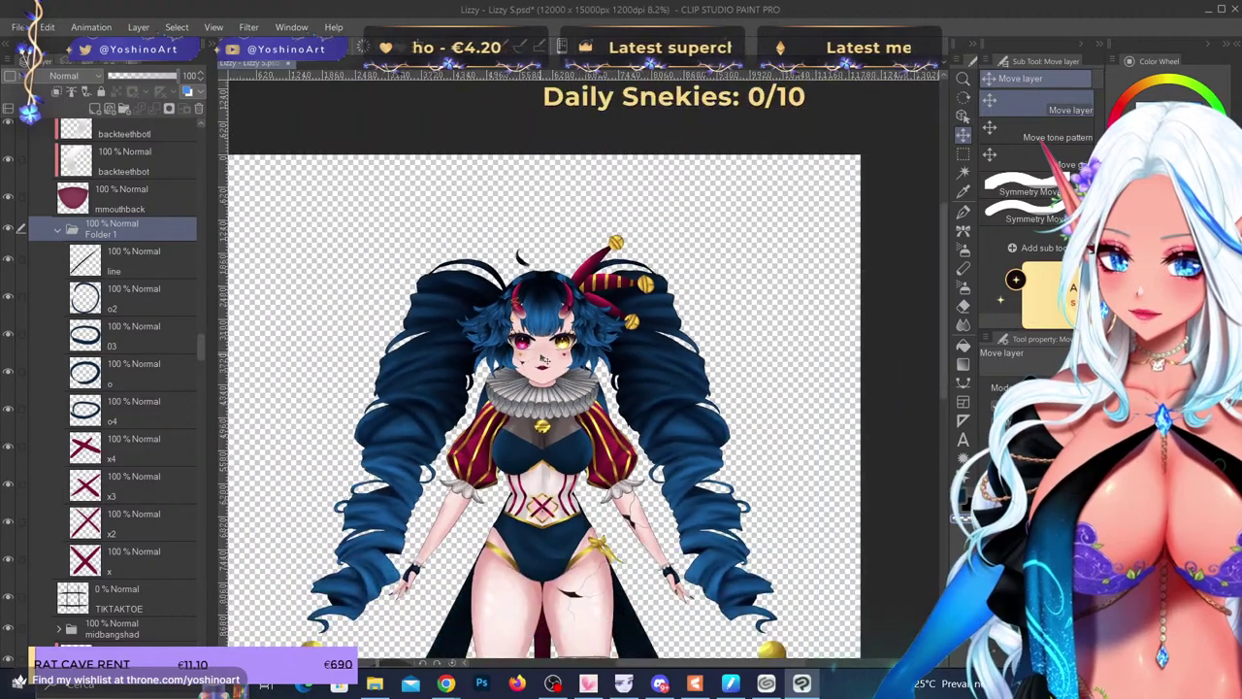
{"action": "scroll", "coordinate": [543, 361], "scroll_direction": "up", "scroll_amount": 2}
{"action": "scroll", "coordinate": [264, 306], "scroll_direction": "down", "scroll_amount": 6}
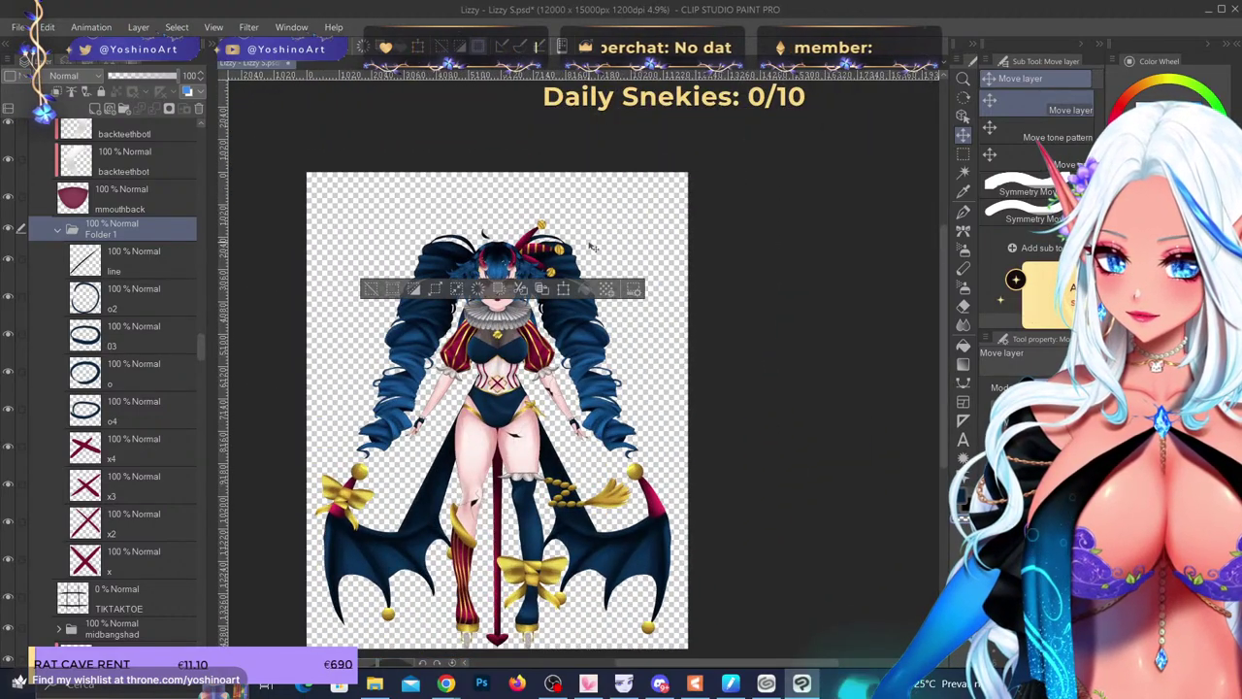
{"action": "scroll", "coordinate": [501, 256], "scroll_direction": "up", "scroll_amount": 6}
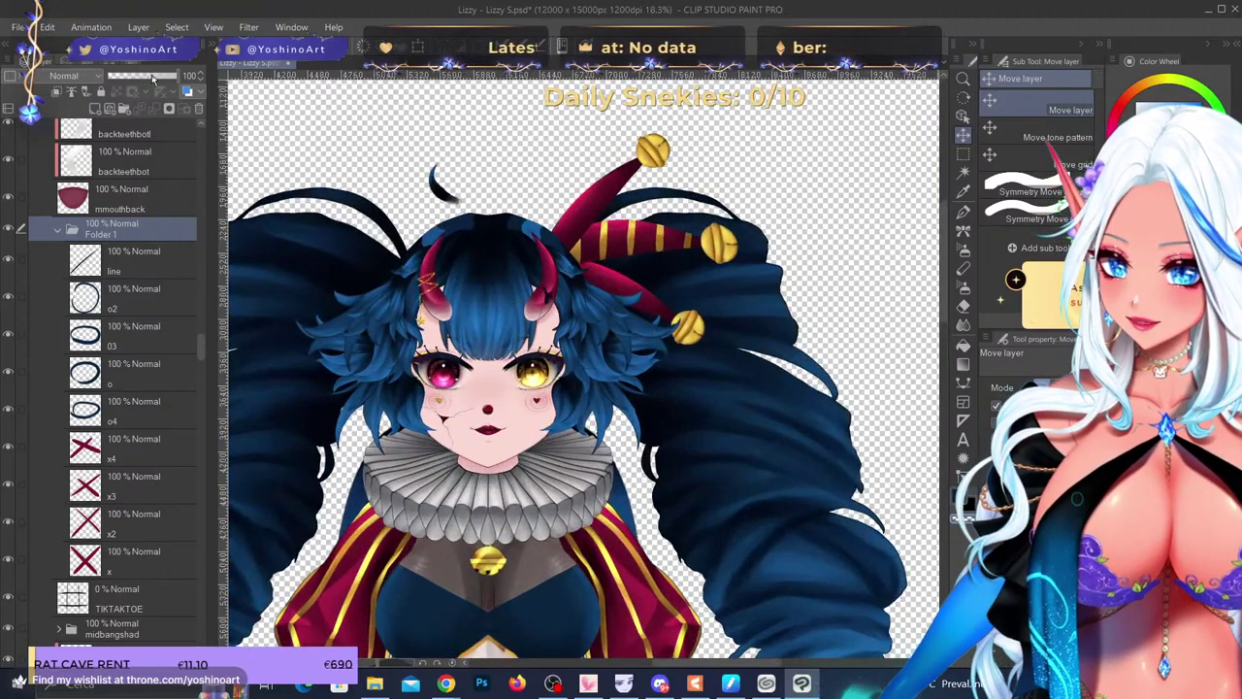
{"action": "left_click_drag", "start_coordinate": [153, 80], "coordinate": [92, 78]}
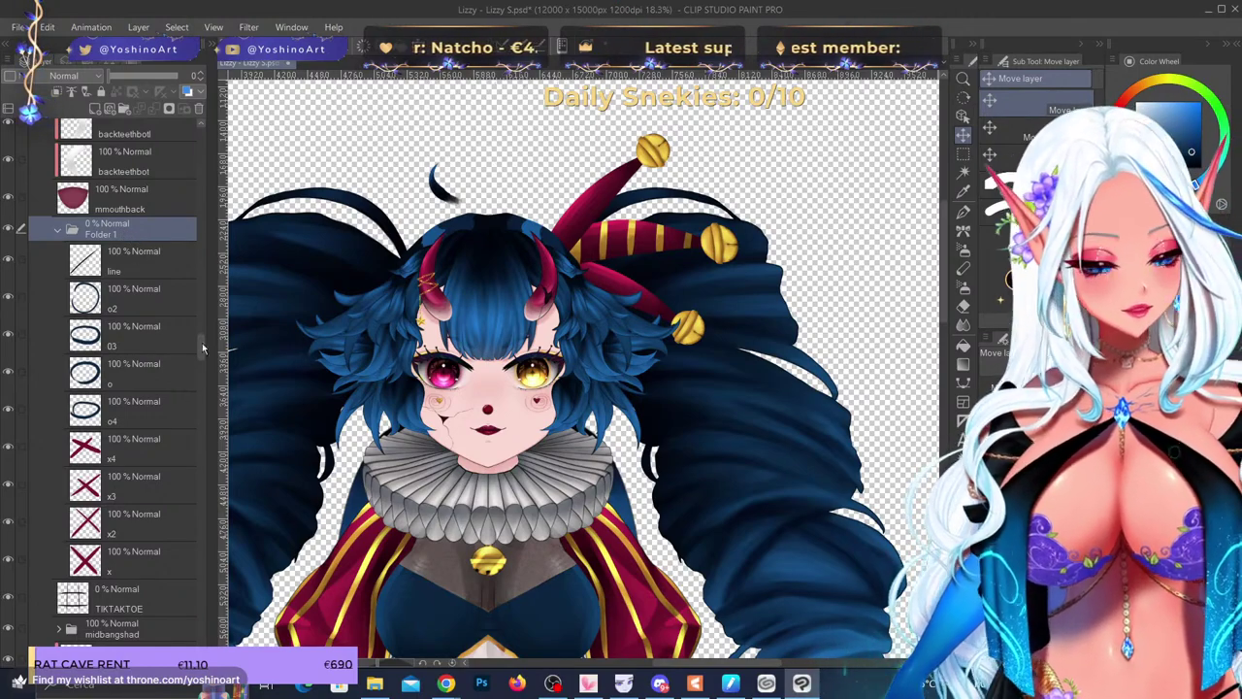
{"action": "left_click", "coordinate": [61, 230]}
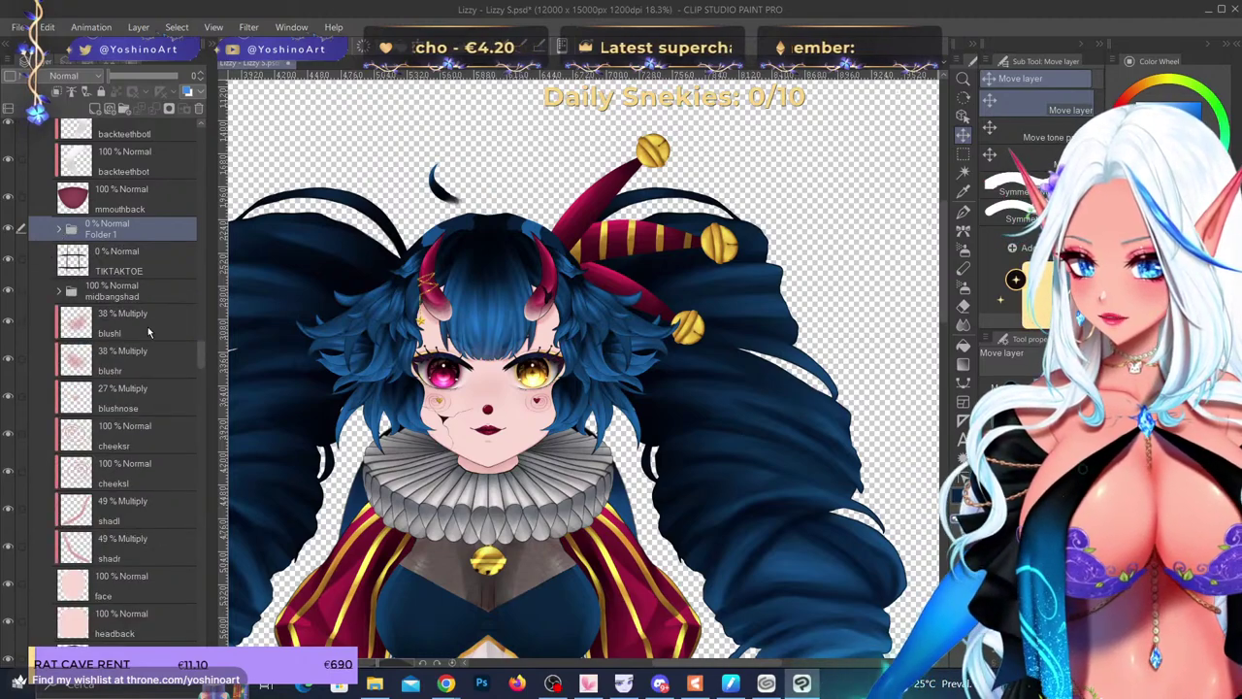
- Expand the midbangshad folder and delete the left half of the mid3shad shadow using a rectangular selection
{"action": "scroll", "coordinate": [131, 313], "scroll_direction": "down", "scroll_amount": 1}
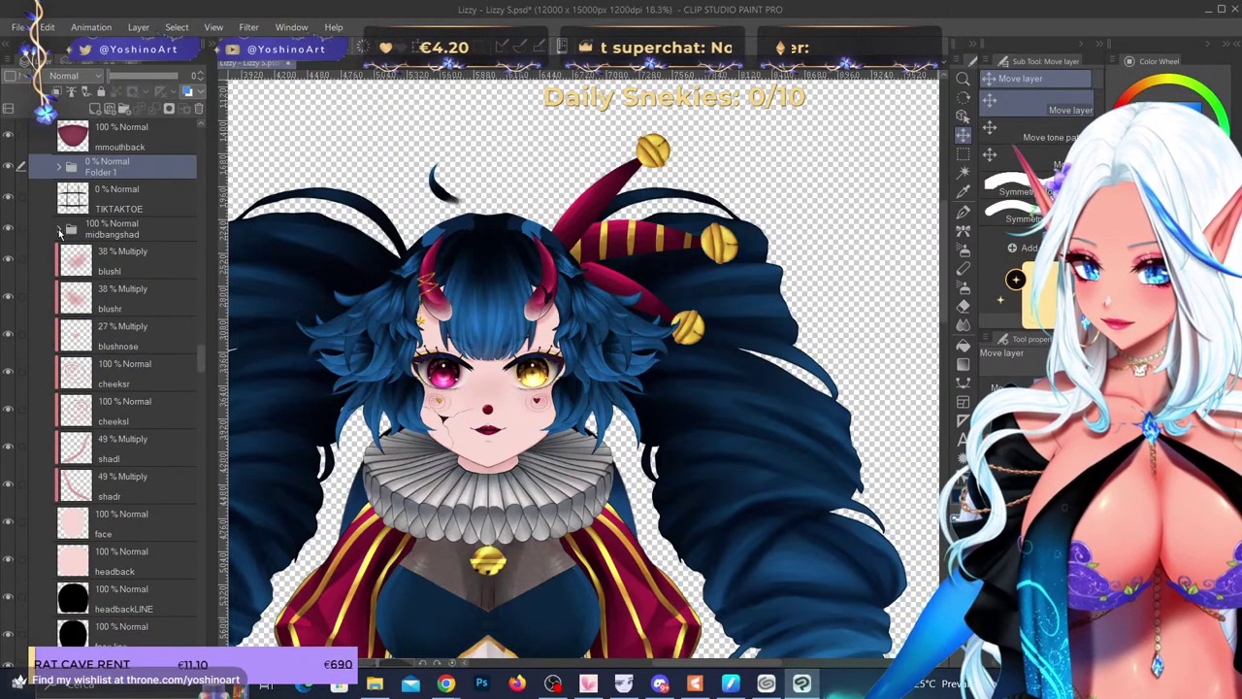
{"action": "left_click", "coordinate": [60, 230]}
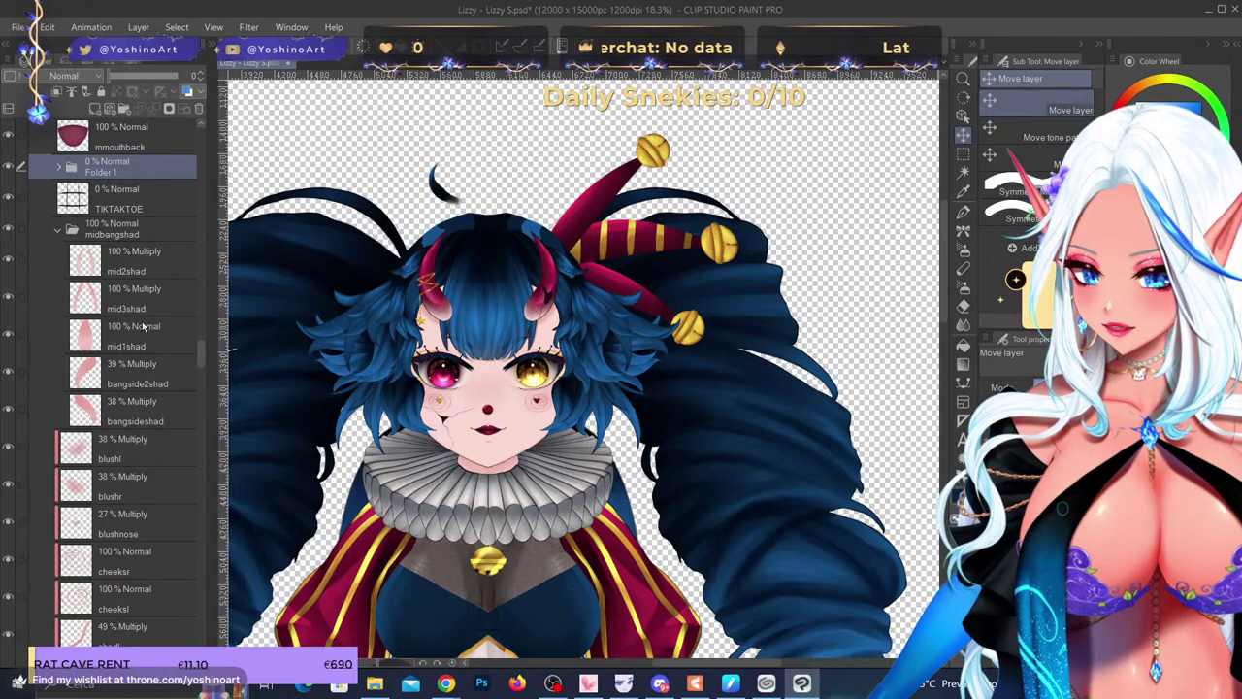
{"action": "scroll", "coordinate": [427, 345], "scroll_direction": "up", "scroll_amount": 2}
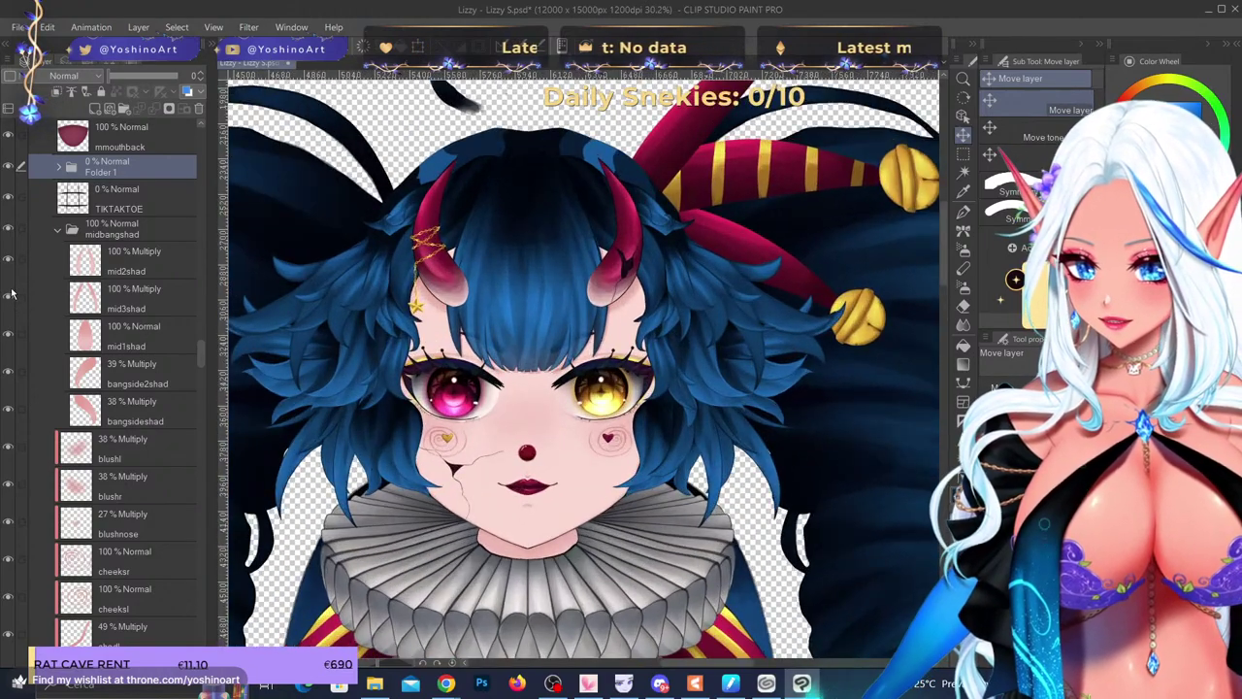
{"action": "left_click", "coordinate": [83, 300]}
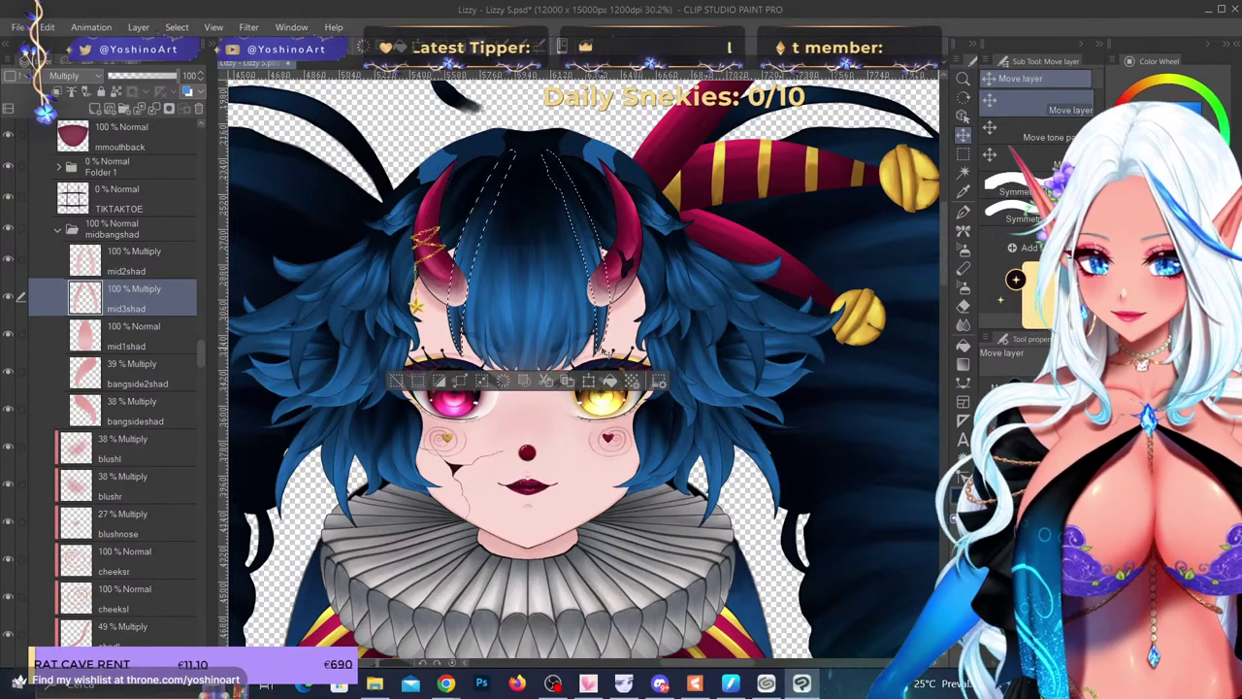
{"action": "key", "text": "ctrl+plus"}
{"action": "key", "text": "m"}
{"action": "left_click_drag", "start_coordinate": [410, 88], "coordinate": [580, 486]}
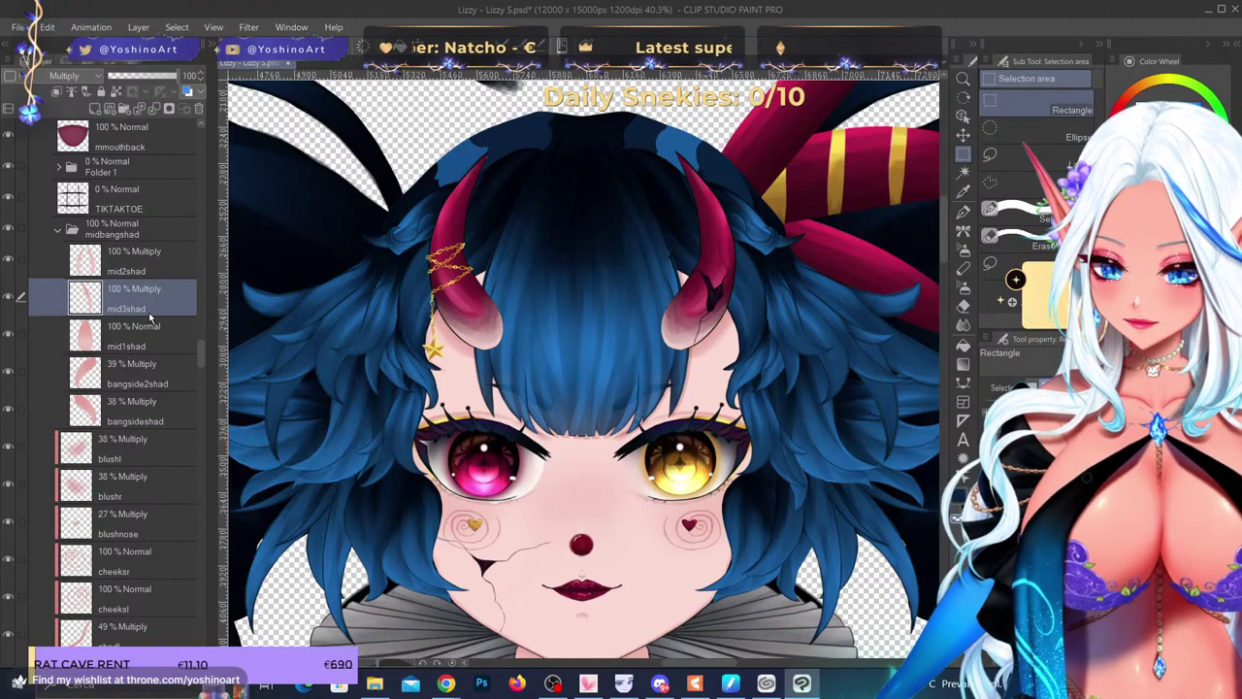
- Delete the left half of the mid2shad shadow with a rectangular selection and clear the selection
{"action": "left_click", "coordinate": [136, 275]}
{"action": "left_click_drag", "start_coordinate": [379, 104], "coordinate": [575, 503]}
{"action": "key", "text": "Delete"}
{"action": "key", "text": "ctrl+d"}
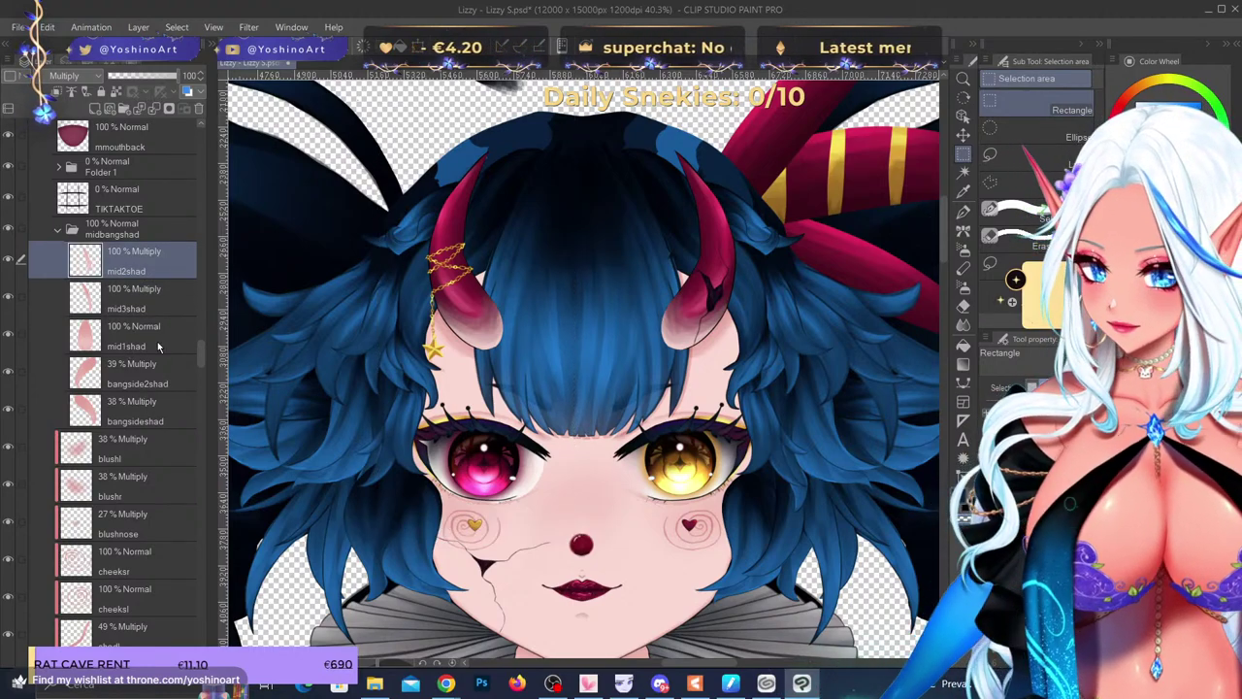
- Pull the EarR layer out from behind the hair with a transform to inspect the ear, and discard the move
{"action": "scroll", "coordinate": [110, 349], "scroll_direction": "down", "scroll_amount": 3}
{"action": "scroll", "coordinate": [110, 349], "scroll_direction": "down", "scroll_amount": 8}
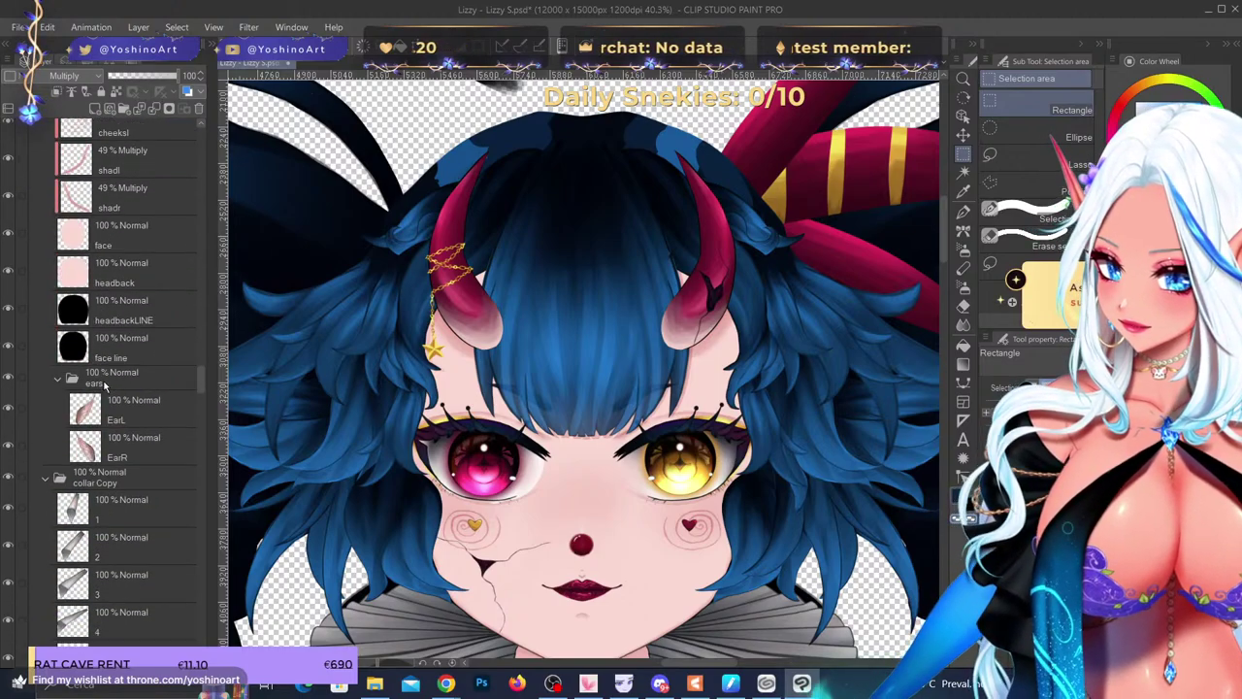
{"action": "scroll", "coordinate": [493, 207], "scroll_direction": "down", "scroll_amount": 2}
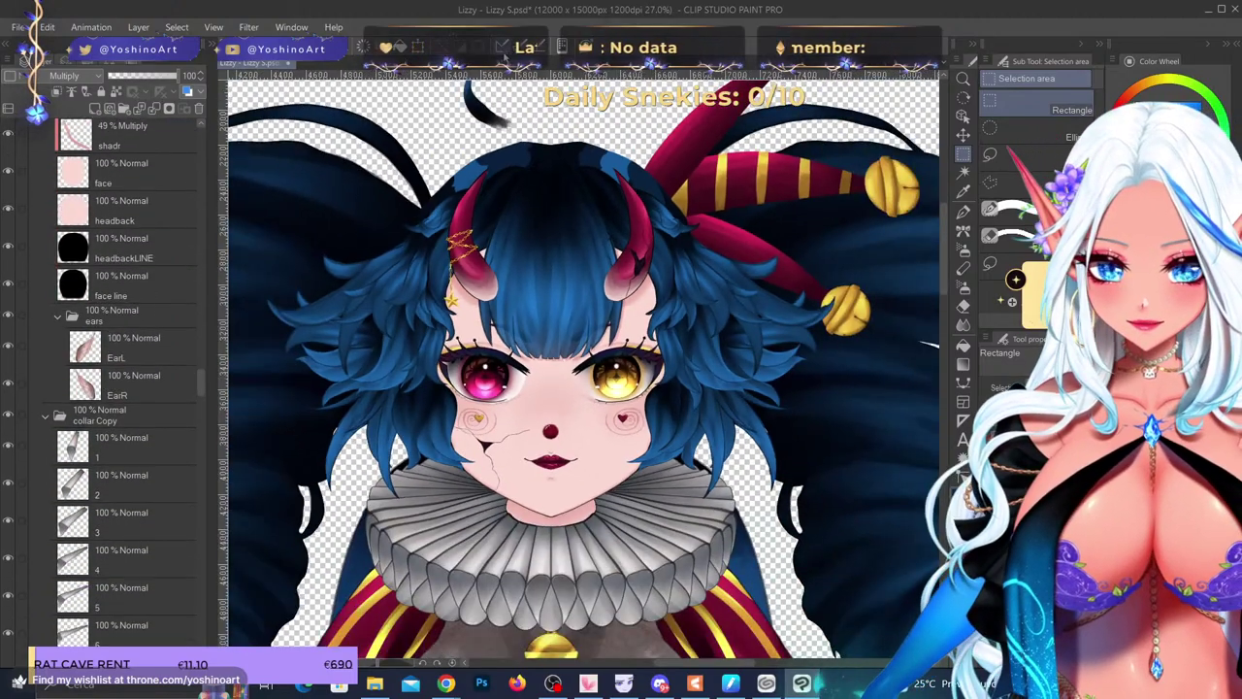
{"action": "left_click", "coordinate": [962, 135]}
{"action": "left_click", "coordinate": [148, 394]}
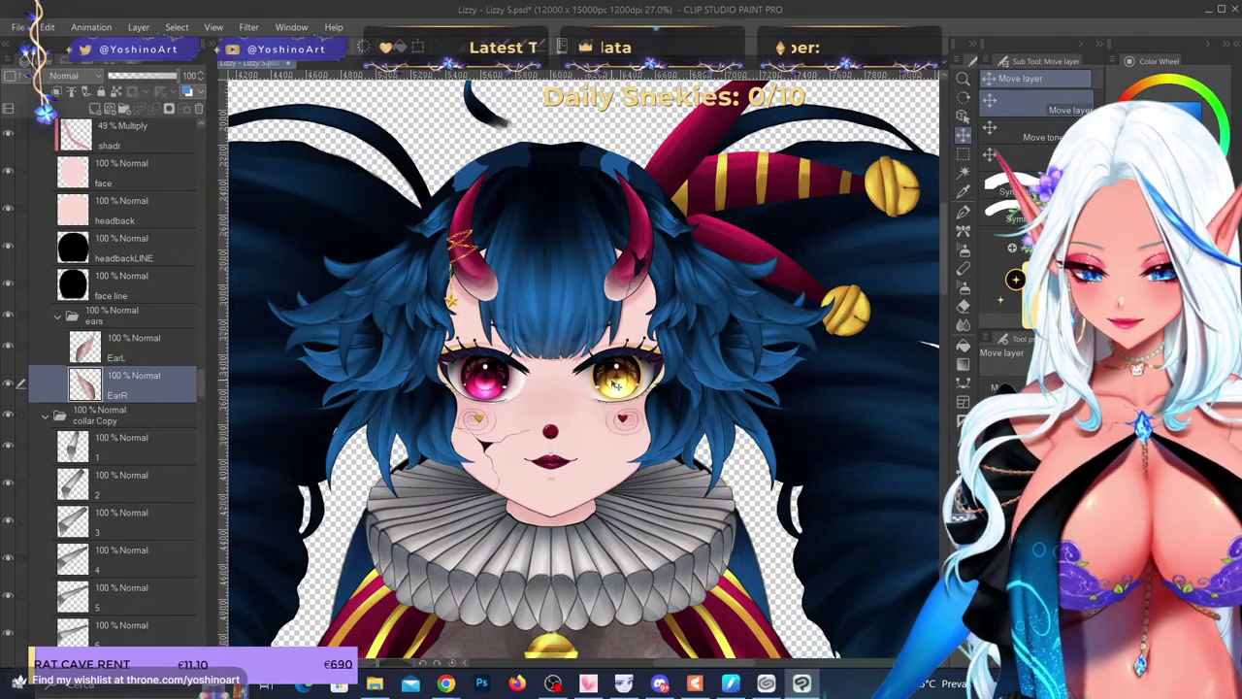
{"action": "key", "text": "ctrl+t"}
{"action": "left_click_drag", "start_coordinate": [432, 424], "coordinate": [285, 427]}
{"action": "scroll", "coordinate": [577, 421], "scroll_direction": "down", "scroll_amount": 2}
{"action": "scroll", "coordinate": [396, 442], "scroll_direction": "up", "scroll_amount": 4}
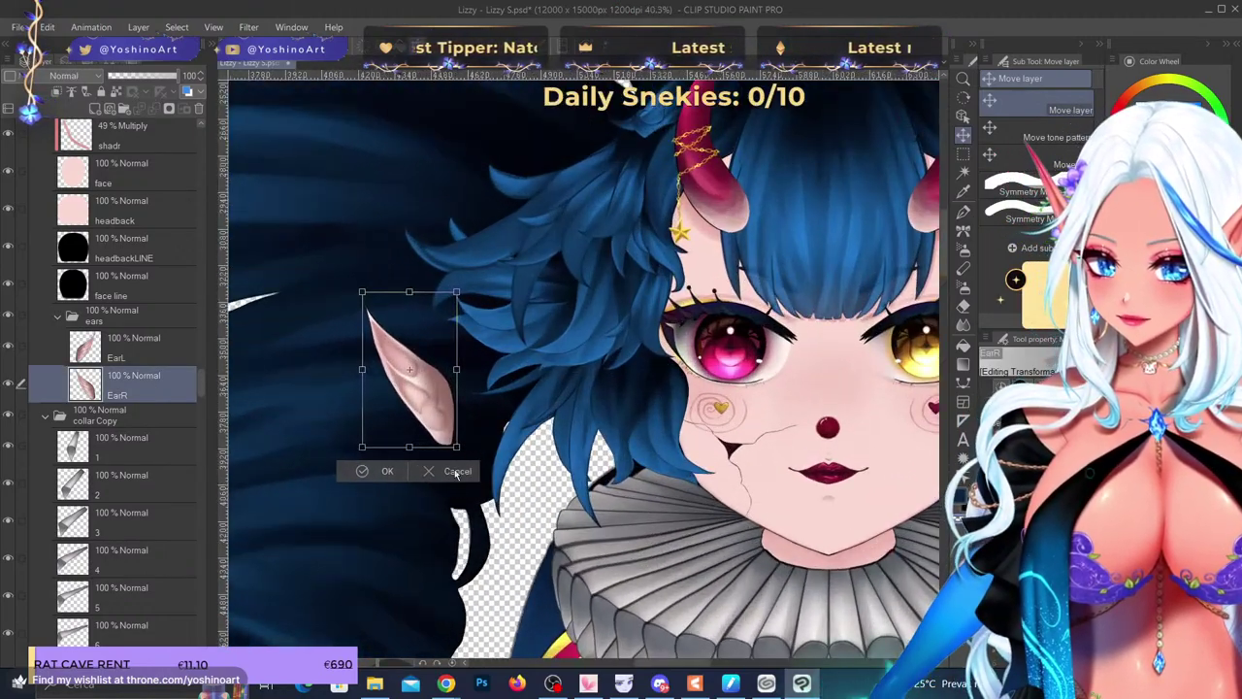
{"action": "left_click", "coordinate": [380, 469]}
- Shift layer 1 of the collar Copy folder to check how the ruff piece is separated, and undo the move
{"action": "scroll", "coordinate": [109, 378], "scroll_direction": "down", "scroll_amount": 2}
{"action": "scroll", "coordinate": [108, 379], "scroll_direction": "down", "scroll_amount": 1}
{"action": "scroll", "coordinate": [542, 342], "scroll_direction": "down", "scroll_amount": 3}
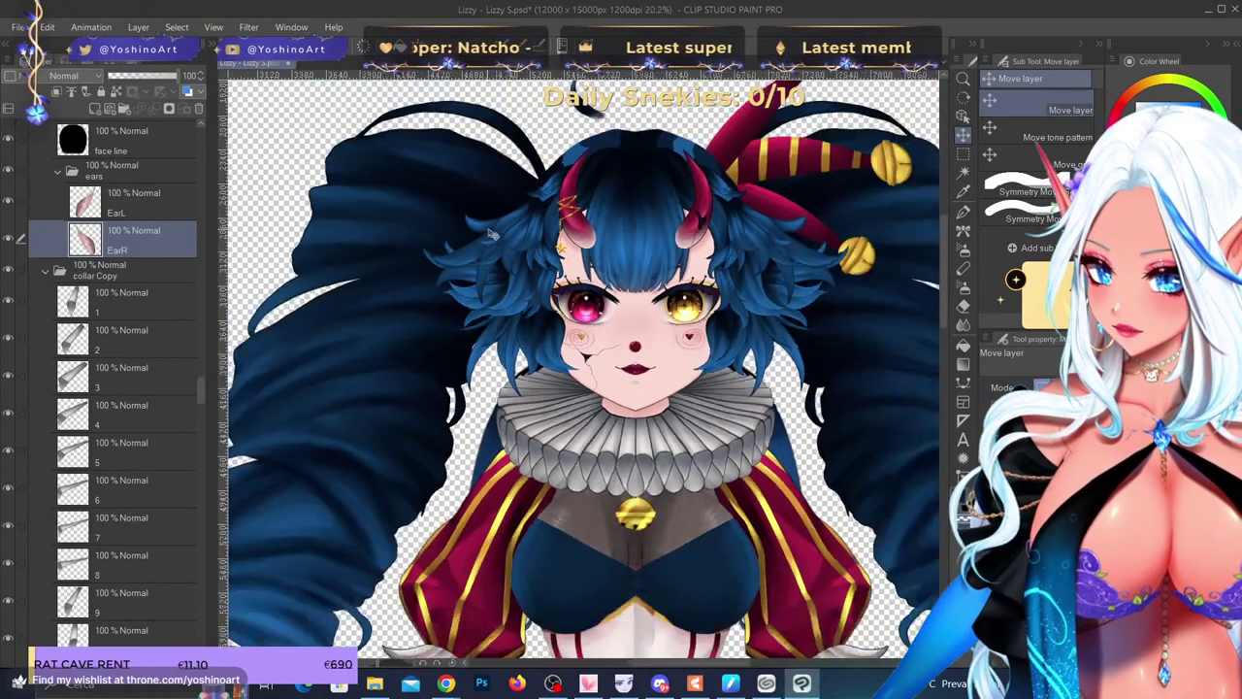
{"action": "scroll", "coordinate": [541, 342], "scroll_direction": "up", "scroll_amount": 3}
{"action": "scroll", "coordinate": [152, 443], "scroll_direction": "down", "scroll_amount": 1}
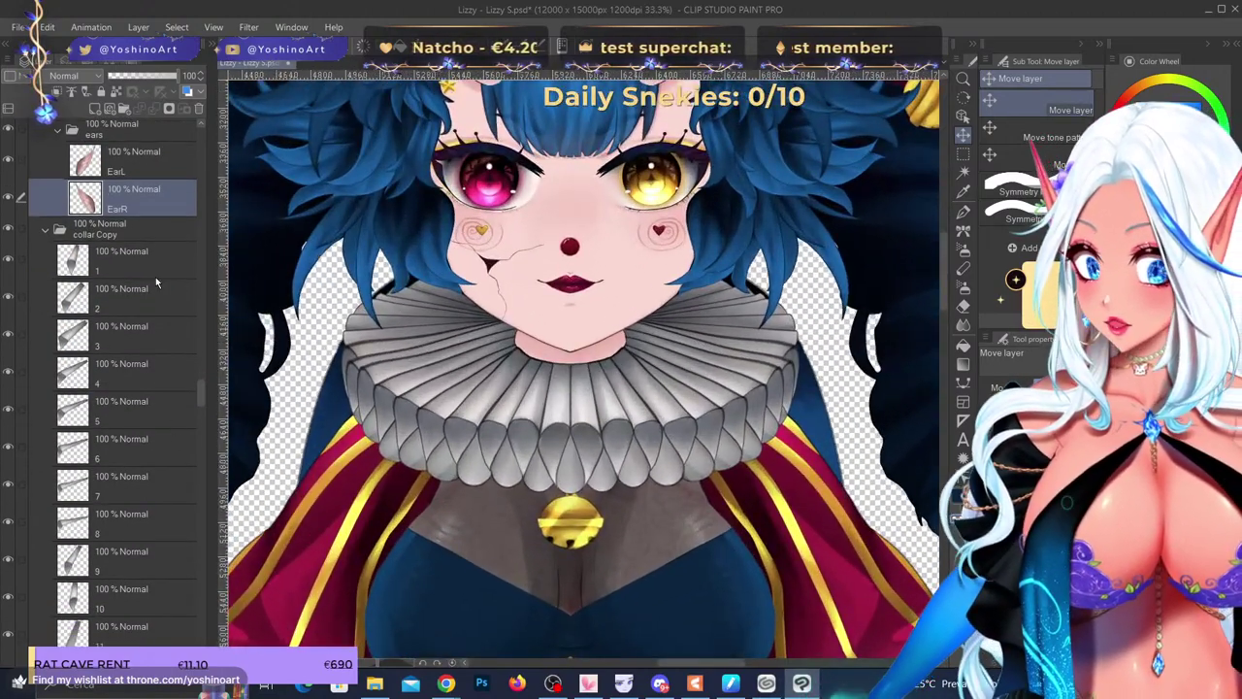
{"action": "left_click", "coordinate": [139, 271]}
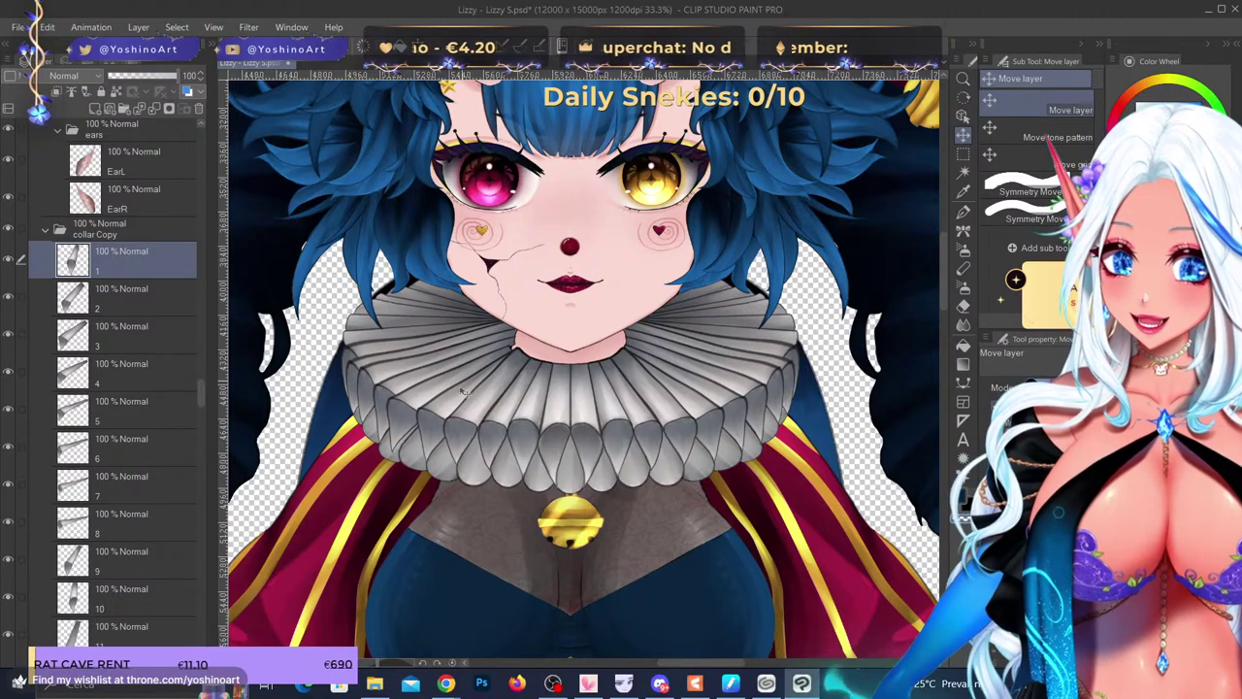
{"action": "left_click_drag", "start_coordinate": [461, 390], "coordinate": [581, 431]}
{"action": "key", "text": "ctrl+z"}
{"action": "key", "text": "ctrl+z"}
{"action": "key", "text": "ctrl+z"}
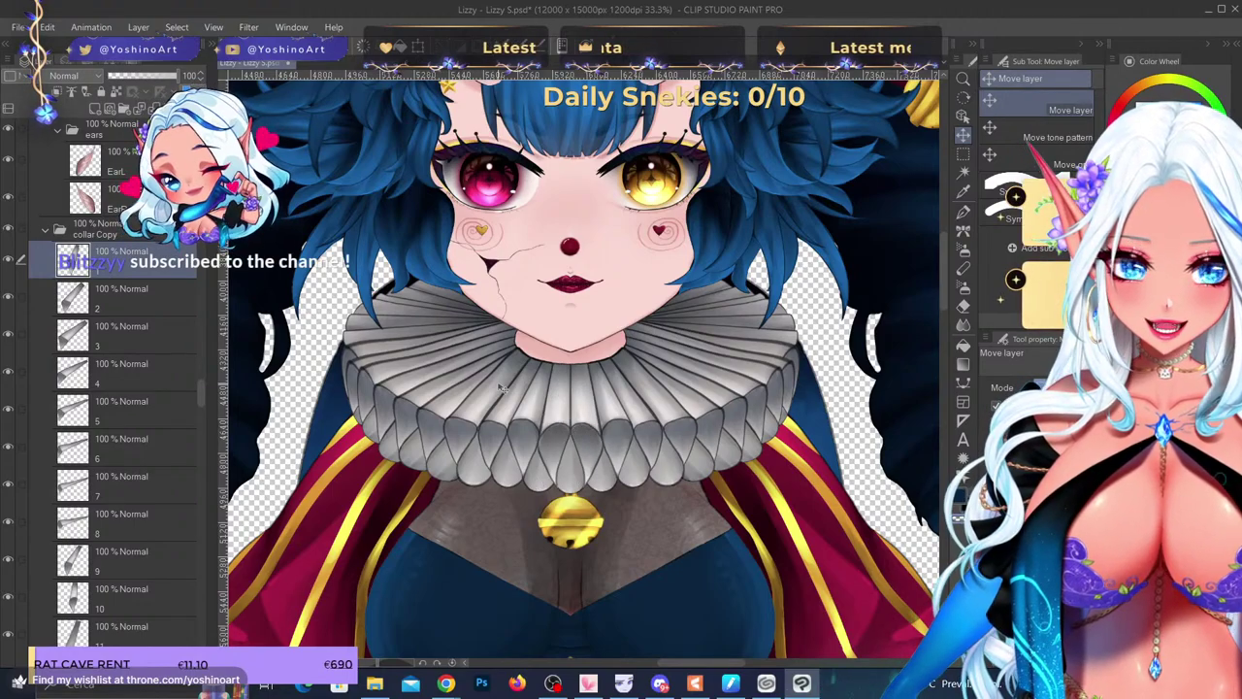
- Check the ruff pleats once more by shifting collar layer 1, revert the move and clear the leftover selection
{"action": "scroll", "coordinate": [388, 358], "scroll_direction": "up", "scroll_amount": 2}
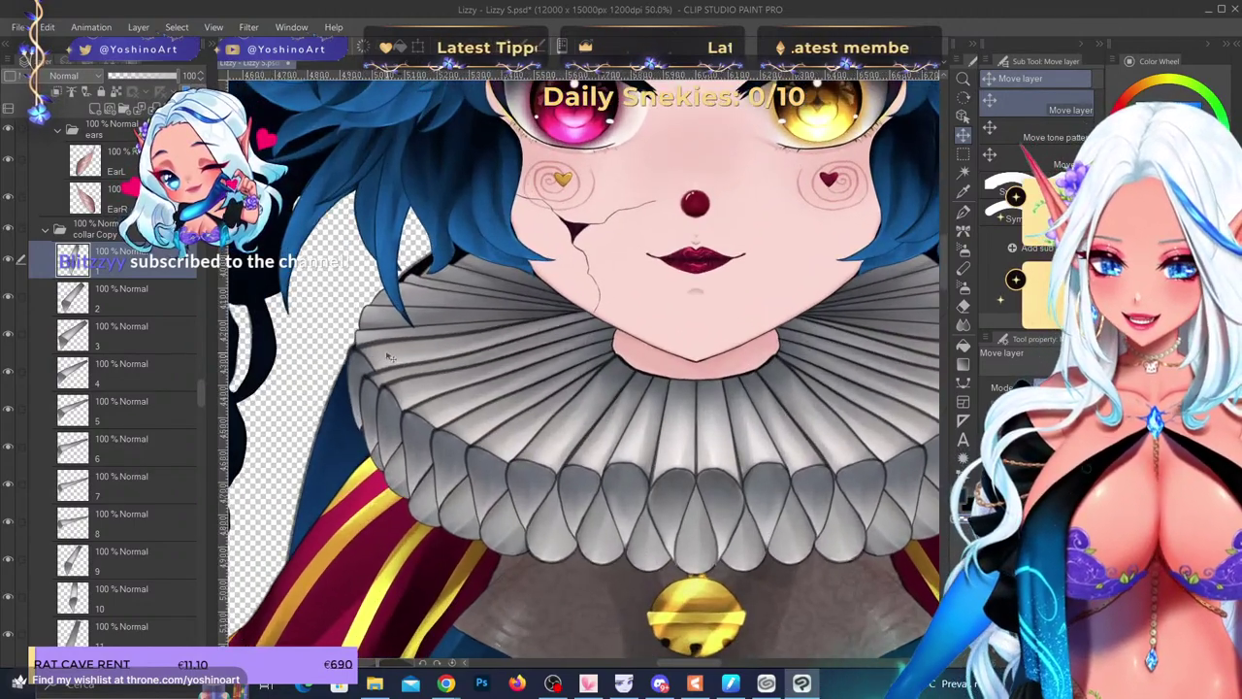
{"action": "left_click_drag", "start_coordinate": [388, 357], "coordinate": [439, 394]}
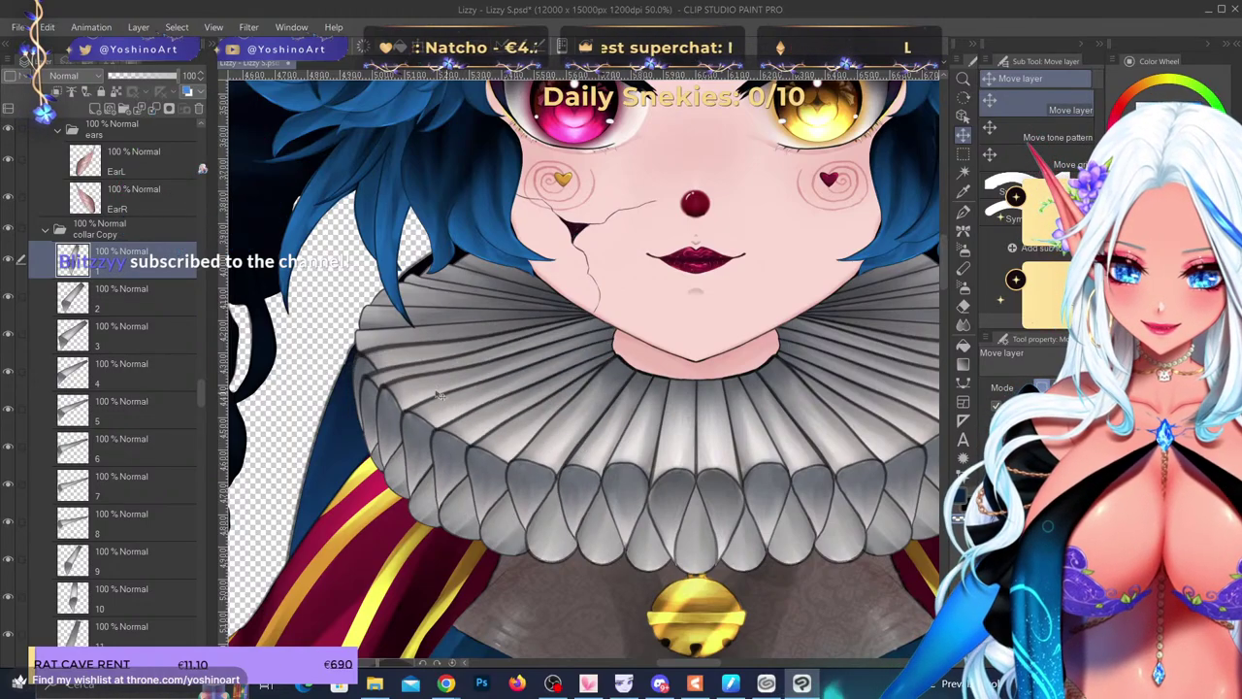
{"action": "scroll", "coordinate": [439, 394], "scroll_direction": "down", "scroll_amount": 1}
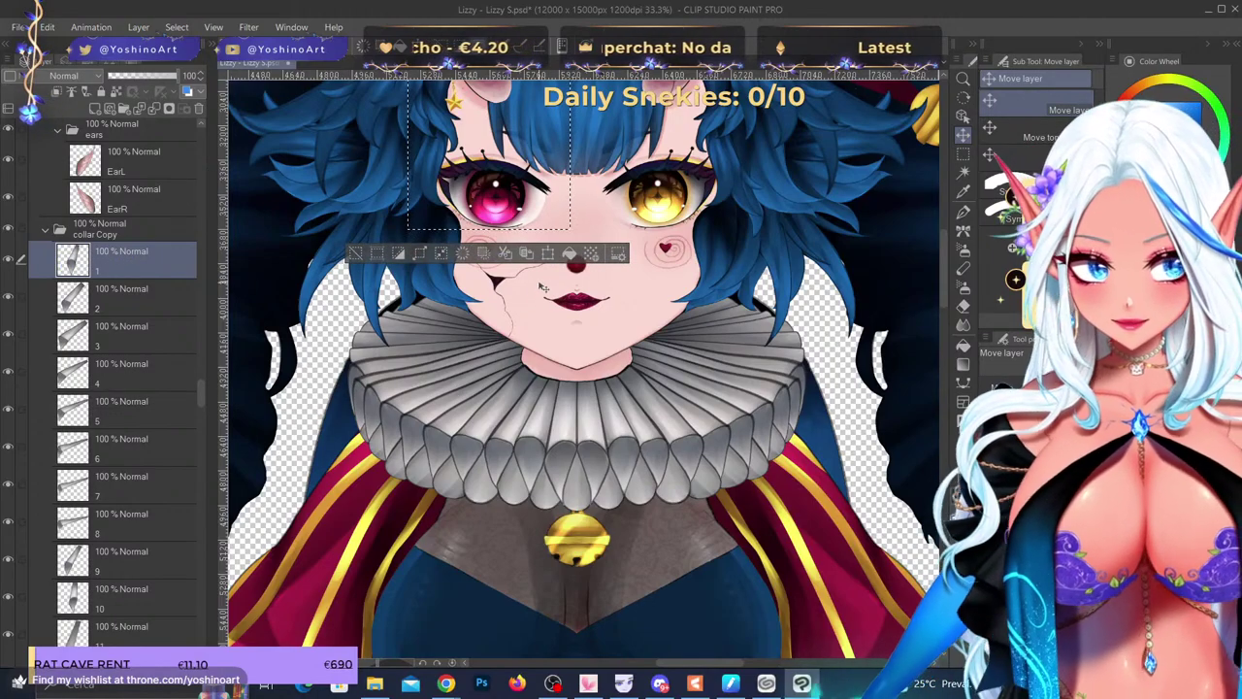
{"action": "key", "text": "ctrl+d"}
- Add a new layer above collar layer 1, outline a single central ruff pleat in red with the Turnip pen, and undo the outline
{"action": "scroll", "coordinate": [621, 449], "scroll_direction": "up", "scroll_amount": 1}
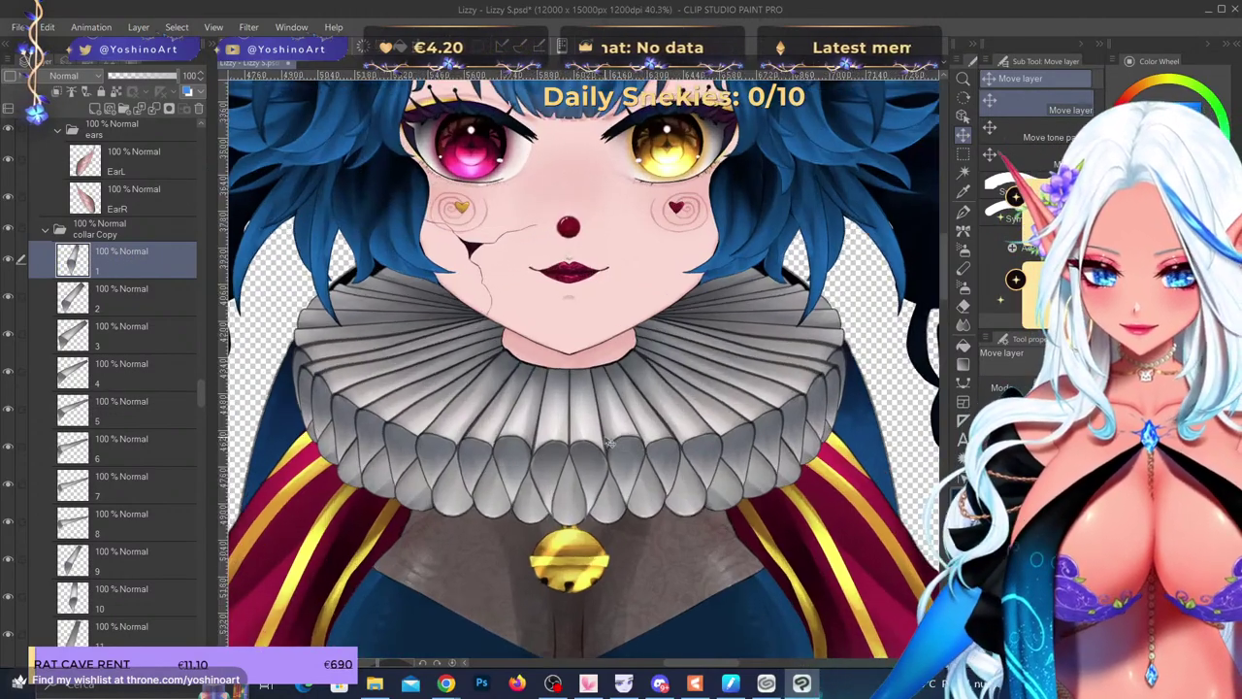
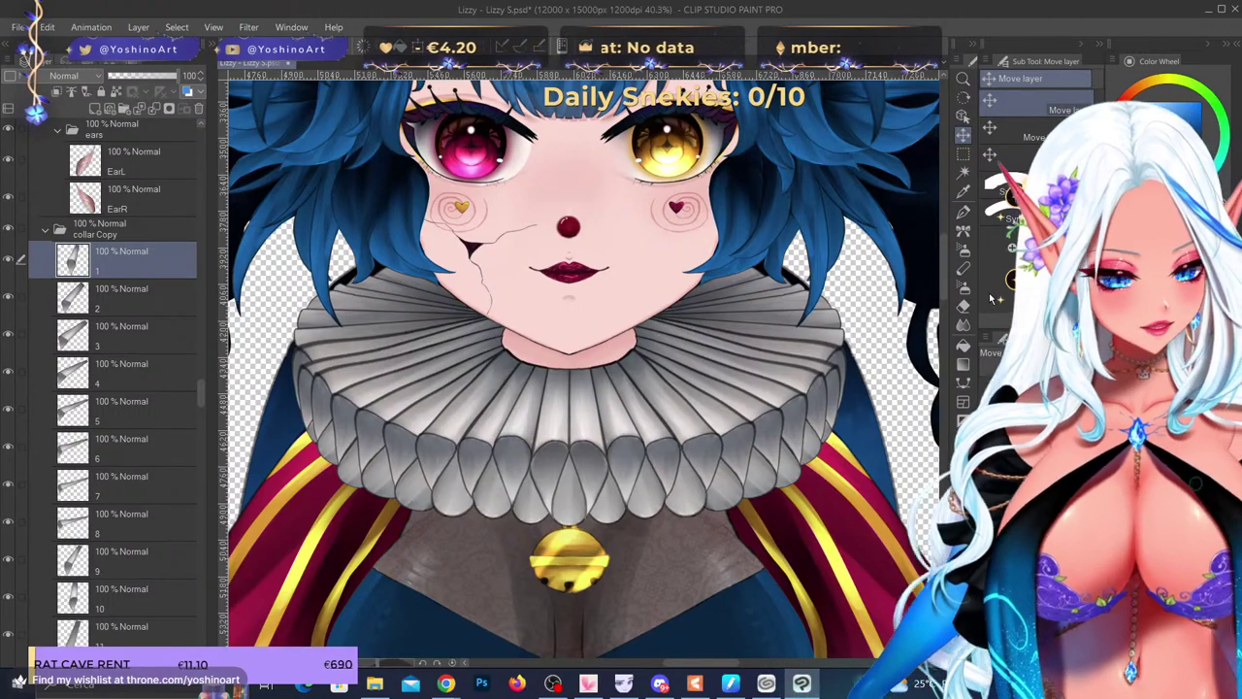
{"action": "left_click", "coordinate": [73, 91]}
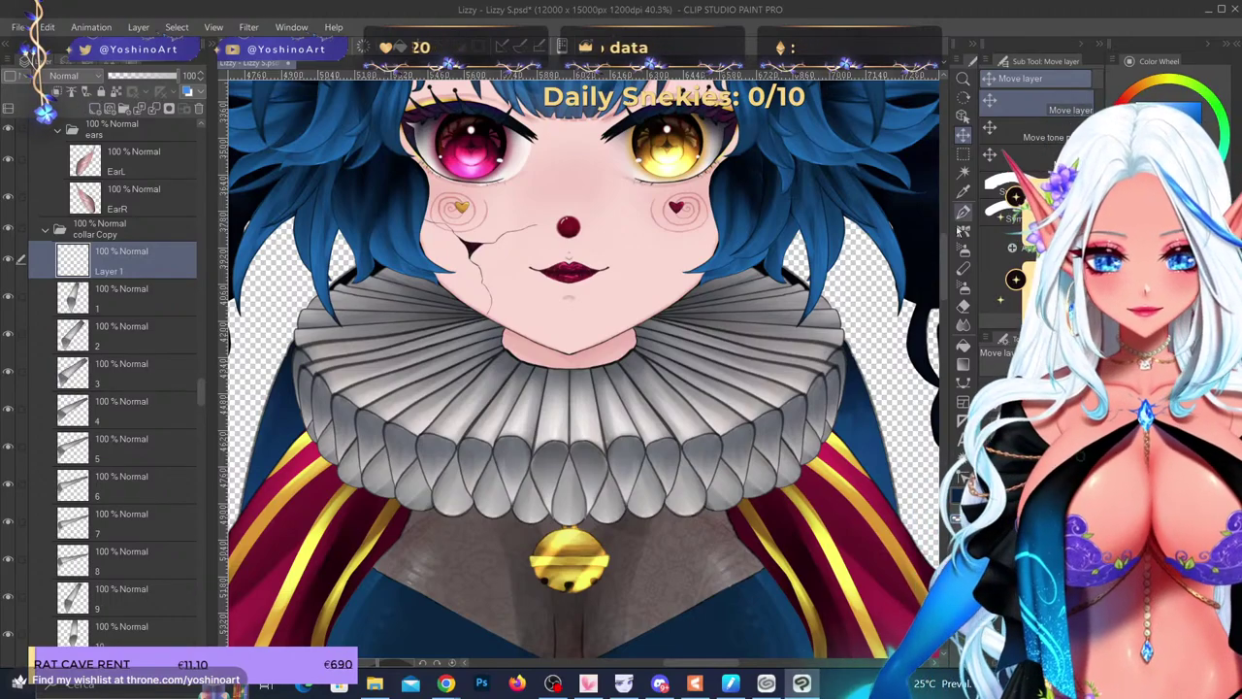
{"action": "left_click", "coordinate": [964, 231]}
{"action": "left_click", "coordinate": [963, 249]}
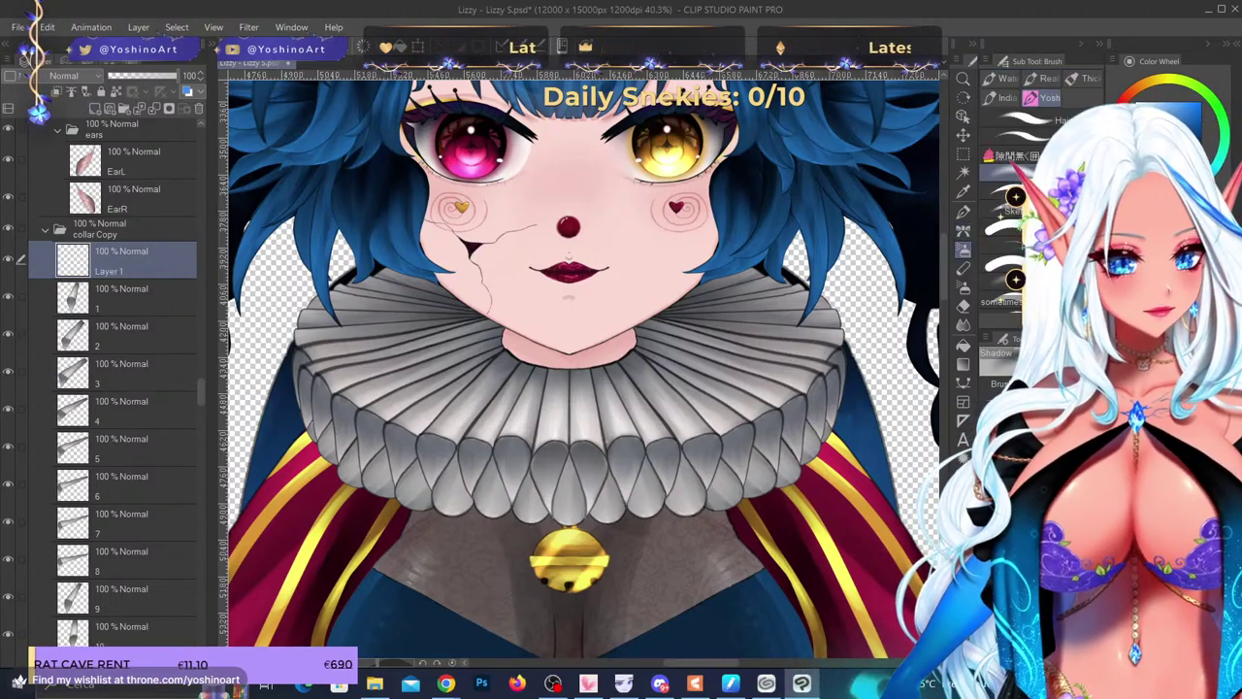
{"action": "left_click", "coordinate": [1001, 192]}
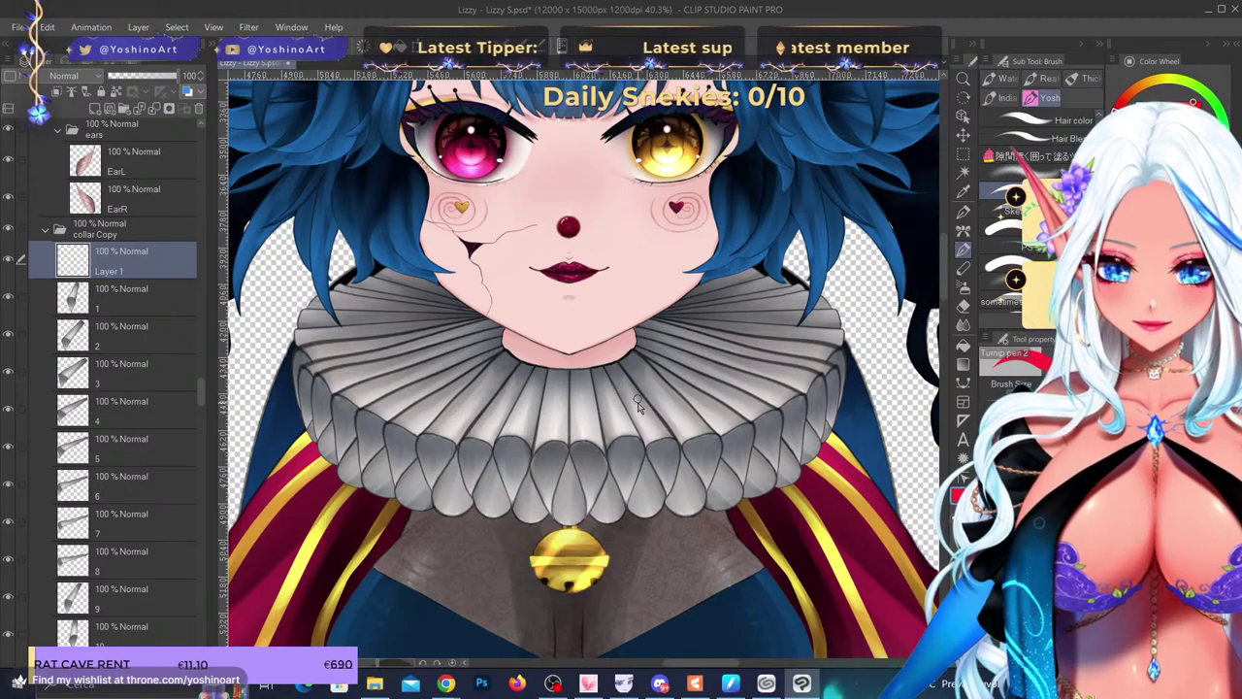
{"action": "mouse_move", "coordinate": [548, 373]}
{"action": "left_mouse_down"}
{"action": "mouse_move", "coordinate": [542, 416]}
{"action": "mouse_move", "coordinate": [557, 446]}
{"action": "left_mouse_up"}
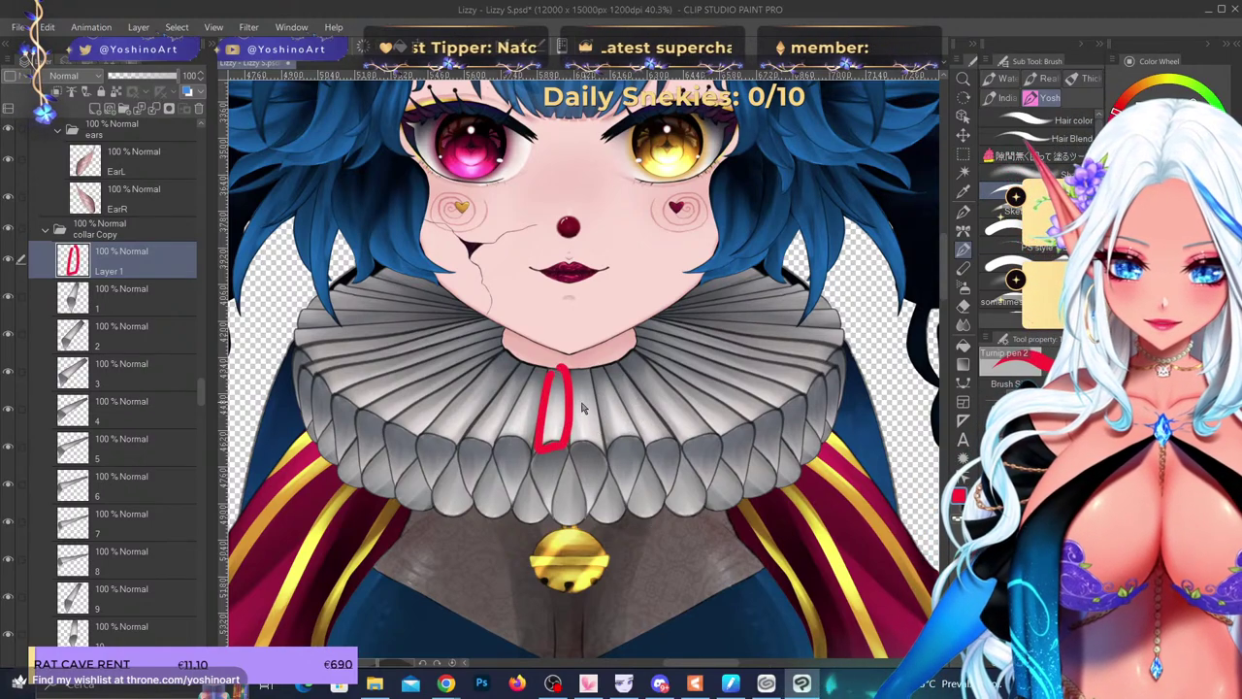
{"action": "key", "text": "ctrl+z"}
- Outline a wider group of pleats on the ruff's right half in red, undoing the trial strokes
{"action": "mouse_move", "coordinate": [617, 369]}
{"action": "left_mouse_down"}
{"action": "mouse_move", "coordinate": [735, 426]}
{"action": "mouse_move", "coordinate": [632, 352]}
{"action": "mouse_move", "coordinate": [723, 343]}
{"action": "mouse_move", "coordinate": [790, 396]}
{"action": "mouse_move", "coordinate": [769, 455]}
{"action": "mouse_move", "coordinate": [695, 424]}
{"action": "left_mouse_up"}
{"action": "mouse_move", "coordinate": [625, 392]}
{"action": "left_mouse_down"}
{"action": "mouse_move", "coordinate": [668, 469]}
{"action": "mouse_move", "coordinate": [745, 442]}
{"action": "left_mouse_up"}
{"action": "mouse_move", "coordinate": [722, 405]}
{"action": "left_mouse_down"}
{"action": "mouse_move", "coordinate": [655, 361]}
{"action": "mouse_move", "coordinate": [745, 484]}
{"action": "mouse_move", "coordinate": [599, 384]}
{"action": "mouse_move", "coordinate": [748, 432]}
{"action": "mouse_move", "coordinate": [640, 374]}
{"action": "left_mouse_up"}
{"action": "key", "text": "ctrl+z"}
{"action": "key", "text": "ctrl+z"}
{"action": "key", "text": "ctrl+z"}
{"action": "key", "text": "ctrl+z"}
{"action": "key", "text": "ctrl+z"}
{"action": "key", "text": "ctrl+z"}
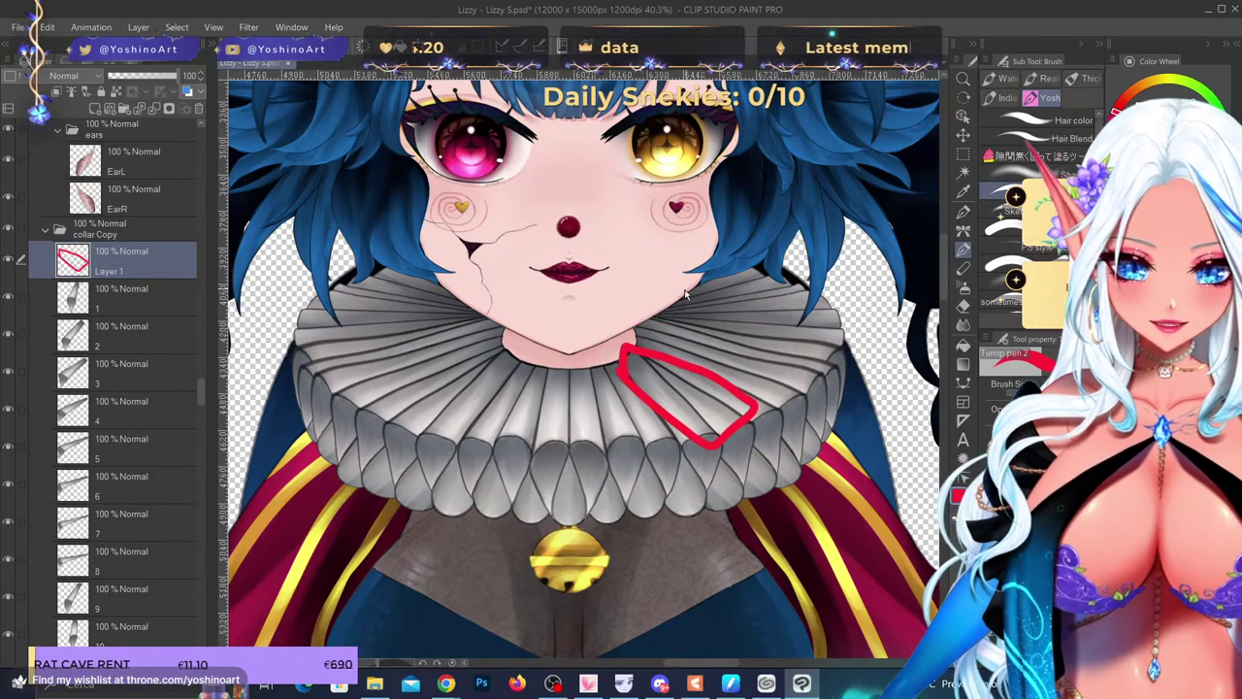
- Circle overlapping groups of pleats on the ruff's left half in red, and undo all the marks
{"action": "mouse_move", "coordinate": [527, 361]}
{"action": "left_mouse_down"}
{"action": "mouse_move", "coordinate": [407, 417]}
{"action": "mouse_move", "coordinate": [430, 452]}
{"action": "mouse_move", "coordinate": [458, 461]}
{"action": "mouse_move", "coordinate": [450, 448]}
{"action": "mouse_move", "coordinate": [464, 504]}
{"action": "mouse_move", "coordinate": [548, 466]}
{"action": "mouse_move", "coordinate": [556, 370]}
{"action": "left_mouse_up"}
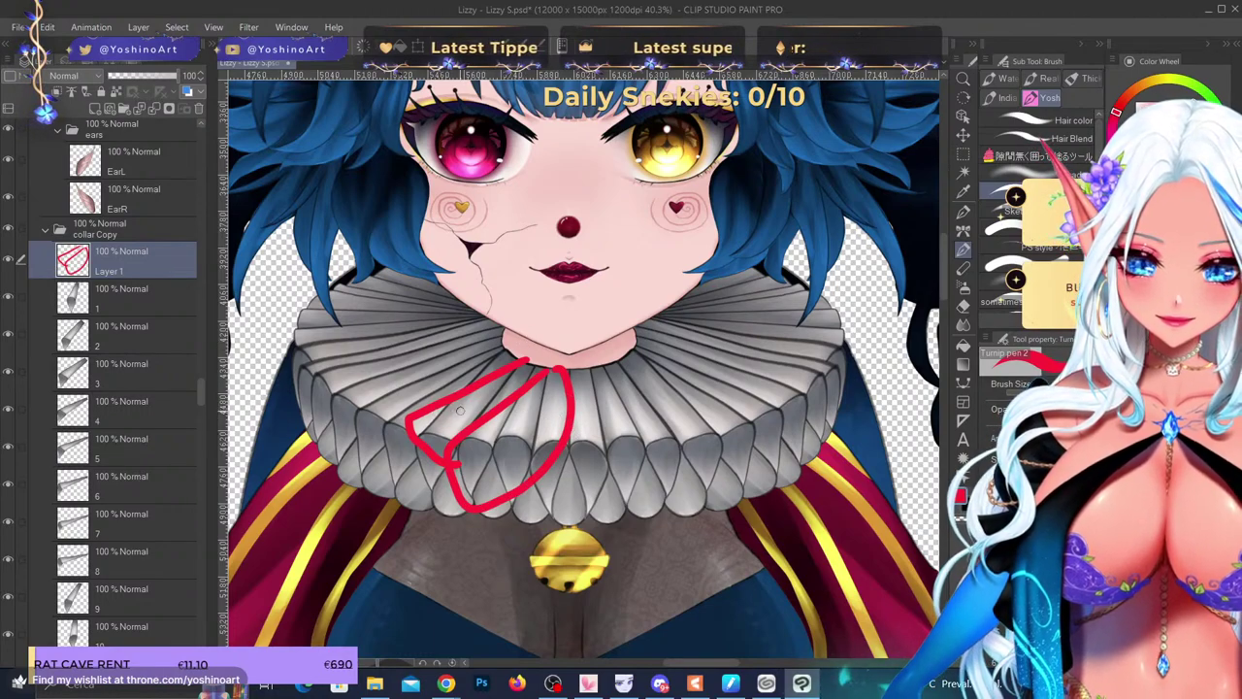
{"action": "mouse_move", "coordinate": [463, 365]}
{"action": "left_mouse_down"}
{"action": "mouse_move", "coordinate": [399, 448]}
{"action": "mouse_move", "coordinate": [492, 443]}
{"action": "mouse_move", "coordinate": [546, 358]}
{"action": "mouse_move", "coordinate": [400, 412]}
{"action": "left_mouse_up"}
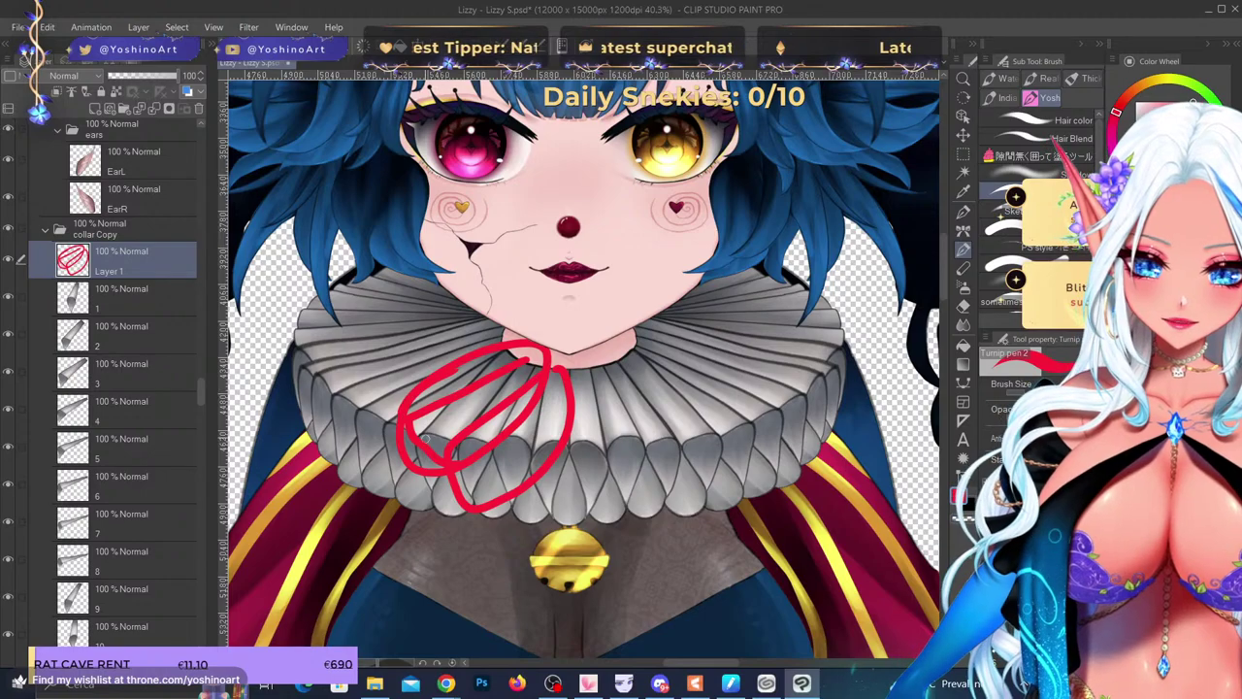
{"action": "key", "text": "ctrl+z"}
{"action": "key", "text": "ctrl+z"}
{"action": "key", "text": "ctrl+z"}
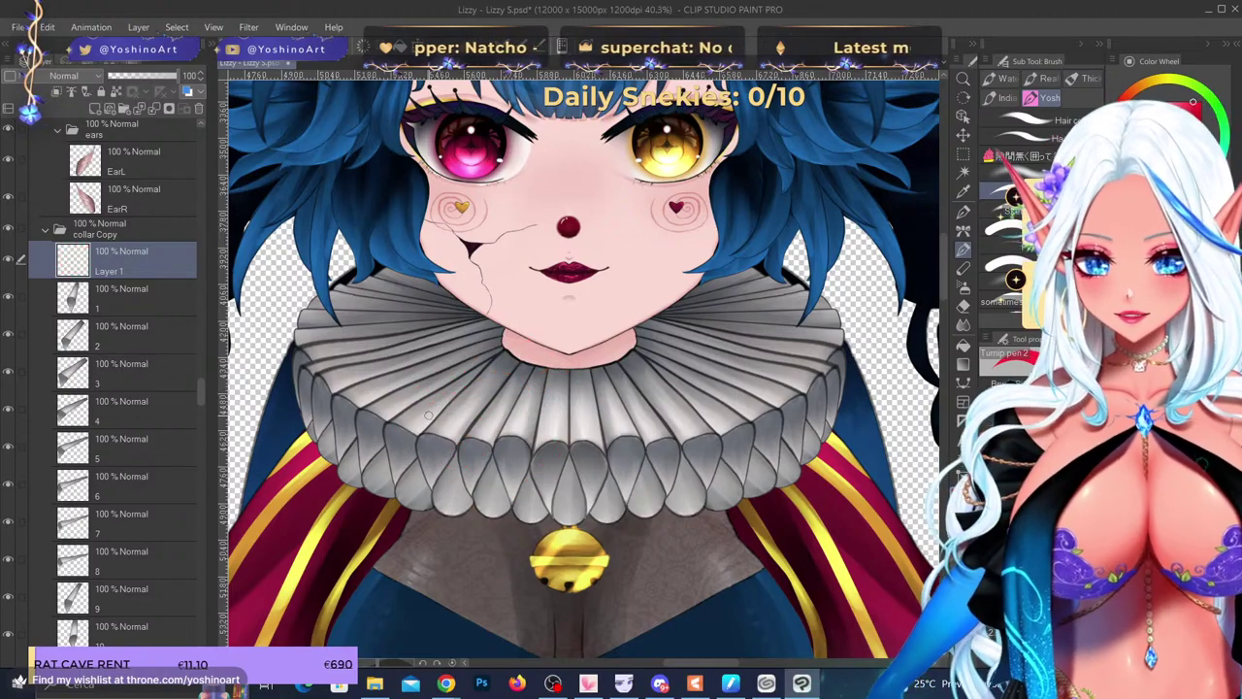
- Look over the whole ruff and delete the temporary marking layer from the collar Copy folder
{"action": "scroll", "coordinate": [428, 415], "scroll_direction": "down", "scroll_amount": 3}
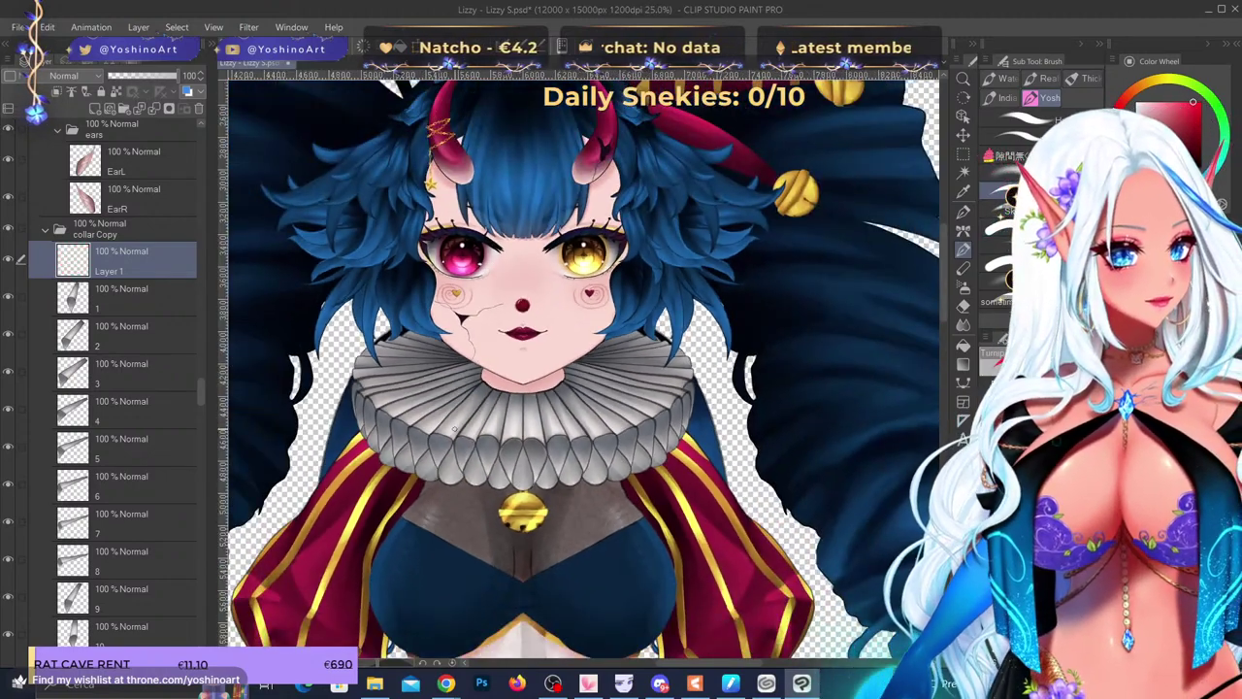
{"action": "scroll", "coordinate": [454, 428], "scroll_direction": "up", "scroll_amount": 2}
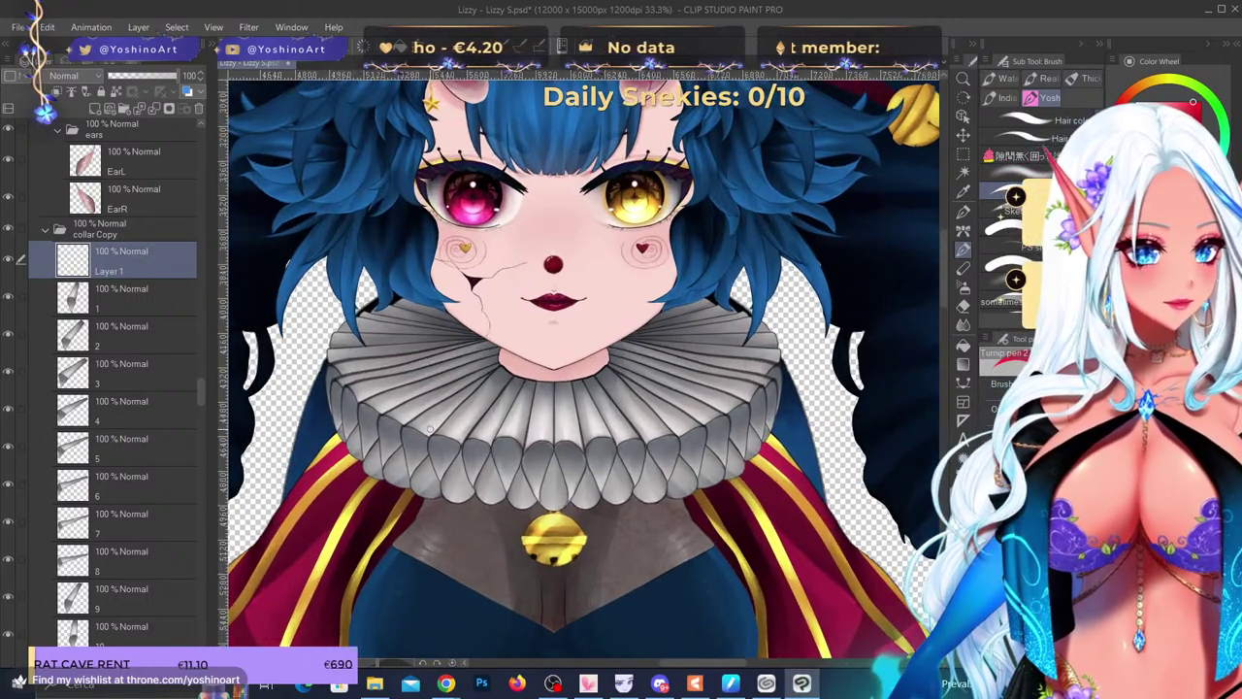
{"action": "scroll", "coordinate": [478, 425], "scroll_direction": "down", "scroll_amount": 2}
{"action": "scroll", "coordinate": [478, 437], "scroll_direction": "up", "scroll_amount": 3}
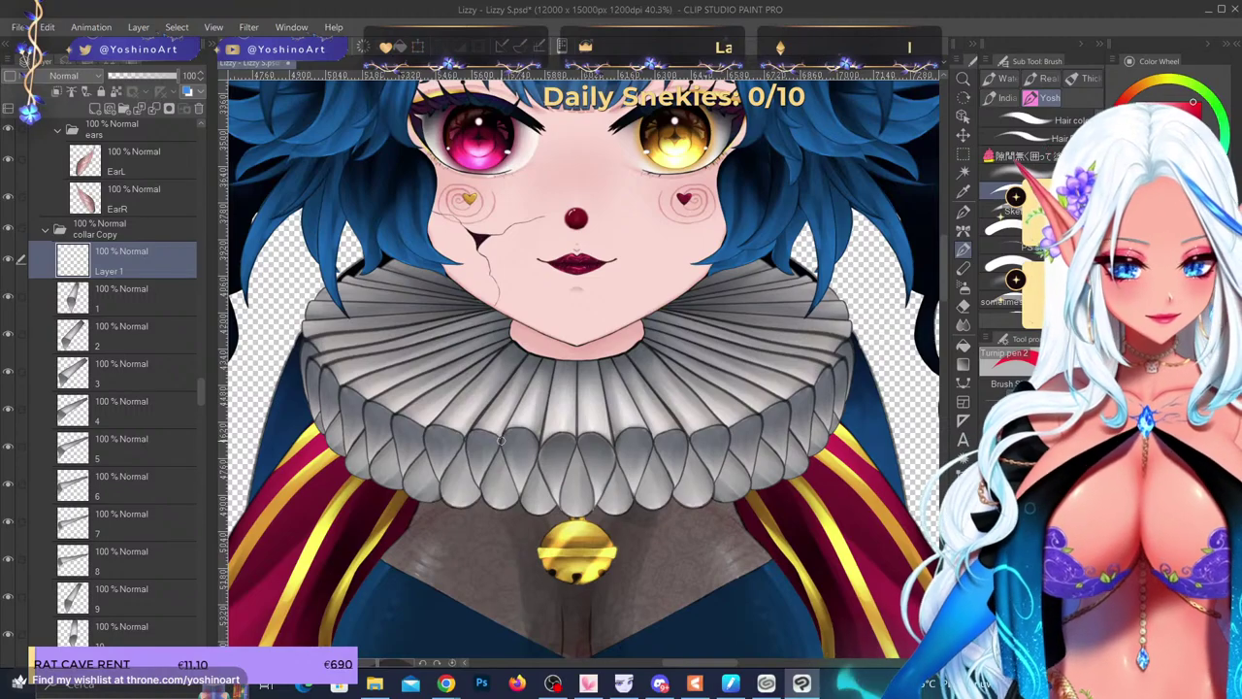
{"action": "scroll", "coordinate": [501, 440], "scroll_direction": "up", "scroll_amount": 3}
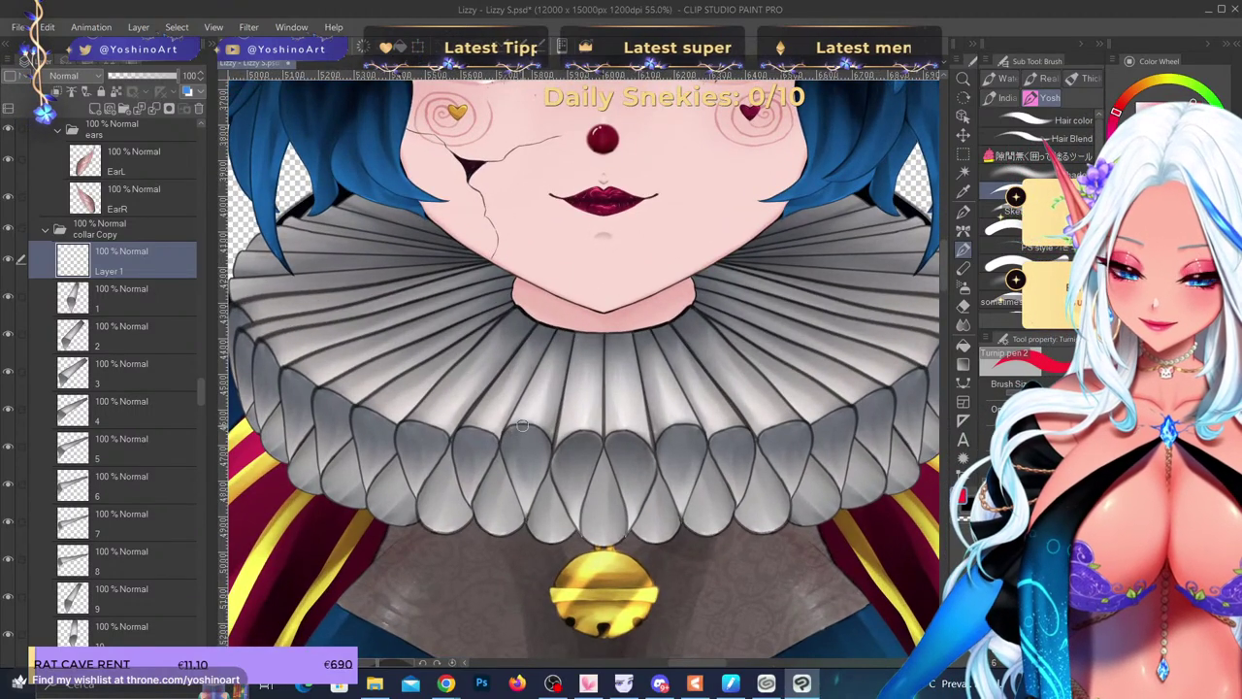
{"action": "scroll", "coordinate": [501, 424], "scroll_direction": "down", "scroll_amount": 3}
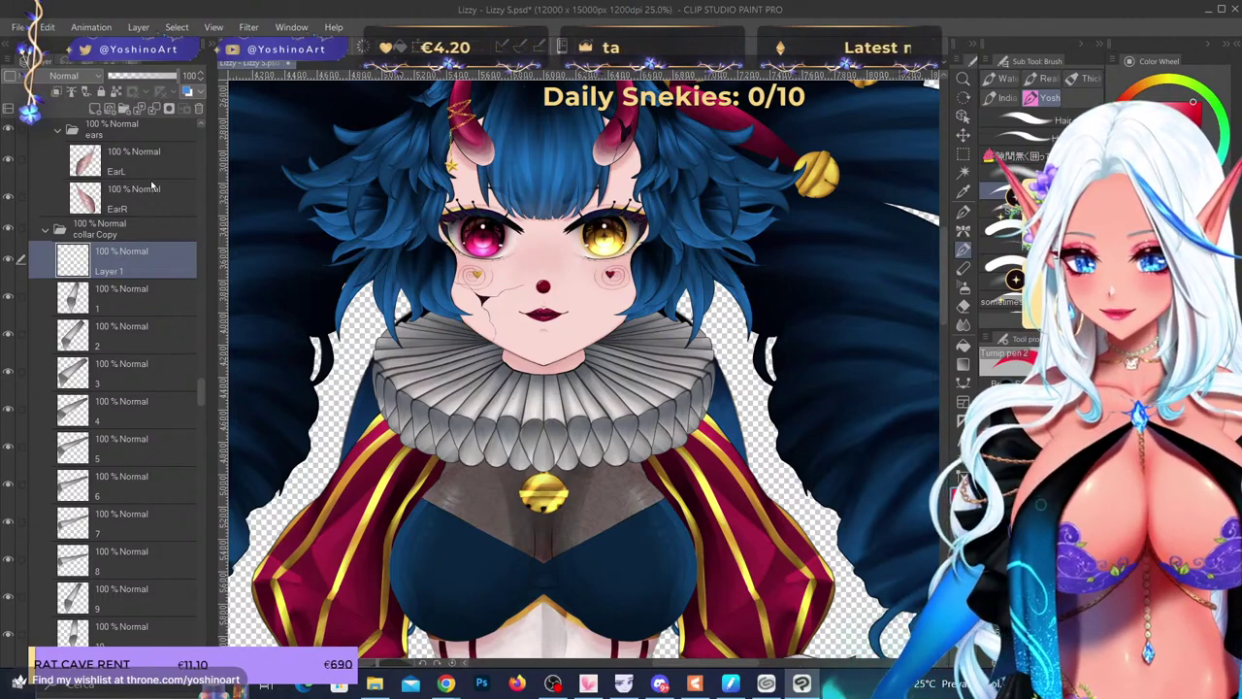
{"action": "left_click", "coordinate": [198, 109]}
- Collapse the collar Copy folder and switch its visibility off and on to compare the neck with and without the ruff
{"action": "scroll", "coordinate": [126, 252], "scroll_direction": "down", "scroll_amount": 2}
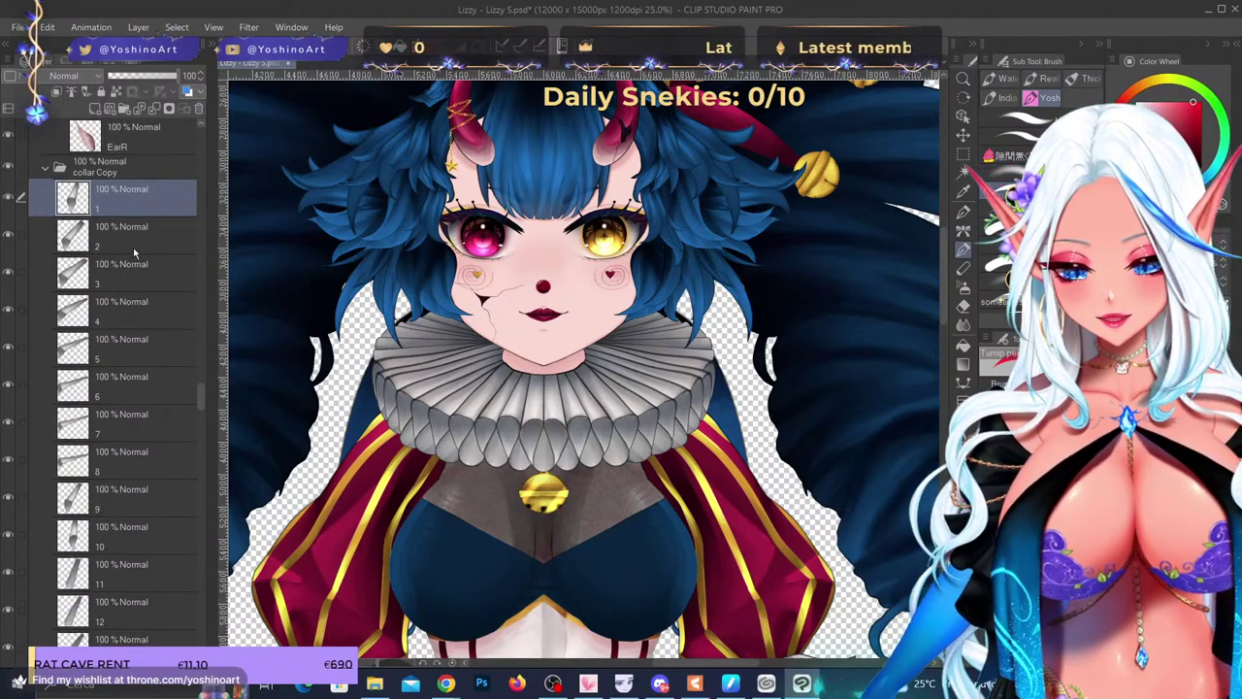
{"action": "scroll", "coordinate": [359, 356], "scroll_direction": "up", "scroll_amount": 1}
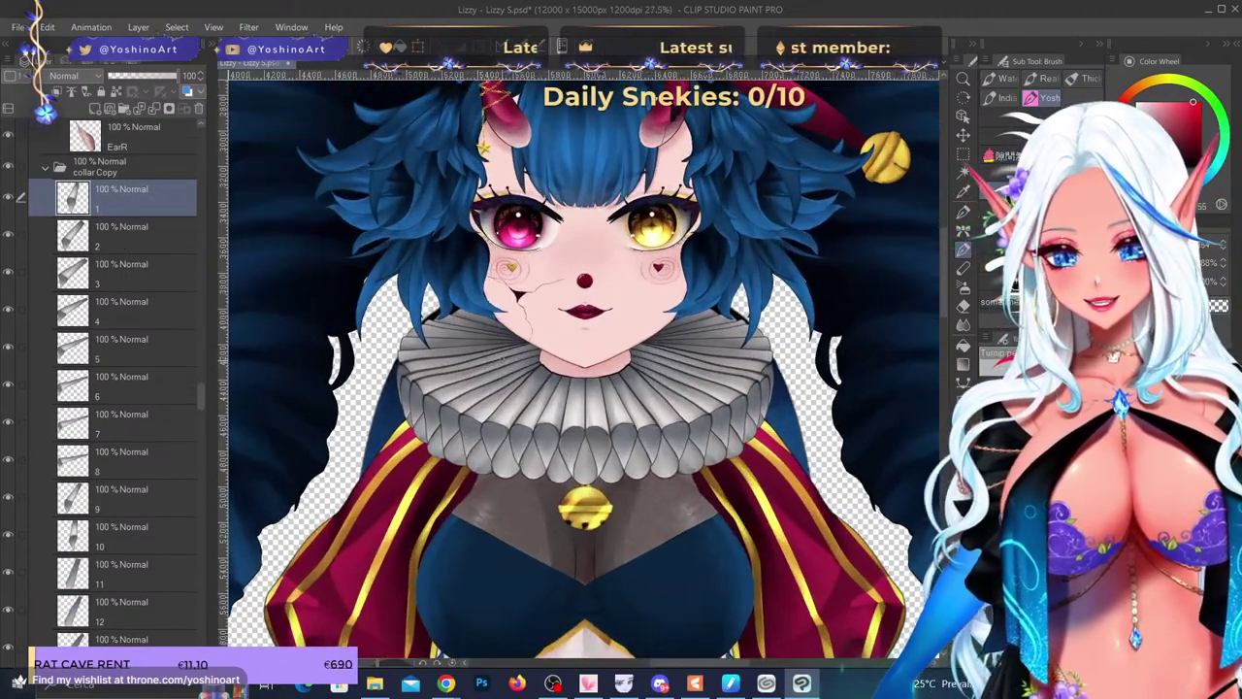
{"action": "left_click", "coordinate": [77, 169]}
{"action": "left_click", "coordinate": [45, 167]}
{"action": "left_click", "coordinate": [7, 168]}
{"action": "left_click", "coordinate": [7, 168]}
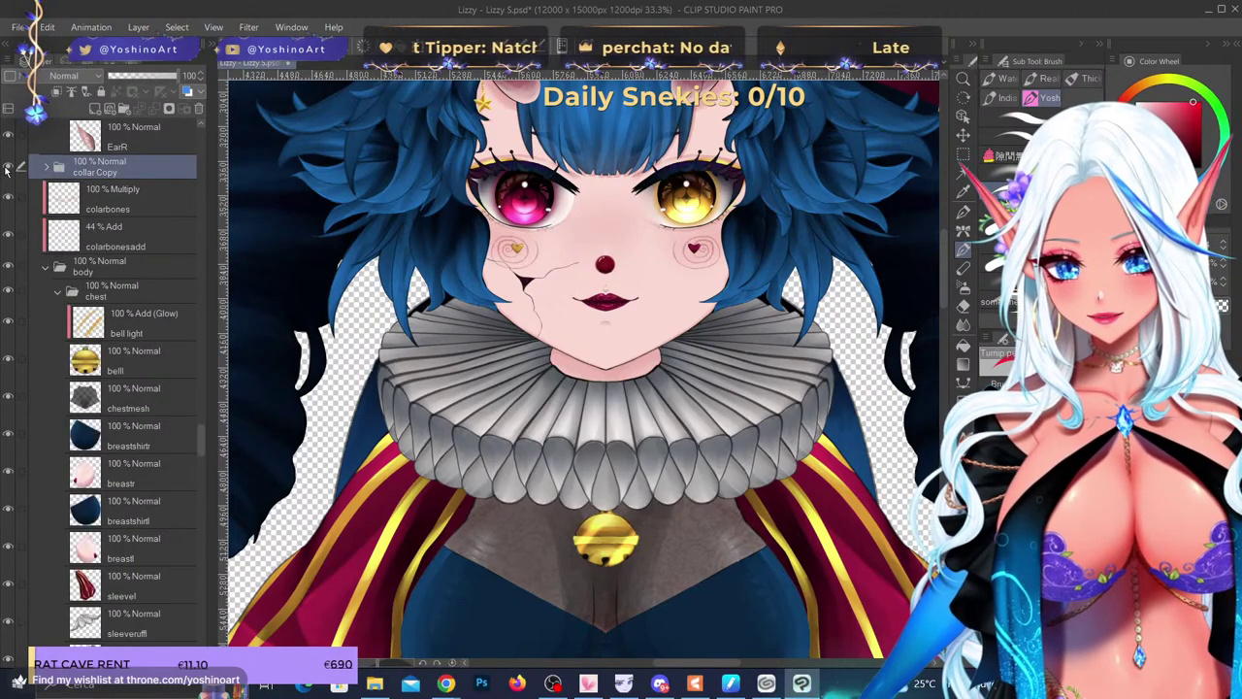
{"action": "left_click", "coordinate": [7, 168]}
{"action": "left_click", "coordinate": [7, 168]}
{"action": "left_click", "coordinate": [7, 168]}
{"action": "left_click", "coordinate": [7, 168]}
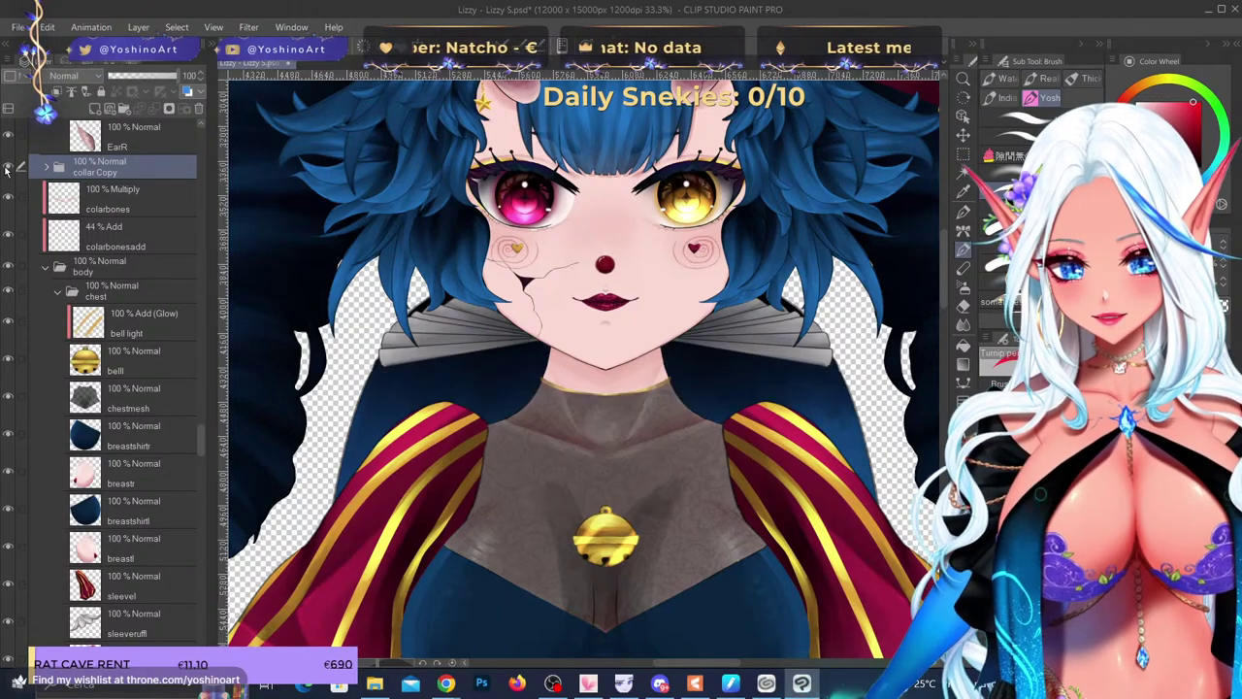
{"action": "left_click", "coordinate": [7, 168]}
{"action": "left_click", "coordinate": [7, 168]}
{"action": "left_click", "coordinate": [7, 167]}
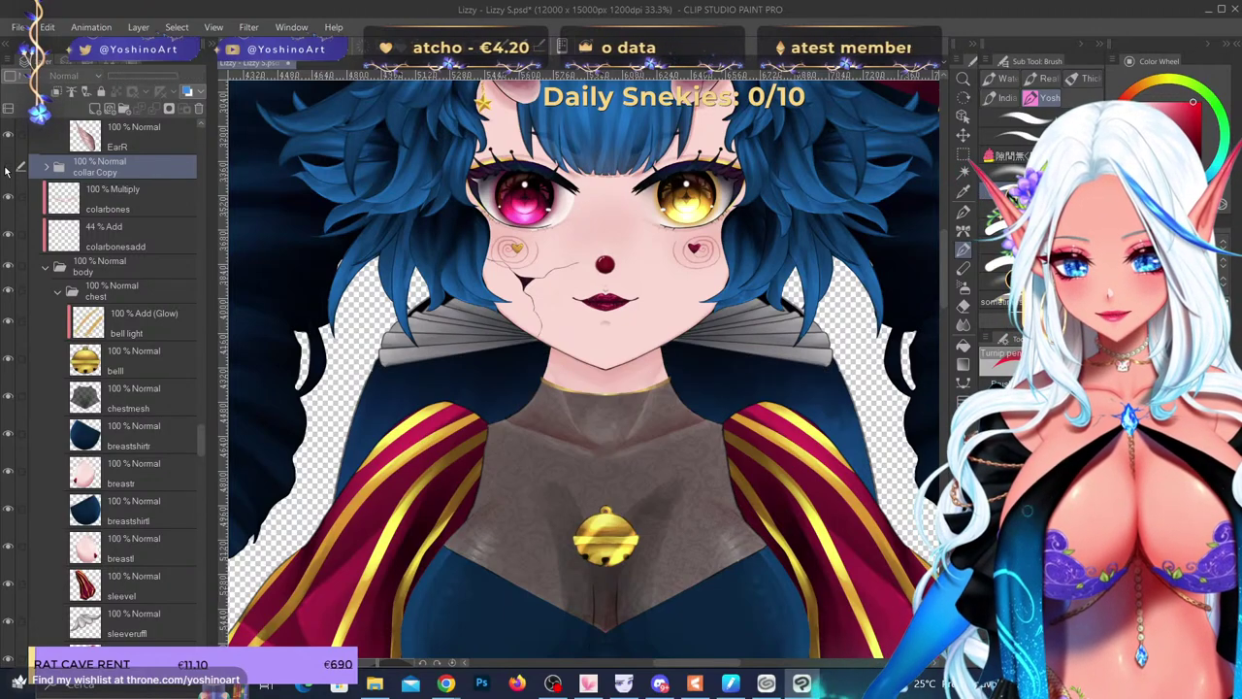
{"action": "left_click", "coordinate": [7, 168]}
- Lower the collar Copy folder's opacity to 54% and add a new layer above layer r in the collarside/back folder
{"action": "left_click", "coordinate": [148, 84]}
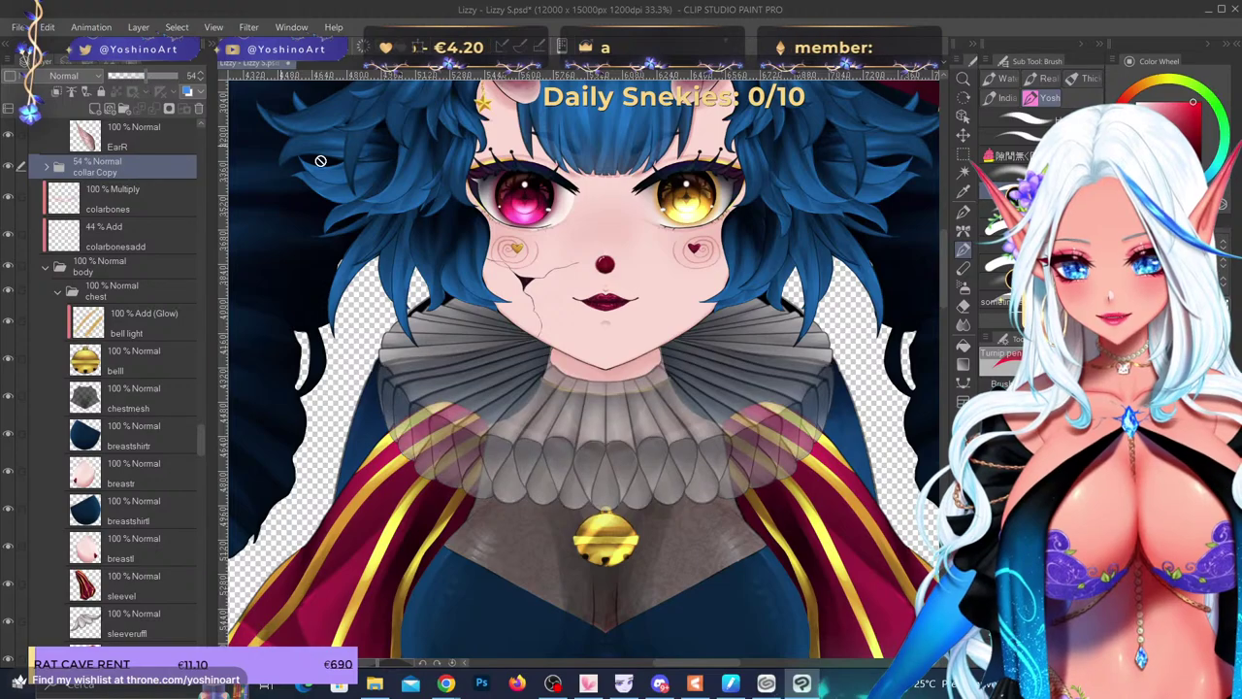
{"action": "left_click", "coordinate": [813, 347], "text": "ctrl+shift"}
{"action": "scroll", "coordinate": [830, 355], "scroll_direction": "up", "scroll_amount": 2}
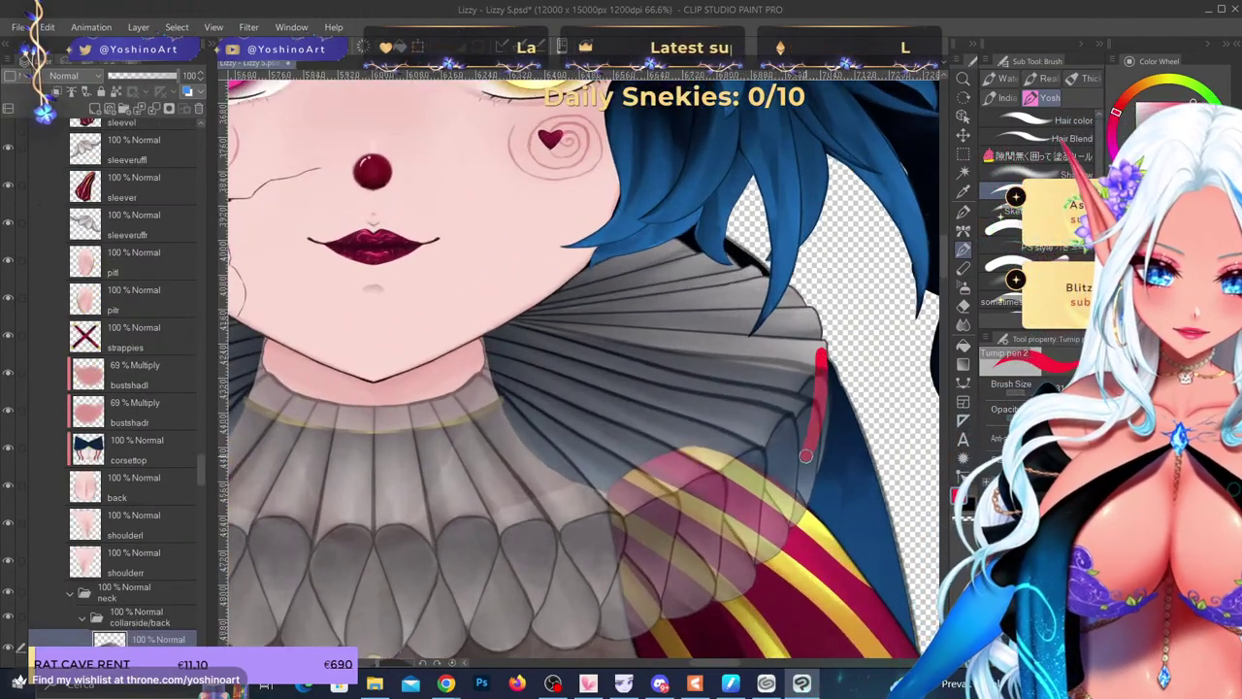
{"action": "left_click_drag", "start_coordinate": [204, 476], "coordinate": [204, 488]}
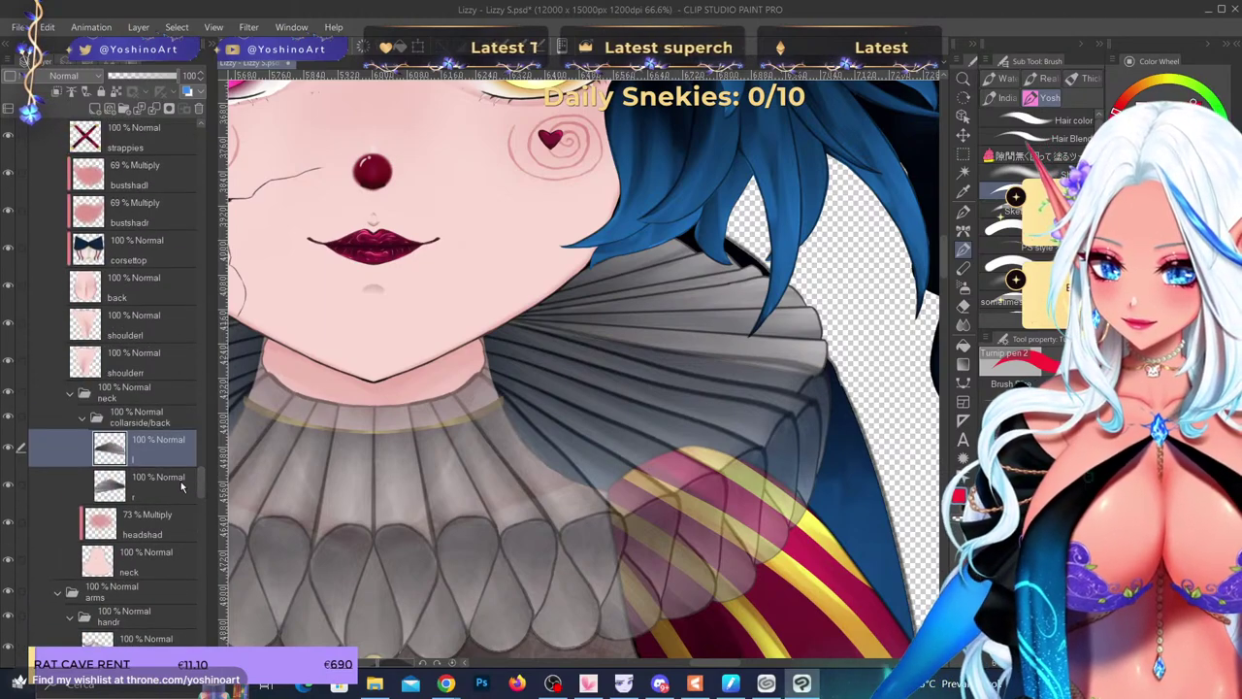
{"action": "left_click", "coordinate": [180, 485]}
{"action": "left_click", "coordinate": [95, 108]}
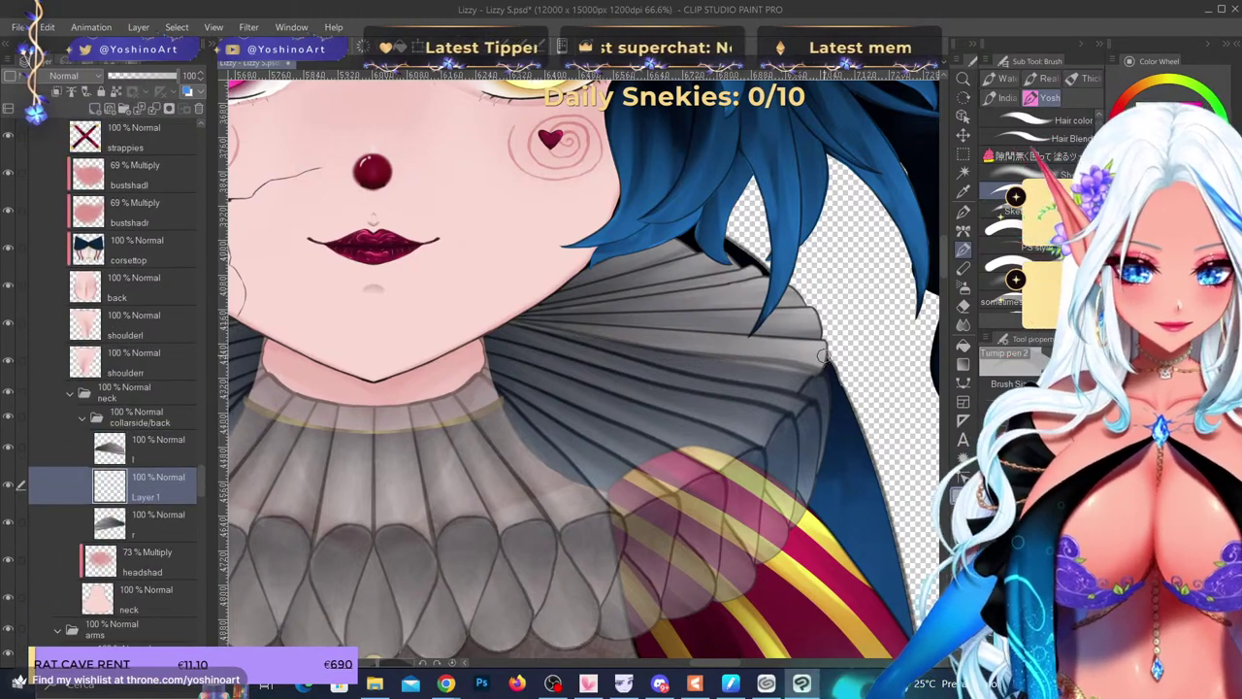
- Paint a grey extension below the side collar piece on the new layer, and restore the collar Copy folder's opacity to 100%
{"action": "mouse_move", "coordinate": [824, 356]}
{"action": "left_mouse_down"}
{"action": "mouse_move", "coordinate": [818, 453]}
{"action": "mouse_move", "coordinate": [812, 362]}
{"action": "mouse_move", "coordinate": [786, 423]}
{"action": "left_mouse_up"}
{"action": "mouse_move", "coordinate": [798, 470]}
{"action": "left_mouse_down"}
{"action": "mouse_move", "coordinate": [510, 347]}
{"action": "mouse_move", "coordinate": [684, 383]}
{"action": "mouse_move", "coordinate": [720, 400]}
{"action": "mouse_move", "coordinate": [499, 338]}
{"action": "mouse_move", "coordinate": [799, 409]}
{"action": "mouse_move", "coordinate": [791, 387]}
{"action": "mouse_move", "coordinate": [616, 349]}
{"action": "left_mouse_up"}
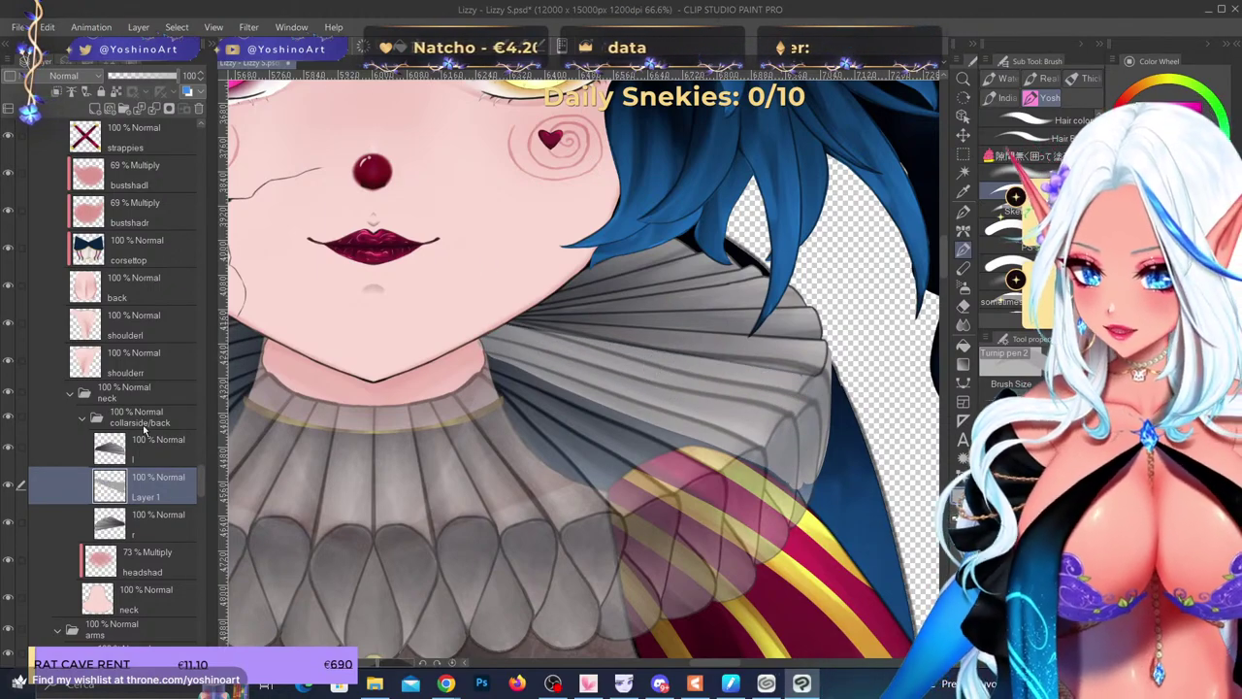
{"action": "scroll", "coordinate": [144, 430], "scroll_direction": "up", "scroll_amount": 10}
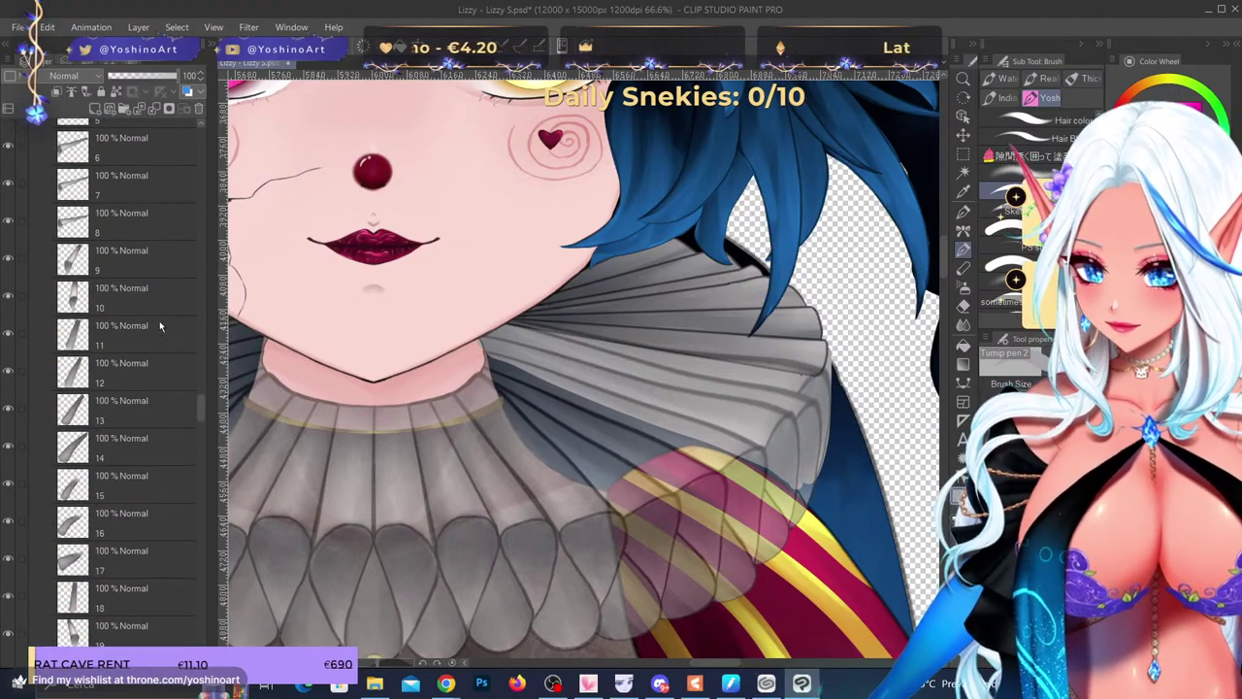
{"action": "scroll", "coordinate": [160, 327], "scroll_direction": "up", "scroll_amount": 5}
{"action": "left_click", "coordinate": [107, 177]}
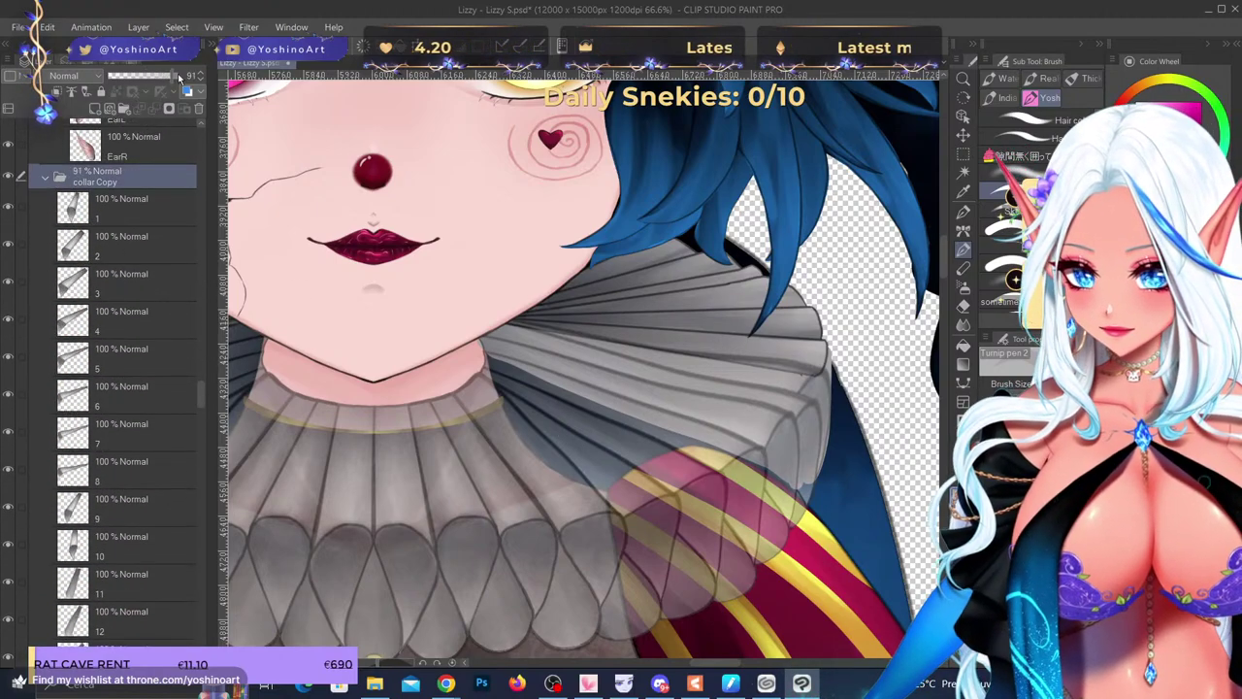
{"action": "left_click_drag", "start_coordinate": [179, 77], "coordinate": [192, 80]}
- Shift the collar Copy folder sideways with a transform to expose the grey extension behind the front ruff
{"action": "key", "text": "ctrl+t"}
{"action": "left_click_drag", "start_coordinate": [856, 272], "coordinate": [852, 346]}
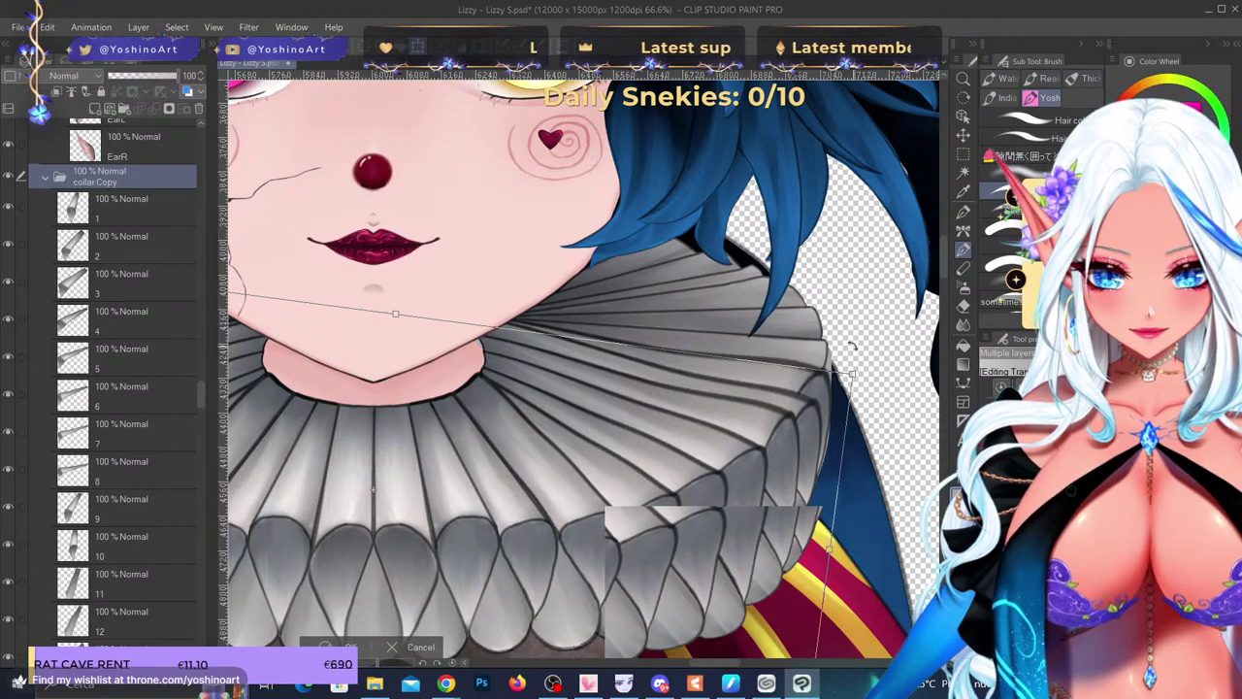
{"action": "left_click_drag", "start_coordinate": [780, 480], "coordinate": [728, 462]}
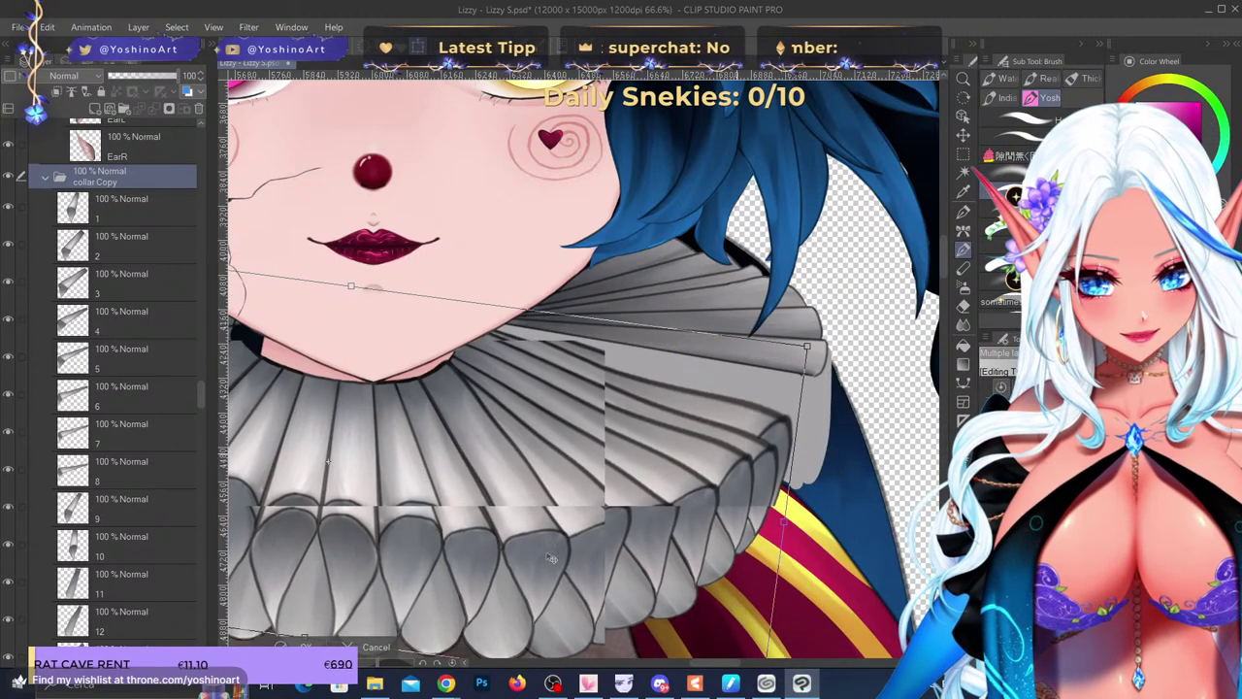
{"action": "key", "text": "Return"}
{"action": "scroll", "coordinate": [826, 388], "scroll_direction": "up", "scroll_amount": 4}
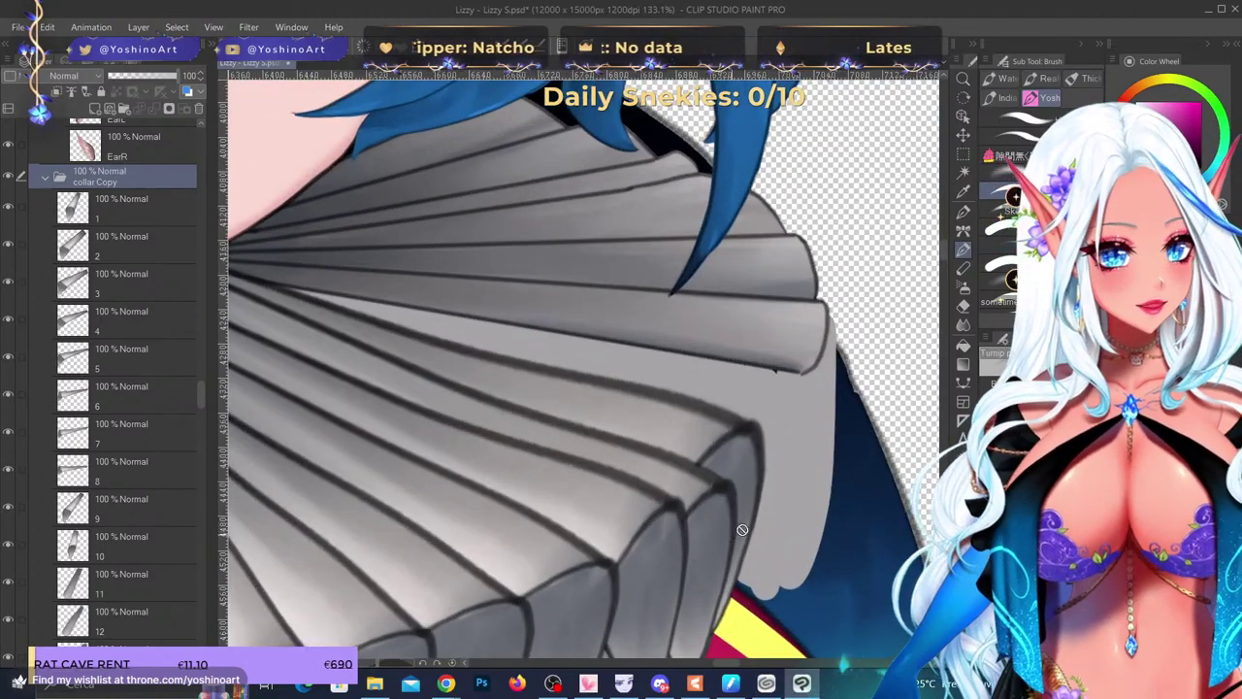
- Hide the grey extension layer to examine the gap behind the shifted ruff, and return the front collar to its place
{"action": "scroll", "coordinate": [631, 397], "scroll_direction": "down", "scroll_amount": 3}
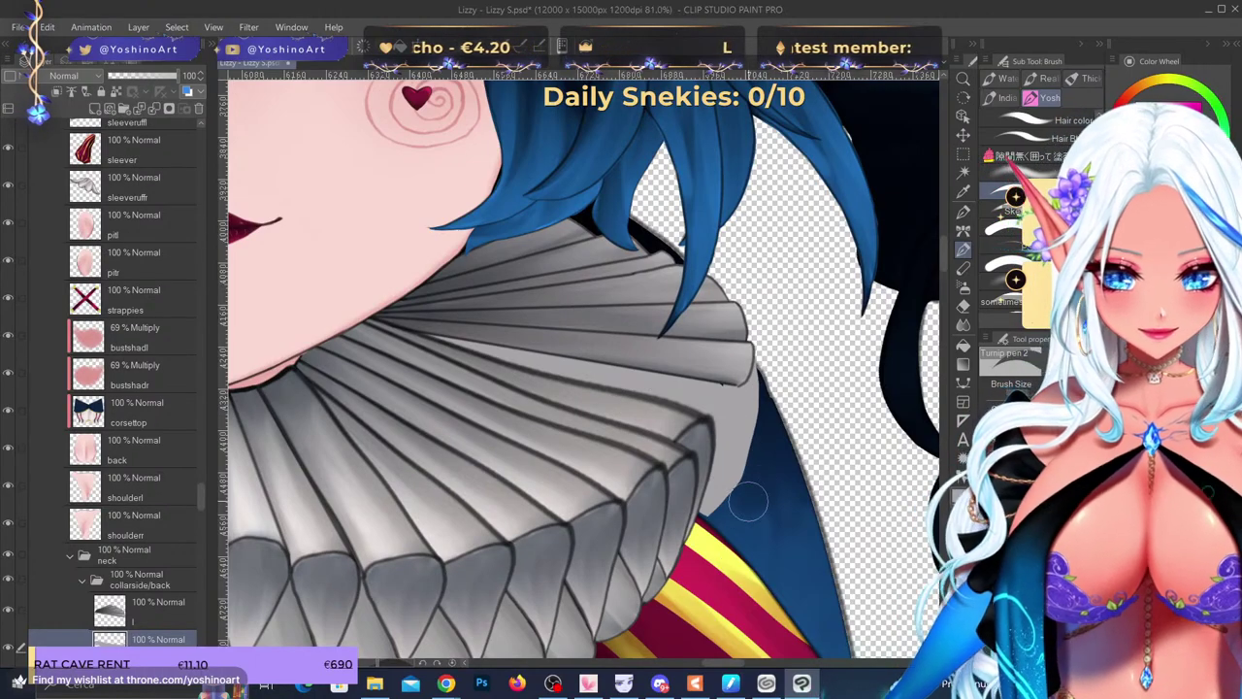
{"action": "scroll", "coordinate": [633, 432], "scroll_direction": "down", "scroll_amount": 3}
{"action": "scroll", "coordinate": [633, 432], "scroll_direction": "down", "scroll_amount": 1}
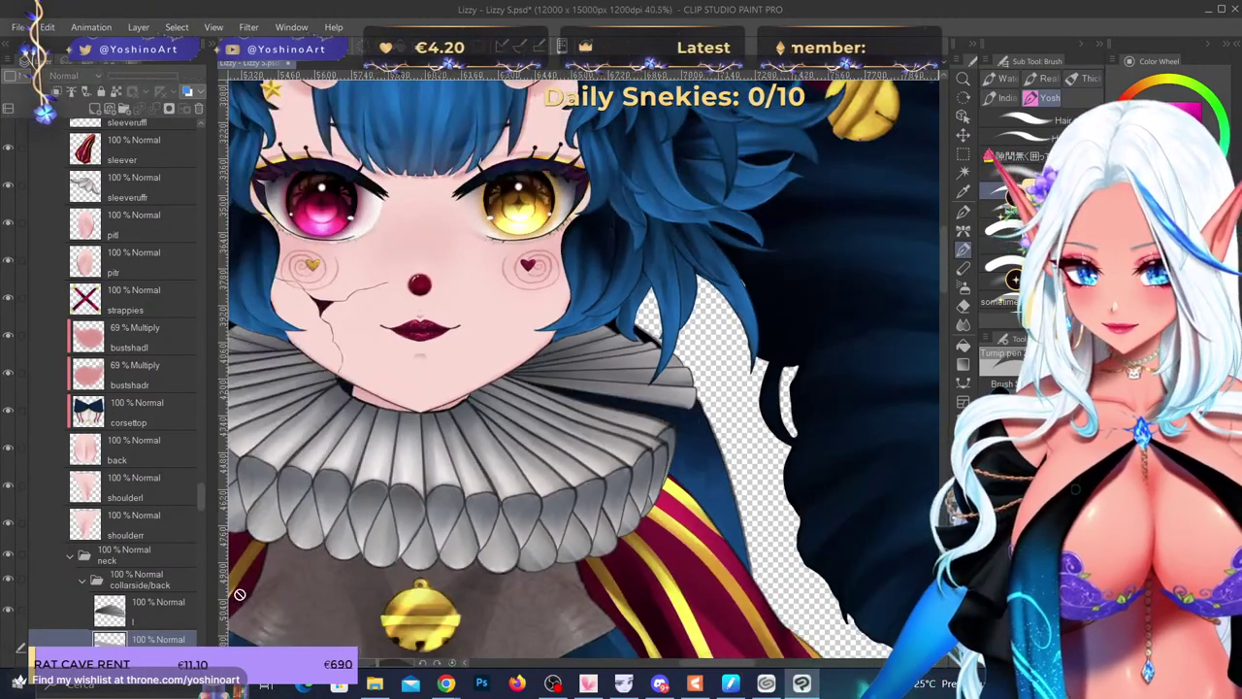
{"action": "scroll", "coordinate": [652, 404], "scroll_direction": "down", "scroll_amount": 2}
{"action": "scroll", "coordinate": [658, 405], "scroll_direction": "up", "scroll_amount": 5}
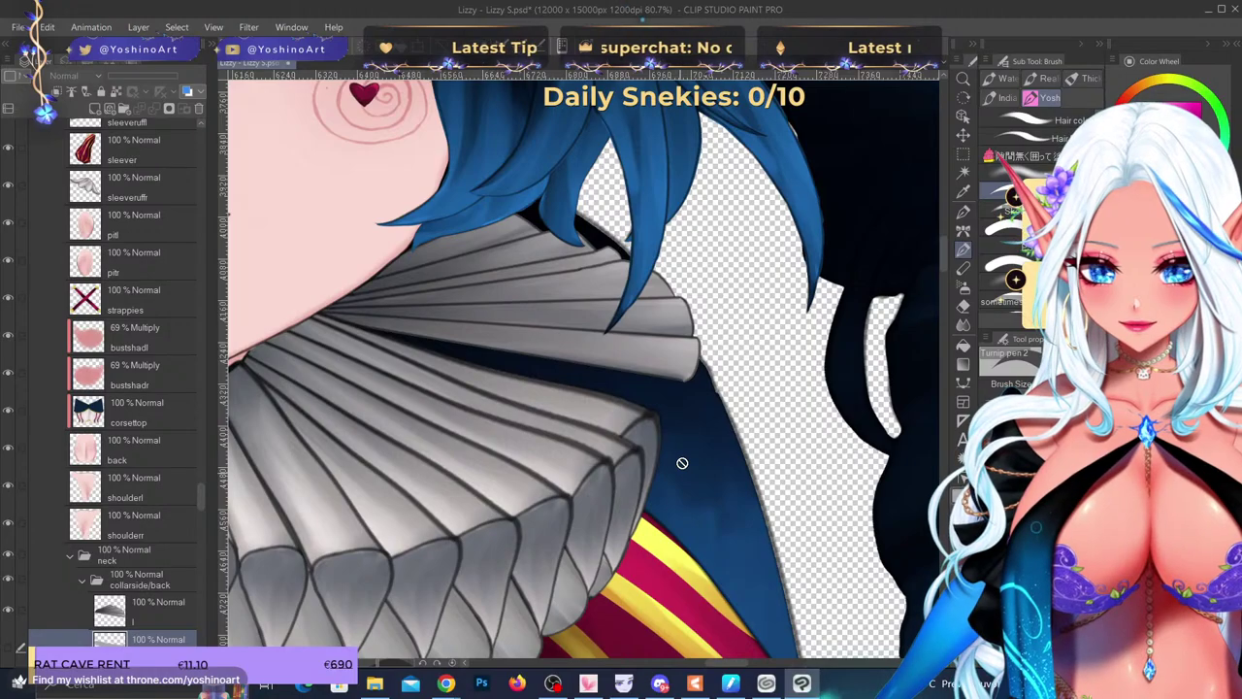
{"action": "scroll", "coordinate": [670, 344], "scroll_direction": "up", "scroll_amount": 1}
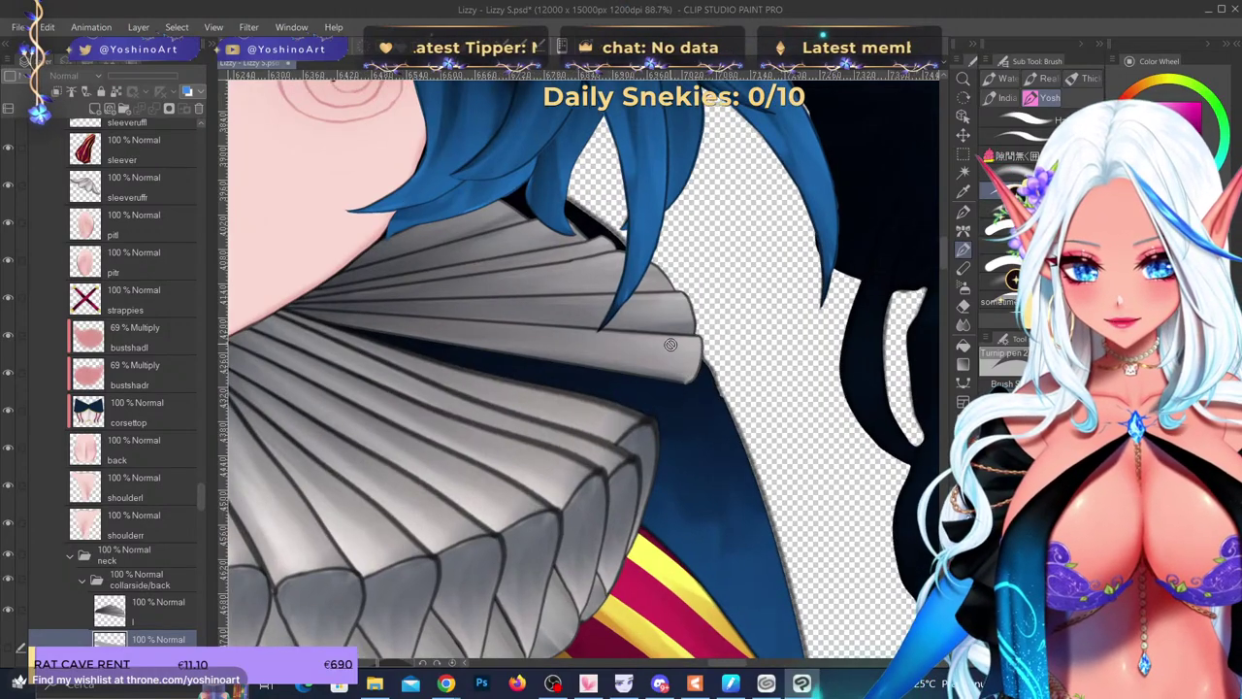
{"action": "left_click_drag", "start_coordinate": [725, 403], "coordinate": [742, 447]}
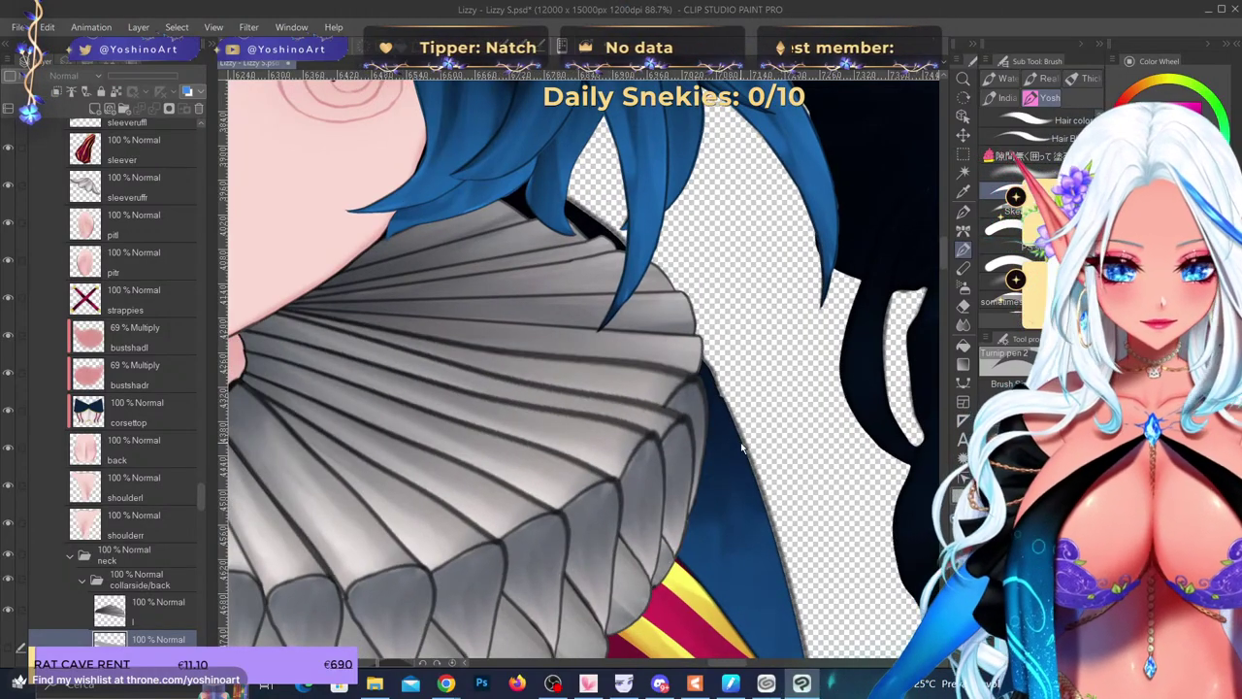
- Undo the recent collar opacity changes and collapse the collarside/back folder
{"action": "scroll", "coordinate": [741, 447], "scroll_direction": "down", "scroll_amount": 5}
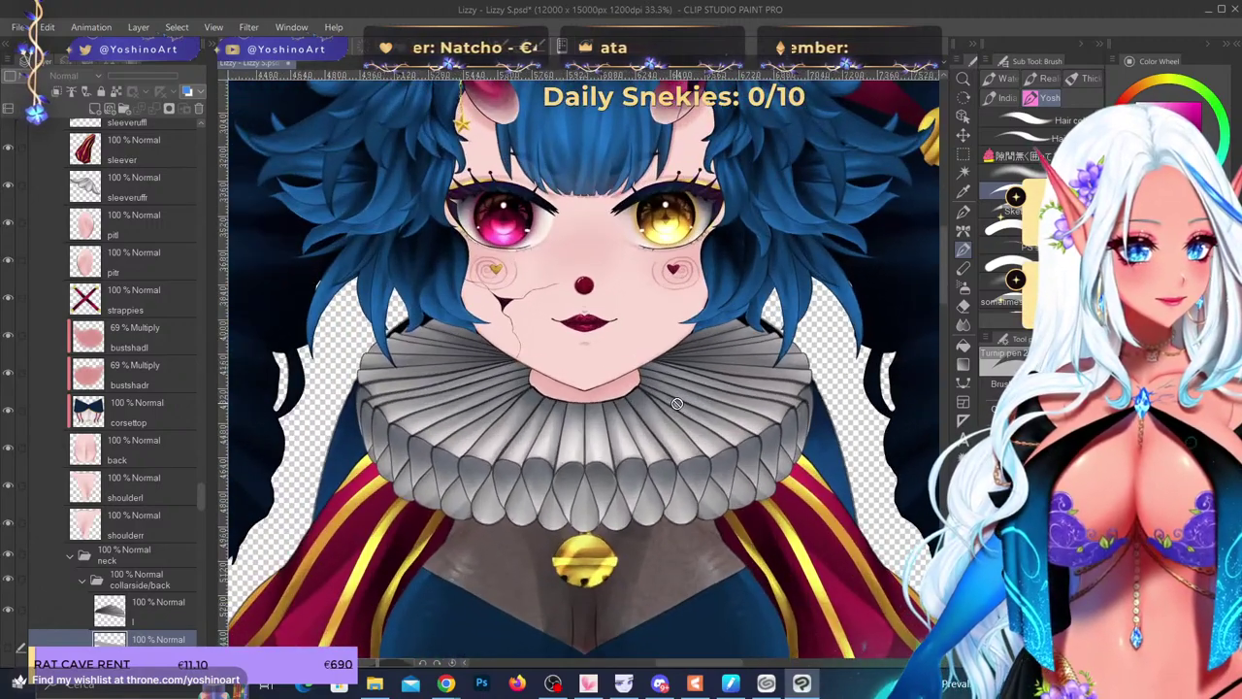
{"action": "scroll", "coordinate": [677, 402], "scroll_direction": "down", "scroll_amount": 2}
{"action": "scroll", "coordinate": [585, 391], "scroll_direction": "up", "scroll_amount": 2}
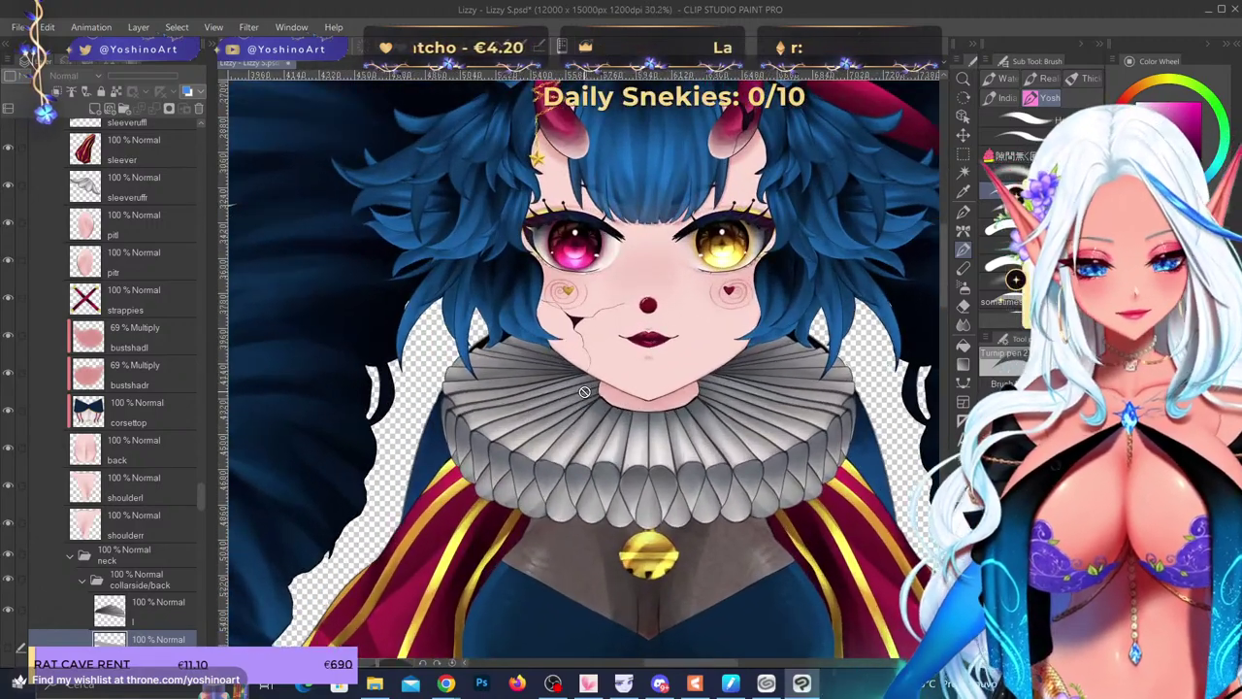
{"action": "key", "text": "ctrl+z"}
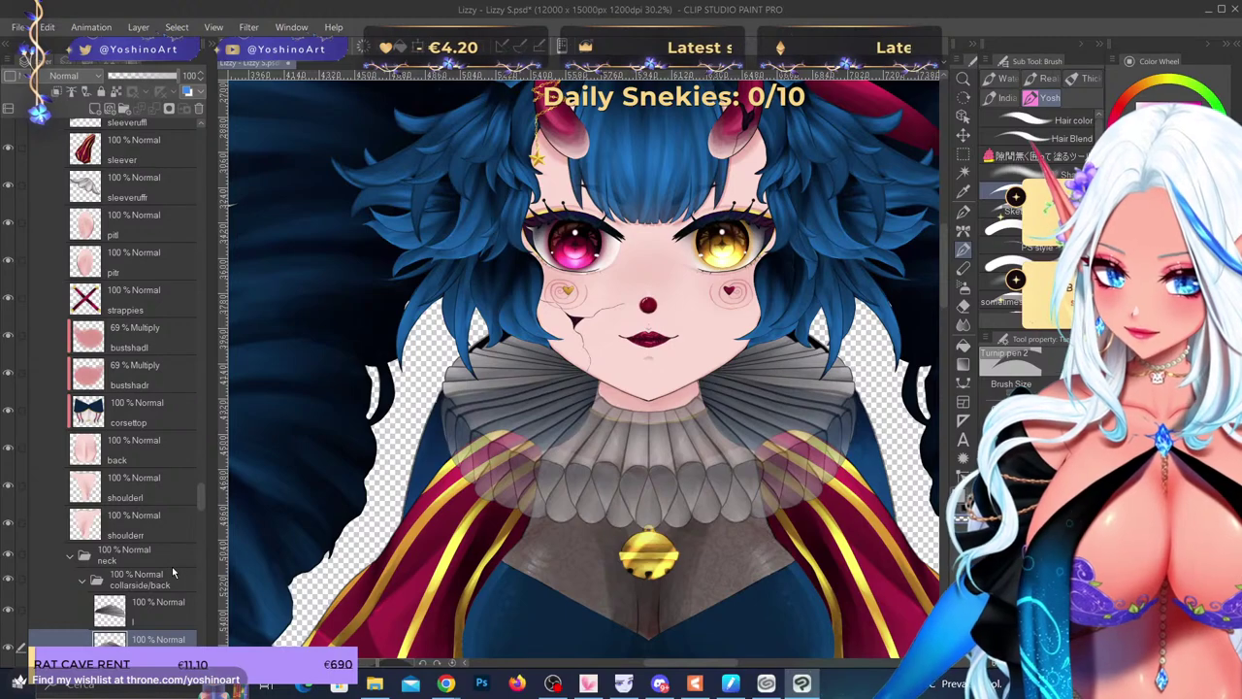
{"action": "key", "text": "ctrl+z"}
{"action": "left_click", "coordinate": [134, 582]}
{"action": "left_click", "coordinate": [83, 580]}
- Look through the chest folder's layers and compare them with the character's torso
{"action": "scroll", "coordinate": [93, 553], "scroll_direction": "up", "scroll_amount": 4}
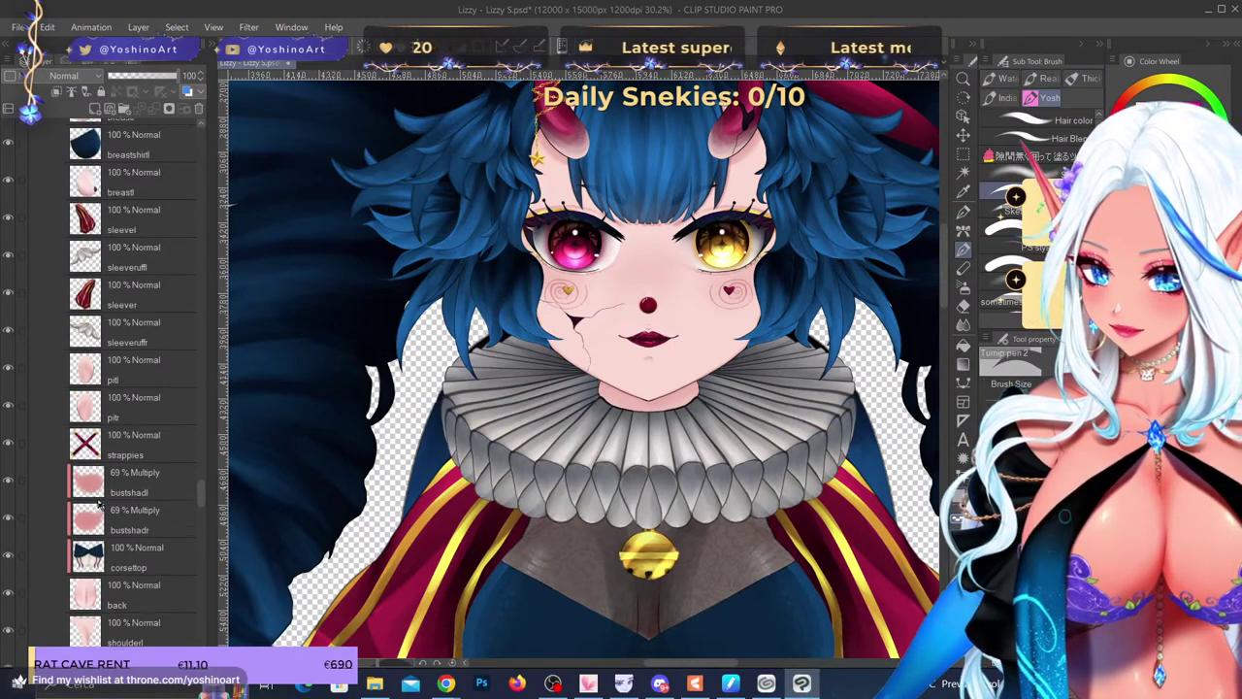
{"action": "scroll", "coordinate": [95, 529], "scroll_direction": "up", "scroll_amount": 1}
{"action": "scroll", "coordinate": [117, 437], "scroll_direction": "up", "scroll_amount": 6}
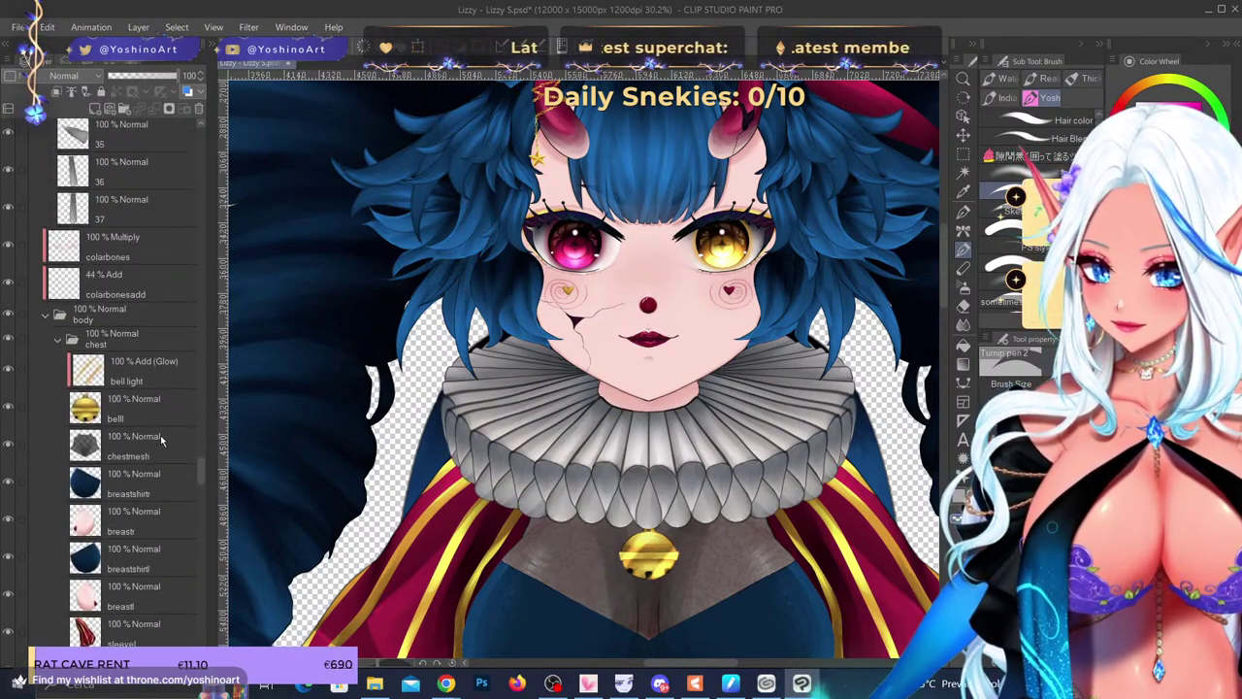
{"action": "scroll", "coordinate": [465, 193], "scroll_direction": "down", "scroll_amount": 2}
{"action": "scroll", "coordinate": [568, 210], "scroll_direction": "down", "scroll_amount": 1}
{"action": "scroll", "coordinate": [599, 303], "scroll_direction": "up", "scroll_amount": 1}
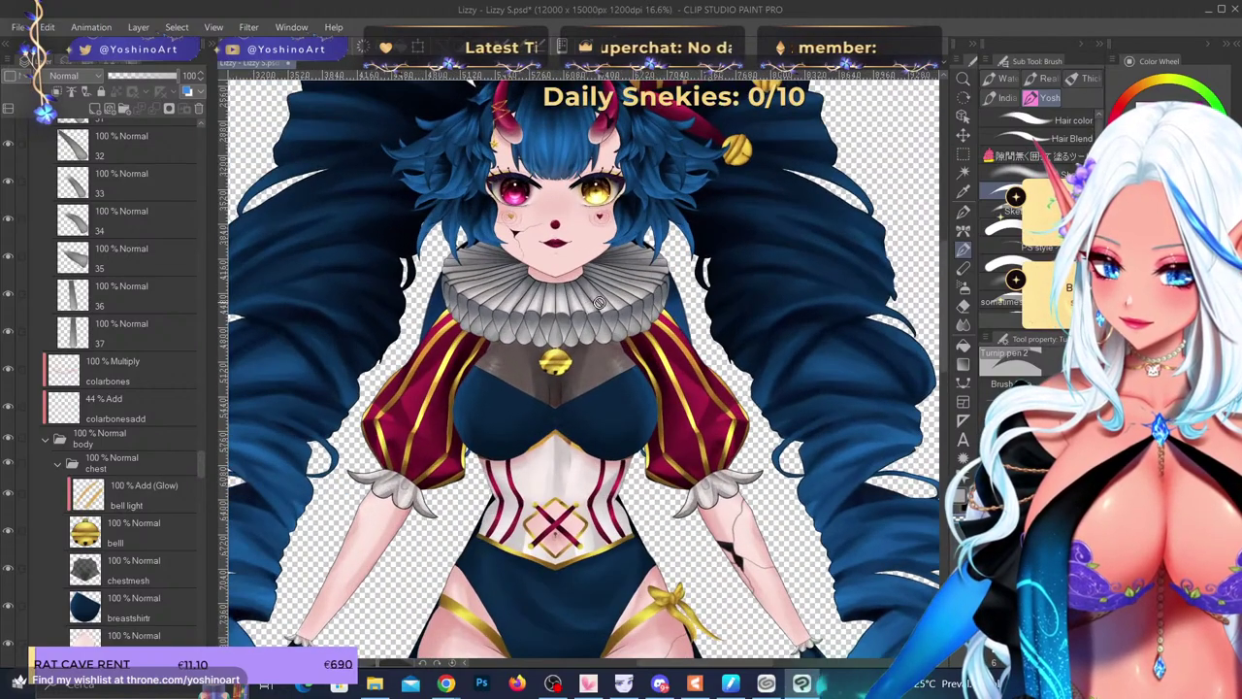
{"action": "scroll", "coordinate": [144, 476], "scroll_direction": "up", "scroll_amount": 3}
{"action": "scroll", "coordinate": [126, 473], "scroll_direction": "down", "scroll_amount": 8}
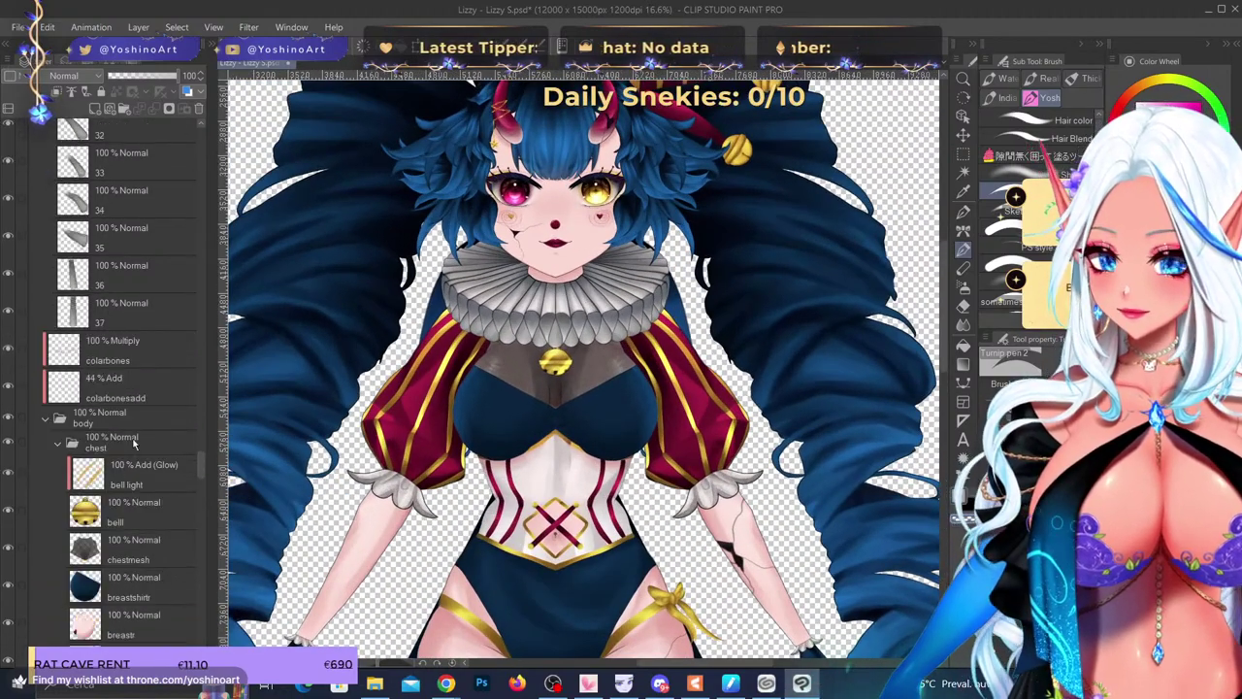
{"action": "scroll", "coordinate": [141, 428], "scroll_direction": "down", "scroll_amount": 6}
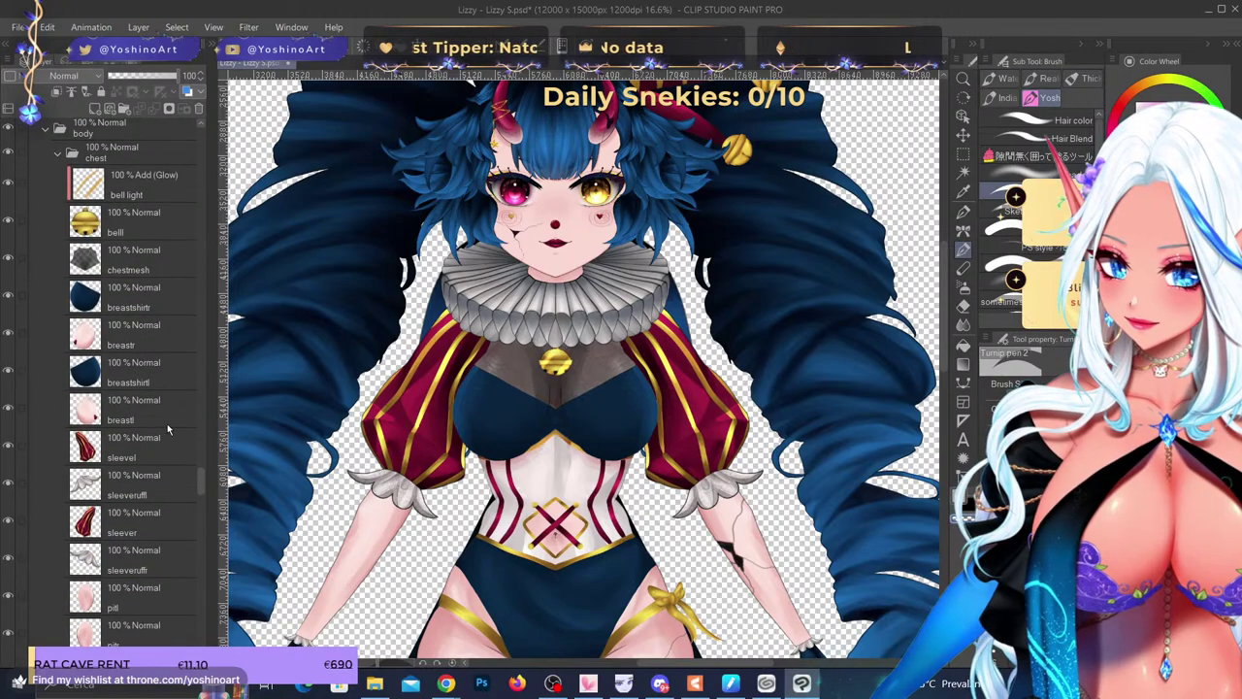
- Select the sleever layer, test-move the puffed sleeve sideways with the Move layer tool, and undo the move
{"action": "left_click", "coordinate": [141, 378]}
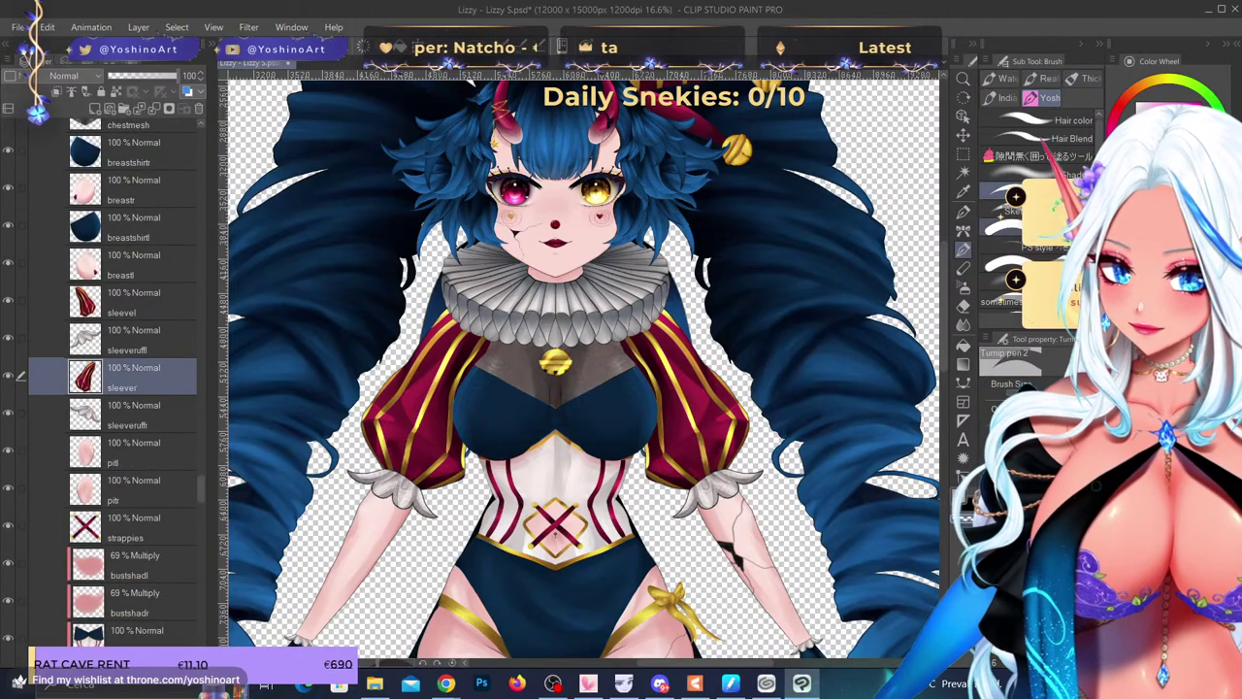
{"action": "left_click", "coordinate": [963, 136]}
{"action": "left_click_drag", "start_coordinate": [390, 421], "coordinate": [308, 413]}
{"action": "scroll", "coordinate": [311, 406], "scroll_direction": "up", "scroll_amount": 1}
{"action": "key", "text": "ctrl+z"}
- Hide the breast and breastshirt layers to examine the corset and sleeve edges beneath them, and show the layers again
{"action": "scroll", "coordinate": [319, 400], "scroll_direction": "up", "scroll_amount": 5}
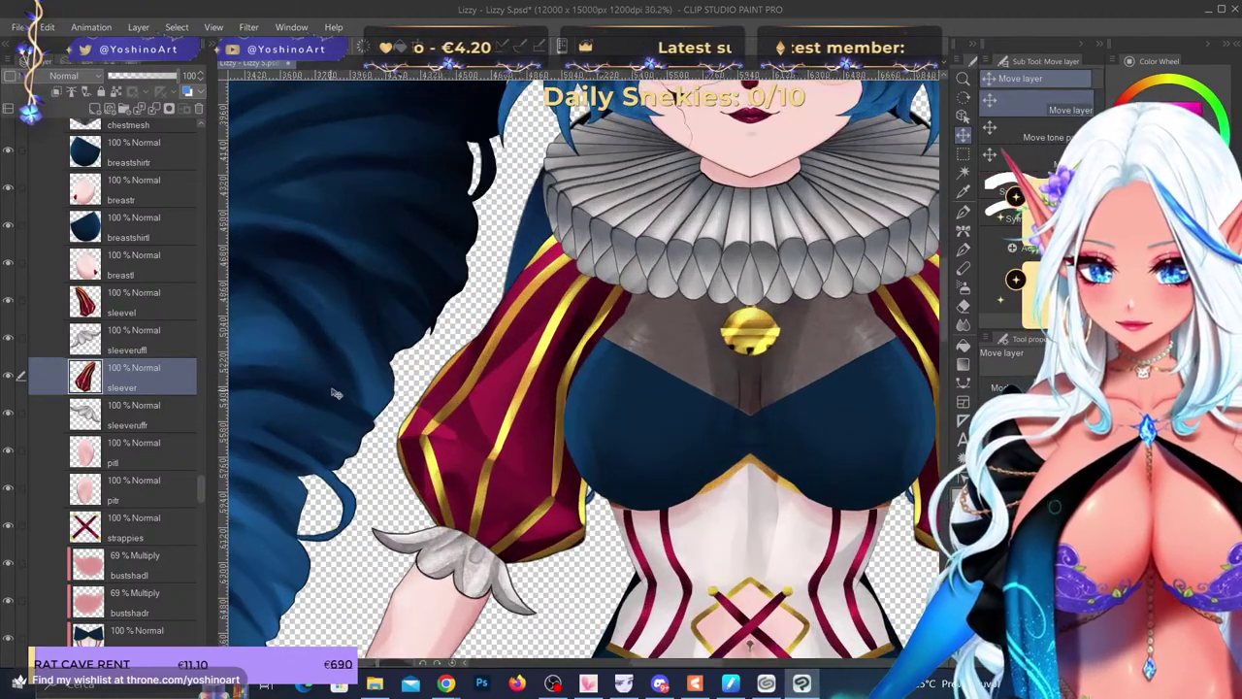
{"action": "scroll", "coordinate": [412, 333], "scroll_direction": "down", "scroll_amount": 3}
{"action": "scroll", "coordinate": [531, 367], "scroll_direction": "up", "scroll_amount": 4}
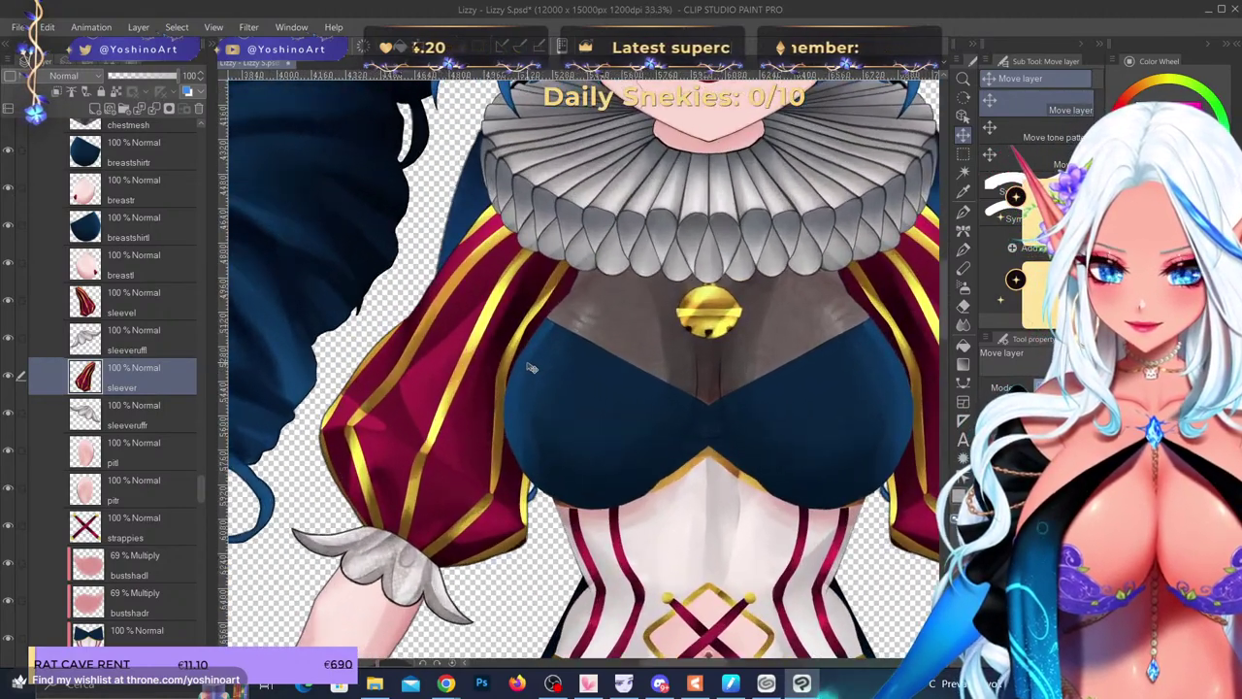
{"action": "scroll", "coordinate": [132, 312], "scroll_direction": "up", "scroll_amount": 2}
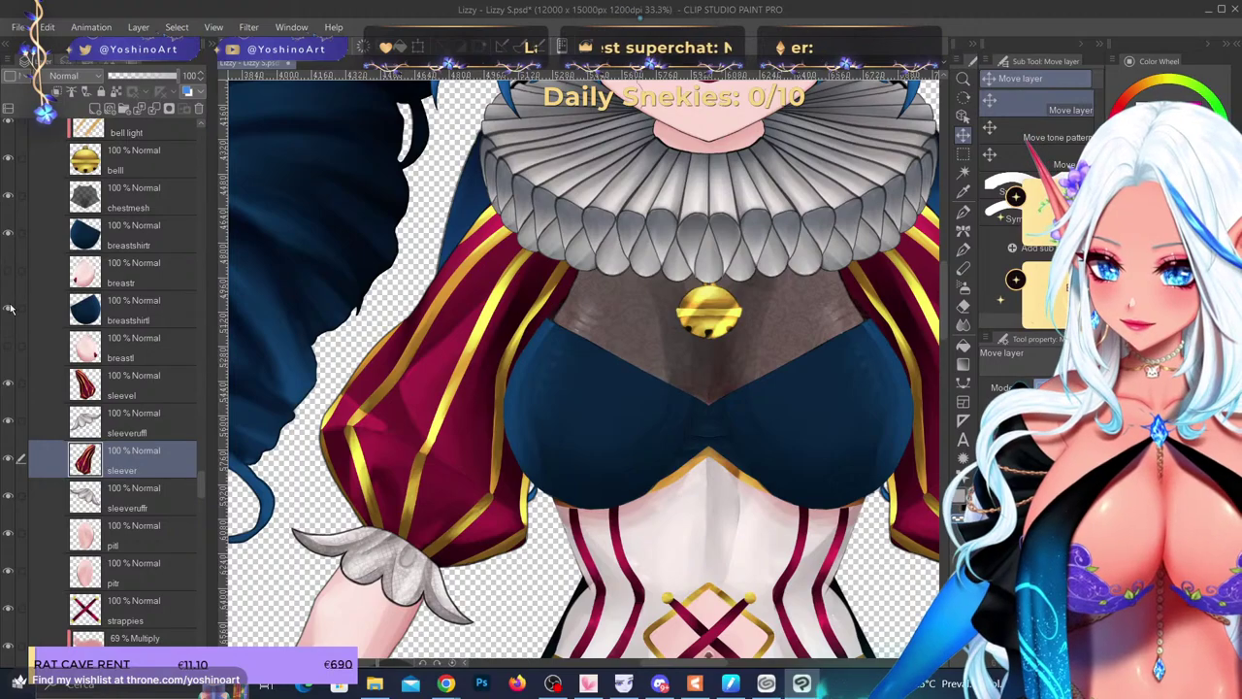
{"action": "scroll", "coordinate": [570, 358], "scroll_direction": "up", "scroll_amount": 2}
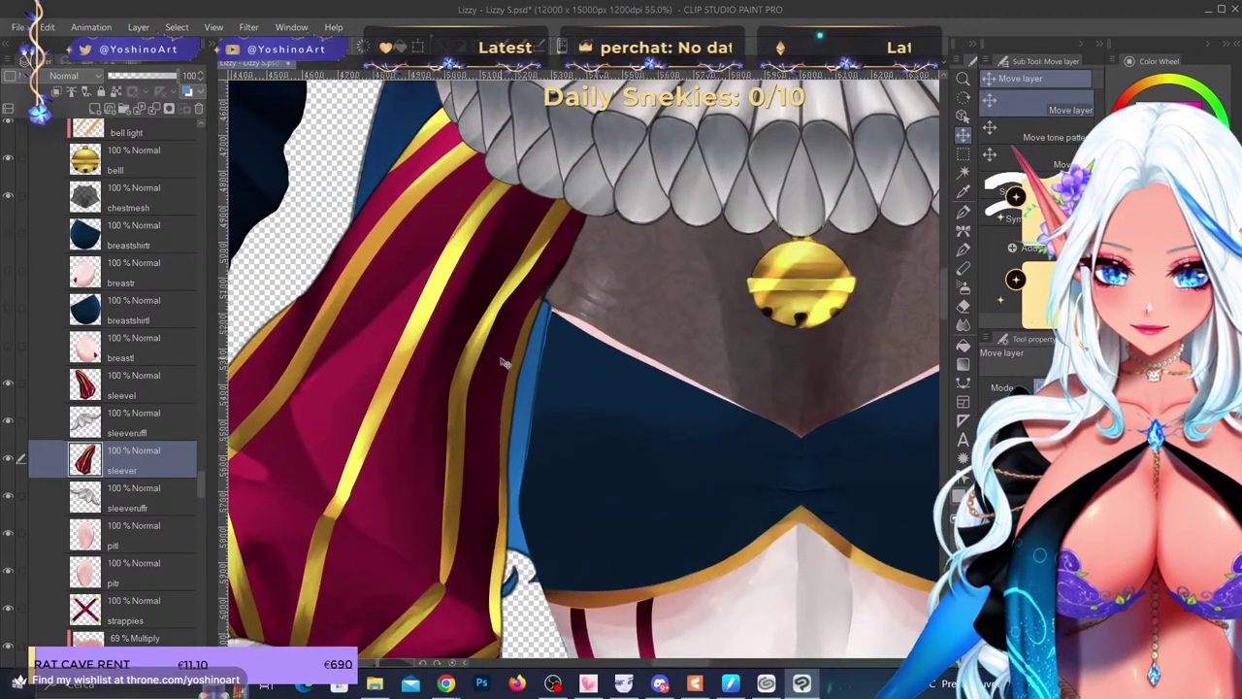
{"action": "scroll", "coordinate": [505, 366], "scroll_direction": "down", "scroll_amount": 5}
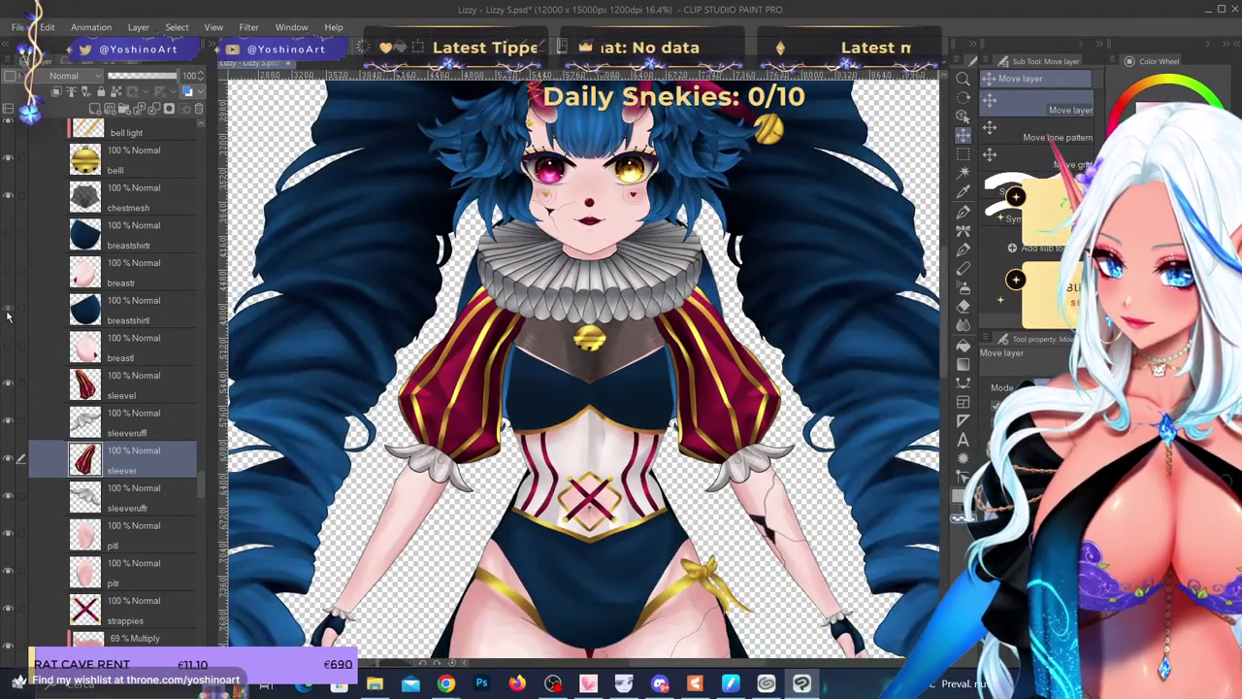
{"action": "scroll", "coordinate": [39, 368], "scroll_direction": "down", "scroll_amount": 4}
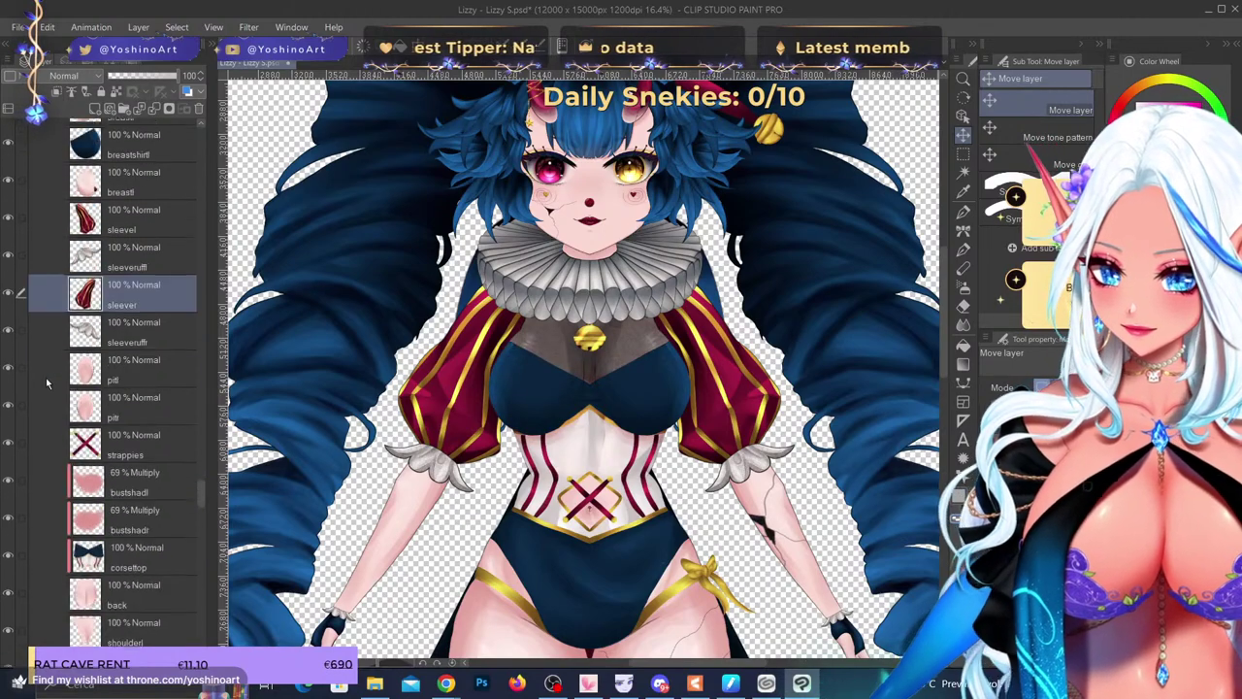
- Select the back layer, test-move the piece at the corset's lower edge downward, and undo the move
{"action": "scroll", "coordinate": [46, 382], "scroll_direction": "down", "scroll_amount": 1}
{"action": "left_click", "coordinate": [153, 331]}
{"action": "scroll", "coordinate": [94, 350], "scroll_direction": "down", "scroll_amount": 4}
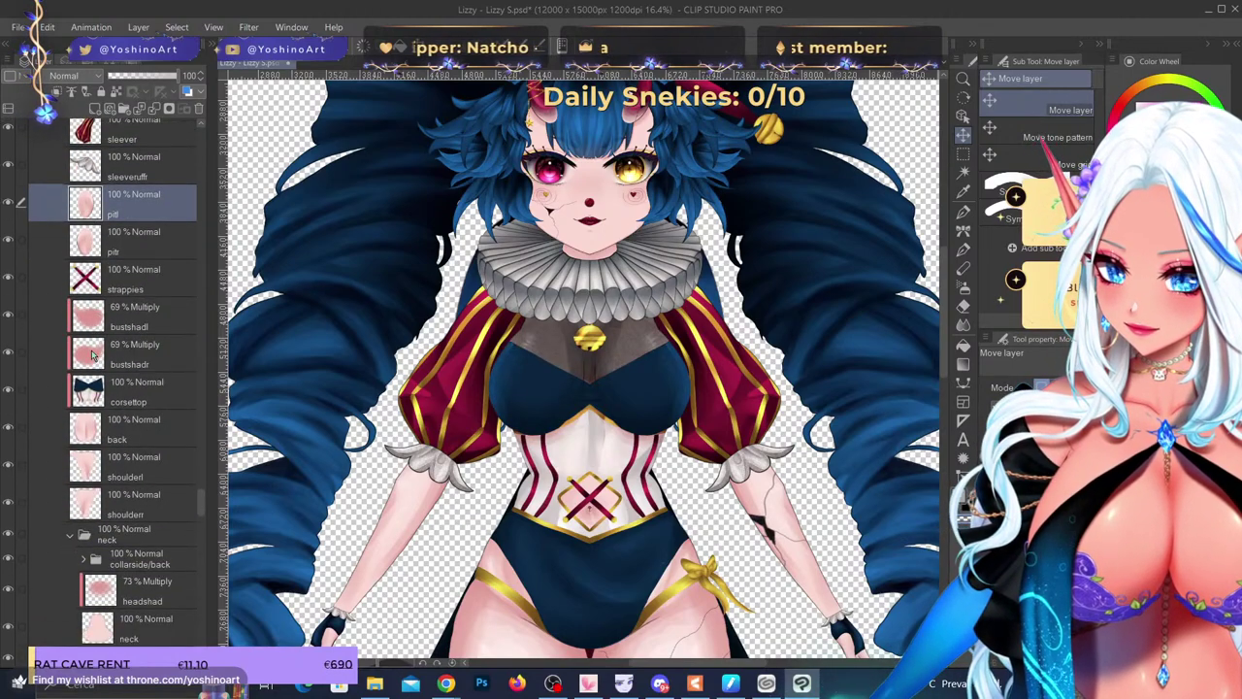
{"action": "left_click", "coordinate": [152, 388]}
{"action": "left_click_drag", "start_coordinate": [549, 464], "coordinate": [568, 607]}
{"action": "key", "text": "ctrl+z"}
{"action": "scroll", "coordinate": [594, 391], "scroll_direction": "down", "scroll_amount": 3}
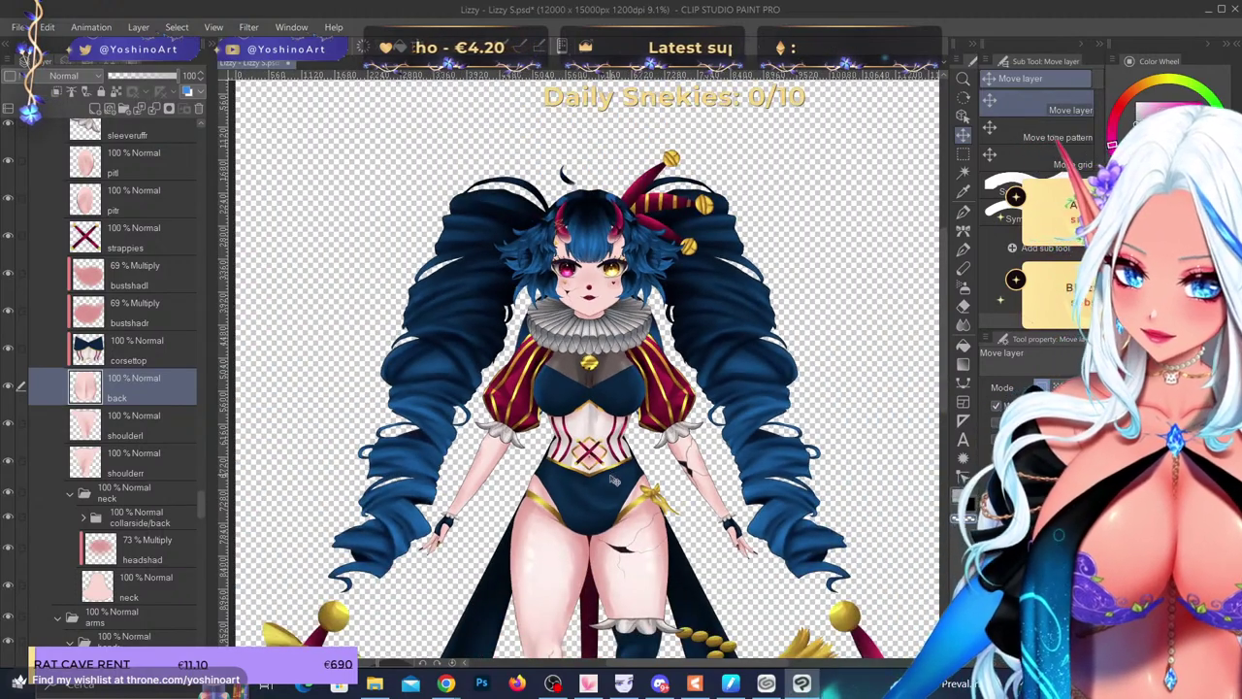
{"action": "scroll", "coordinate": [613, 481], "scroll_direction": "up", "scroll_amount": 3}
{"action": "scroll", "coordinate": [135, 476], "scroll_direction": "down", "scroll_amount": 2}
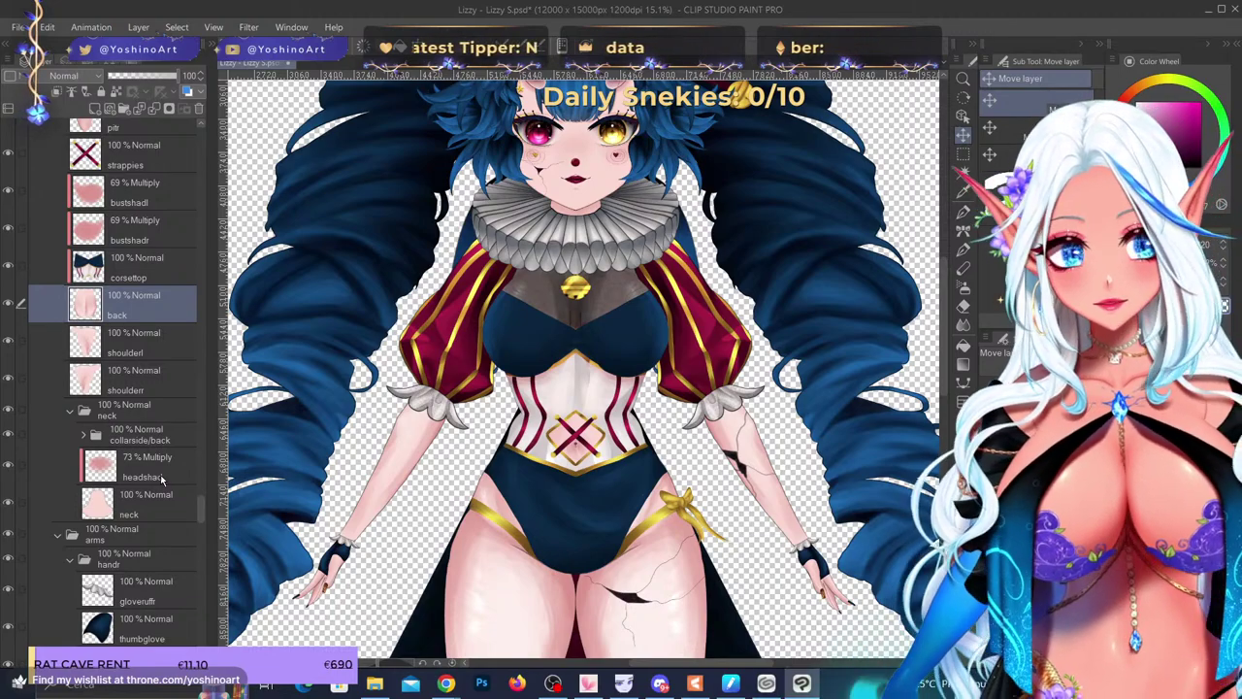
{"action": "scroll", "coordinate": [569, 173], "scroll_direction": "up", "scroll_amount": 5}
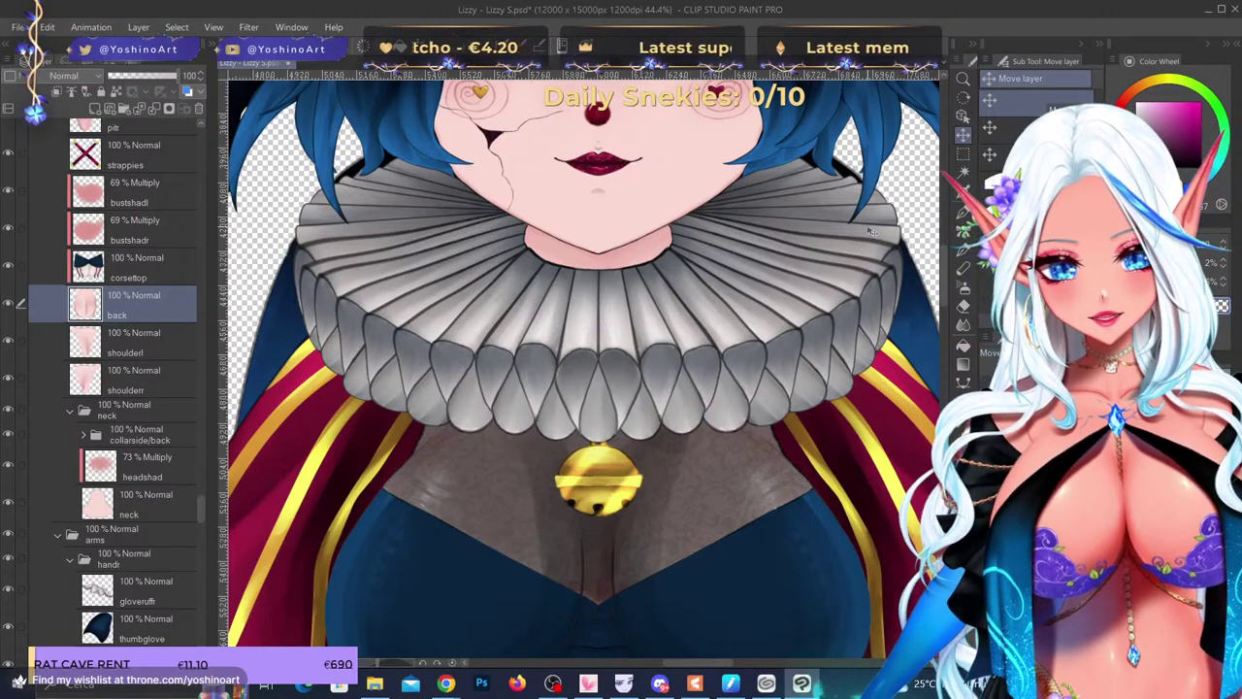
{"action": "scroll", "coordinate": [559, 222], "scroll_direction": "down", "scroll_amount": 5}
{"action": "scroll", "coordinate": [559, 223], "scroll_direction": "up", "scroll_amount": 1}
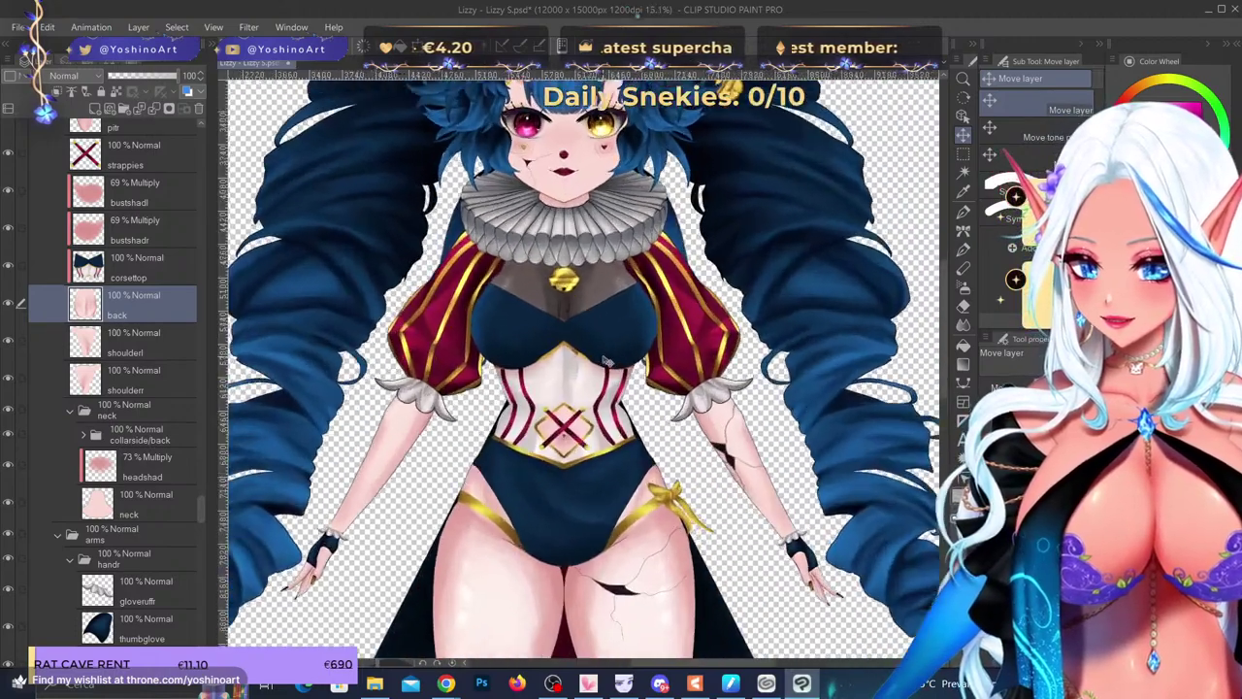
- Select the gloveruffr layer in the handr folder, test-move a piece of the gloved hand, and undo the move
{"action": "scroll", "coordinate": [136, 388], "scroll_direction": "down", "scroll_amount": 5}
{"action": "left_click", "coordinate": [179, 396]}
{"action": "scroll", "coordinate": [146, 388], "scroll_direction": "down", "scroll_amount": 4}
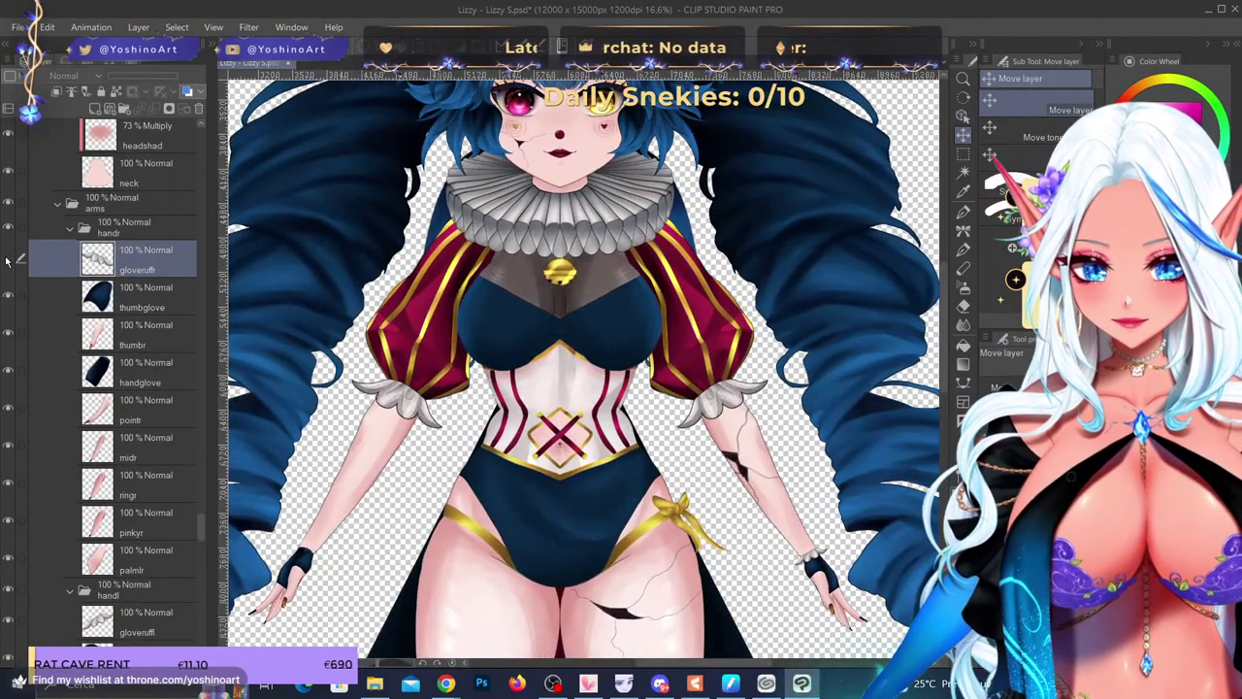
{"action": "scroll", "coordinate": [481, 266], "scroll_direction": "down", "scroll_amount": 3}
{"action": "scroll", "coordinate": [367, 393], "scroll_direction": "up", "scroll_amount": 8}
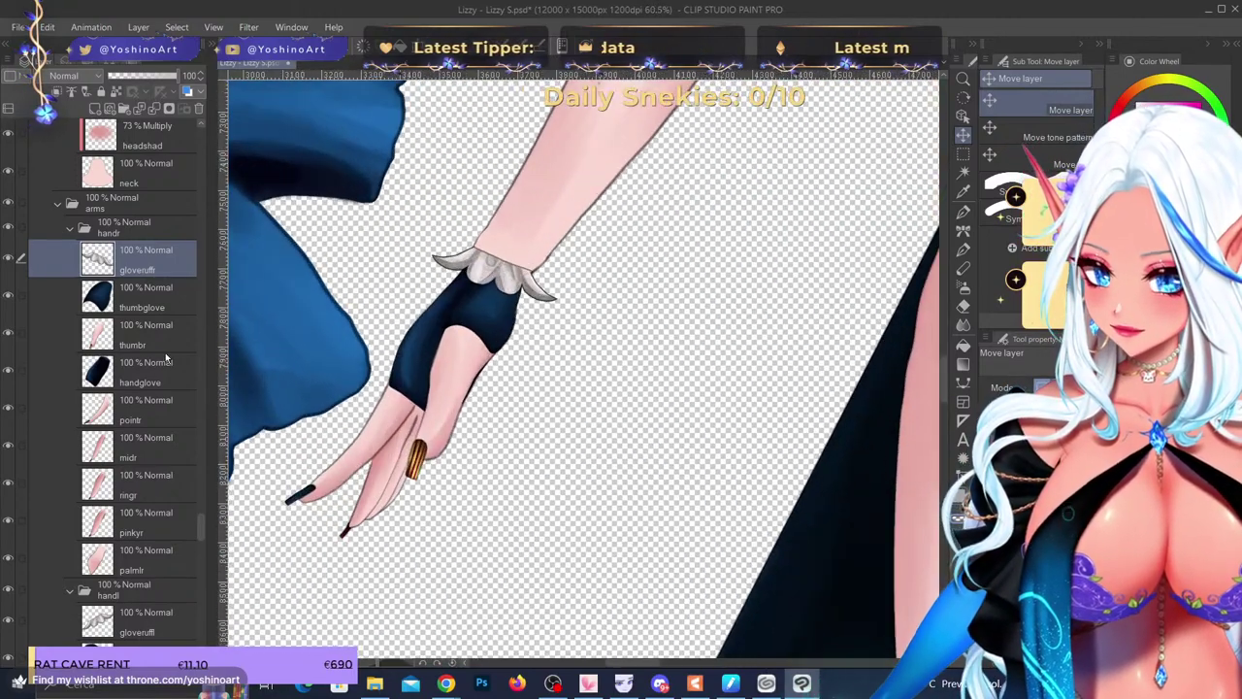
{"action": "left_click_drag", "start_coordinate": [428, 342], "coordinate": [555, 415]}
{"action": "key", "text": "ctrl+z"}
{"action": "key", "text": "ctrl+z"}
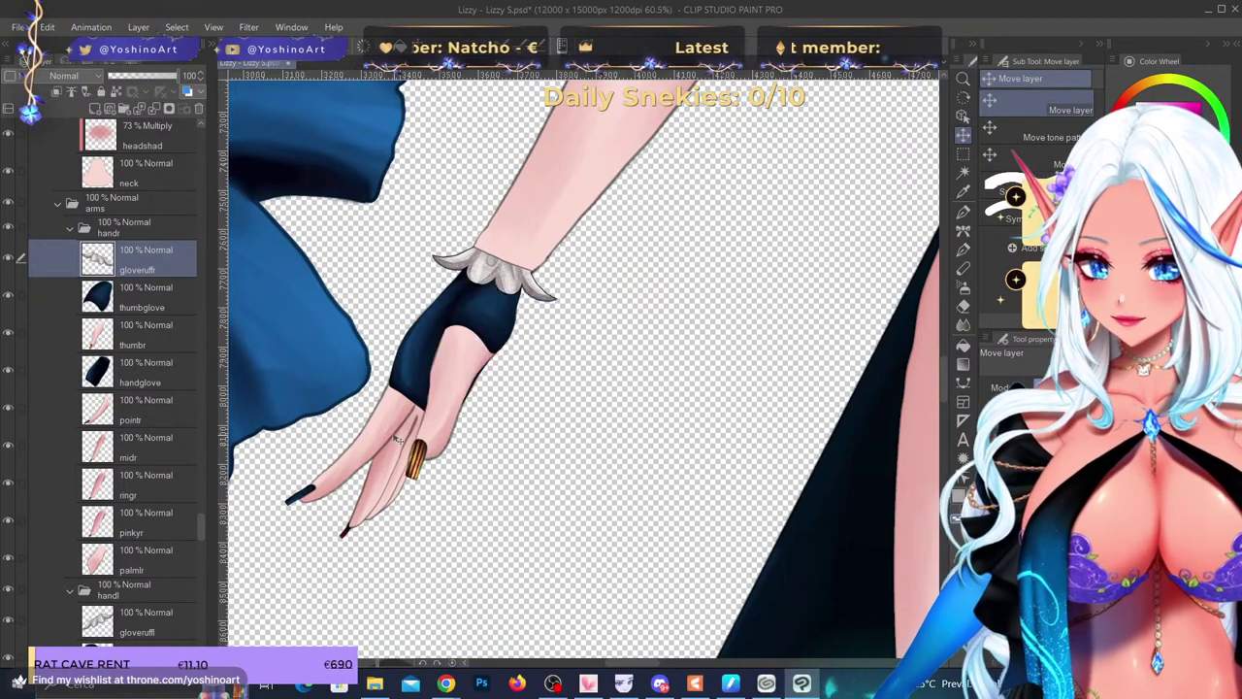
- Test-move the finger pieces of the same hand to check their separation, and undo each move
{"action": "left_click_drag", "start_coordinate": [386, 430], "coordinate": [352, 394]}
{"action": "key", "text": "ctrl+z"}
{"action": "mouse_move", "coordinate": [389, 467]}
{"action": "left_mouse_down"}
{"action": "mouse_move", "coordinate": [352, 462]}
{"action": "mouse_move", "coordinate": [328, 441]}
{"action": "mouse_move", "coordinate": [386, 441]}
{"action": "mouse_move", "coordinate": [393, 471]}
{"action": "left_mouse_up"}
{"action": "key", "text": "ctrl+z"}
{"action": "key", "text": "ctrl+z"}
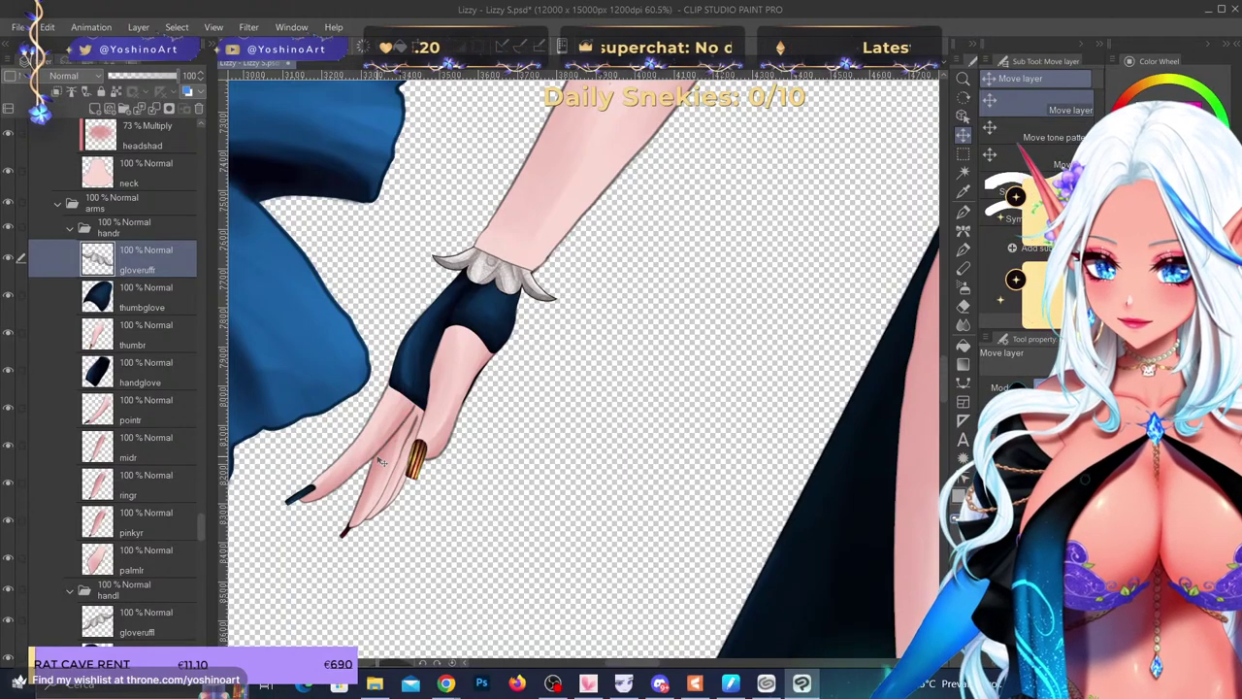
- Look through the arm, hip and leg layers, test-move the wheel under the red striped boot, and undo the move
{"action": "scroll", "coordinate": [330, 420], "scroll_direction": "down", "scroll_amount": 10}
{"action": "scroll", "coordinate": [396, 474], "scroll_direction": "down", "scroll_amount": 1}
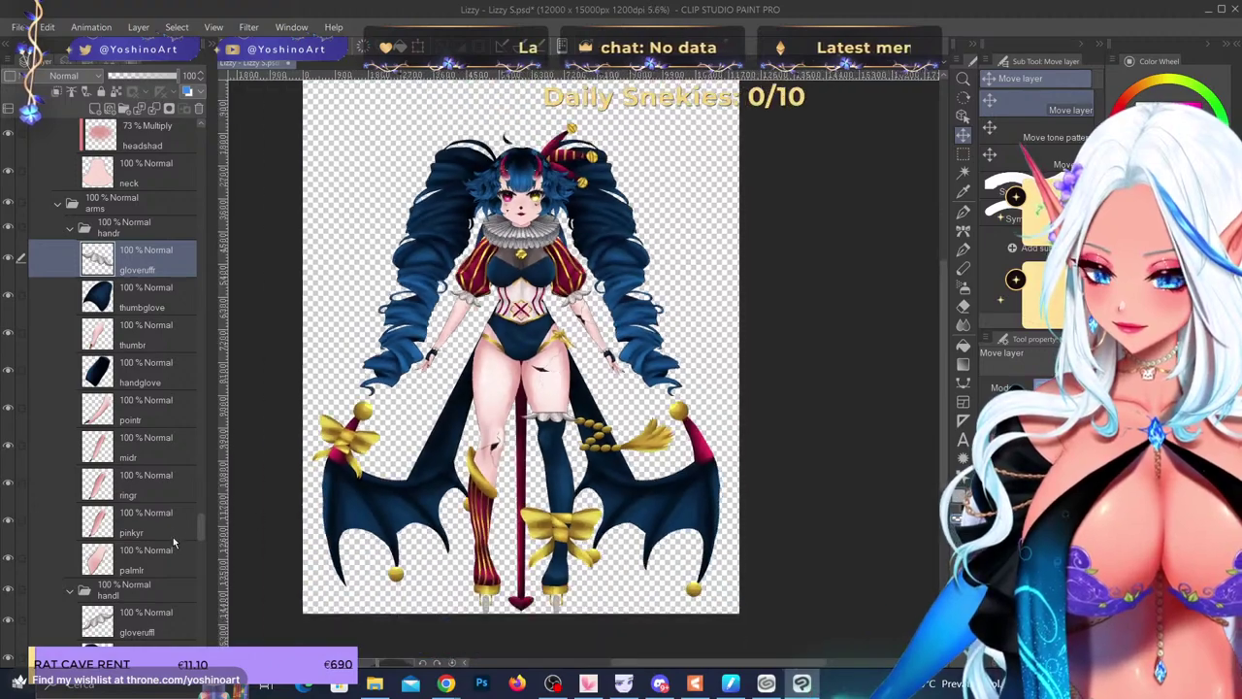
{"action": "scroll", "coordinate": [173, 537], "scroll_direction": "down", "scroll_amount": 10}
{"action": "scroll", "coordinate": [164, 536], "scroll_direction": "down", "scroll_amount": 15}
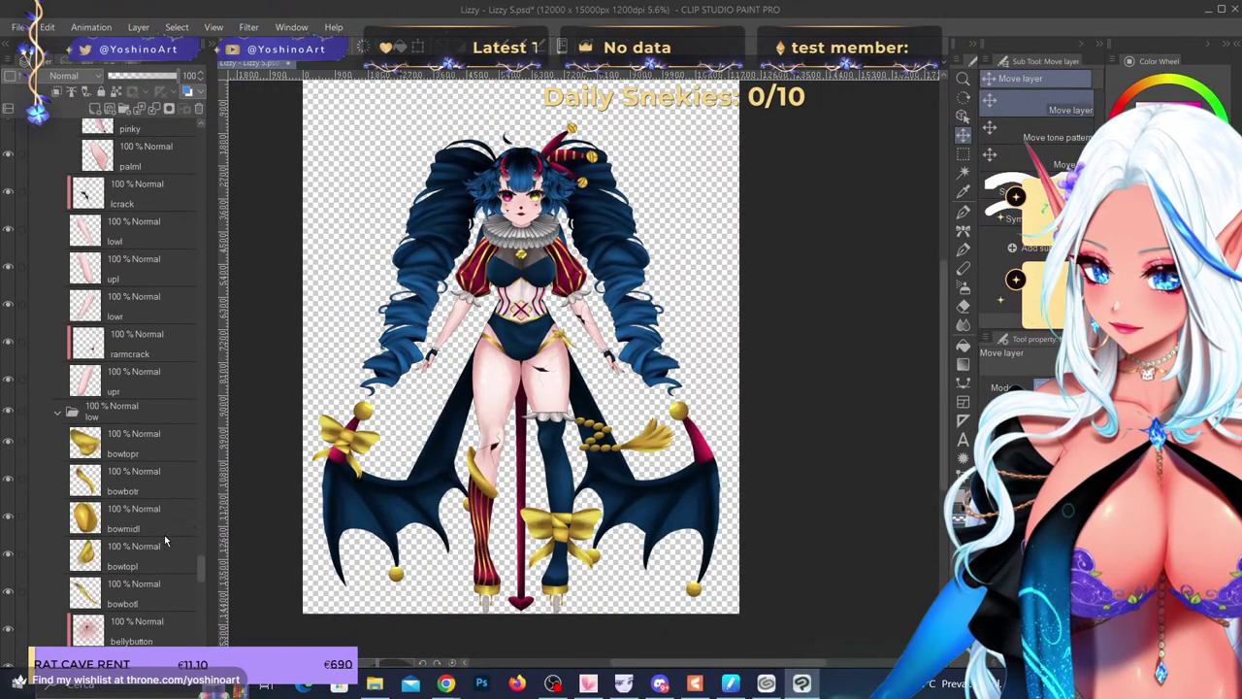
{"action": "scroll", "coordinate": [154, 535], "scroll_direction": "down", "scroll_amount": 1}
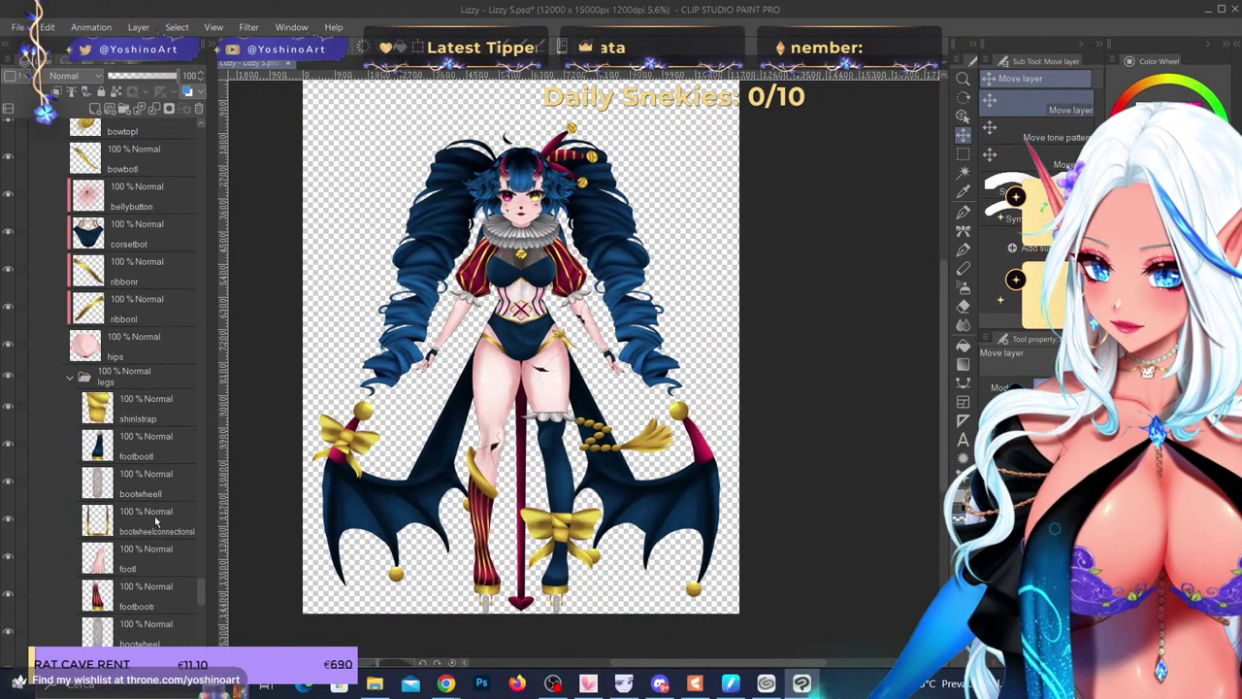
{"action": "scroll", "coordinate": [164, 521], "scroll_direction": "down", "scroll_amount": 15}
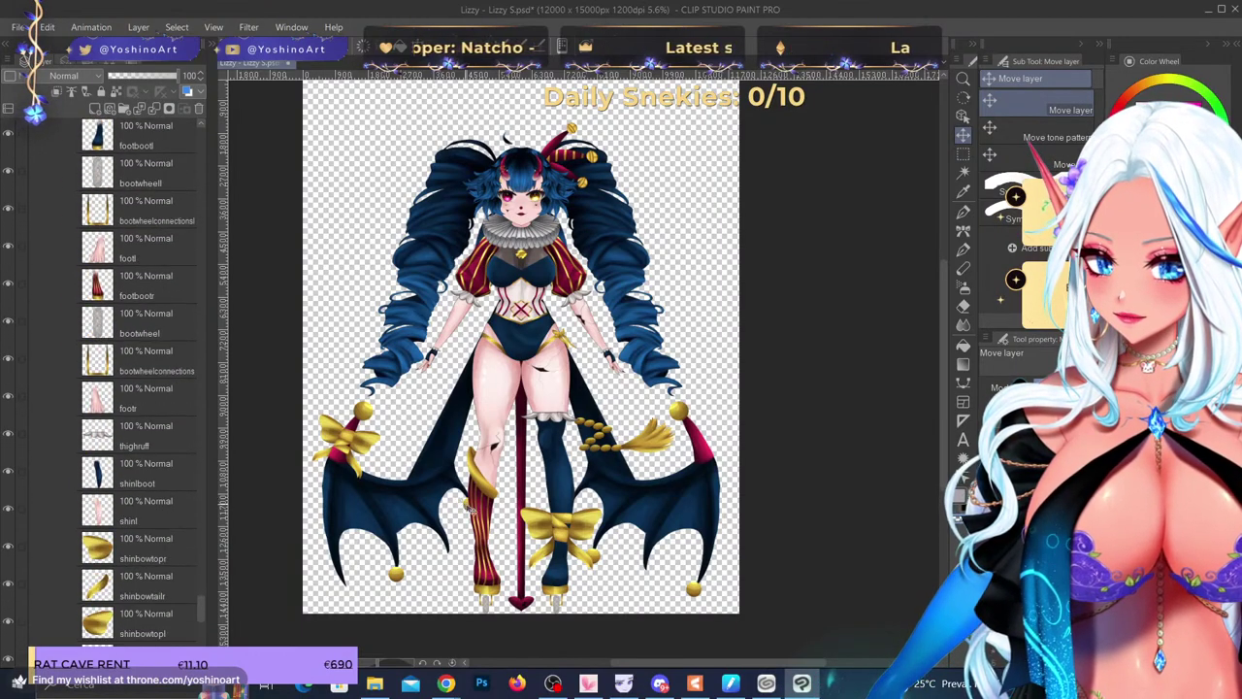
{"action": "scroll", "coordinate": [489, 577], "scroll_direction": "up", "scroll_amount": 10}
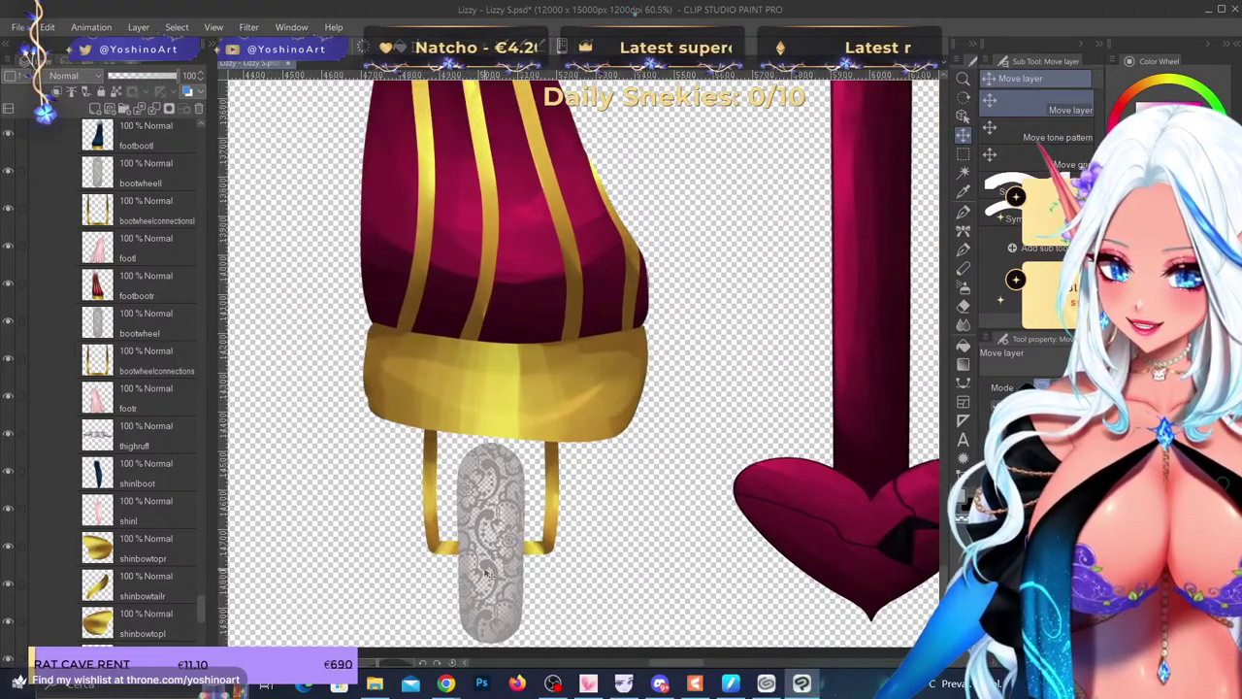
{"action": "scroll", "coordinate": [485, 573], "scroll_direction": "up", "scroll_amount": 2}
{"action": "left_click_drag", "start_coordinate": [485, 573], "coordinate": [392, 562]}
{"action": "key", "text": "ctrl+z"}
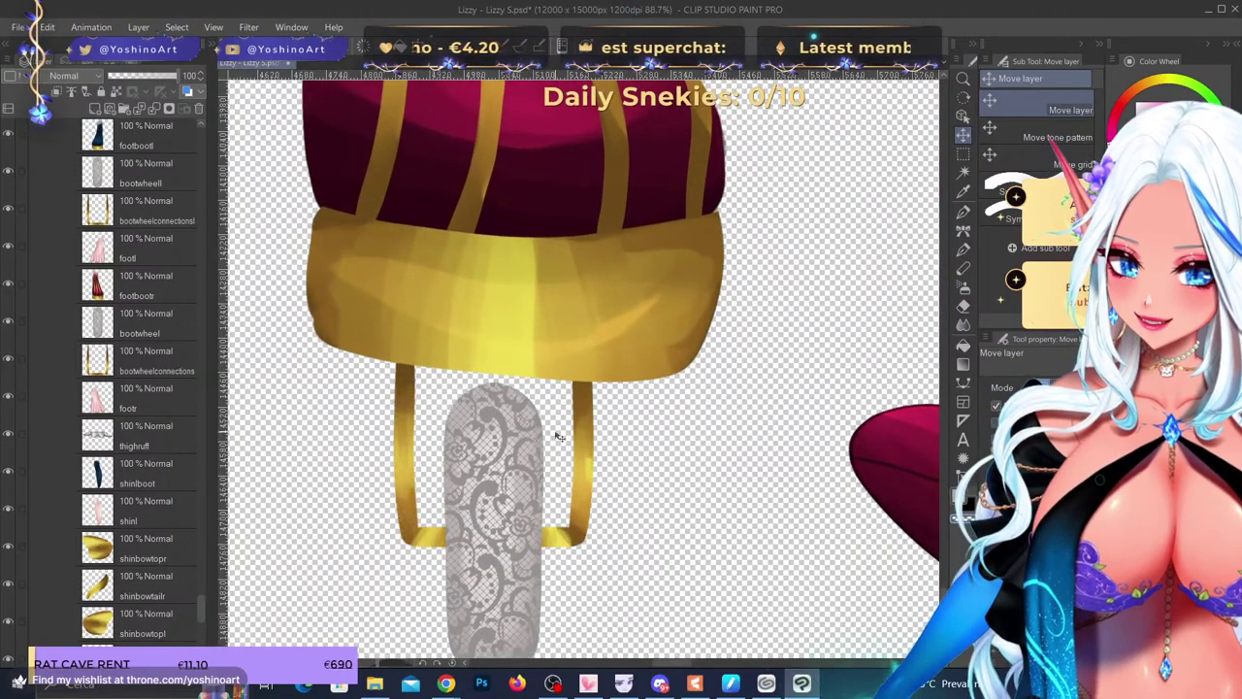
- Add a new layer directly above the bootwheel layer and bring the downloaded materials library into view
{"action": "scroll", "coordinate": [558, 437], "scroll_direction": "down", "scroll_amount": 5}
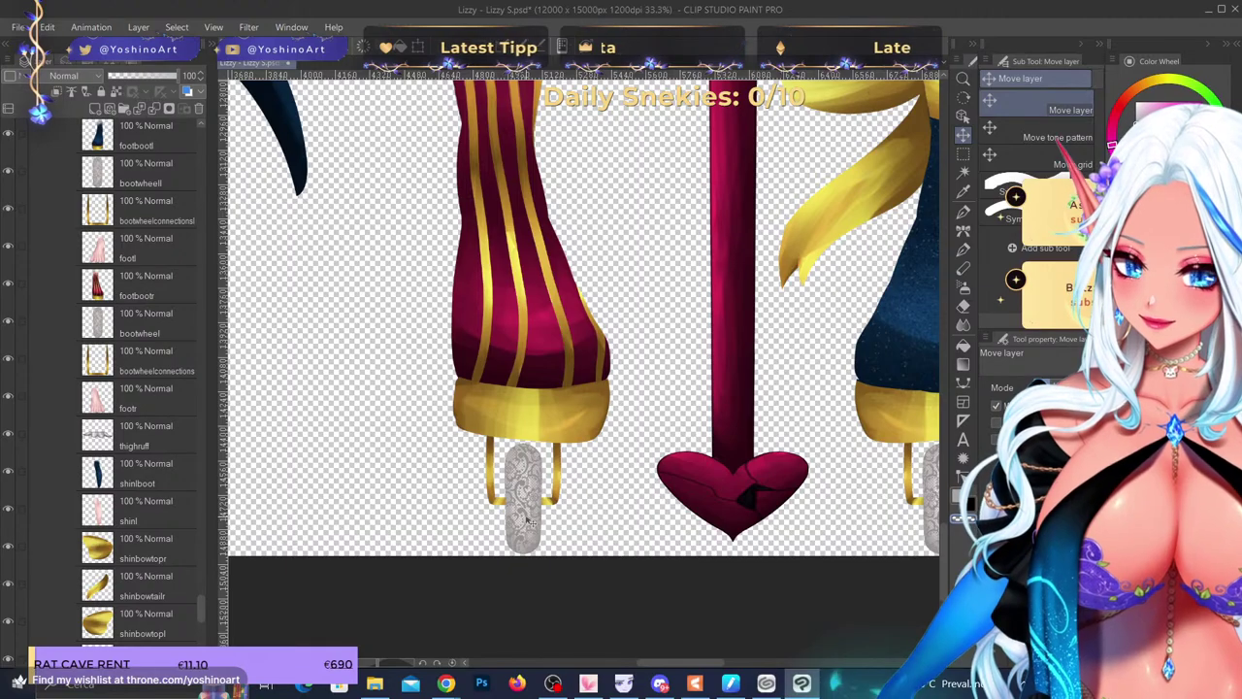
{"action": "scroll", "coordinate": [529, 523], "scroll_direction": "up", "scroll_amount": 4}
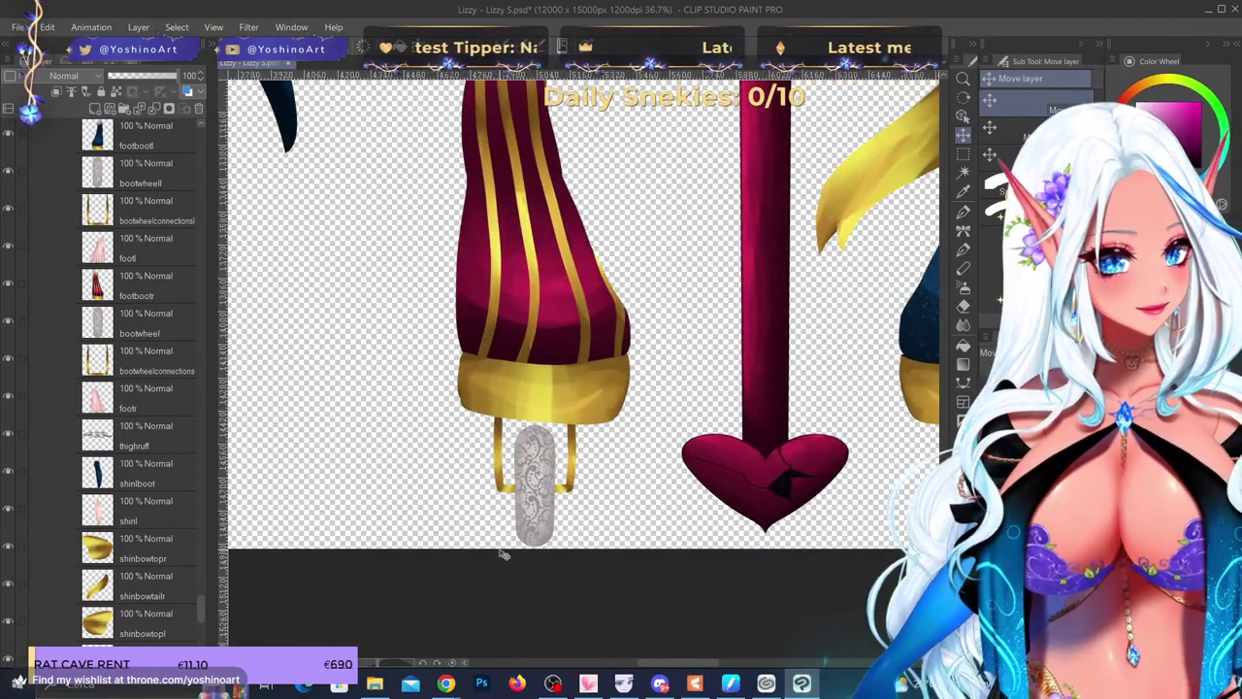
{"action": "scroll", "coordinate": [477, 419], "scroll_direction": "up", "scroll_amount": 3}
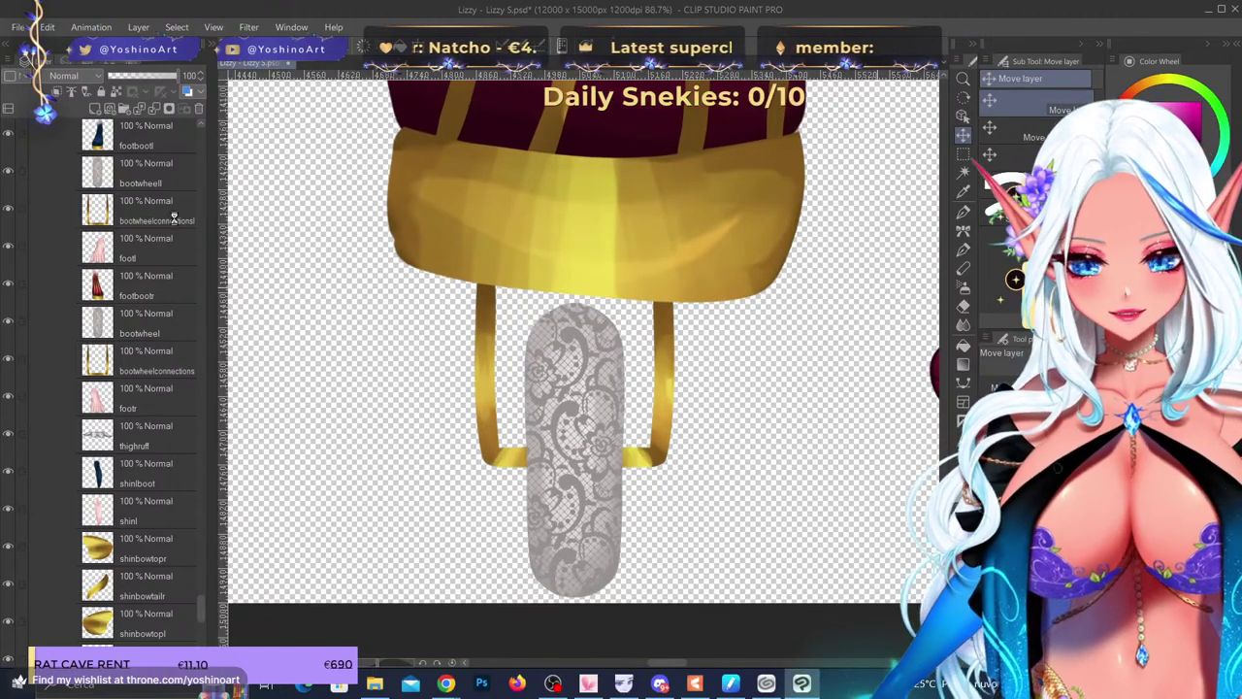
{"action": "left_click", "coordinate": [160, 333]}
{"action": "left_click", "coordinate": [95, 111]}
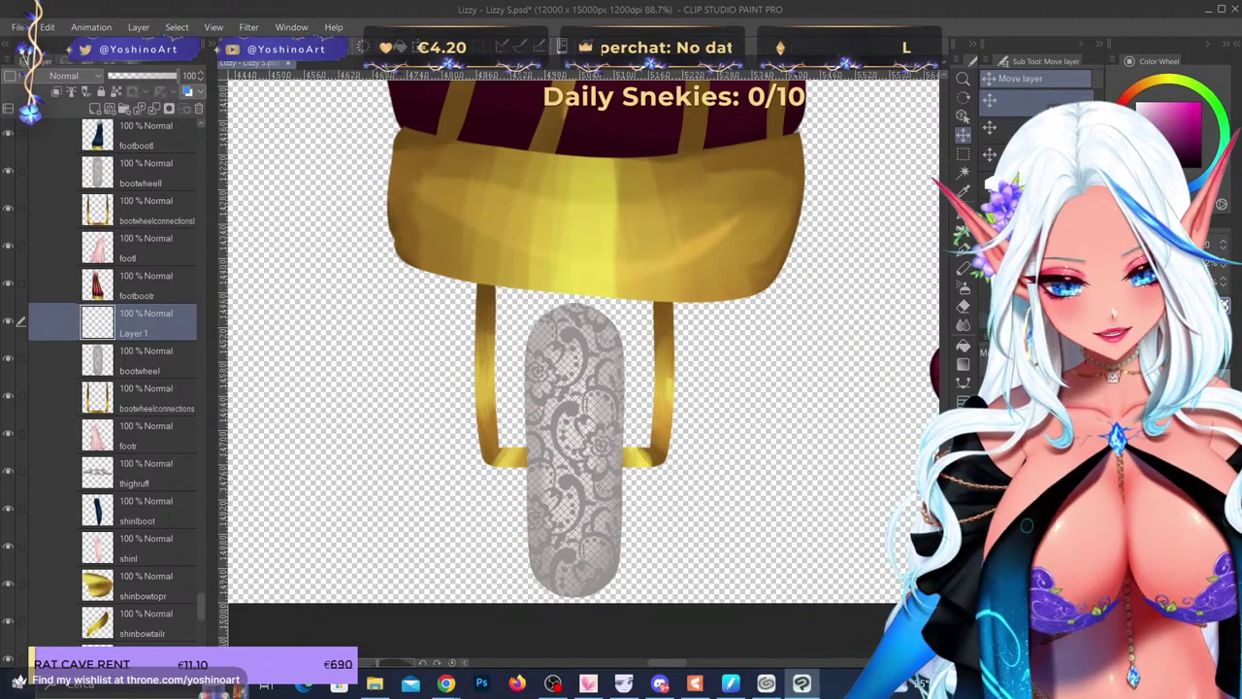
{"action": "left_click", "coordinate": [1235, 56]}
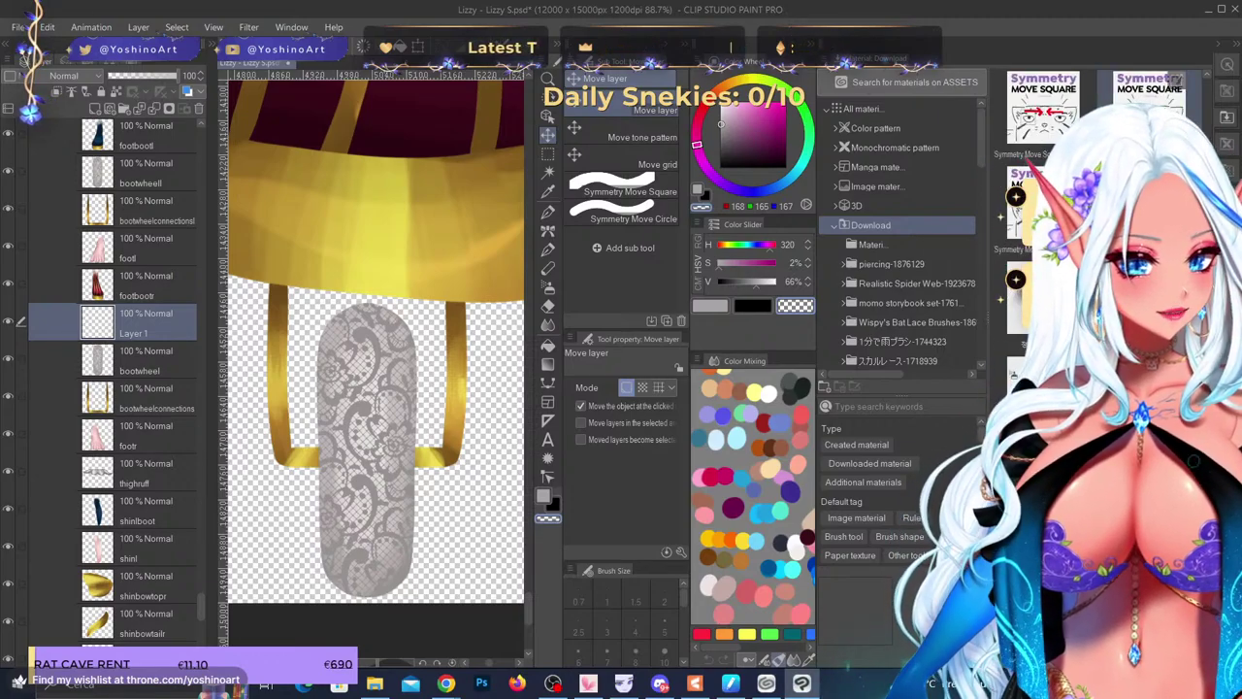
- Lock the transparent pixels of the bootwheel layer and cover its lace pattern with a flat light grey tone
{"action": "left_click", "coordinate": [1234, 45]}
{"action": "scroll", "coordinate": [546, 519], "scroll_direction": "up", "scroll_amount": 5}
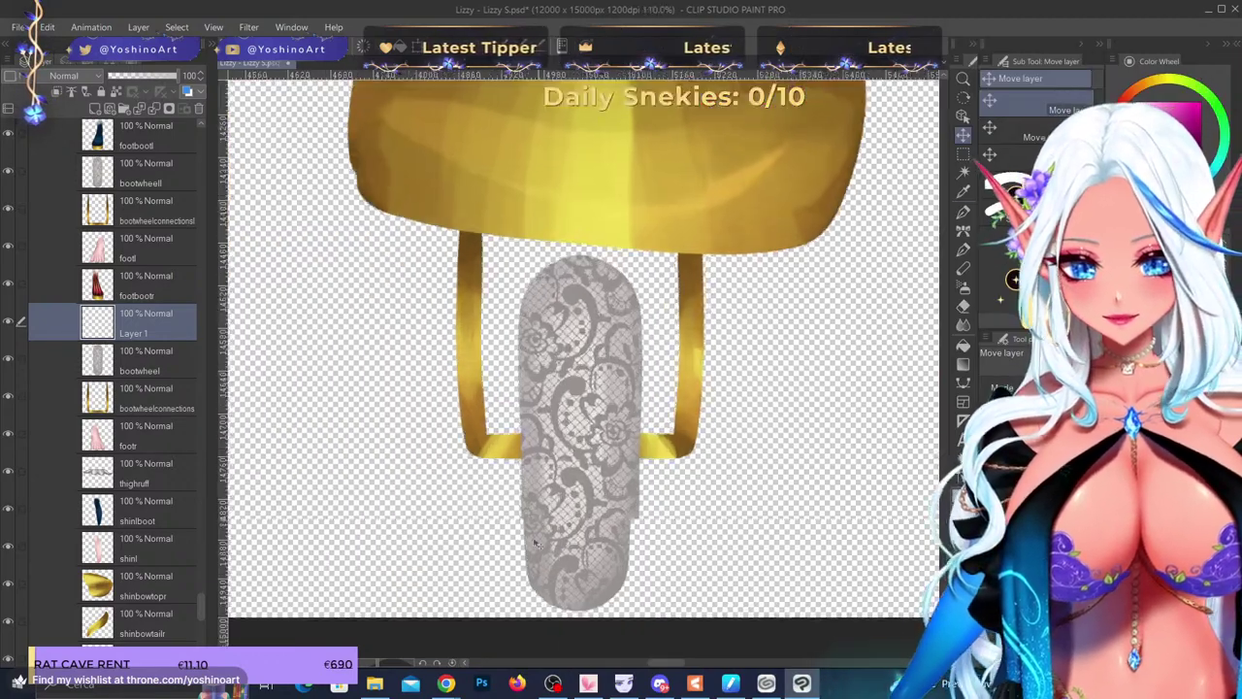
{"action": "left_click", "coordinate": [164, 367]}
{"action": "left_click", "coordinate": [118, 92]}
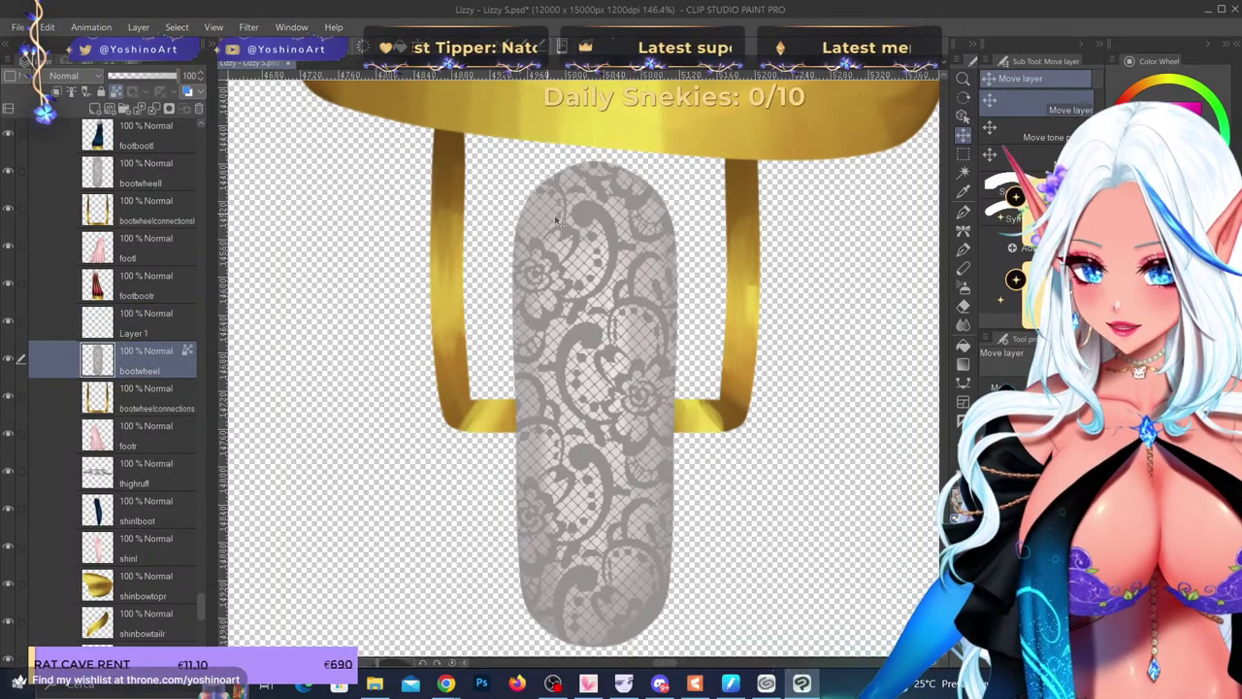
{"action": "scroll", "coordinate": [557, 220], "scroll_direction": "up", "scroll_amount": 5}
{"action": "scroll", "coordinate": [488, 189], "scroll_direction": "down", "scroll_amount": 3}
{"action": "scroll", "coordinate": [491, 190], "scroll_direction": "down", "scroll_amount": 2}
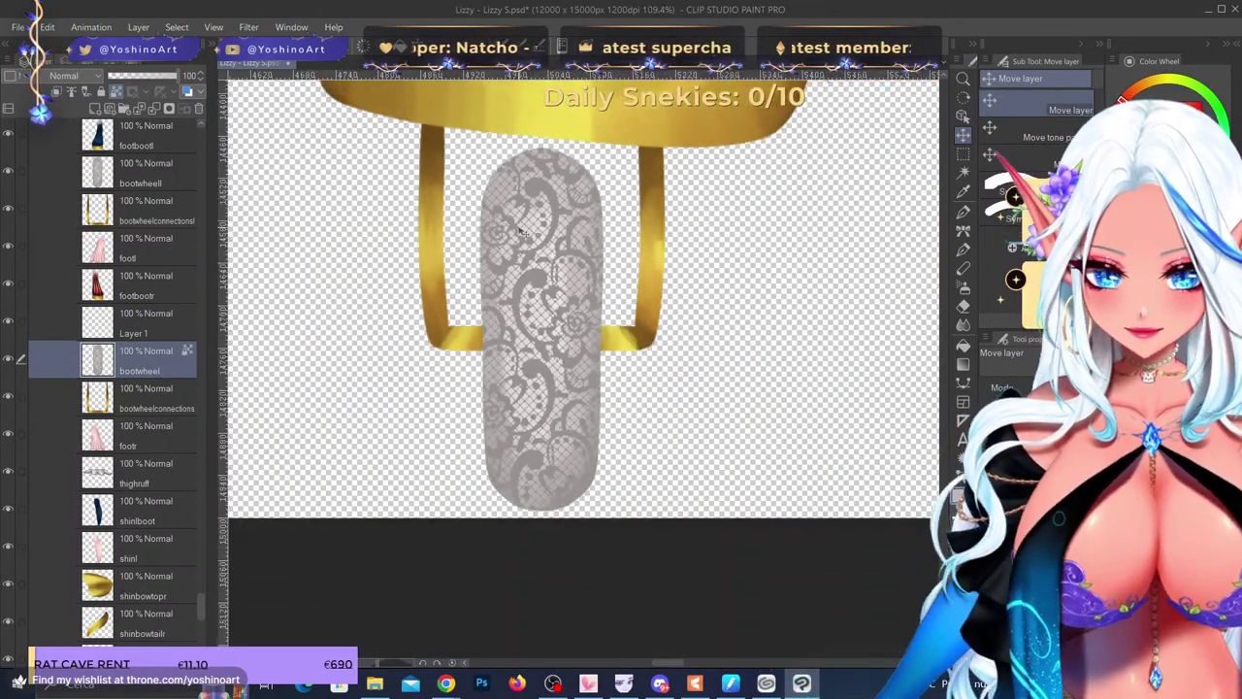
{"action": "key", "text": "b"}
{"action": "mouse_move", "coordinate": [571, 271]}
{"action": "left_mouse_down"}
{"action": "mouse_move", "coordinate": [499, 172]}
{"action": "mouse_move", "coordinate": [436, 386]}
{"action": "mouse_move", "coordinate": [455, 195]}
{"action": "mouse_move", "coordinate": [460, 446]}
{"action": "mouse_move", "coordinate": [614, 150]}
{"action": "mouse_move", "coordinate": [512, 520]}
{"action": "left_mouse_up"}
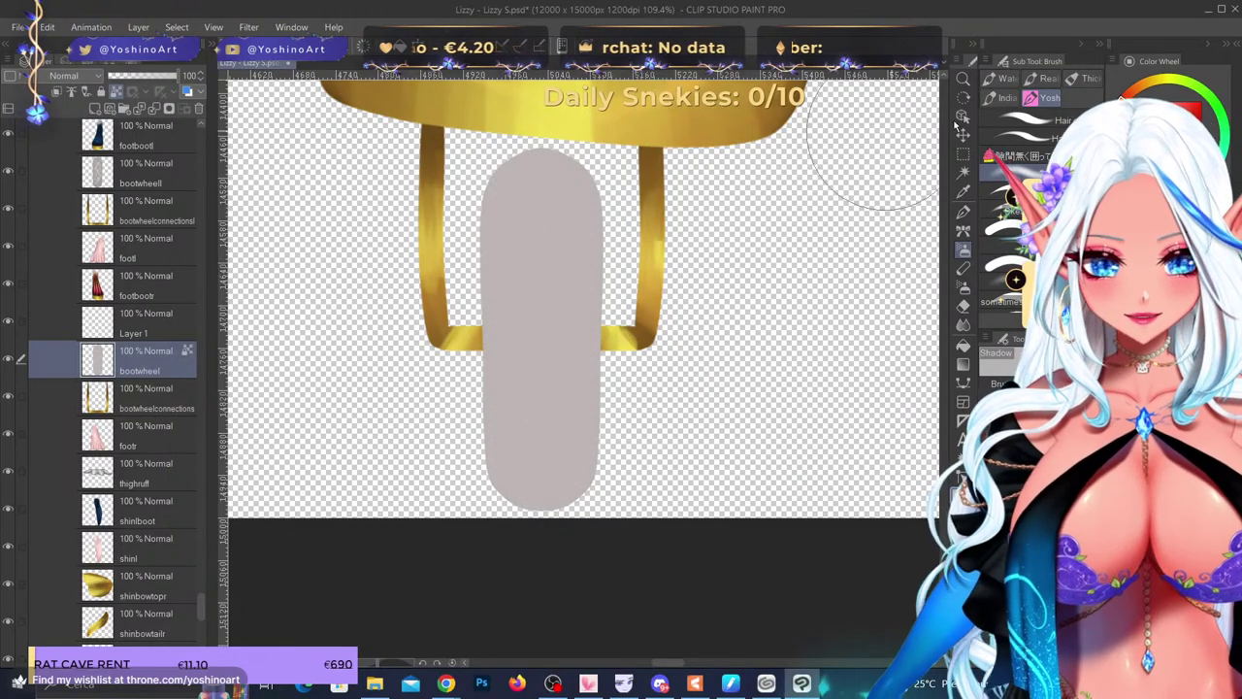
- Paint a soft white highlight down the centre of the boot wheel with a smaller brush
{"action": "key", "text": "["}
{"action": "key", "text": "["}
{"action": "key", "text": "["}
{"action": "mouse_move", "coordinate": [541, 182]}
{"action": "left_mouse_down"}
{"action": "mouse_move", "coordinate": [537, 413]}
{"action": "mouse_move", "coordinate": [546, 169]}
{"action": "mouse_move", "coordinate": [540, 471]}
{"action": "left_mouse_up"}
- Select Layer 1 above the bootwheel layer and look through the Decoration clothing brushes for a suitable lace brush
{"action": "left_click", "coordinate": [97, 324]}
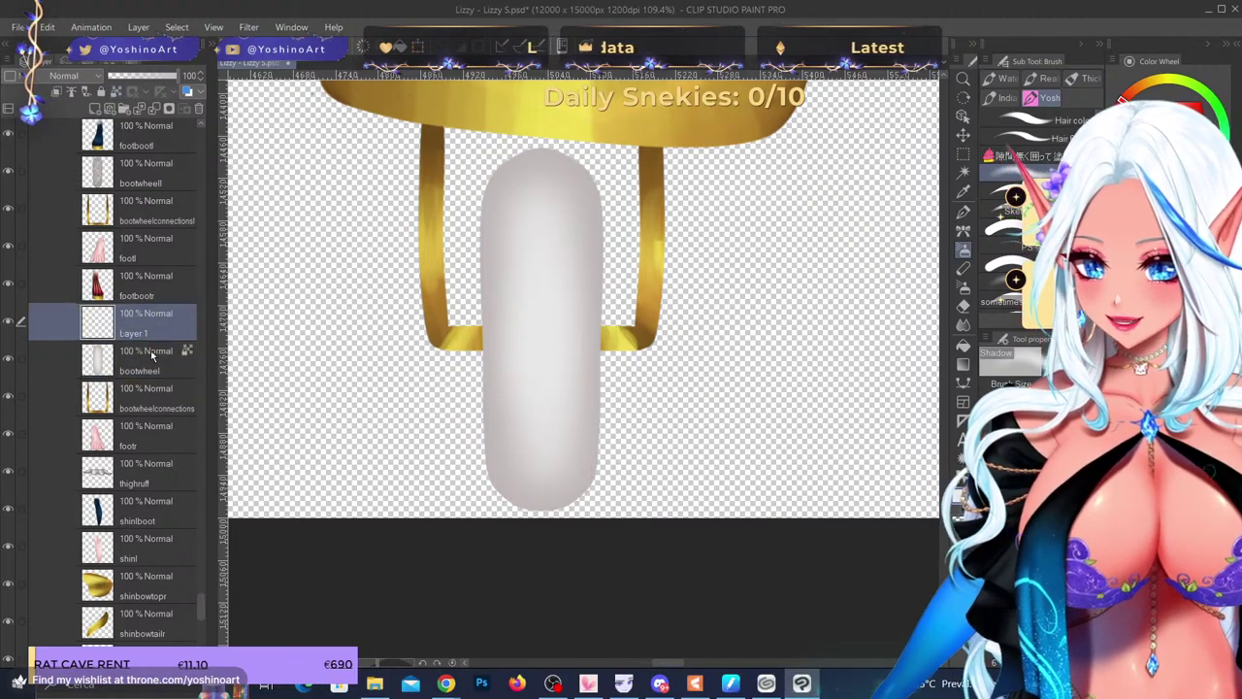
{"action": "left_click", "coordinate": [964, 230]}
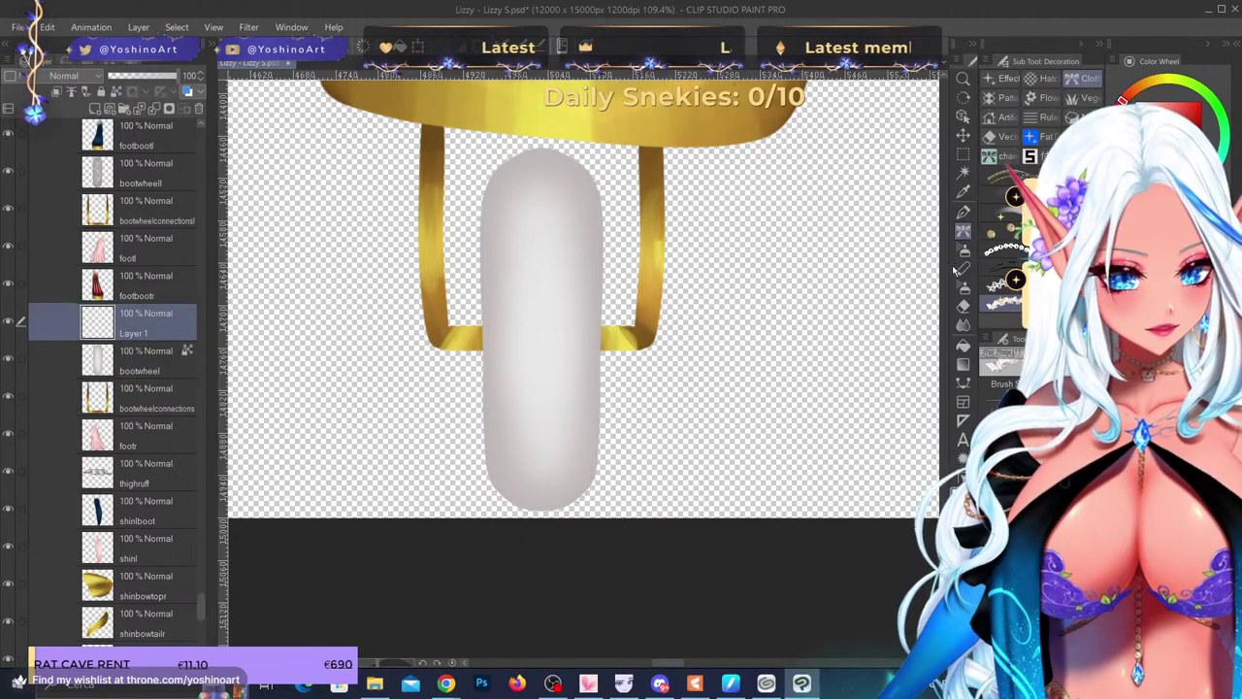
{"action": "left_click", "coordinate": [1041, 98]}
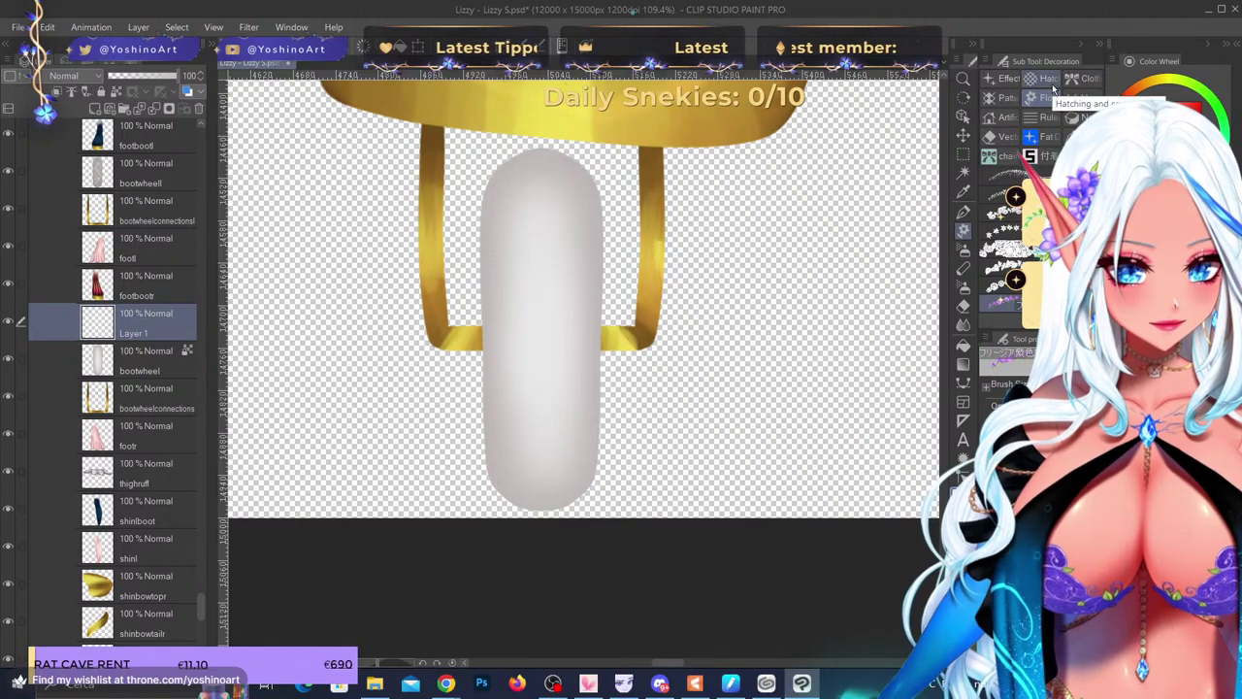
{"action": "left_click", "coordinate": [1084, 98]}
{"action": "left_click", "coordinate": [1086, 82]}
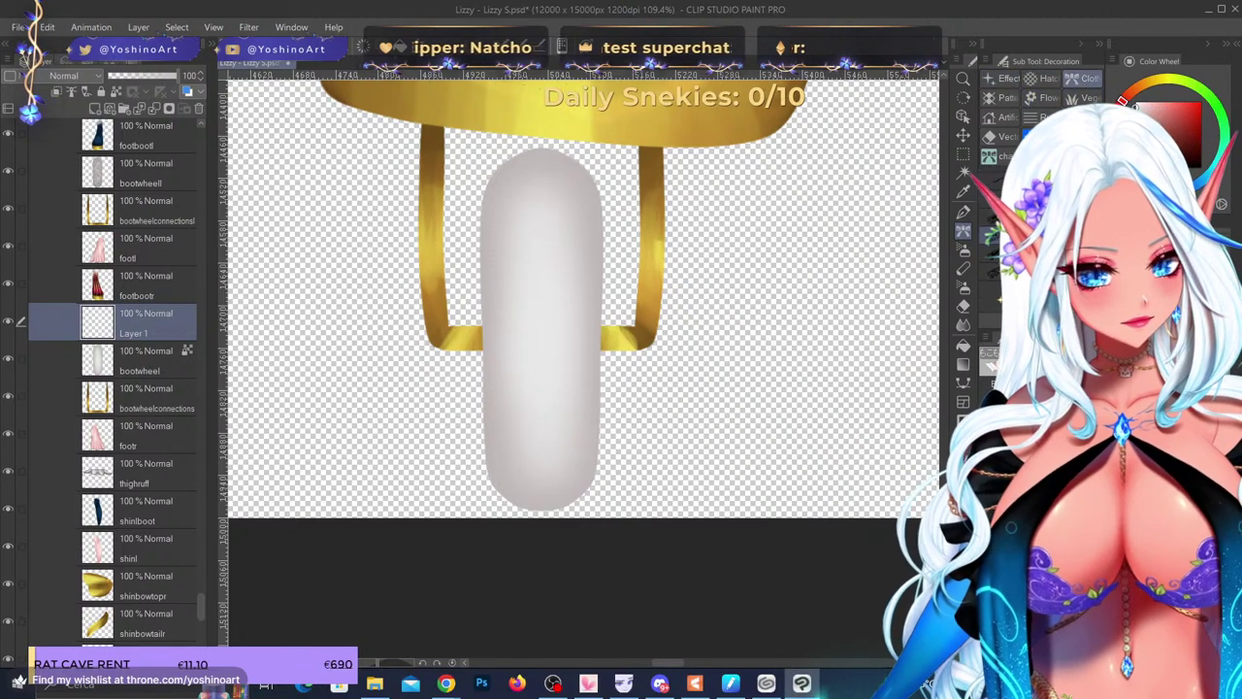
{"action": "scroll", "coordinate": [1015, 279], "scroll_direction": "up", "scroll_amount": 2}
{"action": "left_click", "coordinate": [1014, 280]}
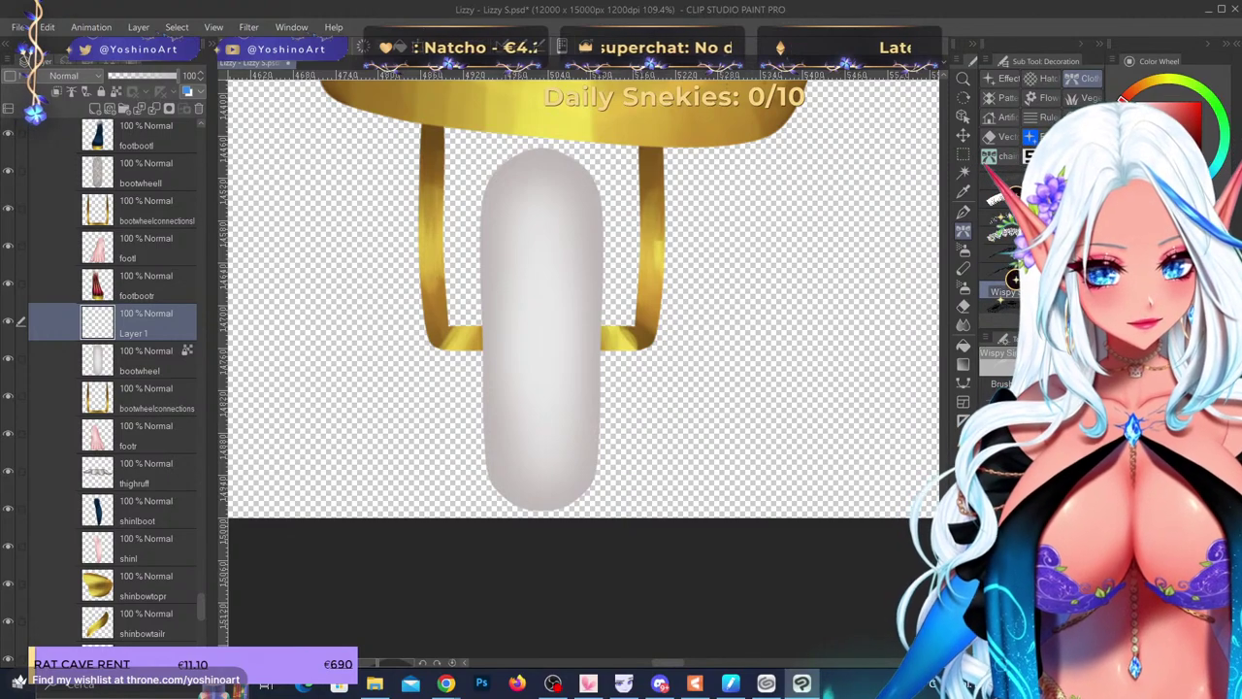
{"action": "scroll", "coordinate": [683, 442], "scroll_direction": "down", "scroll_amount": 3}
{"action": "scroll", "coordinate": [1006, 254], "scroll_direction": "up", "scroll_amount": 1}
{"action": "left_click", "coordinate": [1006, 254]}
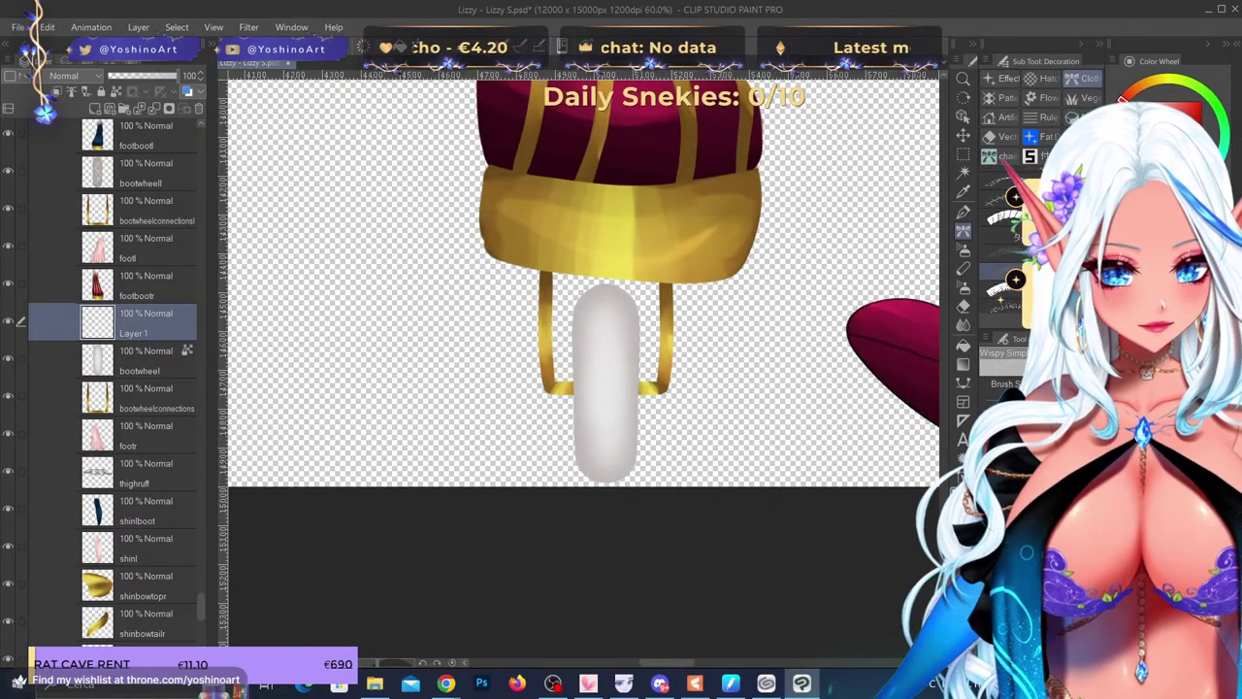
{"action": "scroll", "coordinate": [1006, 254], "scroll_direction": "down", "scroll_amount": 1}
{"action": "left_click", "coordinate": [1005, 254]}
{"action": "scroll", "coordinate": [1005, 254], "scroll_direction": "down", "scroll_amount": 2}
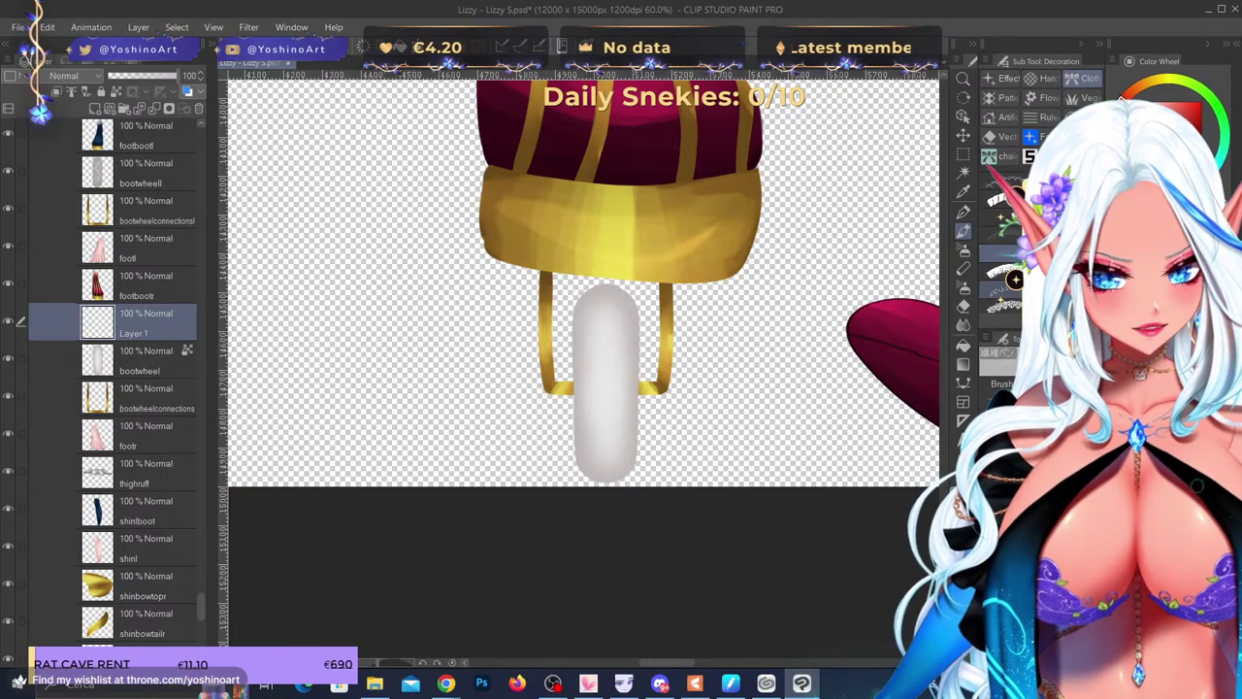
{"action": "left_click", "coordinate": [1005, 254]}
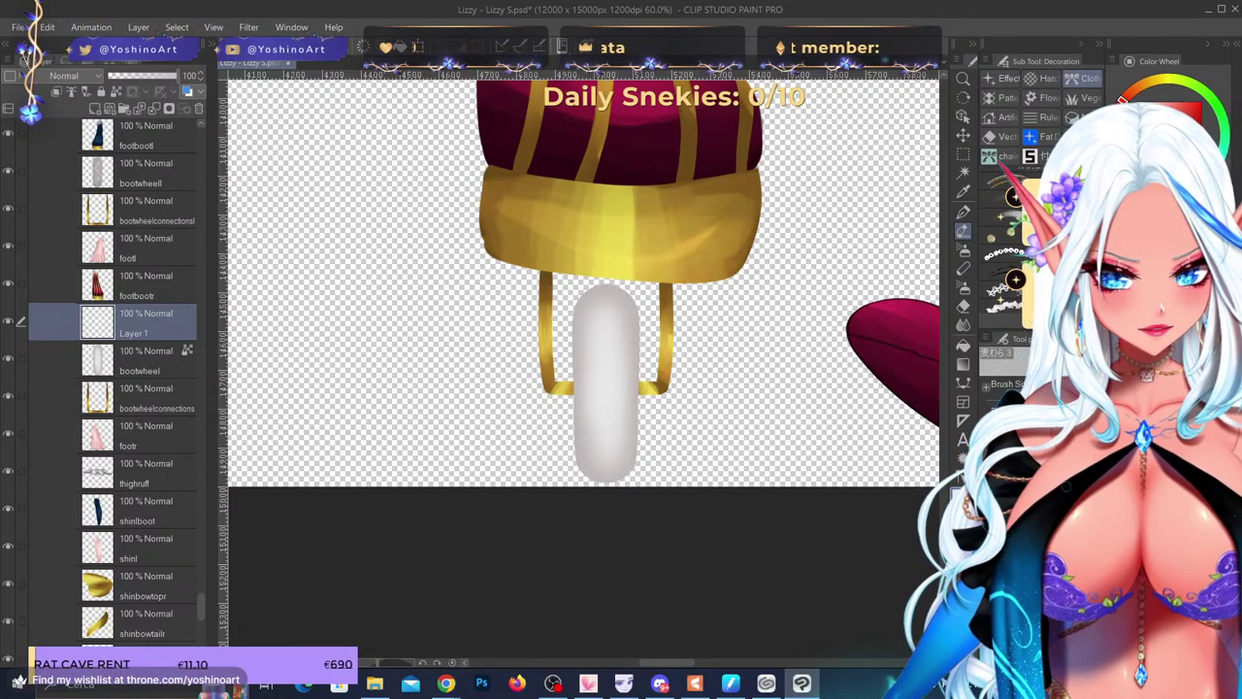
{"action": "scroll", "coordinate": [1005, 255], "scroll_direction": "up", "scroll_amount": 3}
{"action": "left_click", "coordinate": [1000, 273]}
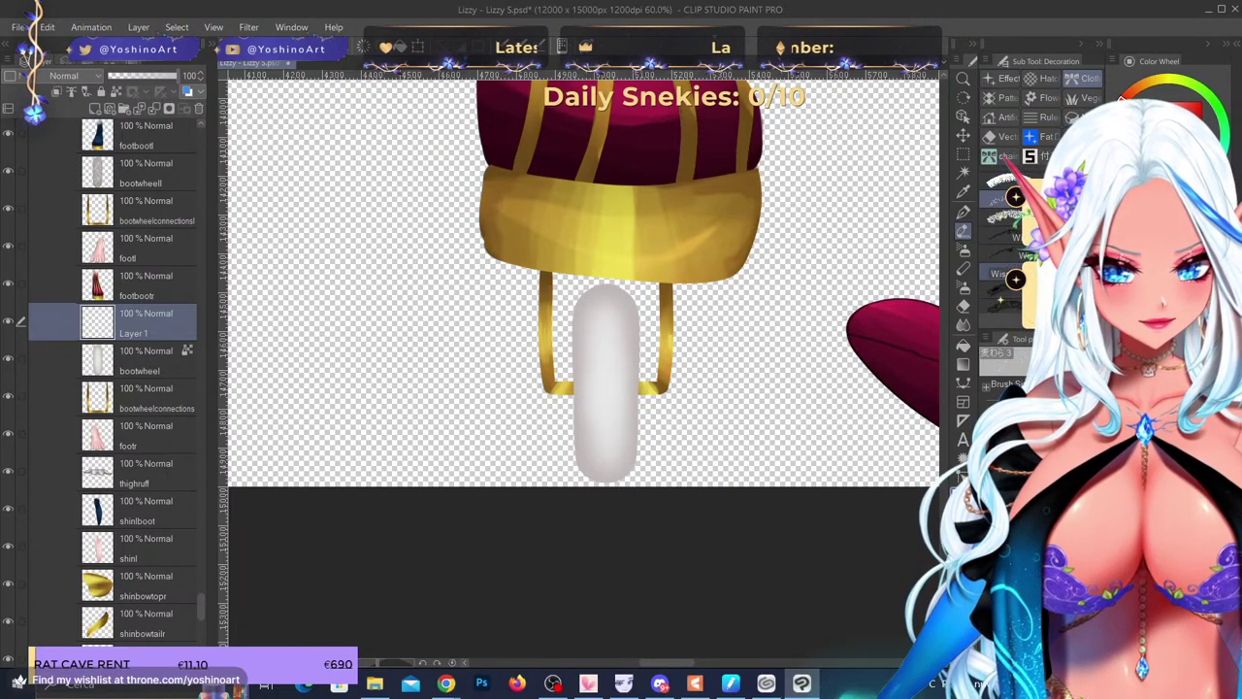
{"action": "scroll", "coordinate": [1014, 279], "scroll_direction": "down", "scroll_amount": 2}
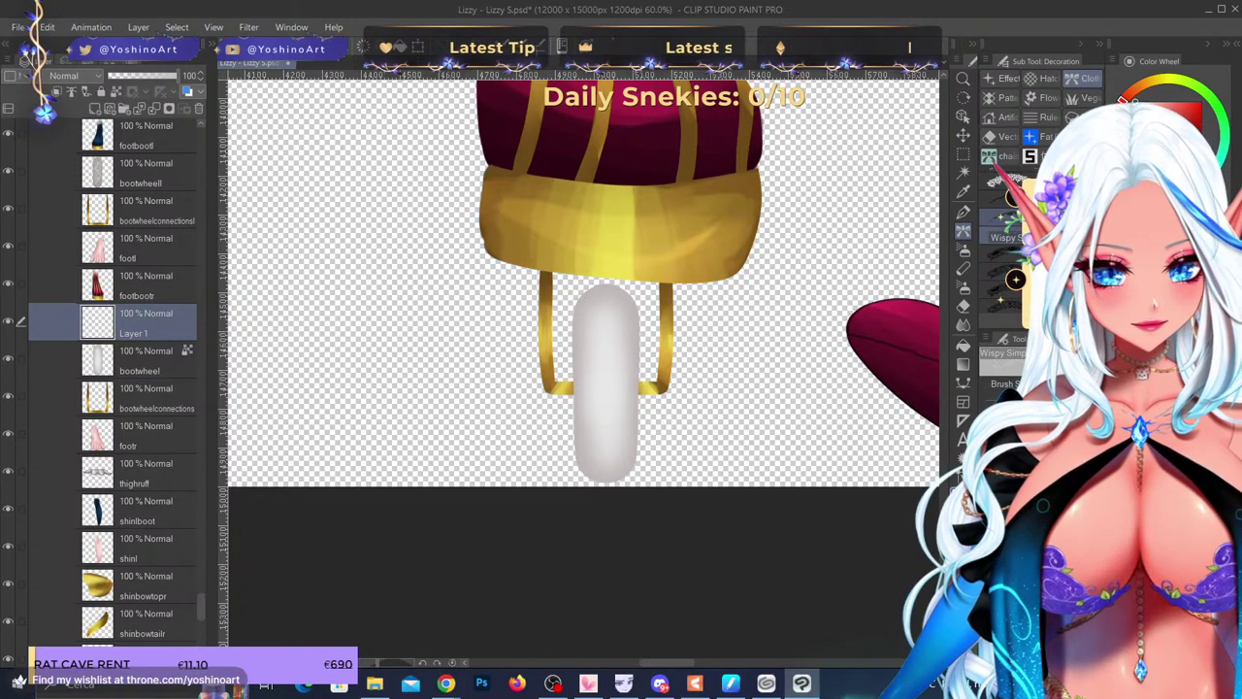
- Find the seamless gothic lace 8 brush among the downloaded materials and add it to the clothing decoration brushes
{"action": "left_click", "coordinate": [1236, 70]}
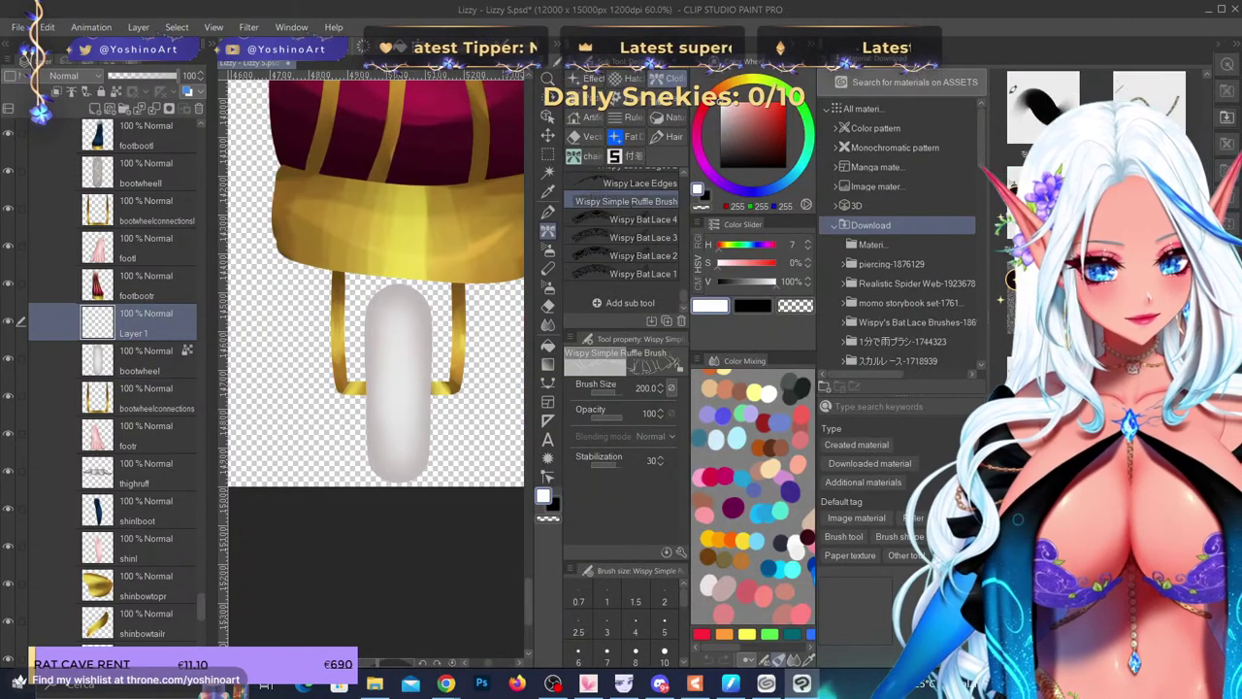
{"action": "scroll", "coordinate": [1092, 292], "scroll_direction": "down", "scroll_amount": 8}
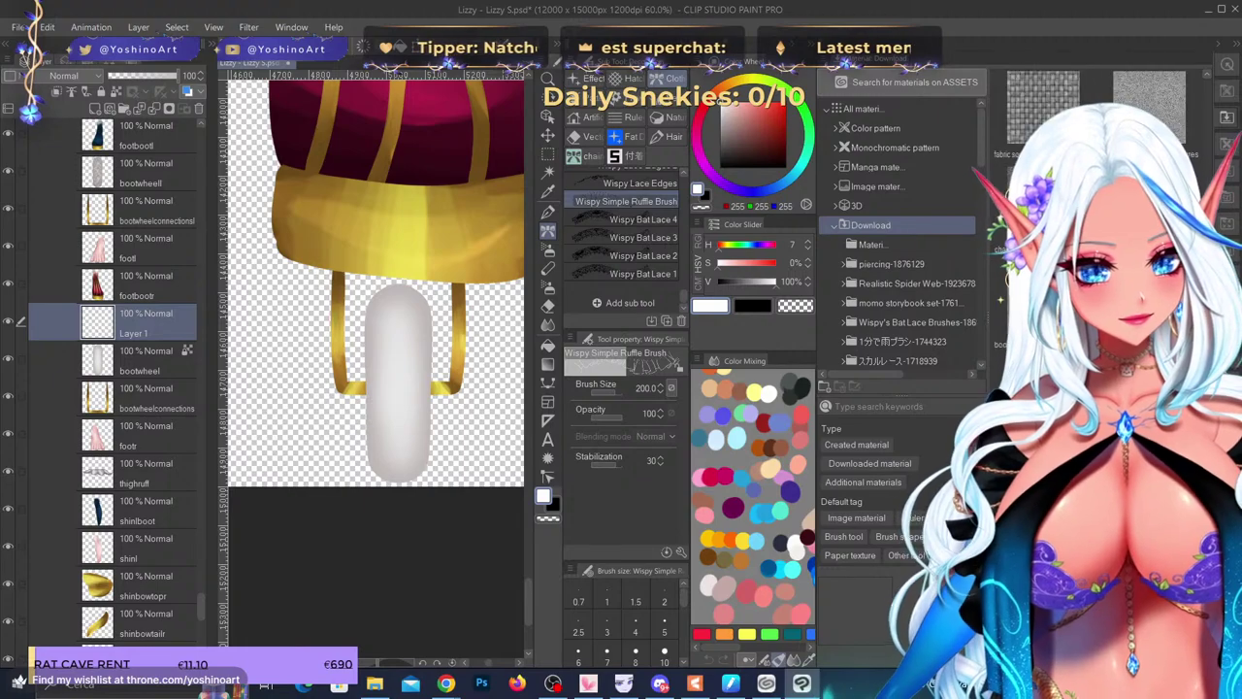
{"action": "scroll", "coordinate": [1014, 280], "scroll_direction": "up", "scroll_amount": 4}
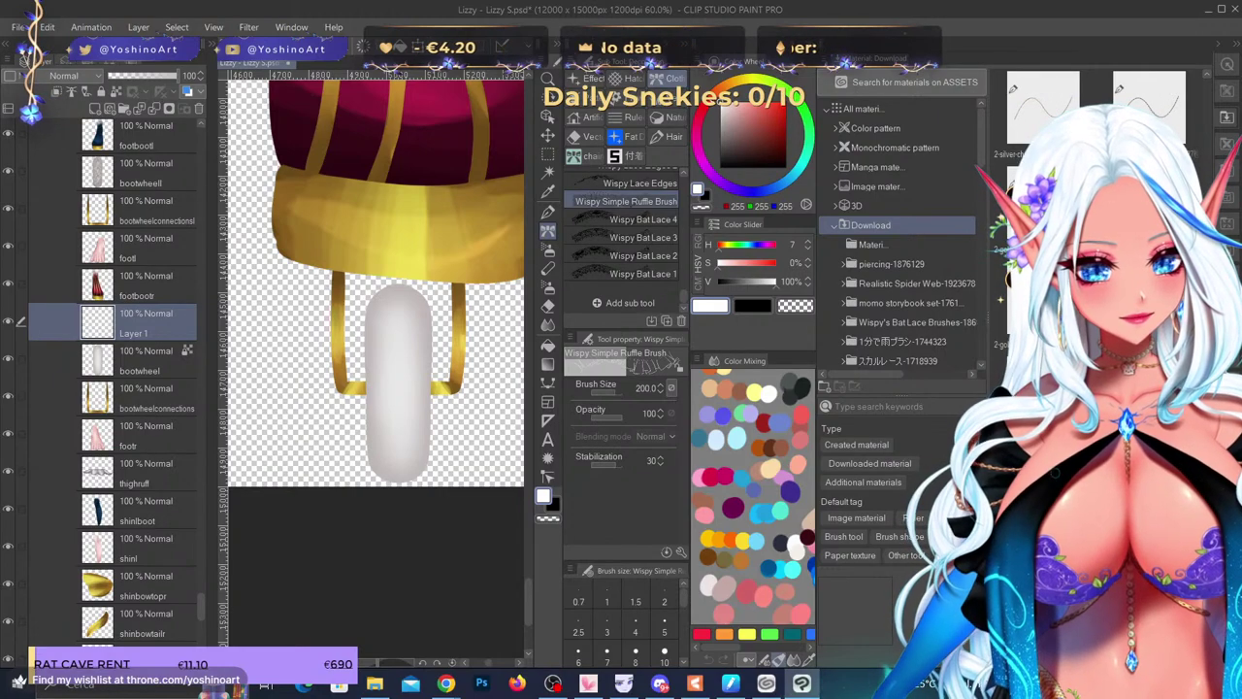
{"action": "left_click", "coordinate": [1056, 472]}
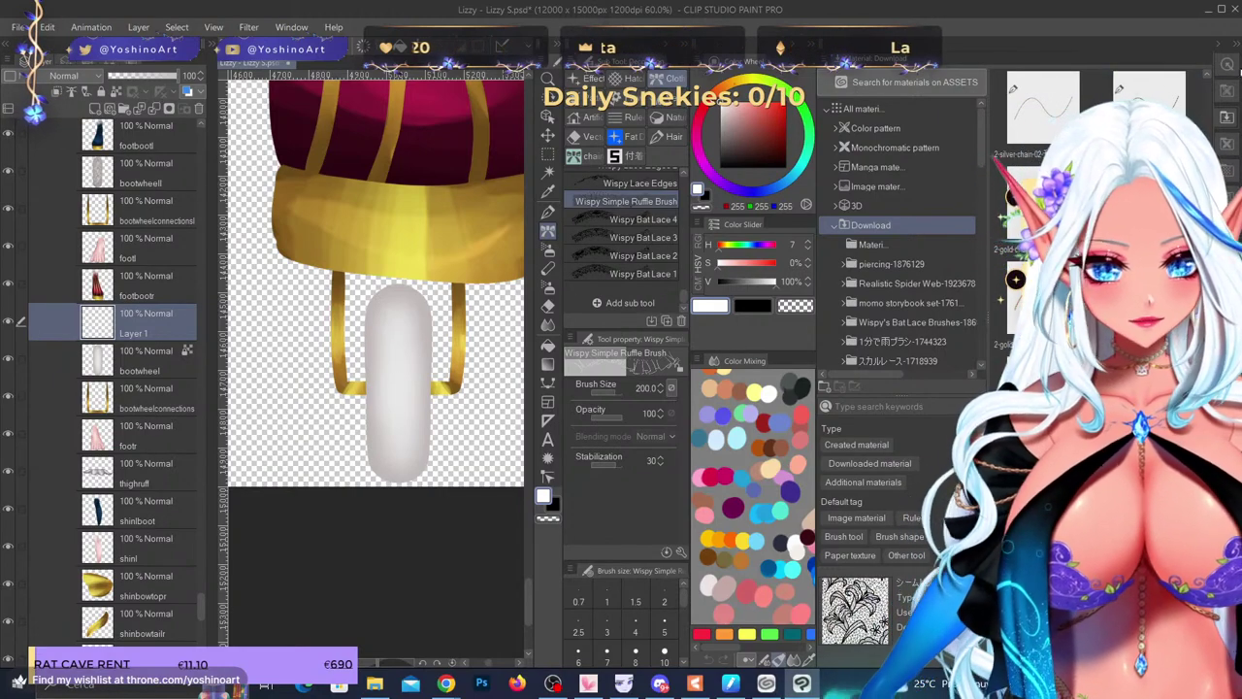
{"action": "scroll", "coordinate": [441, 524], "scroll_direction": "down", "scroll_amount": 10}
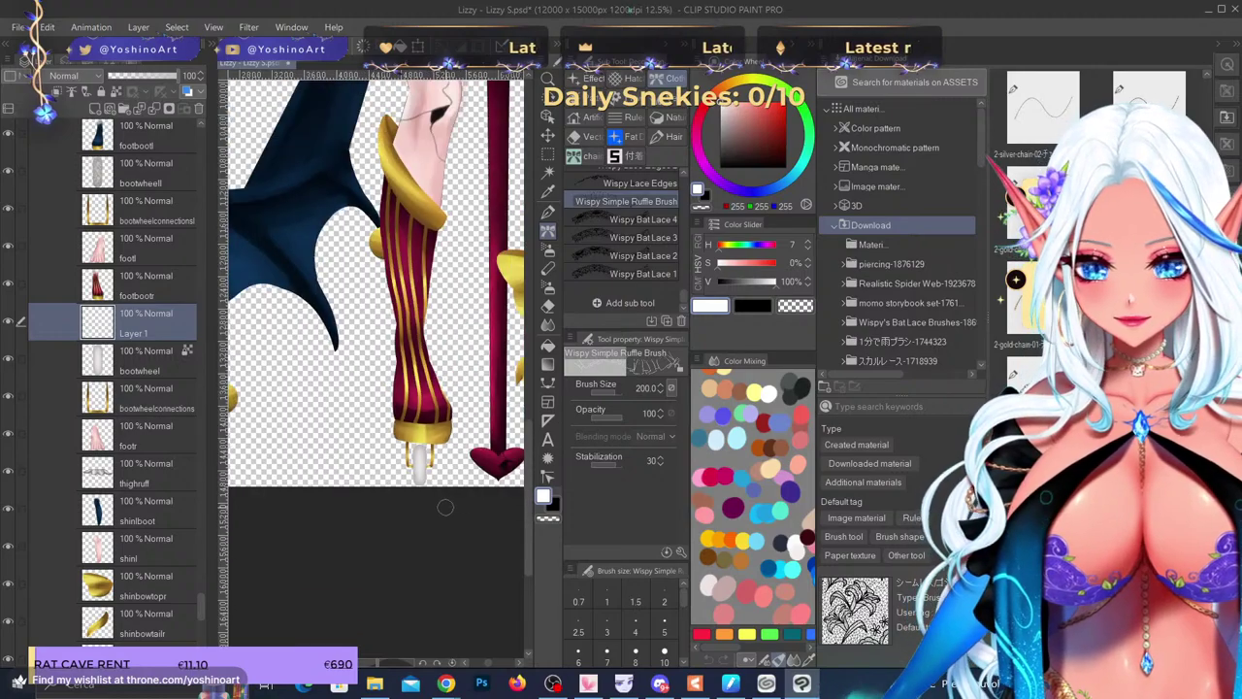
{"action": "scroll", "coordinate": [390, 424], "scroll_direction": "up", "scroll_amount": 3}
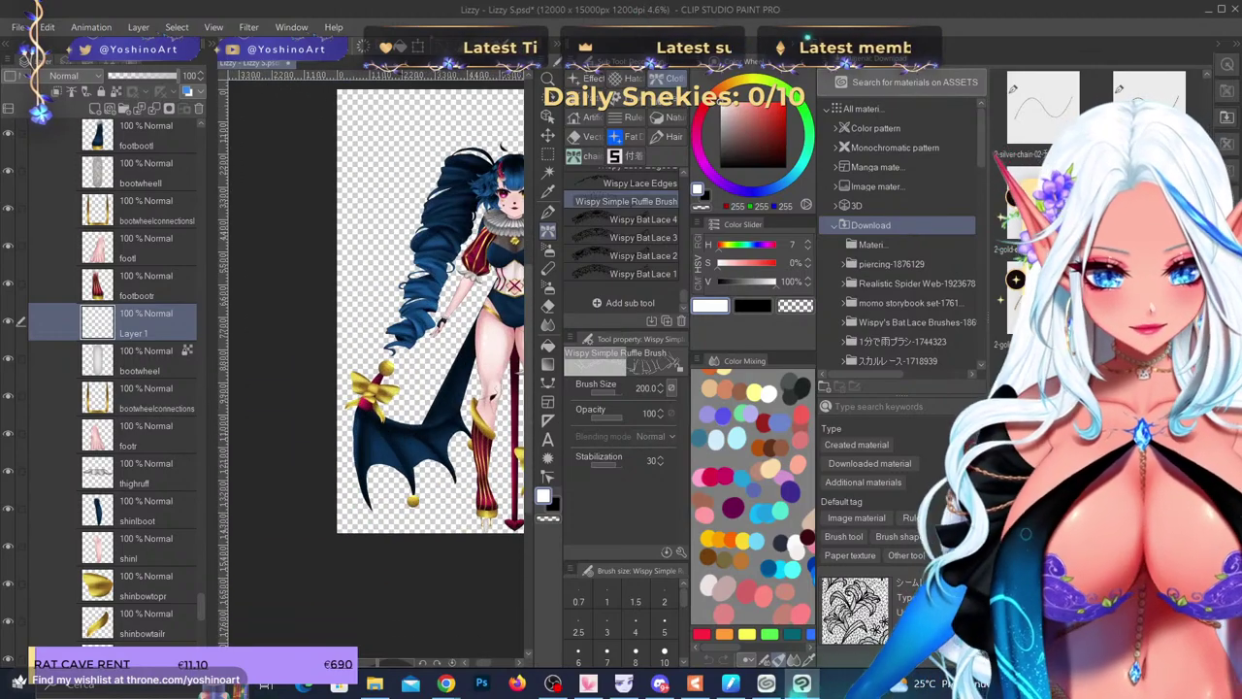
{"action": "mouse_move", "coordinate": [854, 609]}
{"action": "left_mouse_down"}
{"action": "mouse_move", "coordinate": [429, 382]}
{"action": "mouse_move", "coordinate": [166, 341]}
{"action": "mouse_move", "coordinate": [389, 372]}
{"action": "mouse_move", "coordinate": [626, 258]}
{"action": "mouse_move", "coordinate": [645, 296]}
{"action": "left_mouse_up"}
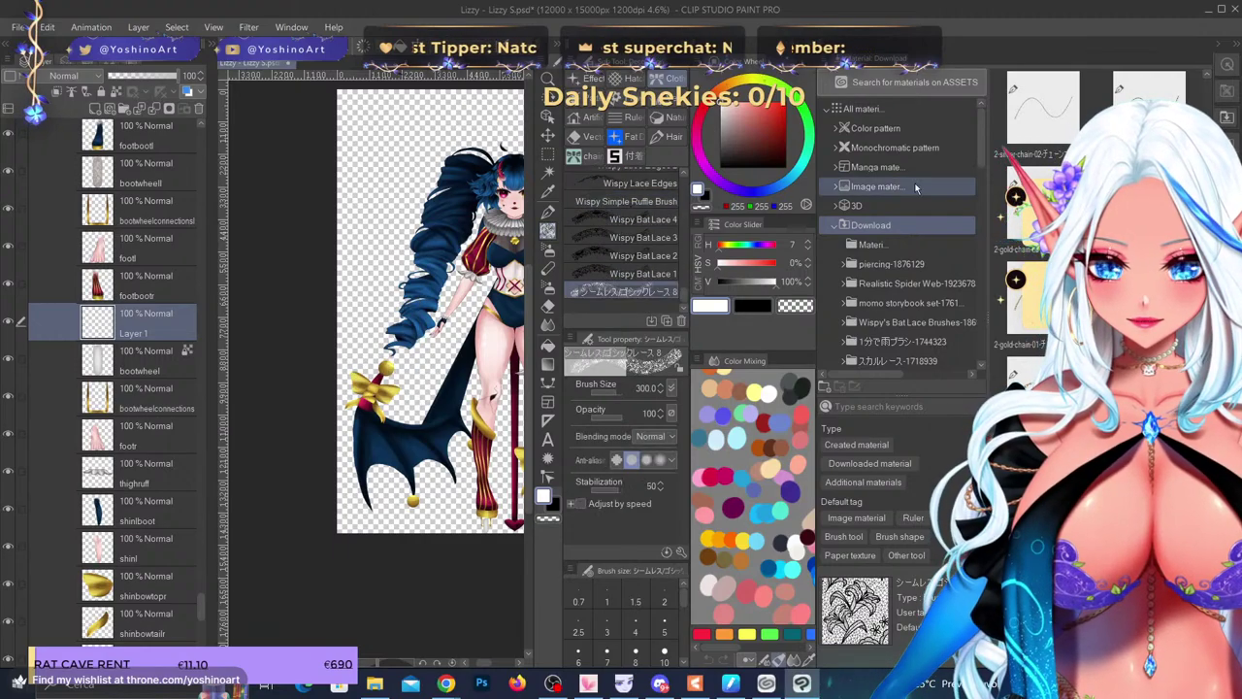
- Try the gothic lace brush on Layer 1, undo the first stroke, and cover the lower leg area with black lace
{"action": "left_click", "coordinate": [1236, 46]}
{"action": "scroll", "coordinate": [746, 441], "scroll_direction": "up", "scroll_amount": 2}
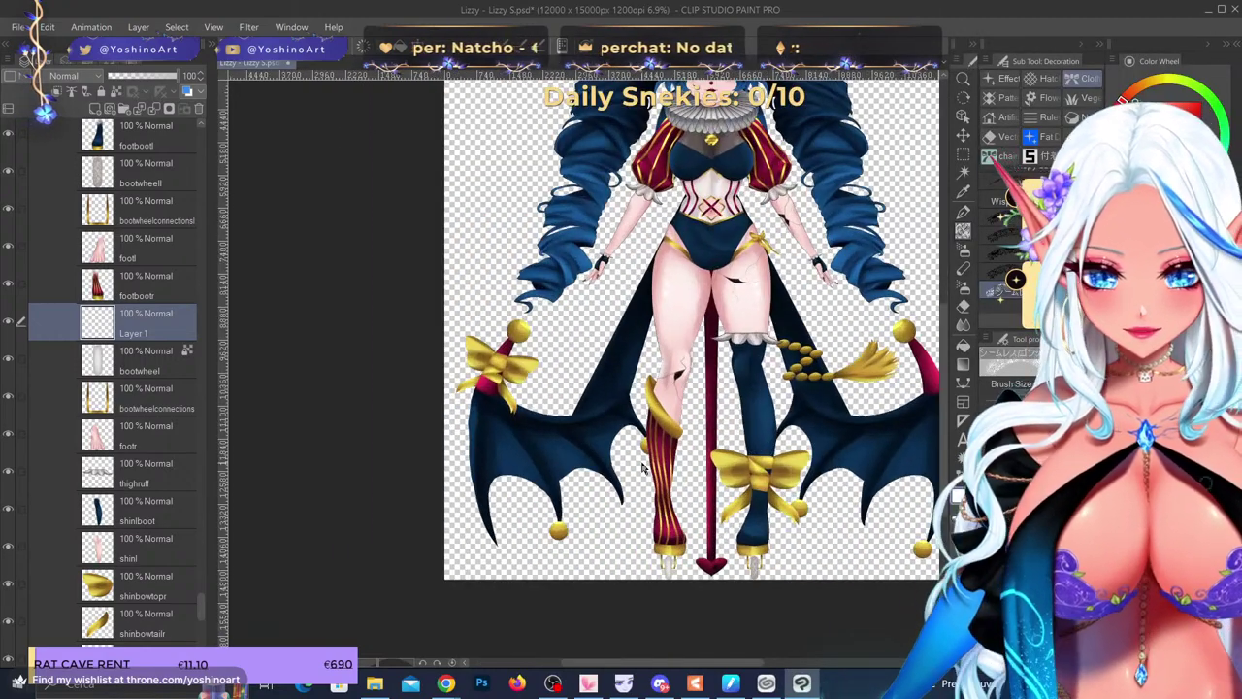
{"action": "left_click_drag", "start_coordinate": [526, 519], "coordinate": [852, 511]}
{"action": "key", "text": "ctrl+z"}
{"action": "key", "text": "x"}
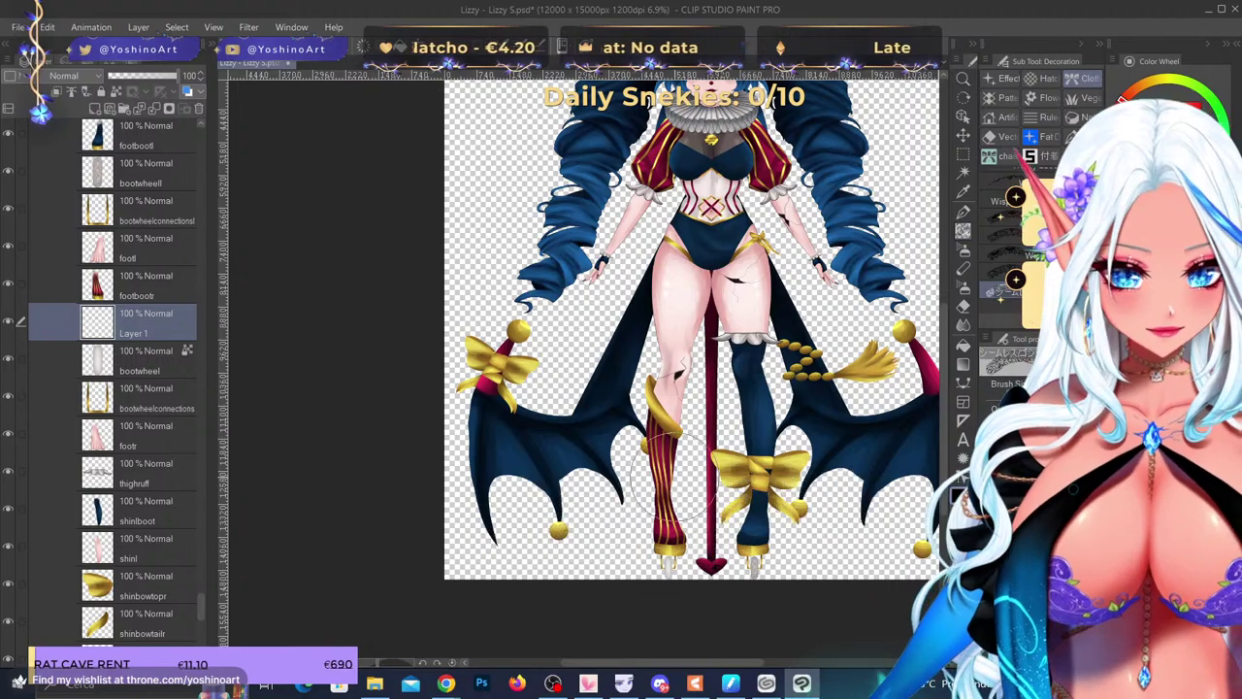
{"action": "left_click_drag", "start_coordinate": [531, 531], "coordinate": [855, 522]}
{"action": "left_click_drag", "start_coordinate": [505, 474], "coordinate": [857, 451]}
{"action": "left_click_drag", "start_coordinate": [515, 420], "coordinate": [863, 411]}
{"action": "left_click_drag", "start_coordinate": [581, 369], "coordinate": [881, 403]}
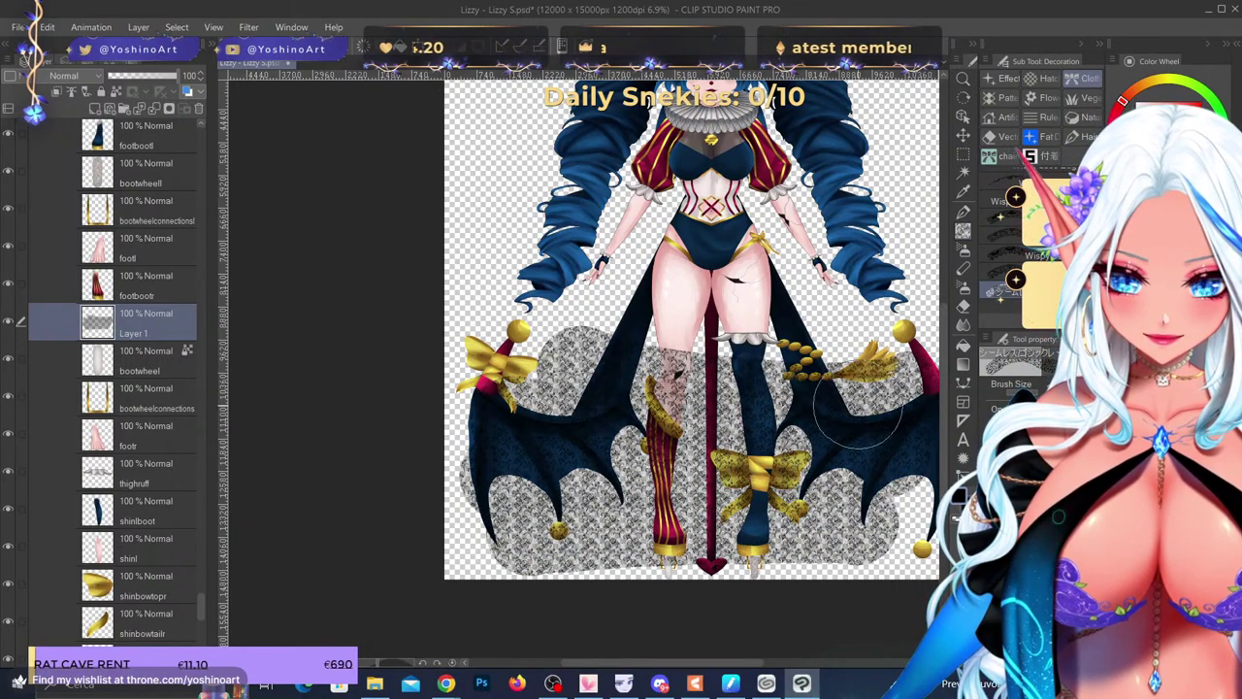
- Clip the lace layer to the boot wheel and try to reposition the pattern over the wheel with a transform
{"action": "scroll", "coordinate": [687, 550], "scroll_direction": "up", "scroll_amount": 6}
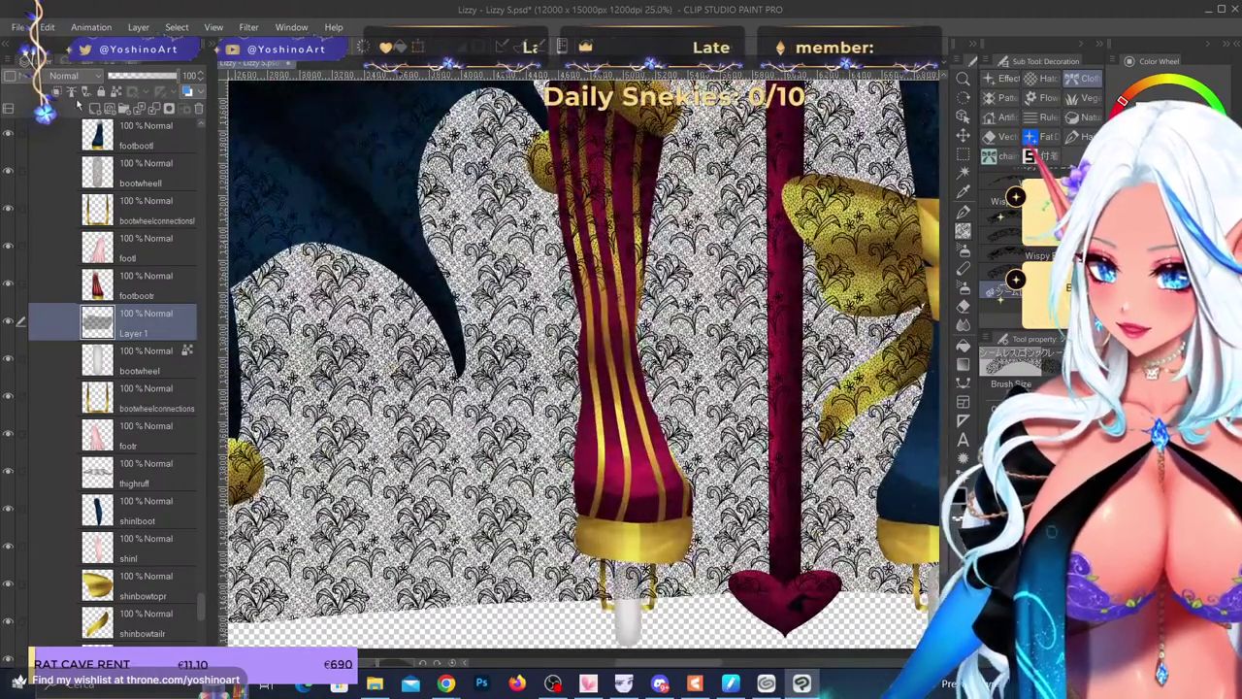
{"action": "left_click", "coordinate": [58, 92]}
{"action": "key", "text": "ctrl+t"}
{"action": "scroll", "coordinate": [666, 442], "scroll_direction": "down", "scroll_amount": 3}
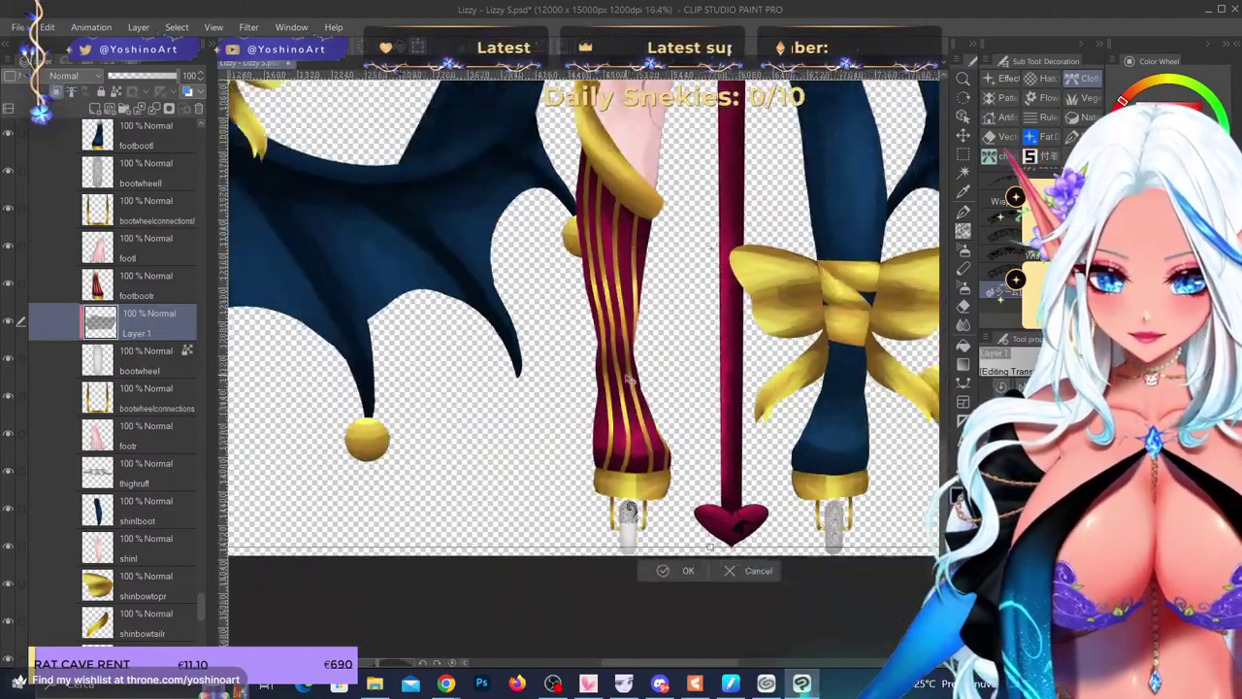
{"action": "scroll", "coordinate": [673, 401], "scroll_direction": "up", "scroll_amount": 2}
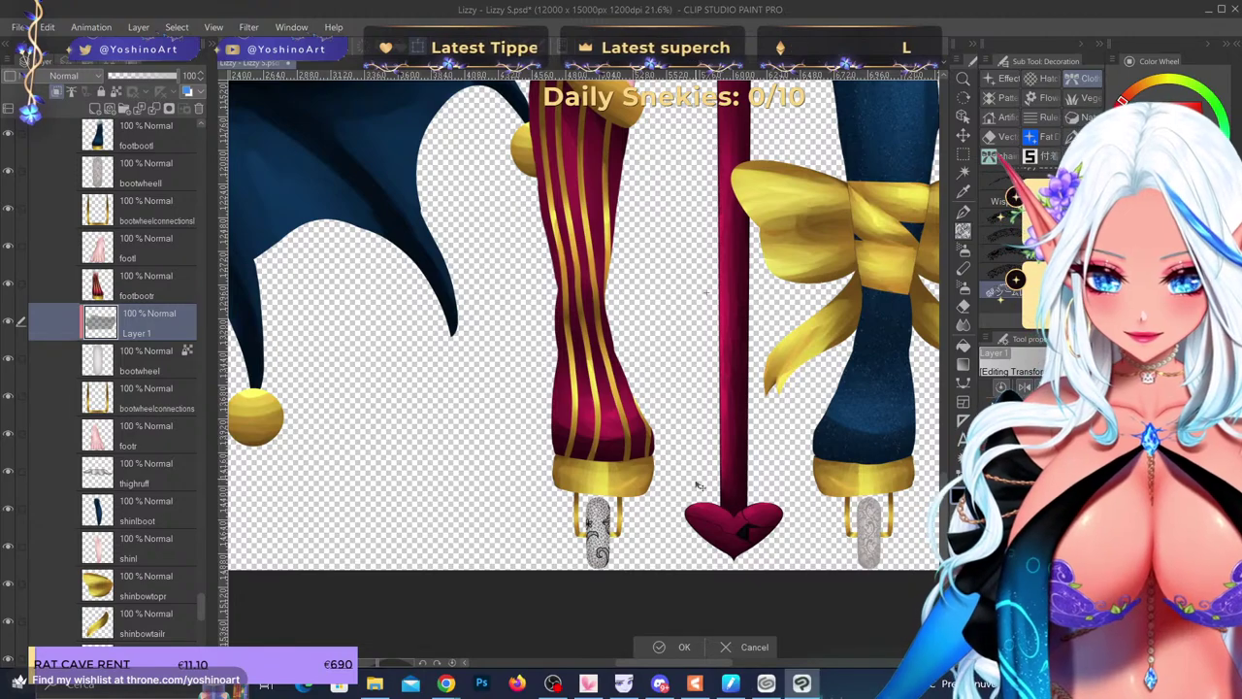
{"action": "left_click_drag", "start_coordinate": [702, 535], "coordinate": [706, 573]}
{"action": "left_click_drag", "start_coordinate": [634, 400], "coordinate": [639, 492]}
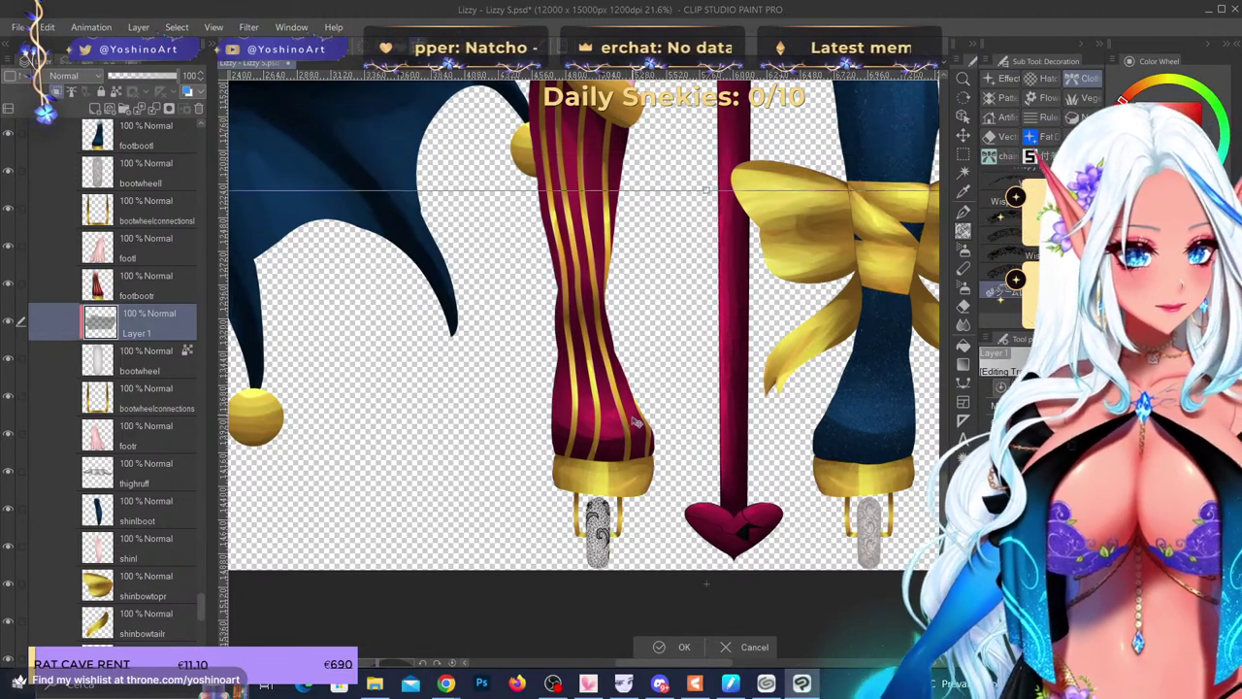
{"action": "scroll", "coordinate": [632, 485], "scroll_direction": "up", "scroll_amount": 5}
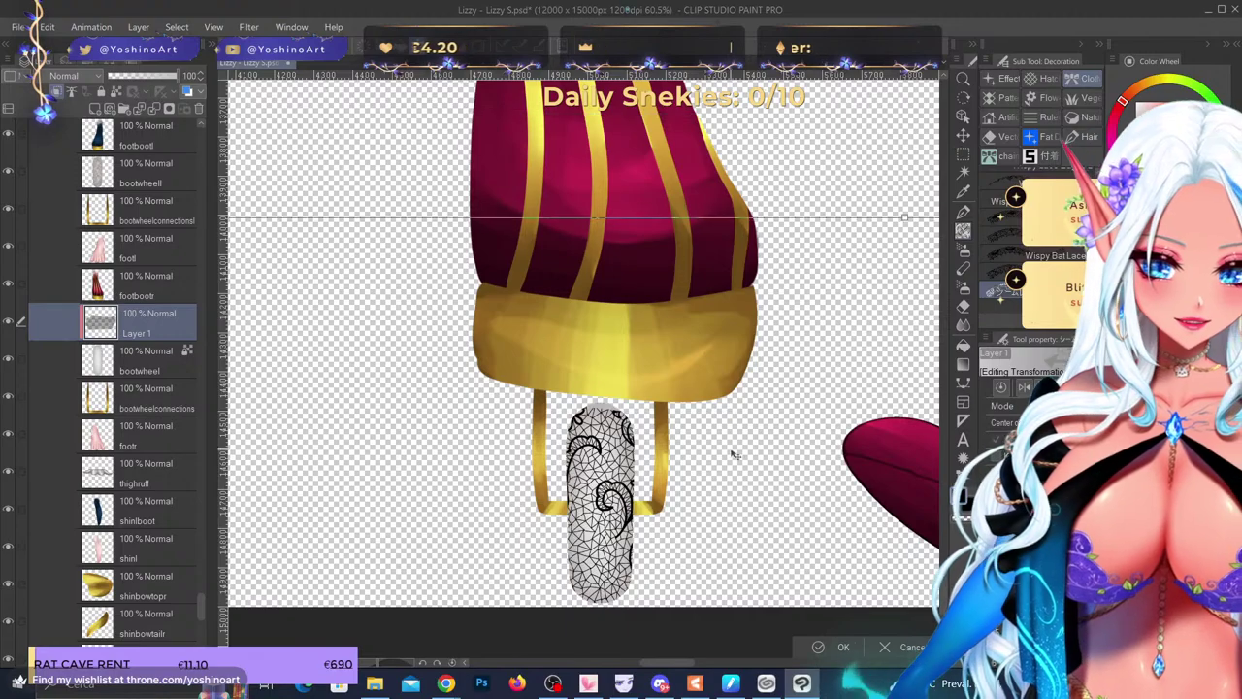
{"action": "scroll", "coordinate": [743, 508], "scroll_direction": "down", "scroll_amount": 3}
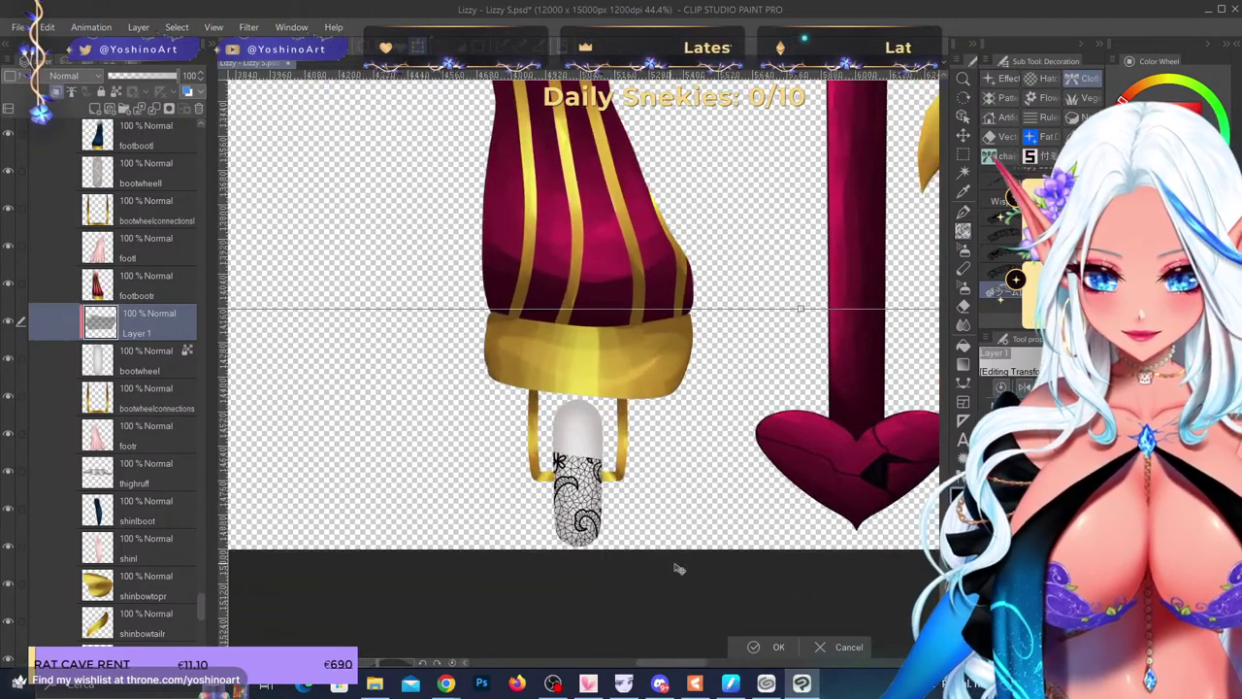
{"action": "scroll", "coordinate": [554, 471], "scroll_direction": "down", "scroll_amount": 6}
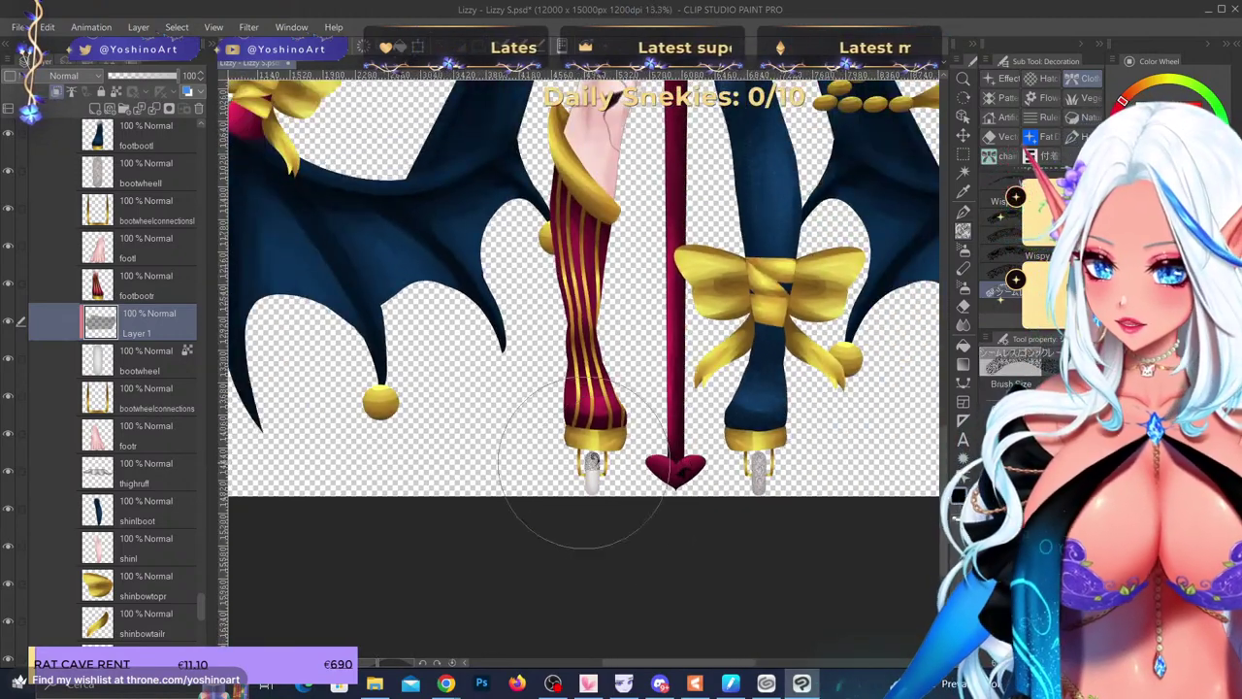
- Unclip the lace-covered Layer 1 and delete it
{"action": "left_click", "coordinate": [56, 93]}
{"action": "scroll", "coordinate": [534, 206], "scroll_direction": "down", "scroll_amount": 1}
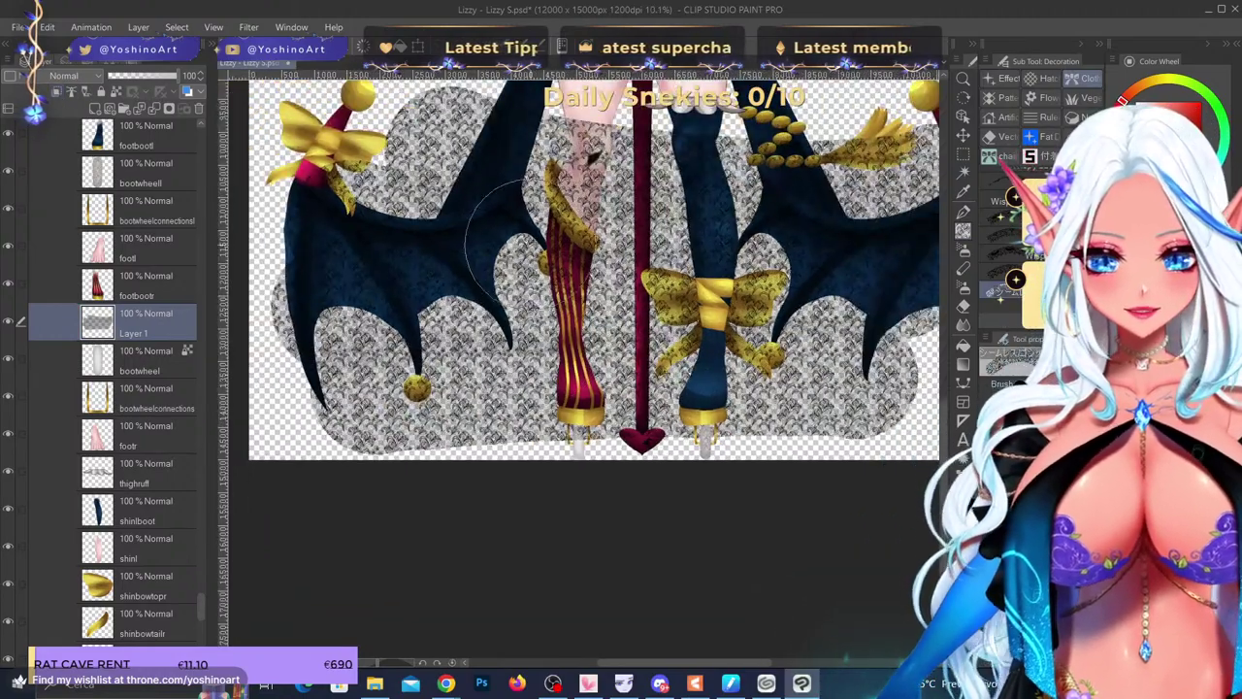
{"action": "scroll", "coordinate": [532, 200], "scroll_direction": "up", "scroll_amount": 2}
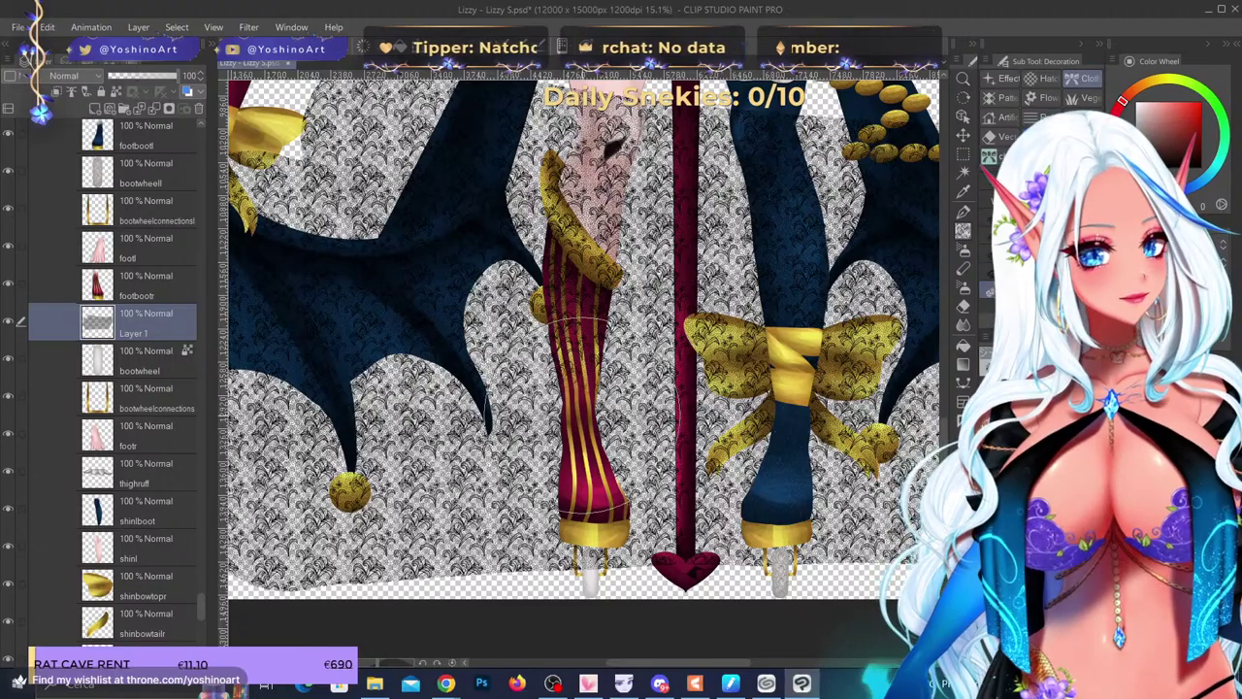
{"action": "scroll", "coordinate": [547, 420], "scroll_direction": "down", "scroll_amount": 2}
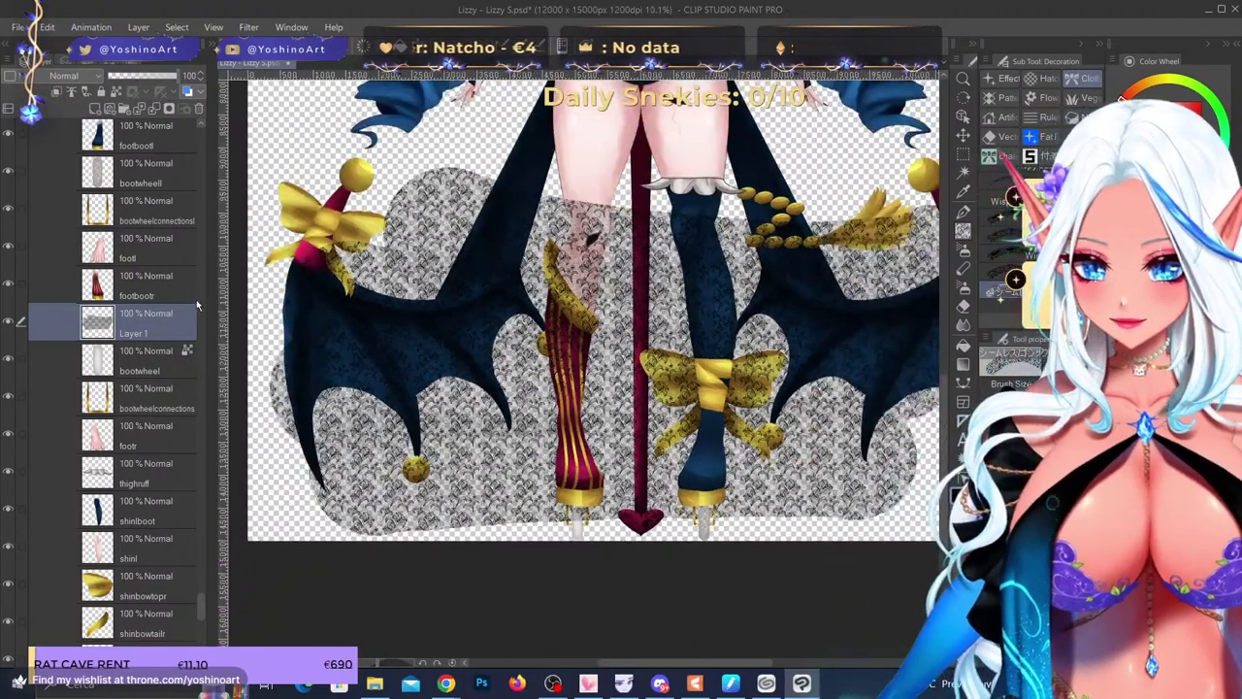
{"action": "left_click", "coordinate": [197, 111]}
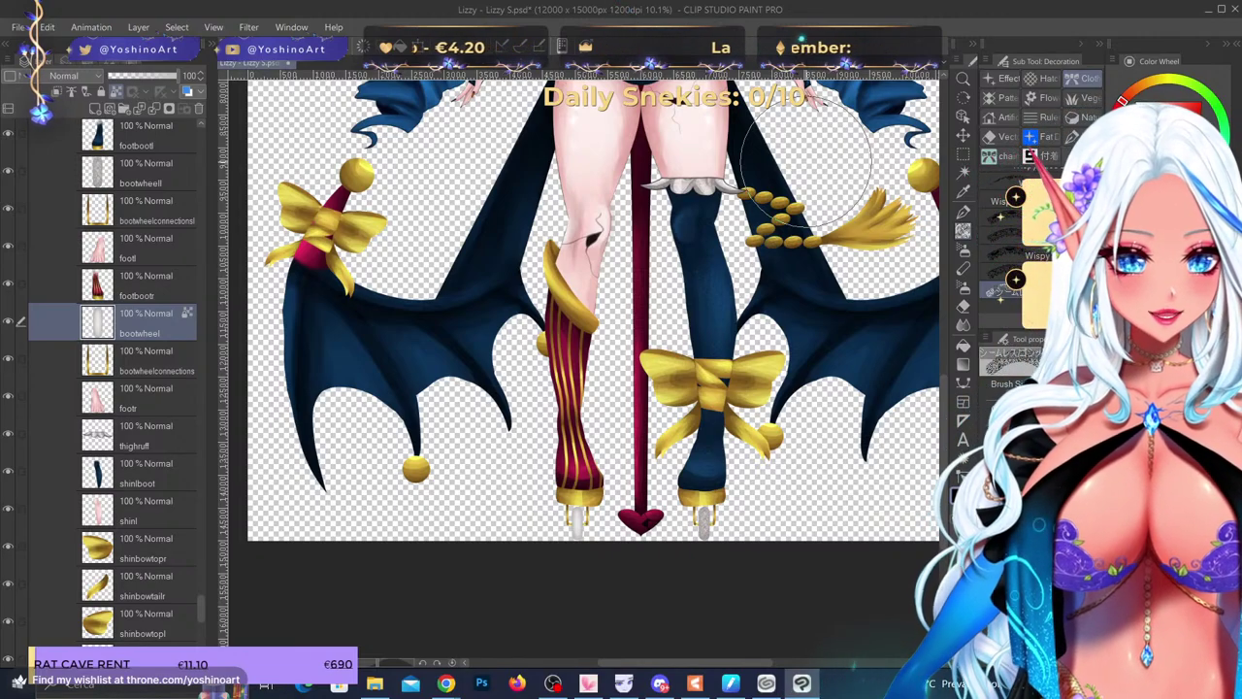
{"action": "key", "text": "alt+Tab"}
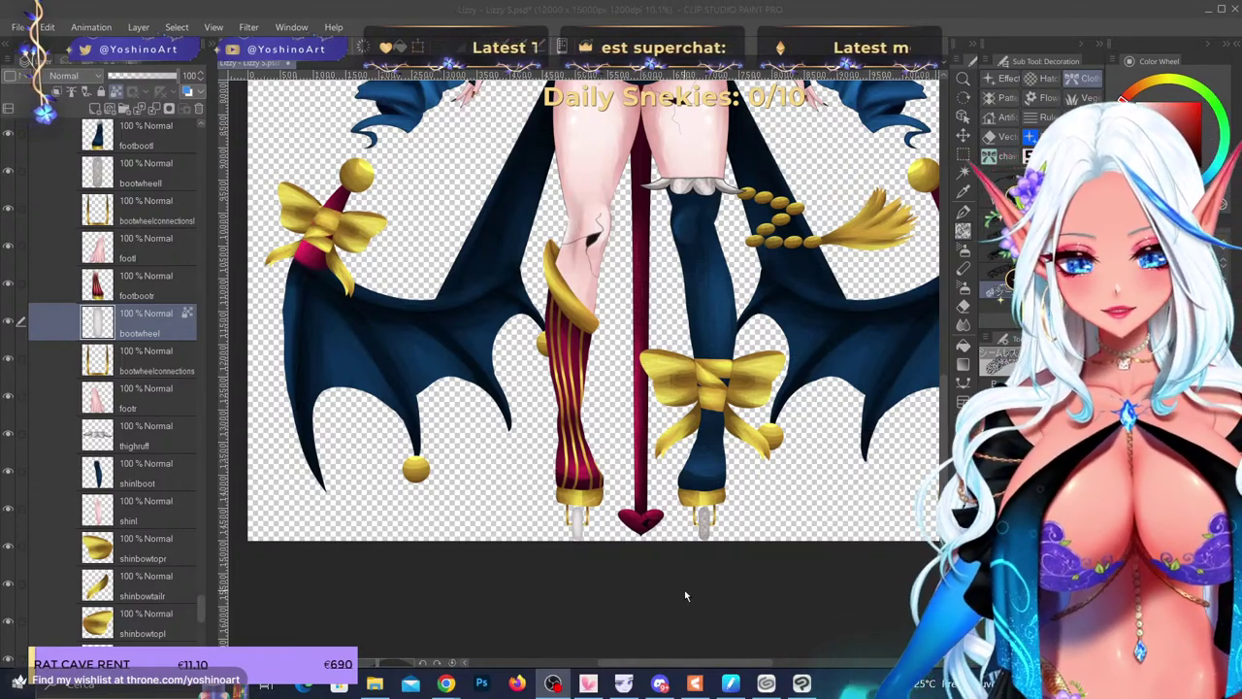
{"action": "left_click", "coordinate": [687, 589]}
{"action": "scroll", "coordinate": [668, 601], "scroll_direction": "down", "scroll_amount": 4}
{"action": "scroll", "coordinate": [641, 546], "scroll_direction": "up", "scroll_amount": 5}
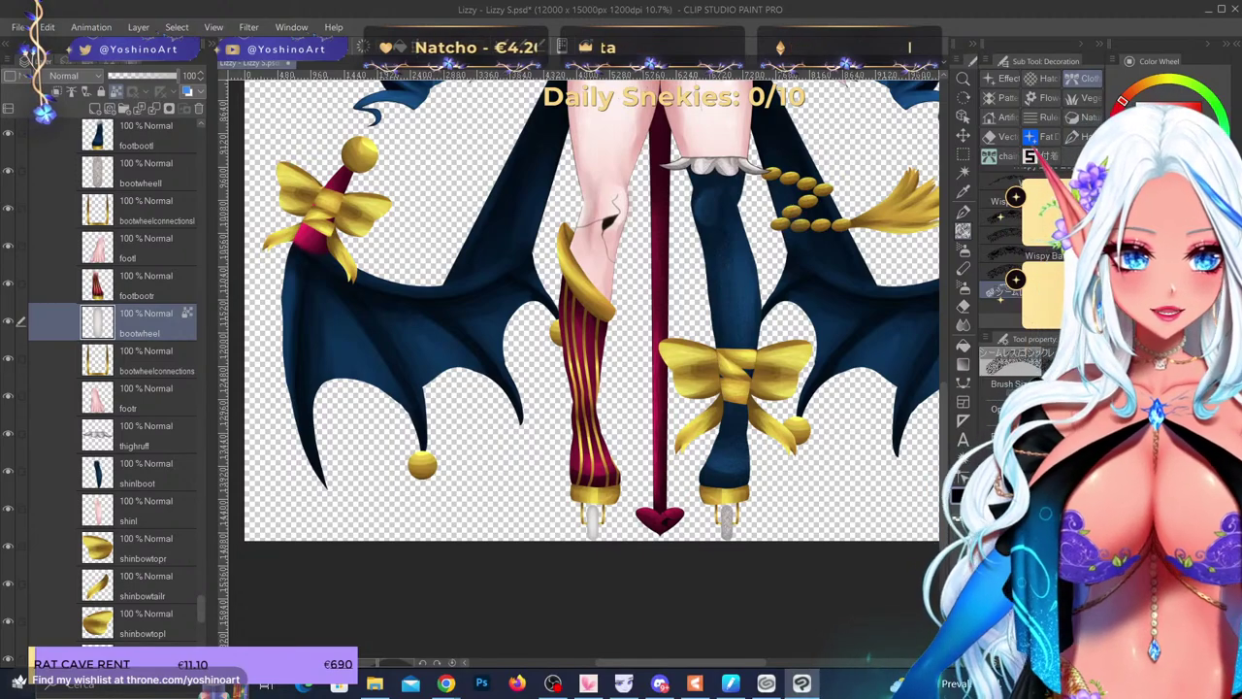
{"action": "scroll", "coordinate": [689, 466], "scroll_direction": "down", "scroll_amount": 3}
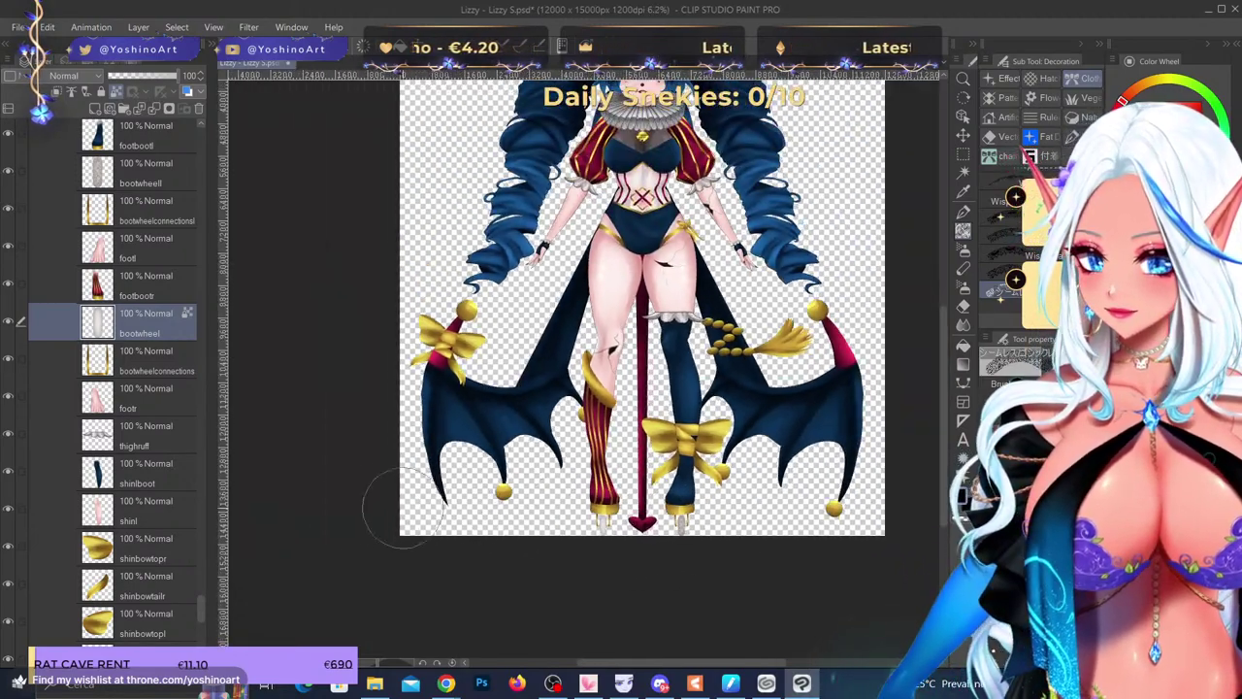
- Look through the leg, ribbon, tail and wings layers of the Lizzy illustration alongside the lower half of the artwork
{"action": "scroll", "coordinate": [87, 498], "scroll_direction": "down", "scroll_amount": 10}
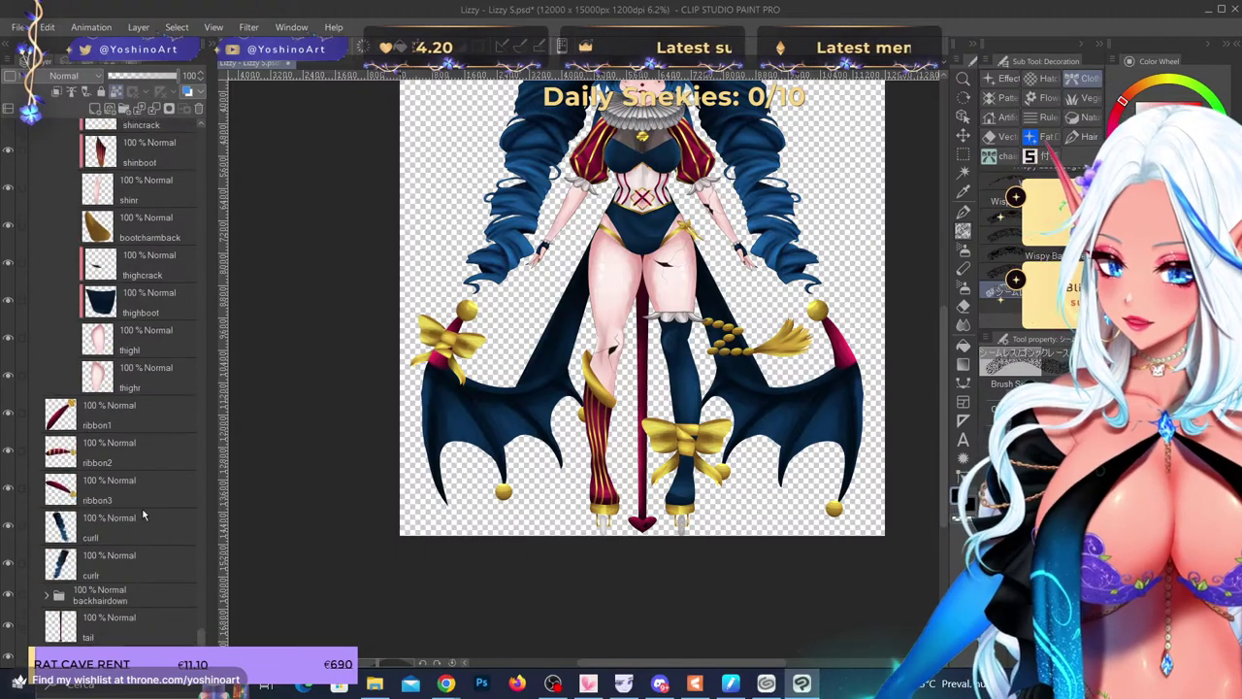
{"action": "scroll", "coordinate": [561, 499], "scroll_direction": "down", "scroll_amount": 3}
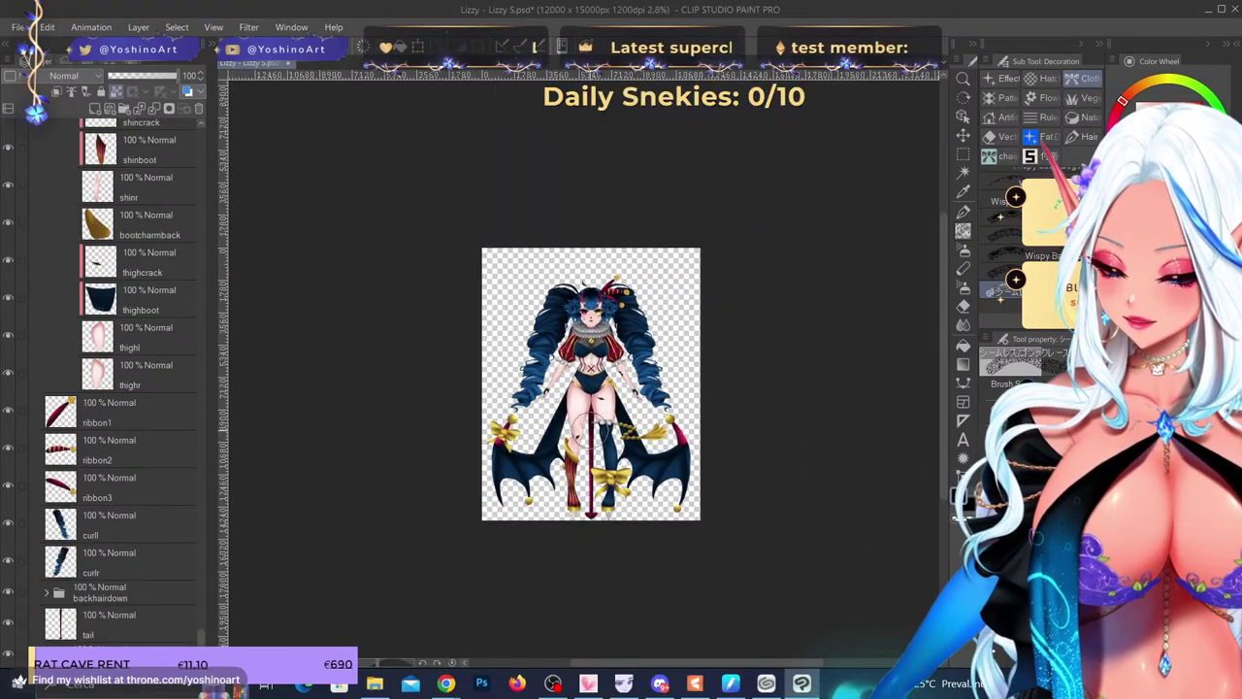
{"action": "scroll", "coordinate": [590, 472], "scroll_direction": "up", "scroll_amount": 3}
{"action": "scroll", "coordinate": [593, 536], "scroll_direction": "up", "scroll_amount": 4}
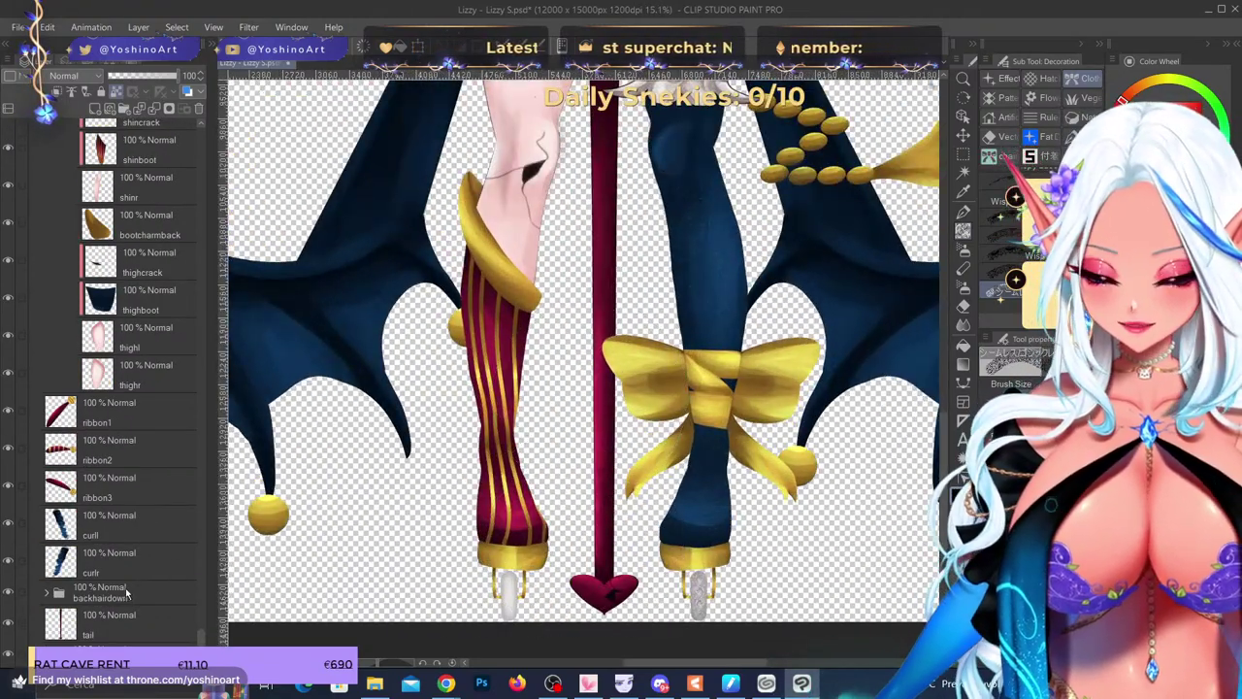
{"action": "scroll", "coordinate": [117, 437], "scroll_direction": "down", "scroll_amount": 5}
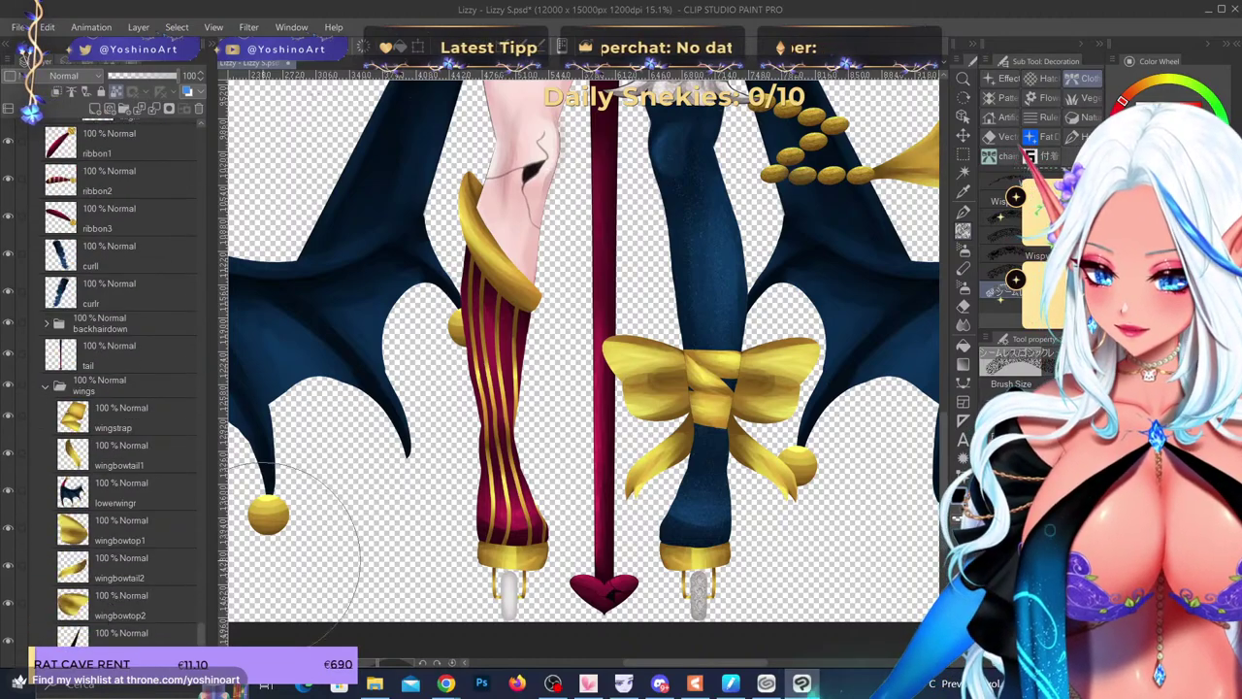
{"action": "scroll", "coordinate": [573, 494], "scroll_direction": "down", "scroll_amount": 5}
{"action": "scroll", "coordinate": [574, 498], "scroll_direction": "up", "scroll_amount": 3}
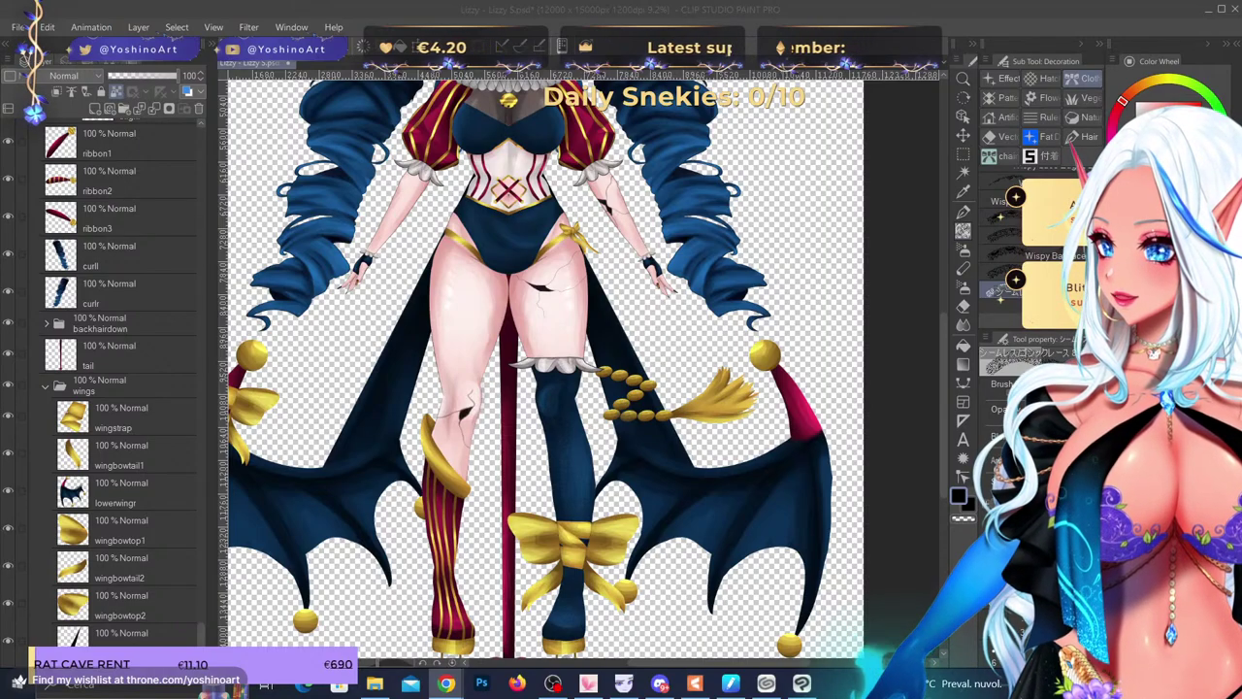
- Dismiss the Lizzy drawing's save prompt and switch to Live2D Cubism Editor
{"action": "left_click", "coordinate": [289, 64]}
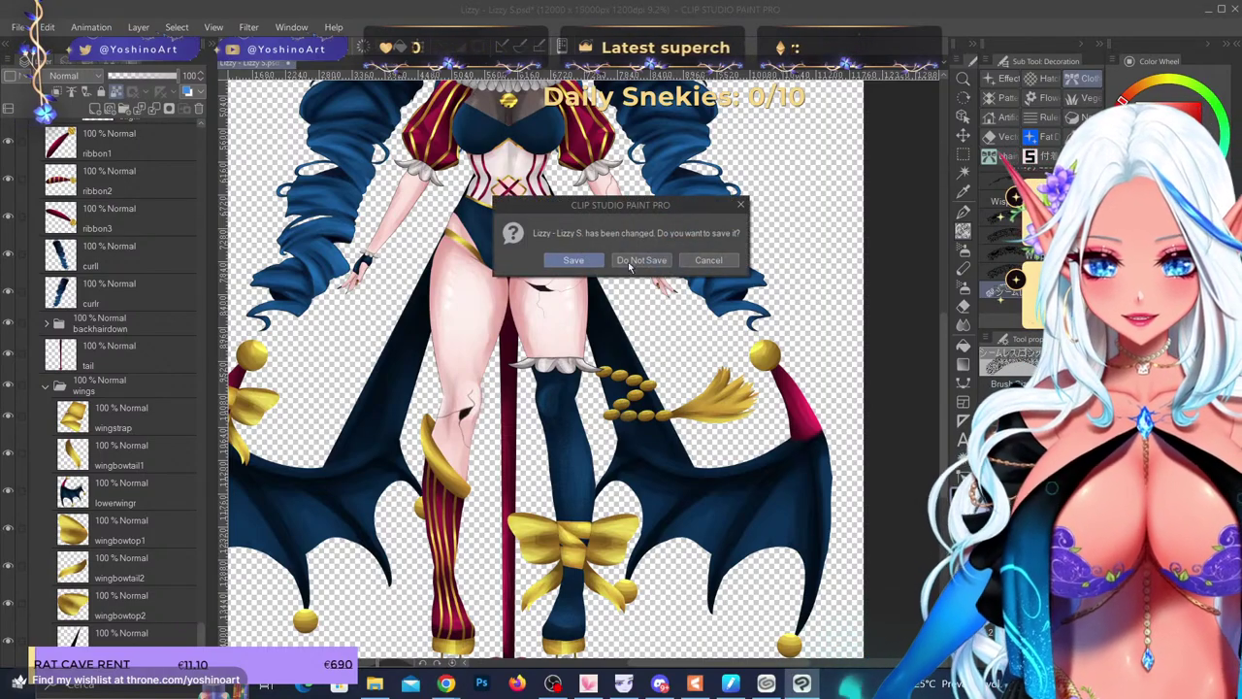
{"action": "left_click", "coordinate": [733, 254]}
{"action": "left_click", "coordinate": [1210, 14]}
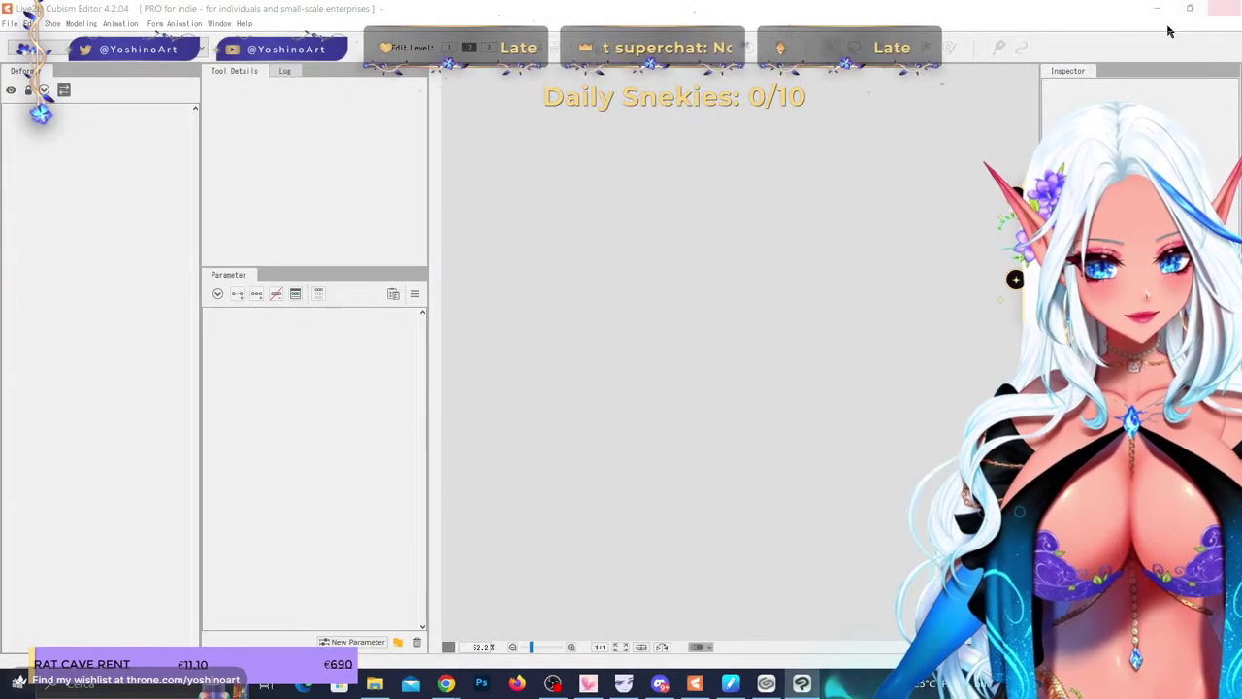
- Open the modelo_subari .cmo3 model file
{"action": "left_click", "coordinate": [10, 23]}
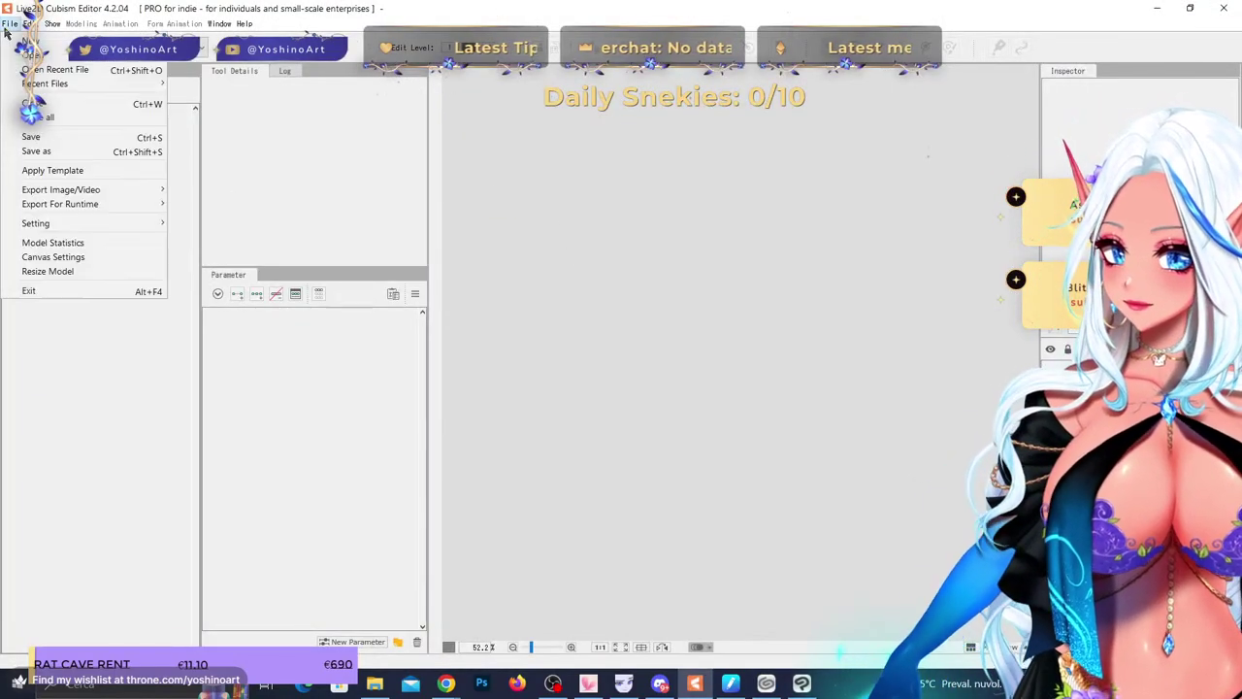
{"action": "left_click", "coordinate": [84, 62]}
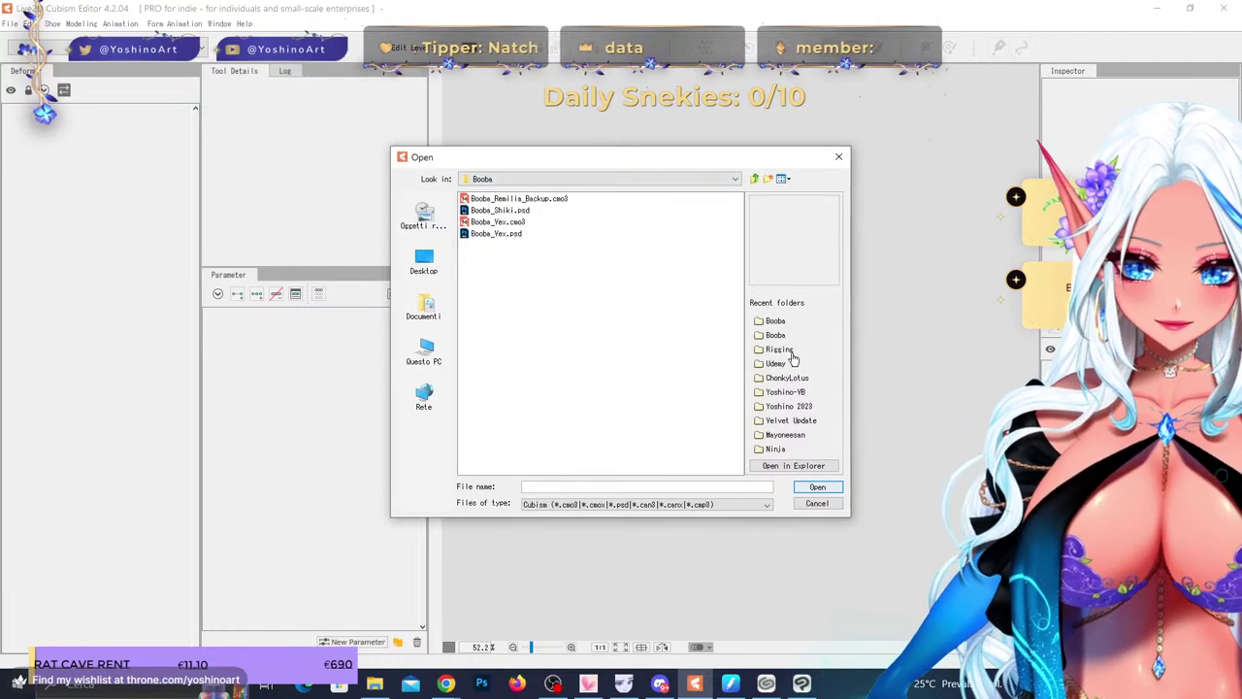
{"action": "left_click_drag", "start_coordinate": [718, 160], "coordinate": [685, 2]}
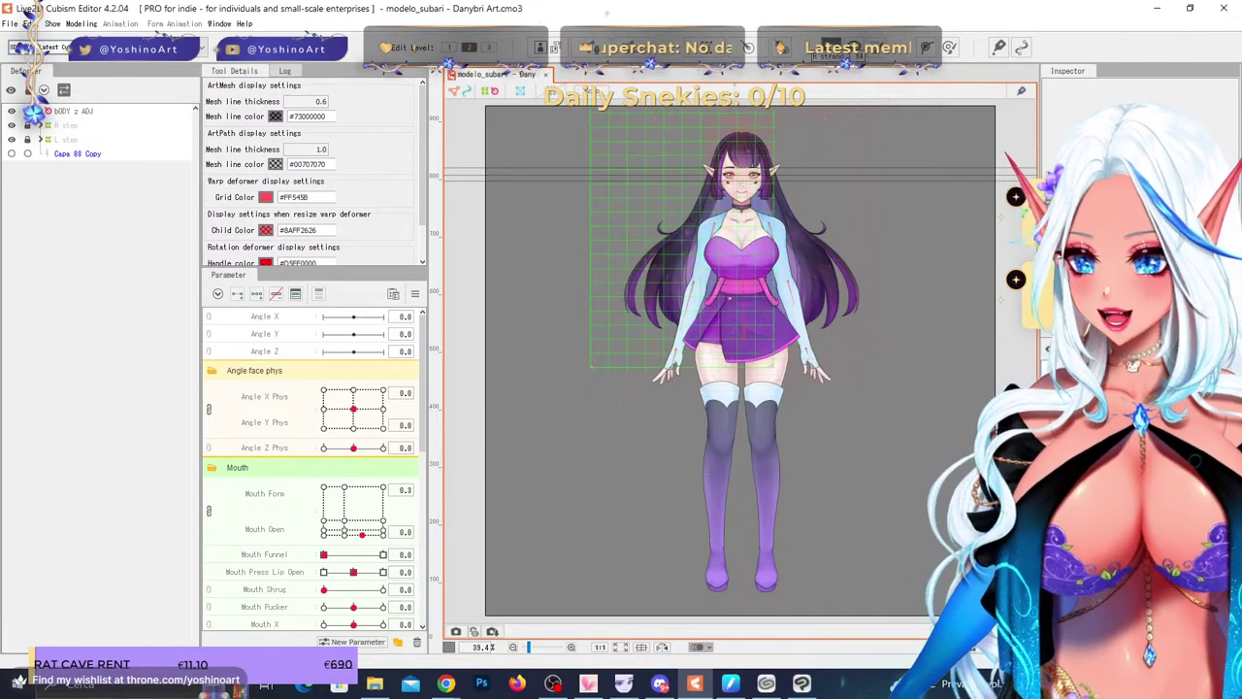
{"action": "key", "text": "alt+Tab"}
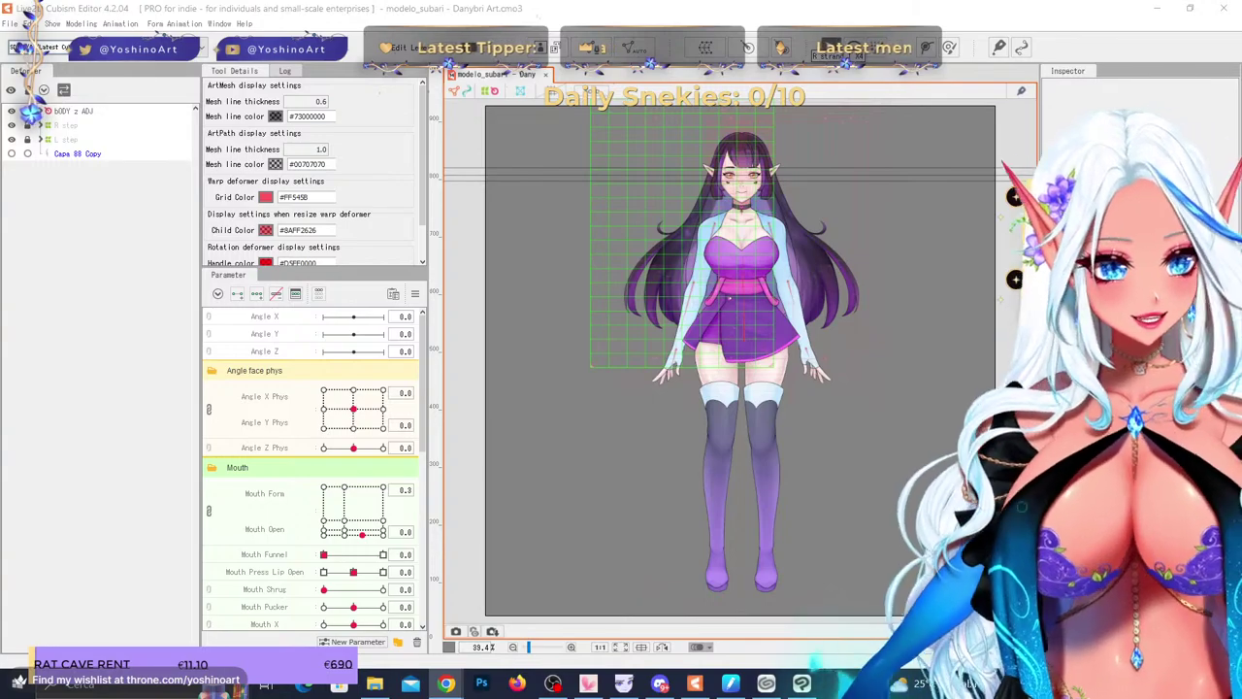
- Open the physics and scene blending settings, preview the model's physics by moving its gaze around, and close the settings
{"action": "scroll", "coordinate": [758, 181], "scroll_direction": "up", "scroll_amount": 6}
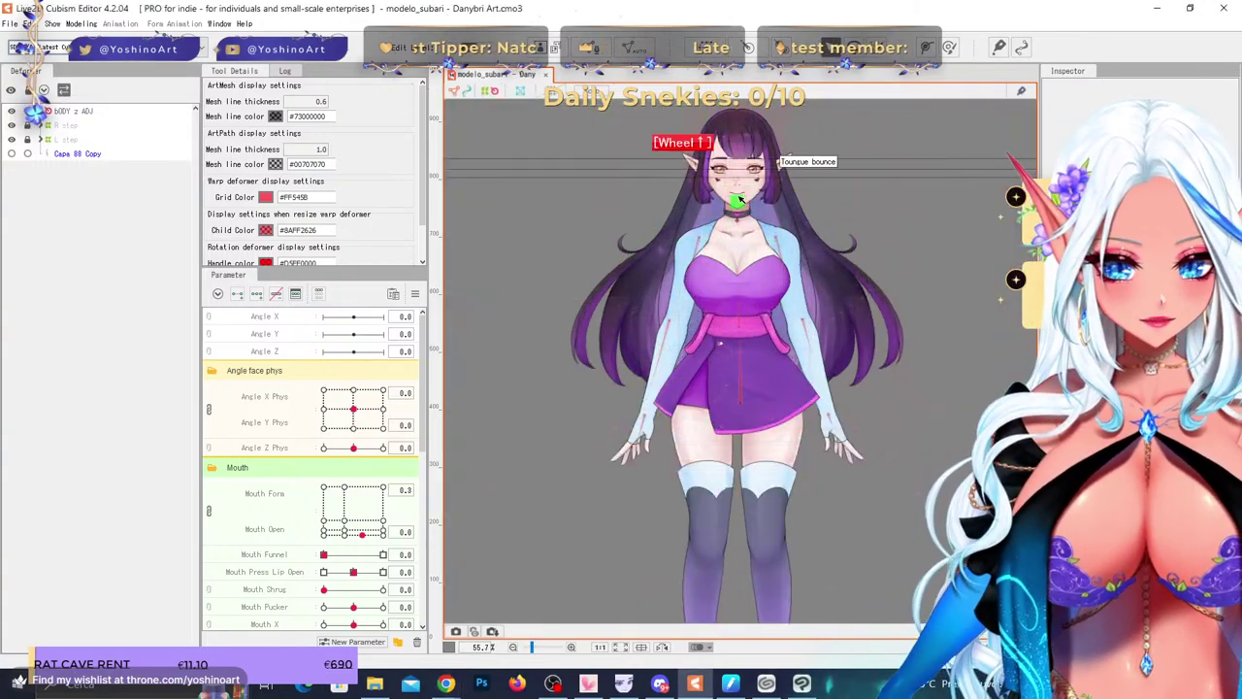
{"action": "scroll", "coordinate": [771, 504], "scroll_direction": "up", "scroll_amount": 1}
{"action": "scroll", "coordinate": [745, 496], "scroll_direction": "down", "scroll_amount": 4}
{"action": "scroll", "coordinate": [720, 279], "scroll_direction": "down", "scroll_amount": 1}
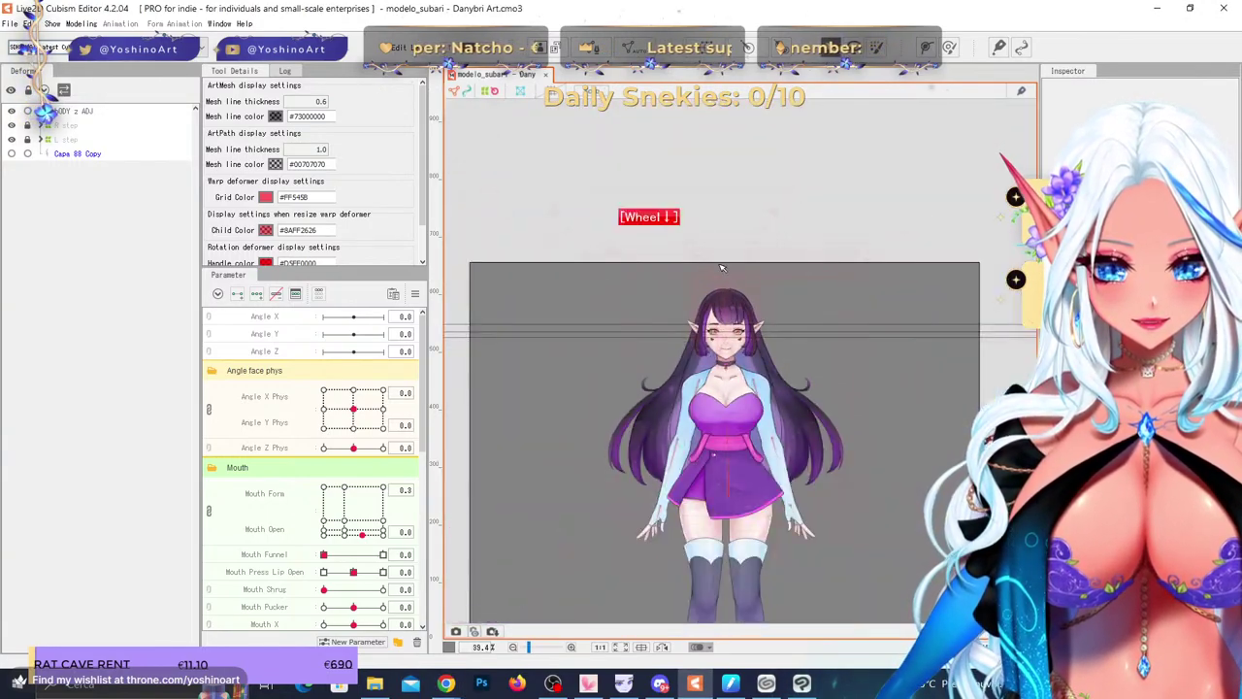
{"action": "scroll", "coordinate": [749, 493], "scroll_direction": "up", "scroll_amount": 2}
{"action": "left_click", "coordinate": [80, 23]}
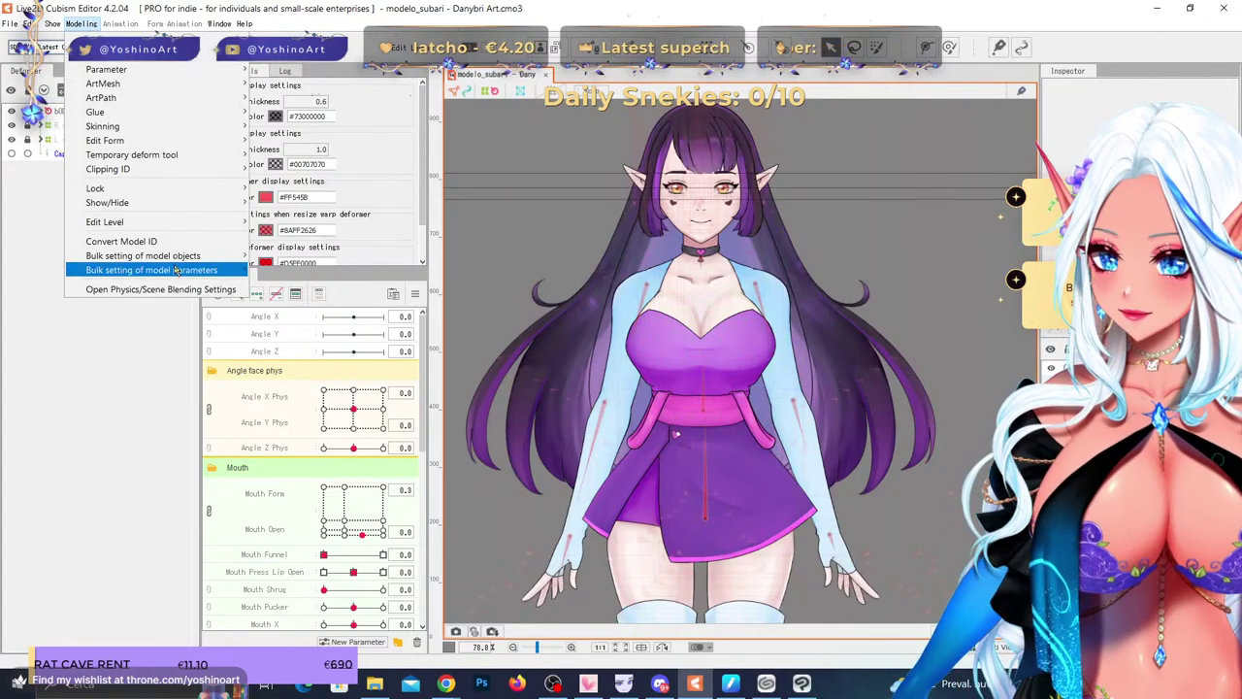
{"action": "left_click", "coordinate": [178, 291]}
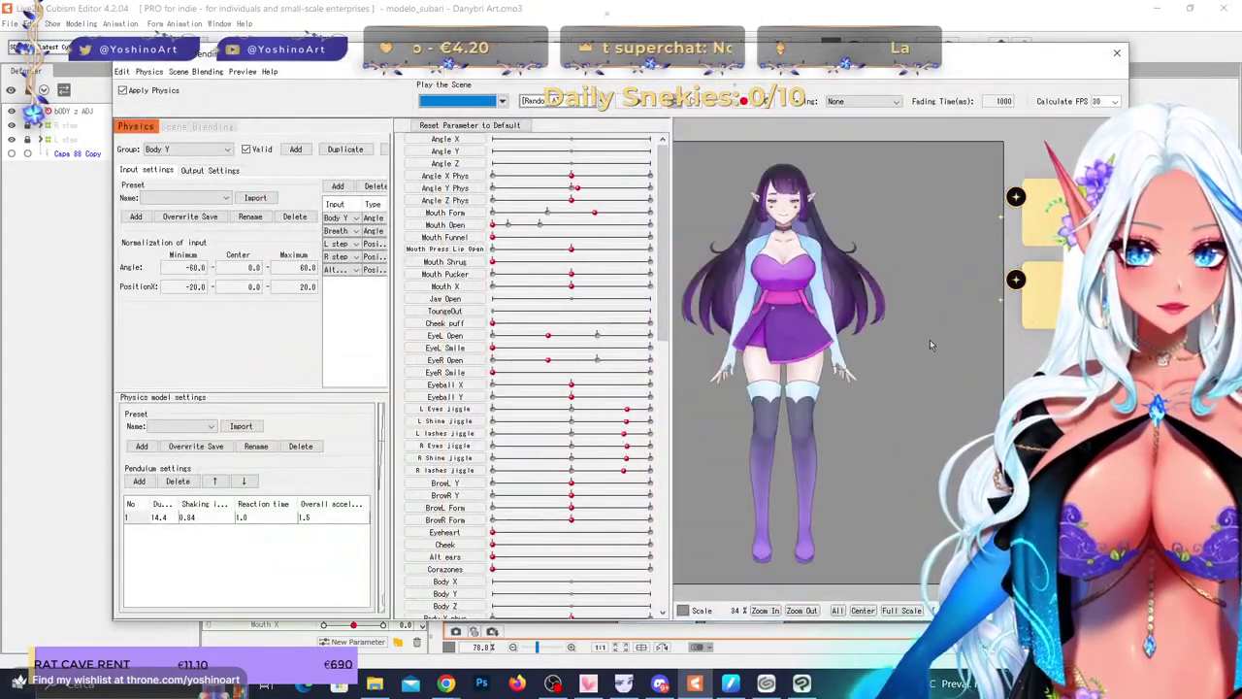
{"action": "scroll", "coordinate": [877, 321], "scroll_direction": "up", "scroll_amount": 2}
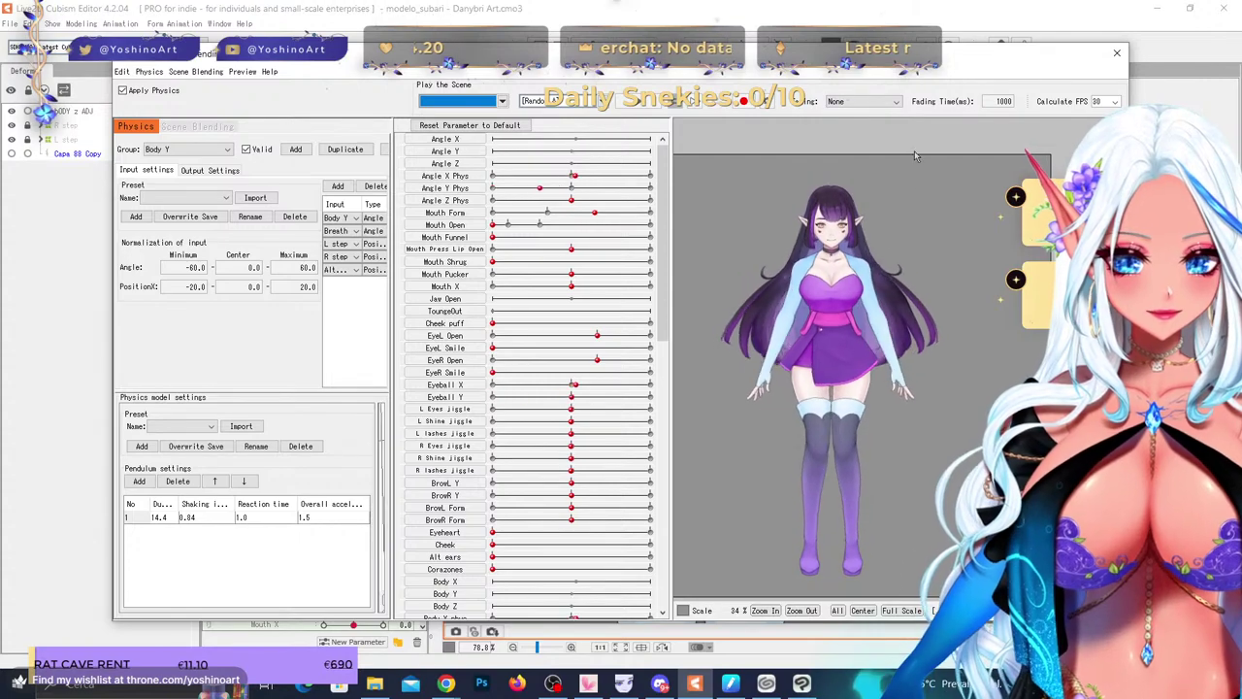
{"action": "left_click_drag", "start_coordinate": [834, 257], "coordinate": [829, 313]}
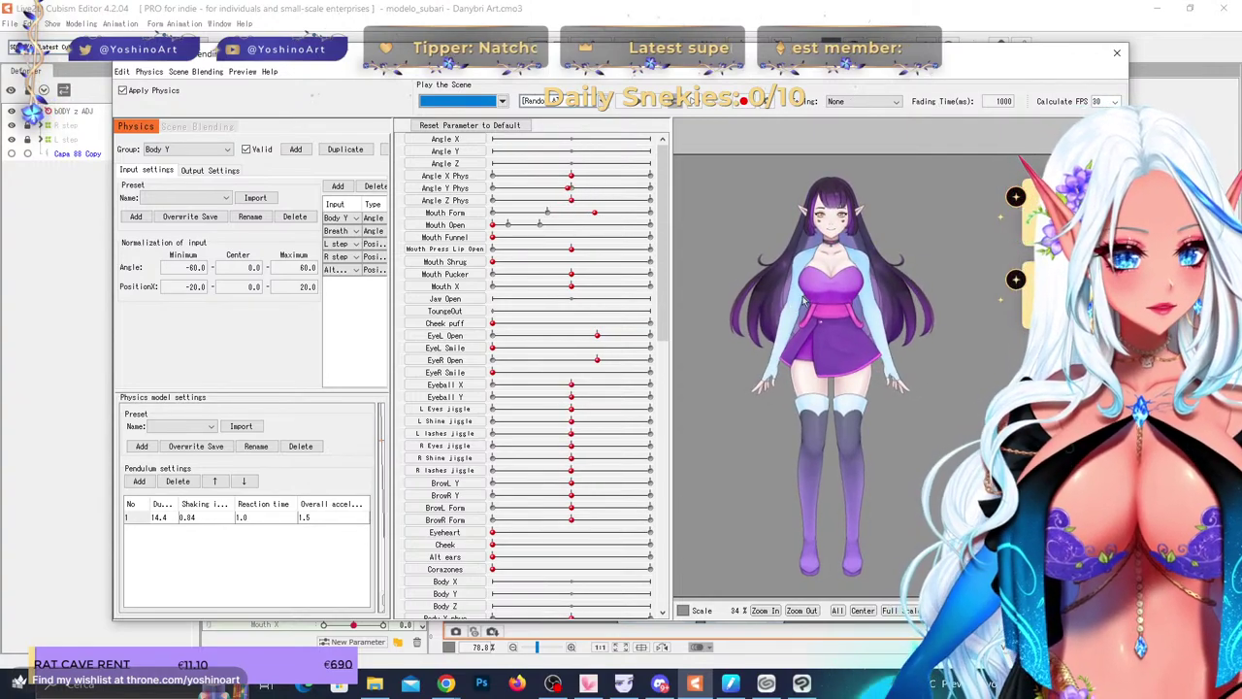
{"action": "left_click", "coordinate": [1117, 52]}
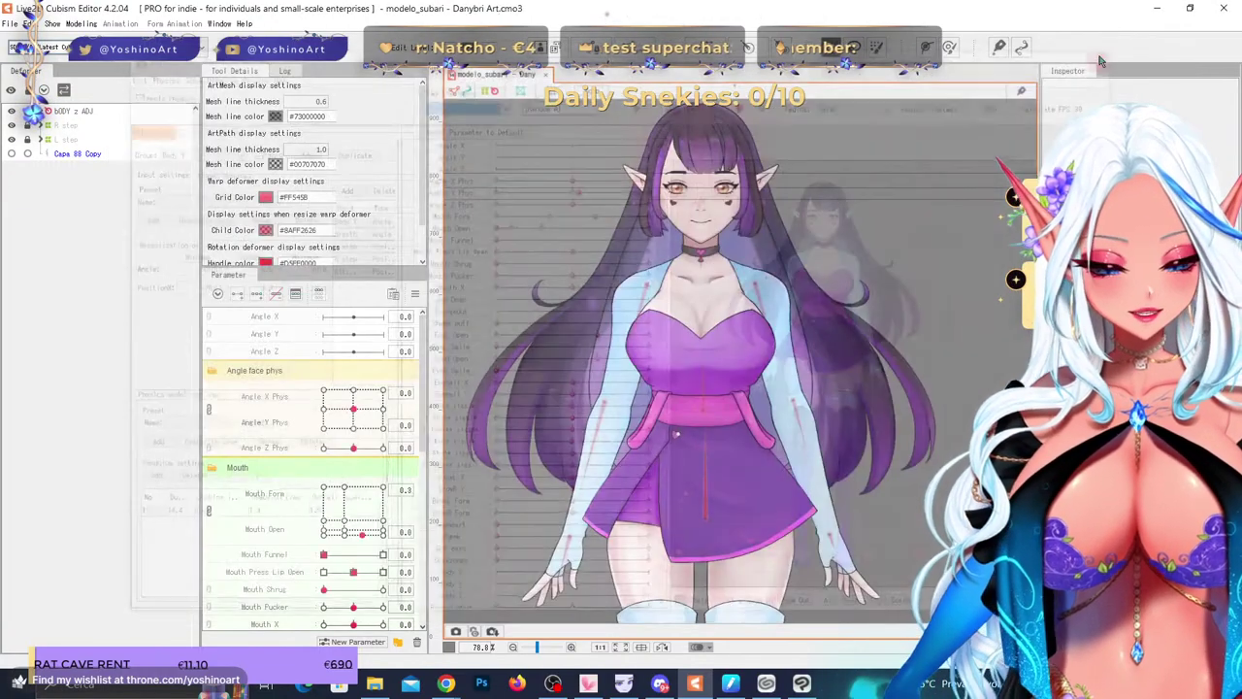
- Preview the head's horizontal turn in the Angle face phys group, moving Angle X Phys to -30 with Angle Y Phys at 0
{"action": "scroll", "coordinate": [333, 537], "scroll_direction": "down", "scroll_amount": 2}
{"action": "scroll", "coordinate": [333, 536], "scroll_direction": "up", "scroll_amount": 3}
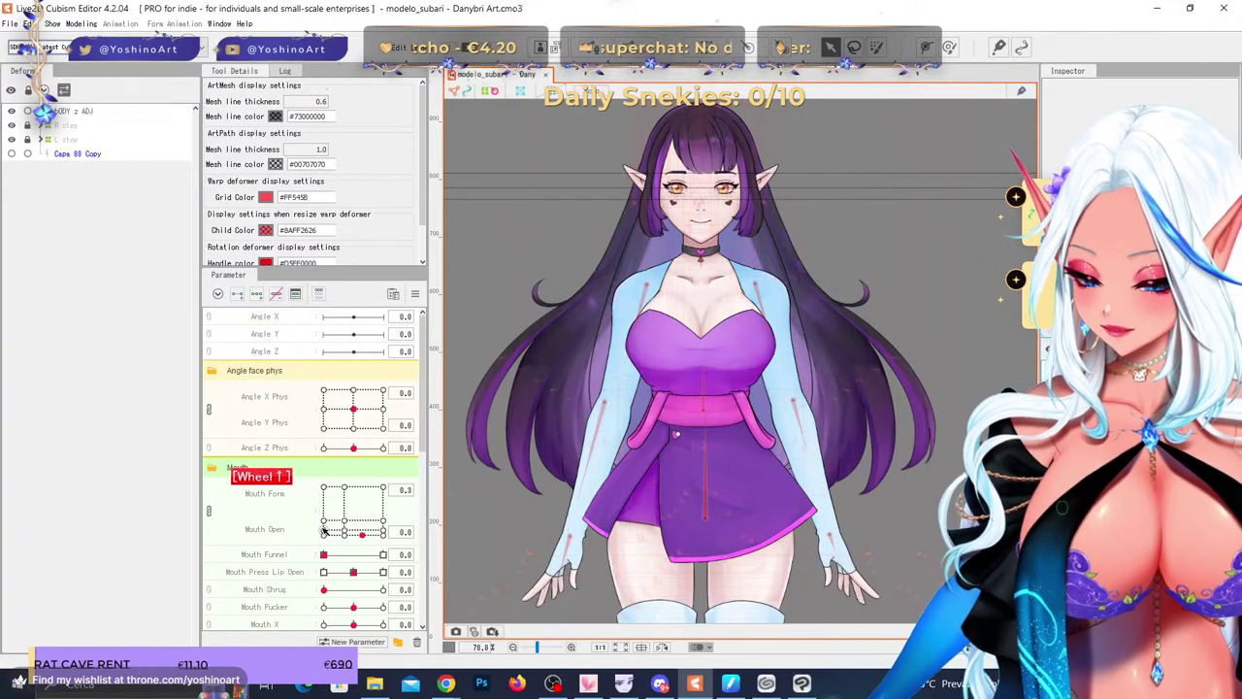
{"action": "left_click_drag", "start_coordinate": [330, 402], "coordinate": [355, 414]}
{"action": "right_click", "coordinate": [355, 415]}
{"action": "scroll", "coordinate": [679, 233], "scroll_direction": "up", "scroll_amount": 3}
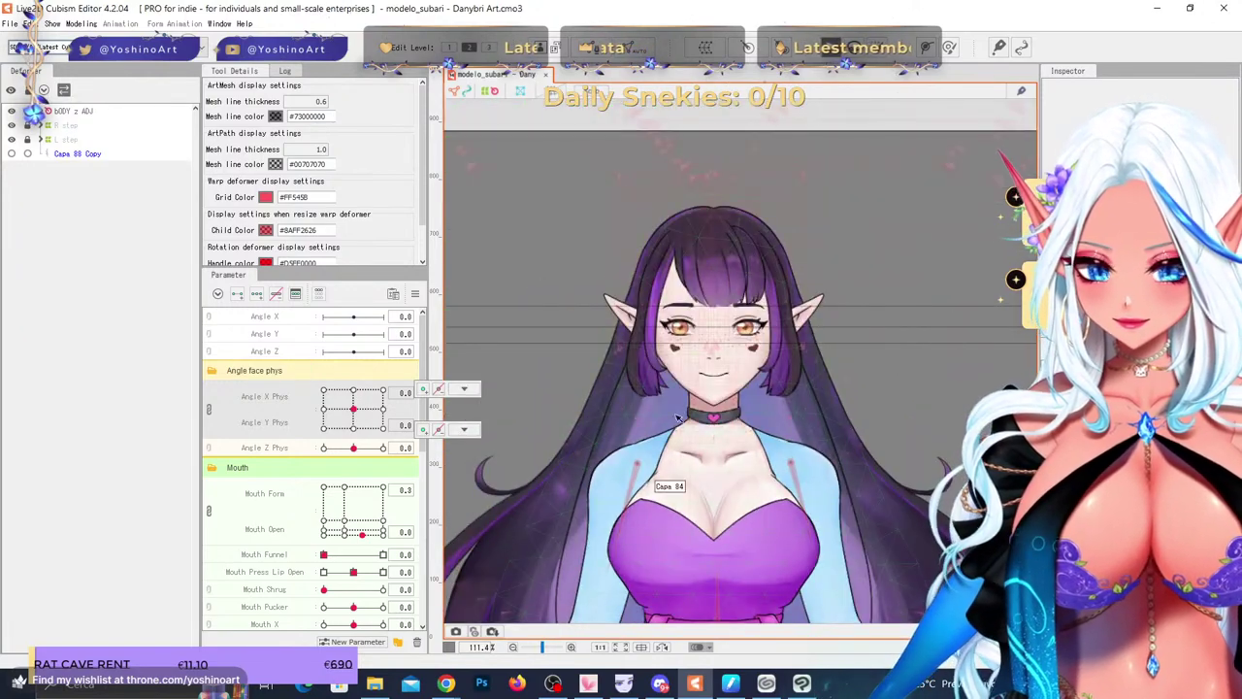
{"action": "scroll", "coordinate": [677, 328], "scroll_direction": "up", "scroll_amount": 2}
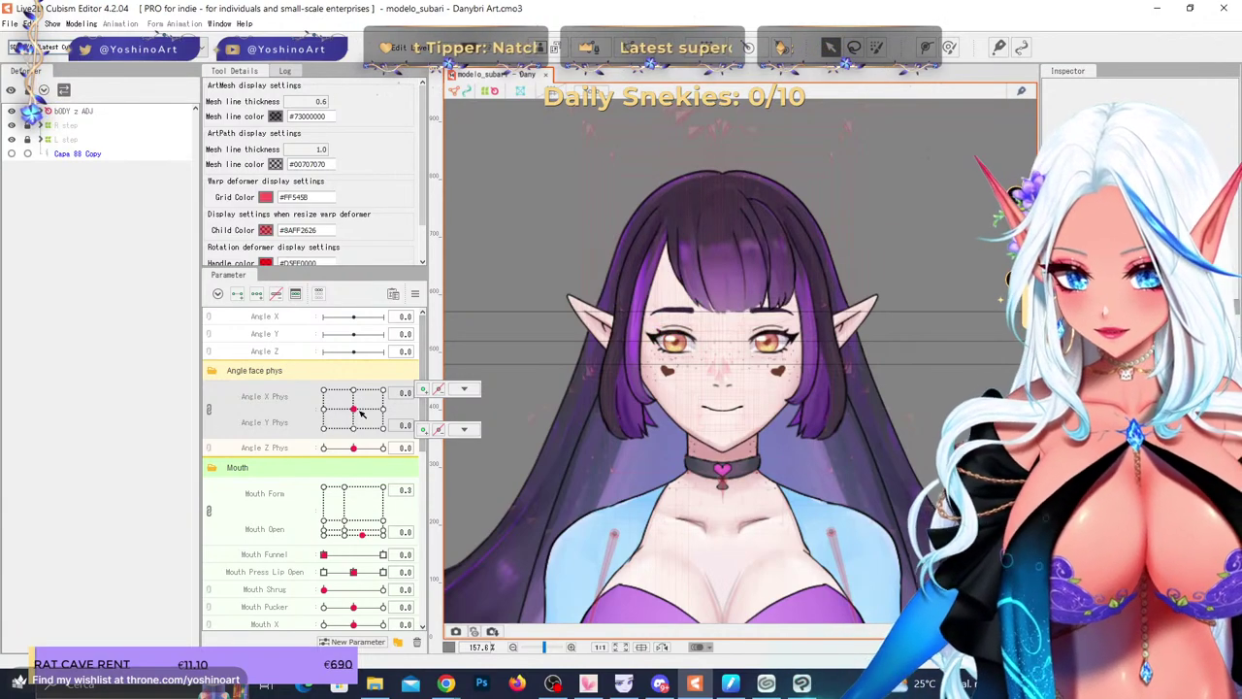
{"action": "left_click_drag", "start_coordinate": [361, 413], "coordinate": [254, 454]}
{"action": "right_click", "coordinate": [325, 413]}
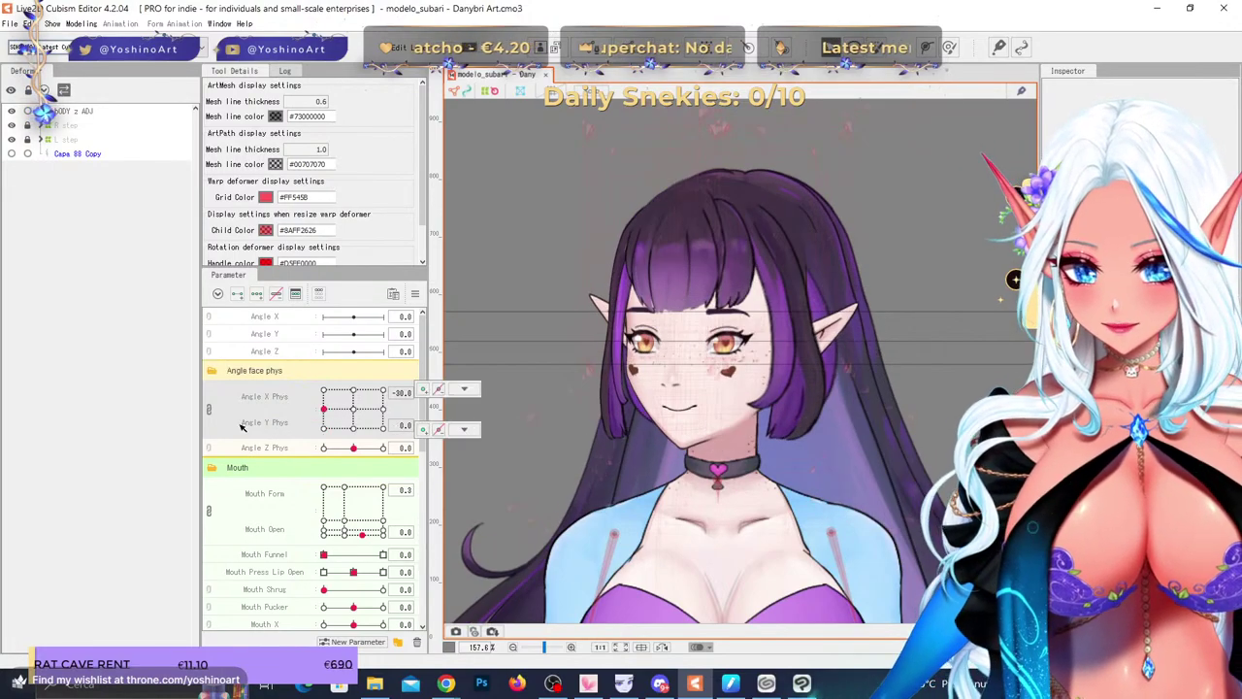
- Unlink and relink Angle X Phys and Angle Y Phys, and pose the head at -30 and 30
{"action": "left_click", "coordinate": [209, 409]}
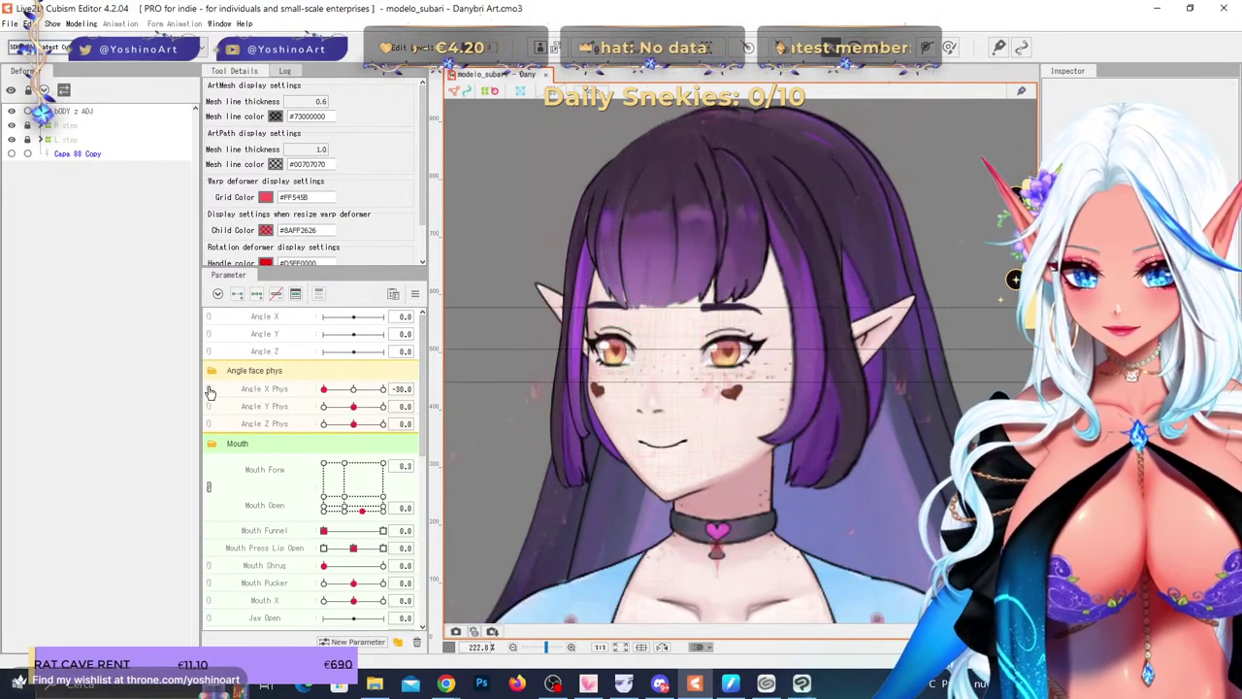
{"action": "left_click", "coordinate": [209, 390]}
{"action": "mouse_move", "coordinate": [323, 408]}
{"action": "left_mouse_down"}
{"action": "mouse_move", "coordinate": [316, 432]}
{"action": "mouse_move", "coordinate": [308, 388]}
{"action": "mouse_move", "coordinate": [283, 437]}
{"action": "mouse_move", "coordinate": [268, 390]}
{"action": "mouse_move", "coordinate": [265, 410]}
{"action": "mouse_move", "coordinate": [330, 392]}
{"action": "left_mouse_up"}
- Return Angle Y Phys to 0 and select the cheek heart mesh Carpeta 11 - copia 4 Copy 2
{"action": "scroll", "coordinate": [596, 367], "scroll_direction": "up", "scroll_amount": 5}
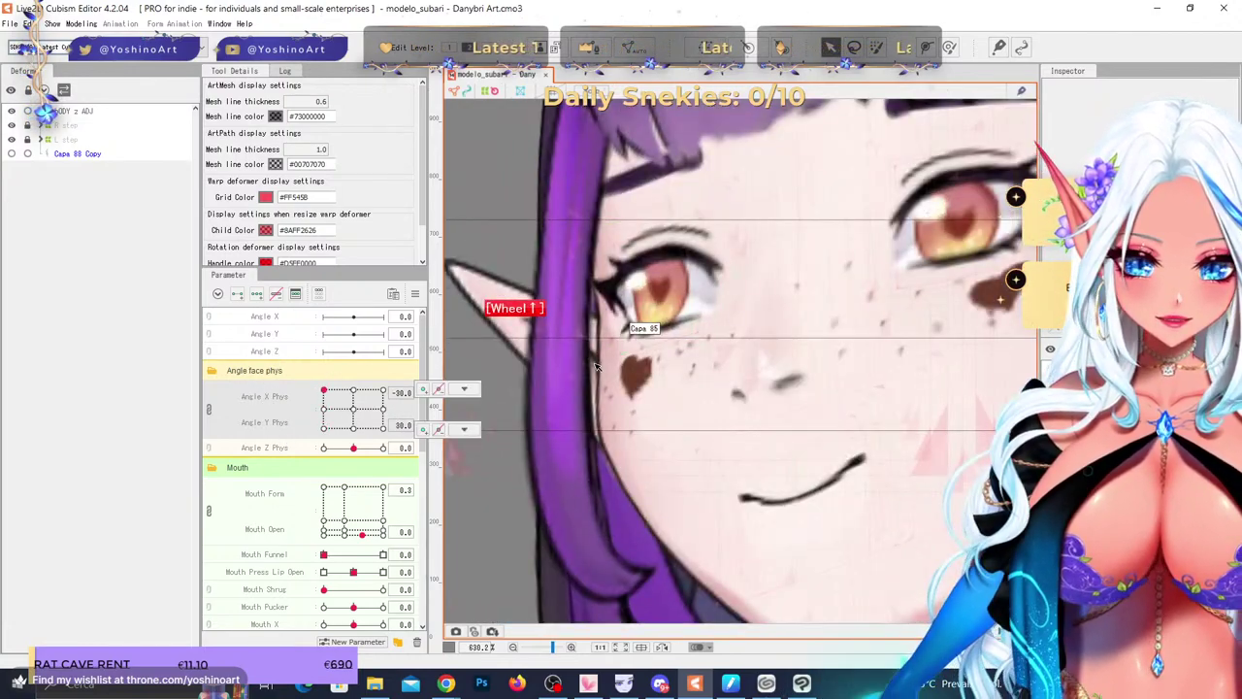
{"action": "scroll", "coordinate": [597, 367], "scroll_direction": "up", "scroll_amount": 1}
{"action": "left_click", "coordinate": [599, 368]}
{"action": "left_click", "coordinate": [325, 409]}
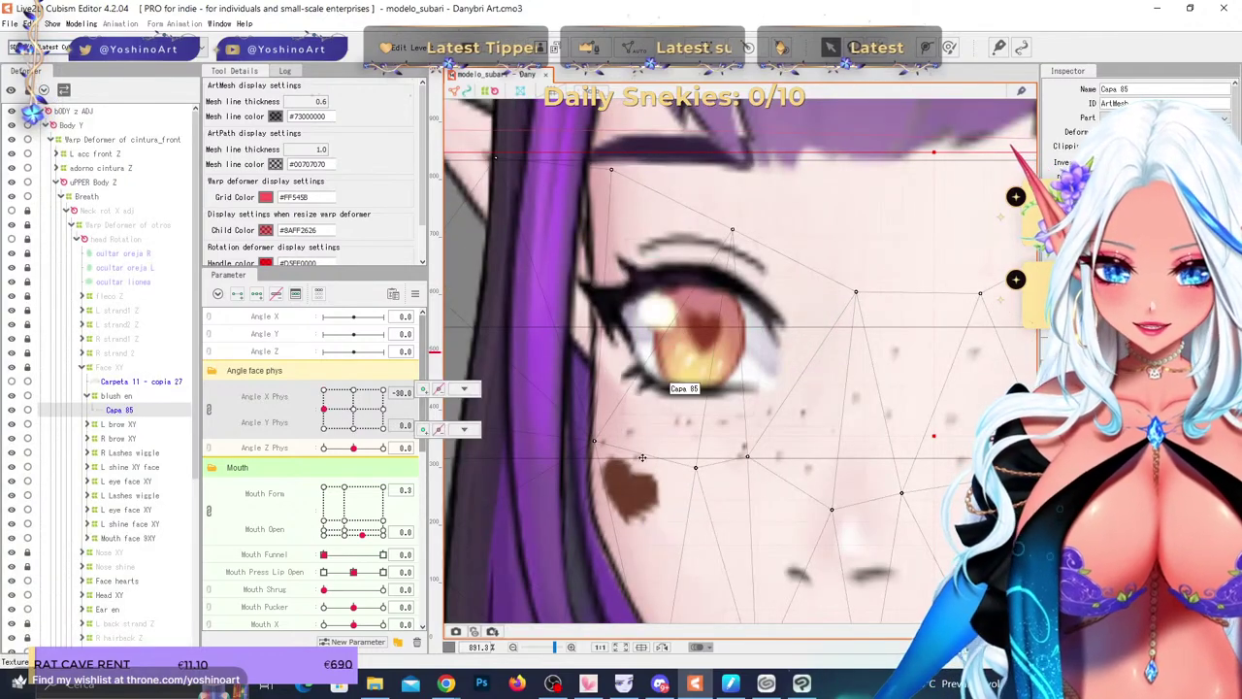
{"action": "right_click", "coordinate": [642, 457]}
{"action": "mouse_move", "coordinate": [699, 459]}
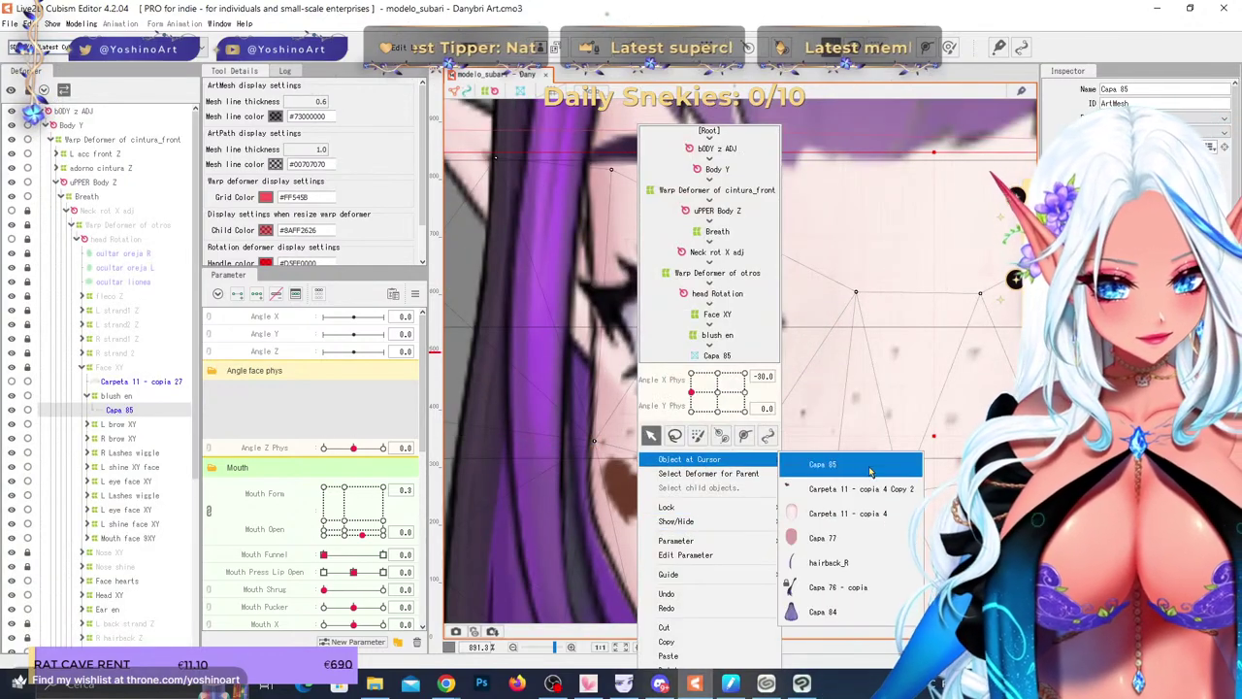
{"action": "left_click", "coordinate": [860, 488]}
- Select a vertex on the outer edge of the cheek heart and add guides at its coordinates
{"action": "scroll", "coordinate": [595, 483], "scroll_direction": "up", "scroll_amount": 2}
{"action": "left_click", "coordinate": [595, 482]}
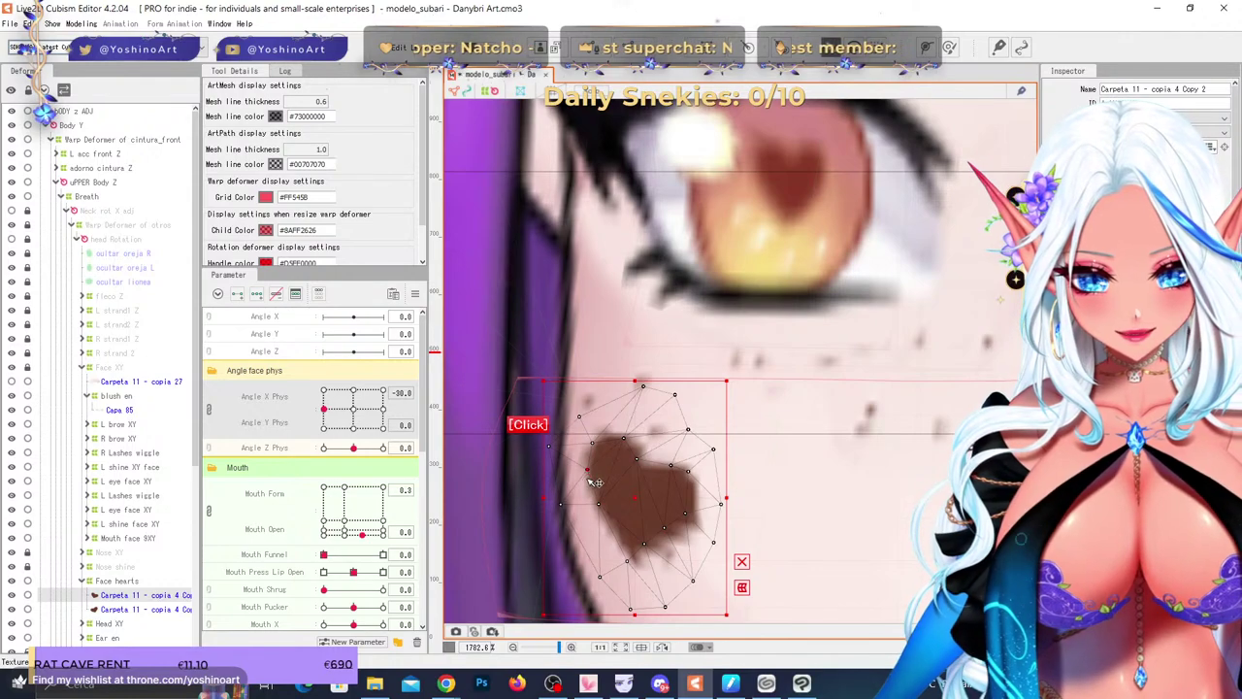
{"action": "left_click", "coordinate": [81, 24]}
{"action": "mouse_move", "coordinate": [165, 41]}
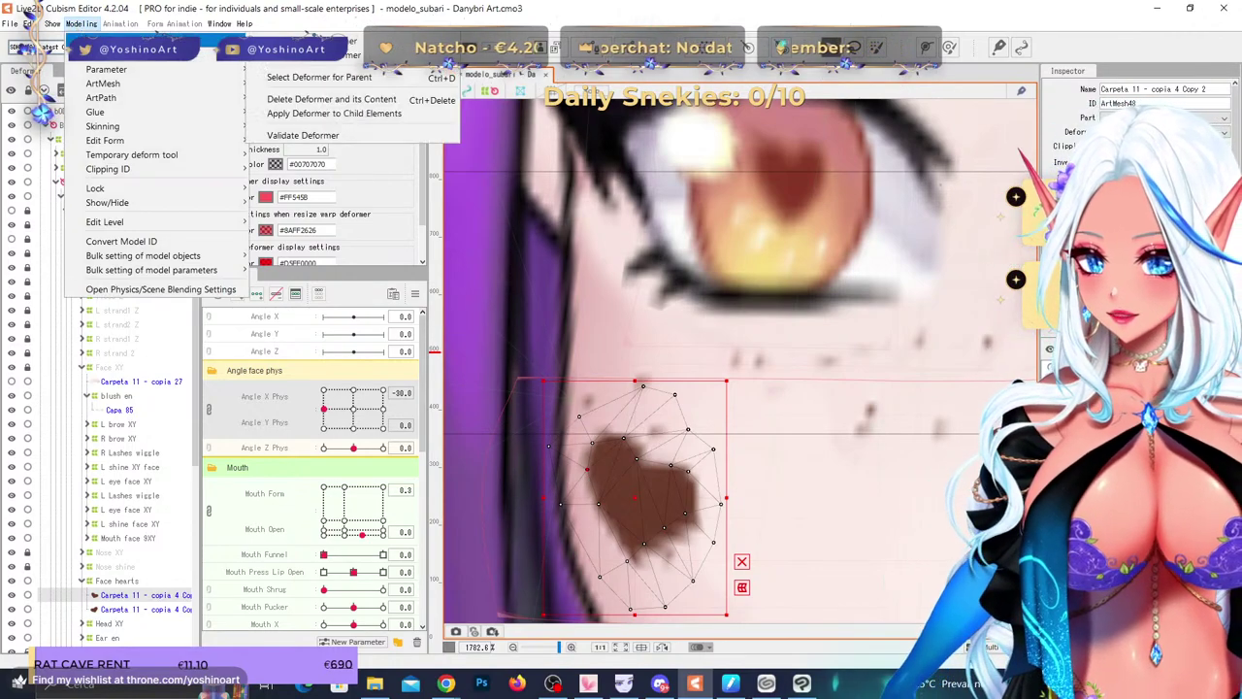
{"action": "mouse_move", "coordinate": [53, 23]}
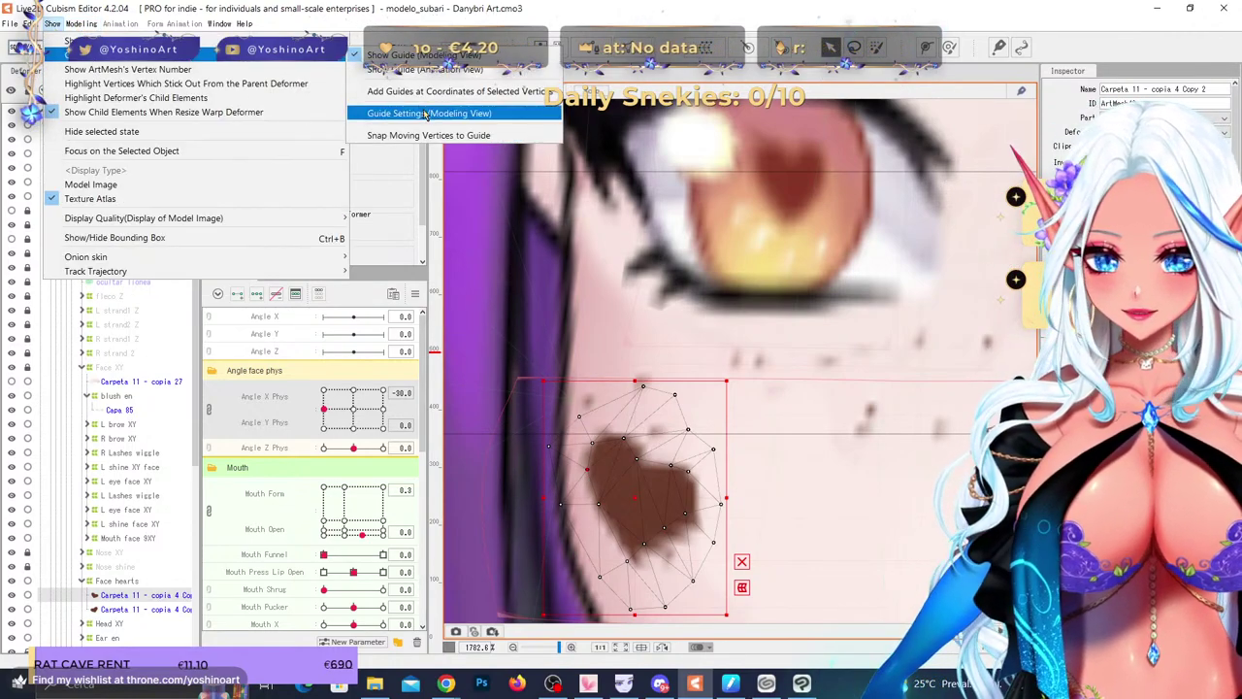
{"action": "left_click", "coordinate": [482, 92]}
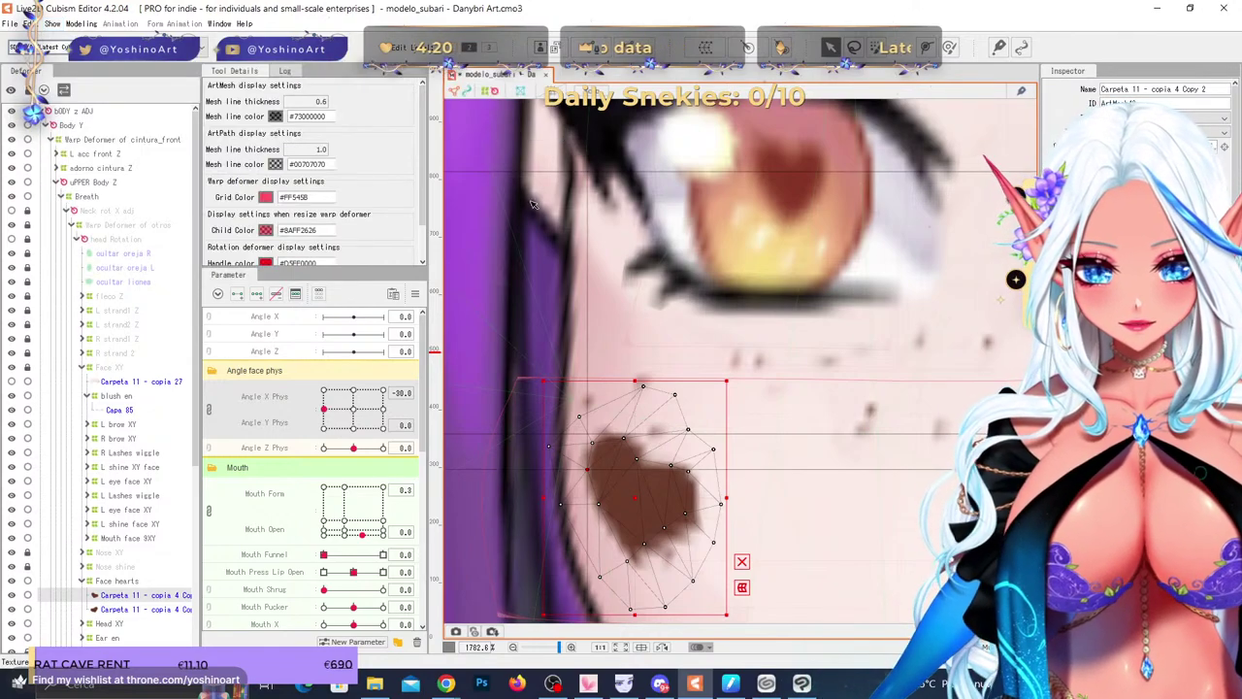
- Set Angle Y Phys to 30 with Angle X Phys at -30 and compare the heart's position with the guides
{"action": "scroll", "coordinate": [585, 360], "scroll_direction": "down", "scroll_amount": 5}
{"action": "left_click_drag", "start_coordinate": [324, 408], "coordinate": [323, 392]}
{"action": "scroll", "coordinate": [621, 329], "scroll_direction": "up", "scroll_amount": 1}
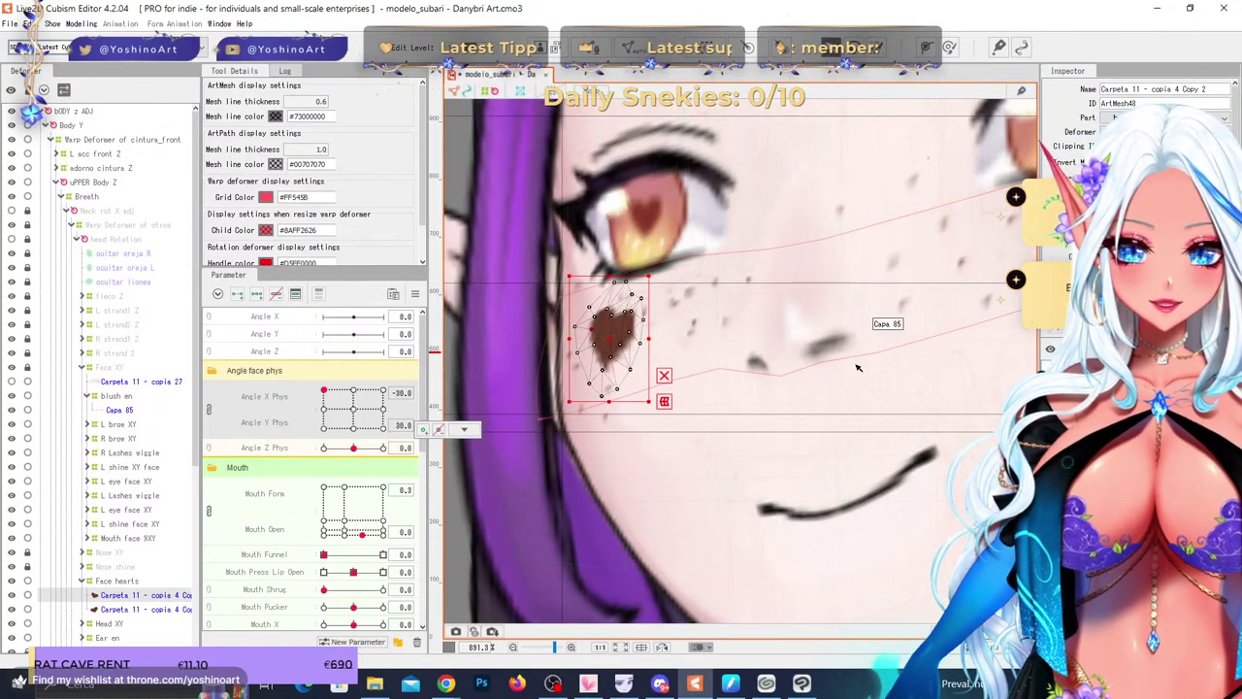
{"action": "scroll", "coordinate": [858, 367], "scroll_direction": "down", "scroll_amount": 1}
- Select the Face hearts deformer, unlink Angle X Phys from Angle Y Phys, and preview Angle Y Phys from 0 to -30
{"action": "left_click", "coordinate": [136, 582]}
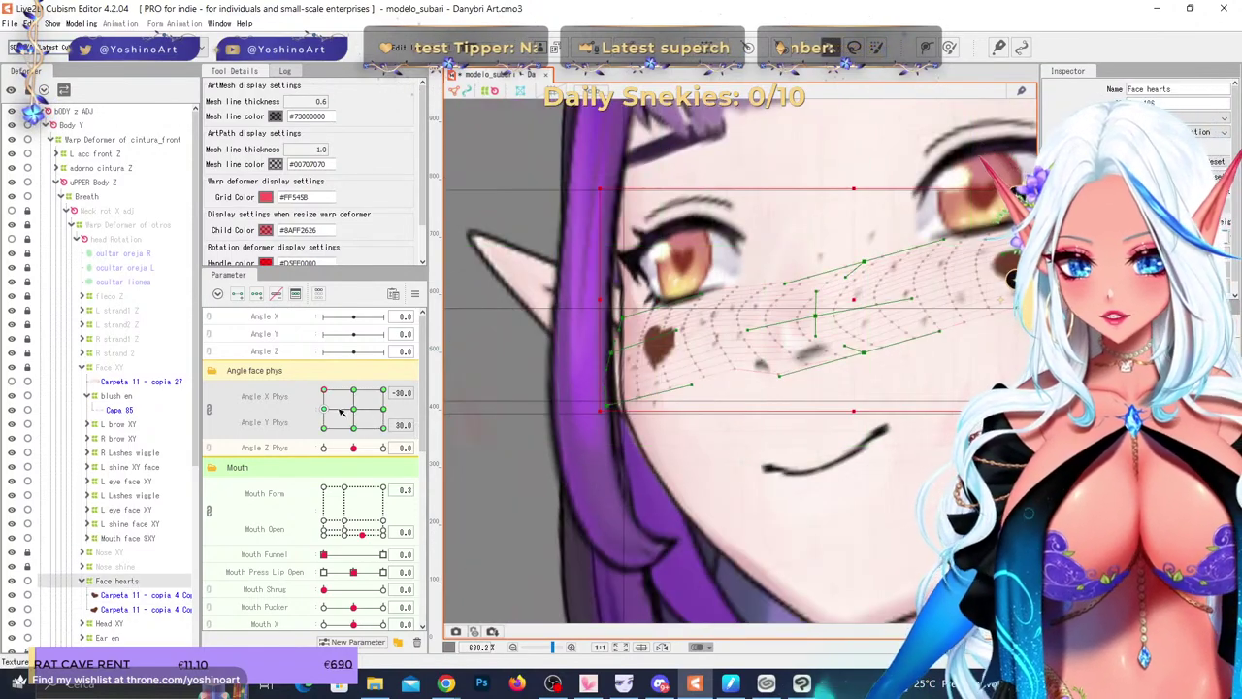
{"action": "left_click", "coordinate": [207, 409]}
{"action": "left_click_drag", "start_coordinate": [382, 407], "coordinate": [324, 407]}
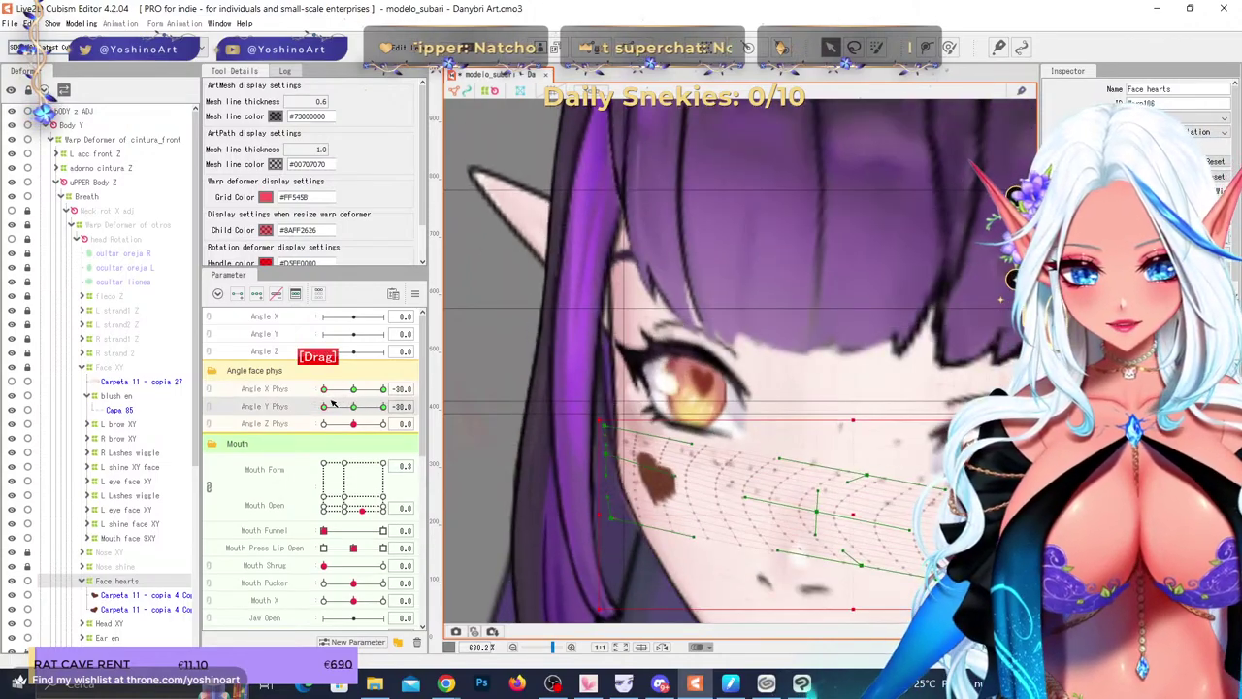
{"action": "right_click", "coordinate": [357, 412]}
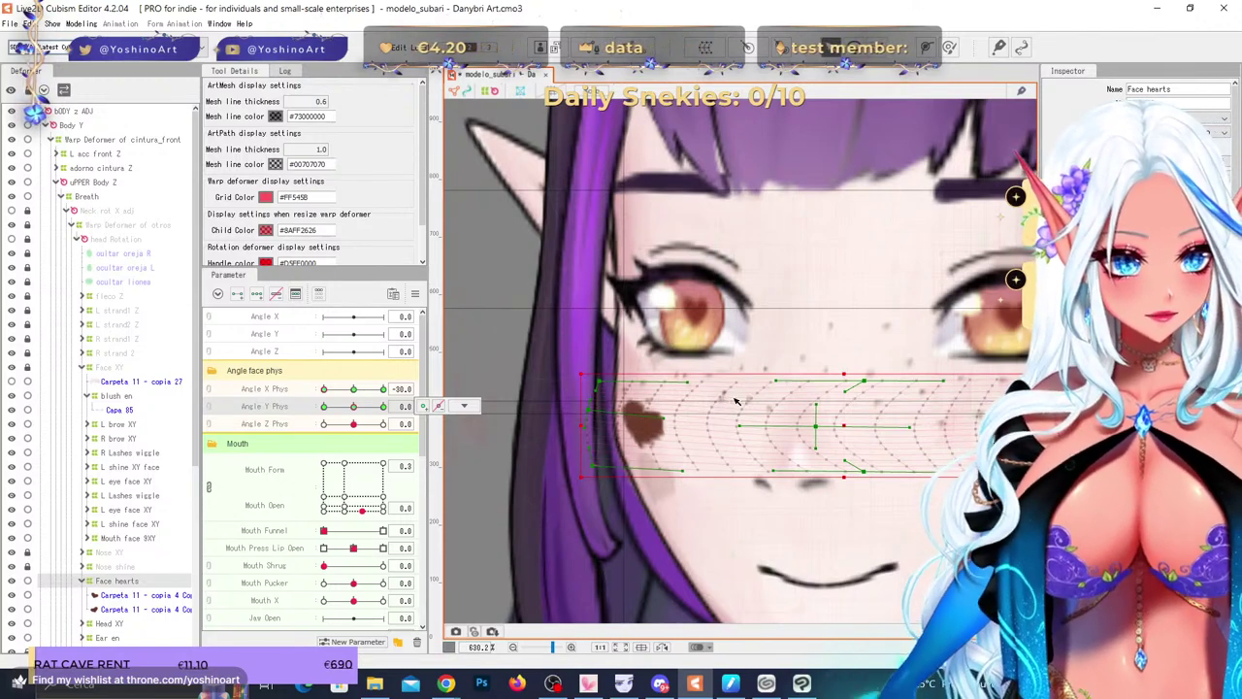
{"action": "left_click_drag", "start_coordinate": [354, 407], "coordinate": [310, 416]}
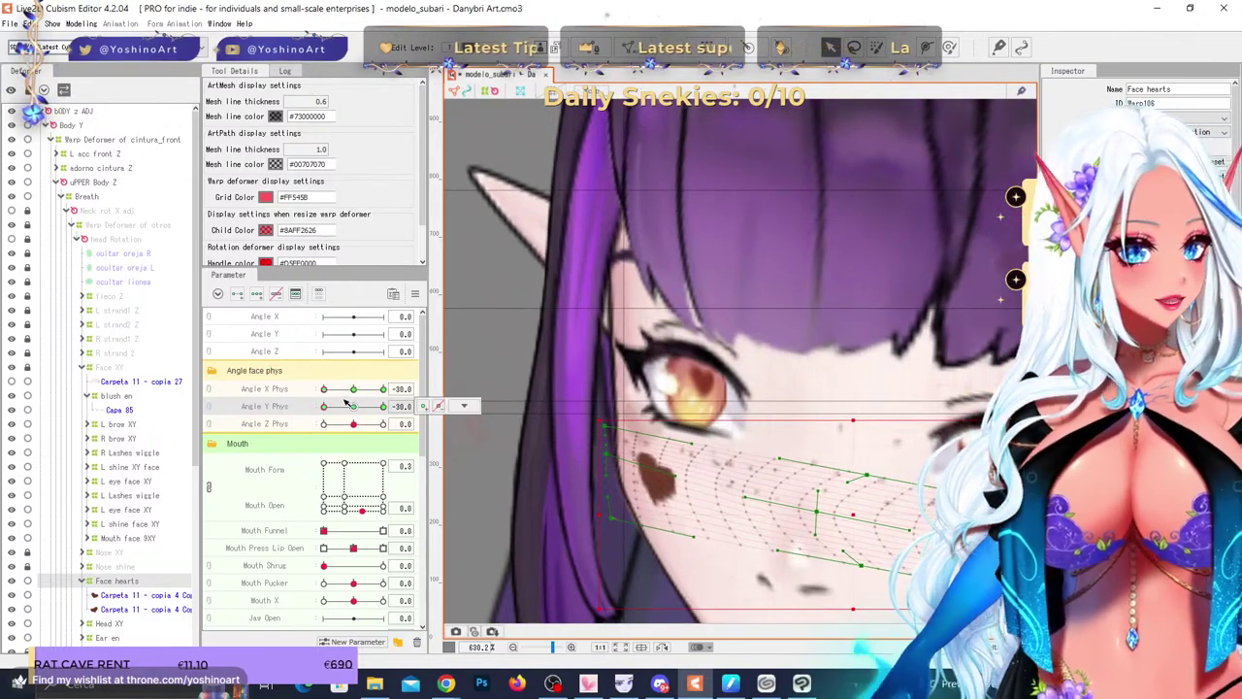
- Compare the cheek hearts at Angle Y Phys 0 and -30 while Angle X Phys stays at -30
{"action": "left_click_drag", "start_coordinate": [324, 408], "coordinate": [276, 416]}
{"action": "right_click", "coordinate": [353, 412]}
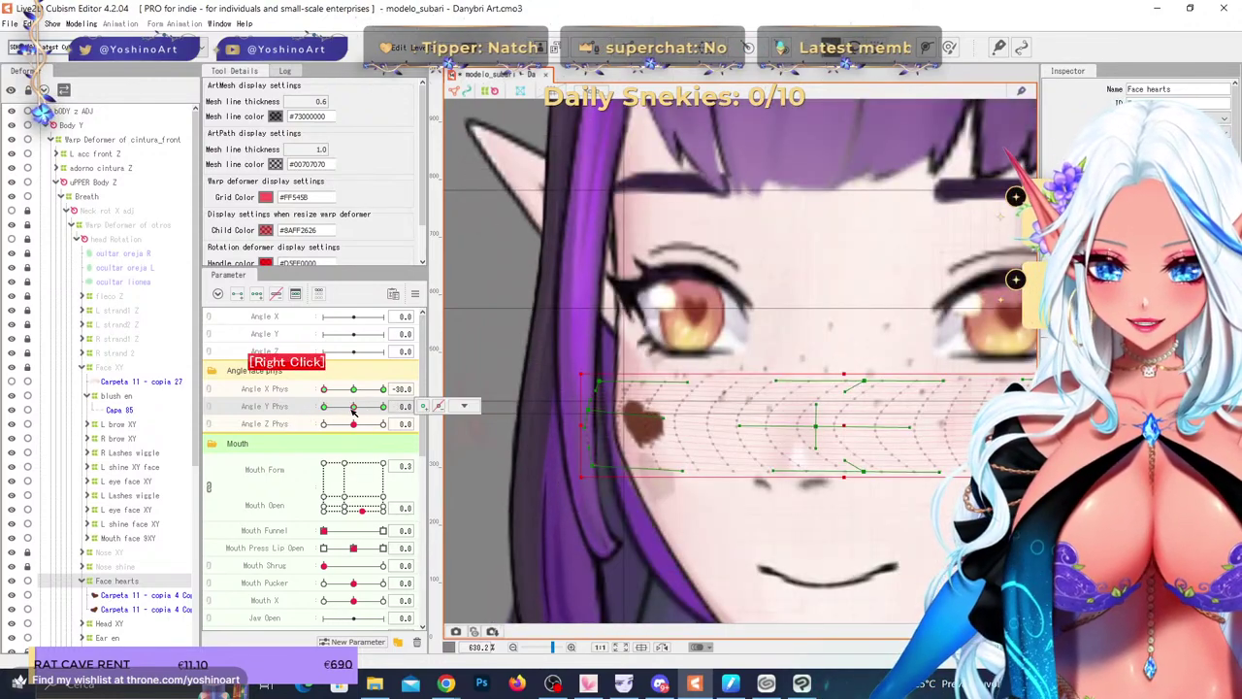
{"action": "left_click_drag", "start_coordinate": [353, 412], "coordinate": [326, 407]}
{"action": "scroll", "coordinate": [619, 478], "scroll_direction": "up", "scroll_amount": 2}
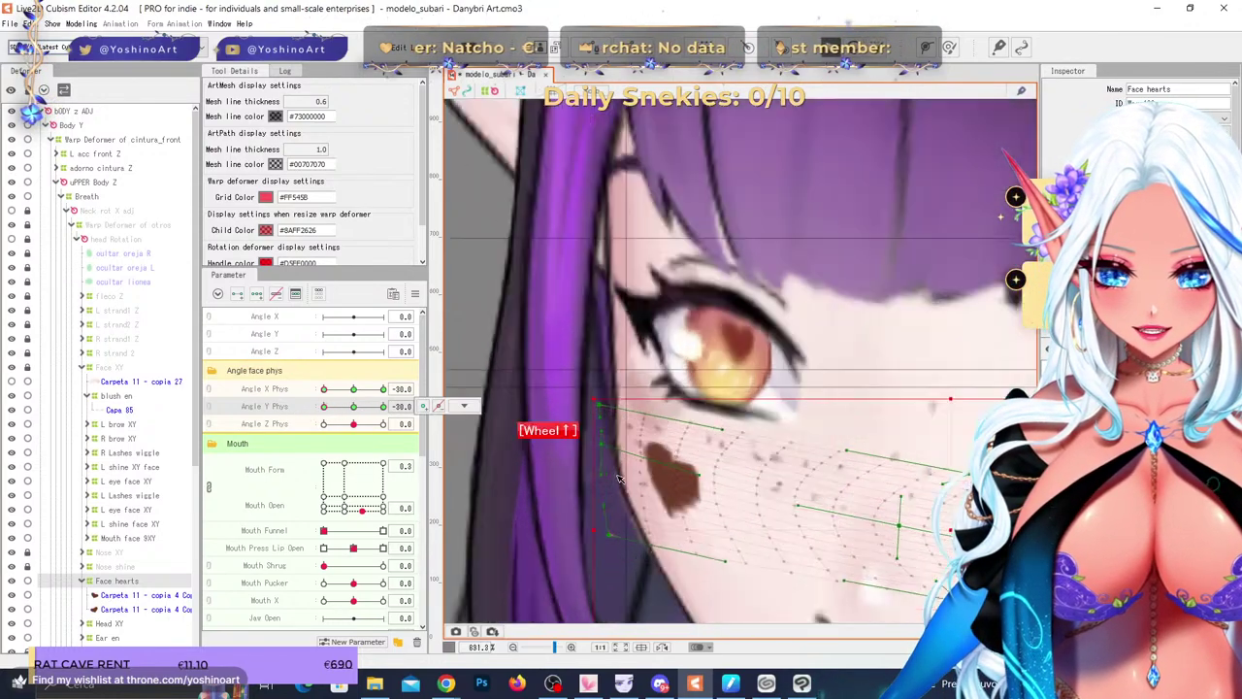
{"action": "scroll", "coordinate": [597, 439], "scroll_direction": "down", "scroll_amount": 3}
{"action": "right_click", "coordinate": [354, 412]}
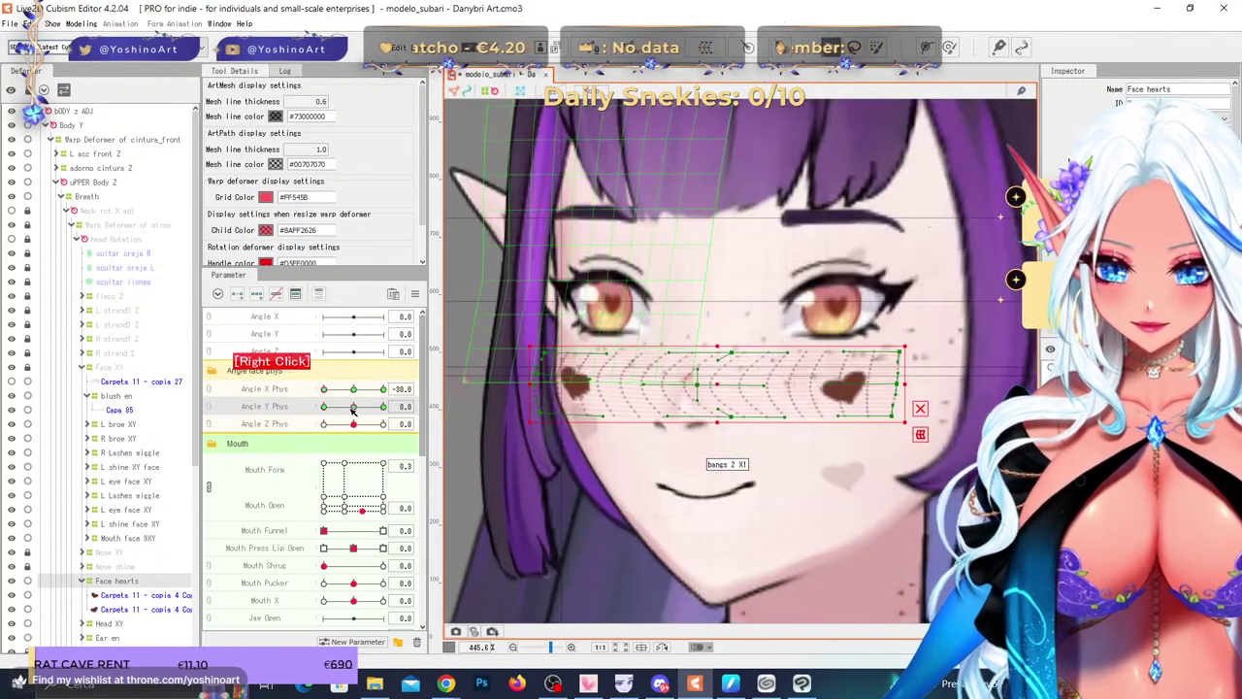
{"action": "left_click", "coordinate": [345, 410]}
- At Angle Y Phys -30, shift the control points on the Face hearts deformer's outer edge outward toward the face contour
{"action": "left_click_drag", "start_coordinate": [345, 410], "coordinate": [324, 407]}
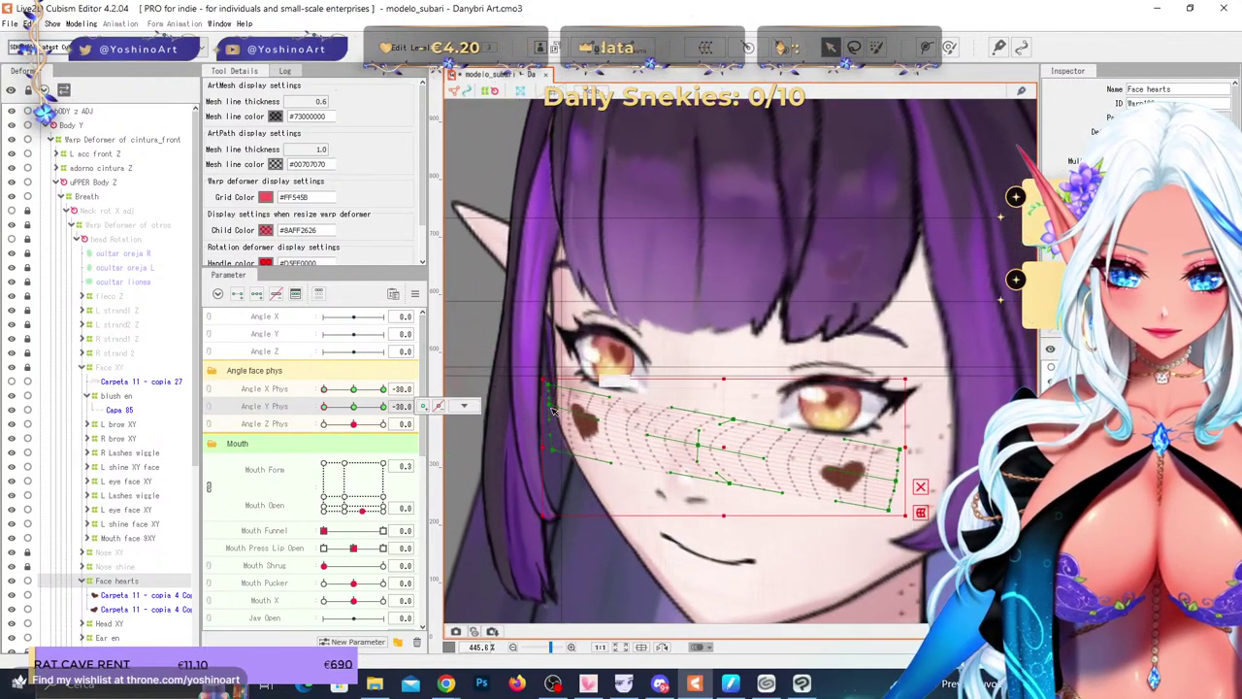
{"action": "left_click_drag", "start_coordinate": [550, 408], "coordinate": [538, 384]}
{"action": "left_click_drag", "start_coordinate": [553, 450], "coordinate": [545, 451]}
{"action": "left_click_drag", "start_coordinate": [543, 409], "coordinate": [537, 408]}
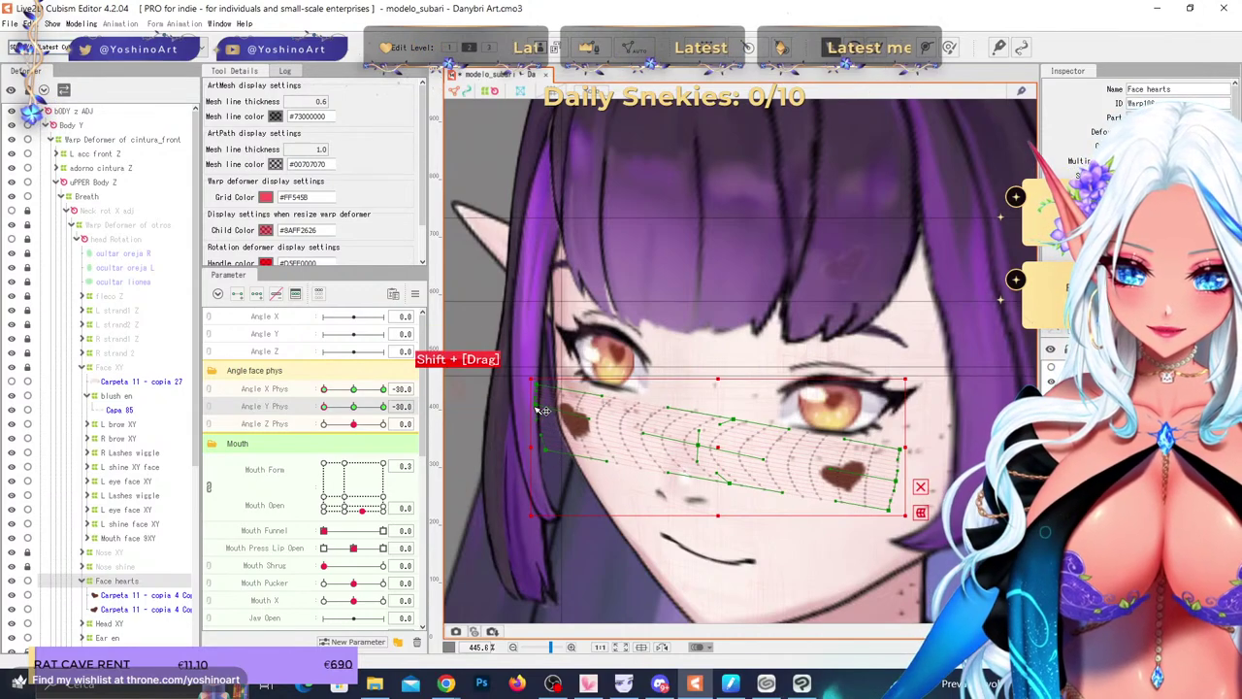
- Set Angle Y Phys to 30, move the Face hearts deformer's outer edge outward, and check the hearts' movement
{"action": "left_click_drag", "start_coordinate": [335, 411], "coordinate": [476, 424]}
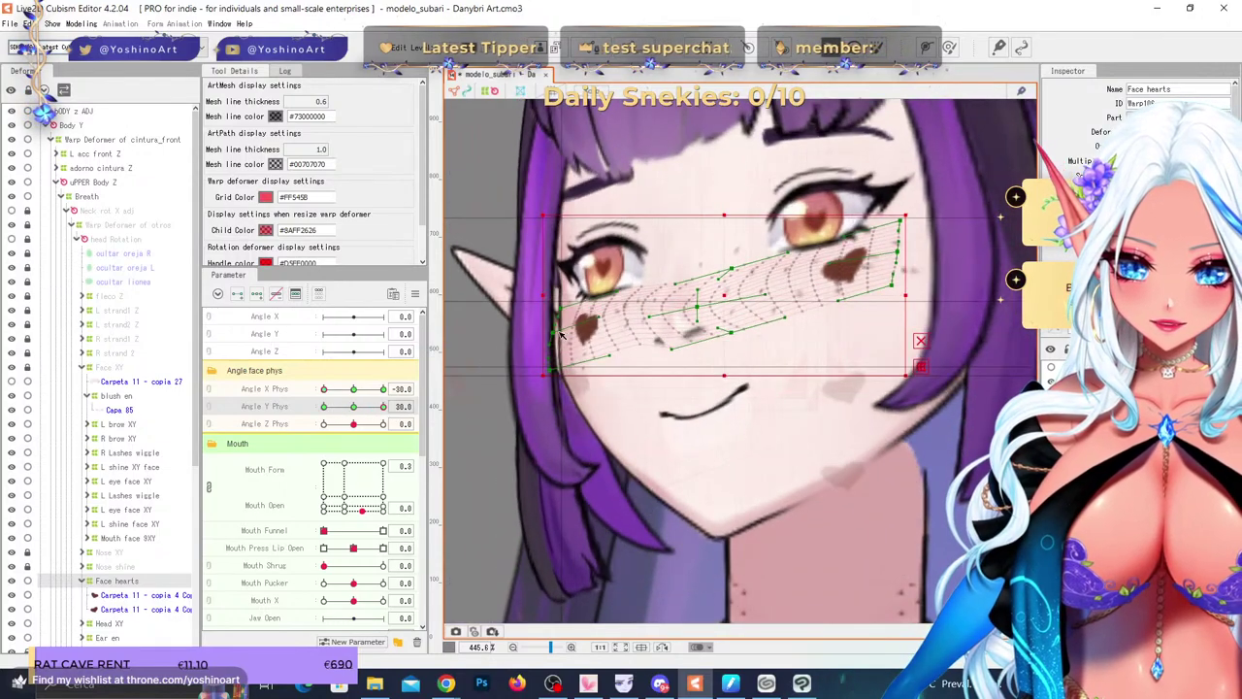
{"action": "left_click_drag", "start_coordinate": [553, 333], "coordinate": [541, 307]}
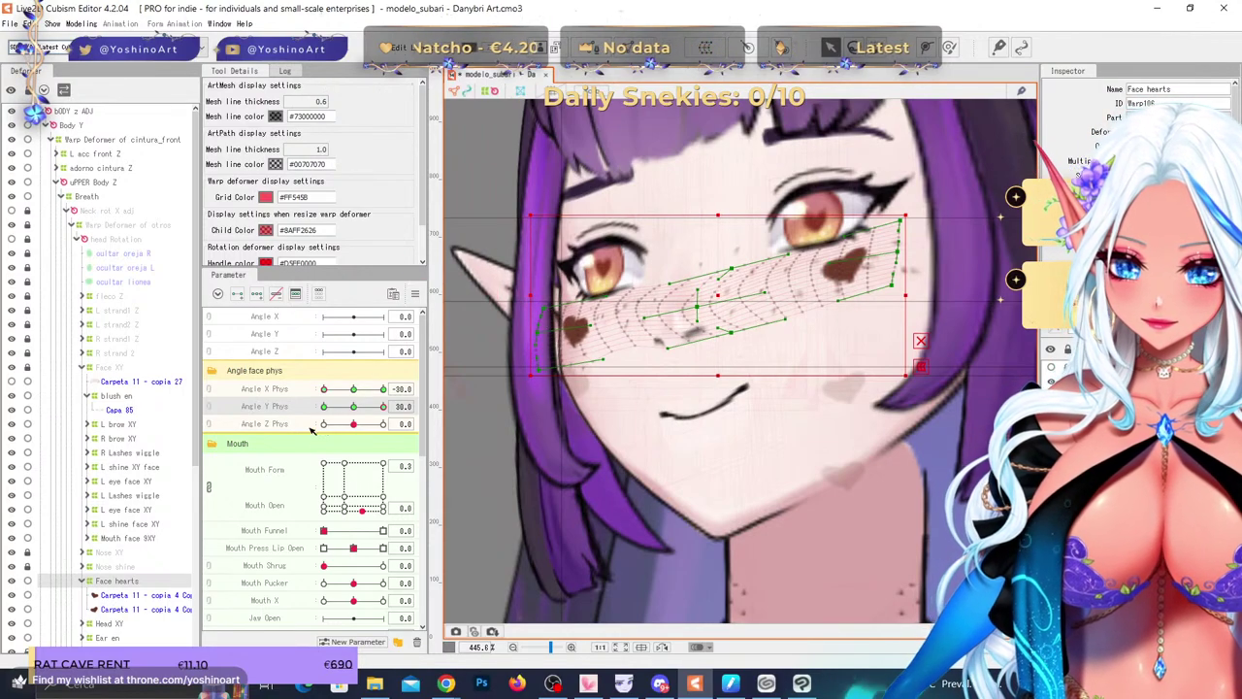
{"action": "left_click_drag", "start_coordinate": [373, 411], "coordinate": [419, 456]}
{"action": "scroll", "coordinate": [610, 492], "scroll_direction": "down", "scroll_amount": 2}
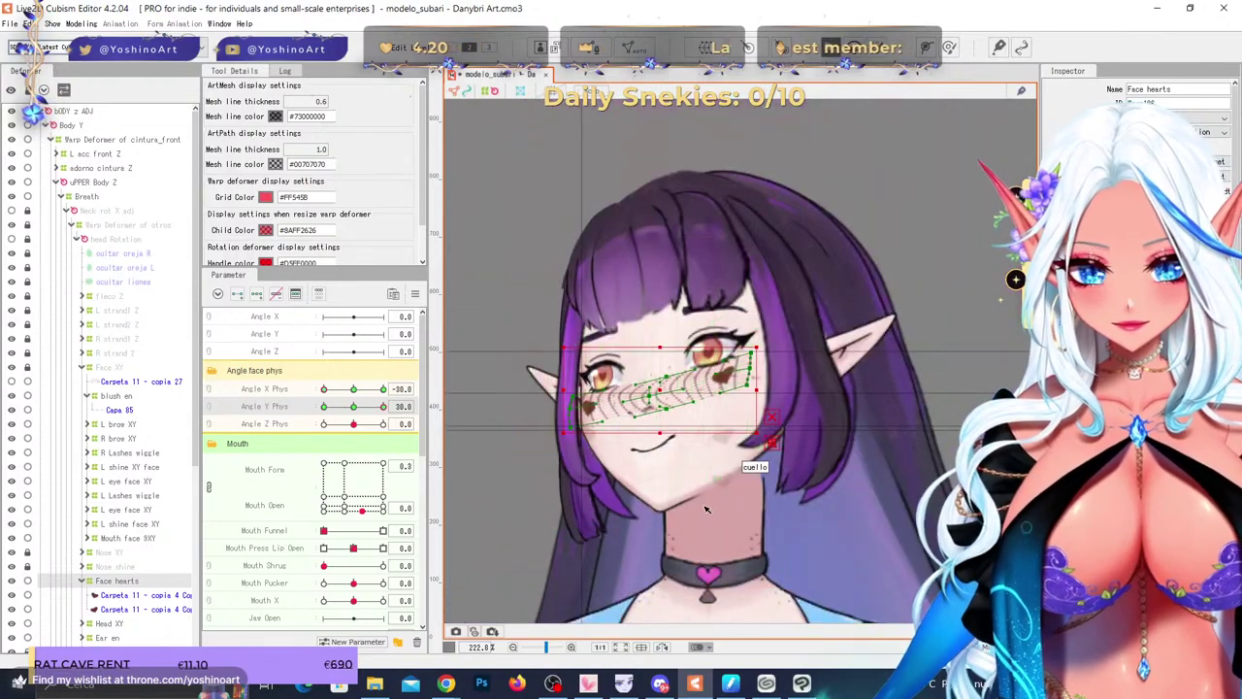
{"action": "scroll", "coordinate": [610, 369], "scroll_direction": "up", "scroll_amount": 1}
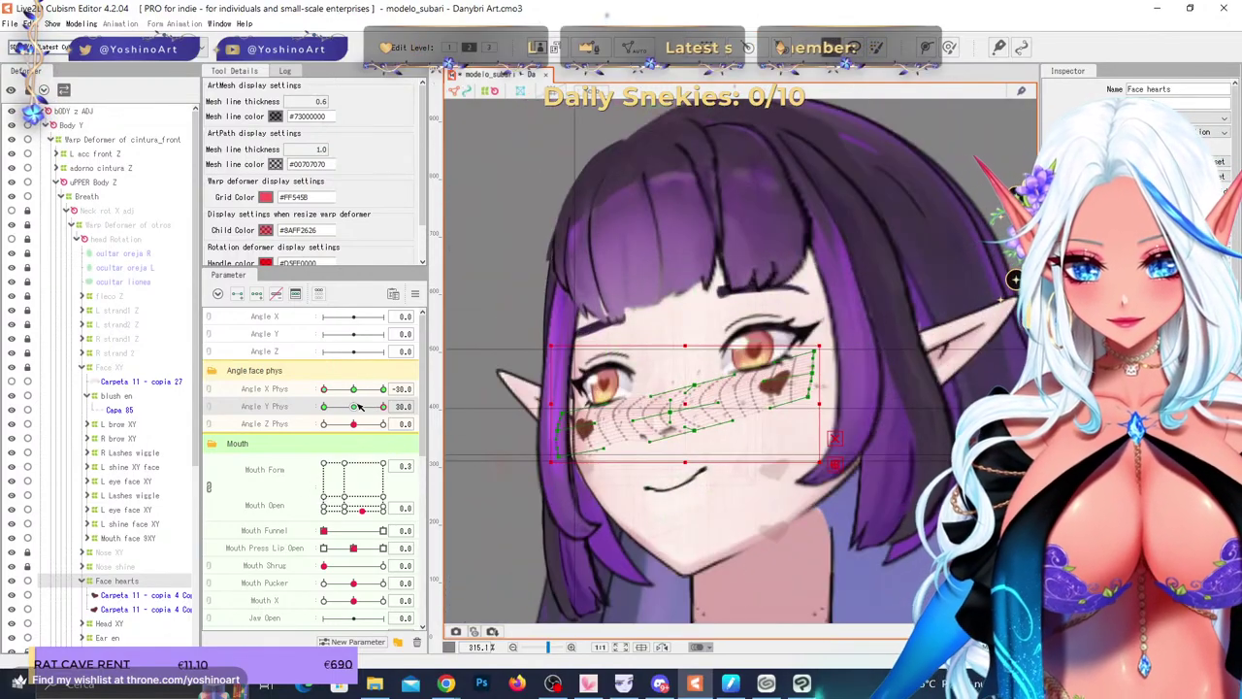
{"action": "left_click_drag", "start_coordinate": [358, 406], "coordinate": [428, 436]}
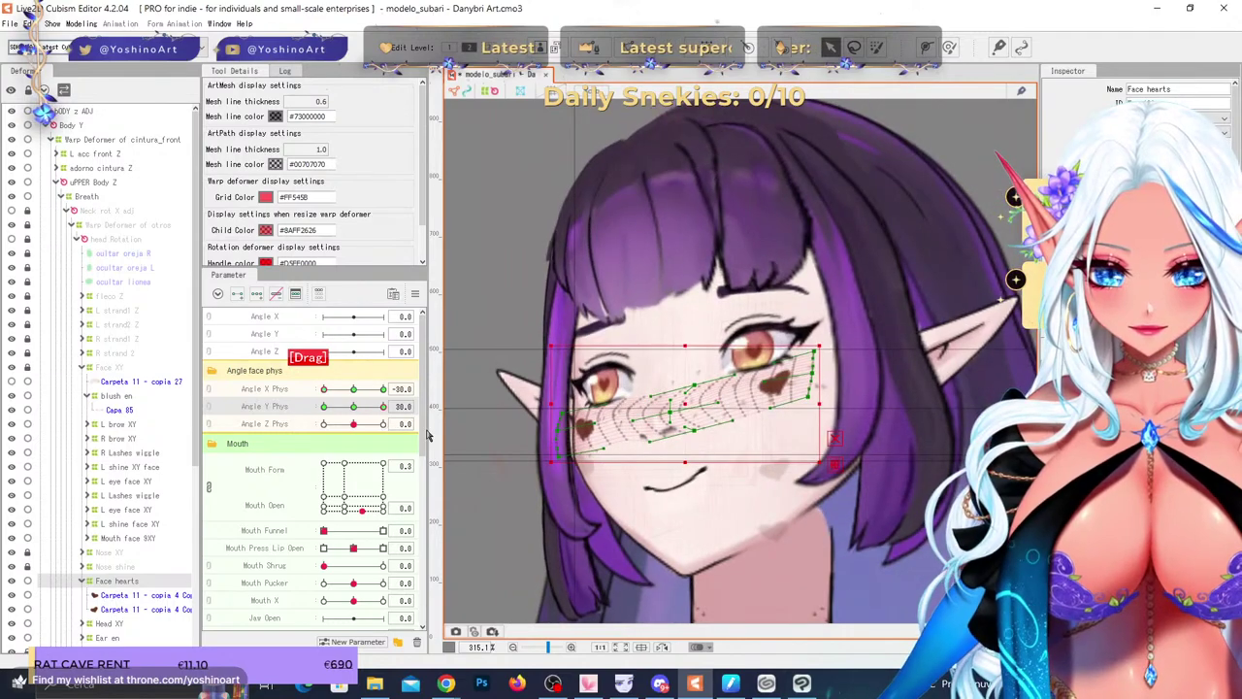
{"action": "scroll", "coordinate": [692, 480], "scroll_direction": "up", "scroll_amount": 1}
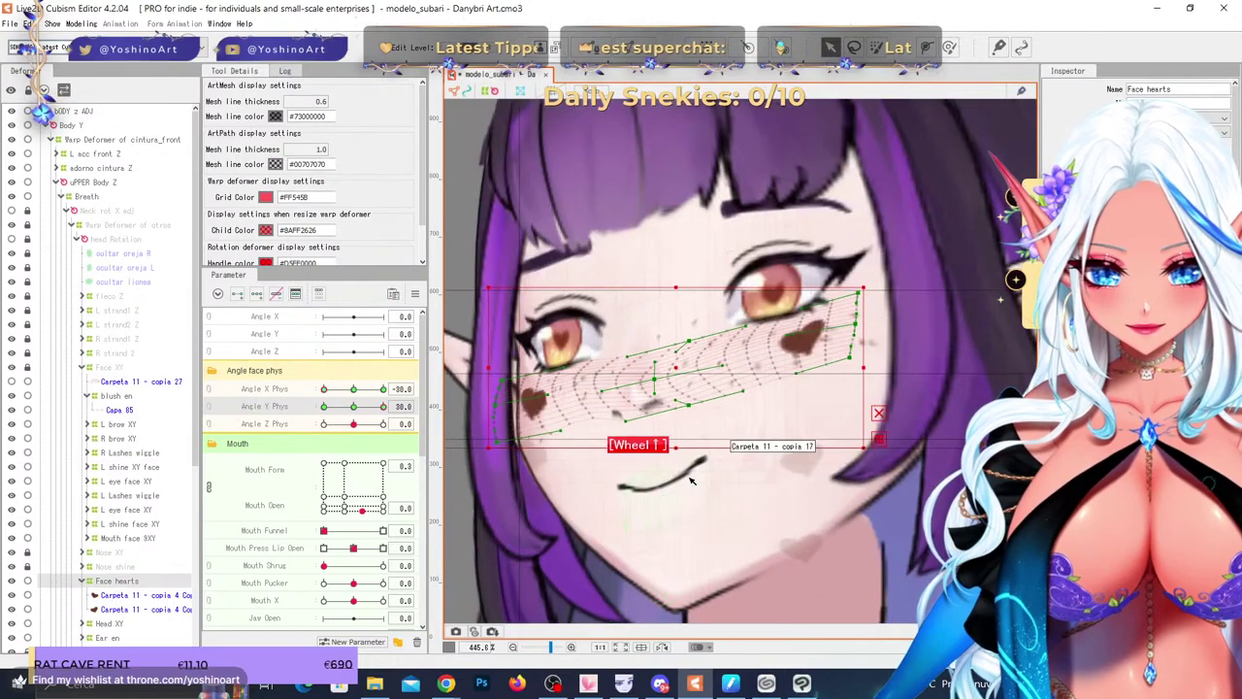
- Select the mouth mesh Carpeta 11 - copia 17 and preview Mouth Form -0.3 with Mouth Open at 1.0 and 0.0
{"action": "left_click", "coordinate": [692, 479]}
{"action": "left_click_drag", "start_coordinate": [359, 475], "coordinate": [356, 464]}
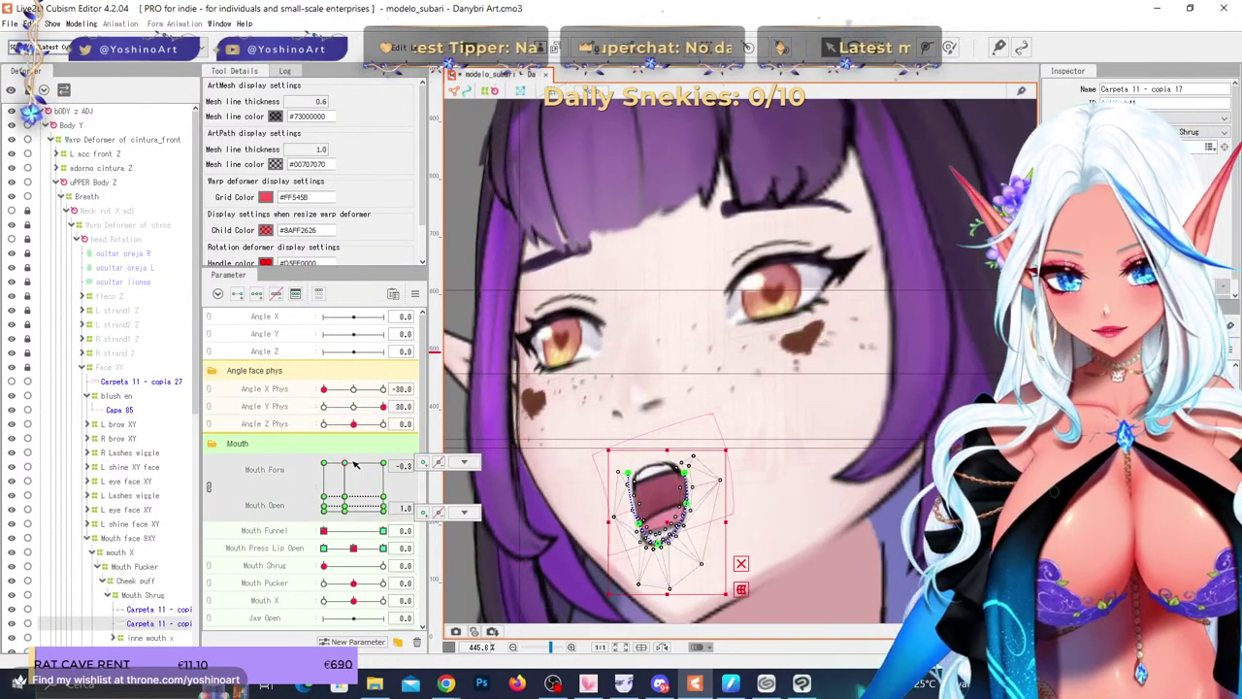
{"action": "right_click", "coordinate": [356, 510]}
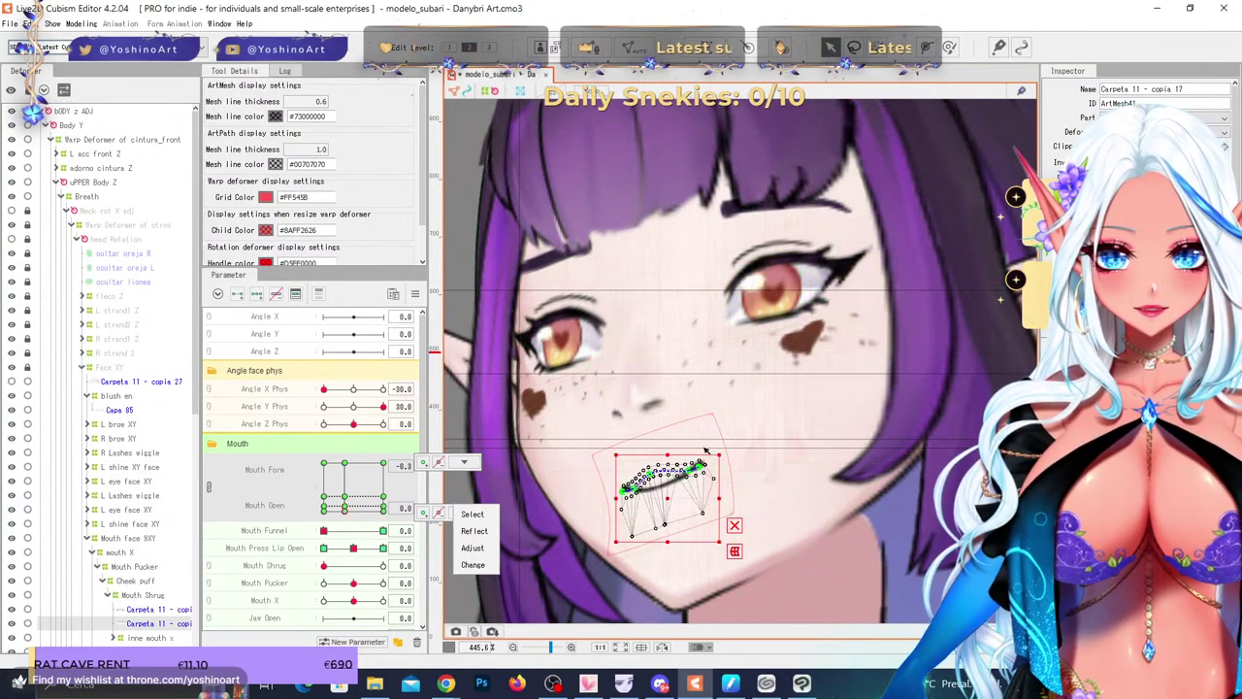
- Skew the Mouth face 9XY deformer slightly with the temporary deform tool's Perspective method at Angle X Phys -30 and Angle Y Phys 30
{"action": "left_click", "coordinate": [150, 541]}
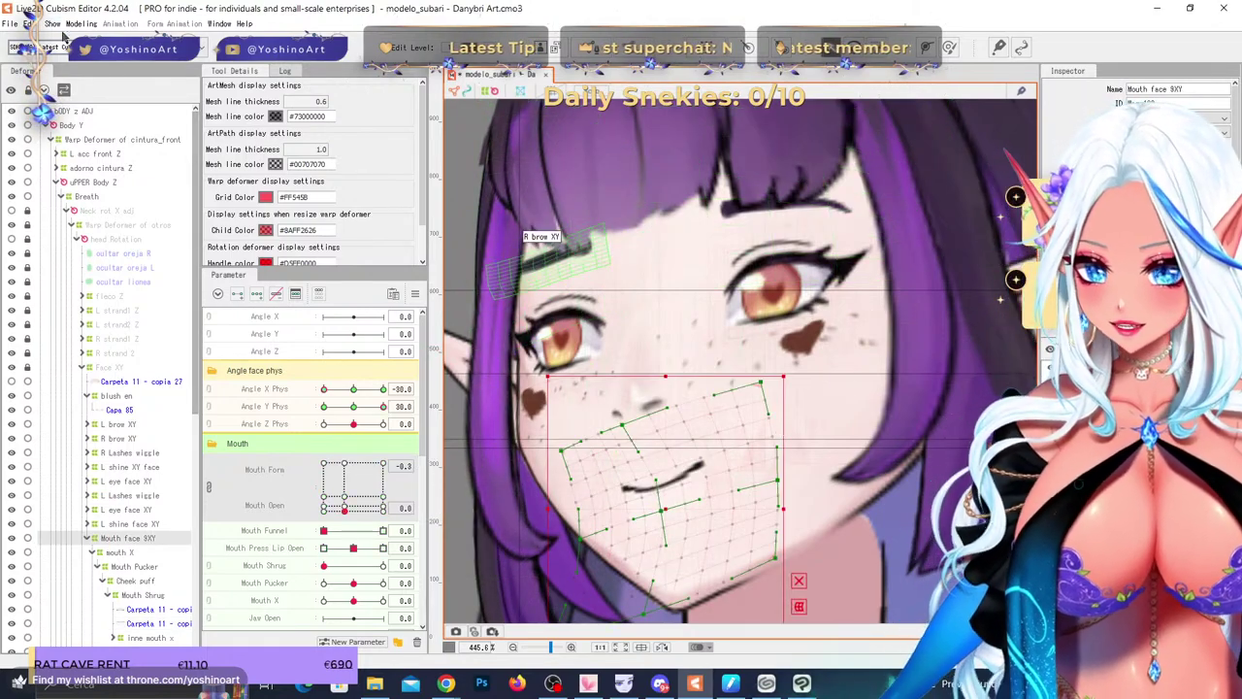
{"action": "left_click", "coordinate": [81, 23]}
{"action": "mouse_move", "coordinate": [136, 154]}
{"action": "left_click", "coordinate": [296, 201]}
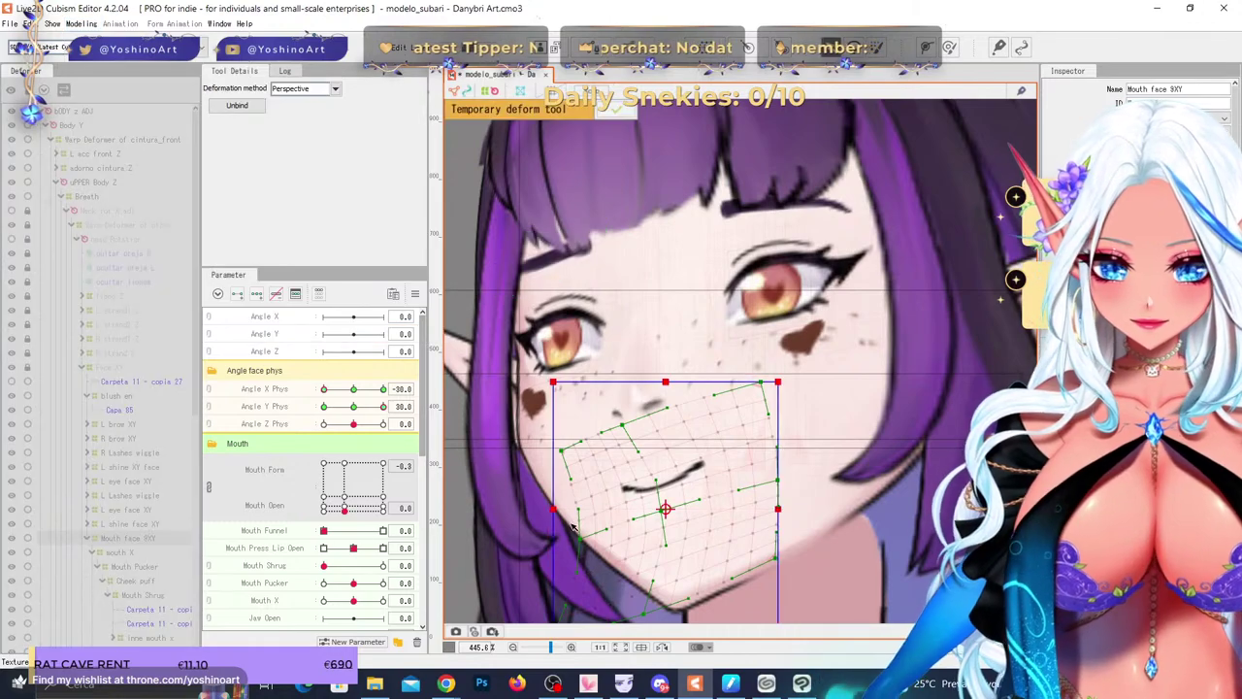
{"action": "left_click_drag", "start_coordinate": [784, 512], "coordinate": [787, 520]}
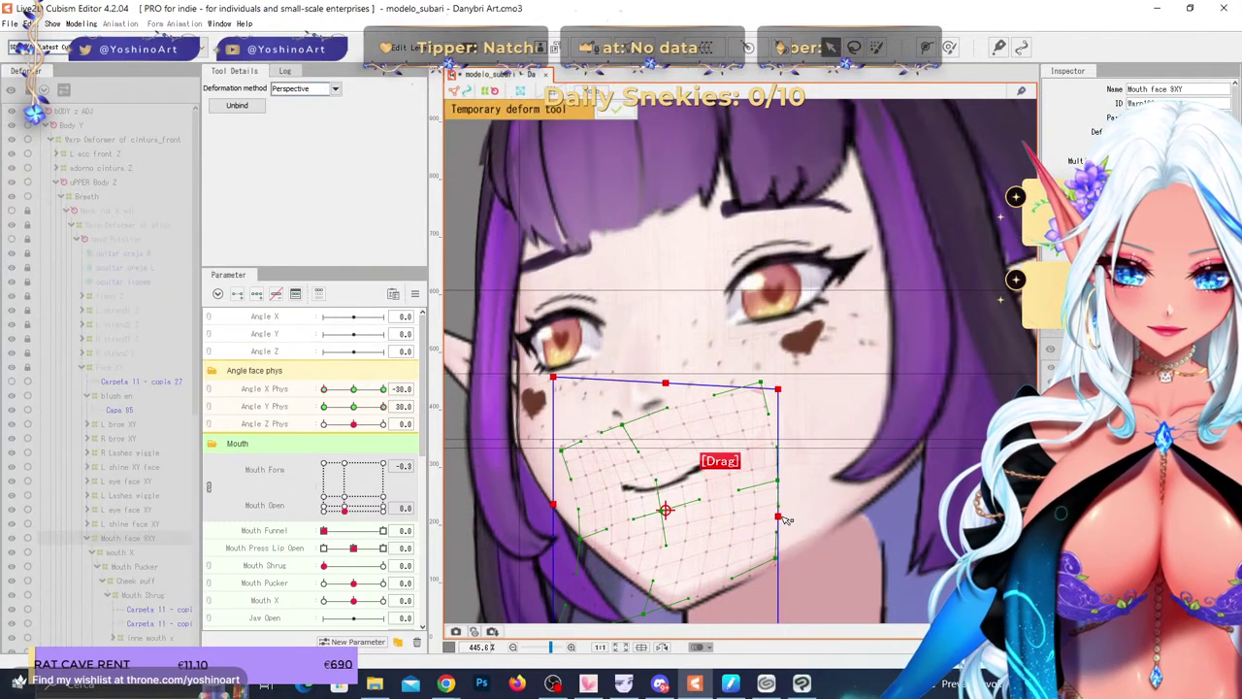
{"action": "mouse_move", "coordinate": [326, 389]}
{"action": "left_mouse_down"}
{"action": "mouse_move", "coordinate": [354, 389]}
{"action": "mouse_move", "coordinate": [317, 389]}
{"action": "left_mouse_up"}
{"action": "left_click_drag", "start_coordinate": [781, 520], "coordinate": [782, 524]}
{"action": "left_click_drag", "start_coordinate": [555, 505], "coordinate": [554, 501]}
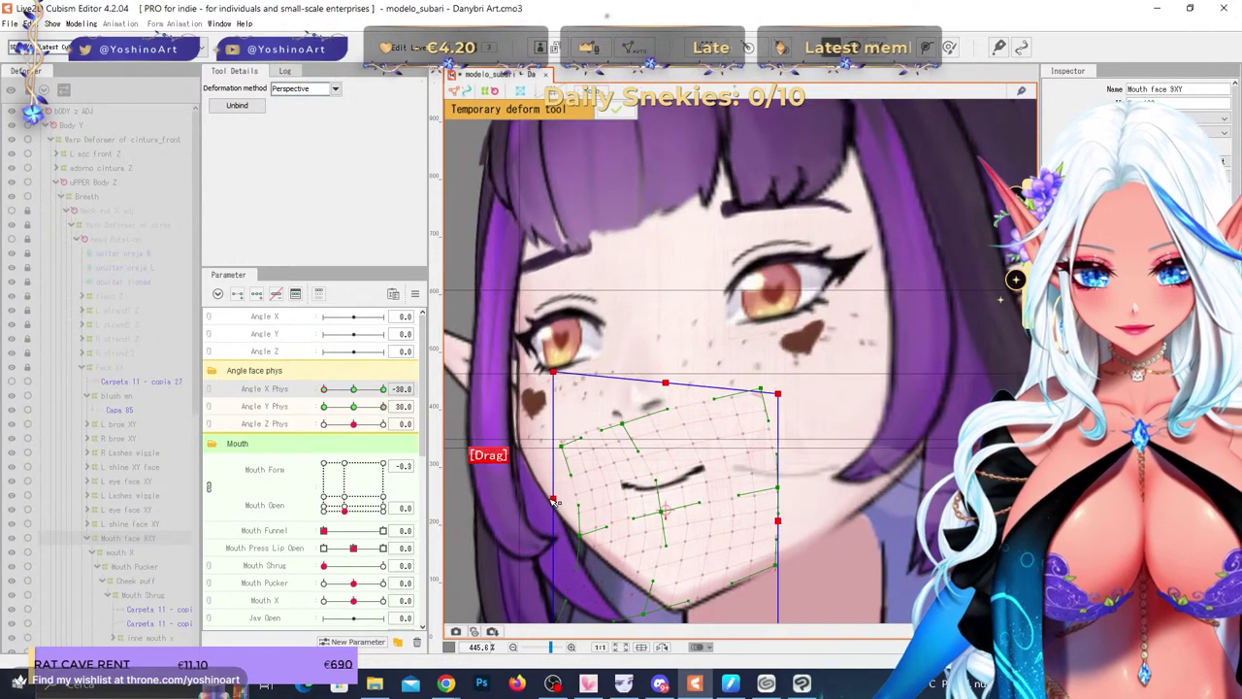
{"action": "left_click_drag", "start_coordinate": [777, 525], "coordinate": [778, 520]}
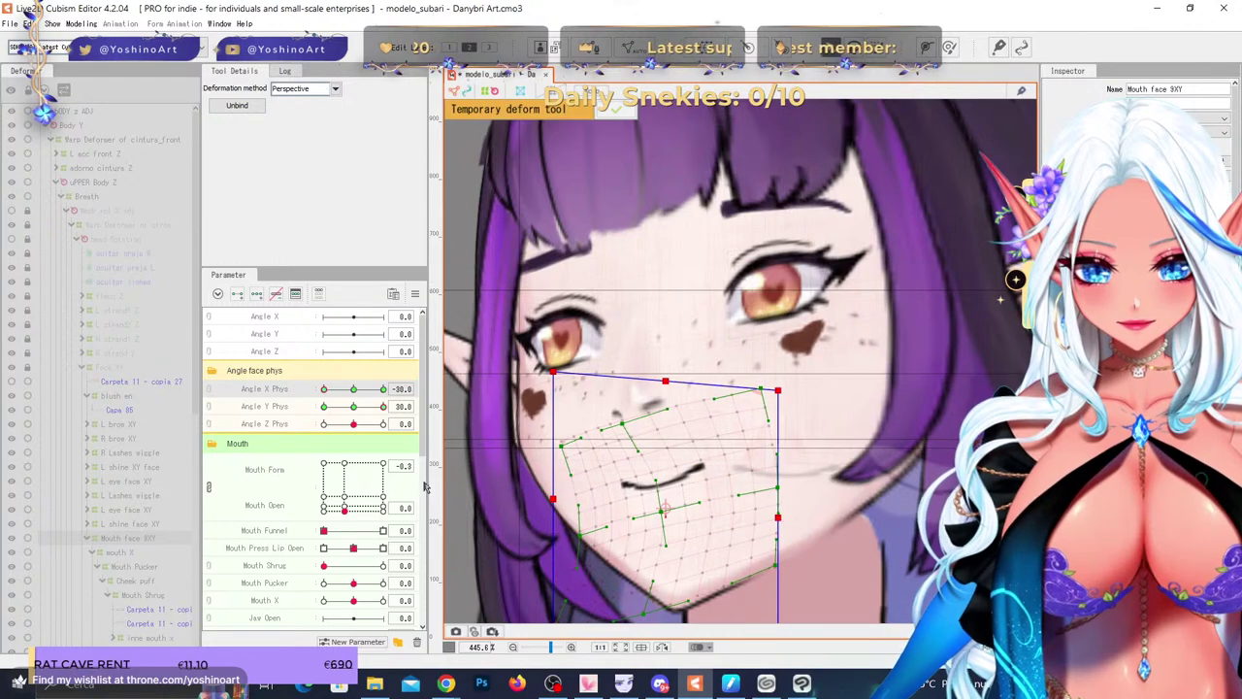
{"action": "right_click", "coordinate": [346, 466]}
{"action": "right_click", "coordinate": [347, 480]}
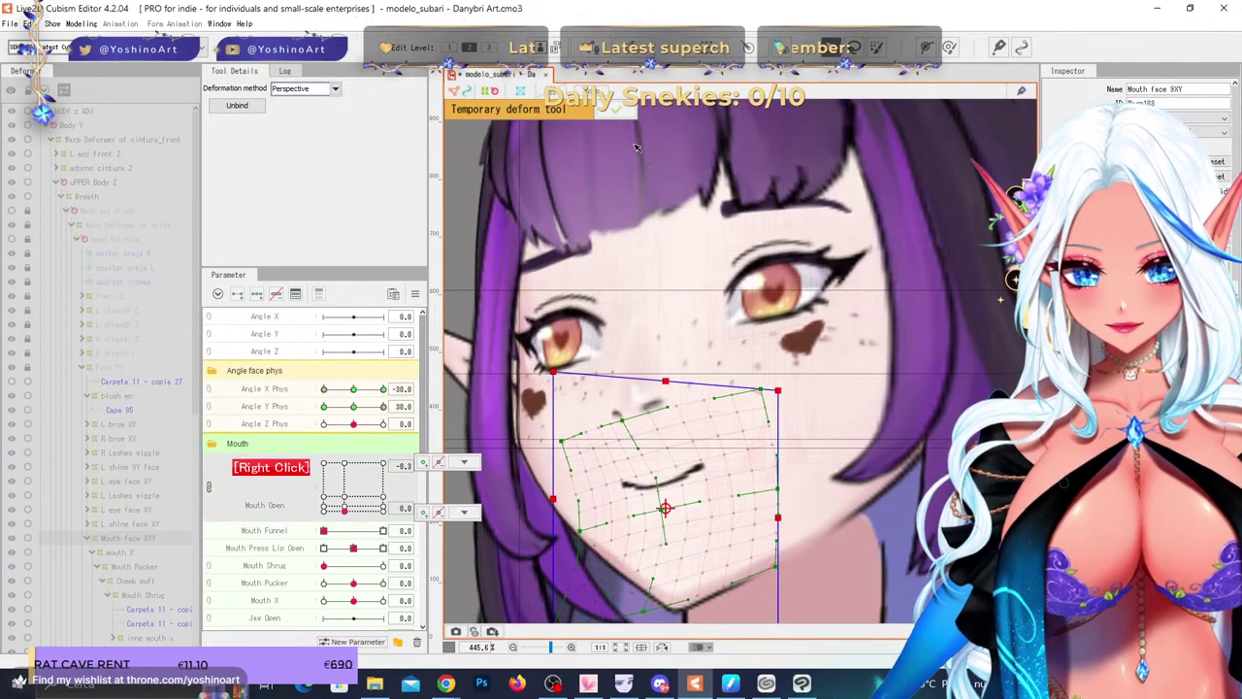
{"action": "key", "text": "Return"}
- Preview the whole head down to Angle Y Phys -30 and clear the selection to inspect the face
{"action": "scroll", "coordinate": [630, 343], "scroll_direction": "down", "scroll_amount": 5}
{"action": "scroll", "coordinate": [630, 343], "scroll_direction": "up", "scroll_amount": 4}
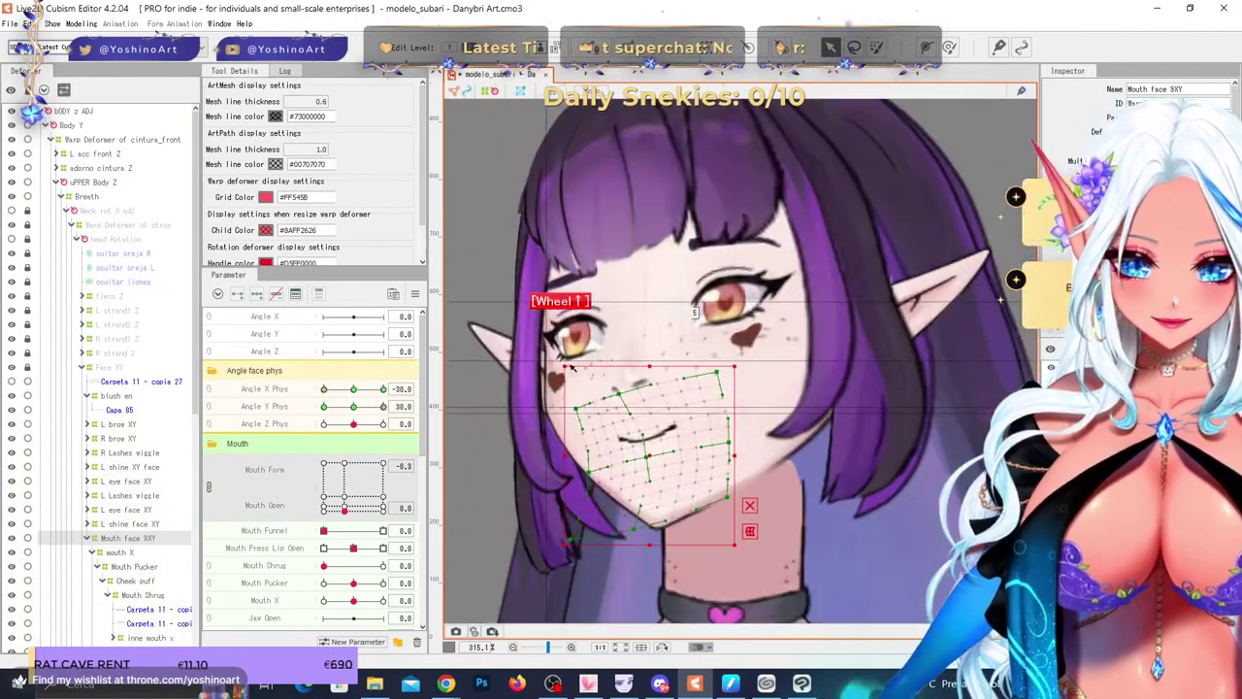
{"action": "left_click_drag", "start_coordinate": [383, 407], "coordinate": [300, 404]}
{"action": "scroll", "coordinate": [684, 385], "scroll_direction": "down", "scroll_amount": 5}
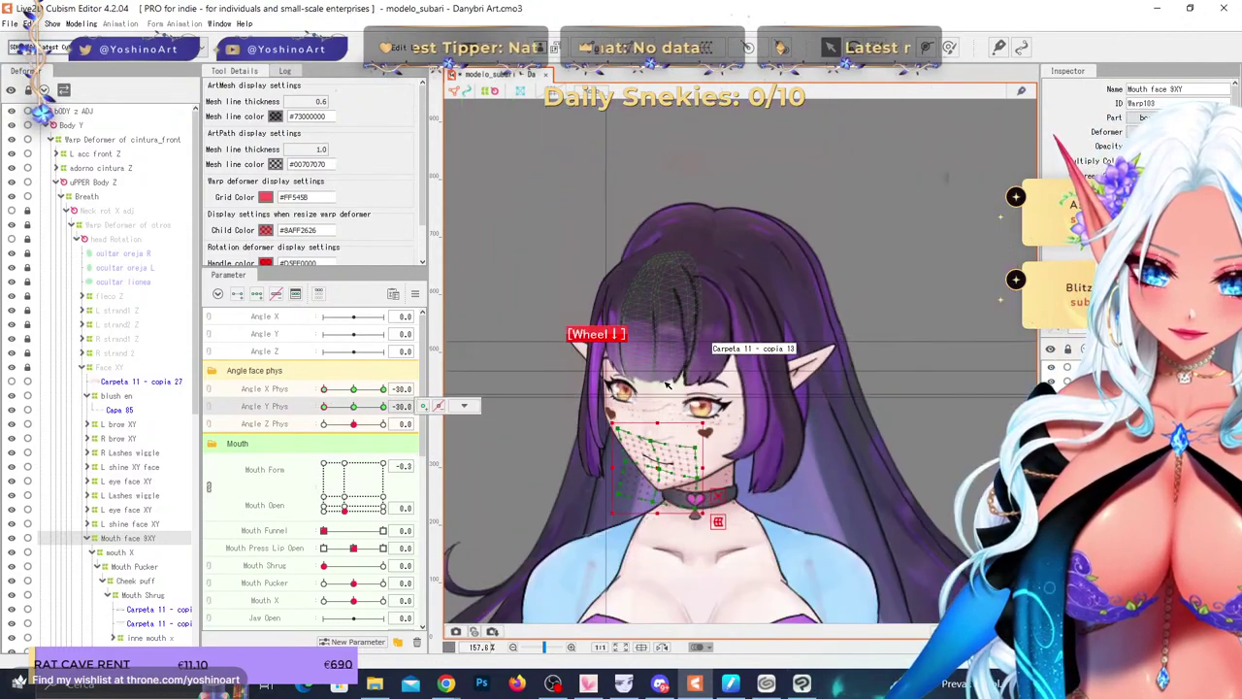
{"action": "left_click", "coordinate": [931, 372]}
{"action": "scroll", "coordinate": [641, 370], "scroll_direction": "up", "scroll_amount": 3}
{"action": "left_click_drag", "start_coordinate": [326, 421], "coordinate": [307, 445]}
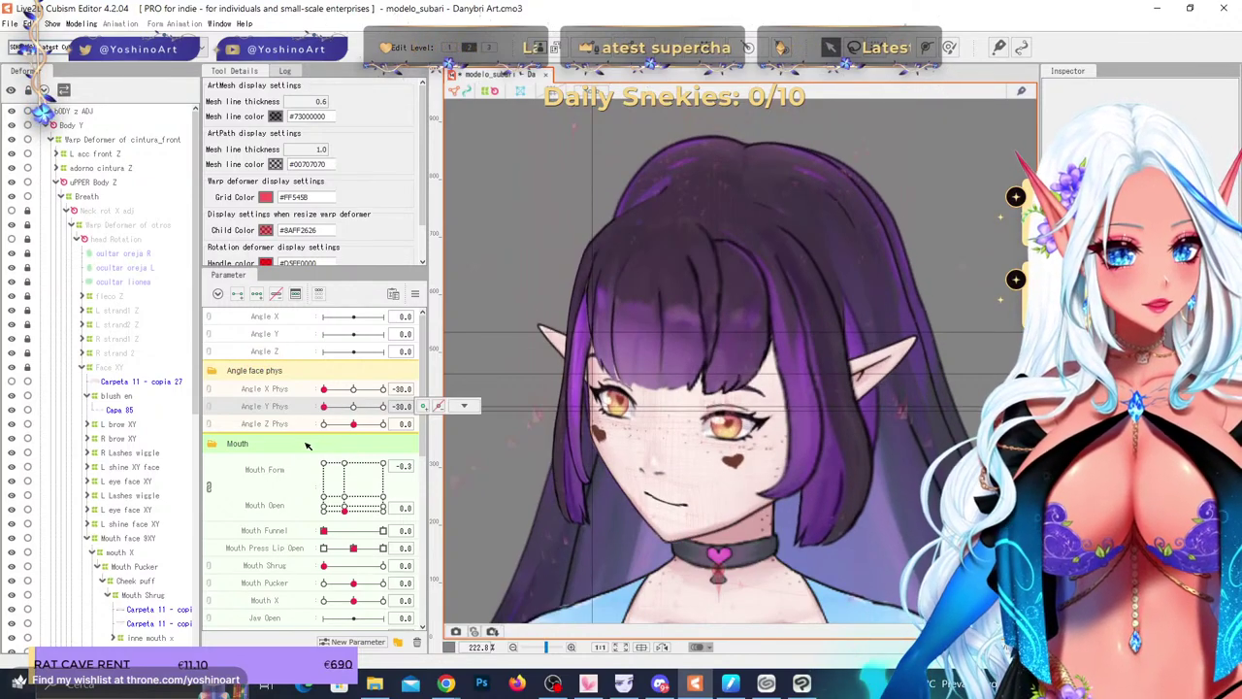
- Select the Fleco XY deformer that controls the bangs and set Angle Y Phys to 30
{"action": "left_click", "coordinate": [726, 295]}
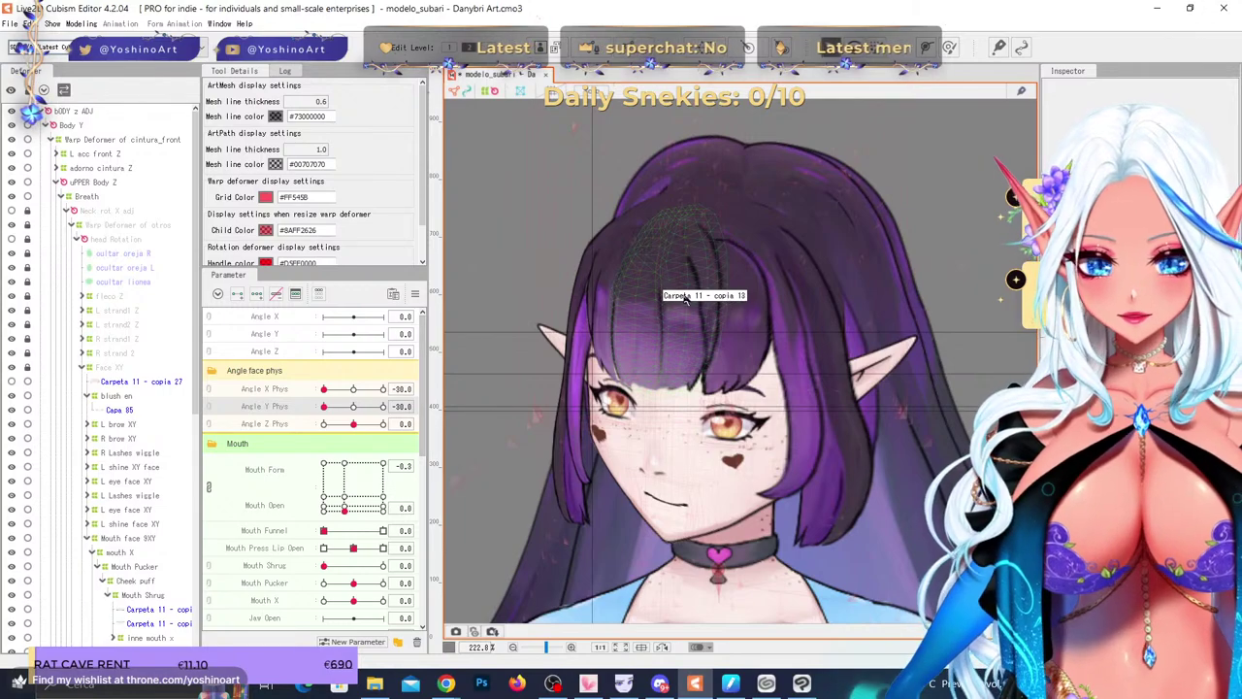
{"action": "left_click", "coordinate": [668, 318]}
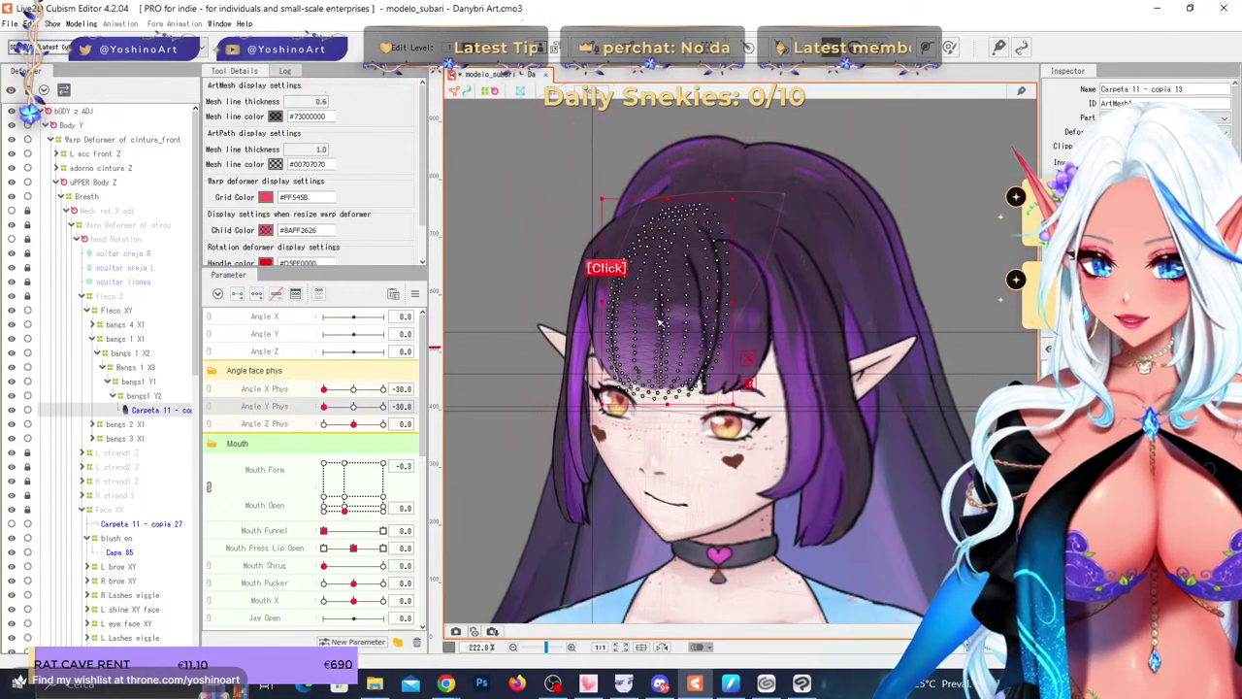
{"action": "left_click", "coordinate": [152, 308]}
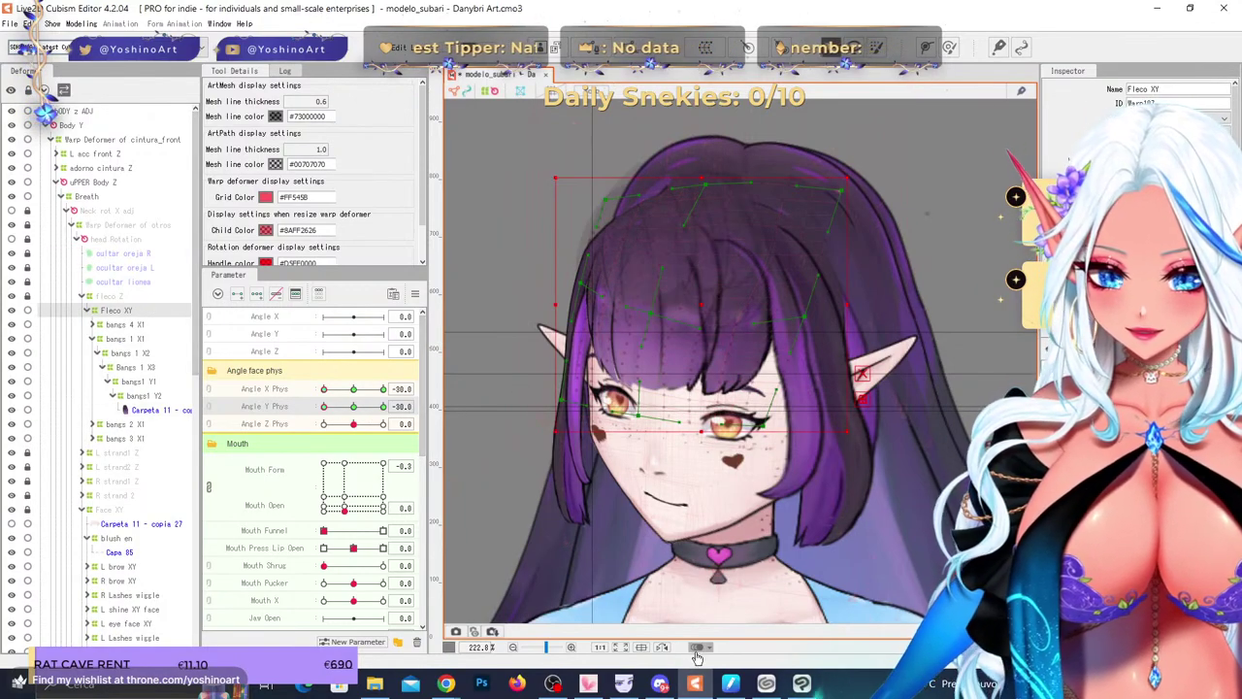
{"action": "left_click_drag", "start_coordinate": [324, 405], "coordinate": [387, 426]}
{"action": "scroll", "coordinate": [682, 203], "scroll_direction": "up", "scroll_amount": 3}
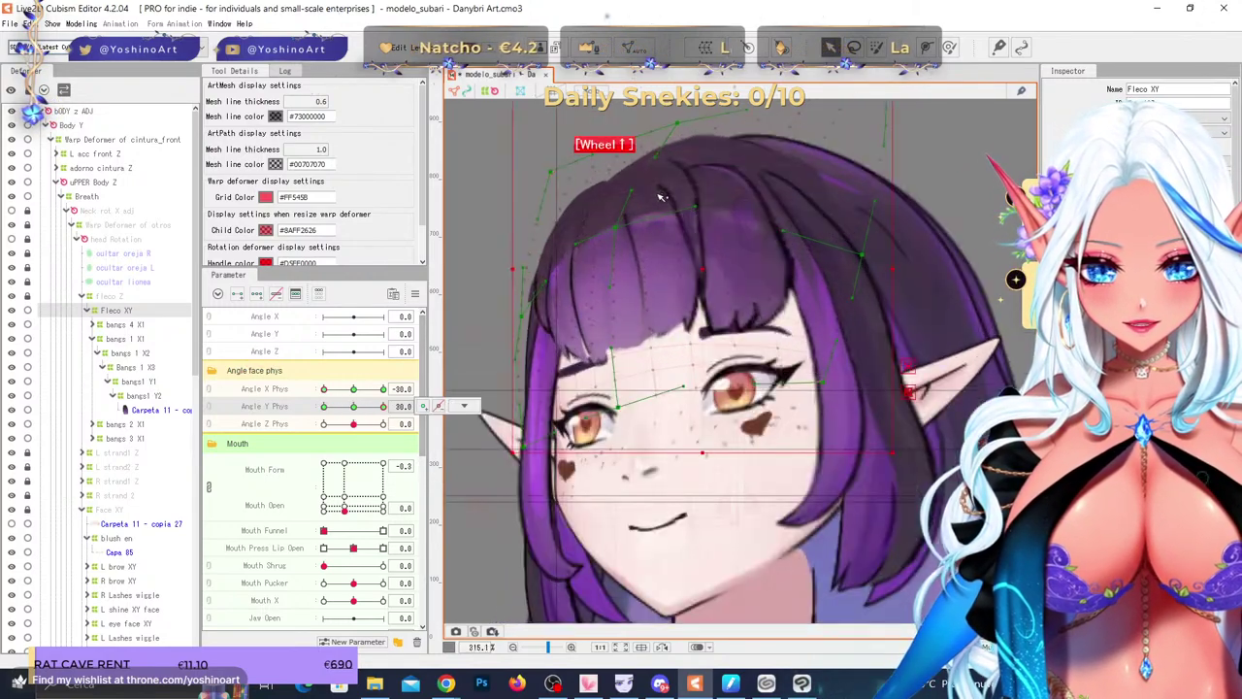
- Move the upper control points of the Fleco XY deformer toward the middle of the head at Angle Y Phys 30
{"action": "right_click", "coordinate": [357, 408]}
{"action": "left_click_drag", "start_coordinate": [356, 407], "coordinate": [392, 423]}
{"action": "right_click", "coordinate": [358, 409]}
{"action": "left_click_drag", "start_coordinate": [588, 253], "coordinate": [626, 235]}
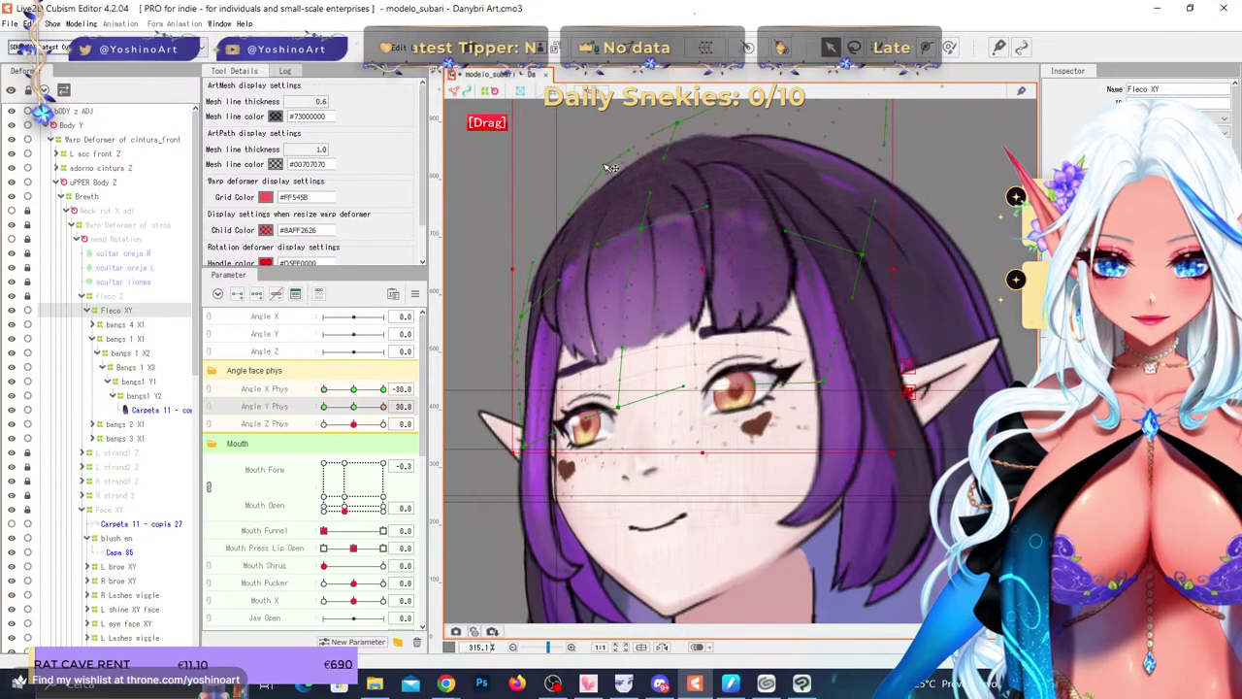
{"action": "left_click_drag", "start_coordinate": [612, 168], "coordinate": [685, 126]}
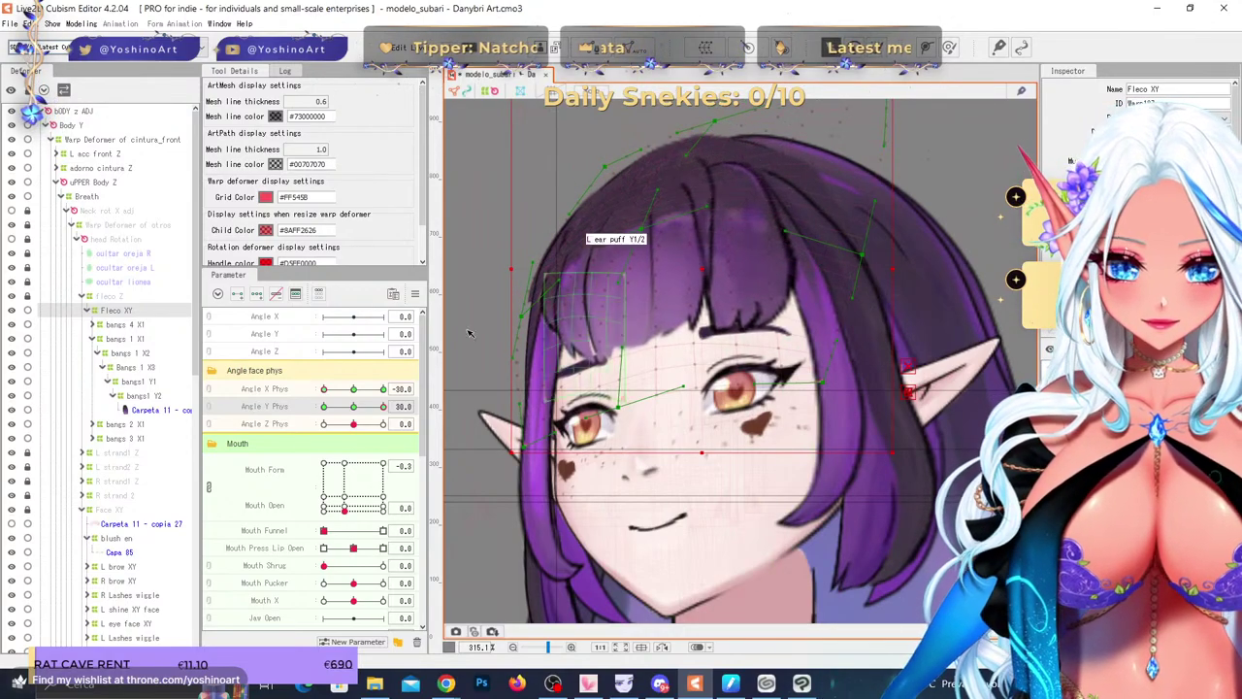
{"action": "left_click_drag", "start_coordinate": [384, 412], "coordinate": [392, 422]}
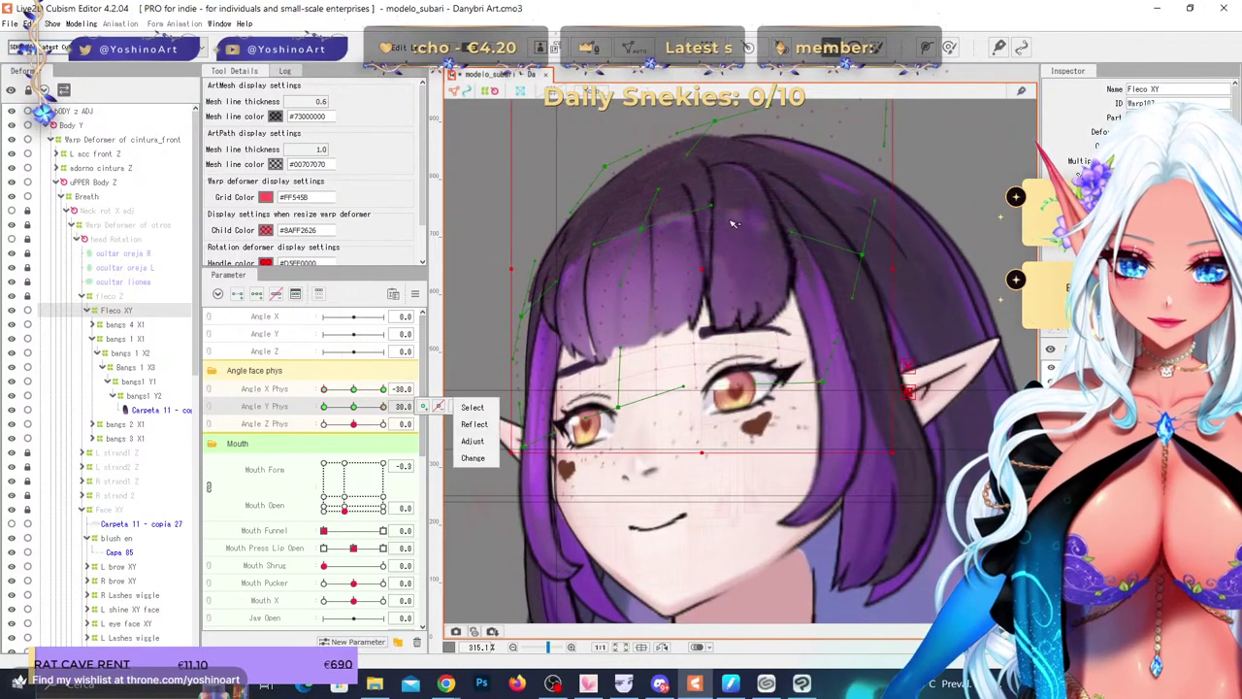
{"action": "left_click_drag", "start_coordinate": [734, 224], "coordinate": [729, 215]}
- Push the sides of the Fleco XY deformer inward using the deform brush at 101 px, checking the movement near Angle Y Phys 30
{"action": "left_click", "coordinate": [950, 46]}
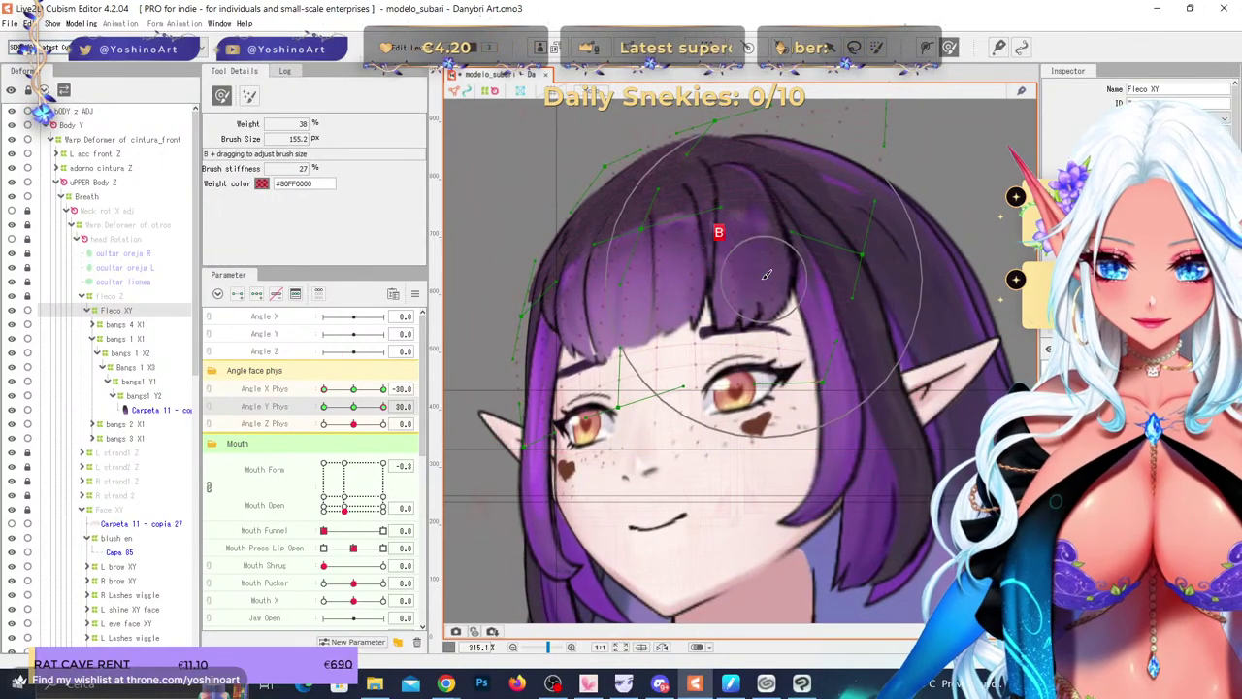
{"action": "left_click_drag", "start_coordinate": [763, 223], "coordinate": [753, 210]}
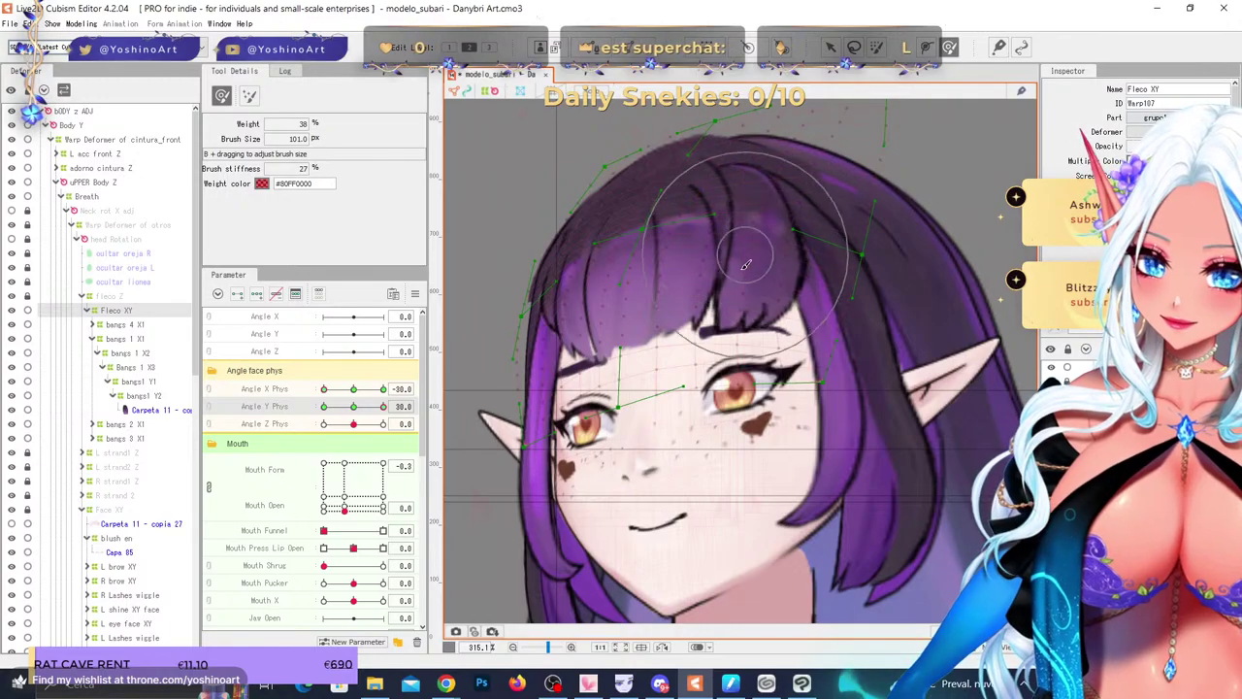
{"action": "left_click", "coordinate": [685, 330]}
{"action": "mouse_move", "coordinate": [381, 407]}
{"action": "left_mouse_down"}
{"action": "mouse_move", "coordinate": [351, 409]}
{"action": "mouse_move", "coordinate": [389, 409]}
{"action": "left_mouse_up"}
{"action": "mouse_move", "coordinate": [876, 271]}
{"action": "left_mouse_down"}
{"action": "mouse_move", "coordinate": [864, 259]}
{"action": "mouse_move", "coordinate": [812, 268]}
{"action": "left_mouse_up"}
{"action": "mouse_move", "coordinate": [383, 409]}
{"action": "left_mouse_down"}
{"action": "mouse_move", "coordinate": [372, 412]}
{"action": "mouse_move", "coordinate": [388, 412]}
{"action": "left_mouse_up"}
{"action": "left_click_drag", "start_coordinate": [549, 283], "coordinate": [565, 277]}
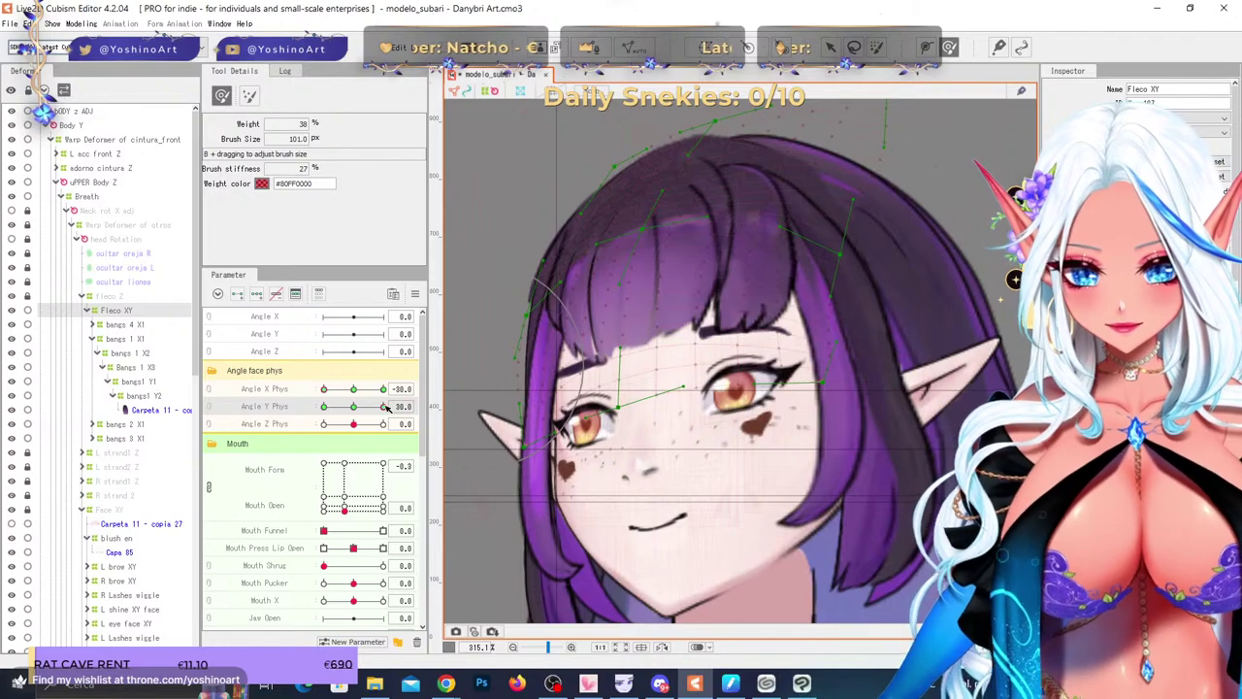
- Check the reshaped bangs at Angle Y Phys 30 and switch back to the Arrow tool
{"action": "left_click_drag", "start_coordinate": [387, 407], "coordinate": [462, 415]}
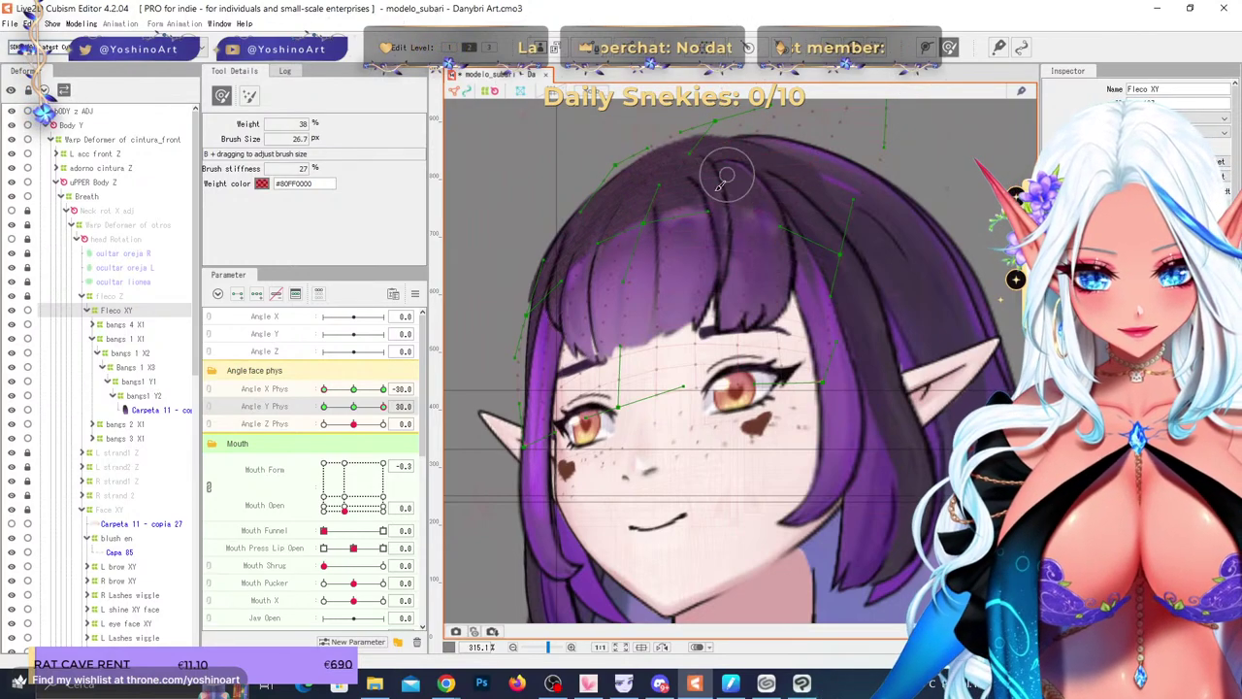
{"action": "scroll", "coordinate": [723, 185], "scroll_direction": "down", "scroll_amount": 5}
{"action": "left_click_drag", "start_coordinate": [382, 406], "coordinate": [392, 439]}
{"action": "scroll", "coordinate": [750, 174], "scroll_direction": "up", "scroll_amount": 5}
{"action": "left_click", "coordinate": [830, 47]}
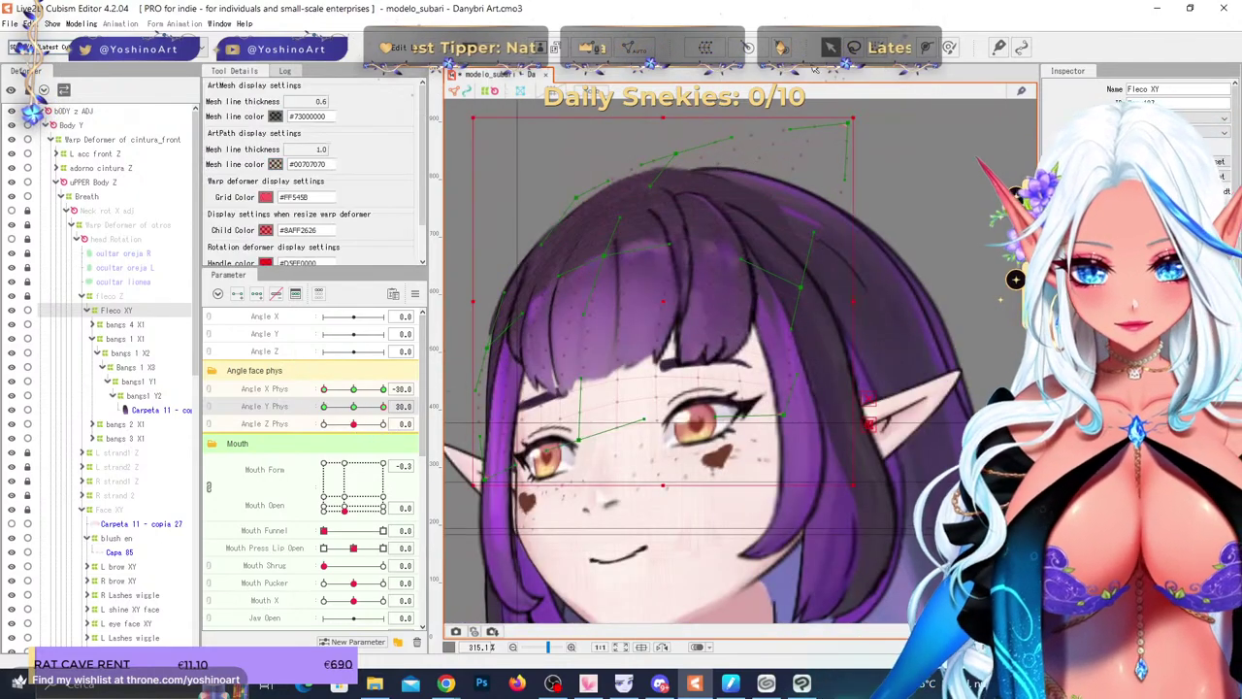
{"action": "scroll", "coordinate": [713, 258], "scroll_direction": "down", "scroll_amount": 5}
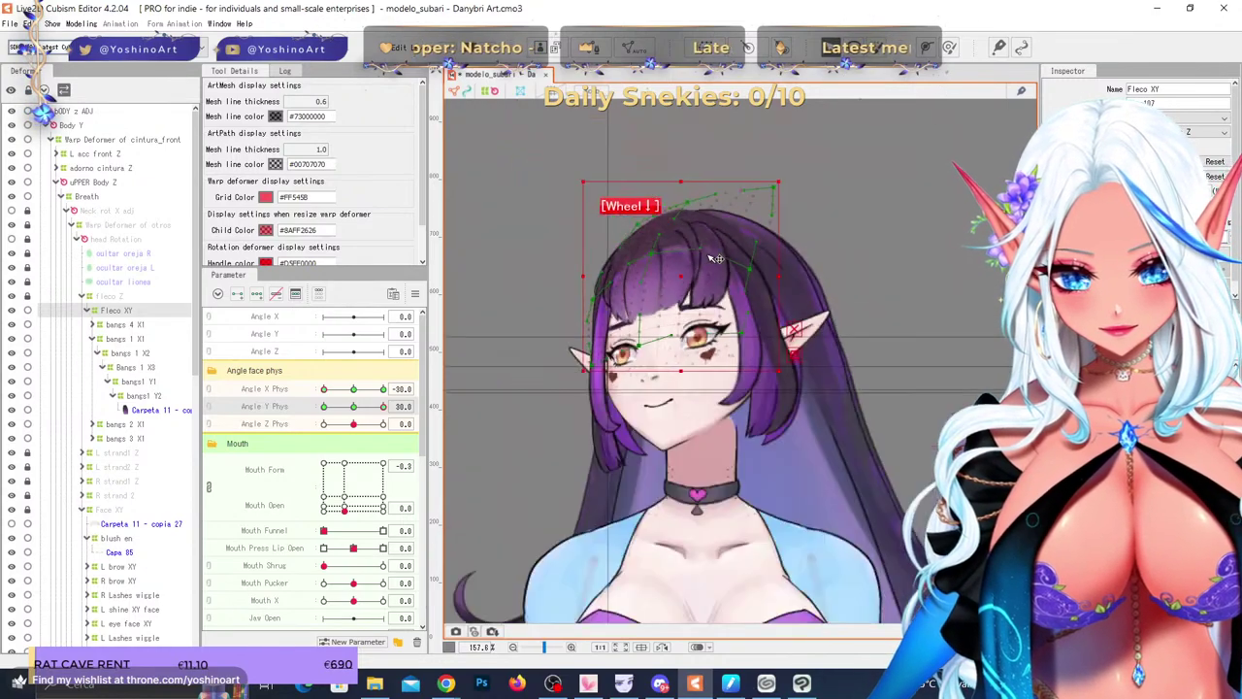
- Move the right-hand control point of the Fleco XY deformer slightly inward at Angle Y Phys 30 and check the movement
{"action": "left_click_drag", "start_coordinate": [721, 259], "coordinate": [730, 261]}
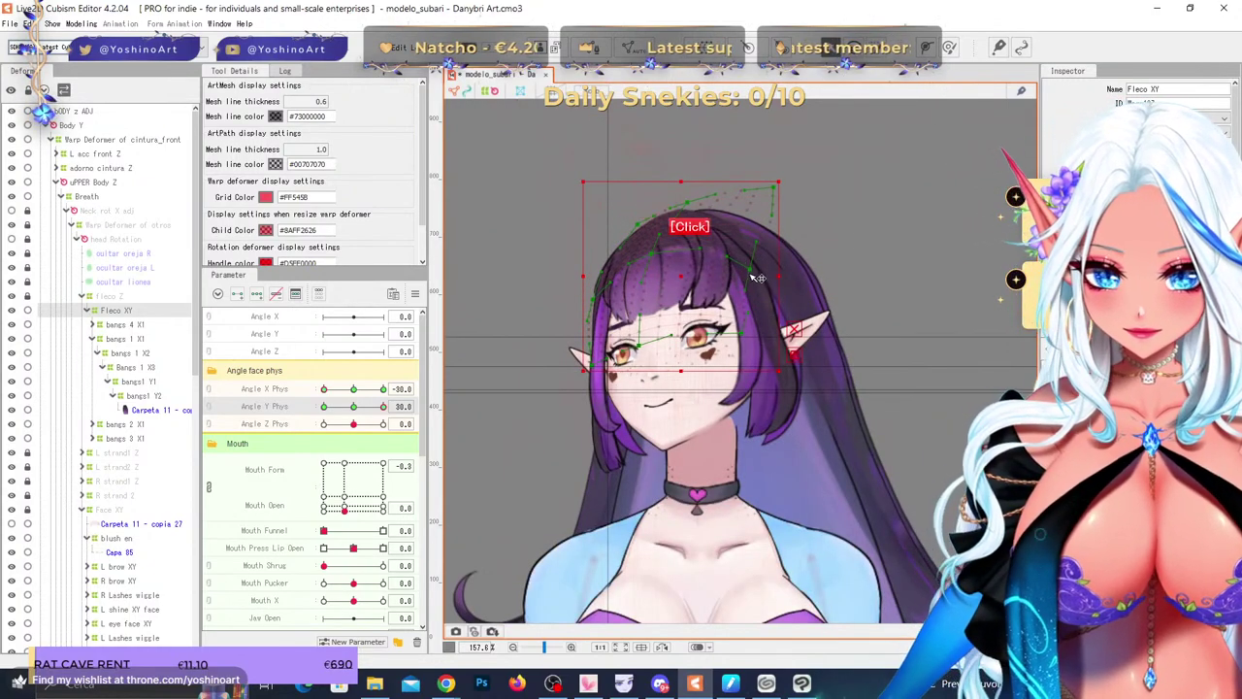
{"action": "key", "text": "ctrl+z"}
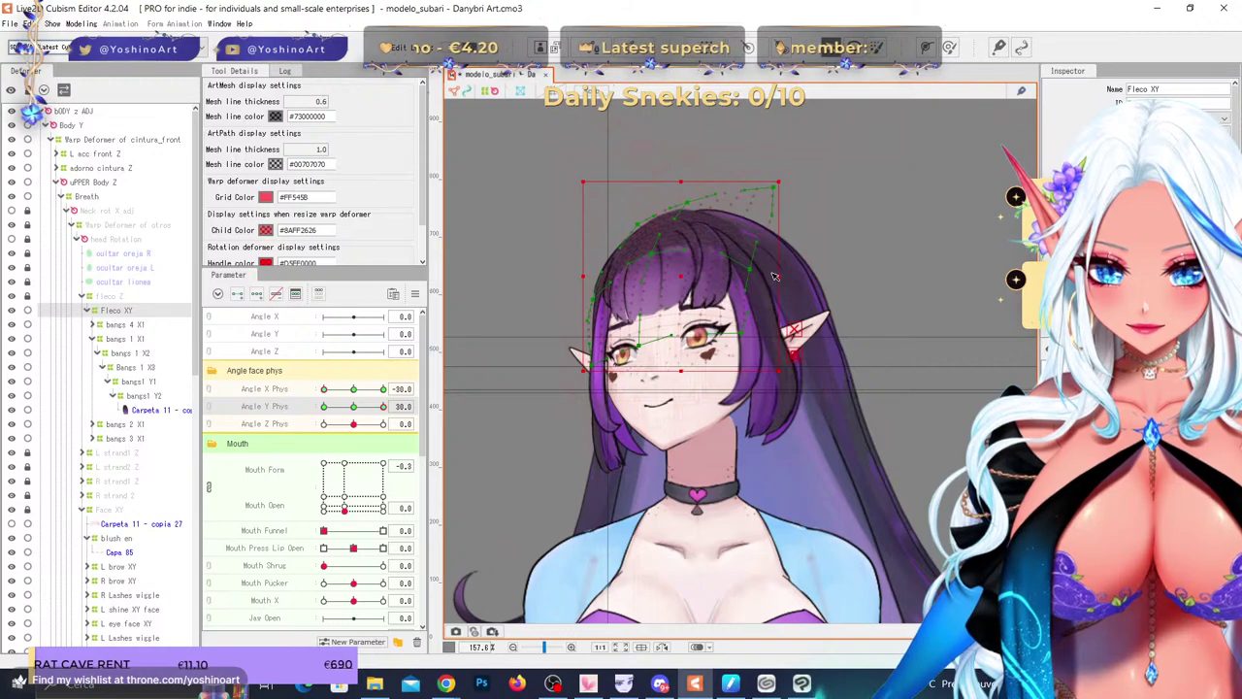
{"action": "left_click_drag", "start_coordinate": [775, 277], "coordinate": [756, 274]}
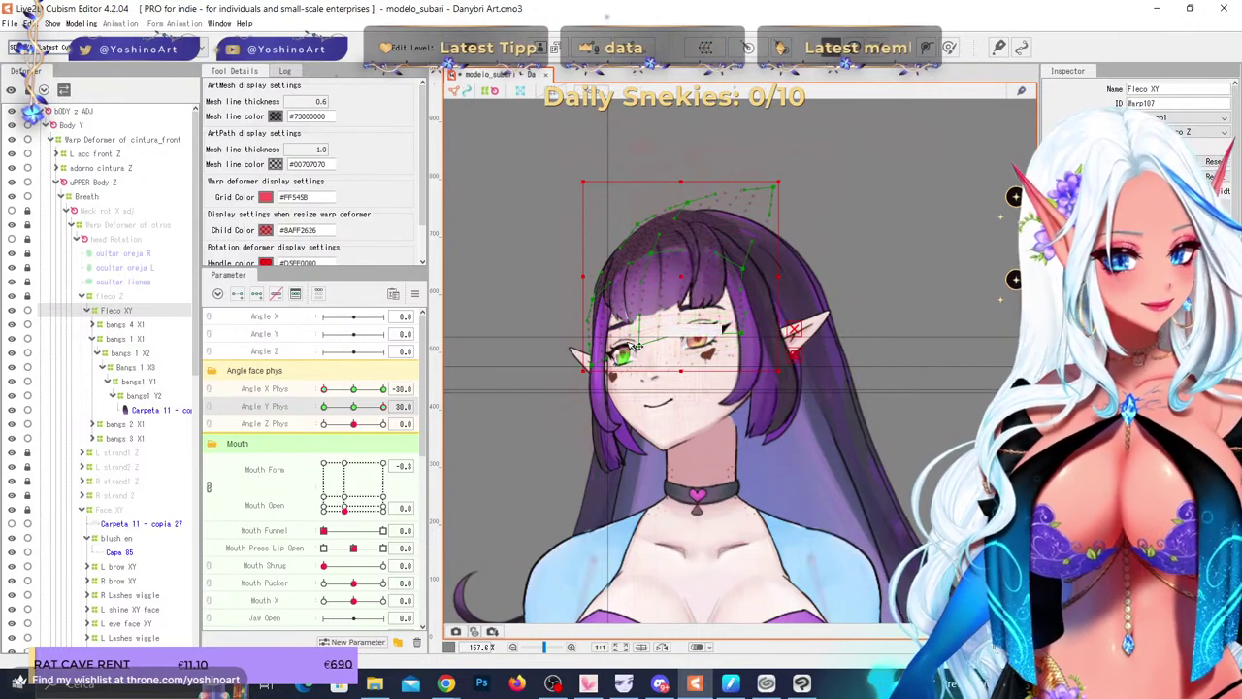
{"action": "scroll", "coordinate": [635, 345], "scroll_direction": "up", "scroll_amount": 3}
{"action": "left_click_drag", "start_coordinate": [367, 406], "coordinate": [379, 411]}
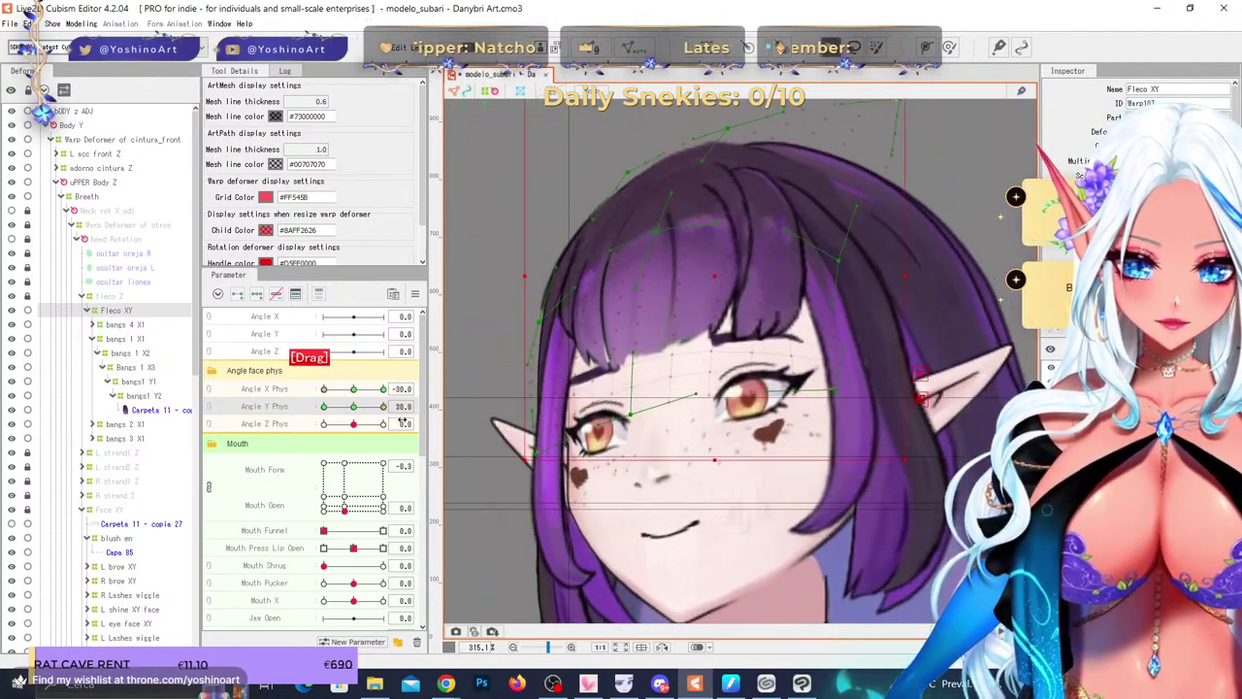
- Push the middle strands of the bangs into shape at Angle Y Phys 30 with the deform brush, trying its smoothing mode at 123.8 px
{"action": "key", "text": "b"}
{"action": "left_click_drag", "start_coordinate": [670, 258], "coordinate": [683, 267]}
{"action": "left_click_drag", "start_coordinate": [716, 264], "coordinate": [707, 216]}
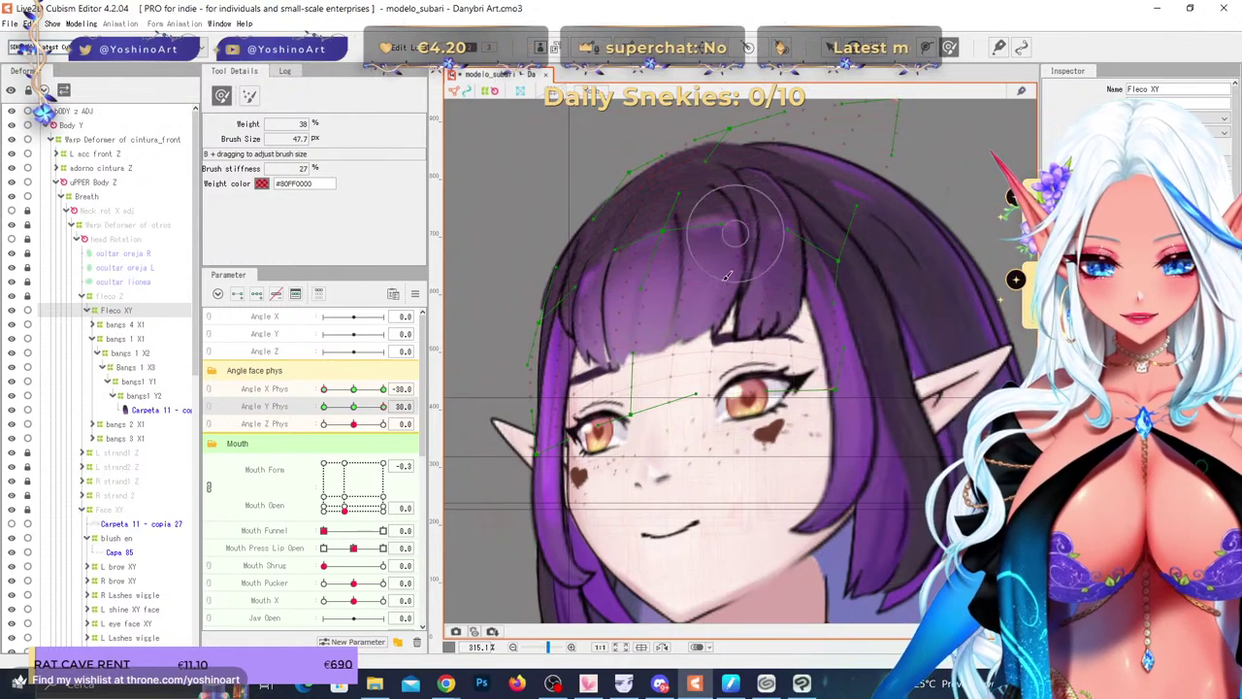
{"action": "mouse_move", "coordinate": [726, 276]}
{"action": "left_mouse_down"}
{"action": "mouse_move", "coordinate": [690, 312]}
{"action": "mouse_move", "coordinate": [716, 427]}
{"action": "mouse_move", "coordinate": [688, 357]}
{"action": "left_mouse_up"}
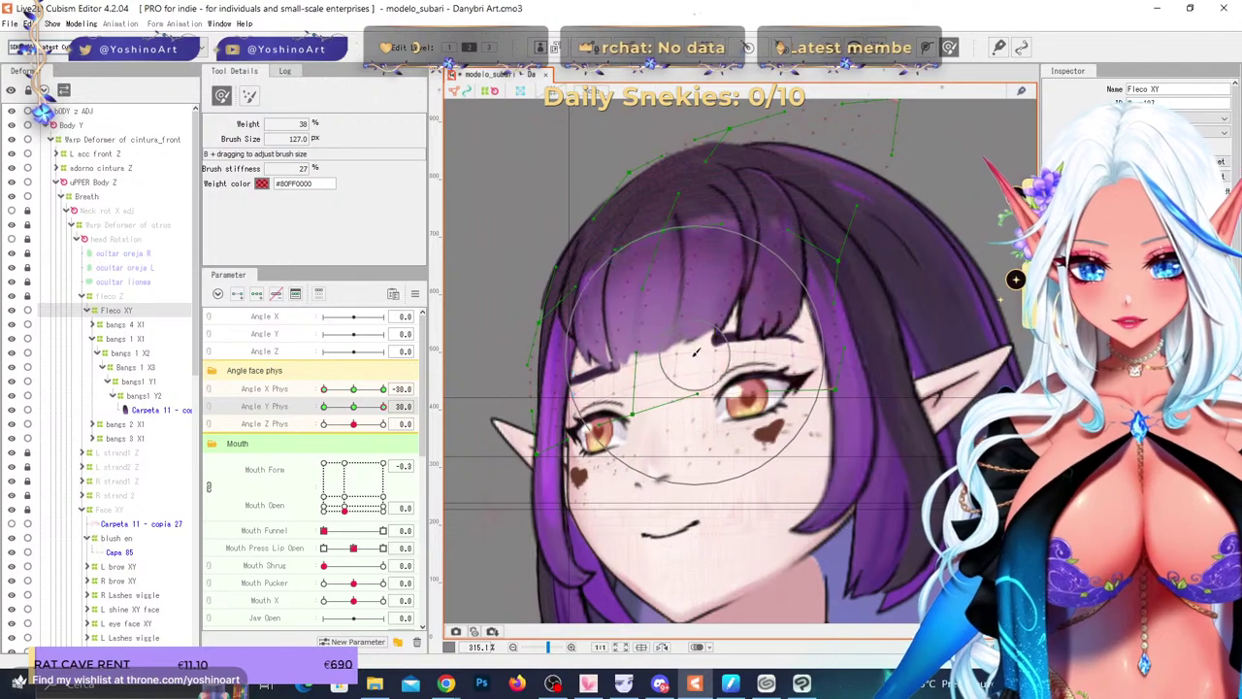
{"action": "mouse_move", "coordinate": [383, 407]}
{"action": "left_mouse_down"}
{"action": "mouse_move", "coordinate": [372, 409]}
{"action": "mouse_move", "coordinate": [398, 410]}
{"action": "left_mouse_up"}
{"action": "left_click_drag", "start_coordinate": [734, 272], "coordinate": [726, 223]}
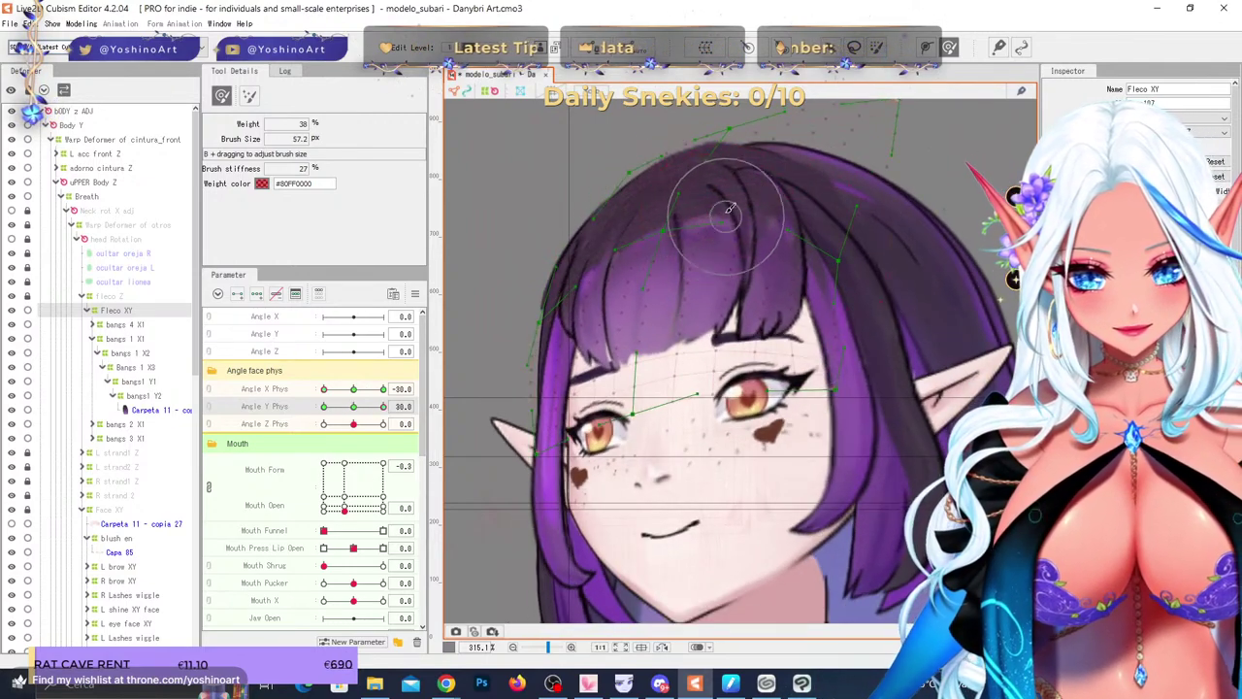
{"action": "mouse_move", "coordinate": [373, 407]}
{"action": "left_mouse_down"}
{"action": "mouse_move", "coordinate": [353, 408]}
{"action": "mouse_move", "coordinate": [396, 408]}
{"action": "left_mouse_up"}
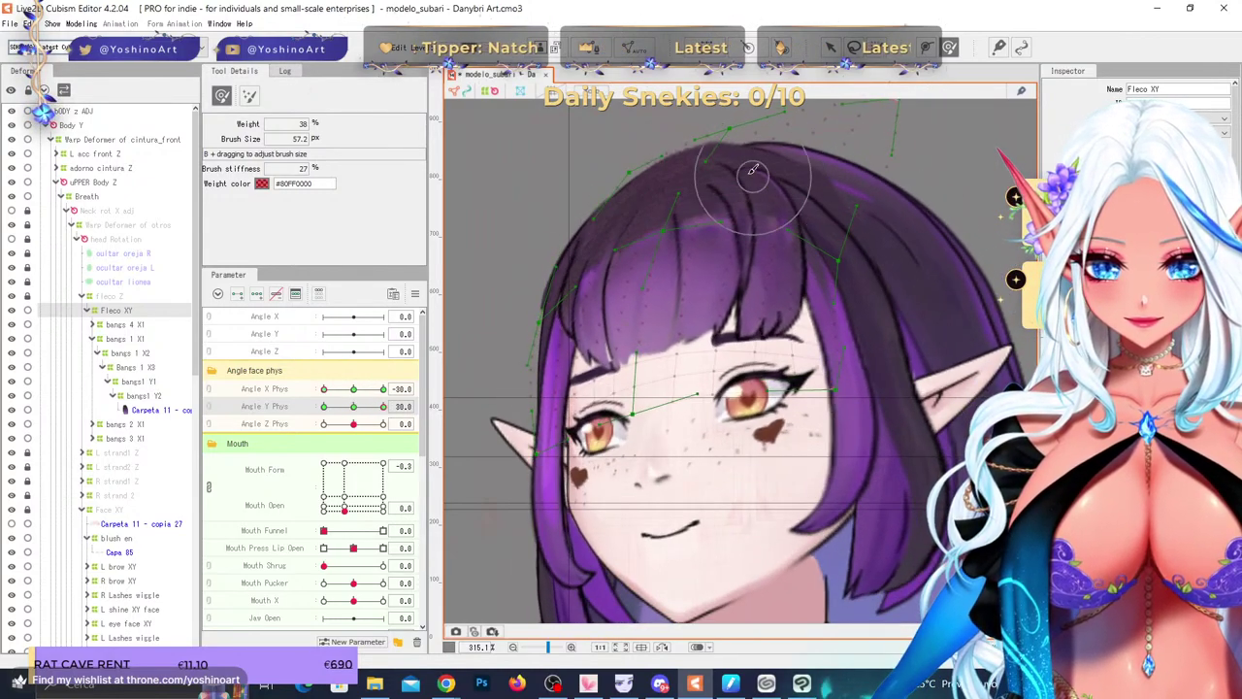
{"action": "left_click", "coordinate": [251, 97]}
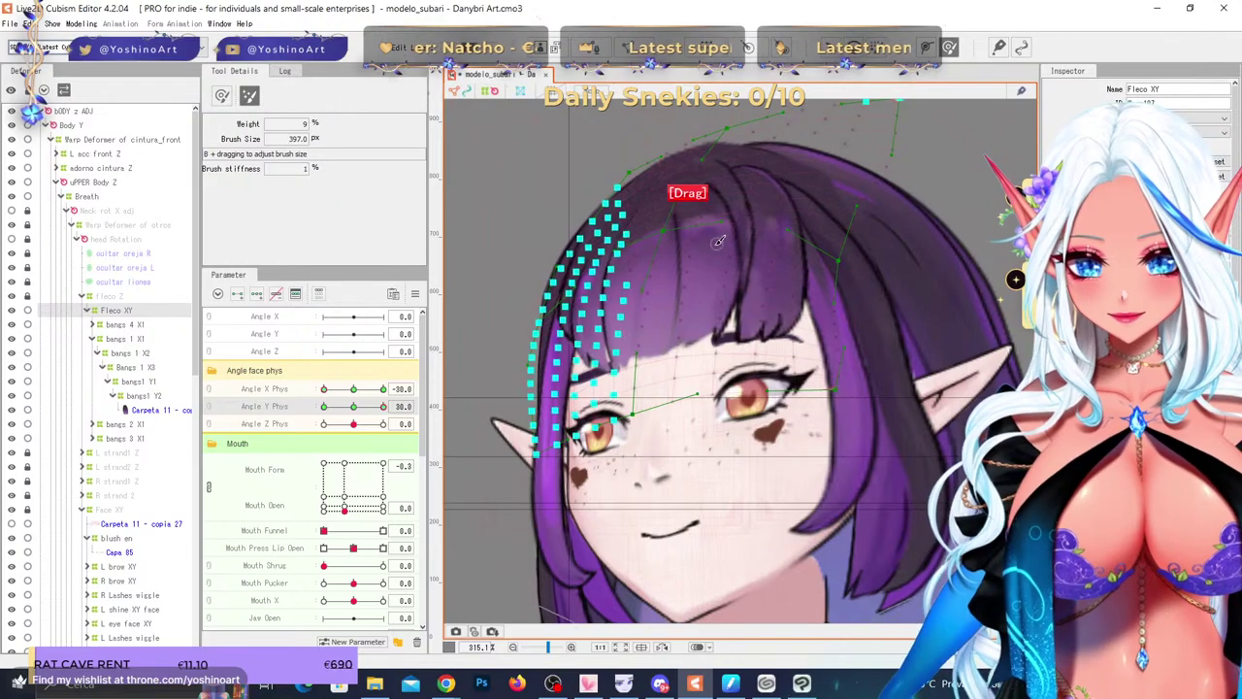
{"action": "left_click_drag", "start_coordinate": [667, 269], "coordinate": [746, 191]}
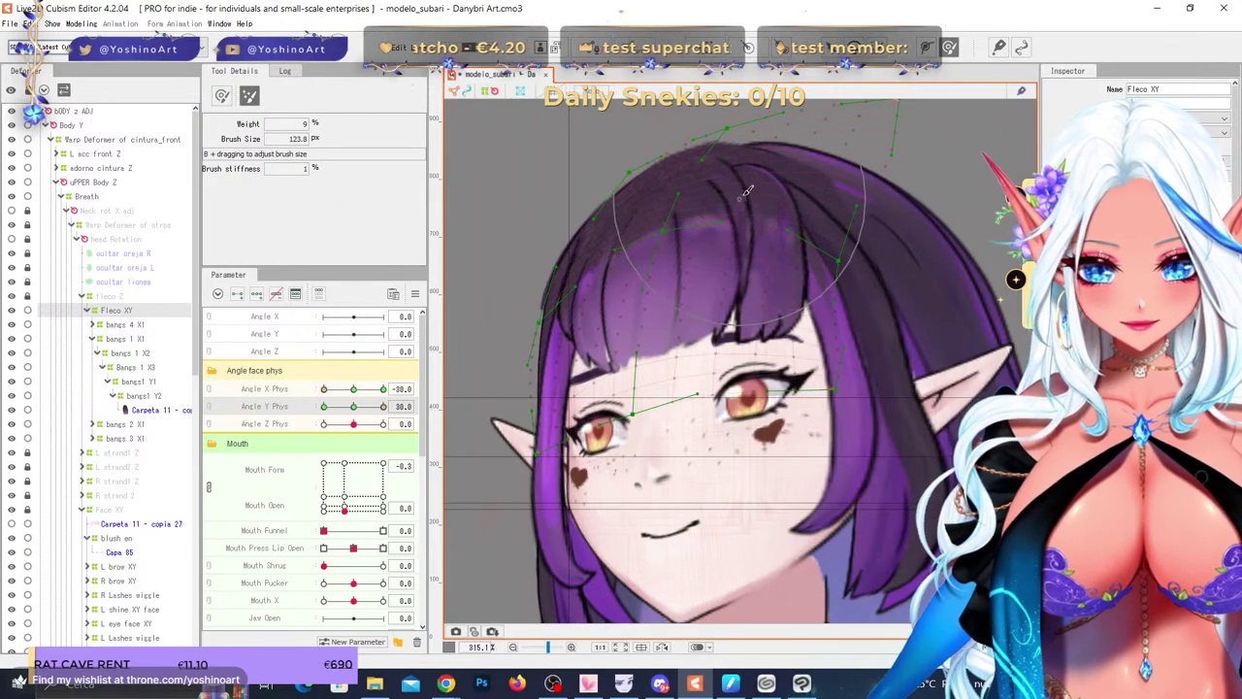
- Set Angle Y Phys to -30 and adjust the right-side and lower control points of the Fleco XY deformer with the Arrow tool
{"action": "left_click_drag", "start_coordinate": [382, 406], "coordinate": [322, 411]}
{"action": "scroll", "coordinate": [737, 315], "scroll_direction": "down", "scroll_amount": 2}
{"action": "scroll", "coordinate": [666, 412], "scroll_direction": "up", "scroll_amount": 1}
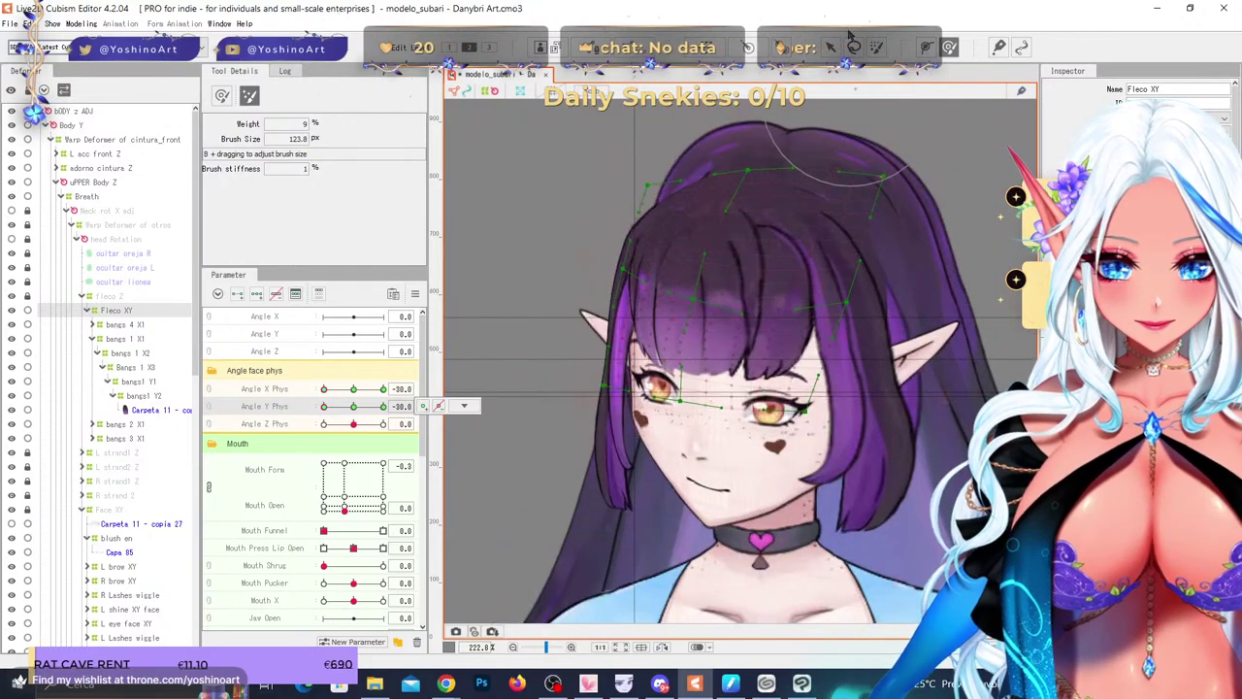
{"action": "left_click", "coordinate": [831, 47]}
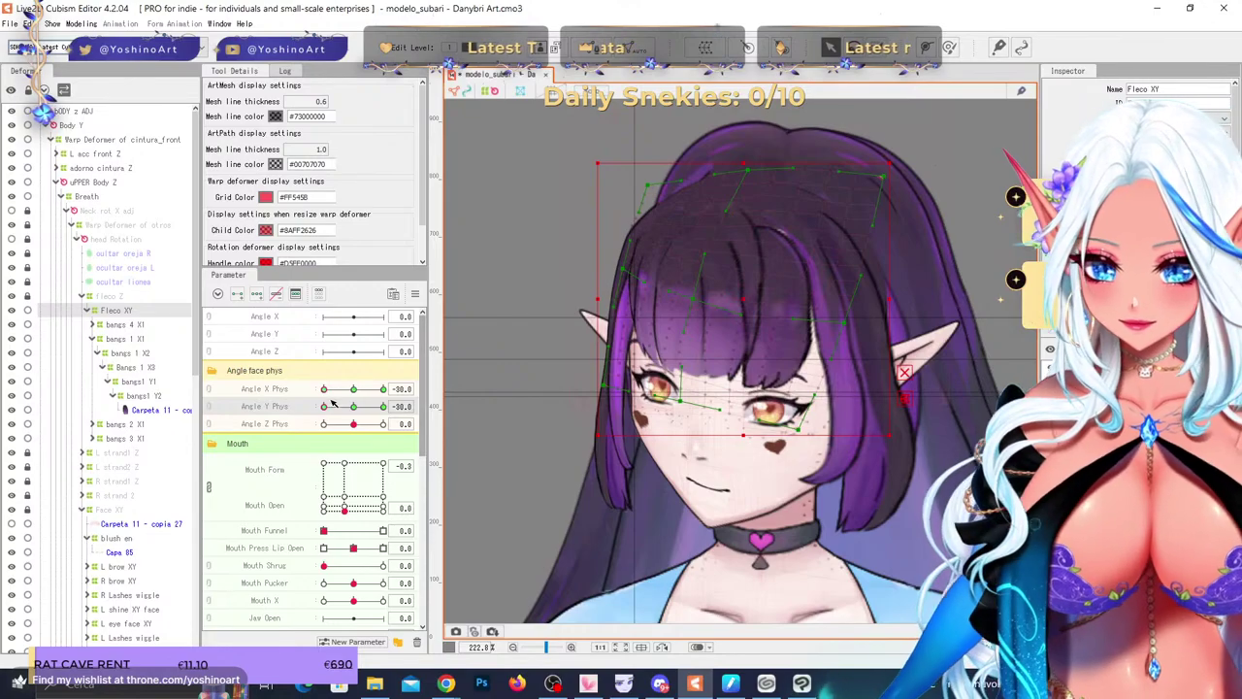
{"action": "mouse_move", "coordinate": [332, 405]}
{"action": "left_mouse_down"}
{"action": "mouse_move", "coordinate": [321, 405]}
{"action": "mouse_move", "coordinate": [336, 424]}
{"action": "mouse_move", "coordinate": [314, 436]}
{"action": "mouse_move", "coordinate": [359, 412]}
{"action": "mouse_move", "coordinate": [342, 411]}
{"action": "left_mouse_up"}
{"action": "scroll", "coordinate": [658, 286], "scroll_direction": "up", "scroll_amount": 3}
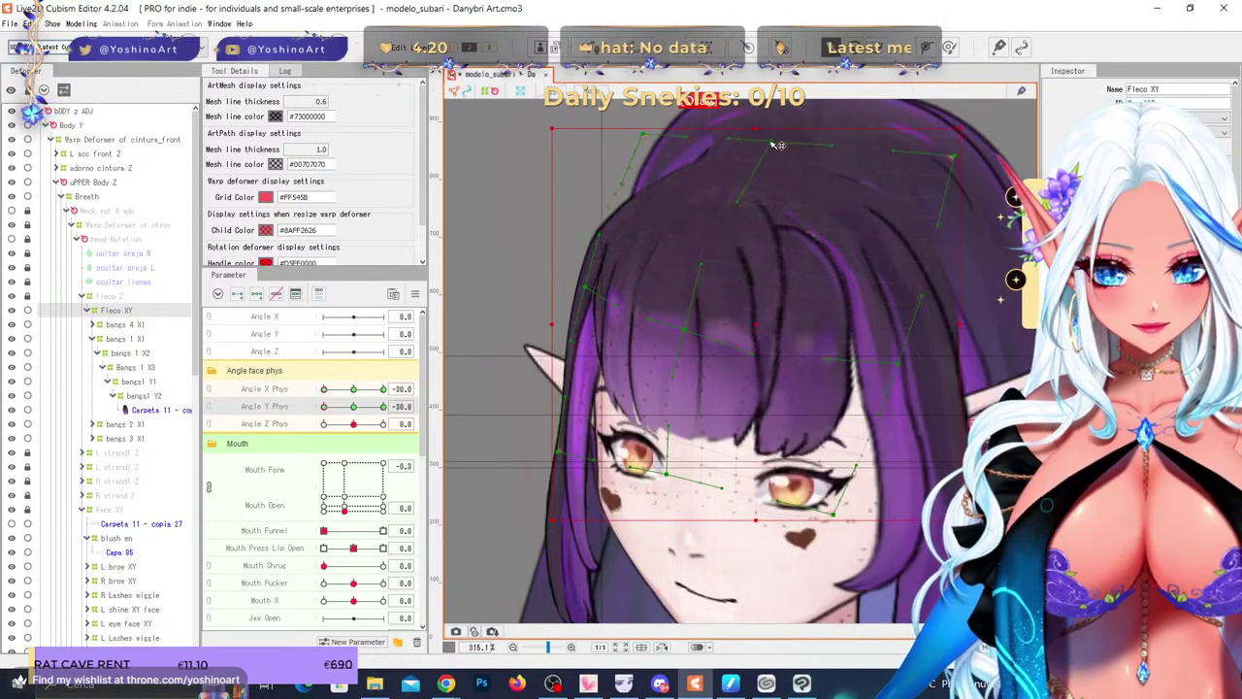
{"action": "scroll", "coordinate": [684, 305], "scroll_direction": "down", "scroll_amount": 3}
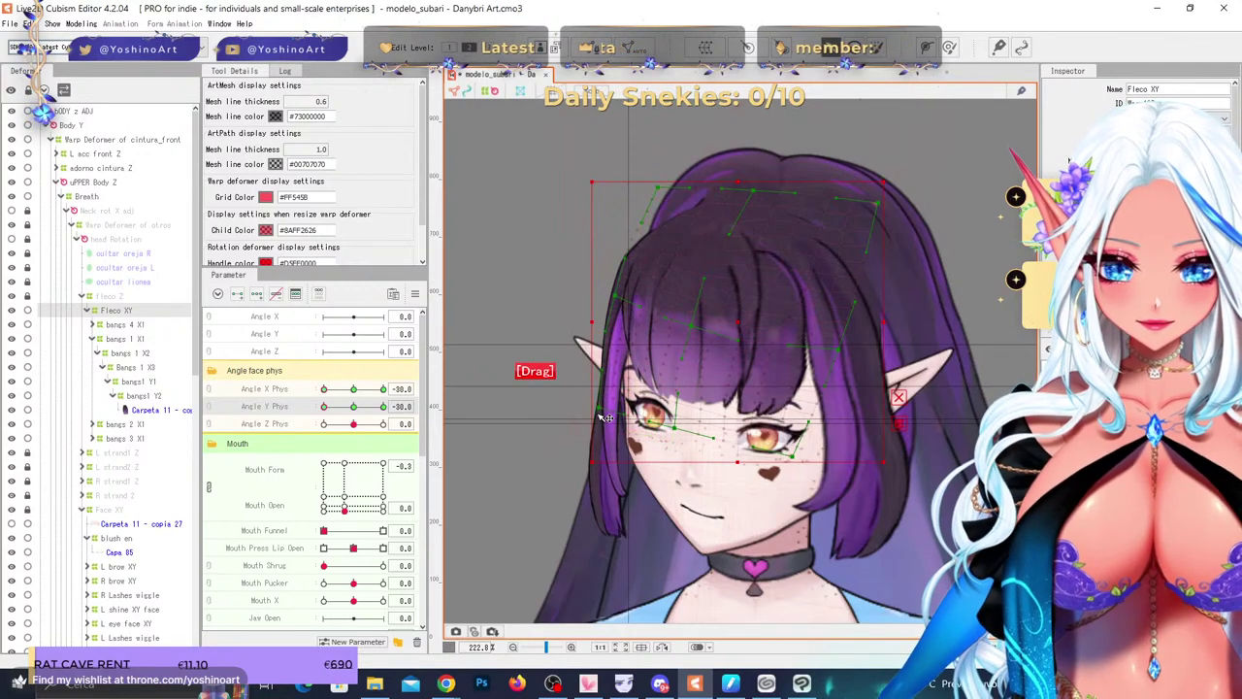
{"action": "mouse_move", "coordinate": [325, 406]}
{"action": "left_mouse_down"}
{"action": "mouse_move", "coordinate": [353, 407]}
{"action": "mouse_move", "coordinate": [298, 422]}
{"action": "left_mouse_up"}
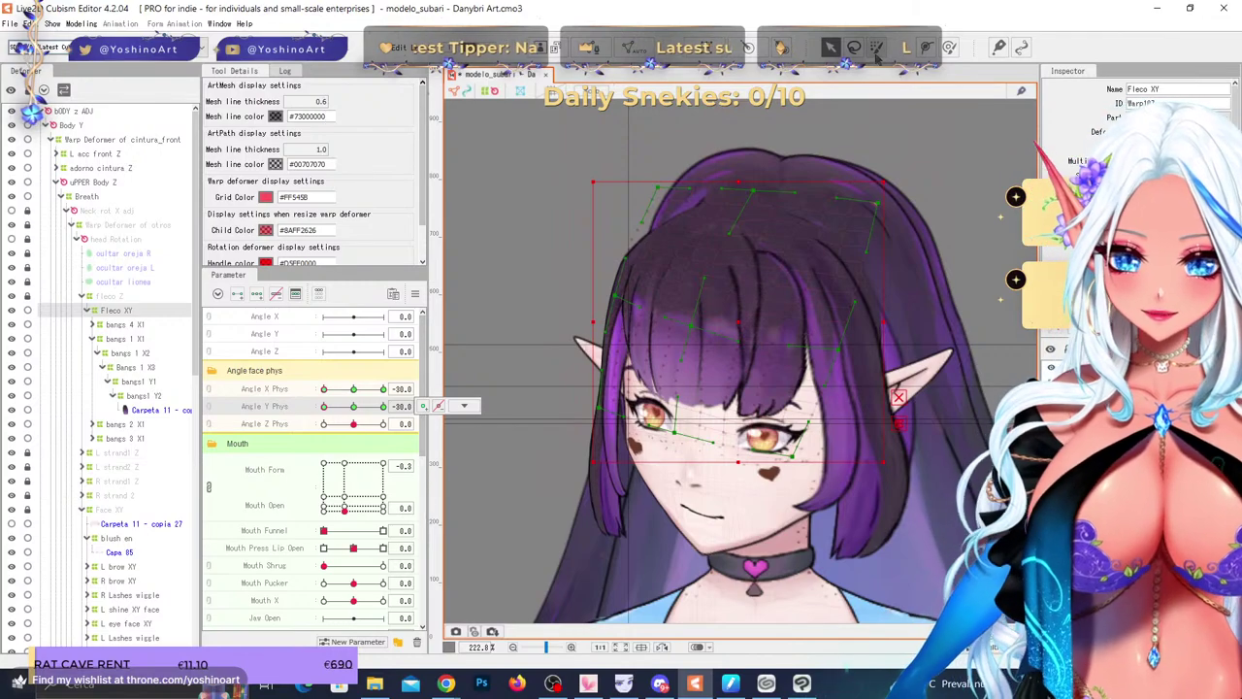
- Smooth the Fleco XY deformer over the bangs at Angle Y Phys -30 with the smoothing brush at 178.5 px
{"action": "left_click", "coordinate": [876, 47]}
{"action": "left_click", "coordinate": [950, 46]}
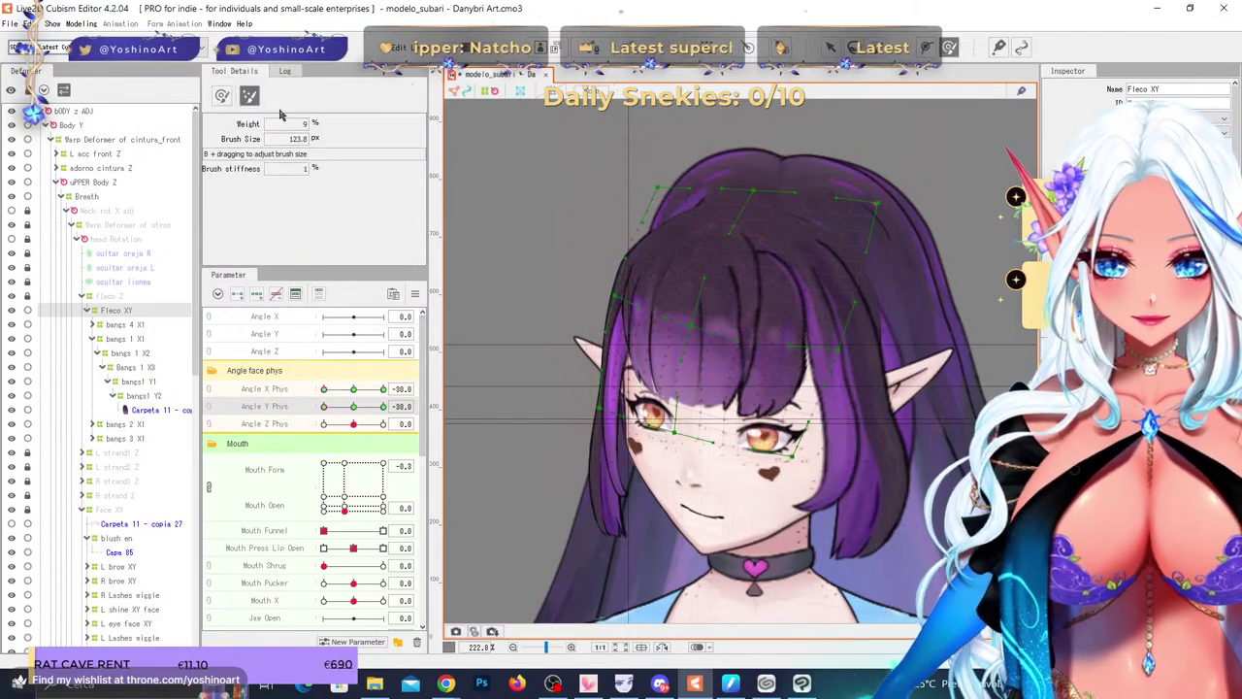
{"action": "left_click_drag", "start_coordinate": [754, 298], "coordinate": [774, 427]}
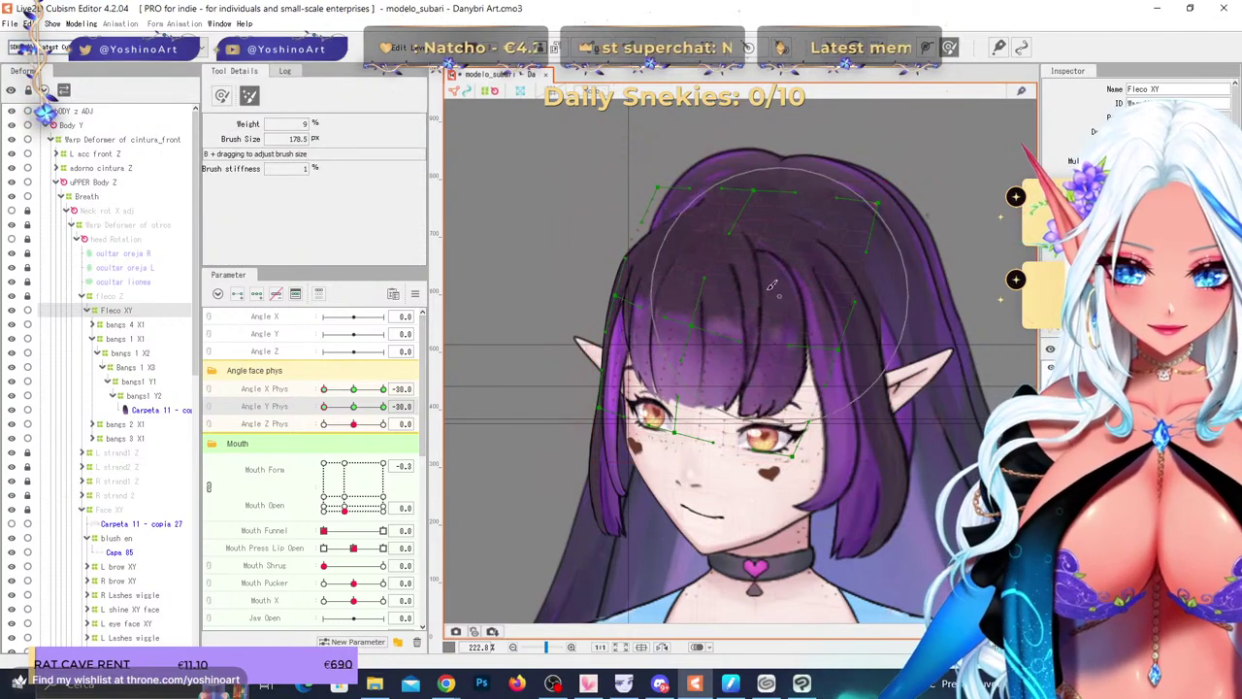
{"action": "left_click_drag", "start_coordinate": [700, 251], "coordinate": [735, 253]}
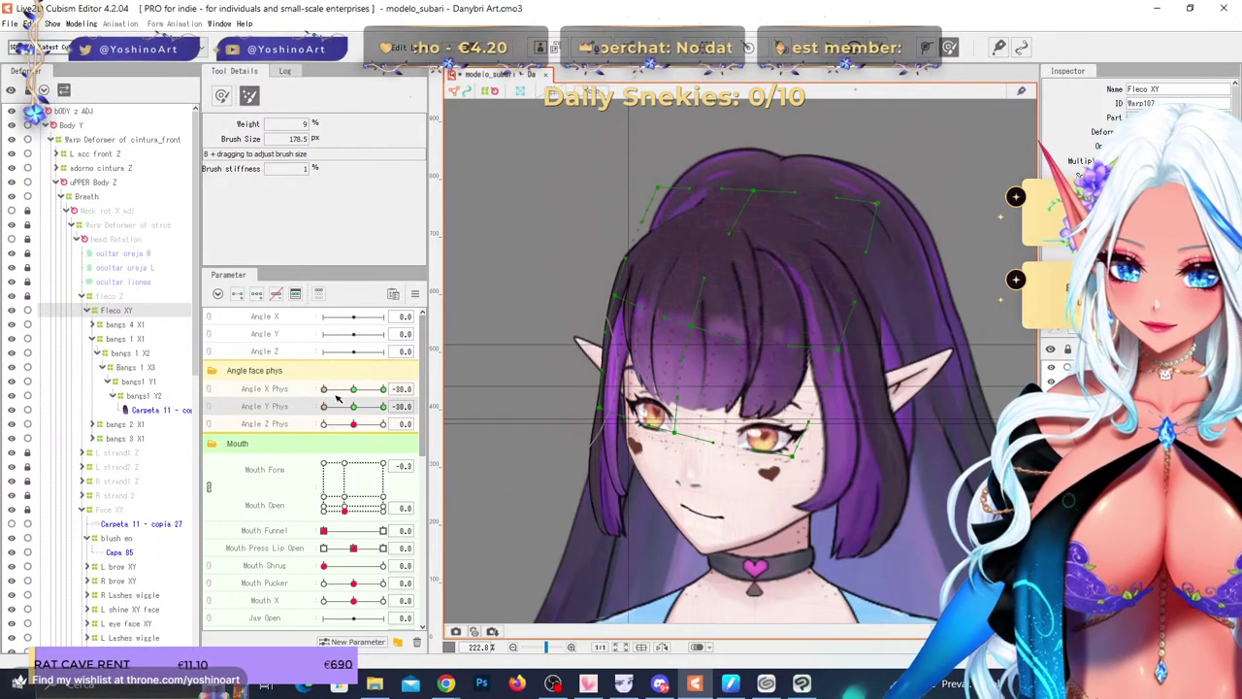
{"action": "mouse_move", "coordinate": [327, 407]}
{"action": "left_mouse_down"}
{"action": "mouse_move", "coordinate": [351, 417]}
{"action": "mouse_move", "coordinate": [320, 415]}
{"action": "left_mouse_up"}
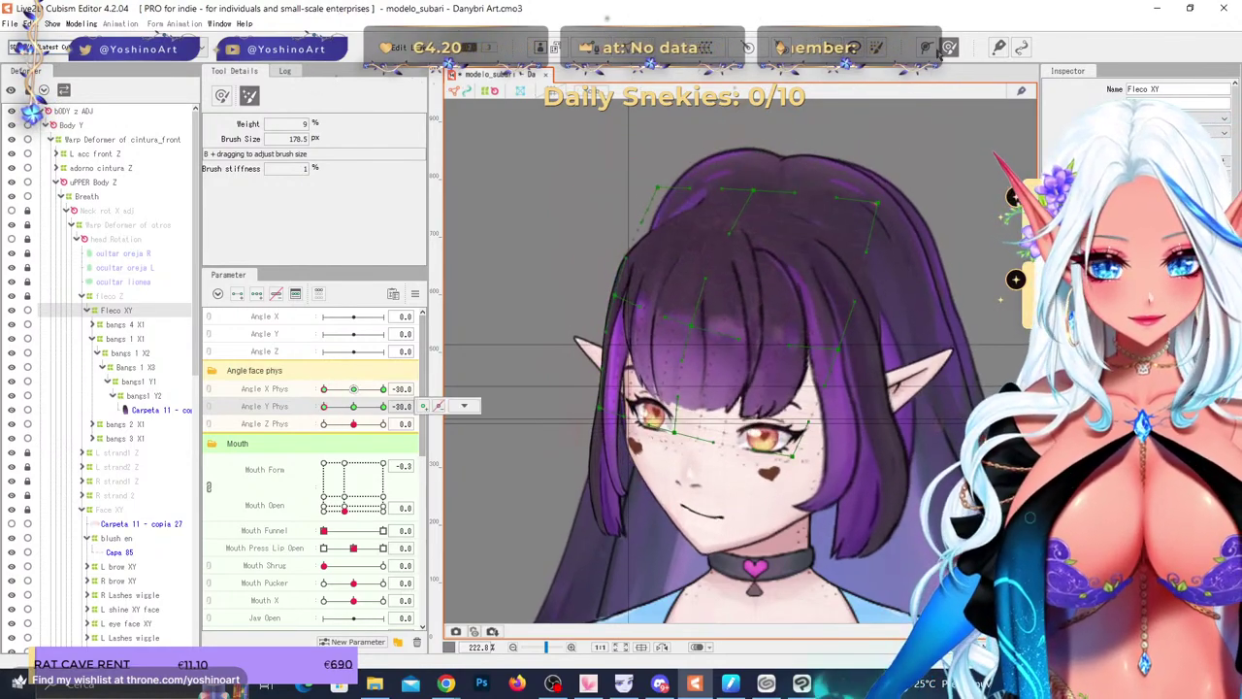
- Raise the middle control points of Fleco XY at Angle Y Phys -30, then lift the whole deformer with the temporary Perspective deformation
{"action": "left_click", "coordinate": [830, 49]}
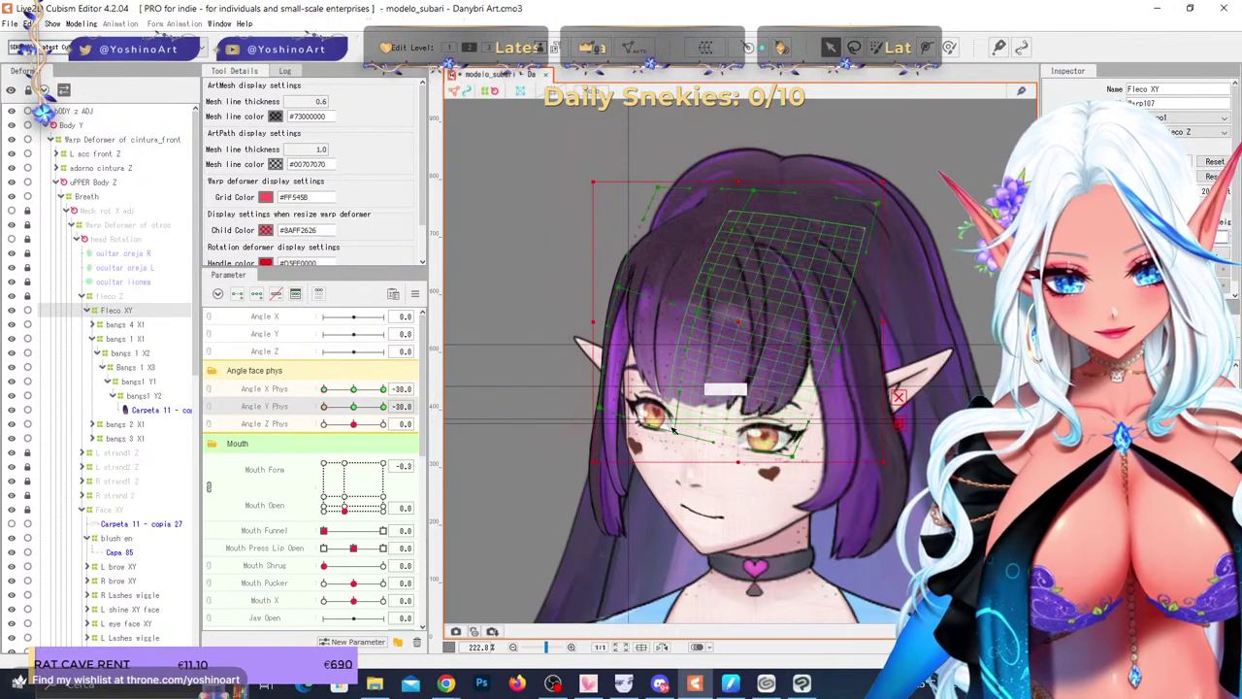
{"action": "left_click_drag", "start_coordinate": [332, 413], "coordinate": [324, 419]}
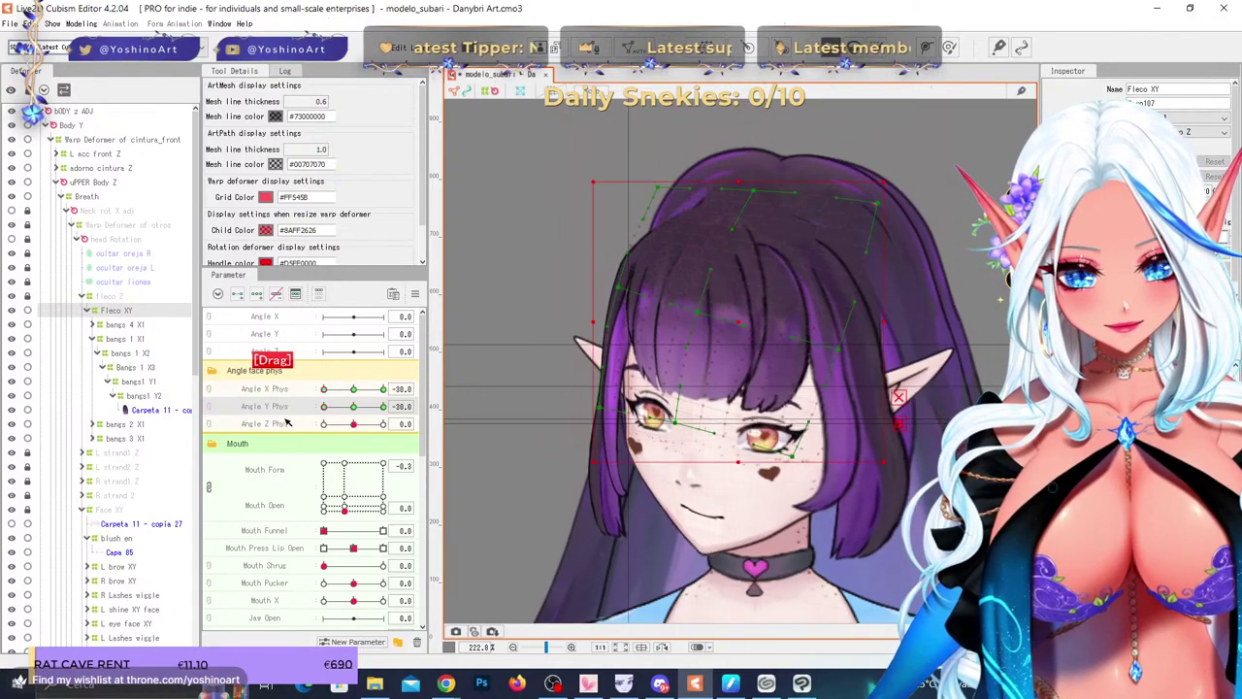
{"action": "left_click", "coordinate": [81, 24]}
{"action": "mouse_move", "coordinate": [163, 155]}
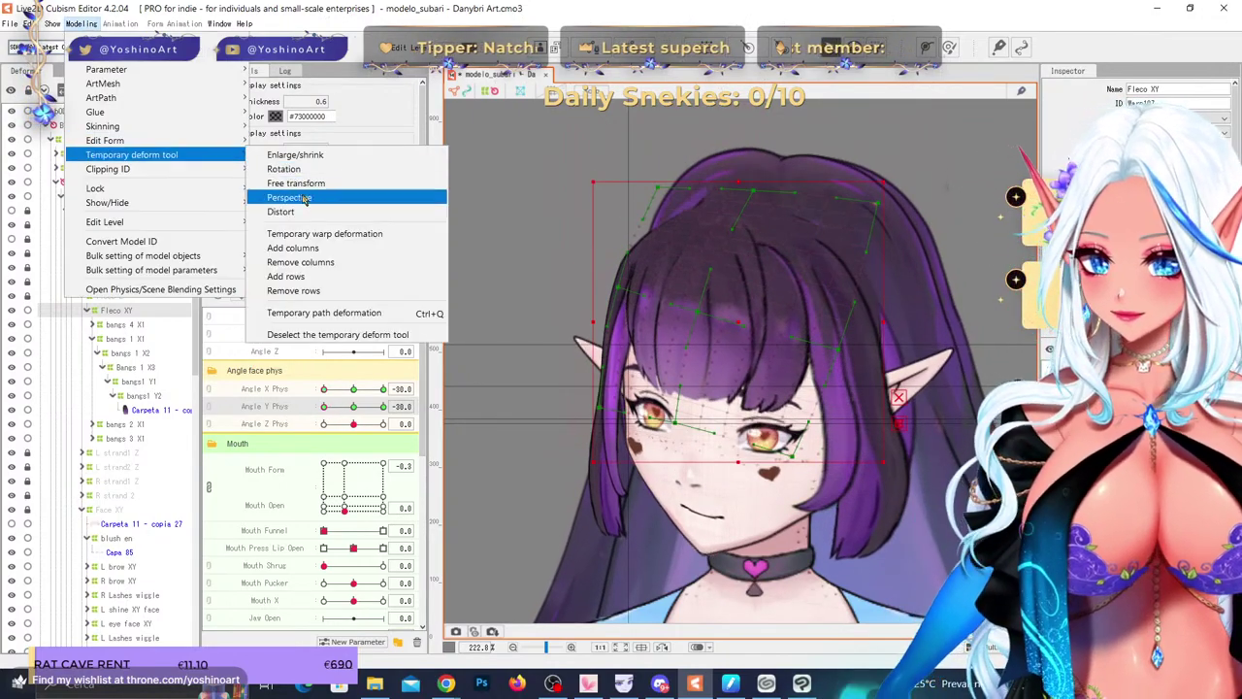
{"action": "left_click", "coordinate": [299, 198]}
{"action": "left_click_drag", "start_coordinate": [883, 322], "coordinate": [880, 307]}
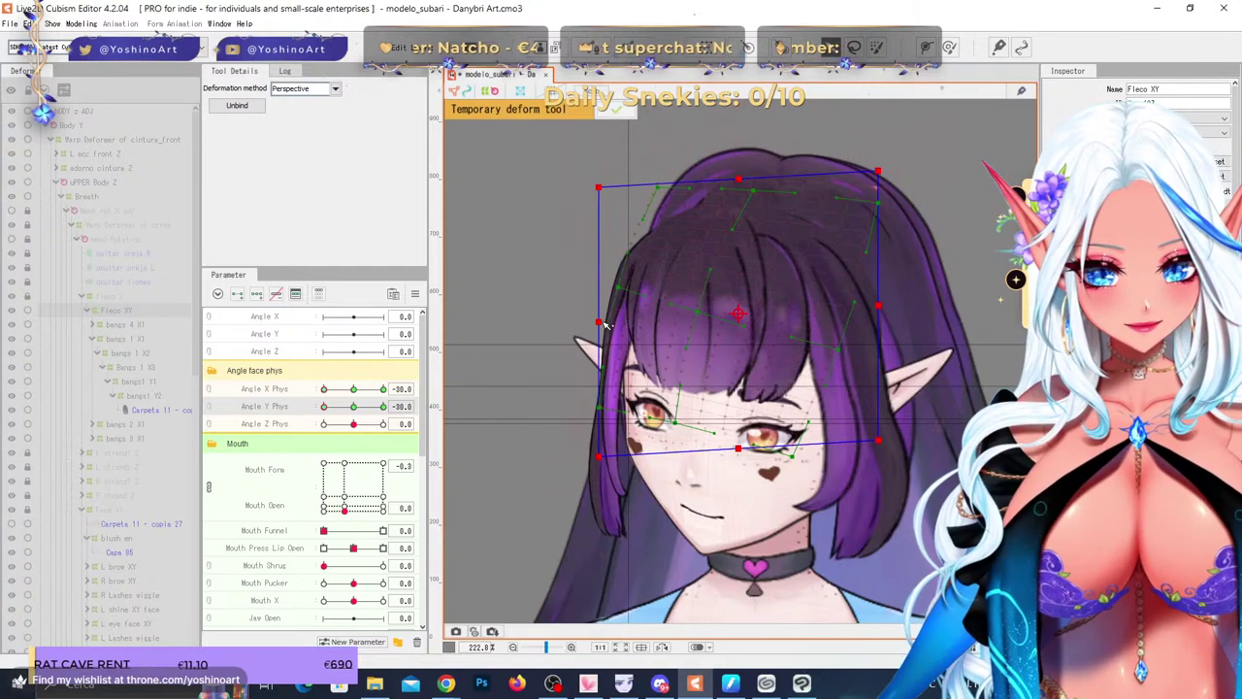
{"action": "left_click_drag", "start_coordinate": [602, 321], "coordinate": [601, 316]}
{"action": "left_click_drag", "start_coordinate": [875, 305], "coordinate": [875, 301]}
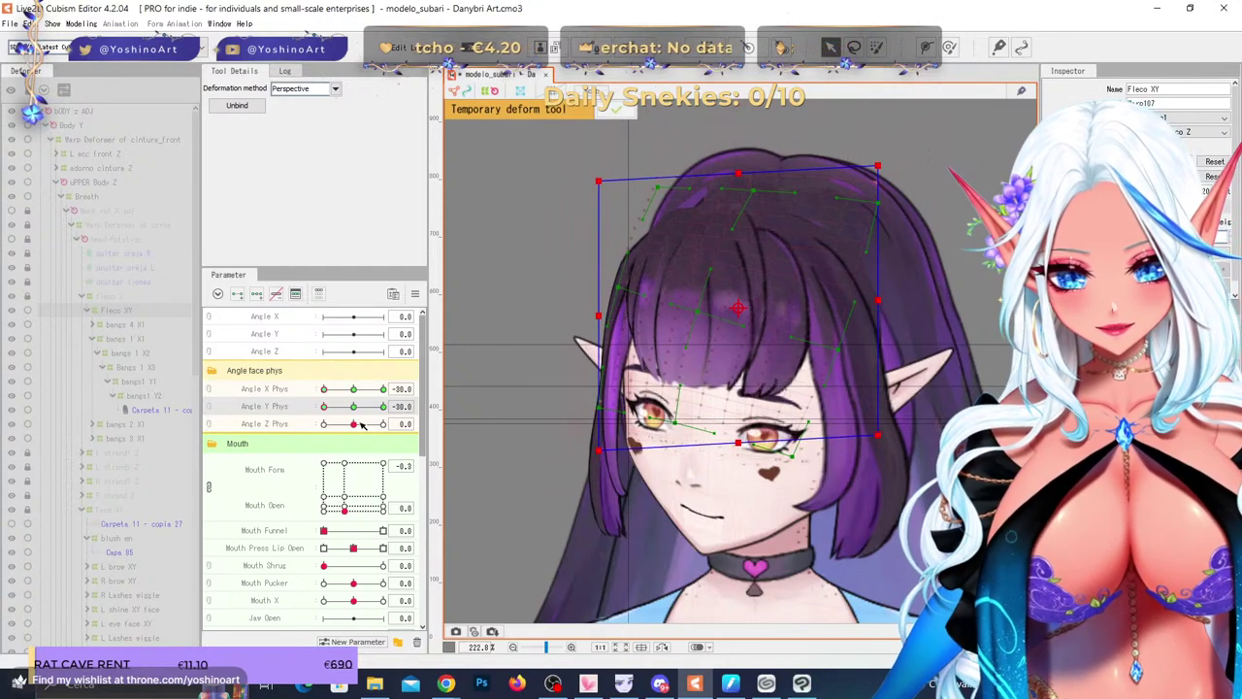
{"action": "left_click_drag", "start_coordinate": [323, 406], "coordinate": [297, 424]}
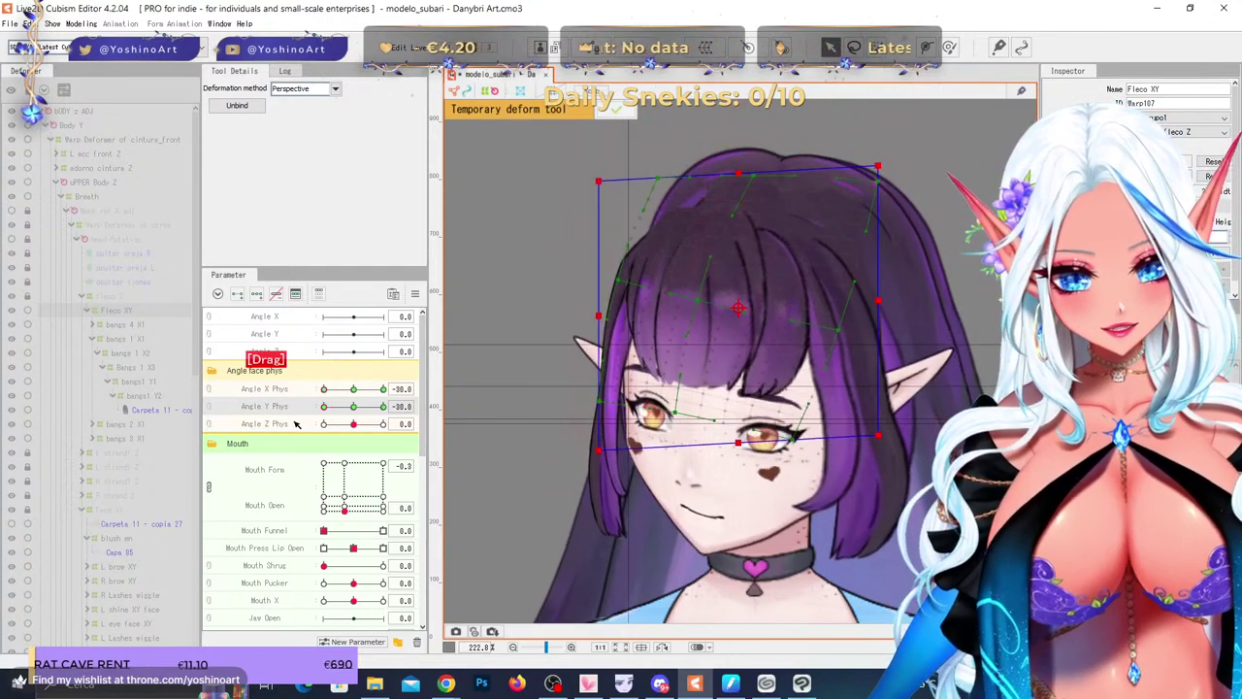
{"action": "scroll", "coordinate": [899, 315], "scroll_direction": "up", "scroll_amount": 2}
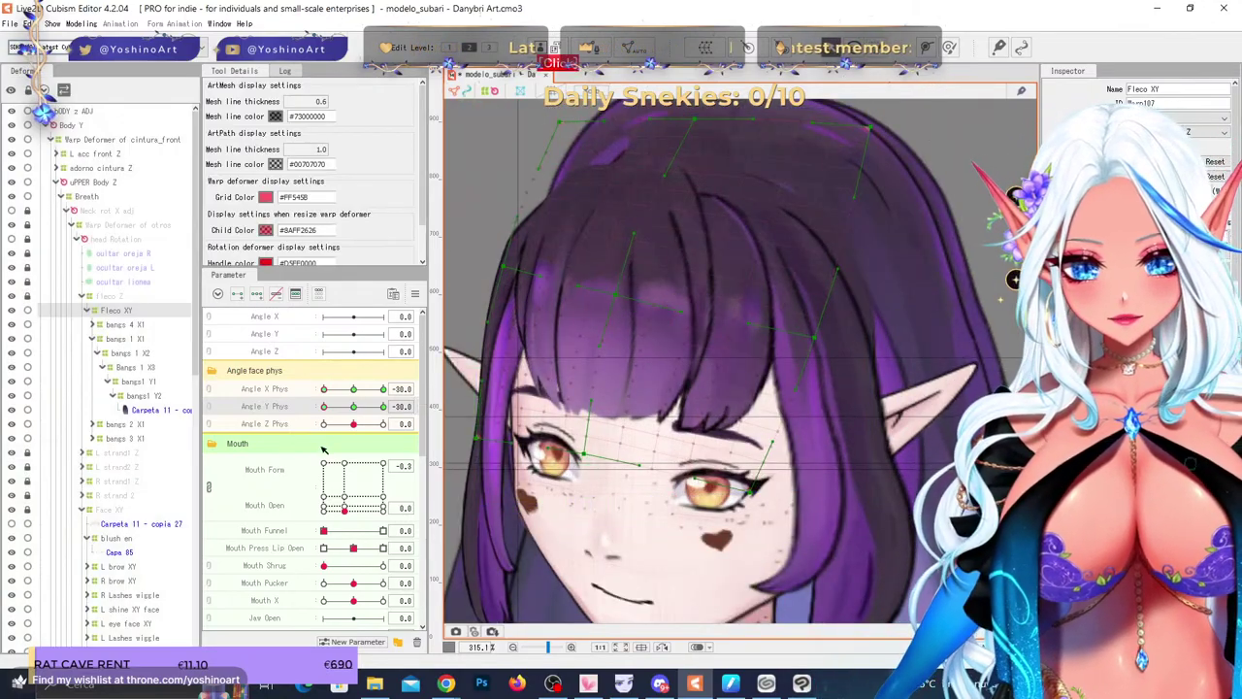
- Set Angle Y Phys to 30 and lower the right-hand middle control point of the Fleco XY deformer
{"action": "left_click_drag", "start_coordinate": [323, 406], "coordinate": [387, 414]}
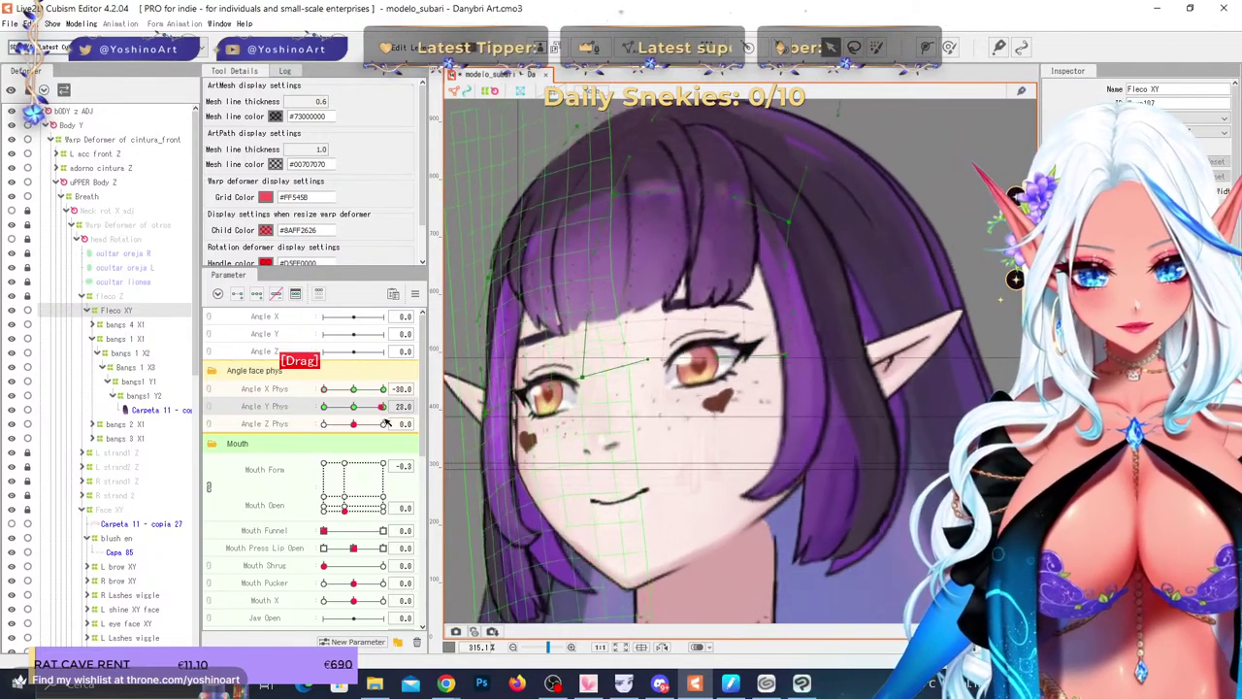
{"action": "left_click", "coordinate": [796, 224]}
{"action": "left_click_drag", "start_coordinate": [796, 223], "coordinate": [796, 340]}
{"action": "scroll", "coordinate": [796, 329], "scroll_direction": "down", "scroll_amount": 4}
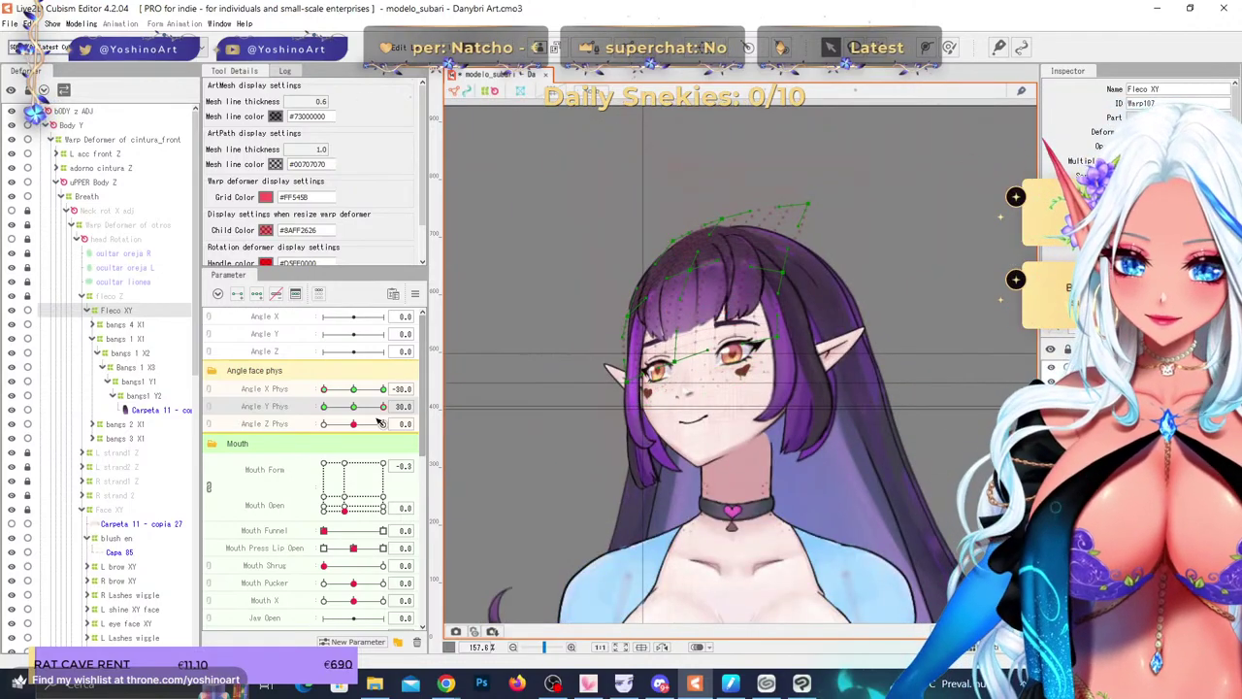
{"action": "left_click_drag", "start_coordinate": [384, 406], "coordinate": [432, 399]}
- Deselect the deformer and examine the bangs at Angle X Phys 30 and -30 while varying Angle Y Phys between 30 and -30
{"action": "scroll", "coordinate": [668, 223], "scroll_direction": "down", "scroll_amount": 2}
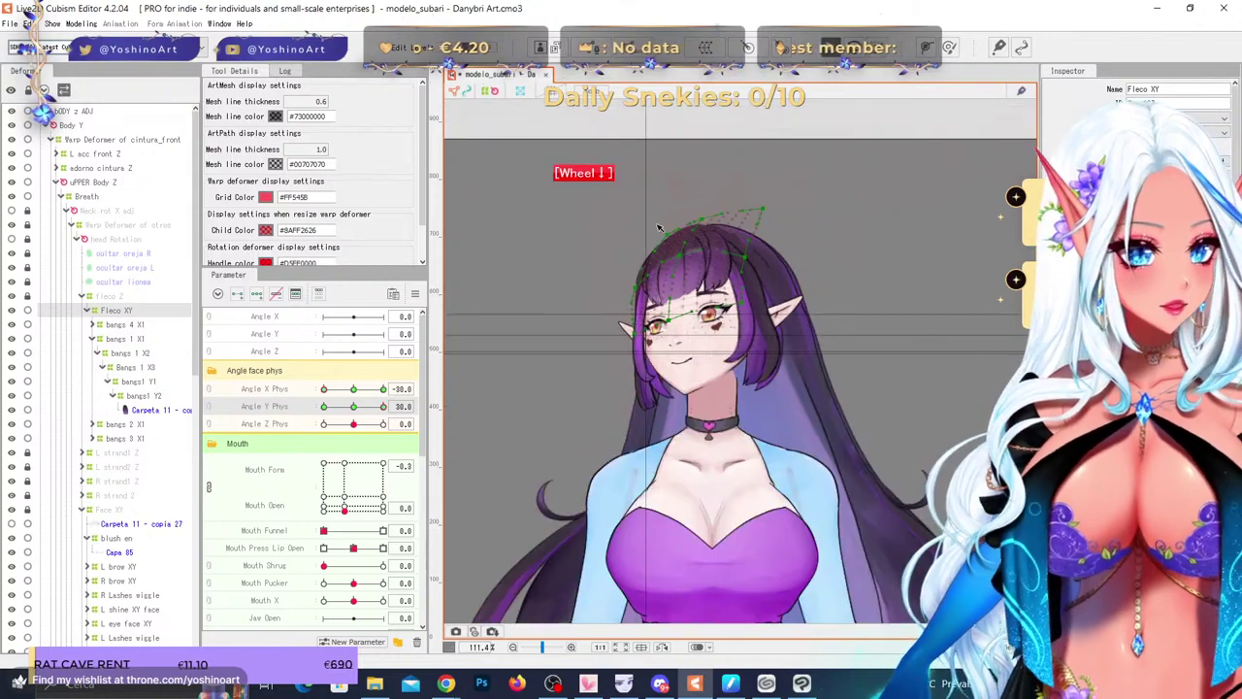
{"action": "scroll", "coordinate": [720, 283], "scroll_direction": "up", "scroll_amount": 2}
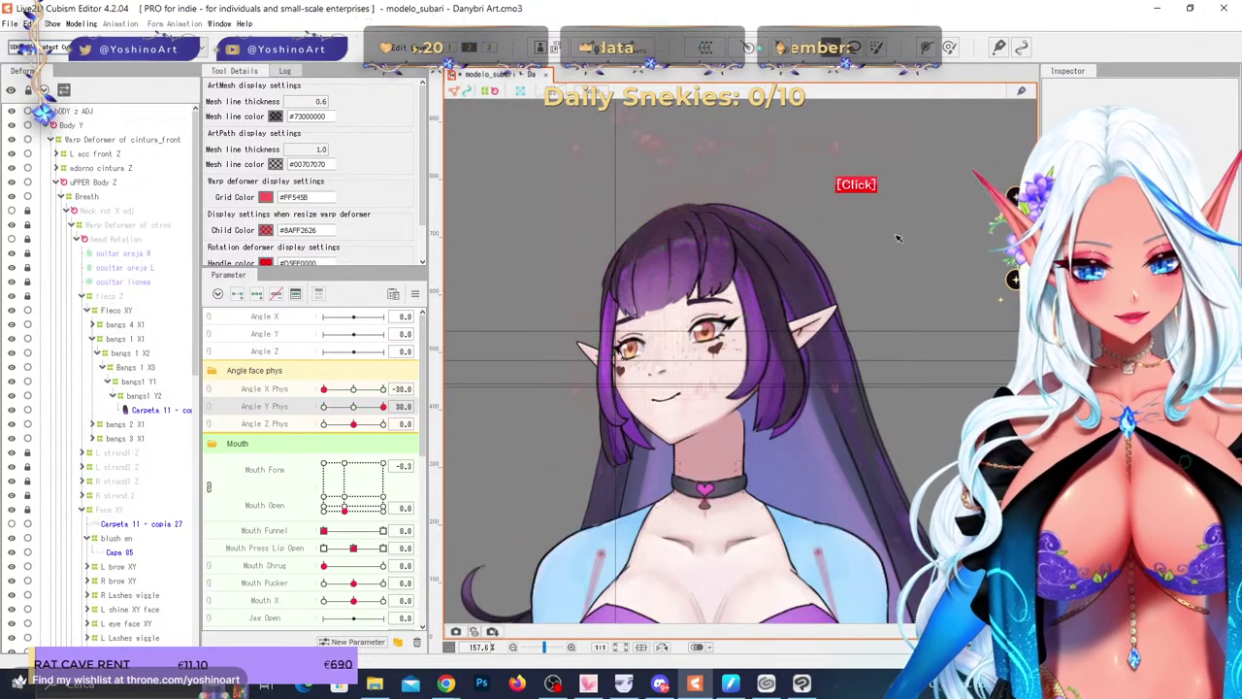
{"action": "scroll", "coordinate": [693, 296], "scroll_direction": "up", "scroll_amount": 2}
{"action": "mouse_move", "coordinate": [357, 408]}
{"action": "left_mouse_down"}
{"action": "mouse_move", "coordinate": [324, 406]}
{"action": "mouse_move", "coordinate": [342, 396]}
{"action": "mouse_move", "coordinate": [361, 417]}
{"action": "mouse_move", "coordinate": [333, 406]}
{"action": "left_mouse_up"}
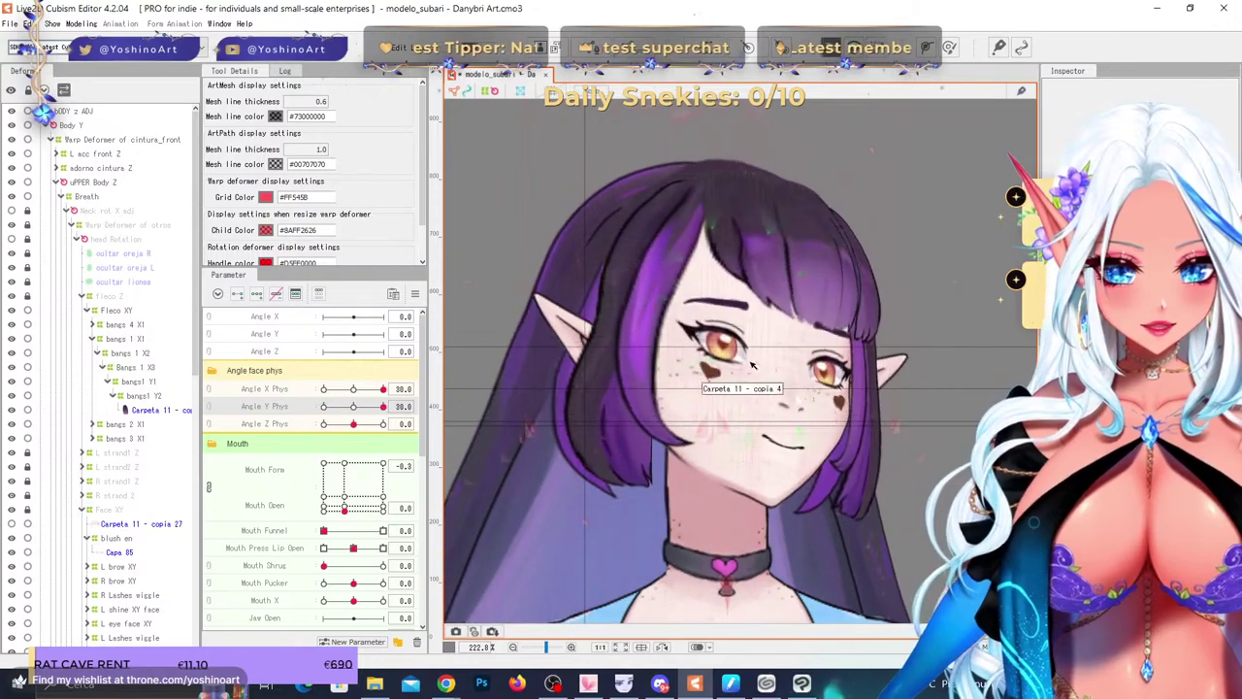
{"action": "scroll", "coordinate": [733, 197], "scroll_direction": "up", "scroll_amount": 3}
{"action": "scroll", "coordinate": [721, 229], "scroll_direction": "down", "scroll_amount": 1}
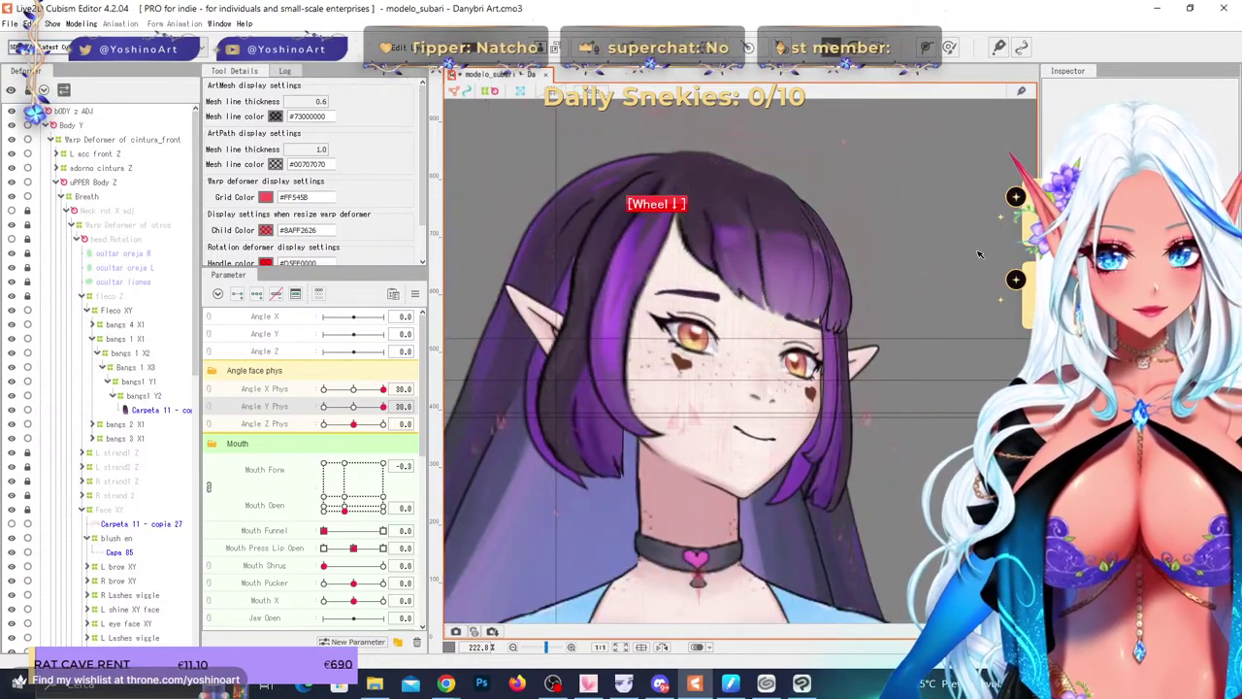
{"action": "left_click_drag", "start_coordinate": [382, 409], "coordinate": [407, 417]}
{"action": "right_click", "coordinate": [357, 410]}
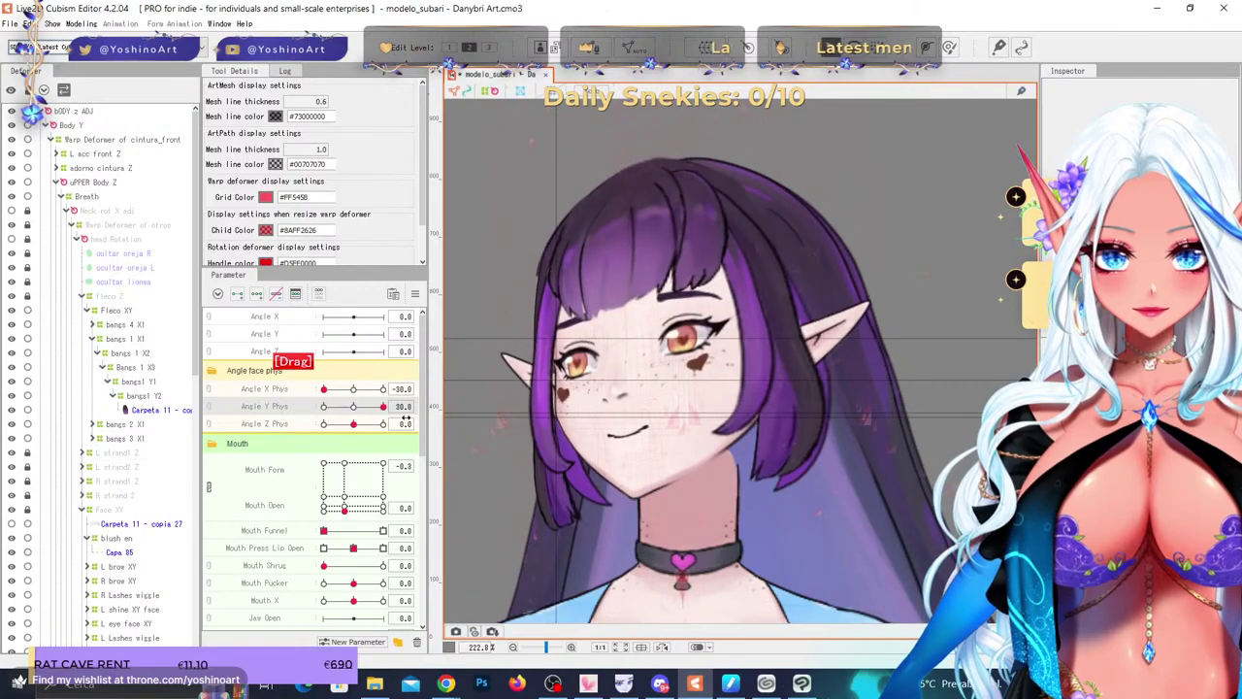
{"action": "scroll", "coordinate": [679, 427], "scroll_direction": "up", "scroll_amount": 2}
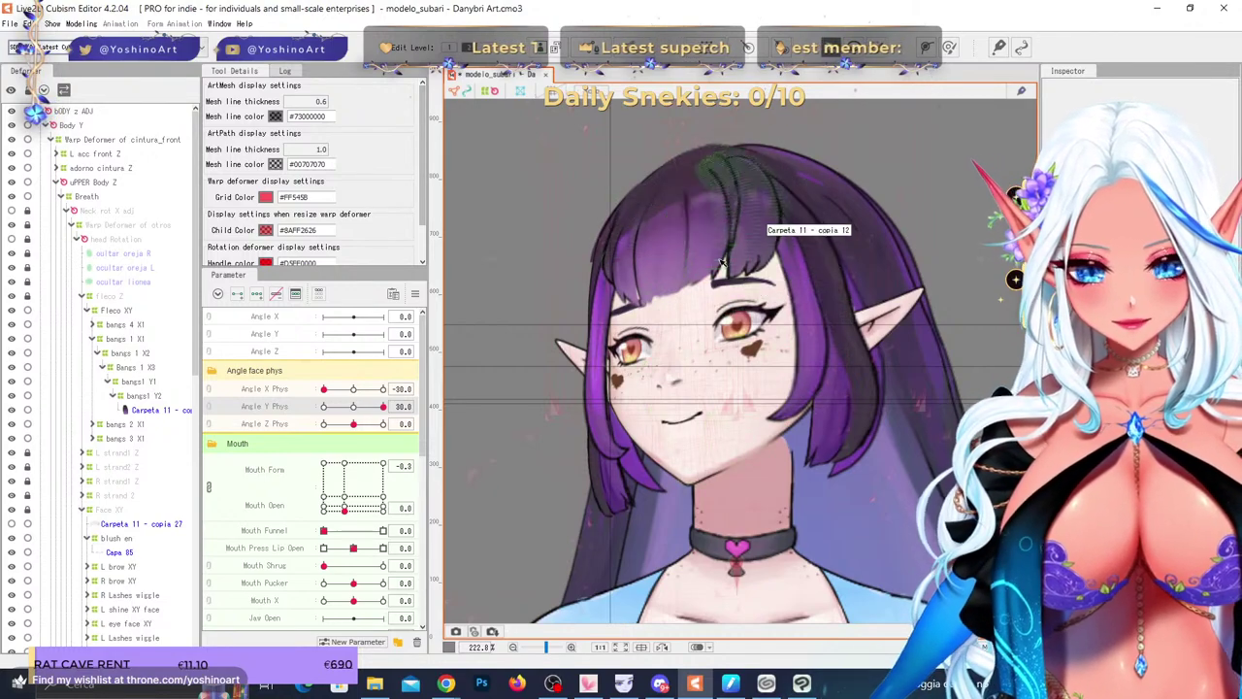
{"action": "scroll", "coordinate": [680, 232], "scroll_direction": "up", "scroll_amount": 3}
{"action": "left_click_drag", "start_coordinate": [382, 407], "coordinate": [310, 454]}
{"action": "scroll", "coordinate": [716, 333], "scroll_direction": "down", "scroll_amount": 4}
{"action": "scroll", "coordinate": [783, 400], "scroll_direction": "up", "scroll_amount": 2}
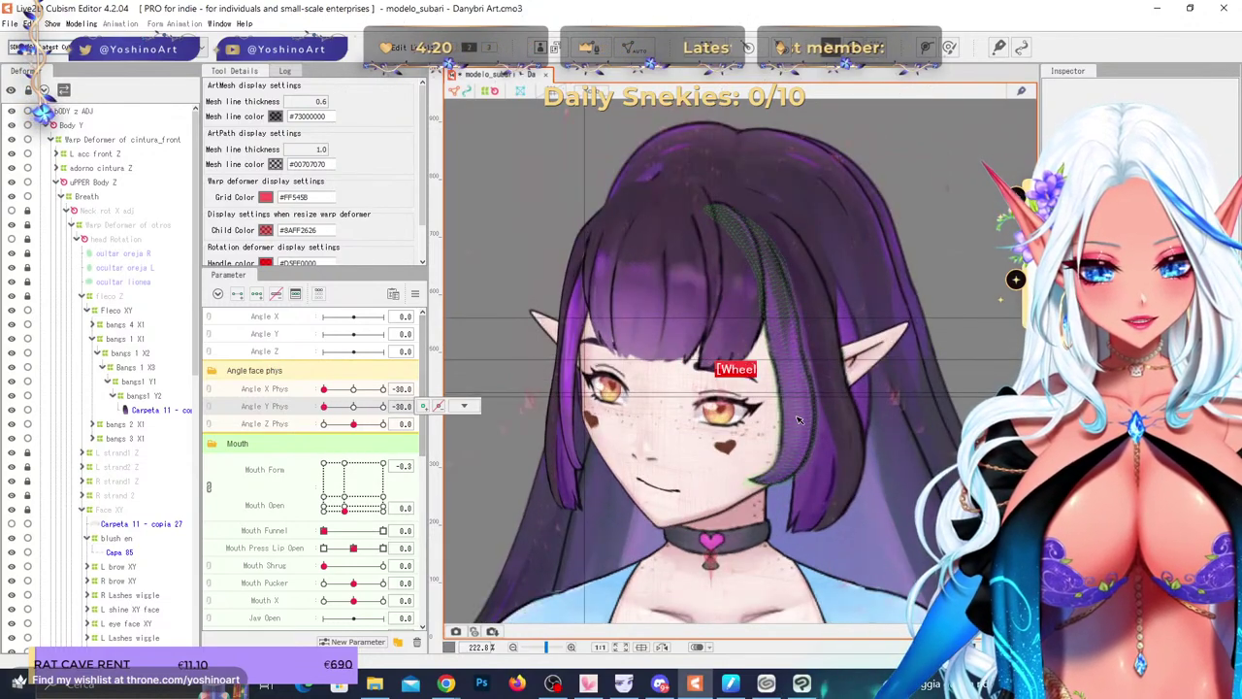
- Examine the front hair strand and bangs at Angle X Phys -30 with Angle Y Phys at 30, -30 and 0
{"action": "left_click", "coordinate": [801, 413]}
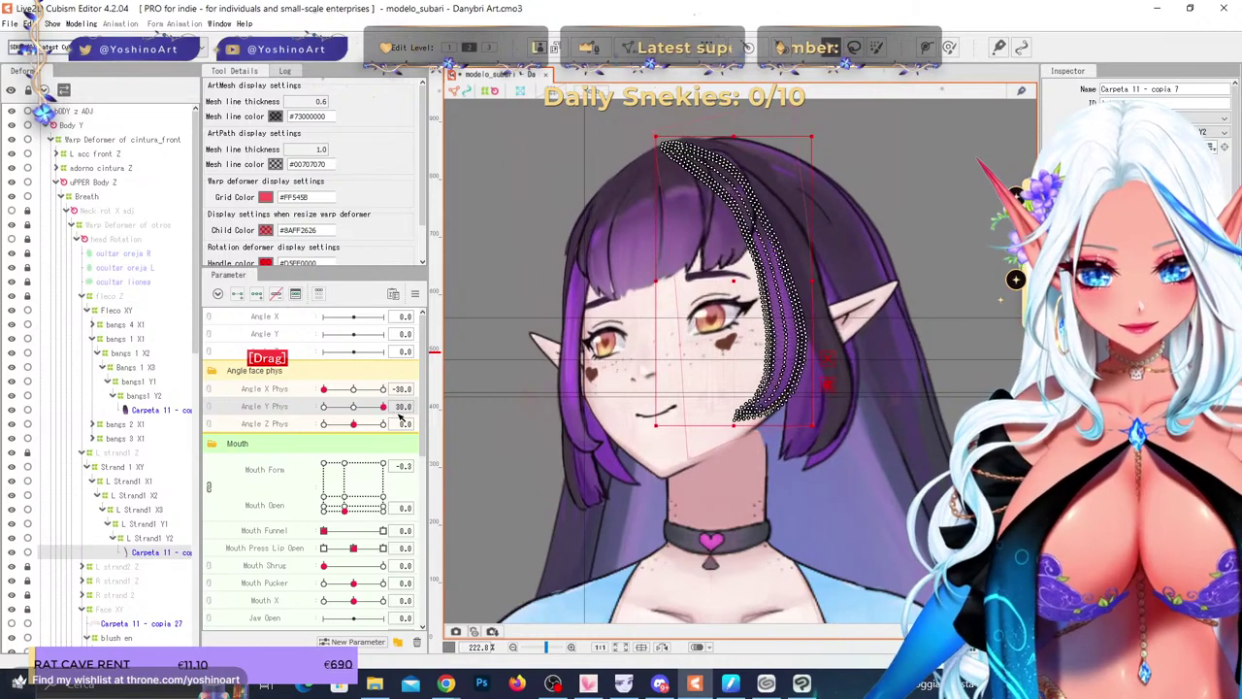
{"action": "scroll", "coordinate": [744, 327], "scroll_direction": "down", "scroll_amount": 3}
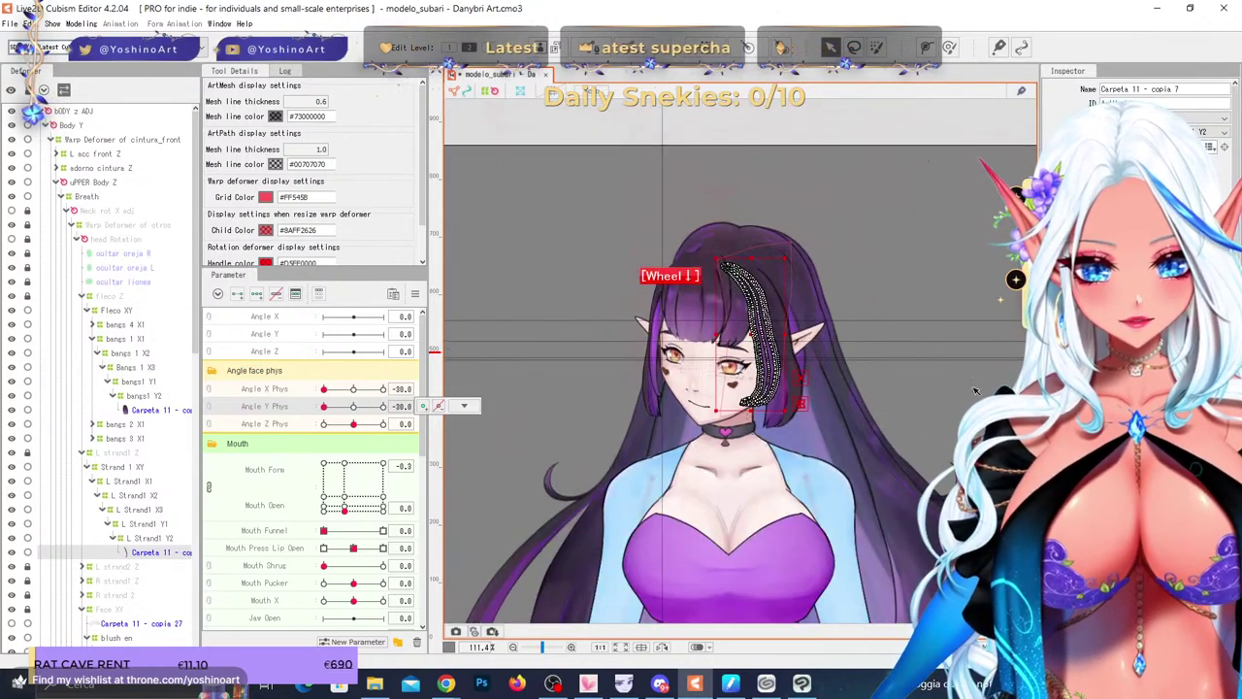
{"action": "left_click", "coordinate": [833, 212]}
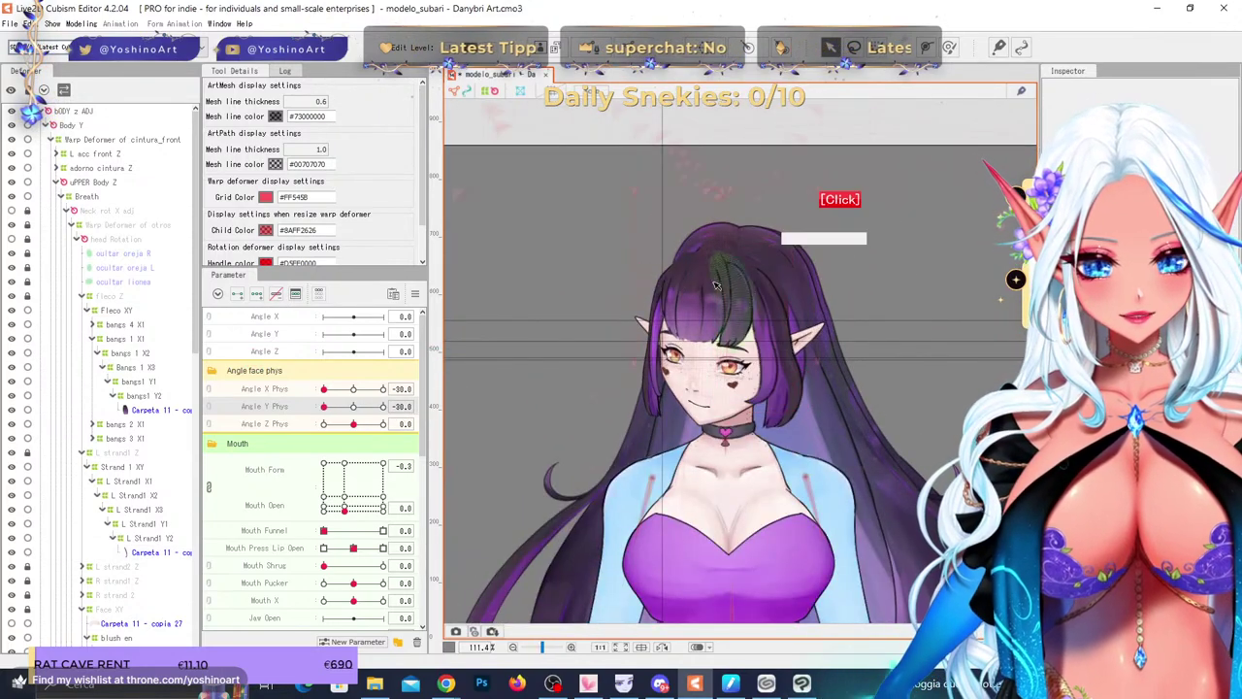
{"action": "scroll", "coordinate": [695, 295], "scroll_direction": "up", "scroll_amount": 1}
{"action": "left_click_drag", "start_coordinate": [325, 405], "coordinate": [298, 428]}
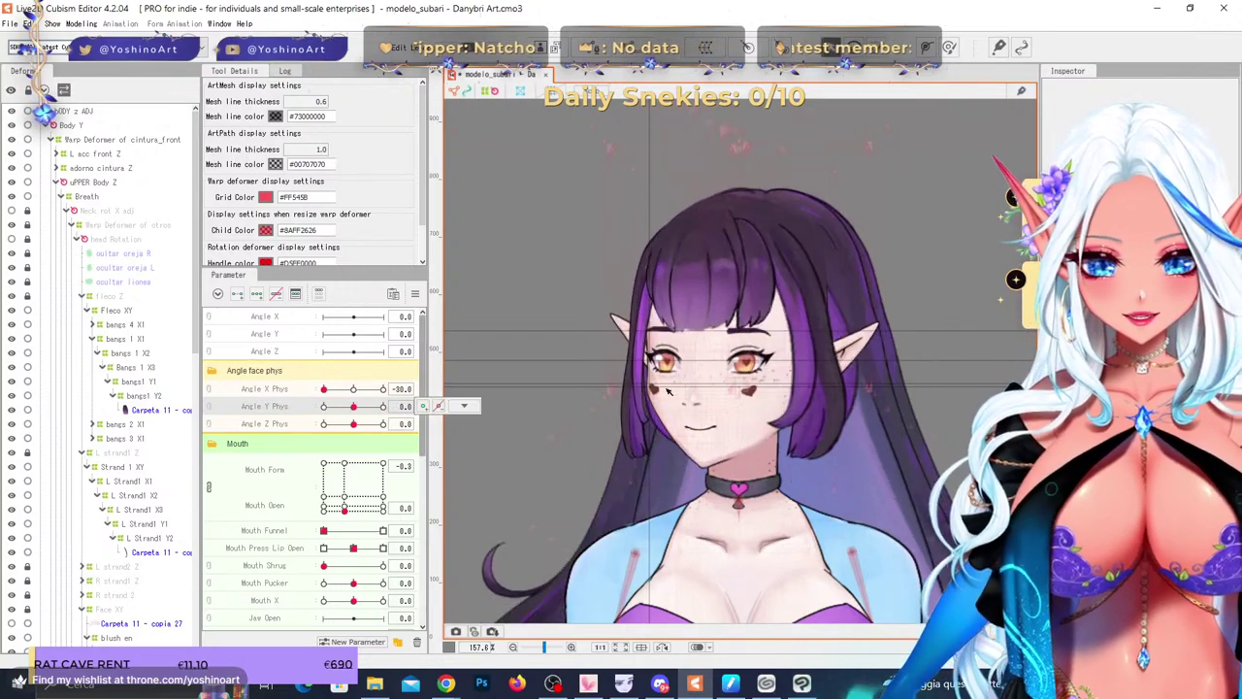
{"action": "scroll", "coordinate": [680, 281], "scroll_direction": "up", "scroll_amount": 2}
- Select the Fleco XY deformer and examine the bangs at Angle X Phys -30 while varying Angle Y Phys between -30 and 30
{"action": "left_click", "coordinate": [715, 273]}
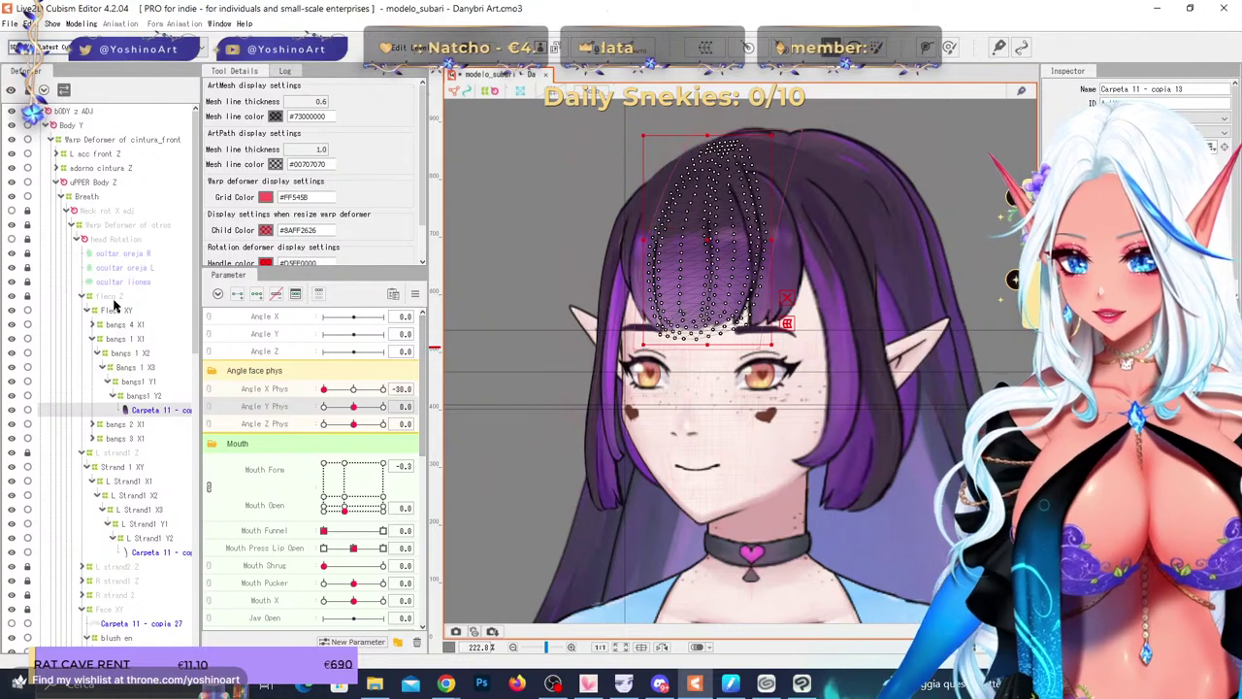
{"action": "left_click", "coordinate": [116, 310]}
{"action": "left_click_drag", "start_coordinate": [353, 406], "coordinate": [315, 409]}
{"action": "left_click_drag", "start_coordinate": [705, 295], "coordinate": [730, 295]}
{"action": "left_click_drag", "start_coordinate": [343, 409], "coordinate": [393, 409]}
{"action": "left_click_drag", "start_coordinate": [685, 254], "coordinate": [664, 254]}
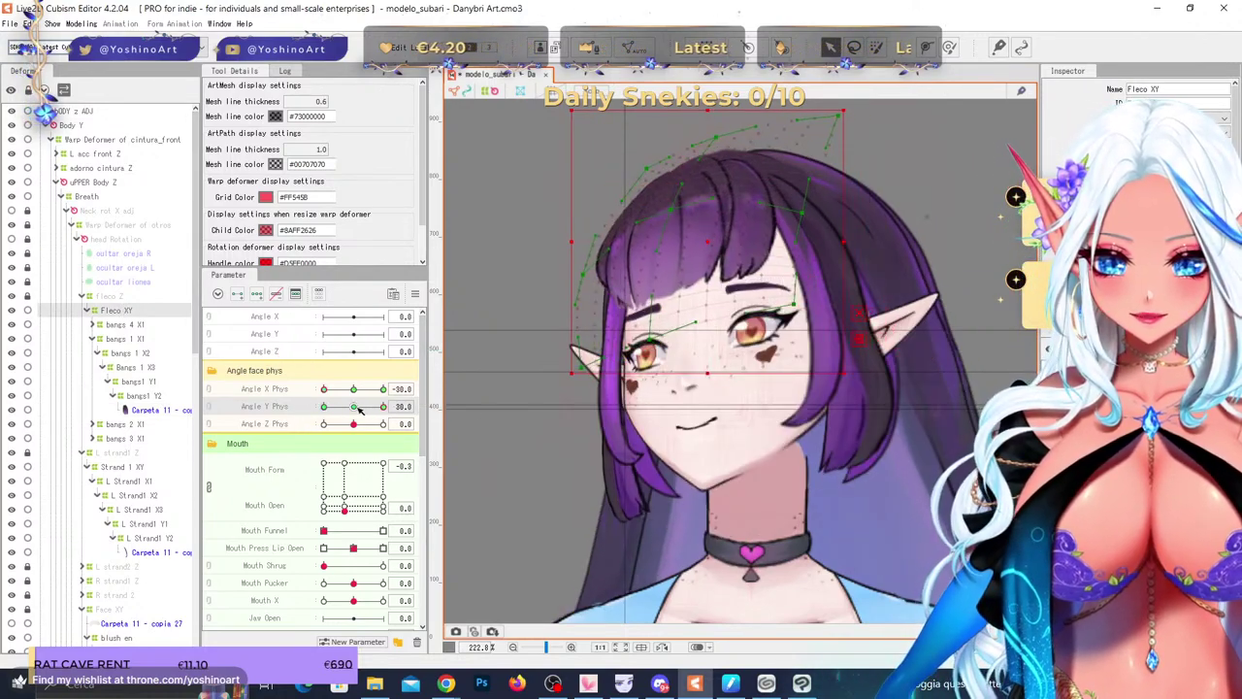
{"action": "left_click_drag", "start_coordinate": [356, 407], "coordinate": [326, 406]}
{"action": "right_click", "coordinate": [353, 406]}
{"action": "right_click", "coordinate": [356, 390]}
{"action": "scroll", "coordinate": [614, 246], "scroll_direction": "down", "scroll_amount": 2}
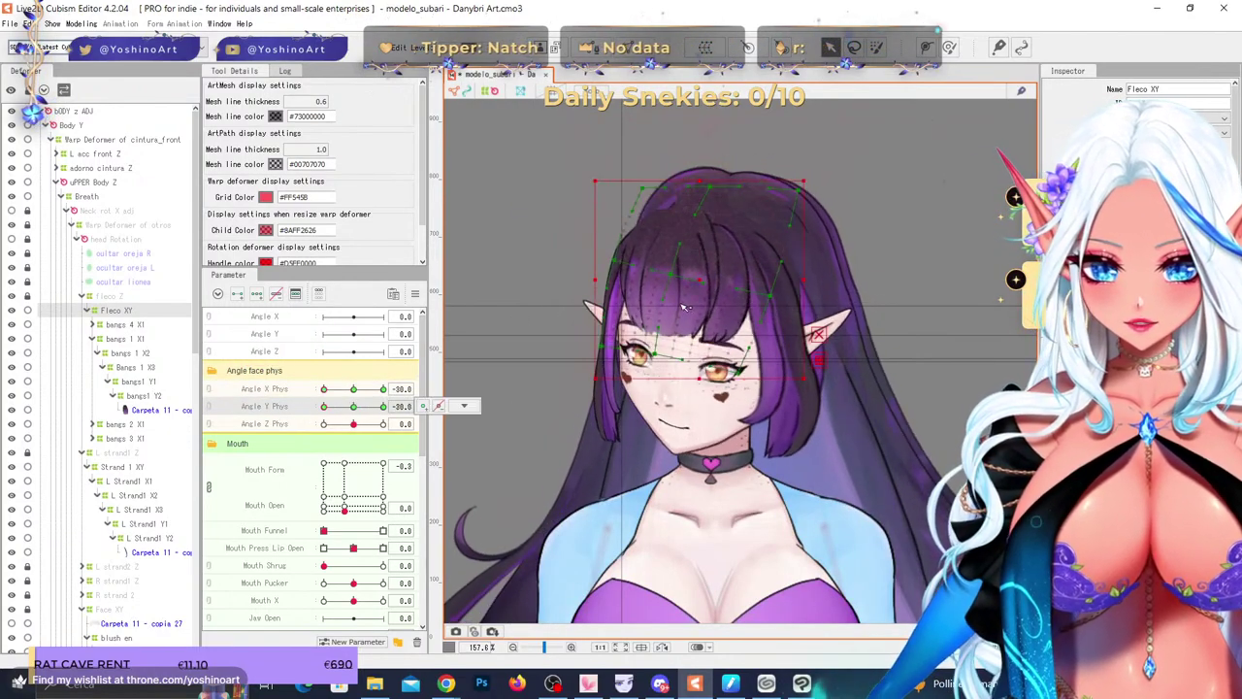
{"action": "scroll", "coordinate": [669, 311], "scroll_direction": "up", "scroll_amount": 2}
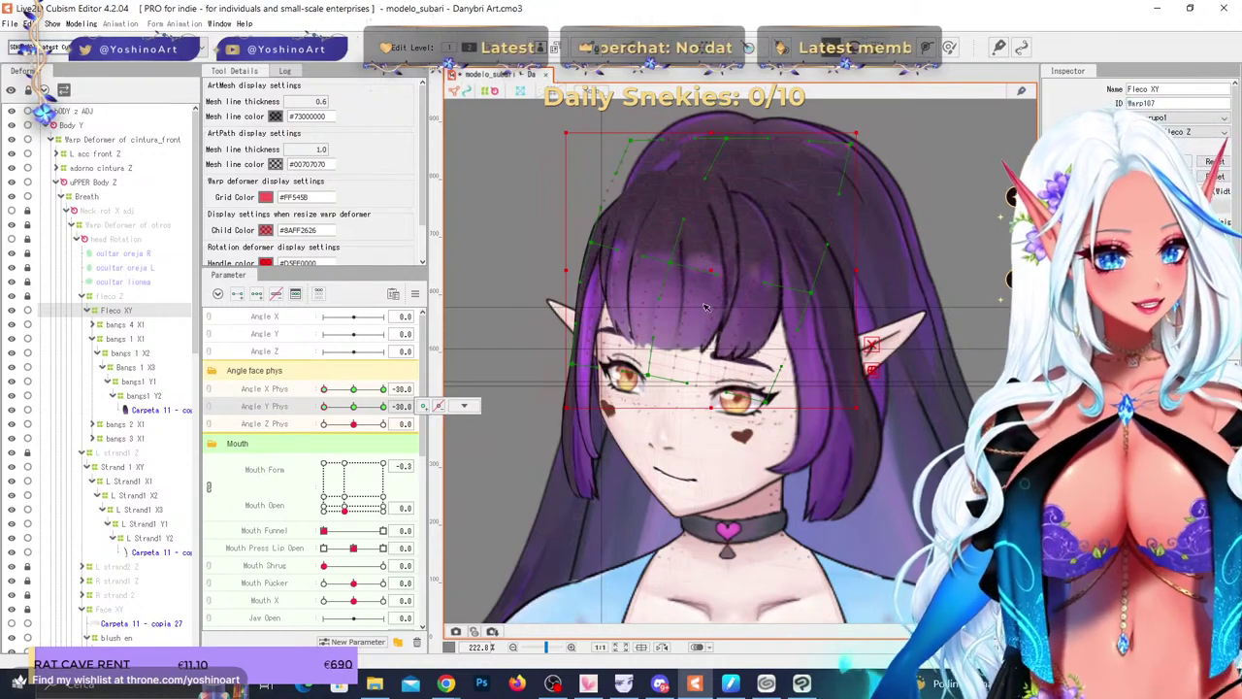
{"action": "scroll", "coordinate": [755, 331], "scroll_direction": "down", "scroll_amount": 2}
{"action": "scroll", "coordinate": [726, 320], "scroll_direction": "up", "scroll_amount": 2}
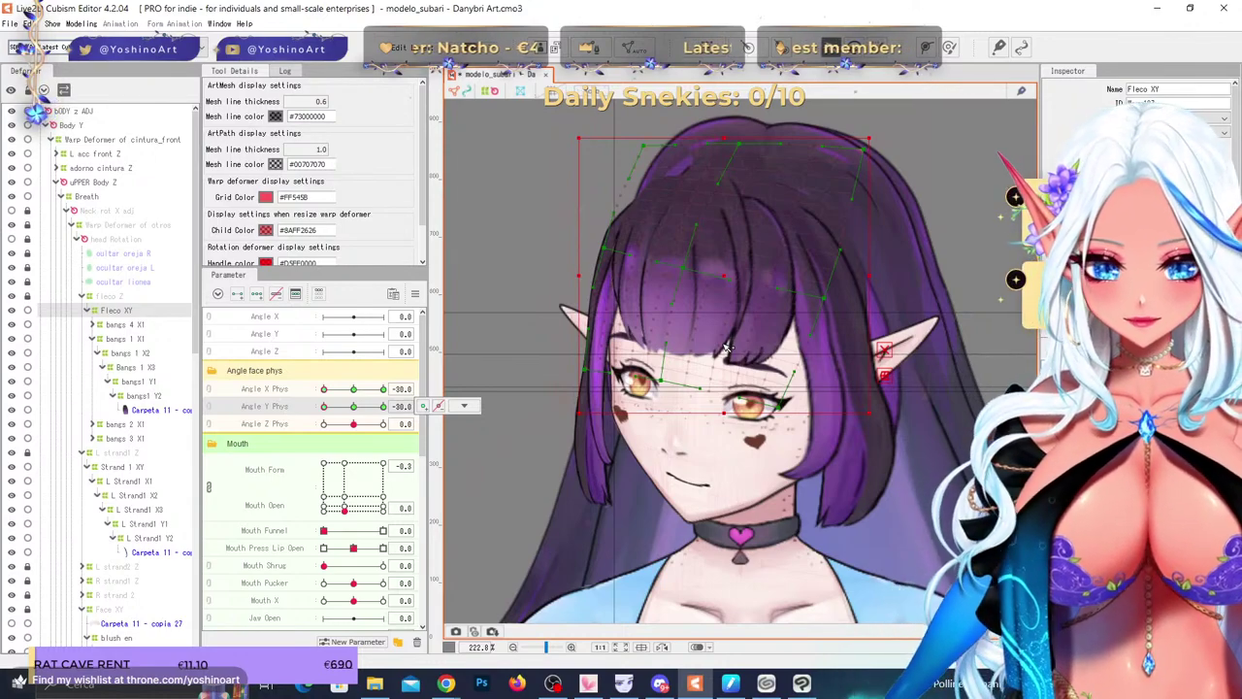
- Select the ear_L mesh to locate it among the deformers, then deselect it and inspect the whole head at the -30/-30 pose
{"action": "left_click", "coordinate": [914, 348]}
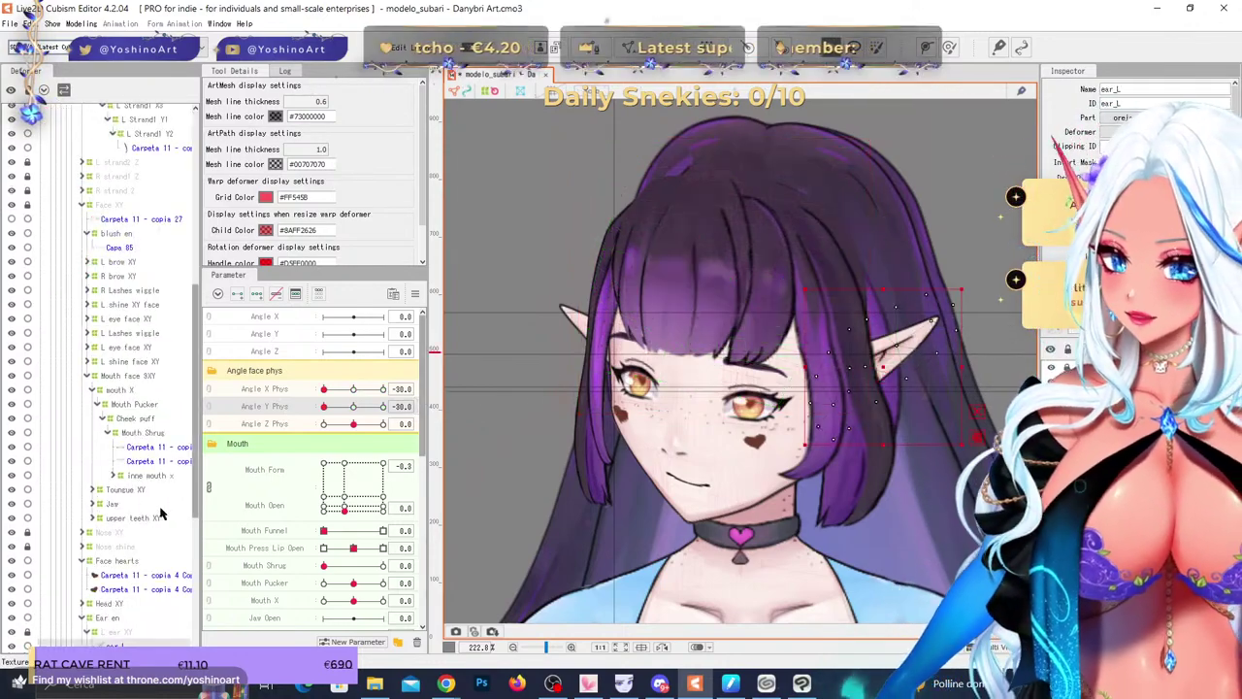
{"action": "scroll", "coordinate": [156, 515], "scroll_direction": "down", "scroll_amount": 1}
{"action": "scroll", "coordinate": [600, 344], "scroll_direction": "down", "scroll_amount": 2}
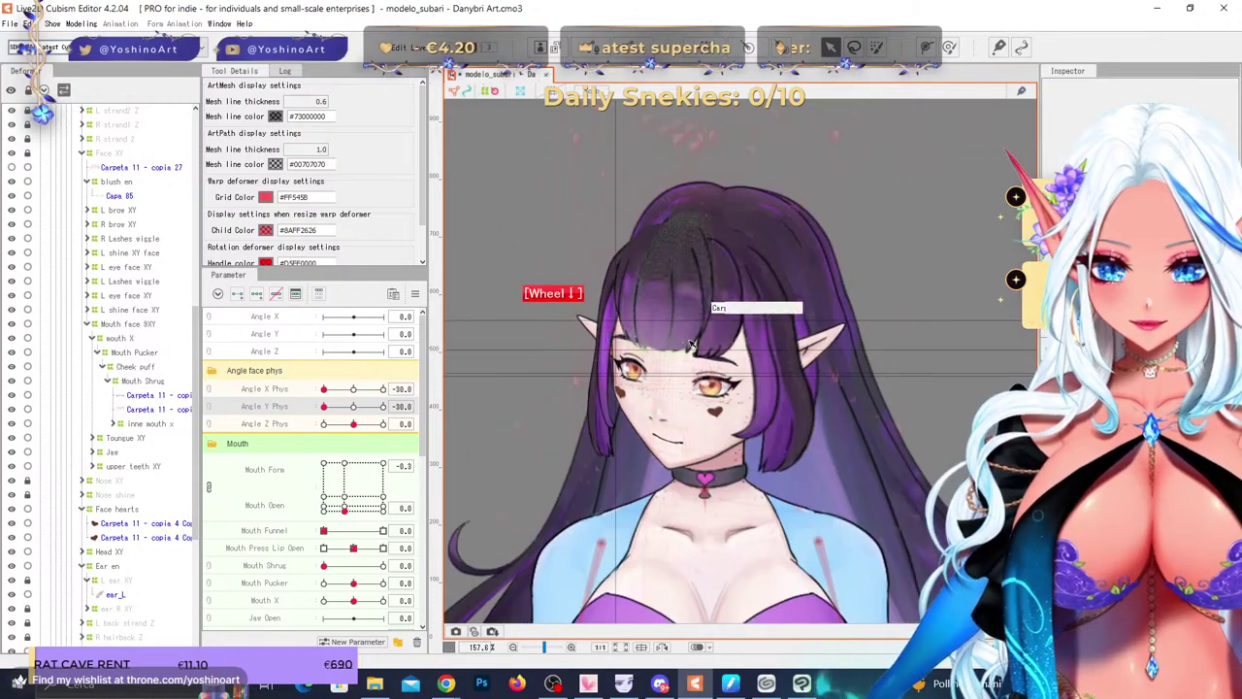
{"action": "scroll", "coordinate": [662, 343], "scroll_direction": "up", "scroll_amount": 2}
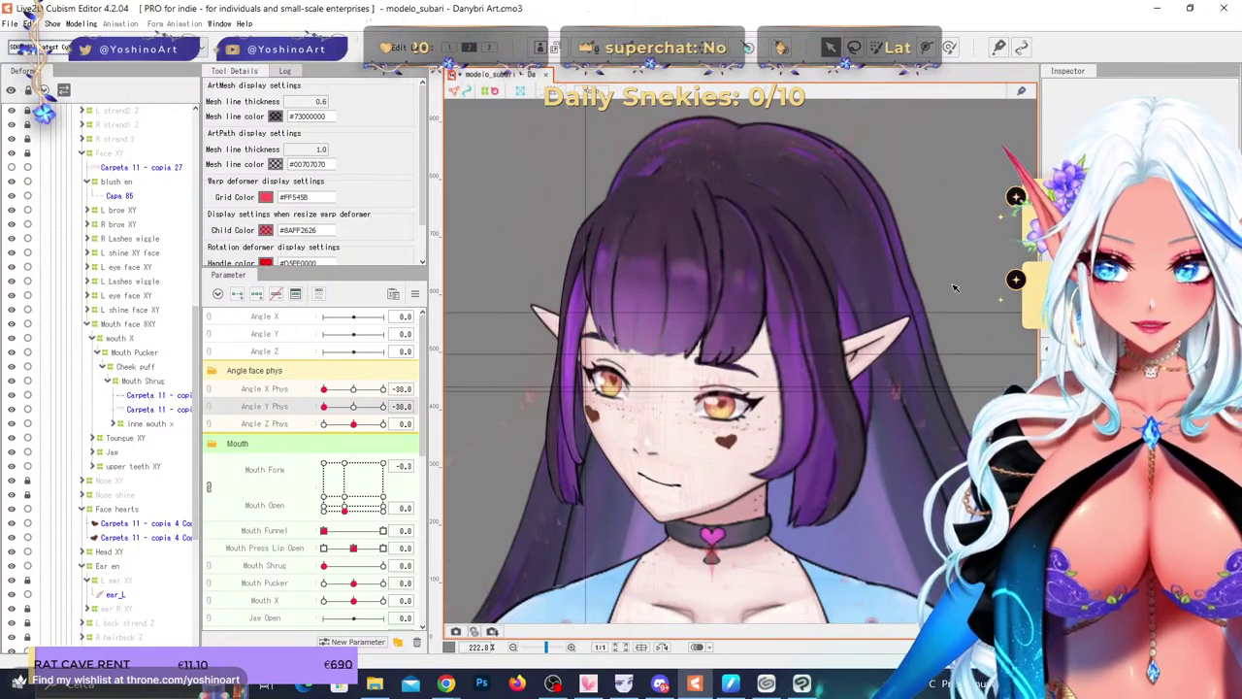
- Switch to Clip Studio Paint, create a new illustration from the copied screenshot, and add an empty layer above it
{"action": "left_click", "coordinate": [803, 684]}
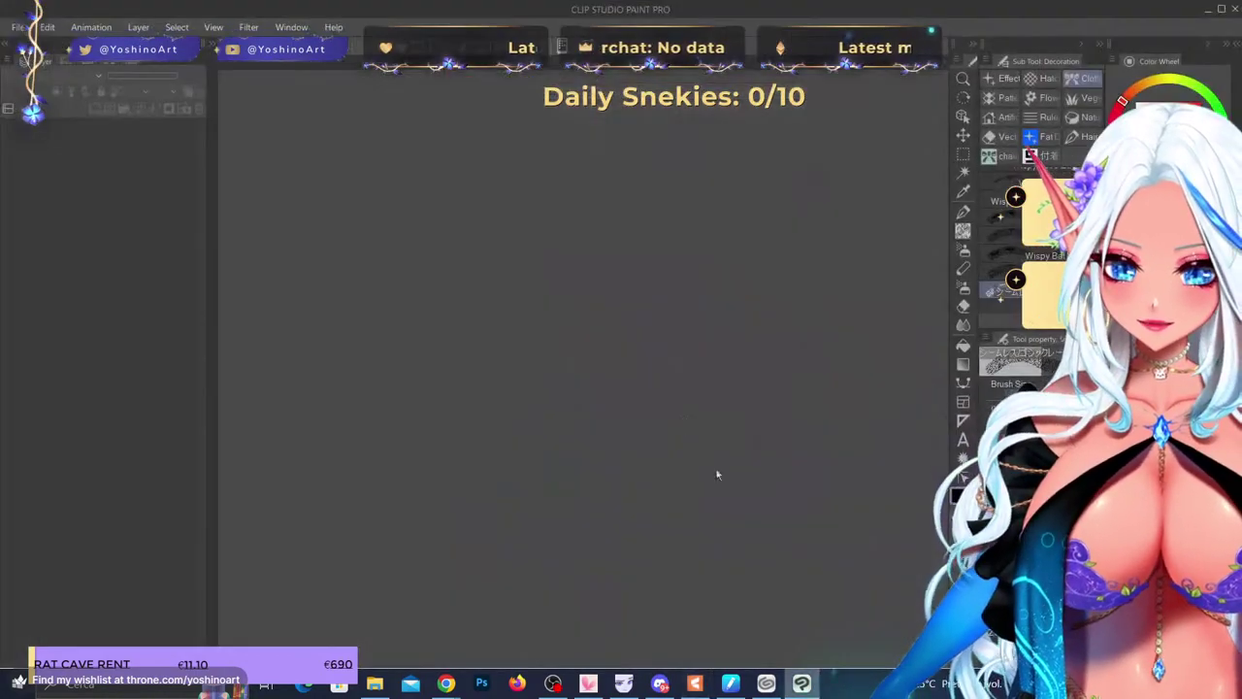
{"action": "left_click", "coordinate": [18, 29]}
{"action": "left_click", "coordinate": [63, 61]}
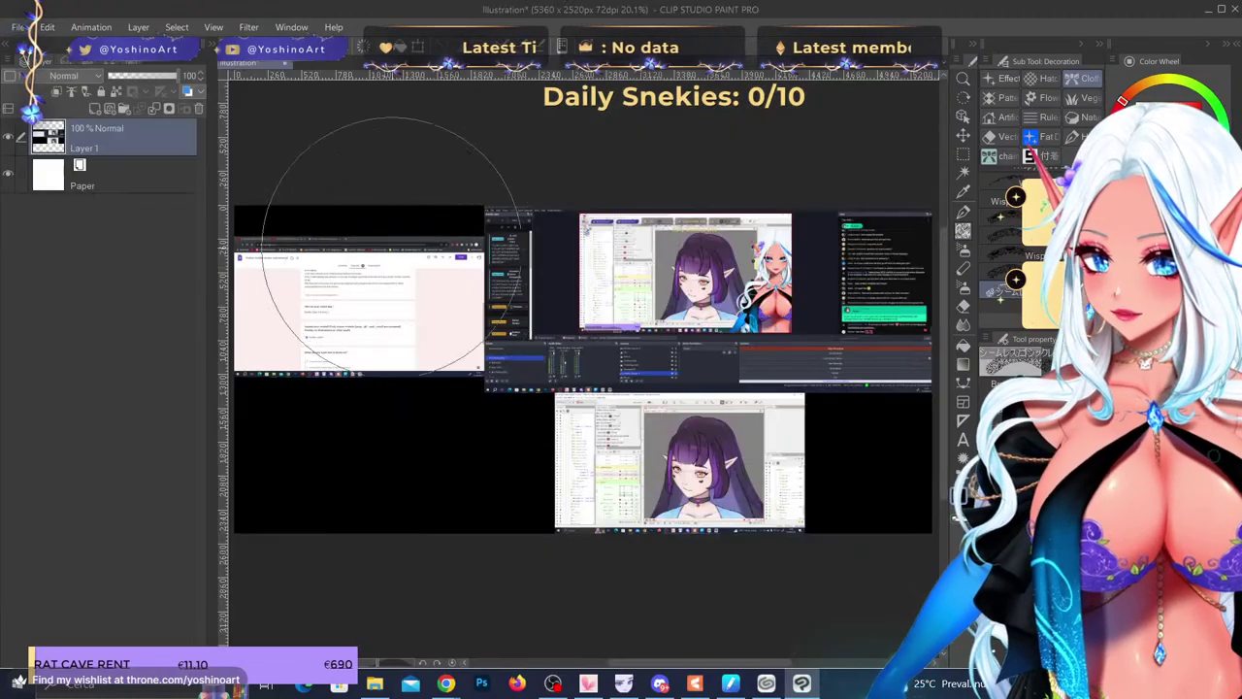
{"action": "scroll", "coordinate": [718, 491], "scroll_direction": "up", "scroll_amount": 1}
{"action": "scroll", "coordinate": [720, 488], "scroll_direction": "up", "scroll_amount": 10}
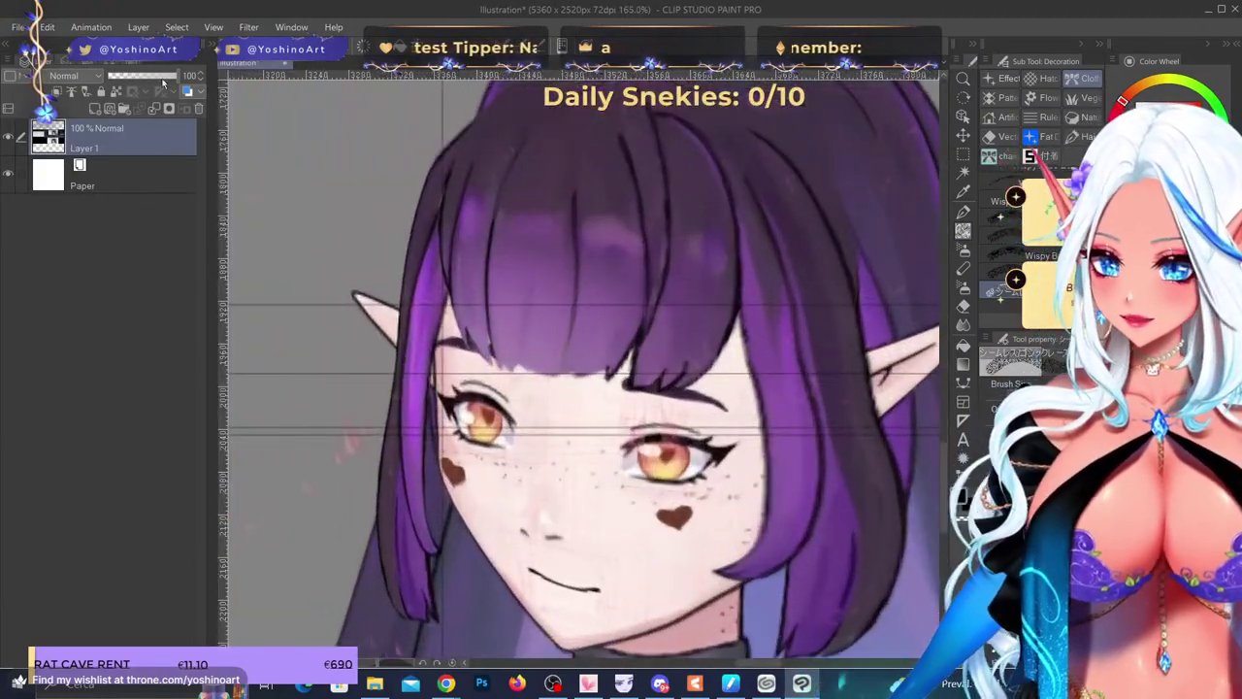
{"action": "left_click", "coordinate": [96, 109]}
{"action": "scroll", "coordinate": [486, 152], "scroll_direction": "down", "scroll_amount": 1}
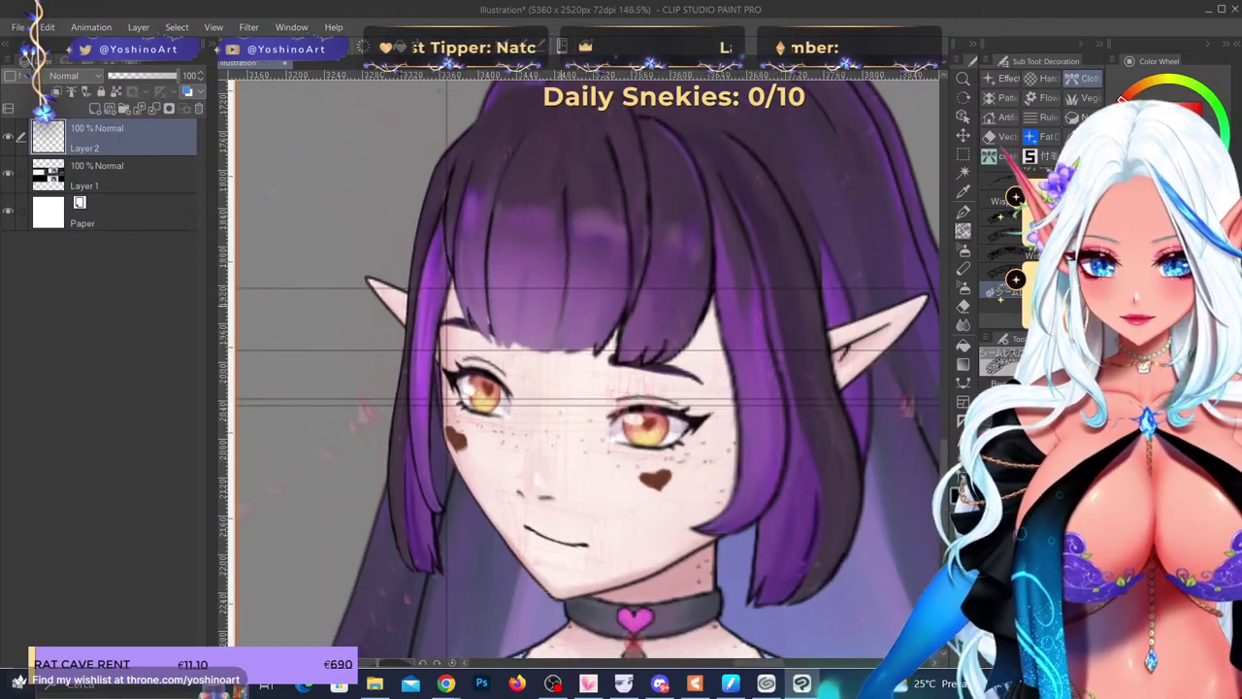
- Draw a straight red guide line slanting across the bangs' lower edge with a reduced Turnip pen, then slightly adjust its slope
{"action": "left_click", "coordinate": [964, 249]}
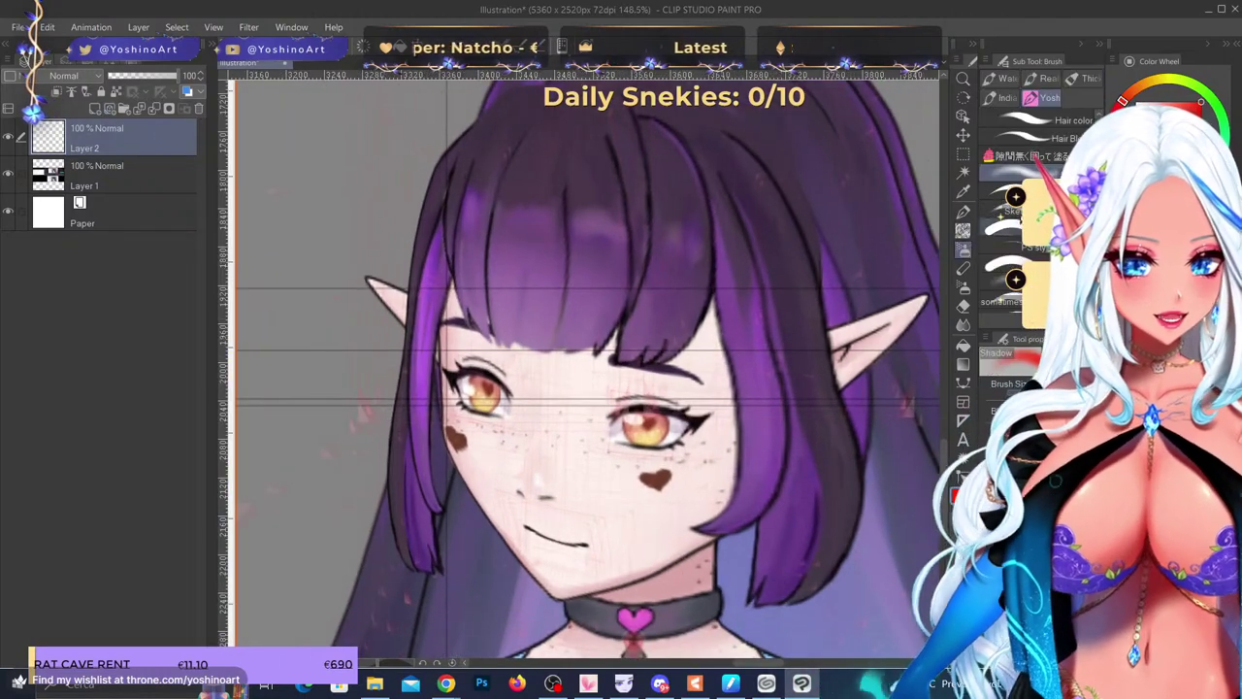
{"action": "scroll", "coordinate": [587, 379], "scroll_direction": "down", "scroll_amount": 1}
{"action": "scroll", "coordinate": [587, 379], "scroll_direction": "up", "scroll_amount": 1}
{"action": "key", "text": "bracketleft"}
{"action": "key", "text": "bracketleft"}
{"action": "key", "text": "bracketleft"}
{"action": "key", "text": "bracketleft"}
{"action": "key", "text": "bracketleft"}
{"action": "key", "text": "bracketleft"}
{"action": "key", "text": "bracketleft"}
{"action": "key", "text": "bracketleft"}
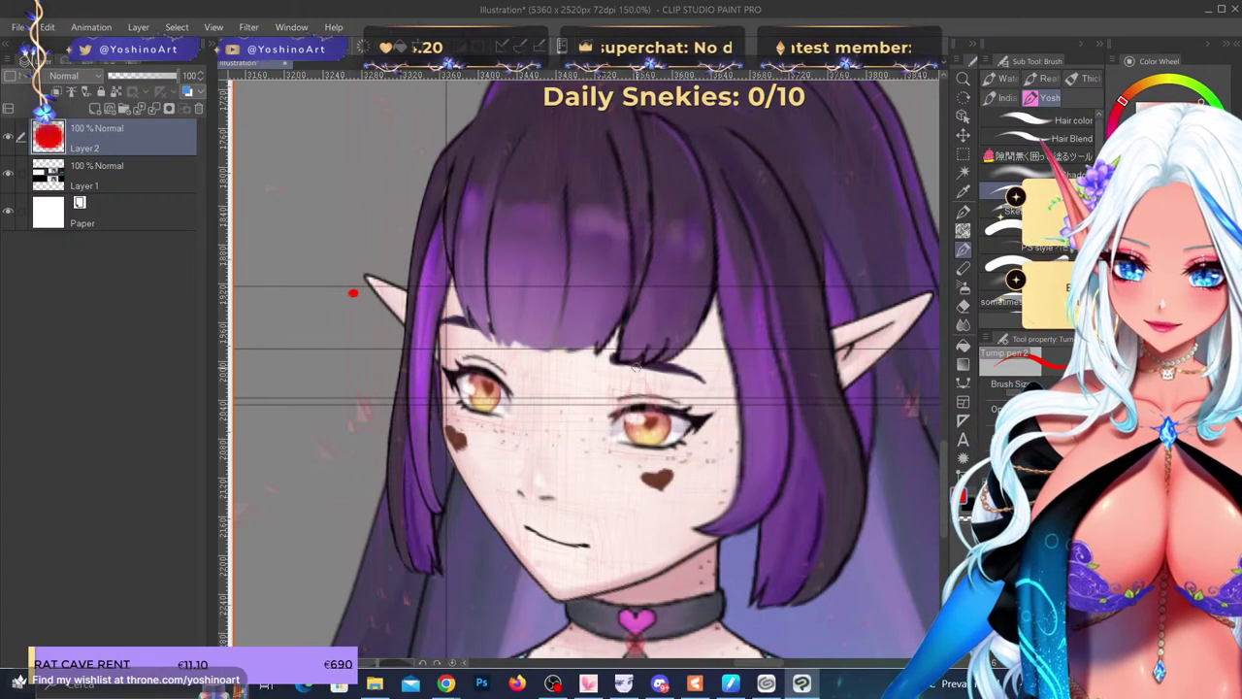
{"action": "left_click", "coordinate": [827, 407], "text": "shift"}
{"action": "key", "text": "ctrl+t"}
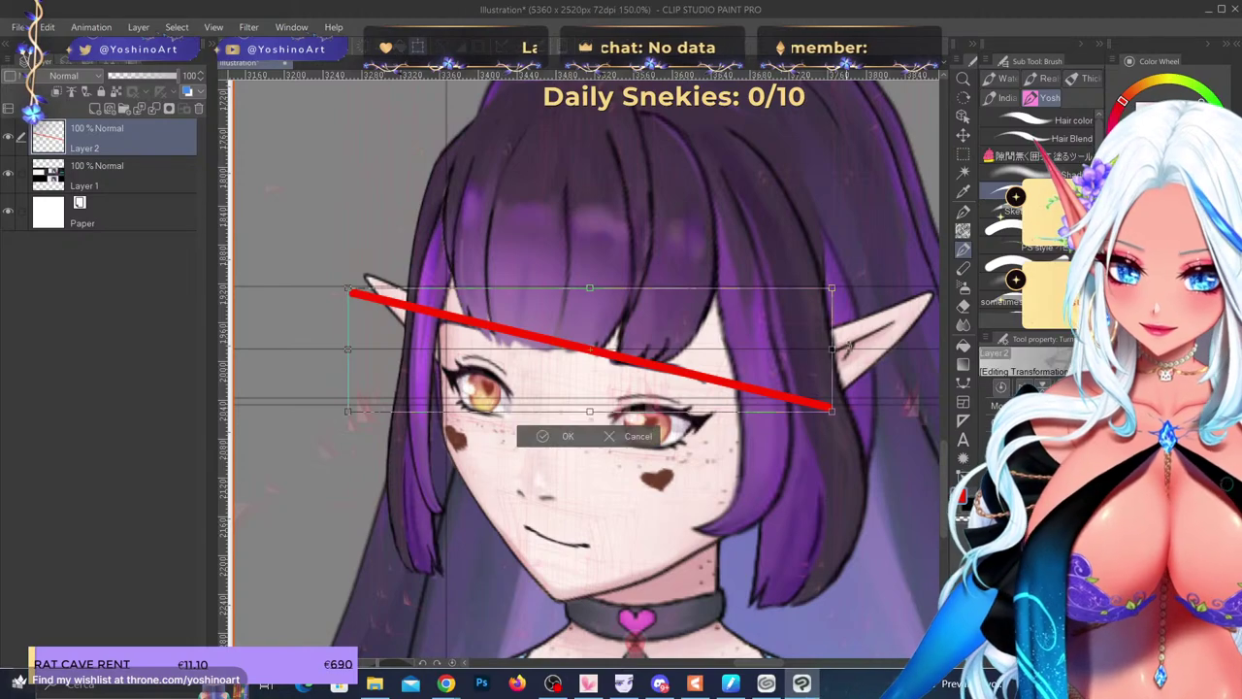
{"action": "left_click", "coordinate": [555, 441]}
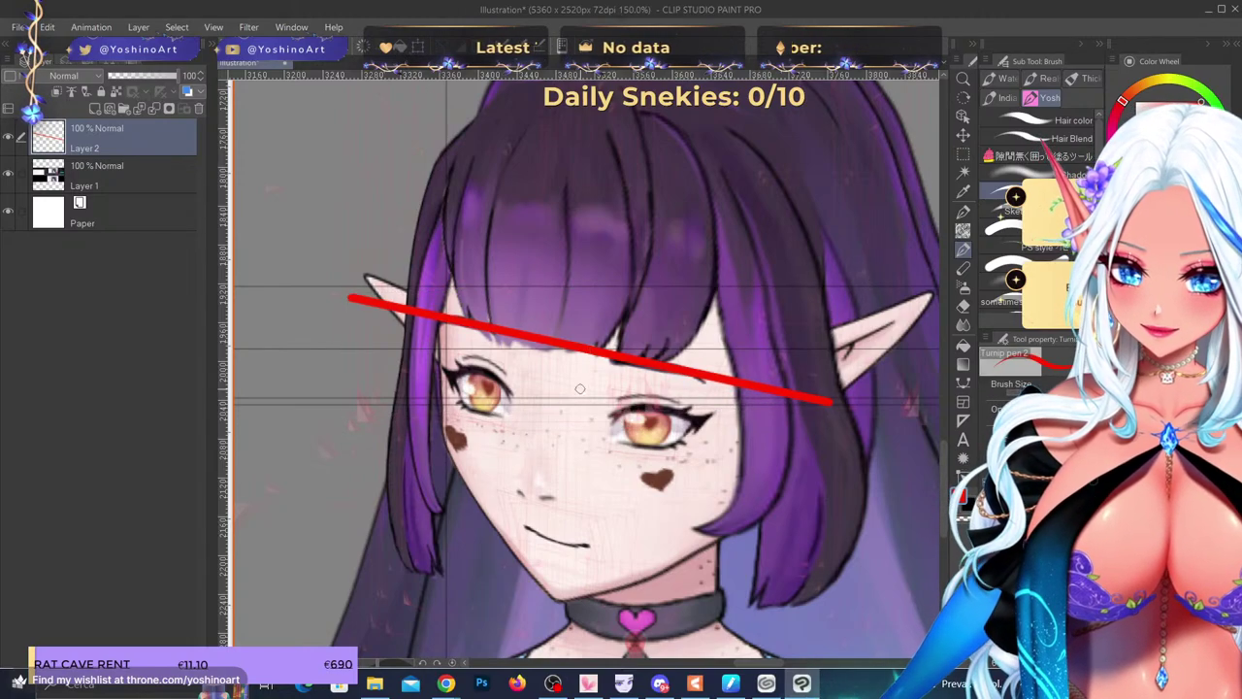
- Duplicate the red guide line twice, placing one parallel copy across the upper eyelids and another just below the eyes
{"action": "key", "text": "ctrl+v"}
{"action": "key", "text": "ctrl+t"}
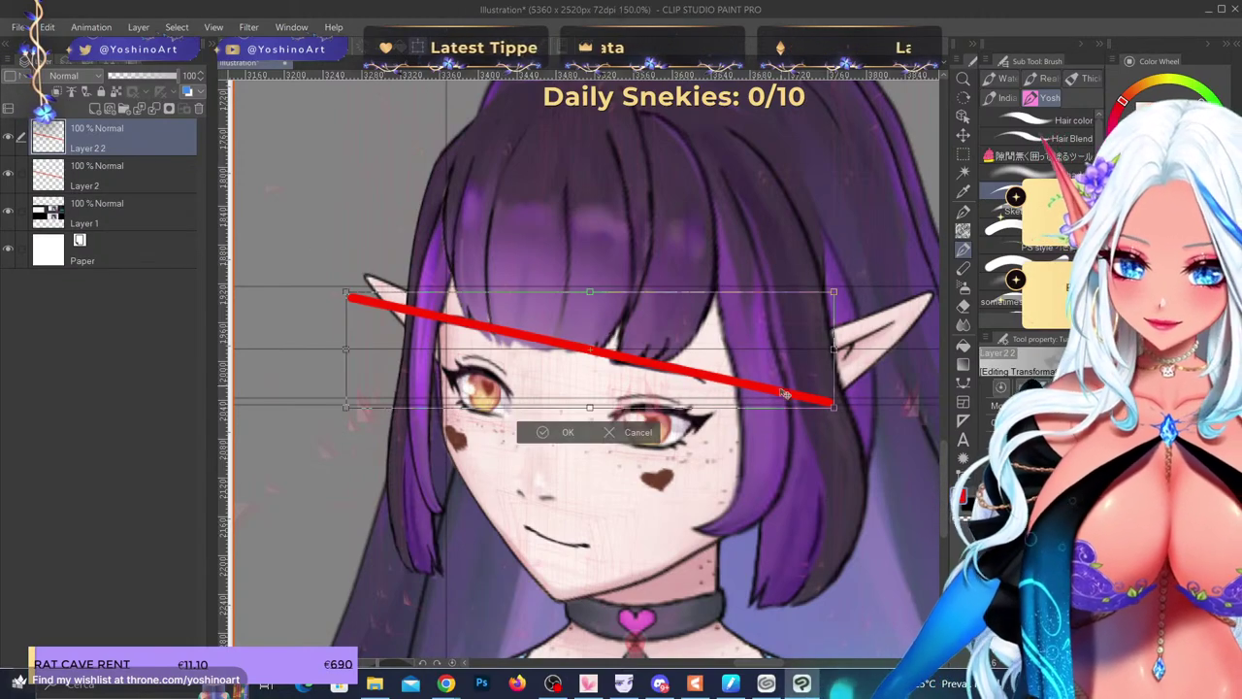
{"action": "left_click_drag", "start_coordinate": [781, 388], "coordinate": [773, 430]}
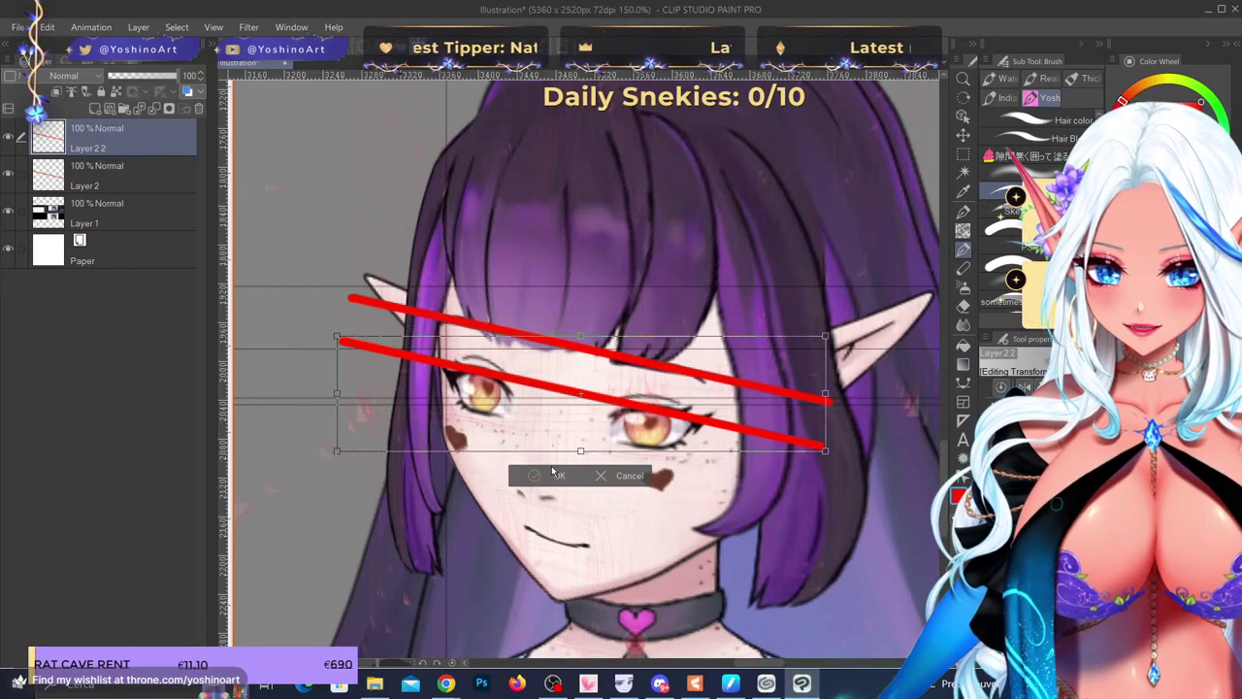
{"action": "left_click", "coordinate": [549, 475]}
{"action": "key", "text": "ctrl+v"}
{"action": "key", "text": "ctrl+t"}
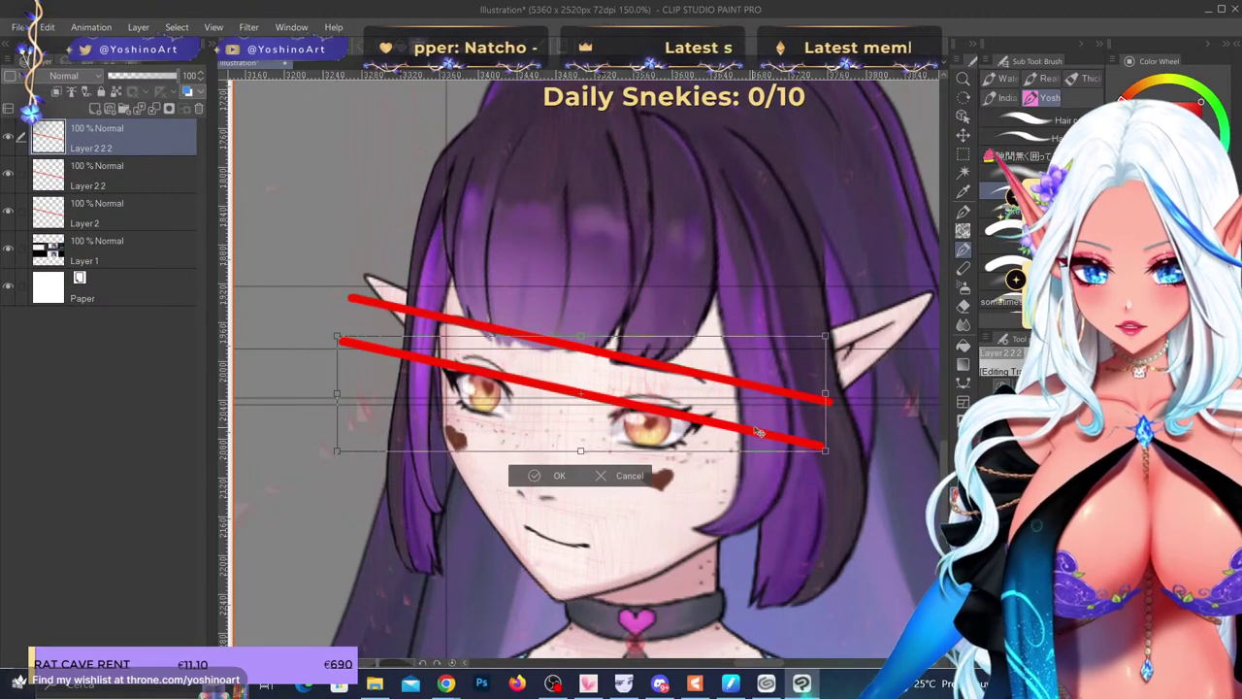
{"action": "left_click_drag", "start_coordinate": [760, 434], "coordinate": [735, 476]}
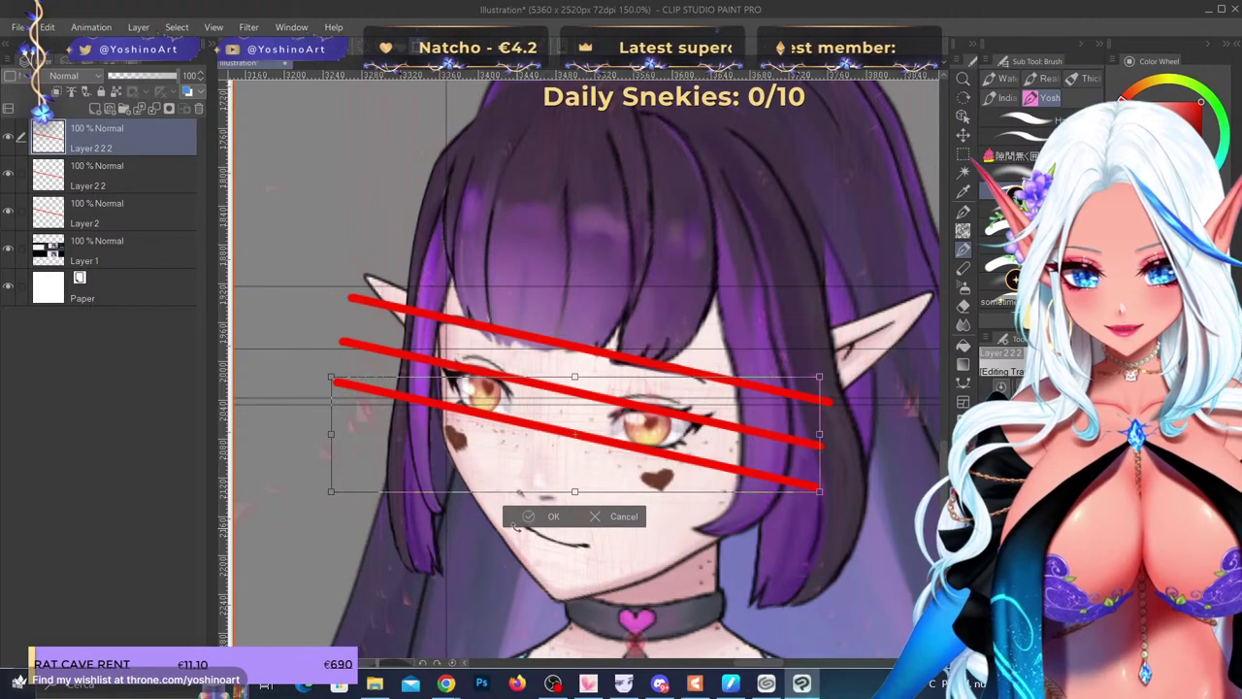
{"action": "left_click", "coordinate": [534, 519]}
- Duplicate the guide line below the eyes and place the parallel copy across the mouth
{"action": "key", "text": "ctrl+v"}
{"action": "key", "text": "ctrl+t"}
{"action": "left_click_drag", "start_coordinate": [658, 482], "coordinate": [715, 584]}
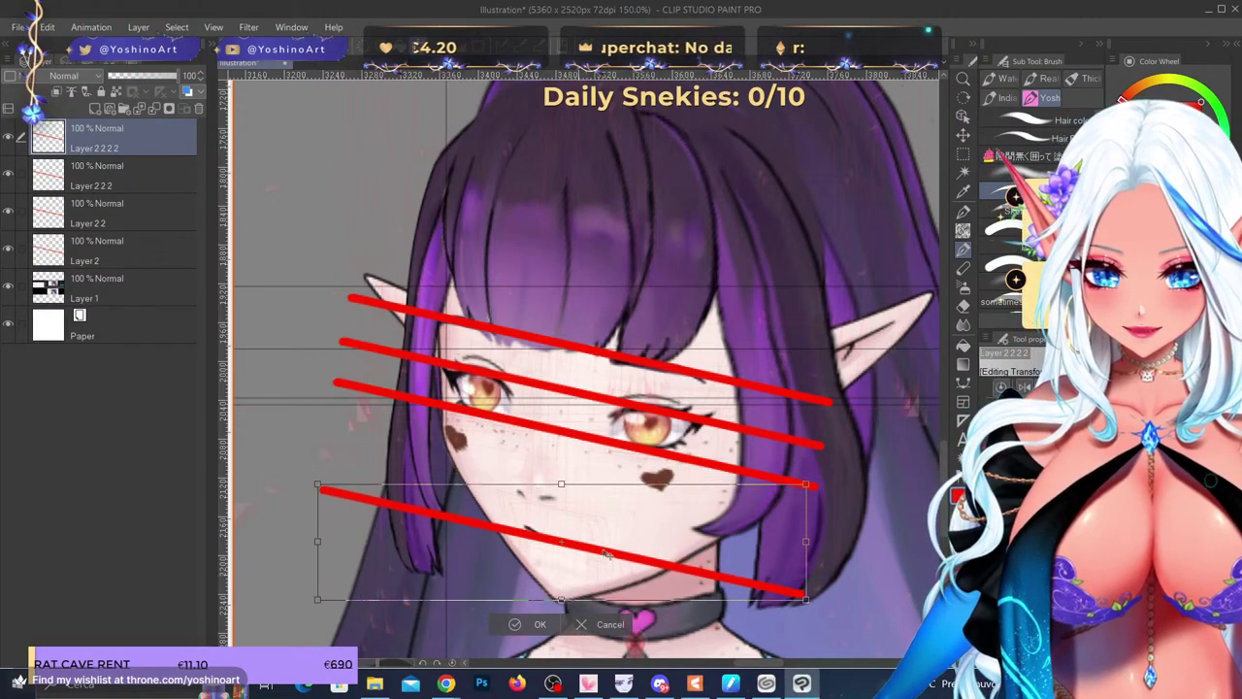
{"action": "left_click_drag", "start_coordinate": [606, 552], "coordinate": [632, 555]}
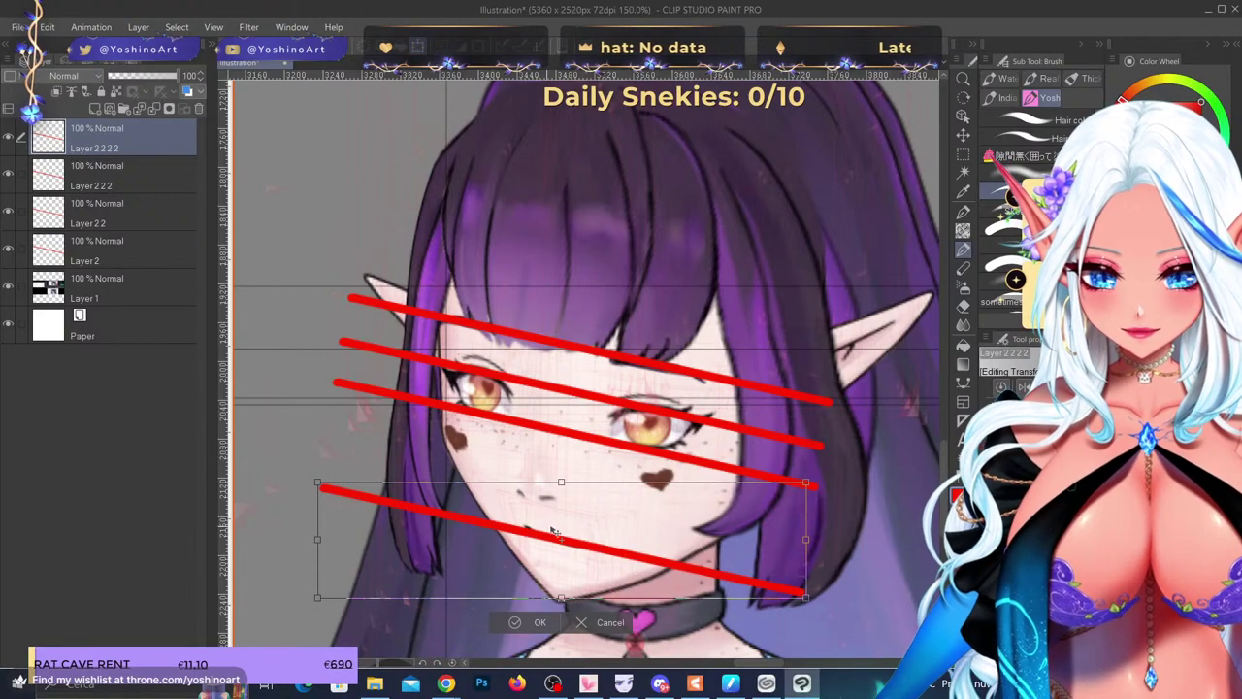
{"action": "left_click", "coordinate": [605, 622]}
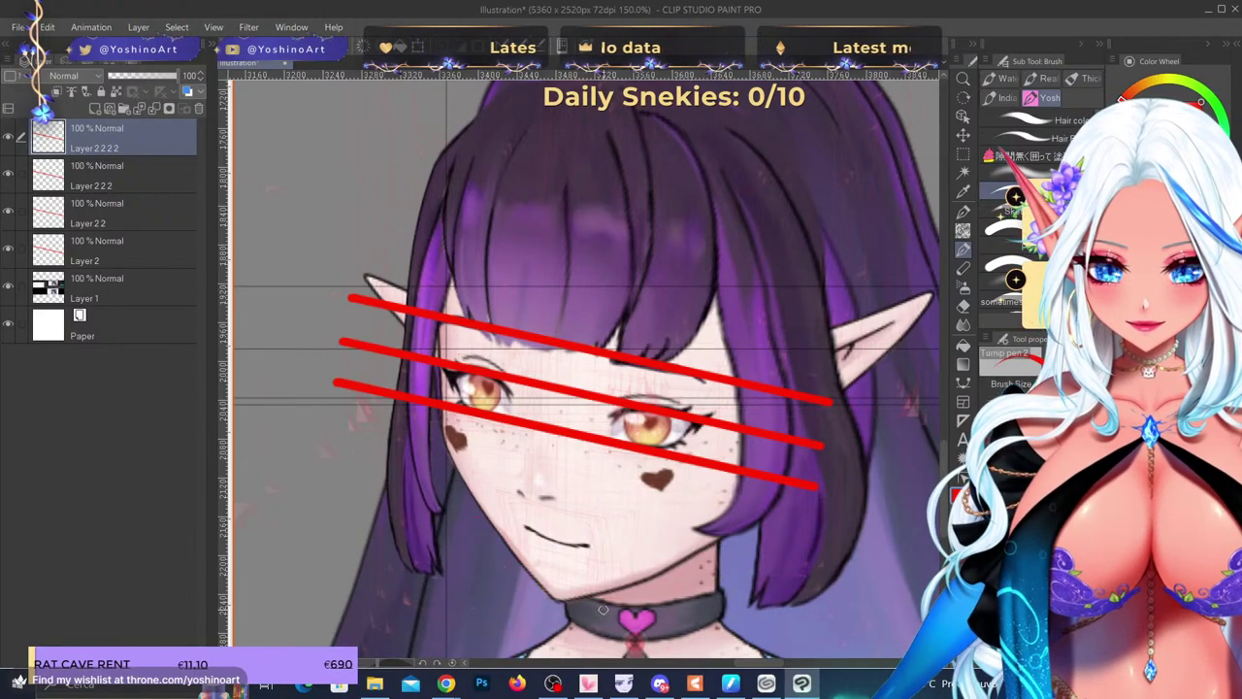
{"action": "key", "text": "ctrl+t"}
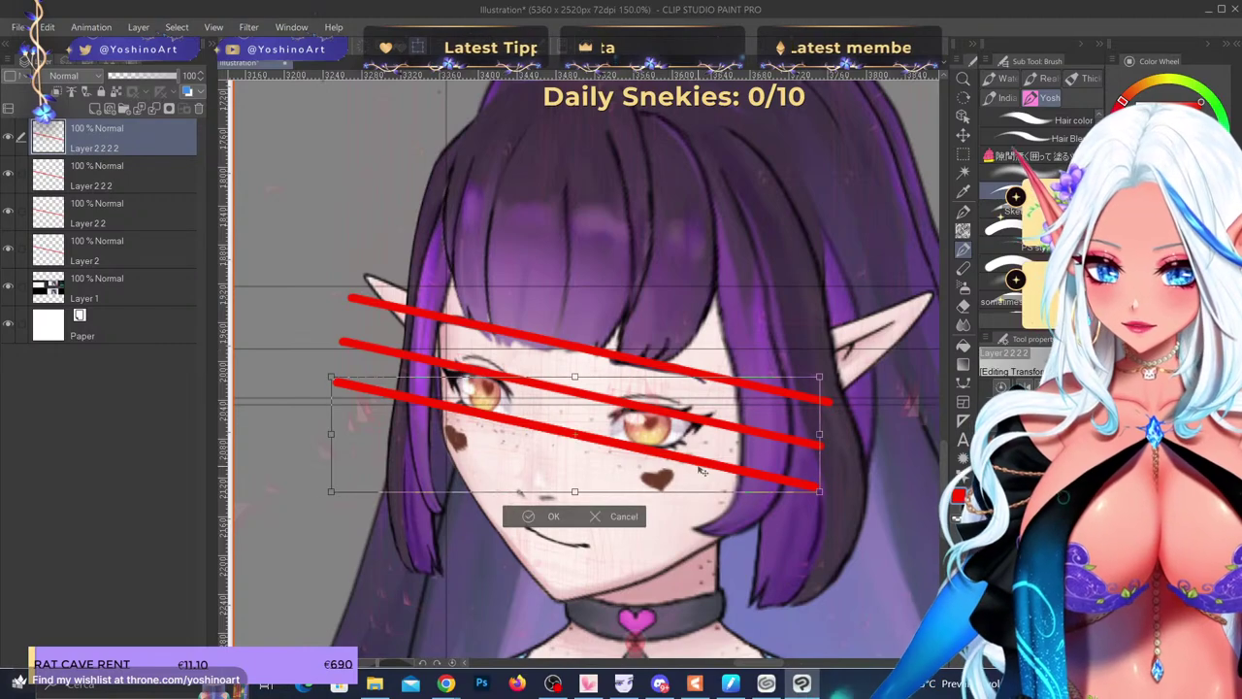
{"action": "left_click_drag", "start_coordinate": [699, 471], "coordinate": [691, 577]}
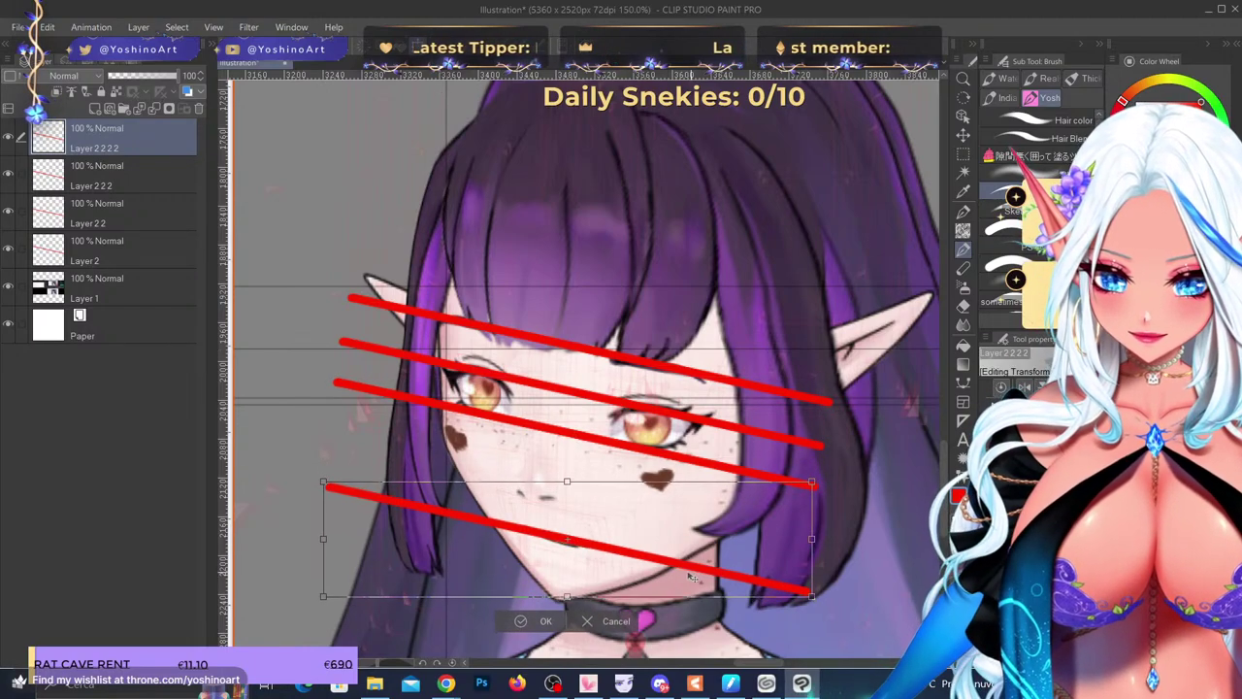
{"action": "left_click", "coordinate": [530, 625]}
- Duplicate the mouth guide line and place the parallel copy across the middle of the bangs, ending on the larger ear
{"action": "key", "text": "ctrl+v"}
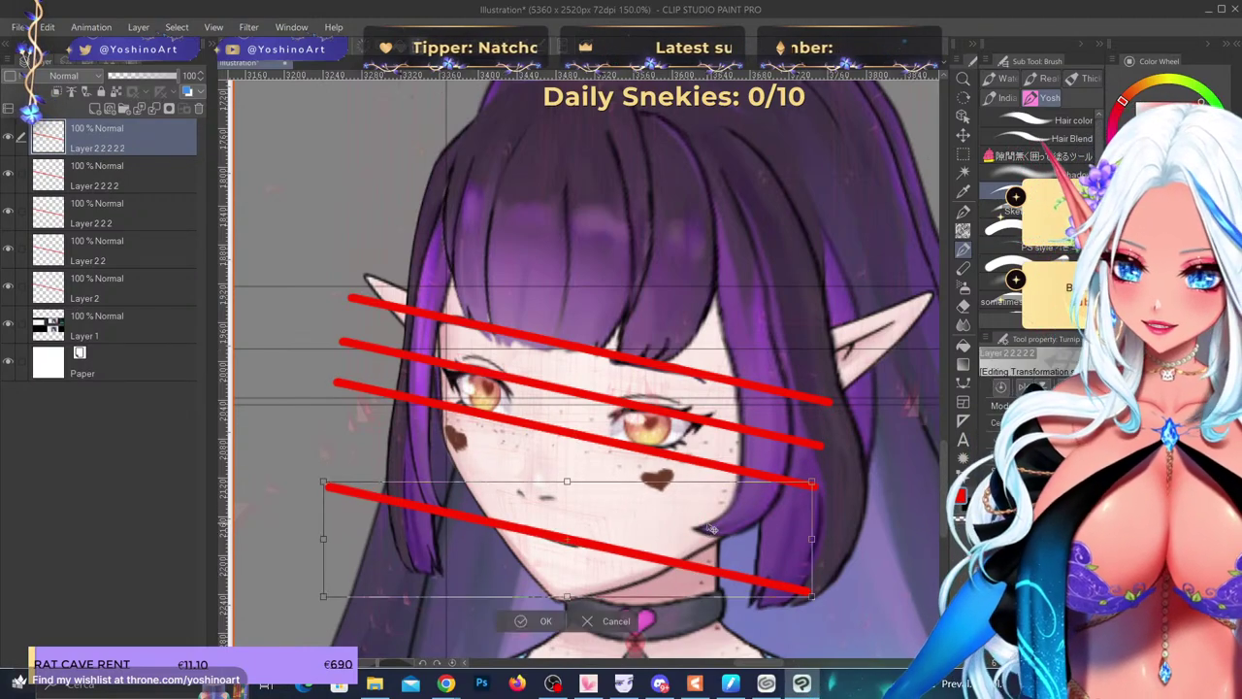
{"action": "left_click_drag", "start_coordinate": [709, 532], "coordinate": [771, 340]}
{"action": "scroll", "coordinate": [504, 349], "scroll_direction": "down", "scroll_amount": 1}
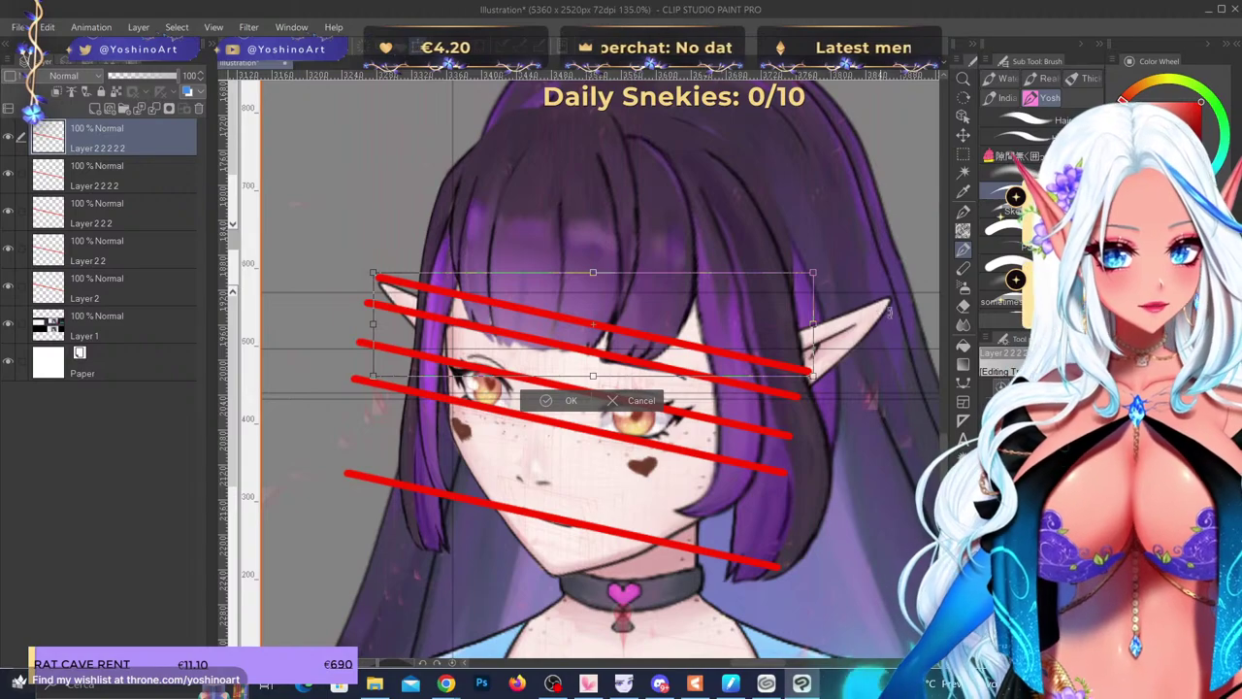
{"action": "left_click", "coordinate": [547, 407]}
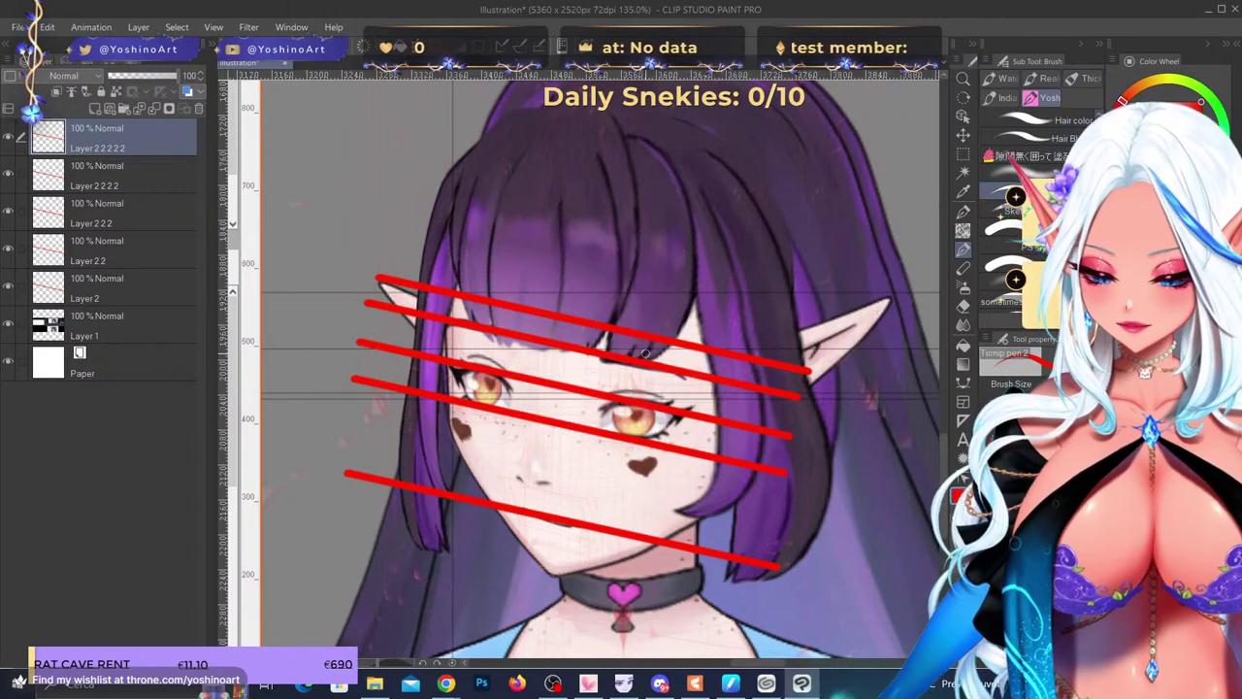
{"action": "key", "text": "ctrl+t"}
{"action": "left_click_drag", "start_coordinate": [748, 344], "coordinate": [799, 302]}
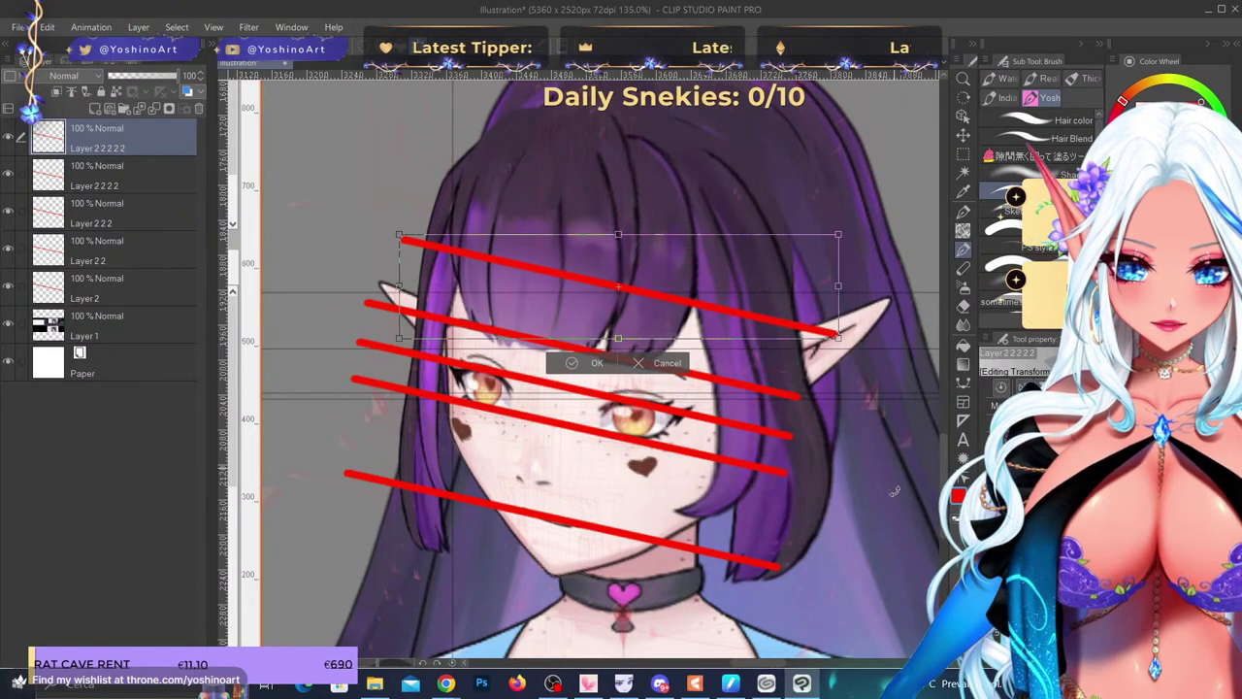
{"action": "key", "text": "Return"}
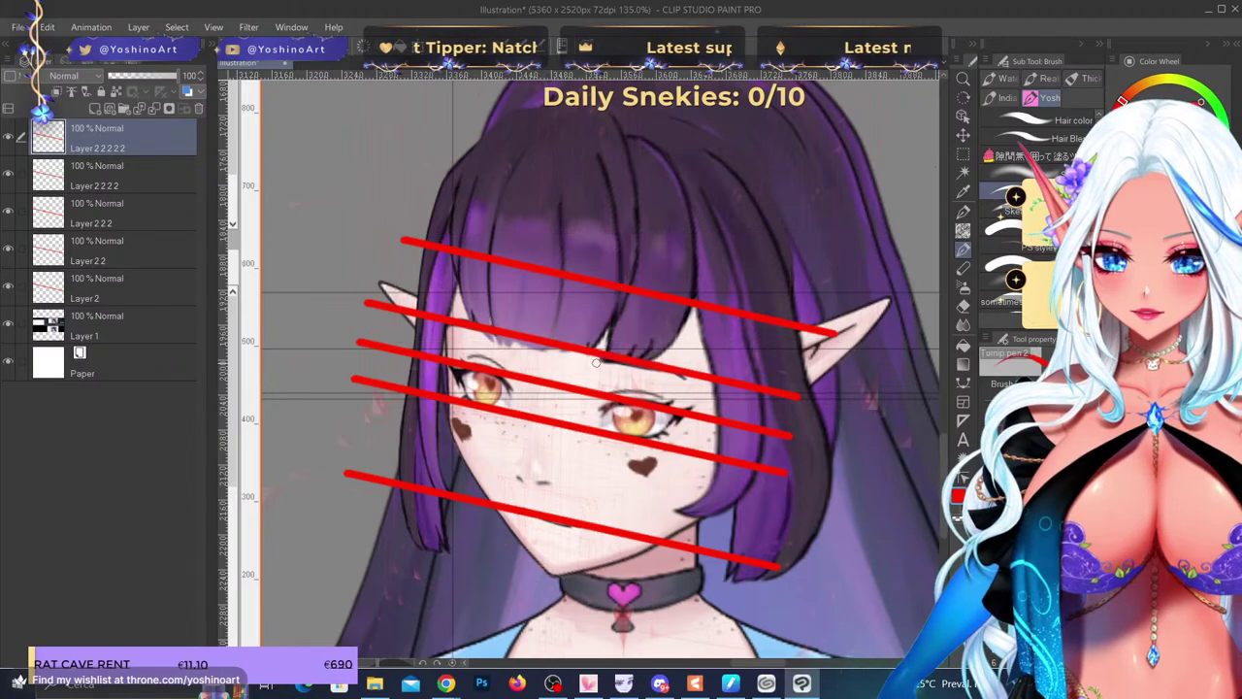
- Leave the guide-line sketch and switch back to the model in Live2D Cubism Editor
{"action": "left_click", "coordinate": [1209, 14]}
{"action": "left_click", "coordinate": [512, 349]}
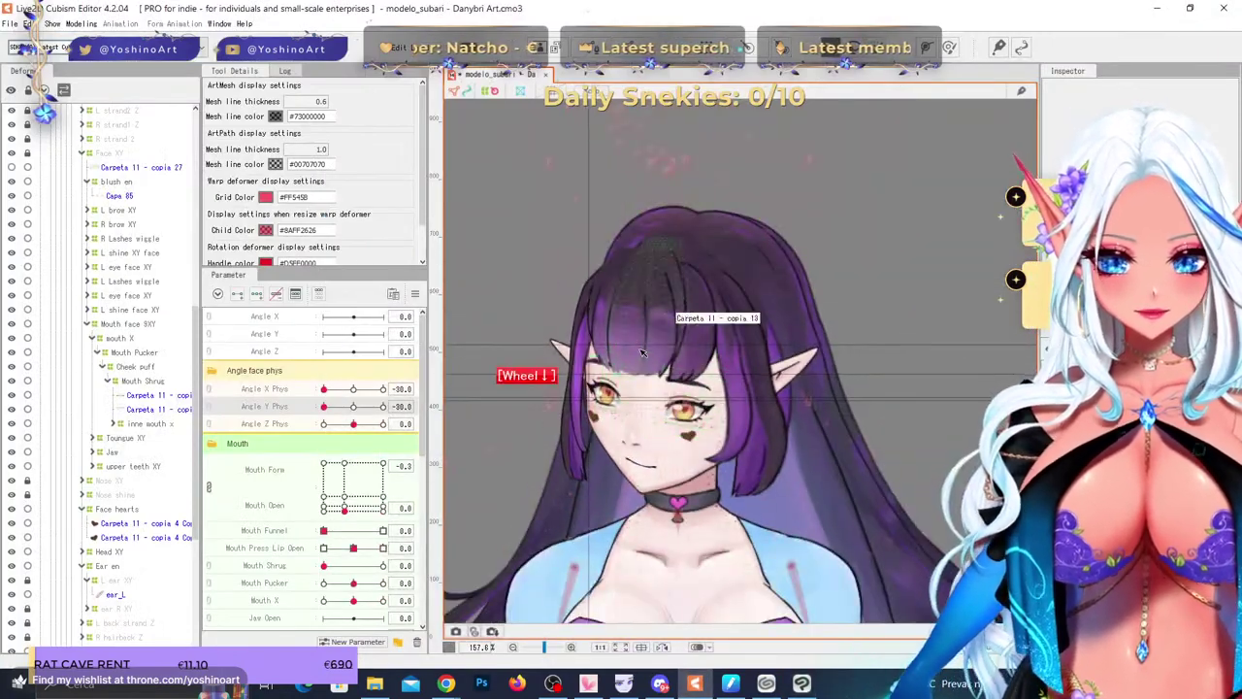
- Unlock the L ear XY and ear R XY deformers and select them together
{"action": "left_click", "coordinate": [63, 581]}
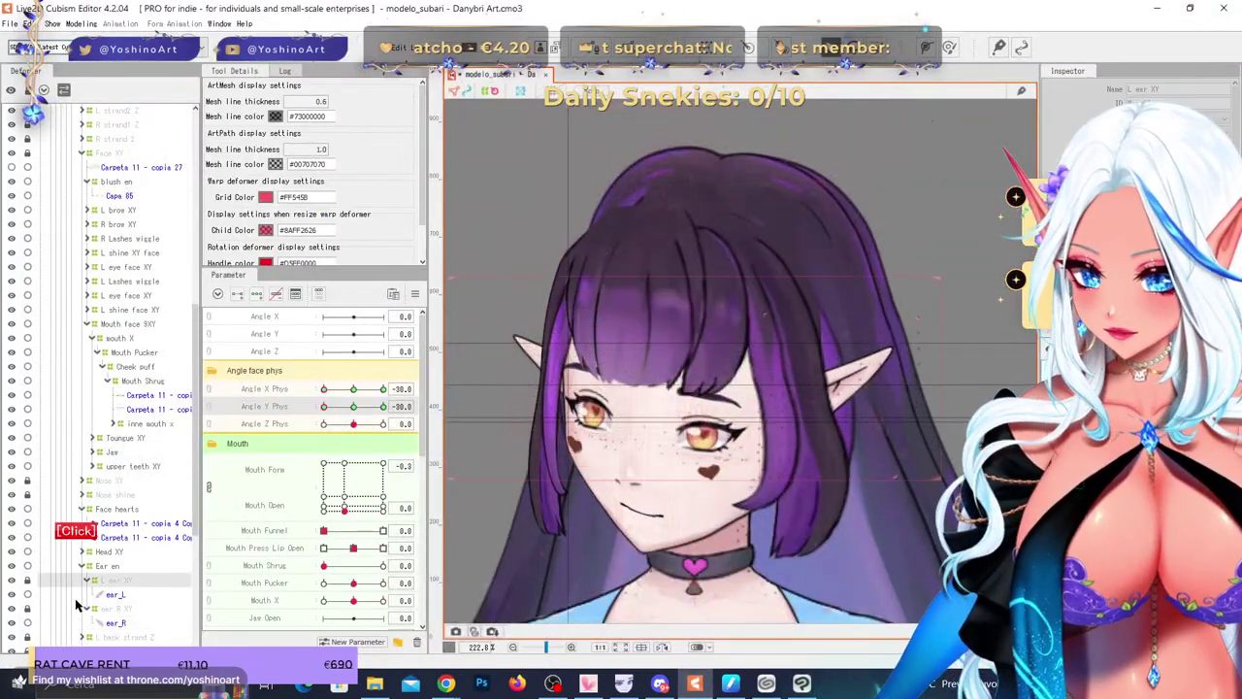
{"action": "scroll", "coordinate": [73, 553], "scroll_direction": "down", "scroll_amount": 3}
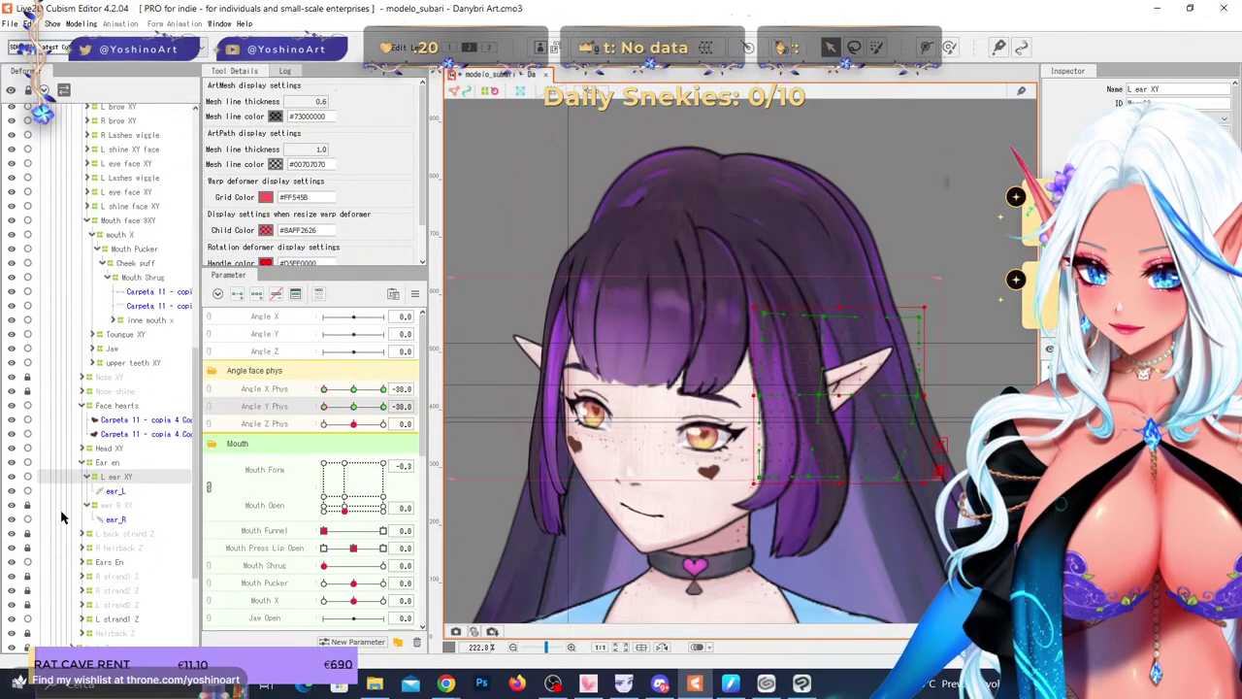
{"action": "left_click", "coordinate": [134, 507]}
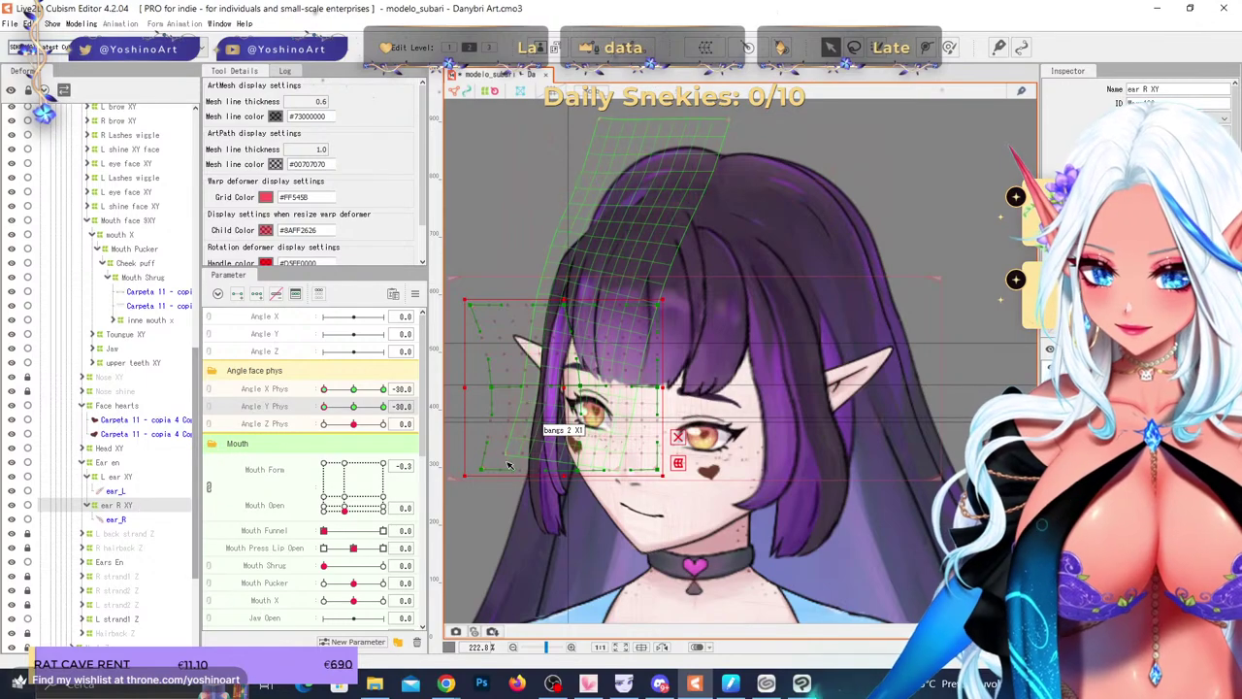
{"action": "left_click", "coordinate": [140, 478], "text": "ctrl"}
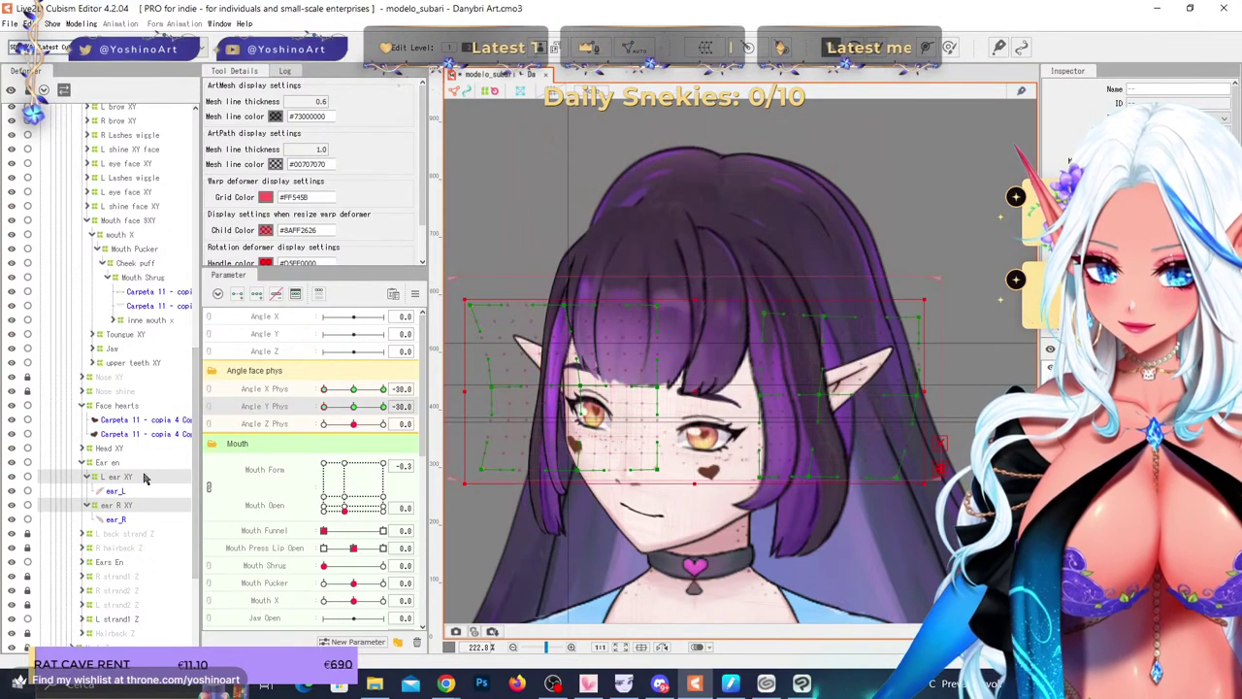
- Apply a temporary Perspective deformation to both ears, raising the smaller ear and lowering the larger one to slant them with the head
{"action": "left_click", "coordinate": [72, 24]}
{"action": "mouse_move", "coordinate": [185, 154]}
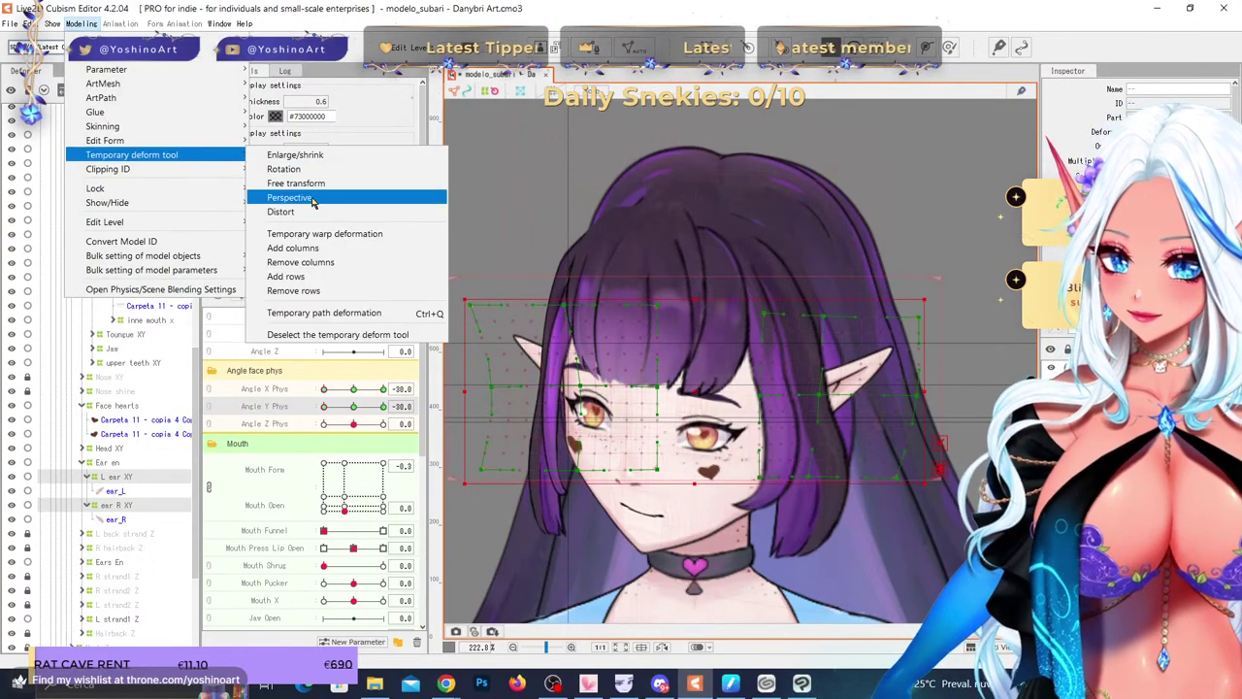
{"action": "left_click", "coordinate": [281, 197]}
{"action": "left_click_drag", "start_coordinate": [468, 391], "coordinate": [476, 356]}
{"action": "left_click_drag", "start_coordinate": [918, 392], "coordinate": [920, 444]}
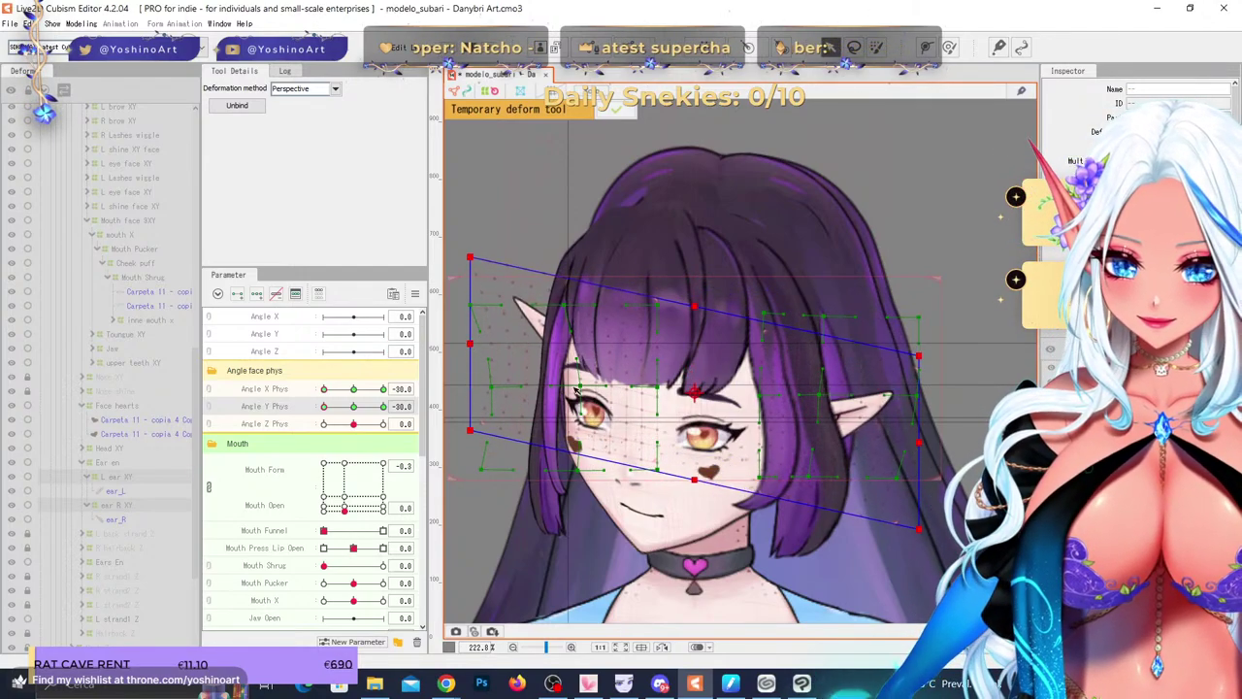
{"action": "left_click_drag", "start_coordinate": [469, 345], "coordinate": [472, 343]}
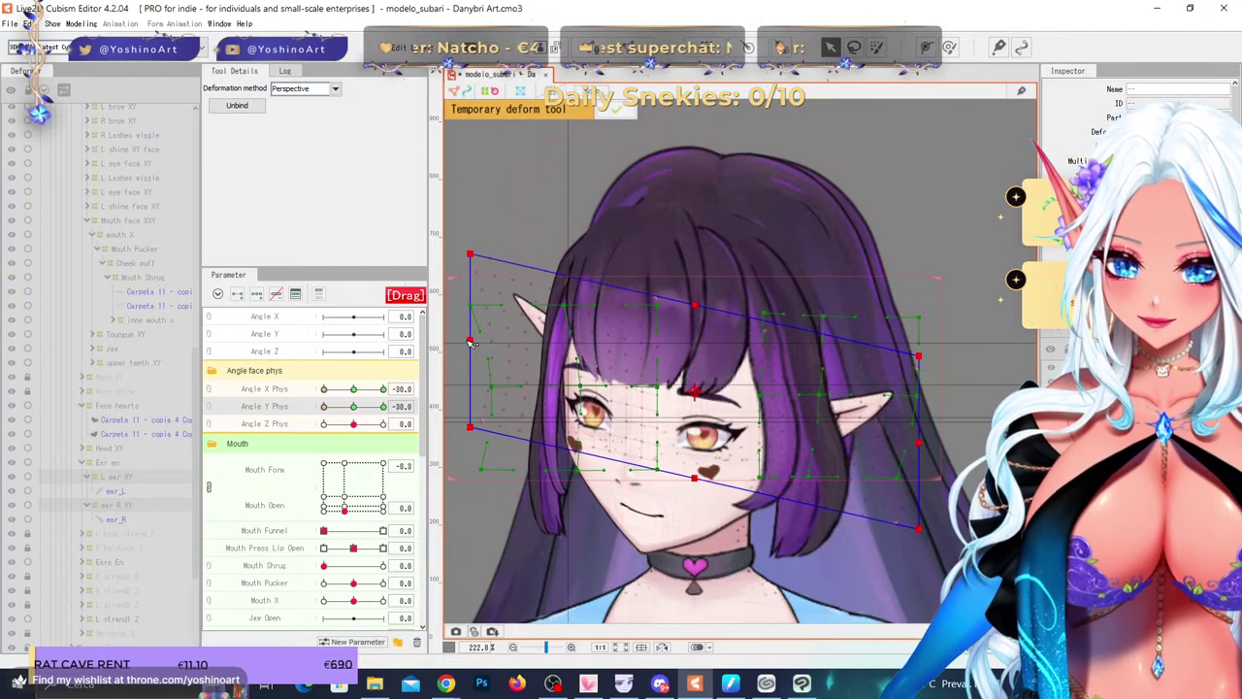
{"action": "left_click", "coordinate": [622, 105]}
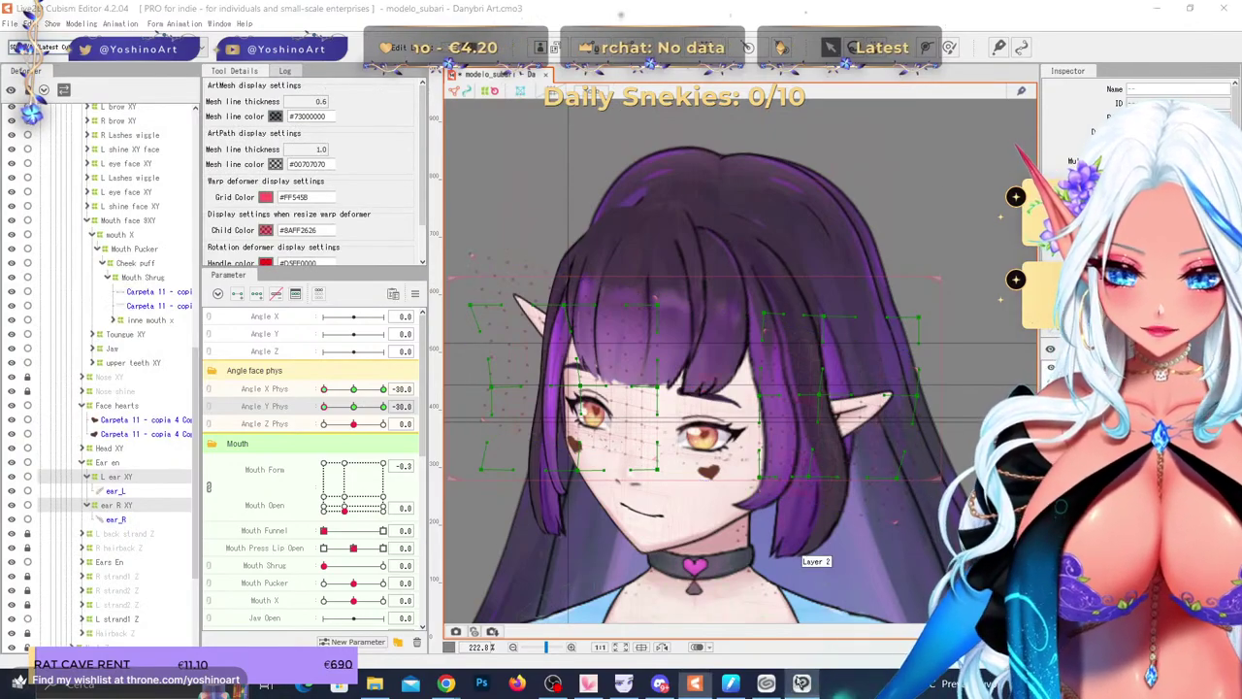
- Switch to Clip Studio Paint, paste the new model screenshot and place its layer below the red guide-line layers
{"action": "key", "text": "alt+Tab"}
{"action": "key", "text": "ctrl+v"}
{"action": "scroll", "coordinate": [648, 396], "scroll_direction": "down", "scroll_amount": 1}
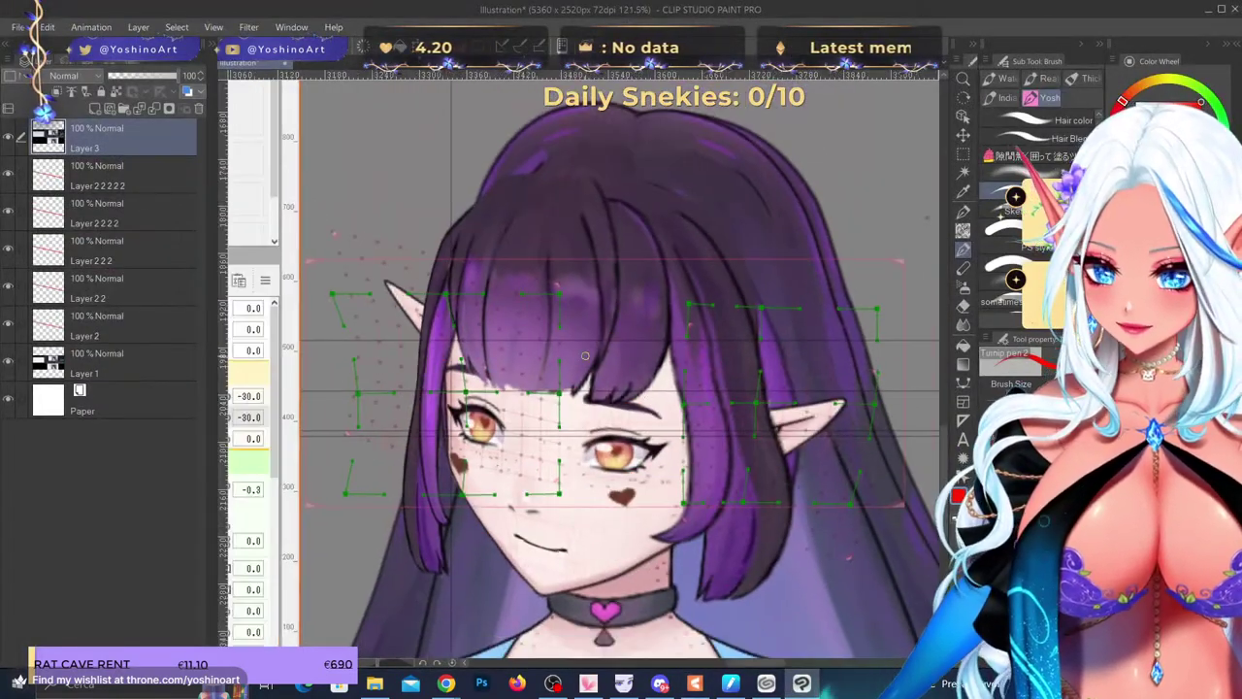
{"action": "scroll", "coordinate": [581, 357], "scroll_direction": "up", "scroll_amount": 1}
{"action": "left_click_drag", "start_coordinate": [109, 149], "coordinate": [104, 336]}
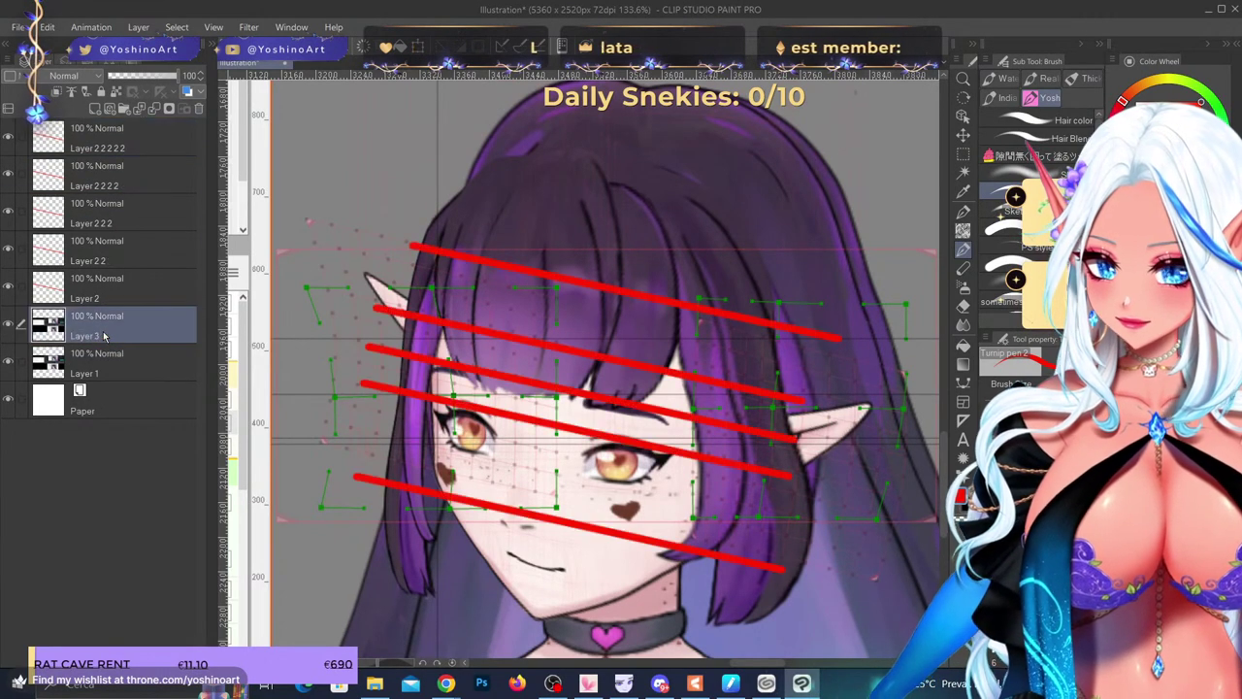
- Select all five guide-line layers and move the lines down together over the face
{"action": "left_click", "coordinate": [146, 166]}
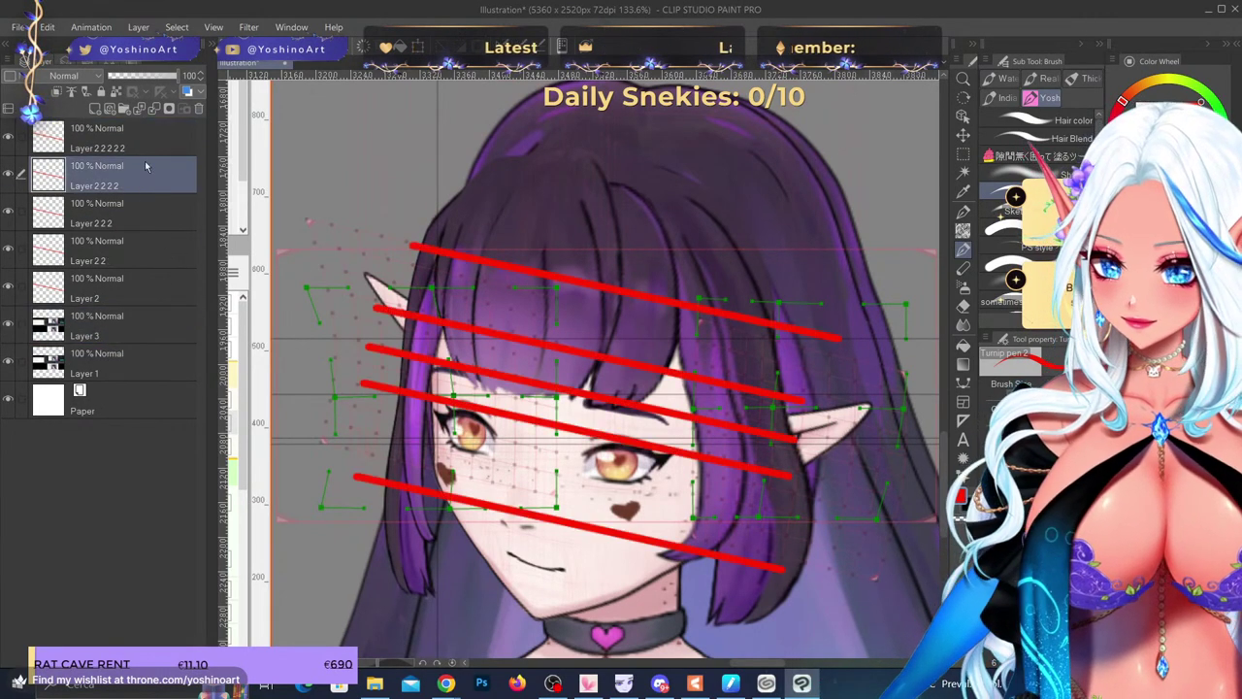
{"action": "left_click", "coordinate": [145, 136]}
{"action": "left_click", "coordinate": [111, 294], "text": "shift"}
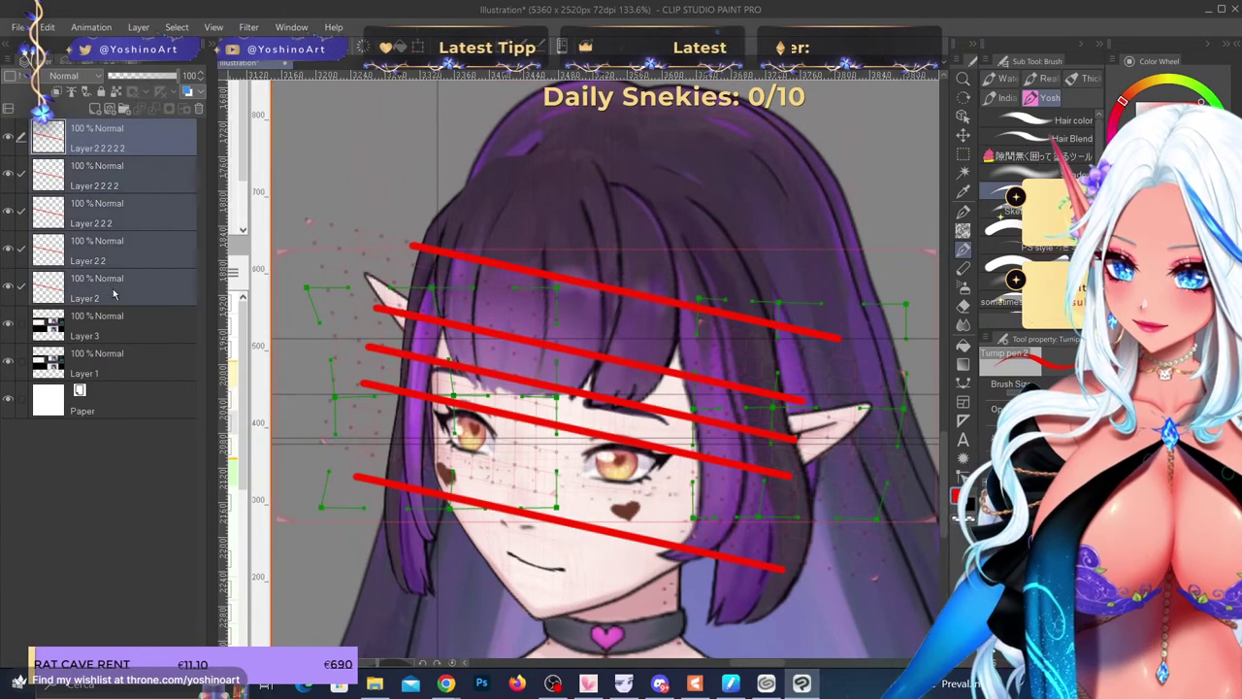
{"action": "key", "text": "ctrl+t"}
{"action": "left_click_drag", "start_coordinate": [695, 399], "coordinate": [714, 436]}
{"action": "left_click", "coordinate": [551, 643]}
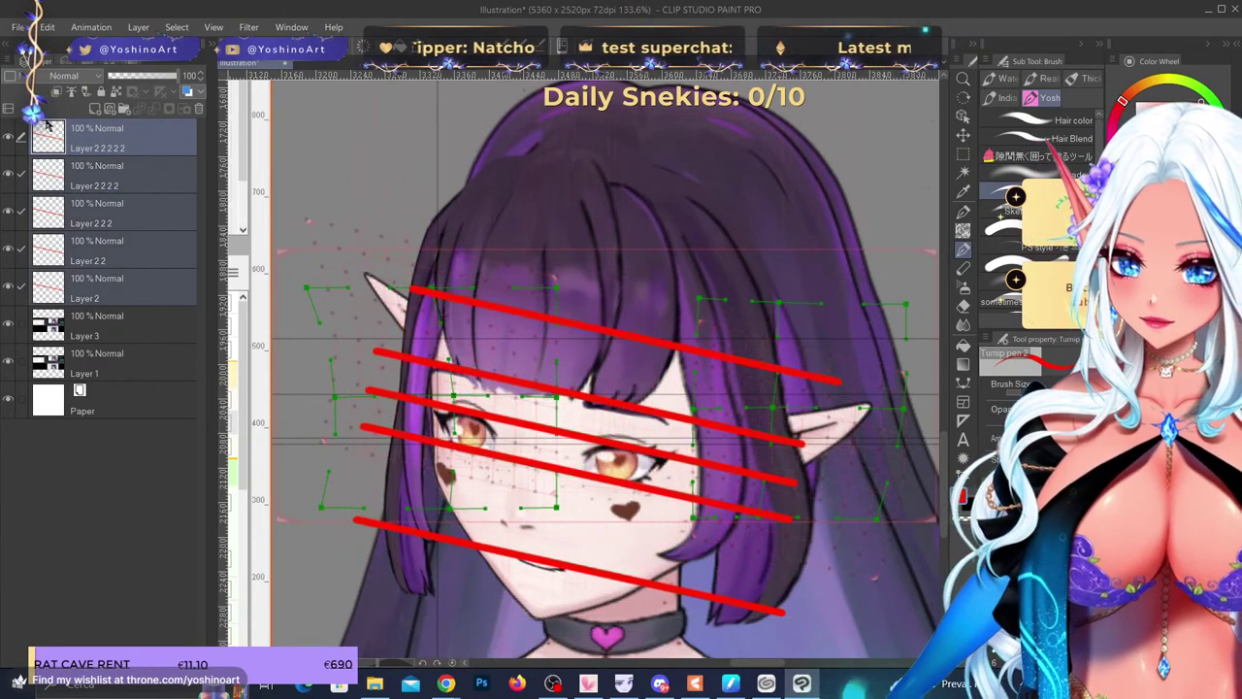
{"action": "left_click", "coordinate": [124, 145]}
{"action": "key", "text": "ctrl+t"}
{"action": "left_click_drag", "start_coordinate": [840, 335], "coordinate": [940, 335]}
{"action": "left_click_drag", "start_coordinate": [836, 358], "coordinate": [774, 342]}
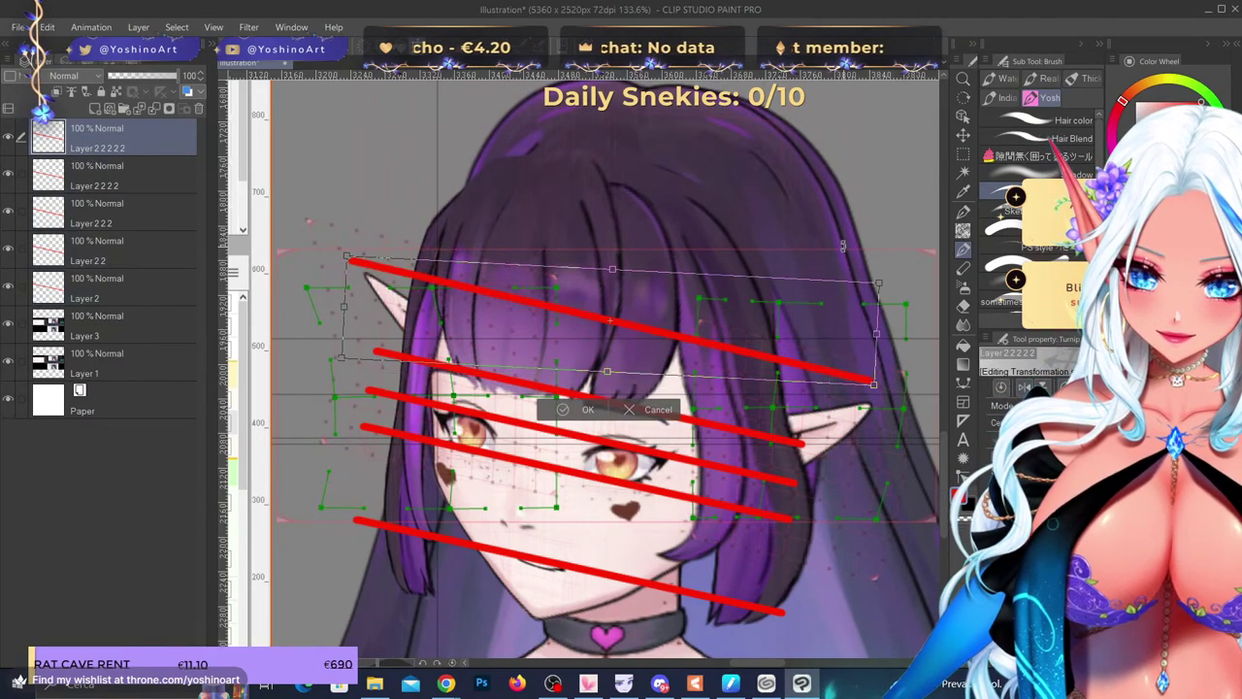
{"action": "left_click", "coordinate": [632, 397]}
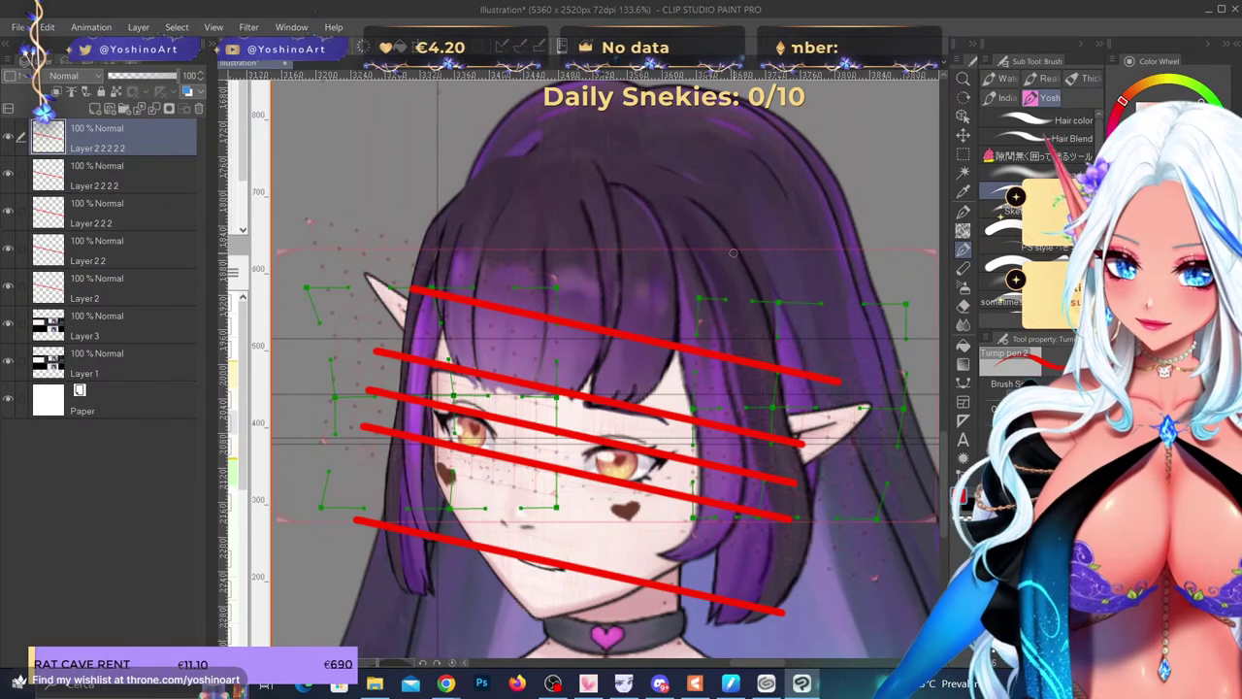
- Shift the top guide line along its slope past the larger ear and add an offset copy reaching the smaller ear
{"action": "key", "text": "ctrl+t"}
{"action": "mouse_move", "coordinate": [705, 362]}
{"action": "left_mouse_down"}
{"action": "mouse_move", "coordinate": [652, 348]}
{"action": "mouse_move", "coordinate": [806, 380]}
{"action": "left_mouse_up"}
{"action": "left_click", "coordinate": [534, 396]}
{"action": "key", "text": "ctrl+c"}
{"action": "key", "text": "ctrl+v"}
{"action": "key", "text": "ctrl+t"}
{"action": "left_click", "coordinate": [713, 433]}
{"action": "scroll", "coordinate": [774, 392], "scroll_direction": "down", "scroll_amount": 2}
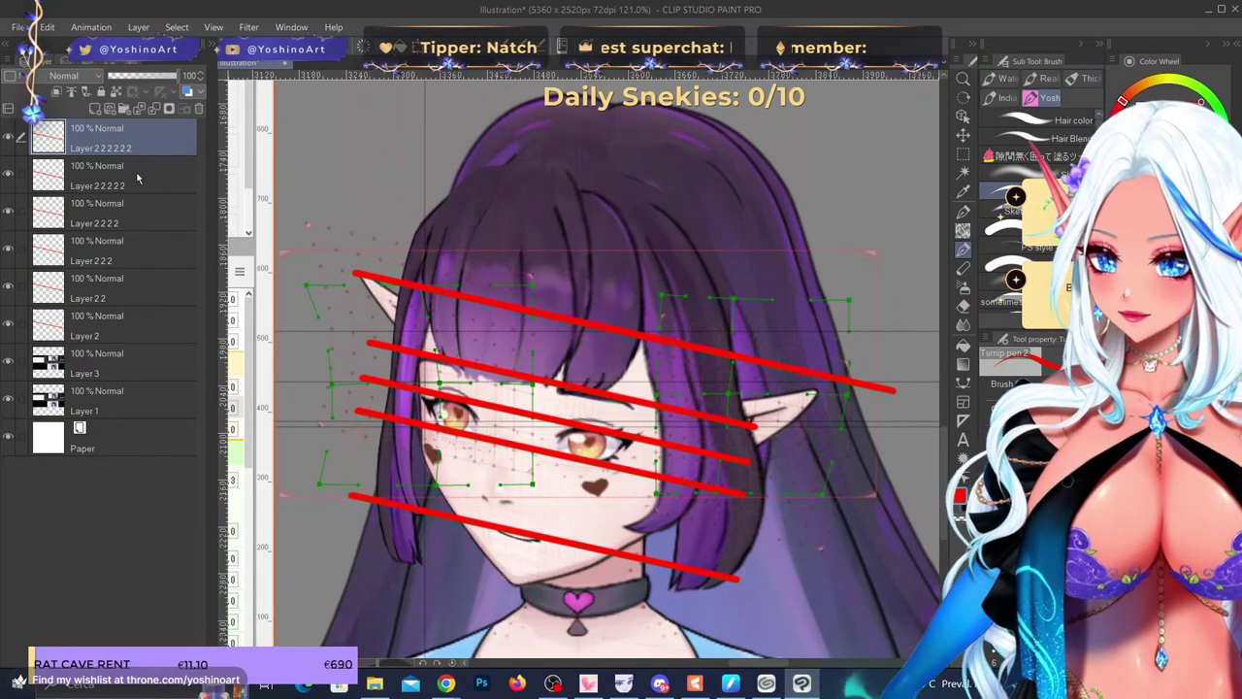
- Merge the copied line with the layer below and nudge the combined top guide line slightly towards the smaller ear
{"action": "right_click", "coordinate": [121, 134]}
{"action": "left_click", "coordinate": [194, 430]}
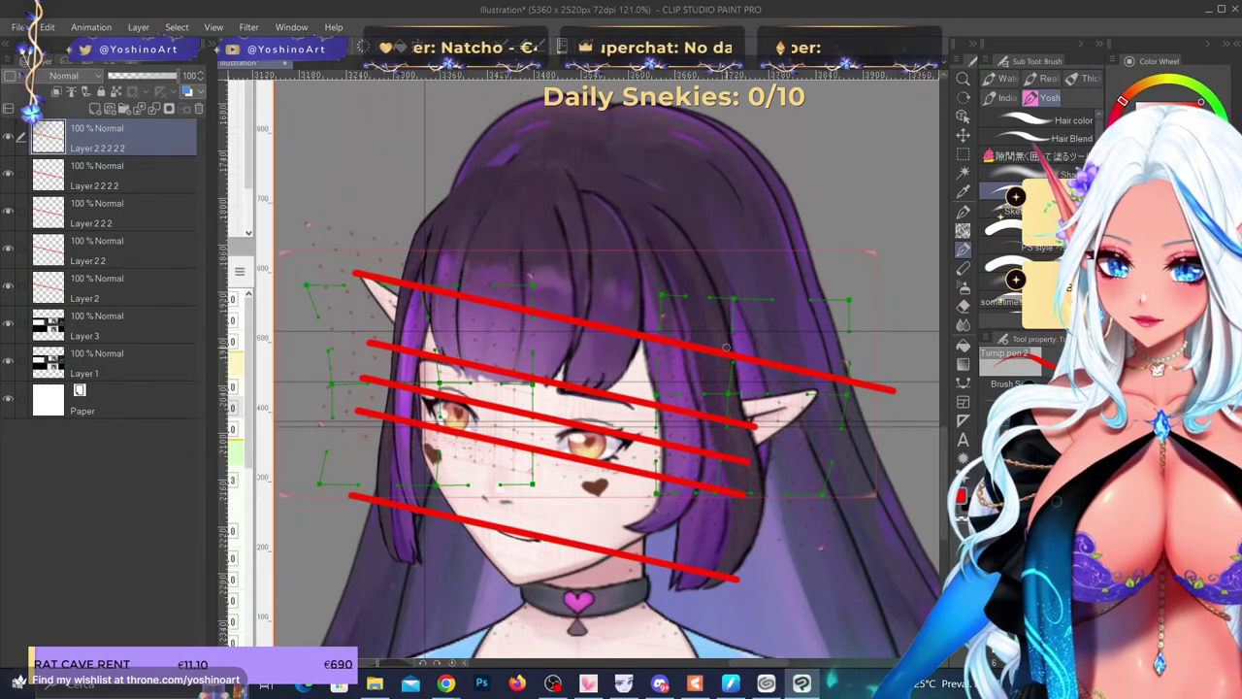
{"action": "key", "text": "ctrl+t"}
{"action": "left_click_drag", "start_coordinate": [816, 377], "coordinate": [795, 373]}
{"action": "left_click", "coordinate": [546, 418]}
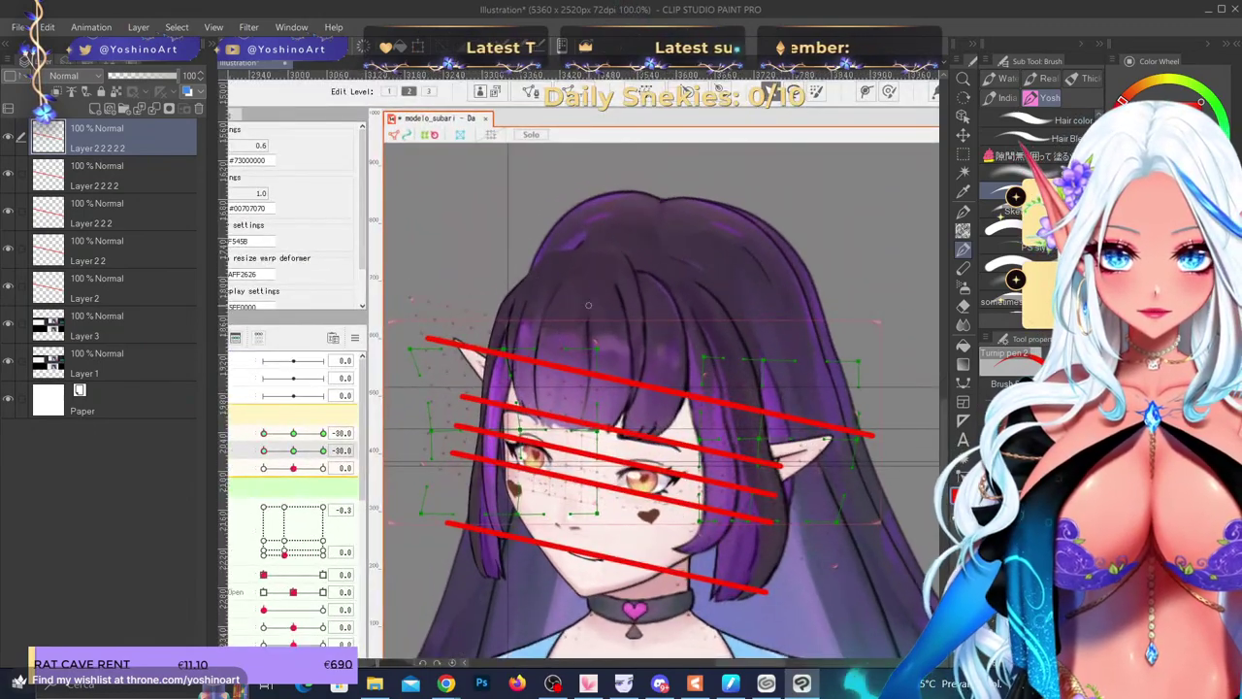
- Examine the ears' slant against the guide lines and switch back to Live2D Cubism Editor
{"action": "scroll", "coordinate": [547, 418], "scroll_direction": "down", "scroll_amount": 2}
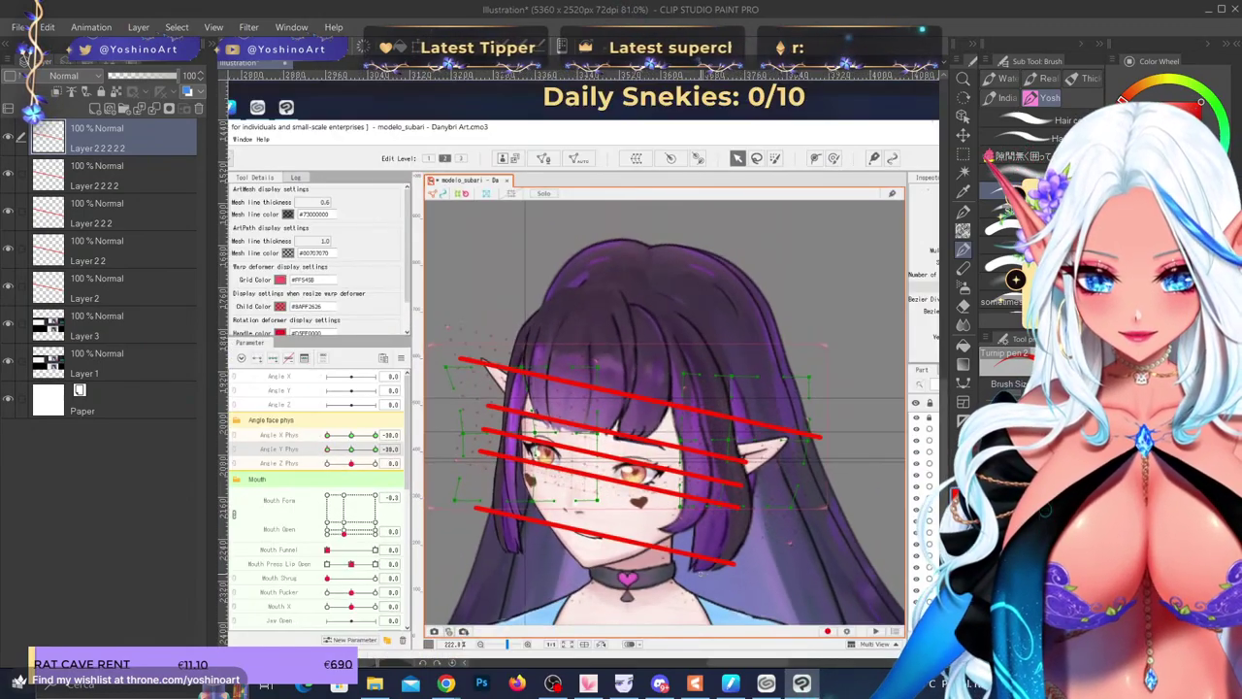
{"action": "scroll", "coordinate": [577, 548], "scroll_direction": "up", "scroll_amount": 2}
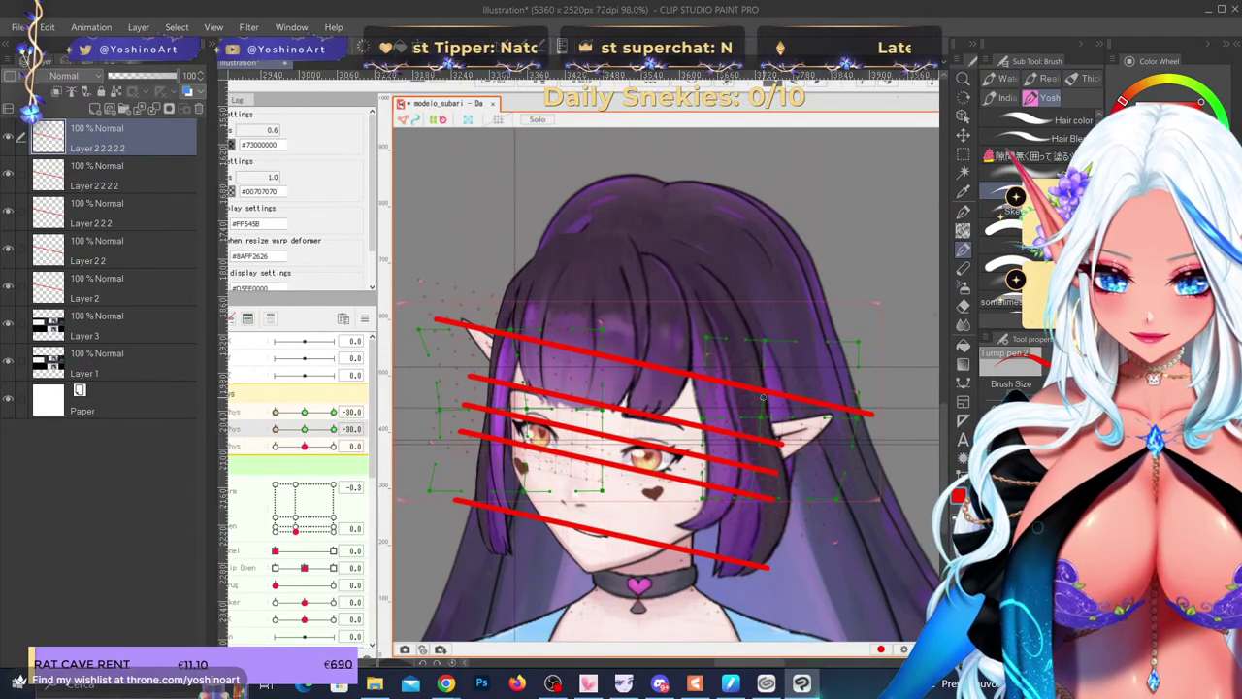
{"action": "scroll", "coordinate": [728, 385], "scroll_direction": "down", "scroll_amount": 2}
{"action": "scroll", "coordinate": [730, 469], "scroll_direction": "up", "scroll_amount": 2}
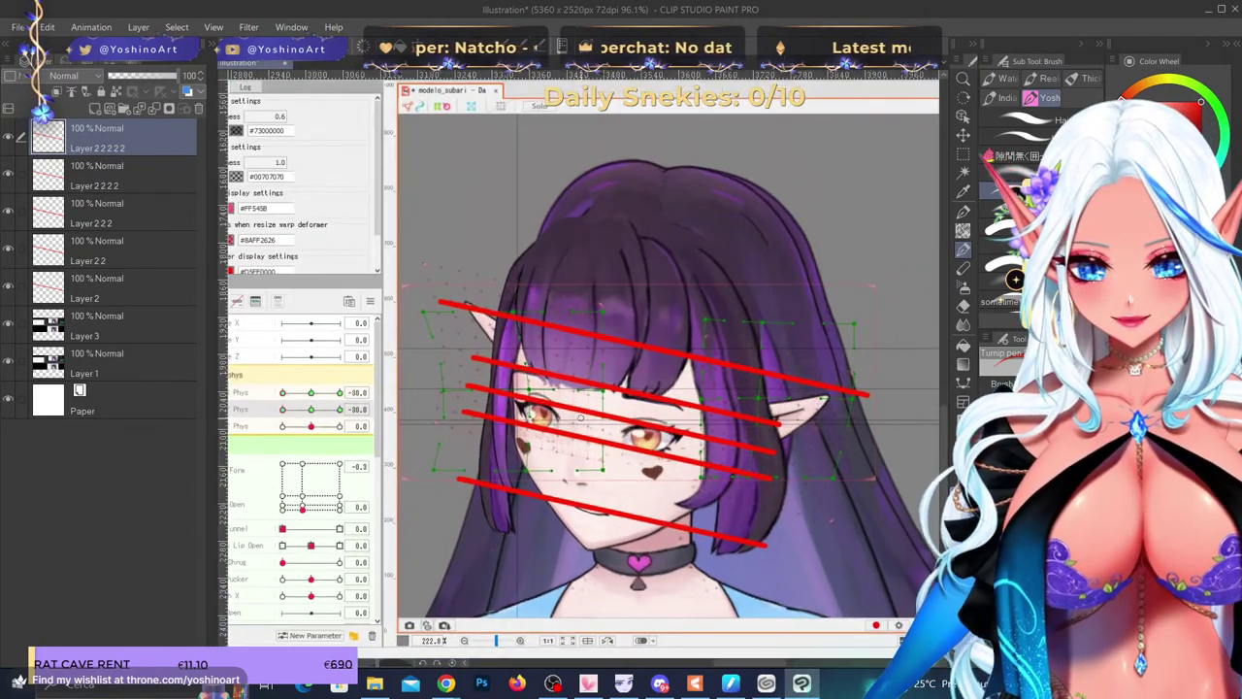
{"action": "left_click", "coordinate": [1209, 10]}
- Deselect the ear deformers and preview the head turn with Angle X Phys, ending at -30
{"action": "scroll", "coordinate": [586, 361], "scroll_direction": "down", "scroll_amount": 3}
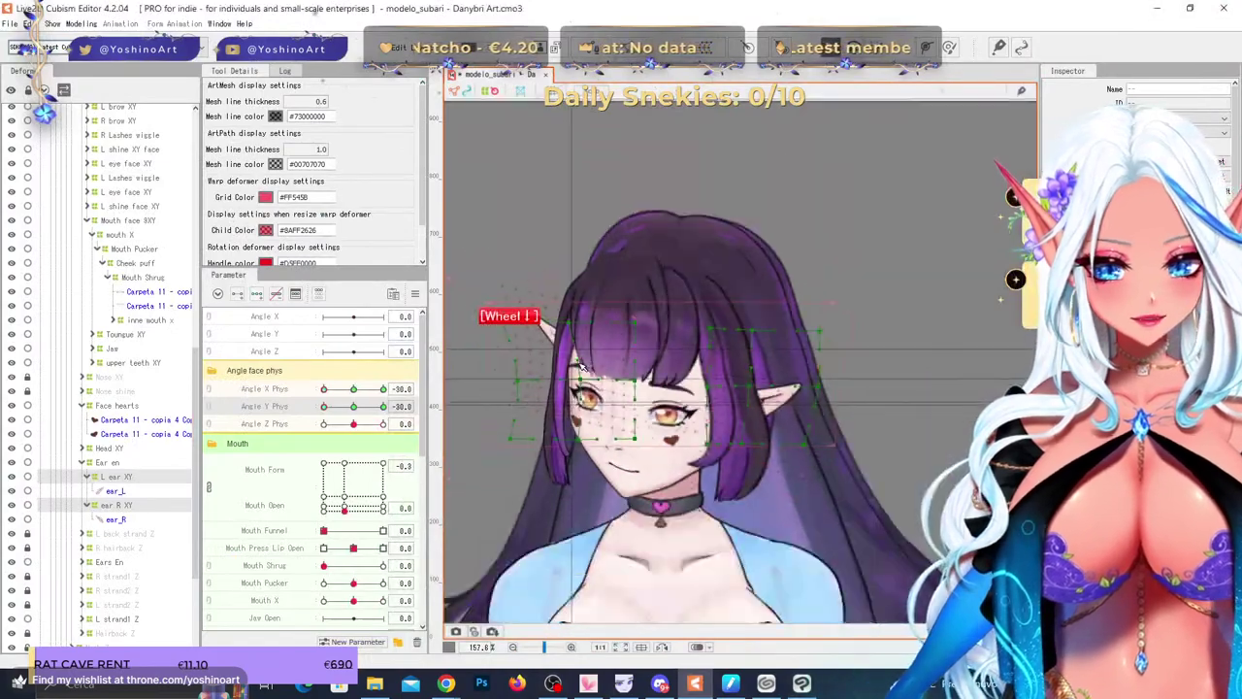
{"action": "left_click", "coordinate": [817, 264]}
{"action": "scroll", "coordinate": [589, 354], "scroll_direction": "up", "scroll_amount": 2}
{"action": "left_click_drag", "start_coordinate": [351, 388], "coordinate": [324, 432]}
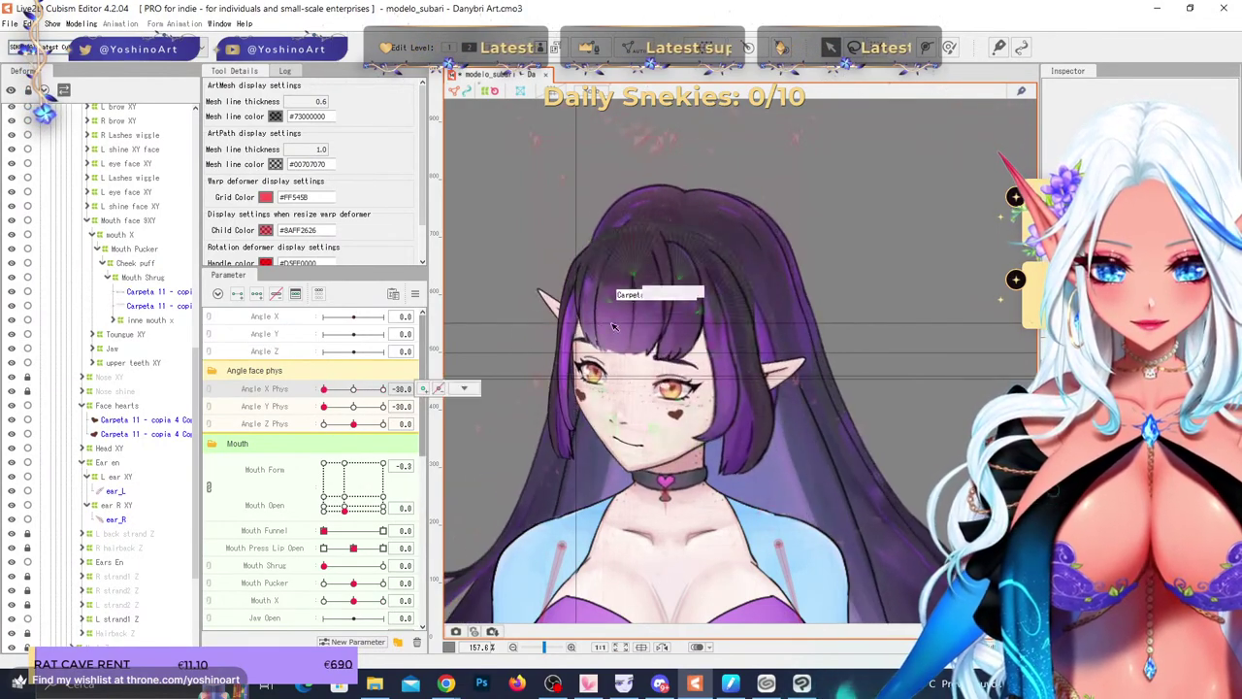
- Find and select the Fleco XY warp deformer that controls the bangs
{"action": "left_click", "coordinate": [660, 261]}
{"action": "left_click", "coordinate": [660, 260]}
{"action": "scroll", "coordinate": [621, 252], "scroll_direction": "up", "scroll_amount": 2}
{"action": "scroll", "coordinate": [107, 243], "scroll_direction": "up", "scroll_amount": 5}
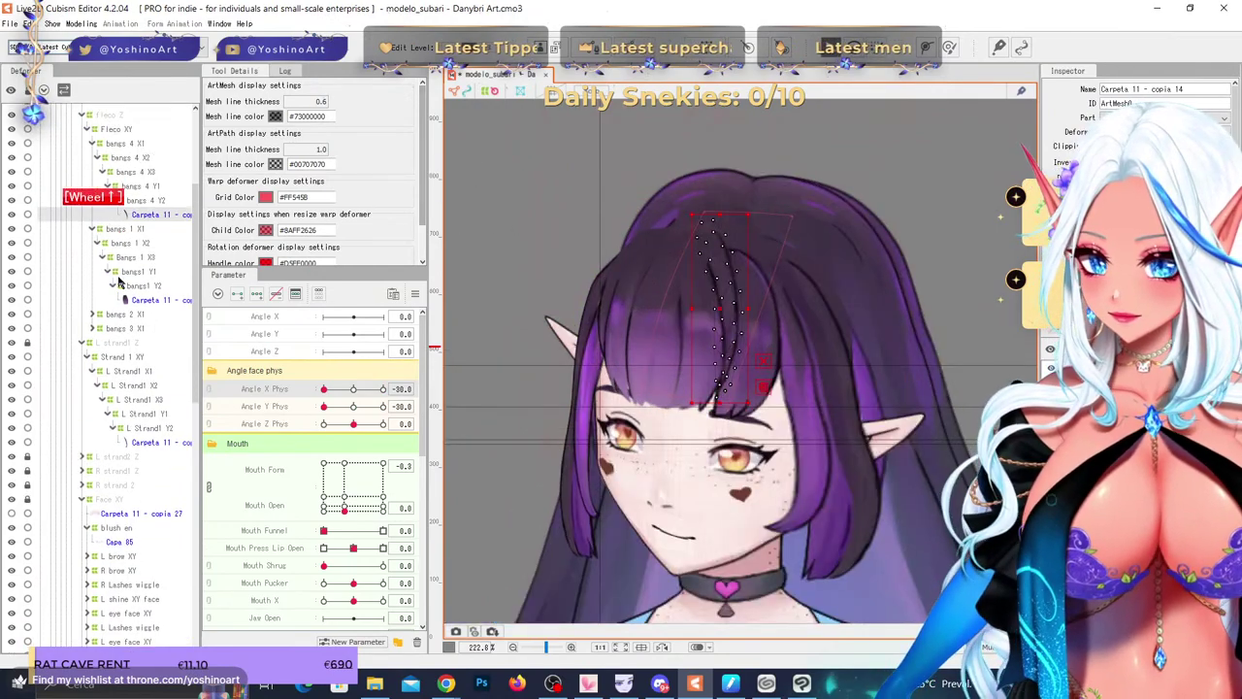
{"action": "left_click", "coordinate": [119, 285]}
{"action": "scroll", "coordinate": [705, 327], "scroll_direction": "down", "scroll_amount": 3}
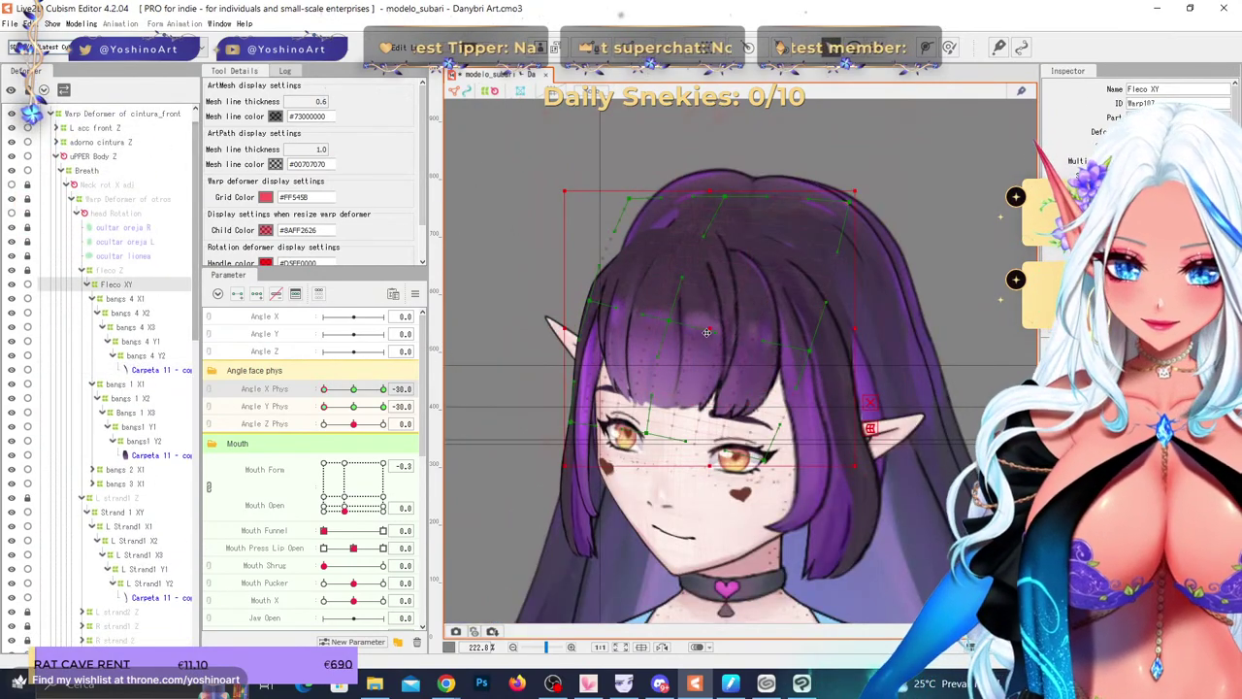
- Preview the bangs' movement with Angle Y Phys, and reset Angle Y Phys and Angle X Phys to 0
{"action": "left_click_drag", "start_coordinate": [327, 406], "coordinate": [297, 417]}
{"action": "right_click", "coordinate": [354, 408]}
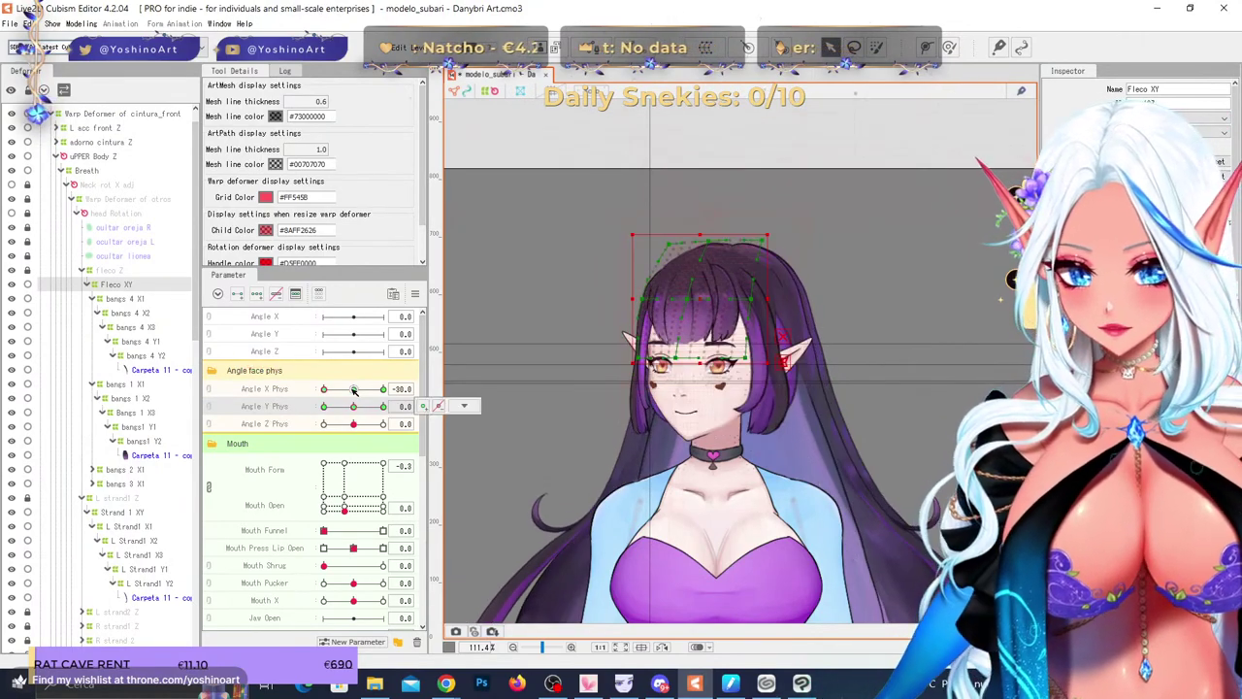
{"action": "right_click", "coordinate": [353, 390]}
{"action": "scroll", "coordinate": [636, 325], "scroll_direction": "down", "scroll_amount": 3}
{"action": "scroll", "coordinate": [652, 325], "scroll_direction": "up", "scroll_amount": 8}
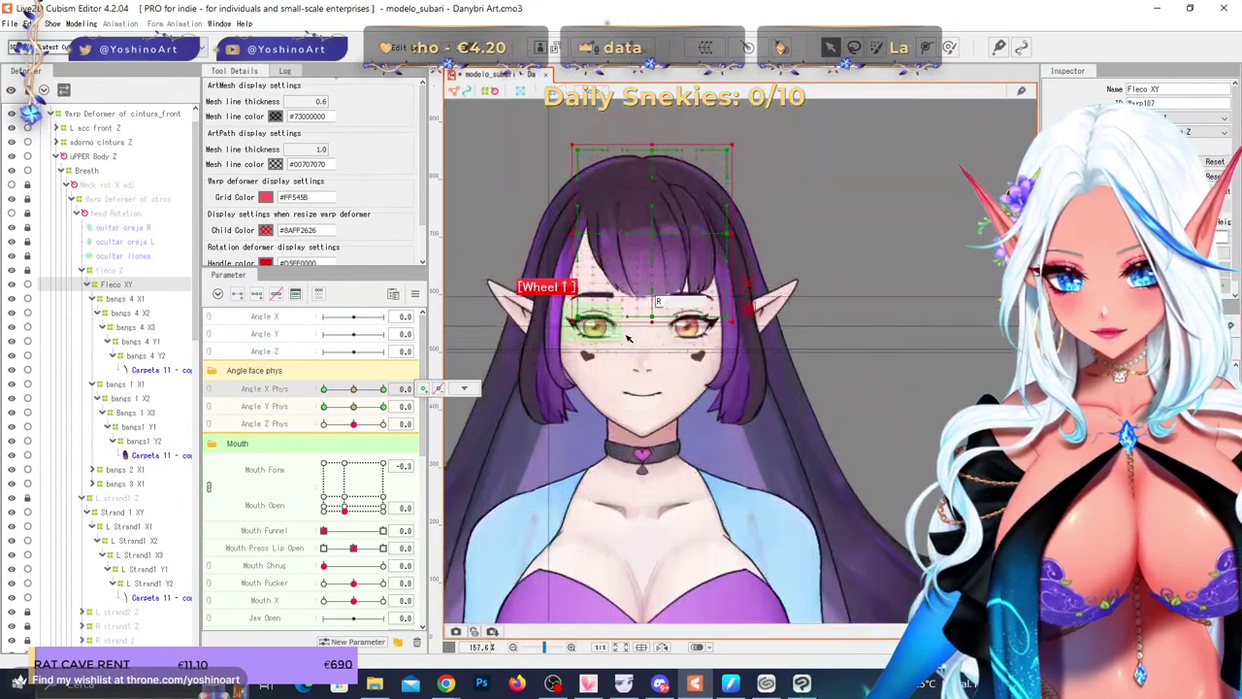
- Set Mouth Open to 1.0 with Mouth Form at -0.3 and examine the open mouth's teeth and tongue up close
{"action": "left_click_drag", "start_coordinate": [343, 485], "coordinate": [324, 453]}
{"action": "left_click", "coordinate": [343, 464]}
{"action": "right_click", "coordinate": [344, 464]}
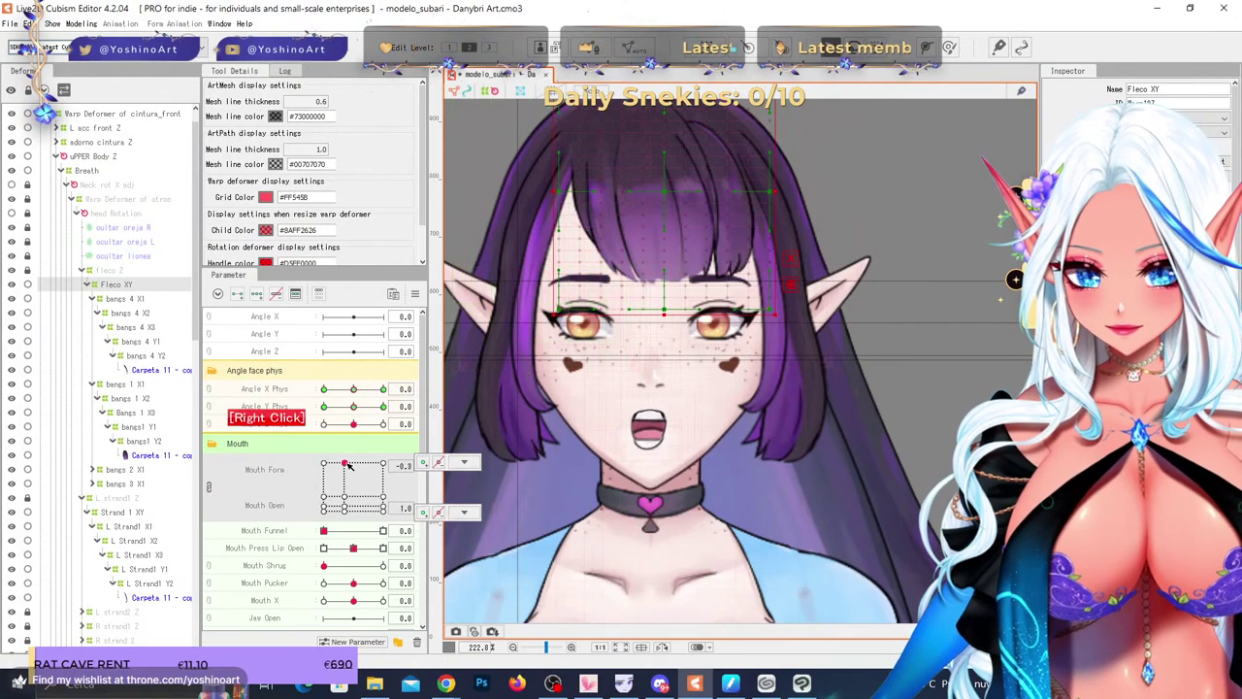
{"action": "scroll", "coordinate": [626, 452], "scroll_direction": "up", "scroll_amount": 3}
{"action": "scroll", "coordinate": [674, 417], "scroll_direction": "up", "scroll_amount": 2}
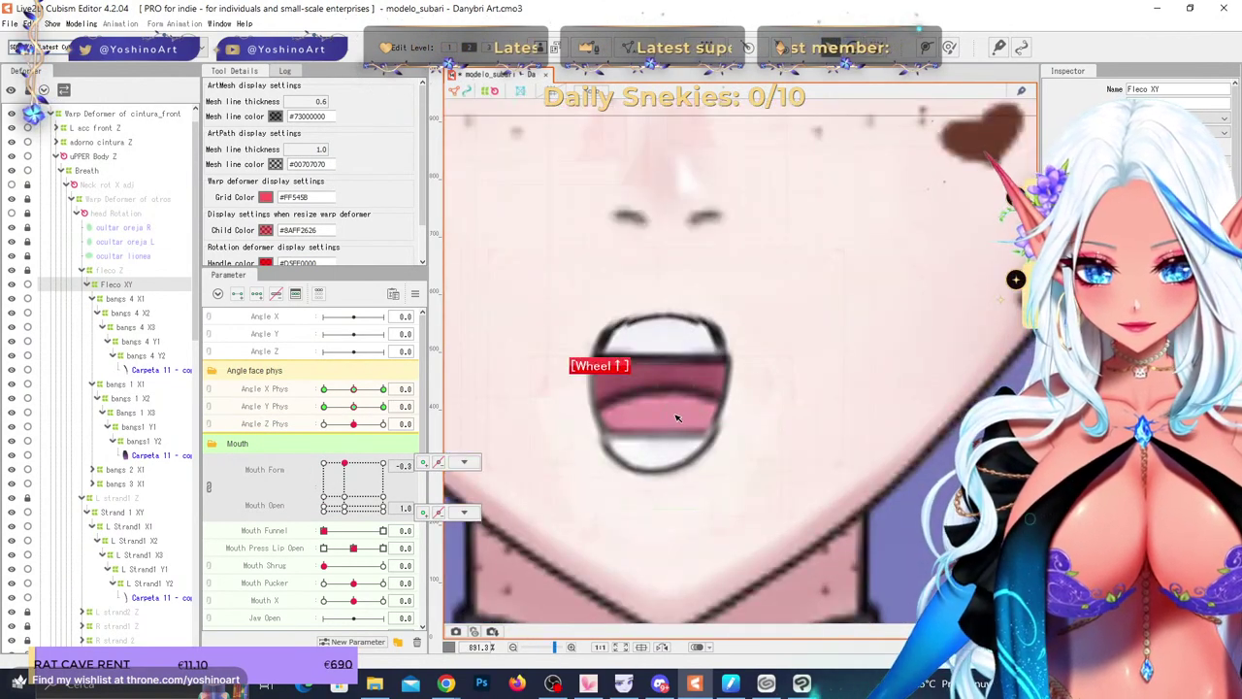
{"action": "scroll", "coordinate": [676, 417], "scroll_direction": "down", "scroll_amount": 2}
{"action": "scroll", "coordinate": [678, 416], "scroll_direction": "down", "scroll_amount": 4}
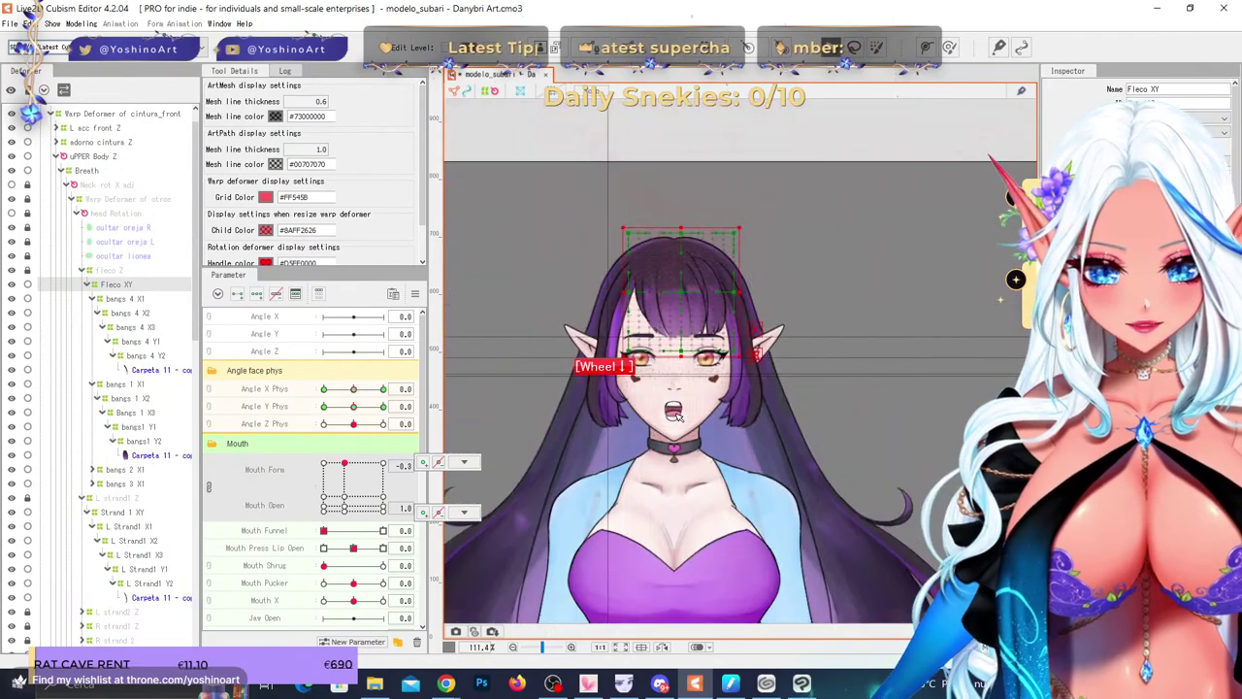
{"action": "scroll", "coordinate": [693, 389], "scroll_direction": "up", "scroll_amount": 3}
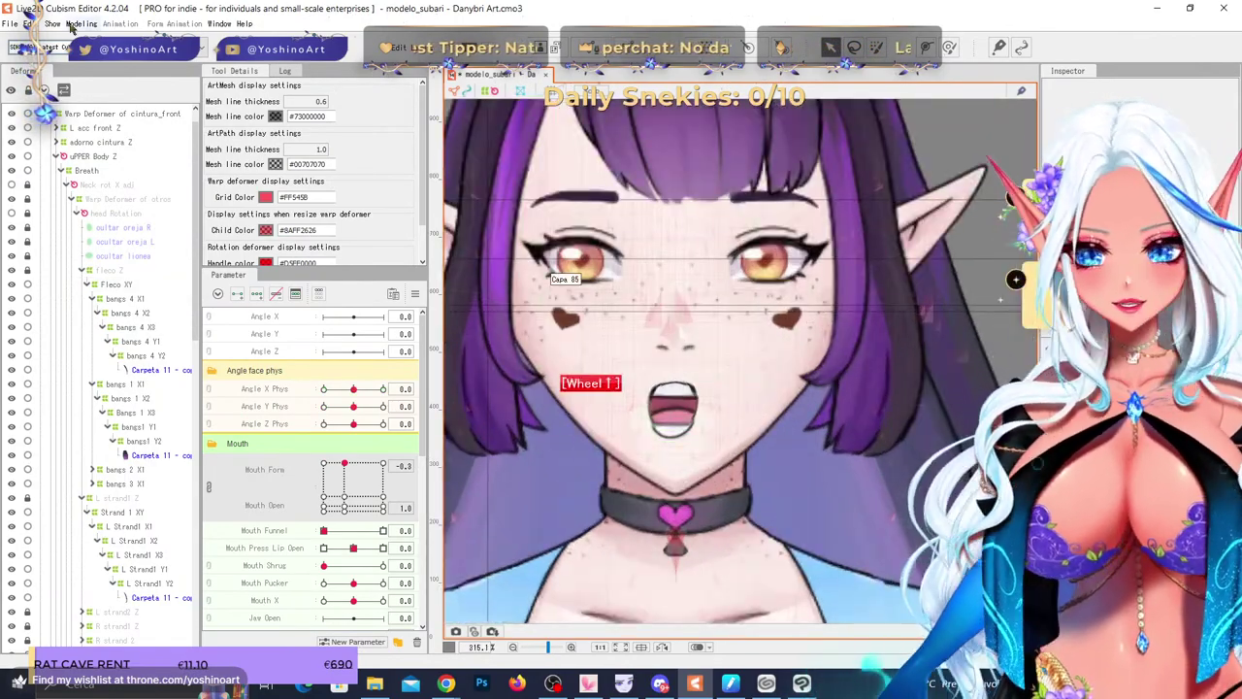
- Open the guide display options for the modeling view
{"action": "left_click", "coordinate": [55, 23]}
{"action": "mouse_move", "coordinate": [111, 56]}
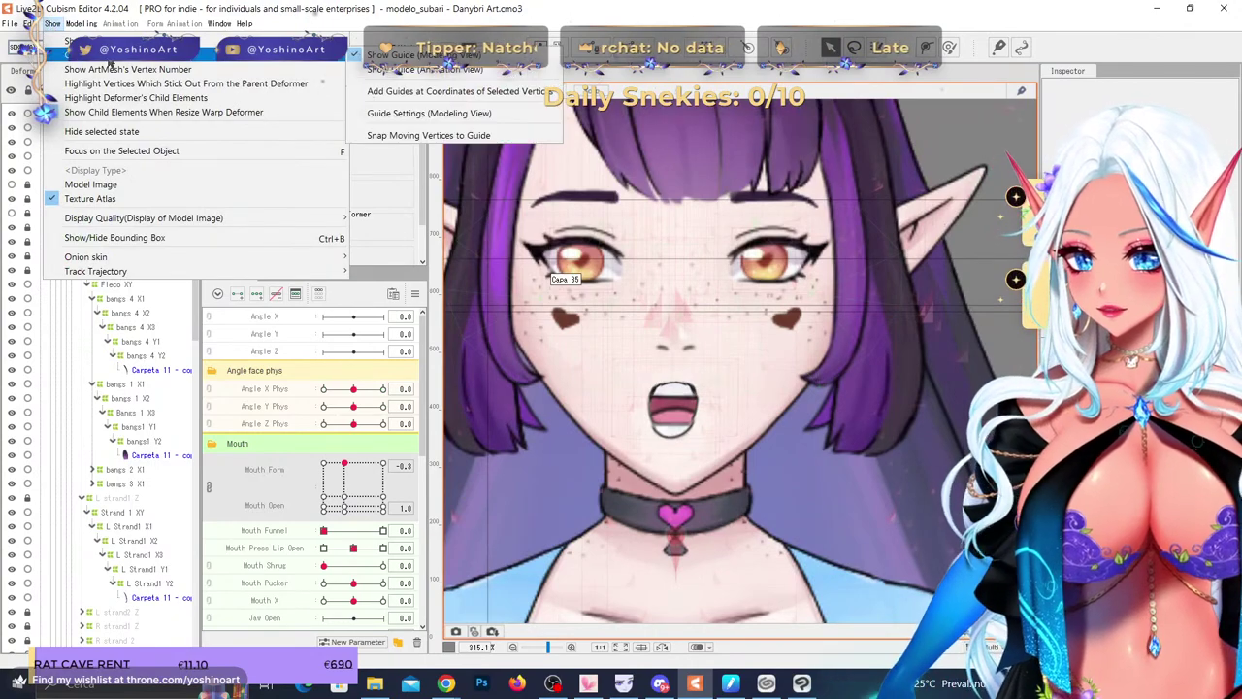
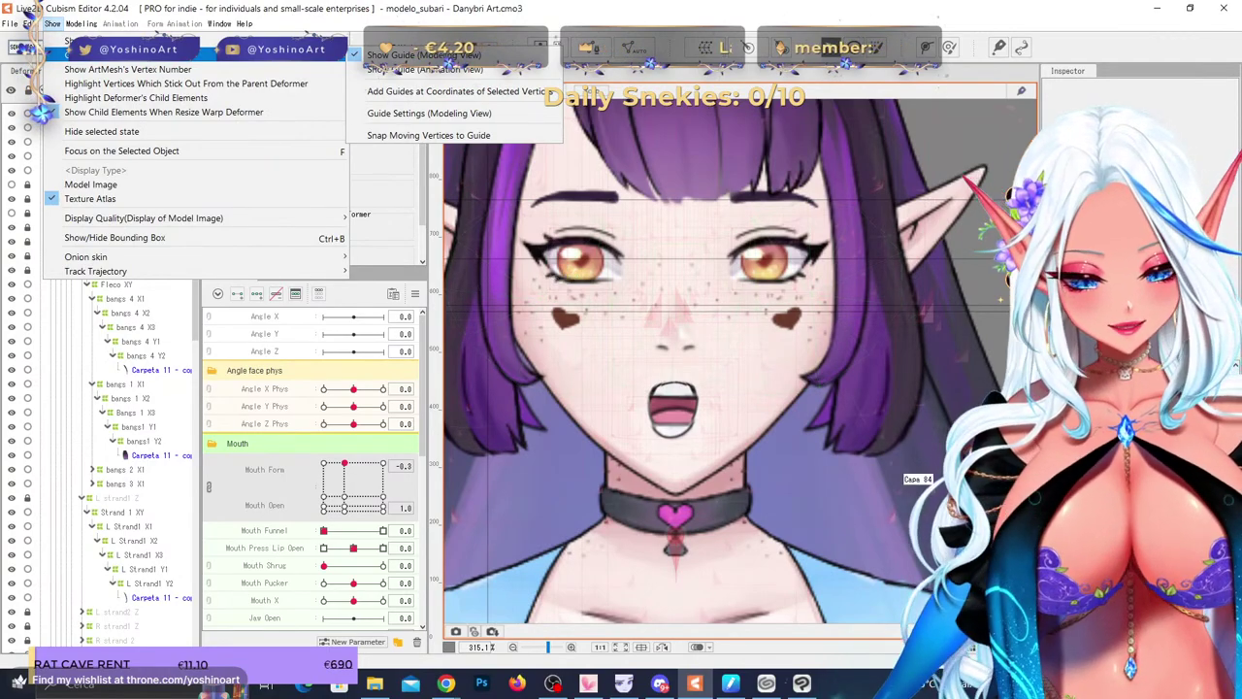
- Switch to Clip Studio Paint, paste another red perspective guide line and place it across the top of the character's hair
{"action": "left_click", "coordinate": [806, 684]}
{"action": "scroll", "coordinate": [641, 408], "scroll_direction": "down", "scroll_amount": 2}
{"action": "scroll", "coordinate": [573, 255], "scroll_direction": "up", "scroll_amount": 2}
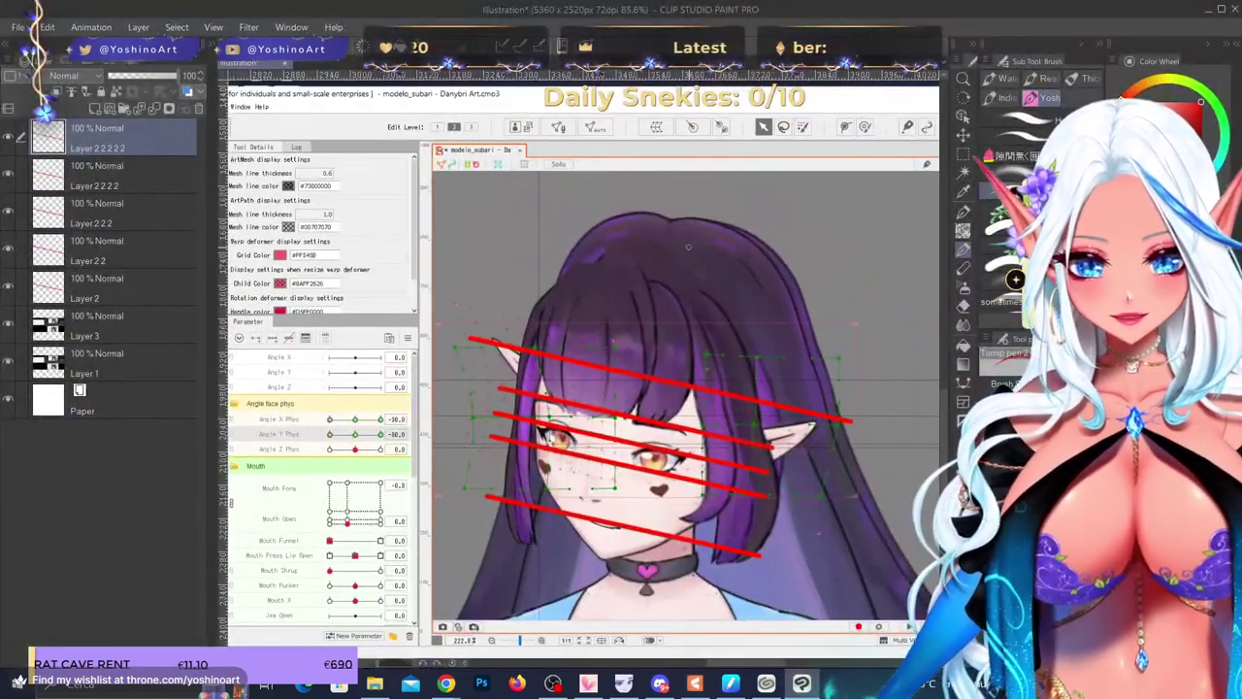
{"action": "key", "text": "ctrl+v"}
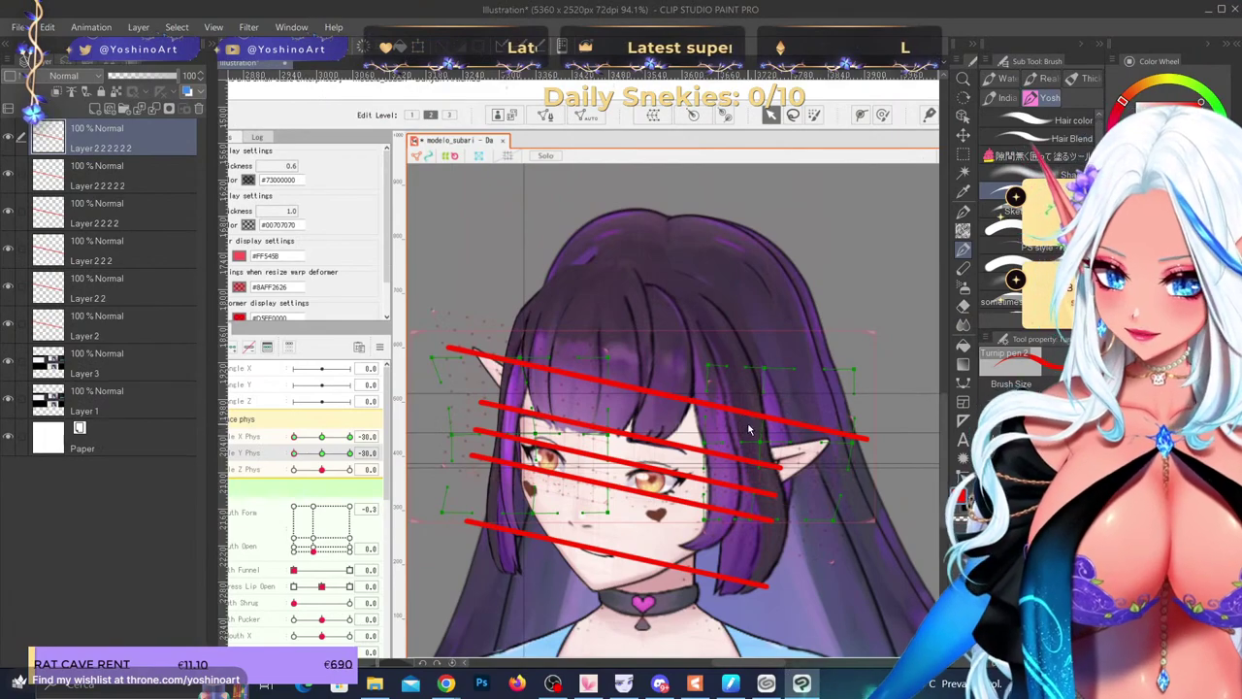
{"action": "key", "text": "ctrl+t"}
{"action": "left_click_drag", "start_coordinate": [781, 429], "coordinate": [904, 289]}
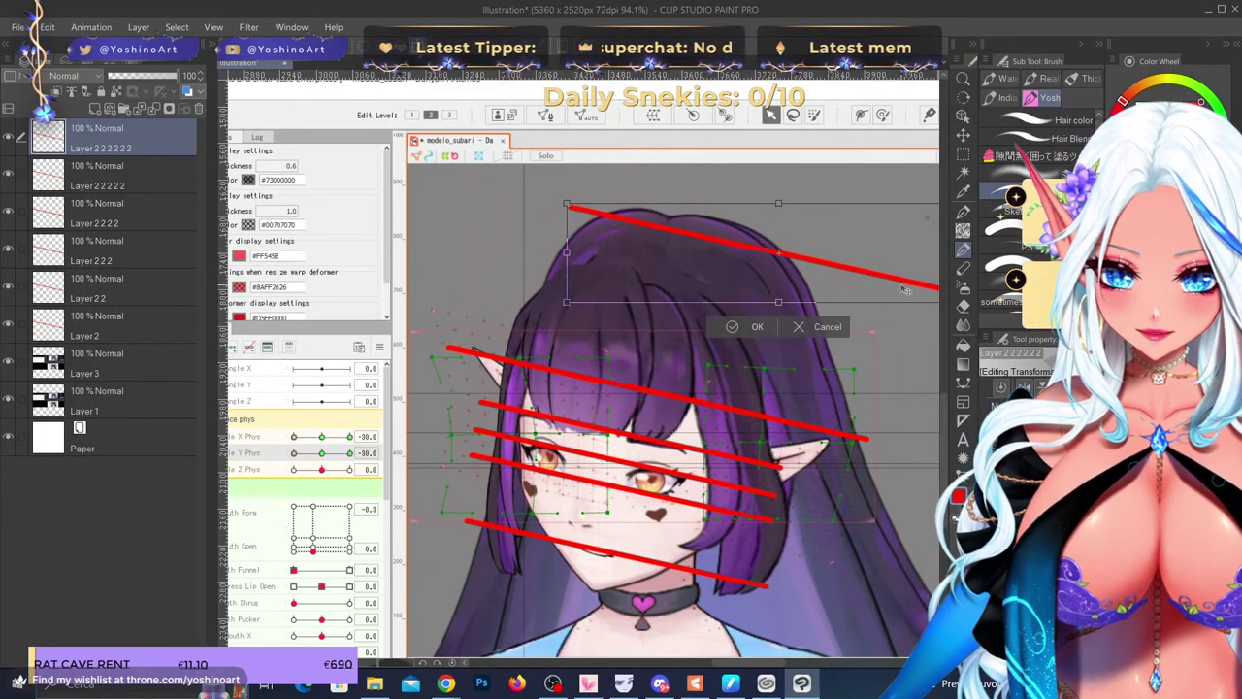
{"action": "left_click", "coordinate": [731, 331]}
{"action": "scroll", "coordinate": [742, 218], "scroll_direction": "up", "scroll_amount": 1}
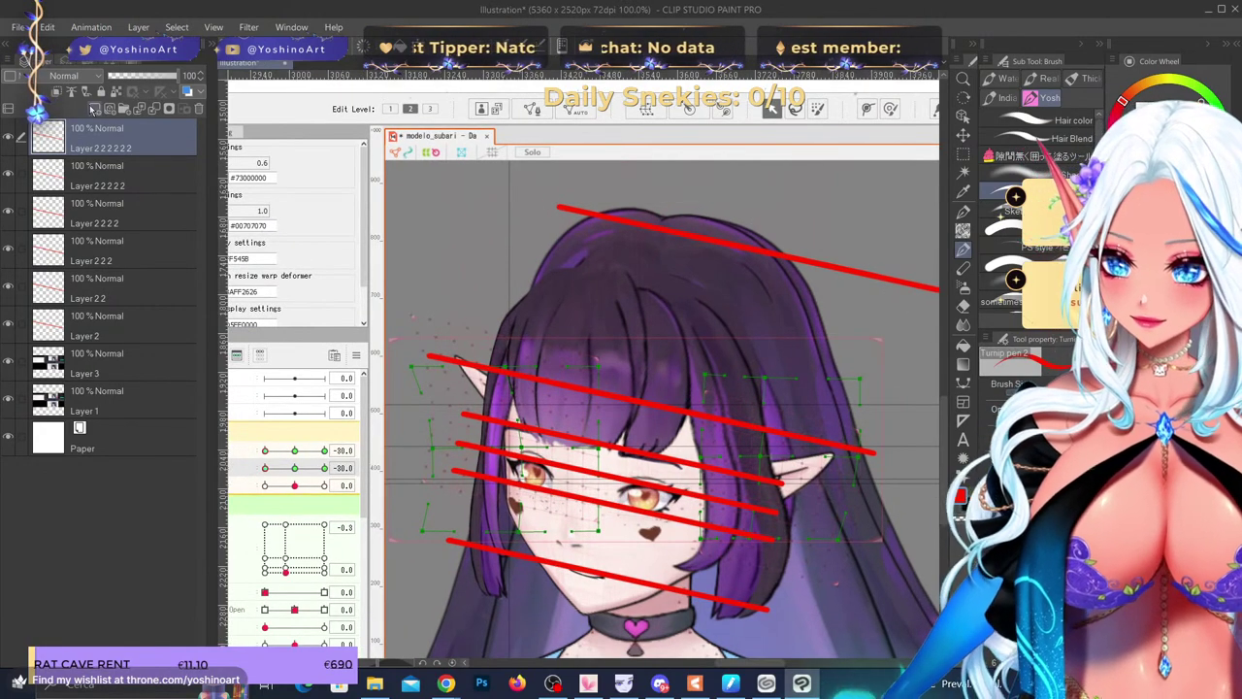
- Add a layer beneath the topmost guide line and paint over the crown of the hair to smooth the head's upper outline
{"action": "left_click", "coordinate": [93, 110]}
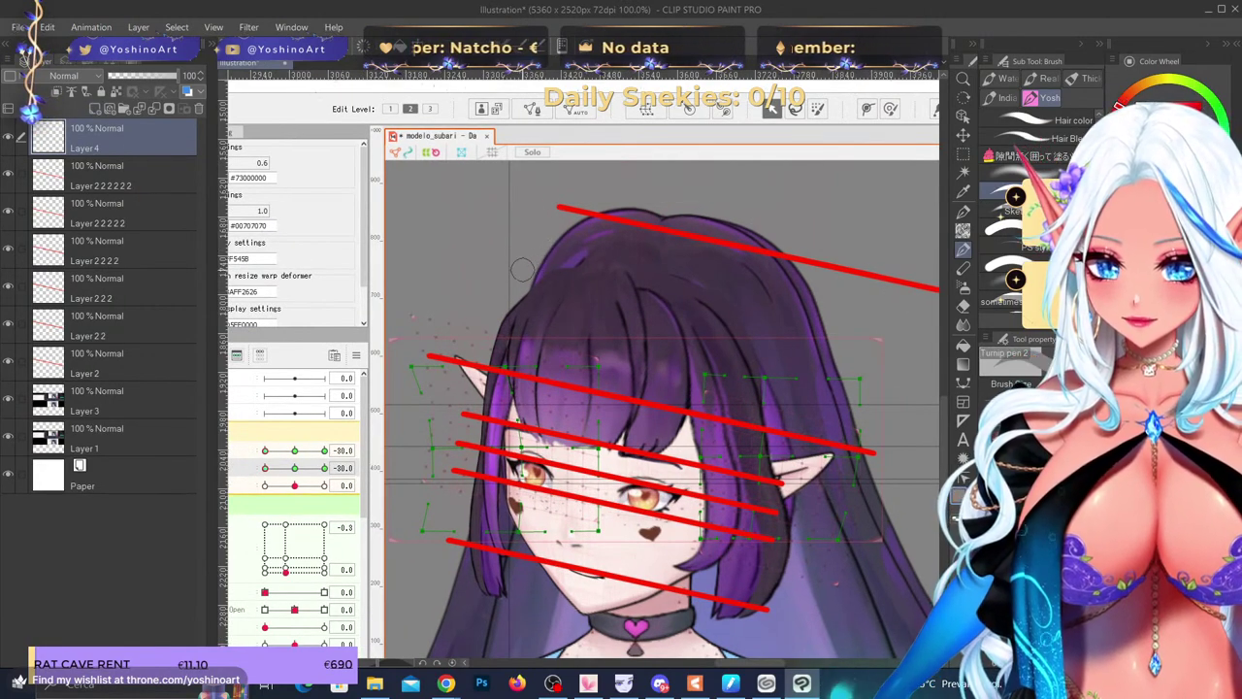
{"action": "mouse_move", "coordinate": [522, 270]}
{"action": "left_mouse_down"}
{"action": "mouse_move", "coordinate": [589, 220]}
{"action": "mouse_move", "coordinate": [672, 207]}
{"action": "left_mouse_up"}
{"action": "key", "text": "ctrl+z"}
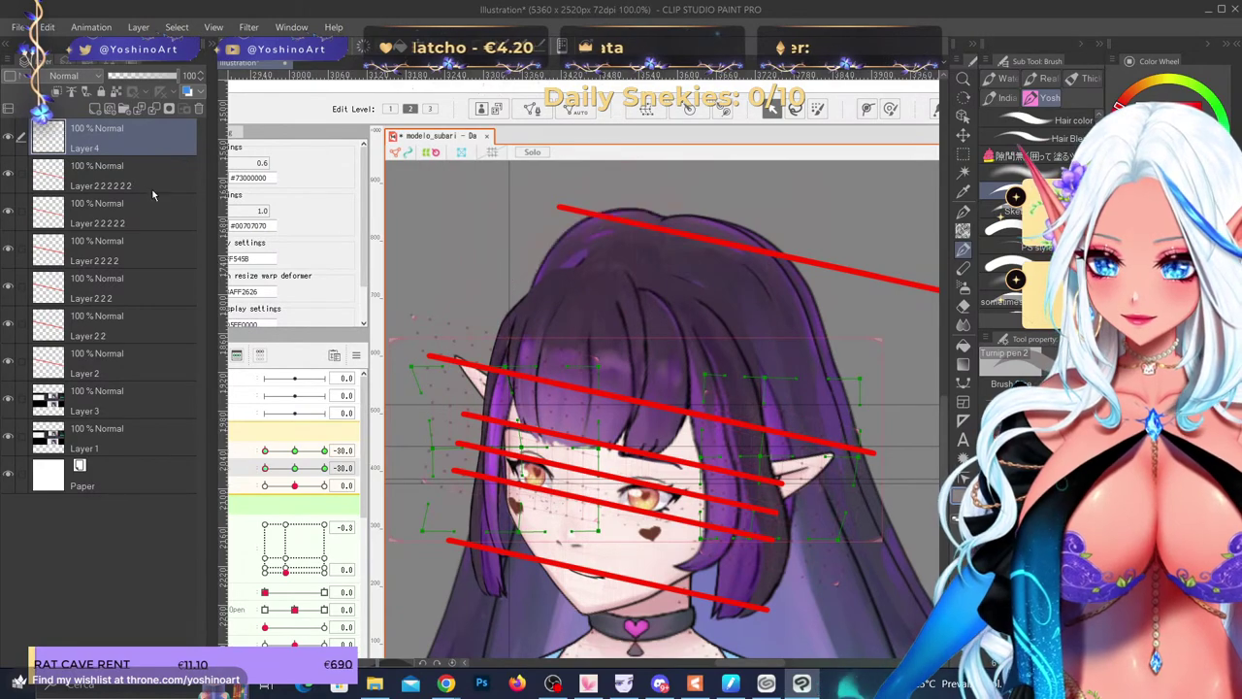
{"action": "left_click_drag", "start_coordinate": [118, 145], "coordinate": [115, 185]}
{"action": "mouse_move", "coordinate": [526, 276]}
{"action": "left_mouse_down"}
{"action": "mouse_move", "coordinate": [560, 238]}
{"action": "mouse_move", "coordinate": [694, 212]}
{"action": "left_mouse_up"}
{"action": "key", "text": "ctrl+z"}
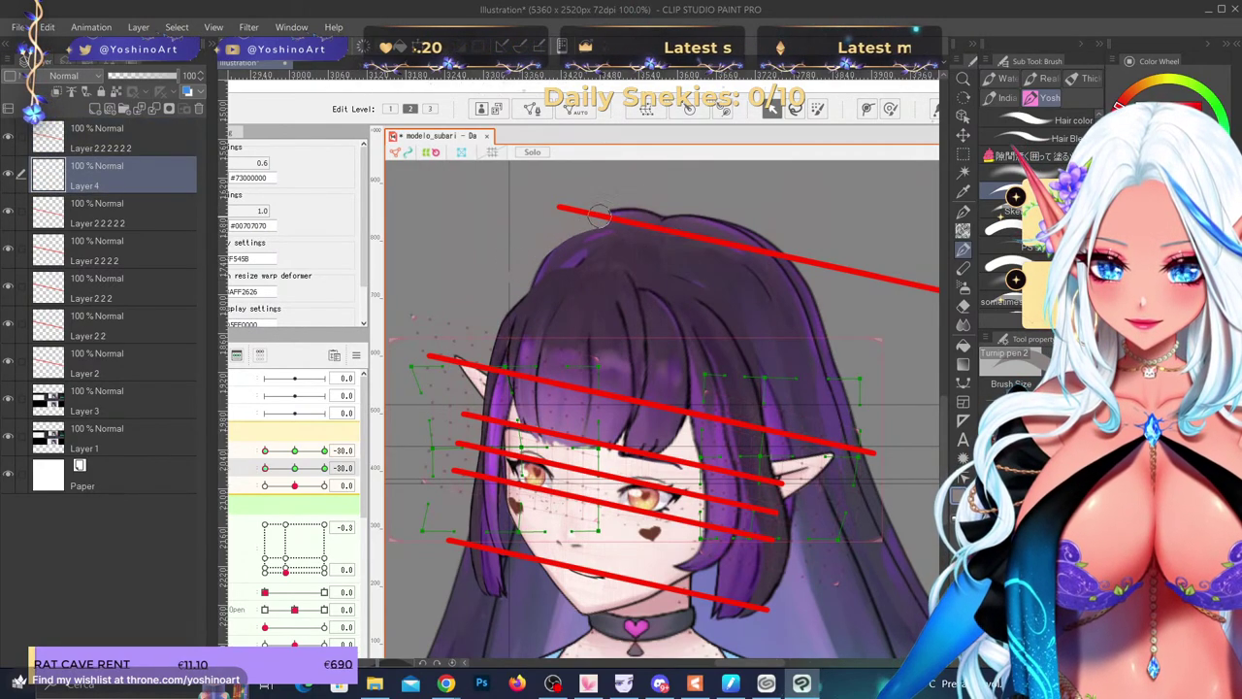
{"action": "scroll", "coordinate": [539, 228], "scroll_direction": "down", "scroll_amount": 3}
{"action": "scroll", "coordinate": [631, 235], "scroll_direction": "up", "scroll_amount": 3}
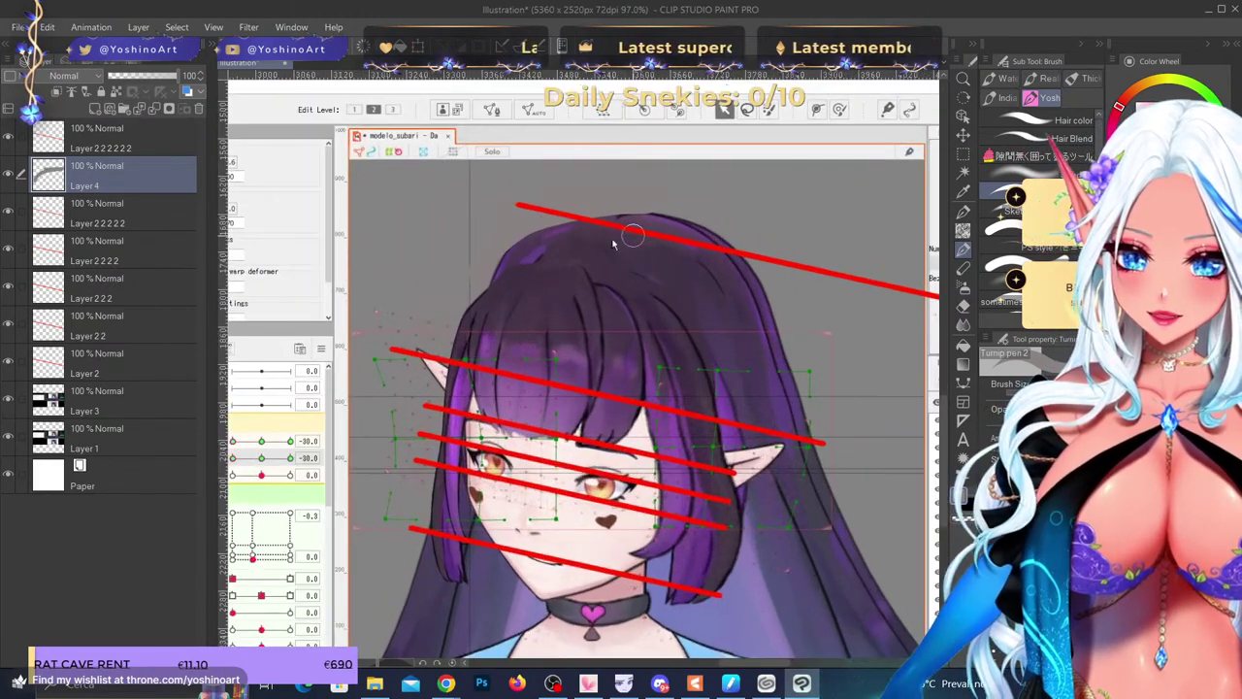
{"action": "left_click_drag", "start_coordinate": [648, 217], "coordinate": [501, 258]}
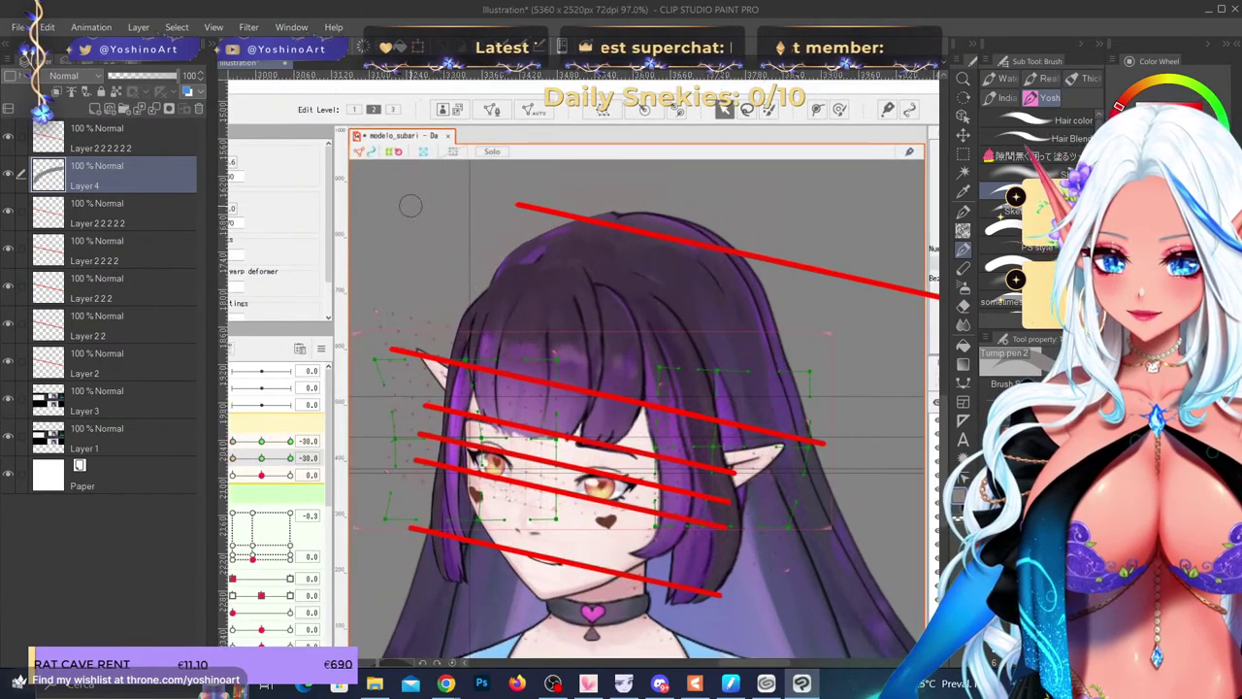
- Raise the topmost red guide line slightly above the crown and reselect Layer 4, the painted correction layer
{"action": "left_click", "coordinate": [143, 147]}
{"action": "key", "text": "ctrl+t"}
{"action": "left_click_drag", "start_coordinate": [803, 282], "coordinate": [813, 259]}
{"action": "left_click", "coordinate": [693, 305]}
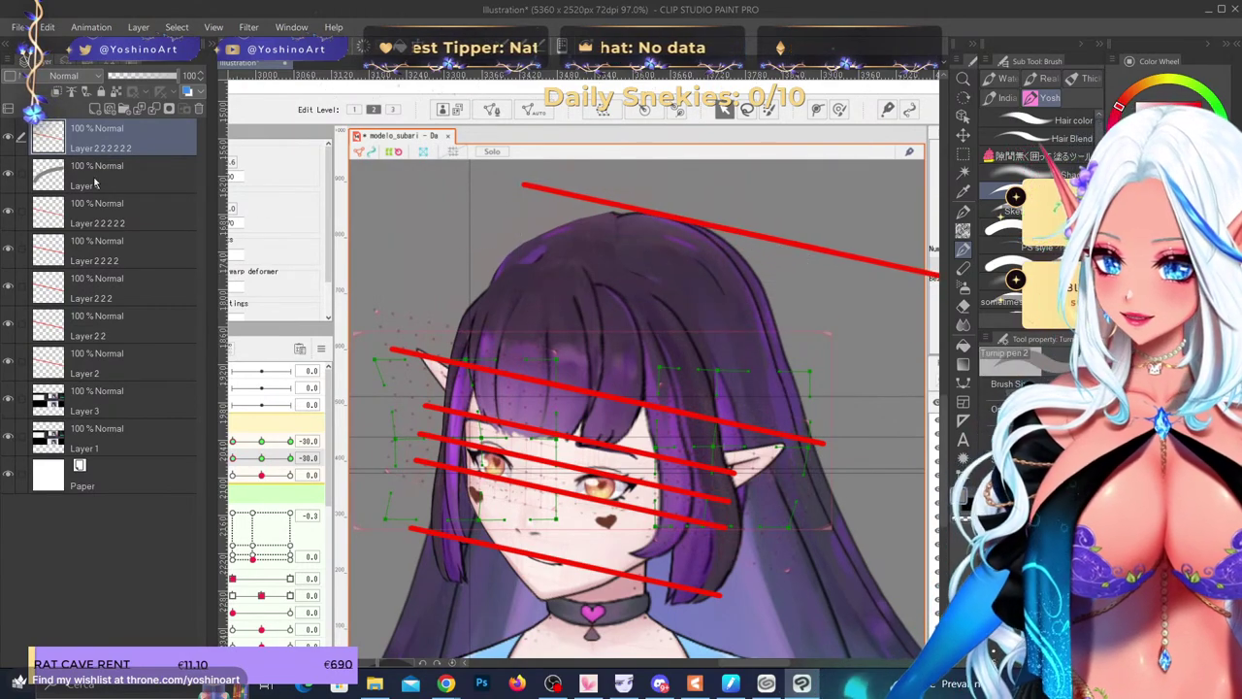
{"action": "left_click", "coordinate": [94, 182]}
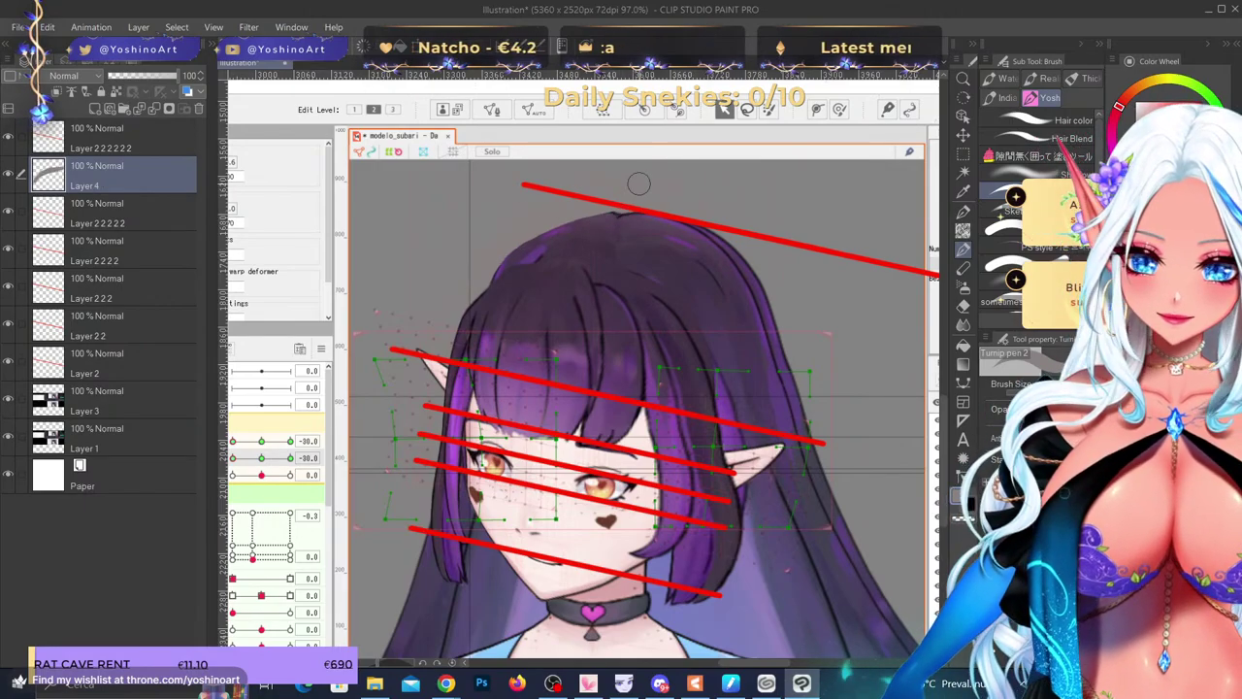
{"action": "scroll", "coordinate": [639, 183], "scroll_direction": "down", "scroll_amount": 2}
- Return to Live2D Cubism Editor and add a vertical guide in the modeling view's guide settings
{"action": "scroll", "coordinate": [648, 239], "scroll_direction": "up", "scroll_amount": 1}
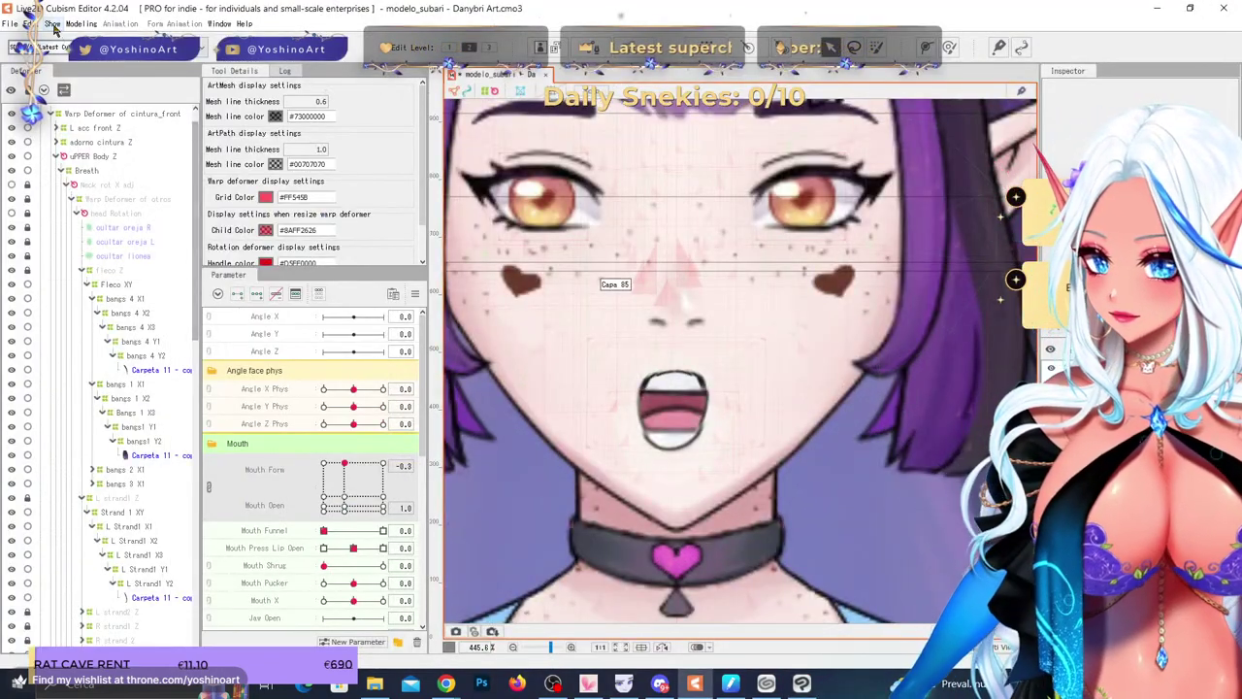
{"action": "left_click", "coordinate": [51, 23]}
{"action": "mouse_move", "coordinate": [134, 56]}
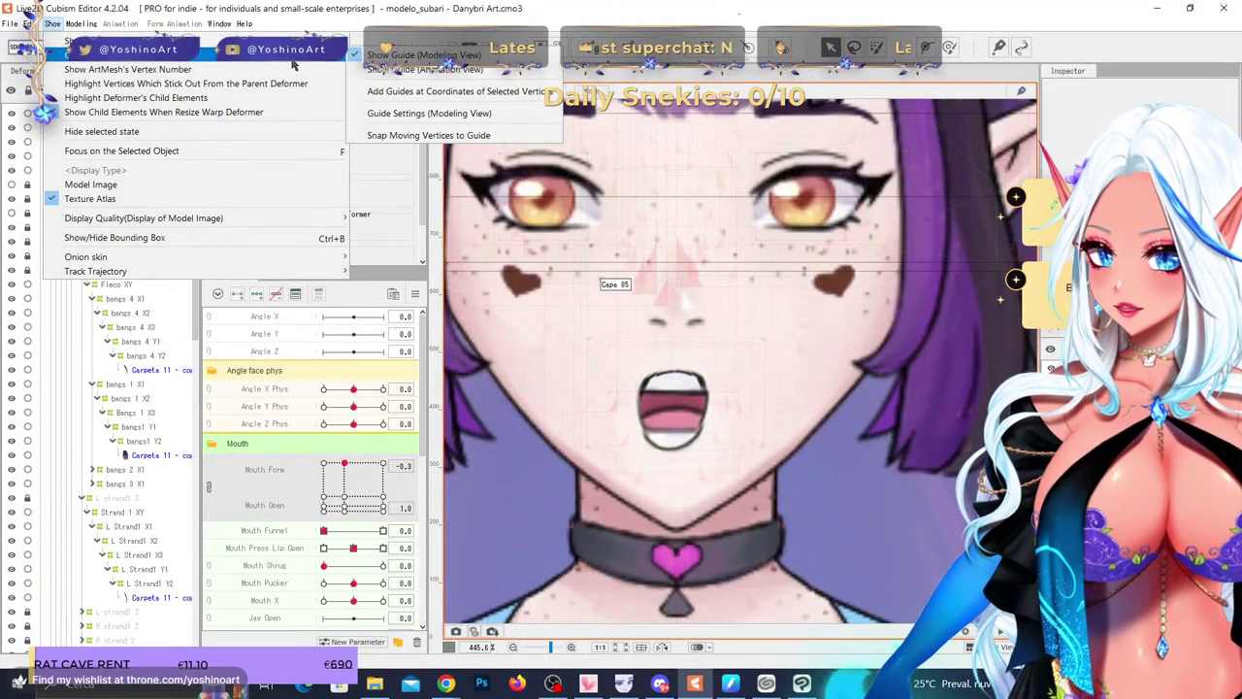
{"action": "left_click", "coordinate": [427, 112]}
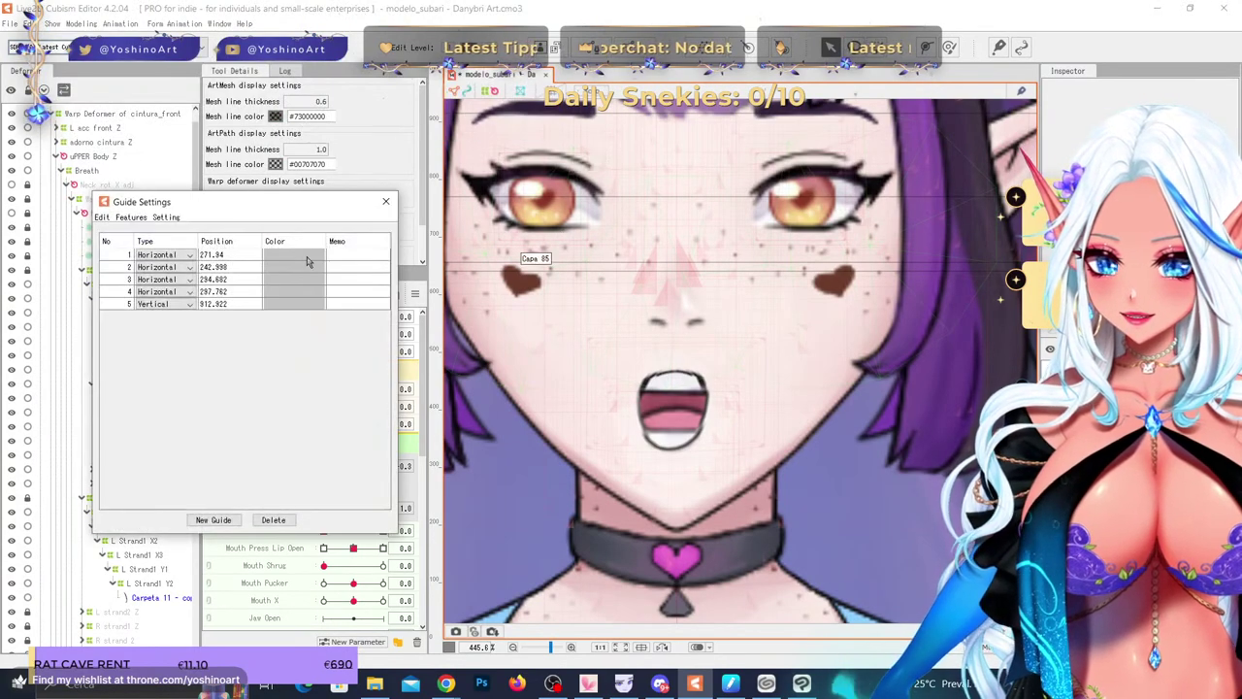
{"action": "left_click_drag", "start_coordinate": [281, 215], "coordinate": [582, 294]}
{"action": "left_click", "coordinate": [538, 602]}
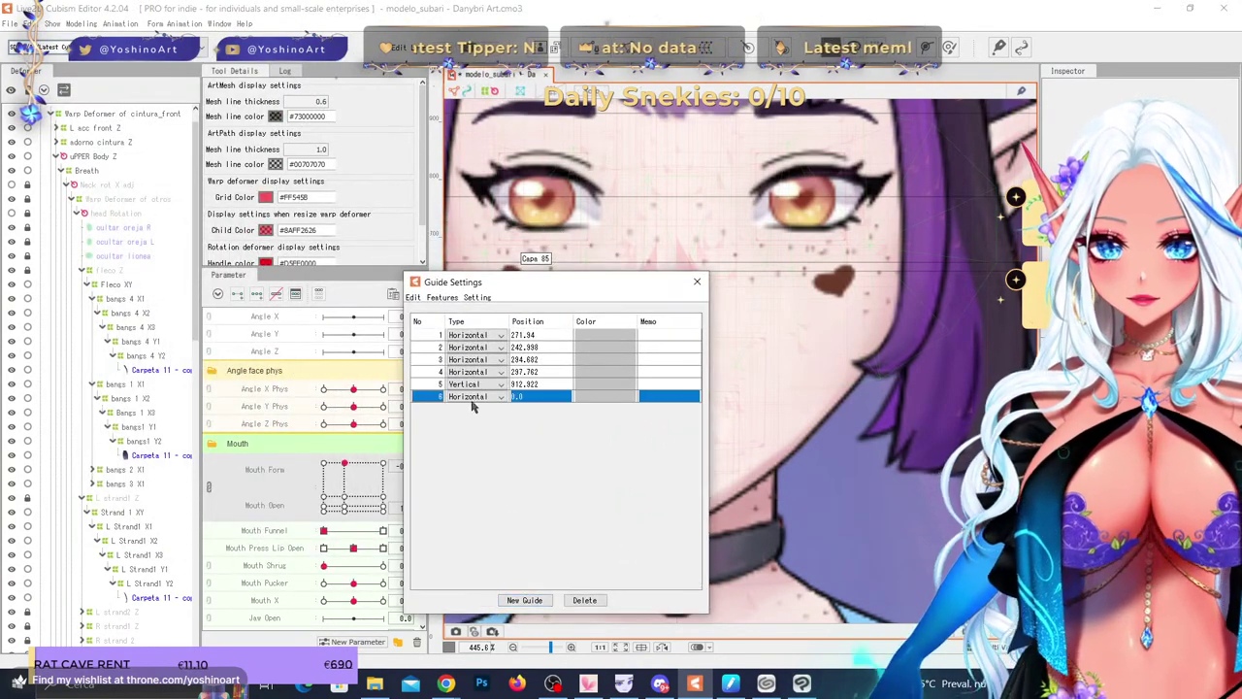
{"action": "left_click", "coordinate": [473, 397]}
{"action": "left_click", "coordinate": [471, 415]}
- Set the new vertical guide's color to translucent light green, hex 3C7BFF6D with 24% alpha
{"action": "left_click", "coordinate": [606, 398]}
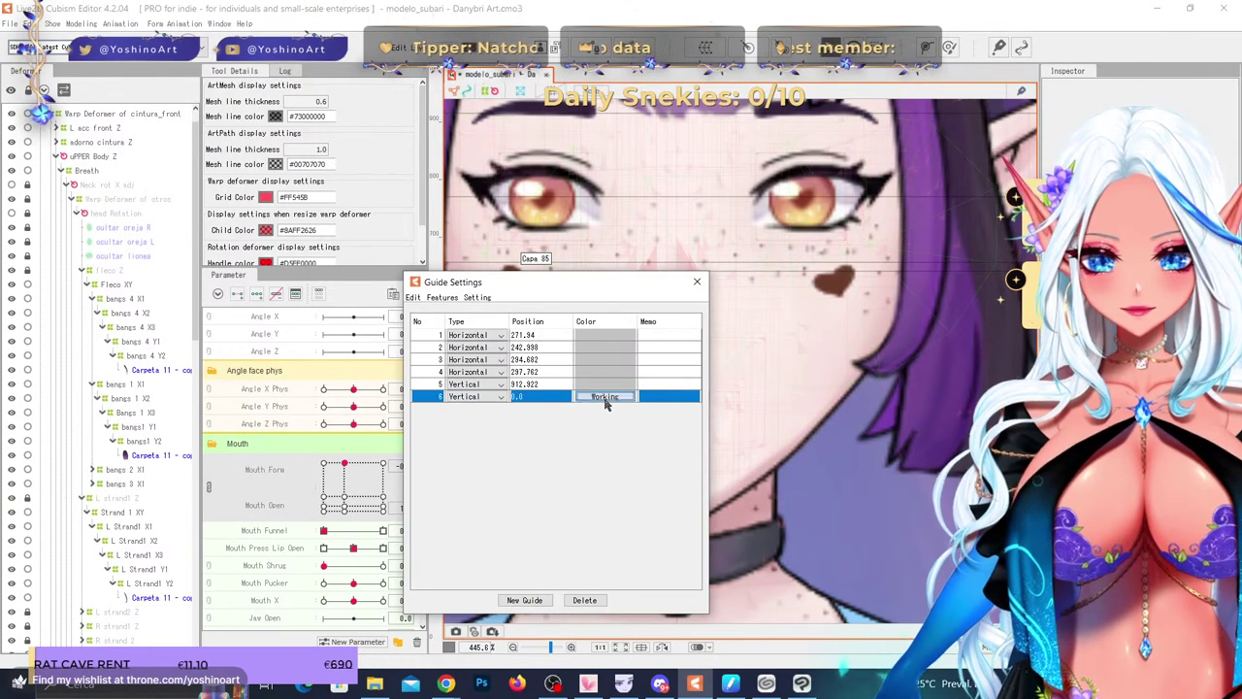
{"action": "left_click", "coordinate": [547, 431]}
{"action": "left_click", "coordinate": [534, 465]}
{"action": "left_click", "coordinate": [493, 420]}
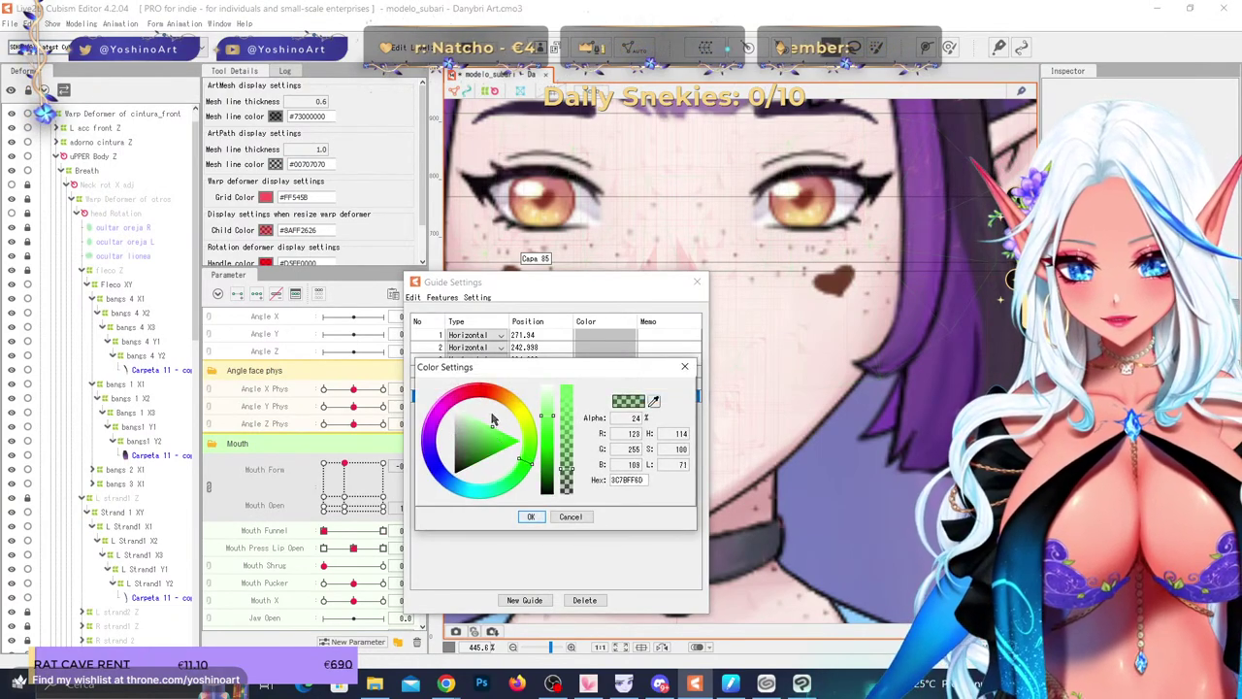
{"action": "left_click", "coordinate": [530, 516]}
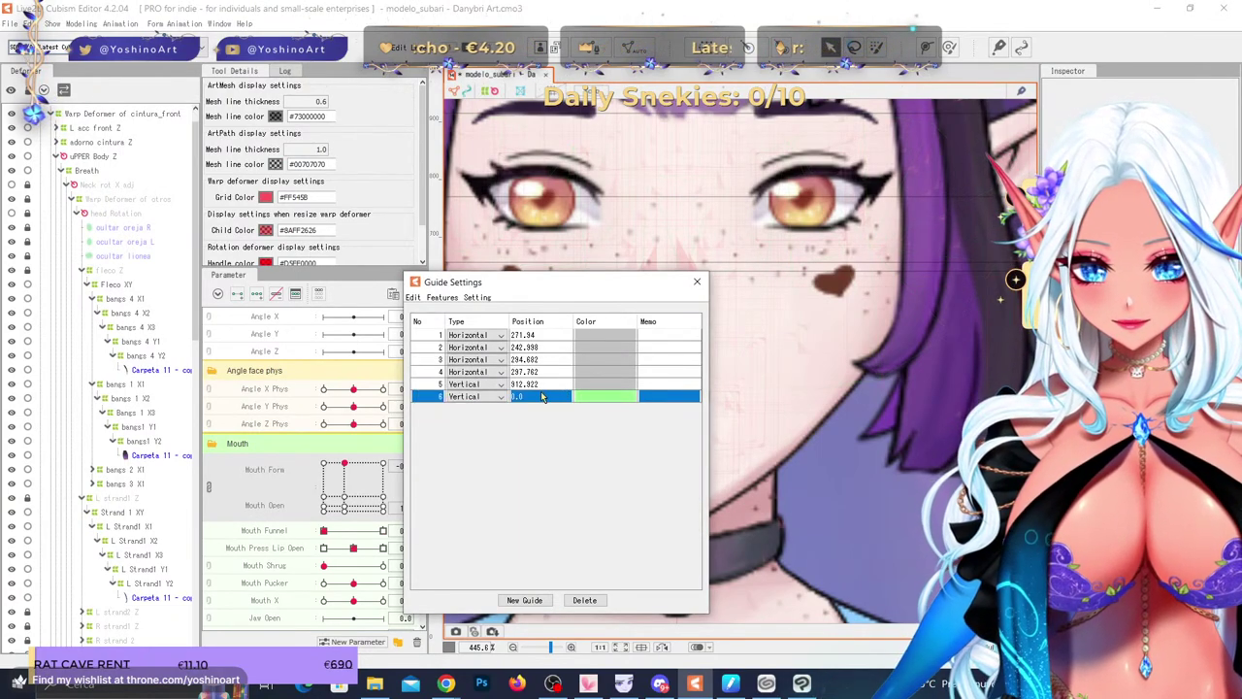
- Set the green vertical guide's position to 1005.1 to center it on the chin and choker heart, and close the guide settings
{"action": "left_click_drag", "start_coordinate": [560, 290], "coordinate": [297, 296]}
{"action": "type", "text": "1"}
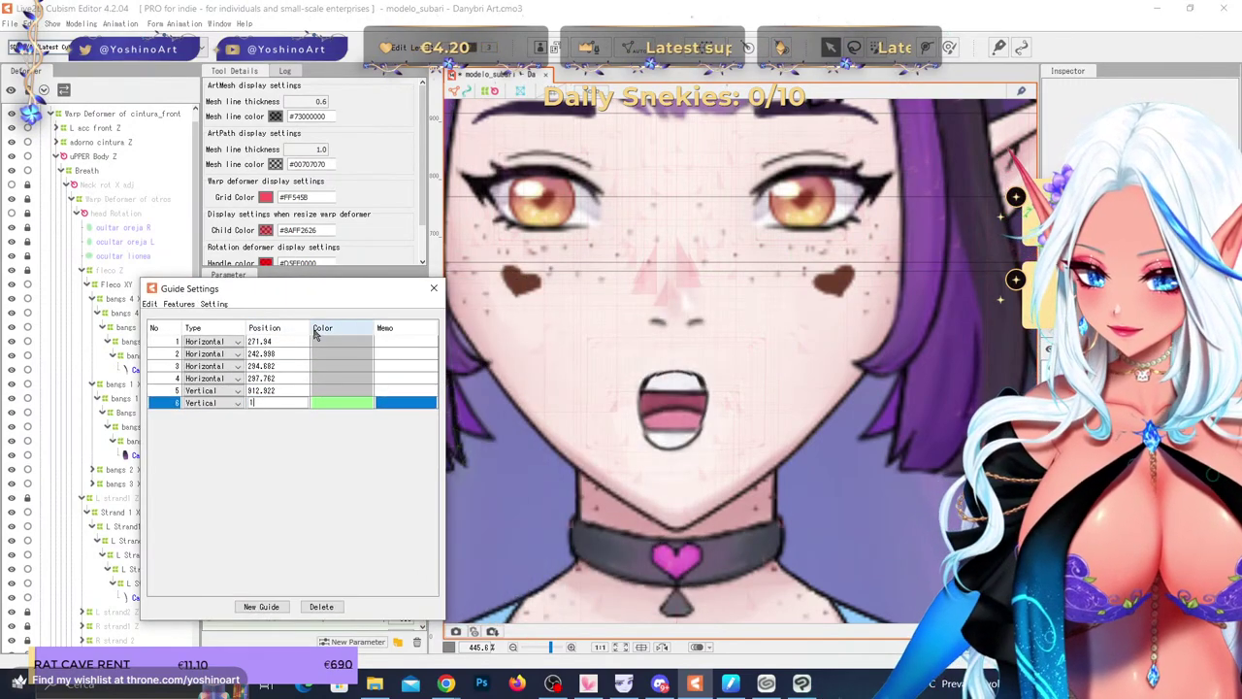
{"action": "type", "text": "00"}
{"action": "key", "text": "Return"}
{"action": "scroll", "coordinate": [568, 406], "scroll_direction": "up", "scroll_amount": 10}
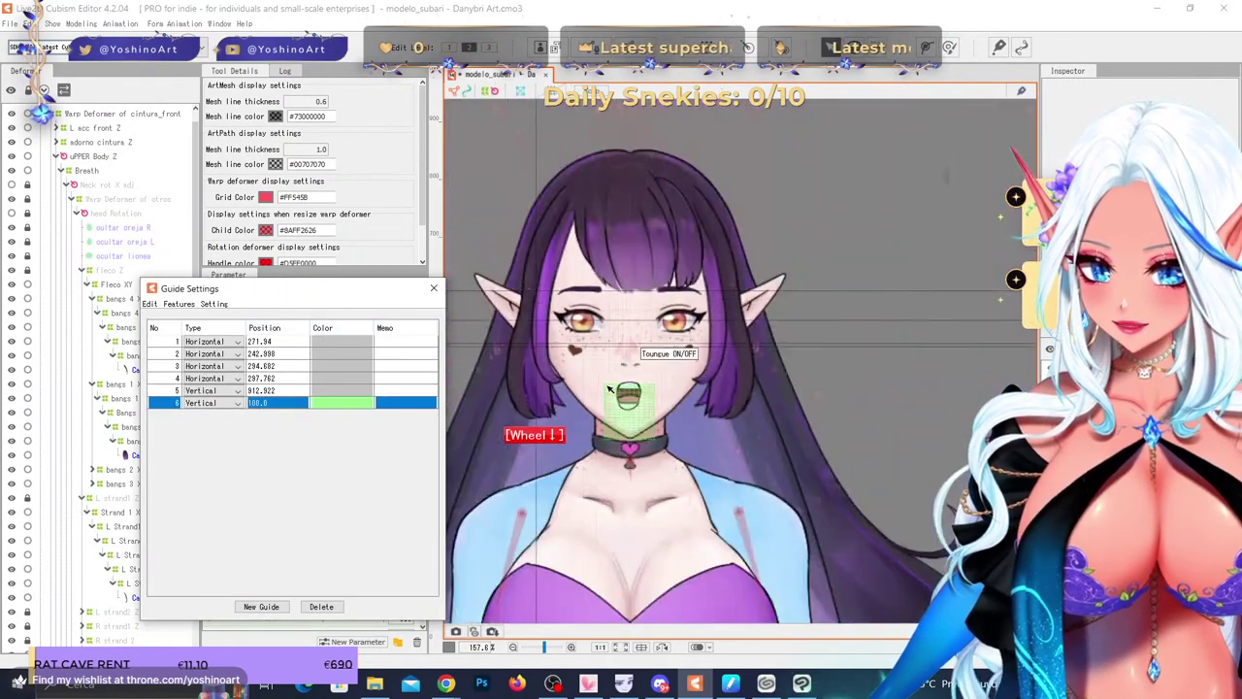
{"action": "scroll", "coordinate": [568, 406], "scroll_direction": "up", "scroll_amount": 2}
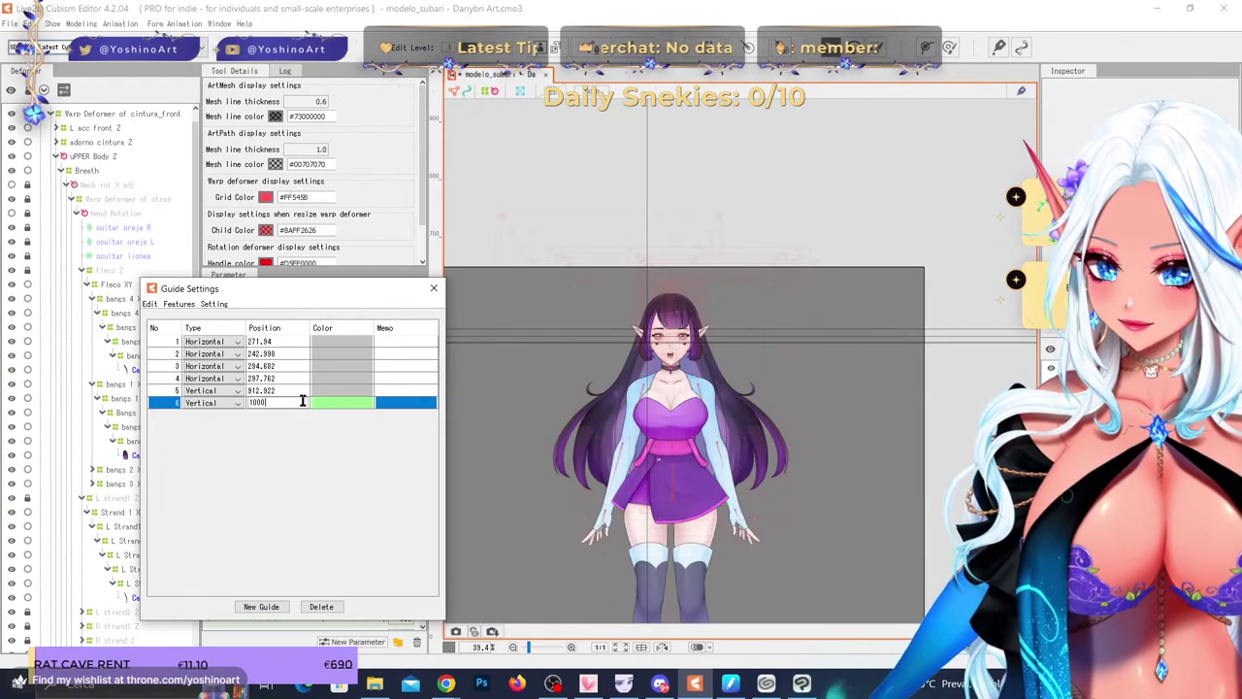
{"action": "key", "text": "Return"}
{"action": "scroll", "coordinate": [582, 413], "scroll_direction": "up", "scroll_amount": 12}
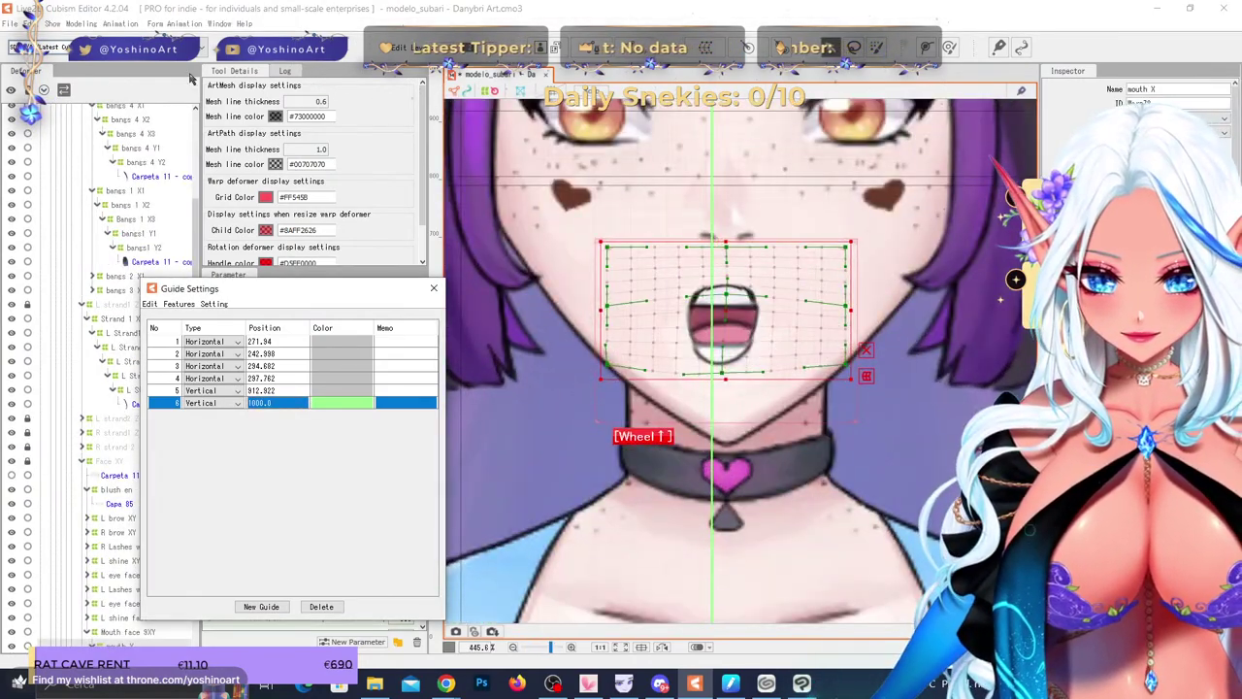
{"action": "scroll", "coordinate": [641, 427], "scroll_direction": "up", "scroll_amount": 8}
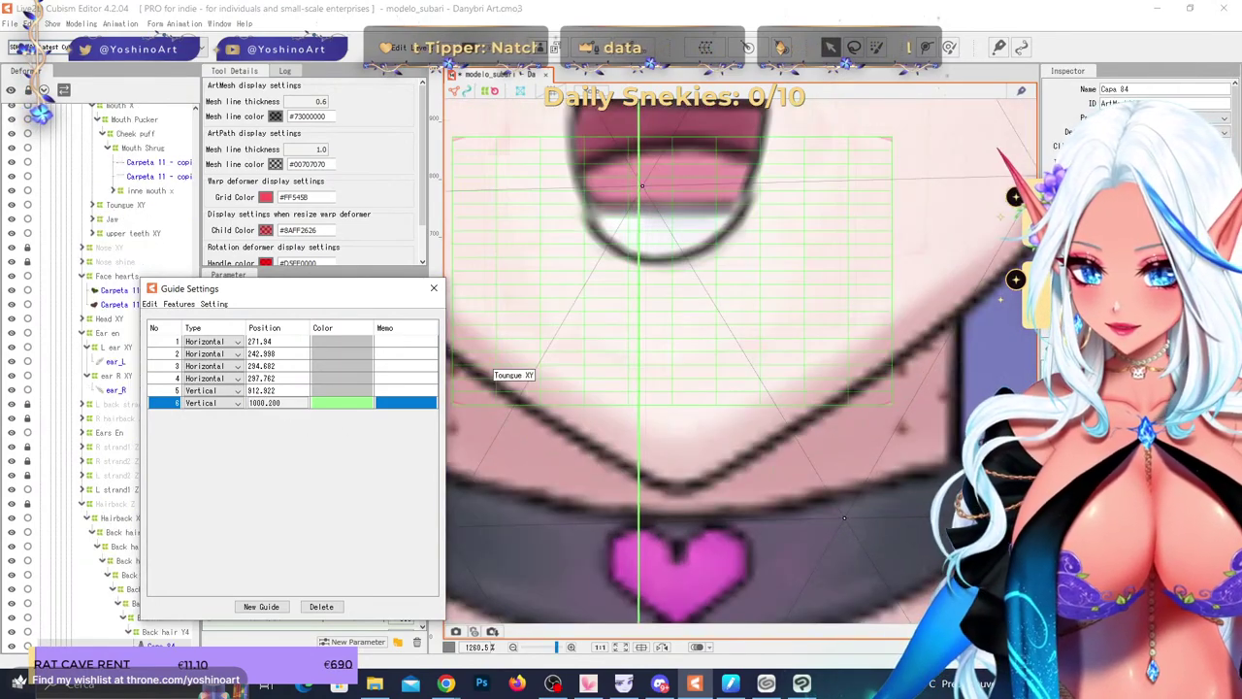
{"action": "left_click_drag", "start_coordinate": [278, 403], "coordinate": [309, 402]}
{"action": "scroll", "coordinate": [574, 501], "scroll_direction": "down", "scroll_amount": 1}
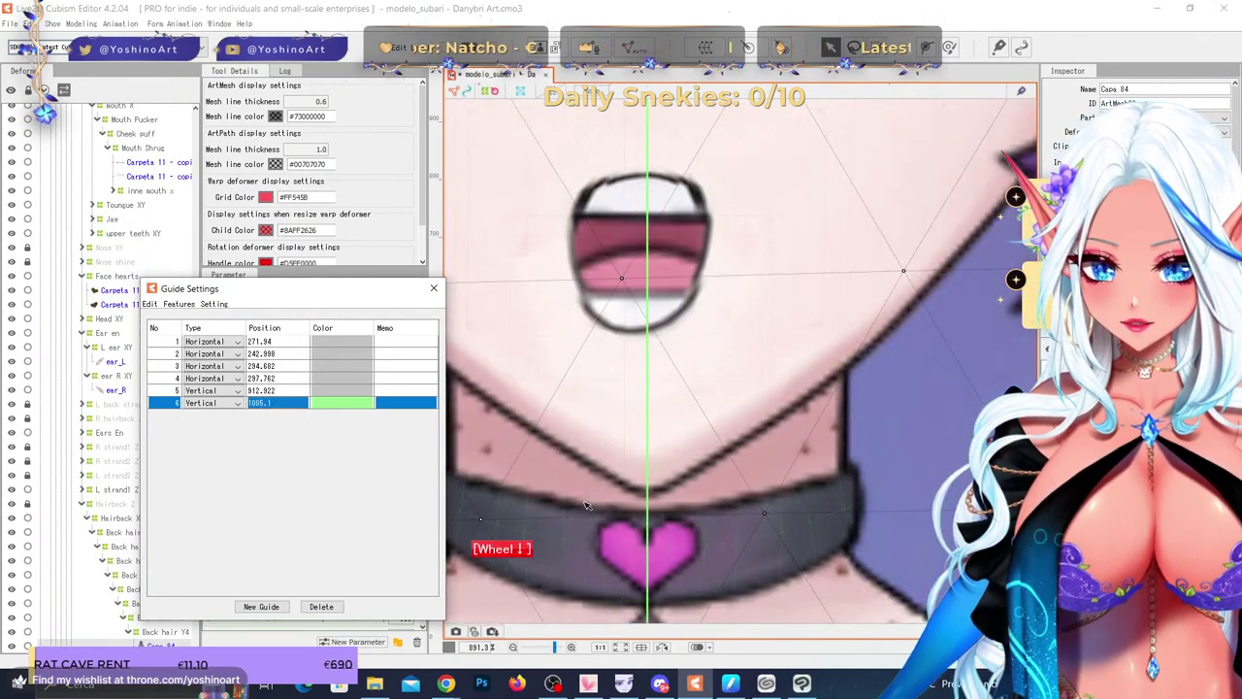
{"action": "left_click", "coordinate": [434, 288]}
- Reshape the lower mouth line along its deform path, moving the bottom point onto the green guide and the right-hand point outward
{"action": "scroll", "coordinate": [582, 500], "scroll_direction": "down", "scroll_amount": 3}
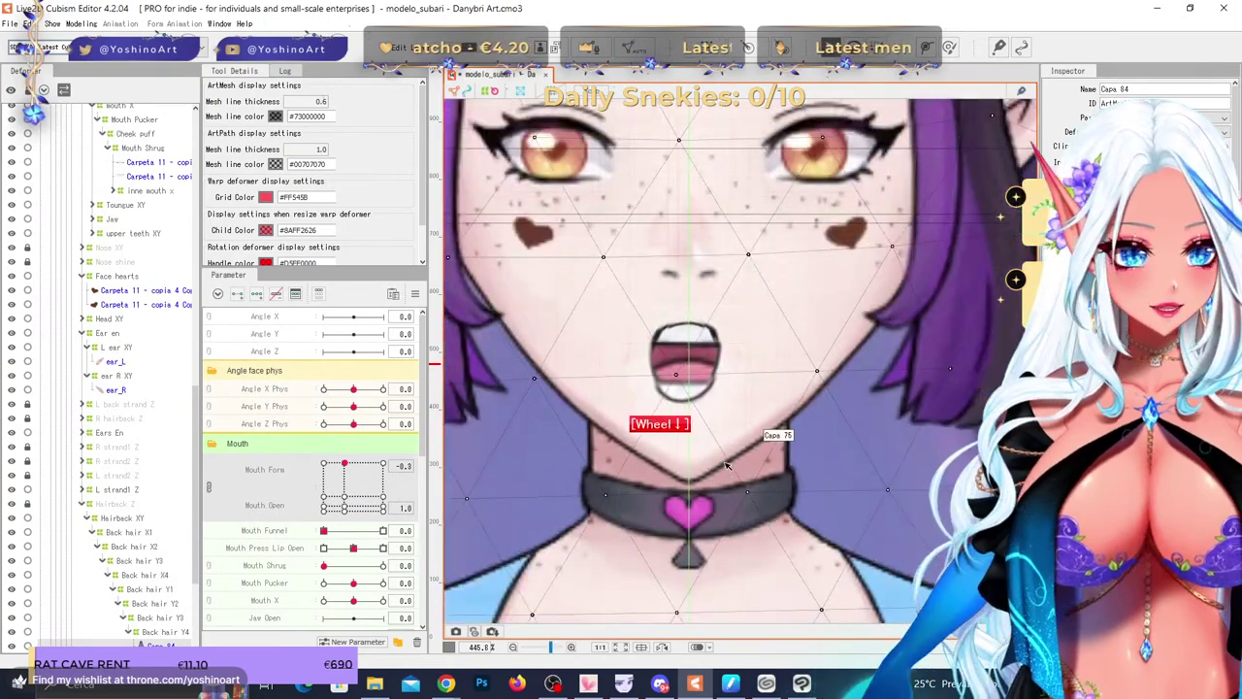
{"action": "scroll", "coordinate": [731, 381], "scroll_direction": "up", "scroll_amount": 1}
{"action": "scroll", "coordinate": [731, 381], "scroll_direction": "up", "scroll_amount": 3}
{"action": "left_click", "coordinate": [719, 320]}
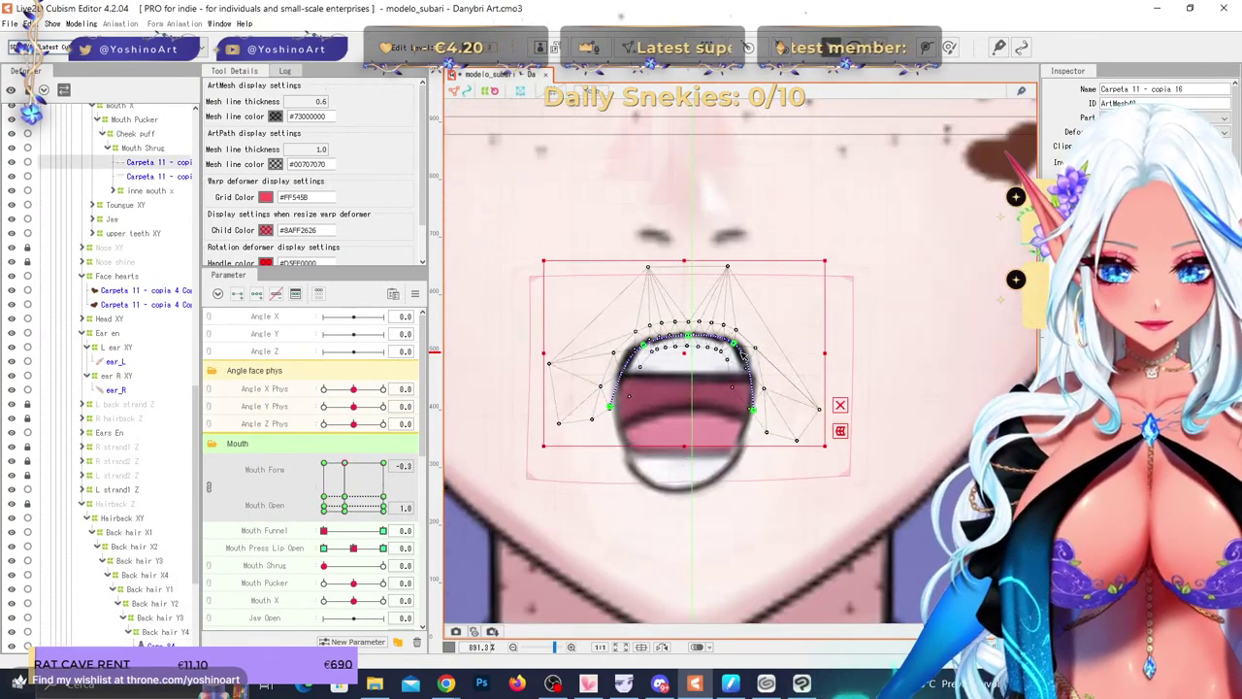
{"action": "scroll", "coordinate": [709, 485], "scroll_direction": "up", "scroll_amount": 3}
{"action": "left_click", "coordinate": [708, 476]}
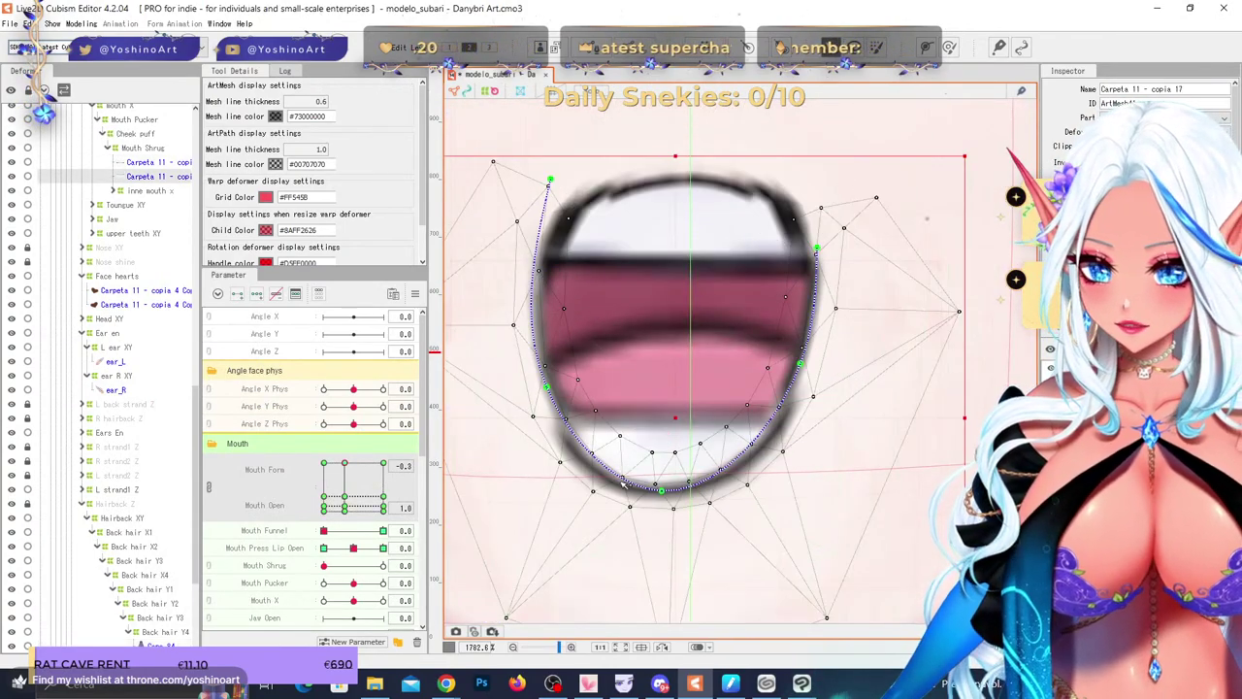
{"action": "left_click_drag", "start_coordinate": [663, 492], "coordinate": [693, 497]}
{"action": "left_click_drag", "start_coordinate": [803, 365], "coordinate": [837, 374]}
{"action": "left_click", "coordinate": [693, 497]}
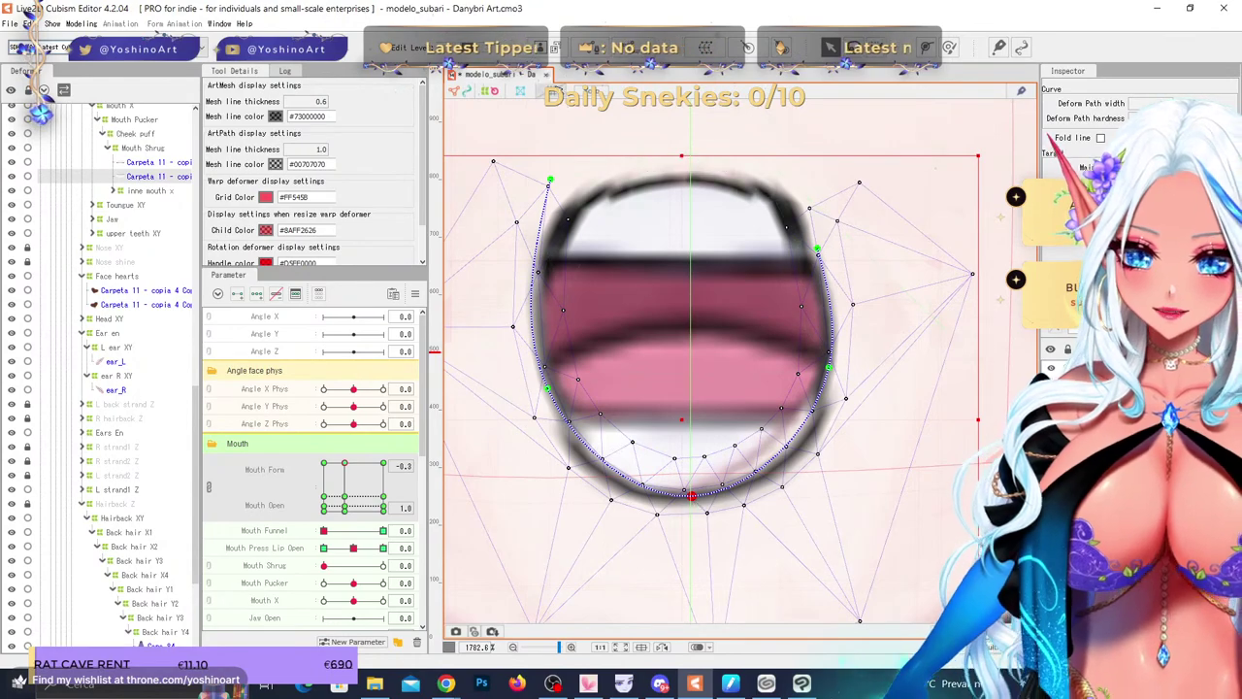
- Examine the face and open mouth against the green center guide, from full-body view to close-up, to judge their symmetry
{"action": "scroll", "coordinate": [695, 367], "scroll_direction": "down", "scroll_amount": 5}
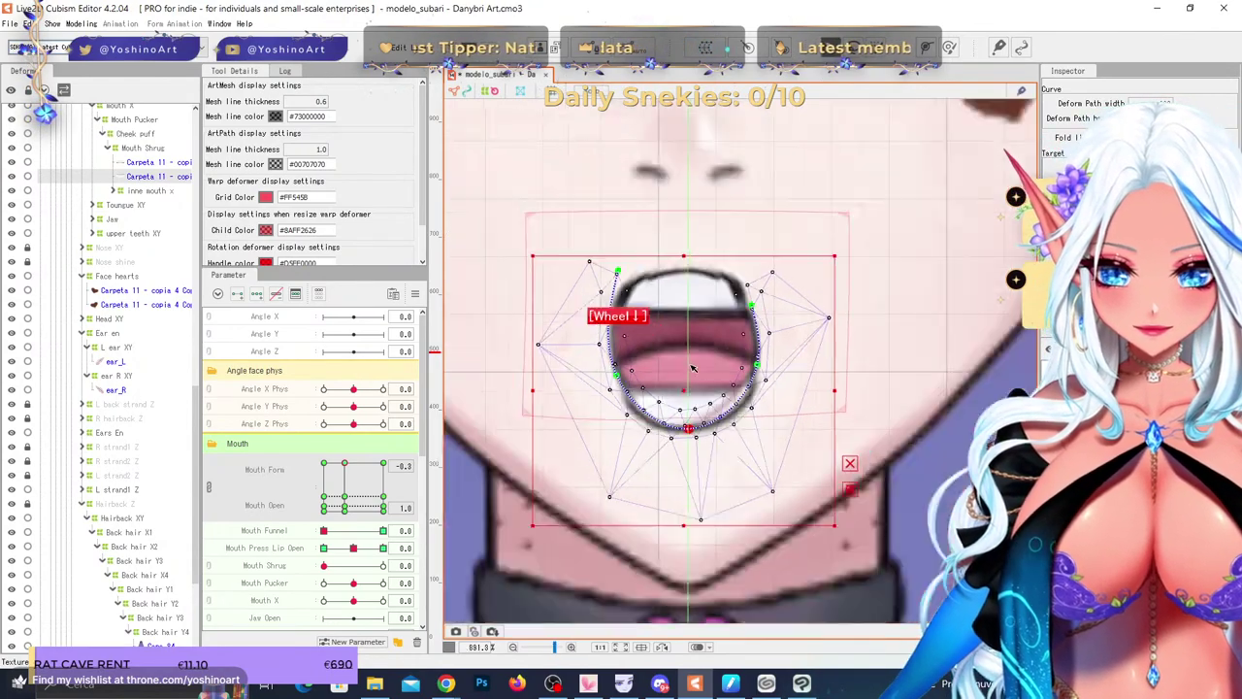
{"action": "scroll", "coordinate": [712, 366], "scroll_direction": "down", "scroll_amount": 5}
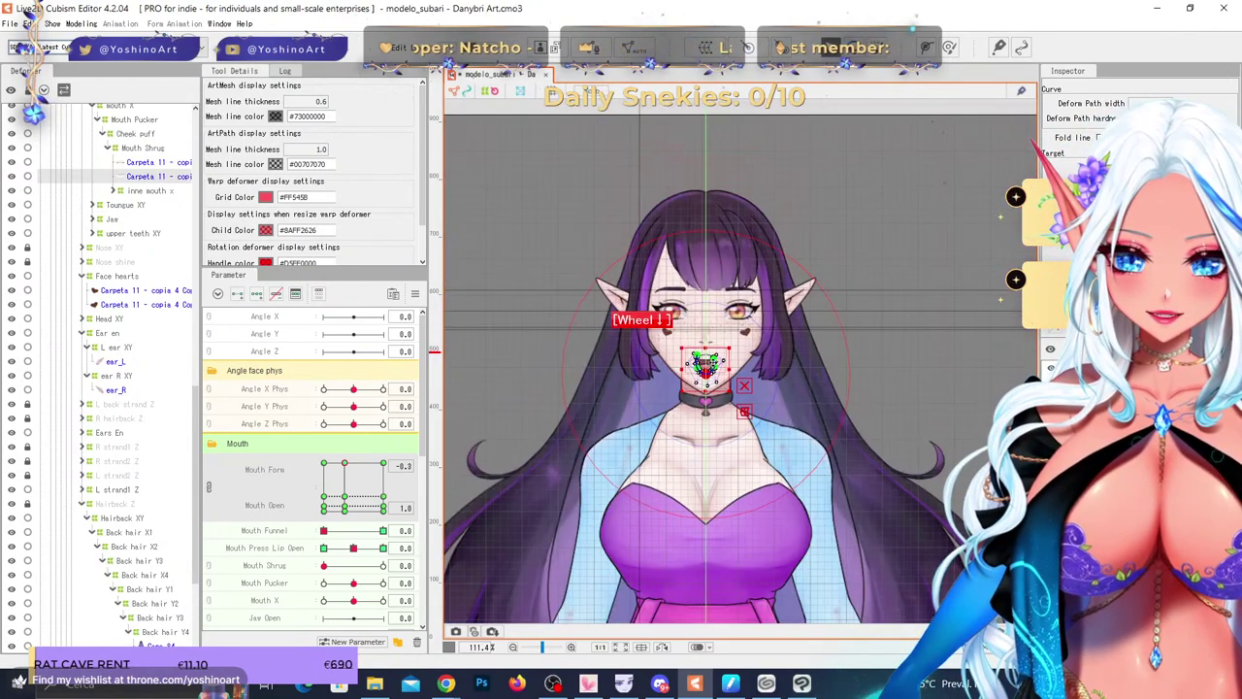
{"action": "scroll", "coordinate": [704, 363], "scroll_direction": "down", "scroll_amount": 5}
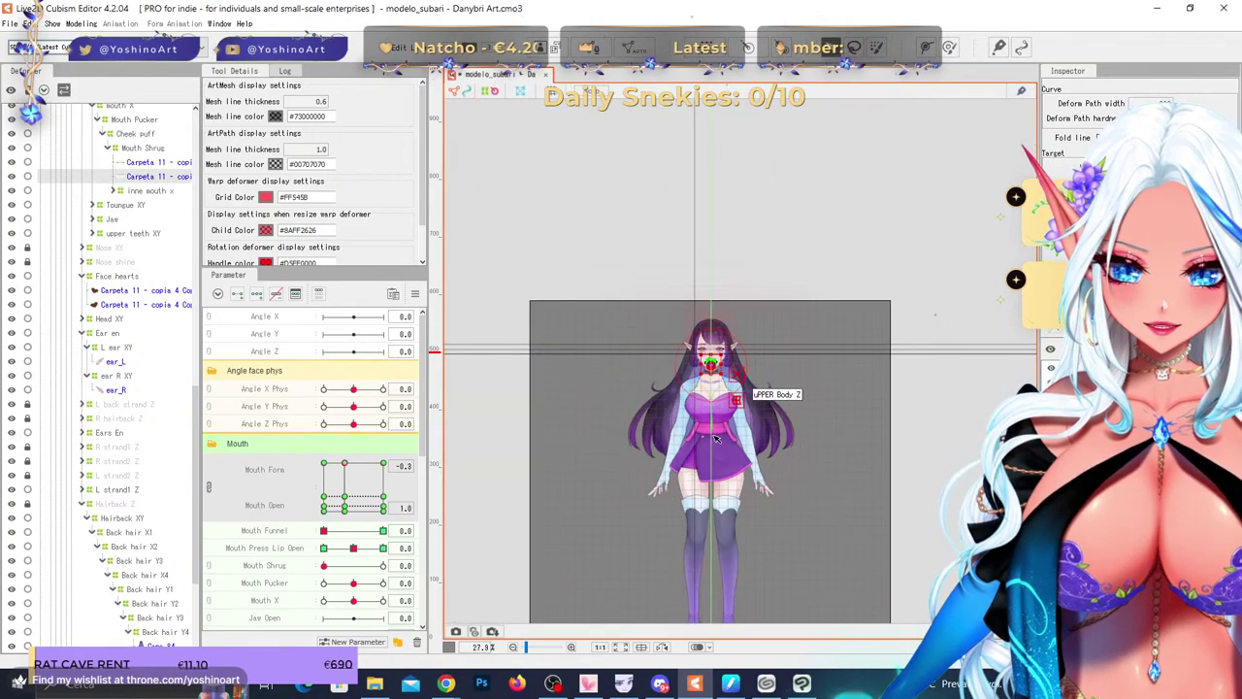
{"action": "scroll", "coordinate": [852, 401], "scroll_direction": "up", "scroll_amount": 9}
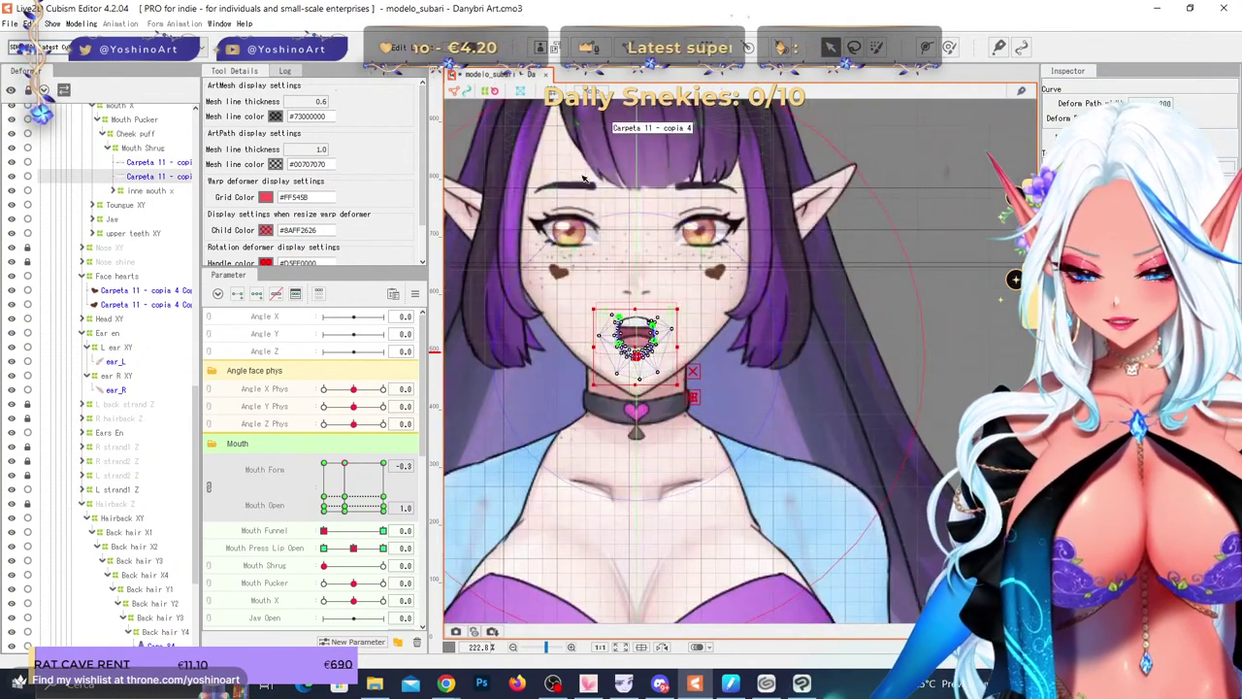
{"action": "scroll", "coordinate": [645, 374], "scroll_direction": "down", "scroll_amount": 6}
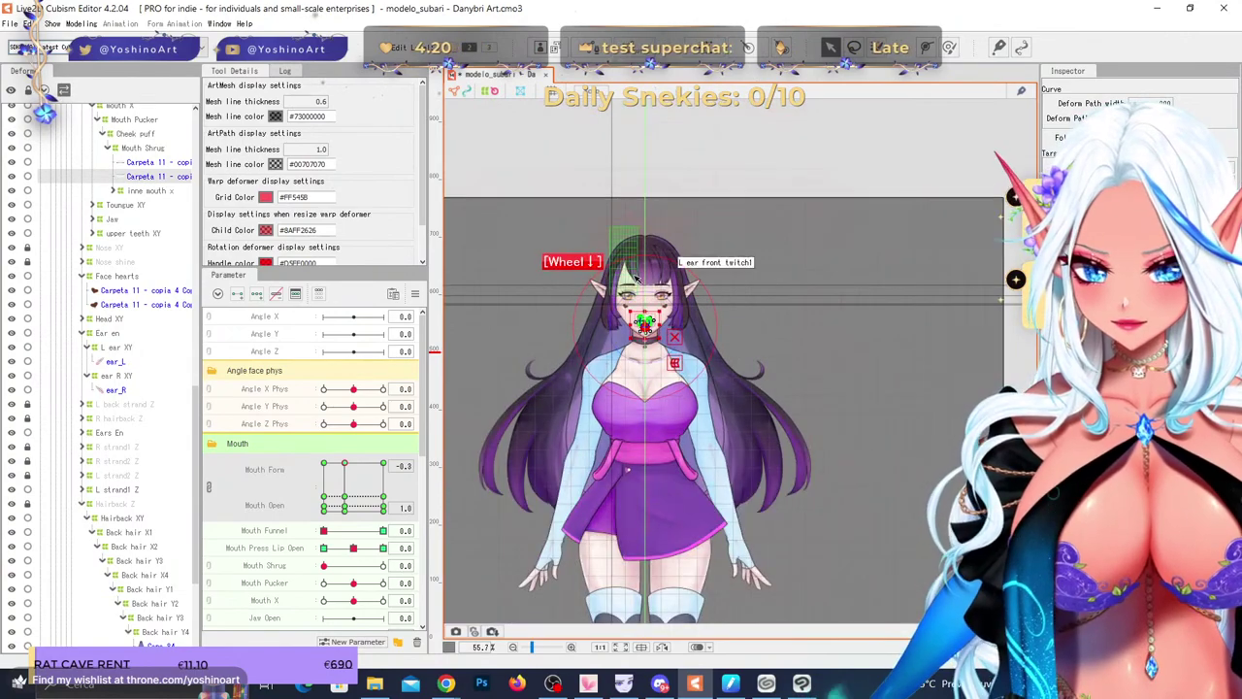
{"action": "scroll", "coordinate": [633, 291], "scroll_direction": "down", "scroll_amount": 4}
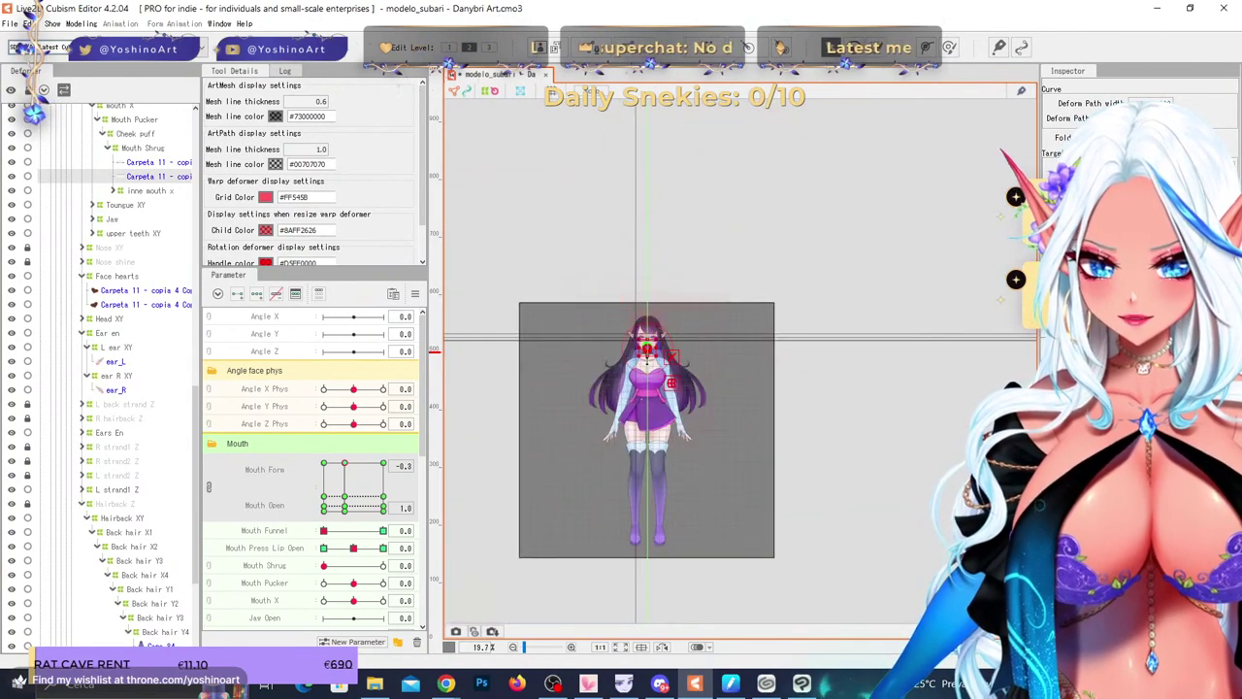
{"action": "scroll", "coordinate": [643, 304], "scroll_direction": "up", "scroll_amount": 2}
{"action": "scroll", "coordinate": [646, 307], "scroll_direction": "up", "scroll_amount": 12}
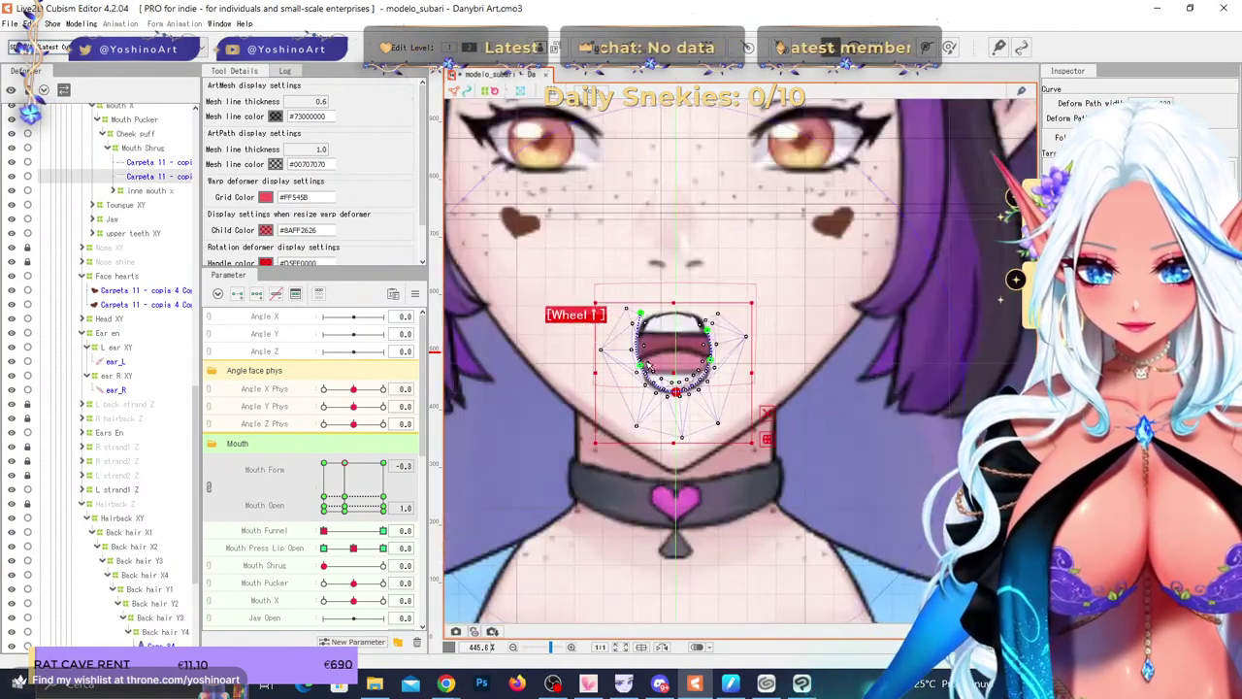
- Reshape the lower mouth line at full mouth opening, moving its left-hand points inward and its upper right point slightly outward
{"action": "scroll", "coordinate": [654, 326], "scroll_direction": "up", "scroll_amount": 1}
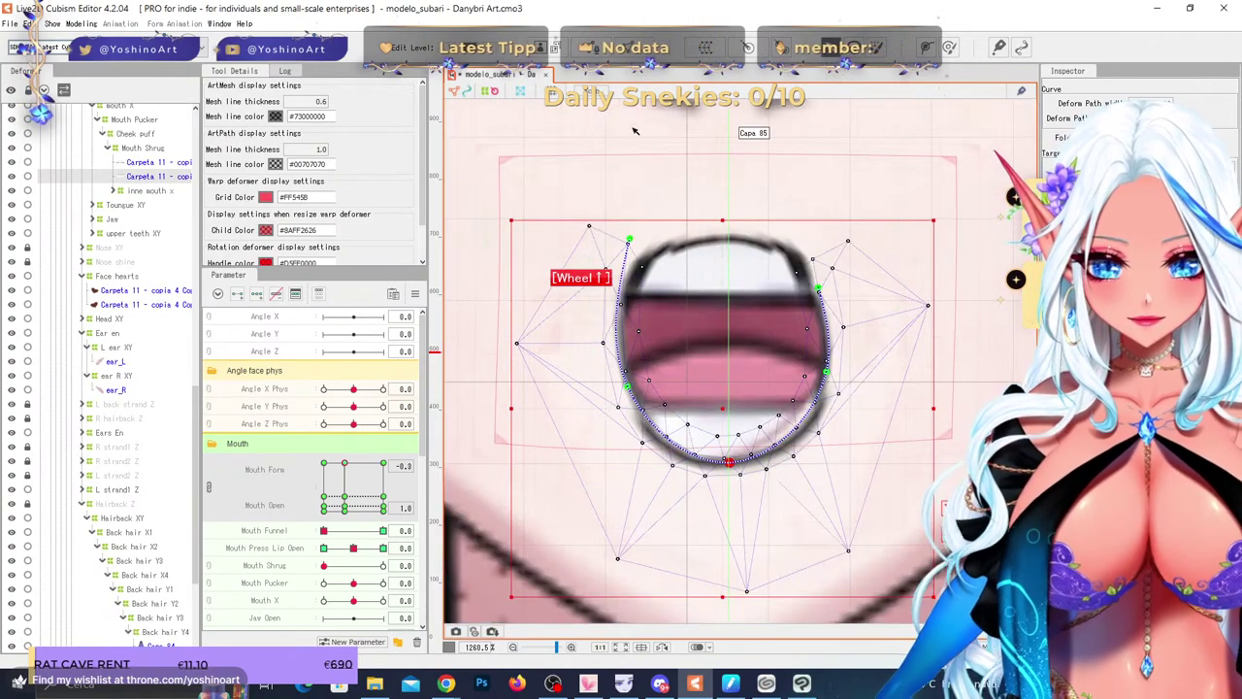
{"action": "left_click_drag", "start_coordinate": [628, 385], "coordinate": [635, 387]}
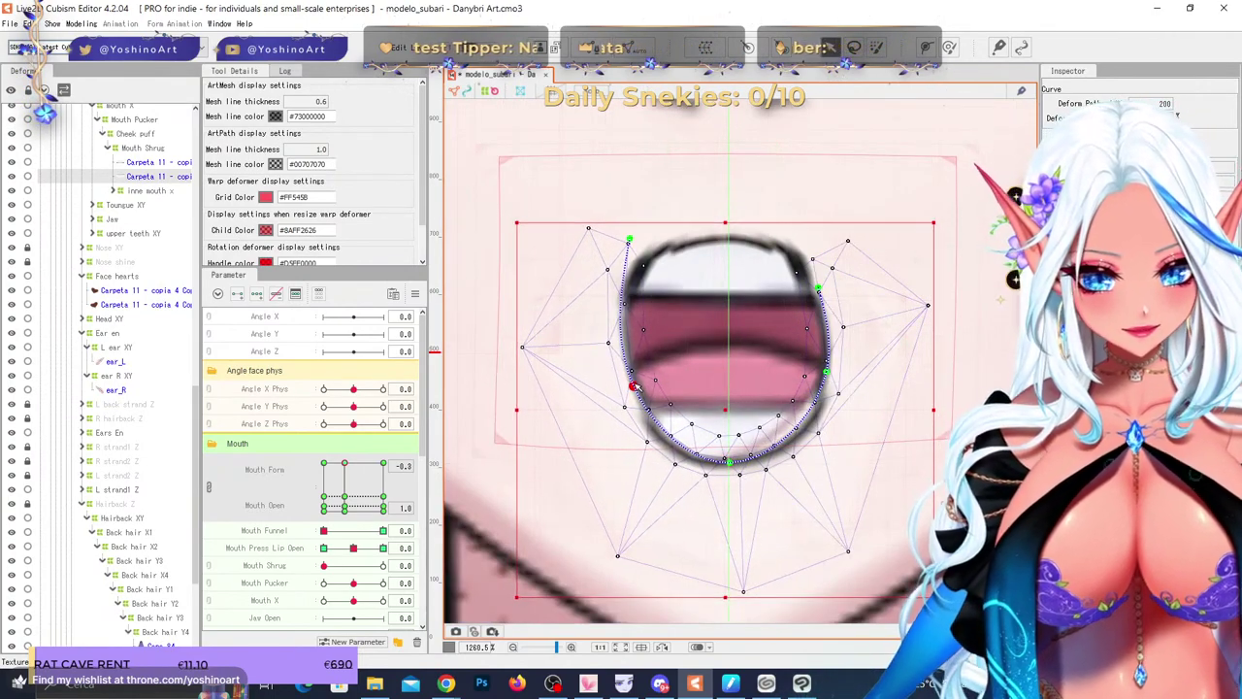
{"action": "left_click_drag", "start_coordinate": [628, 239], "coordinate": [669, 246]}
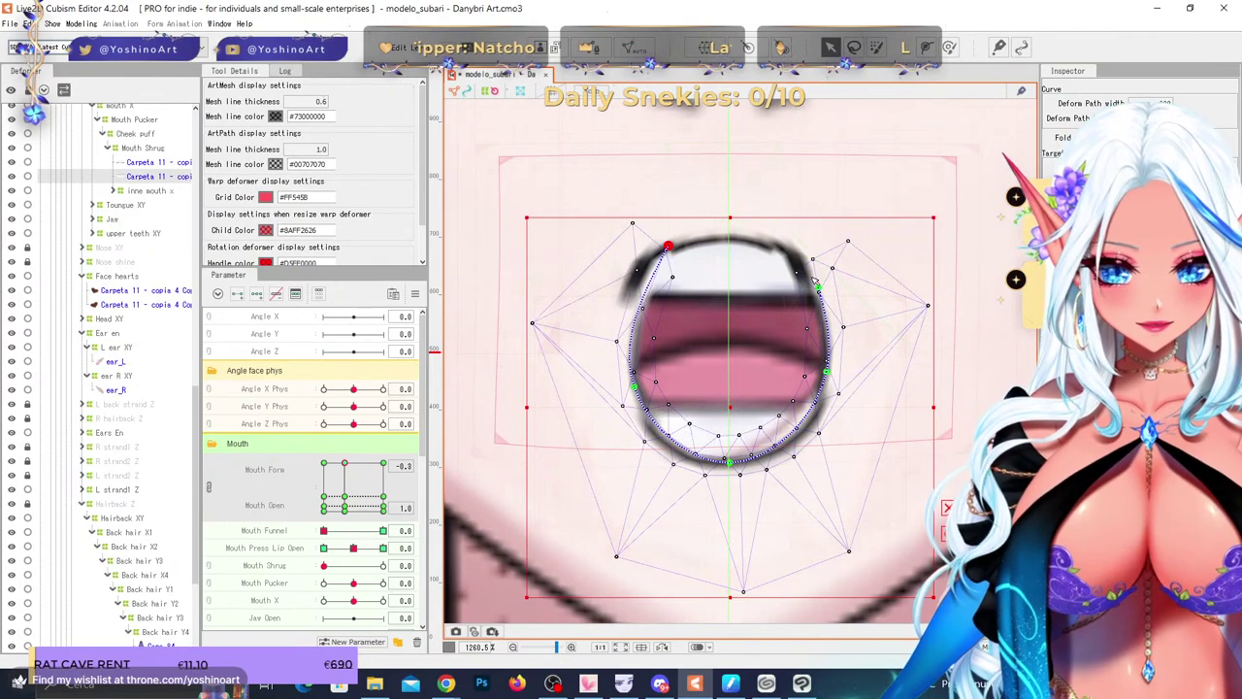
{"action": "left_click_drag", "start_coordinate": [821, 290], "coordinate": [827, 289]}
- Move the upper mouth line's left-hand points inward to meet the lower line, and adjust the bocsback mesh inside the mouth
{"action": "left_click", "coordinate": [792, 254]}
{"action": "left_click_drag", "start_coordinate": [617, 339], "coordinate": [634, 347]}
{"action": "left_click_drag", "start_coordinate": [660, 254], "coordinate": [677, 258]}
{"action": "left_click_drag", "start_coordinate": [816, 345], "coordinate": [901, 333]}
{"action": "left_click", "coordinate": [703, 309]}
{"action": "left_click", "coordinate": [736, 274]}
{"action": "left_click_drag", "start_coordinate": [738, 487], "coordinate": [739, 502]}
{"action": "scroll", "coordinate": [862, 349], "scroll_direction": "down", "scroll_amount": 10}
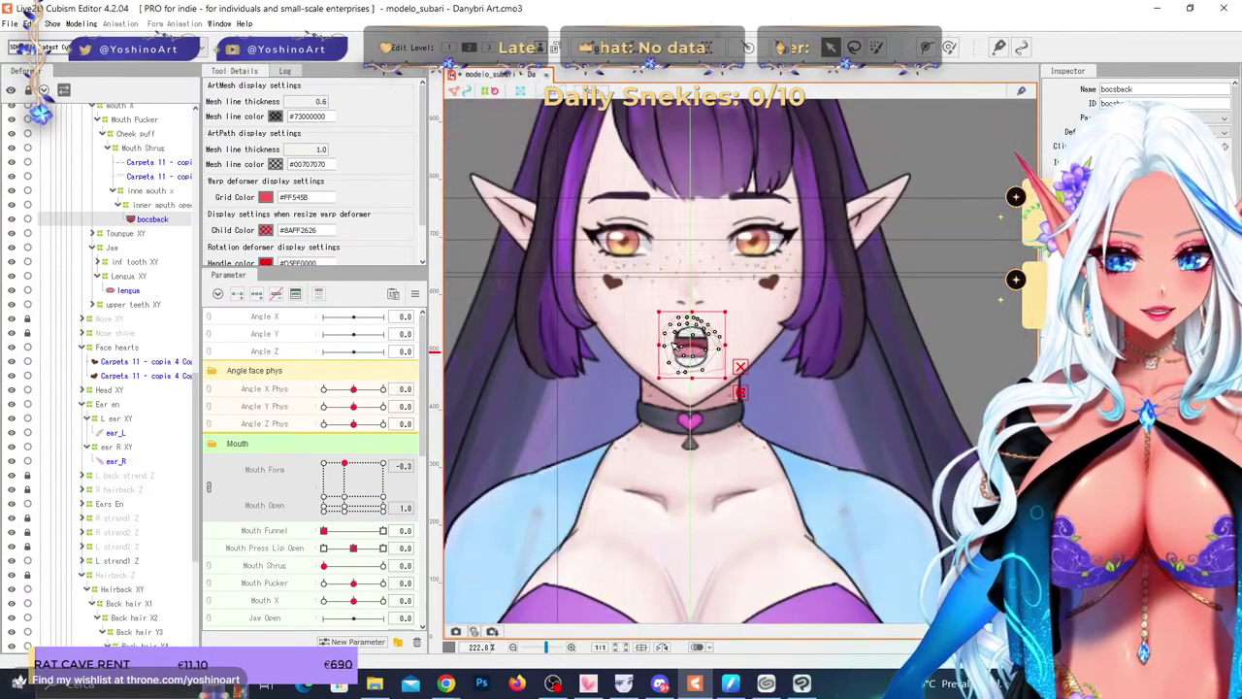
{"action": "scroll", "coordinate": [677, 395], "scroll_direction": "up", "scroll_amount": 6}
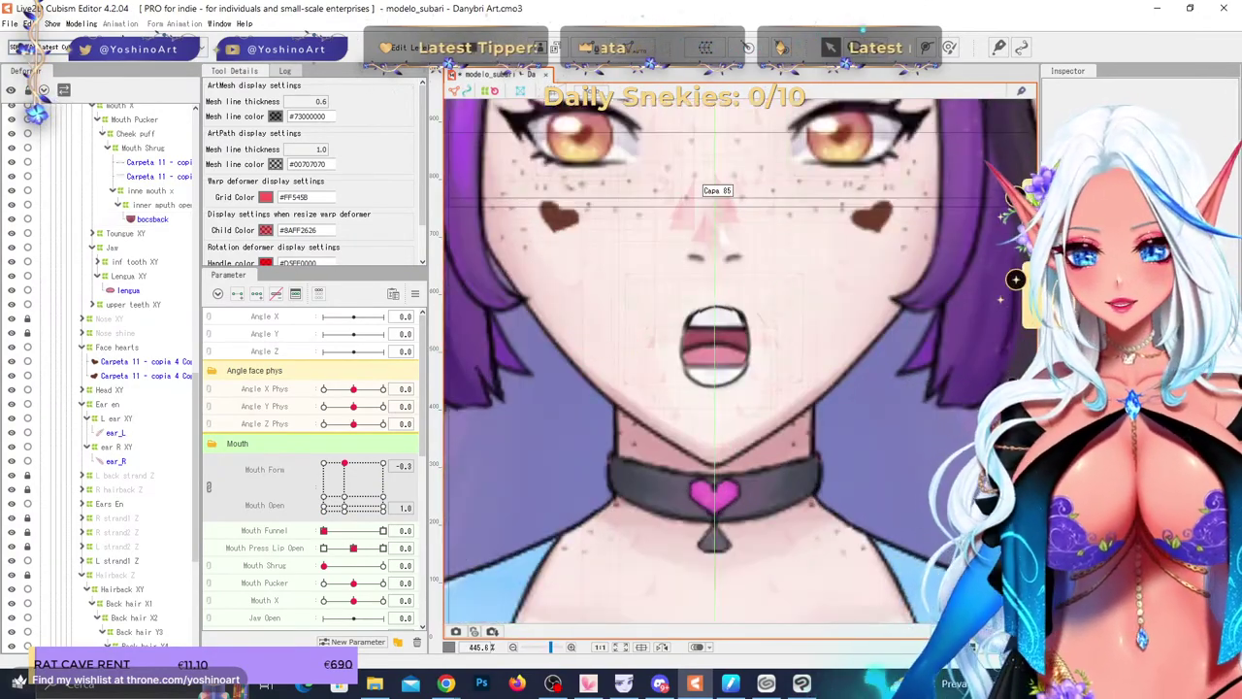
- Preview the model's face and body motion in the physics settings, and close them
{"action": "left_click", "coordinate": [81, 23]}
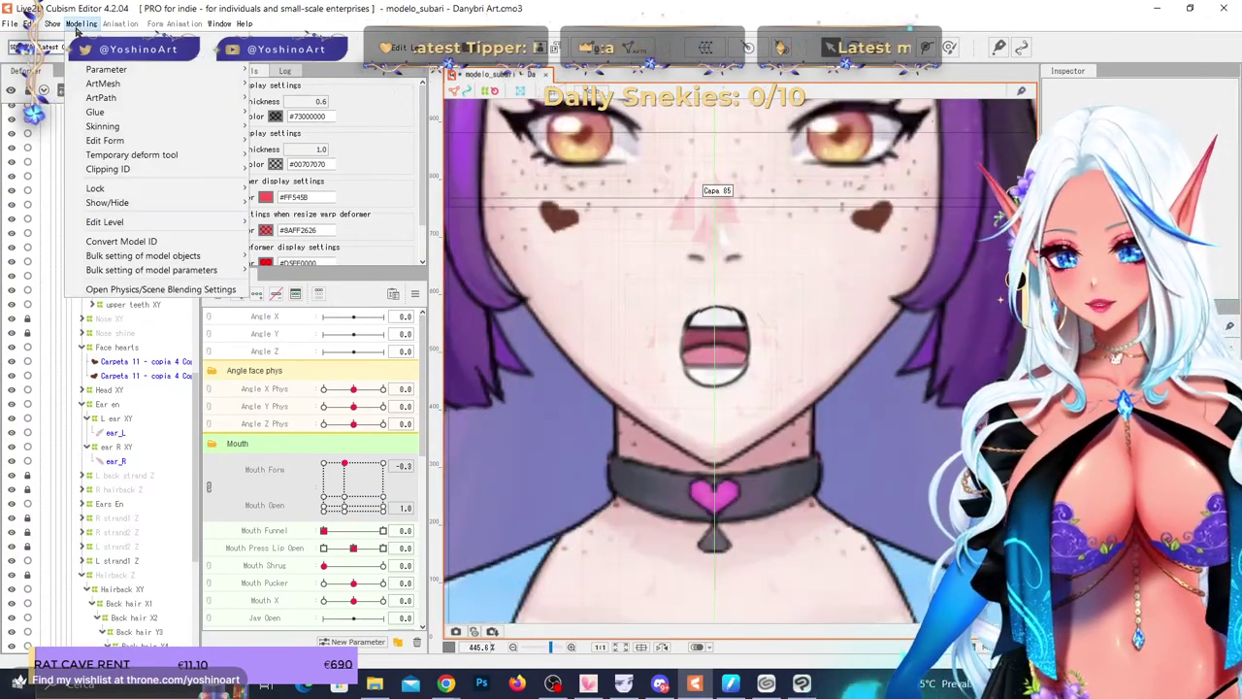
{"action": "left_click", "coordinate": [155, 292]}
{"action": "scroll", "coordinate": [874, 223], "scroll_direction": "up", "scroll_amount": 3}
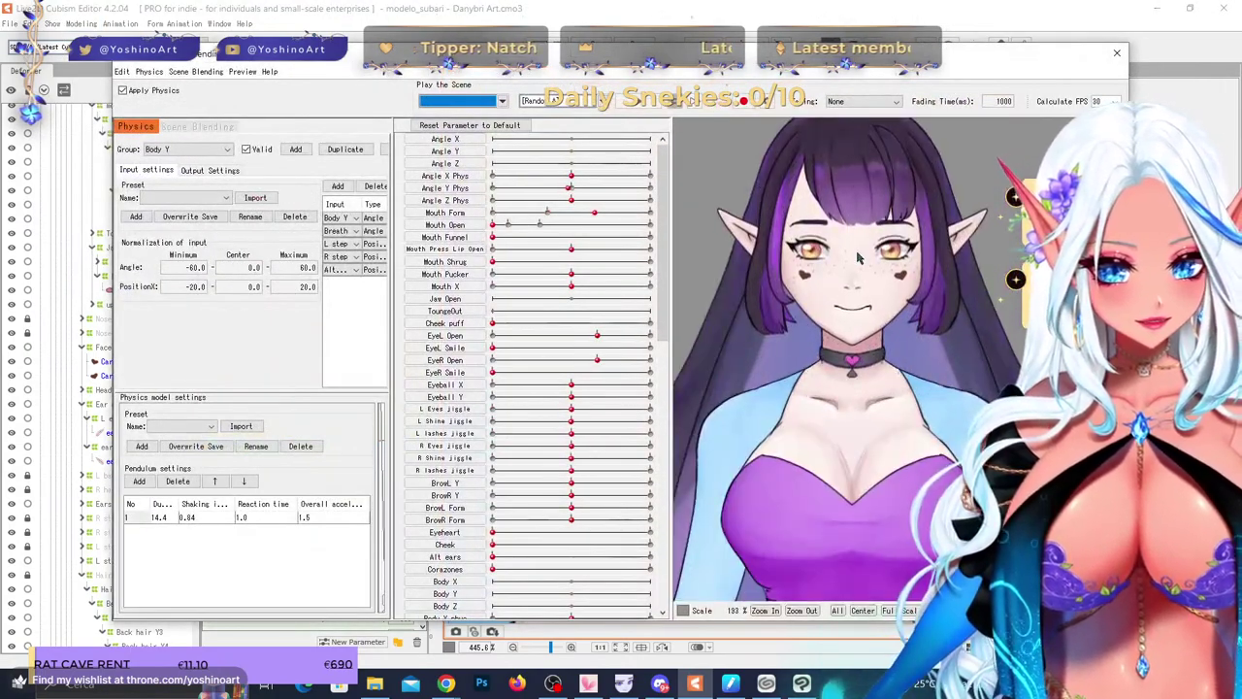
{"action": "scroll", "coordinate": [866, 335], "scroll_direction": "down", "scroll_amount": 2}
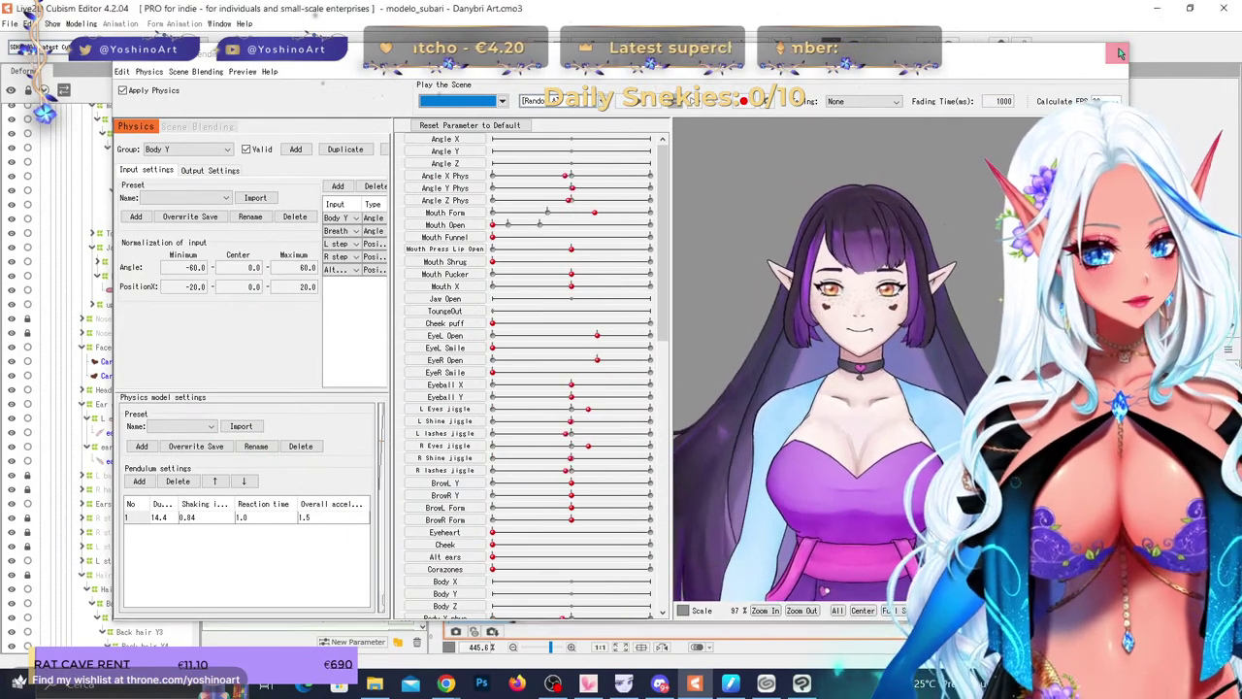
{"action": "left_click", "coordinate": [1116, 52]}
- With Mouth Form at -0.3 and Mouth Open at 0.1, narrow the bocsback mesh from its right side to fit inside the lips
{"action": "scroll", "coordinate": [792, 318], "scroll_direction": "up", "scroll_amount": 3}
{"action": "left_click_drag", "start_coordinate": [372, 473], "coordinate": [344, 507]}
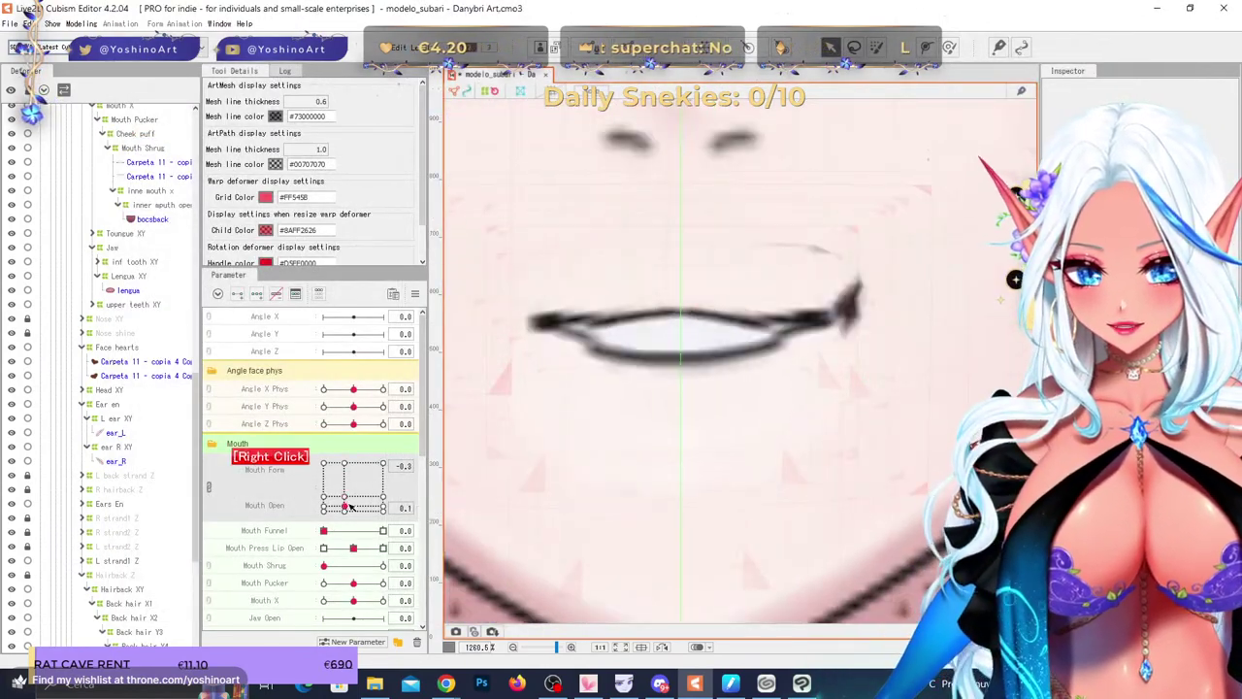
{"action": "left_click", "coordinate": [694, 307]}
{"action": "left_click", "coordinate": [153, 220]}
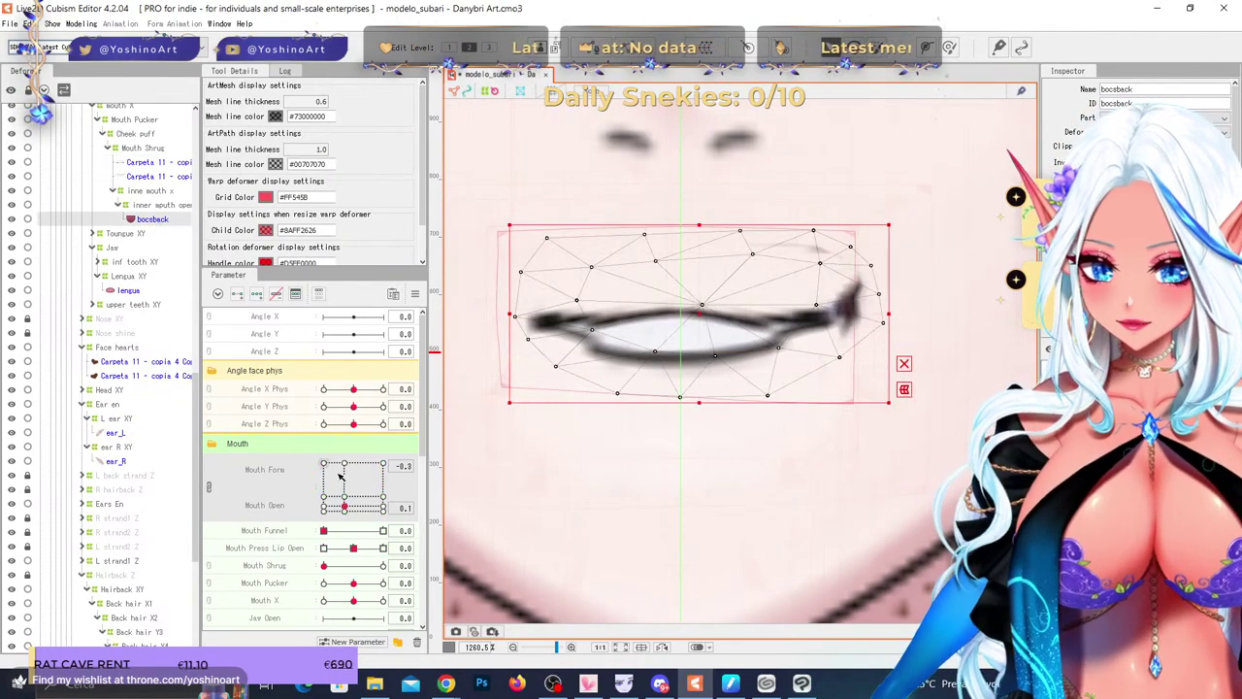
{"action": "left_click_drag", "start_coordinate": [888, 276], "coordinate": [842, 279]}
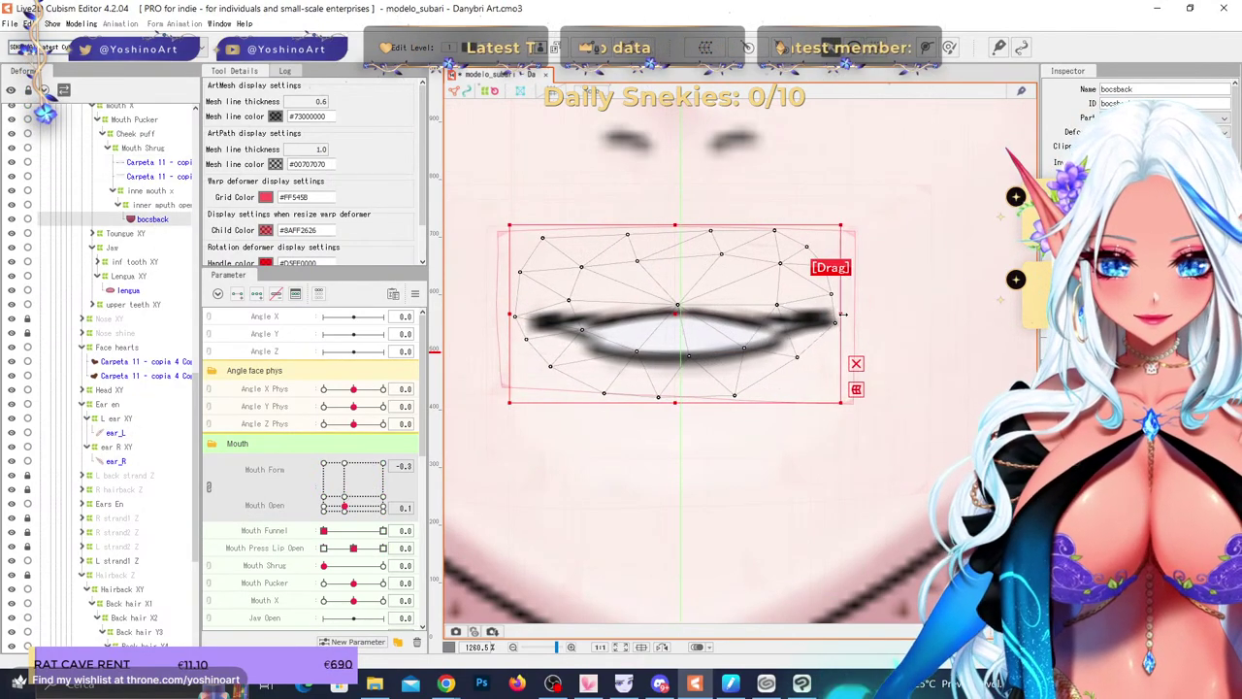
- With Mouth Form at -0.3 and Mouth Open at 1.0, widen the inner mouth open deformer toward its right side
{"action": "left_click", "coordinate": [161, 205]}
{"action": "right_click", "coordinate": [350, 490]}
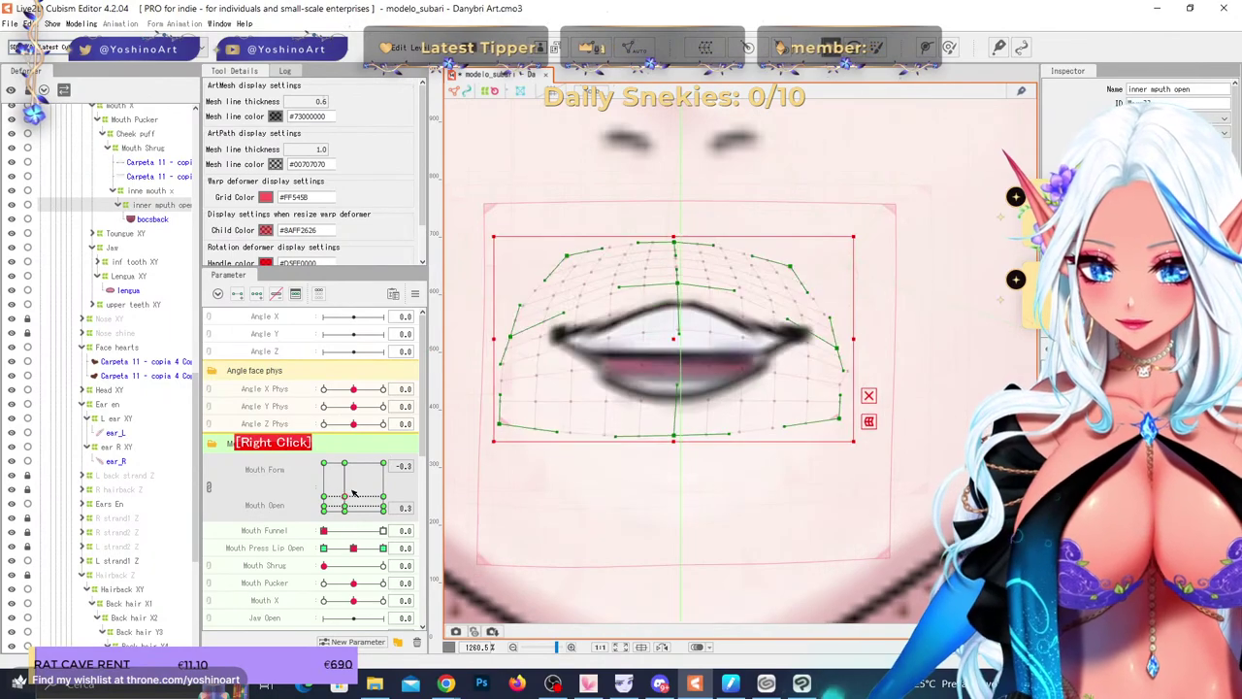
{"action": "right_click", "coordinate": [352, 473]}
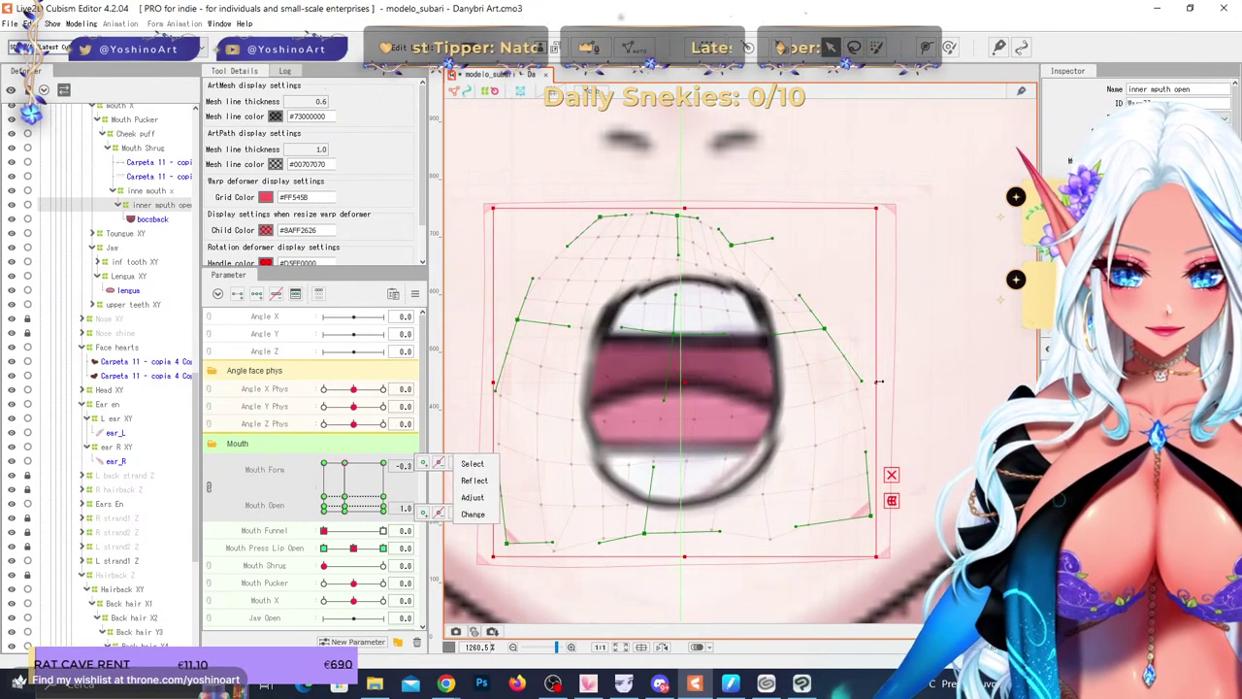
{"action": "left_click_drag", "start_coordinate": [879, 382], "coordinate": [912, 382]}
{"action": "scroll", "coordinate": [621, 308], "scroll_direction": "down", "scroll_amount": 3}
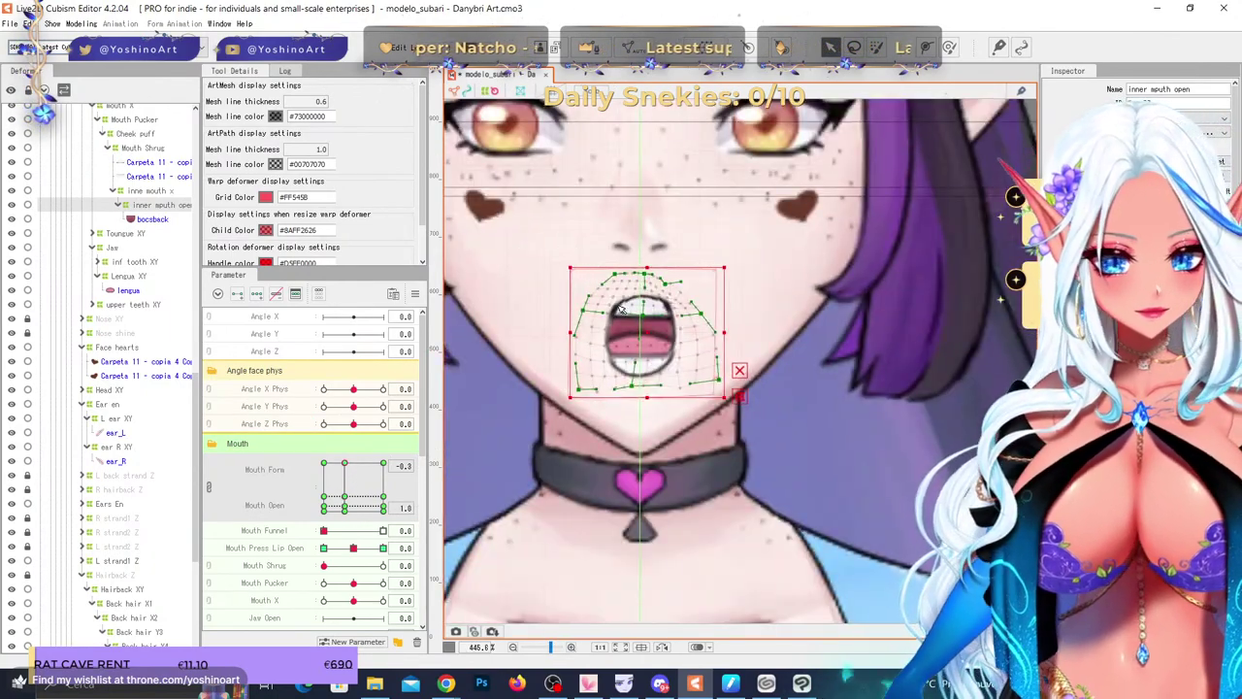
{"action": "scroll", "coordinate": [622, 316], "scroll_direction": "down", "scroll_amount": 4}
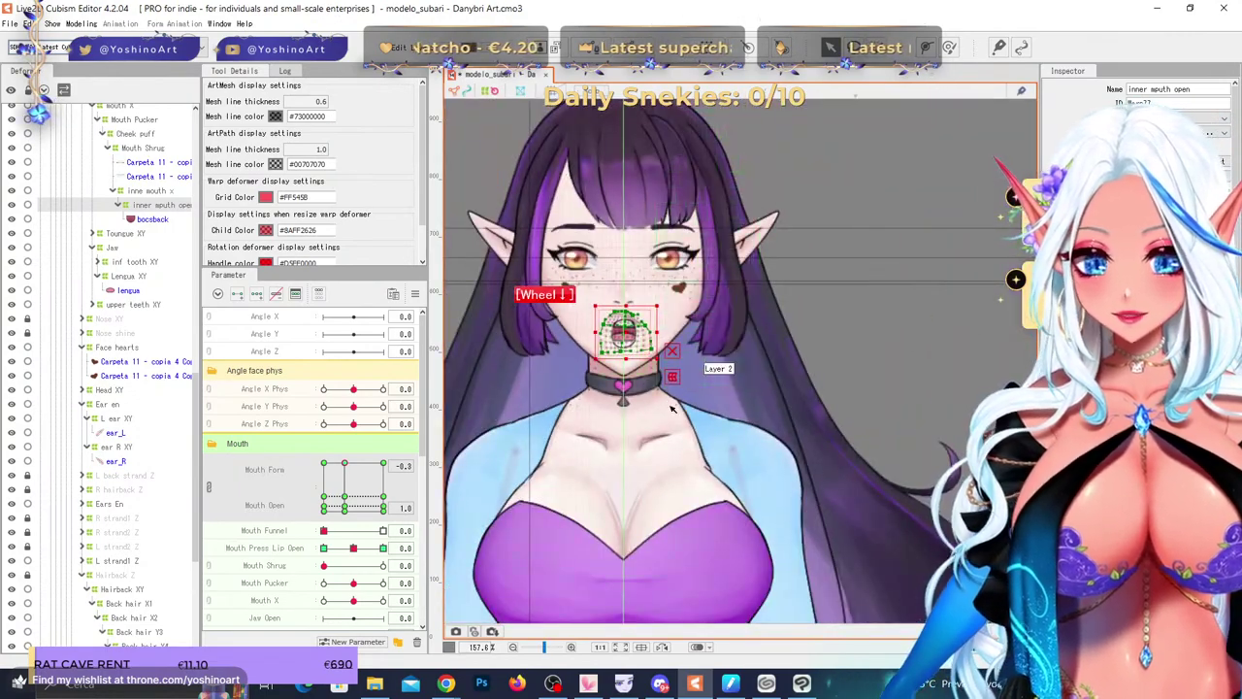
- Review the list of horizontal and vertical guides in the modeling view's guide settings, and close it
{"action": "left_click", "coordinate": [656, 230]}
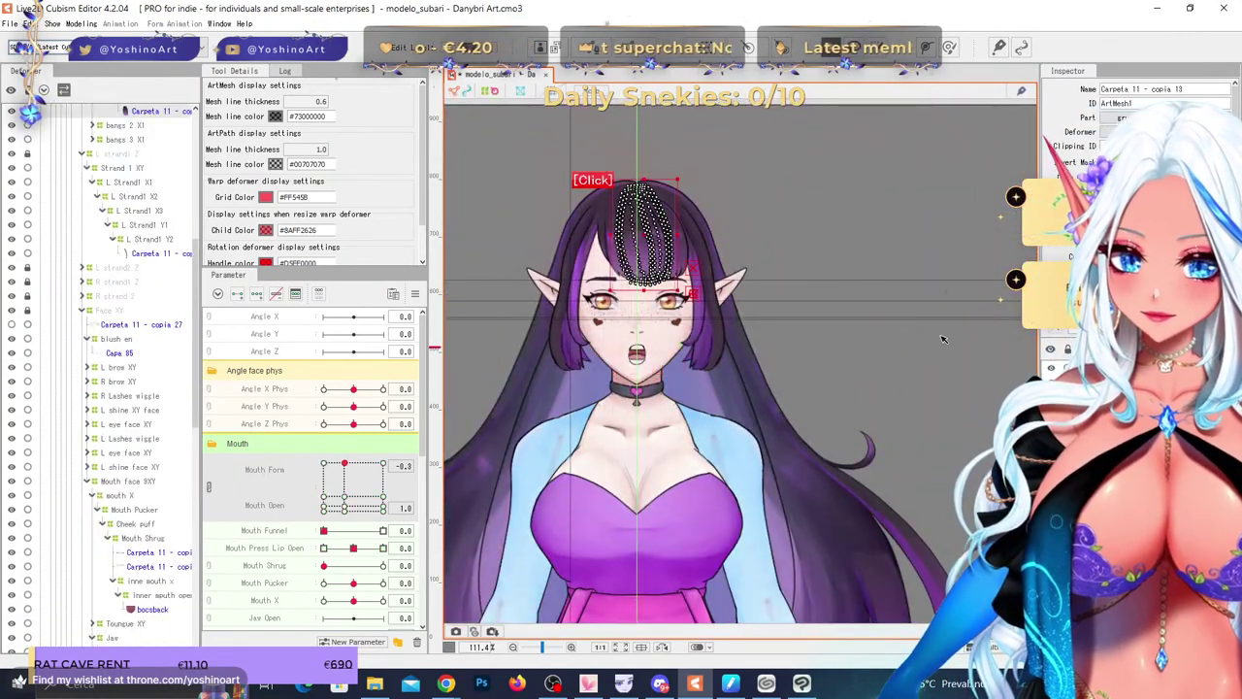
{"action": "scroll", "coordinate": [563, 330], "scroll_direction": "up", "scroll_amount": 2}
{"action": "scroll", "coordinate": [321, 547], "scroll_direction": "down", "scroll_amount": 10}
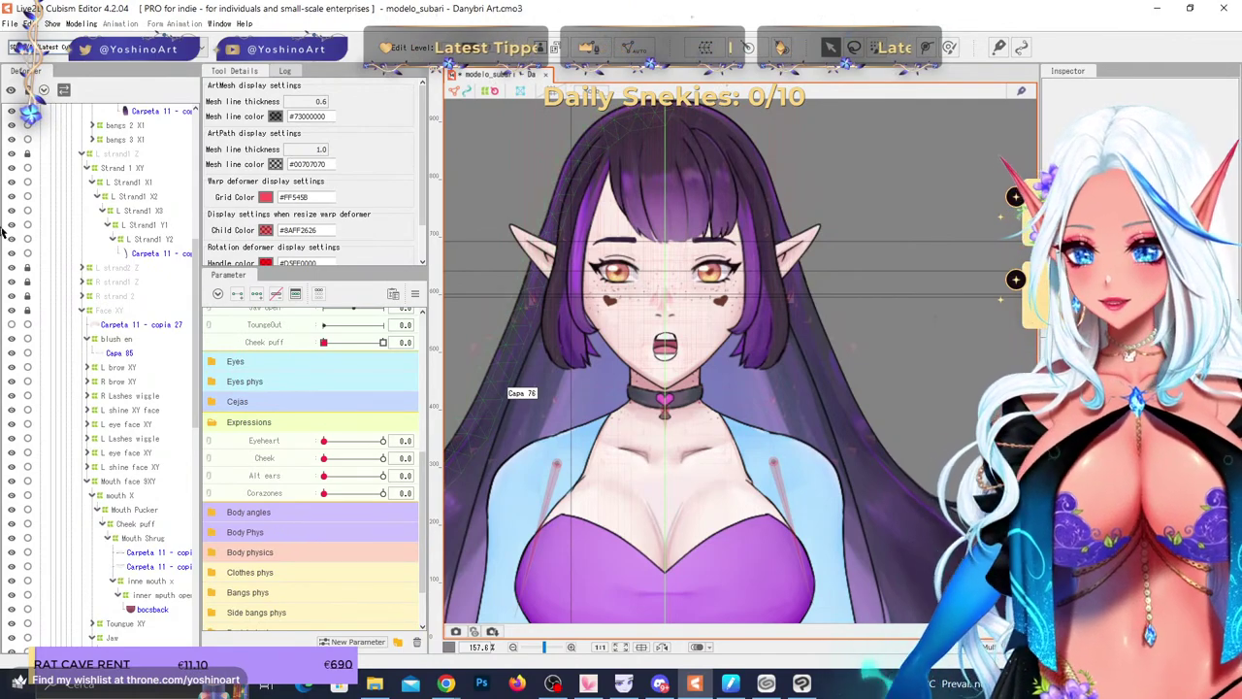
{"action": "left_click", "coordinate": [53, 24]}
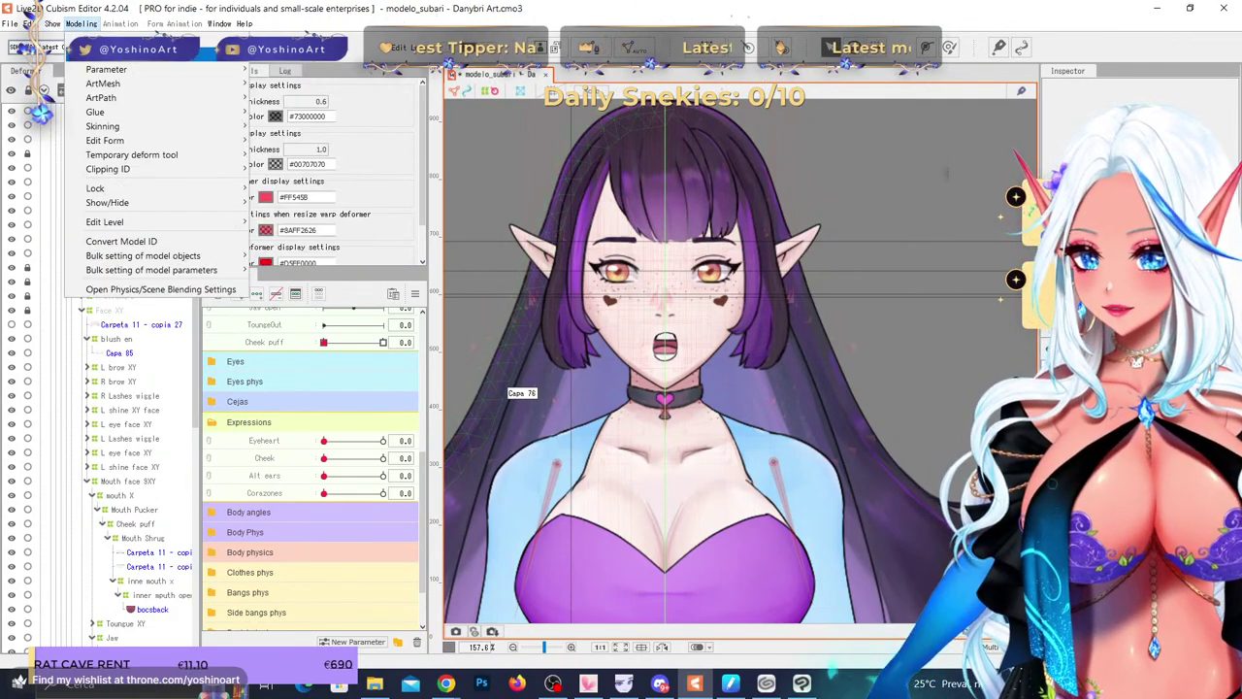
{"action": "mouse_move", "coordinate": [243, 58]}
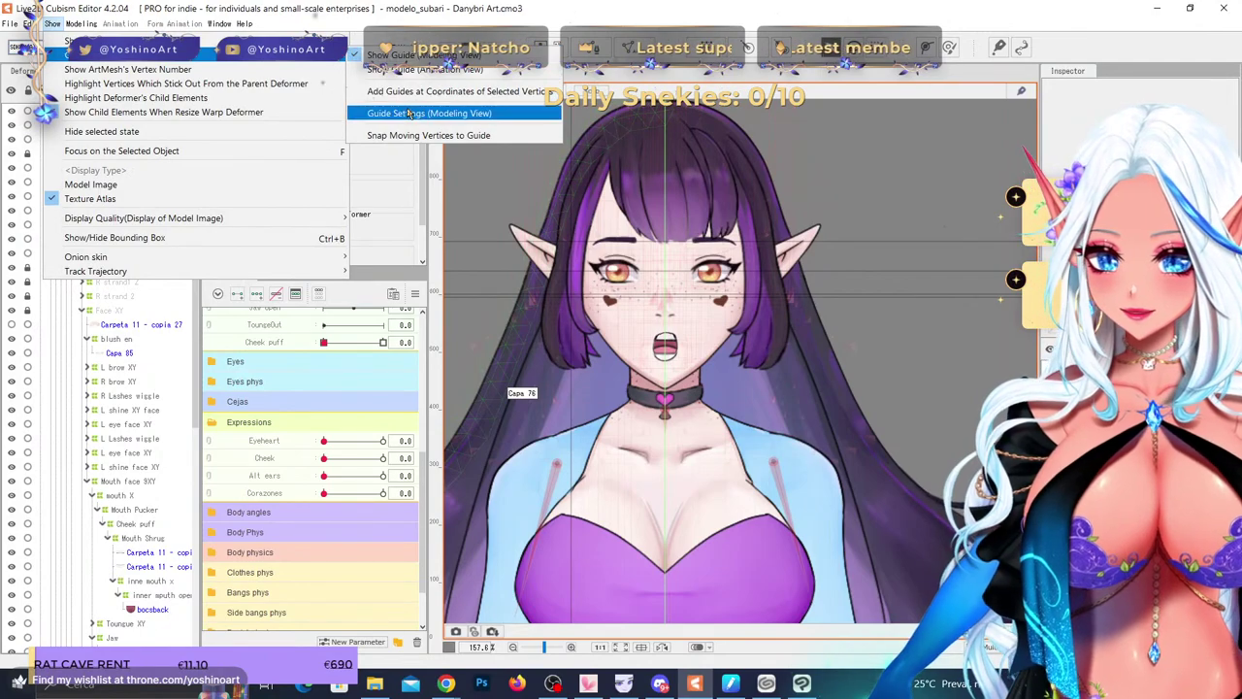
{"action": "left_click", "coordinate": [429, 113]}
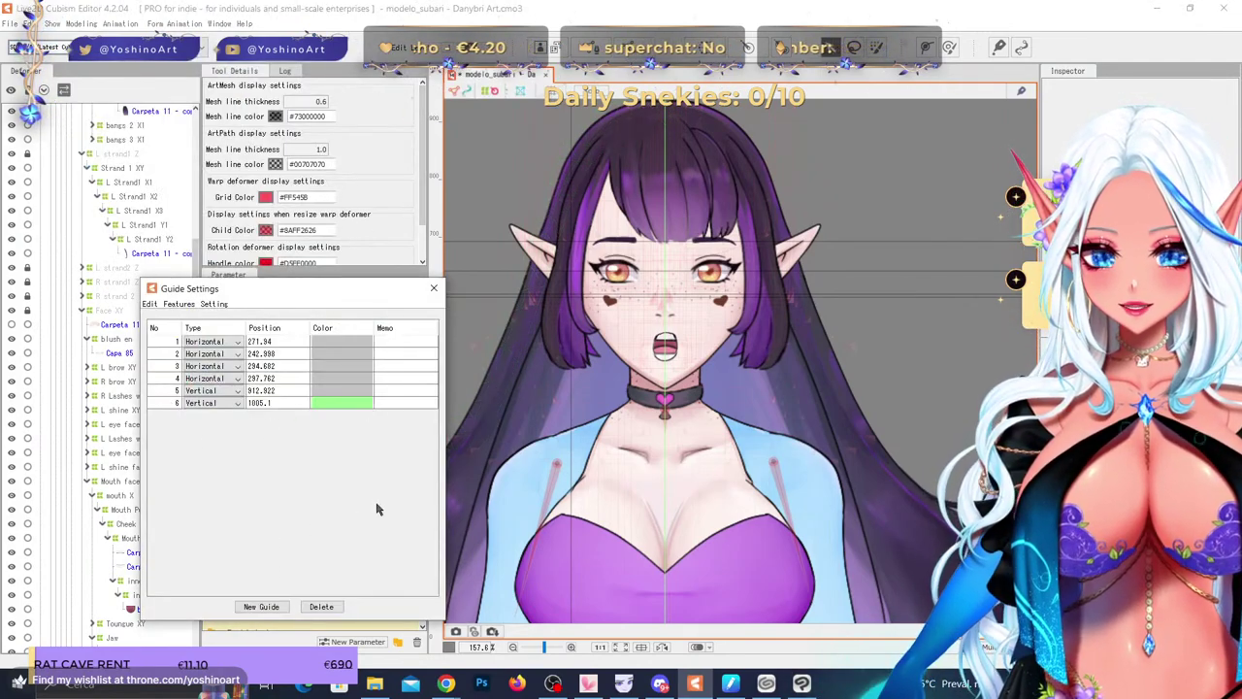
{"action": "left_click", "coordinate": [436, 288]}
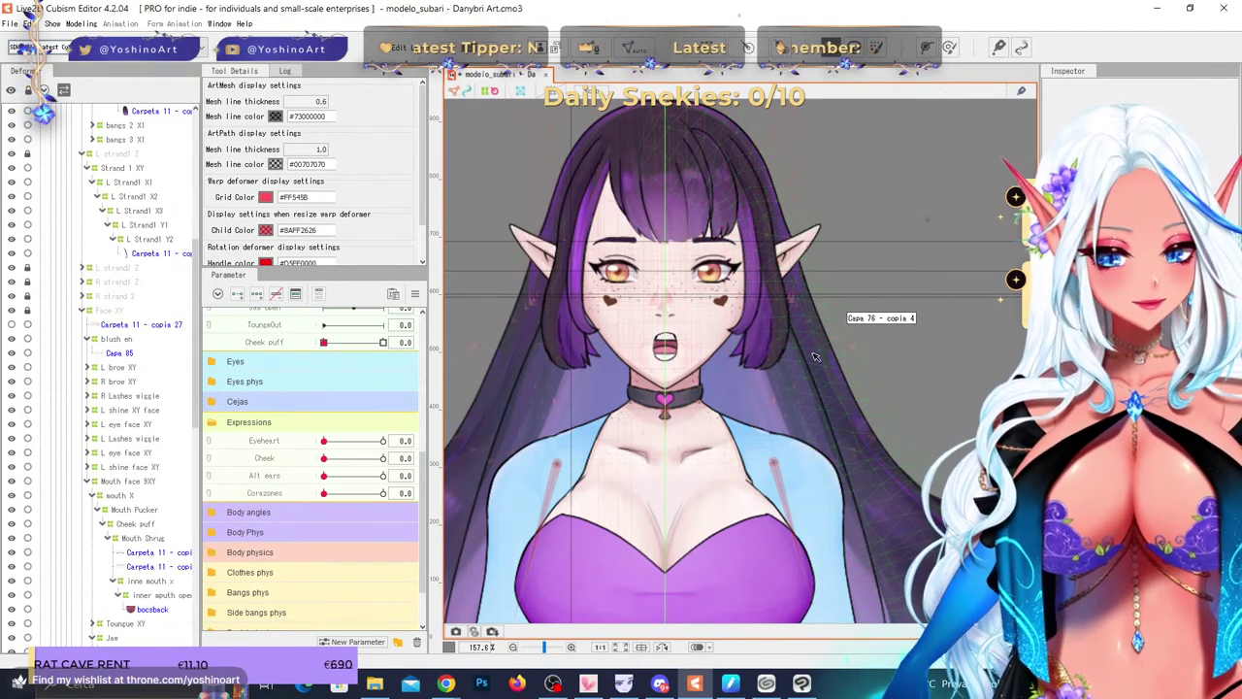
- Test the head at Angle X Phys -30 with Angle Y Phys at -30 and 30, and return both angles to 0
{"action": "scroll", "coordinate": [573, 257], "scroll_direction": "up", "scroll_amount": 3}
{"action": "scroll", "coordinate": [292, 466], "scroll_direction": "up", "scroll_amount": 5}
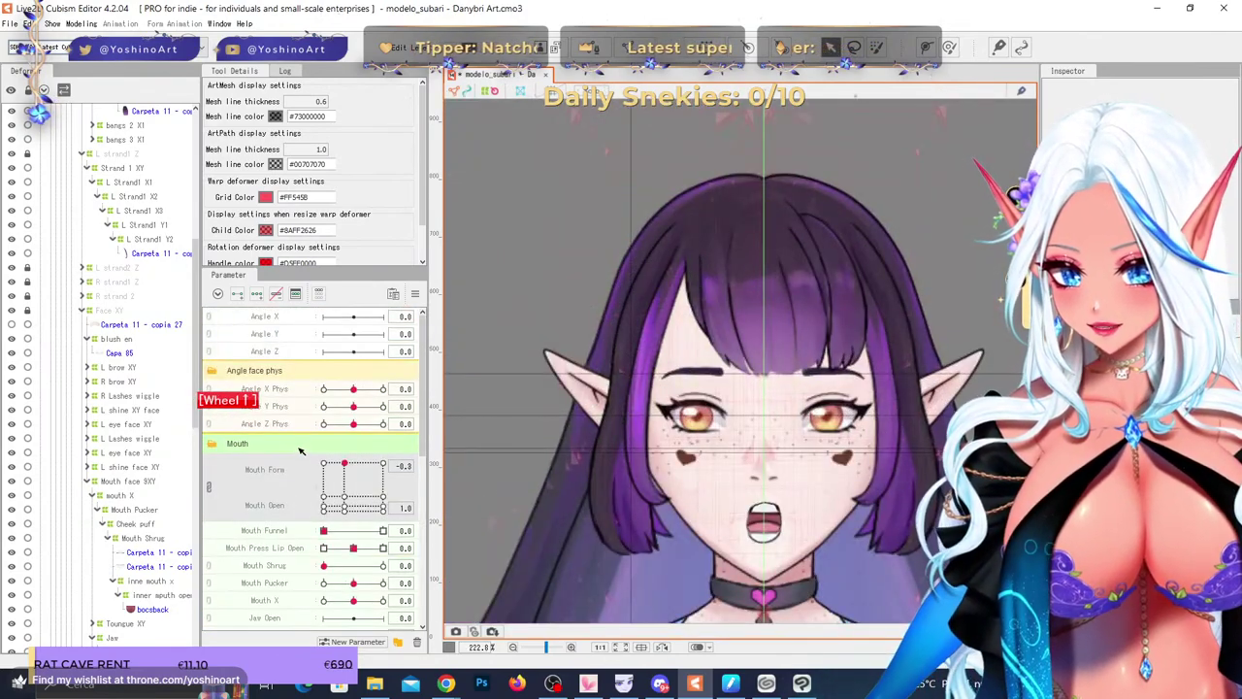
{"action": "left_click_drag", "start_coordinate": [353, 389], "coordinate": [320, 407]}
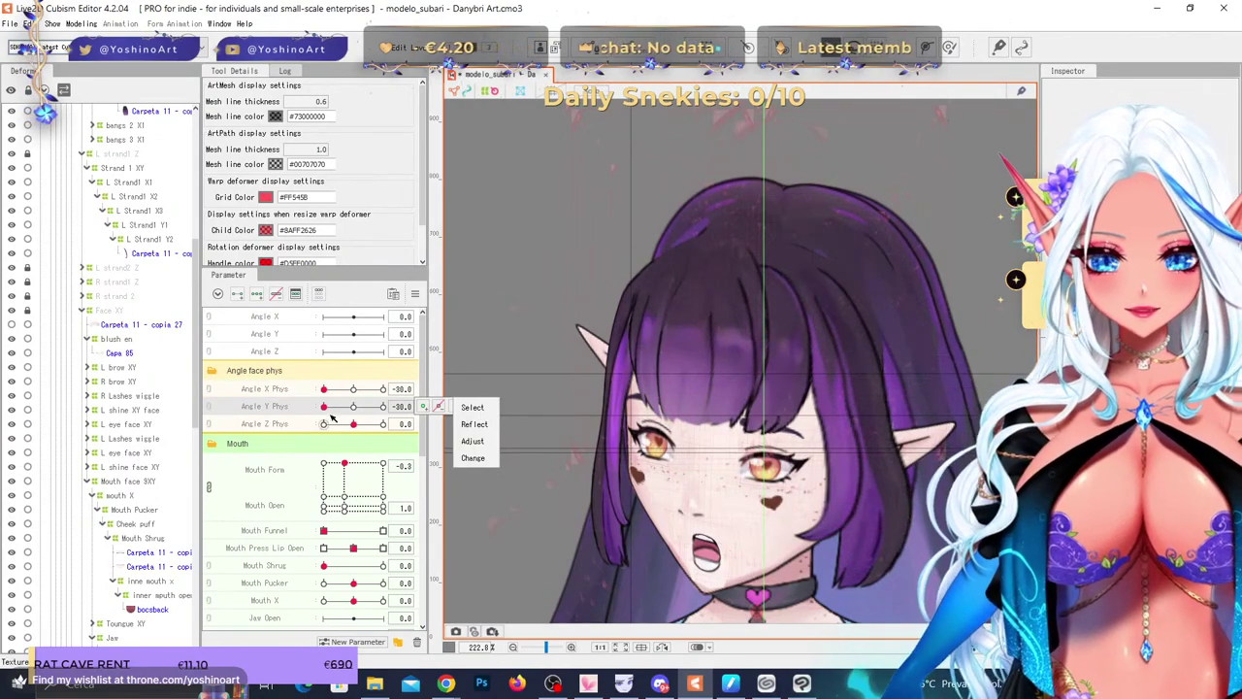
{"action": "left_click_drag", "start_coordinate": [330, 408], "coordinate": [383, 405]}
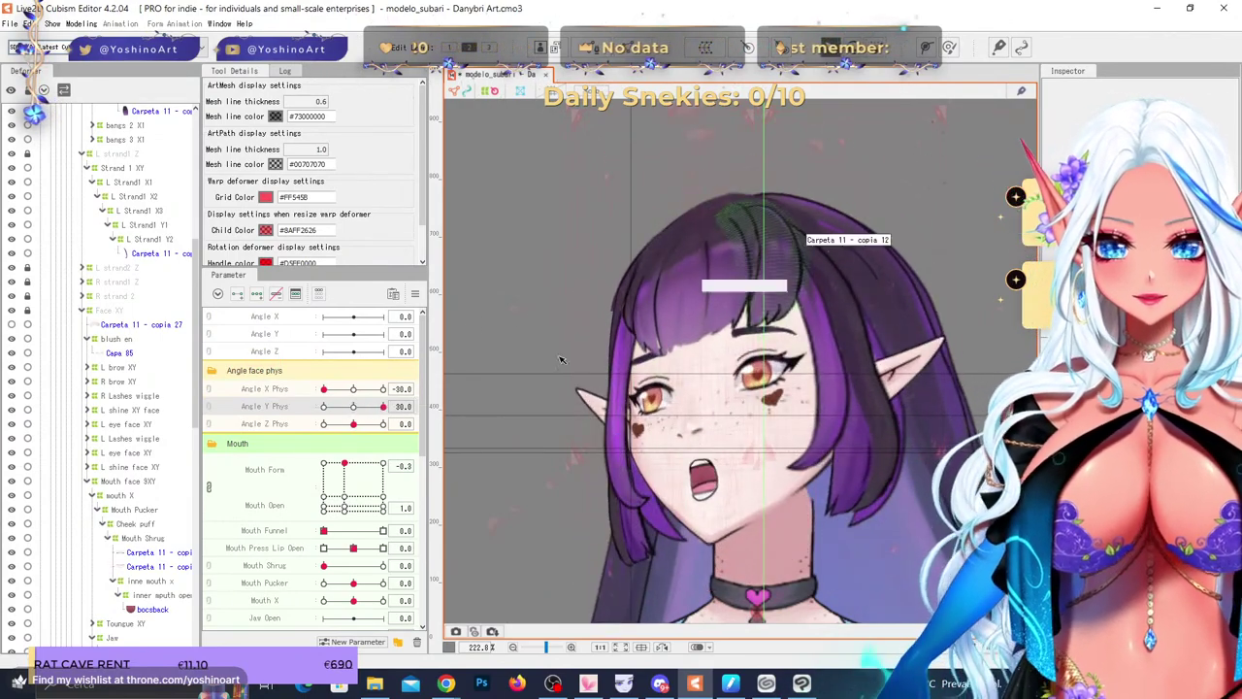
{"action": "scroll", "coordinate": [596, 284], "scroll_direction": "down", "scroll_amount": 5}
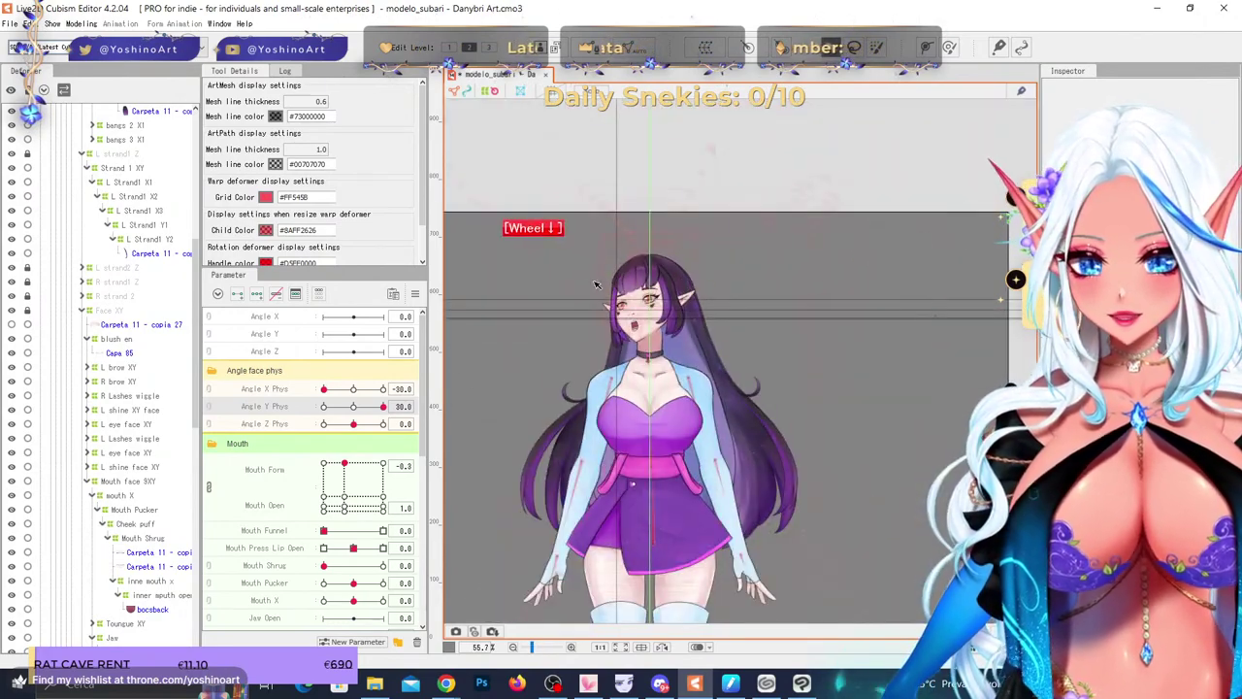
{"action": "right_click", "coordinate": [352, 407]}
{"action": "right_click", "coordinate": [353, 390]}
{"action": "scroll", "coordinate": [672, 274], "scroll_direction": "down", "scroll_amount": 2}
{"action": "scroll", "coordinate": [670, 330], "scroll_direction": "up", "scroll_amount": 3}
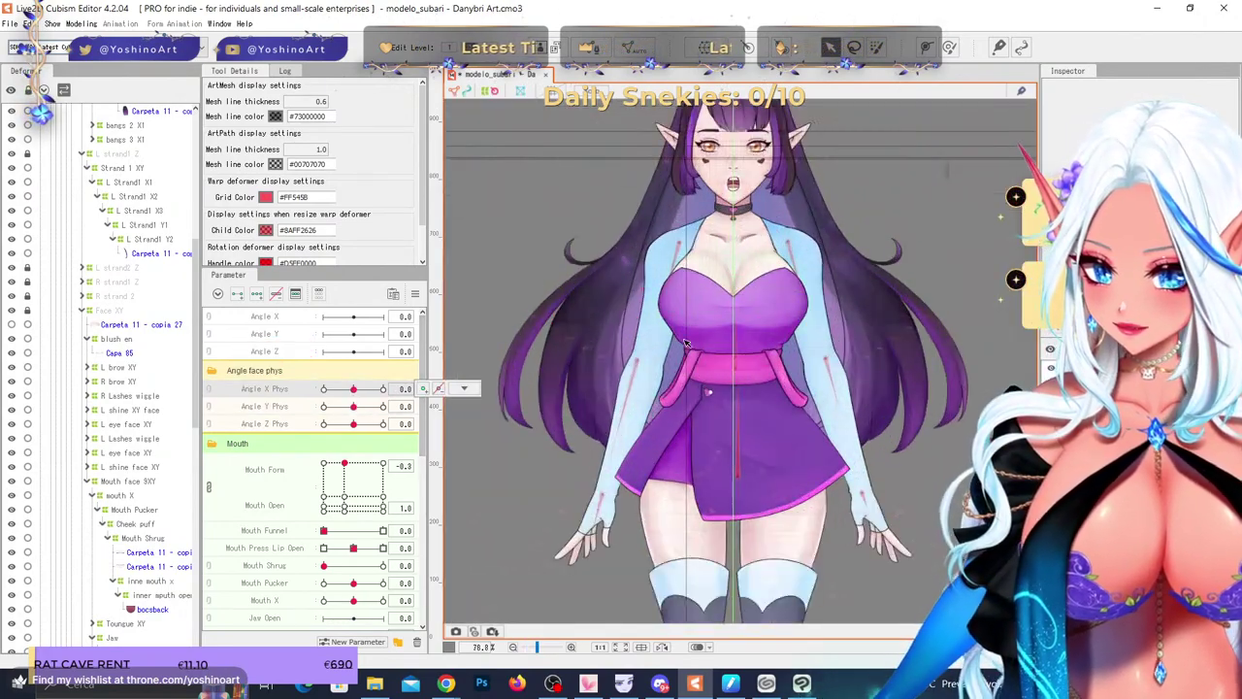
- Test the body's X, Y and Z physics movement against the center guide, leaving Body X phys at -10 and the others at 0
{"action": "left_click", "coordinate": [229, 443]}
{"action": "scroll", "coordinate": [225, 456], "scroll_direction": "down", "scroll_amount": 5}
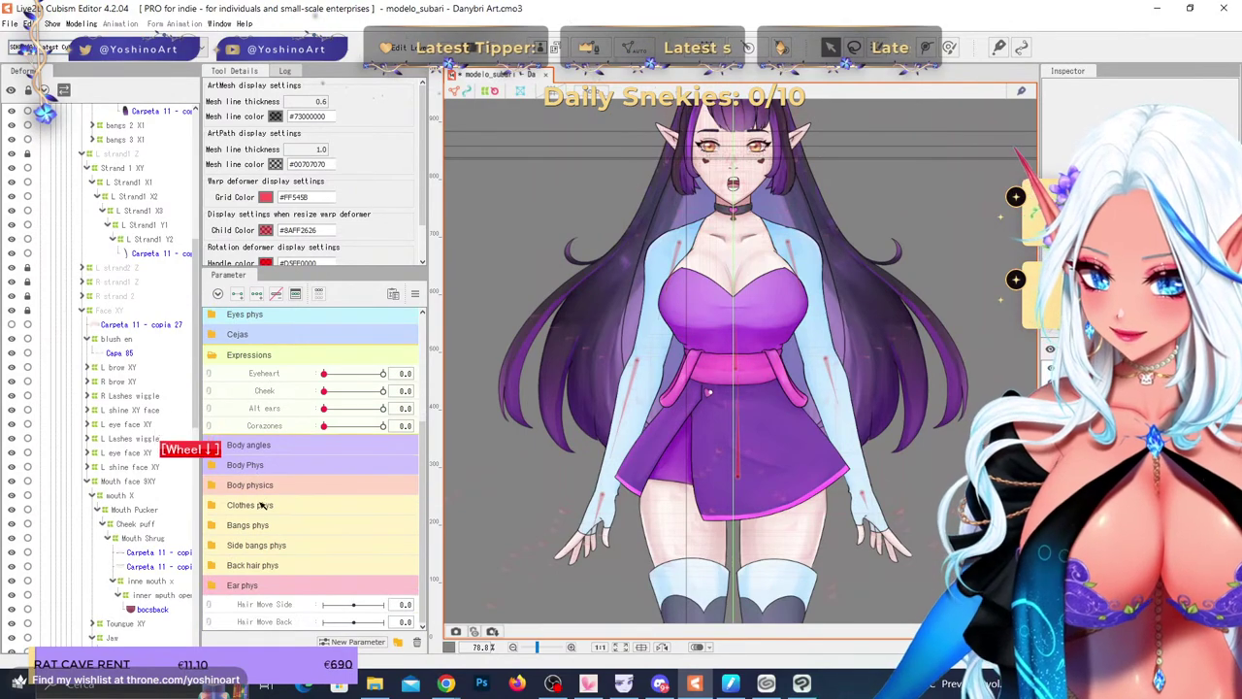
{"action": "left_click", "coordinate": [223, 466]}
{"action": "left_click_drag", "start_coordinate": [341, 486], "coordinate": [282, 517]}
{"action": "left_click", "coordinate": [354, 484]}
{"action": "scroll", "coordinate": [471, 449], "scroll_direction": "up", "scroll_amount": 2}
{"action": "left_click", "coordinate": [354, 502]}
{"action": "right_click", "coordinate": [353, 520]}
{"action": "left_click_drag", "start_coordinate": [353, 502], "coordinate": [319, 506]}
{"action": "right_click", "coordinate": [357, 504]}
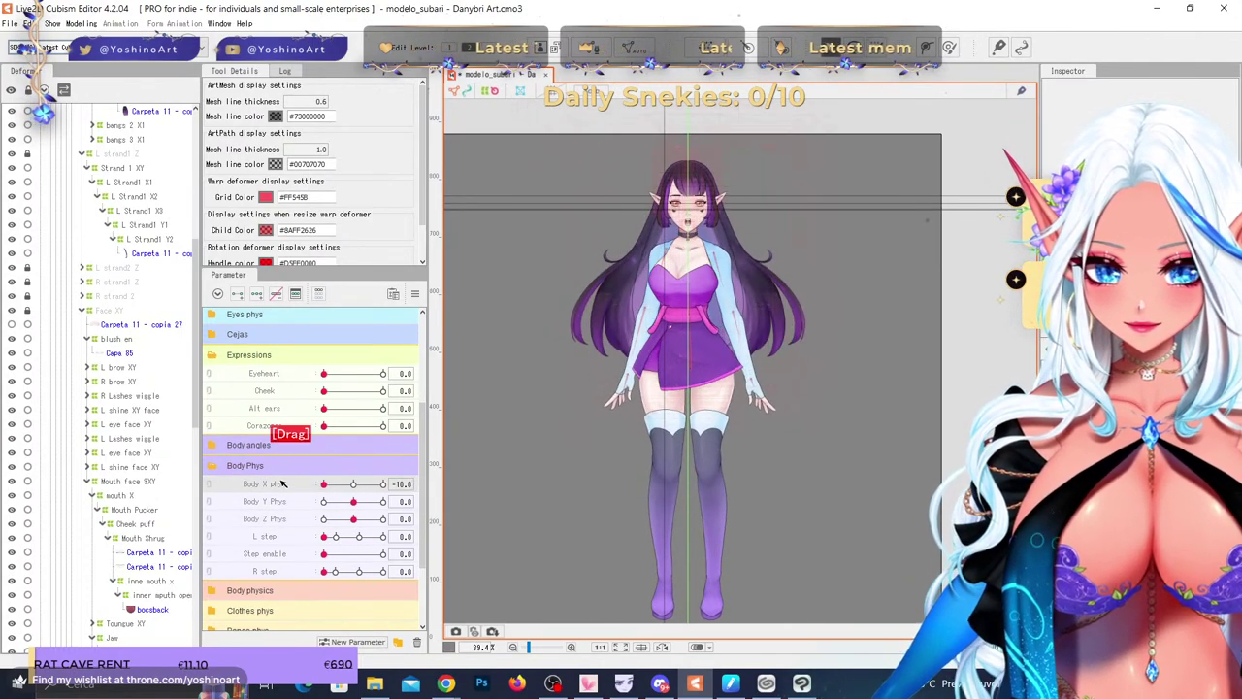
{"action": "scroll", "coordinate": [689, 262], "scroll_direction": "up", "scroll_amount": 5}
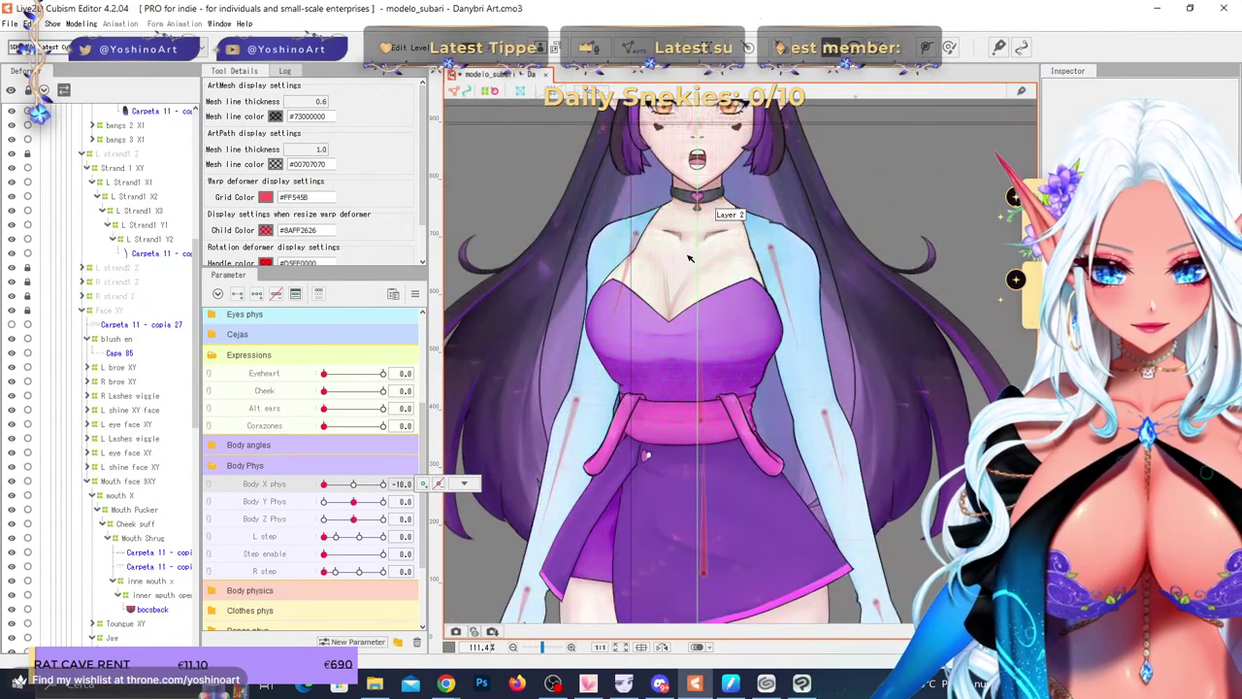
{"action": "scroll", "coordinate": [689, 257], "scroll_direction": "down", "scroll_amount": 3}
{"action": "scroll", "coordinate": [542, 367], "scroll_direction": "down", "scroll_amount": 2}
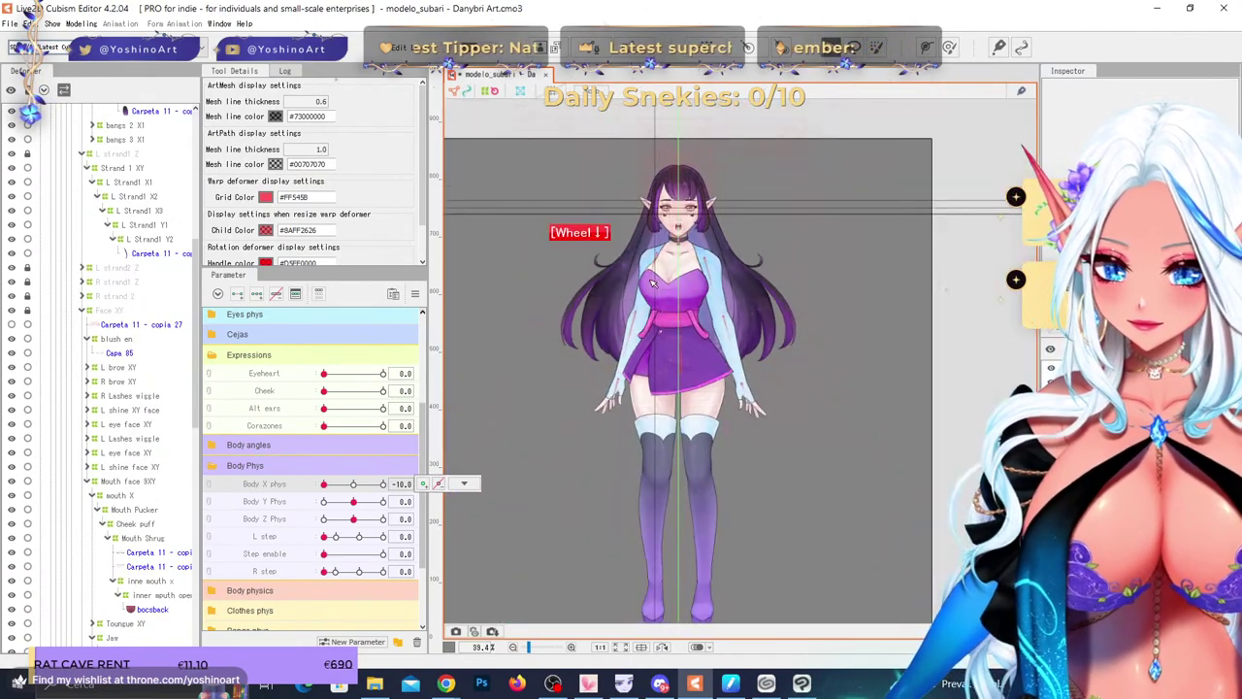
- Try Body Z Phys, return it to 0, and select all objects keyed to that parameter
{"action": "left_click", "coordinate": [464, 482]}
{"action": "mouse_move", "coordinate": [353, 518]}
{"action": "left_mouse_down"}
{"action": "mouse_move", "coordinate": [388, 529]}
{"action": "mouse_move", "coordinate": [351, 522]}
{"action": "left_mouse_up"}
{"action": "right_click", "coordinate": [351, 521]}
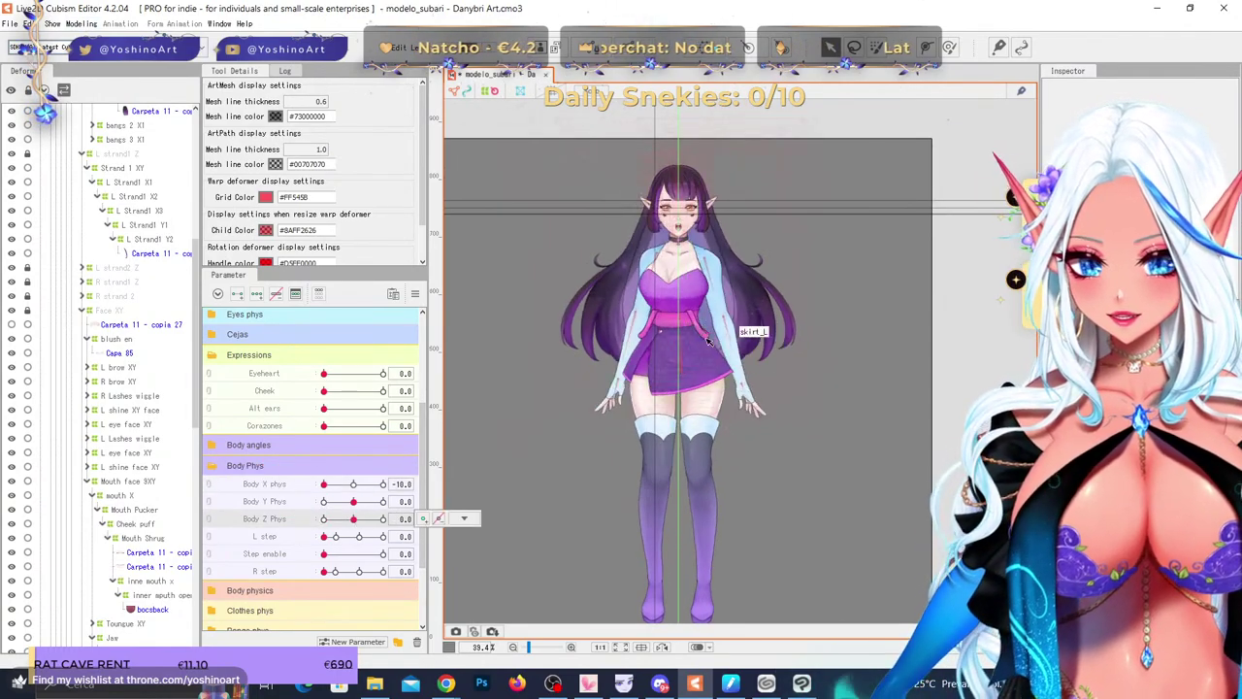
{"action": "scroll", "coordinate": [708, 340], "scroll_direction": "up", "scroll_amount": 1}
{"action": "left_click", "coordinate": [463, 518]}
- Check the shorts' Z deformer and the right leg's R Leg XY and R leg Z deformers against Body Z Phys
{"action": "scroll", "coordinate": [126, 498], "scroll_direction": "down", "scroll_amount": 10}
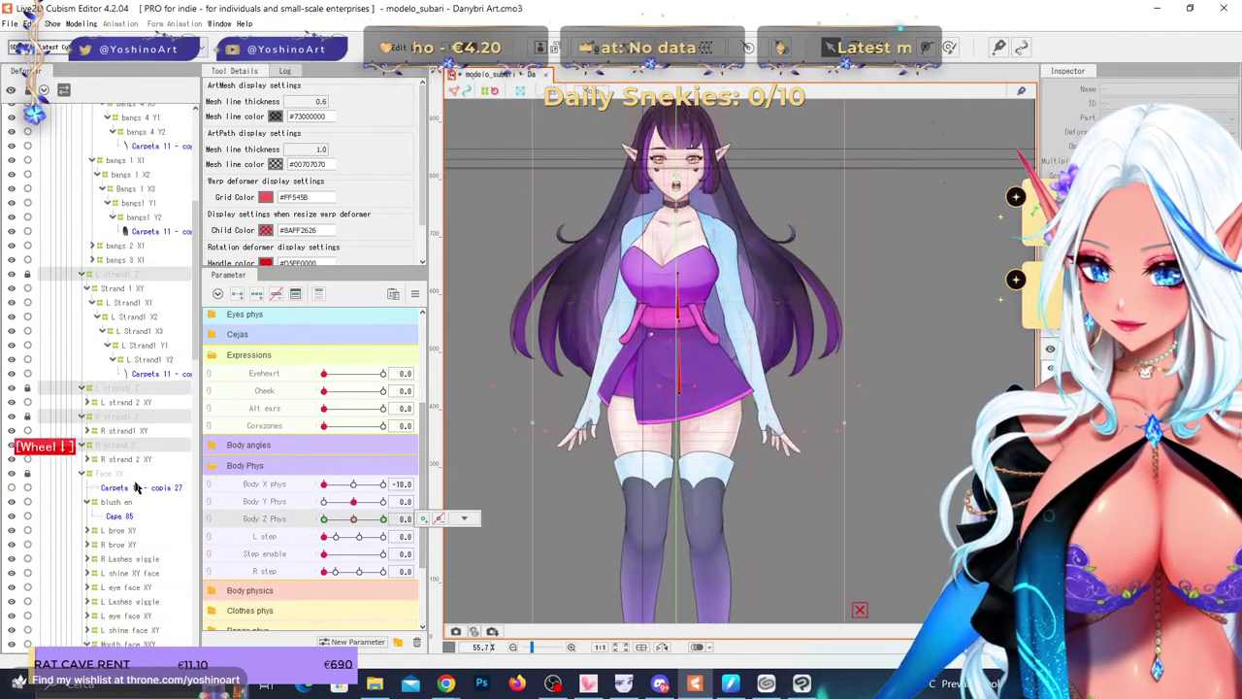
{"action": "scroll", "coordinate": [147, 494], "scroll_direction": "down", "scroll_amount": 5}
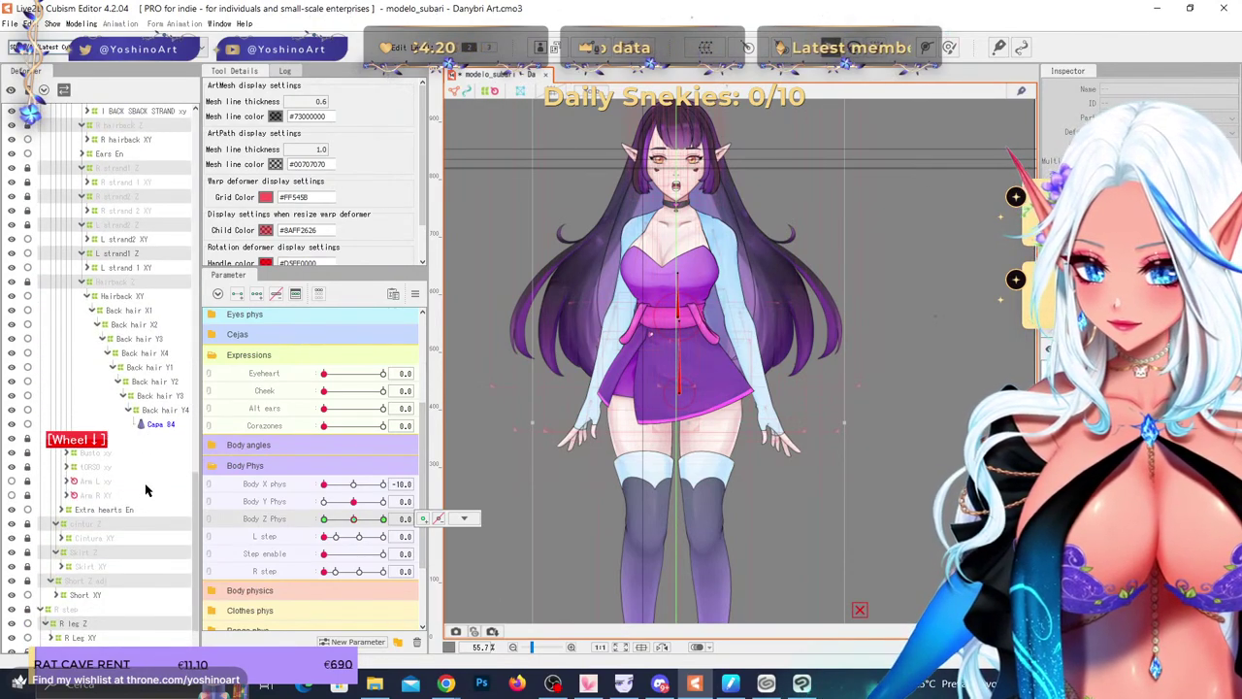
{"action": "left_click", "coordinate": [121, 534]}
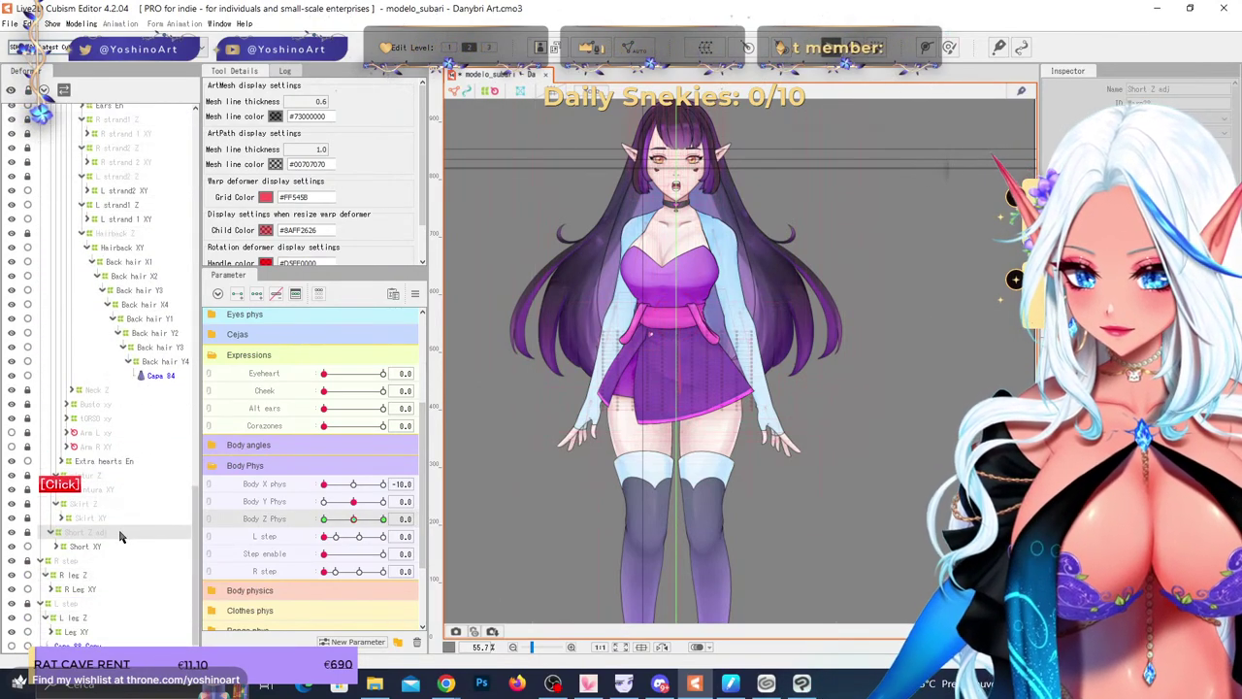
{"action": "left_click", "coordinate": [182, 586]}
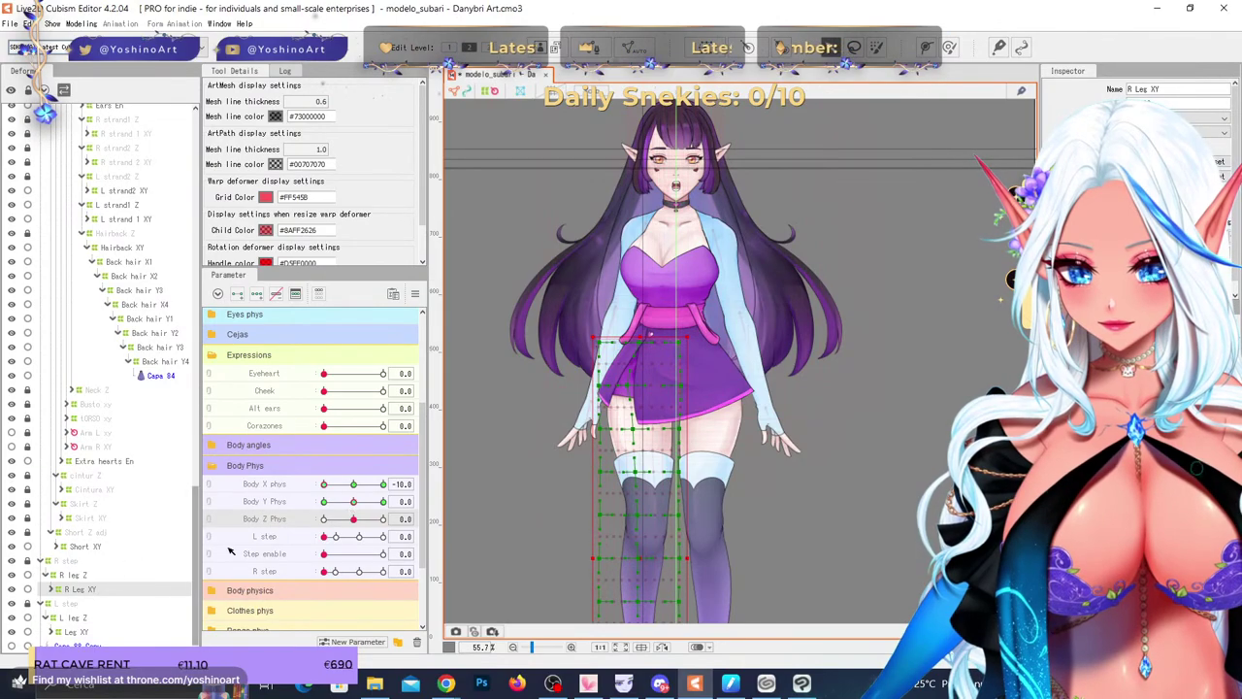
{"action": "left_click", "coordinate": [136, 574]}
{"action": "mouse_move", "coordinate": [353, 518]}
{"action": "left_mouse_down"}
{"action": "mouse_move", "coordinate": [377, 521]}
{"action": "mouse_move", "coordinate": [290, 519]}
{"action": "mouse_move", "coordinate": [353, 520]}
{"action": "left_mouse_up"}
- Open the physics and scene blending settings and display the Body Z group's full list of inputs
{"action": "left_click", "coordinate": [82, 23]}
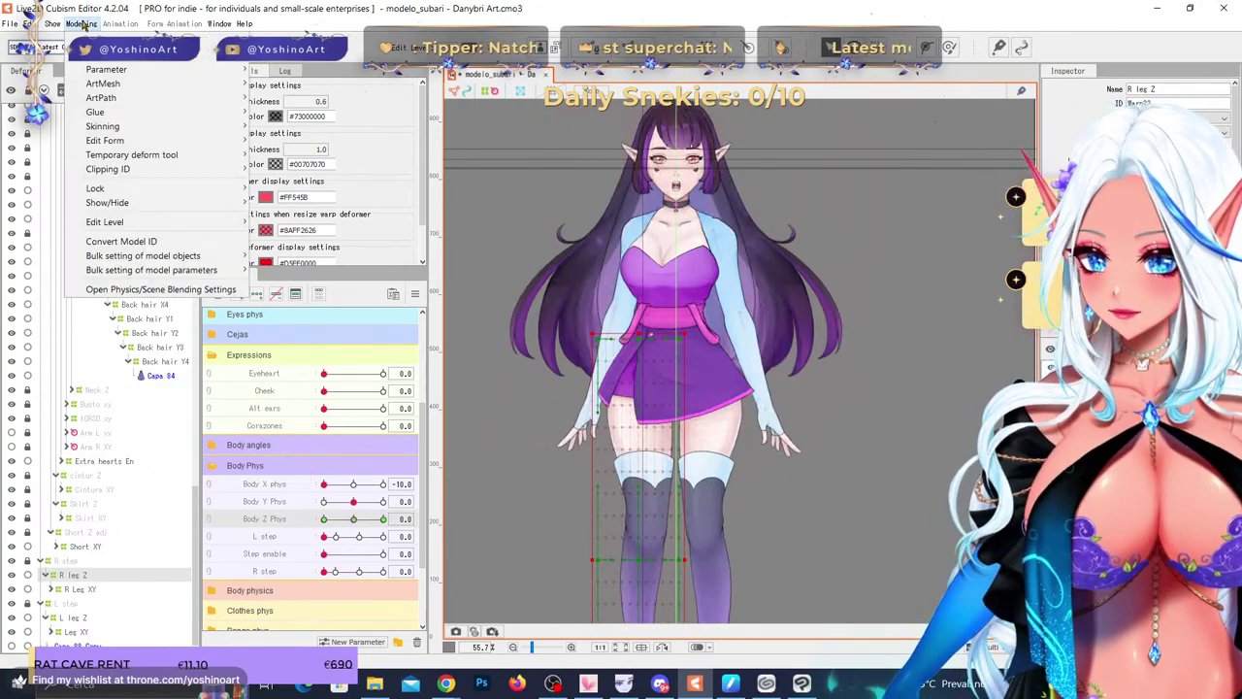
{"action": "left_click", "coordinate": [163, 289]}
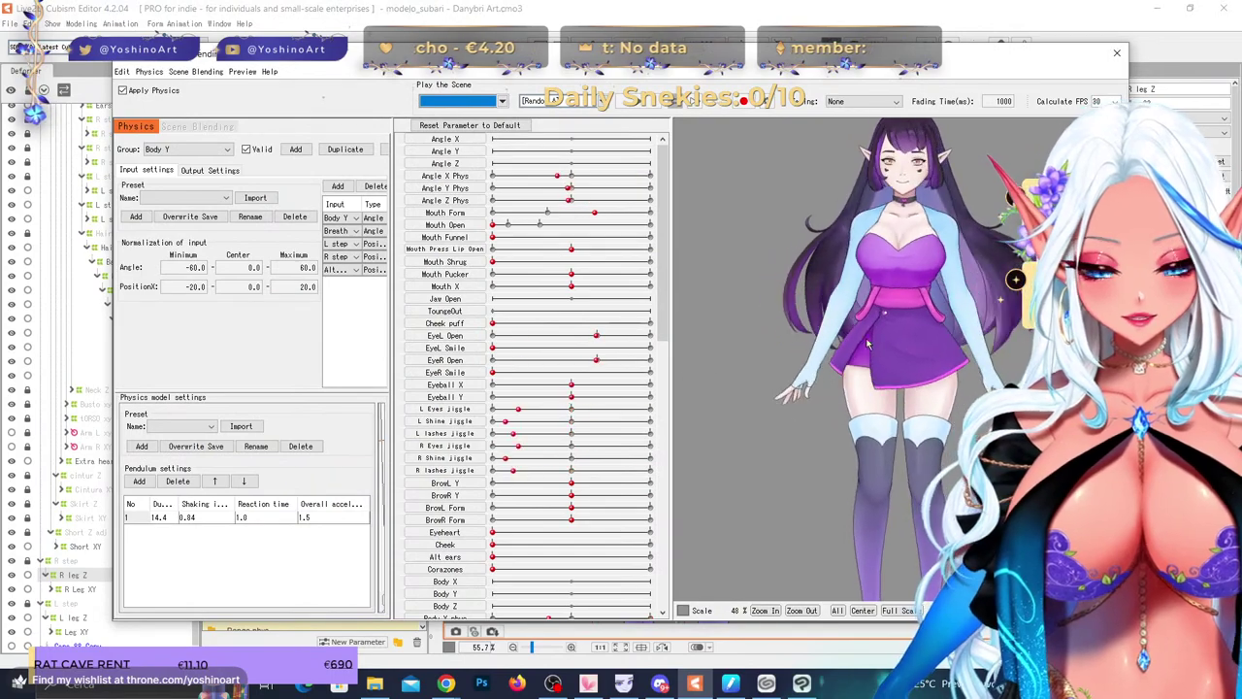
{"action": "scroll", "coordinate": [796, 334], "scroll_direction": "down", "scroll_amount": 3}
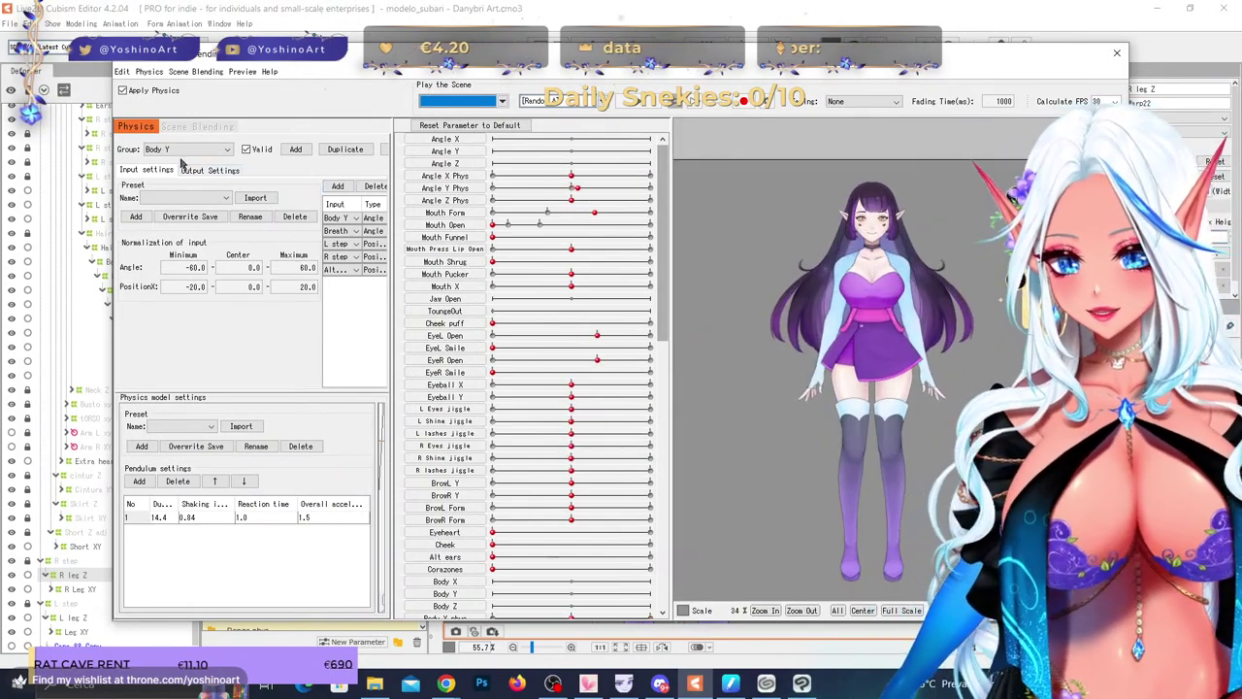
{"action": "left_click", "coordinate": [184, 150]}
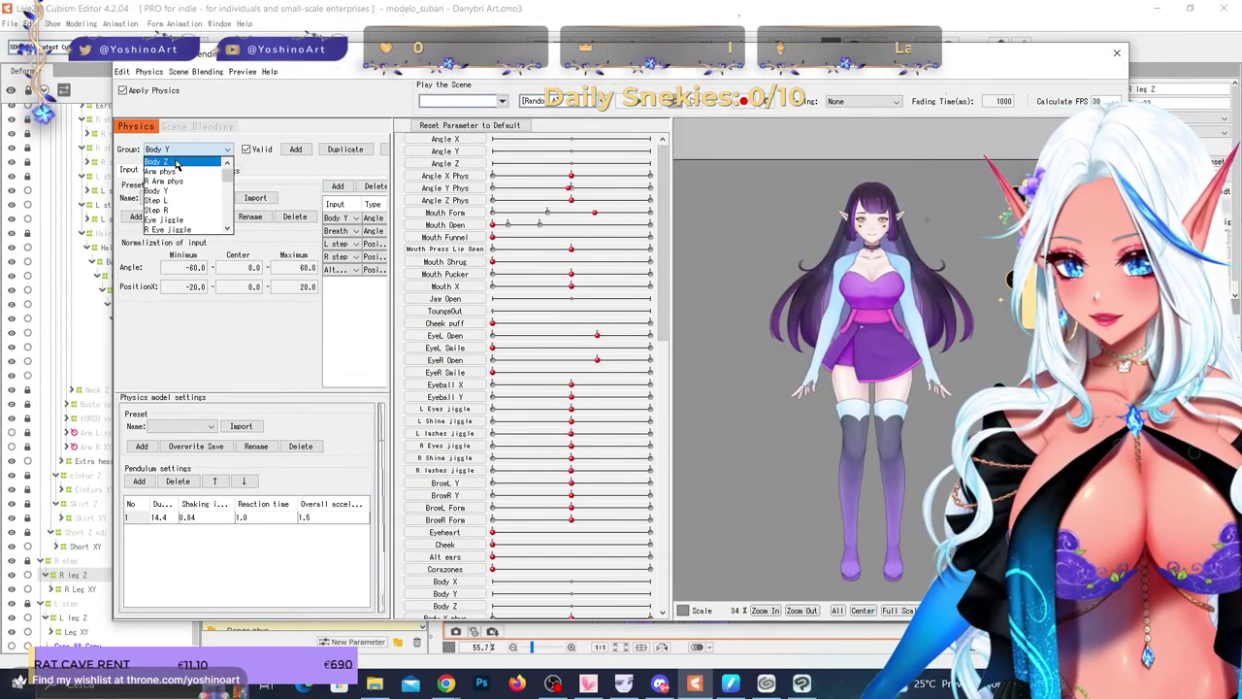
{"action": "left_click", "coordinate": [163, 161]}
{"action": "left_click_drag", "start_coordinate": [393, 254], "coordinate": [464, 261]}
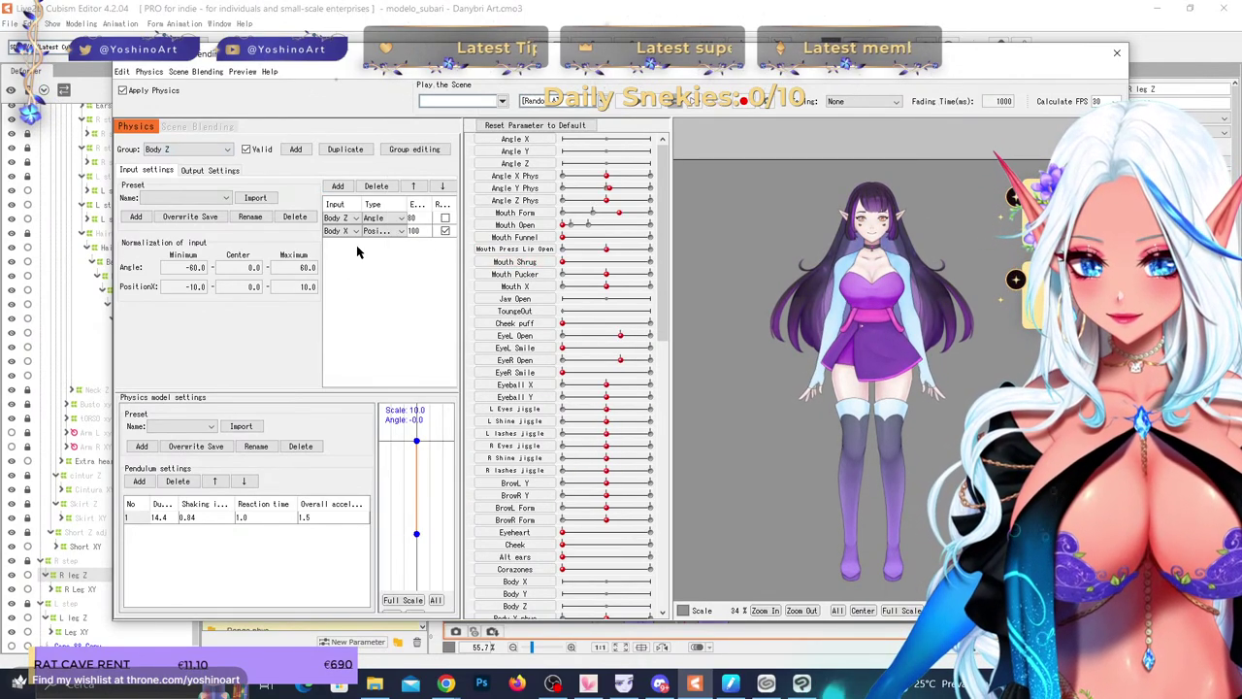
- Review the Body Z group's output settings and return to its input settings
{"action": "left_click", "coordinate": [445, 231]}
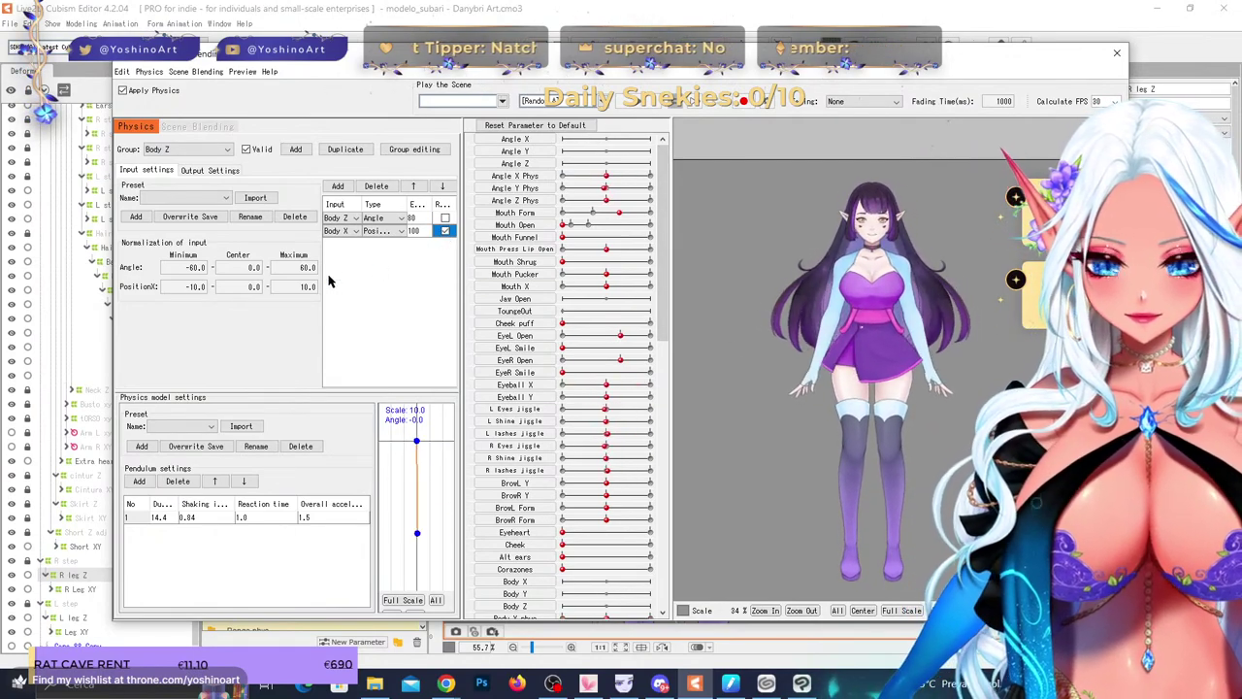
{"action": "left_click", "coordinate": [197, 171]}
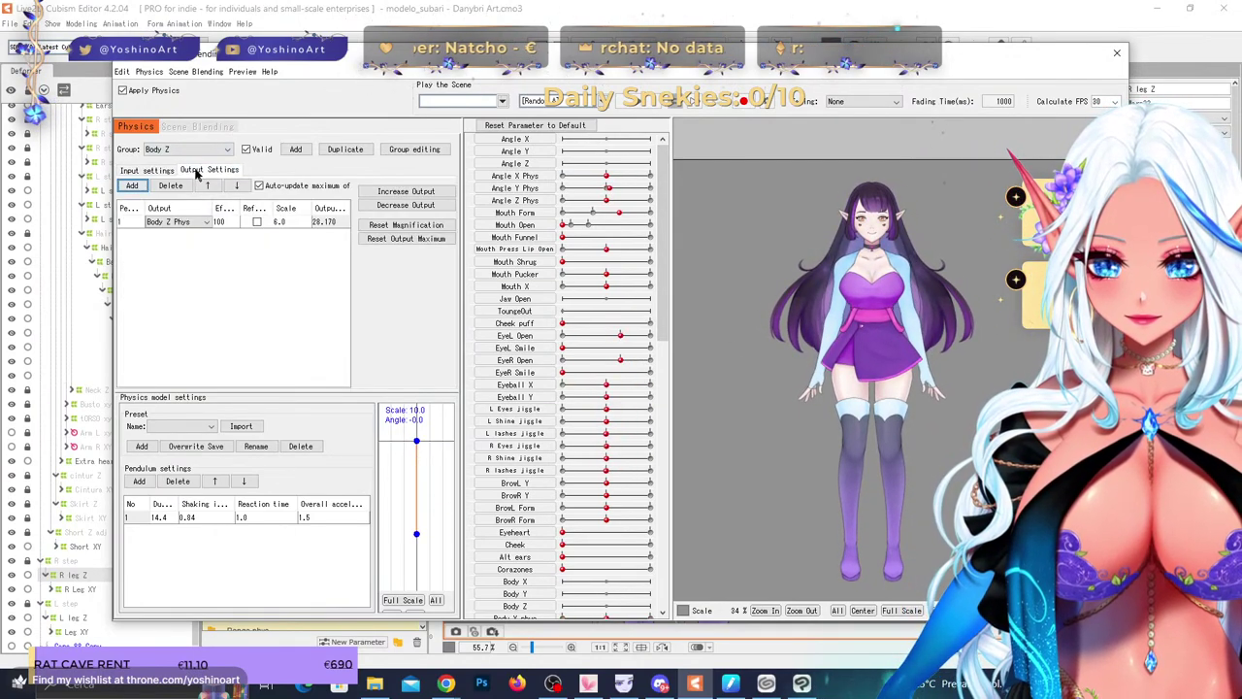
{"action": "left_click", "coordinate": [146, 170]}
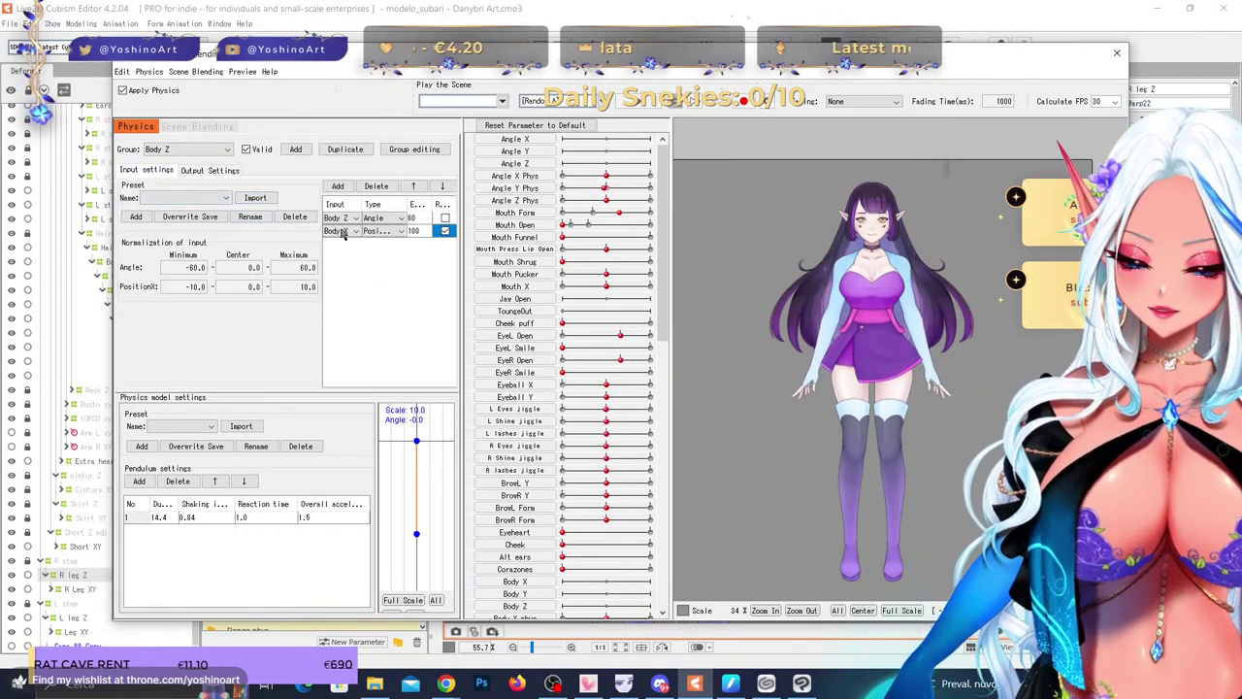
- Try Angle X Phys as the Body Z group's first input, and replace it with a body physics parameter
{"action": "left_click", "coordinate": [340, 219]}
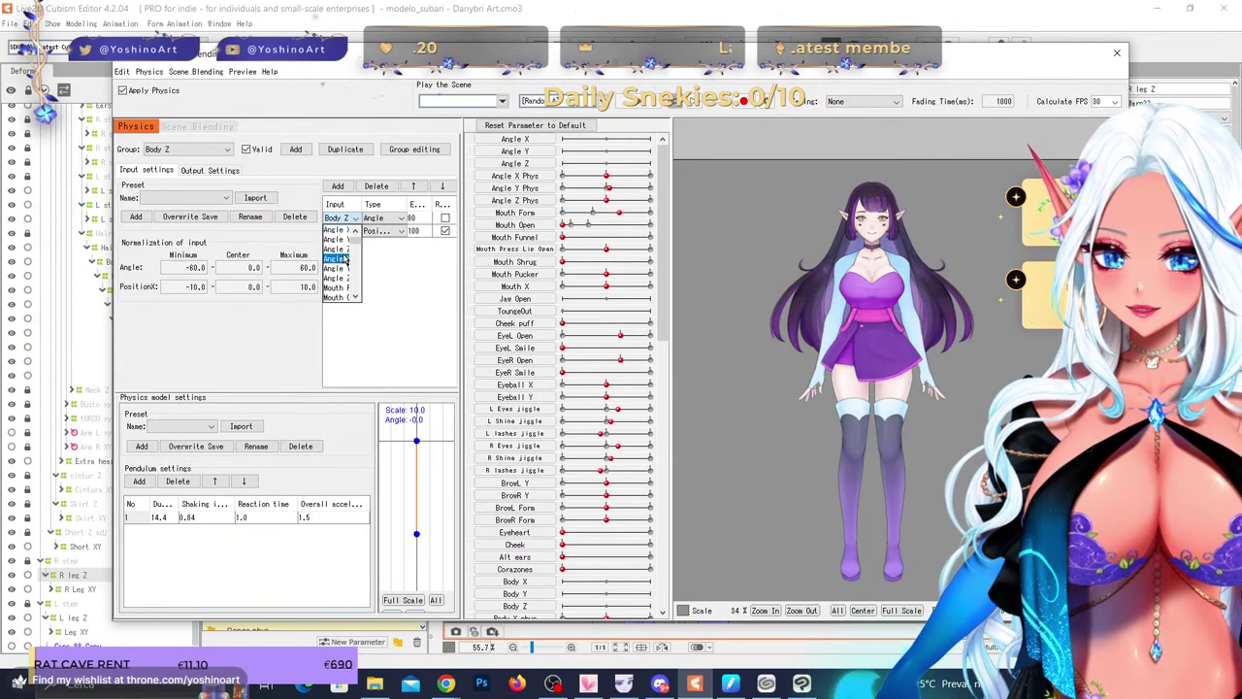
{"action": "left_click", "coordinate": [343, 257]}
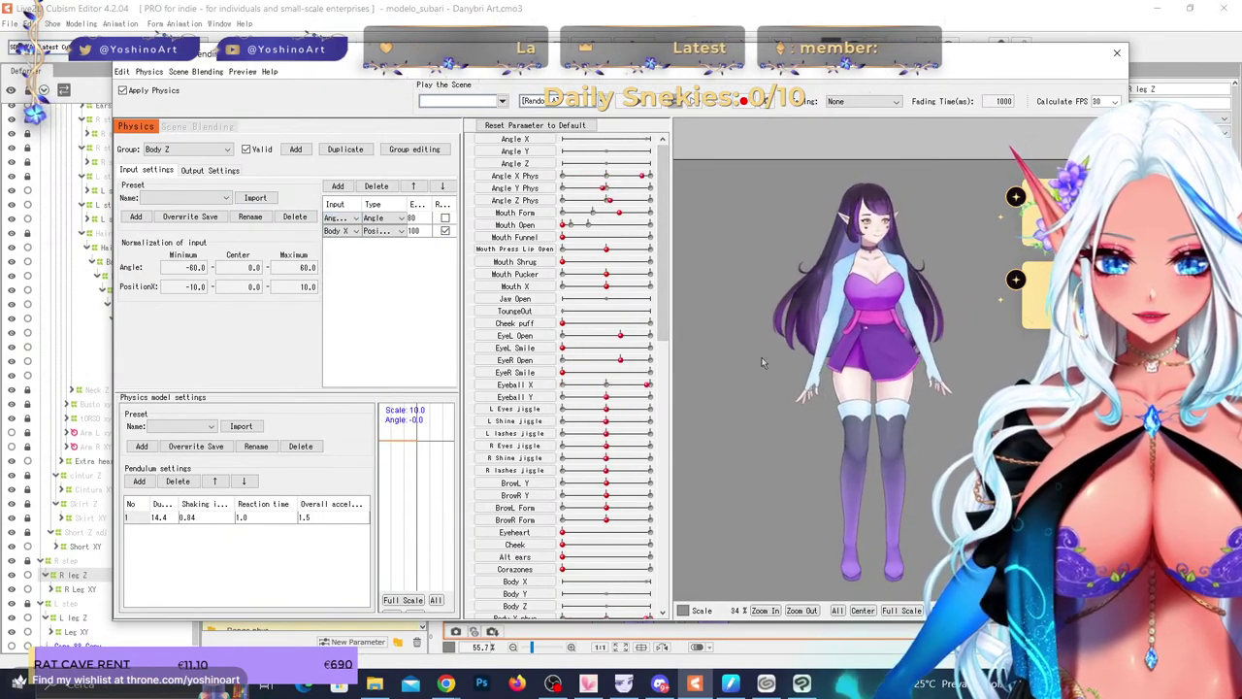
{"action": "left_click", "coordinate": [342, 217]}
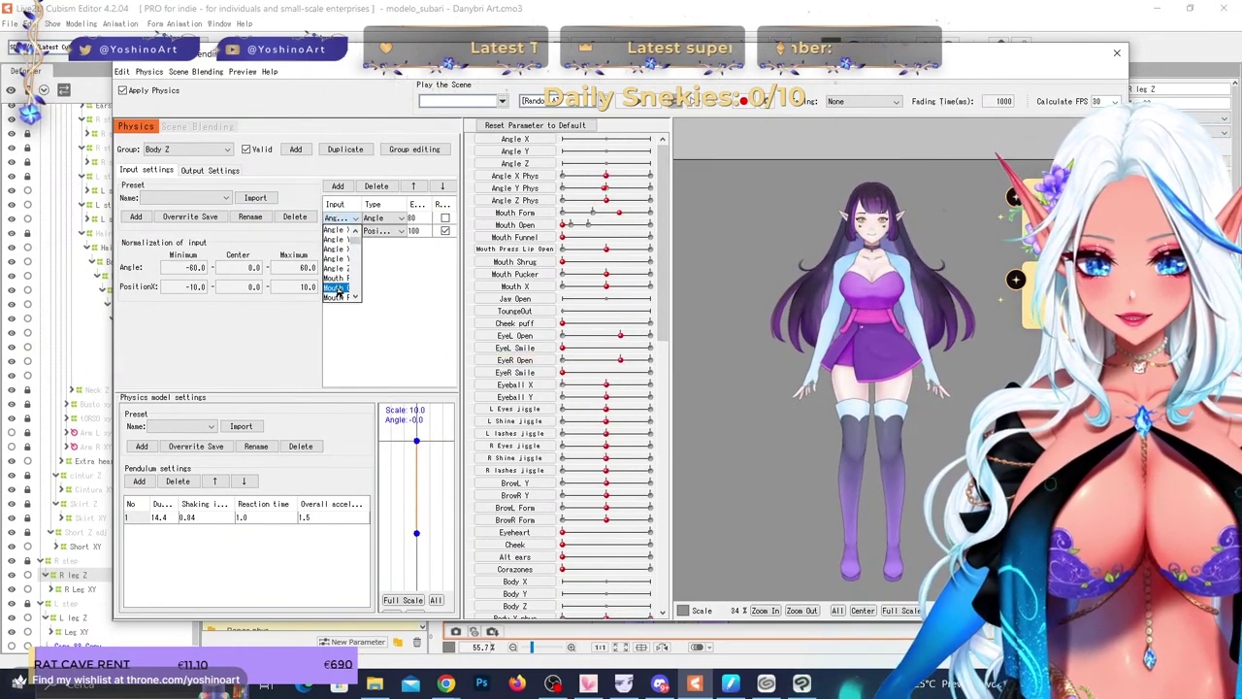
{"action": "scroll", "coordinate": [338, 286], "scroll_direction": "down", "scroll_amount": 10}
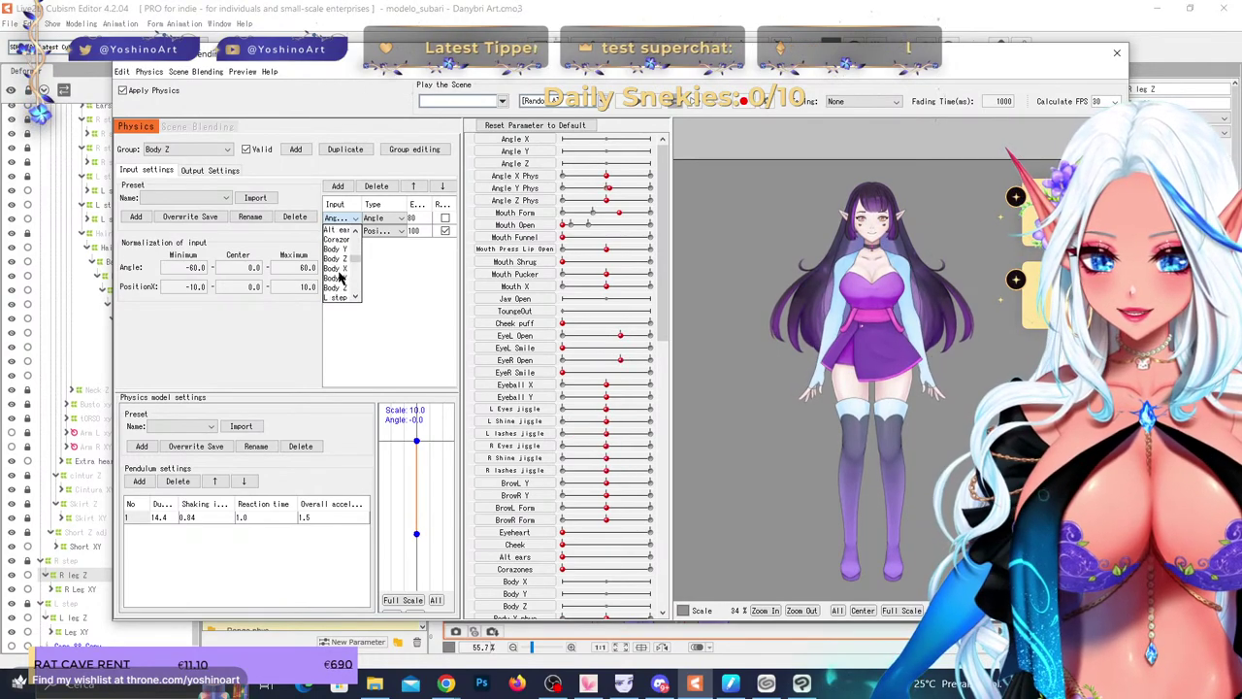
{"action": "left_click", "coordinate": [340, 258]}
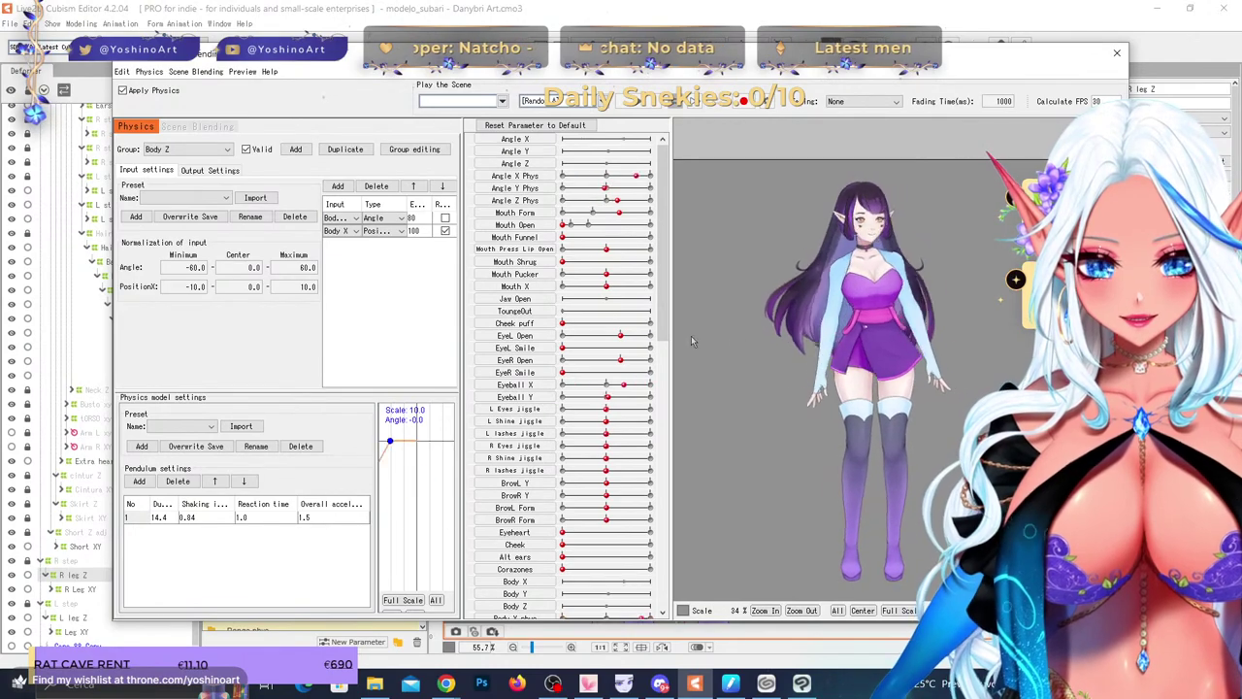
- Test the model's movement in the physics preview and close the physics settings
{"action": "left_click_drag", "start_coordinate": [693, 361], "coordinate": [901, 218]}
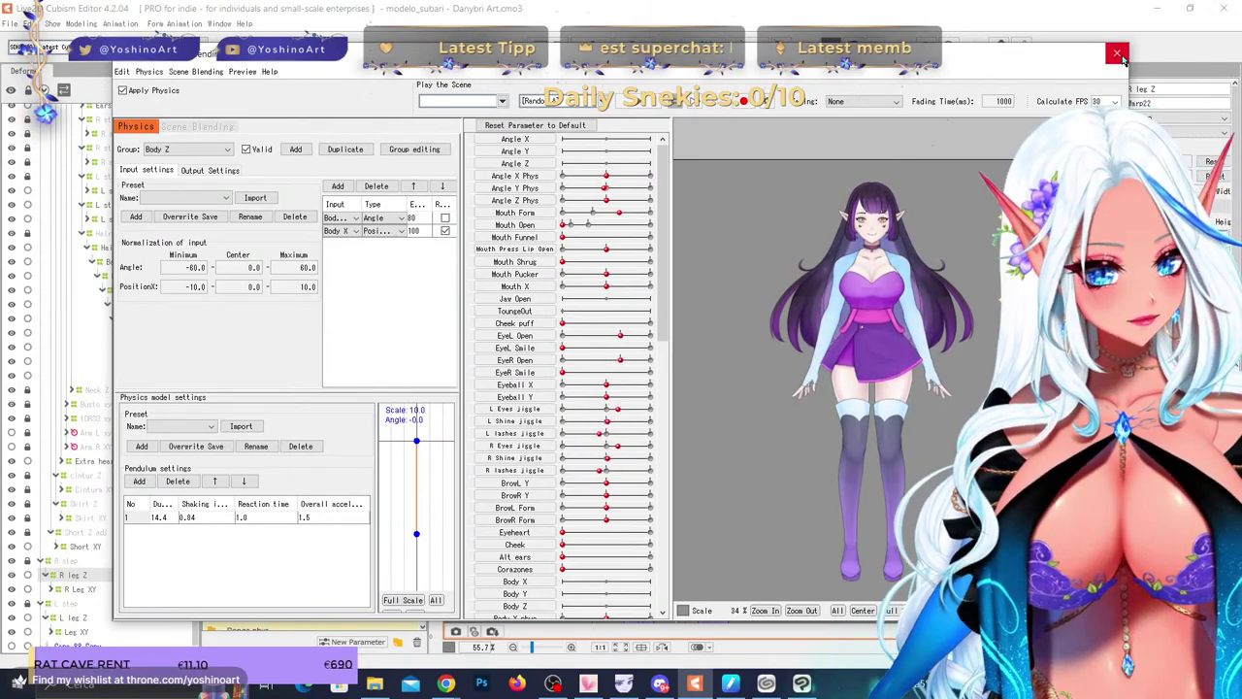
{"action": "left_click", "coordinate": [1118, 53]}
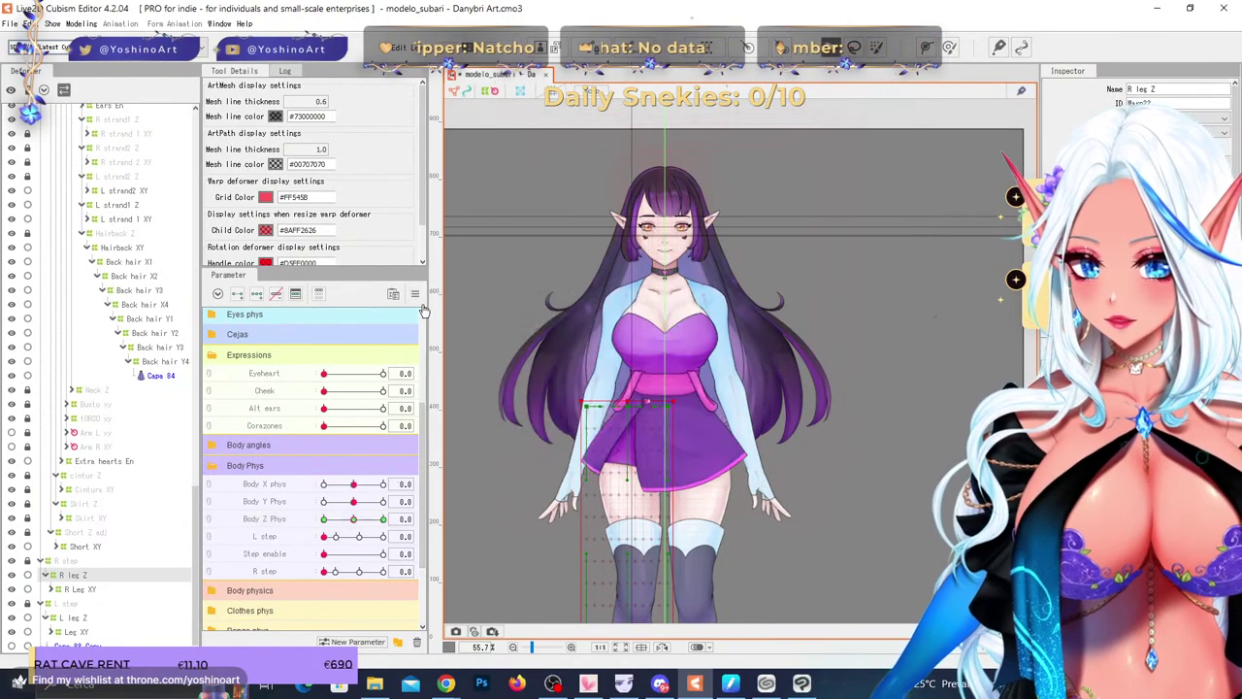
- Expand the Clothes phys parameters, link Skirt X1 with Skirt X2, and set both to 1.0
{"action": "left_click", "coordinate": [211, 467]}
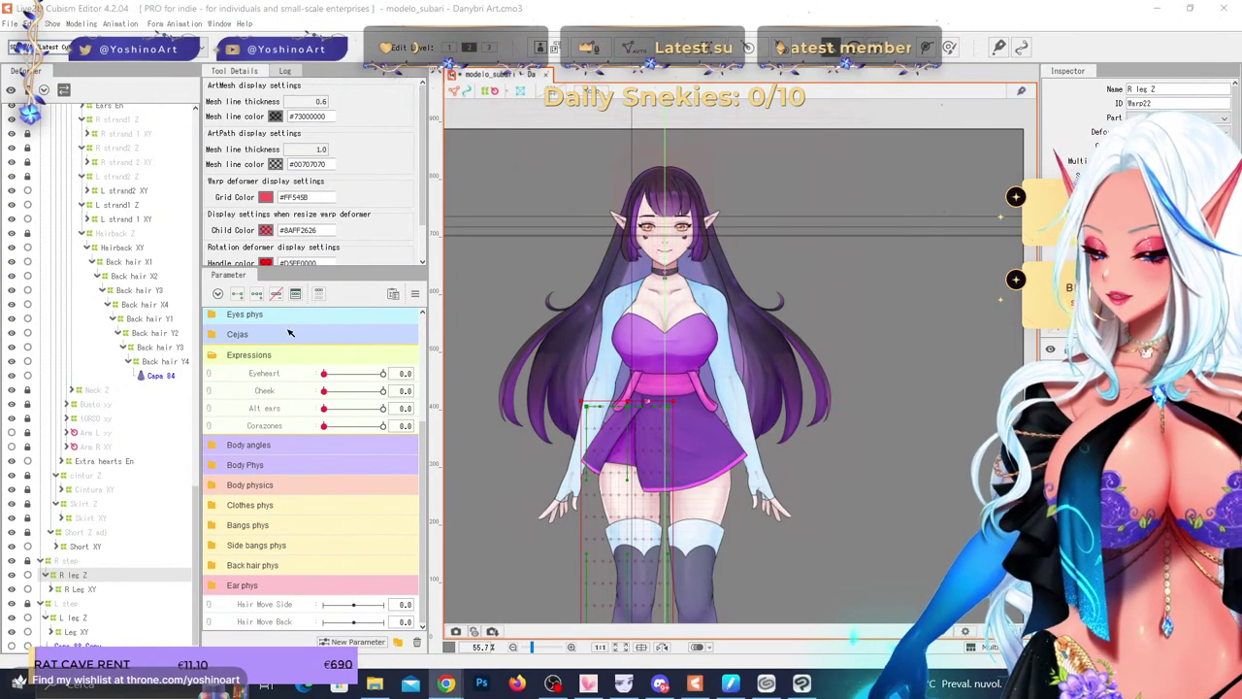
{"action": "scroll", "coordinate": [630, 403], "scroll_direction": "up", "scroll_amount": 3}
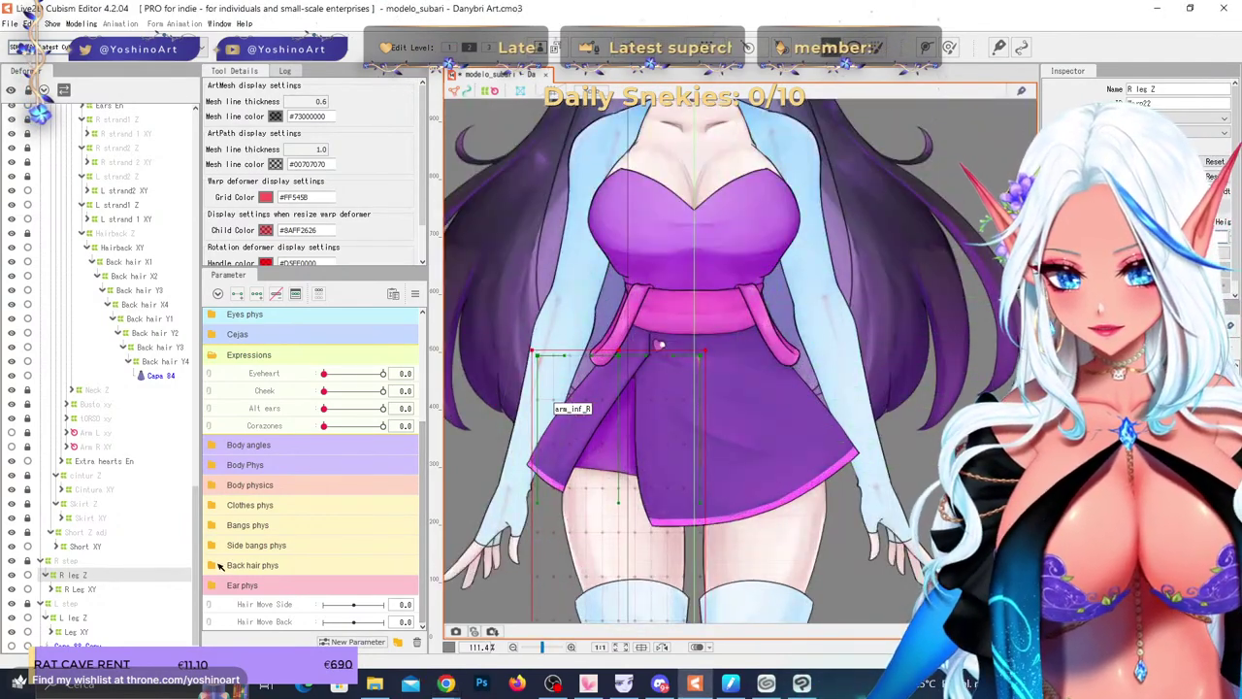
{"action": "left_click", "coordinate": [214, 511]}
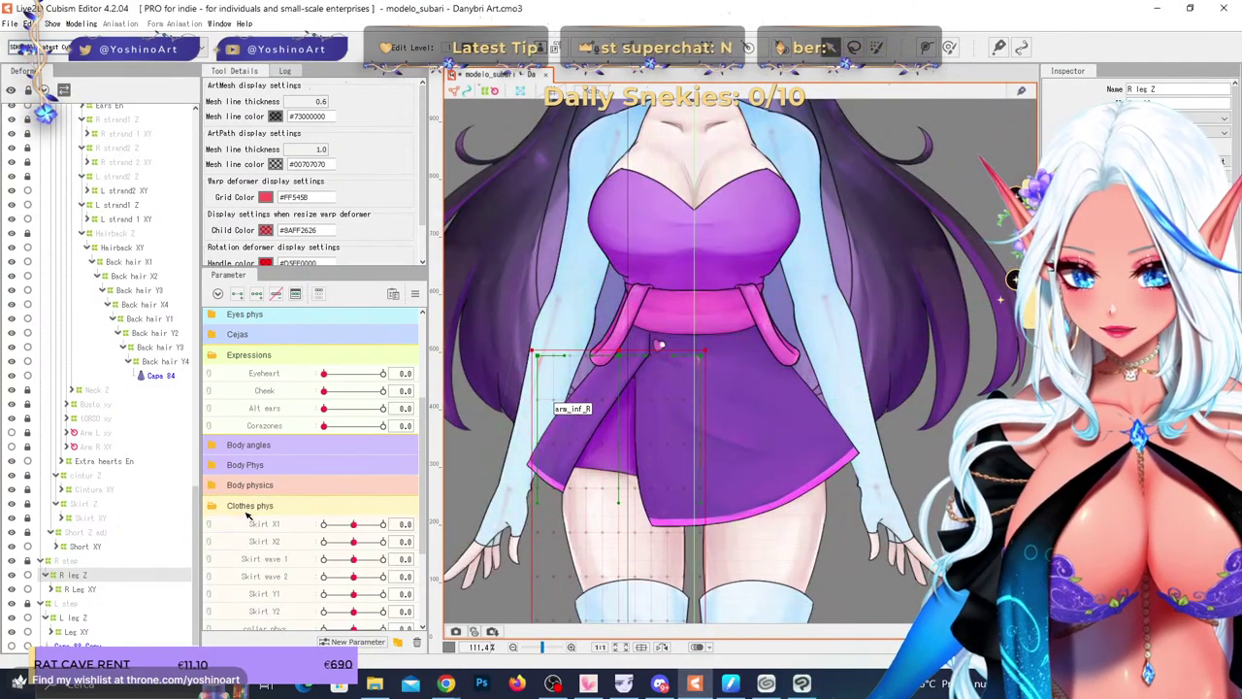
{"action": "left_click_drag", "start_coordinate": [353, 384], "coordinate": [404, 477]}
{"action": "right_click", "coordinate": [345, 389]}
{"action": "right_click", "coordinate": [339, 404]}
{"action": "left_click", "coordinate": [209, 392]}
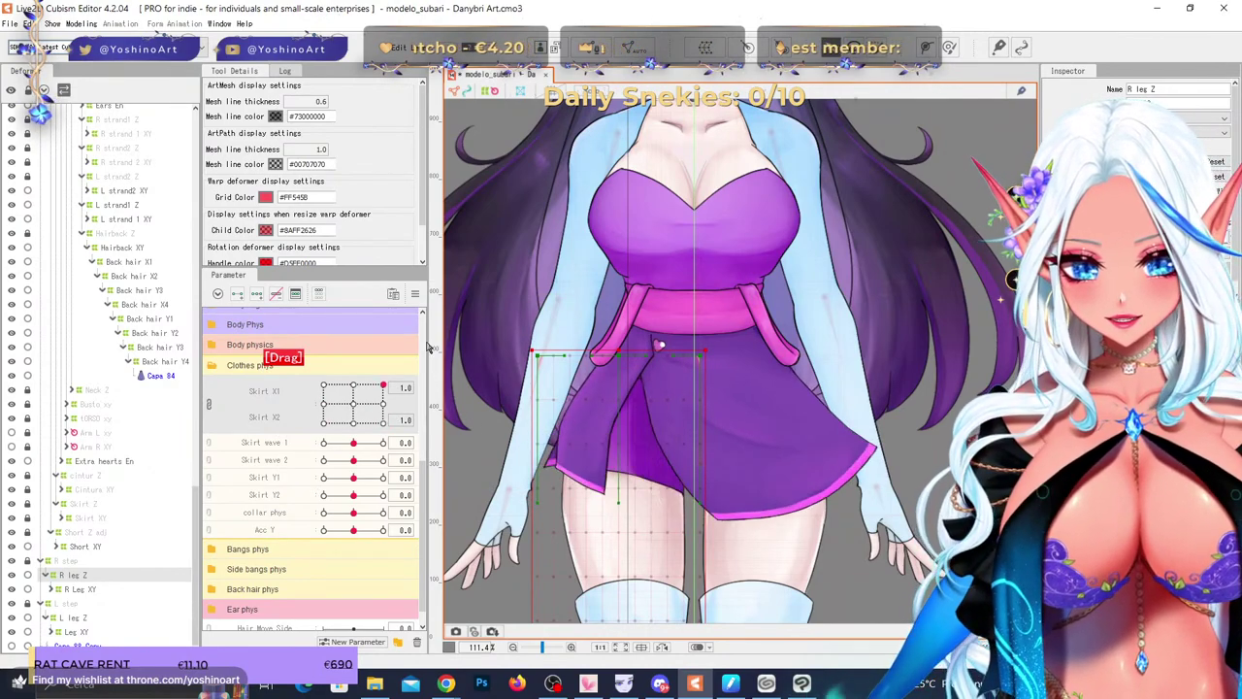
- Locate the left skirt mesh in the deformer tree and unlock its Skirt X2, Skirt X1, Skirt W2 and Skirt W1 deformers
{"action": "left_click", "coordinate": [812, 485]}
{"action": "scroll", "coordinate": [680, 485], "scroll_direction": "up", "scroll_amount": 3}
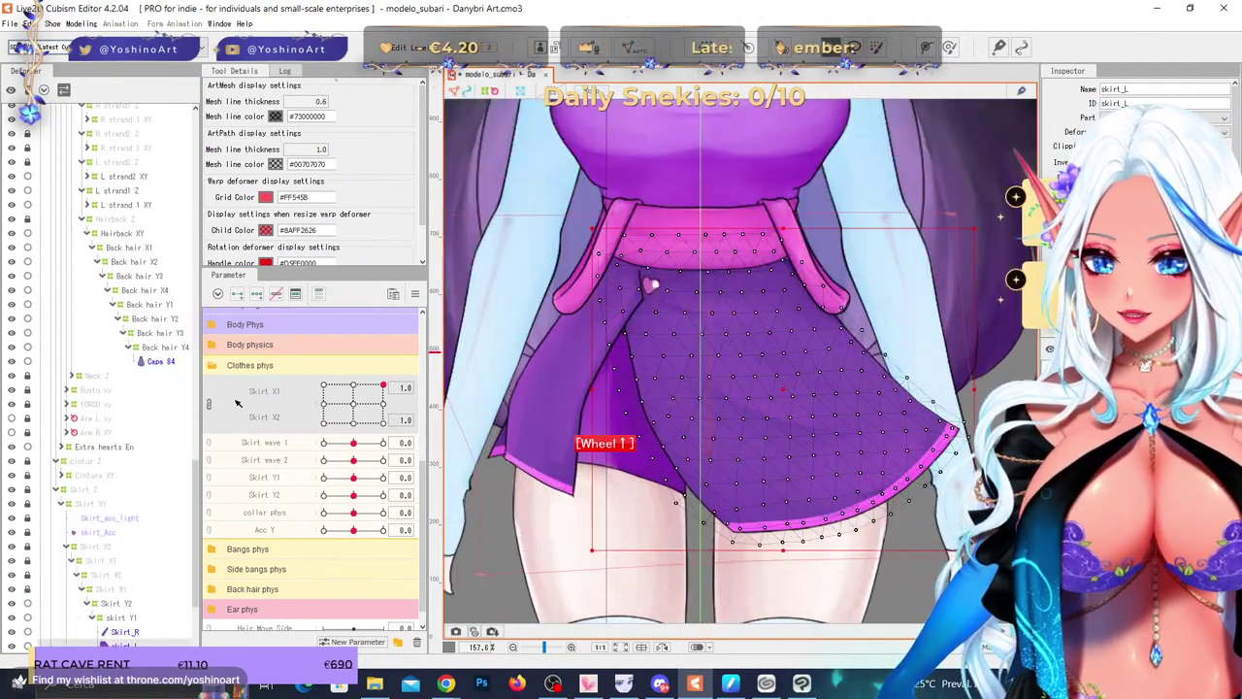
{"action": "scroll", "coordinate": [146, 378], "scroll_direction": "up", "scroll_amount": 2}
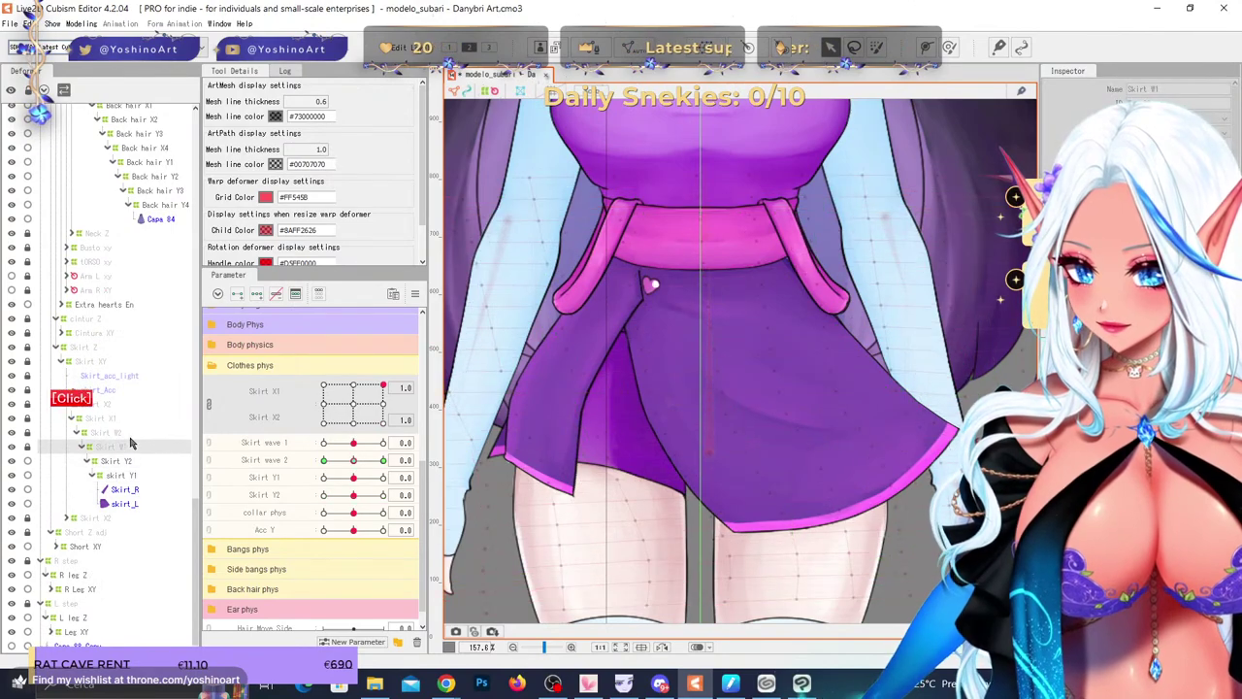
{"action": "left_click", "coordinate": [73, 434]}
{"action": "left_click", "coordinate": [29, 416]}
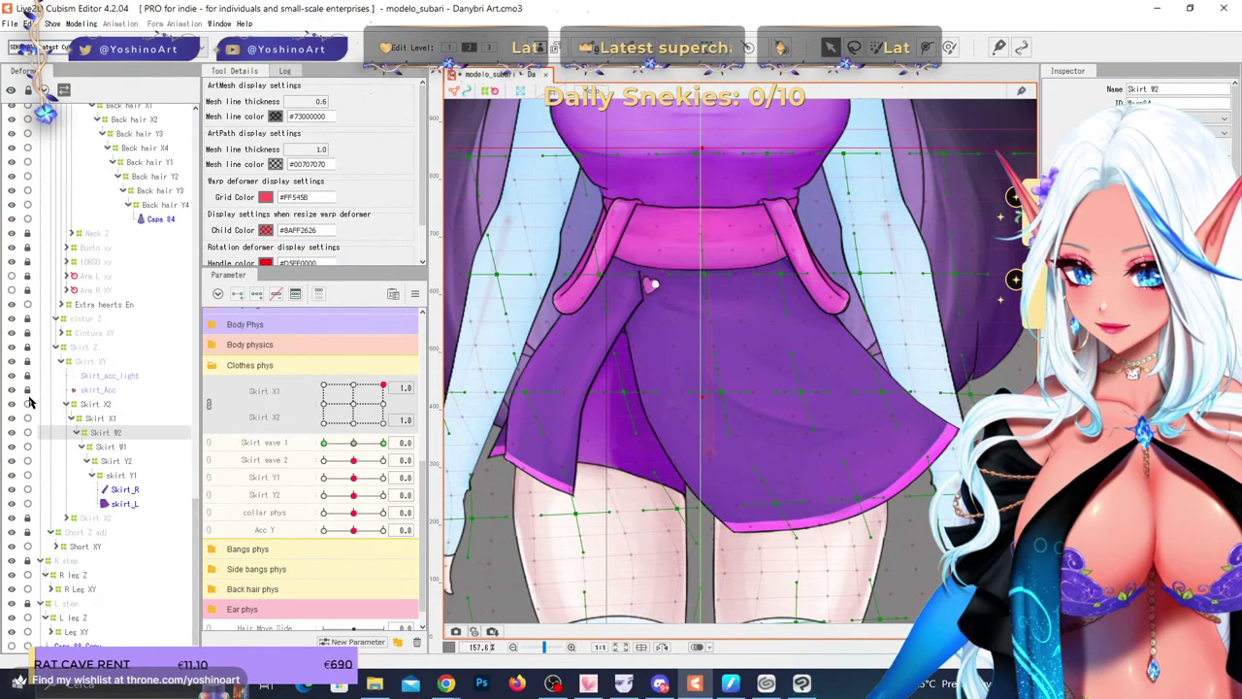
- Examine the Skirt X1 deformer's shape around the skirt with the linked Skirt X1 and Skirt X2 parameters at 1.0
{"action": "left_click", "coordinate": [113, 418]}
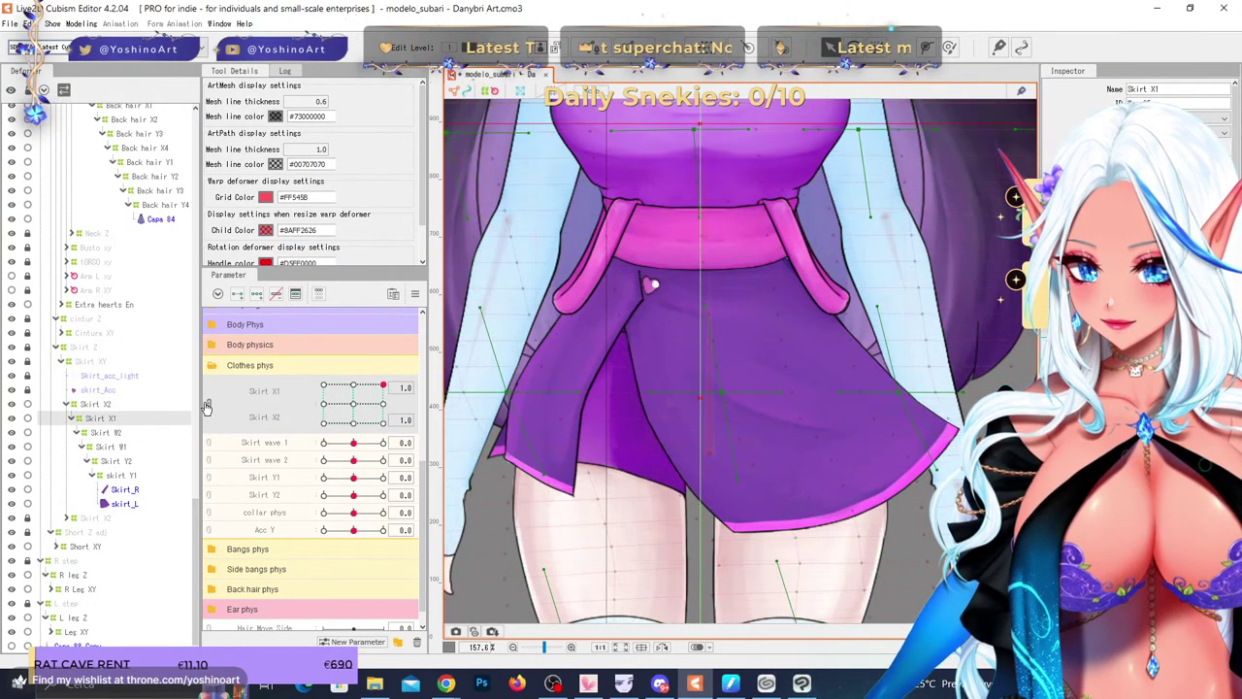
{"action": "left_click", "coordinate": [128, 411]}
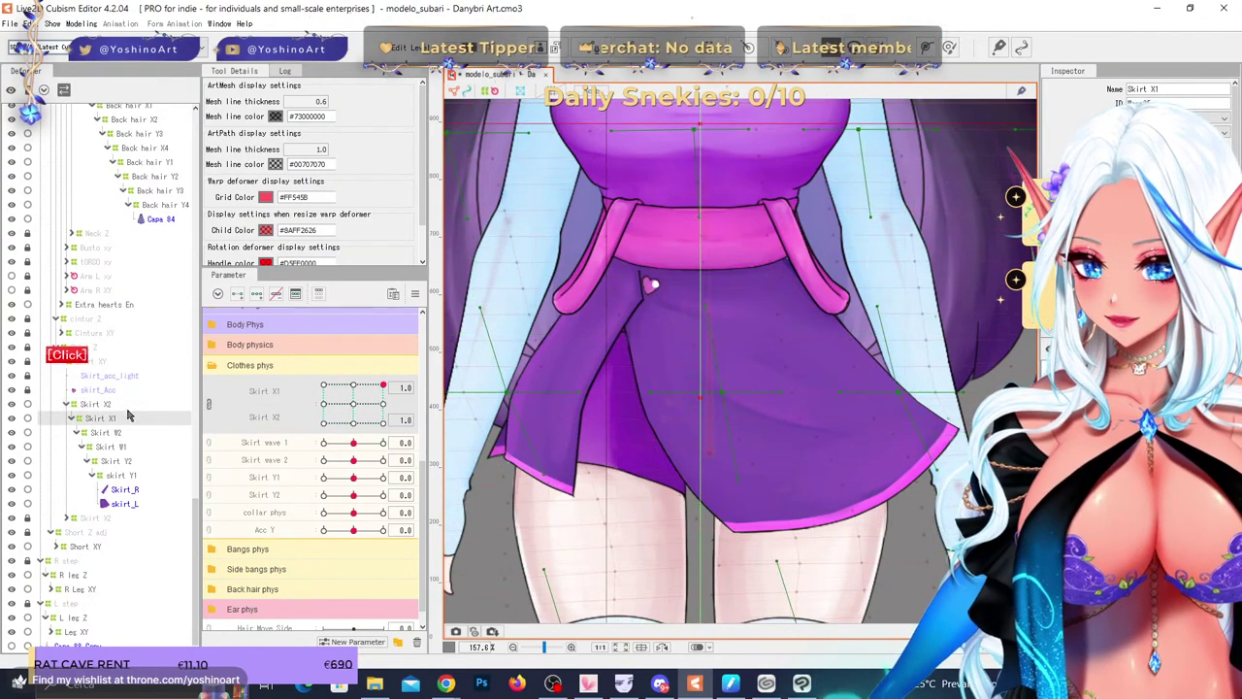
{"action": "left_click", "coordinate": [116, 421]}
{"action": "scroll", "coordinate": [680, 357], "scroll_direction": "down", "scroll_amount": 4}
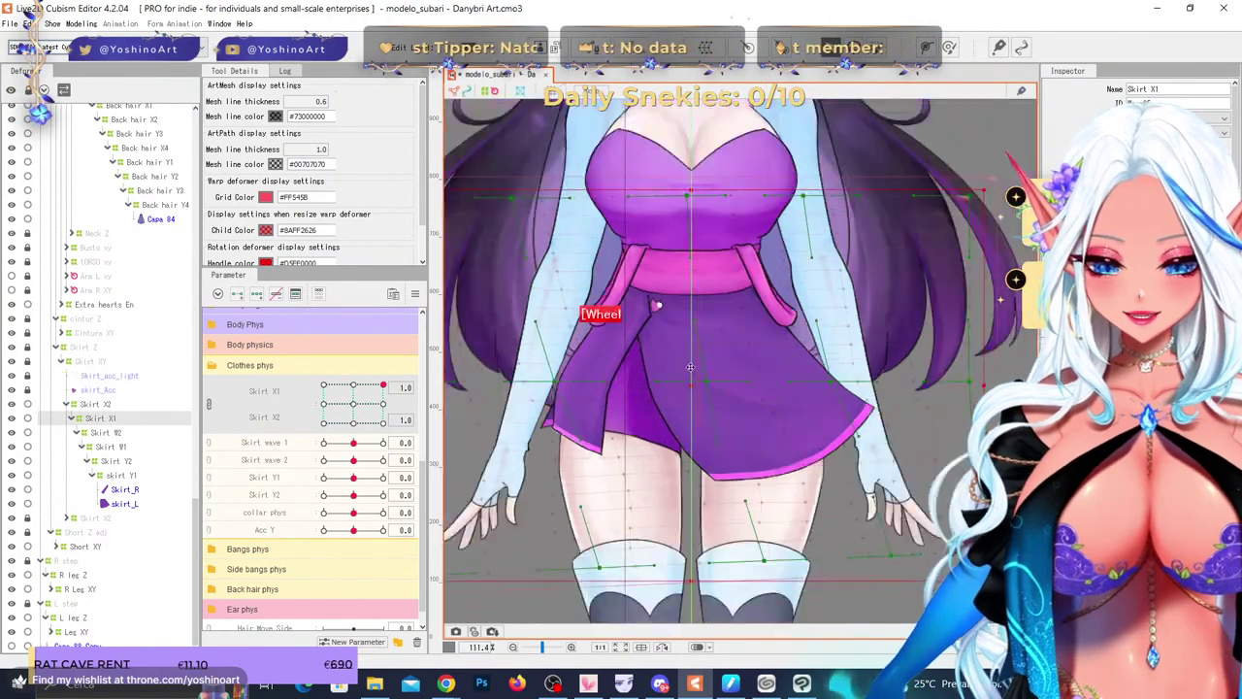
{"action": "scroll", "coordinate": [676, 358], "scroll_direction": "up", "scroll_amount": 2}
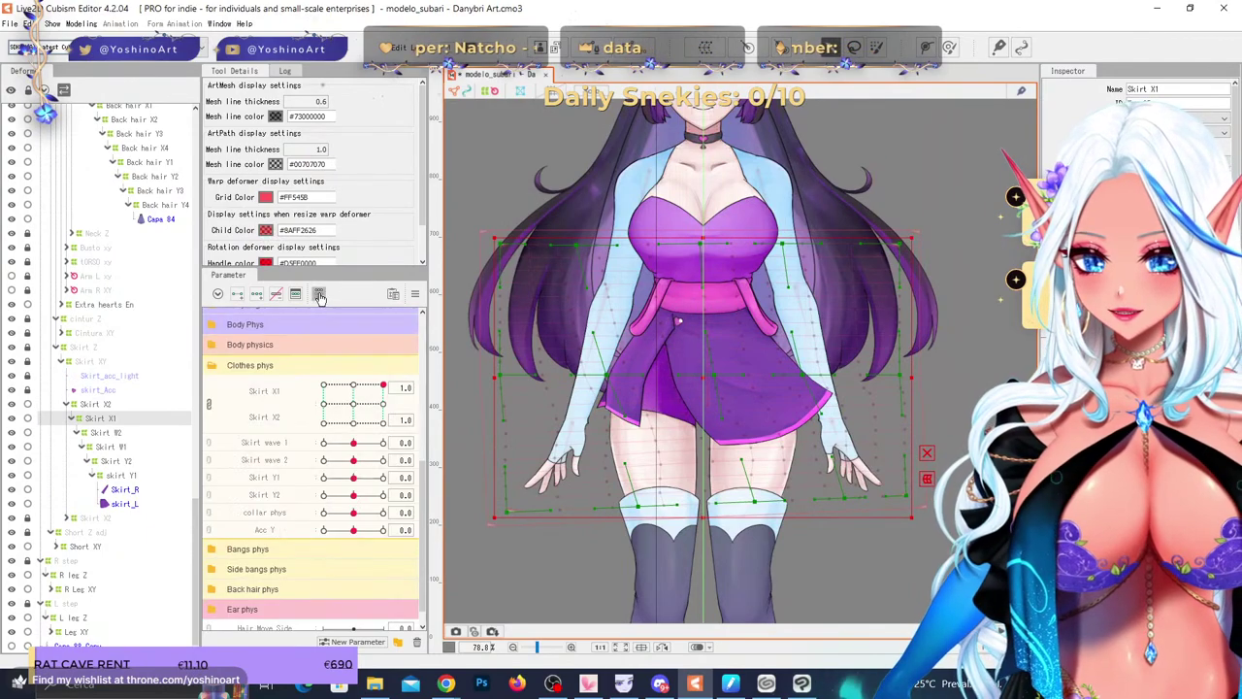
{"action": "left_click", "coordinate": [117, 411]}
{"action": "left_click", "coordinate": [115, 418]}
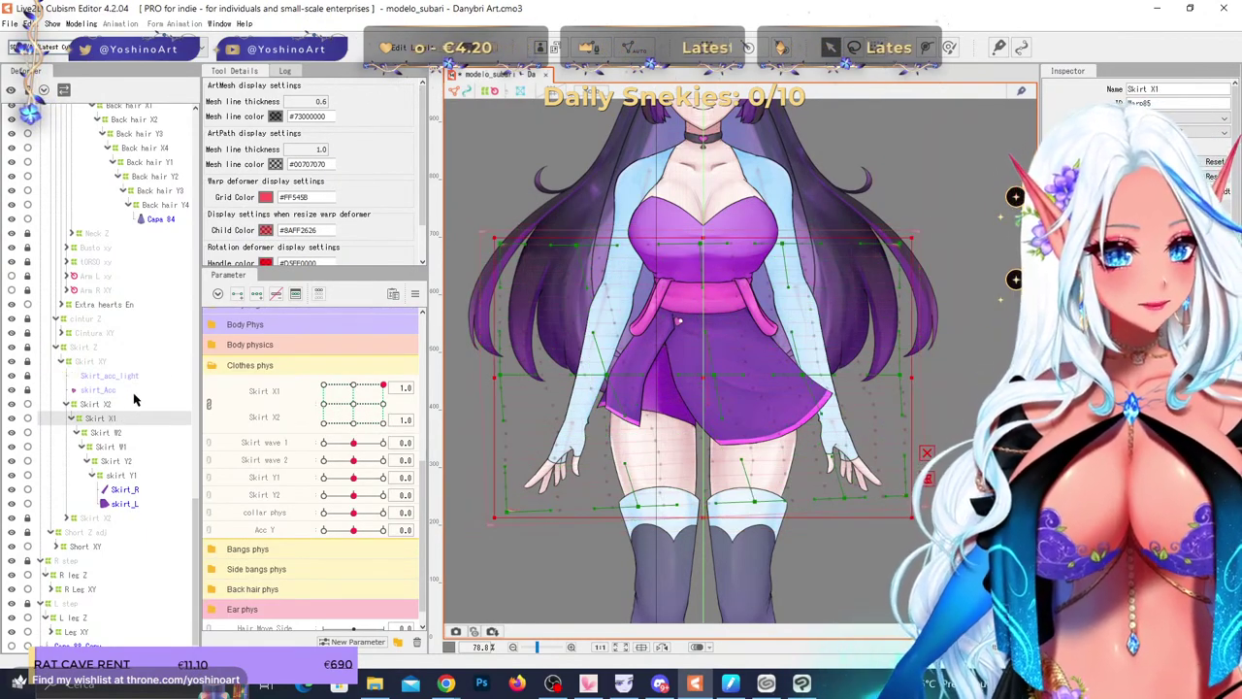
- Apply the unlocked Skirt X2 deformer to its child elements and select the Skirt X1 deformer
{"action": "scroll", "coordinate": [116, 417], "scroll_direction": "up", "scroll_amount": 1}
{"action": "left_click", "coordinate": [78, 456]}
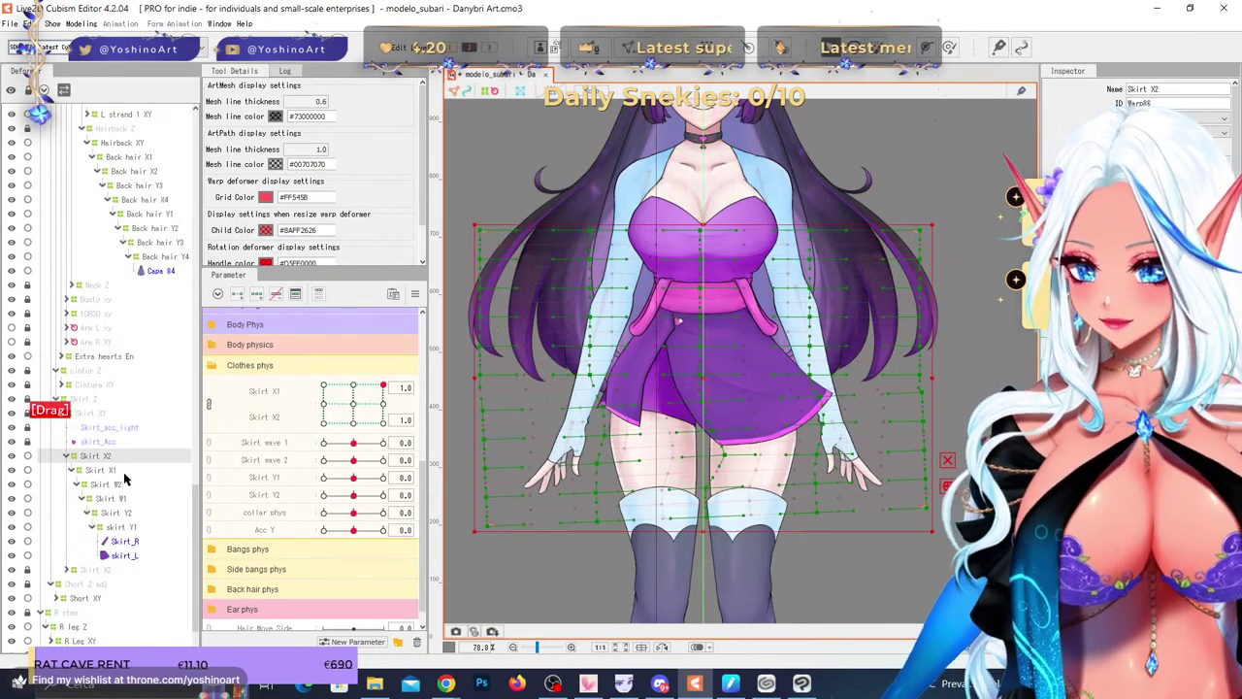
{"action": "left_click", "coordinate": [81, 23]}
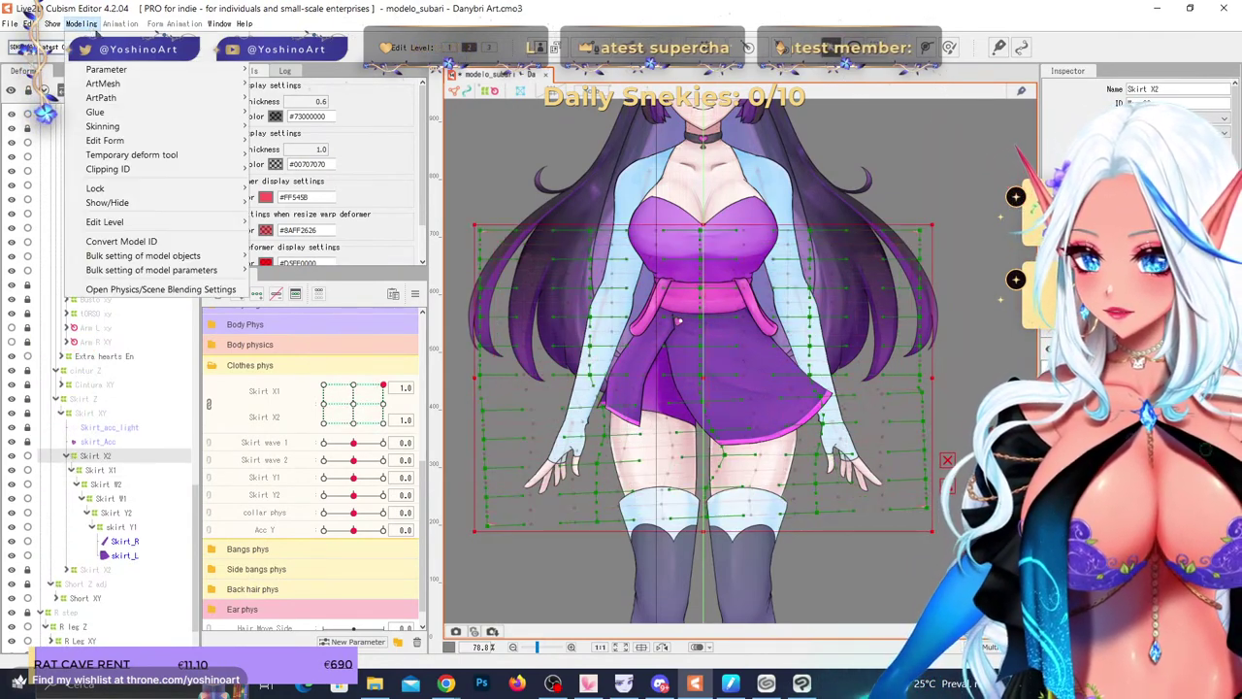
{"action": "mouse_move", "coordinate": [116, 55]}
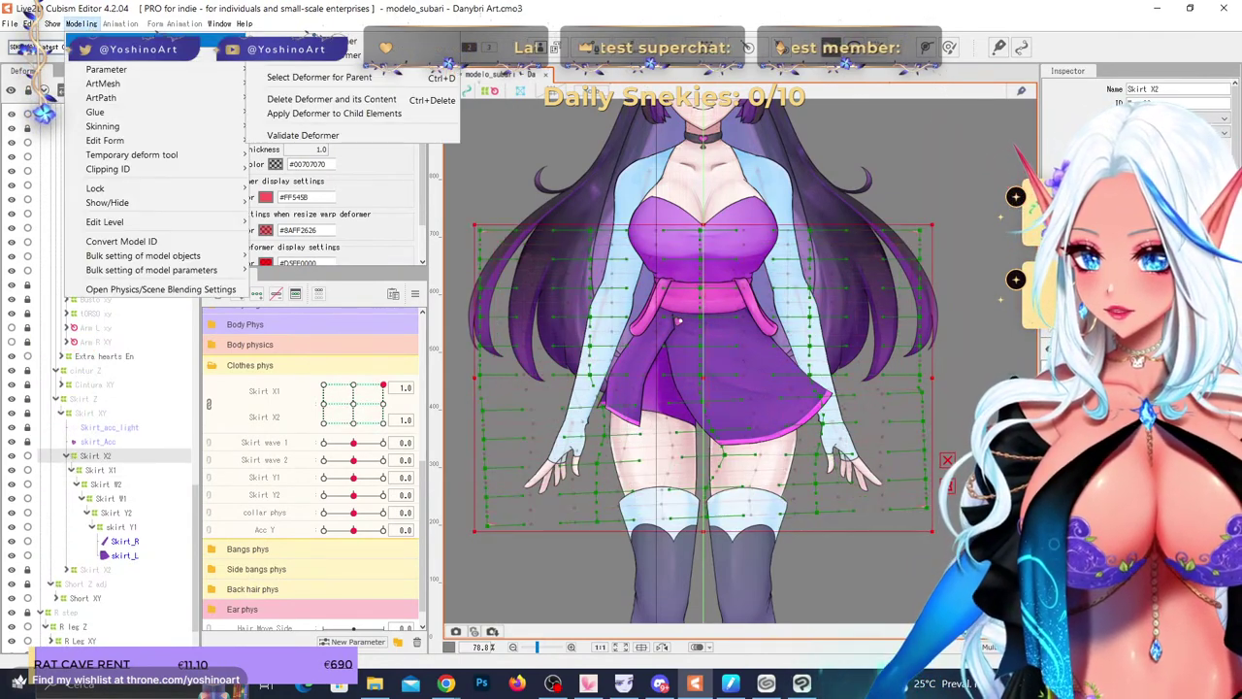
{"action": "left_click", "coordinate": [351, 114]}
{"action": "left_click", "coordinate": [107, 458]}
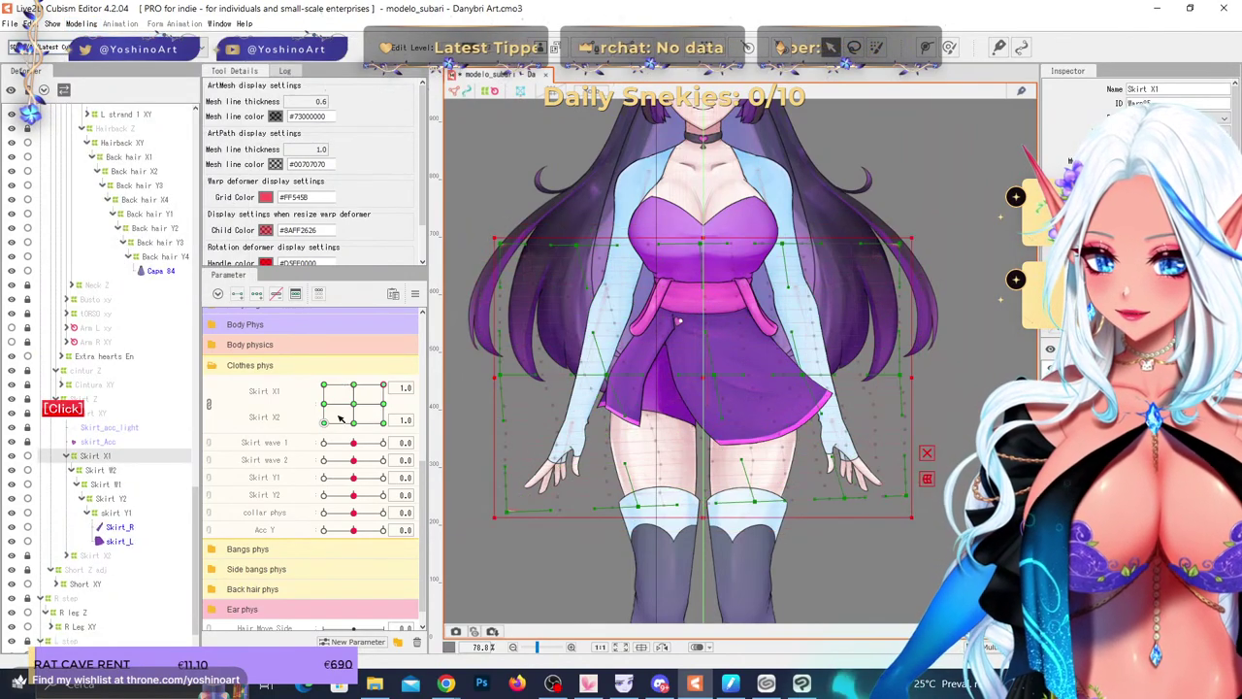
- With Skirt X1 at -1.0 and Skirt X2 at 1.0, reshape the skirt's left side flap using a 95 px deform brush
{"action": "left_click_drag", "start_coordinate": [340, 418], "coordinate": [309, 372]}
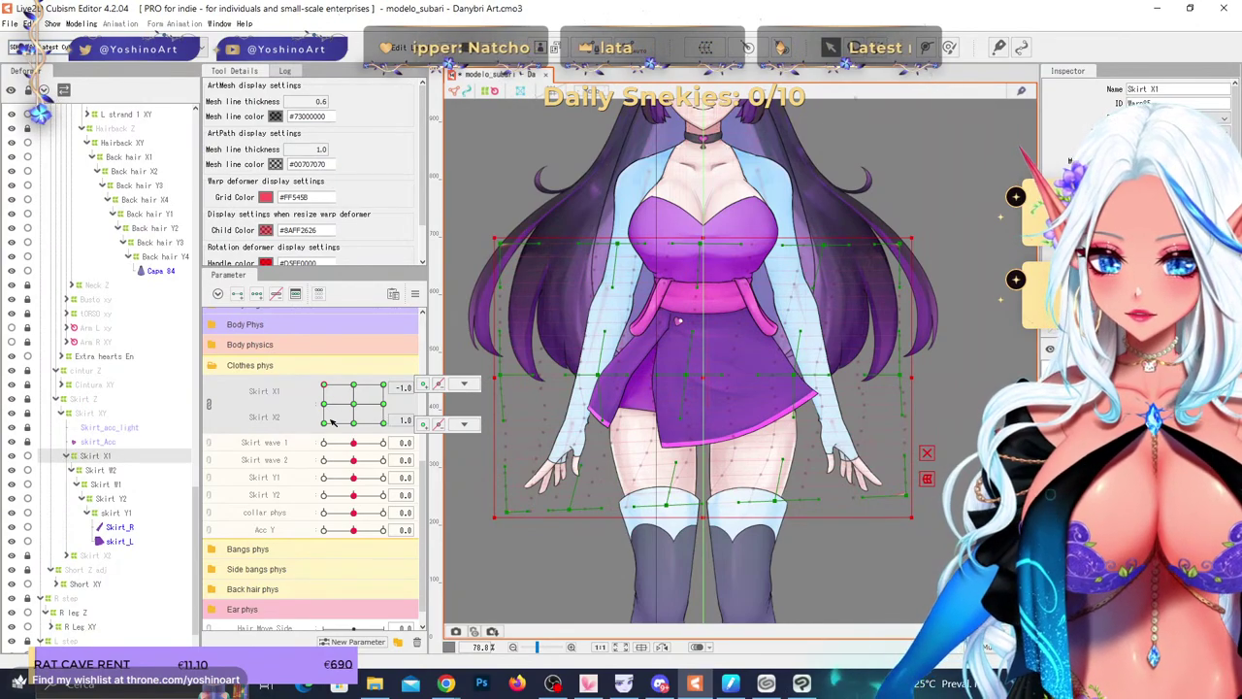
{"action": "scroll", "coordinate": [623, 376], "scroll_direction": "up", "scroll_amount": 5}
{"action": "left_click", "coordinate": [950, 48]}
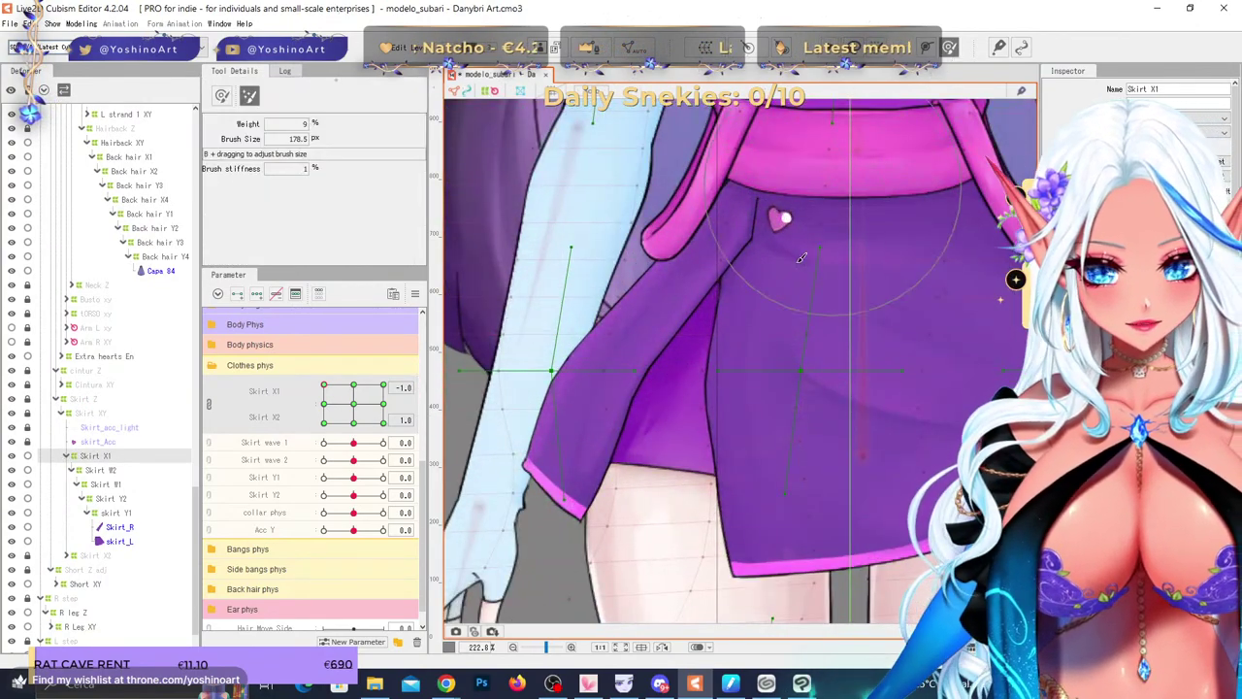
{"action": "key", "text": "b"}
{"action": "left_click_drag", "start_coordinate": [733, 374], "coordinate": [650, 357]}
{"action": "scroll", "coordinate": [539, 407], "scroll_direction": "up", "scroll_amount": 2}
{"action": "scroll", "coordinate": [677, 331], "scroll_direction": "down", "scroll_amount": 2}
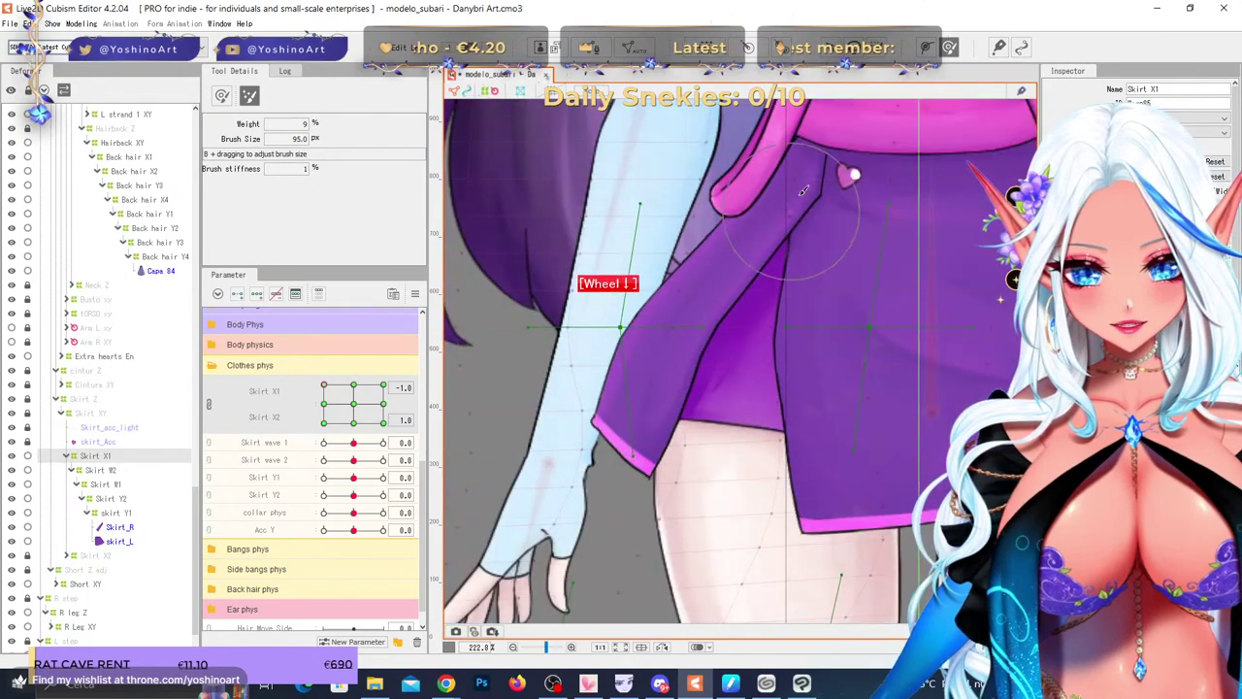
{"action": "mouse_move", "coordinate": [664, 411]}
{"action": "left_mouse_down"}
{"action": "mouse_move", "coordinate": [618, 397]}
{"action": "mouse_move", "coordinate": [652, 458]}
{"action": "mouse_move", "coordinate": [631, 453]}
{"action": "mouse_move", "coordinate": [726, 268]}
{"action": "left_mouse_up"}
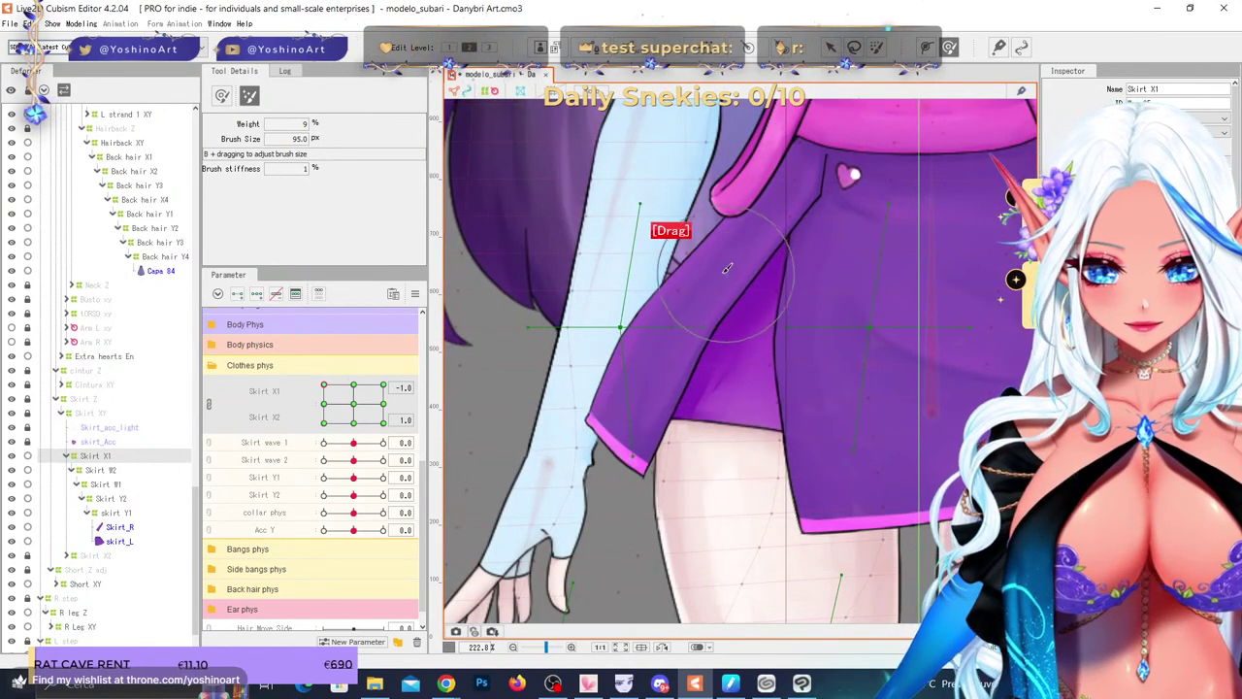
{"action": "scroll", "coordinate": [950, 247], "scroll_direction": "down", "scroll_amount": 2}
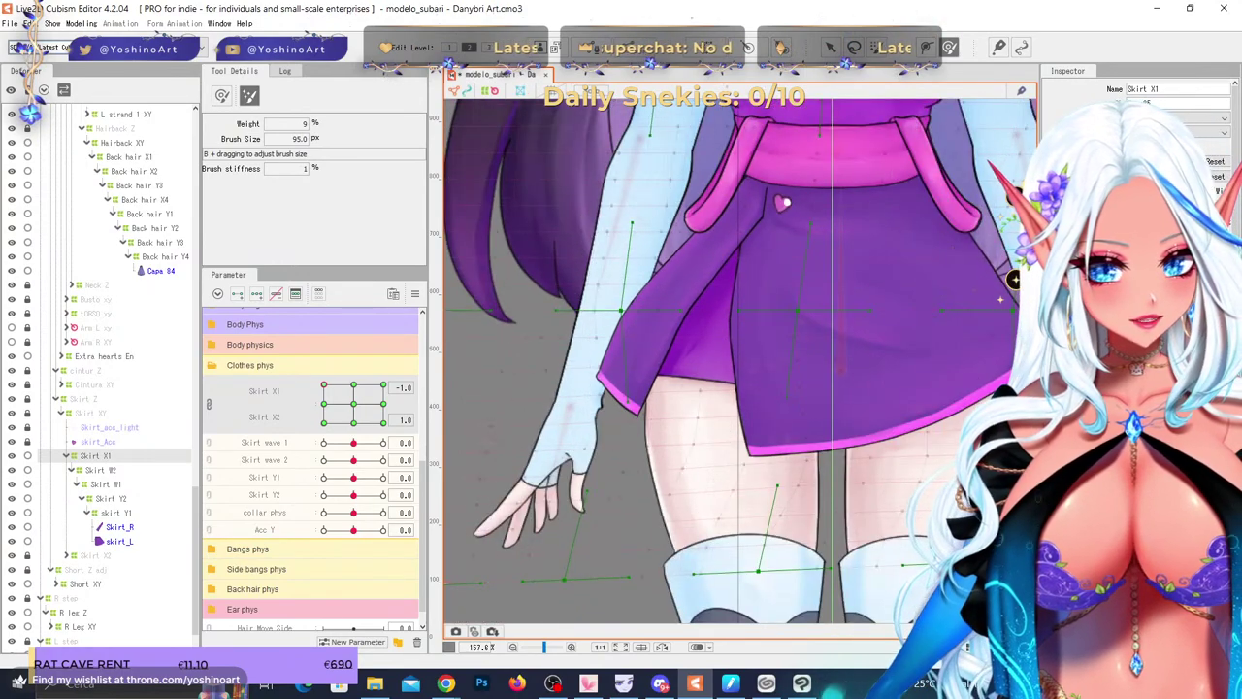
- Examine the grids of the Skirt W2, Skirt W1, Skirt Y2 and skirt Y1 deformers in this pose and reselect Skirt X1
{"action": "left_click", "coordinate": [124, 472]}
{"action": "left_click", "coordinate": [138, 512], "text": "shift"}
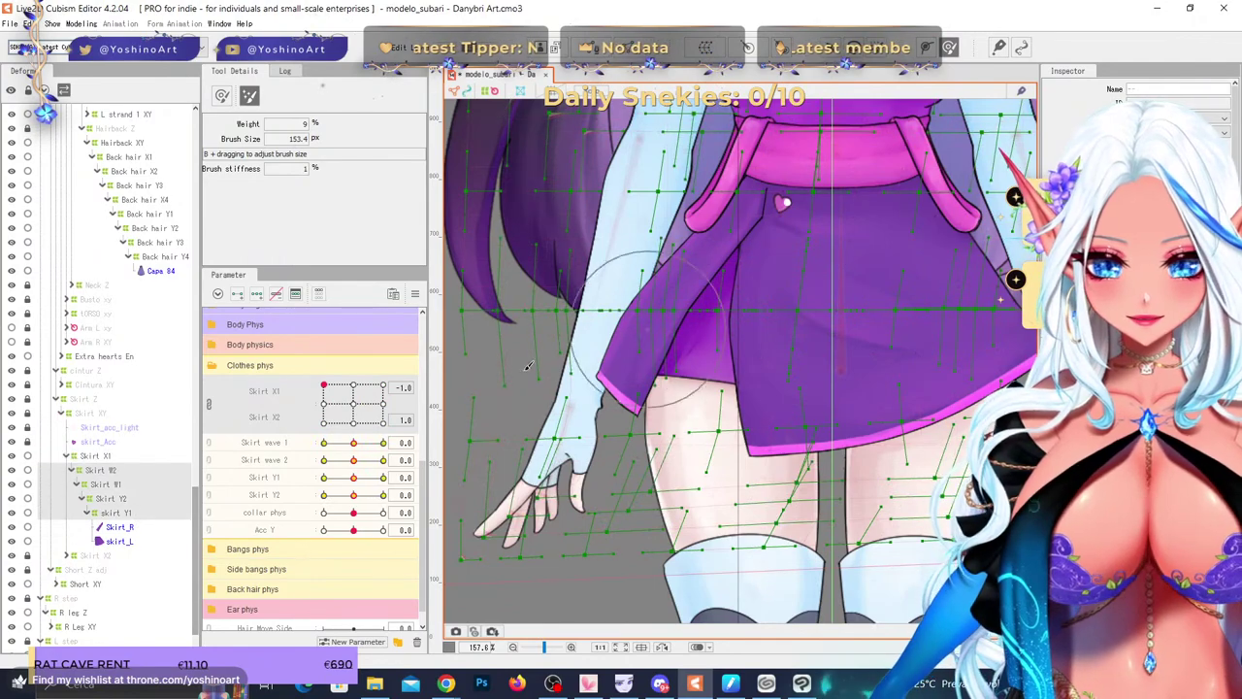
{"action": "left_click", "coordinate": [140, 513]}
{"action": "left_click", "coordinate": [132, 500]}
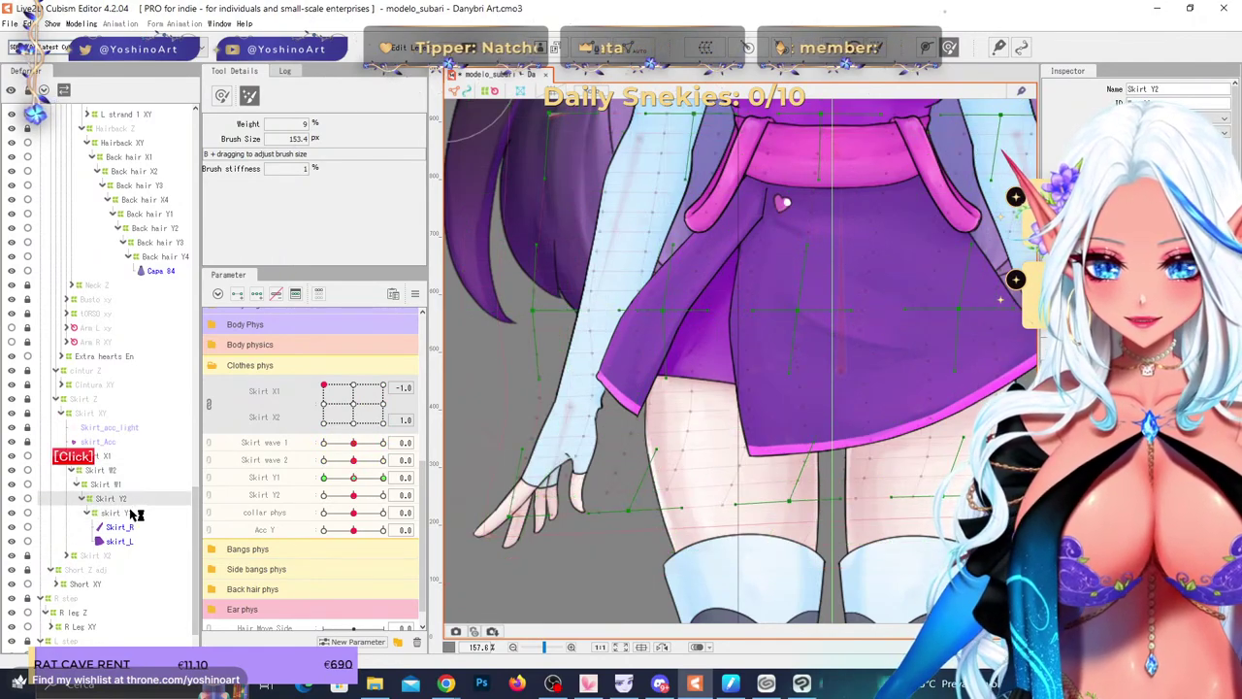
{"action": "left_click", "coordinate": [130, 512]}
{"action": "left_click", "coordinate": [155, 470]}
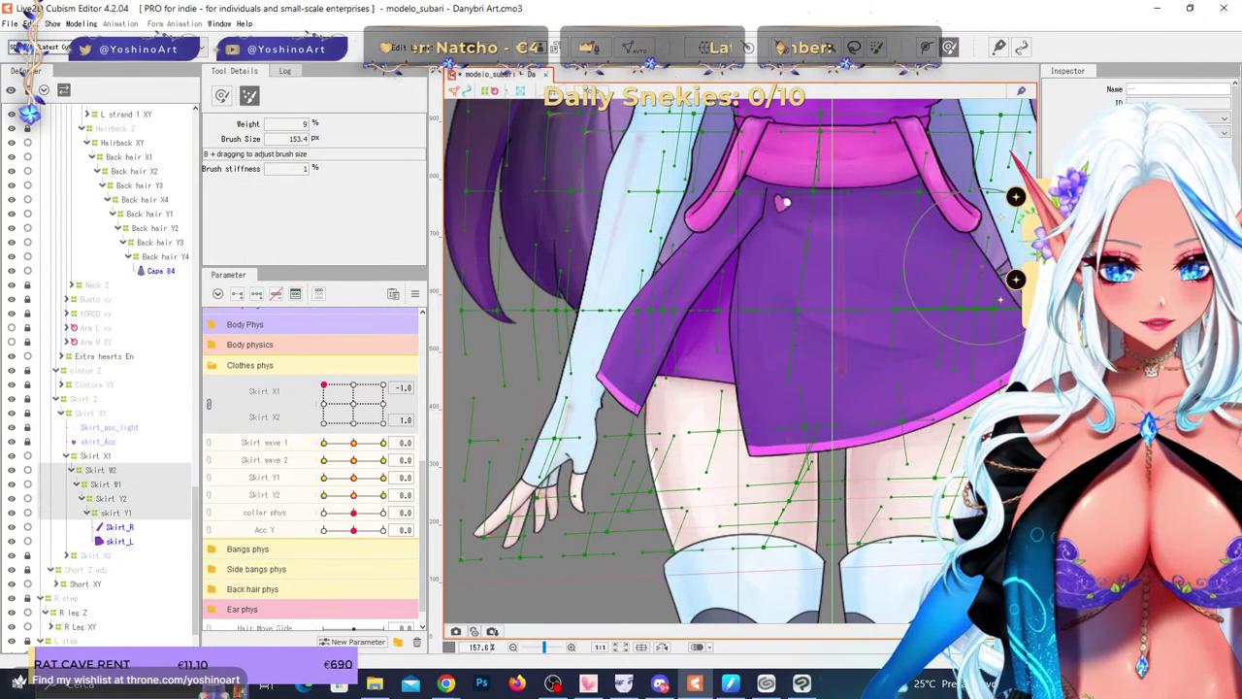
{"action": "left_click", "coordinate": [136, 514]}
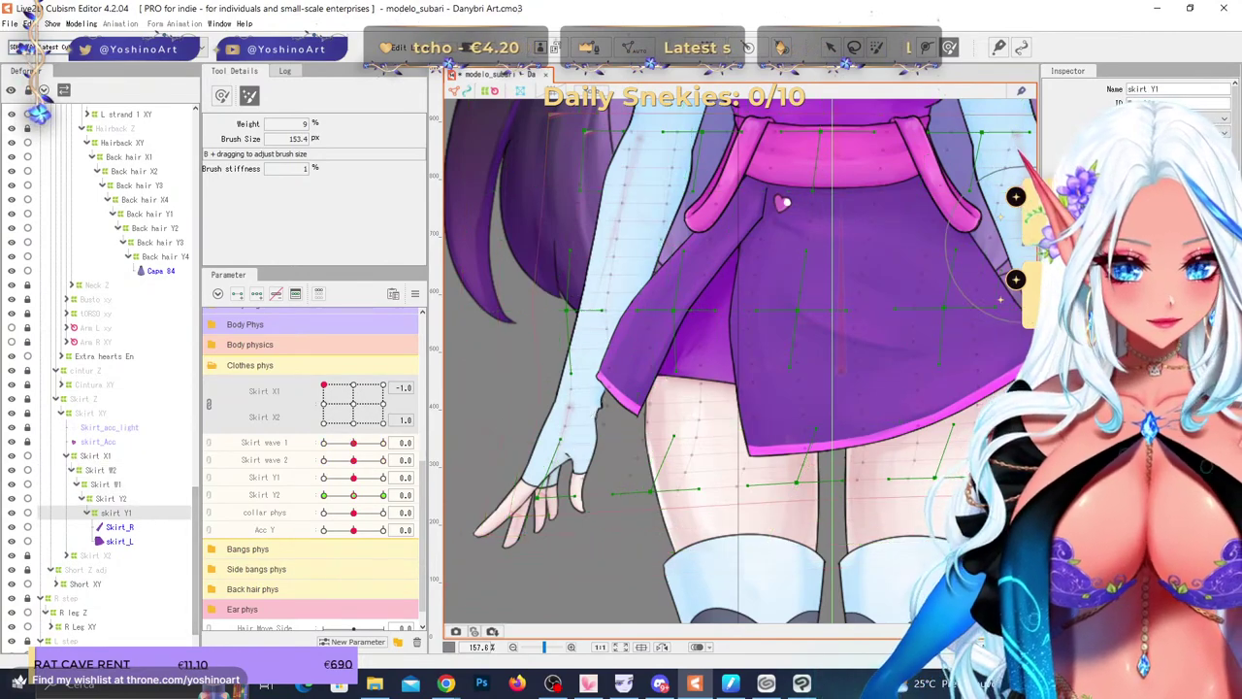
{"action": "left_click", "coordinate": [111, 497]}
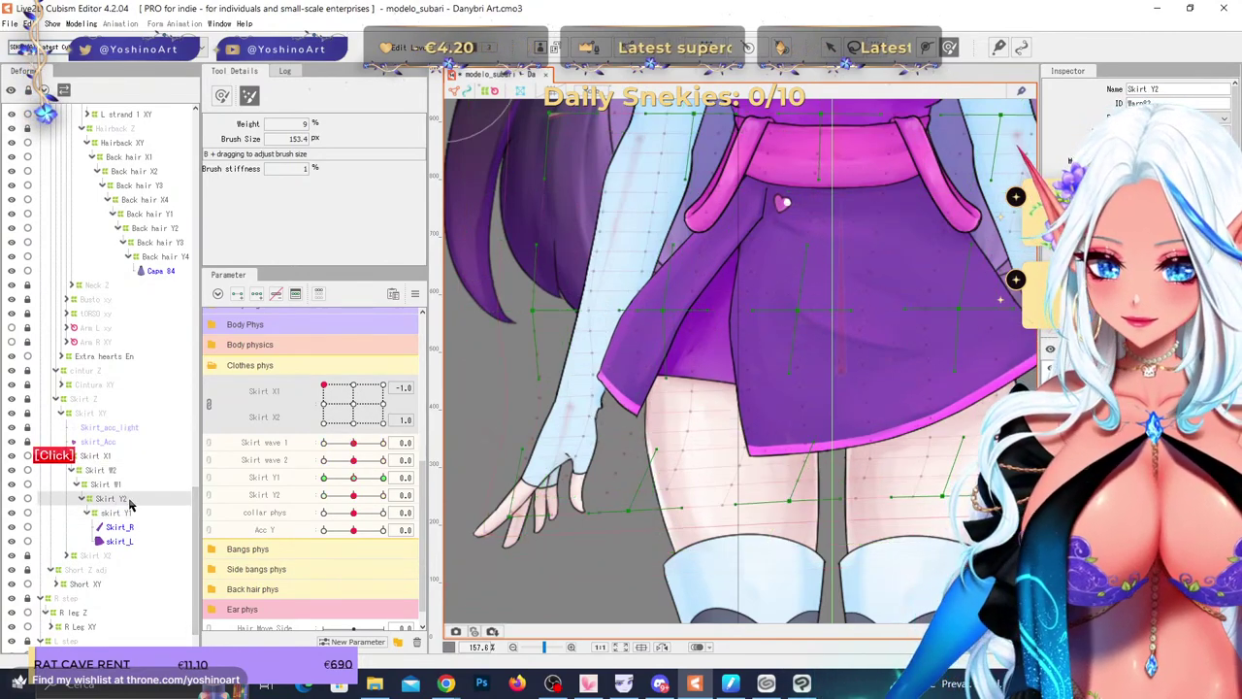
{"action": "left_click", "coordinate": [134, 485]}
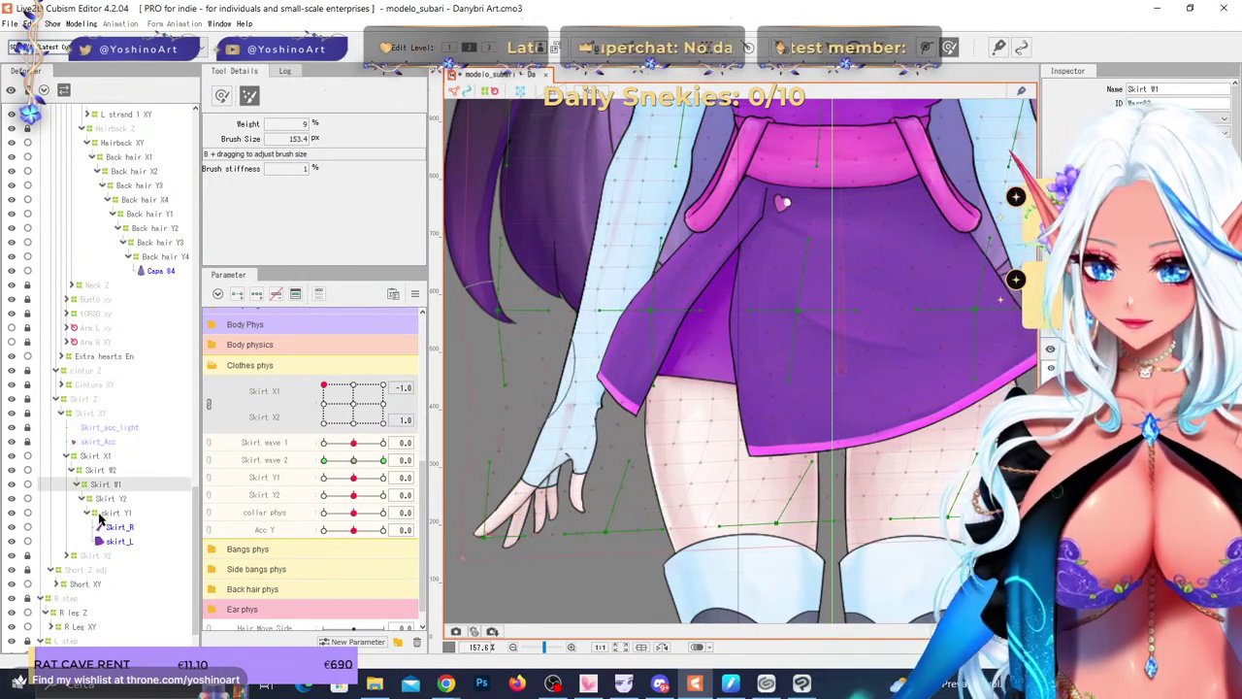
{"action": "left_click", "coordinate": [107, 470]}
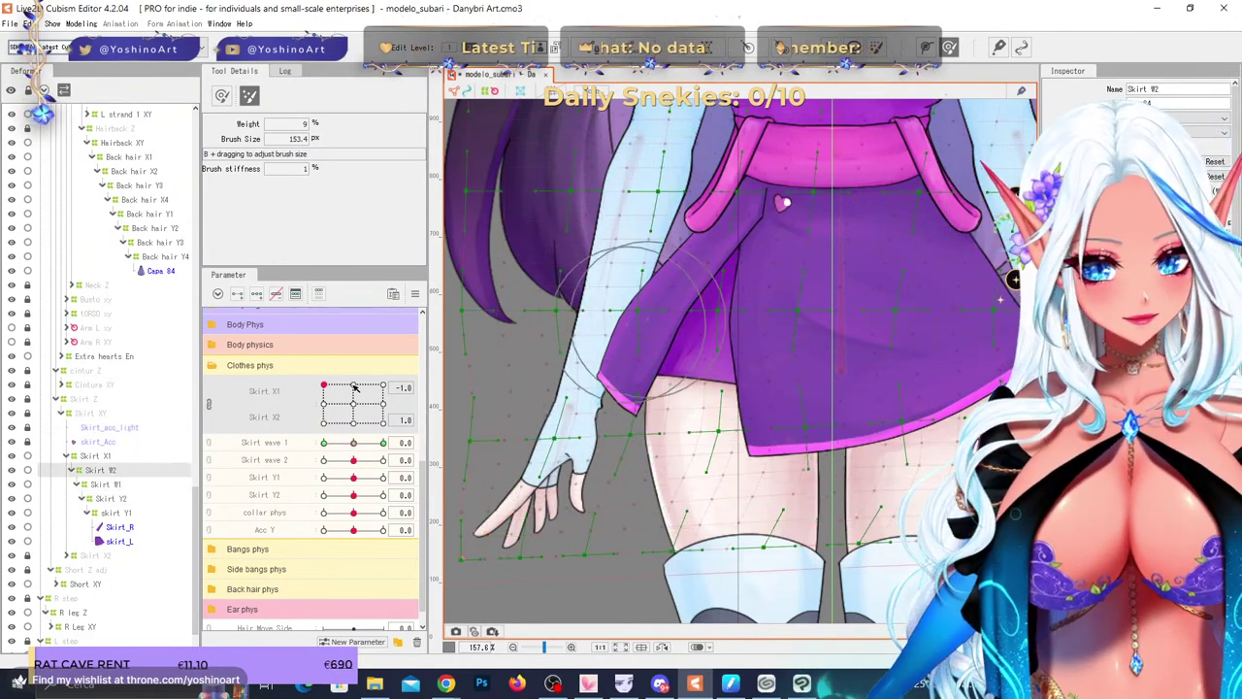
{"action": "left_click", "coordinate": [128, 457]}
- Try to refine the skirt's left side flap with a 153.4 px deform brush and undo the last stroke
{"action": "scroll", "coordinate": [766, 293], "scroll_direction": "up", "scroll_amount": 2}
{"action": "left_click_drag", "start_coordinate": [678, 260], "coordinate": [671, 254]}
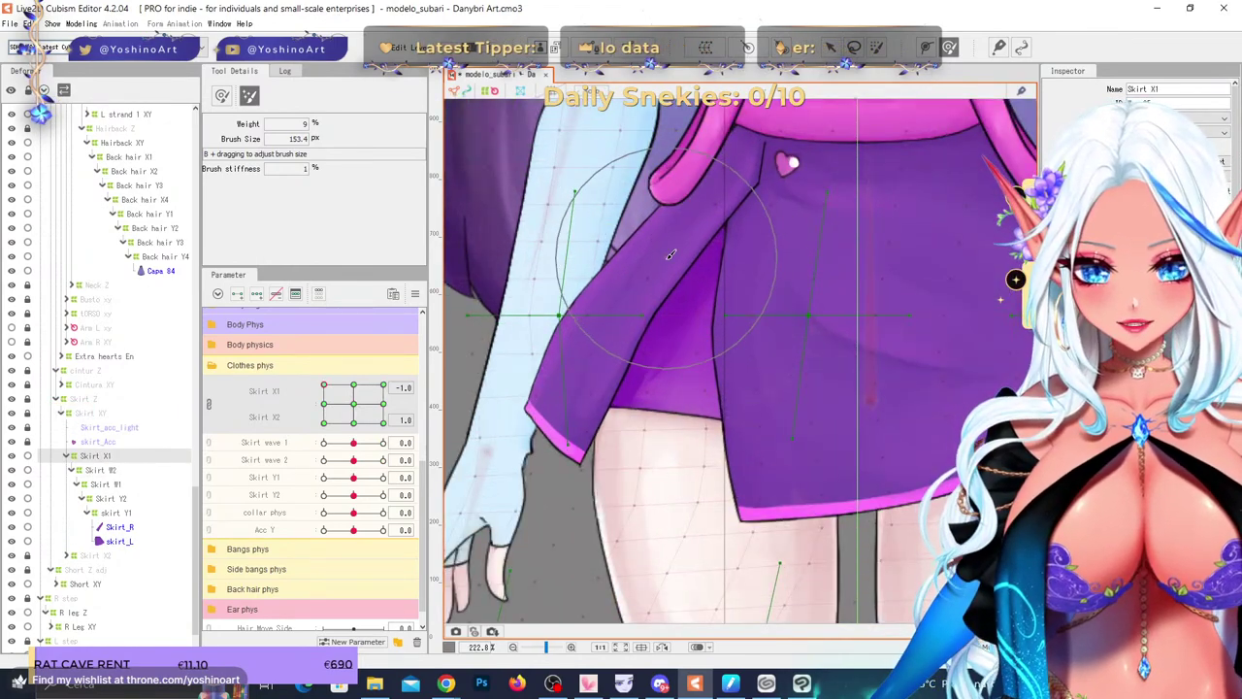
{"action": "scroll", "coordinate": [722, 281], "scroll_direction": "down", "scroll_amount": 4}
{"action": "scroll", "coordinate": [621, 272], "scroll_direction": "up", "scroll_amount": 5}
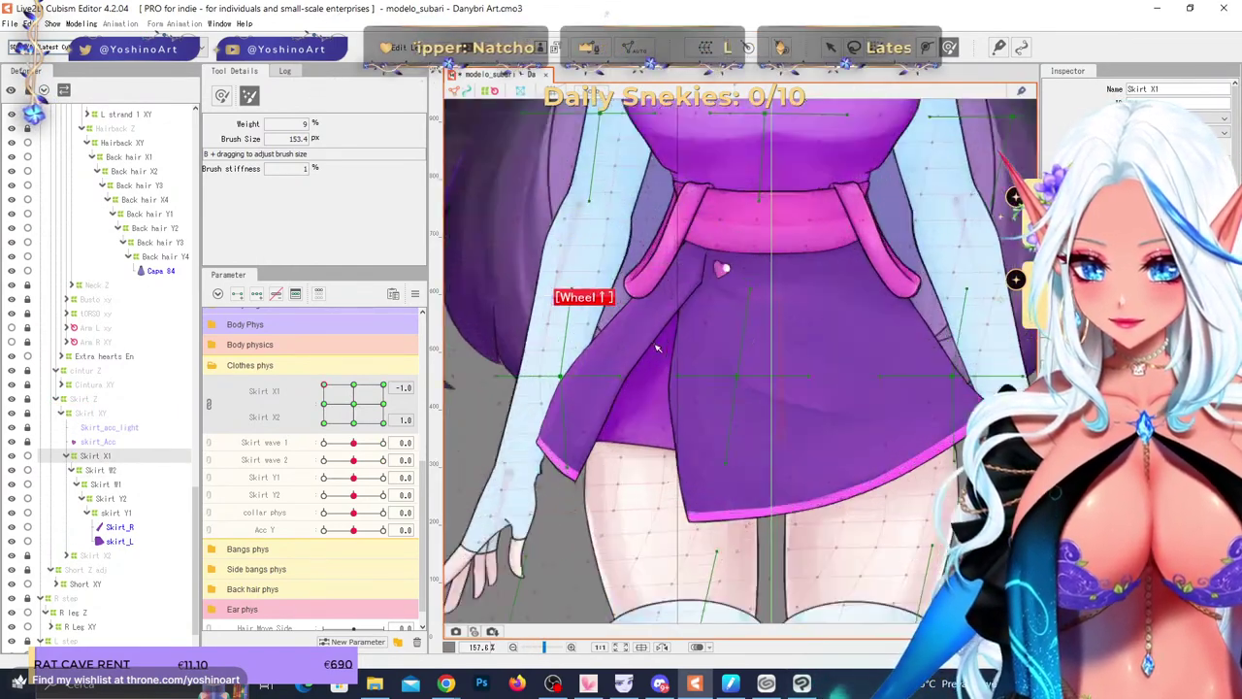
{"action": "left_click_drag", "start_coordinate": [602, 296], "coordinate": [629, 301]}
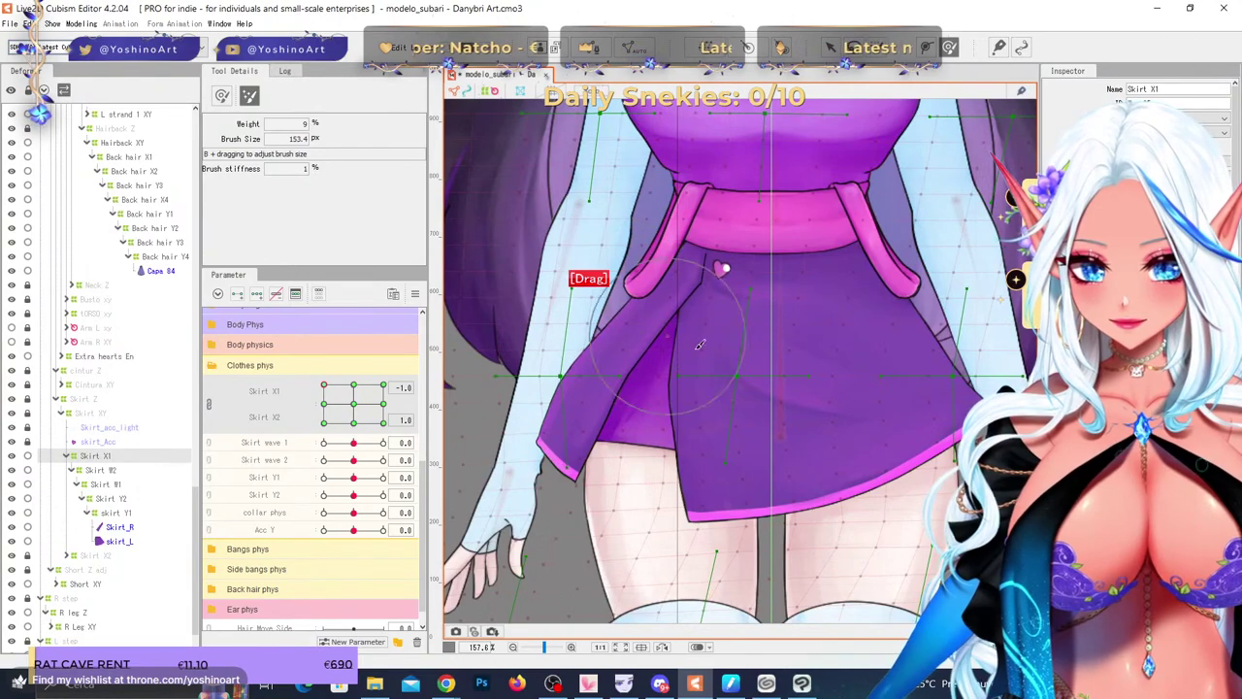
{"action": "scroll", "coordinate": [738, 303], "scroll_direction": "down", "scroll_amount": 2}
{"action": "scroll", "coordinate": [690, 307], "scroll_direction": "up", "scroll_amount": 1}
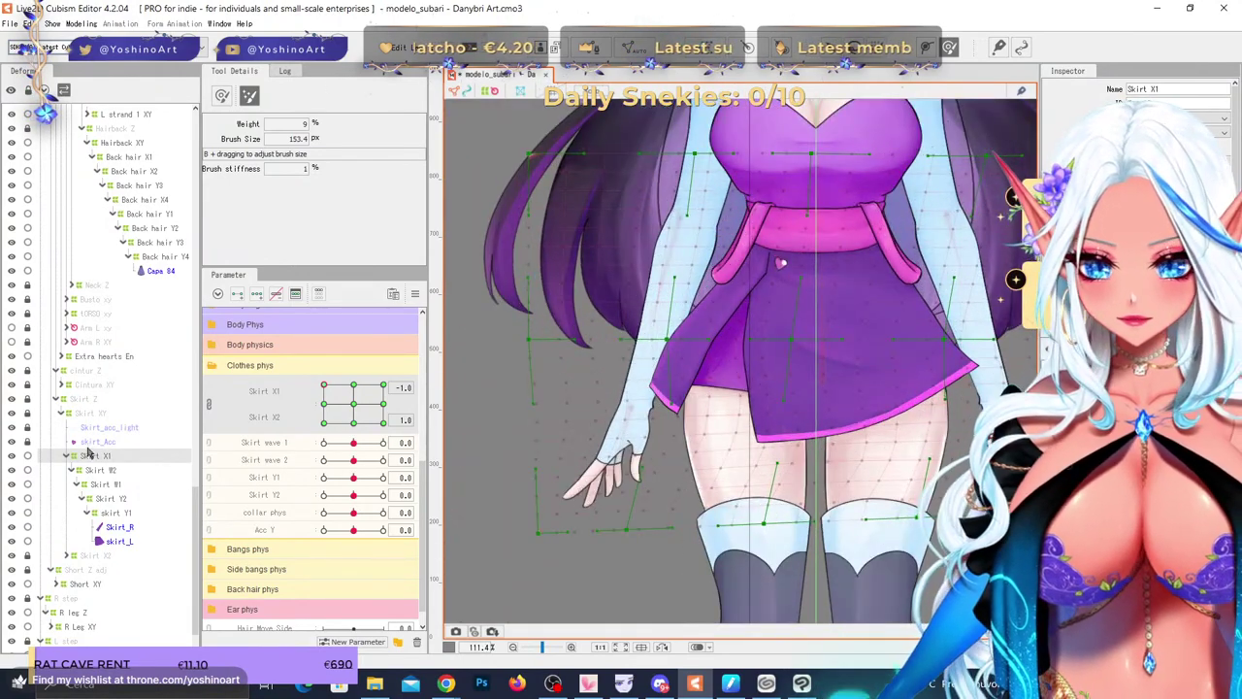
{"action": "left_click_drag", "start_coordinate": [720, 297], "coordinate": [673, 276]}
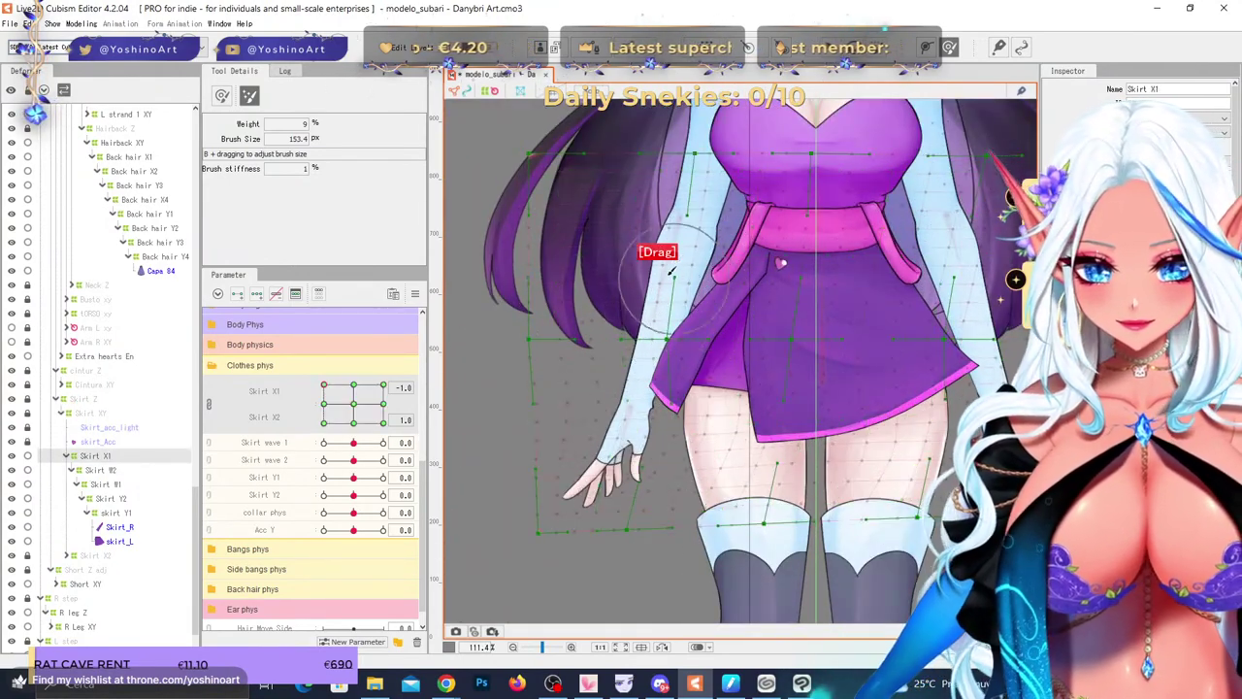
{"action": "mouse_move", "coordinate": [669, 373]}
{"action": "left_mouse_down"}
{"action": "mouse_move", "coordinate": [703, 462]}
{"action": "mouse_move", "coordinate": [784, 395]}
{"action": "mouse_move", "coordinate": [778, 484]}
{"action": "mouse_move", "coordinate": [709, 332]}
{"action": "mouse_move", "coordinate": [801, 431]}
{"action": "left_mouse_up"}
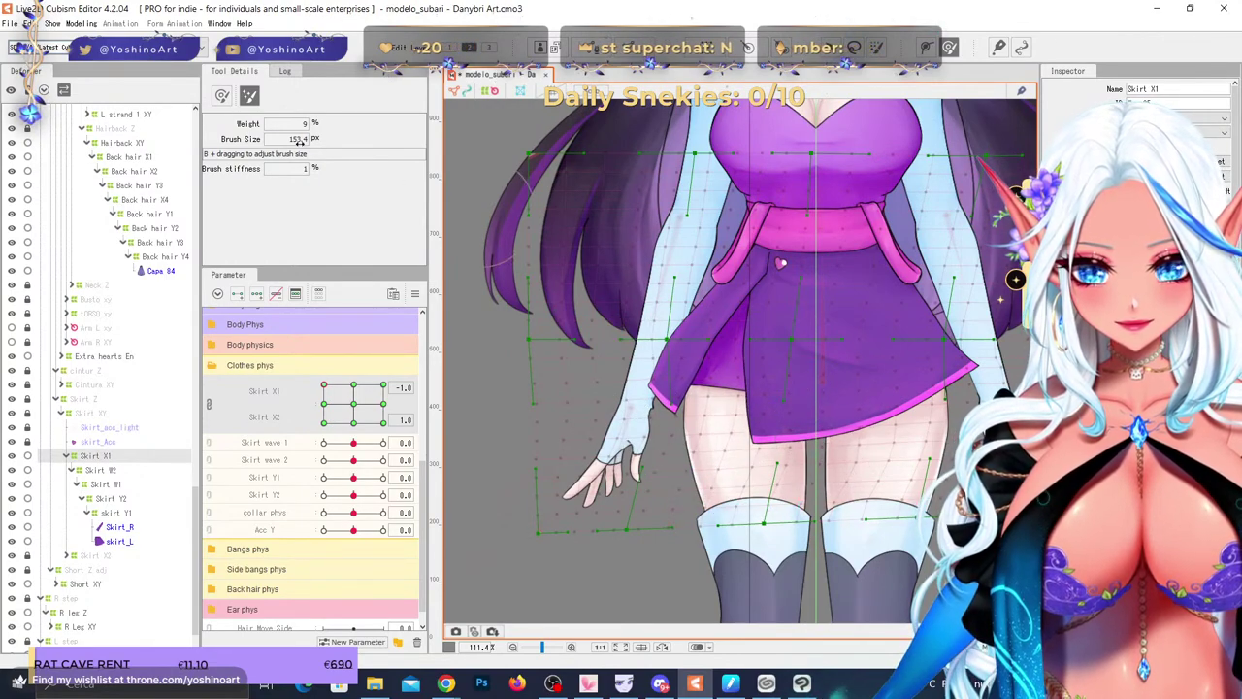
{"action": "key", "text": "ctrl+z"}
- Switch to the deform brush mode with 38% weight, set its size to about 168.5 px, and adjust the left flap and front panel
{"action": "left_click", "coordinate": [222, 95]}
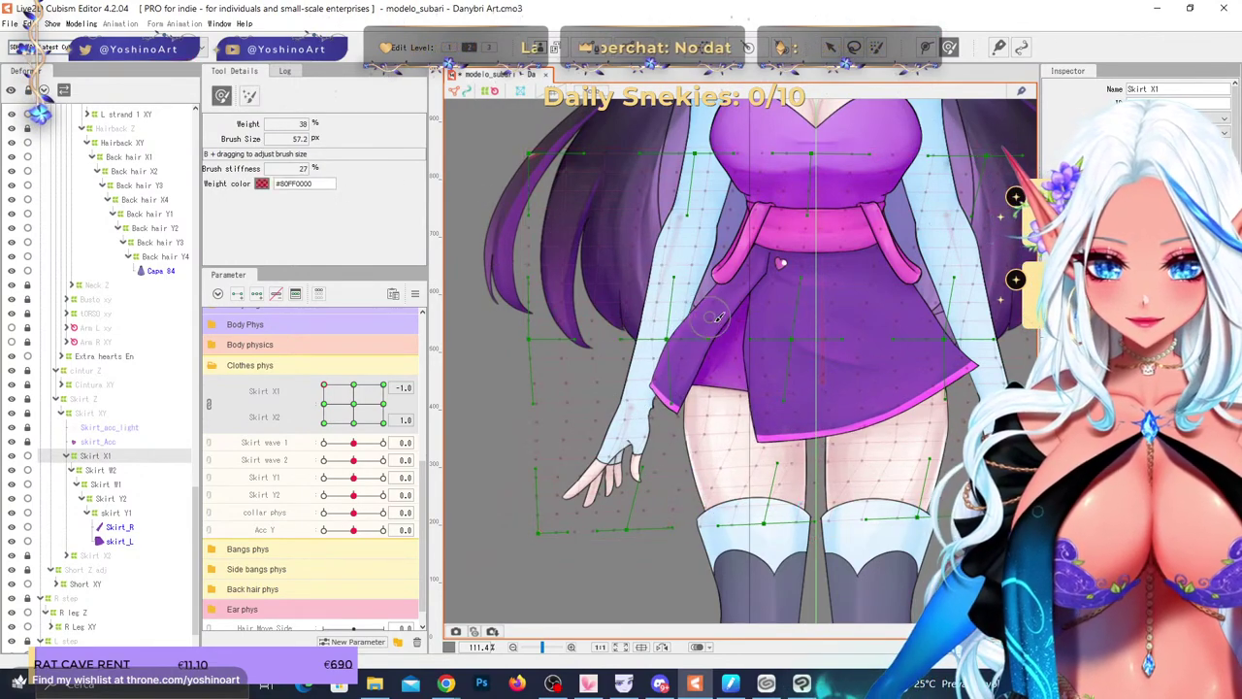
{"action": "key", "text": "b"}
{"action": "mouse_move", "coordinate": [716, 320]}
{"action": "left_mouse_down"}
{"action": "mouse_move", "coordinate": [730, 307]}
{"action": "mouse_move", "coordinate": [714, 295]}
{"action": "left_mouse_up"}
{"action": "key", "text": "b"}
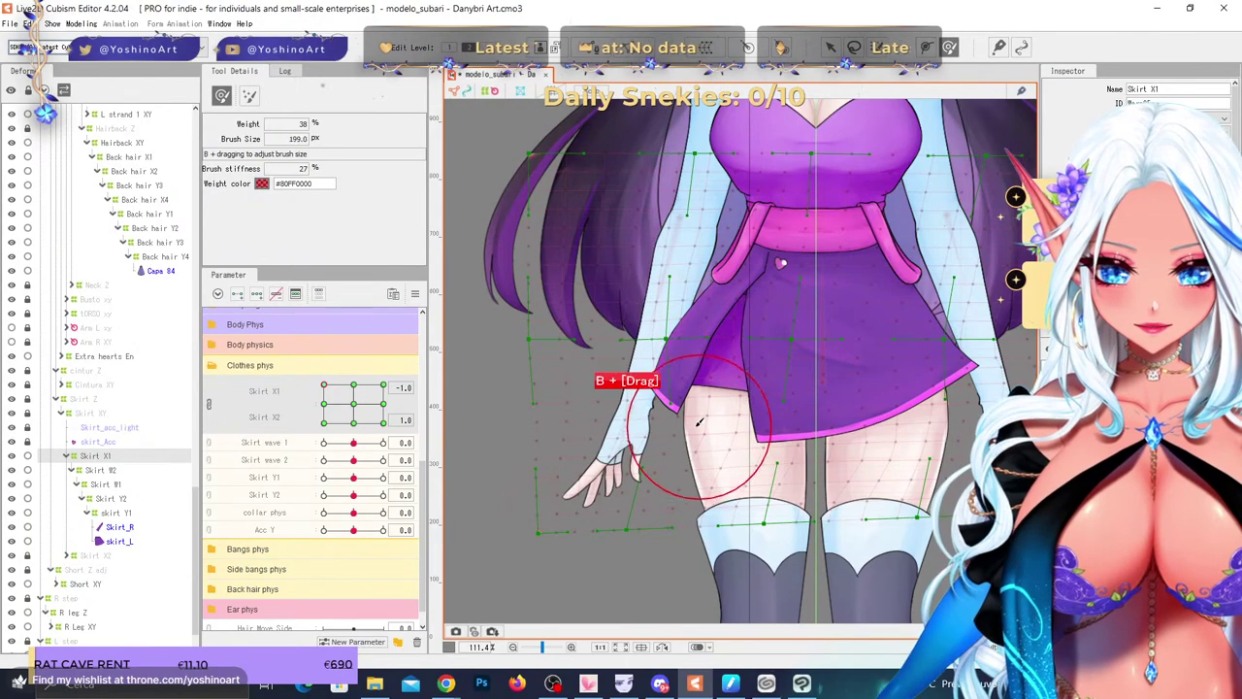
{"action": "left_click_drag", "start_coordinate": [698, 421], "coordinate": [695, 406]}
{"action": "scroll", "coordinate": [694, 402], "scroll_direction": "up", "scroll_amount": 3}
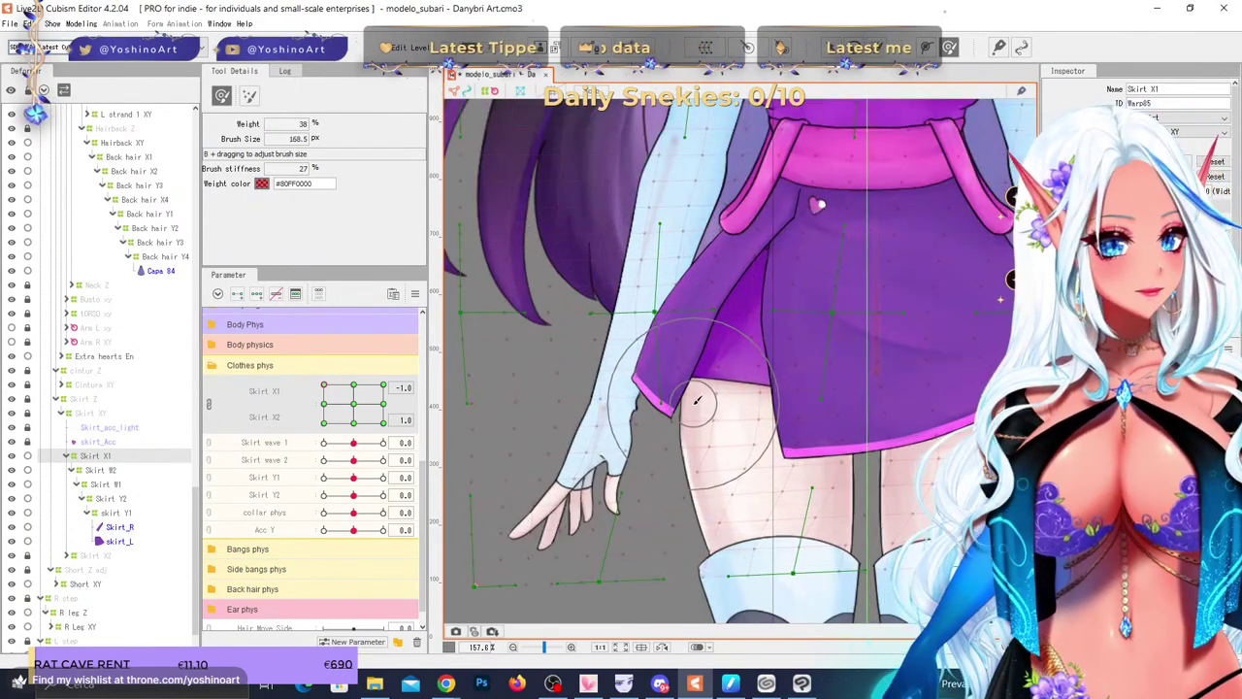
{"action": "left_click_drag", "start_coordinate": [636, 450], "coordinate": [659, 450]}
{"action": "left_click_drag", "start_coordinate": [665, 396], "coordinate": [668, 392]}
{"action": "left_click_drag", "start_coordinate": [812, 254], "coordinate": [782, 249]}
{"action": "left_click_drag", "start_coordinate": [803, 384], "coordinate": [794, 384]}
{"action": "left_click_drag", "start_coordinate": [817, 480], "coordinate": [818, 506]}
{"action": "scroll", "coordinate": [635, 433], "scroll_direction": "down", "scroll_amount": 3}
{"action": "scroll", "coordinate": [697, 385], "scroll_direction": "up", "scroll_amount": 1}
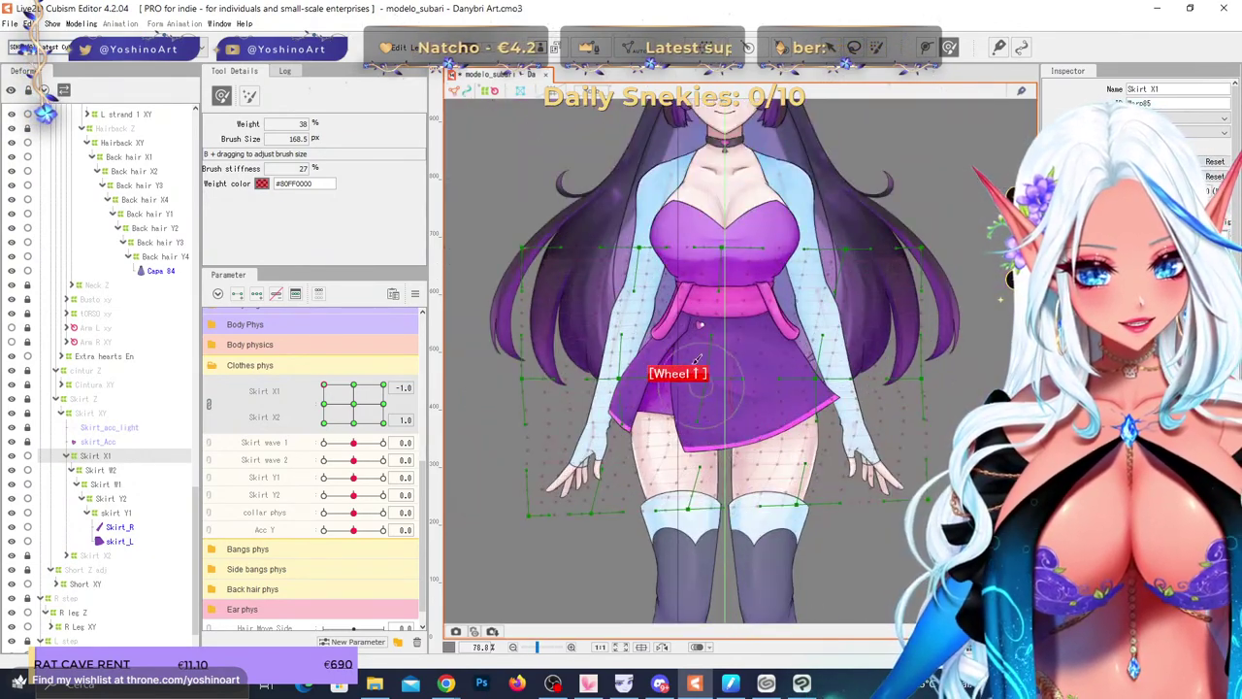
{"action": "scroll", "coordinate": [696, 359], "scroll_direction": "up", "scroll_amount": 2}
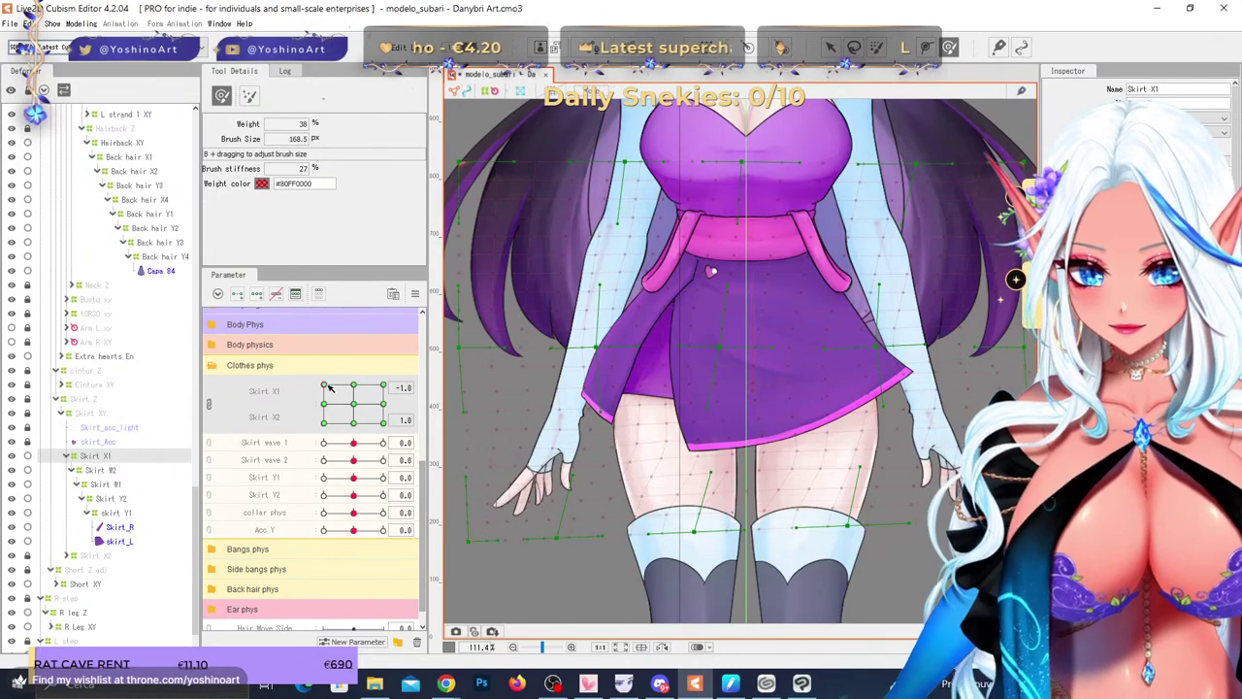
- Set Skirt X1 and Skirt X2 both to -1.0 and adjust the skirt's front panel and side flap with the deform brush
{"action": "left_click_drag", "start_coordinate": [330, 388], "coordinate": [326, 421]}
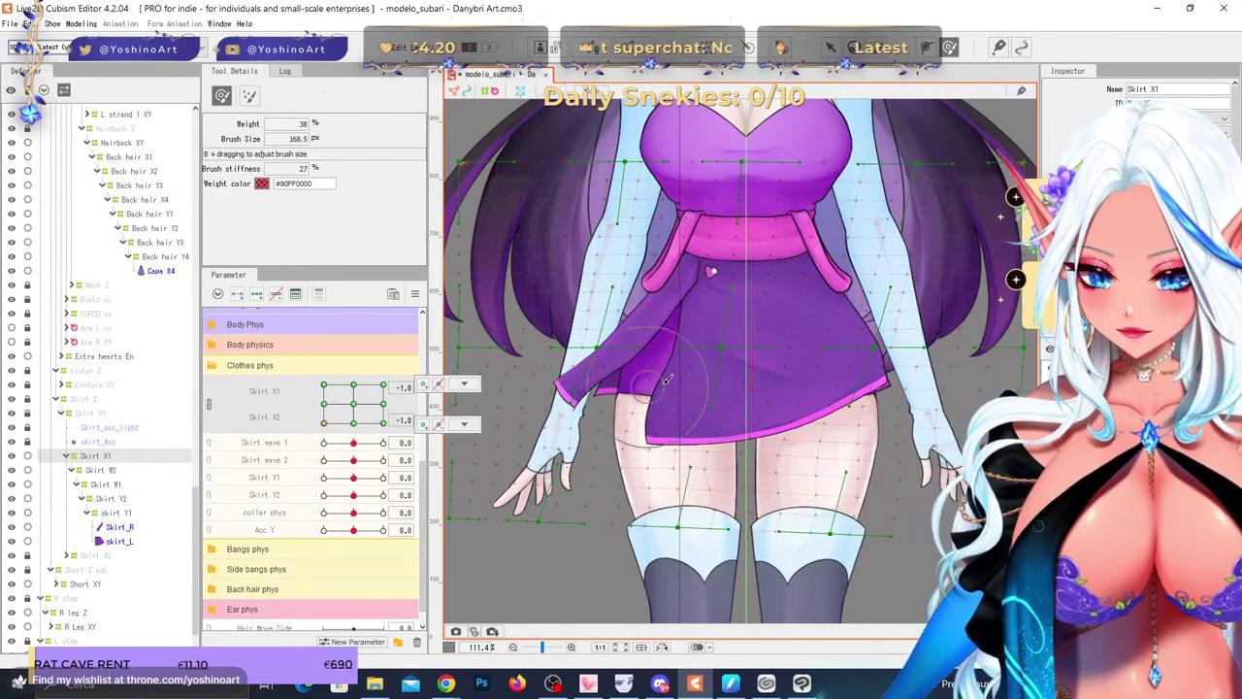
{"action": "left_click_drag", "start_coordinate": [664, 384], "coordinate": [704, 385]}
{"action": "left_click_drag", "start_coordinate": [693, 496], "coordinate": [673, 495]}
{"action": "left_click_drag", "start_coordinate": [545, 429], "coordinate": [544, 417]}
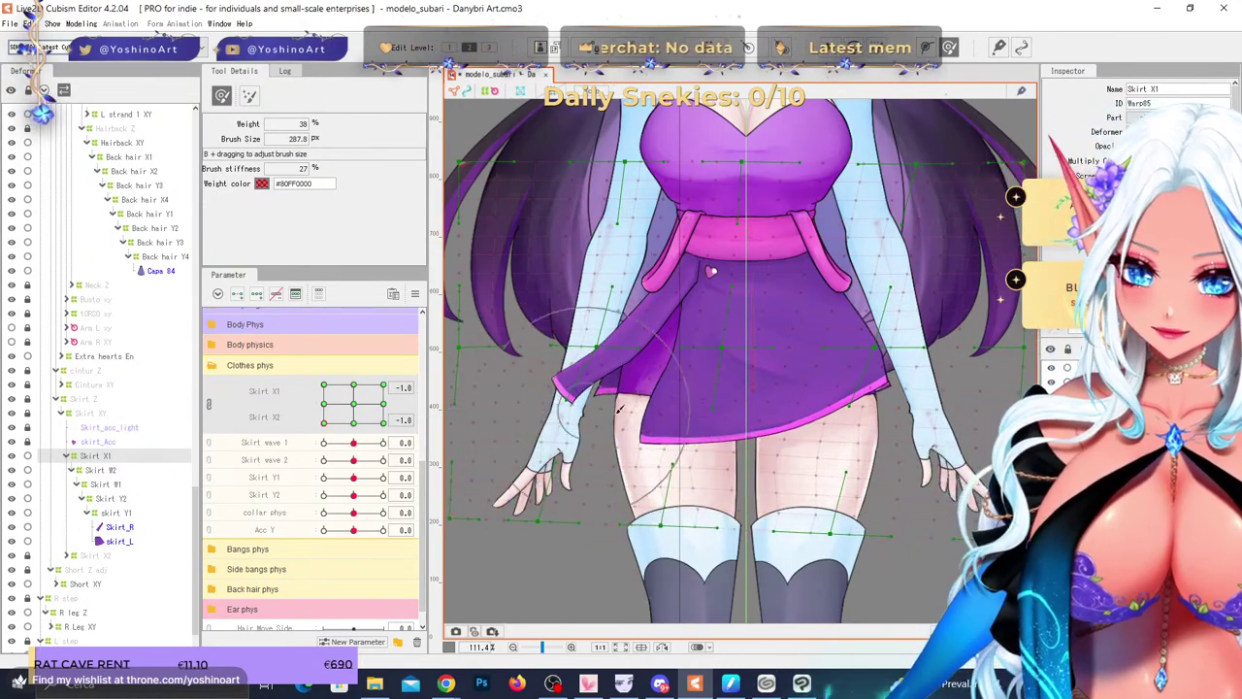
{"action": "scroll", "coordinate": [562, 345], "scroll_direction": "up", "scroll_amount": 1}
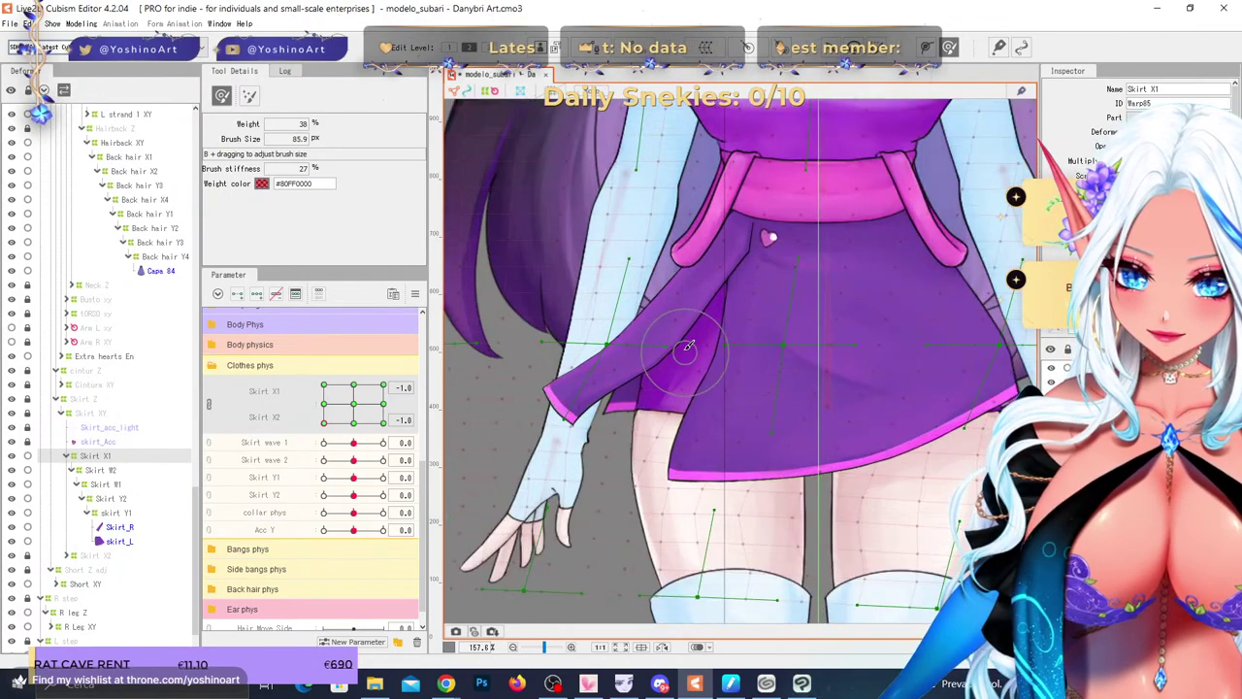
{"action": "left_click_drag", "start_coordinate": [701, 331], "coordinate": [689, 322]}
- Adjust the skirt's shape with Skirt X1 at 1.0, first with Skirt X2 at -1.0 and again with it at 1.0
{"action": "left_click_drag", "start_coordinate": [326, 422], "coordinate": [390, 432]}
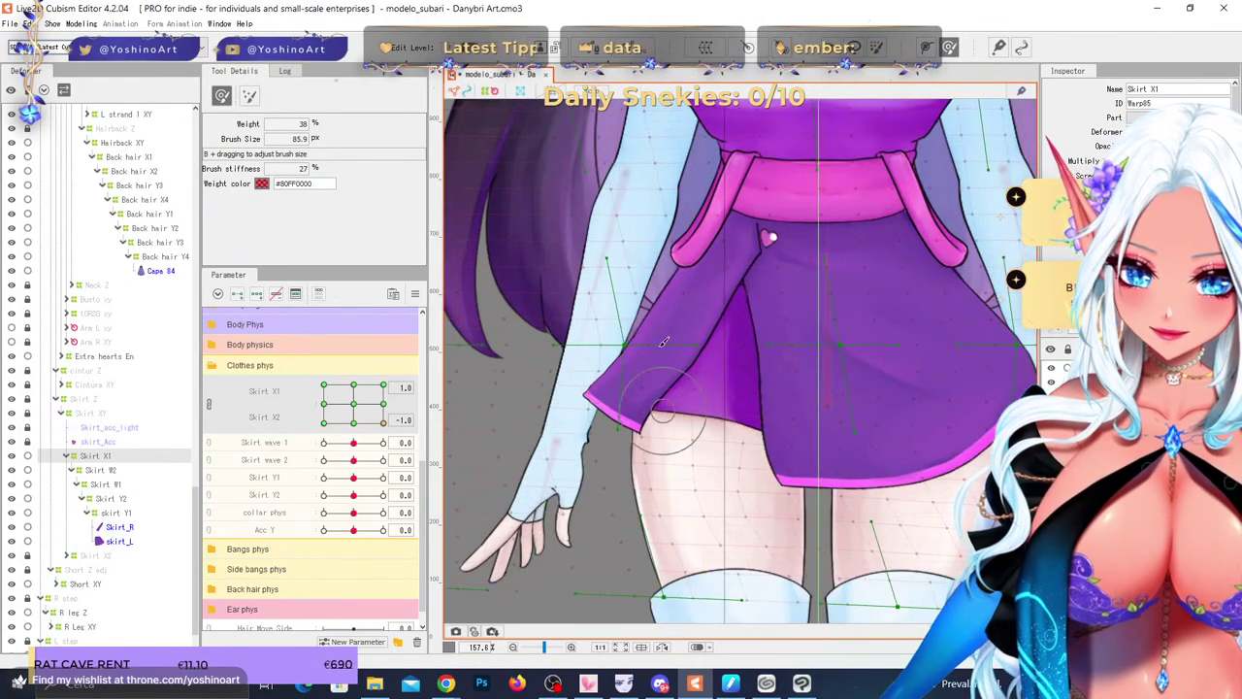
{"action": "scroll", "coordinate": [662, 344], "scroll_direction": "down", "scroll_amount": 1}
{"action": "scroll", "coordinate": [757, 389], "scroll_direction": "up", "scroll_amount": 1}
{"action": "left_click_drag", "start_coordinate": [783, 492], "coordinate": [821, 489]}
{"action": "scroll", "coordinate": [832, 460], "scroll_direction": "down", "scroll_amount": 1}
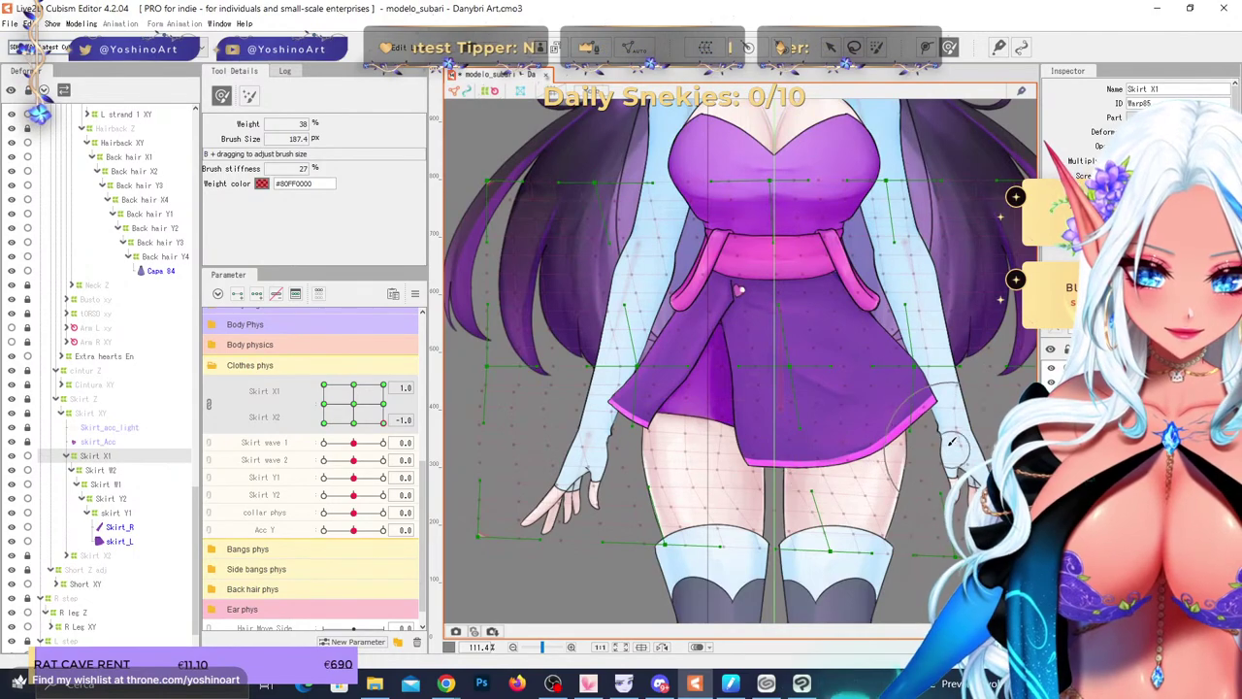
{"action": "left_click_drag", "start_coordinate": [382, 423], "coordinate": [397, 360]}
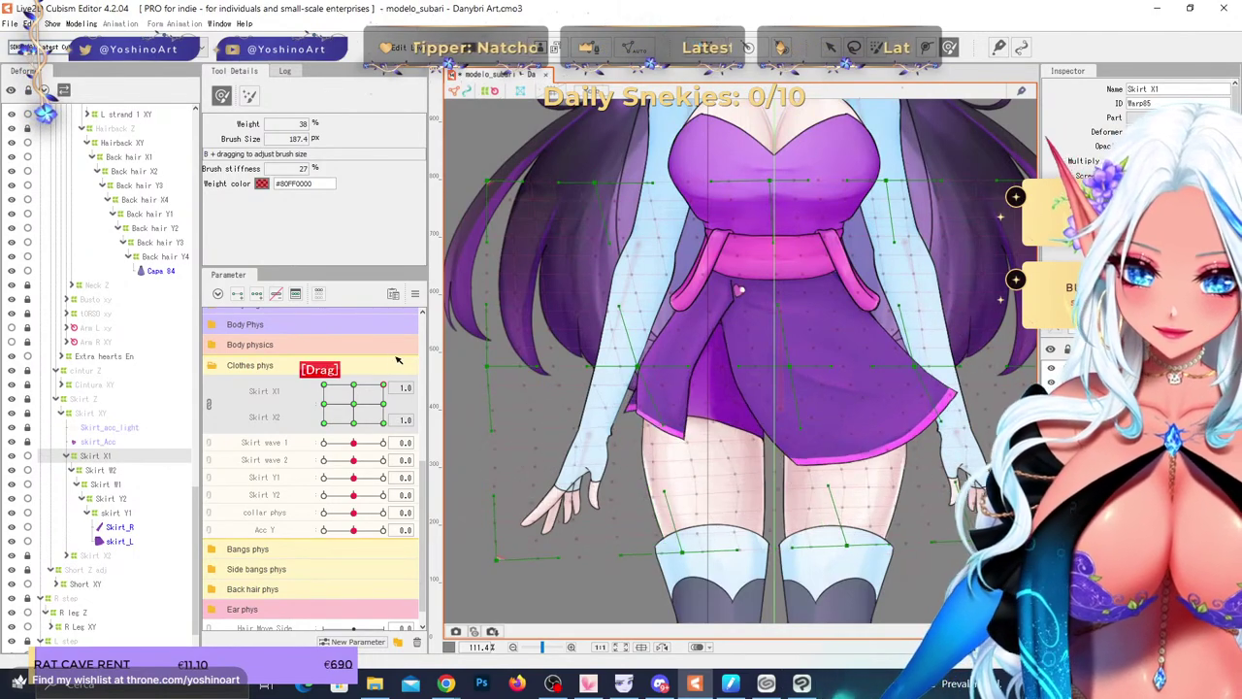
{"action": "mouse_move", "coordinate": [671, 412]}
{"action": "left_mouse_down"}
{"action": "mouse_move", "coordinate": [632, 401]}
{"action": "mouse_move", "coordinate": [687, 411]}
{"action": "mouse_move", "coordinate": [684, 432]}
{"action": "mouse_move", "coordinate": [709, 445]}
{"action": "mouse_move", "coordinate": [827, 479]}
{"action": "mouse_move", "coordinate": [978, 395]}
{"action": "left_mouse_up"}
- Return Skirt X1, Skirt X2 and Skirt wave 1 to 0.0, and link Skirt Y1 with Skirt Y2
{"action": "left_click_drag", "start_coordinate": [324, 407], "coordinate": [302, 443]}
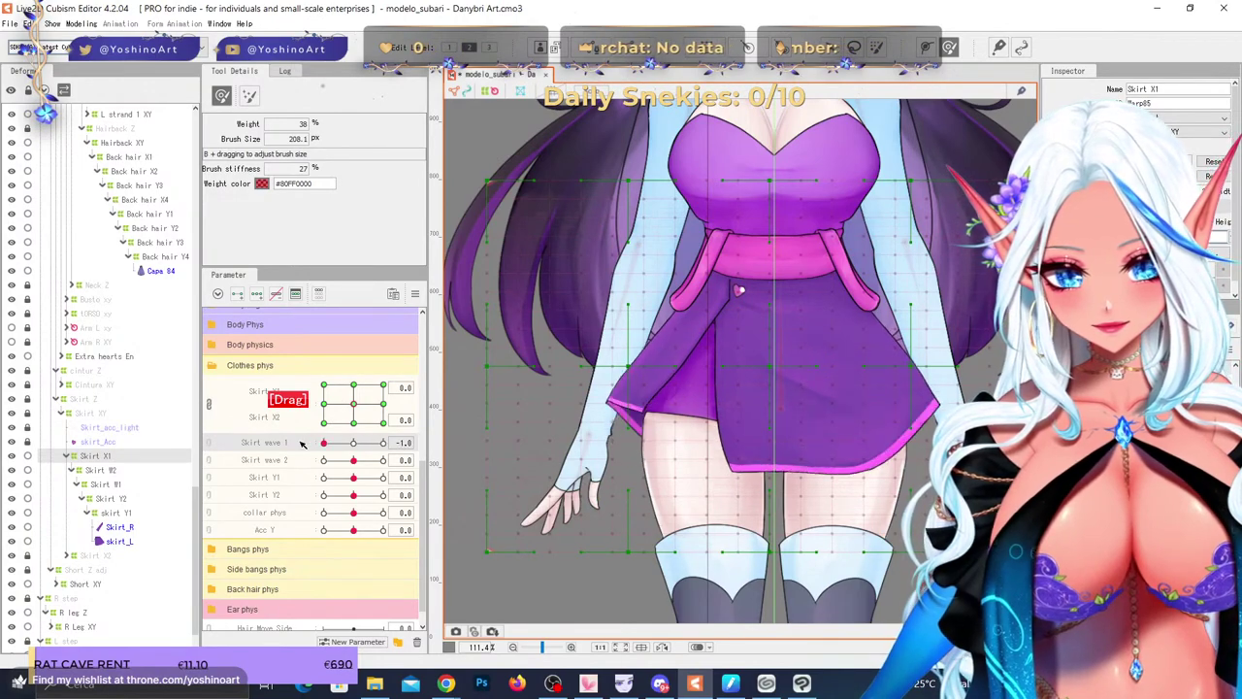
{"action": "right_click", "coordinate": [353, 443]}
{"action": "mouse_move", "coordinate": [354, 478]}
{"action": "left_mouse_down"}
{"action": "mouse_move", "coordinate": [324, 485]}
{"action": "mouse_move", "coordinate": [361, 513]}
{"action": "mouse_move", "coordinate": [353, 494]}
{"action": "left_mouse_up"}
{"action": "left_click", "coordinate": [210, 479]}
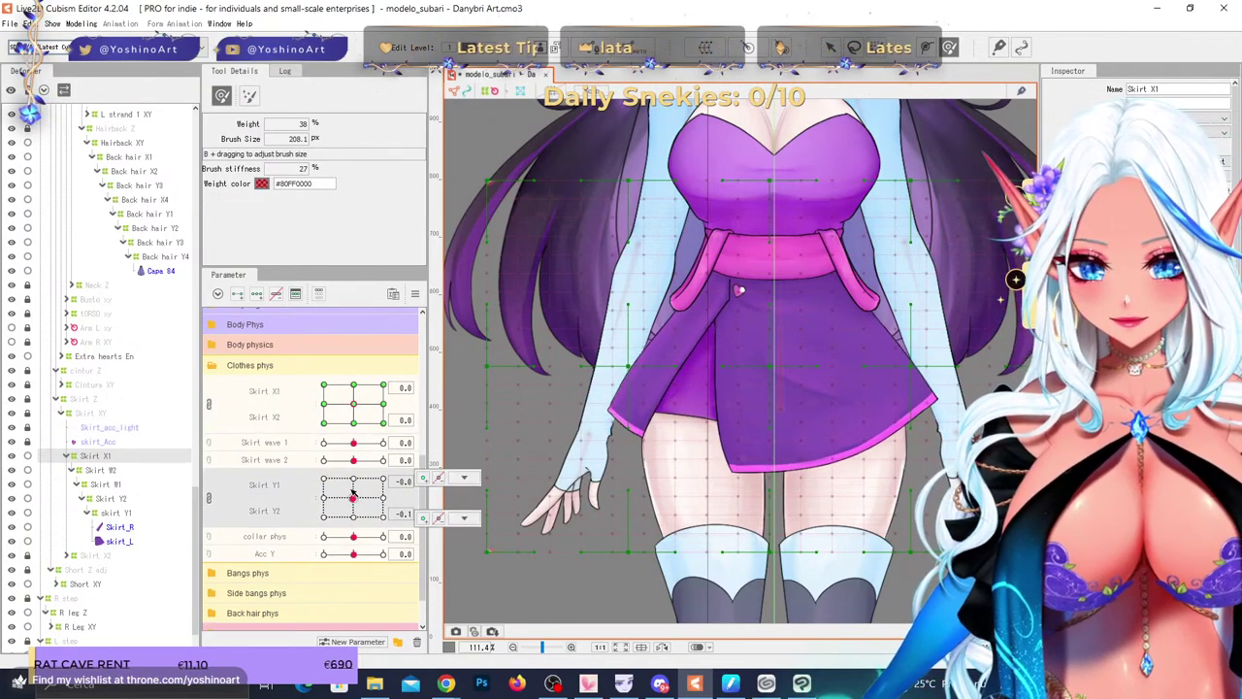
- Open the physics settings, swing the preview model around to check the skirt's movement, and close the settings
{"action": "left_click", "coordinate": [80, 23]}
{"action": "left_click", "coordinate": [146, 274]}
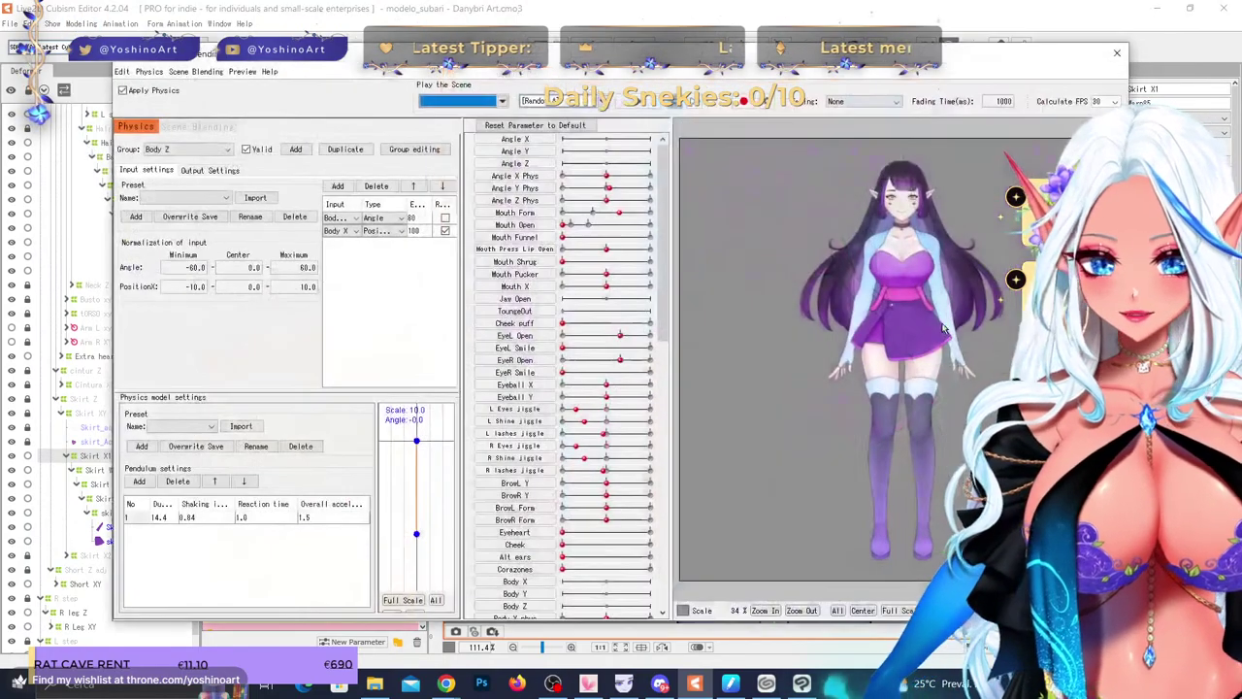
{"action": "left_click_drag", "start_coordinate": [799, 382], "coordinate": [753, 371]}
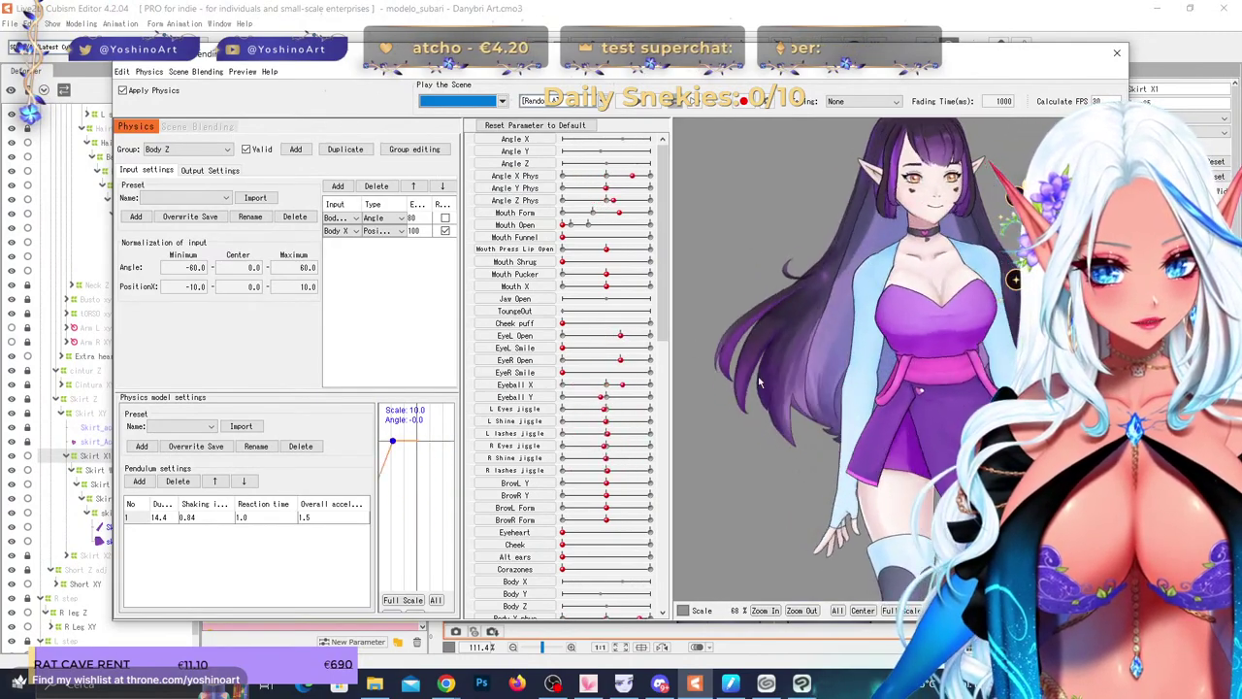
{"action": "scroll", "coordinate": [929, 512], "scroll_direction": "down", "scroll_amount": 2}
{"action": "scroll", "coordinate": [1067, 349], "scroll_direction": "up", "scroll_amount": 4}
{"action": "left_click_drag", "start_coordinate": [844, 378], "coordinate": [628, 388]}
{"action": "left_click", "coordinate": [1117, 53]}
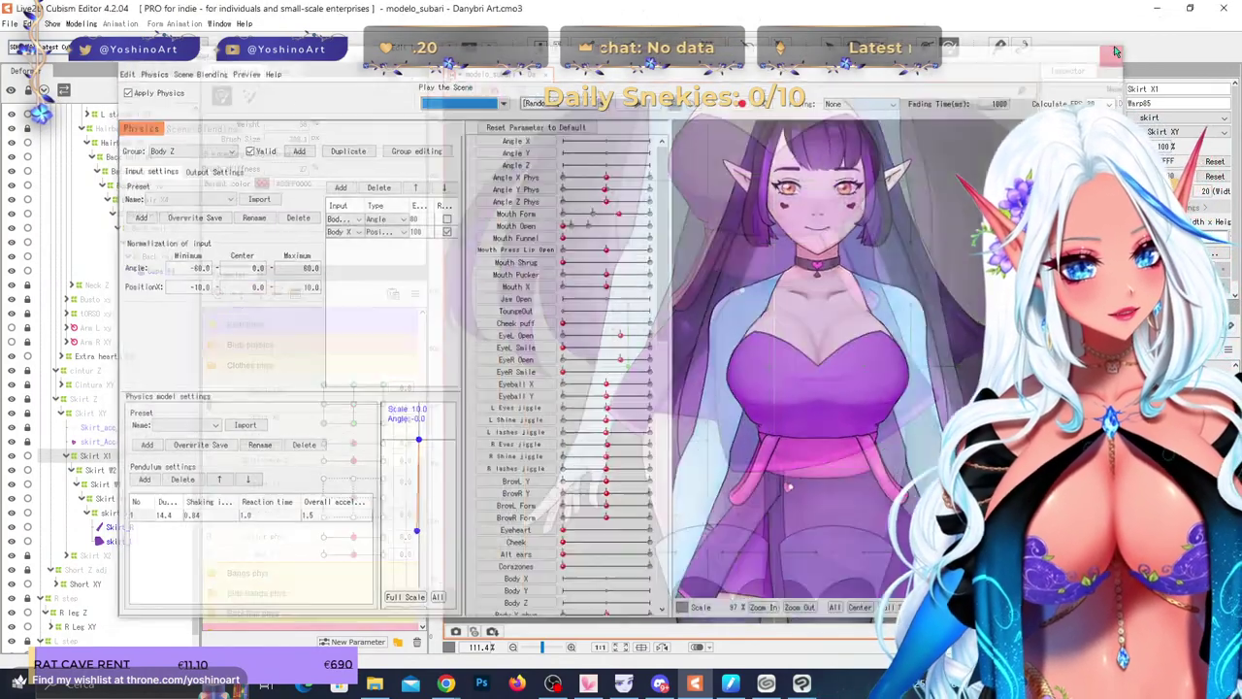
{"action": "scroll", "coordinate": [590, 393], "scroll_direction": "up", "scroll_amount": 5}
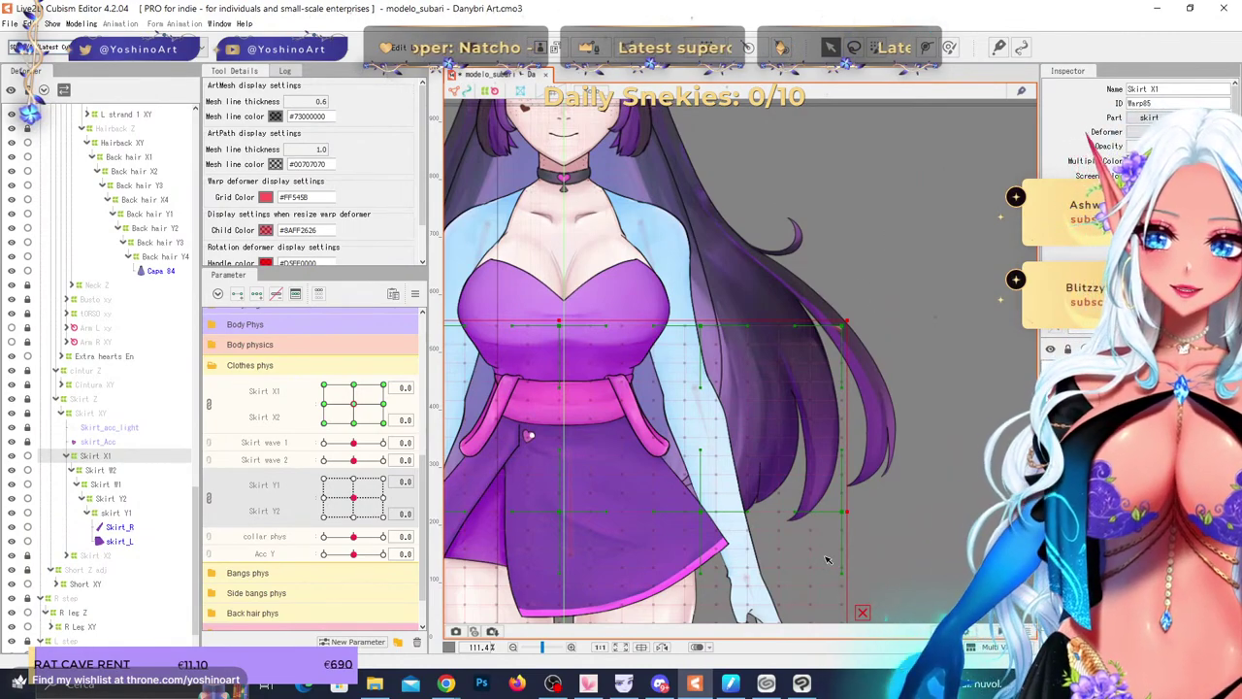
- Select the long side hair strand and check how Angle X Phys moves L strand2 XY and Back hair X1 moves R strand 1 Y1
{"action": "left_click", "coordinate": [883, 427]}
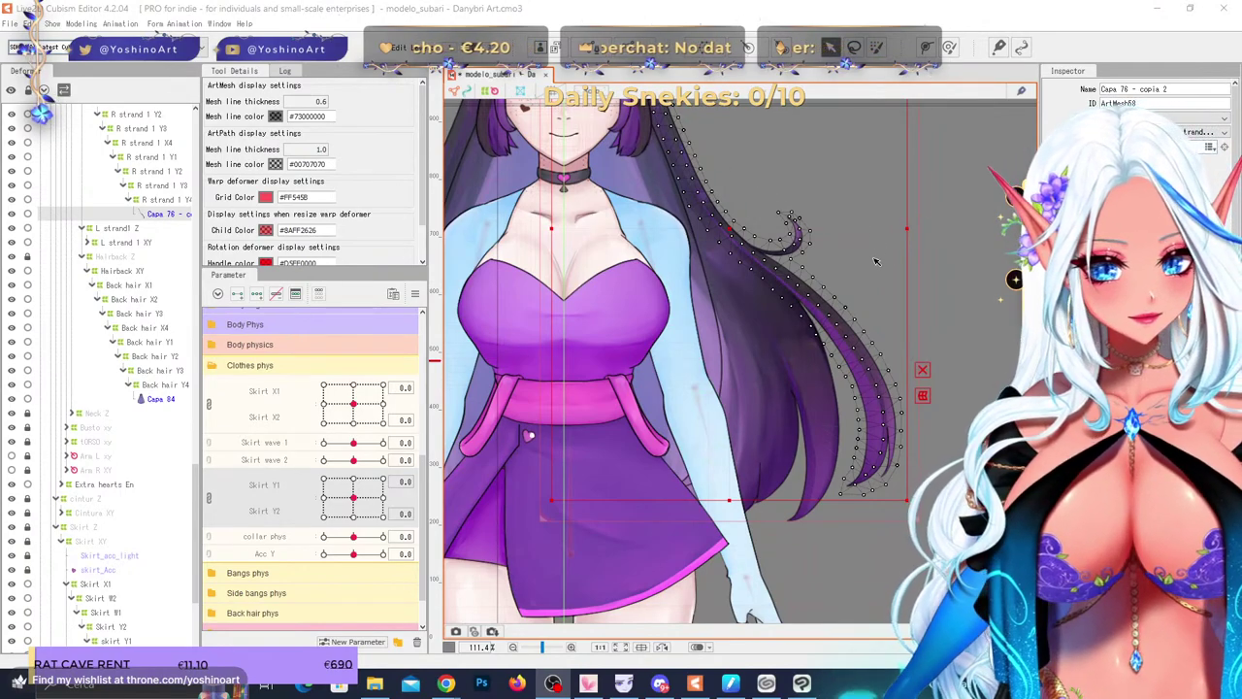
{"action": "scroll", "coordinate": [101, 346], "scroll_direction": "up", "scroll_amount": 3}
{"action": "left_click_drag", "start_coordinate": [201, 365], "coordinate": [232, 363]}
{"action": "left_click", "coordinate": [137, 191]}
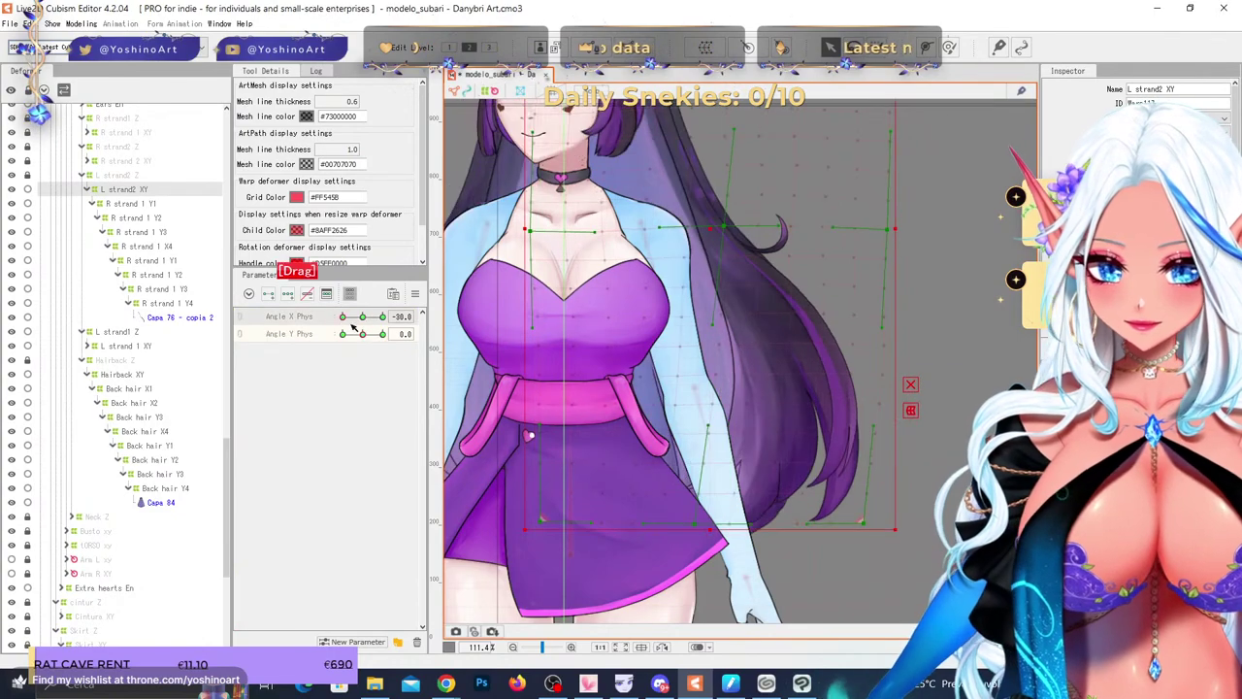
{"action": "right_click", "coordinate": [368, 317]}
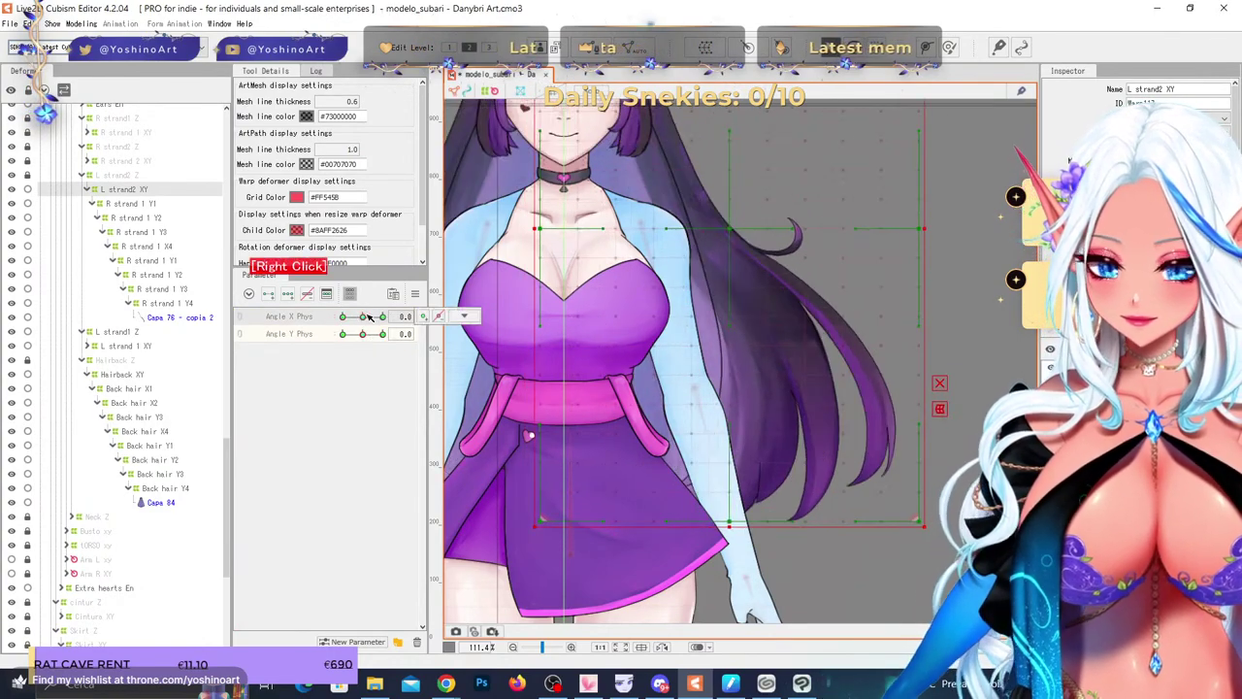
{"action": "left_click", "coordinate": [161, 205]}
{"action": "left_click_drag", "start_coordinate": [365, 318], "coordinate": [359, 322]}
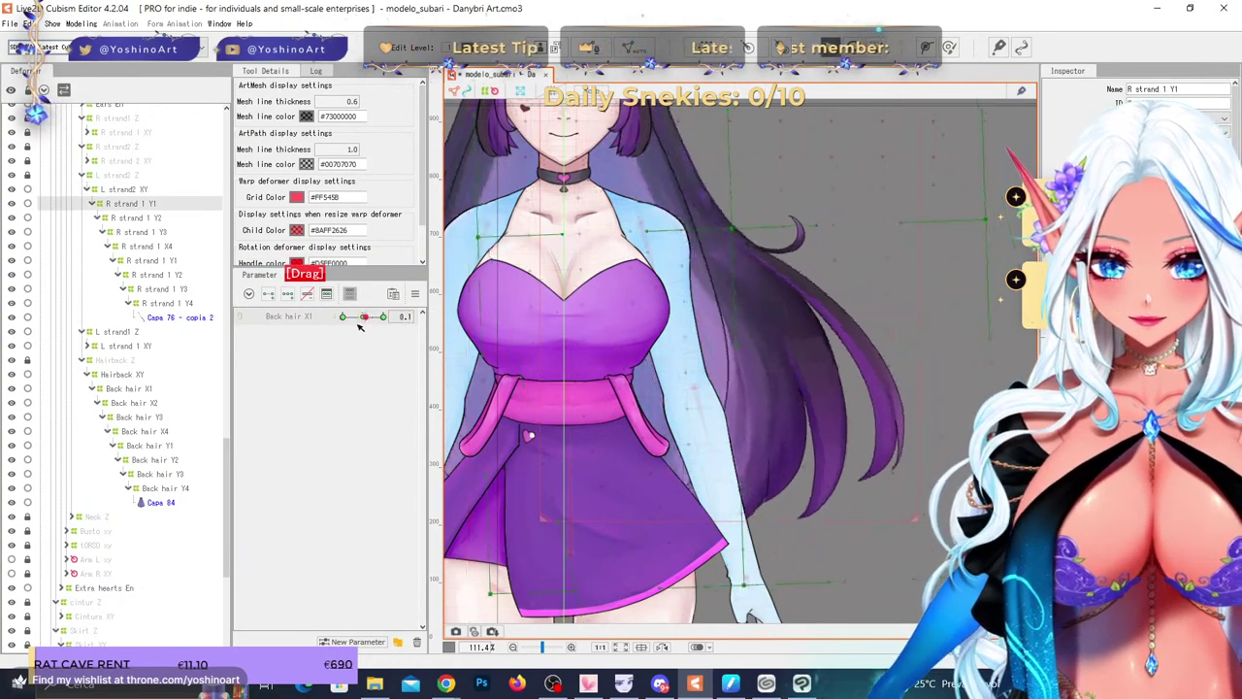
{"action": "right_click", "coordinate": [363, 320]}
{"action": "scroll", "coordinate": [677, 309], "scroll_direction": "down", "scroll_amount": 5}
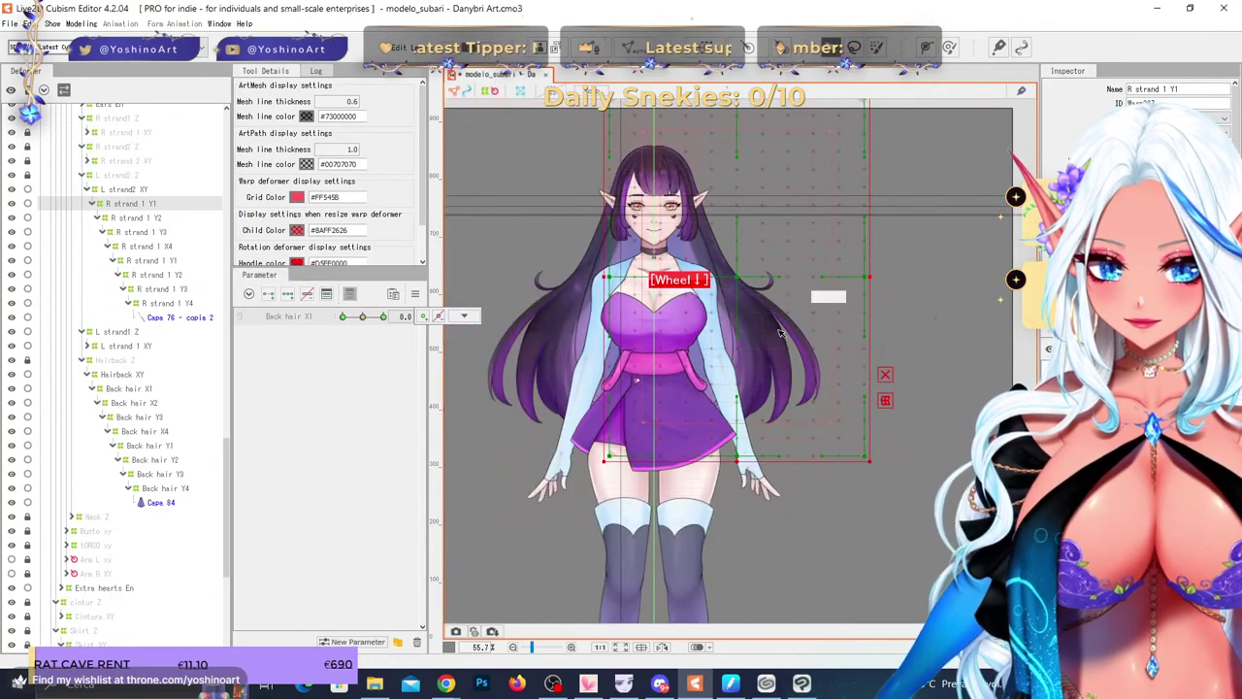
{"action": "scroll", "coordinate": [782, 334], "scroll_direction": "up", "scroll_amount": 3}
- Show the full parameter list again, collapse the Clothes phys group and expand the Back hair phys group
{"action": "left_click", "coordinate": [351, 295]}
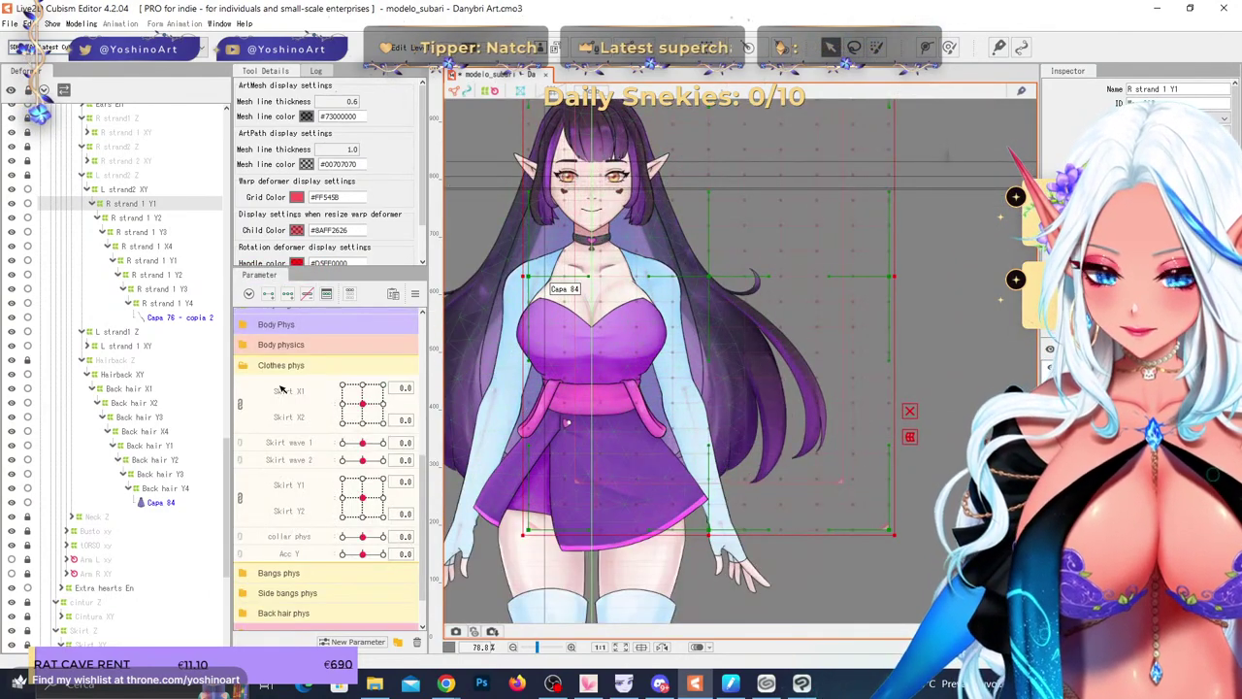
{"action": "scroll", "coordinate": [280, 389], "scroll_direction": "up", "scroll_amount": 1}
{"action": "left_click", "coordinate": [244, 417]}
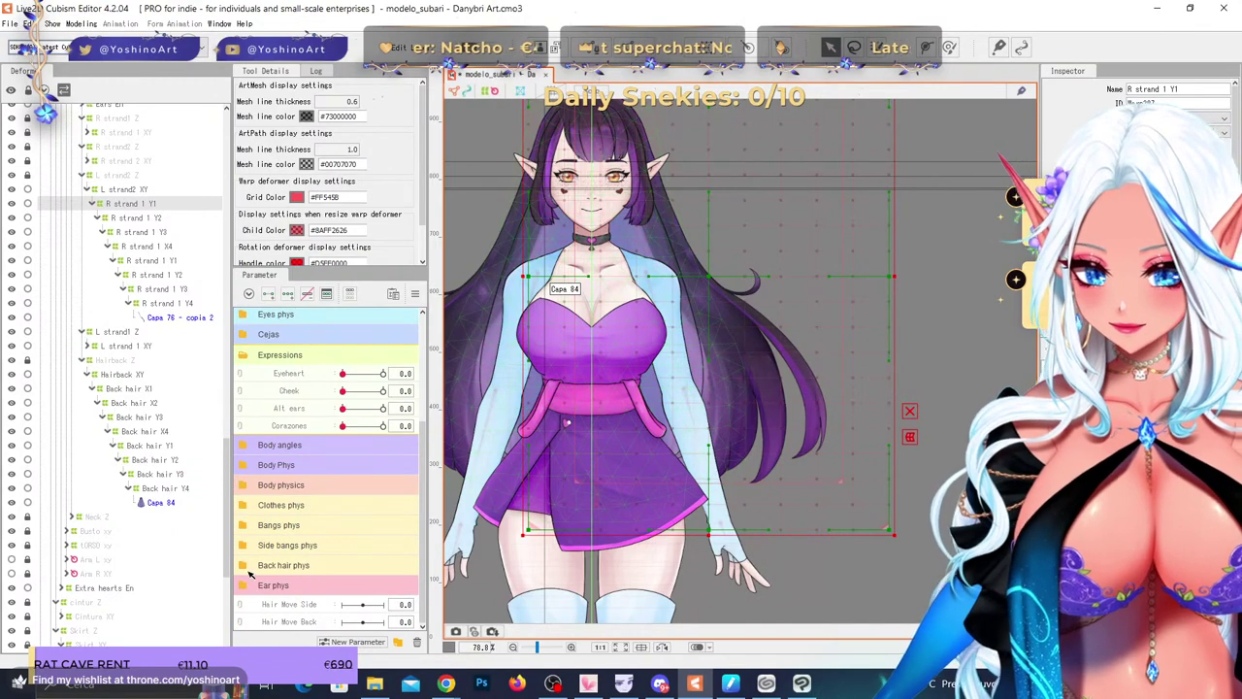
{"action": "left_click", "coordinate": [244, 548]}
{"action": "scroll", "coordinate": [303, 531], "scroll_direction": "down", "scroll_amount": 2}
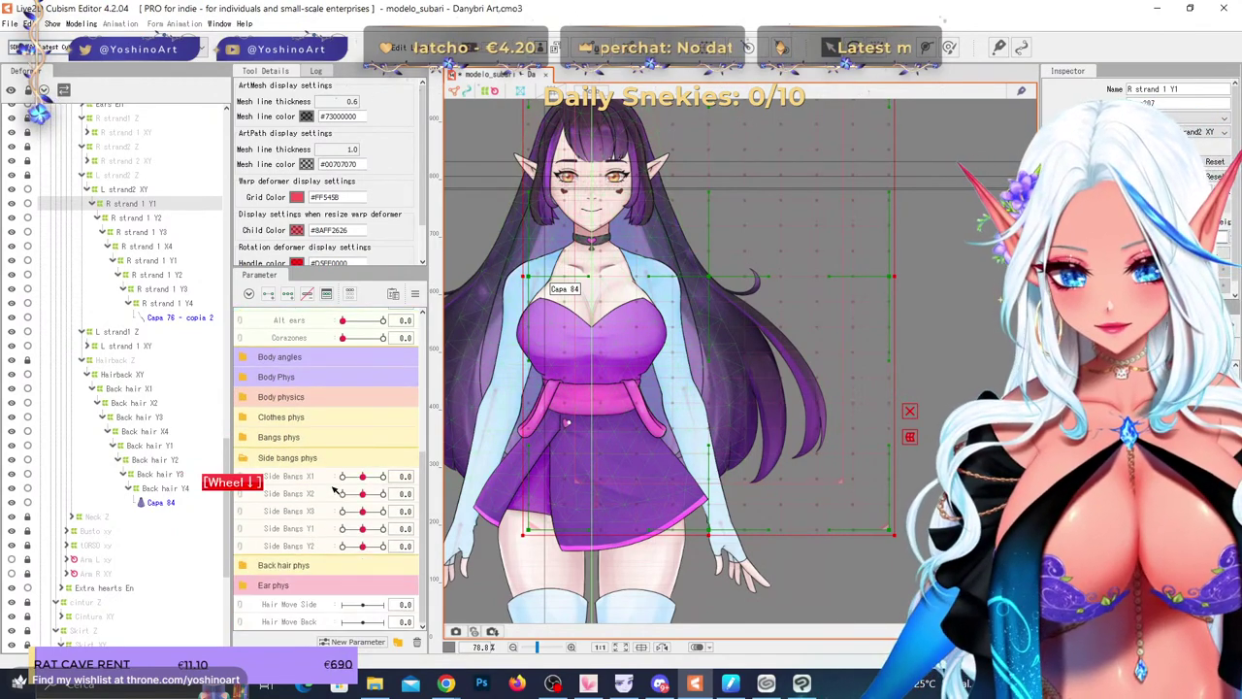
{"action": "left_click", "coordinate": [246, 464]}
{"action": "scroll", "coordinate": [249, 468], "scroll_direction": "down", "scroll_amount": 1}
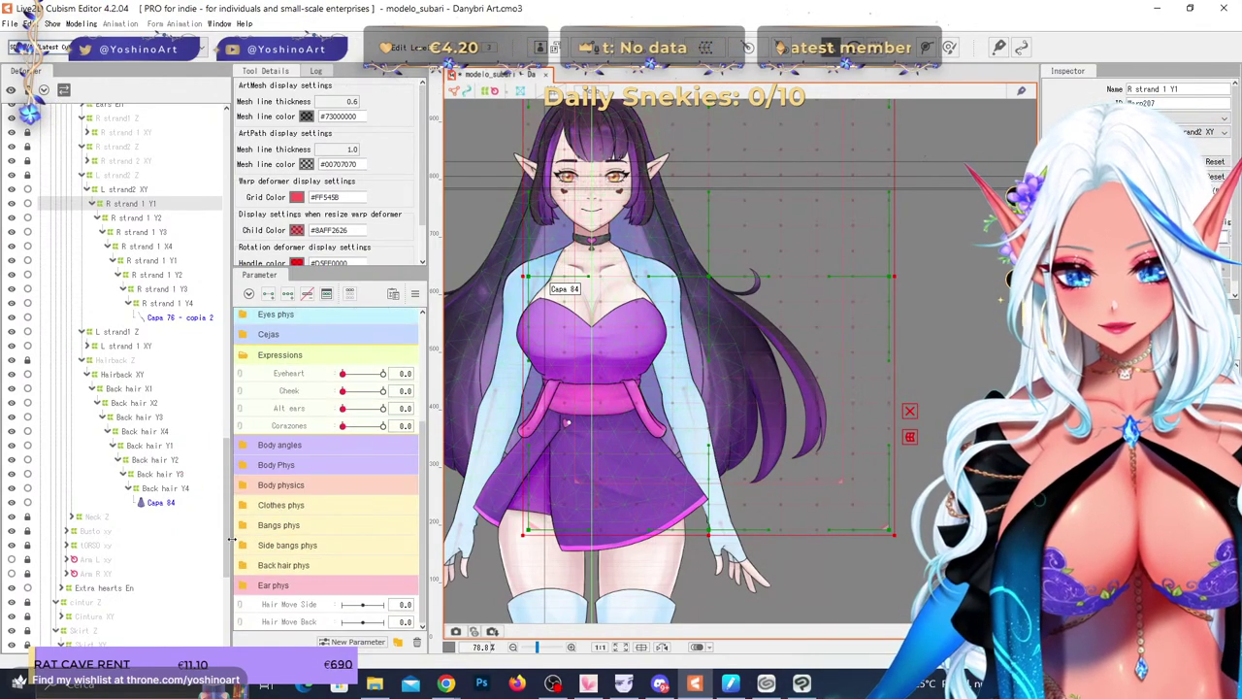
{"action": "left_click", "coordinate": [244, 565]}
{"action": "scroll", "coordinate": [248, 543], "scroll_direction": "down", "scroll_amount": 3}
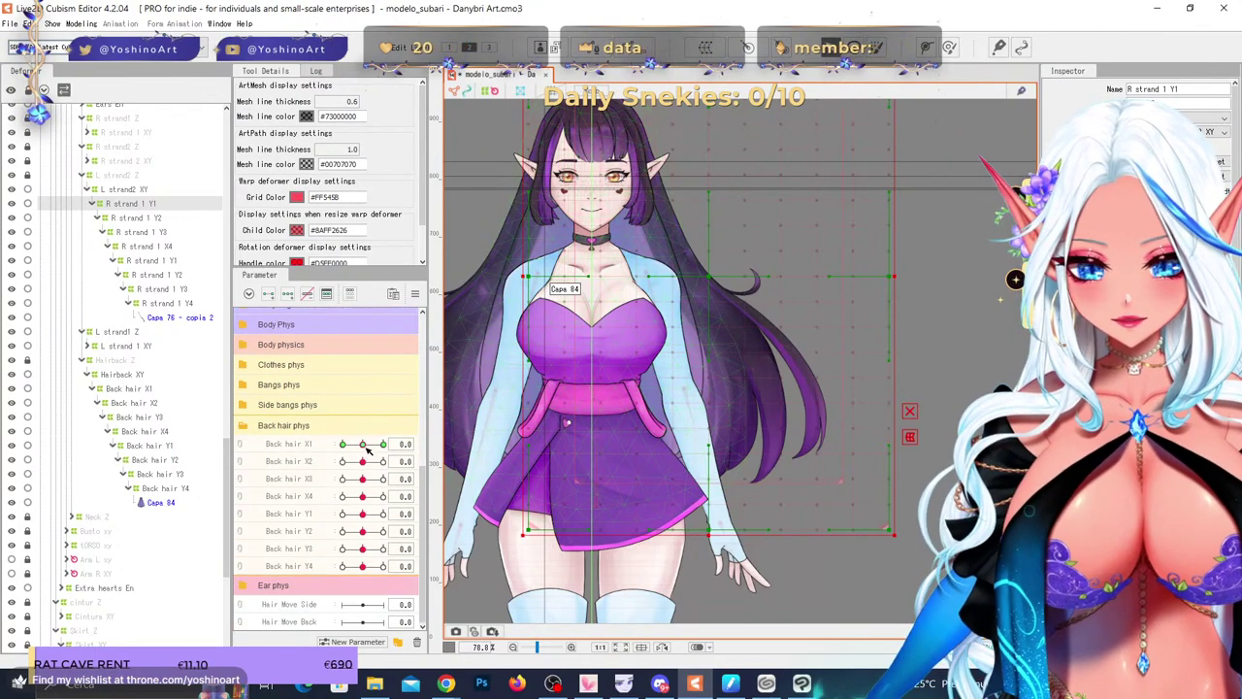
- Preview the strand's sway with the Back hair X and Y1 parameters and return them to 0.0
{"action": "left_click_drag", "start_coordinate": [368, 447], "coordinate": [362, 514]}
{"action": "right_click", "coordinate": [362, 447]}
{"action": "right_click", "coordinate": [364, 472]}
{"action": "right_click", "coordinate": [363, 498]}
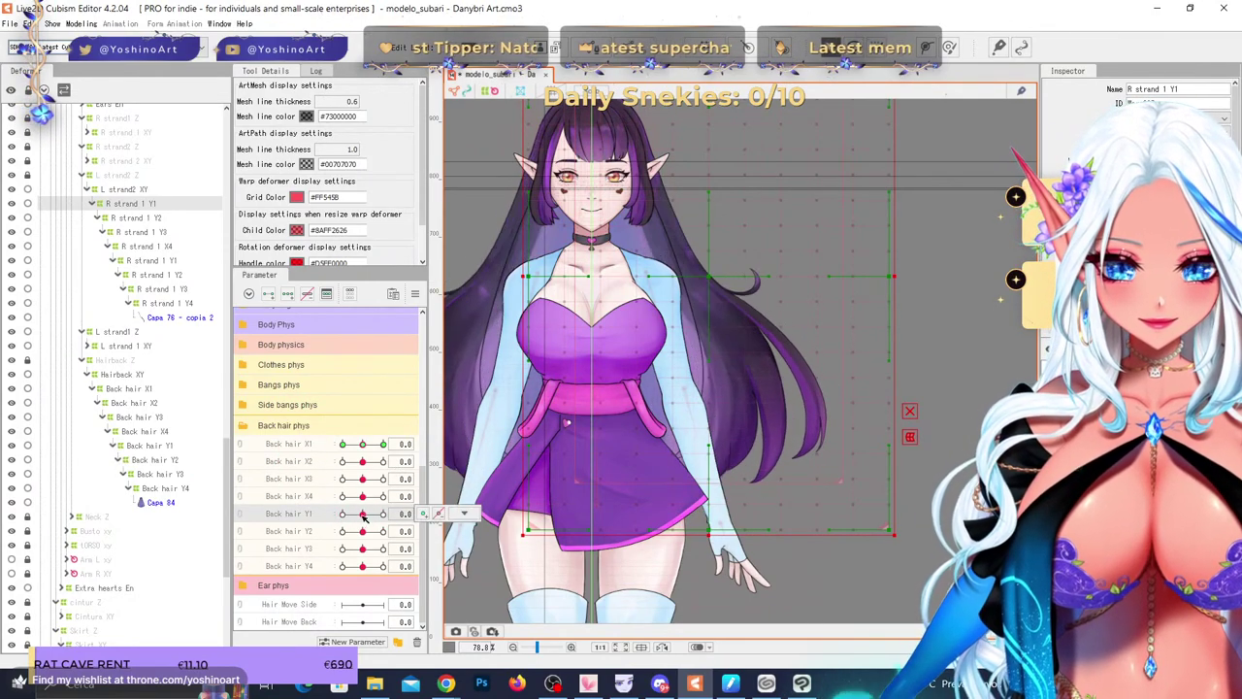
{"action": "left_click", "coordinate": [180, 246]}
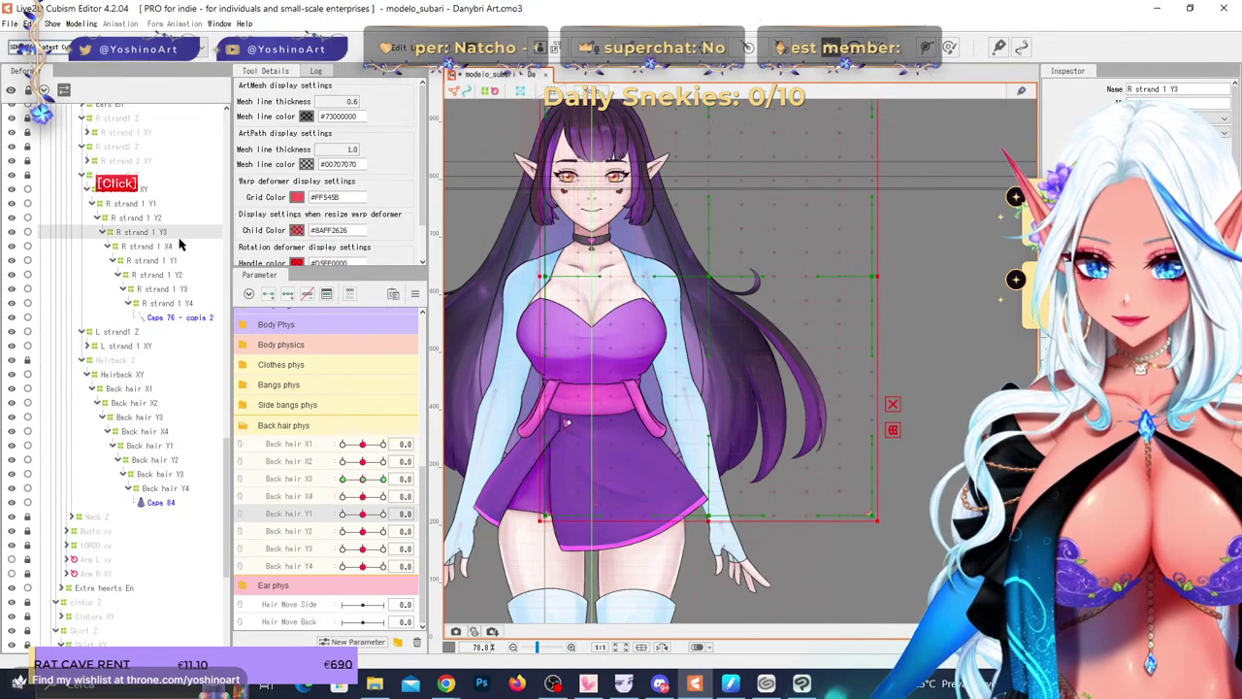
{"action": "left_click_drag", "start_coordinate": [362, 496], "coordinate": [325, 489]}
{"action": "right_click", "coordinate": [363, 497]}
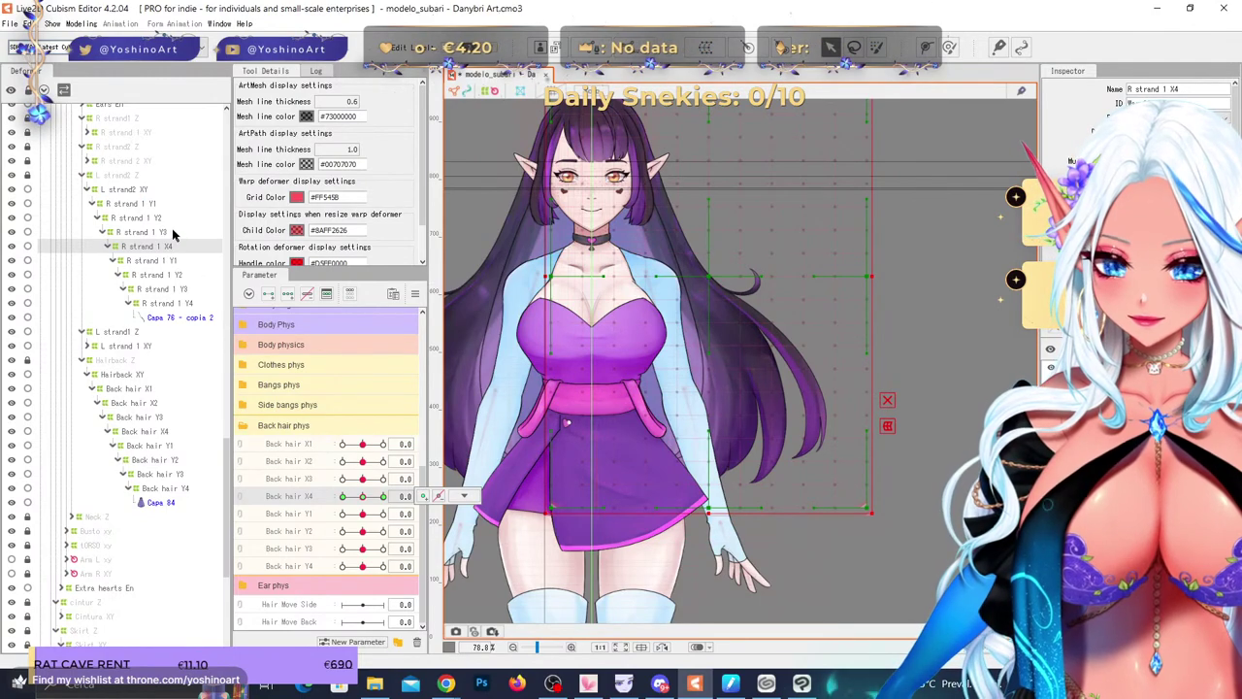
- Go through the nested R strand 1 deformers under L strand2 XY to see which back hair parameter drives each one
{"action": "left_click", "coordinate": [174, 232]}
{"action": "left_click", "coordinate": [183, 249]}
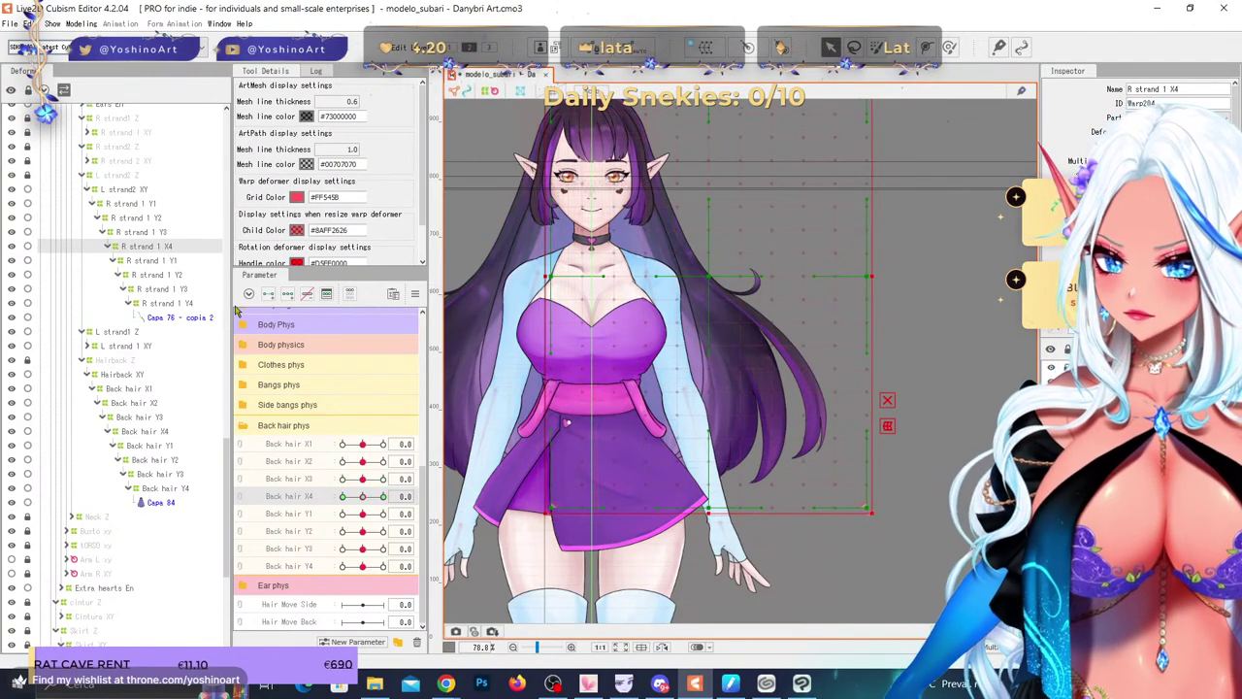
{"action": "left_click", "coordinate": [192, 264]}
{"action": "left_click", "coordinate": [190, 277]}
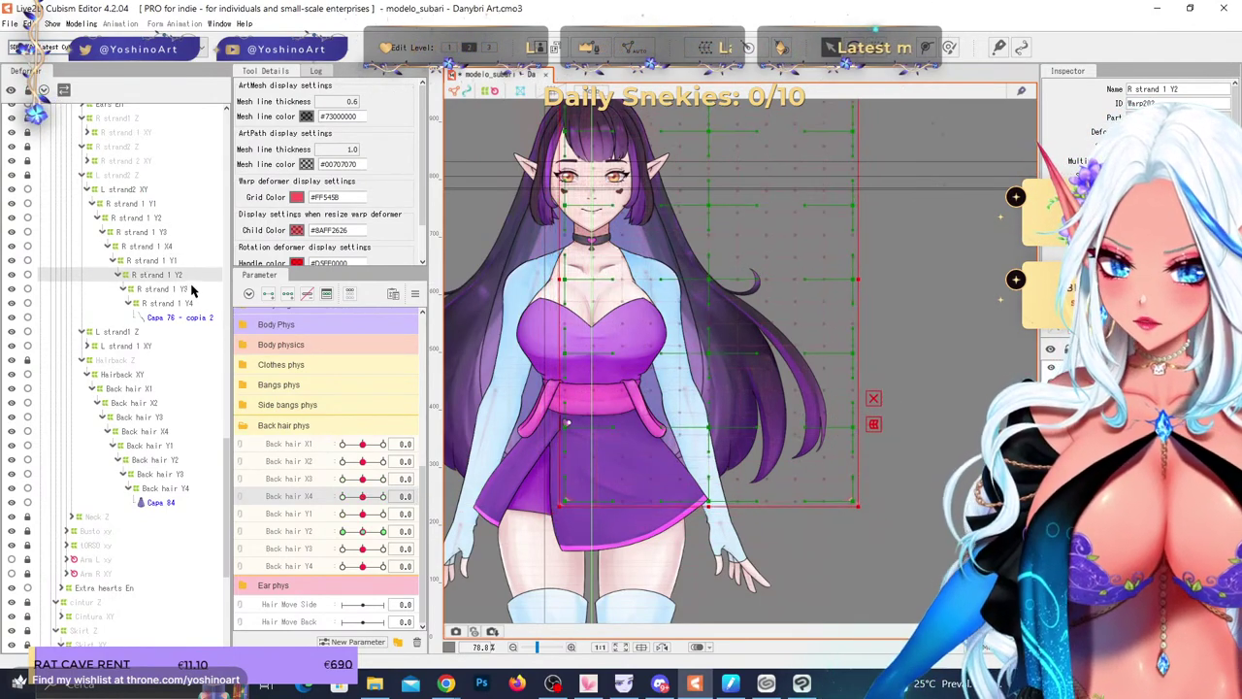
{"action": "left_click", "coordinate": [187, 291]}
{"action": "left_click", "coordinate": [163, 218]}
{"action": "left_click", "coordinate": [155, 204]}
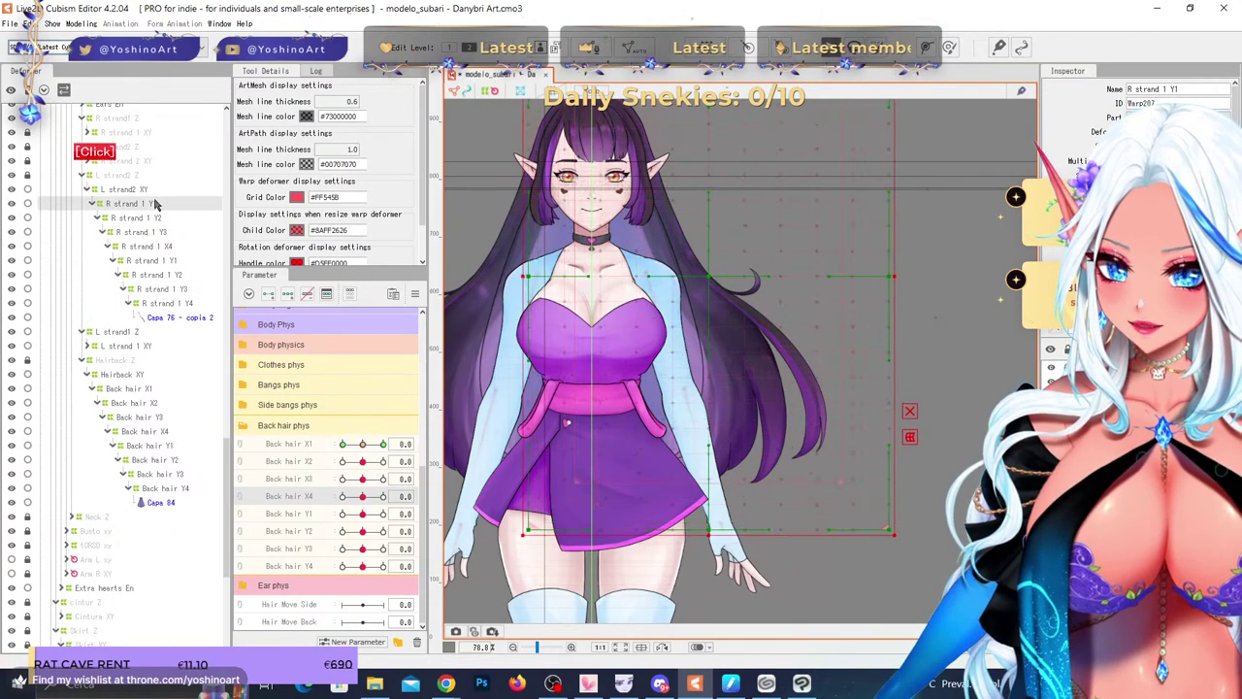
- Delete the R strand 1 Y1 deformer under L strand2 XY, carrying its deformation over to its child deformer
{"action": "right_click", "coordinate": [173, 206]}
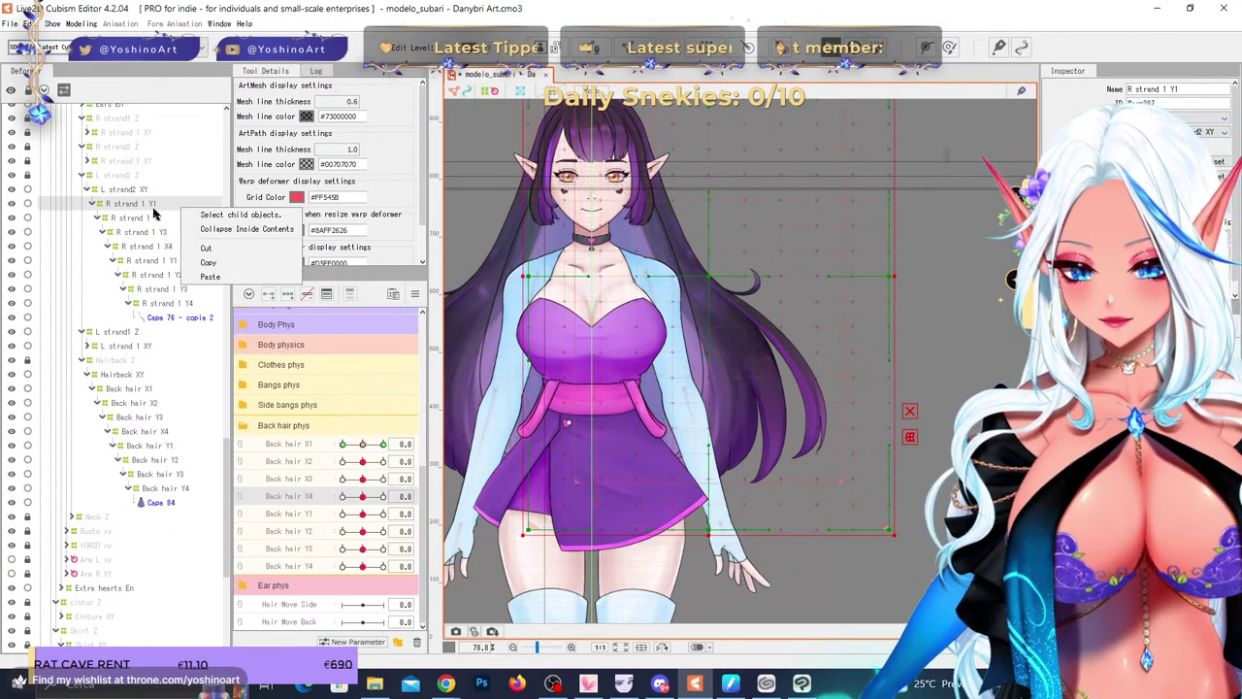
{"action": "left_click", "coordinate": [151, 206]}
{"action": "left_click", "coordinate": [81, 24]}
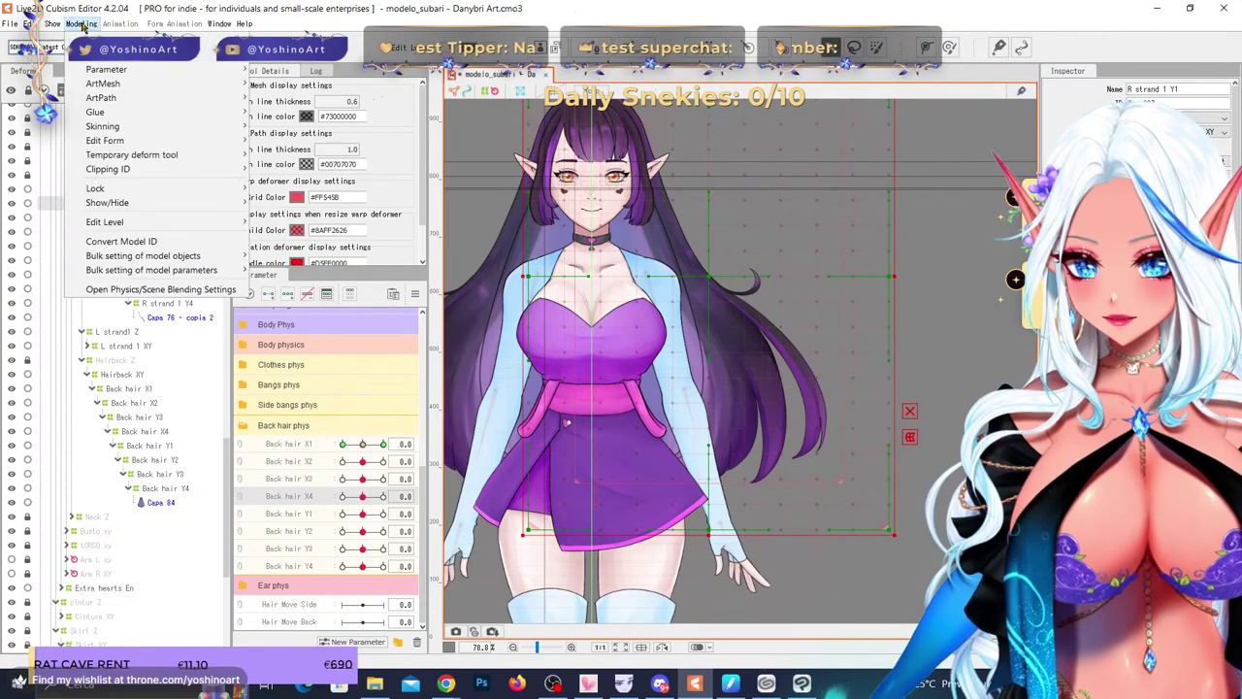
{"action": "mouse_move", "coordinate": [146, 56]}
{"action": "left_click", "coordinate": [322, 114]}
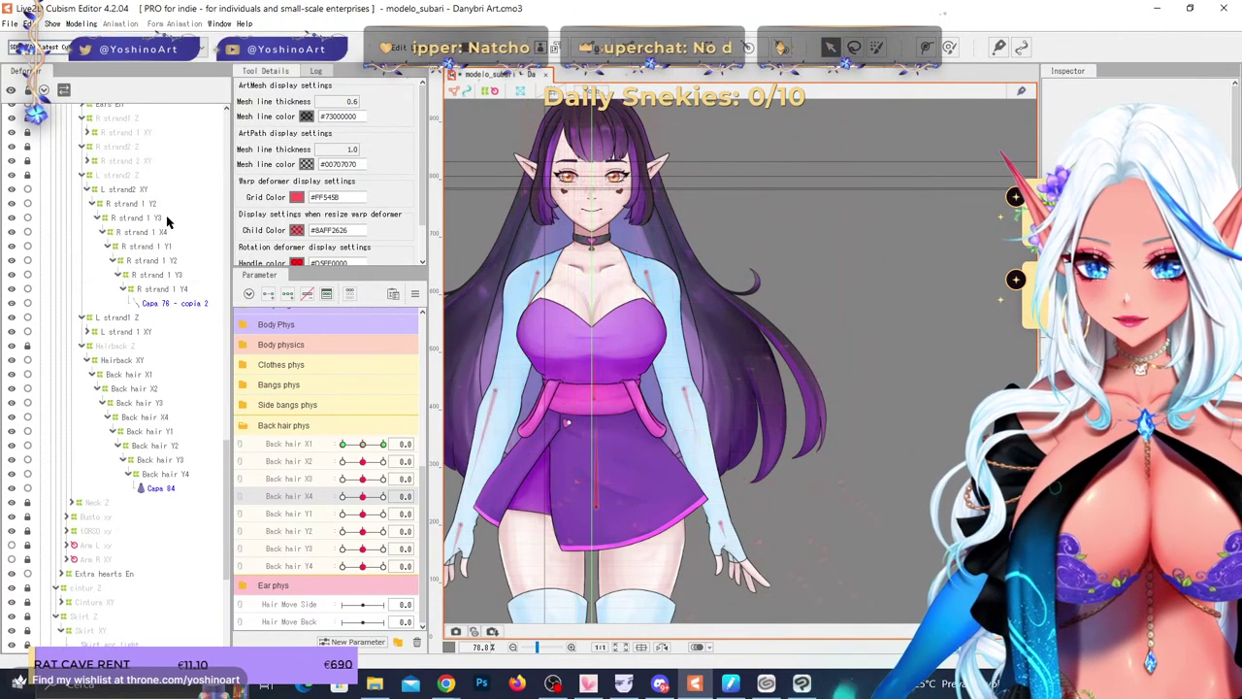
- Delete the R strand 1 Y3 deformer under L strand2 XY, carrying its deformation over to its child deformer
{"action": "left_click", "coordinate": [135, 204]}
{"action": "left_click", "coordinate": [163, 221]}
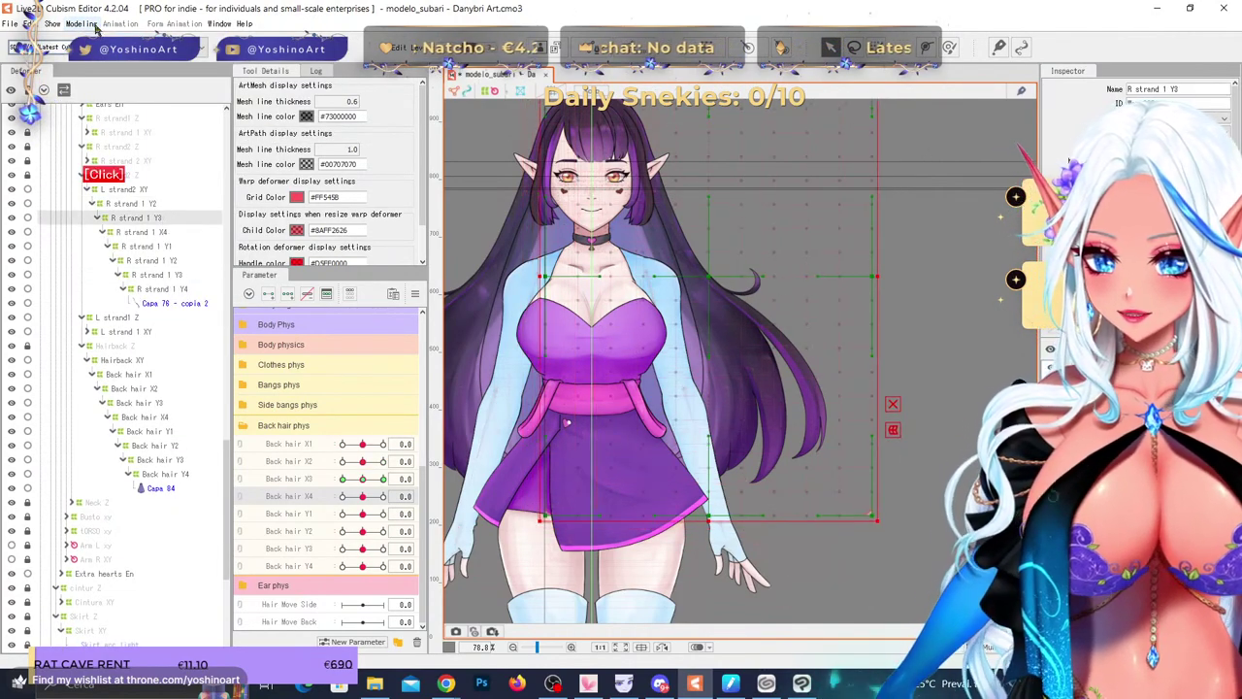
{"action": "left_click", "coordinate": [94, 23]}
{"action": "mouse_move", "coordinate": [145, 55]}
{"action": "left_click", "coordinate": [325, 113]}
- Select the R strand 1 Y2 deformer, link Back hair X1 with Back hair X2, and set both to -1.0
{"action": "left_click", "coordinate": [152, 206]}
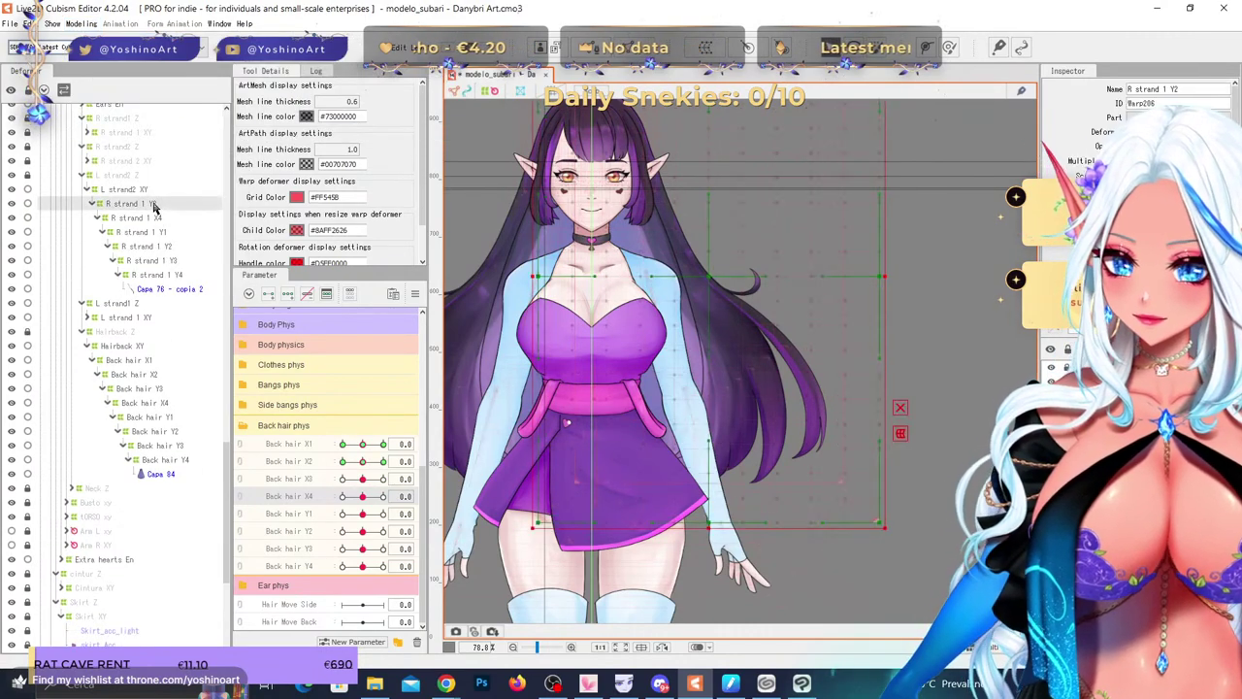
{"action": "left_click", "coordinate": [238, 446]}
{"action": "left_click_drag", "start_coordinate": [364, 463], "coordinate": [220, 502]}
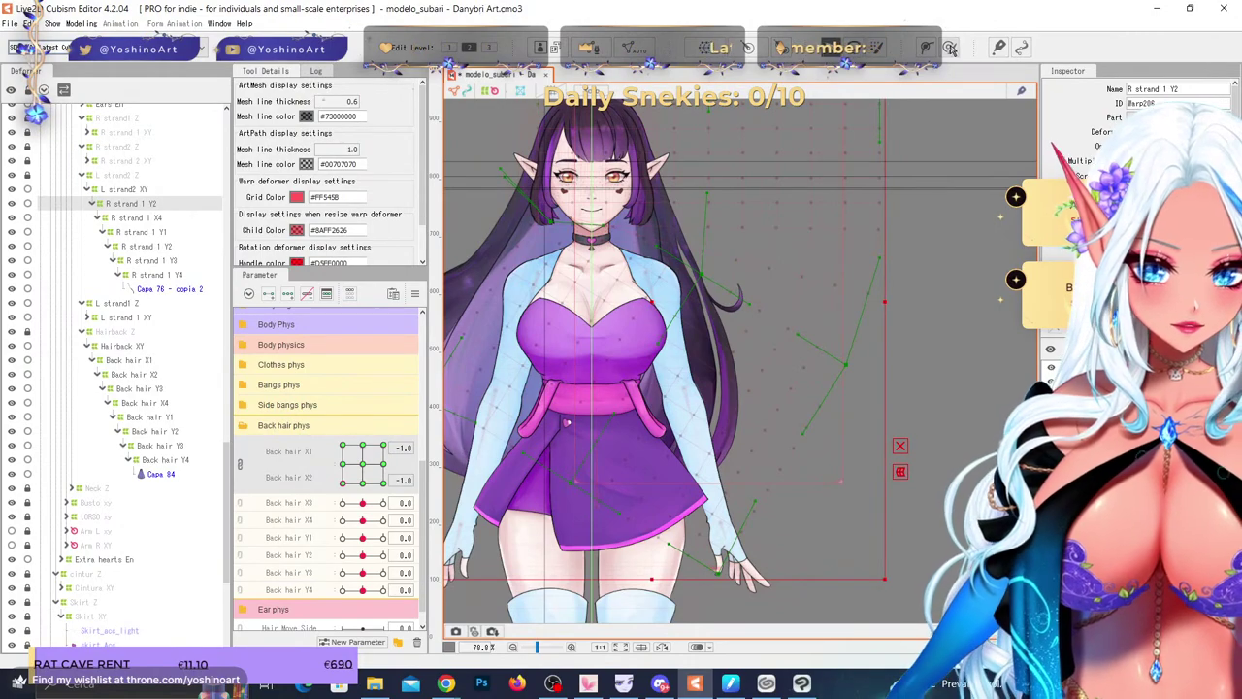
- Reshape the inward-swung hair strand with the deform brush at a size of about 283.5 px
{"action": "left_click", "coordinate": [951, 47]}
{"action": "scroll", "coordinate": [737, 352], "scroll_direction": "up", "scroll_amount": 2}
{"action": "key", "text": "b"}
{"action": "left_click_drag", "start_coordinate": [739, 364], "coordinate": [727, 331]}
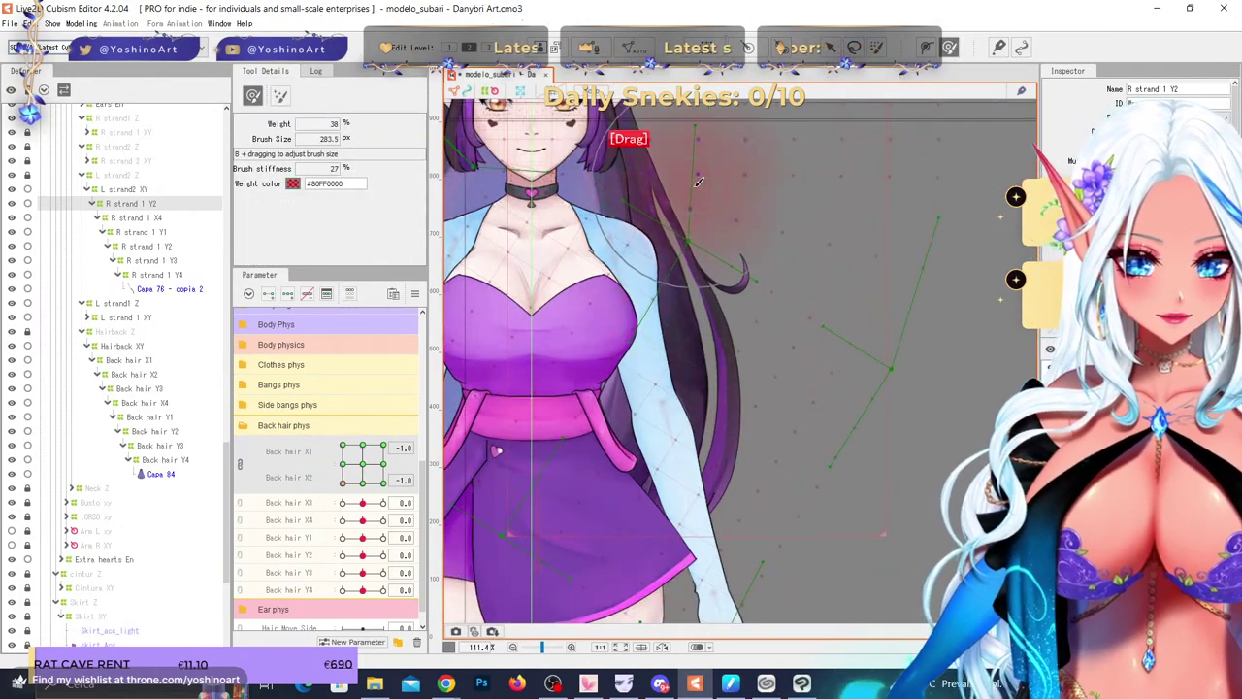
{"action": "left_click_drag", "start_coordinate": [699, 181], "coordinate": [691, 187]}
{"action": "left_click_drag", "start_coordinate": [735, 274], "coordinate": [726, 280]}
{"action": "left_click_drag", "start_coordinate": [751, 416], "coordinate": [733, 420]}
- Set Back hair X1 to 1.0 with Back hair X2 at -1.0 and reshape the strand with a deform brush of up to 565.3 px
{"action": "left_click_drag", "start_coordinate": [345, 482], "coordinate": [473, 525]}
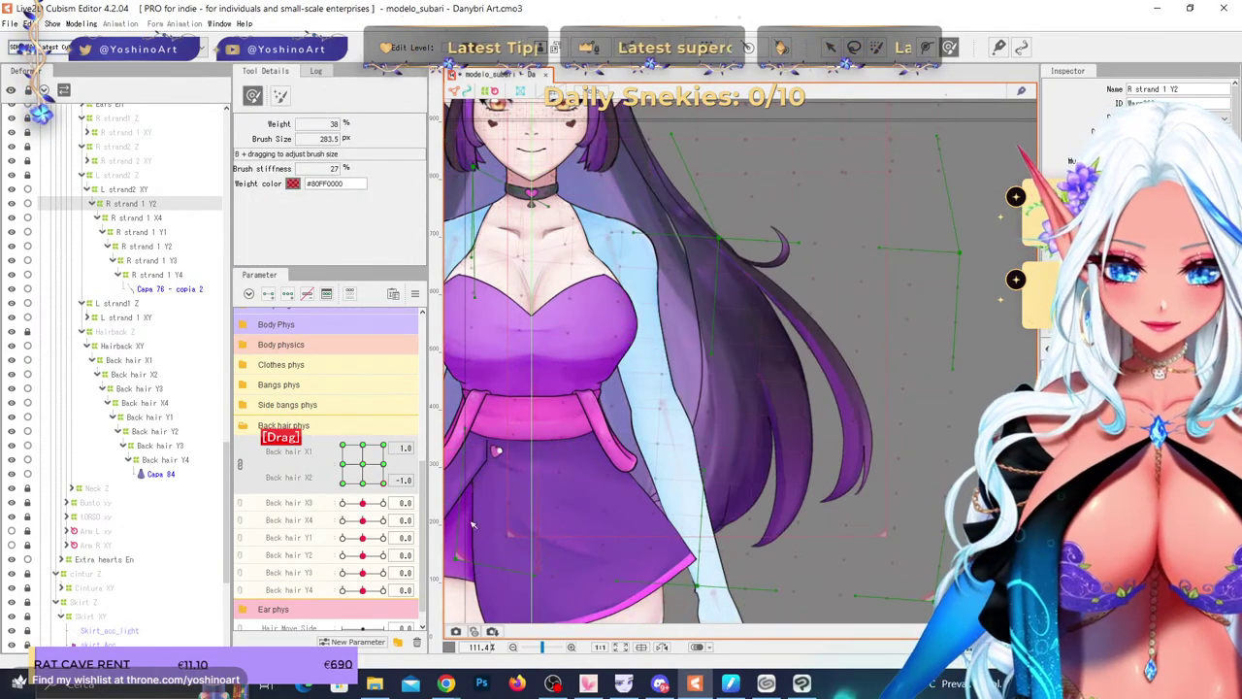
{"action": "key", "text": "b"}
{"action": "mouse_move", "coordinate": [848, 304]}
{"action": "left_mouse_down"}
{"action": "mouse_move", "coordinate": [850, 345]}
{"action": "mouse_move", "coordinate": [885, 325]}
{"action": "left_mouse_up"}
{"action": "left_click_drag", "start_coordinate": [882, 337], "coordinate": [895, 320]}
{"action": "left_click_drag", "start_coordinate": [924, 503], "coordinate": [942, 507]}
{"action": "scroll", "coordinate": [668, 371], "scroll_direction": "down", "scroll_amount": 3}
{"action": "scroll", "coordinate": [726, 322], "scroll_direction": "up", "scroll_amount": 2}
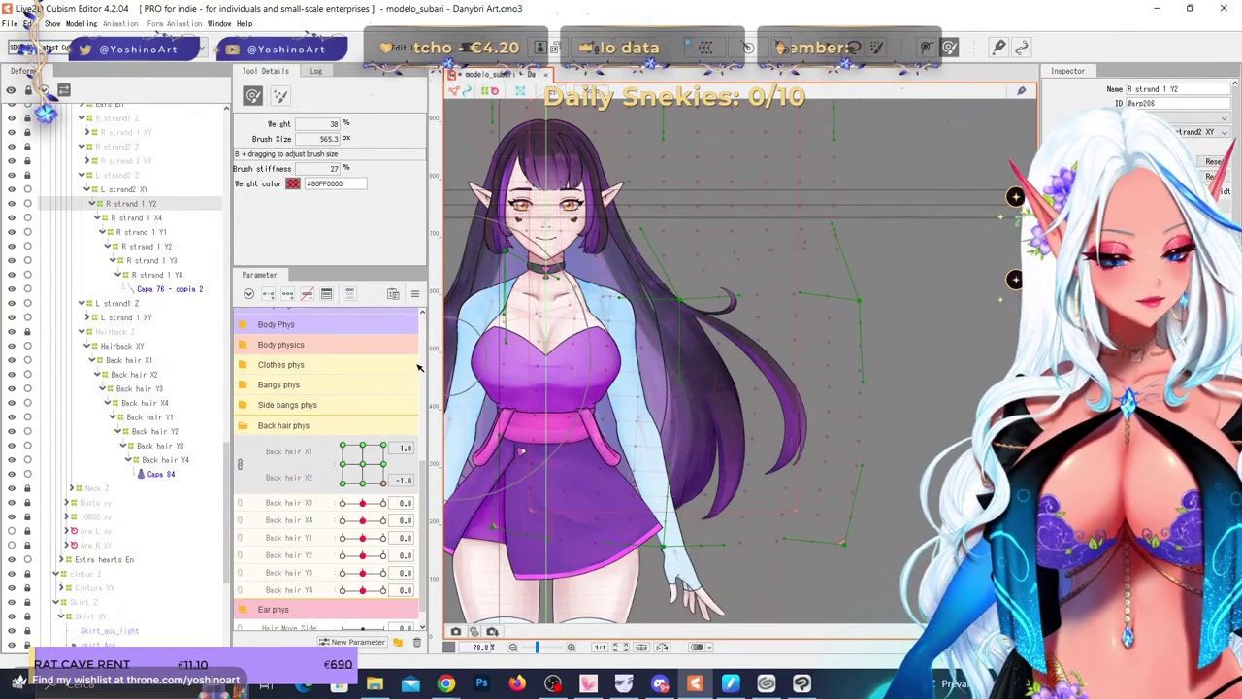
- Set Back hair X2 to 1.0 with Back hair X1 at 1.0 and refine the outward-swung strand using smaller deform brushes, down to 153.8 px
{"action": "left_click_drag", "start_coordinate": [384, 480], "coordinate": [401, 434]}
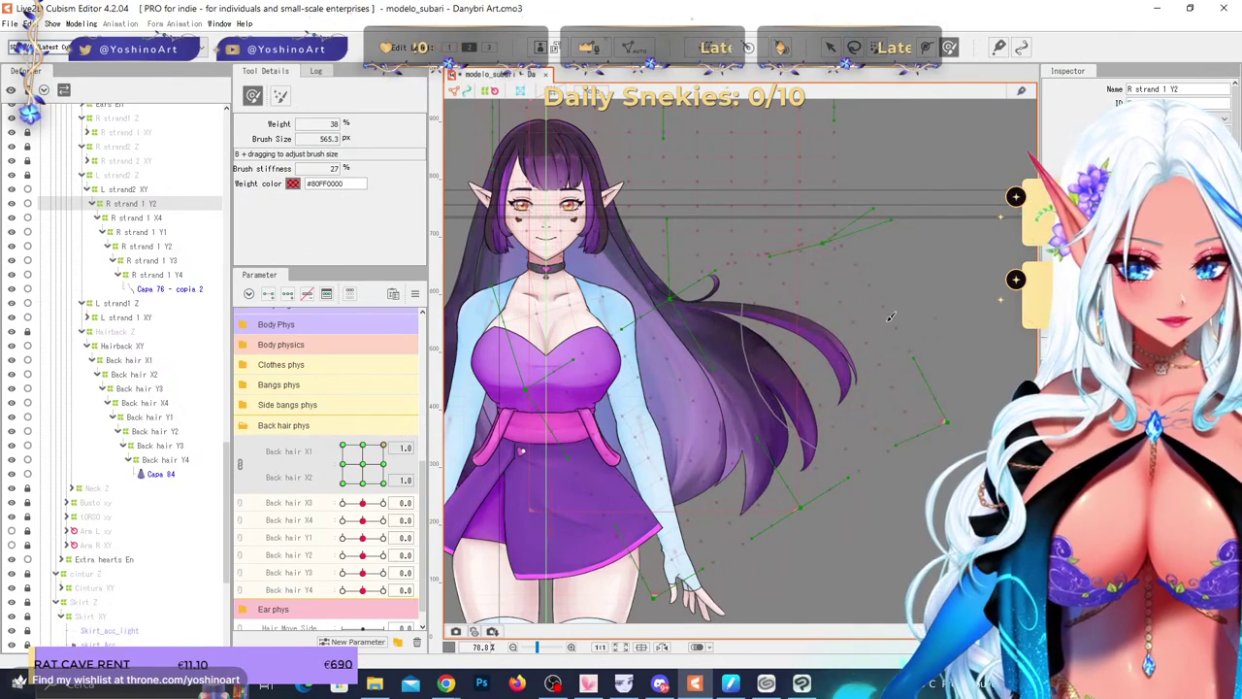
{"action": "left_click", "coordinate": [884, 303]}
{"action": "key", "text": "b"}
{"action": "left_click_drag", "start_coordinate": [813, 293], "coordinate": [701, 294]}
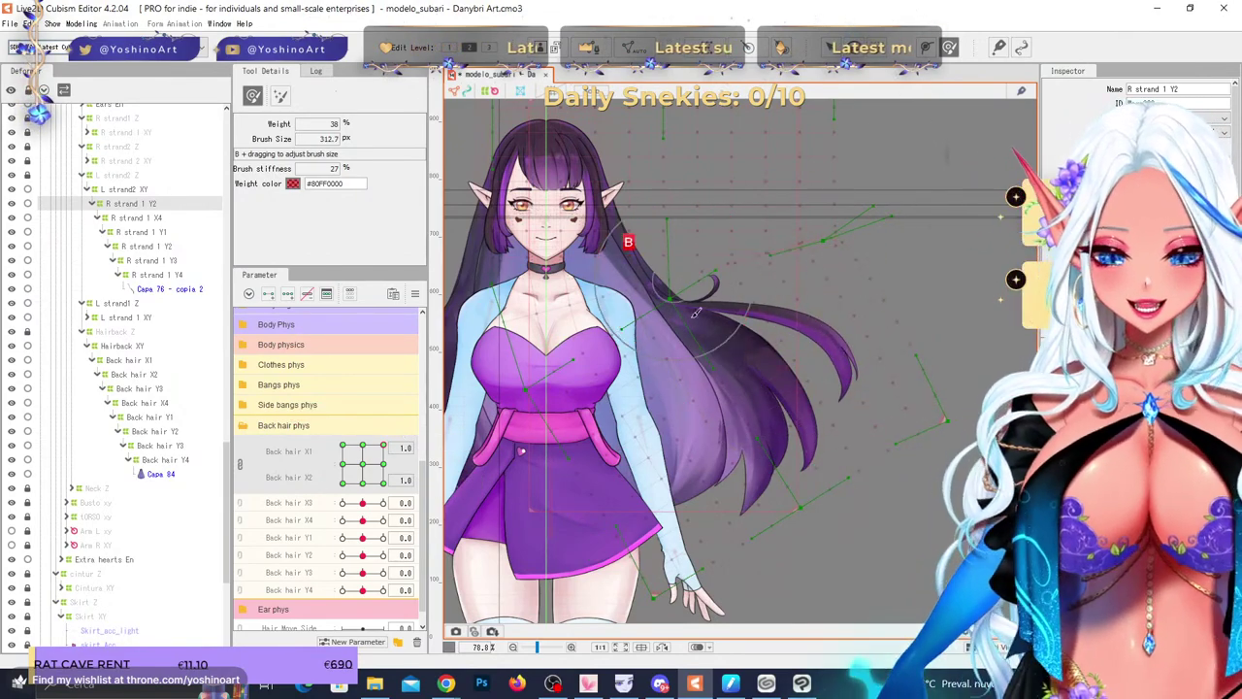
{"action": "mouse_move", "coordinate": [737, 346]}
{"action": "left_mouse_down"}
{"action": "mouse_move", "coordinate": [793, 304]}
{"action": "mouse_move", "coordinate": [809, 280]}
{"action": "mouse_move", "coordinate": [846, 335]}
{"action": "left_mouse_up"}
{"action": "left_click_drag", "start_coordinate": [624, 265], "coordinate": [606, 255]}
{"action": "scroll", "coordinate": [640, 283], "scroll_direction": "up", "scroll_amount": 2}
{"action": "key", "text": "b"}
{"action": "left_click_drag", "start_coordinate": [699, 322], "coordinate": [610, 311]}
{"action": "scroll", "coordinate": [681, 282], "scroll_direction": "down", "scroll_amount": 3}
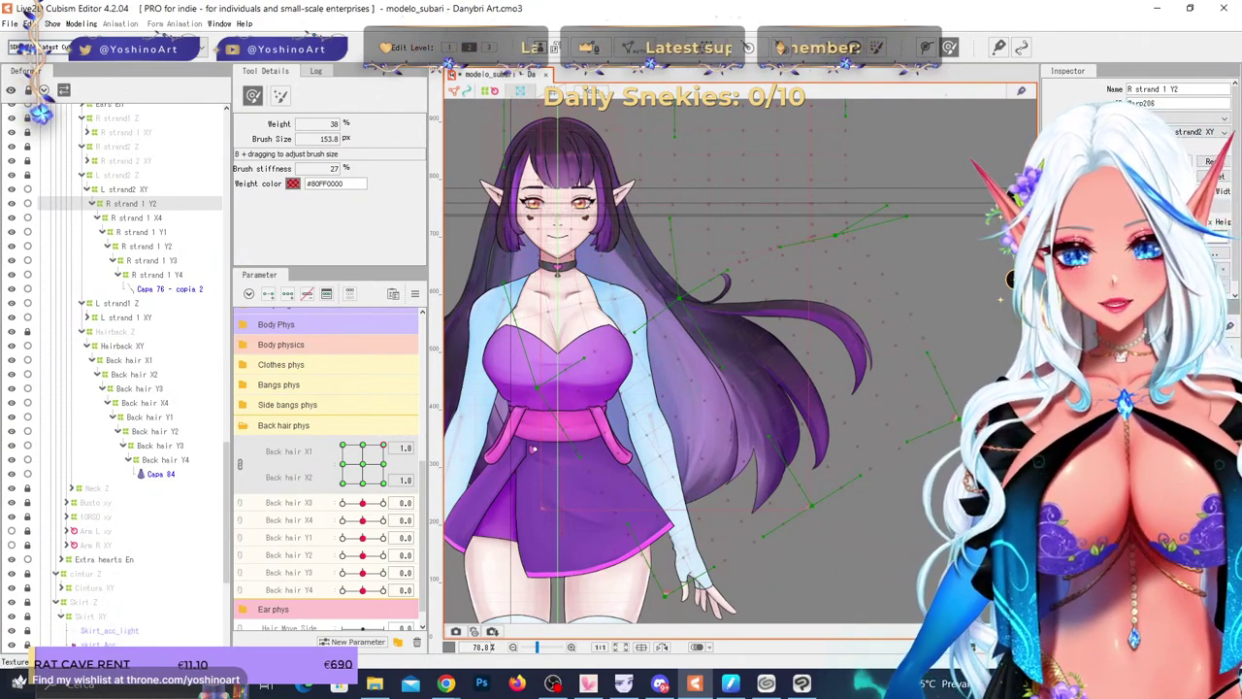
- Switch to VTube Studio, toggle Auto-Blinking for Eye Open Right on and off, close the settings, and return to Live2D Cubism Editor
{"action": "key", "text": "alt+Tab"}
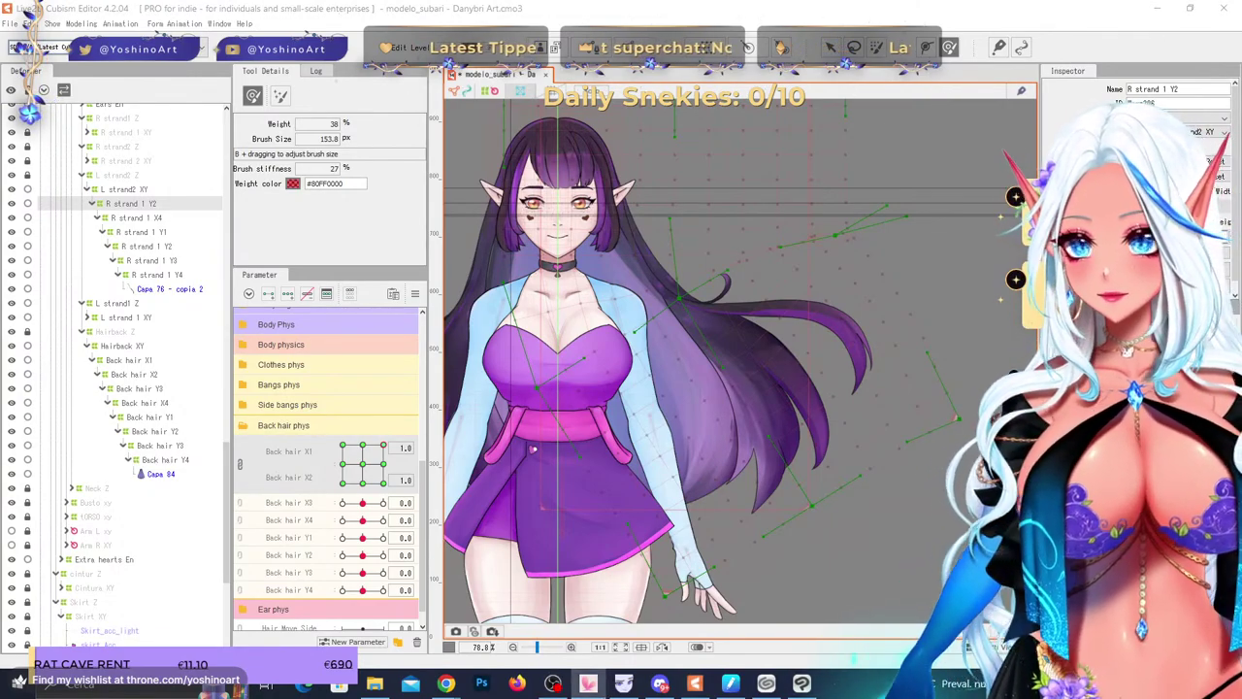
{"action": "left_click_drag", "start_coordinate": [1000, 698], "coordinate": [804, 1]}
{"action": "double_click", "coordinate": [683, 342]}
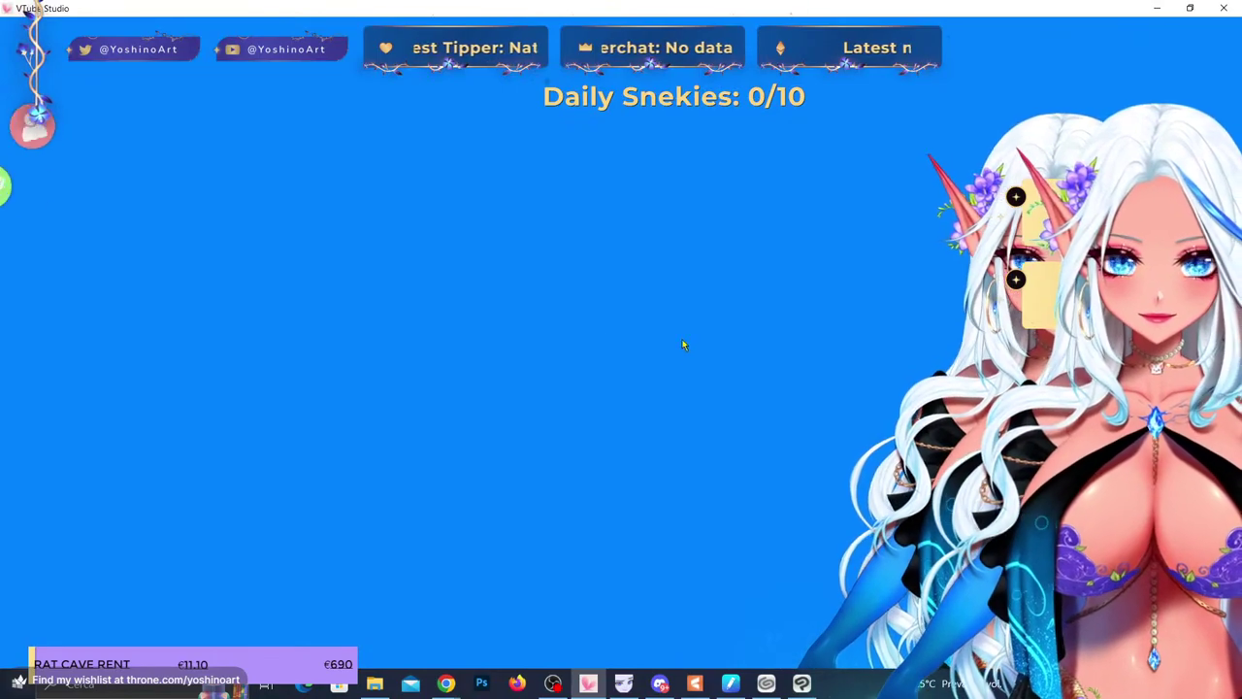
{"action": "left_click", "coordinate": [29, 308]}
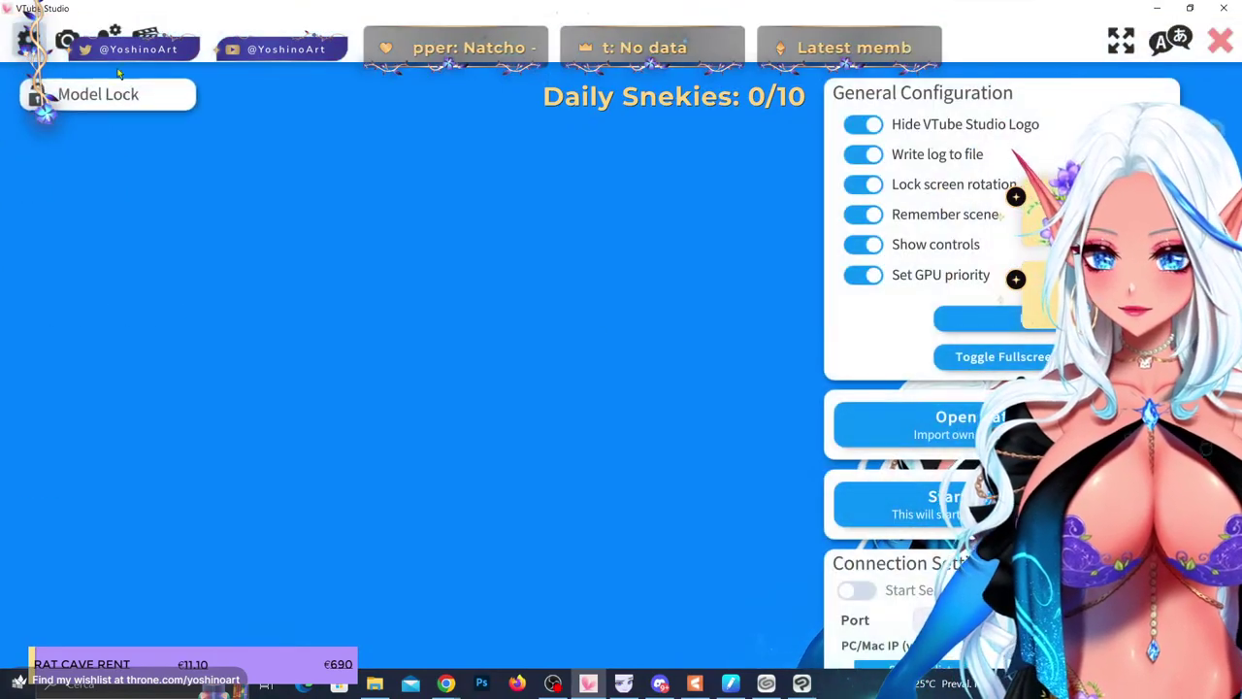
{"action": "left_click", "coordinate": [66, 39]}
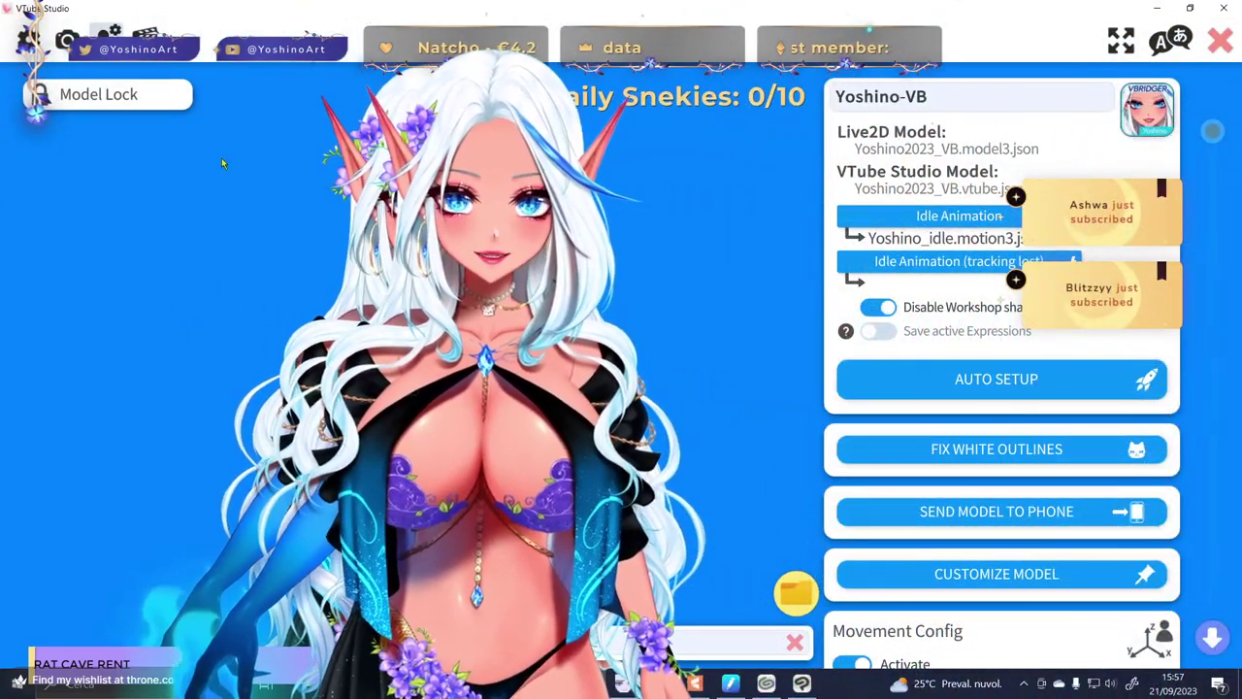
{"action": "scroll", "coordinate": [1021, 563], "scroll_direction": "down", "scroll_amount": 15}
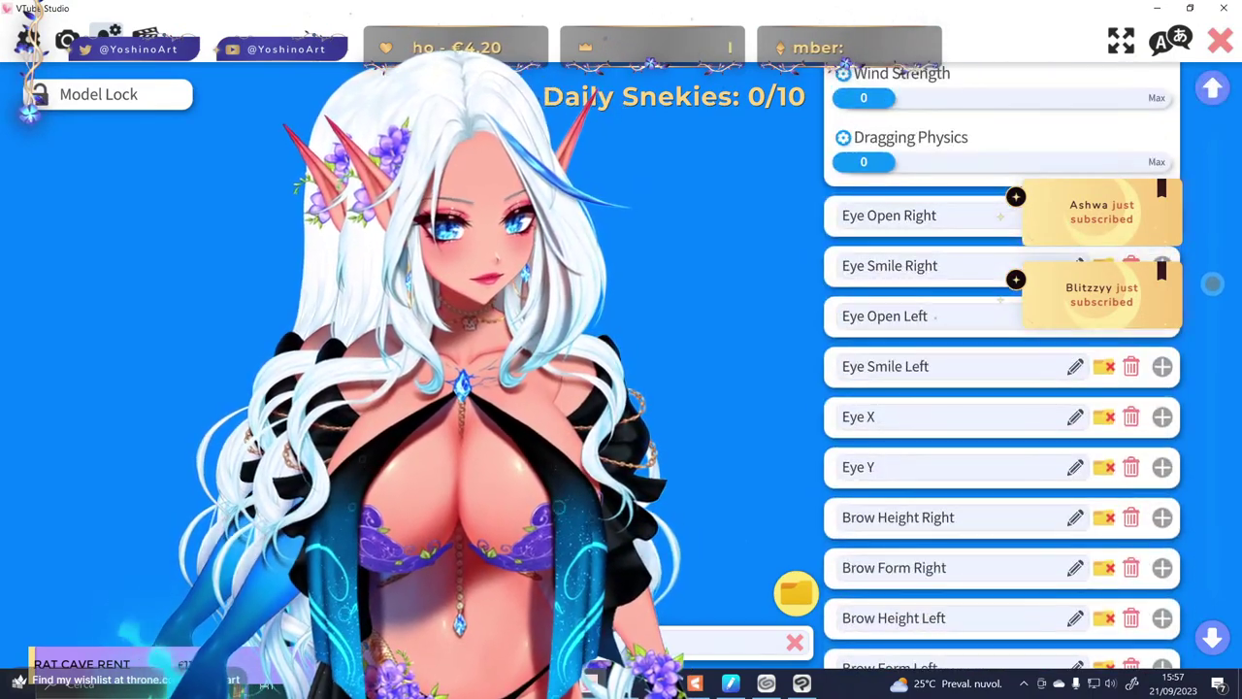
{"action": "left_click", "coordinate": [903, 218]}
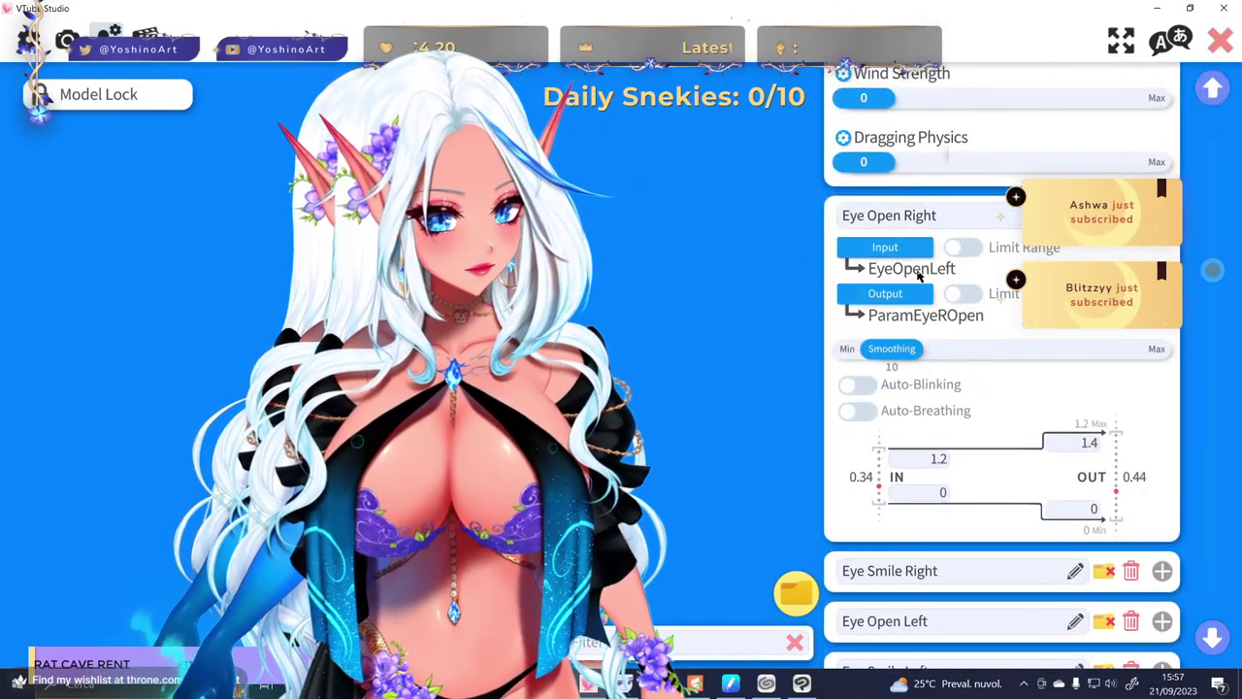
{"action": "left_click", "coordinate": [860, 385]}
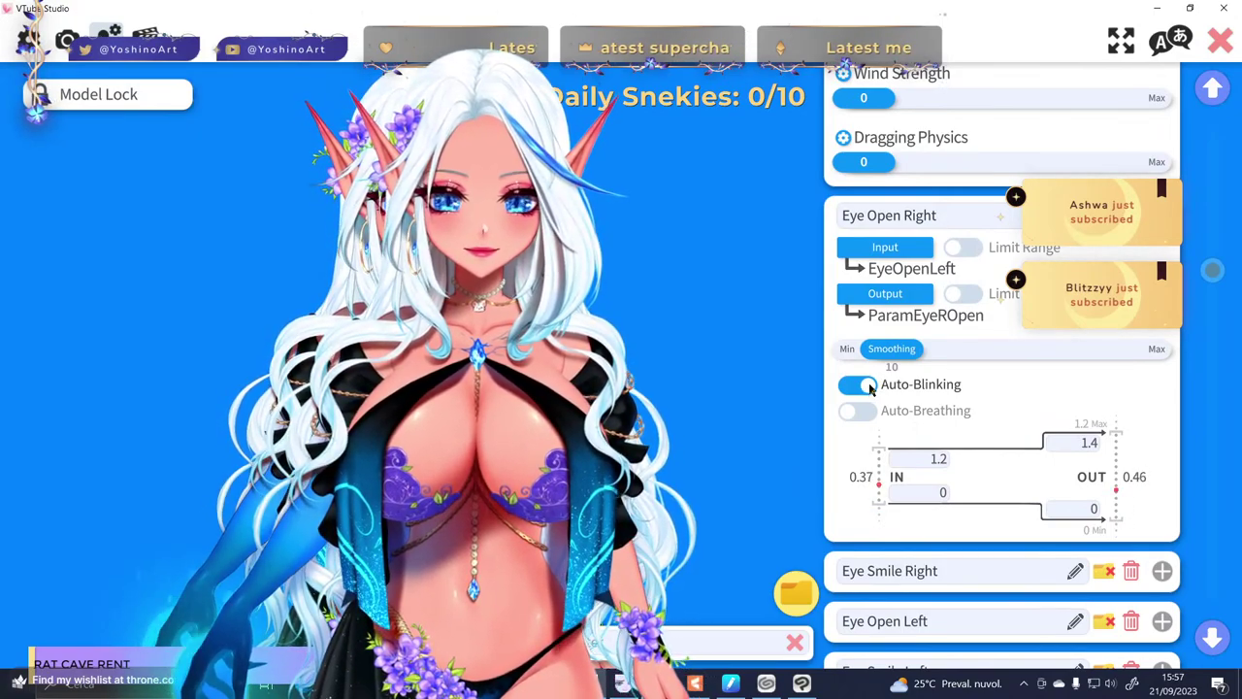
{"action": "left_click", "coordinate": [869, 388]}
{"action": "left_click", "coordinate": [1220, 41]}
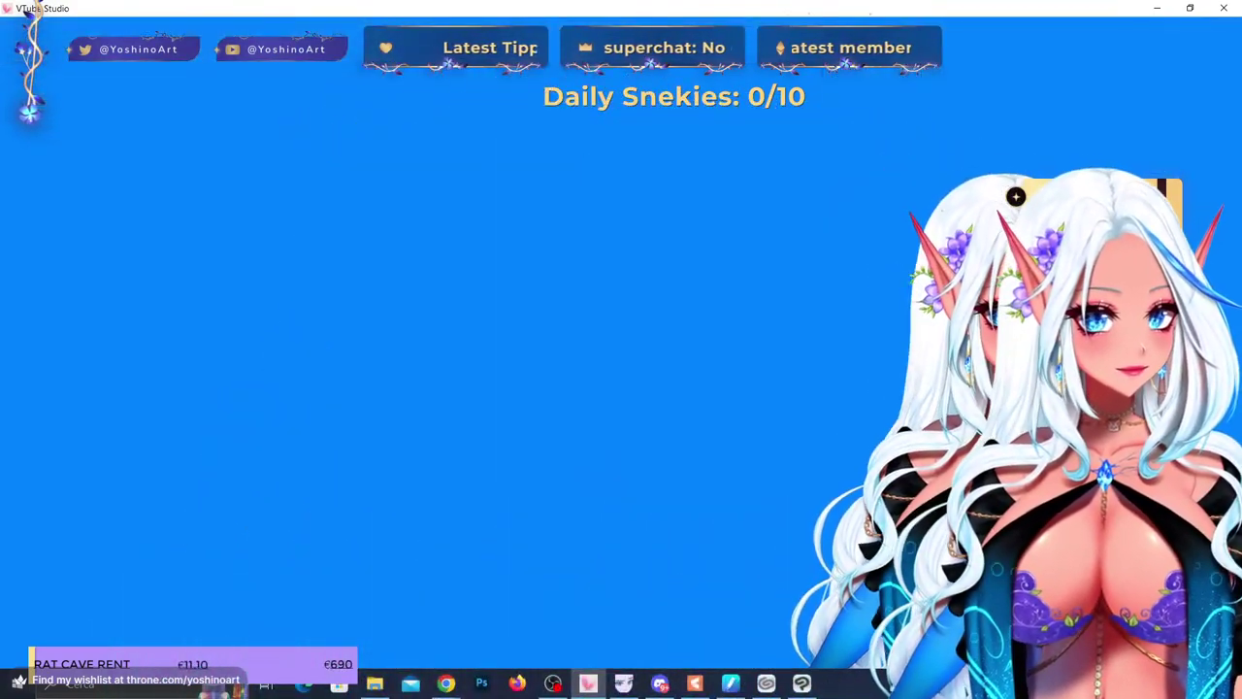
{"action": "left_click_drag", "start_coordinate": [854, 10], "coordinate": [0, 0]}
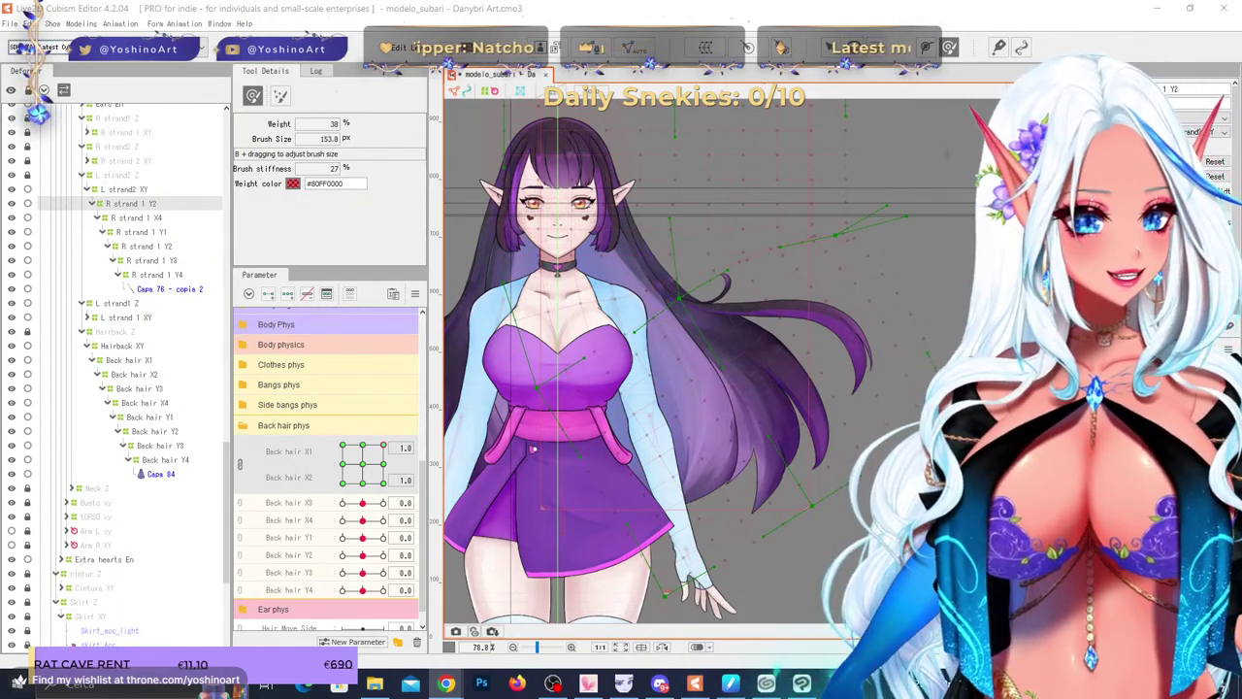
- Enlarge the deform brush to 539.7 px for the strand's pose with Back hair X1 and Back hair X2 at 1.0
{"action": "scroll", "coordinate": [796, 226], "scroll_direction": "down", "scroll_amount": 2}
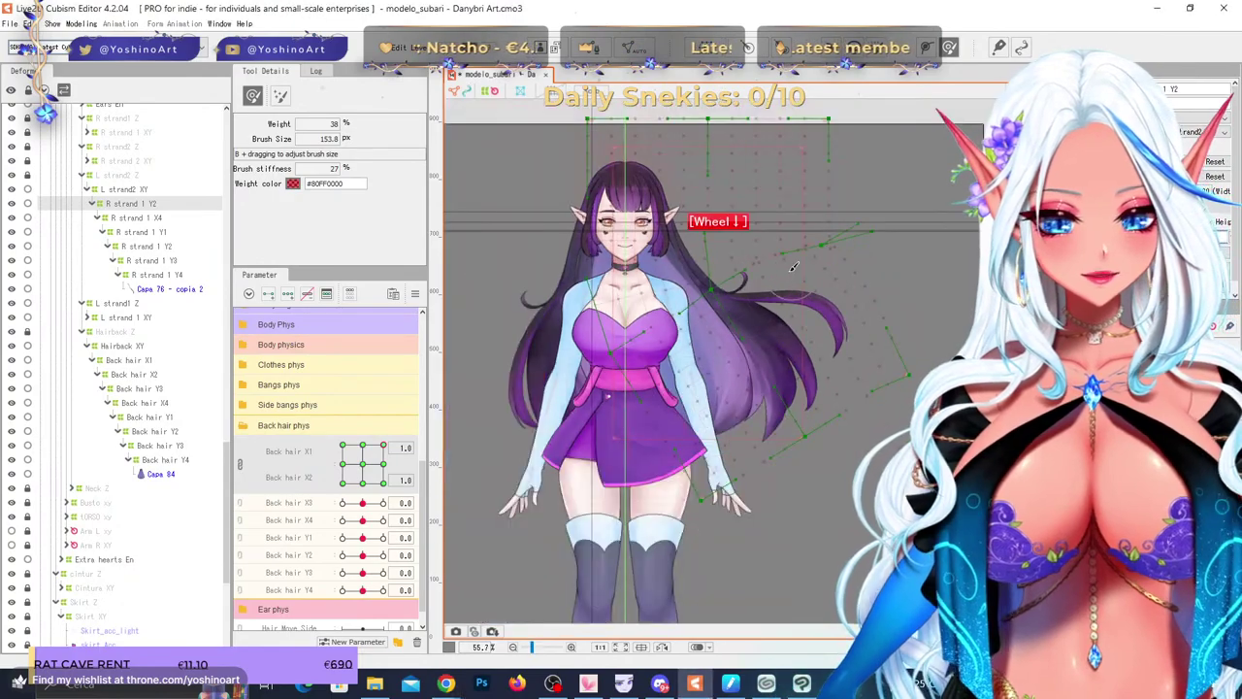
{"action": "scroll", "coordinate": [802, 267], "scroll_direction": "up", "scroll_amount": 2}
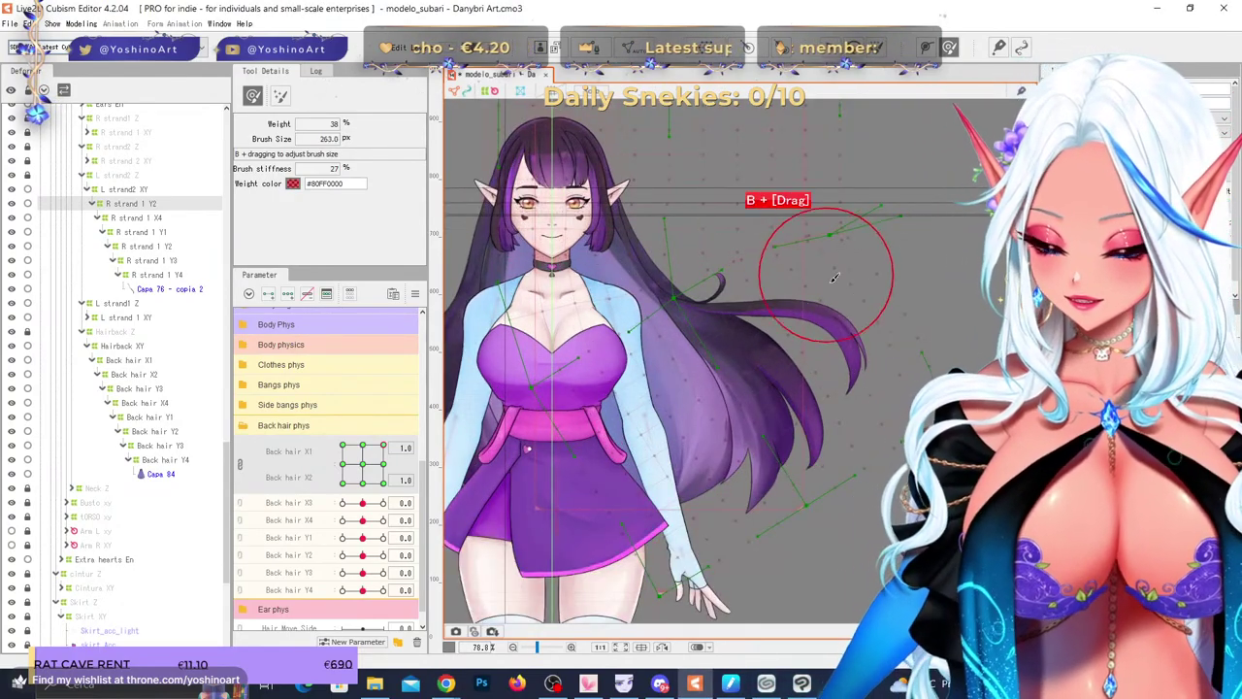
{"action": "scroll", "coordinate": [881, 369], "scroll_direction": "up", "scroll_amount": 1}
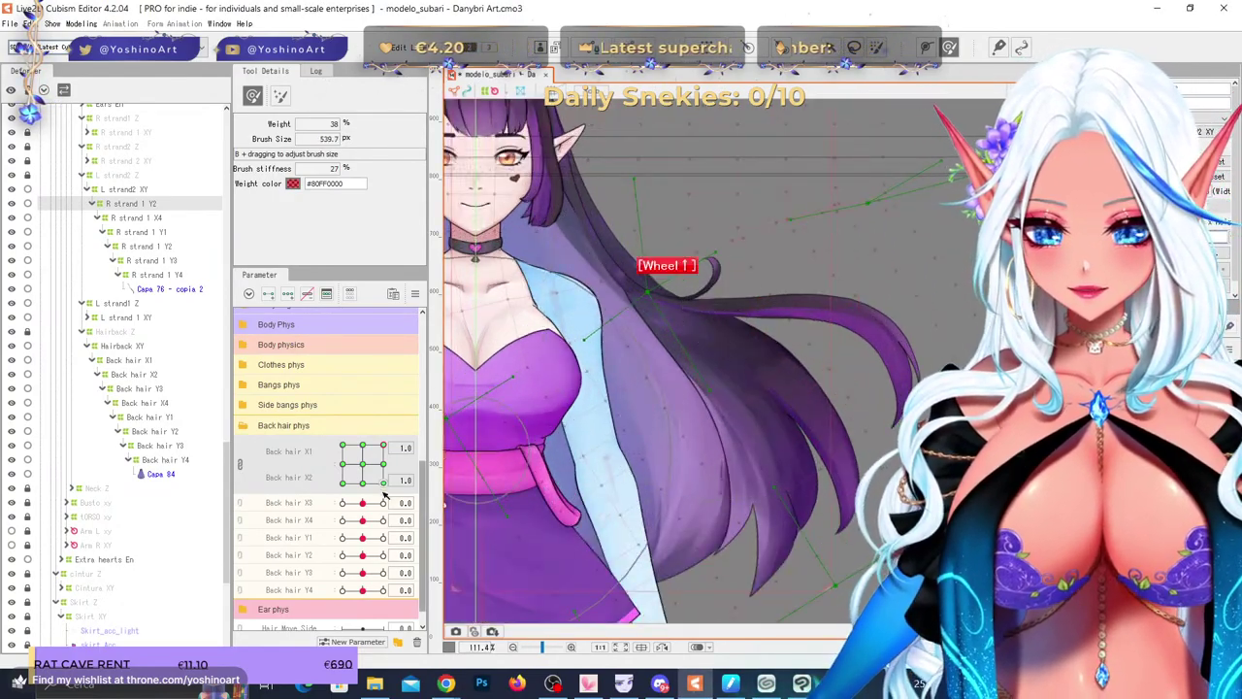
- With Back hair X1 and X2 at 1.0, reshape the upper part of the swept strand using a 162.7 px deform brush
{"action": "scroll", "coordinate": [873, 388], "scroll_direction": "down", "scroll_amount": 3}
{"action": "scroll", "coordinate": [871, 398], "scroll_direction": "up", "scroll_amount": 2}
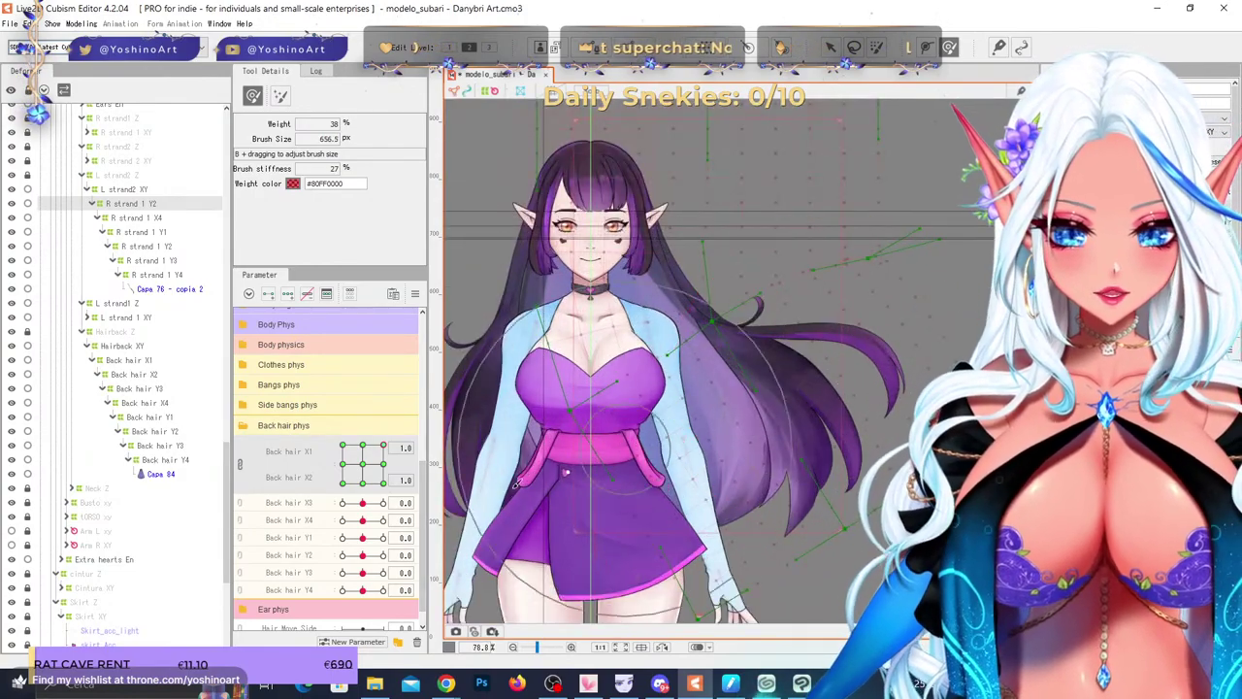
{"action": "mouse_move", "coordinate": [383, 447]}
{"action": "left_mouse_down"}
{"action": "mouse_move", "coordinate": [336, 433]}
{"action": "mouse_move", "coordinate": [422, 435]}
{"action": "mouse_move", "coordinate": [353, 428]}
{"action": "mouse_move", "coordinate": [408, 430]}
{"action": "left_mouse_up"}
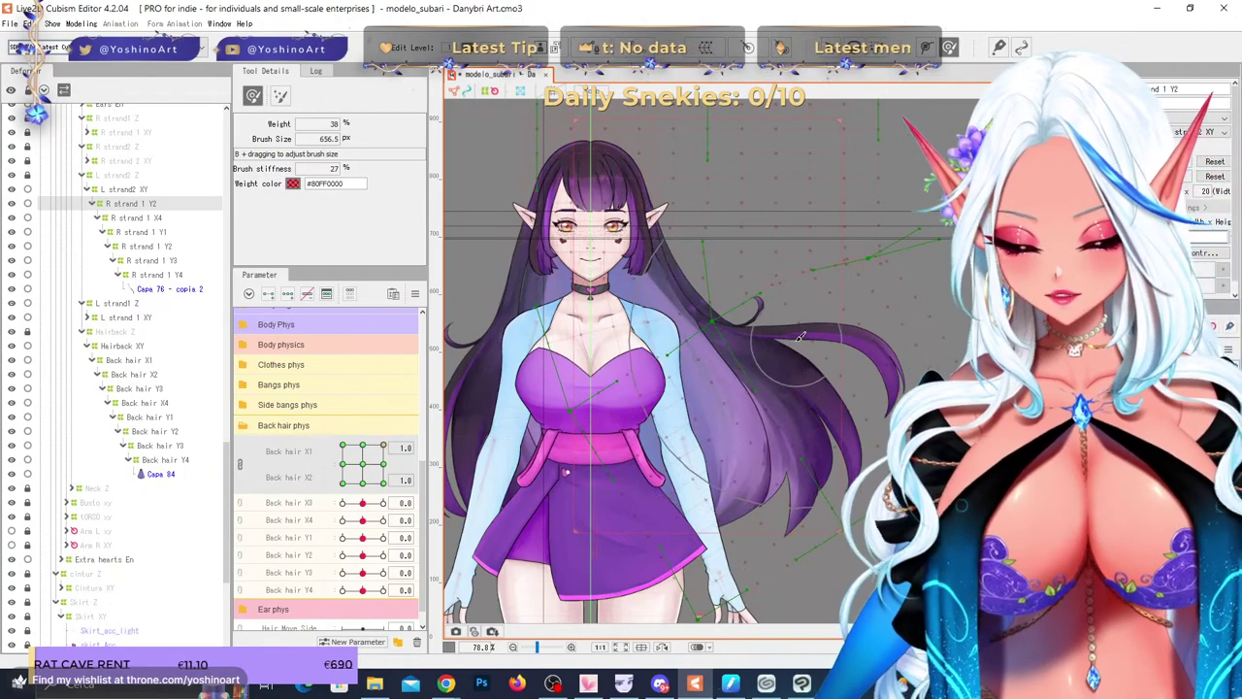
{"action": "key", "text": "b"}
{"action": "left_click_drag", "start_coordinate": [808, 334], "coordinate": [655, 291]}
{"action": "mouse_move", "coordinate": [720, 322]}
{"action": "left_mouse_down"}
{"action": "mouse_move", "coordinate": [768, 345]}
{"action": "mouse_move", "coordinate": [784, 330]}
{"action": "left_mouse_up"}
{"action": "left_click", "coordinate": [736, 330]}
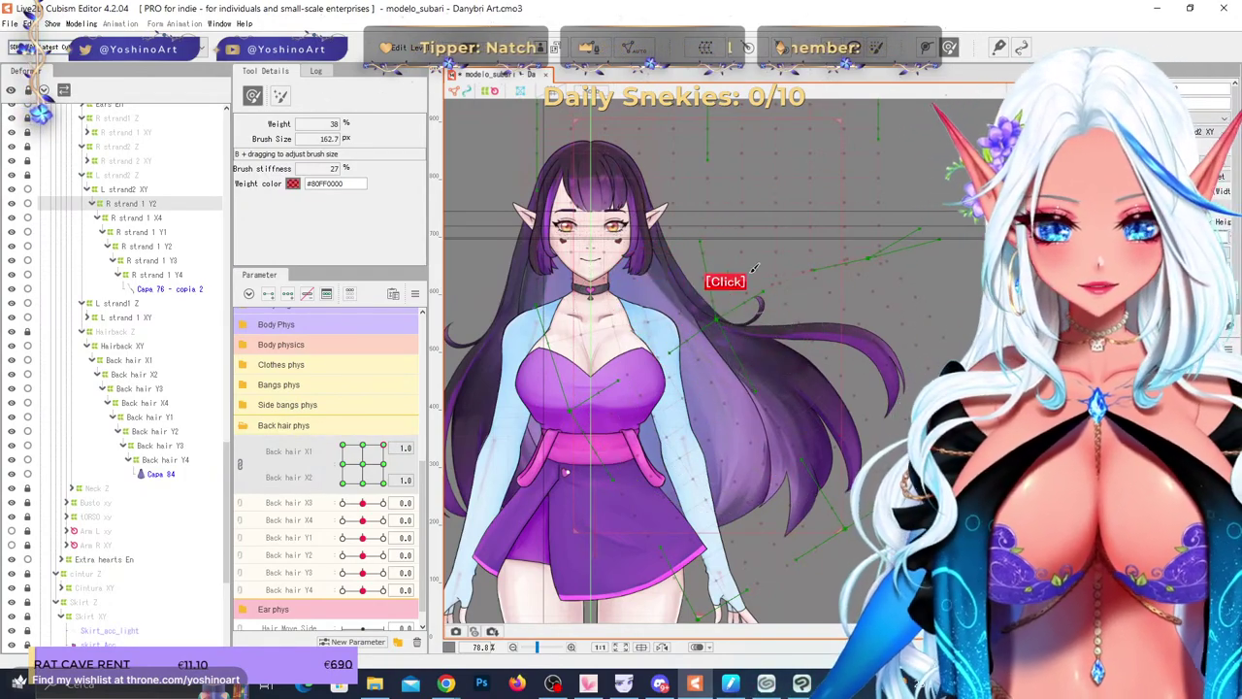
{"action": "left_click_drag", "start_coordinate": [751, 274], "coordinate": [736, 257]}
{"action": "scroll", "coordinate": [752, 264], "scroll_direction": "up", "scroll_amount": 6}
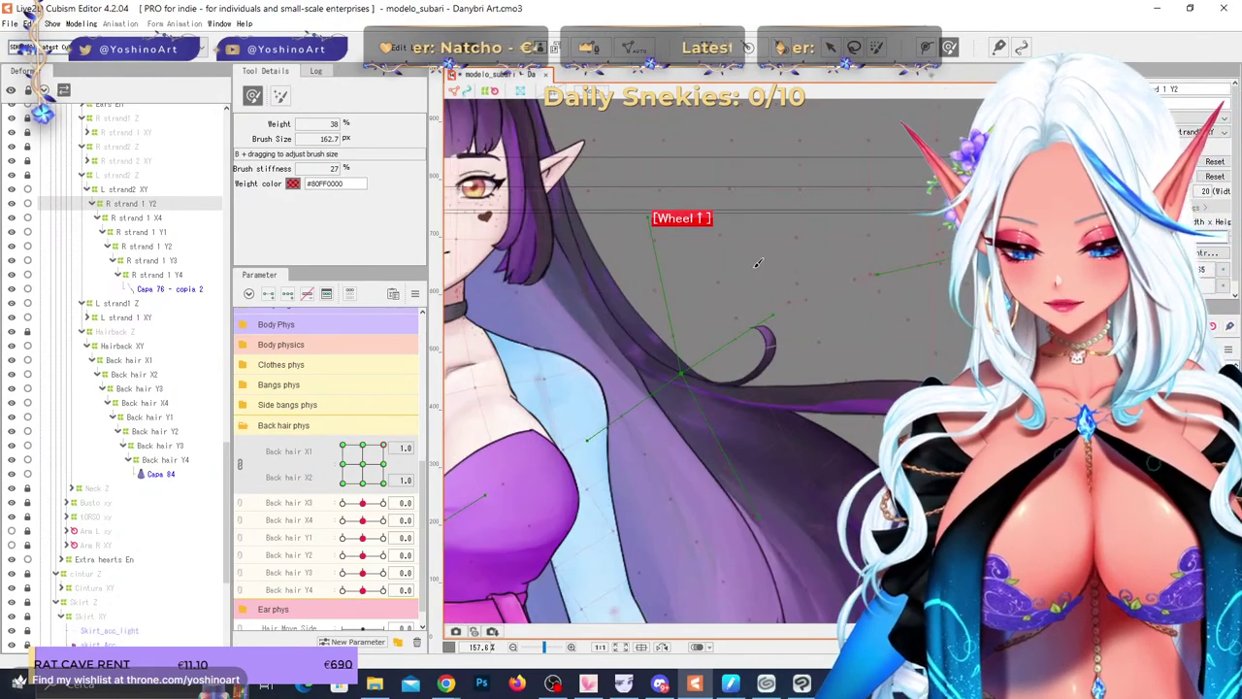
- Refine the strand's warp just above the small curl with a 41.1 px deform brush, then enlarge the brush to 305.9 px
{"action": "key", "text": "b"}
{"action": "mouse_move", "coordinate": [744, 314]}
{"action": "left_mouse_down"}
{"action": "mouse_move", "coordinate": [694, 306]}
{"action": "mouse_move", "coordinate": [715, 331]}
{"action": "left_mouse_up"}
{"action": "mouse_move", "coordinate": [792, 272]}
{"action": "left_mouse_down"}
{"action": "mouse_move", "coordinate": [819, 258]}
{"action": "mouse_move", "coordinate": [828, 286]}
{"action": "left_mouse_up"}
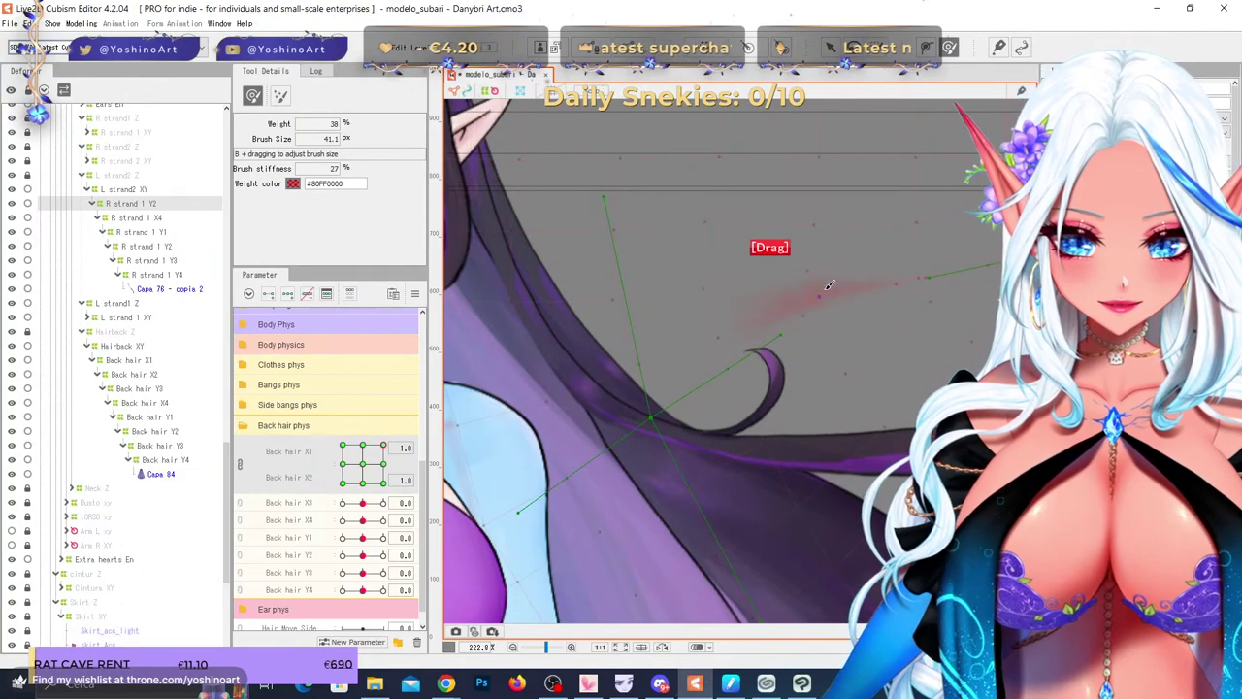
{"action": "scroll", "coordinate": [720, 273], "scroll_direction": "down", "scroll_amount": 8}
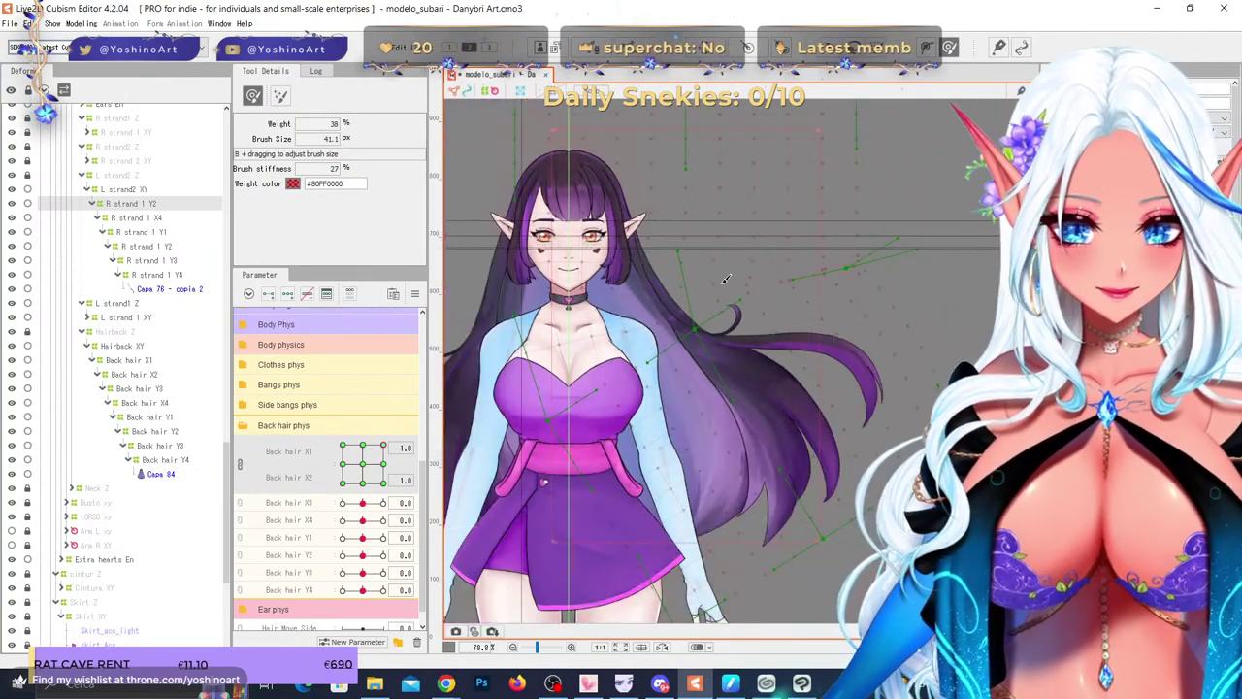
{"action": "scroll", "coordinate": [725, 265], "scroll_direction": "up", "scroll_amount": 4}
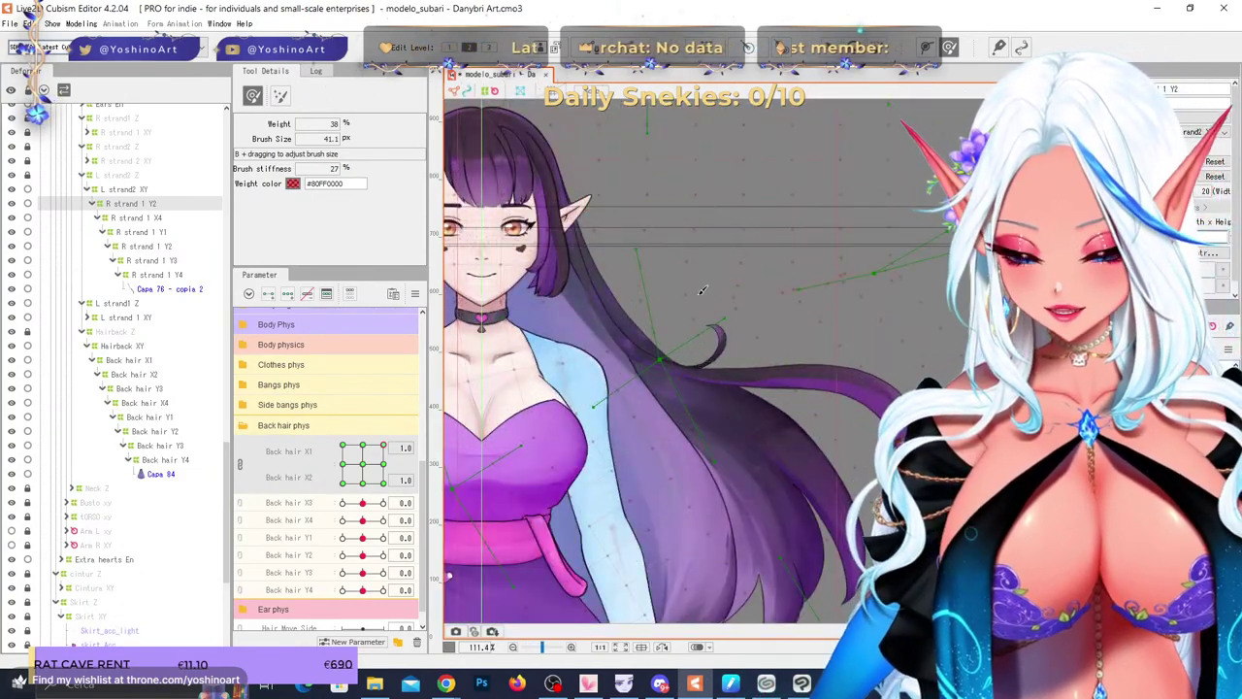
{"action": "left_click_drag", "start_coordinate": [703, 289], "coordinate": [738, 325]}
- Check the strand's sway across the Back hair X1 and X2 combinations and reset both parameters to 0.0
{"action": "scroll", "coordinate": [741, 328], "scroll_direction": "down", "scroll_amount": 2}
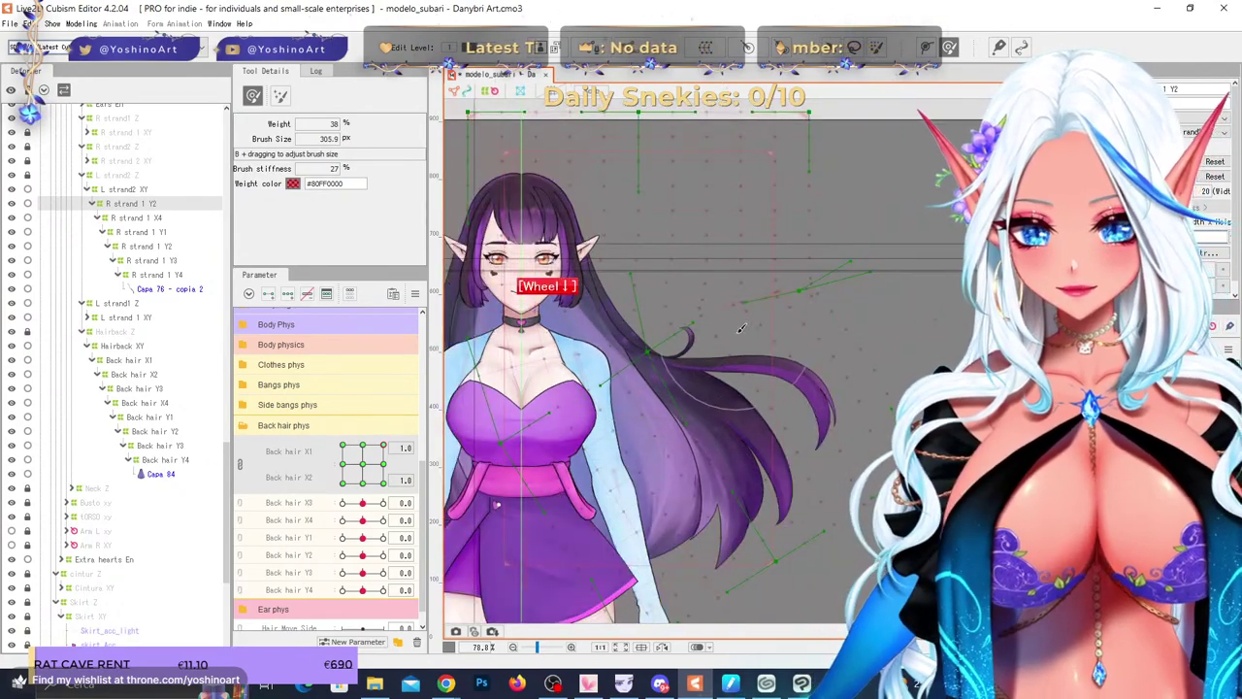
{"action": "scroll", "coordinate": [738, 330], "scroll_direction": "down", "scroll_amount": 2}
{"action": "scroll", "coordinate": [730, 344], "scroll_direction": "up", "scroll_amount": 4}
{"action": "scroll", "coordinate": [724, 358], "scroll_direction": "down", "scroll_amount": 2}
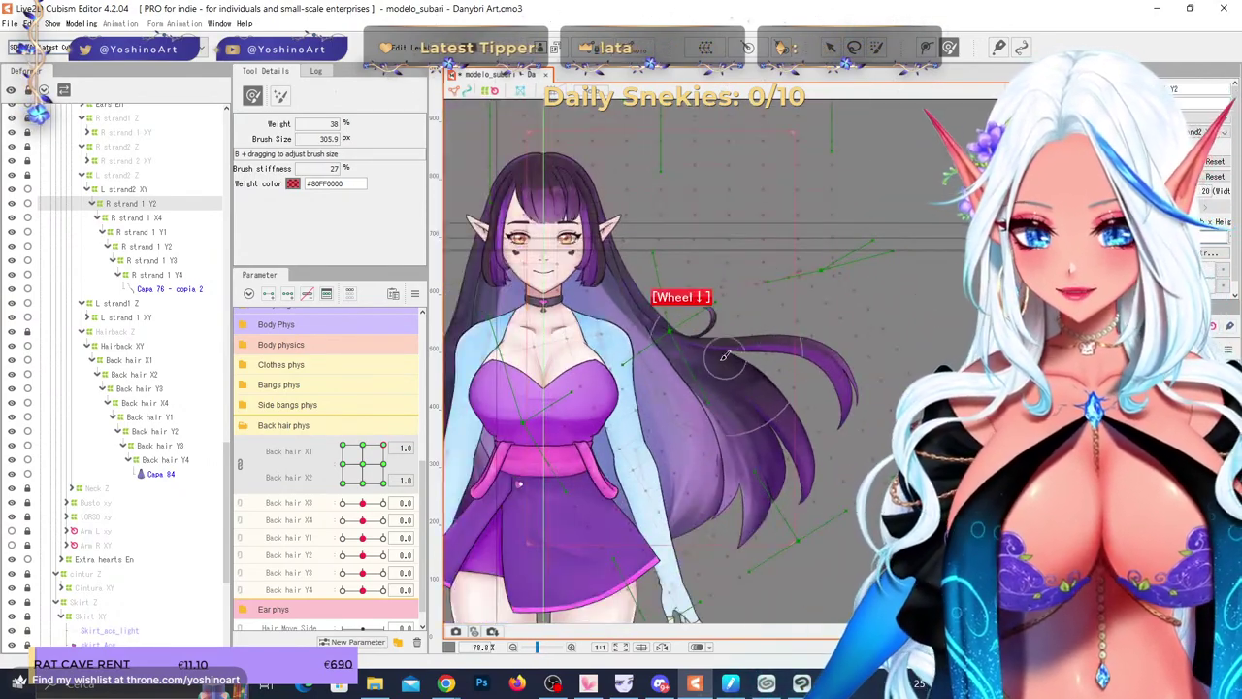
{"action": "scroll", "coordinate": [724, 357], "scroll_direction": "up", "scroll_amount": 2}
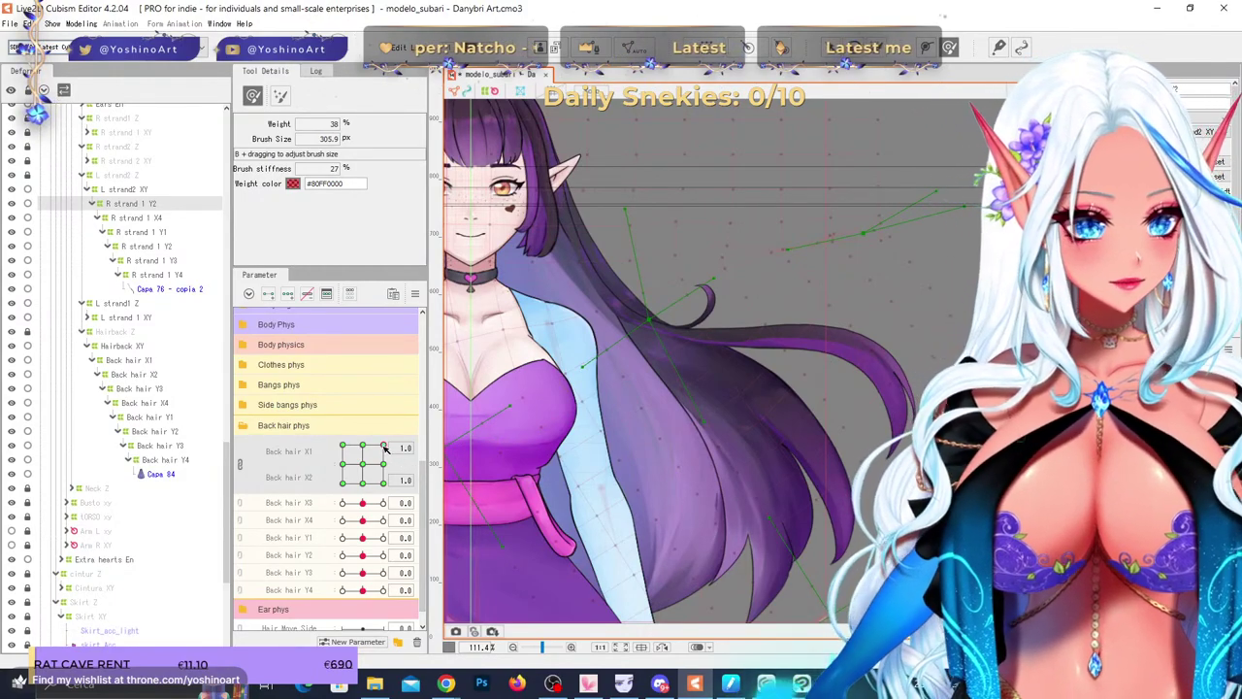
{"action": "left_click_drag", "start_coordinate": [385, 447], "coordinate": [435, 542]}
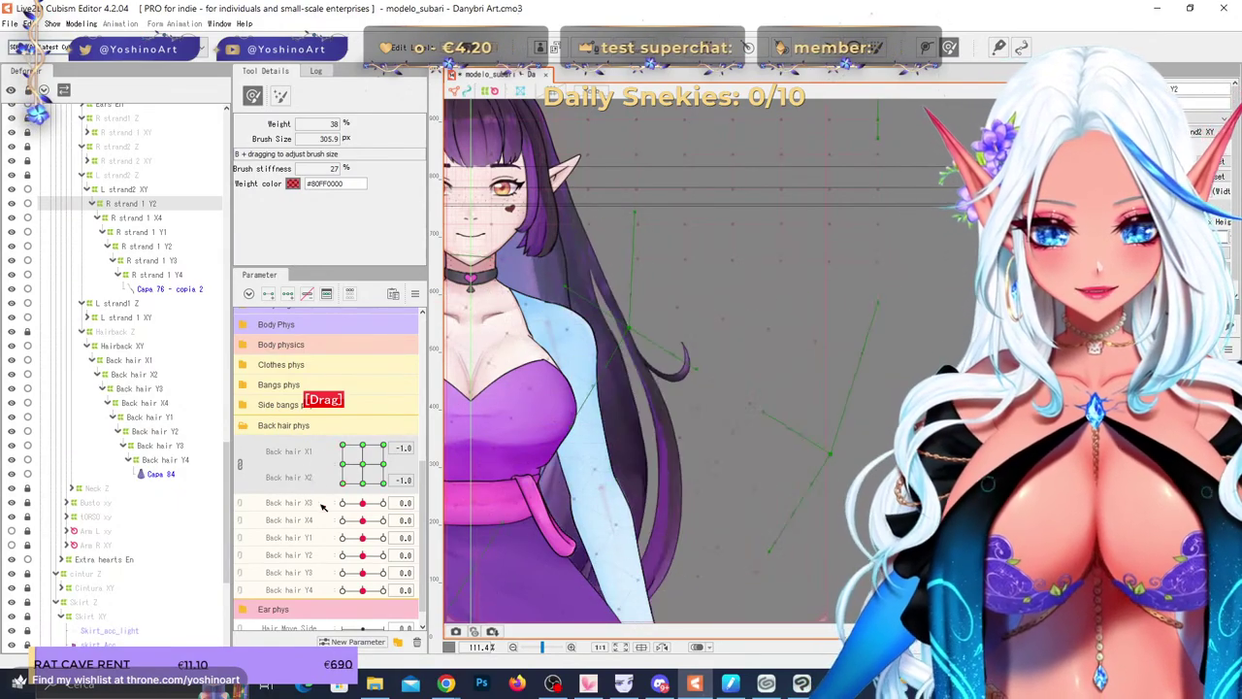
{"action": "right_click", "coordinate": [368, 466]}
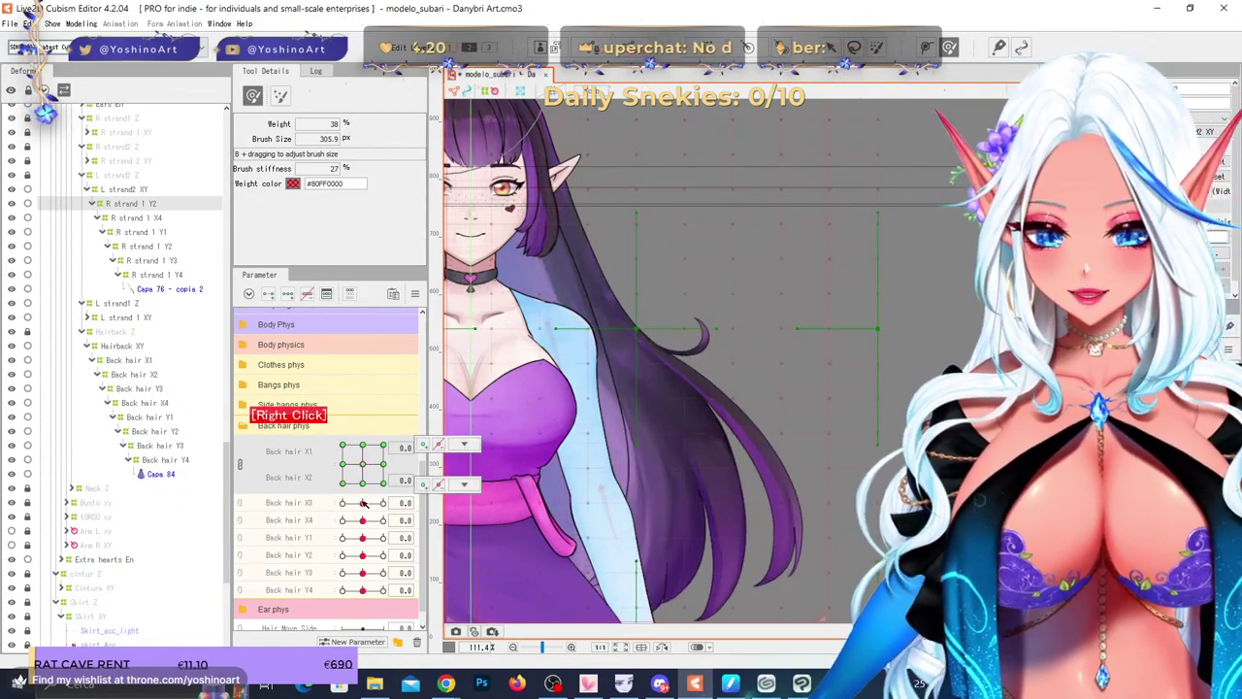
- Select the R strand 1 X4 warp deformer and link the Back hair X3 and X4 parameters into one grid
{"action": "left_click", "coordinate": [179, 217]}
{"action": "scroll", "coordinate": [757, 328], "scroll_direction": "up", "scroll_amount": 6}
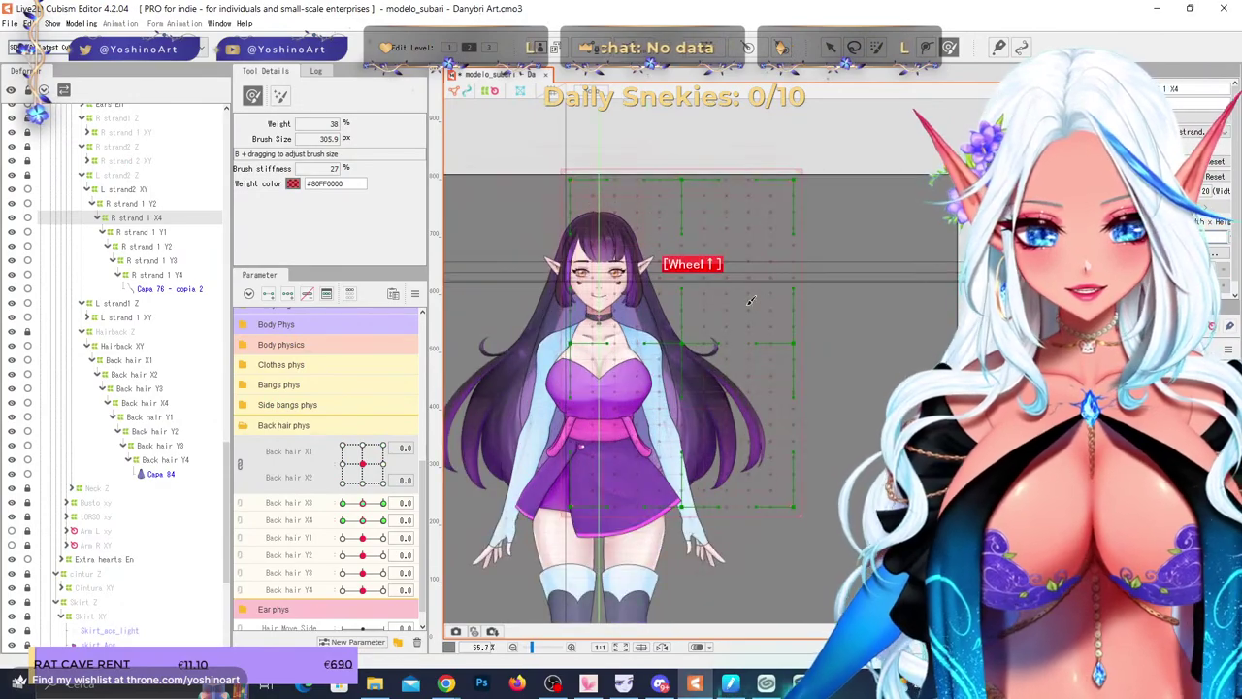
{"action": "left_click", "coordinate": [241, 512]}
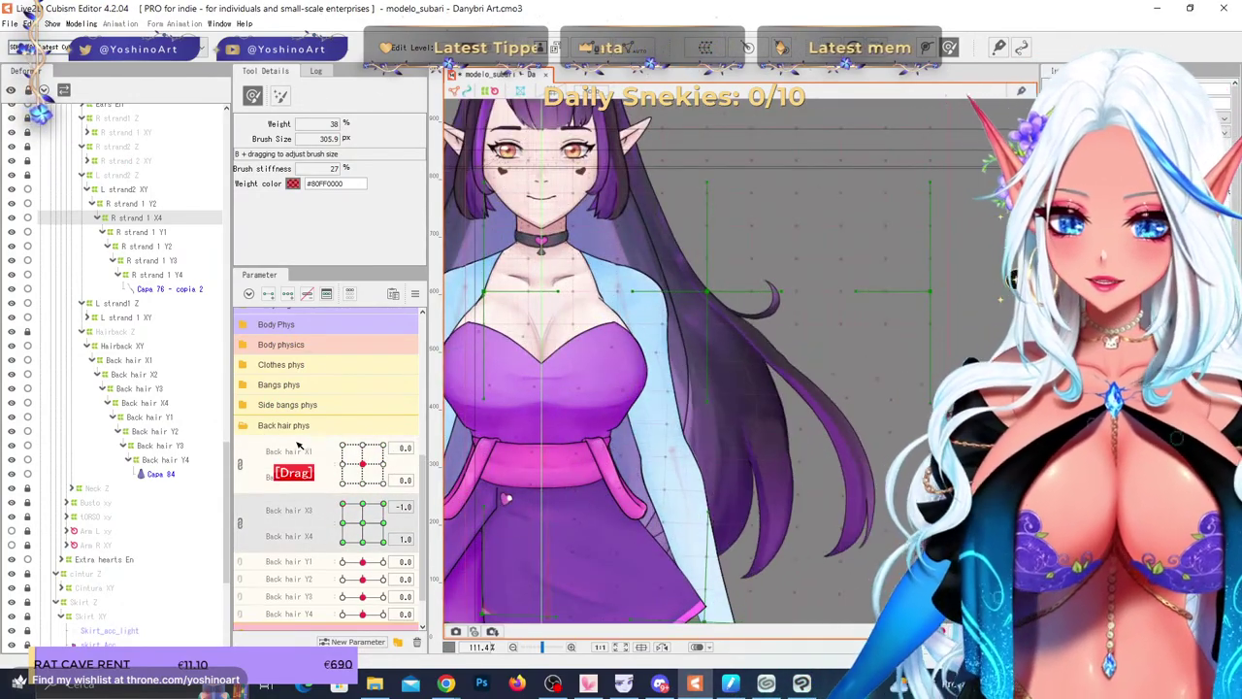
- At Back hair X3 -1.0 and X4 1.0, pull the strand's lower part toward the body with a 666.4 px deform brush
{"action": "scroll", "coordinate": [836, 321], "scroll_direction": "down", "scroll_amount": 2}
{"action": "left_click_drag", "start_coordinate": [840, 410], "coordinate": [885, 507]}
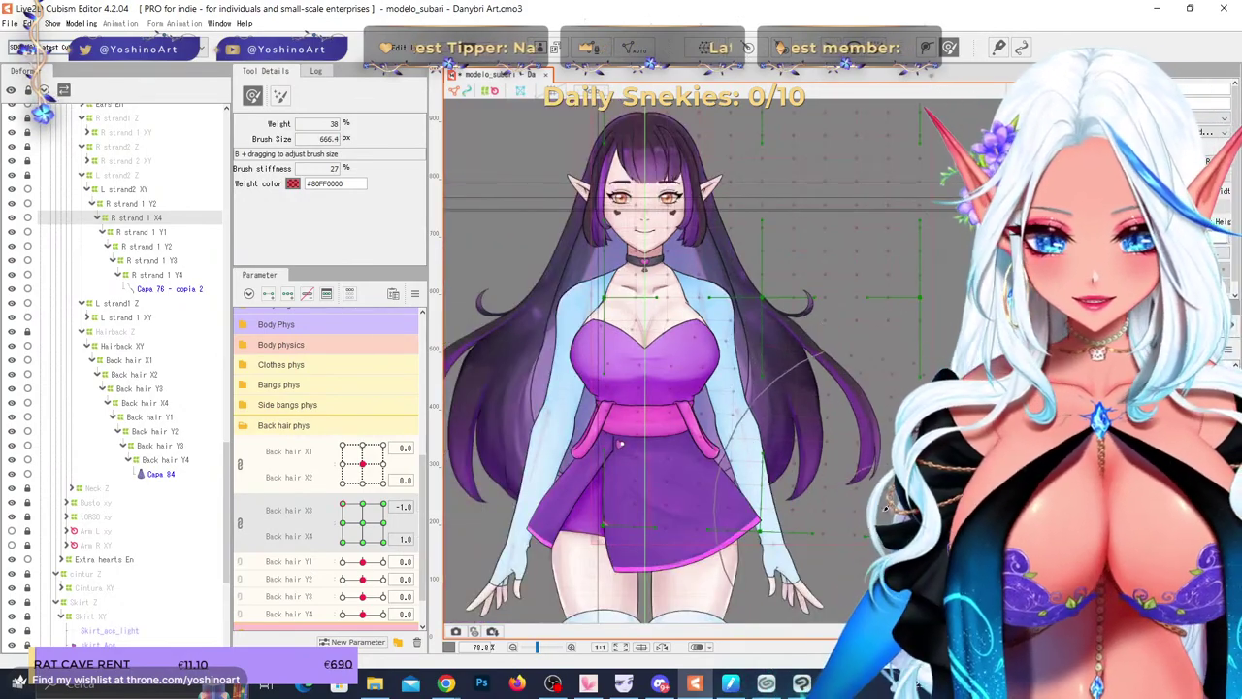
{"action": "left_click_drag", "start_coordinate": [903, 269], "coordinate": [854, 304]}
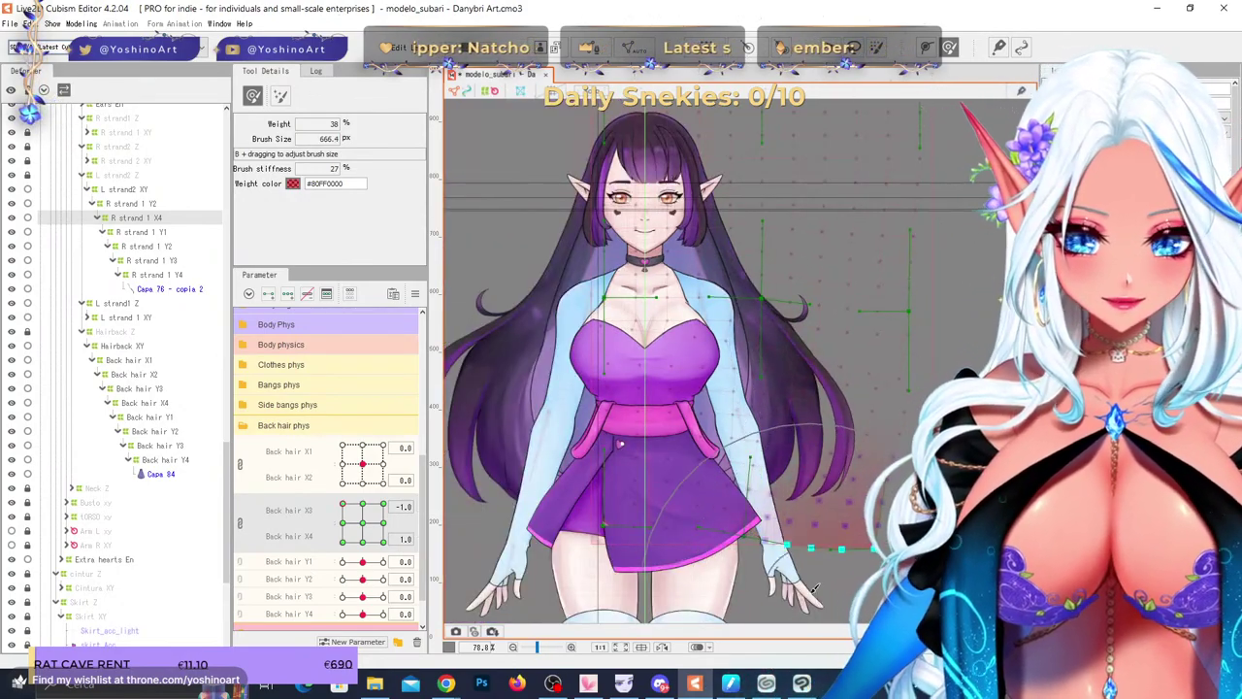
- At Back hair X3 1.0 and X4 1.0, push the strand's lower part outward with the deform brush
{"action": "left_click_drag", "start_coordinate": [342, 504], "coordinate": [383, 503]}
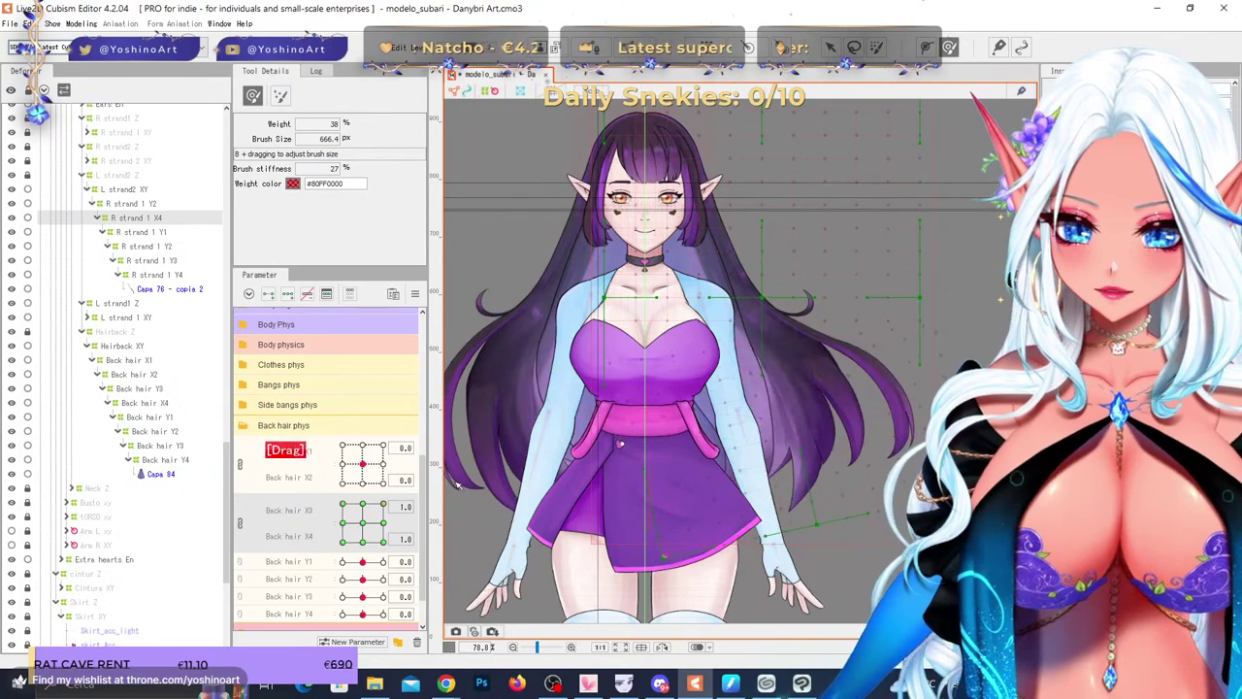
{"action": "left_click_drag", "start_coordinate": [908, 376], "coordinate": [927, 406]}
{"action": "left_click_drag", "start_coordinate": [899, 353], "coordinate": [907, 332]}
{"action": "left_click_drag", "start_coordinate": [940, 387], "coordinate": [960, 360]}
- At Back hair X3 -1.0 and X4 -1.0, bend the strand's lower part inward toward the legs with the deform brush
{"action": "left_click_drag", "start_coordinate": [383, 512], "coordinate": [343, 538]}
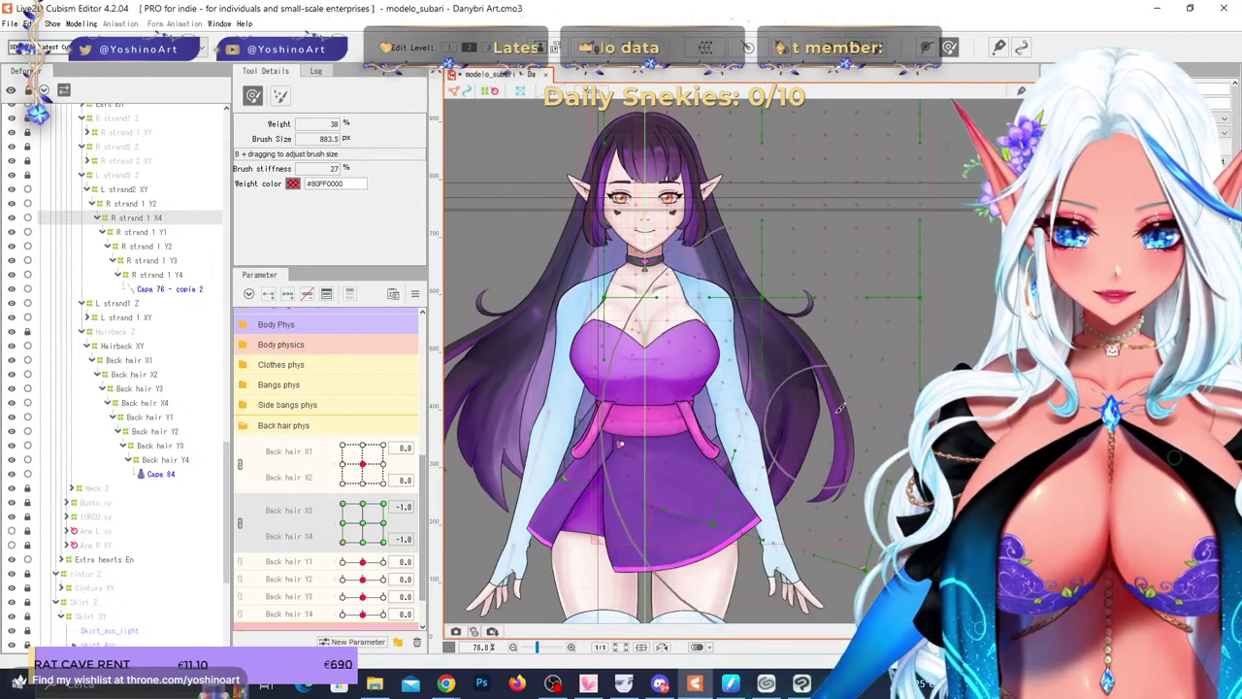
{"action": "left_click_drag", "start_coordinate": [897, 429], "coordinate": [867, 449]}
{"action": "mouse_move", "coordinate": [841, 590]}
{"action": "left_mouse_down"}
{"action": "mouse_move", "coordinate": [812, 615]}
{"action": "mouse_move", "coordinate": [770, 589]}
{"action": "mouse_move", "coordinate": [801, 562]}
{"action": "mouse_move", "coordinate": [724, 528]}
{"action": "left_mouse_up"}
{"action": "left_click_drag", "start_coordinate": [769, 517], "coordinate": [742, 505]}
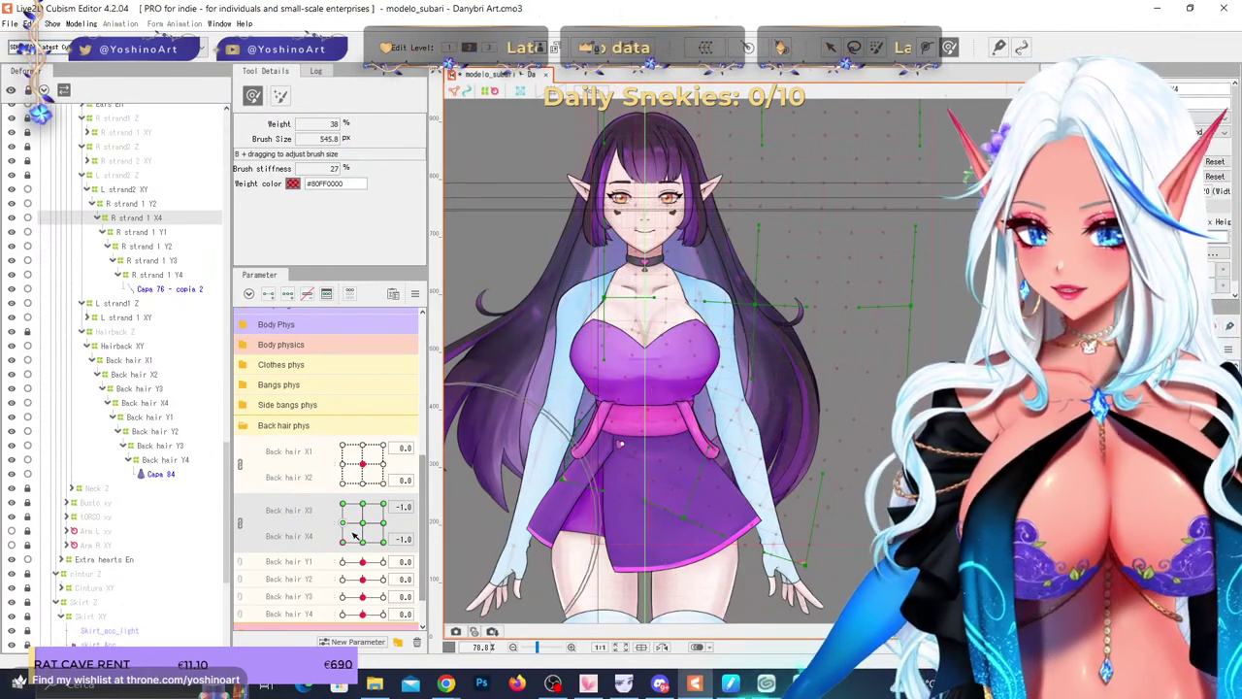
- At Back hair X3 -1.0 and X4 0.0, bend the strand's tips toward the body with a 719.7 px deform brush
{"action": "left_click_drag", "start_coordinate": [344, 542], "coordinate": [422, 569]}
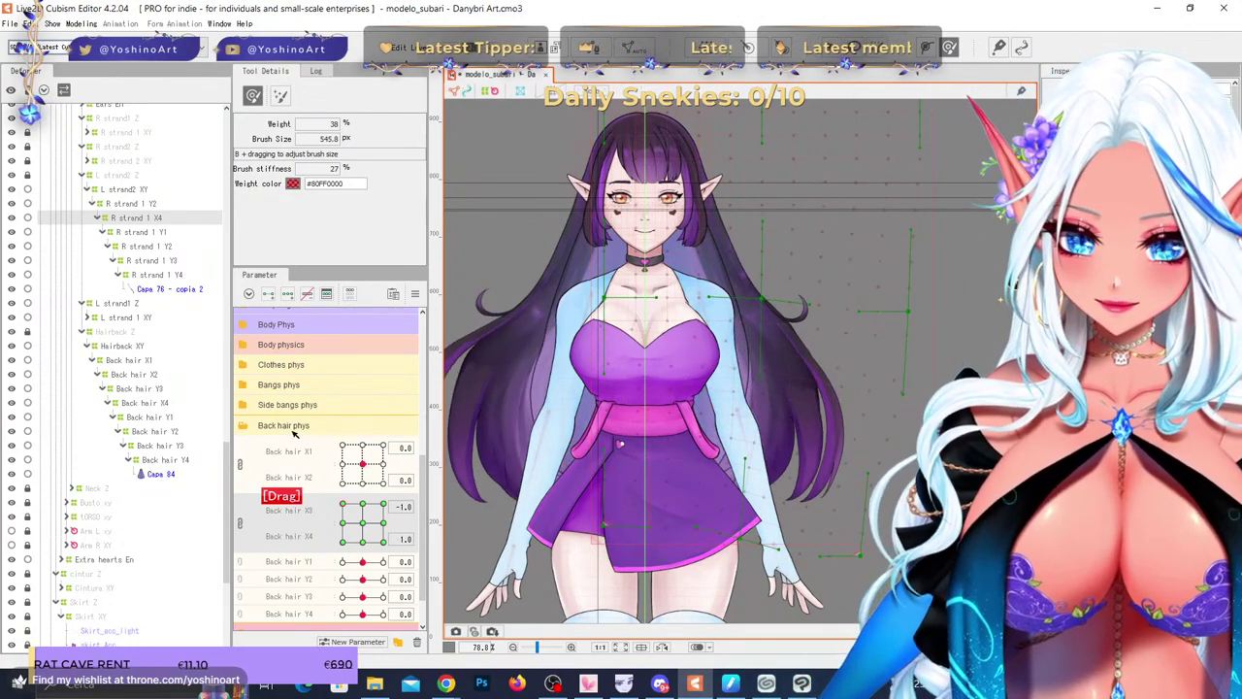
{"action": "right_click", "coordinate": [343, 522]}
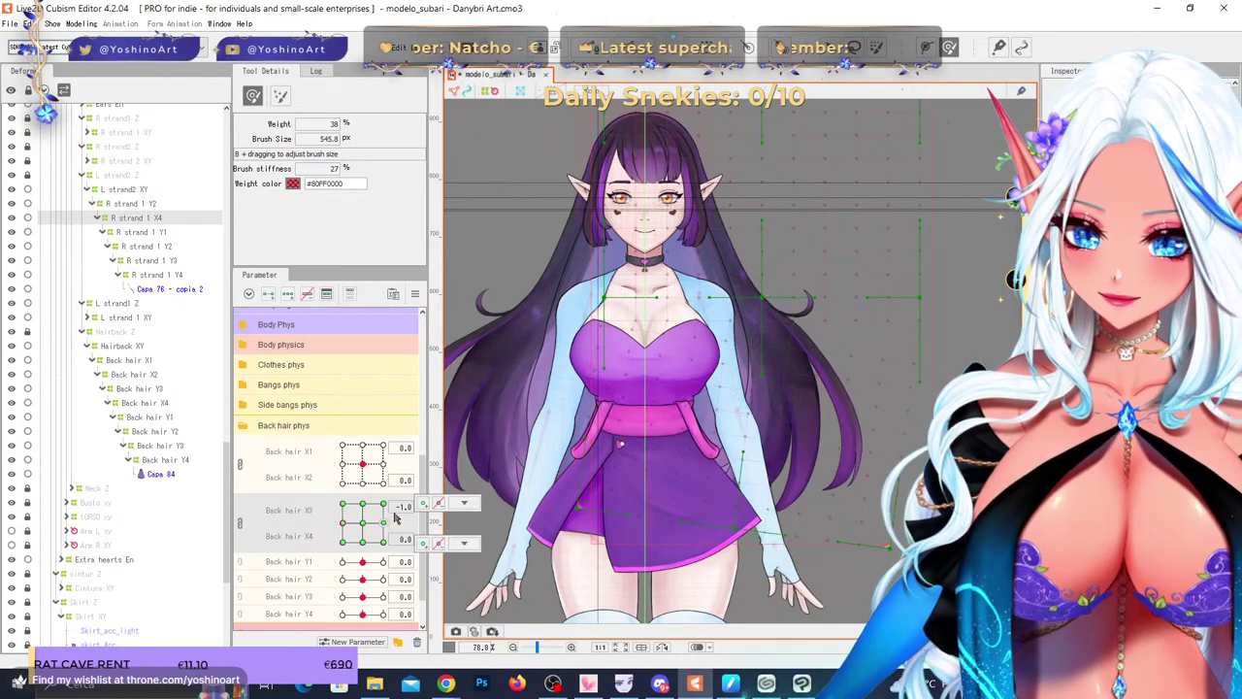
{"action": "key", "text": "b"}
{"action": "left_click_drag", "start_coordinate": [791, 413], "coordinate": [833, 427]}
{"action": "left_click_drag", "start_coordinate": [836, 443], "coordinate": [800, 447]}
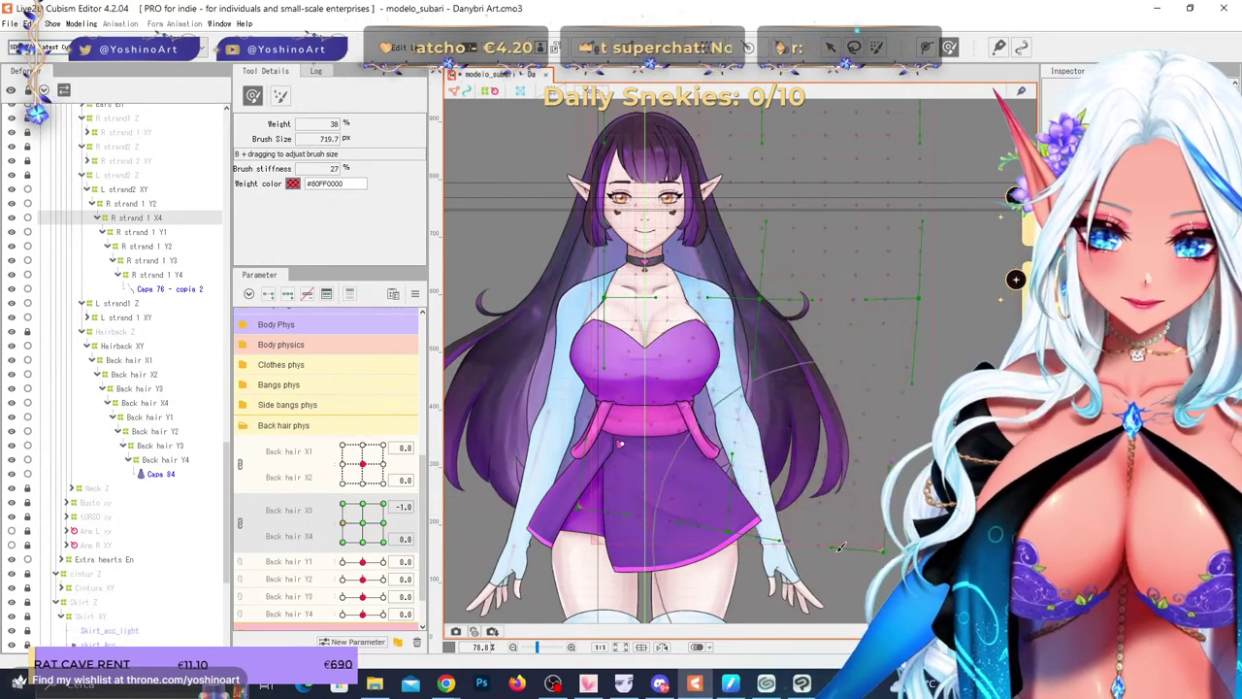
{"action": "mouse_move", "coordinate": [854, 565]}
{"action": "left_mouse_down"}
{"action": "mouse_move", "coordinate": [876, 489]}
{"action": "mouse_move", "coordinate": [863, 490]}
{"action": "mouse_move", "coordinate": [858, 546]}
{"action": "left_mouse_up"}
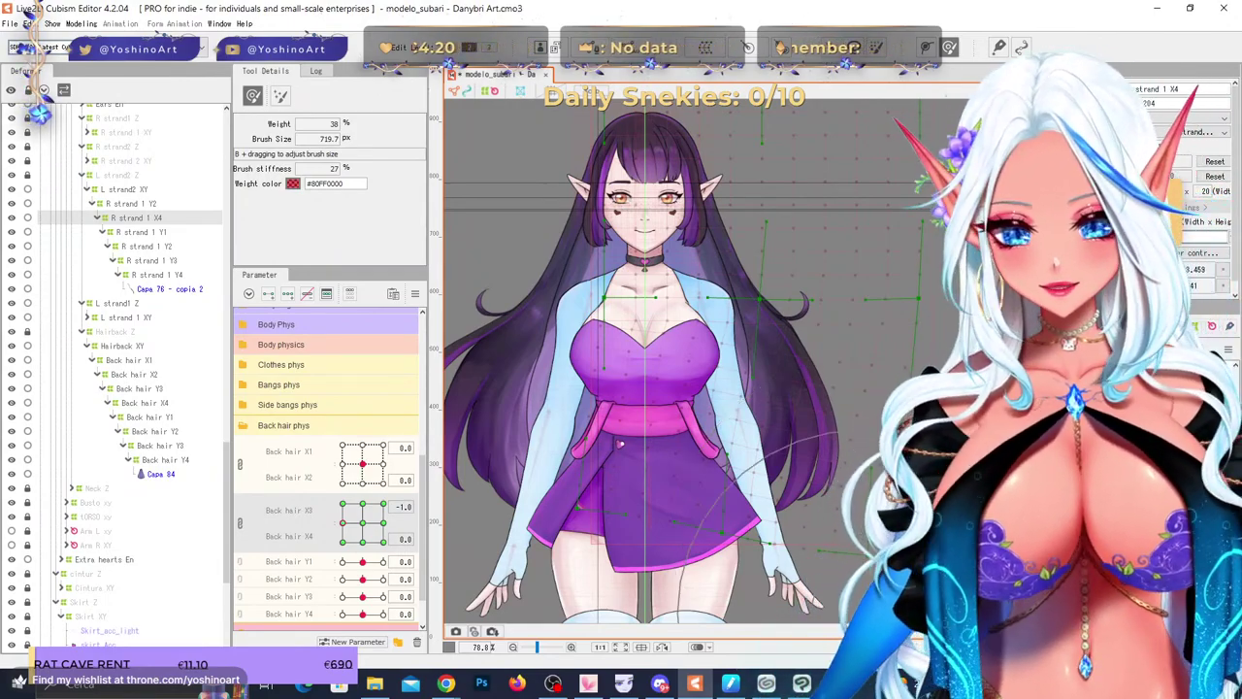
- Expand the Eyes parameter group, try out EyeL Open, and reset it to 1.0
{"action": "scroll", "coordinate": [318, 460], "scroll_direction": "up", "scroll_amount": 5}
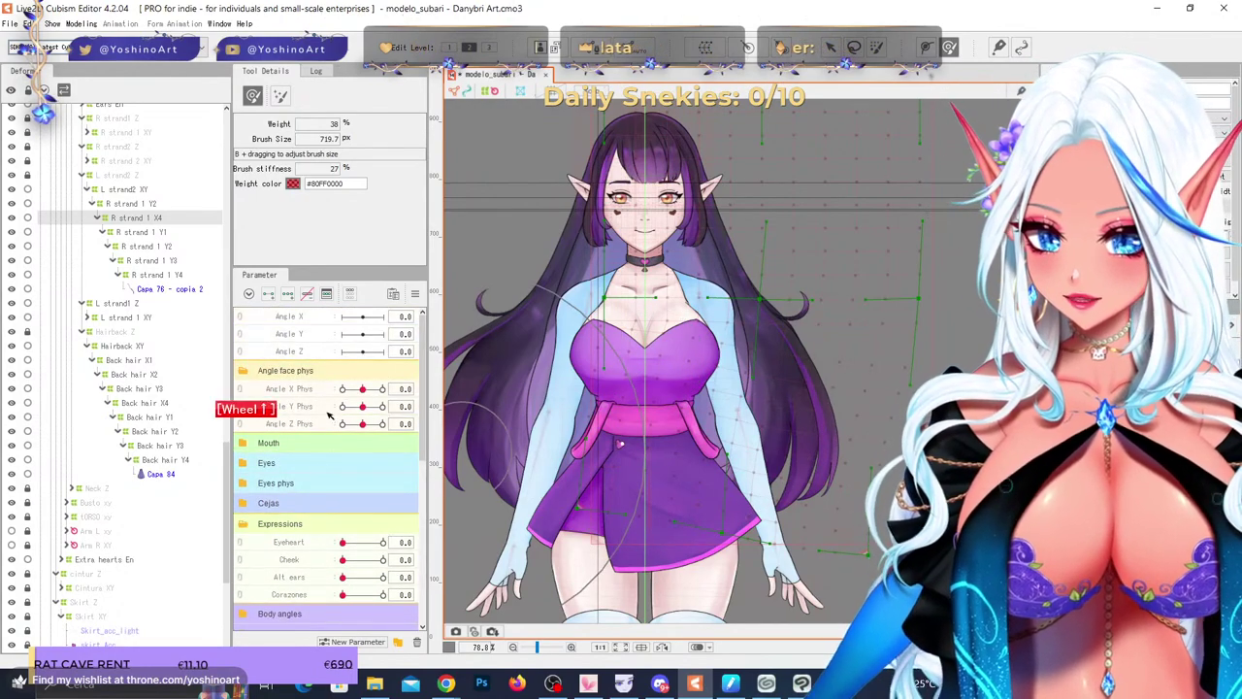
{"action": "left_click", "coordinate": [245, 464]}
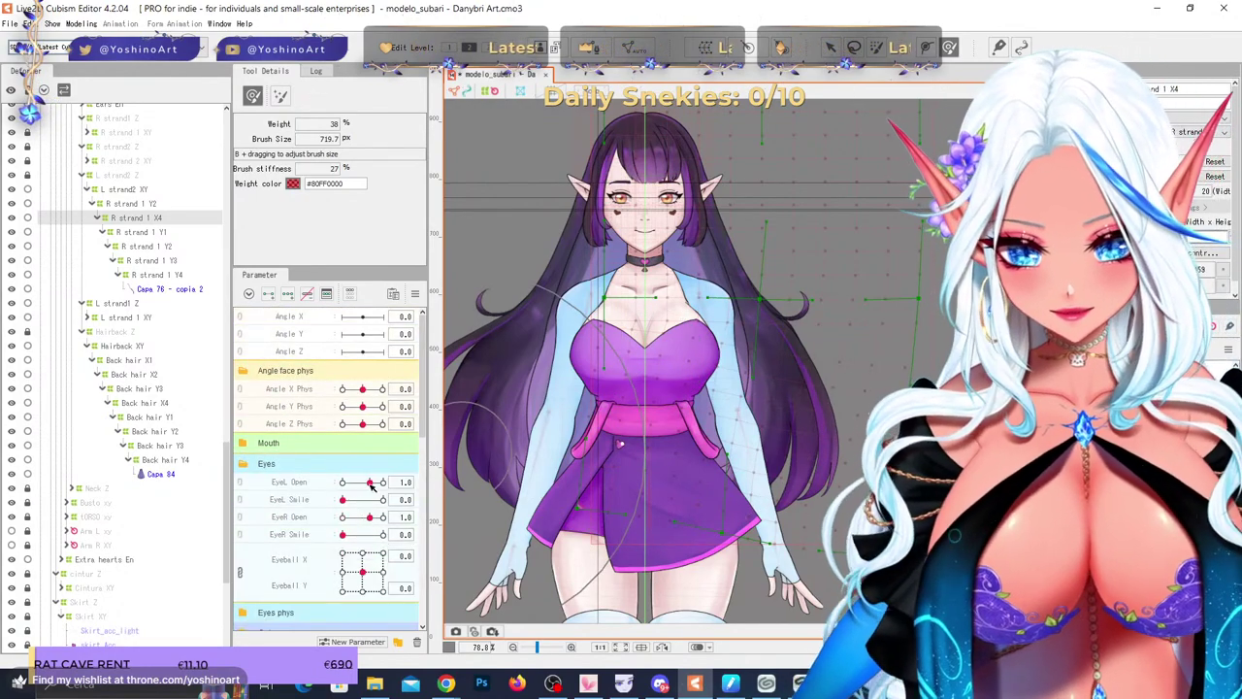
{"action": "left_click_drag", "start_coordinate": [376, 484], "coordinate": [388, 483]}
{"action": "right_click", "coordinate": [373, 483]}
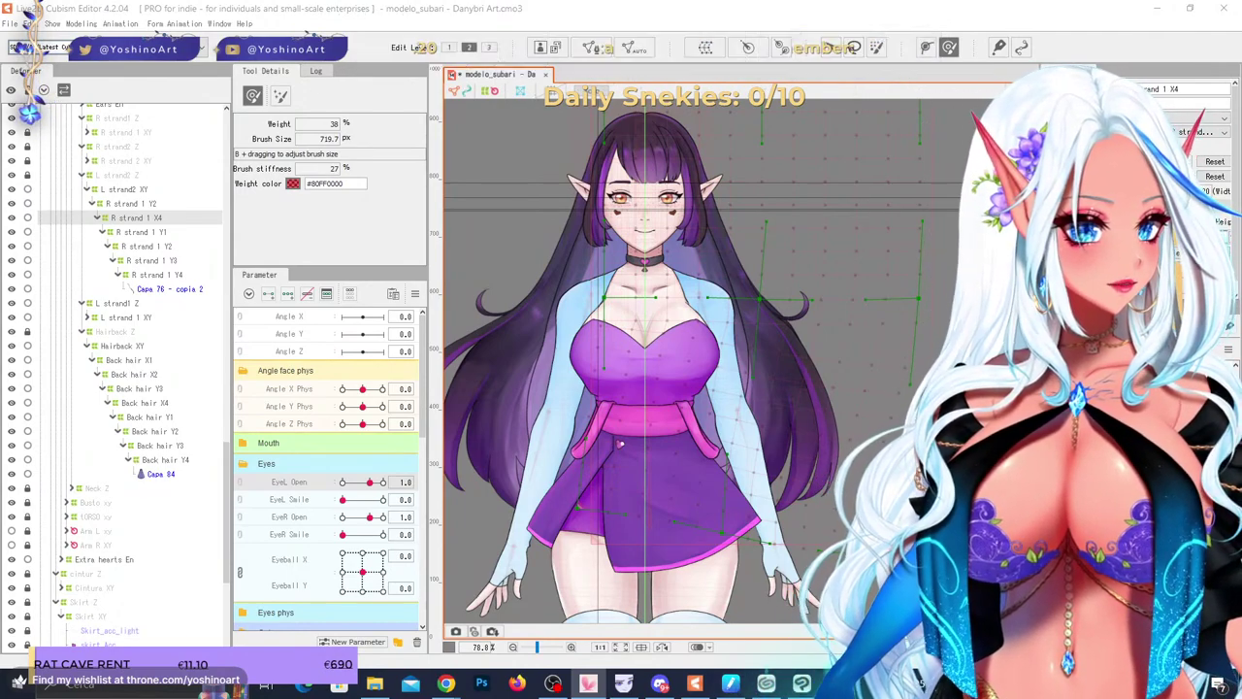
- Return to the back hair parameters, set Back hair X3 and X4 to -1.0, and pull the strand's tips further inward
{"action": "scroll", "coordinate": [689, 287], "scroll_direction": "down", "scroll_amount": 2}
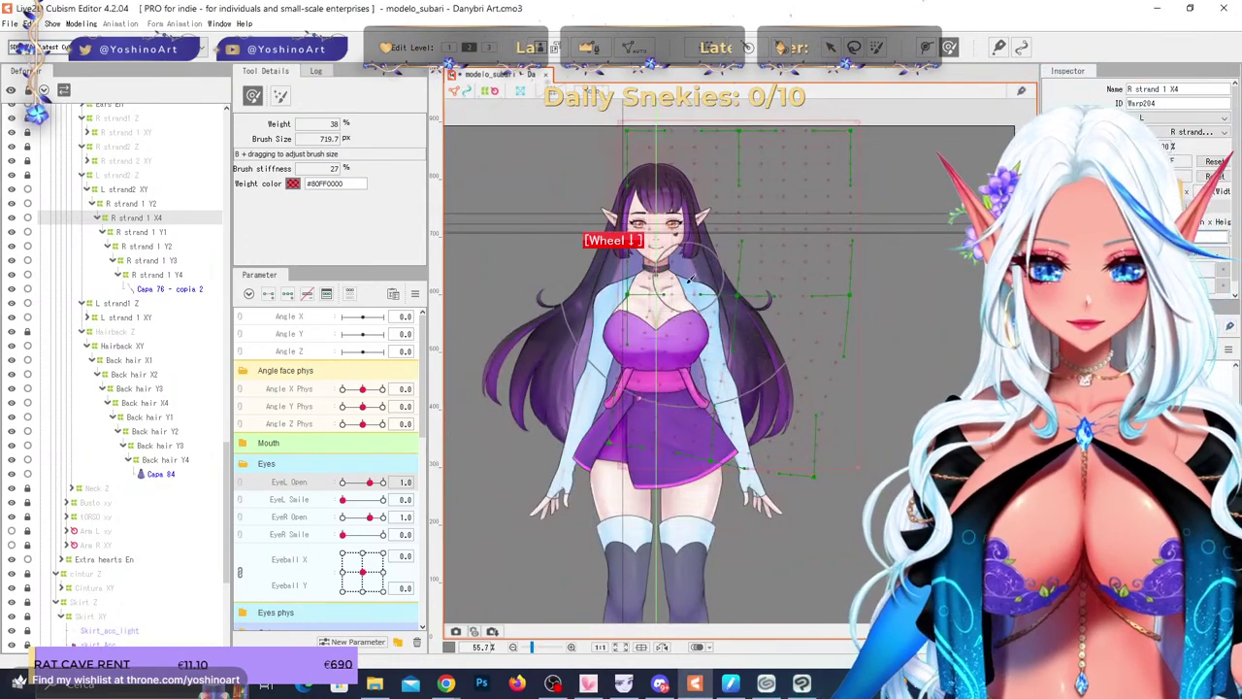
{"action": "scroll", "coordinate": [320, 548], "scroll_direction": "down", "scroll_amount": 10}
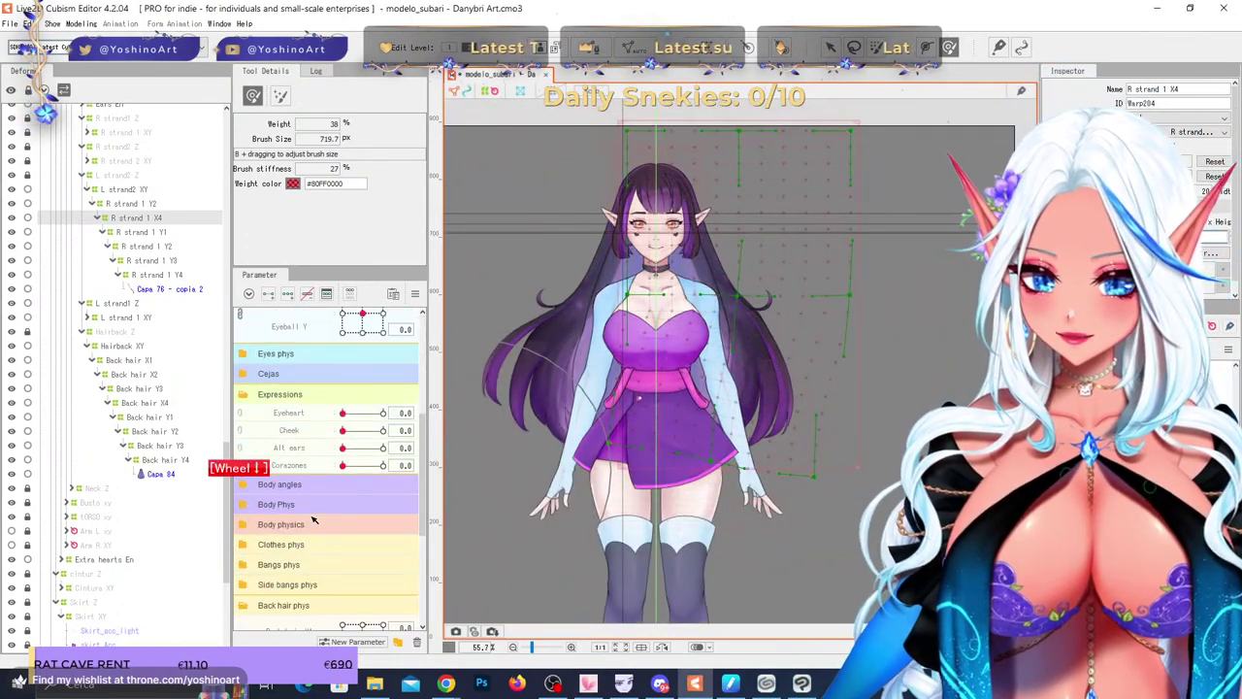
{"action": "left_click_drag", "start_coordinate": [338, 494], "coordinate": [340, 496]}
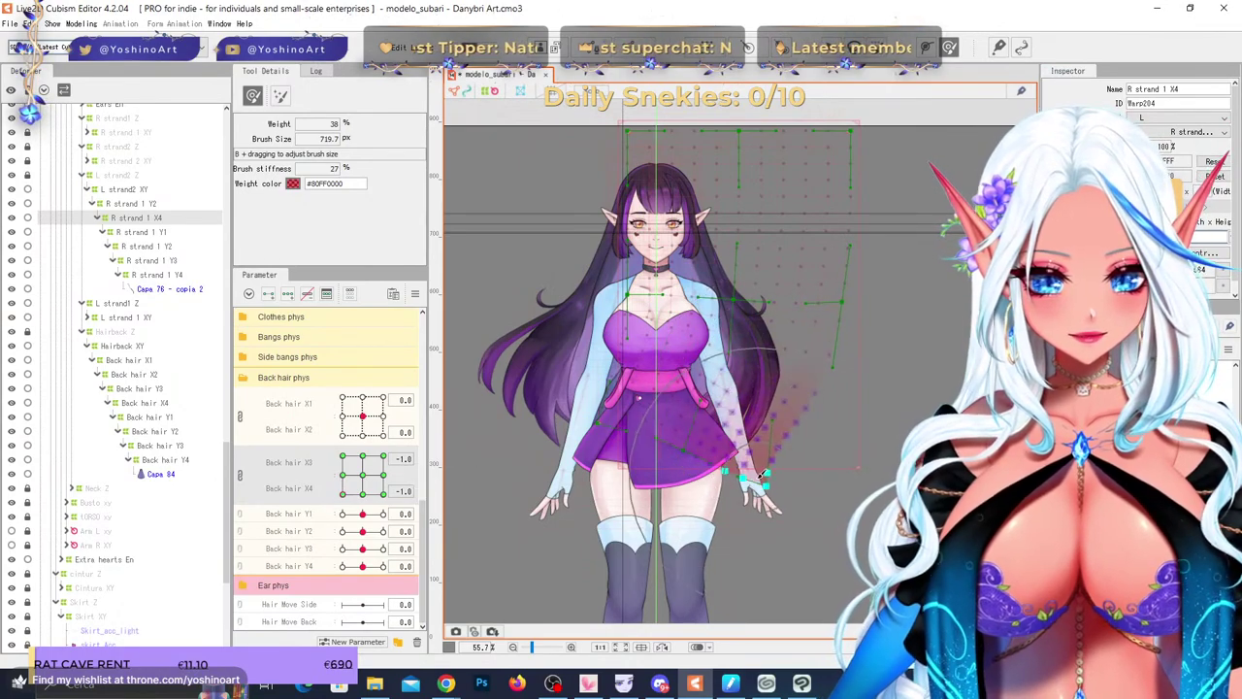
- Synthesize the corner shapes for Back hair X3 and X4, checking the sway and resetting both parameters to 0.0
{"action": "left_click_drag", "start_coordinate": [358, 492], "coordinate": [434, 427]}
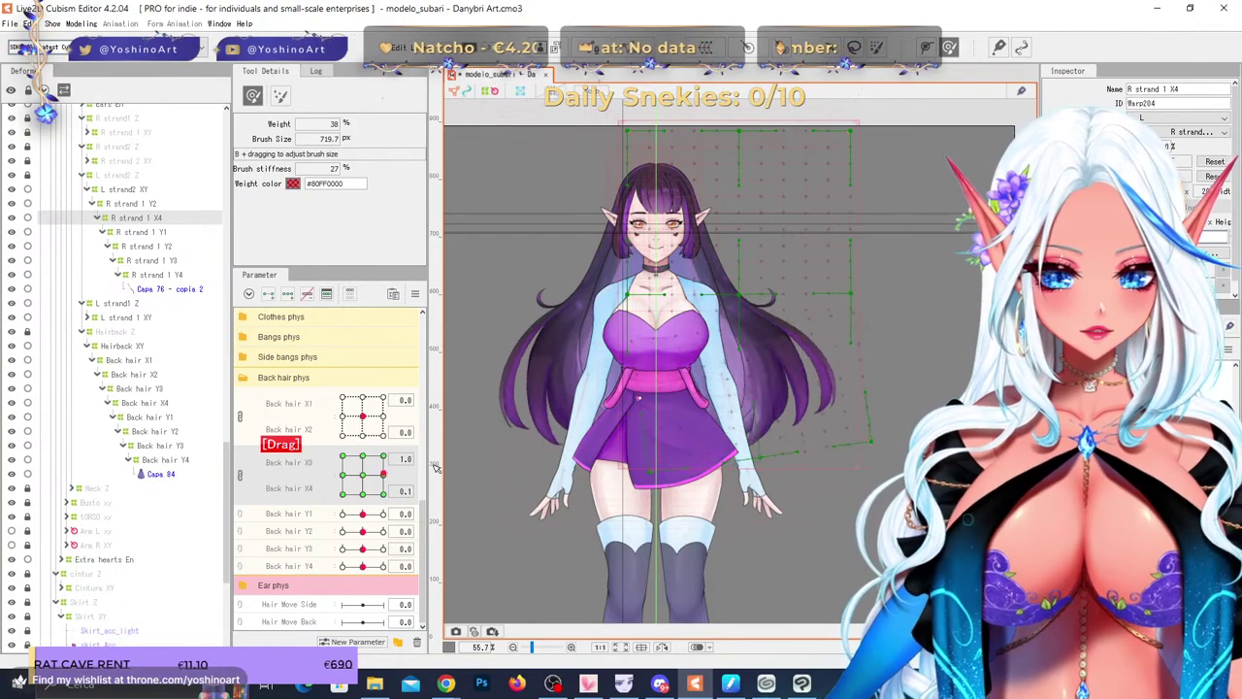
{"action": "right_click", "coordinate": [362, 480]}
{"action": "left_click", "coordinate": [415, 294]}
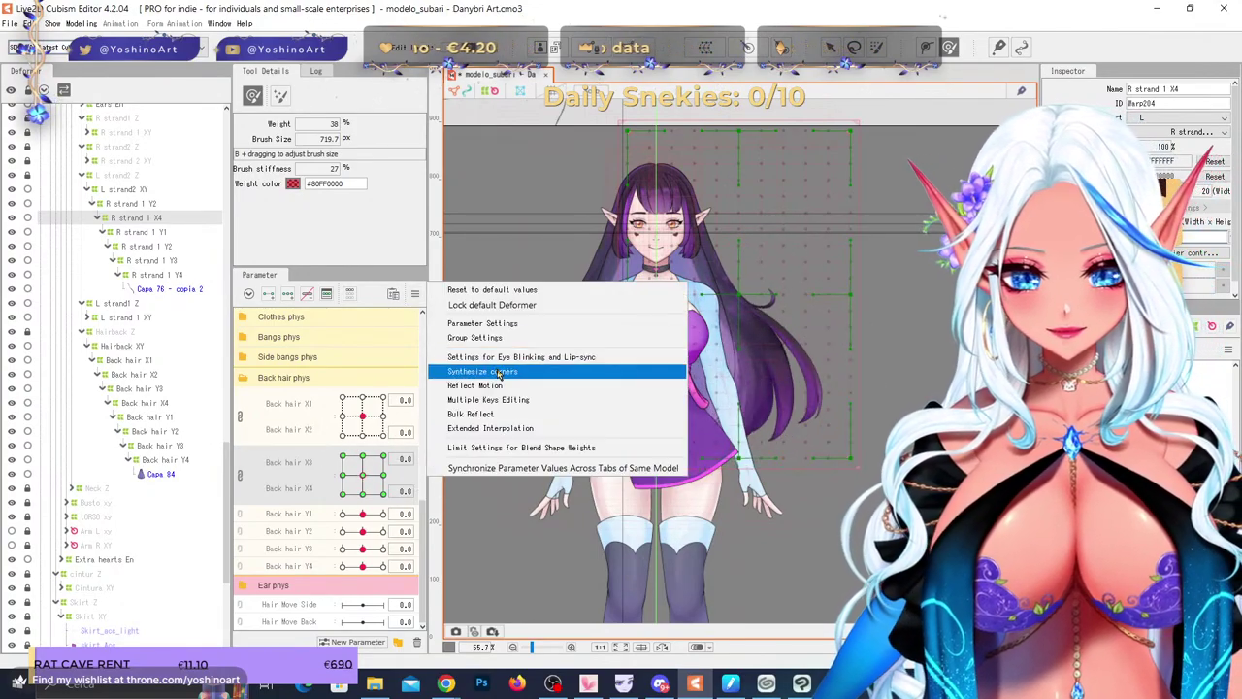
{"action": "left_click", "coordinate": [508, 370]}
{"action": "left_click", "coordinate": [596, 464]}
{"action": "left_click_drag", "start_coordinate": [363, 475], "coordinate": [305, 415]}
{"action": "right_click", "coordinate": [343, 473]}
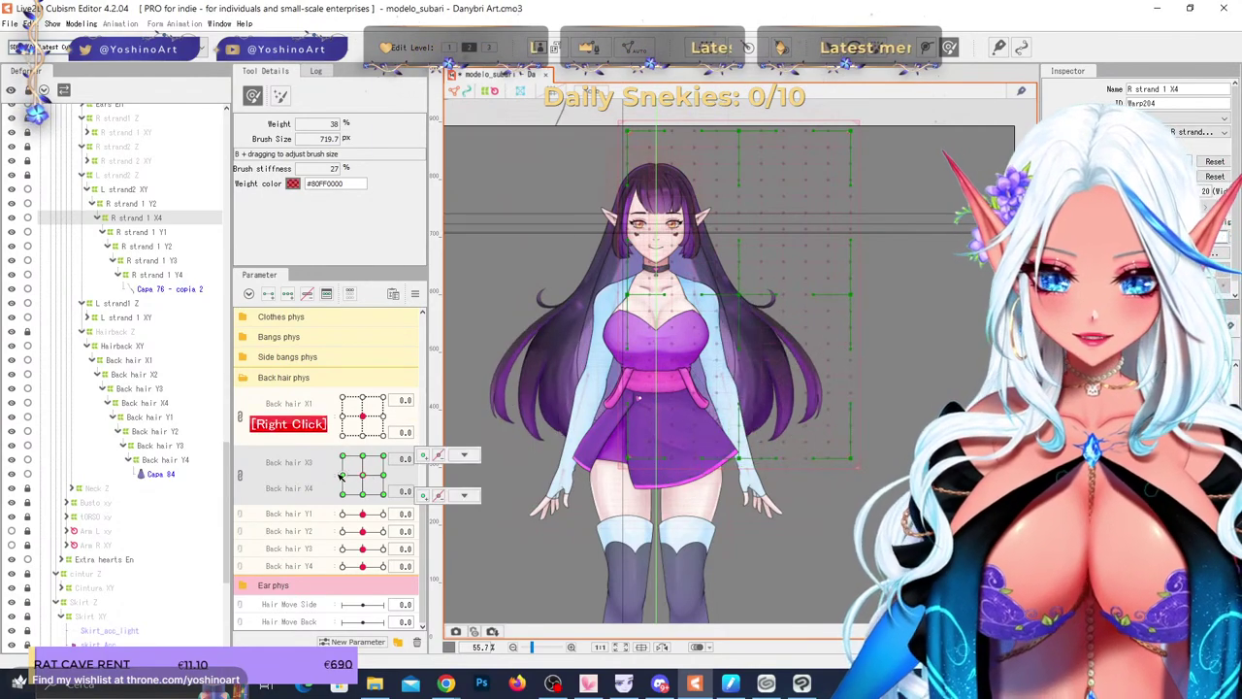
- Unlink Back hair X3 and X4, set X3 to -1.0, and pull the strand further inward with a 927.9 px deform brush
{"action": "left_click_drag", "start_coordinate": [232, 478], "coordinate": [236, 475]}
{"action": "left_click", "coordinate": [245, 476]}
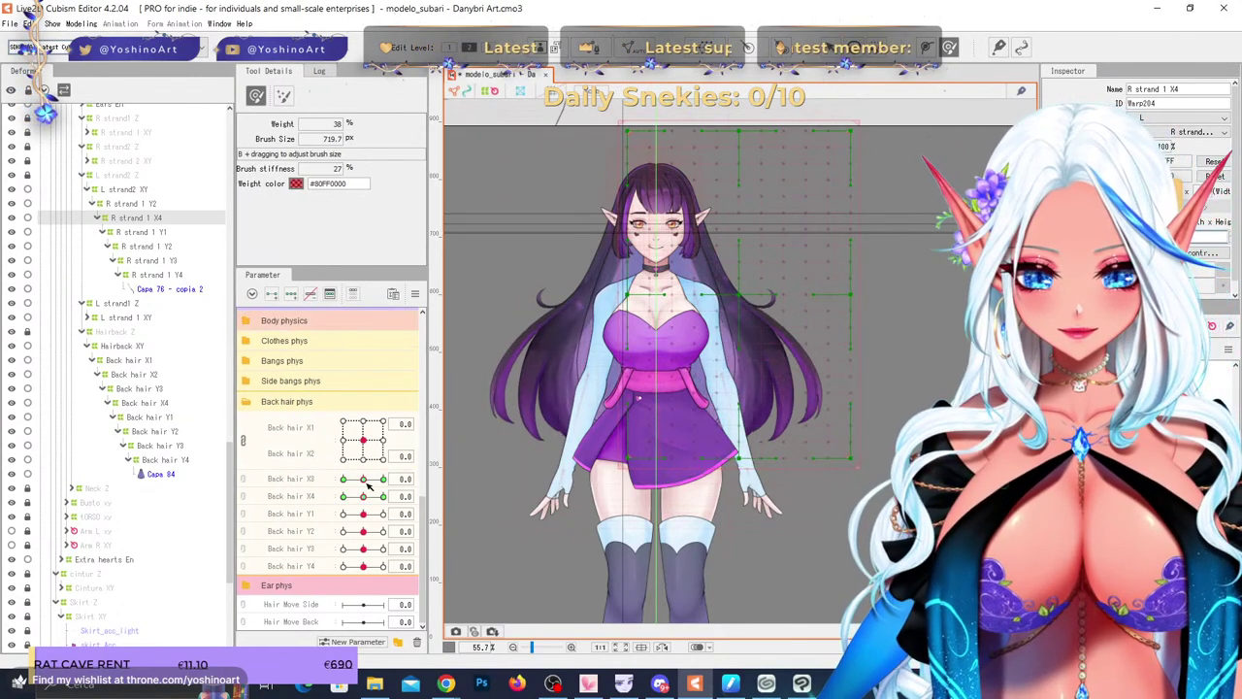
{"action": "left_click_drag", "start_coordinate": [364, 479], "coordinate": [342, 478]}
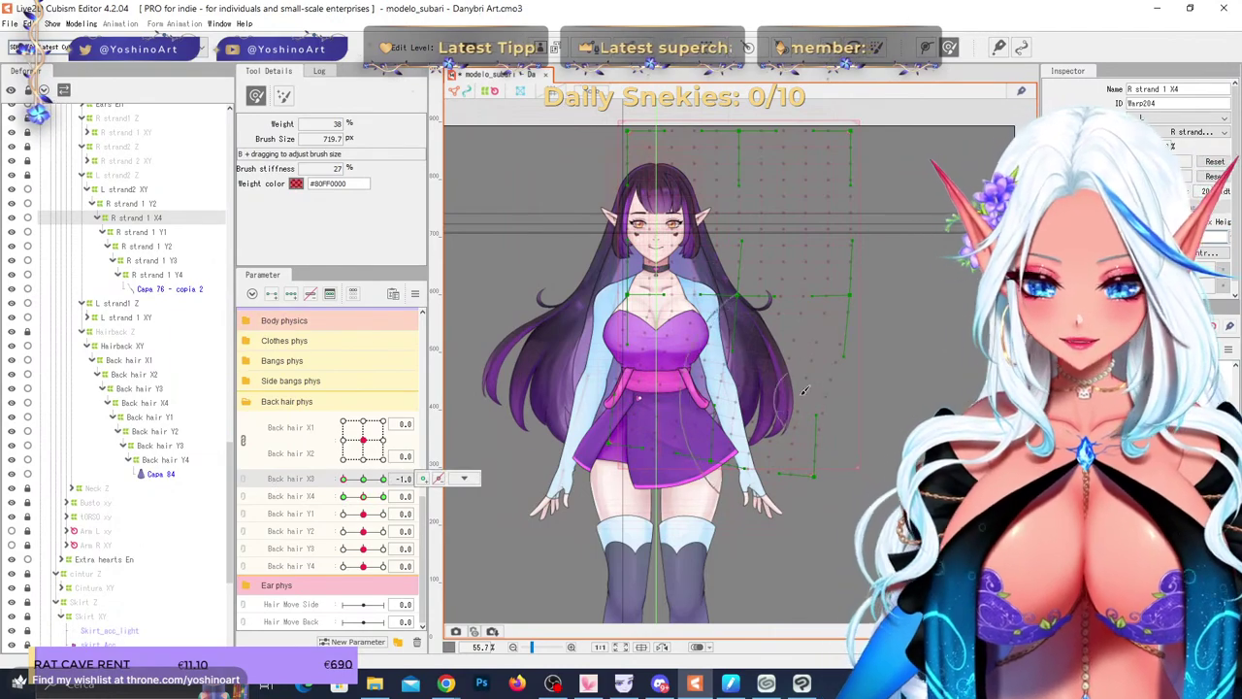
{"action": "left_click_drag", "start_coordinate": [804, 391], "coordinate": [811, 416]}
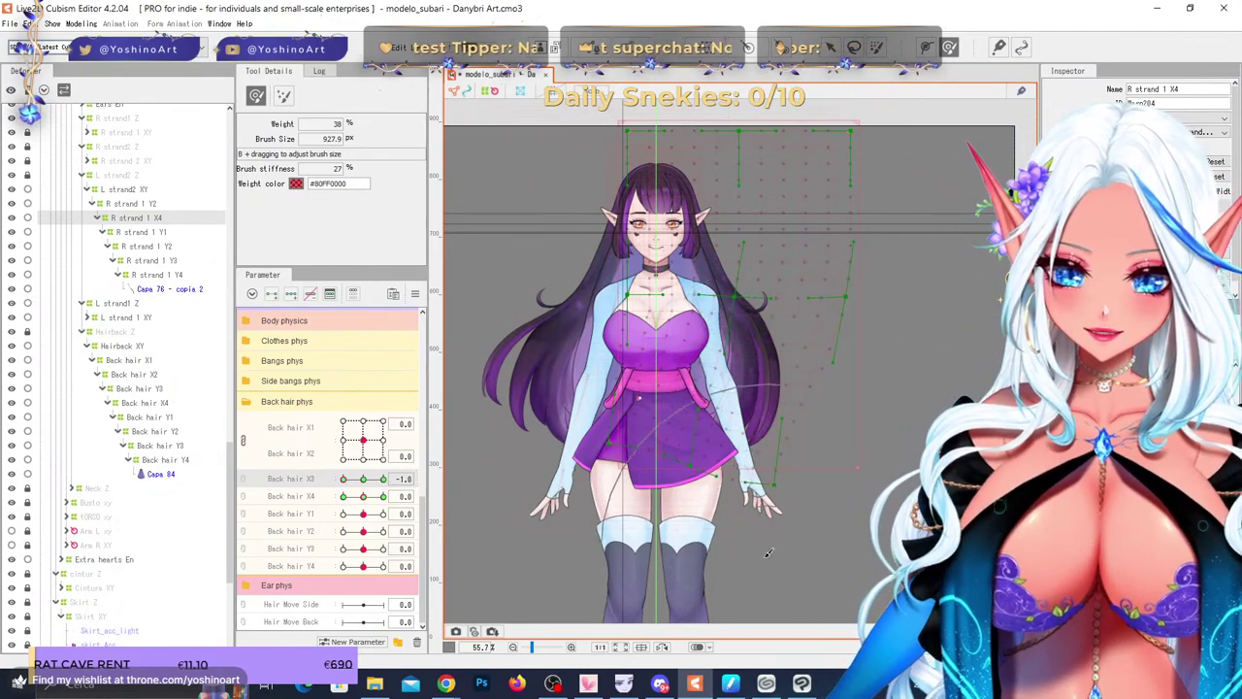
- Sweep Back hair X3 and X4 separately between -1.0 and 1.0 to check the strand's sway, resetting each to 0.0
{"action": "left_click_drag", "start_coordinate": [344, 479], "coordinate": [407, 480]}
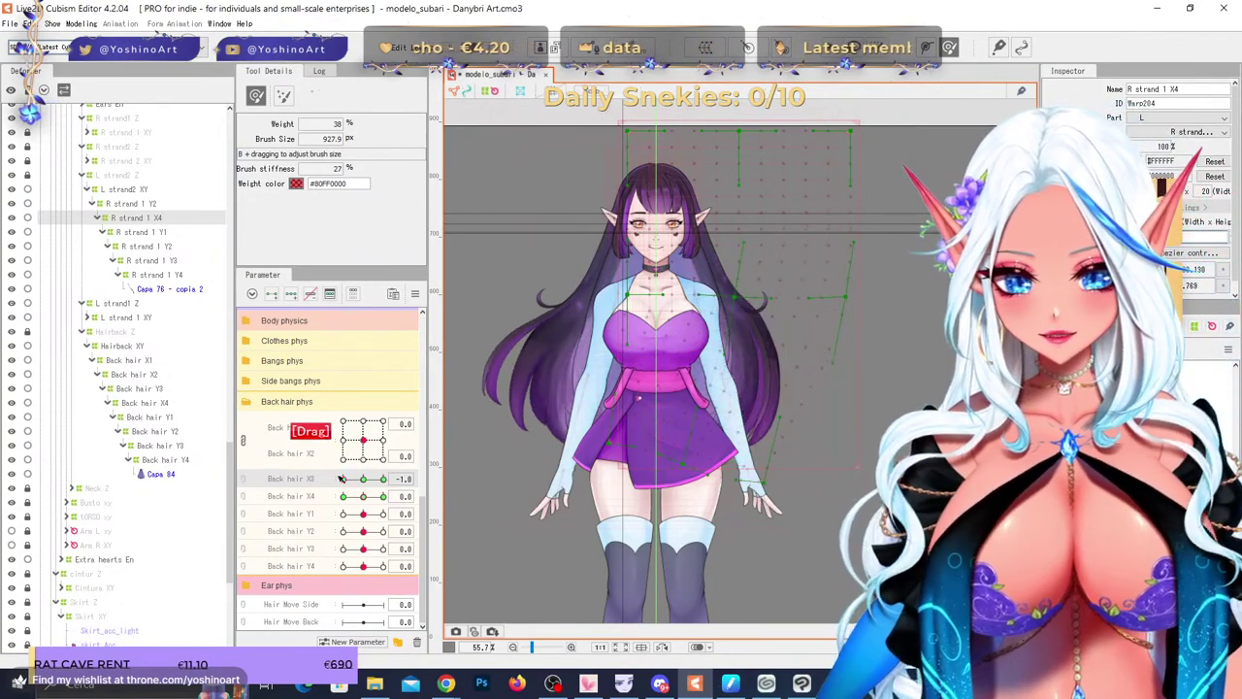
{"action": "left_click_drag", "start_coordinate": [363, 496], "coordinate": [296, 495]}
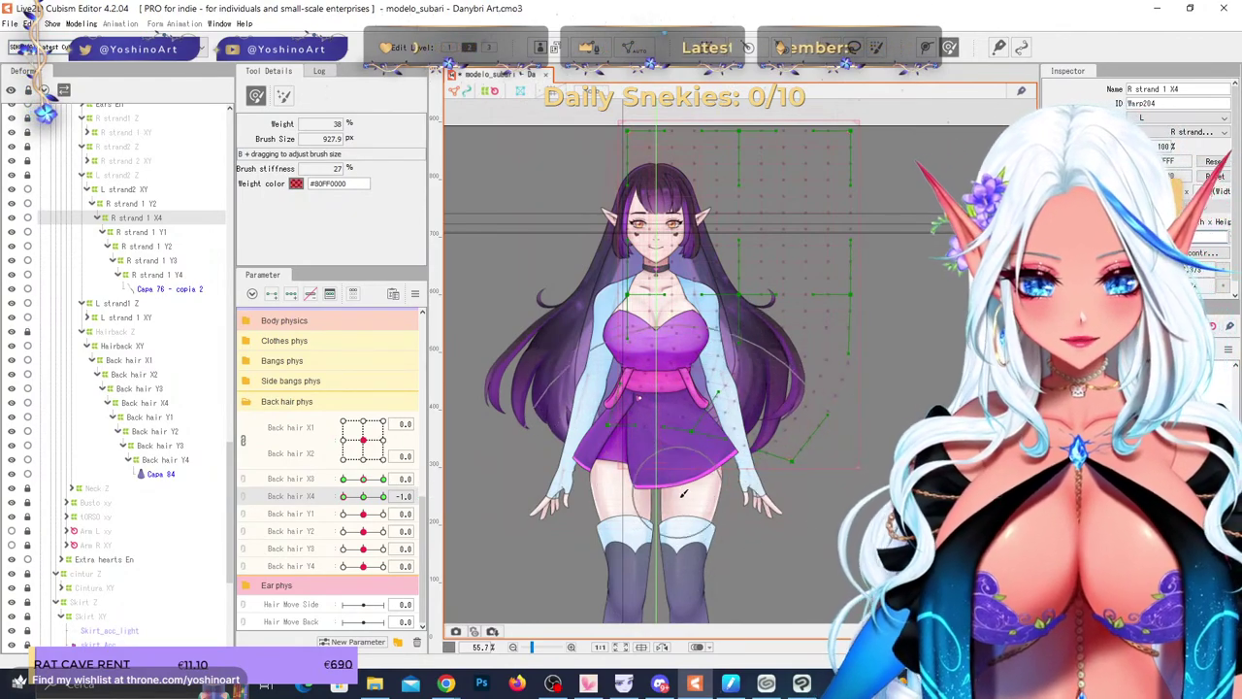
{"action": "left_click_drag", "start_coordinate": [344, 497], "coordinate": [407, 497]}
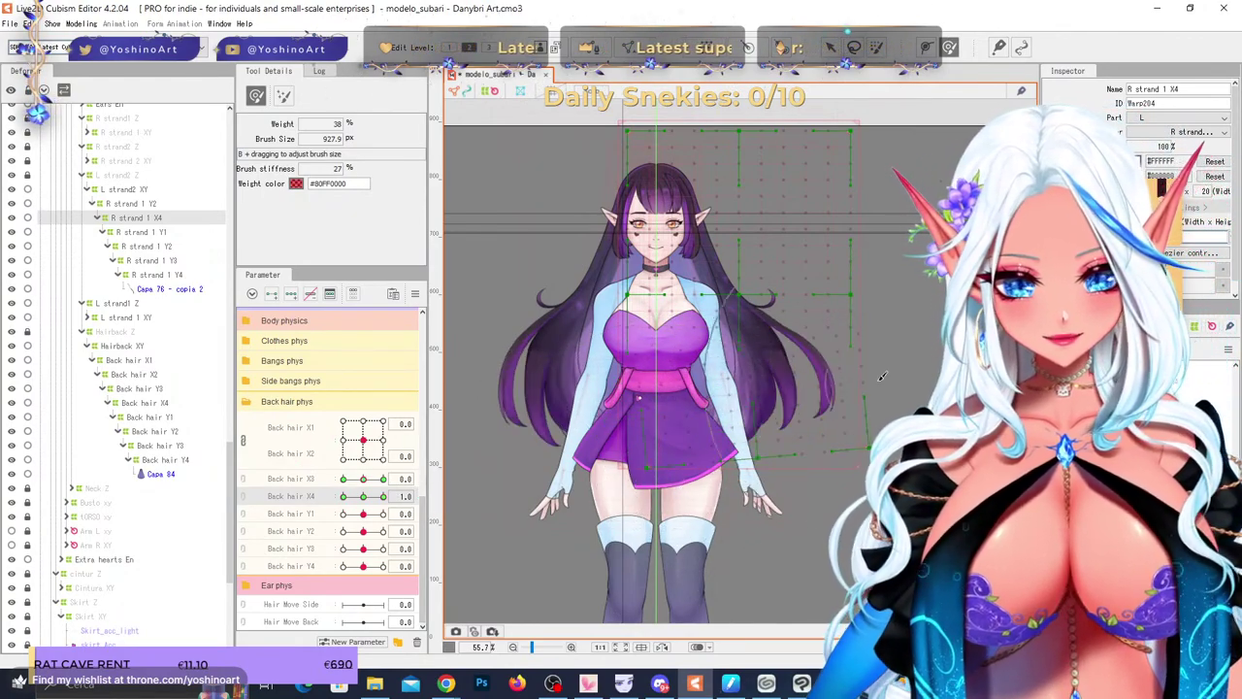
{"action": "right_click", "coordinate": [363, 497]}
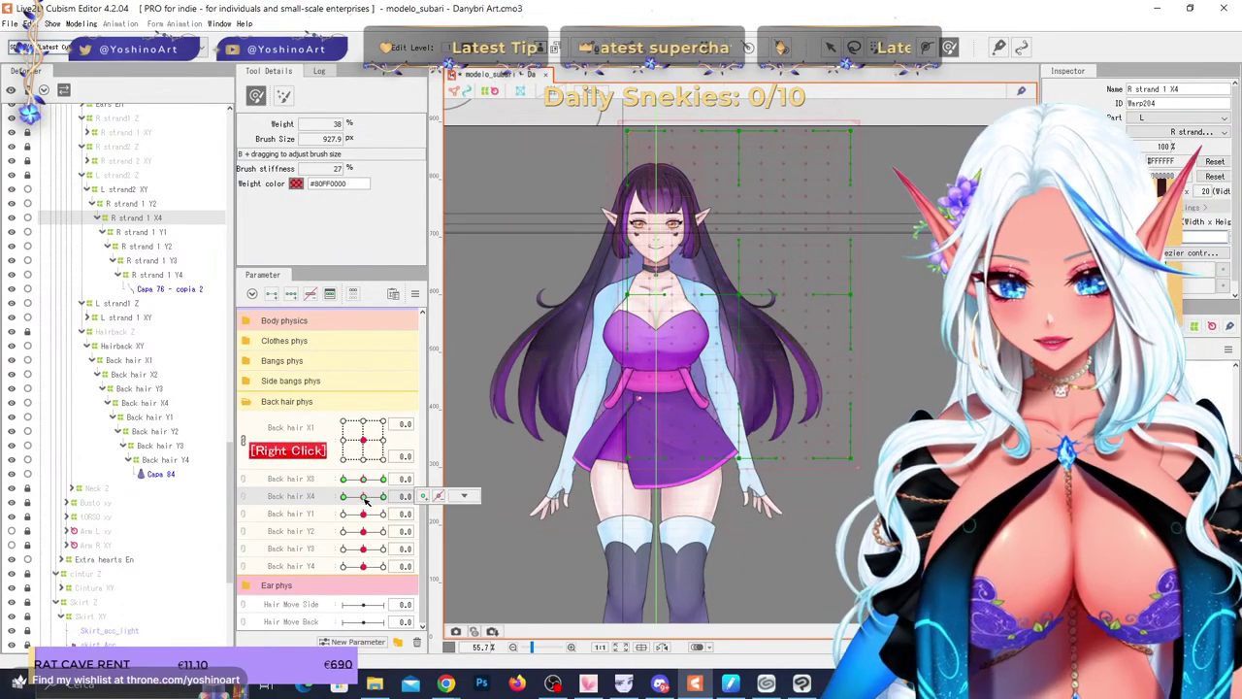
- Link Back hair X3 with X4 again and synthesize the corner shapes for the pair
{"action": "left_click", "coordinate": [244, 482]}
{"action": "left_click", "coordinate": [414, 294]}
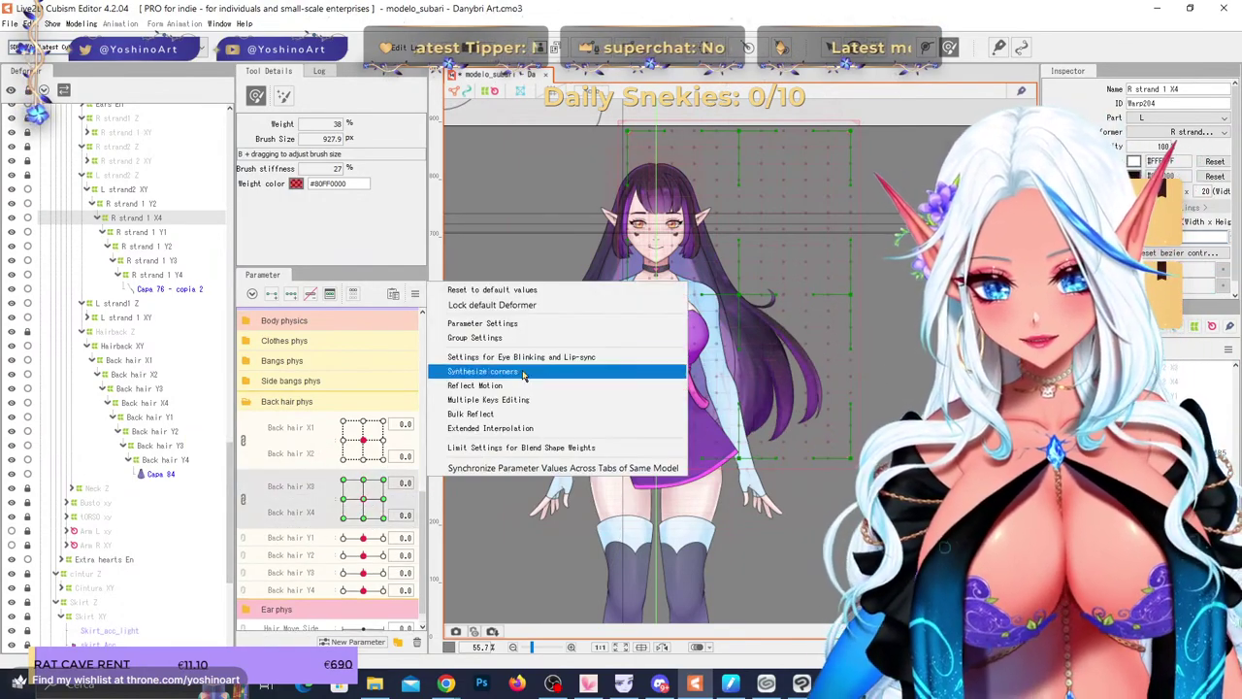
{"action": "left_click", "coordinate": [521, 371]}
{"action": "left_click", "coordinate": [598, 465]}
- At Back hair X3 1.0 and X4 -1.0, adjust the strand's tips, and inspect the opposite corner at X3 -1.0 and X4 1.0
{"action": "left_click_drag", "start_coordinate": [363, 499], "coordinate": [455, 594]}
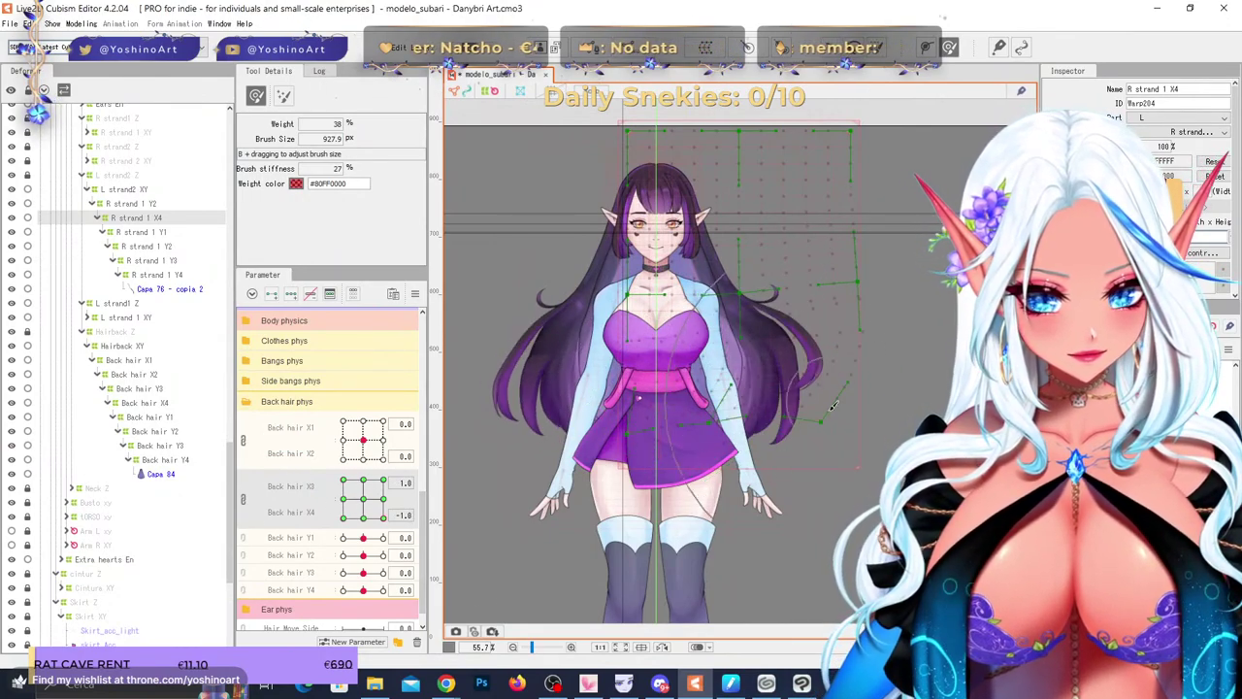
{"action": "left_click_drag", "start_coordinate": [832, 406], "coordinate": [840, 400]}
{"action": "mouse_move", "coordinate": [386, 518]}
{"action": "left_mouse_down"}
{"action": "mouse_move", "coordinate": [397, 426]}
{"action": "mouse_move", "coordinate": [245, 396]}
{"action": "left_mouse_up"}
- Open the physics settings and examine how the back hair sways in the model preview
{"action": "left_click", "coordinate": [81, 23]}
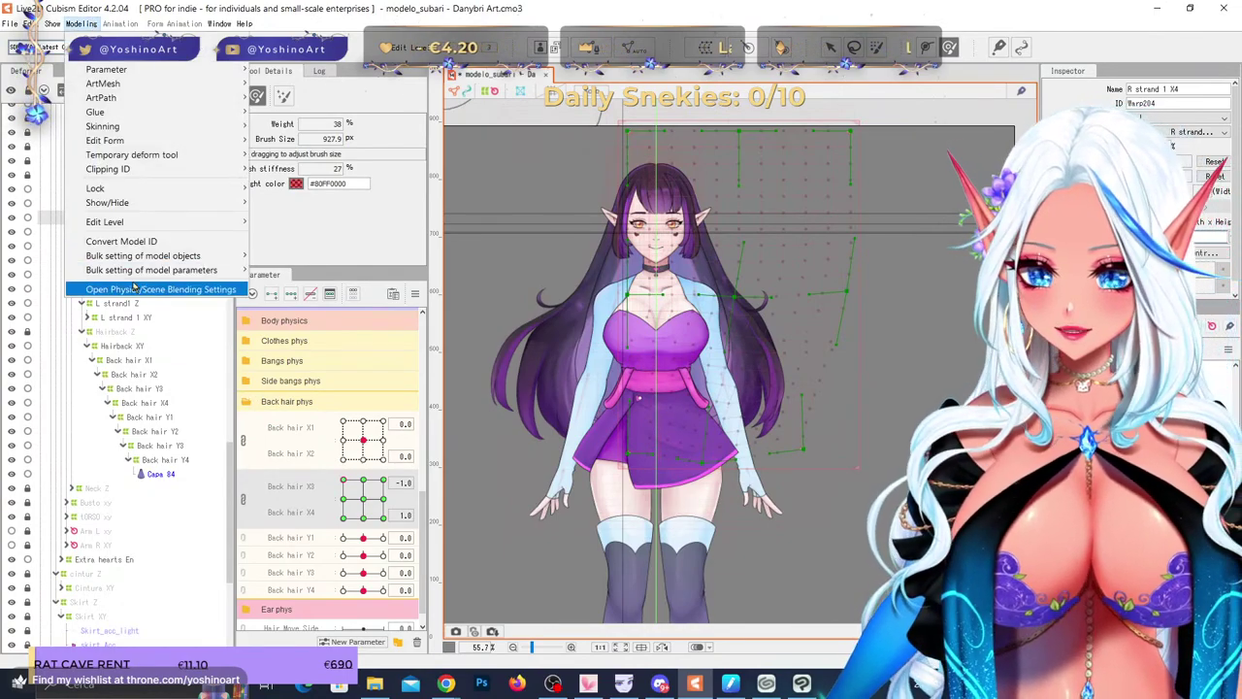
{"action": "left_click", "coordinate": [146, 285]}
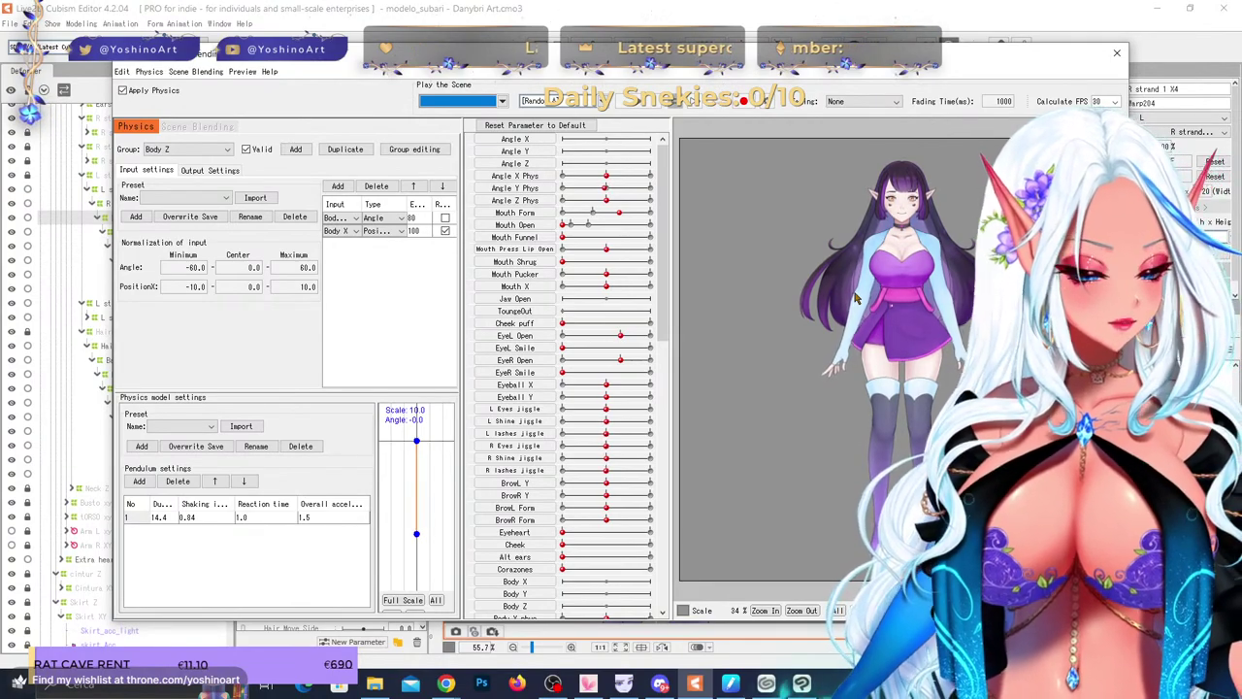
{"action": "scroll", "coordinate": [788, 332], "scroll_direction": "up", "scroll_amount": 2}
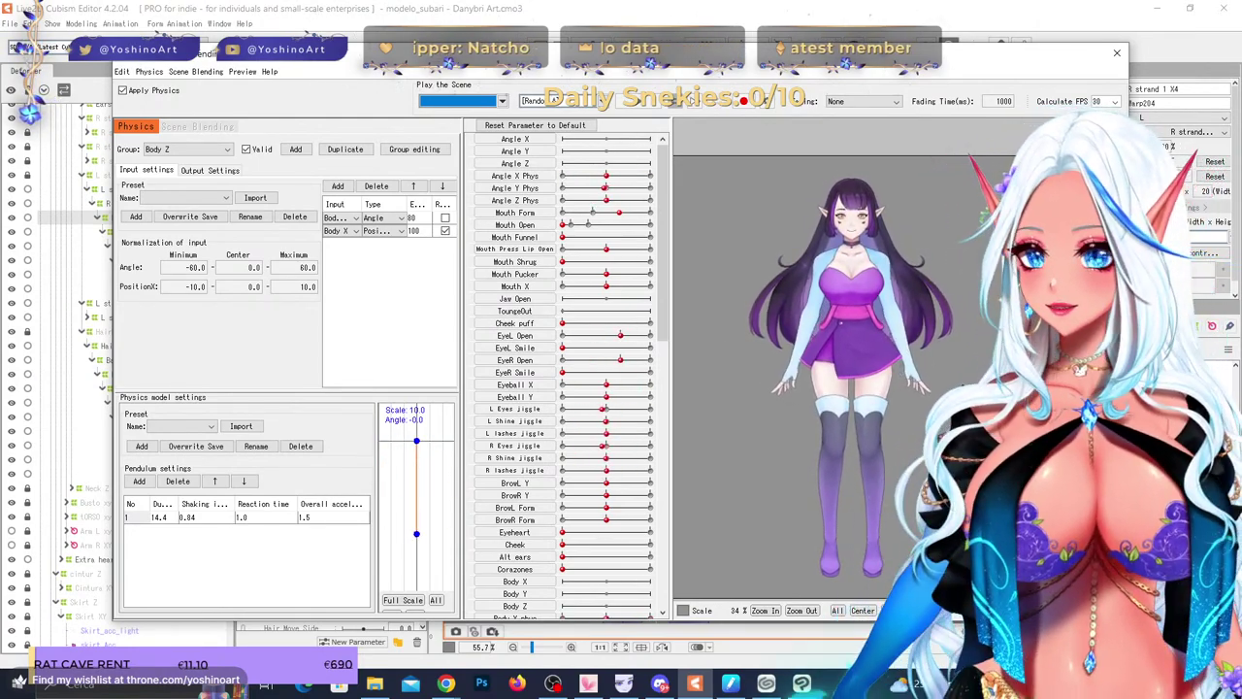
{"action": "left_click_drag", "start_coordinate": [0, 0], "coordinate": [760, 0]}
- Switch to VTube Studio, open its settings, and set the input maximum of Eye Open Right to 0.5
{"action": "double_click", "coordinate": [757, 356]}
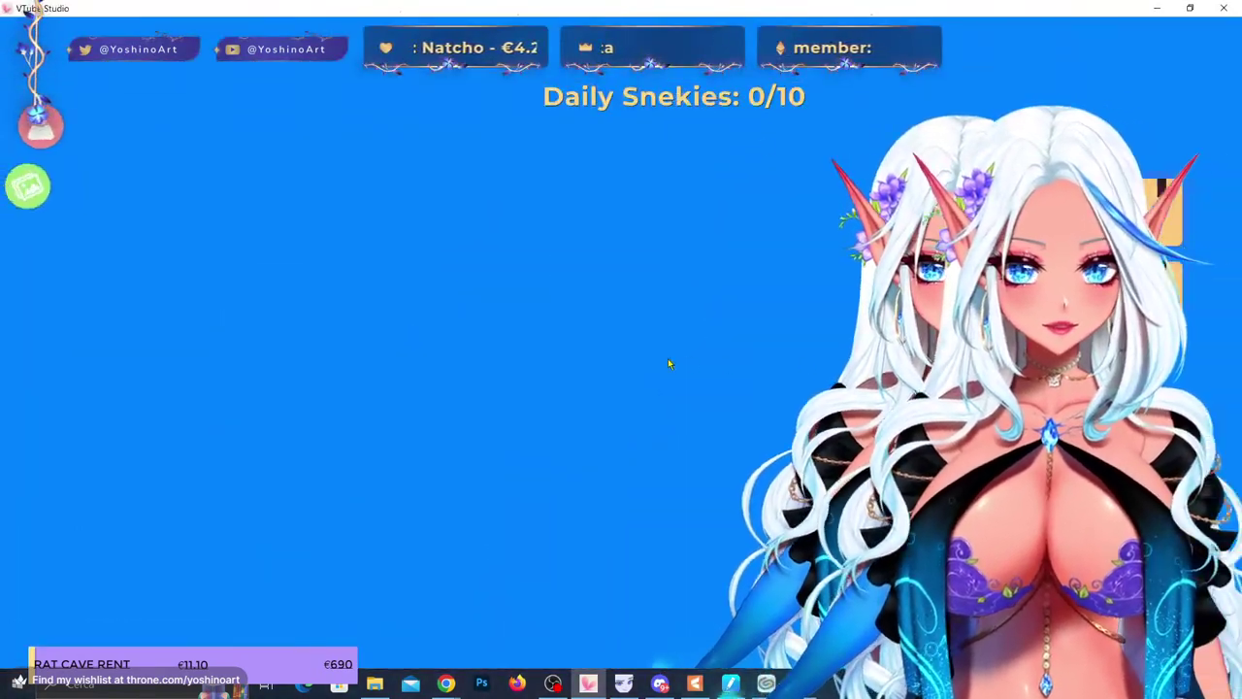
{"action": "double_click", "coordinate": [667, 364]}
{"action": "left_click", "coordinate": [30, 305]}
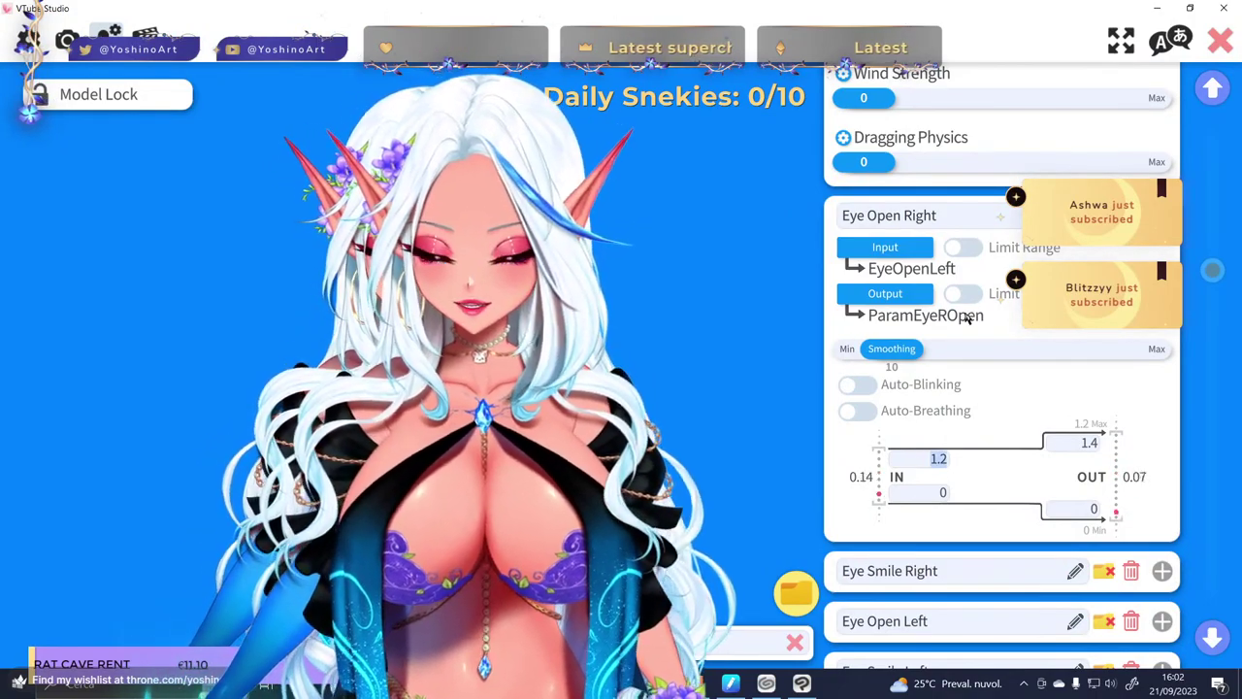
{"action": "type", "text": "0.5"}
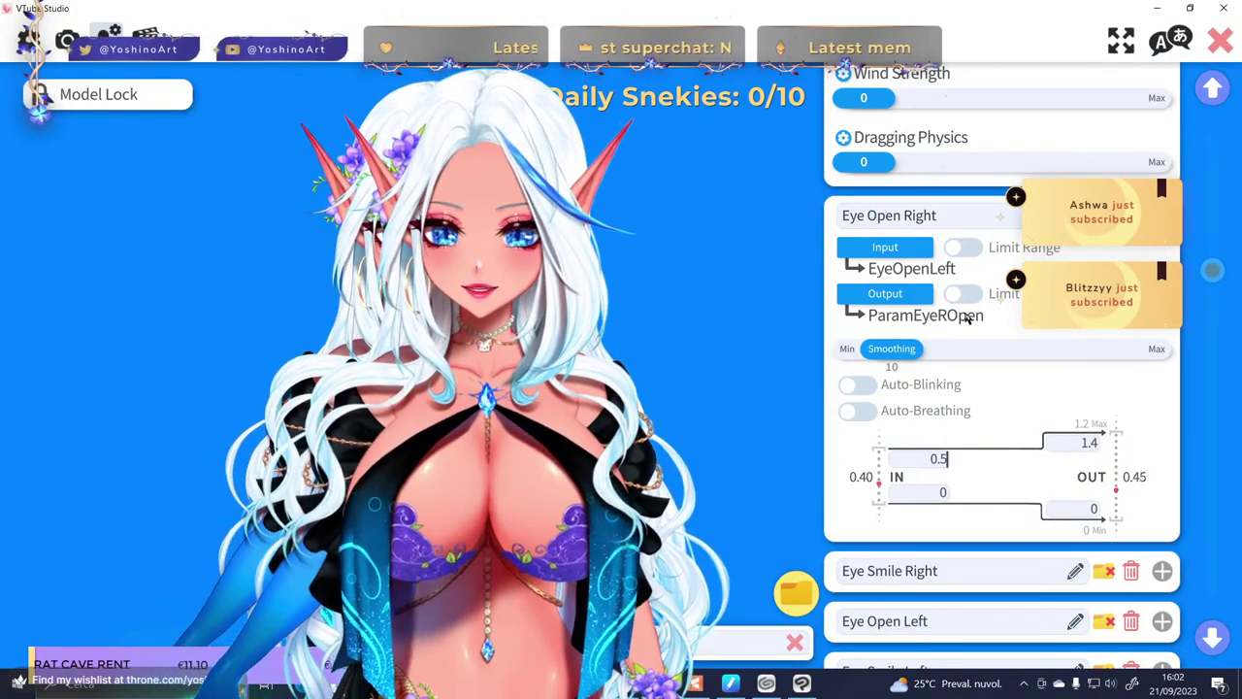
{"action": "key", "text": "Return"}
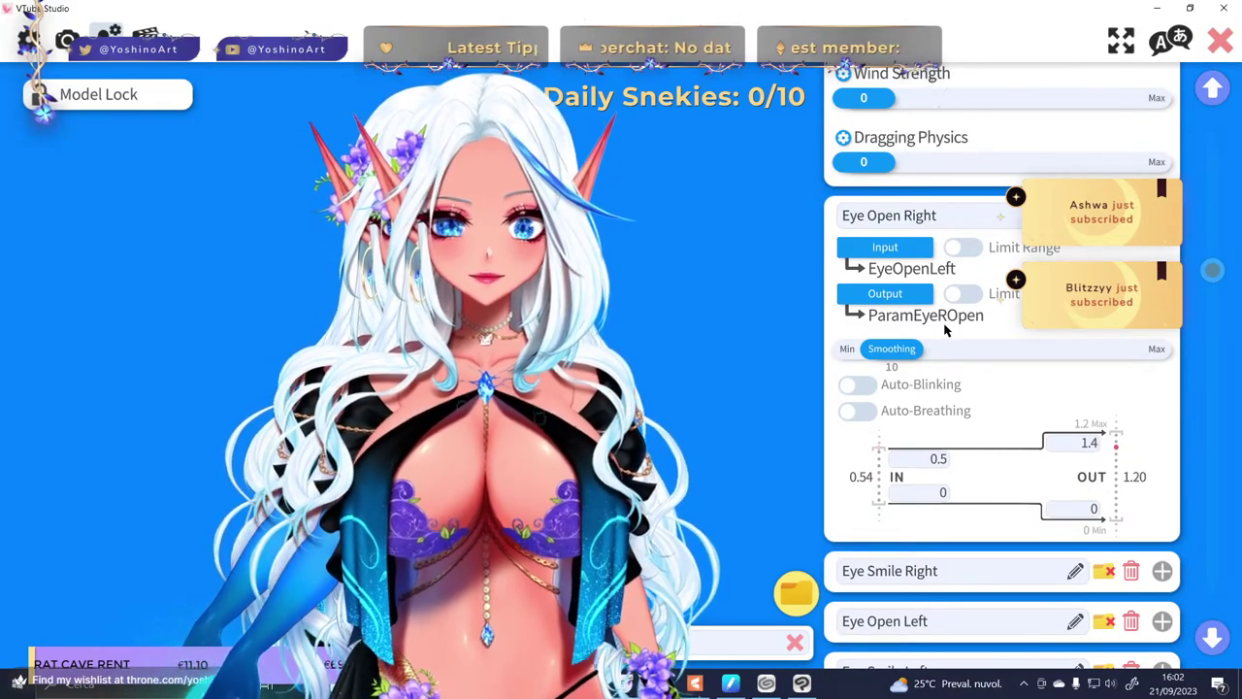
- Try an input maximum of 1.5 for Eye Open Right and restore it to 1.2
{"action": "left_click", "coordinate": [936, 458]}
{"action": "type", "text": "1"}
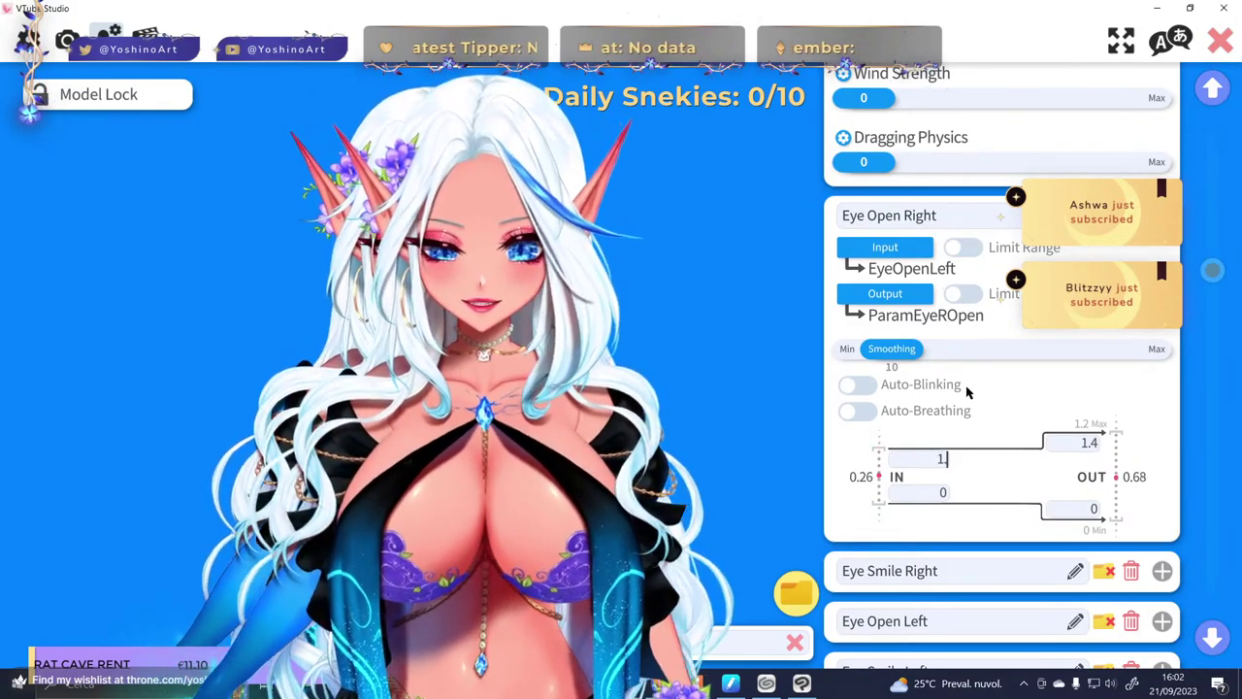
{"action": "type", "text": ".5"}
{"action": "key", "text": "Return"}
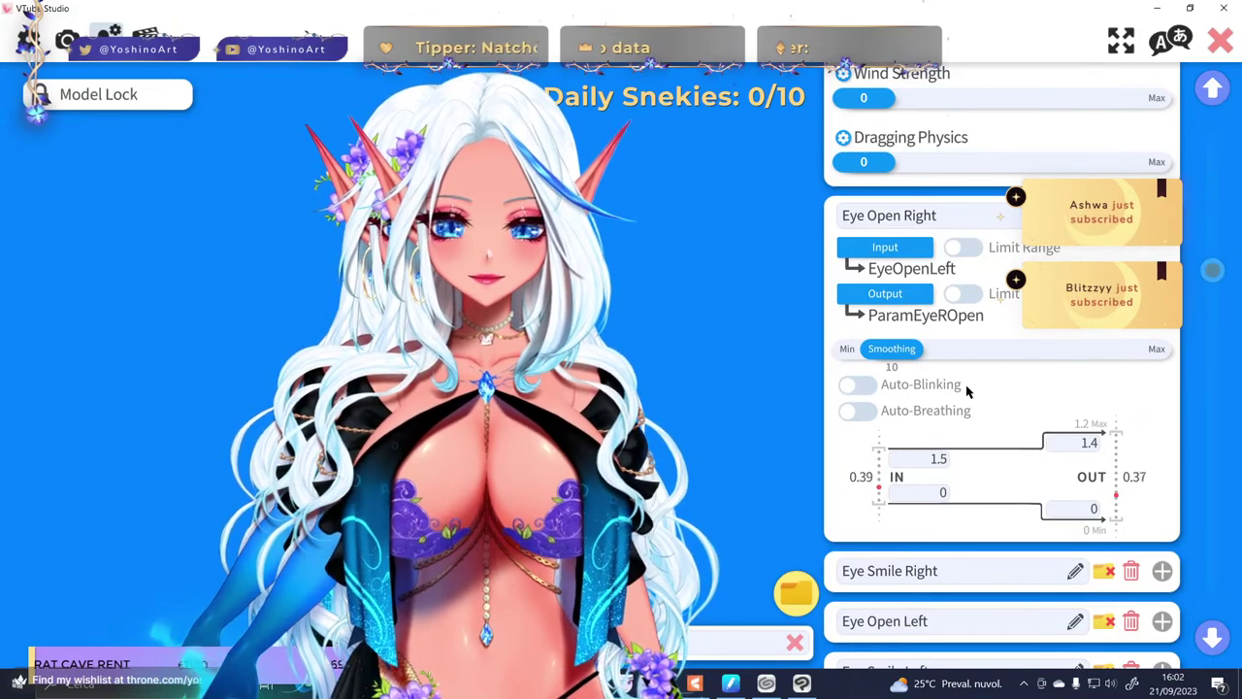
{"action": "left_click", "coordinate": [930, 464]}
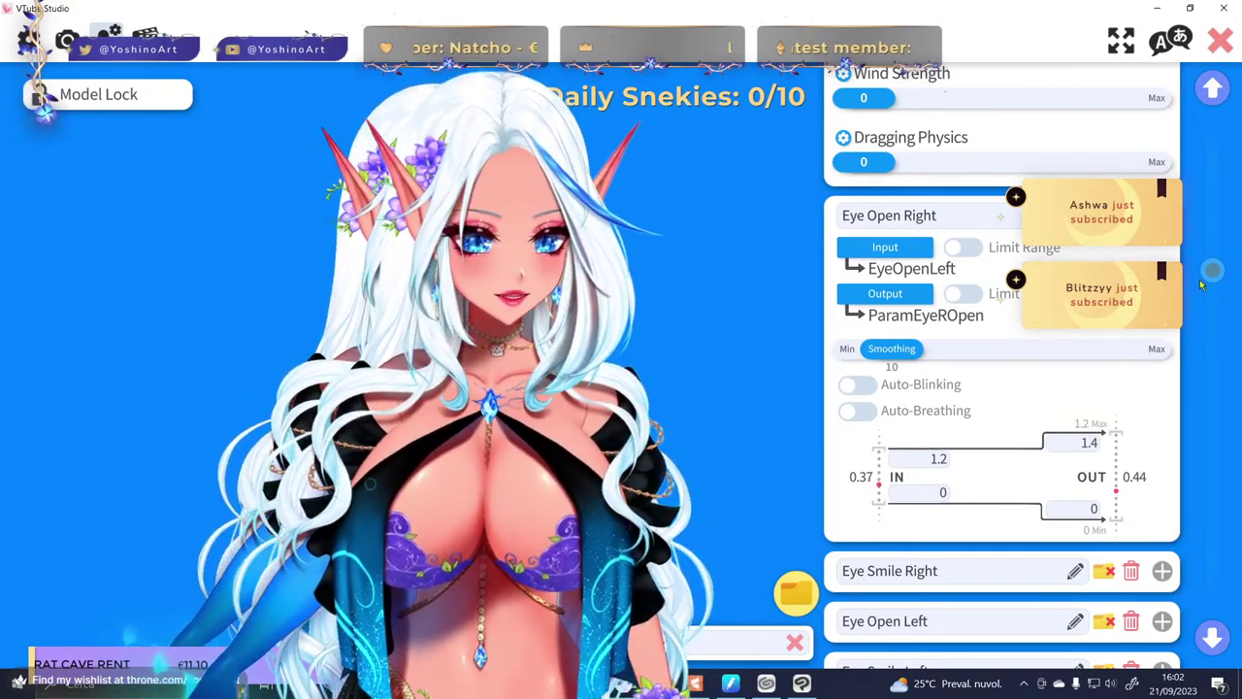
- Look through the general and tracking settings for the application's FPS option, and close the settings
{"action": "left_click_drag", "start_coordinate": [1209, 273], "coordinate": [1212, 105]}
{"action": "left_click", "coordinate": [67, 39]}
{"action": "left_click", "coordinate": [29, 39]}
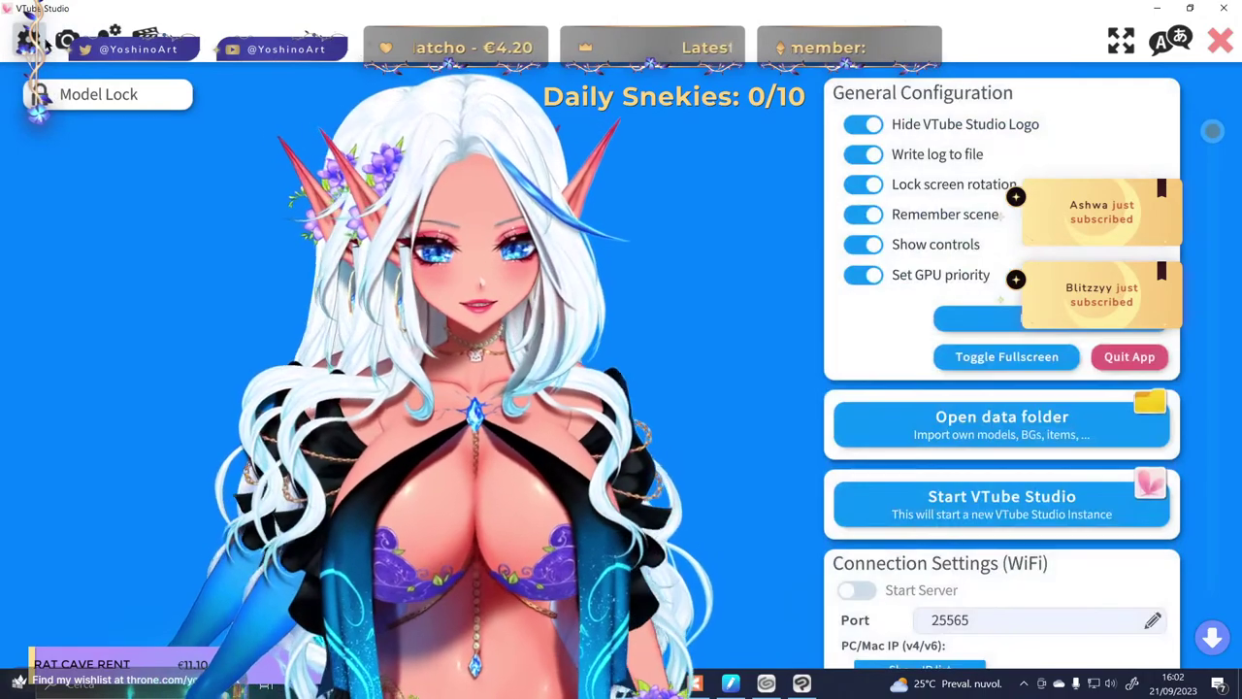
{"action": "left_click", "coordinate": [67, 40]}
{"action": "scroll", "coordinate": [928, 384], "scroll_direction": "down", "scroll_amount": 3}
{"action": "scroll", "coordinate": [927, 384], "scroll_direction": "down", "scroll_amount": 10}
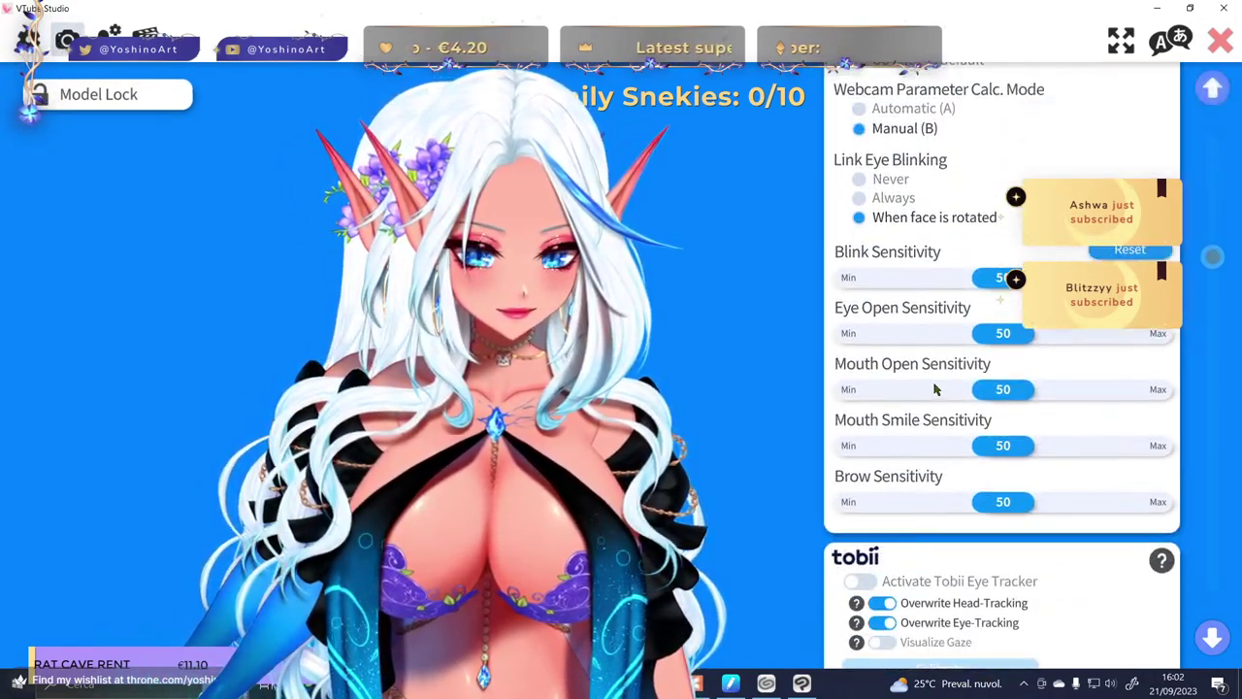
{"action": "scroll", "coordinate": [934, 389], "scroll_direction": "down", "scroll_amount": 2}
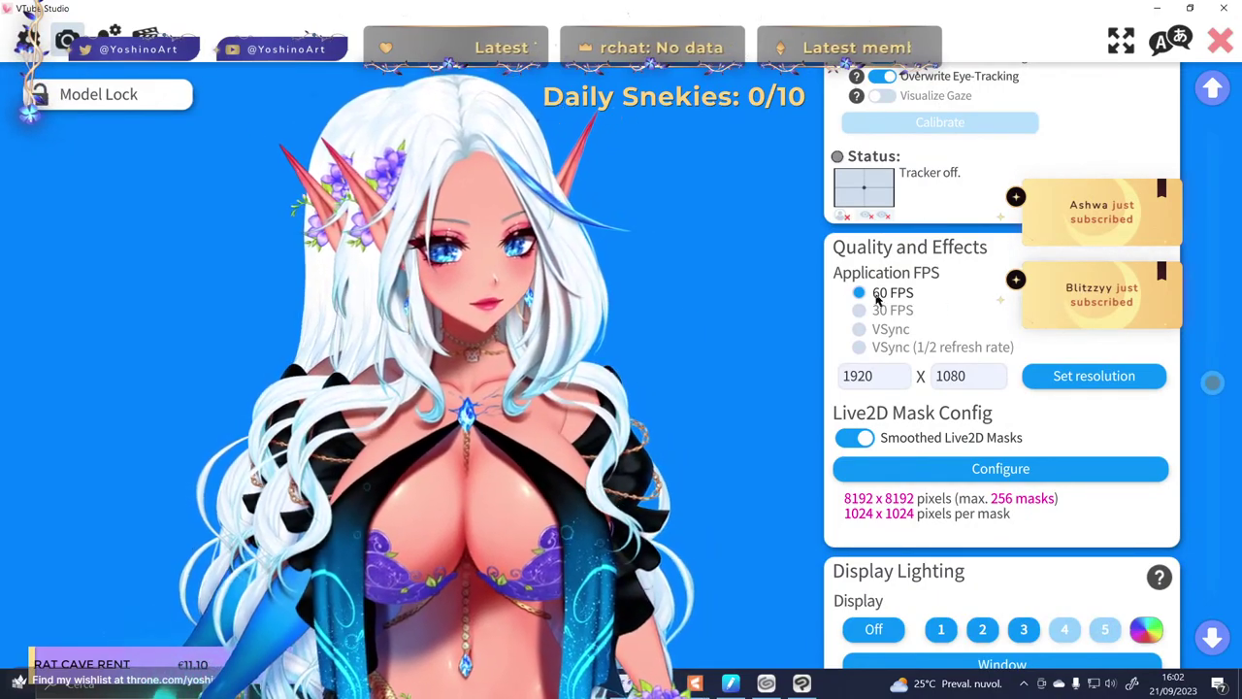
{"action": "left_click", "coordinate": [1220, 51]}
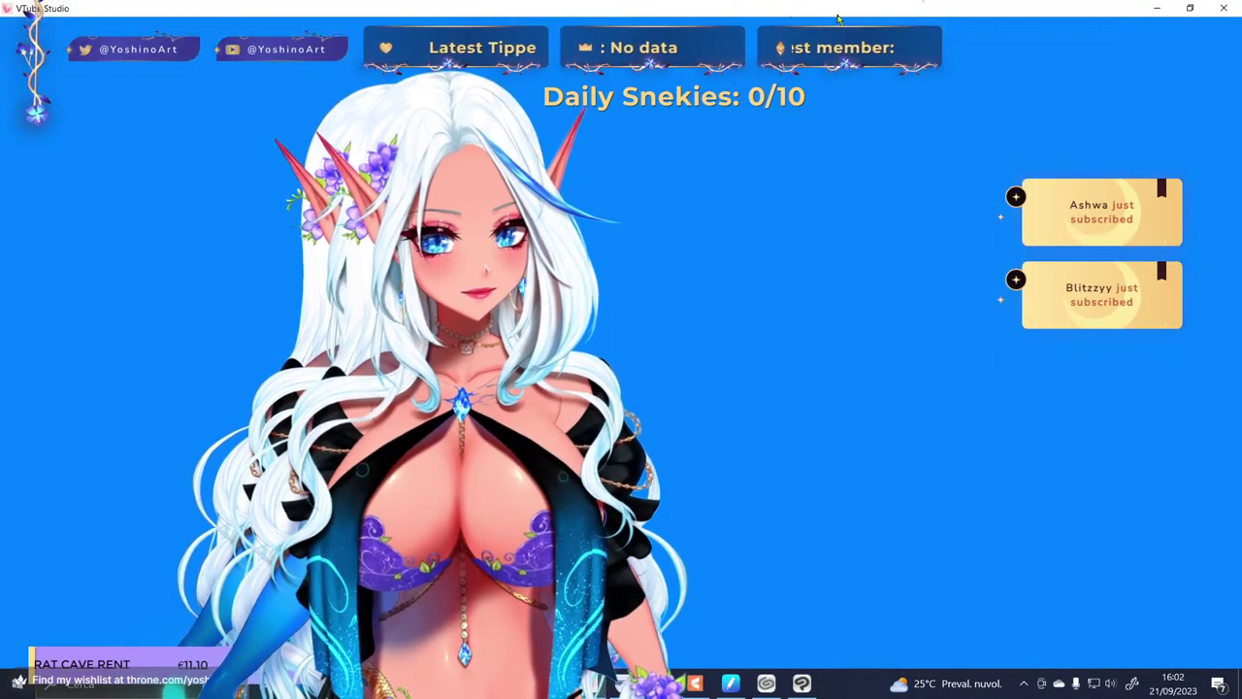
- Switch back to Live2D Cubism Editor's physics settings and view the Calculate FPS choices, keeping the 30 FPS setting
{"action": "left_click_drag", "start_coordinate": [837, 11], "coordinate": [864, 697]}
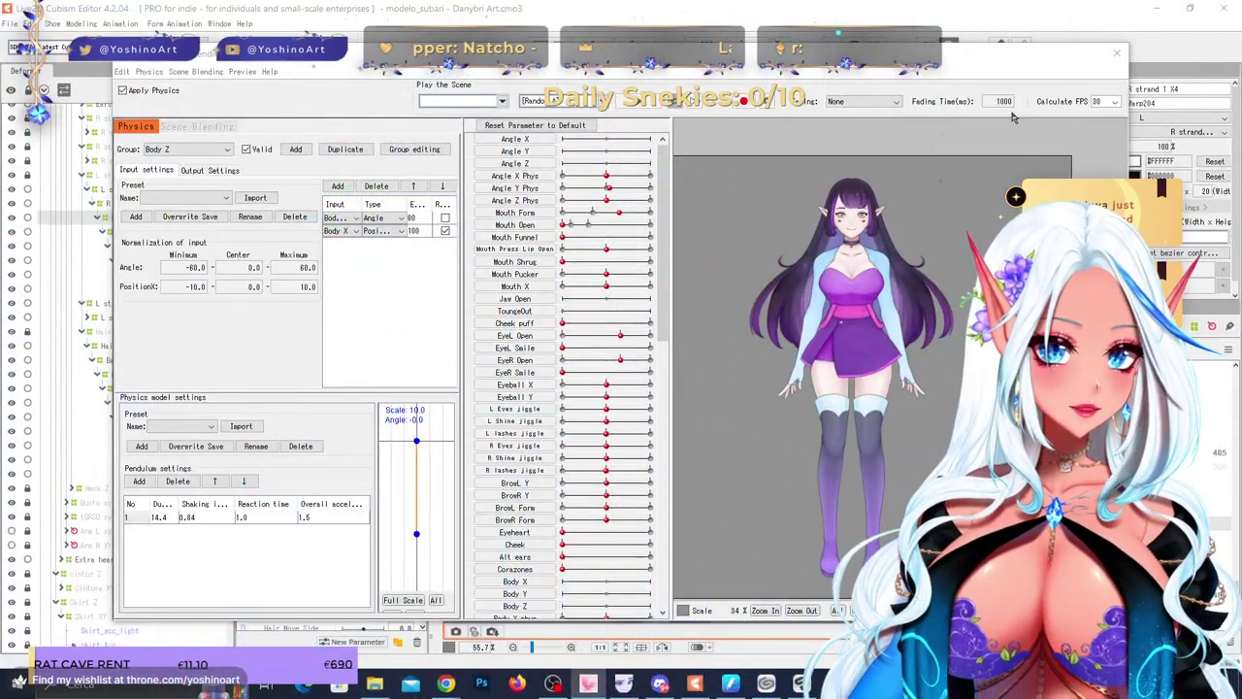
{"action": "left_click", "coordinate": [958, 72]}
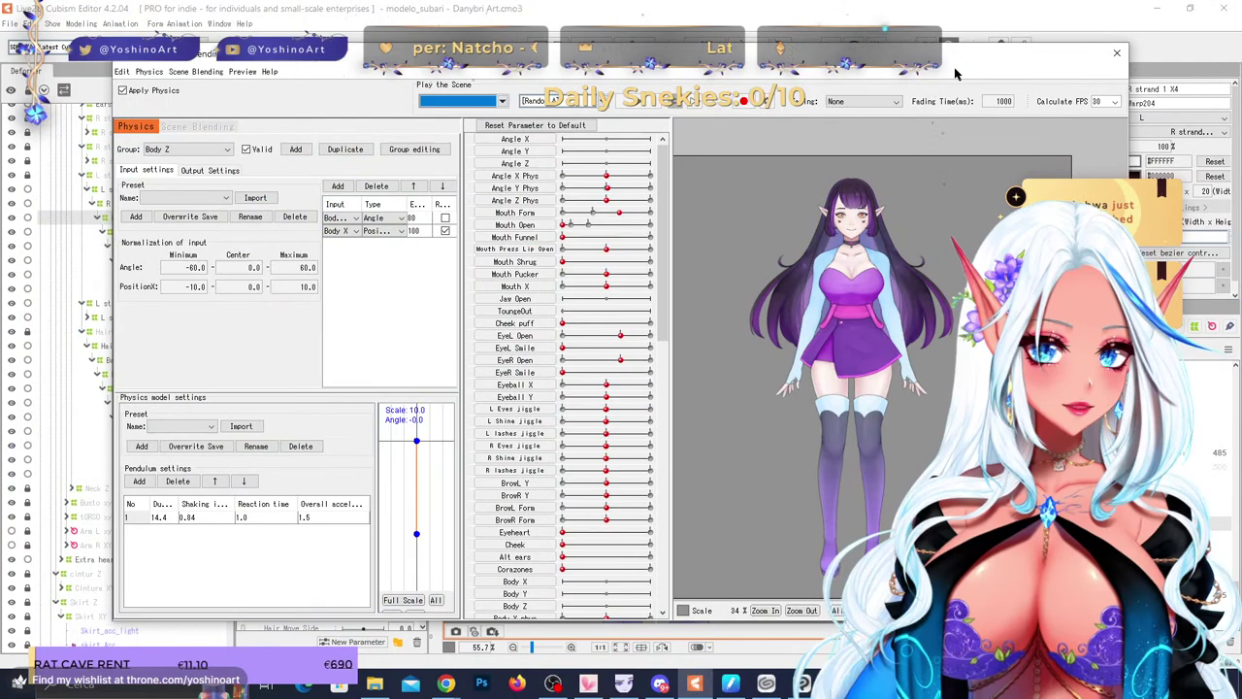
{"action": "left_click", "coordinate": [1107, 101]}
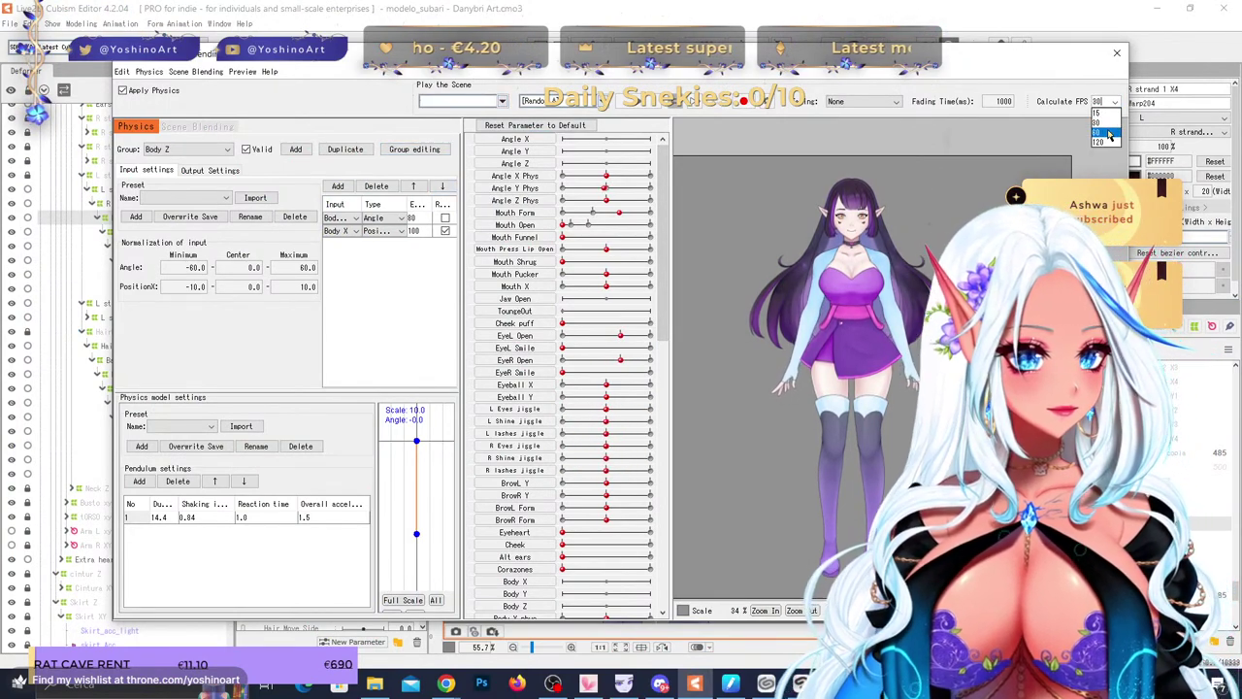
{"action": "left_click", "coordinate": [1045, 71]}
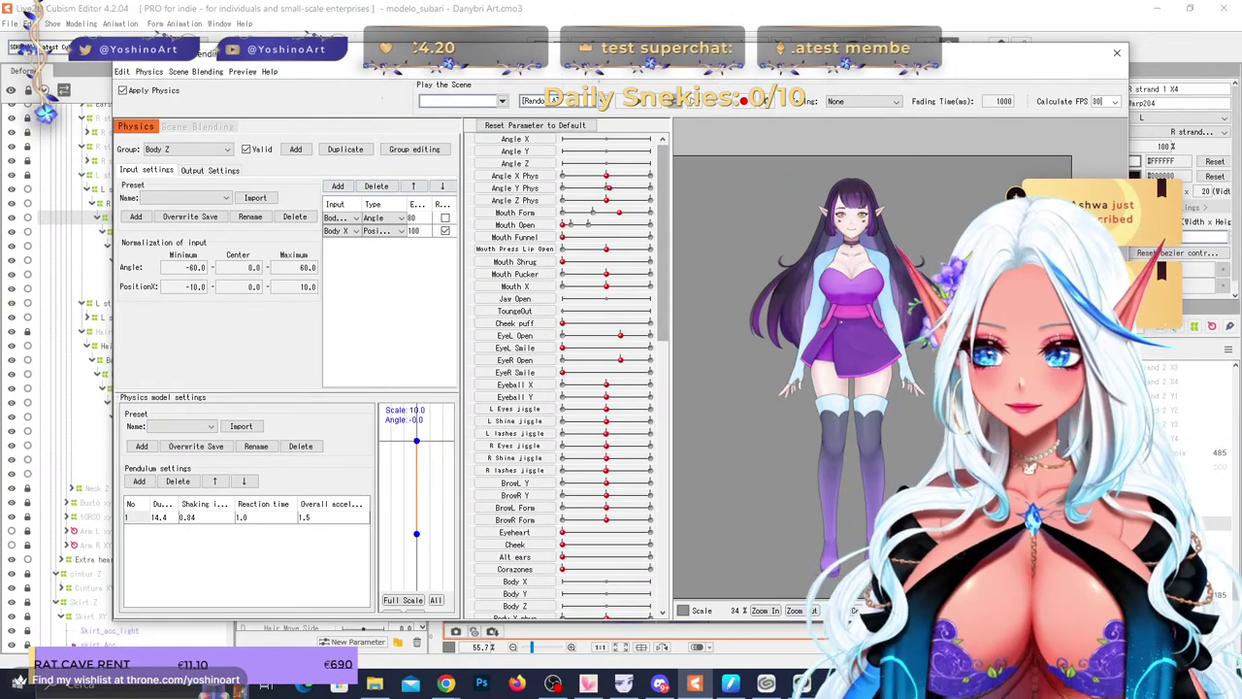
- Examine the back hair's sway up close in the physics preview and close the physics settings
{"action": "key", "text": "alt+Tab"}
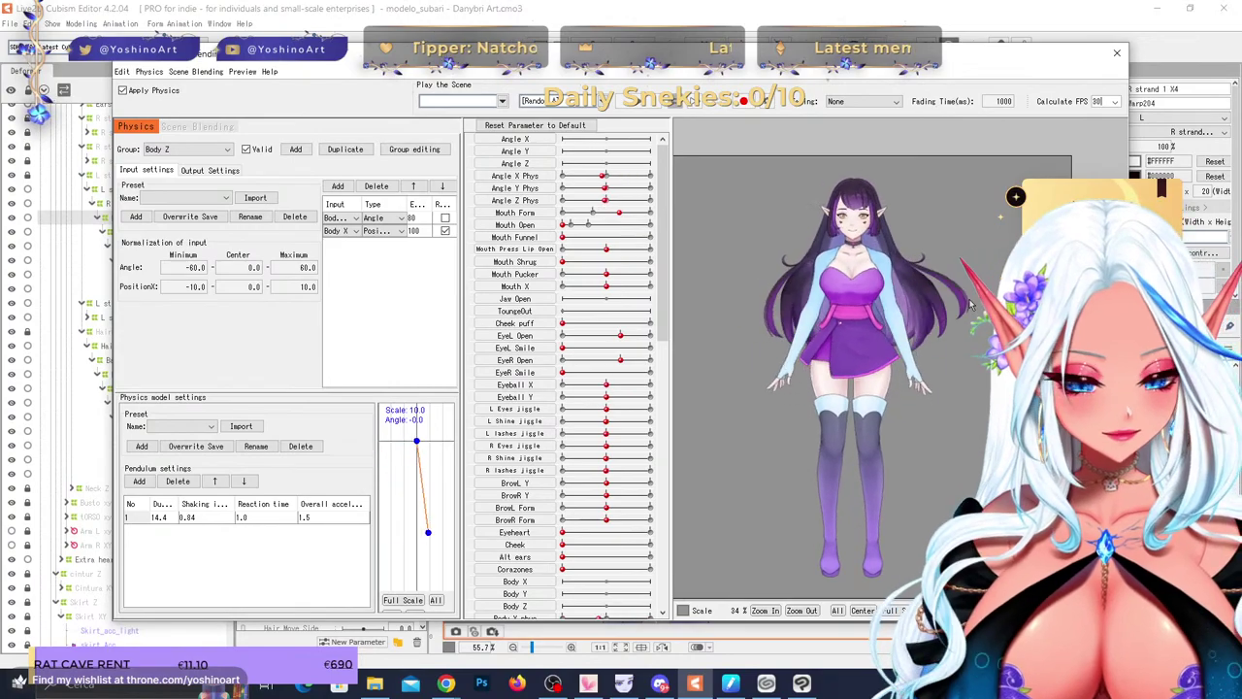
{"action": "scroll", "coordinate": [982, 415], "scroll_direction": "up", "scroll_amount": 6}
{"action": "scroll", "coordinate": [982, 416], "scroll_direction": "down", "scroll_amount": 6}
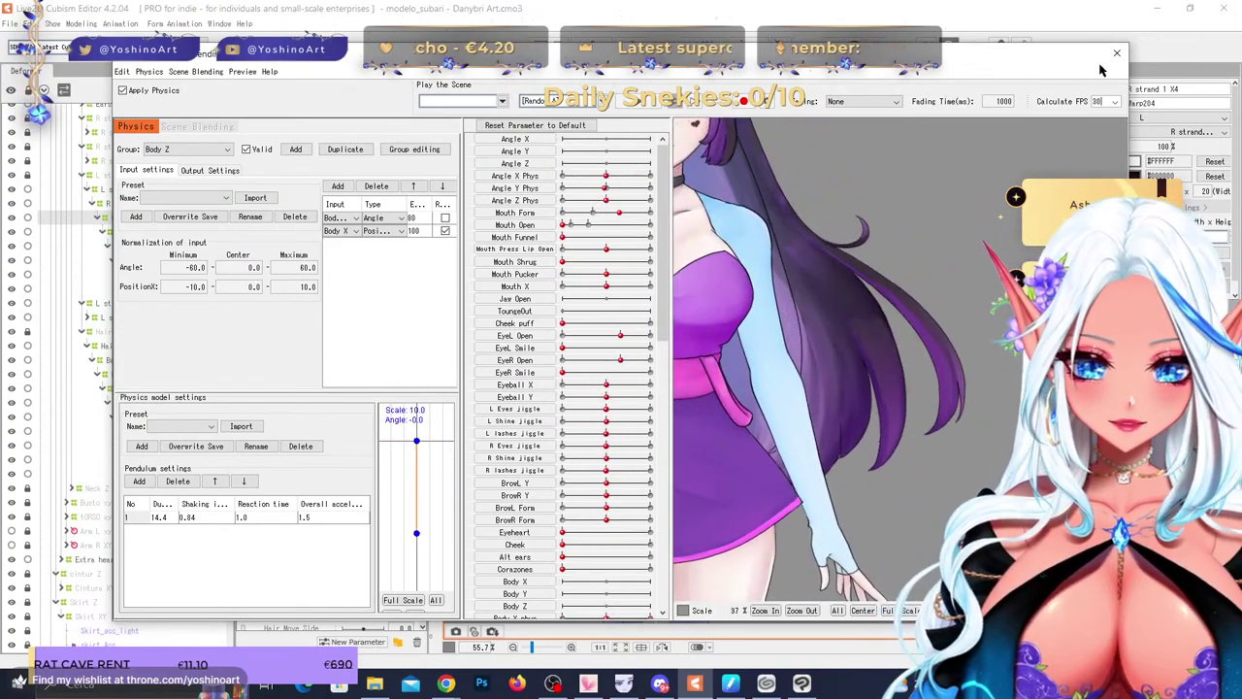
{"action": "left_click", "coordinate": [1117, 53]}
- Move the Back hair X3/X4 and X1/X2 pairs through their ranges to check the strand's deformation, resetting them to 0.0
{"action": "scroll", "coordinate": [792, 260], "scroll_direction": "up", "scroll_amount": 2}
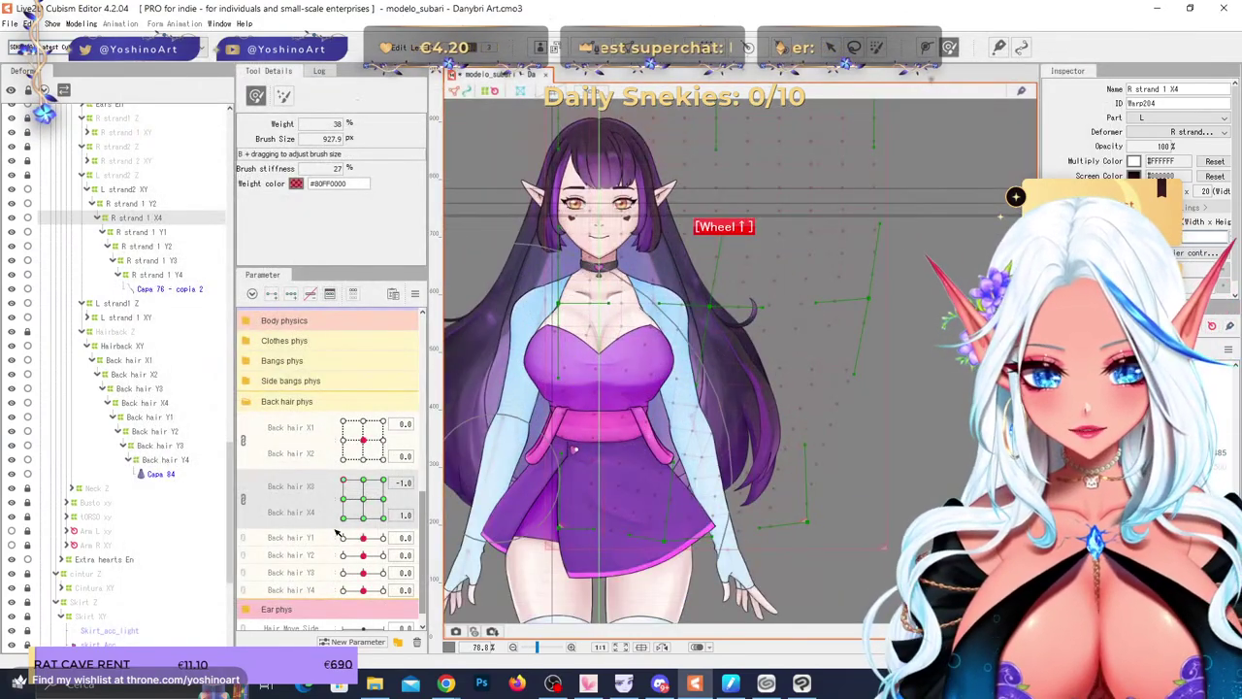
{"action": "left_click_drag", "start_coordinate": [408, 478], "coordinate": [365, 501]}
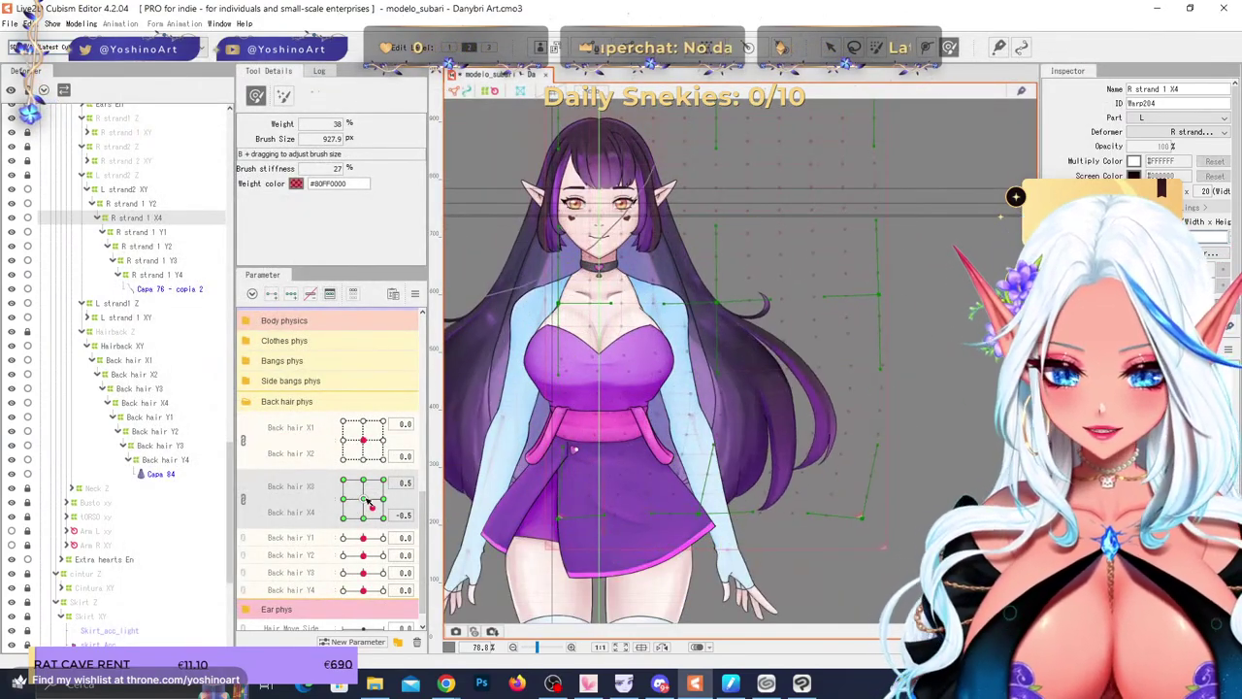
{"action": "left_click_drag", "start_coordinate": [363, 441], "coordinate": [354, 474]}
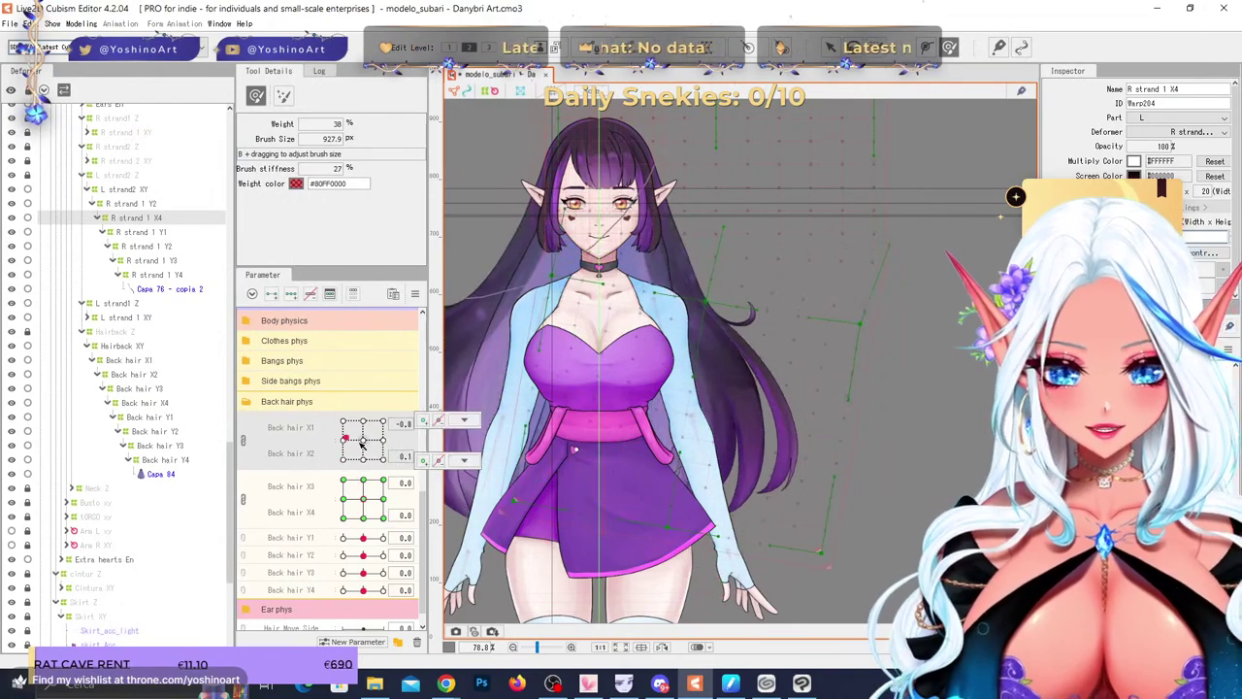
- Reopen the physics settings, preview the hair motion with the body turning, and close the physics settings again
{"action": "left_click", "coordinate": [82, 24]}
{"action": "left_click", "coordinate": [161, 290]}
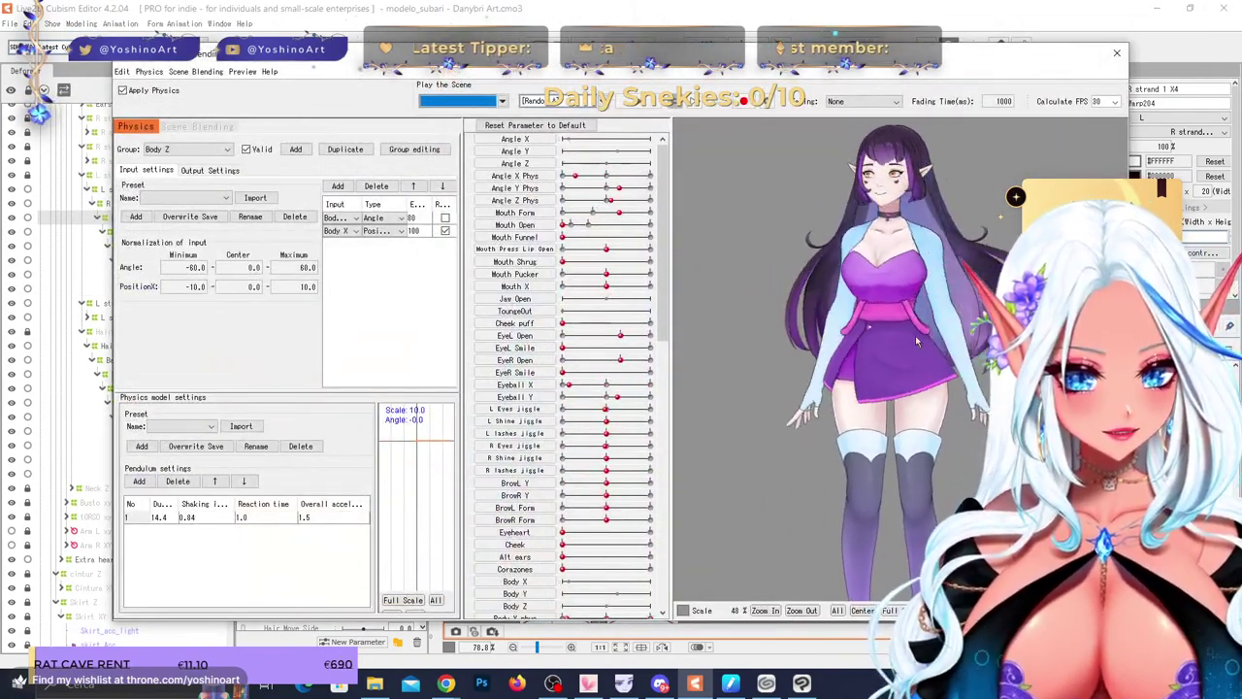
{"action": "left_click", "coordinate": [1115, 56]}
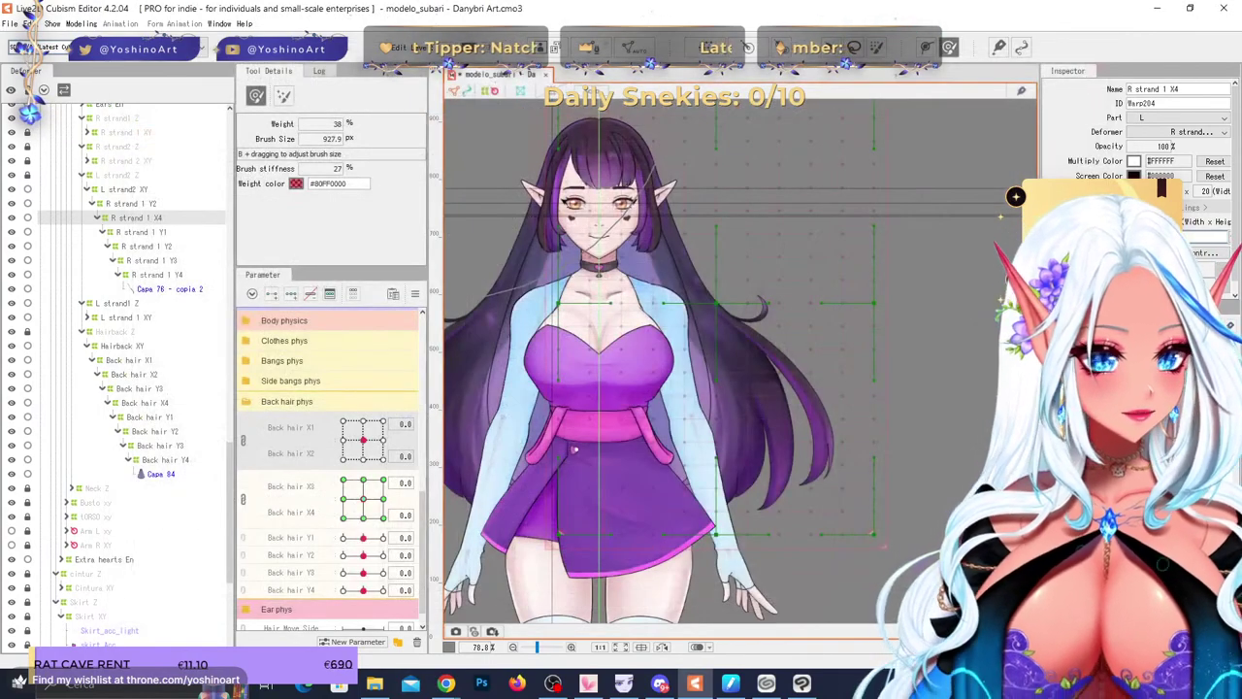
{"action": "key", "text": "alt+Tab"}
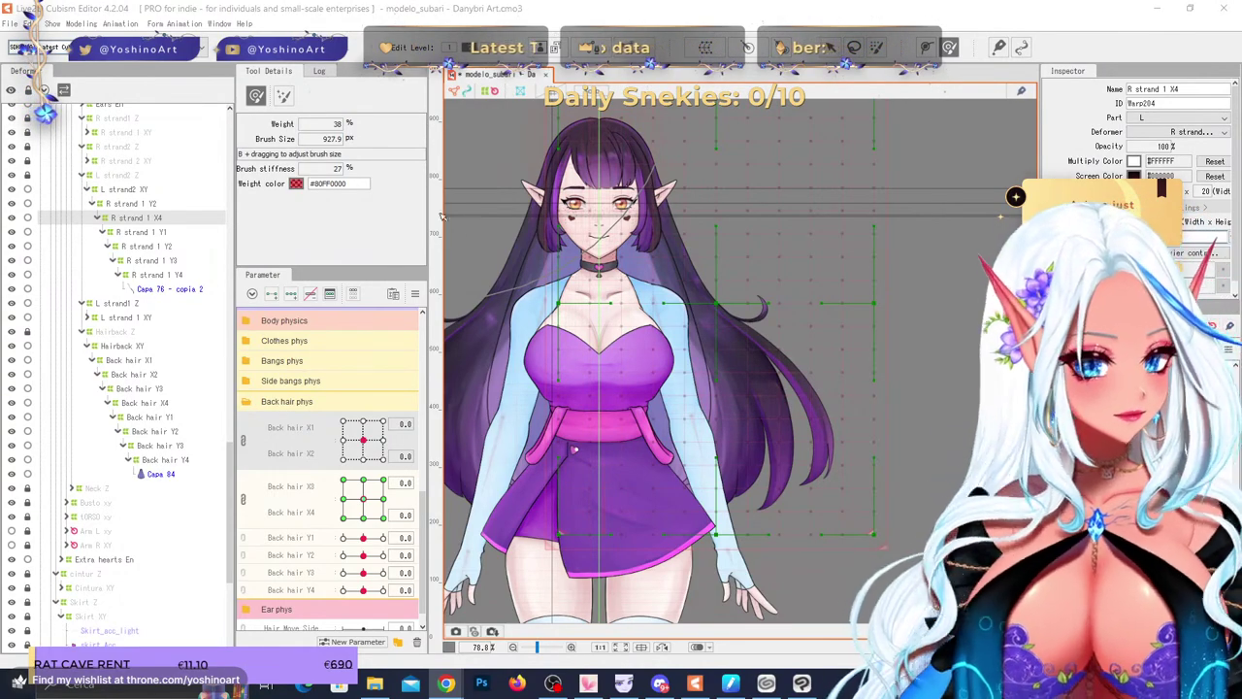
- Close the modelo_subari model without saving and open the aquarius - PronoesPro.cmo3 model, accepting its license agreement
{"action": "left_click", "coordinate": [546, 76]}
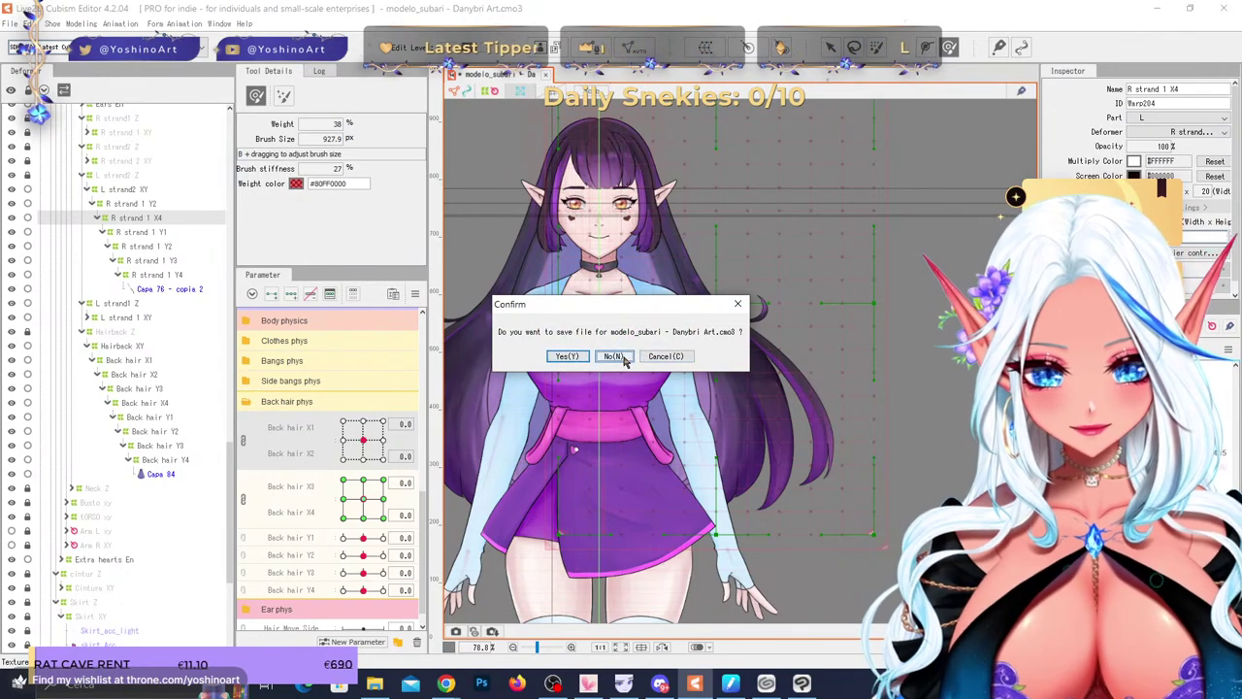
{"action": "left_click", "coordinate": [623, 356]}
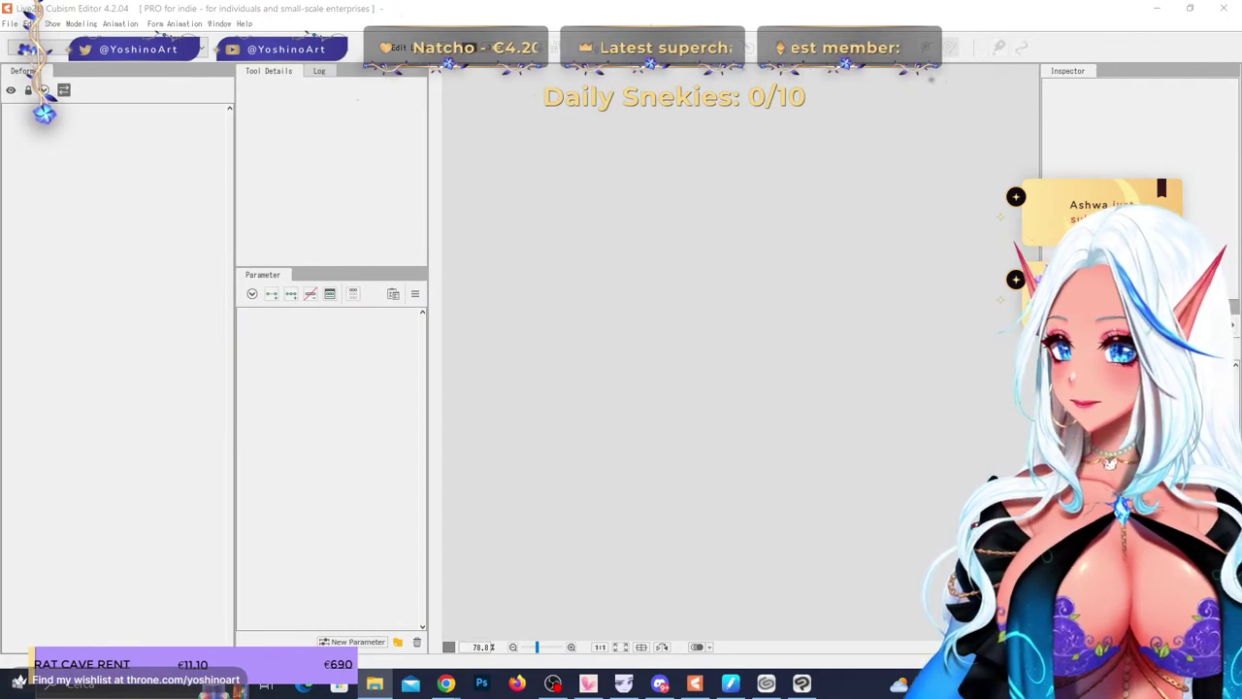
{"action": "left_click_drag", "start_coordinate": [644, 0], "coordinate": [721, 296]}
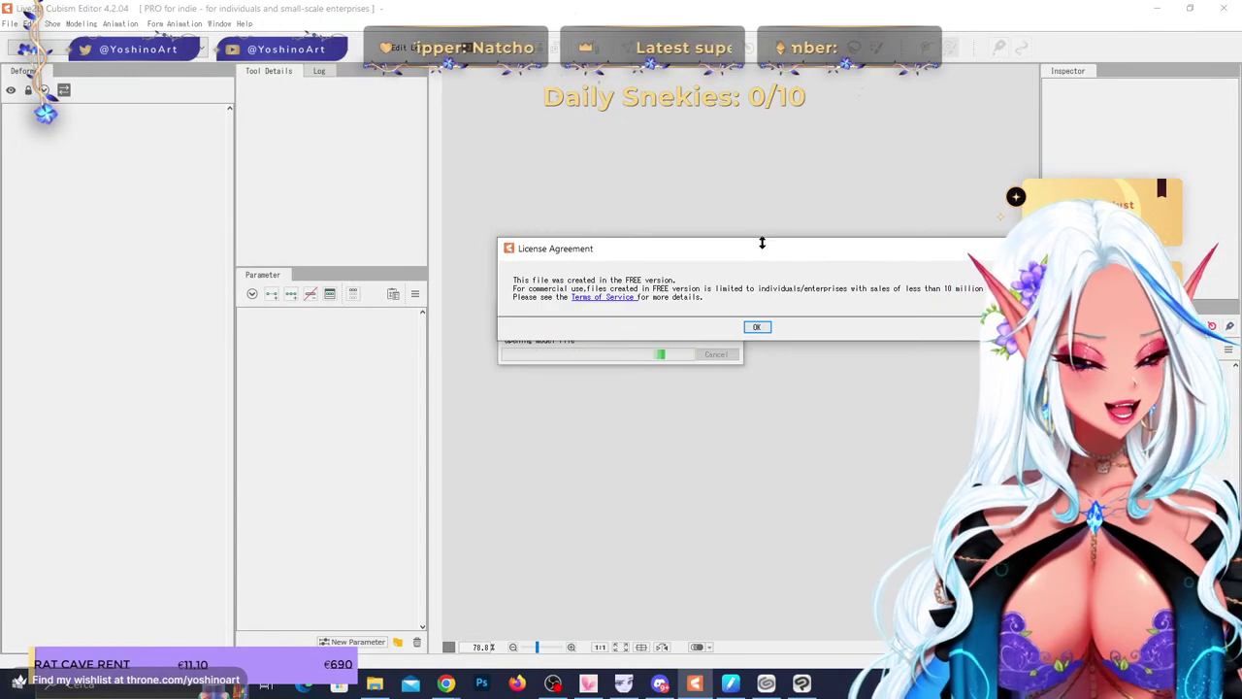
{"action": "left_click", "coordinate": [758, 327]}
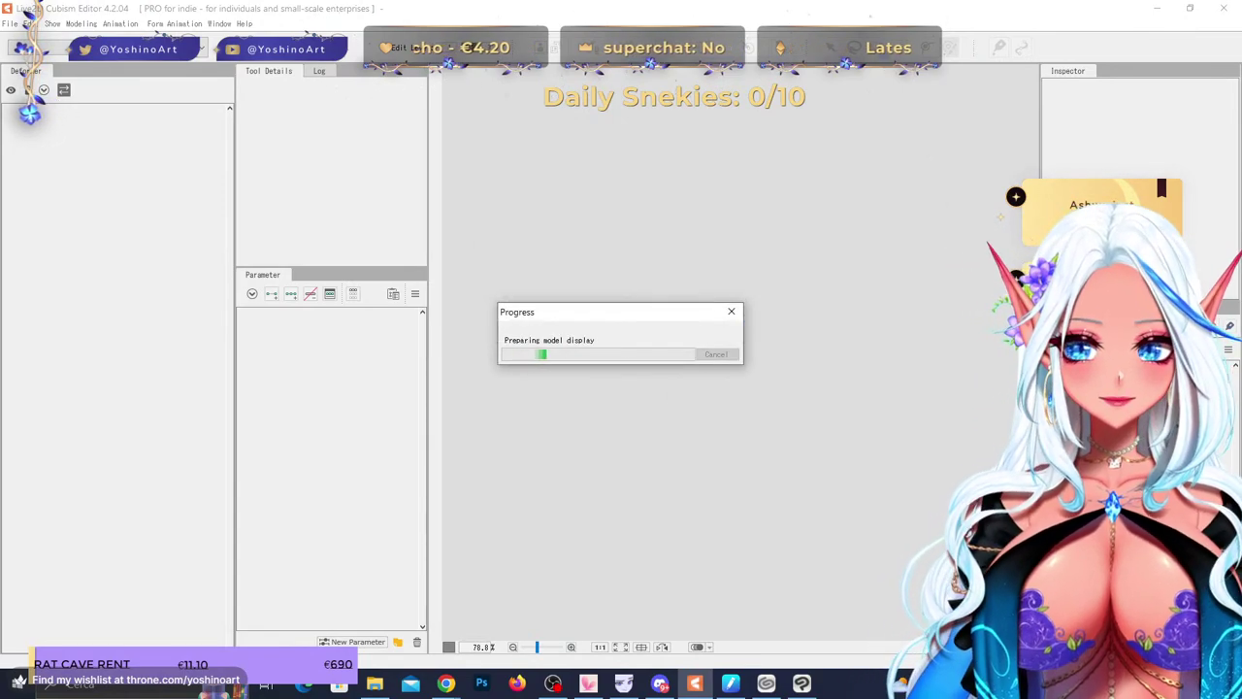
- Examine the maid model up close and at full view, and try out its Angle X/Y movement
{"action": "scroll", "coordinate": [784, 260], "scroll_direction": "up", "scroll_amount": 2}
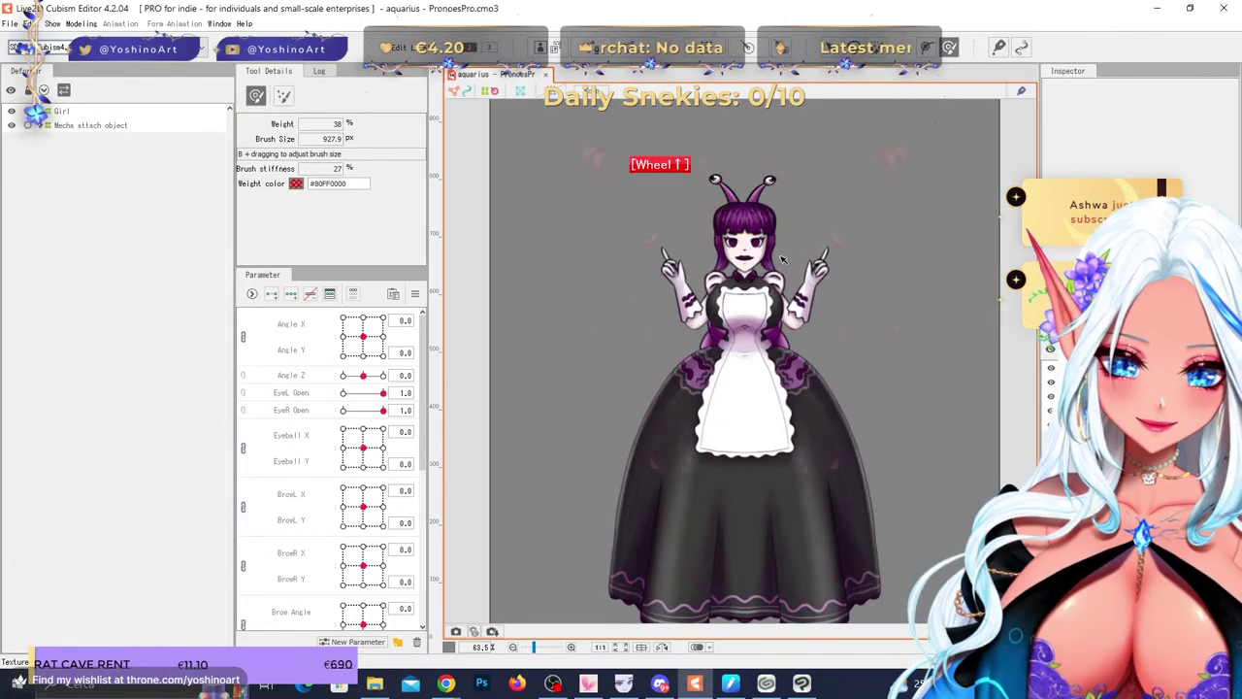
{"action": "scroll", "coordinate": [784, 260], "scroll_direction": "up", "scroll_amount": 3}
{"action": "scroll", "coordinate": [667, 262], "scroll_direction": "down", "scroll_amount": 1}
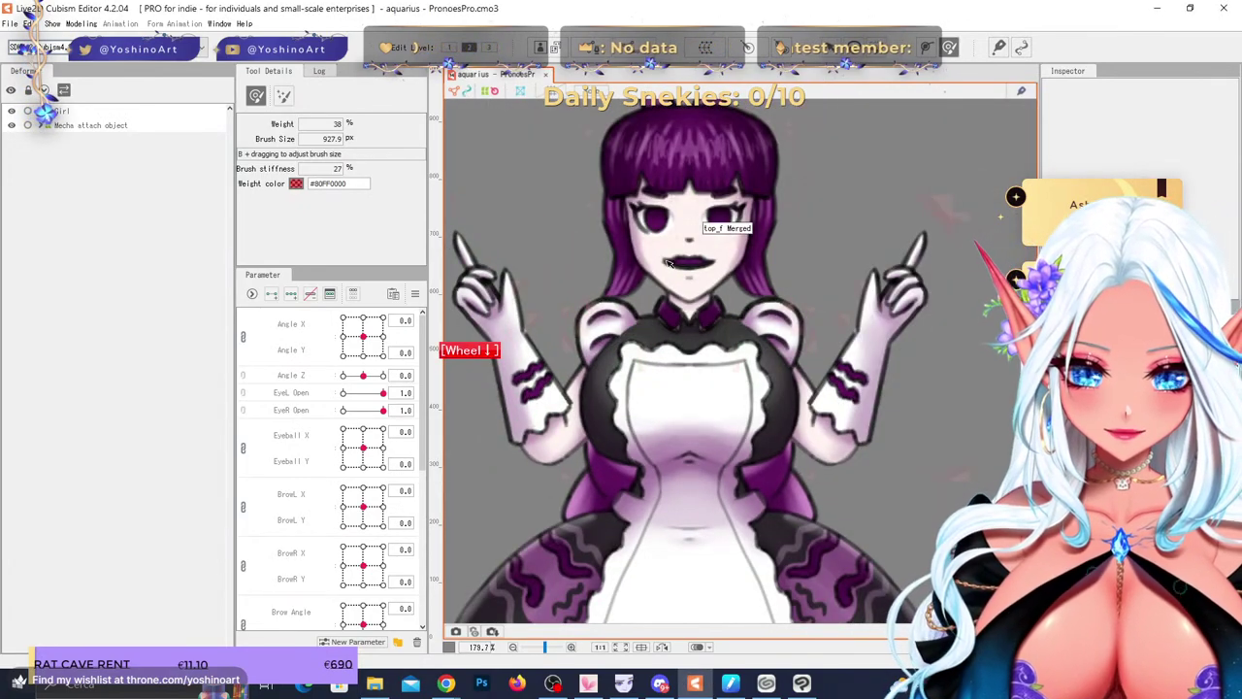
{"action": "scroll", "coordinate": [667, 262], "scroll_direction": "down", "scroll_amount": 5}
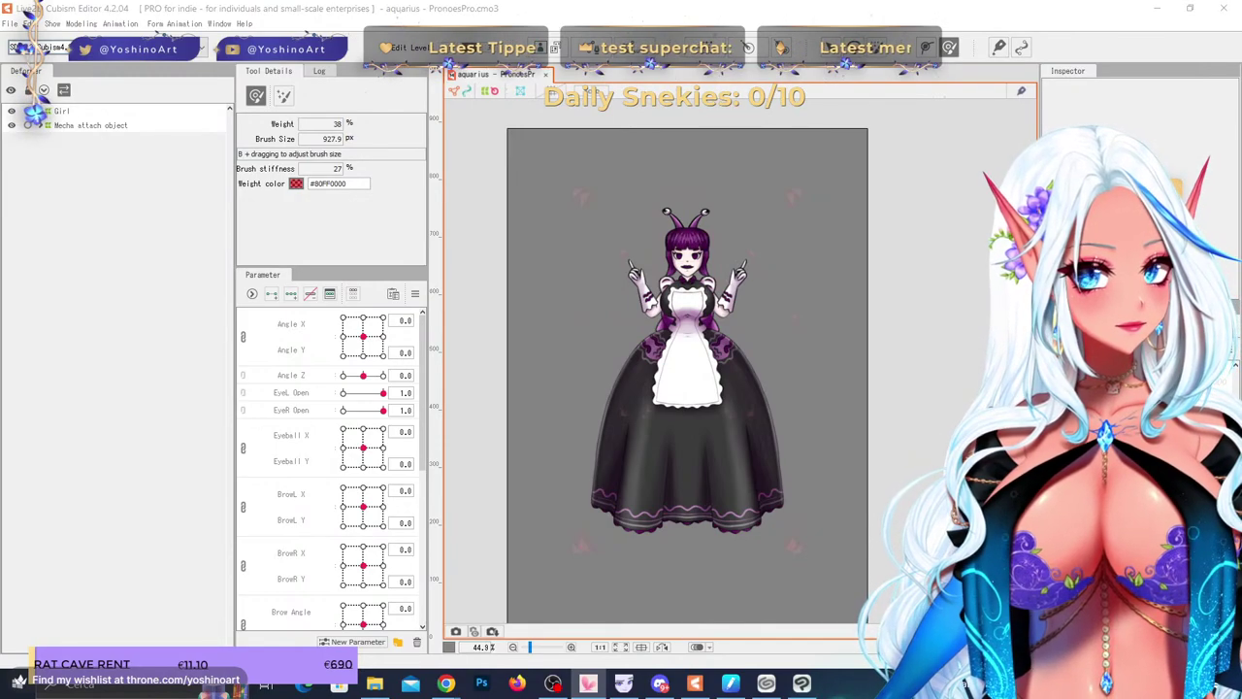
{"action": "scroll", "coordinate": [708, 406], "scroll_direction": "down", "scroll_amount": 2}
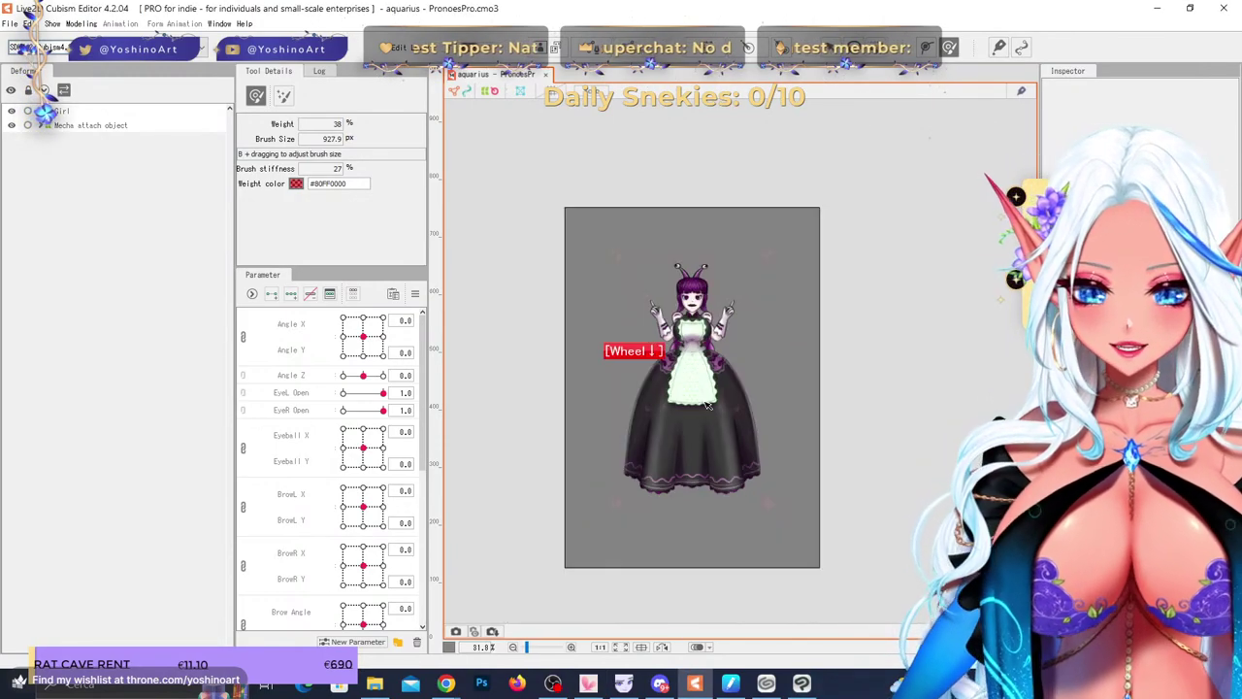
{"action": "scroll", "coordinate": [660, 280], "scroll_direction": "up", "scroll_amount": 6}
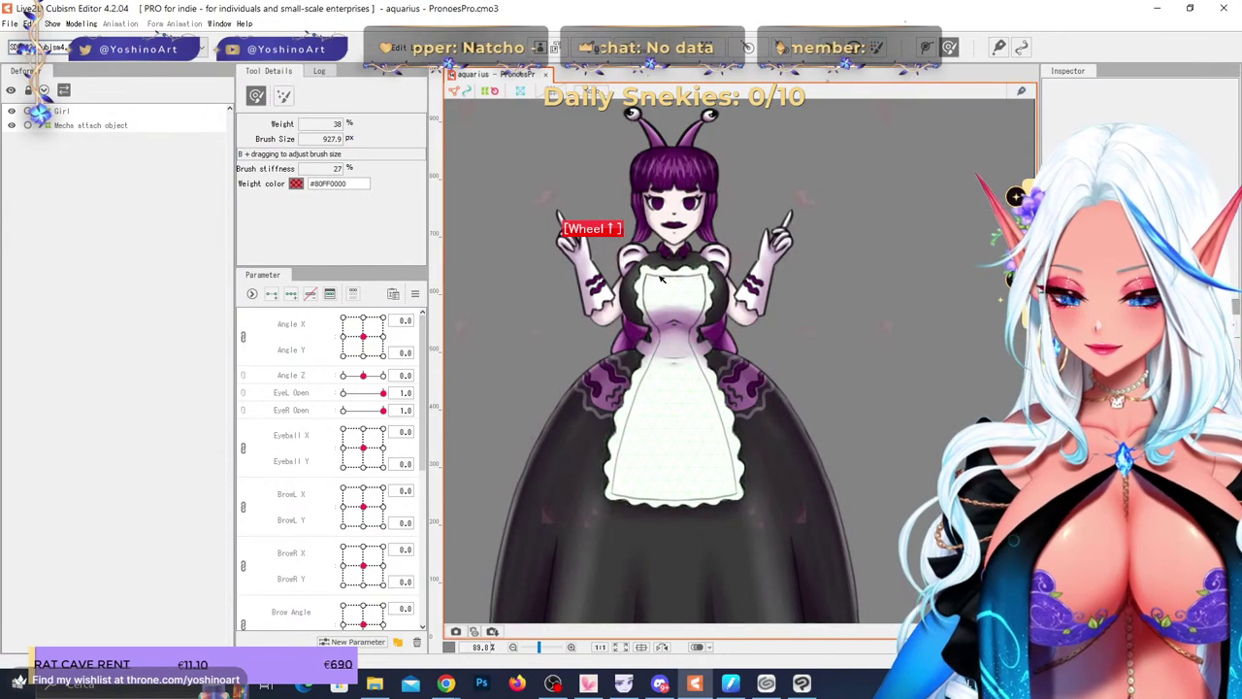
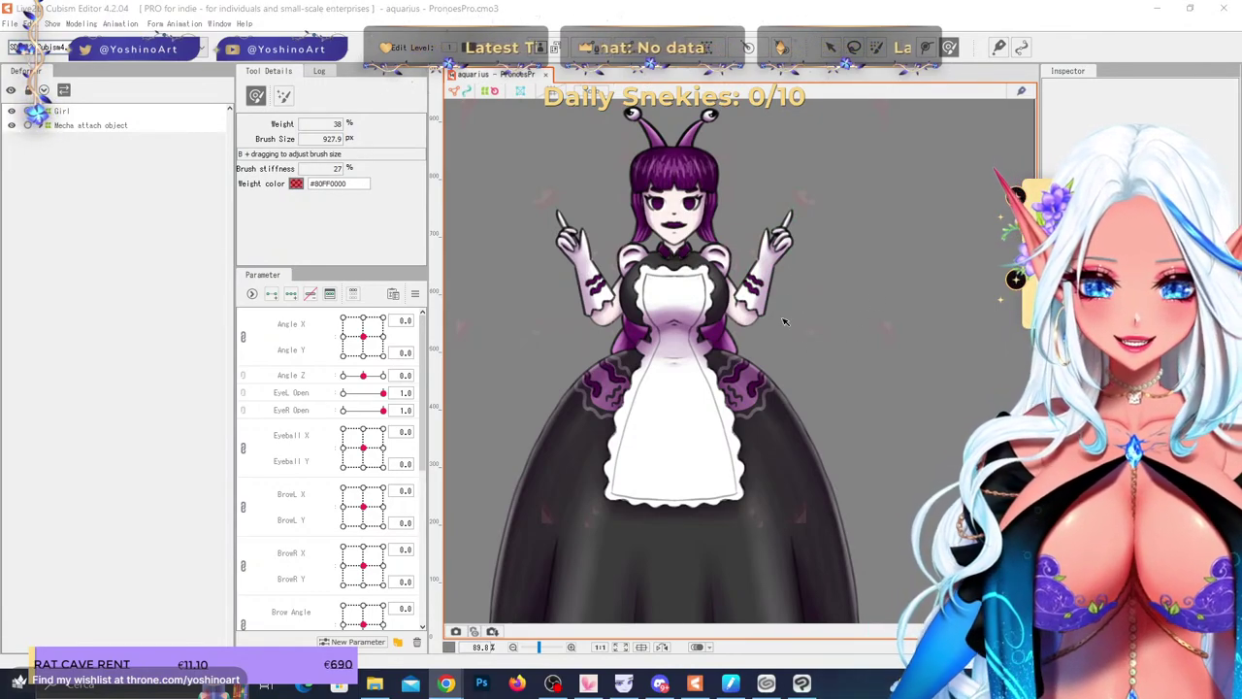
{"action": "left_click_drag", "start_coordinate": [363, 336], "coordinate": [318, 333]}
{"action": "left_click", "coordinate": [358, 330]}
- Open the physics settings, preview the model's motion up close, and view the output settings and the physics group list
{"action": "left_click", "coordinate": [82, 23]}
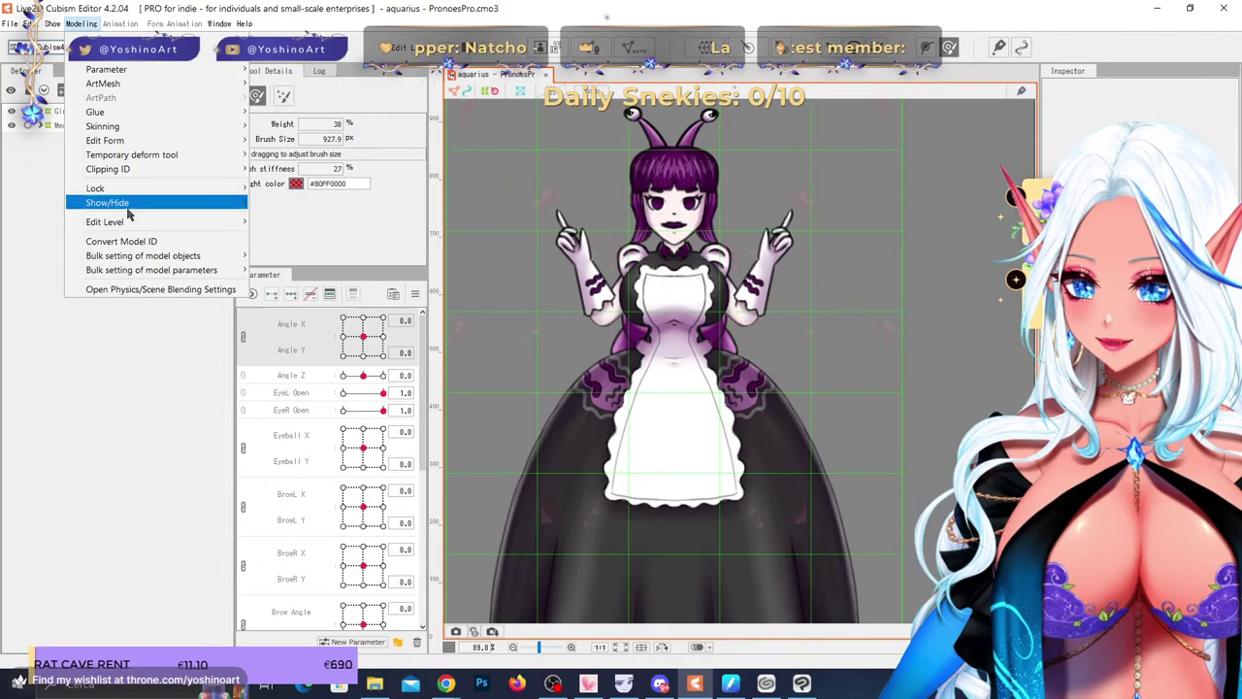
{"action": "left_click", "coordinate": [155, 289]}
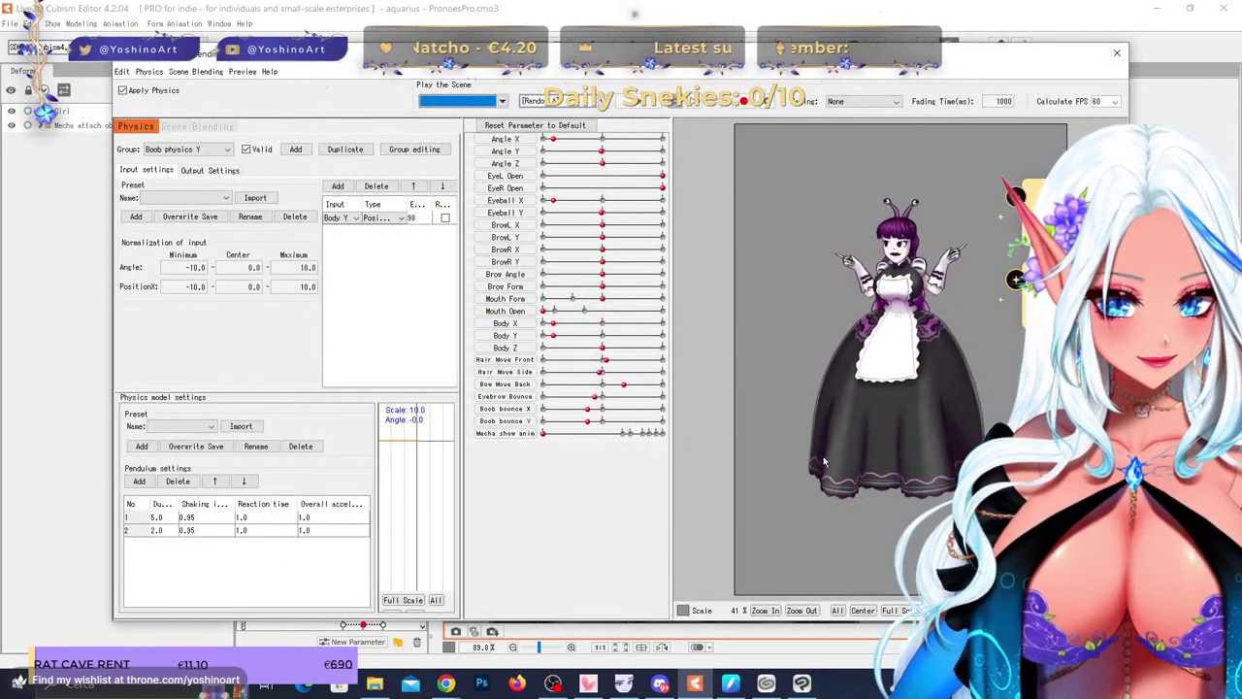
{"action": "scroll", "coordinate": [897, 394], "scroll_direction": "up", "scroll_amount": 3}
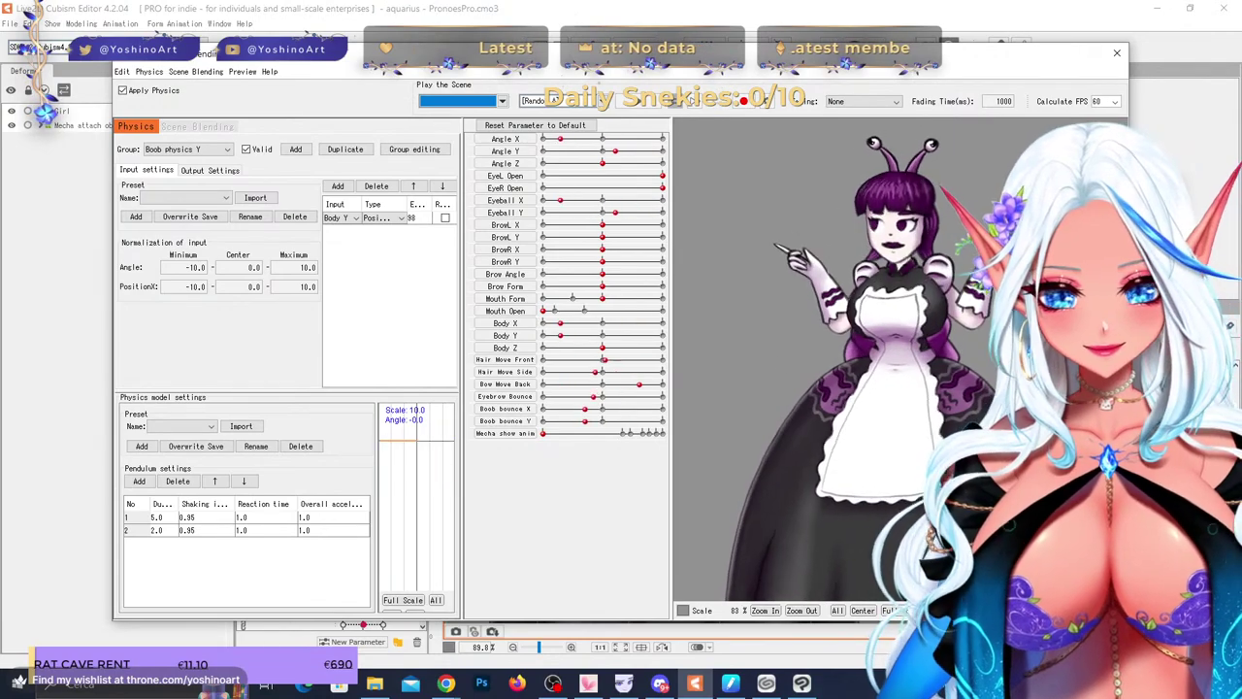
{"action": "left_click", "coordinate": [208, 170]}
{"action": "left_click", "coordinate": [150, 172]}
{"action": "left_click", "coordinate": [199, 149]}
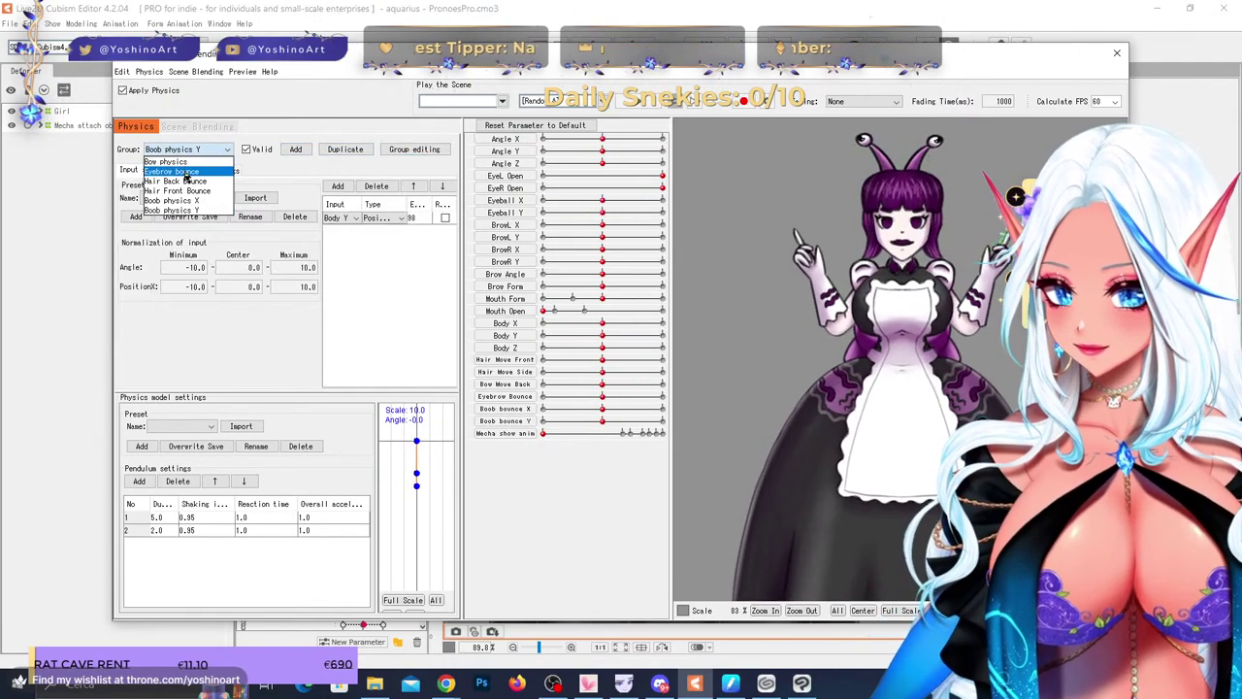
{"action": "left_click", "coordinate": [204, 81]}
{"action": "left_click", "coordinate": [204, 74]}
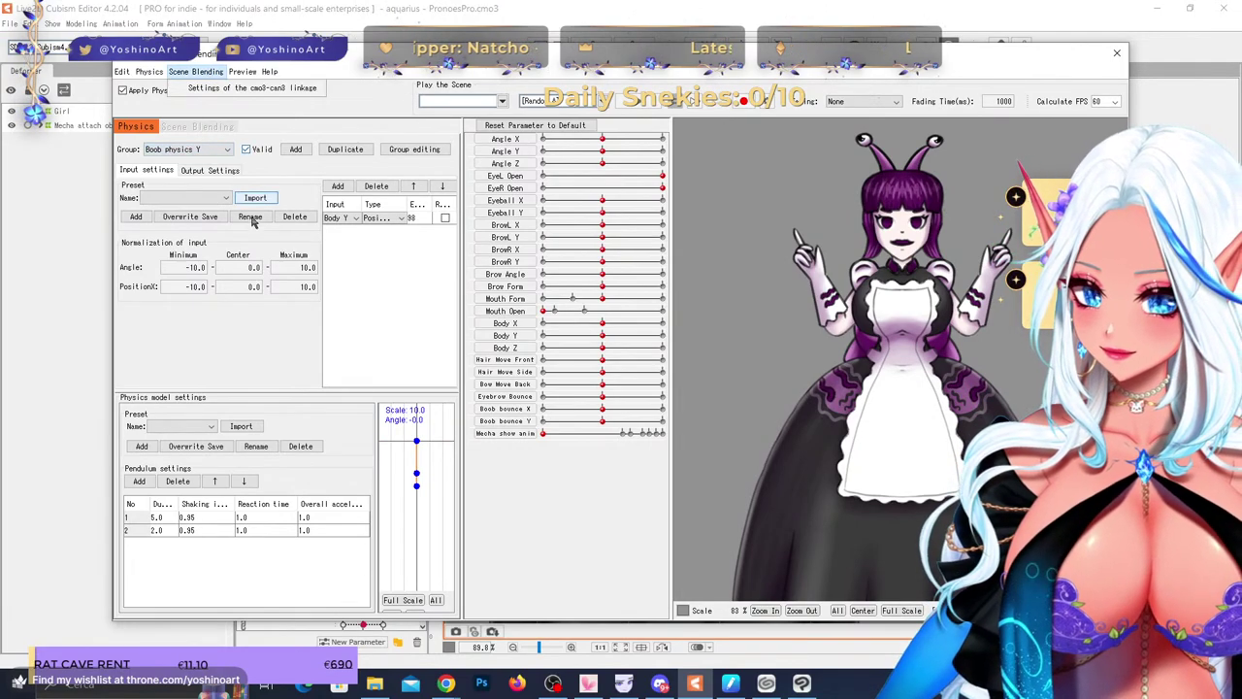
{"action": "left_click", "coordinate": [246, 86]}
{"action": "key", "text": "Escape"}
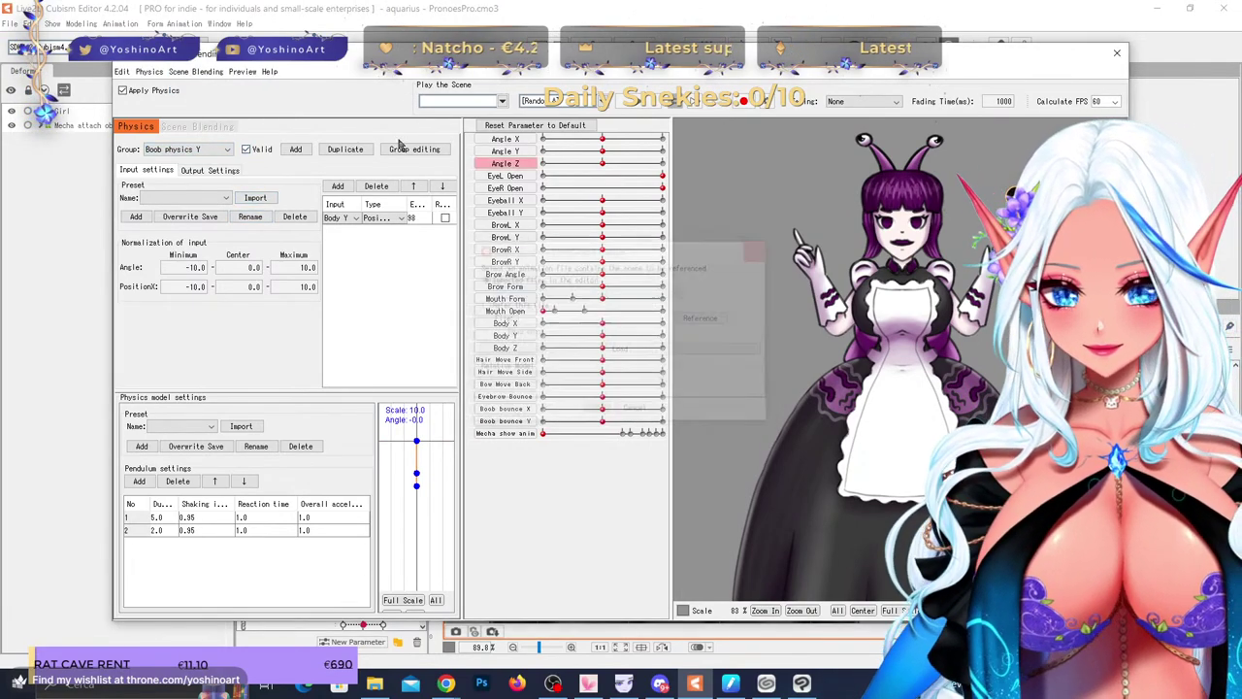
- Set Body Y's cursor tracking to Left mouse button Y, preview the vertical motion, and close the physics settings
{"action": "left_click", "coordinate": [243, 71]}
{"action": "left_click", "coordinate": [303, 156]}
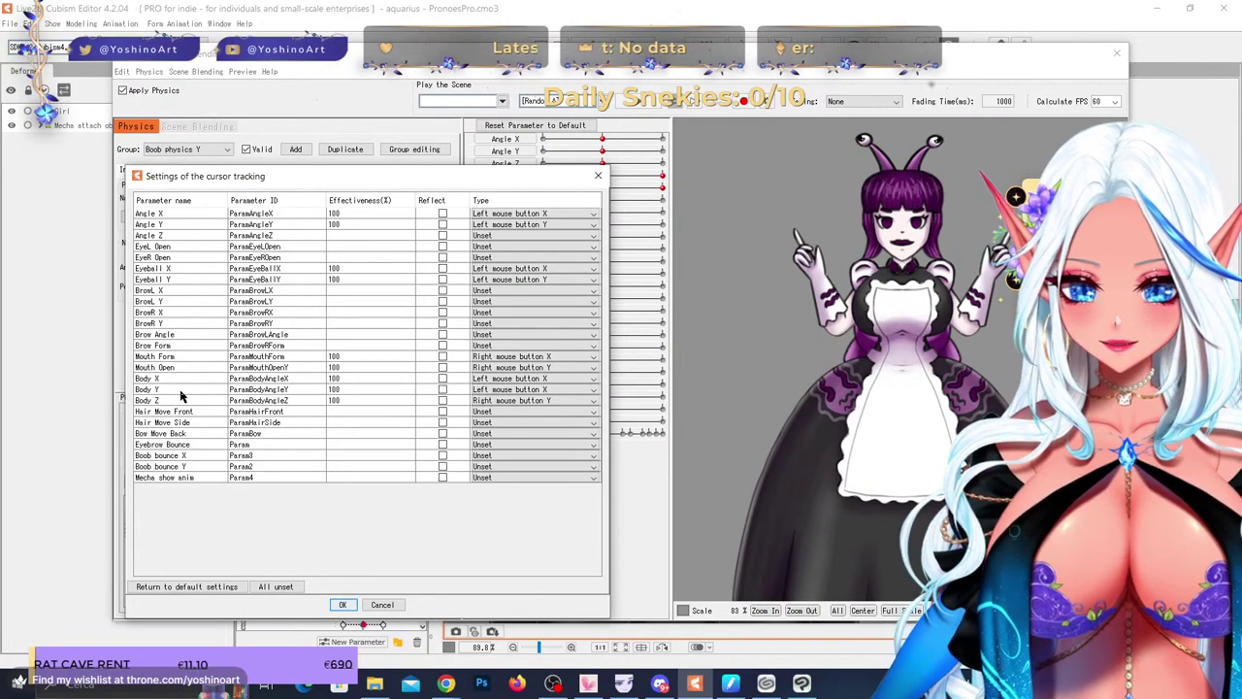
{"action": "left_click", "coordinate": [497, 391]}
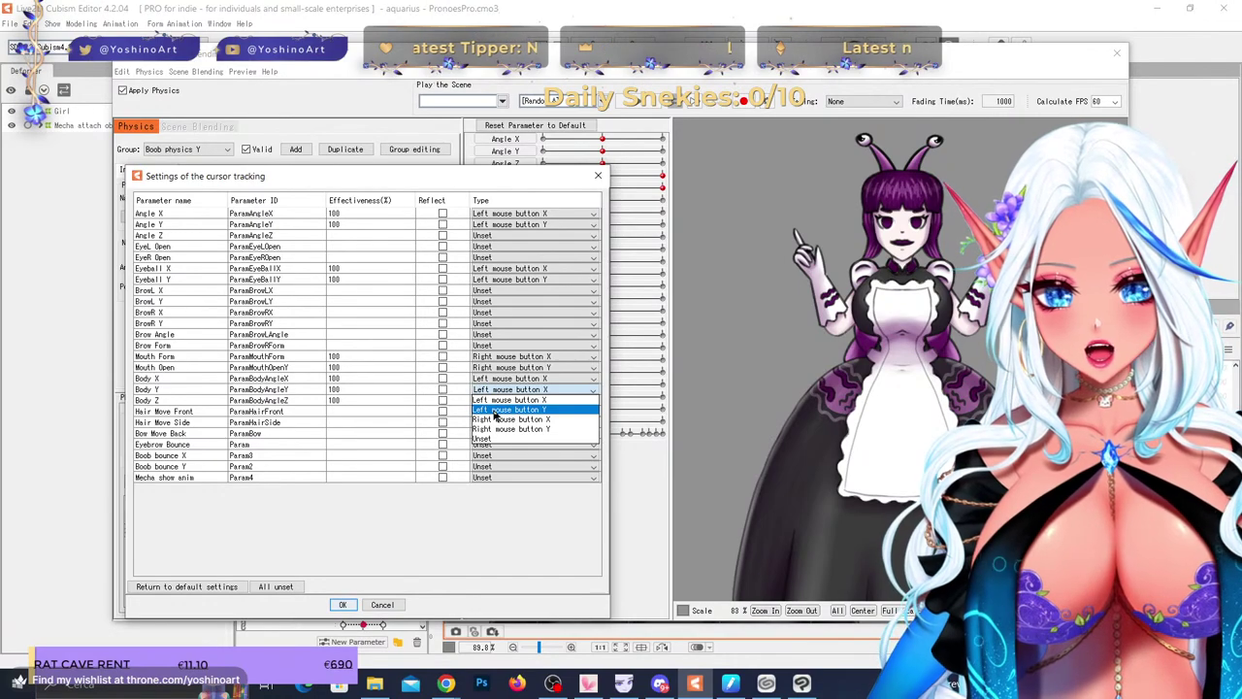
{"action": "left_click", "coordinate": [511, 411]}
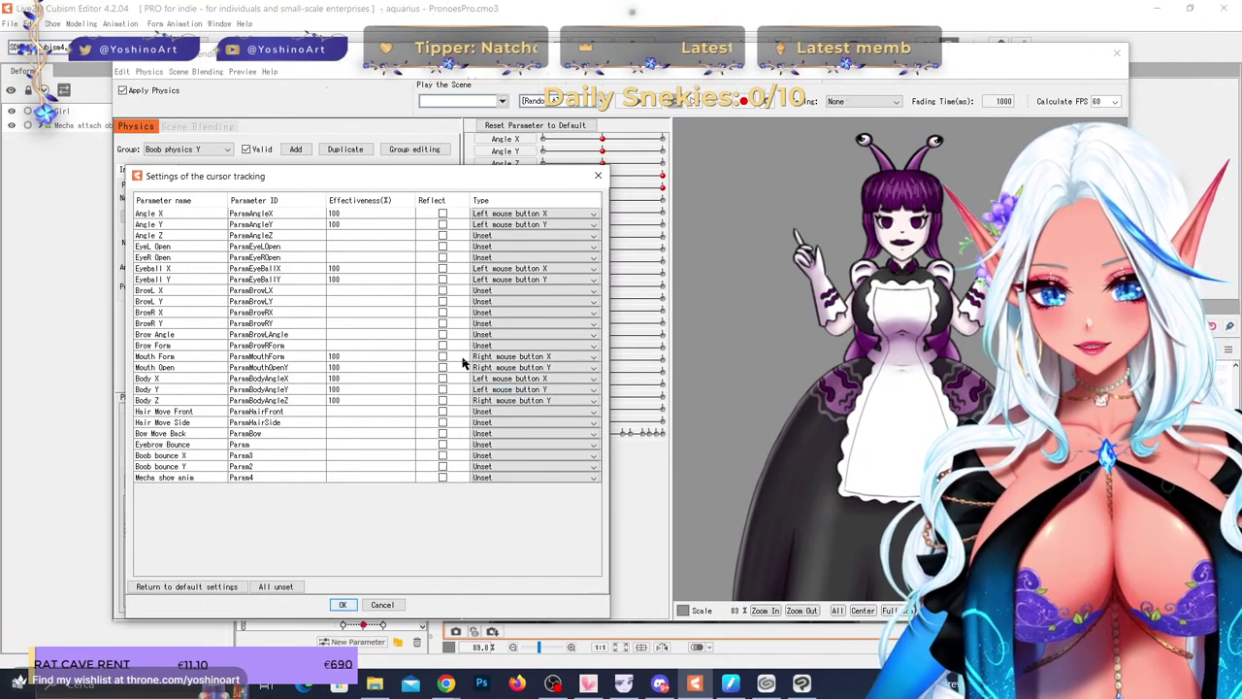
{"action": "left_click", "coordinate": [351, 604]}
{"action": "left_click_drag", "start_coordinate": [825, 514], "coordinate": [847, 571]}
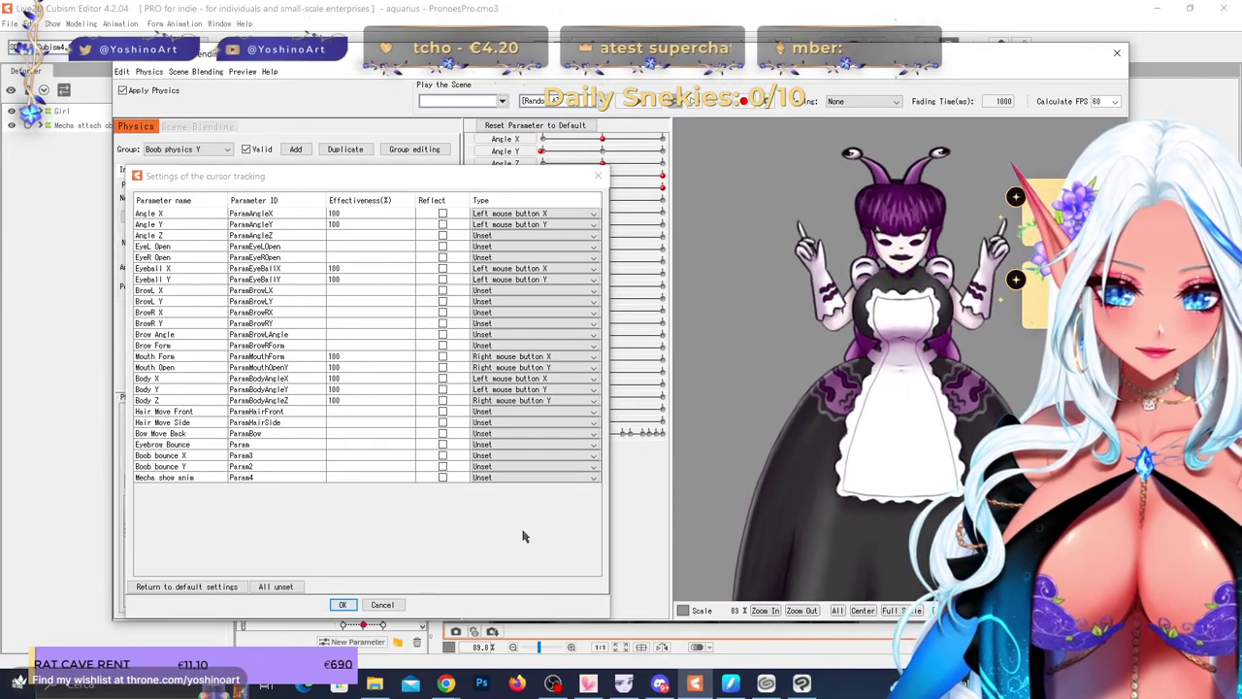
{"action": "left_click", "coordinate": [341, 604]}
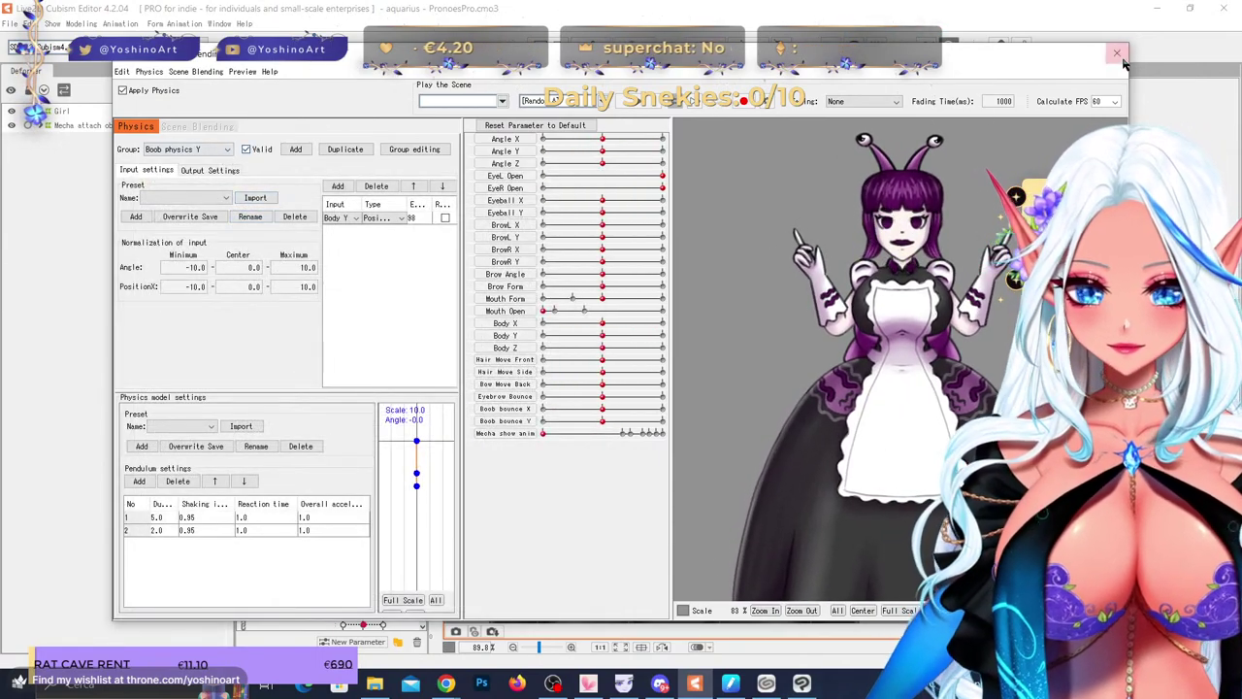
{"action": "left_click", "coordinate": [1117, 54]}
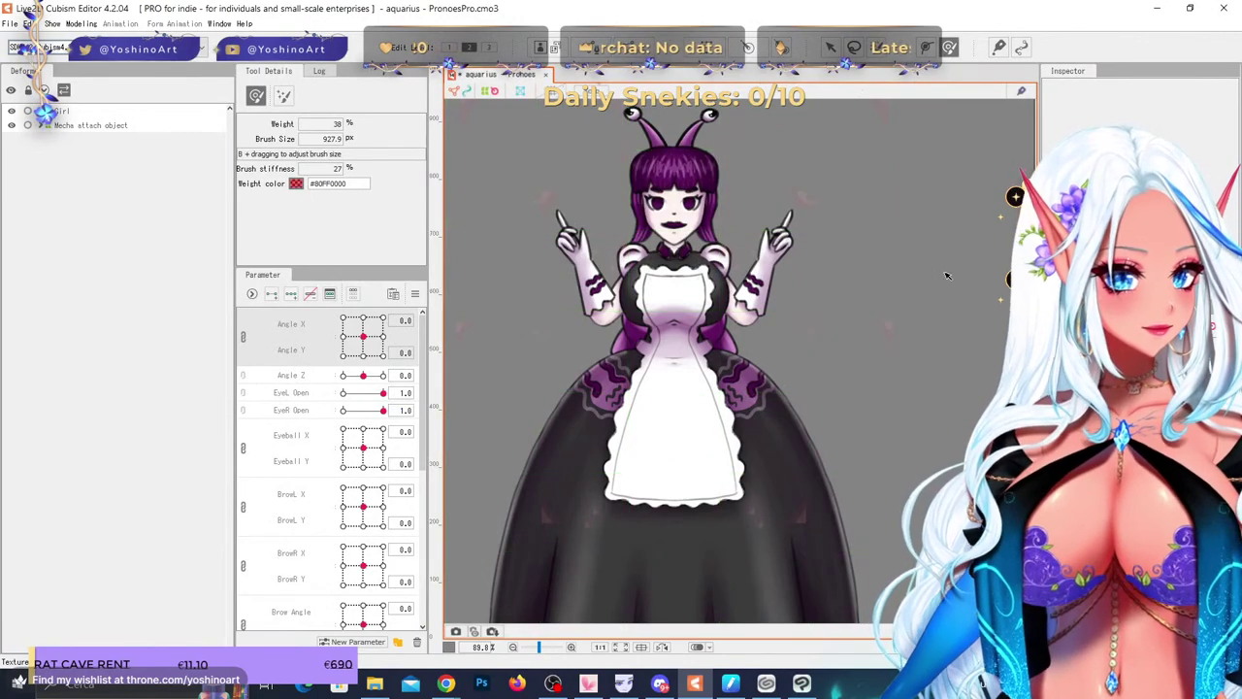
- Test the head at Angle X -30 and Angle Y 30, and unlink the Angle X and Angle Y parameters
{"action": "scroll", "coordinate": [776, 369], "scroll_direction": "up", "scroll_amount": 2}
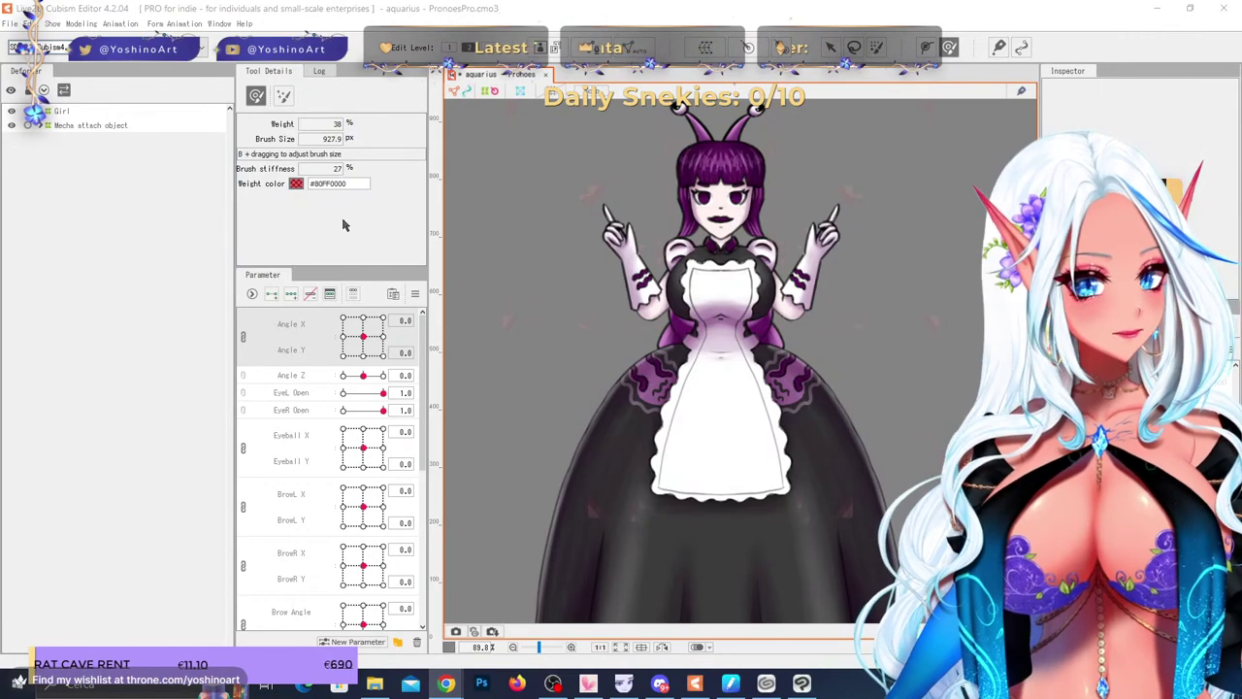
{"action": "scroll", "coordinate": [757, 165], "scroll_direction": "up", "scroll_amount": 3}
{"action": "left_click_drag", "start_coordinate": [363, 336], "coordinate": [333, 289]}
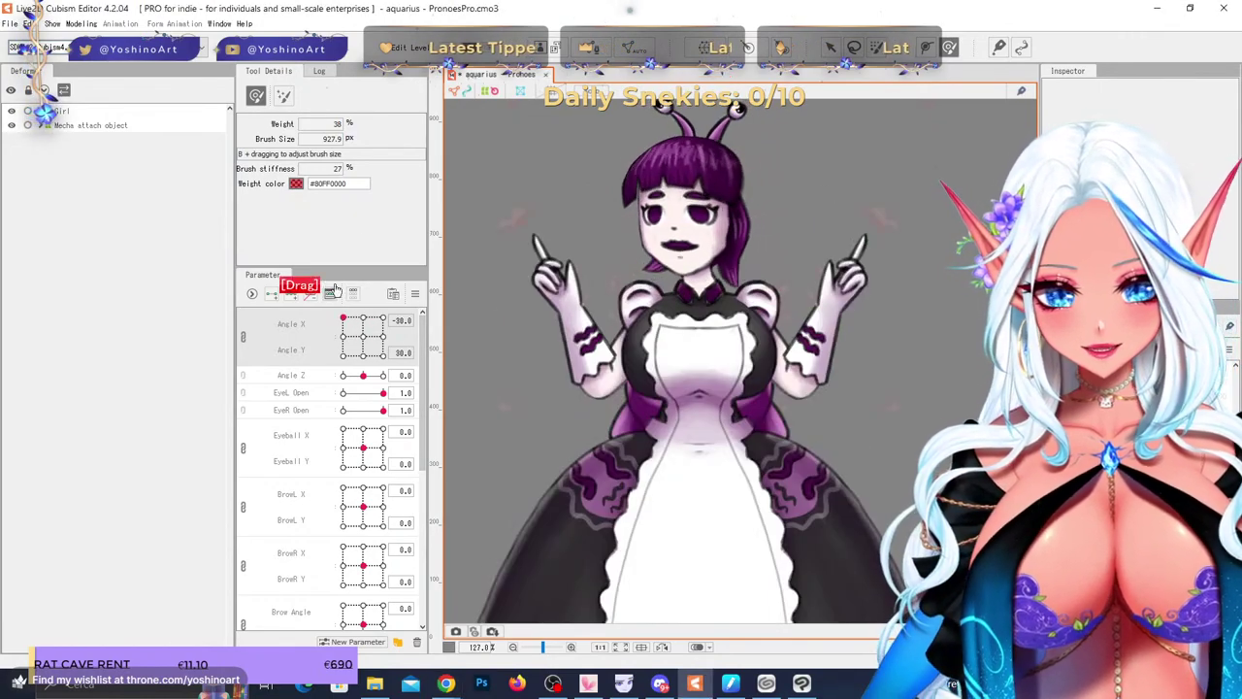
{"action": "right_click", "coordinate": [365, 320]}
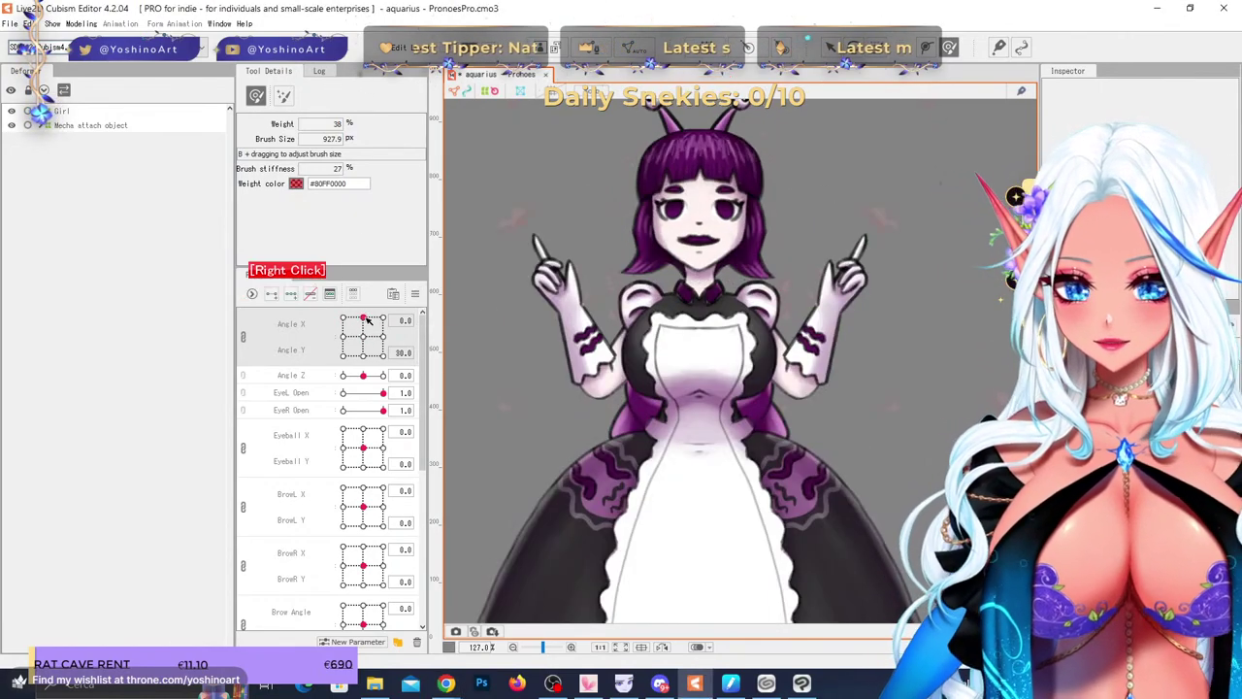
{"action": "left_click", "coordinate": [244, 338]}
{"action": "right_click", "coordinate": [344, 317]}
{"action": "scroll", "coordinate": [664, 157], "scroll_direction": "up", "scroll_amount": 4}
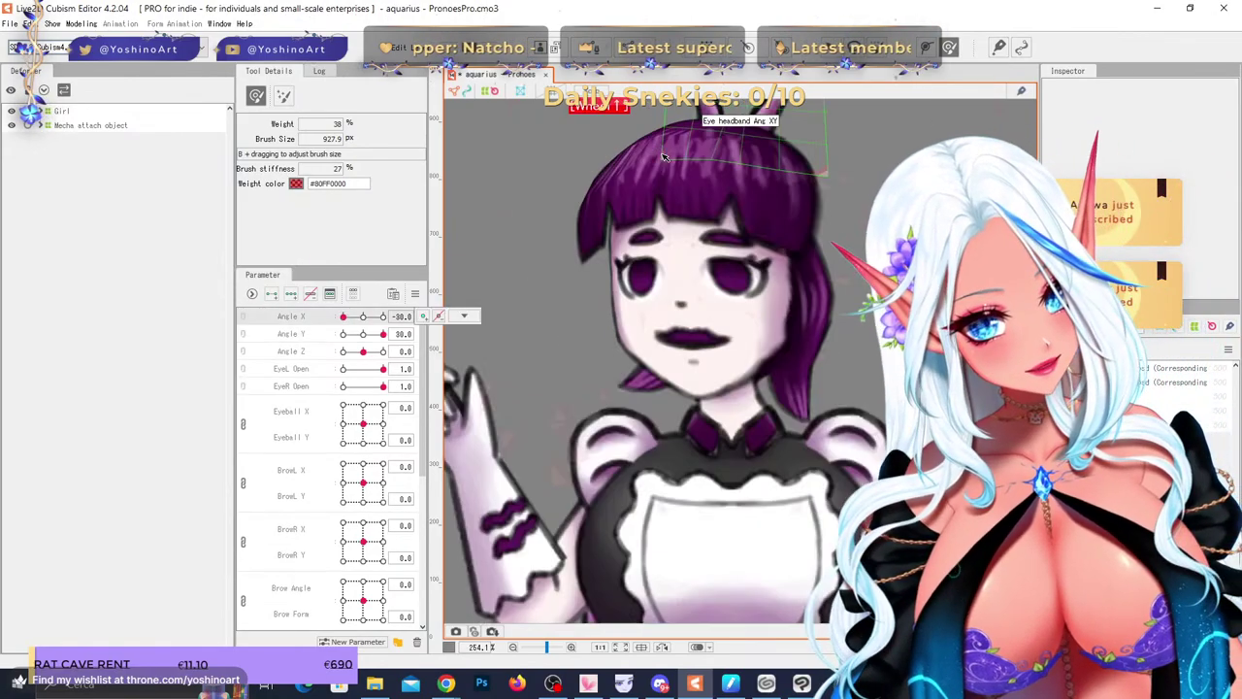
- Pose the head at Angle X -30 and Angle Y -30 and select the front hair's Hair front Ang XY warp deformer
{"action": "left_click", "coordinate": [700, 172]}
{"action": "right_click", "coordinate": [345, 318]}
{"action": "right_click", "coordinate": [343, 333]}
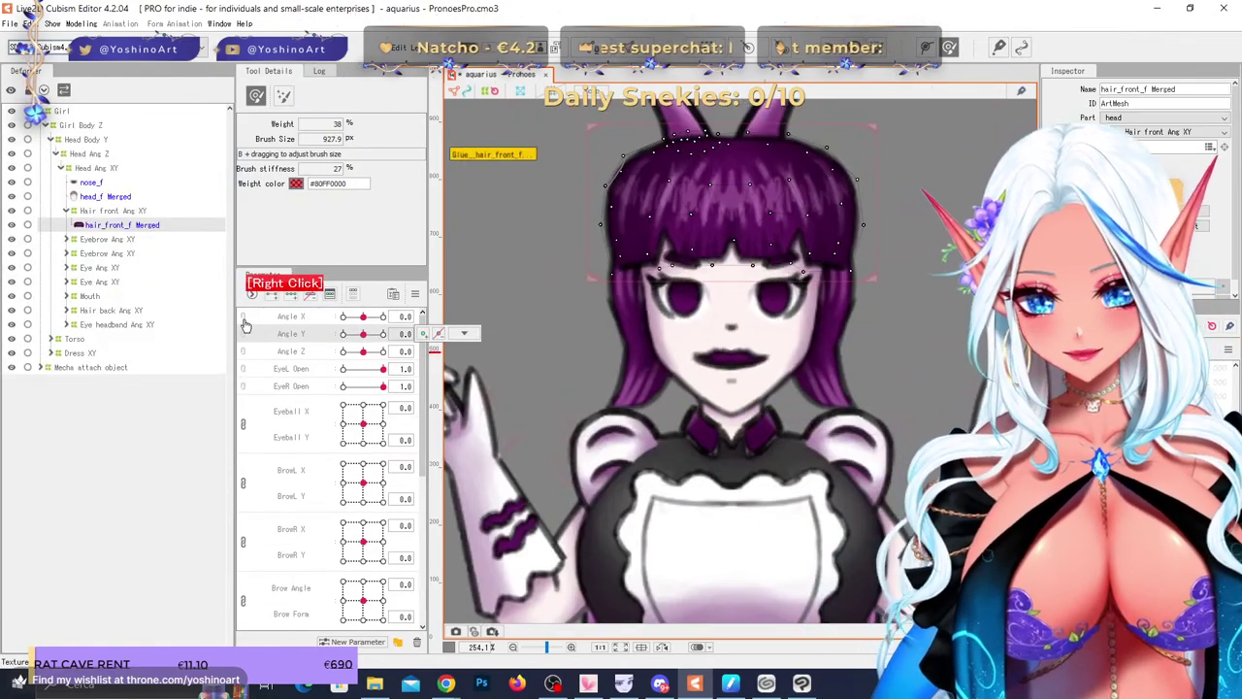
{"action": "left_click_drag", "start_coordinate": [363, 317], "coordinate": [343, 334]}
{"action": "left_click", "coordinate": [464, 333]}
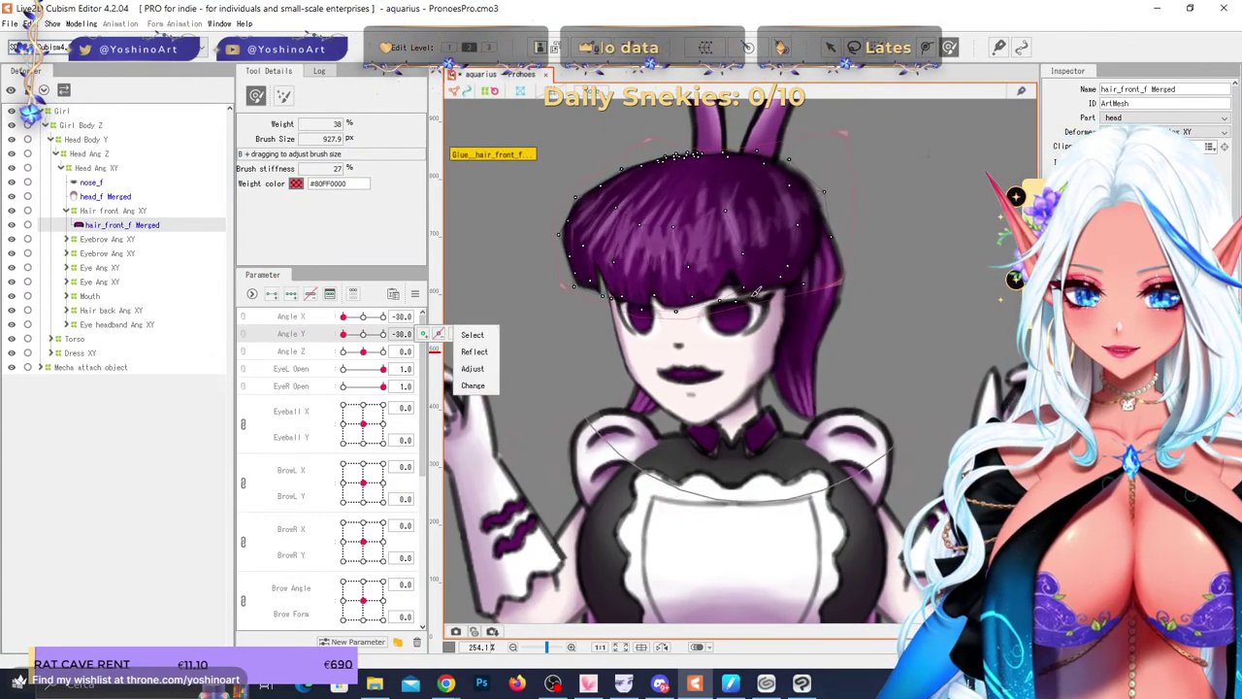
{"action": "left_click", "coordinate": [144, 213]}
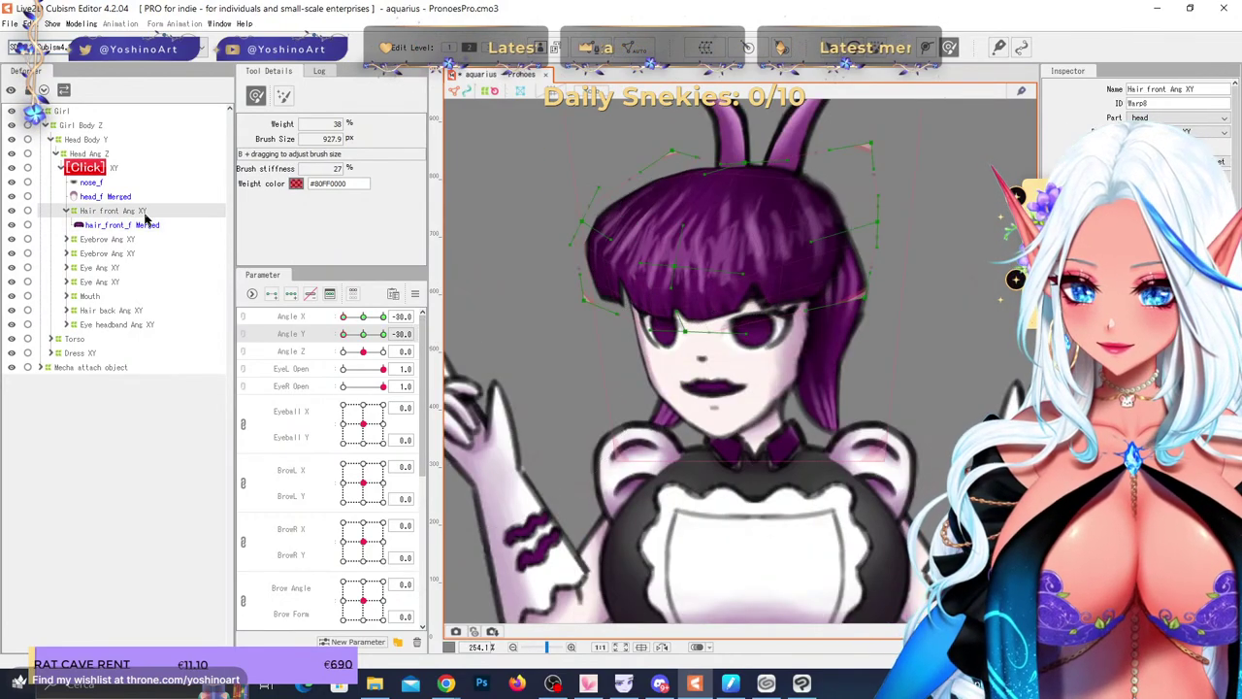
{"action": "scroll", "coordinate": [700, 282], "scroll_direction": "down", "scroll_amount": 3}
{"action": "scroll", "coordinate": [699, 298], "scroll_direction": "up", "scroll_amount": 3}
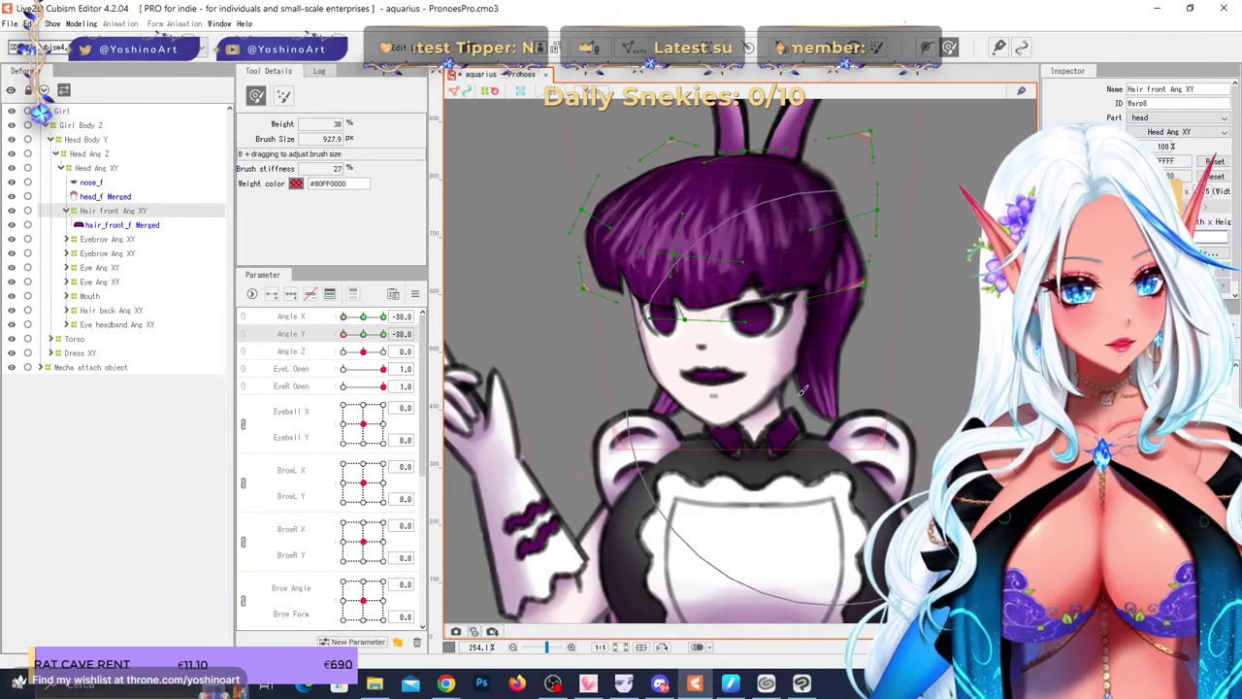
- Pull the outer control points of the Hair front Ang XY deformer inward so the bangs follow the turned head
{"action": "mouse_move", "coordinate": [343, 334]}
{"action": "left_mouse_down"}
{"action": "mouse_move", "coordinate": [364, 335]}
{"action": "mouse_move", "coordinate": [340, 335]}
{"action": "left_mouse_up"}
{"action": "key", "text": "v"}
{"action": "scroll", "coordinate": [600, 136], "scroll_direction": "up", "scroll_amount": 2}
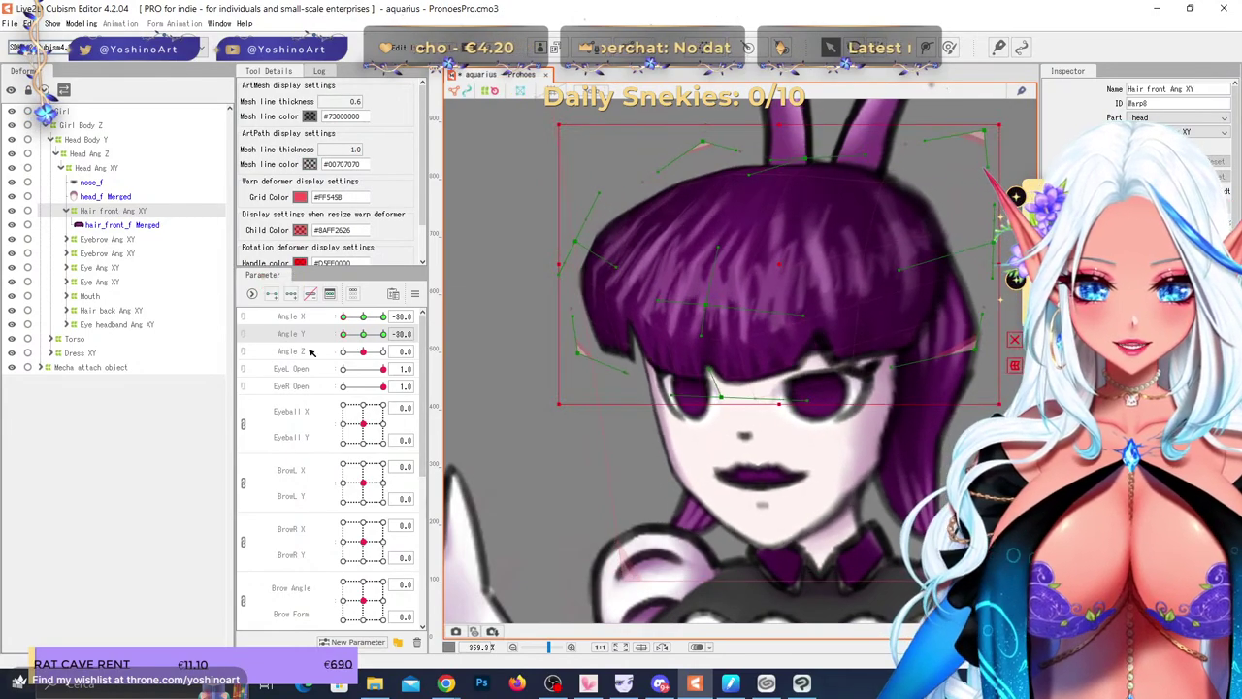
{"action": "left_click_drag", "start_coordinate": [584, 247], "coordinate": [608, 251]}
{"action": "left_click_drag", "start_coordinate": [578, 351], "coordinate": [596, 353]}
{"action": "left_click_drag", "start_coordinate": [609, 238], "coordinate": [627, 237]}
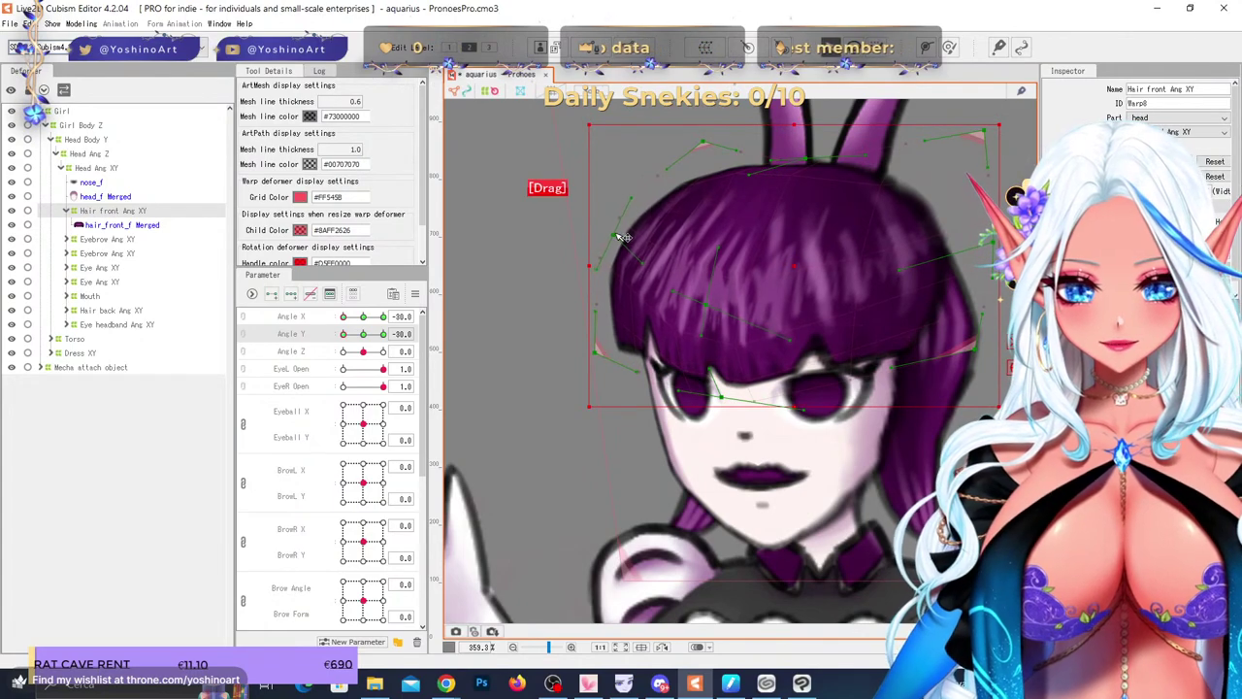
- Adjust the outer and middle control points of the Hair front Ang XY deformer at Angle X -30, Angle Y -30
{"action": "mouse_move", "coordinate": [343, 334]}
{"action": "left_mouse_down"}
{"action": "mouse_move", "coordinate": [364, 334]}
{"action": "mouse_move", "coordinate": [344, 335]}
{"action": "mouse_move", "coordinate": [355, 336]}
{"action": "mouse_move", "coordinate": [346, 353]}
{"action": "mouse_move", "coordinate": [355, 336]}
{"action": "mouse_move", "coordinate": [344, 336]}
{"action": "left_mouse_up"}
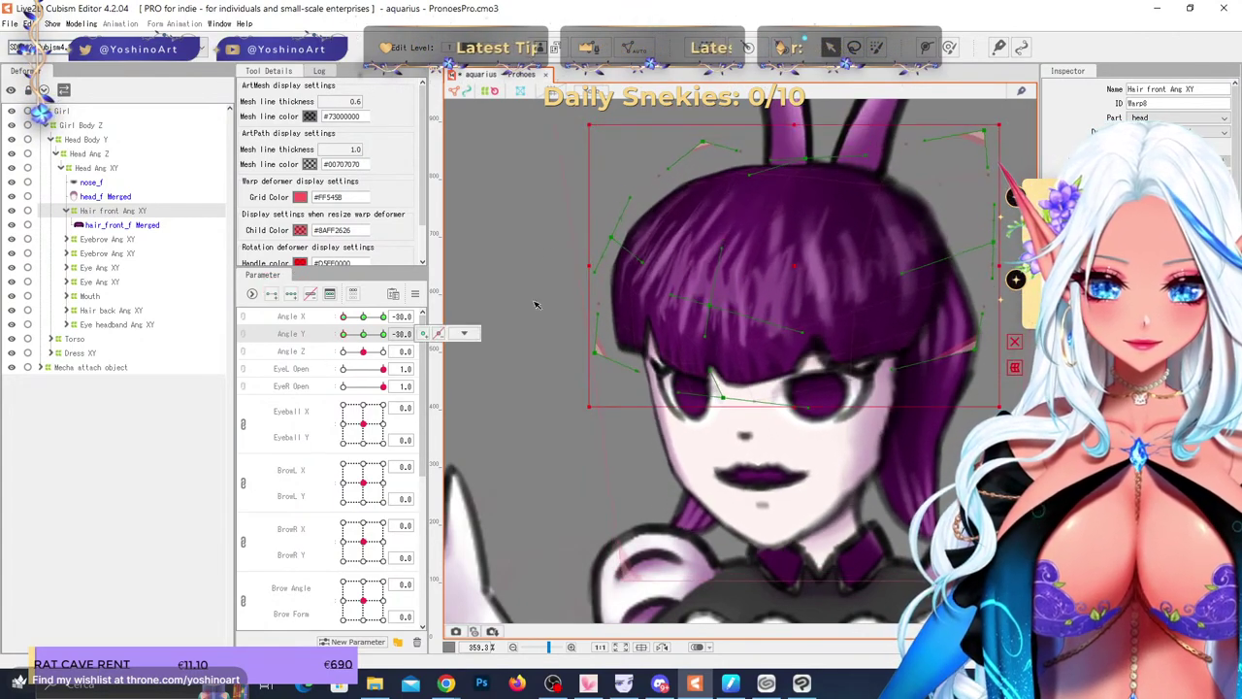
{"action": "left_click_drag", "start_coordinate": [721, 305], "coordinate": [746, 199]}
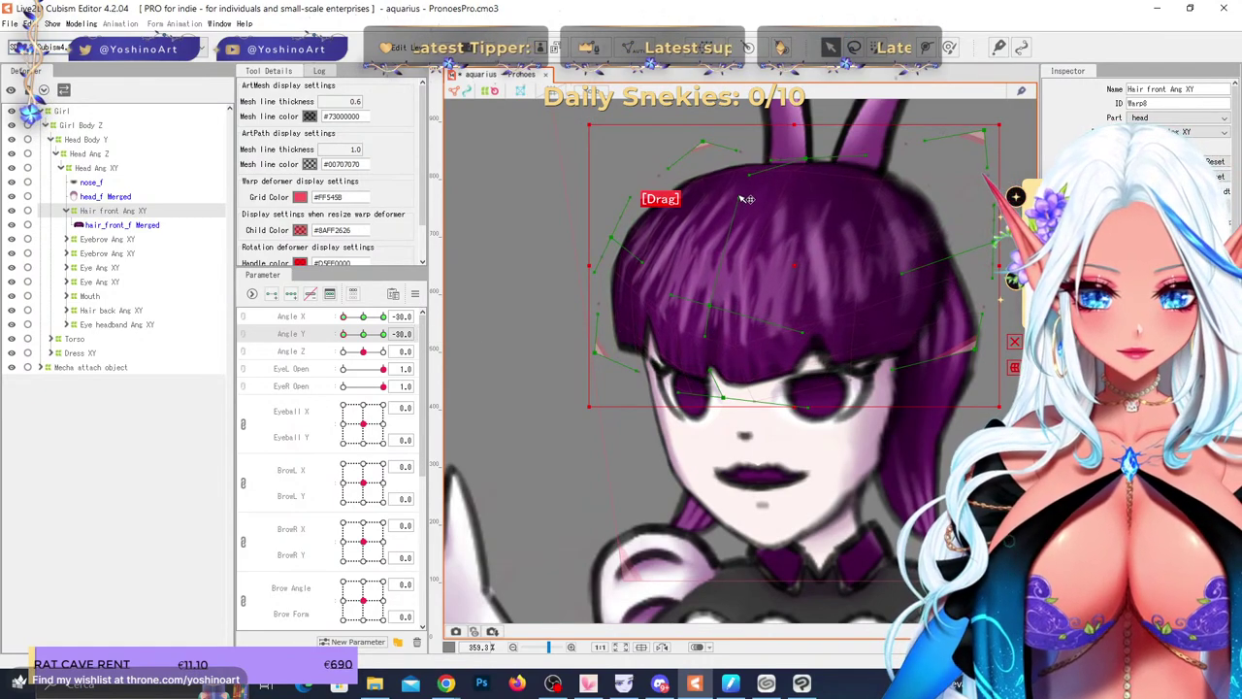
{"action": "mouse_move", "coordinate": [343, 335]}
{"action": "left_mouse_down"}
{"action": "mouse_move", "coordinate": [366, 337]}
{"action": "mouse_move", "coordinate": [341, 351]}
{"action": "left_mouse_up"}
- Reduce the deform brush to 106.7 px and brush the middle of the front hair at Angle X -30, Angle Y -30
{"action": "key", "text": "b"}
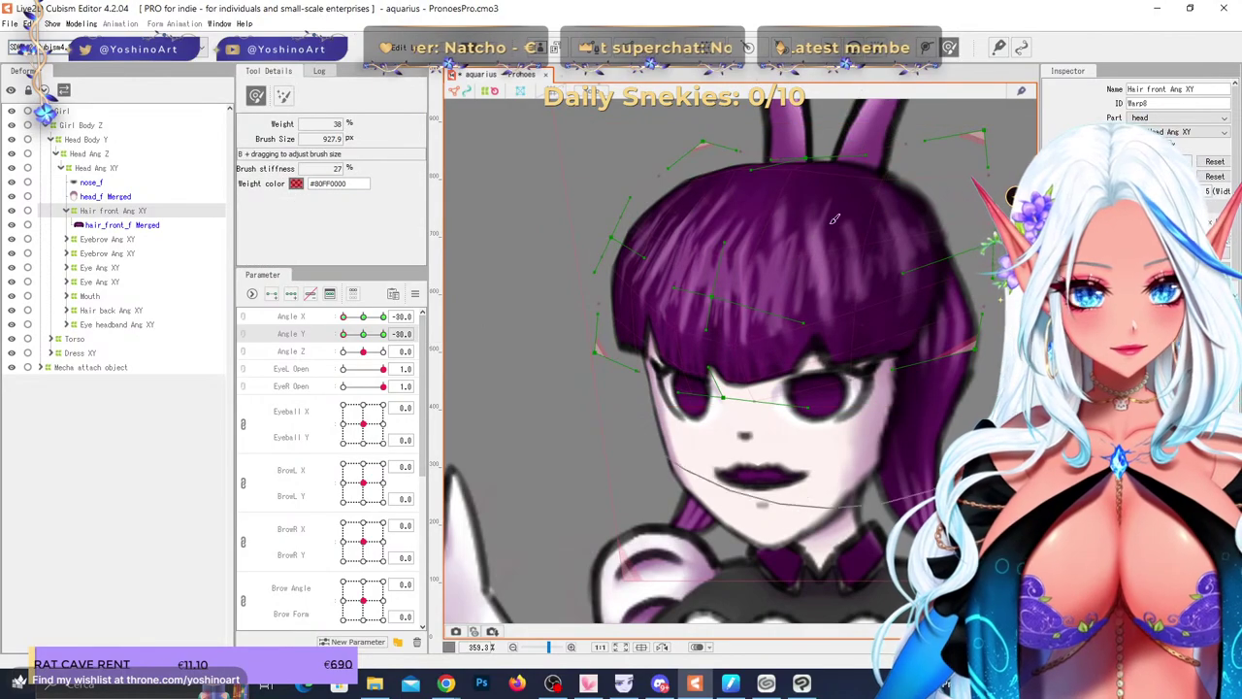
{"action": "left_click_drag", "start_coordinate": [800, 290], "coordinate": [802, 291]}
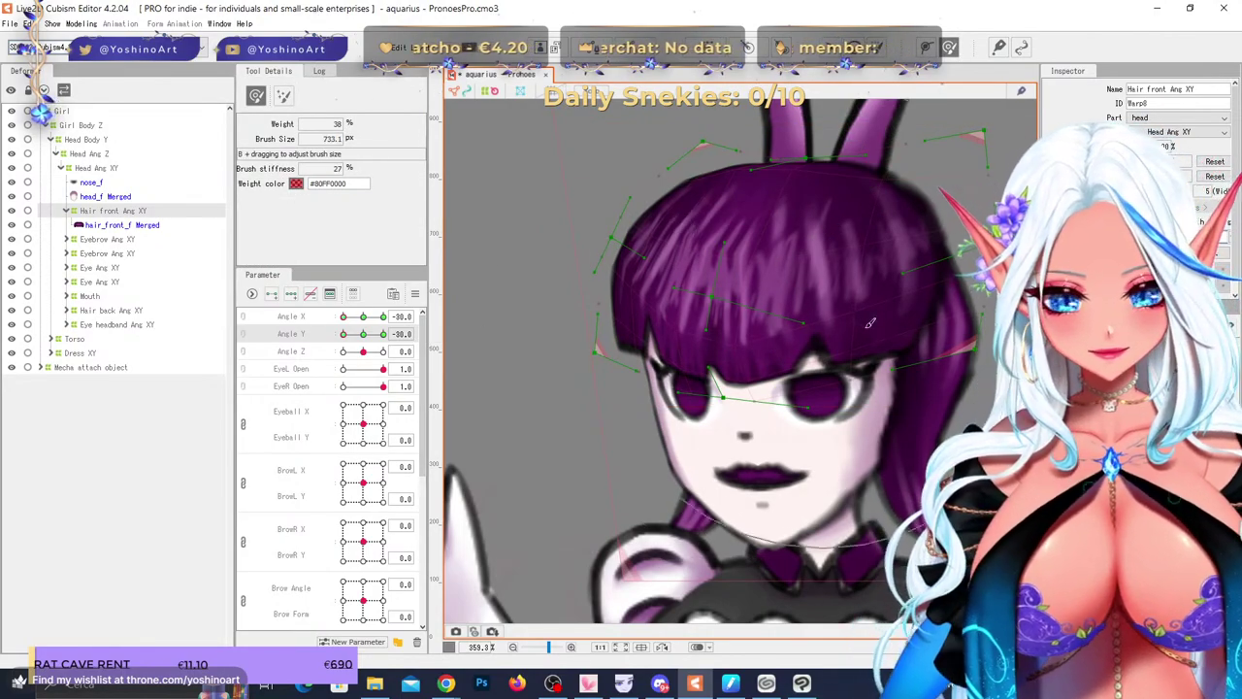
{"action": "left_click_drag", "start_coordinate": [817, 360], "coordinate": [818, 355]}
{"action": "key", "text": "b"}
{"action": "scroll", "coordinate": [655, 312], "scroll_direction": "down", "scroll_amount": 5}
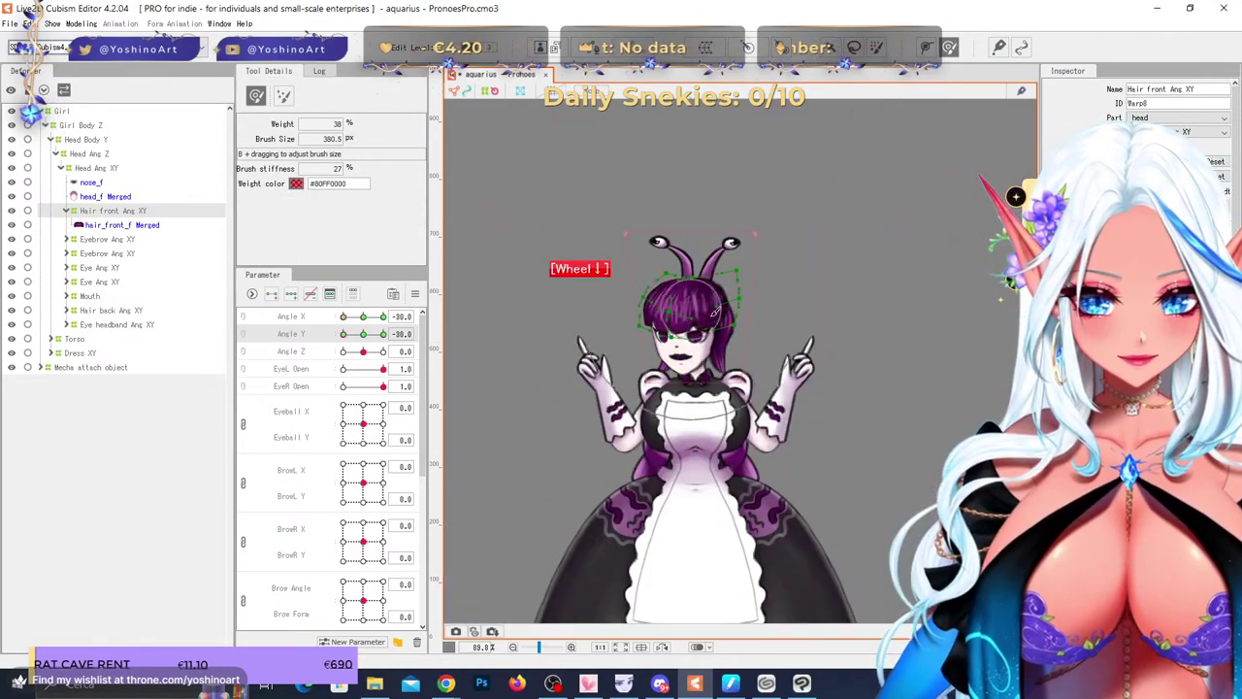
{"action": "key", "text": "b"}
{"action": "left_click_drag", "start_coordinate": [681, 331], "coordinate": [676, 330]}
{"action": "scroll", "coordinate": [673, 311], "scroll_direction": "up", "scroll_amount": 5}
{"action": "scroll", "coordinate": [673, 310], "scroll_direction": "up", "scroll_amount": 2}
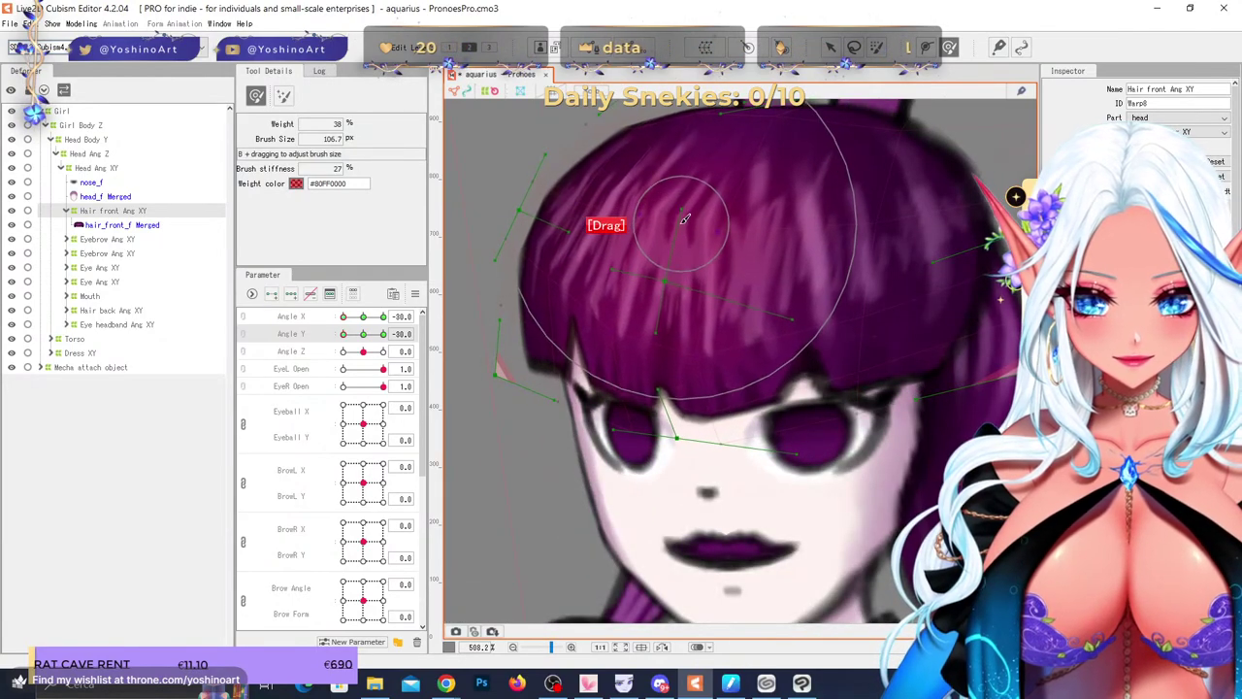
{"action": "scroll", "coordinate": [714, 317], "scroll_direction": "down", "scroll_amount": 3}
{"action": "scroll", "coordinate": [713, 318], "scroll_direction": "down", "scroll_amount": 2}
- Compare the front hair at the neutral, turned and lowered head poses, ending at Angle X -30, Angle Y -30
{"action": "left_click_drag", "start_coordinate": [342, 333], "coordinate": [361, 351]}
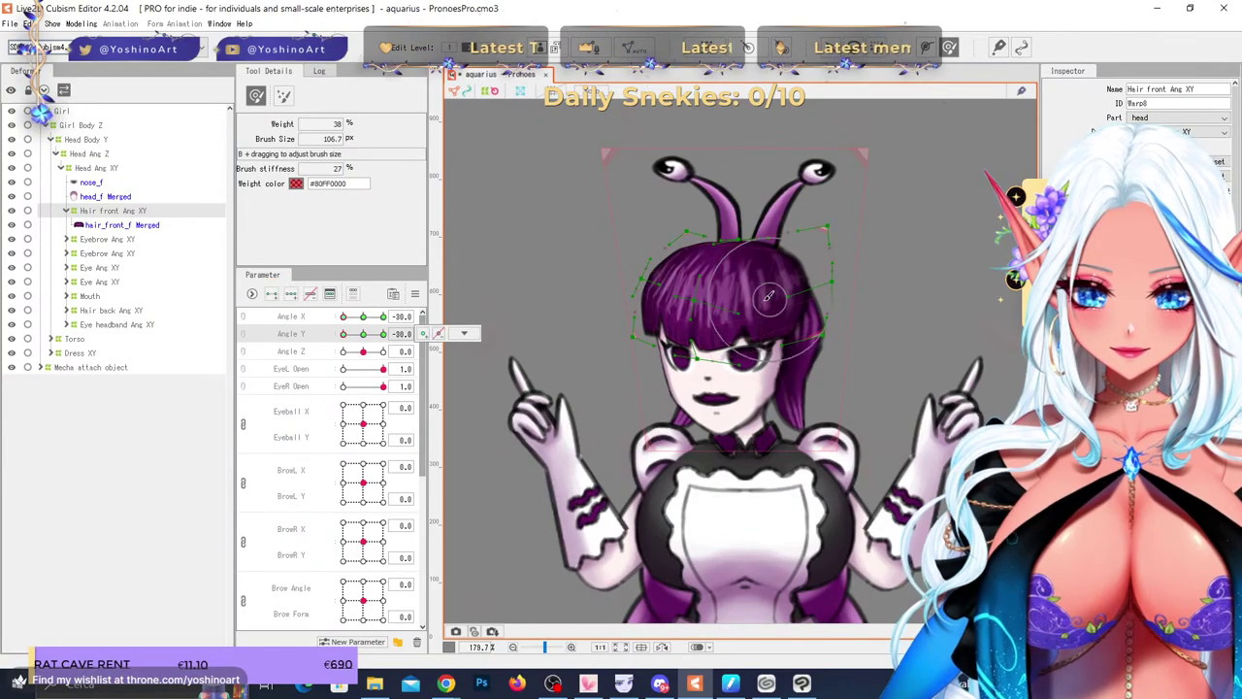
{"action": "scroll", "coordinate": [681, 335], "scroll_direction": "up", "scroll_amount": 5}
{"action": "scroll", "coordinate": [694, 287], "scroll_direction": "down", "scroll_amount": 3}
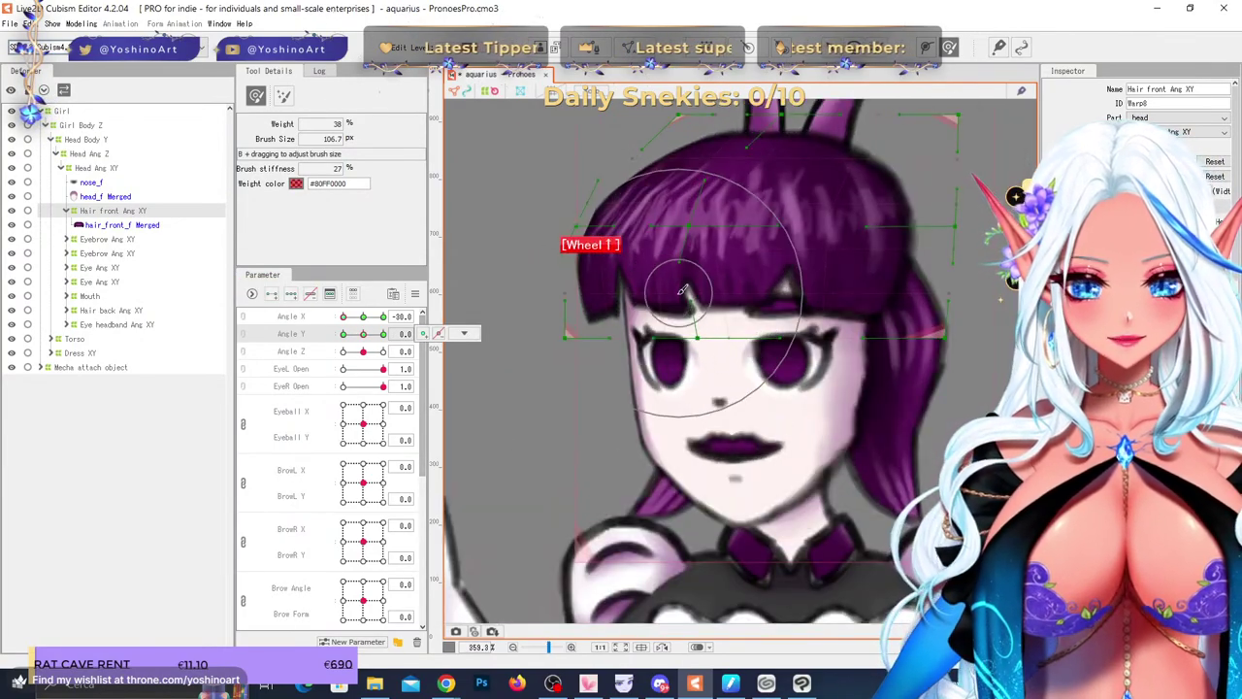
{"action": "scroll", "coordinate": [703, 281], "scroll_direction": "up", "scroll_amount": 3}
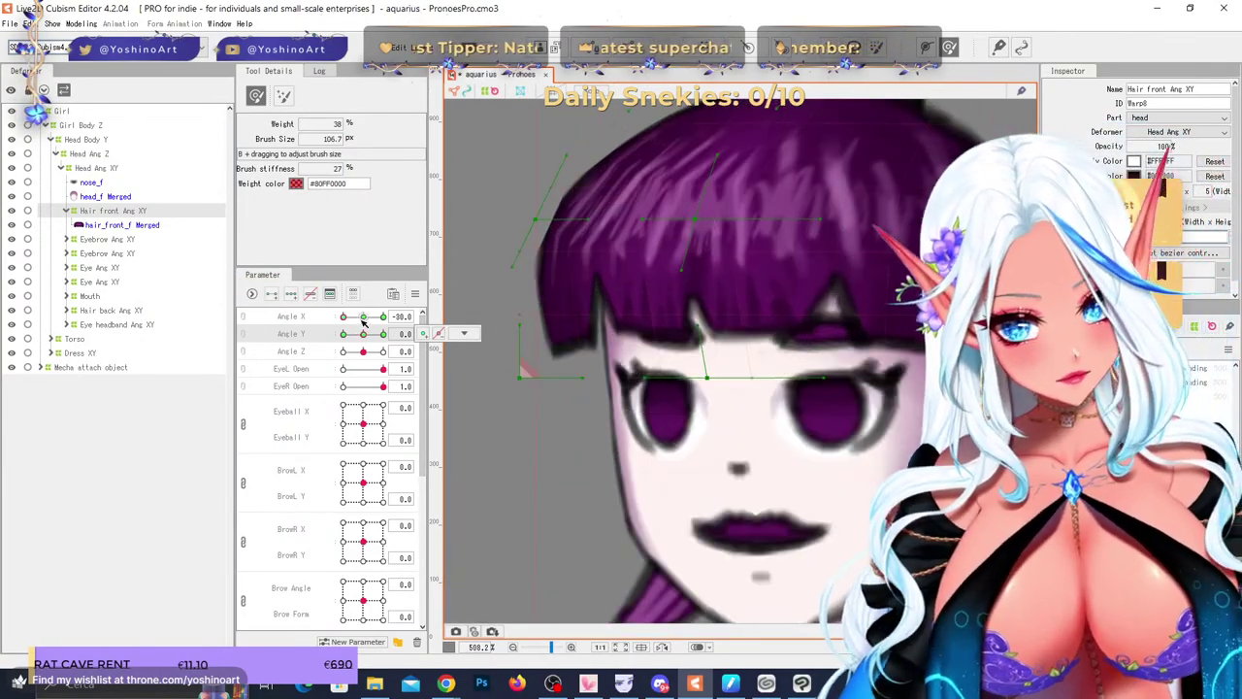
{"action": "left_click", "coordinate": [363, 319]}
{"action": "left_click_drag", "start_coordinate": [363, 335], "coordinate": [341, 346]}
{"action": "scroll", "coordinate": [677, 259], "scroll_direction": "down", "scroll_amount": 2}
{"action": "scroll", "coordinate": [662, 254], "scroll_direction": "up", "scroll_amount": 1}
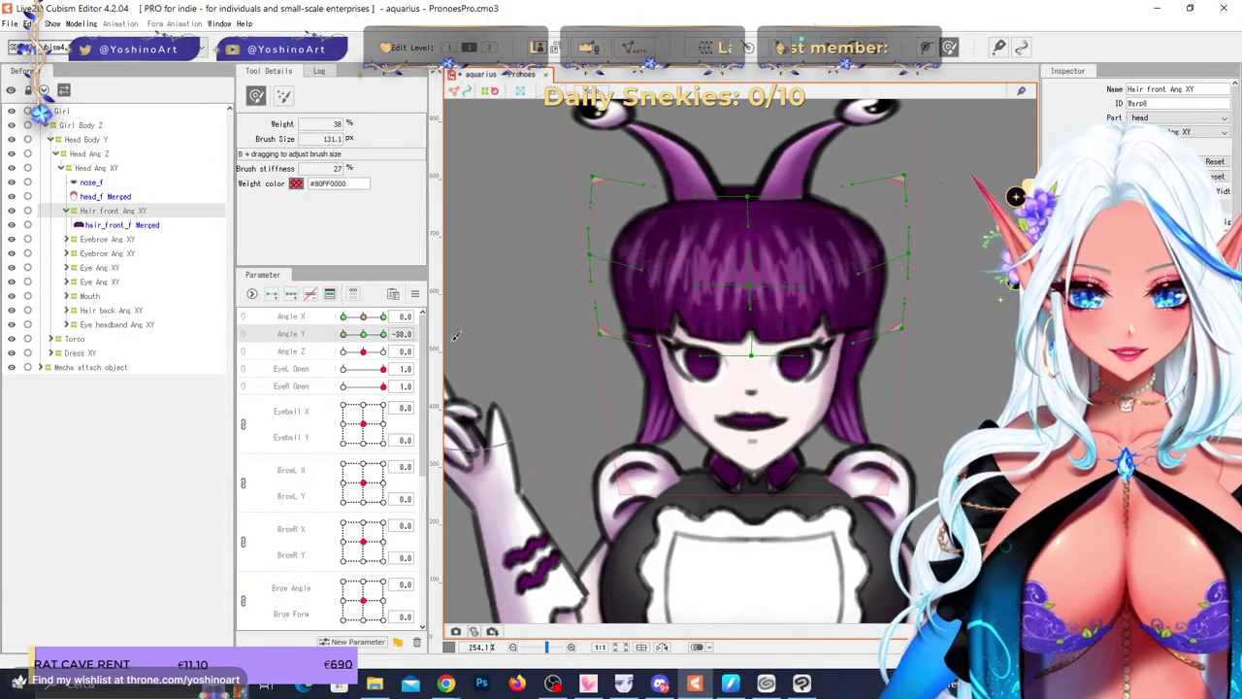
{"action": "left_click_drag", "start_coordinate": [343, 334], "coordinate": [341, 346]}
{"action": "left_click_drag", "start_coordinate": [750, 173], "coordinate": [753, 167]}
{"action": "right_click", "coordinate": [363, 335]}
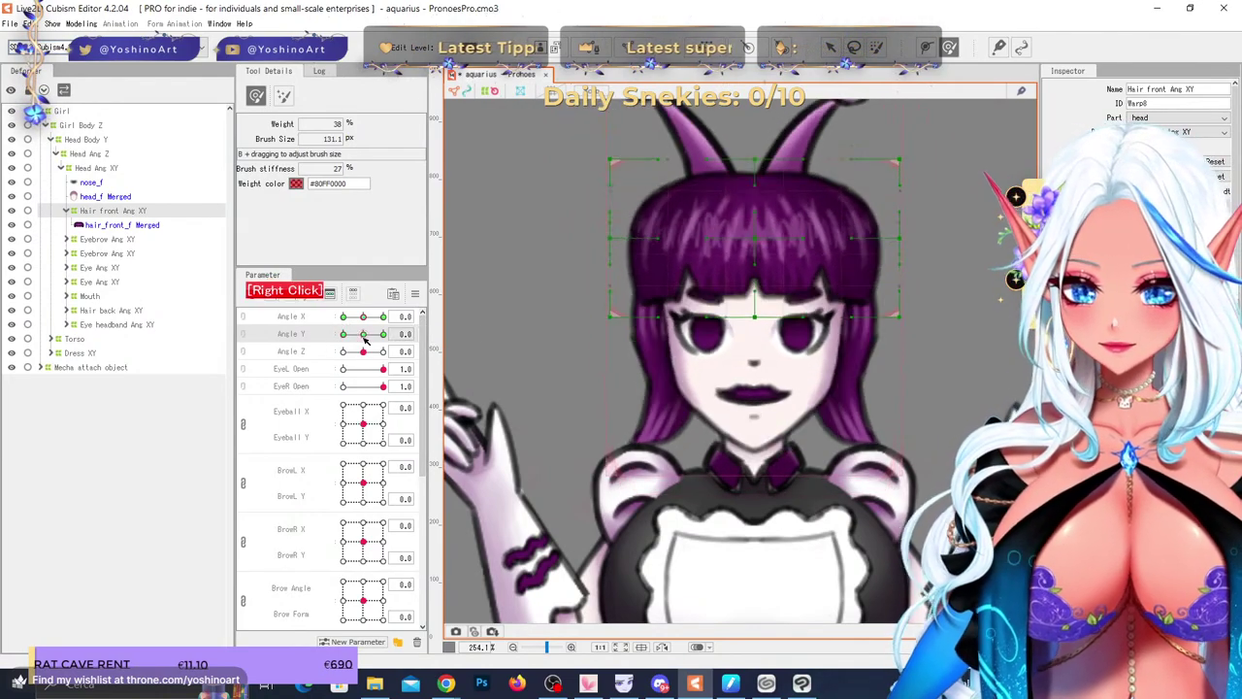
{"action": "left_click_drag", "start_coordinate": [363, 318], "coordinate": [342, 333]}
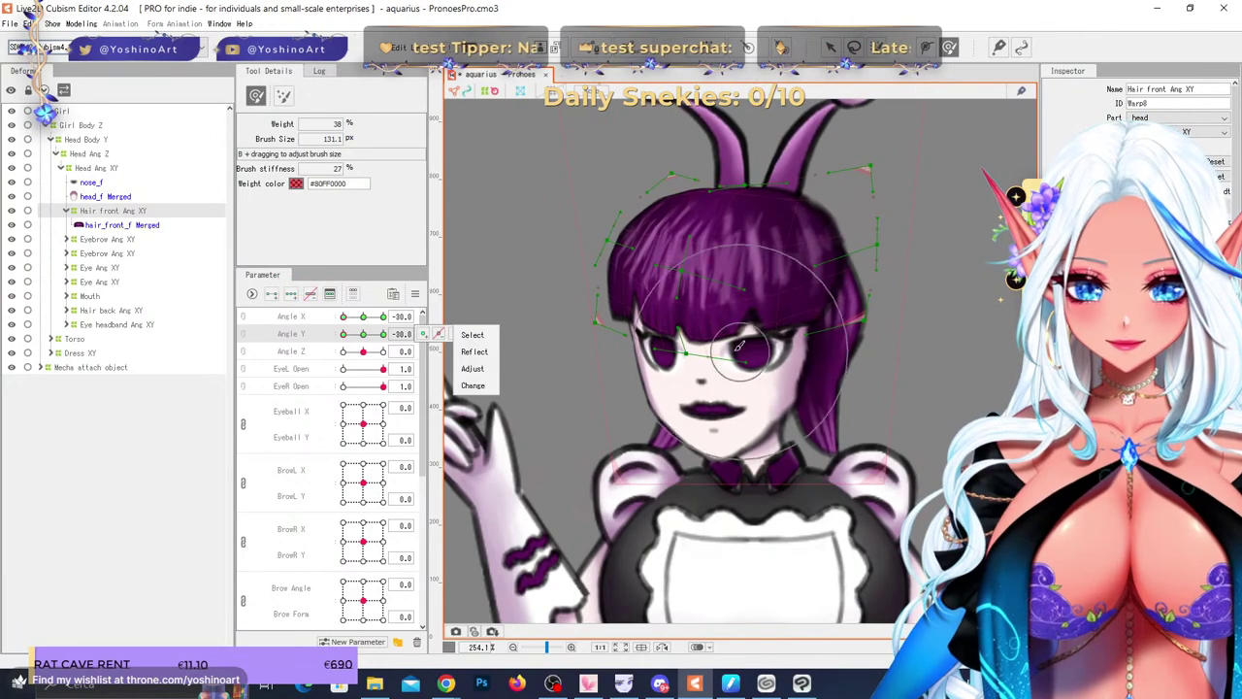
- Brush the centre of the bangs upward and reshape the curve along the top of the front hair deformer
{"action": "left_click_drag", "start_coordinate": [684, 274], "coordinate": [700, 288]}
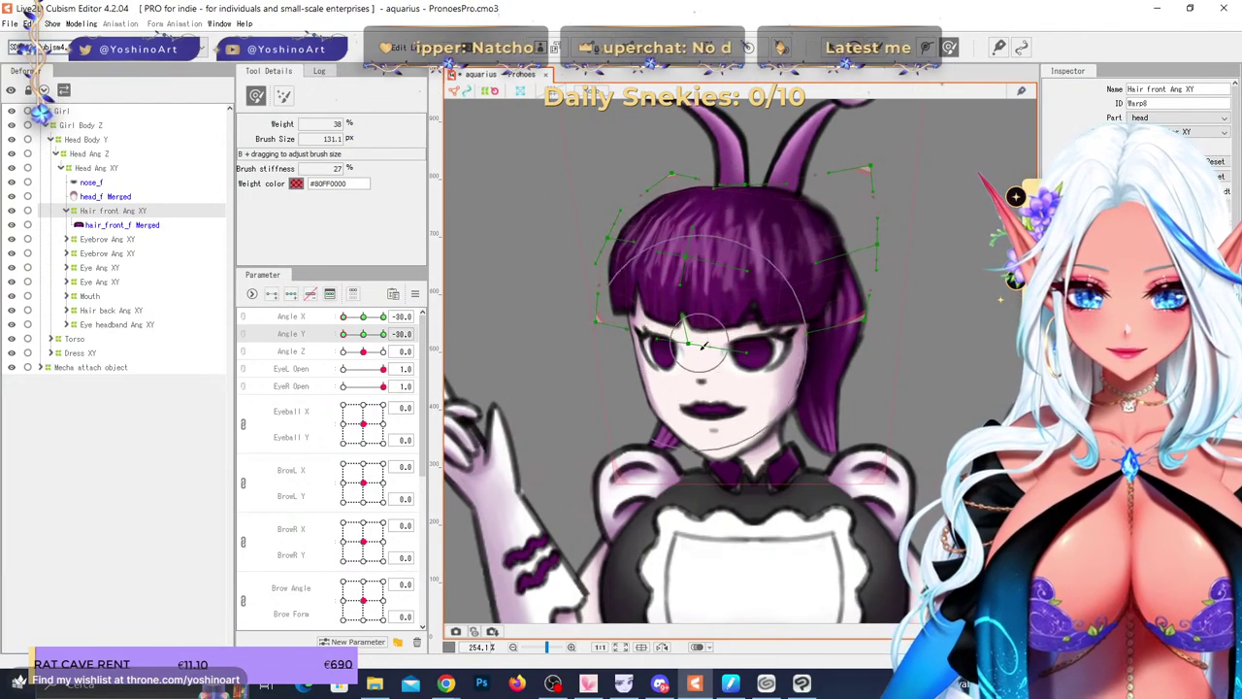
{"action": "mouse_move", "coordinate": [344, 335]}
{"action": "left_mouse_down"}
{"action": "mouse_move", "coordinate": [363, 342]}
{"action": "mouse_move", "coordinate": [342, 339]}
{"action": "left_mouse_up"}
{"action": "left_click_drag", "start_coordinate": [687, 270], "coordinate": [686, 278]}
{"action": "scroll", "coordinate": [674, 191], "scroll_direction": "up", "scroll_amount": 2}
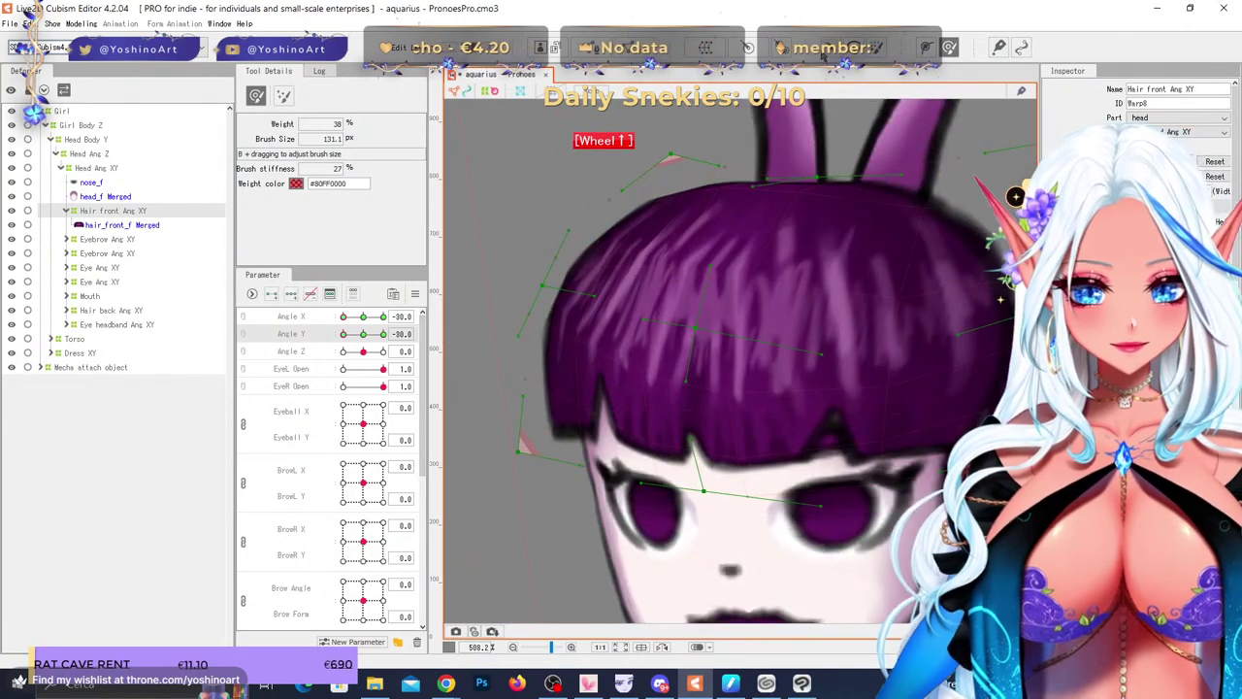
{"action": "key", "text": "v"}
{"action": "left_click_drag", "start_coordinate": [767, 180], "coordinate": [723, 194]}
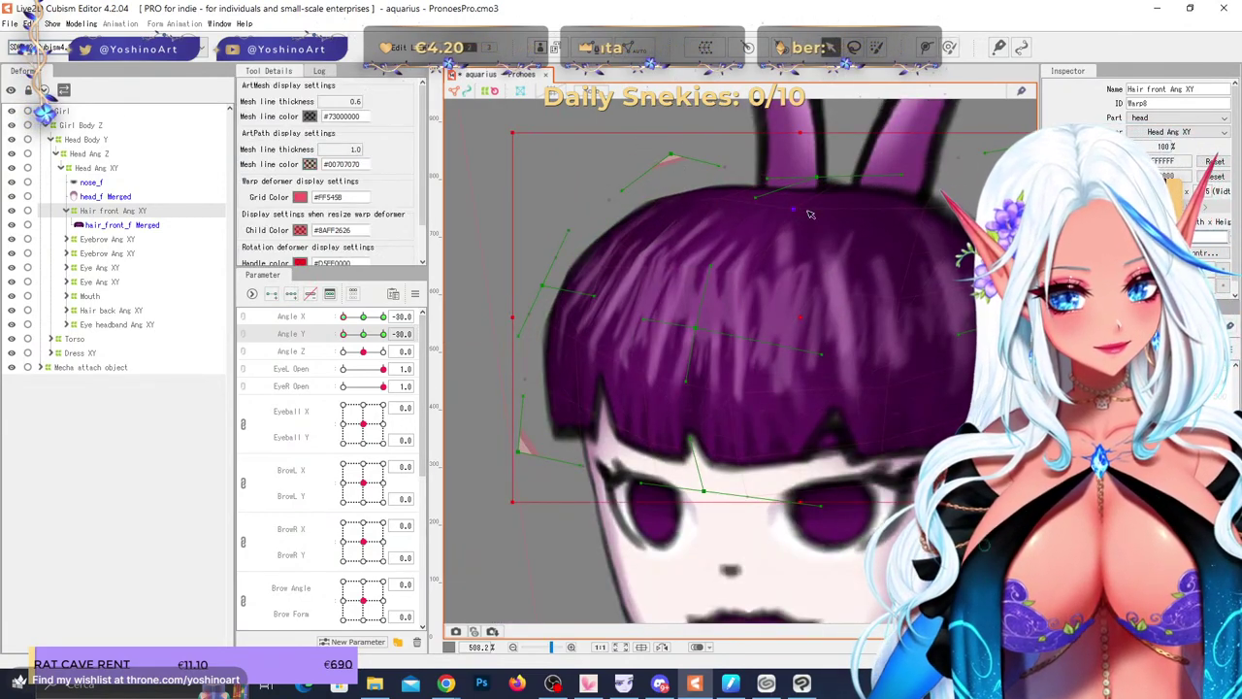
{"action": "scroll", "coordinate": [793, 251], "scroll_direction": "down", "scroll_amount": 2}
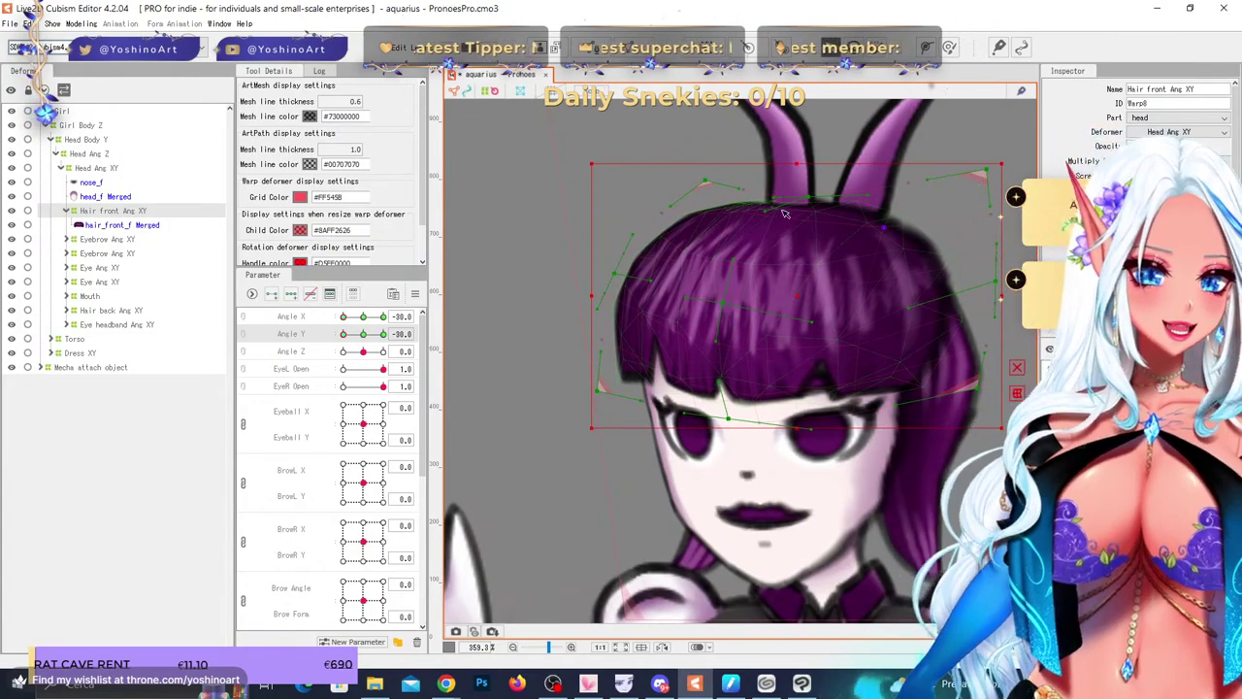
- Enlarge the deform brush to 201.2 px and brush the front hair's edge beside the ponytail
{"action": "scroll", "coordinate": [766, 236], "scroll_direction": "down", "scroll_amount": 1}
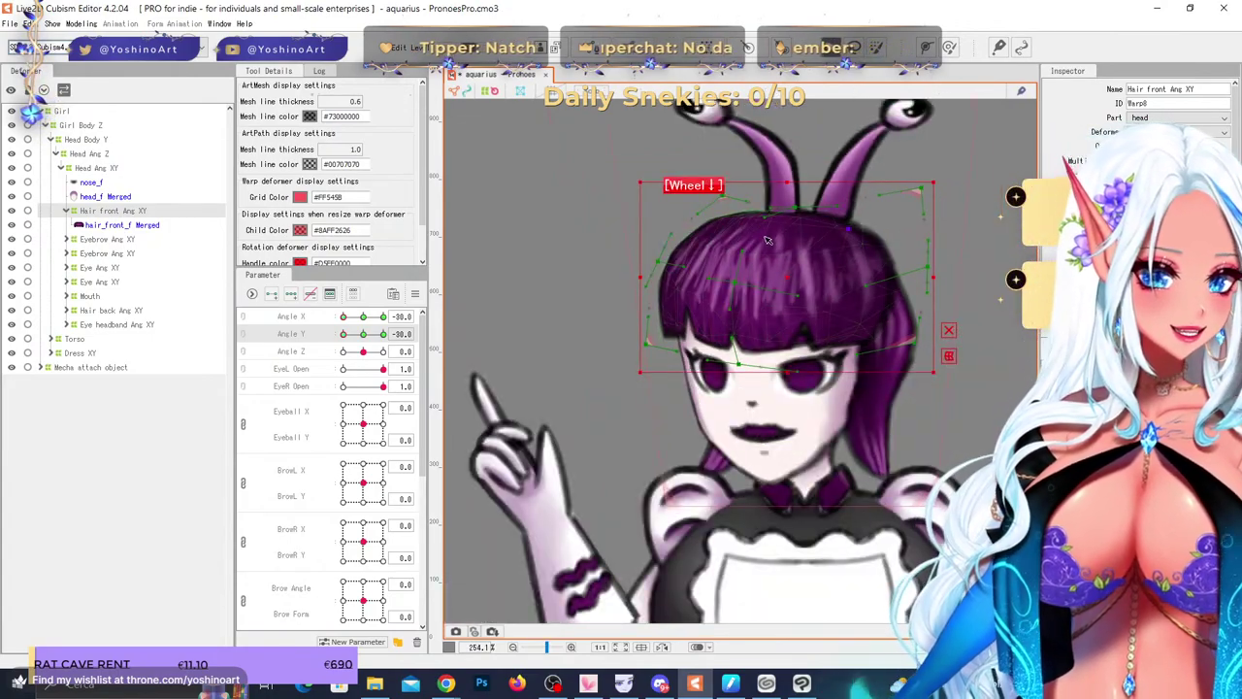
{"action": "scroll", "coordinate": [773, 243], "scroll_direction": "down", "scroll_amount": 1}
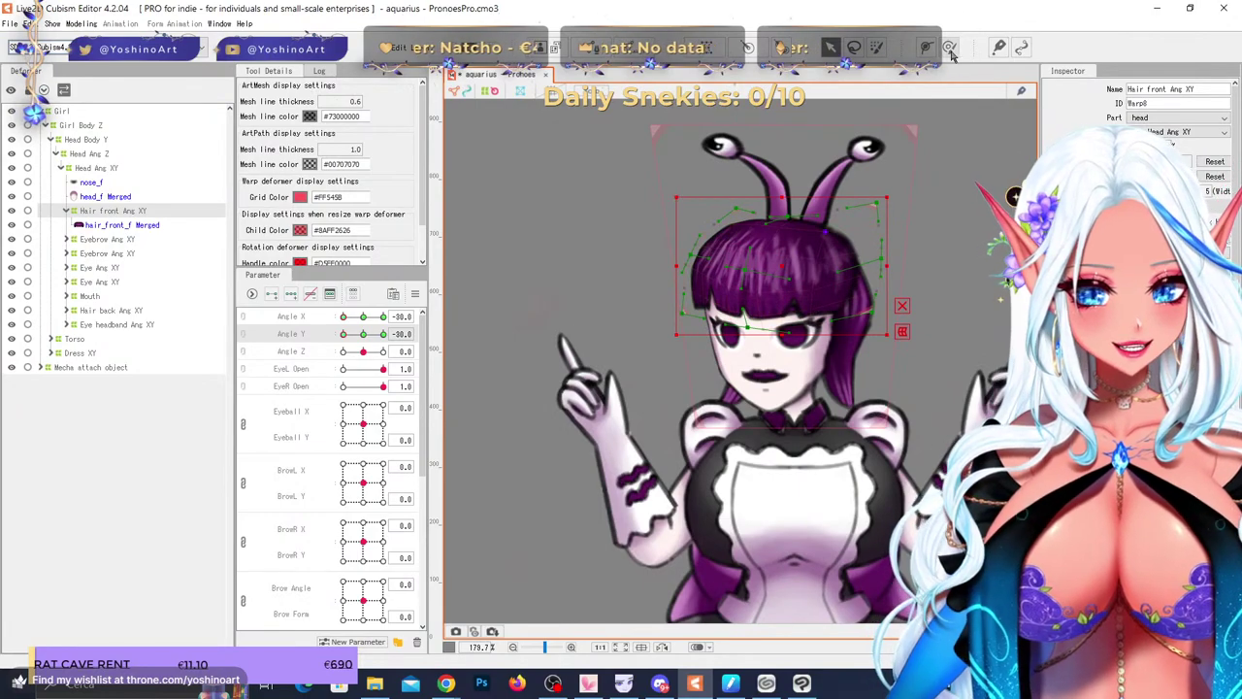
{"action": "left_click", "coordinate": [950, 48]}
{"action": "left_click_drag", "start_coordinate": [810, 276], "coordinate": [864, 342]}
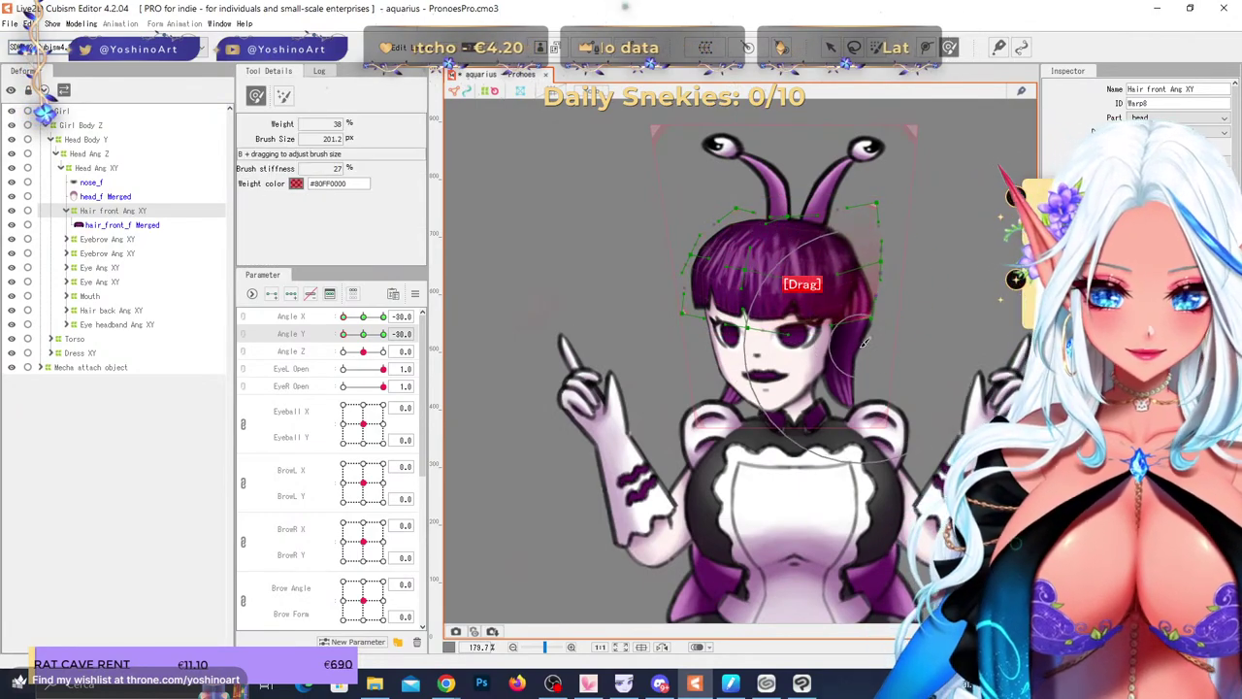
{"action": "left_click", "coordinate": [893, 277]}
- Check the front hair between Angle X -30 and 0 at Angle Y -30, and return both angles to 0
{"action": "mouse_move", "coordinate": [343, 317]}
{"action": "left_mouse_down"}
{"action": "mouse_move", "coordinate": [361, 320]}
{"action": "mouse_move", "coordinate": [343, 319]}
{"action": "left_mouse_up"}
{"action": "scroll", "coordinate": [849, 268], "scroll_direction": "up", "scroll_amount": 1}
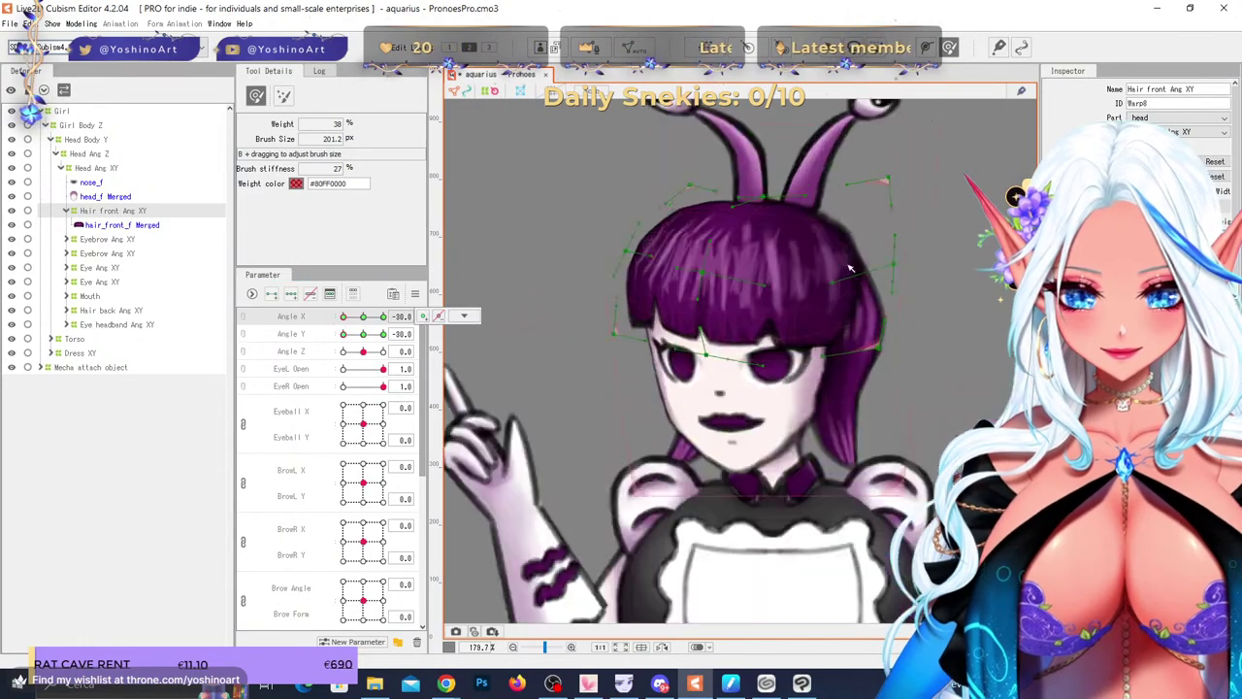
{"action": "right_click", "coordinate": [850, 268]}
{"action": "right_click", "coordinate": [364, 321]}
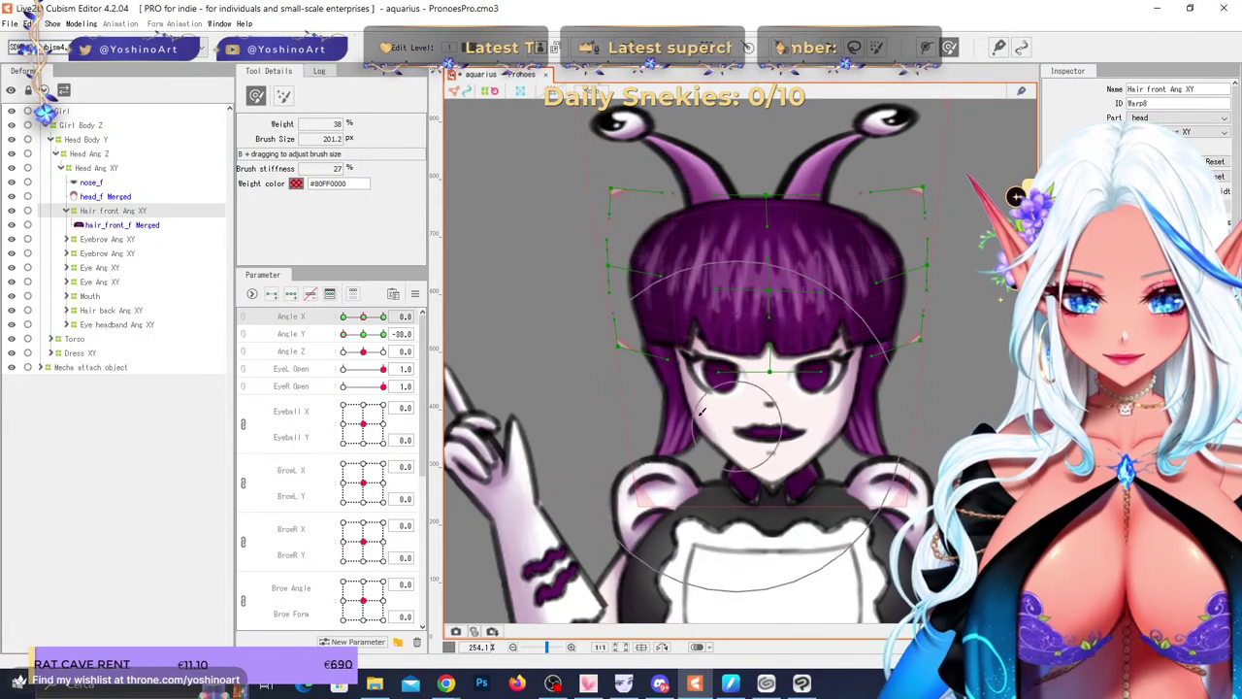
{"action": "left_click_drag", "start_coordinate": [363, 317], "coordinate": [343, 324]}
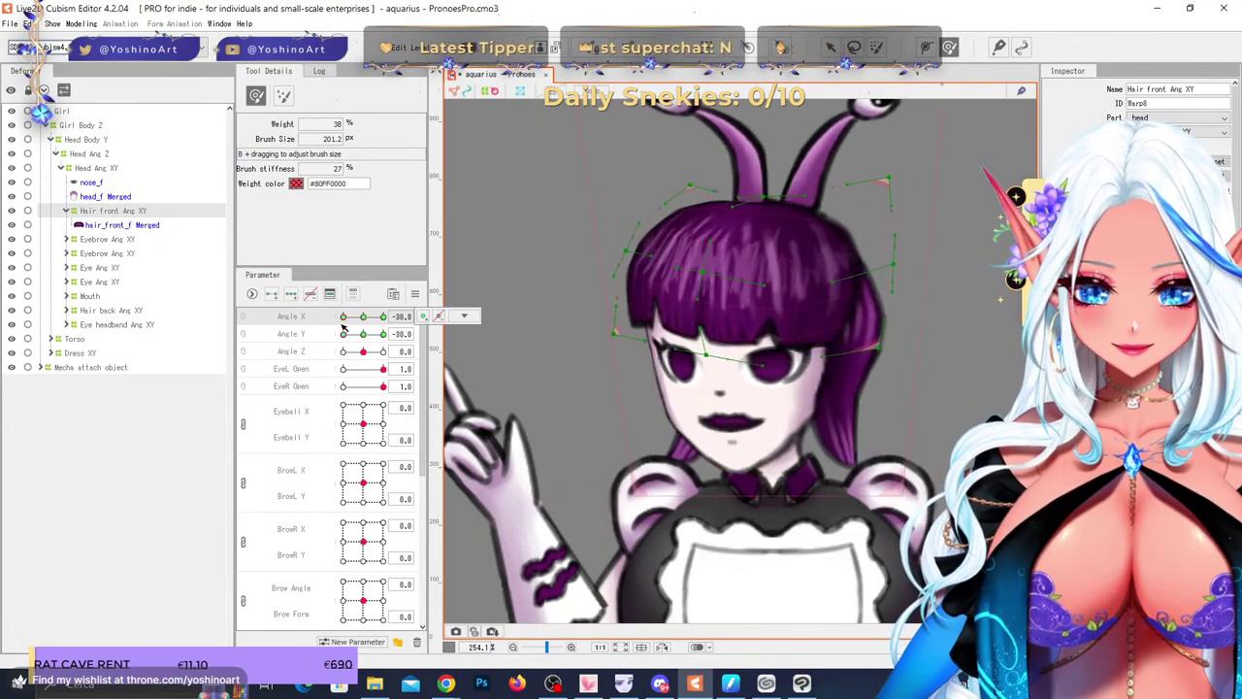
{"action": "right_click", "coordinate": [364, 320]}
{"action": "right_click", "coordinate": [366, 335]}
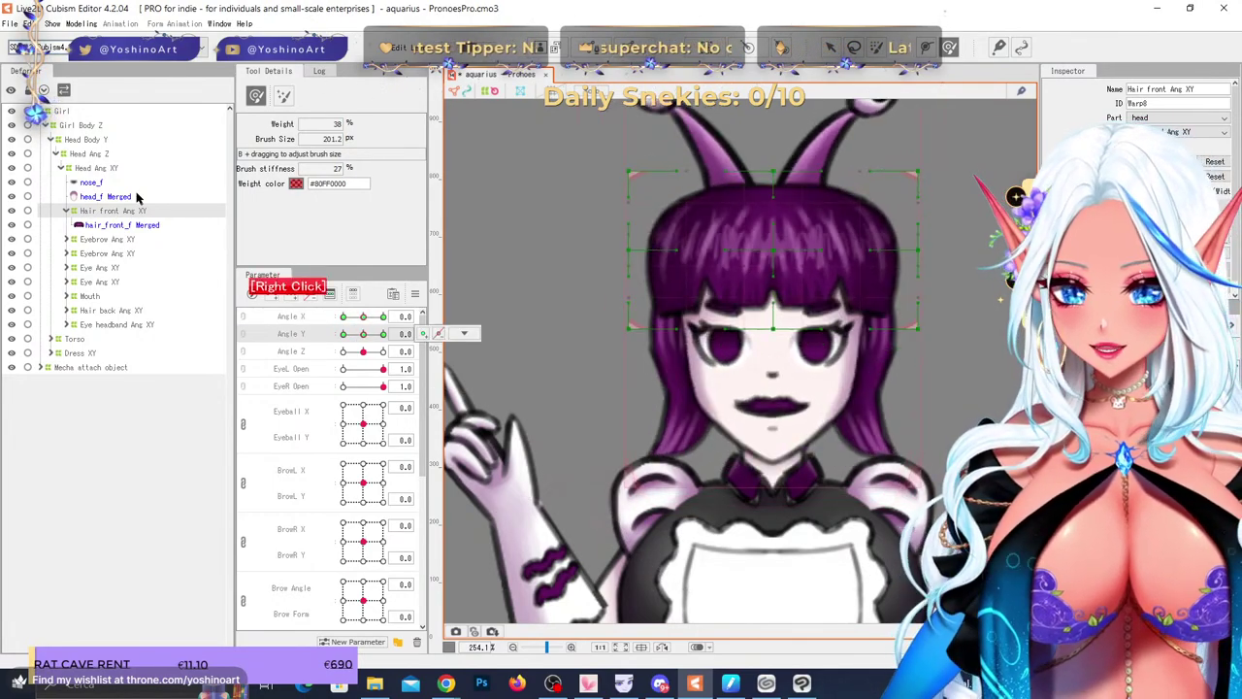
- Delete the Angle X and Angle Y keys from Hair front Ang XY and move the deformer under Head Ang Z
{"action": "left_click", "coordinate": [363, 319]}
{"action": "left_click", "coordinate": [310, 295]}
{"action": "right_click", "coordinate": [365, 319]}
{"action": "left_click", "coordinate": [362, 335]}
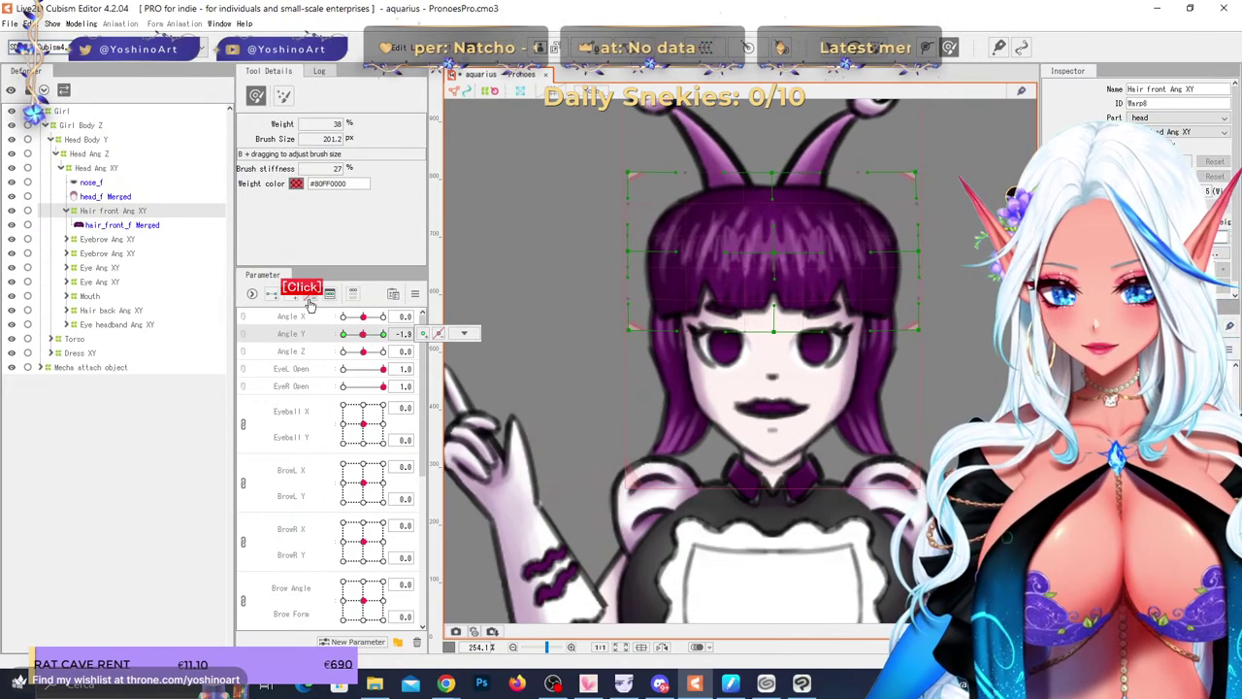
{"action": "mouse_move", "coordinate": [361, 317]}
{"action": "left_mouse_down"}
{"action": "mouse_move", "coordinate": [364, 327]}
{"action": "mouse_move", "coordinate": [336, 321]}
{"action": "mouse_move", "coordinate": [386, 331]}
{"action": "mouse_move", "coordinate": [340, 321]}
{"action": "left_mouse_up"}
{"action": "right_click", "coordinate": [365, 317]}
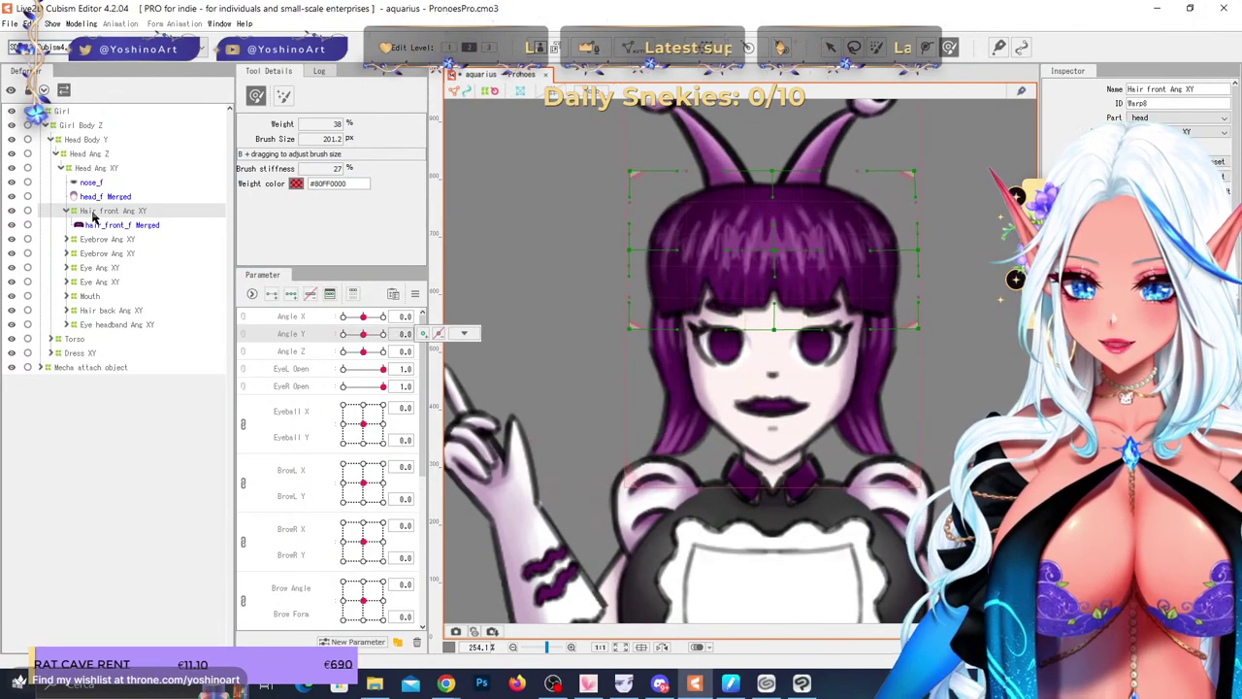
{"action": "left_click_drag", "start_coordinate": [91, 183], "coordinate": [103, 172]}
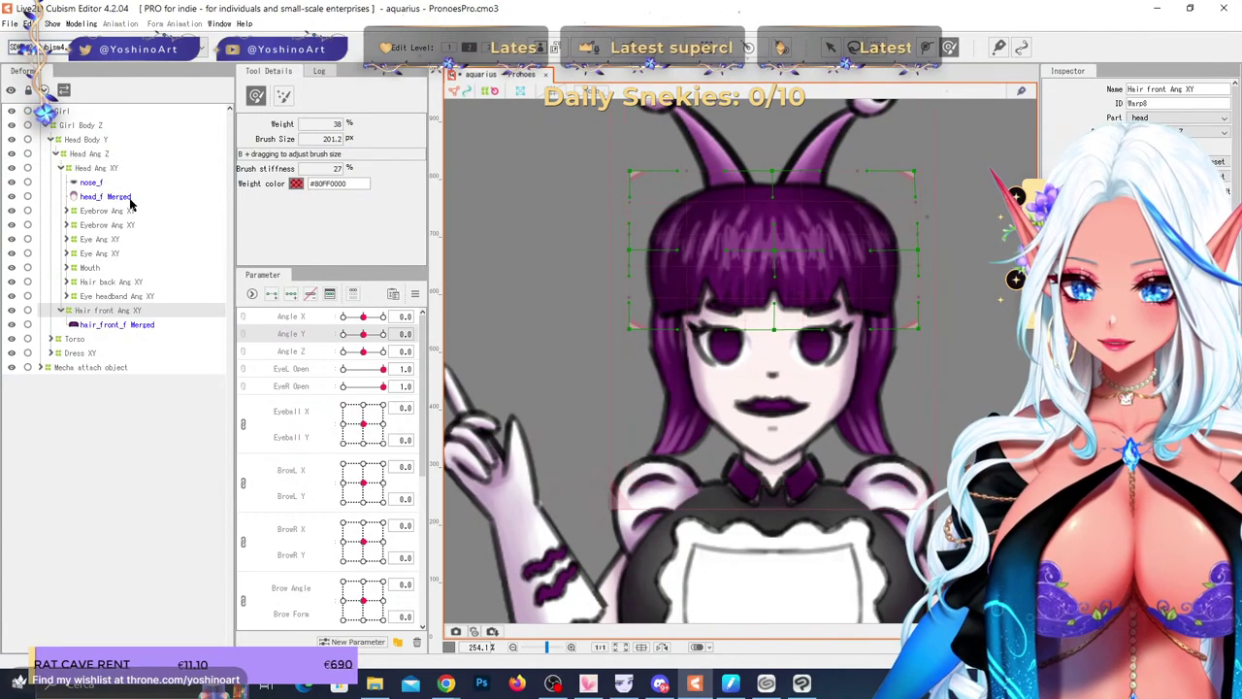
- Add three Angle X keys to the Hair front Ang XY deformer and pose the head at Angle X -30
{"action": "left_click_drag", "start_coordinate": [361, 336], "coordinate": [362, 333]}
{"action": "right_click", "coordinate": [362, 318]}
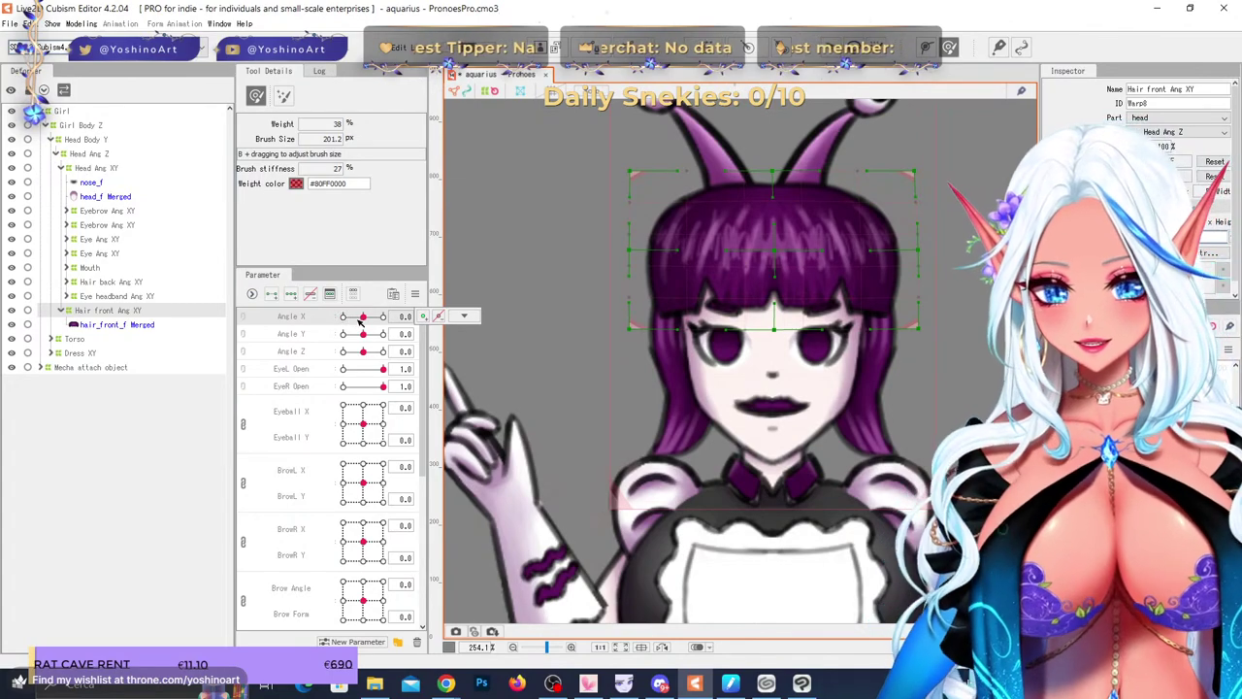
{"action": "left_click", "coordinate": [309, 317]}
{"action": "left_click_drag", "start_coordinate": [363, 317], "coordinate": [342, 317]}
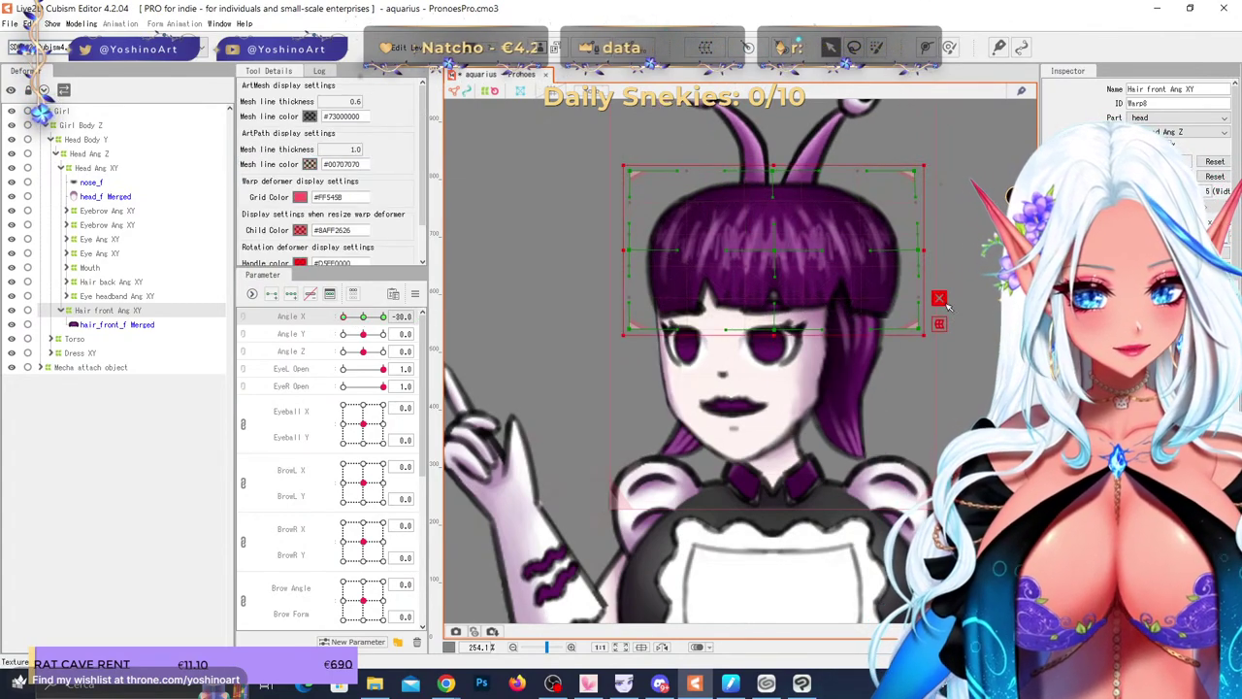
- Shift the front hair deformer's middle points toward the turned face and pull its side and corner points inward to narrow the hair
{"action": "left_click", "coordinate": [882, 258]}
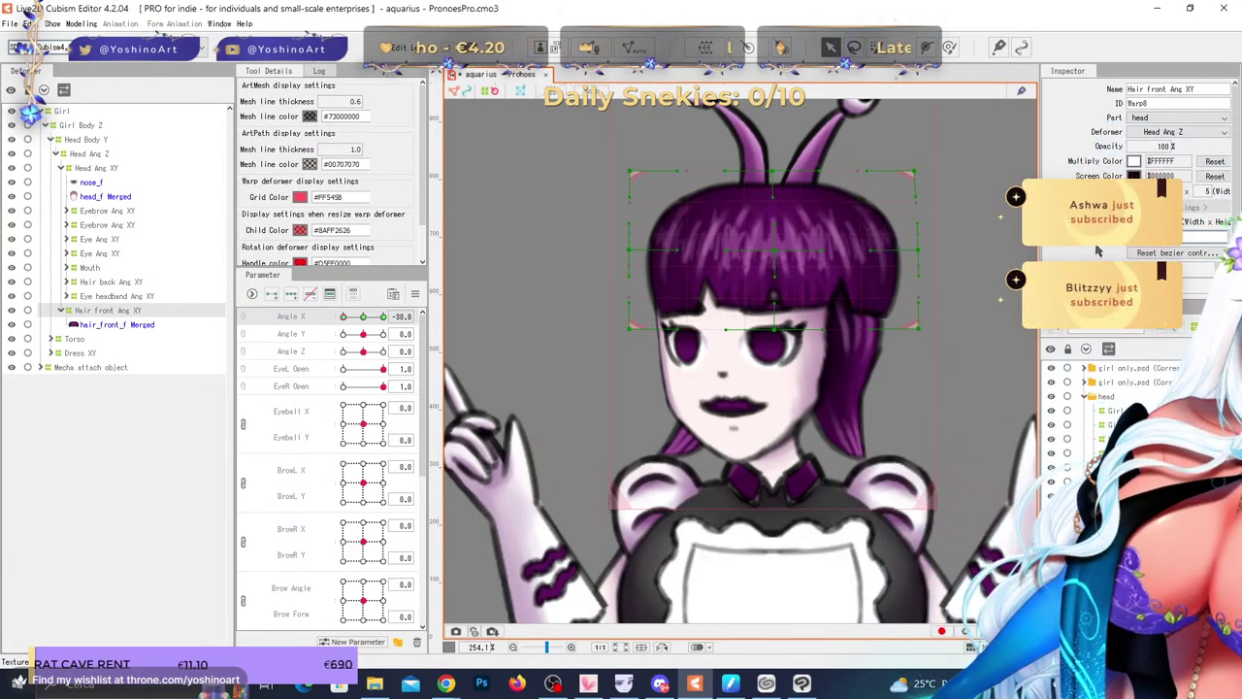
{"action": "mouse_move", "coordinate": [785, 255]}
{"action": "left_mouse_down"}
{"action": "mouse_move", "coordinate": [640, 254]}
{"action": "mouse_move", "coordinate": [709, 334]}
{"action": "mouse_move", "coordinate": [777, 311]}
{"action": "left_mouse_up"}
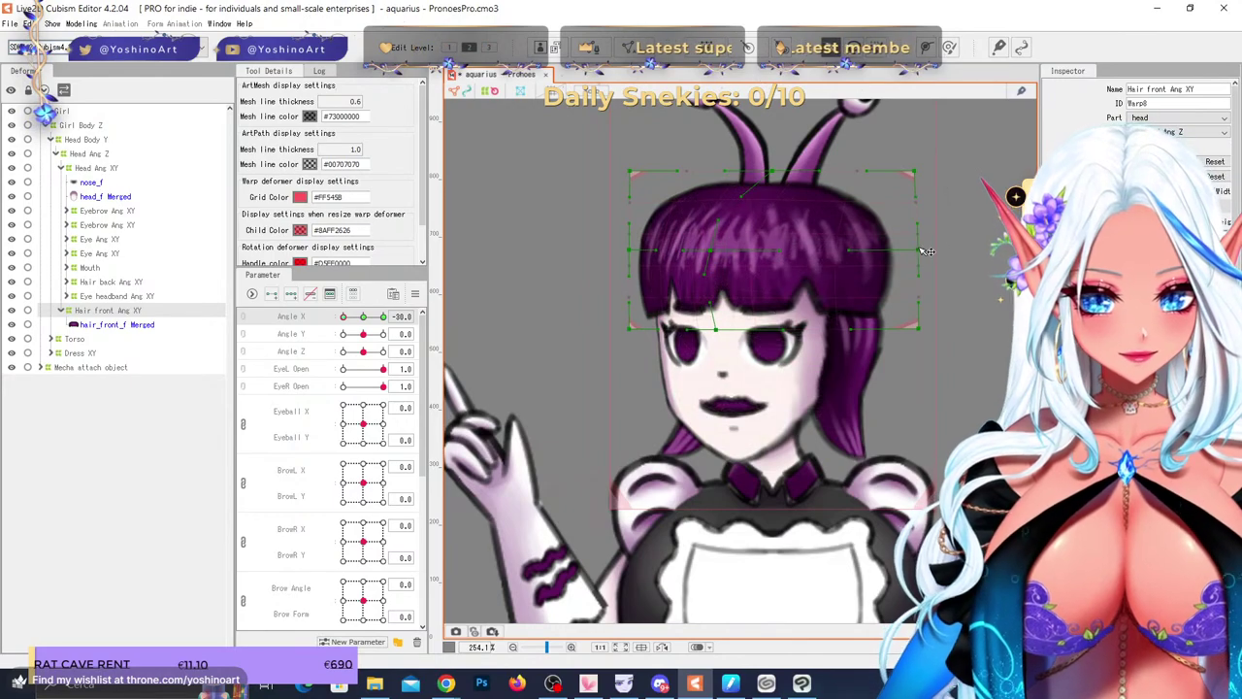
{"action": "left_click_drag", "start_coordinate": [919, 250], "coordinate": [881, 251]}
{"action": "left_click_drag", "start_coordinate": [918, 328], "coordinate": [860, 329]}
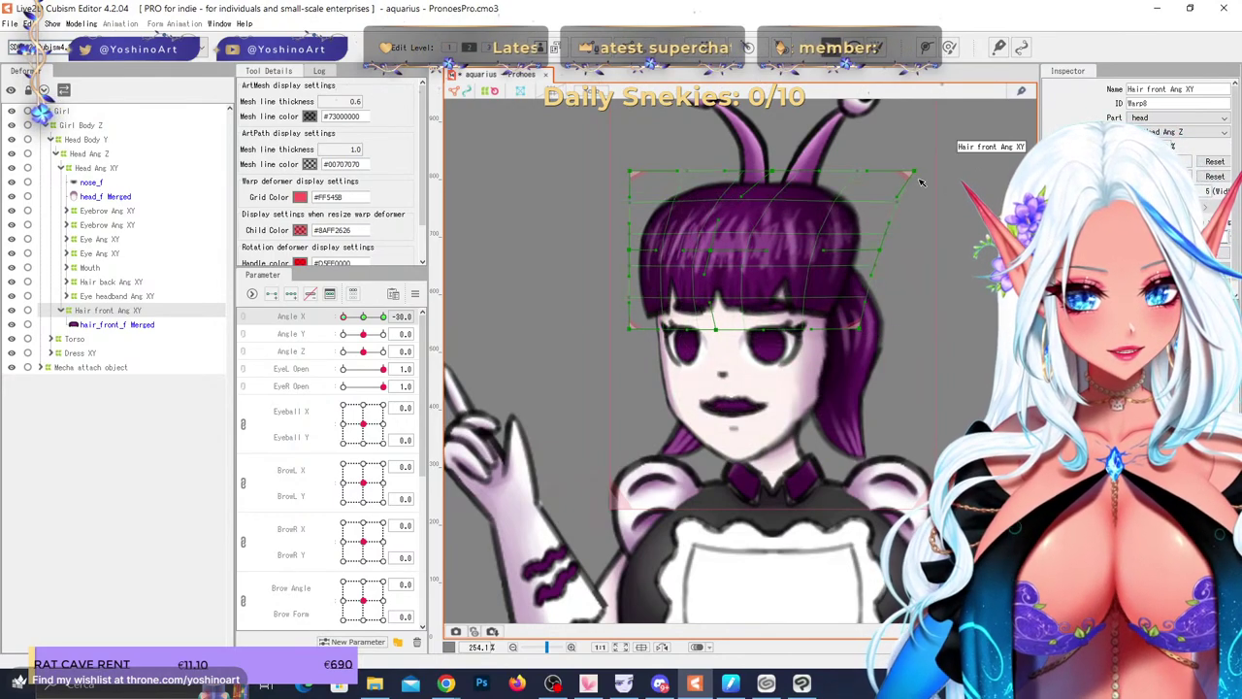
{"action": "left_click_drag", "start_coordinate": [922, 181], "coordinate": [854, 174]}
{"action": "left_click_drag", "start_coordinate": [636, 247], "coordinate": [641, 249]}
{"action": "left_click_drag", "start_coordinate": [631, 173], "coordinate": [682, 173]}
{"action": "left_click_drag", "start_coordinate": [631, 330], "coordinate": [641, 330]}
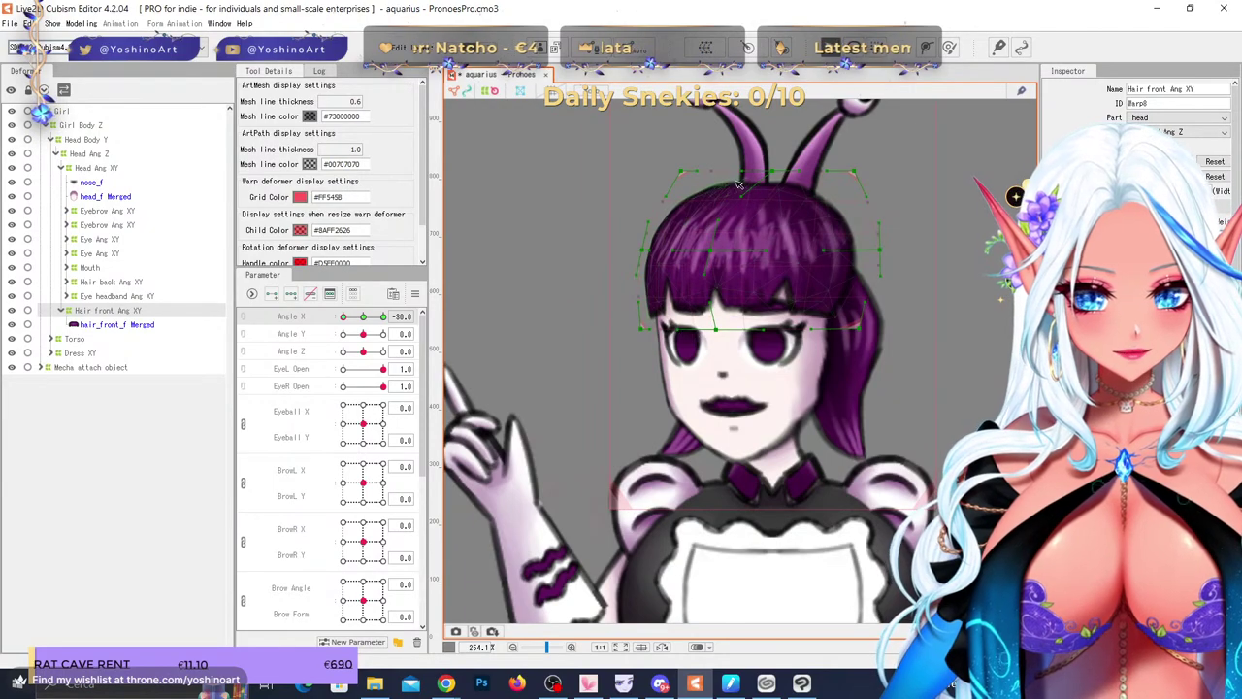
- Brush the front hair's edge on the turned-to side outward and move that side's control points out at Angle X -30
{"action": "mouse_move", "coordinate": [342, 316]}
{"action": "left_mouse_down"}
{"action": "mouse_move", "coordinate": [363, 316]}
{"action": "mouse_move", "coordinate": [342, 316]}
{"action": "left_mouse_up"}
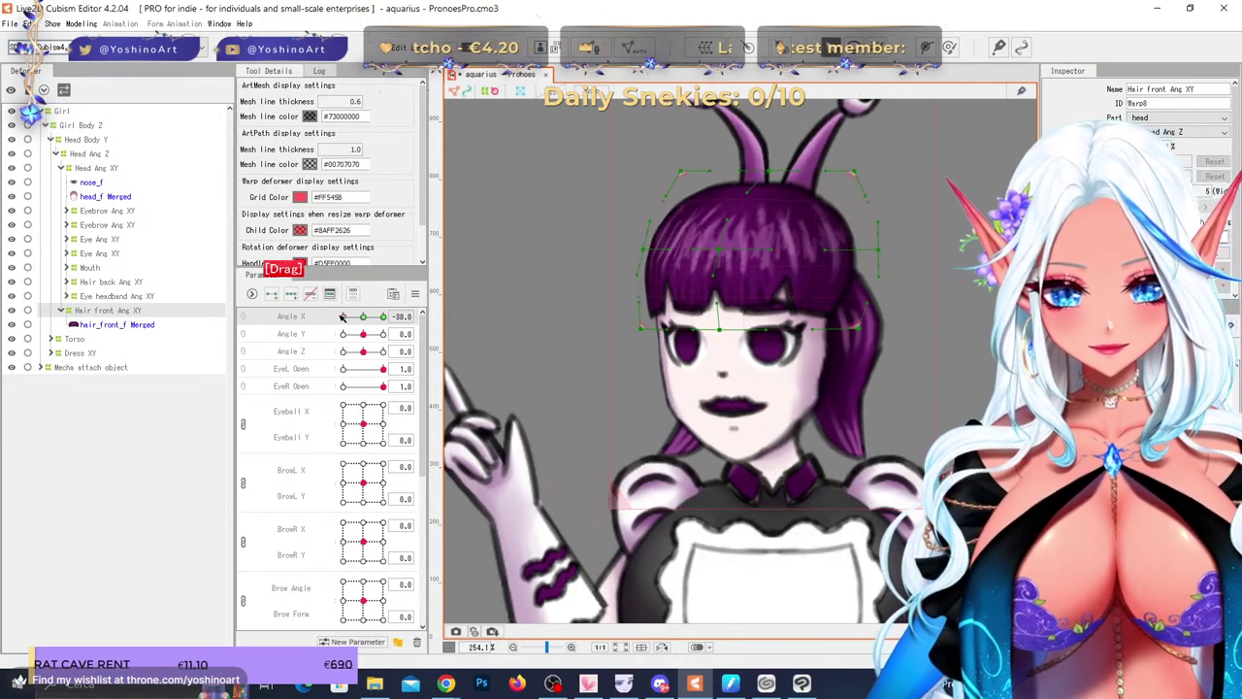
{"action": "left_click", "coordinate": [949, 47]}
{"action": "left_click_drag", "start_coordinate": [598, 245], "coordinate": [589, 234]}
{"action": "left_click_drag", "start_coordinate": [644, 194], "coordinate": [628, 189]}
{"action": "left_click_drag", "start_coordinate": [630, 355], "coordinate": [621, 357]}
{"action": "left_click_drag", "start_coordinate": [343, 317], "coordinate": [342, 318]}
{"action": "key", "text": "v"}
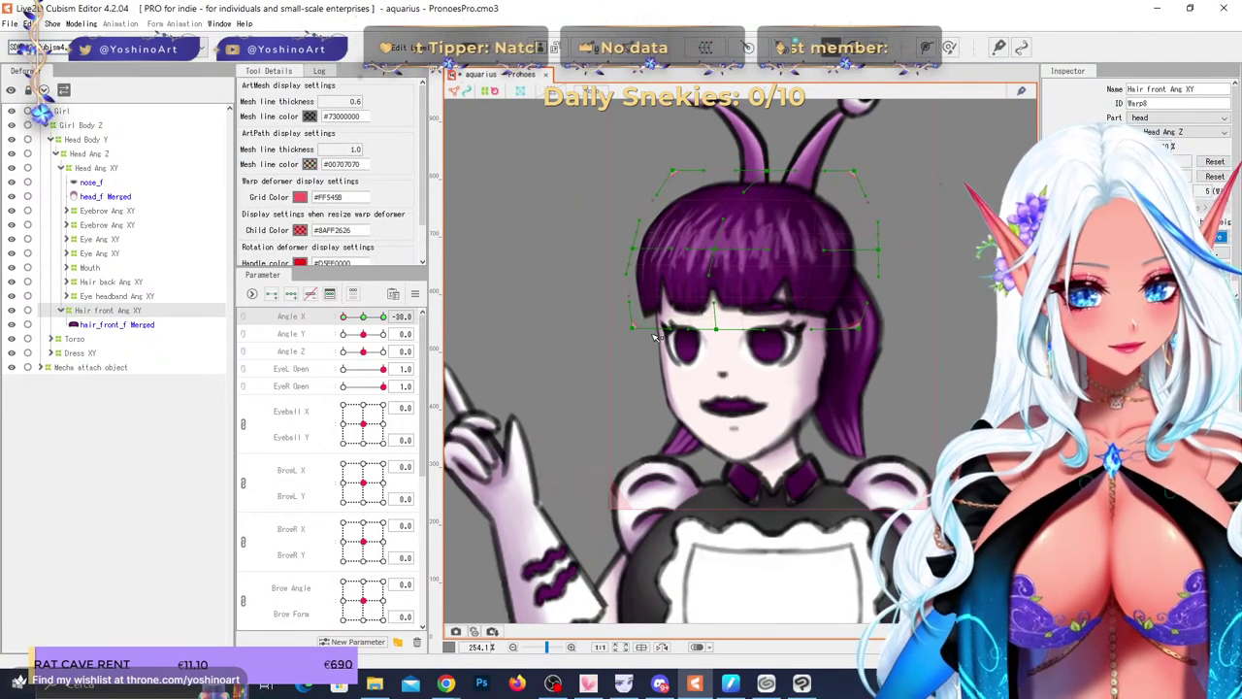
{"action": "left_click_drag", "start_coordinate": [632, 262], "coordinate": [626, 253]}
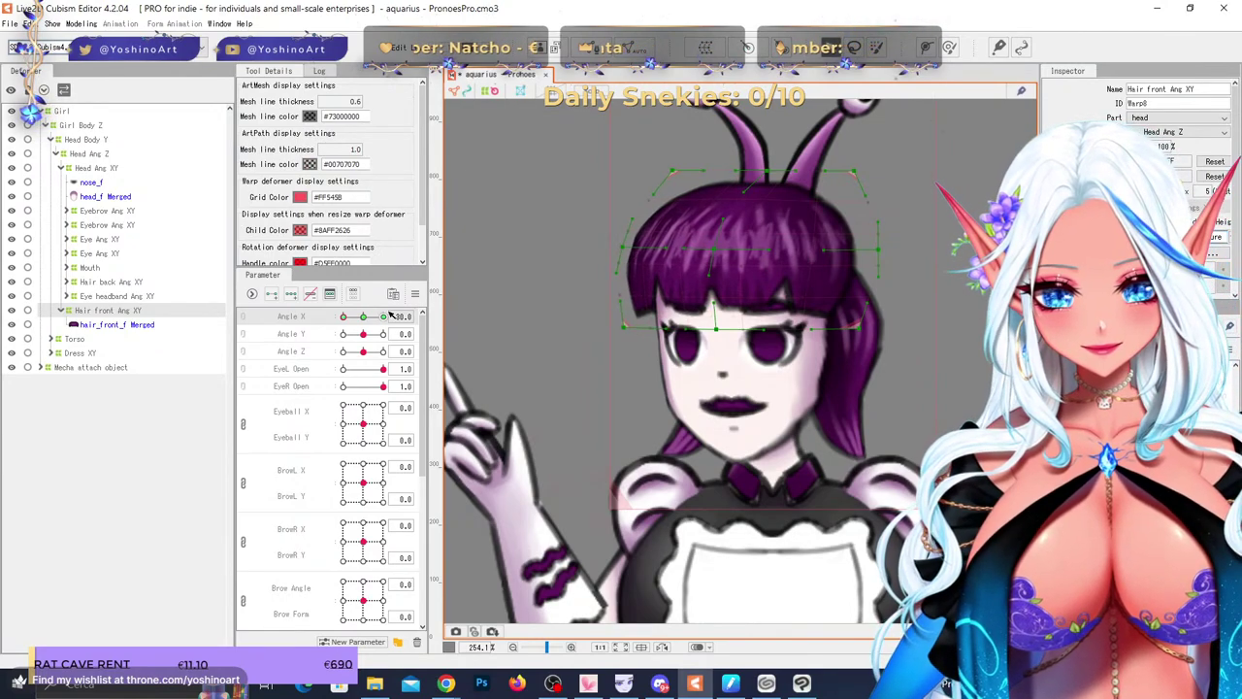
- Mirror the front hair's Angle X -30 shape to Angle X 30 with Reflect Motion and check the head turn
{"action": "left_click_drag", "start_coordinate": [388, 315], "coordinate": [335, 321]}
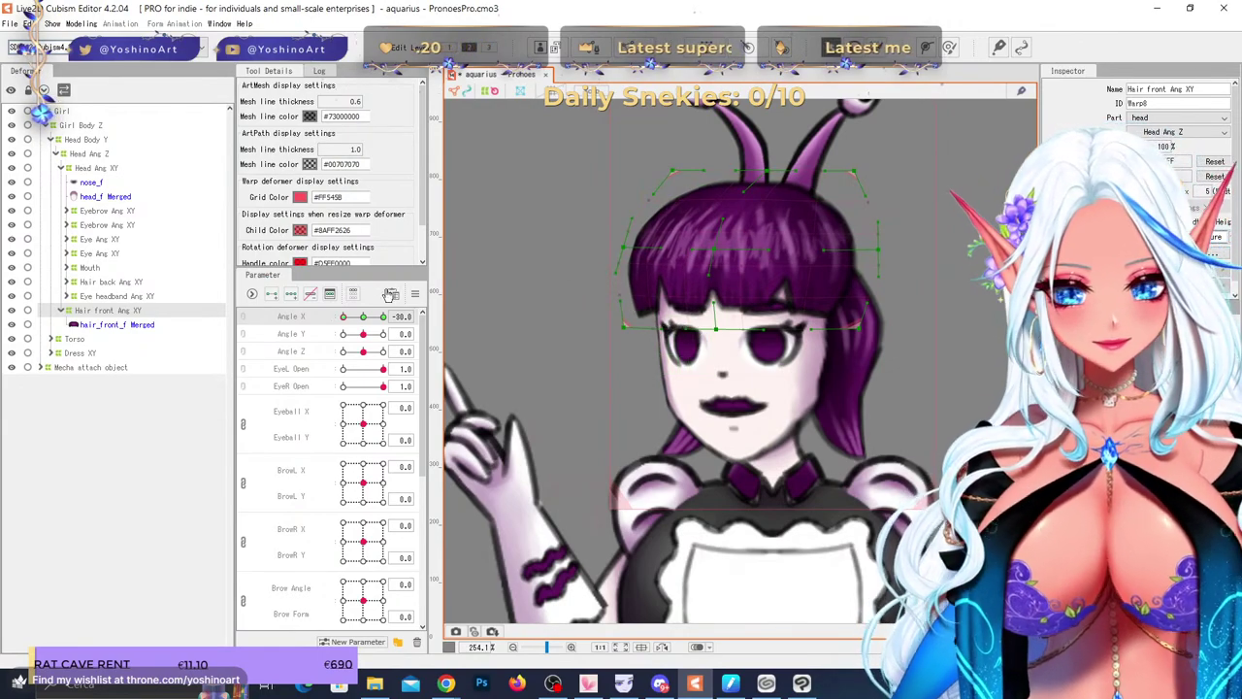
{"action": "left_click", "coordinate": [414, 293]}
{"action": "left_click", "coordinate": [485, 387]}
{"action": "left_click", "coordinate": [597, 474]}
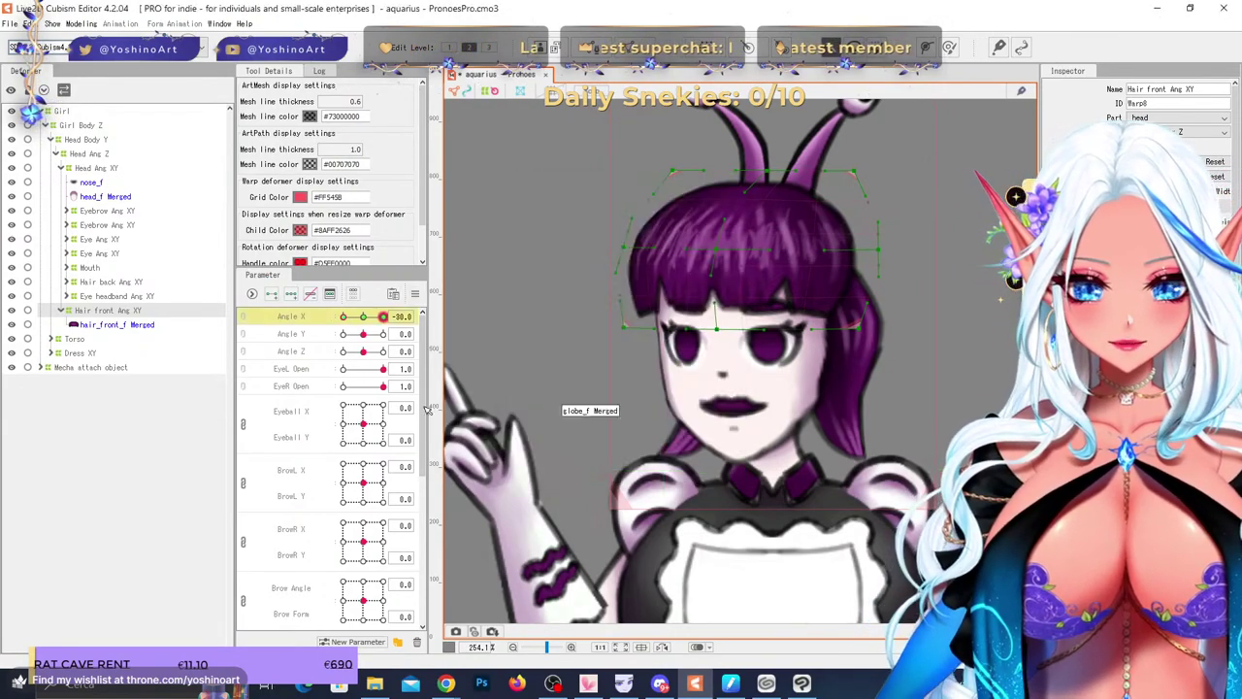
{"action": "mouse_move", "coordinate": [346, 319]}
{"action": "left_mouse_down"}
{"action": "mouse_move", "coordinate": [388, 324]}
{"action": "mouse_move", "coordinate": [337, 324]}
{"action": "left_mouse_up"}
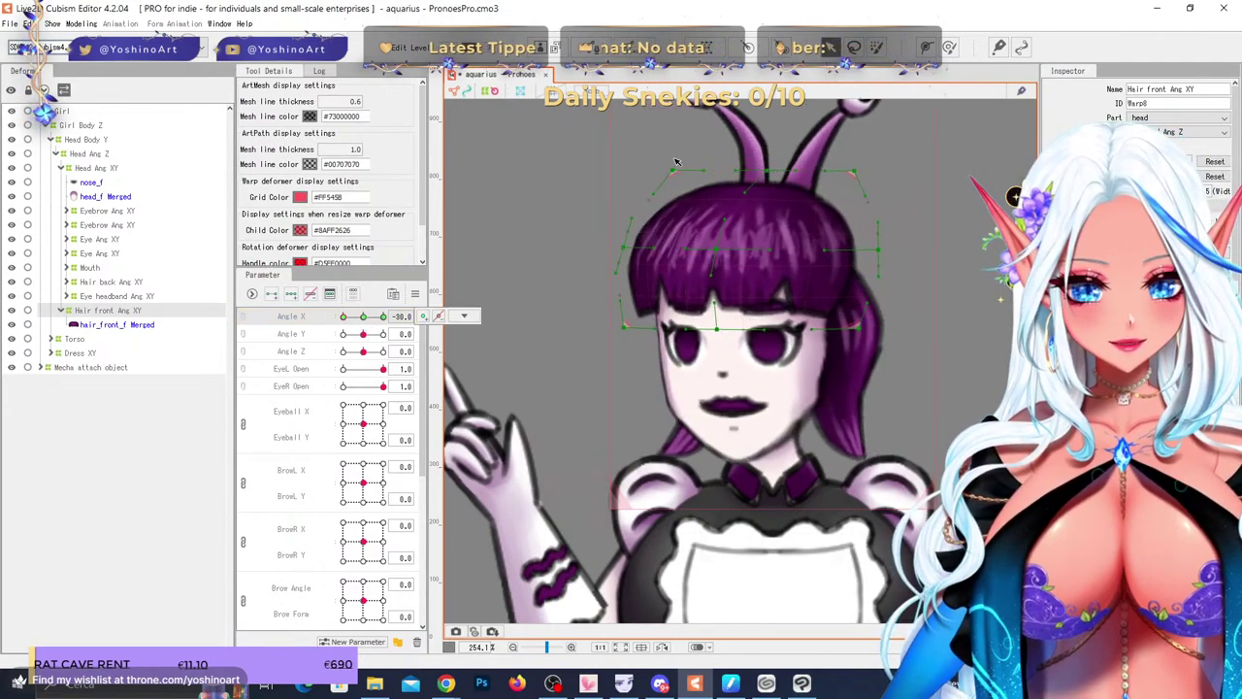
- Move the front hair deformer's upper corner on the turned-to side slightly outward at Angle X -30 and reflect the motion again
{"action": "left_click_drag", "start_coordinate": [673, 171], "coordinate": [673, 172]}
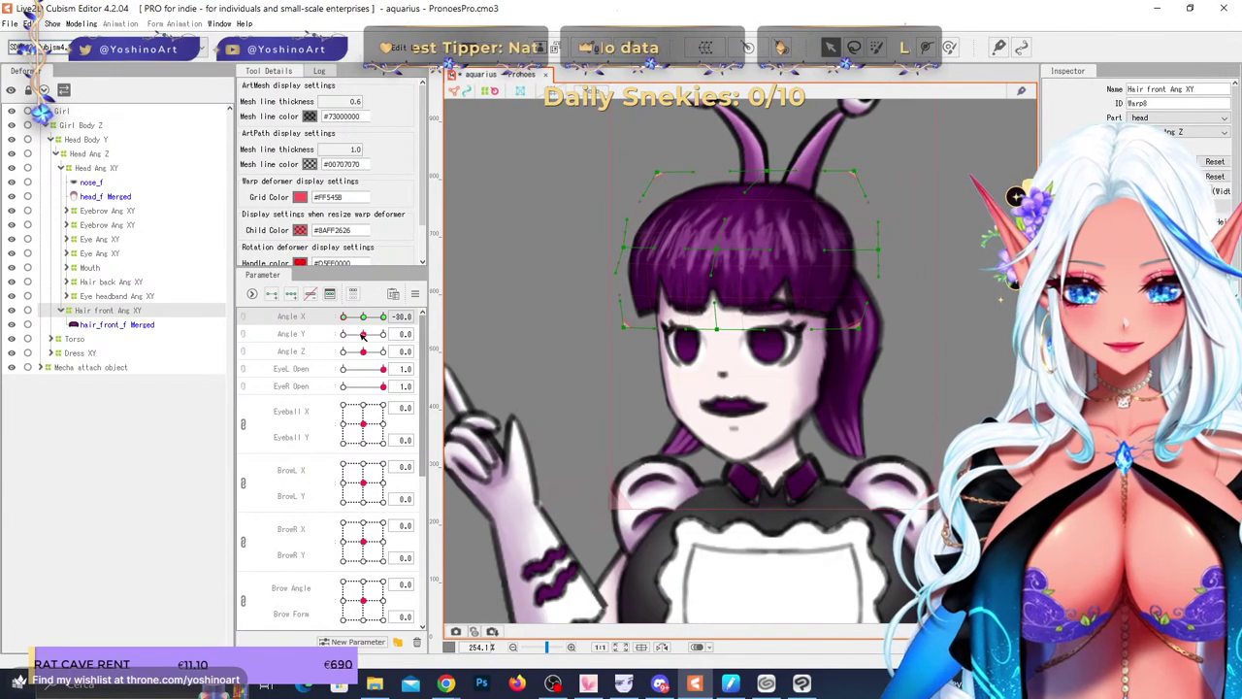
{"action": "mouse_move", "coordinate": [345, 319]}
{"action": "left_mouse_down"}
{"action": "mouse_move", "coordinate": [391, 321]}
{"action": "mouse_move", "coordinate": [335, 318]}
{"action": "mouse_move", "coordinate": [343, 334]}
{"action": "left_mouse_up"}
{"action": "left_click", "coordinate": [417, 299]}
{"action": "left_click", "coordinate": [489, 386]}
{"action": "left_click", "coordinate": [596, 472]}
- Try to lower and enlarge the front hair deformer at Angle Y -30, with its middle points curved downward, and check it at Angle Y 0
{"action": "left_click", "coordinate": [364, 319]}
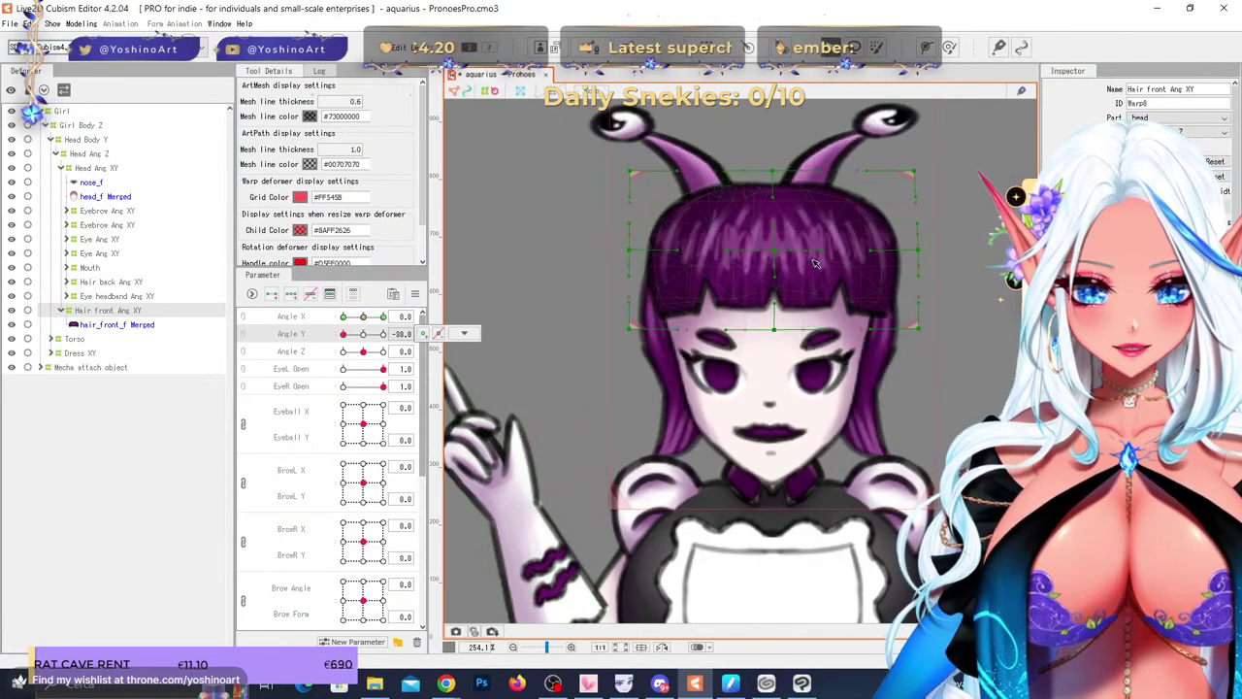
{"action": "key", "text": "ctrl+b"}
{"action": "left_click_drag", "start_coordinate": [777, 252], "coordinate": [778, 266]}
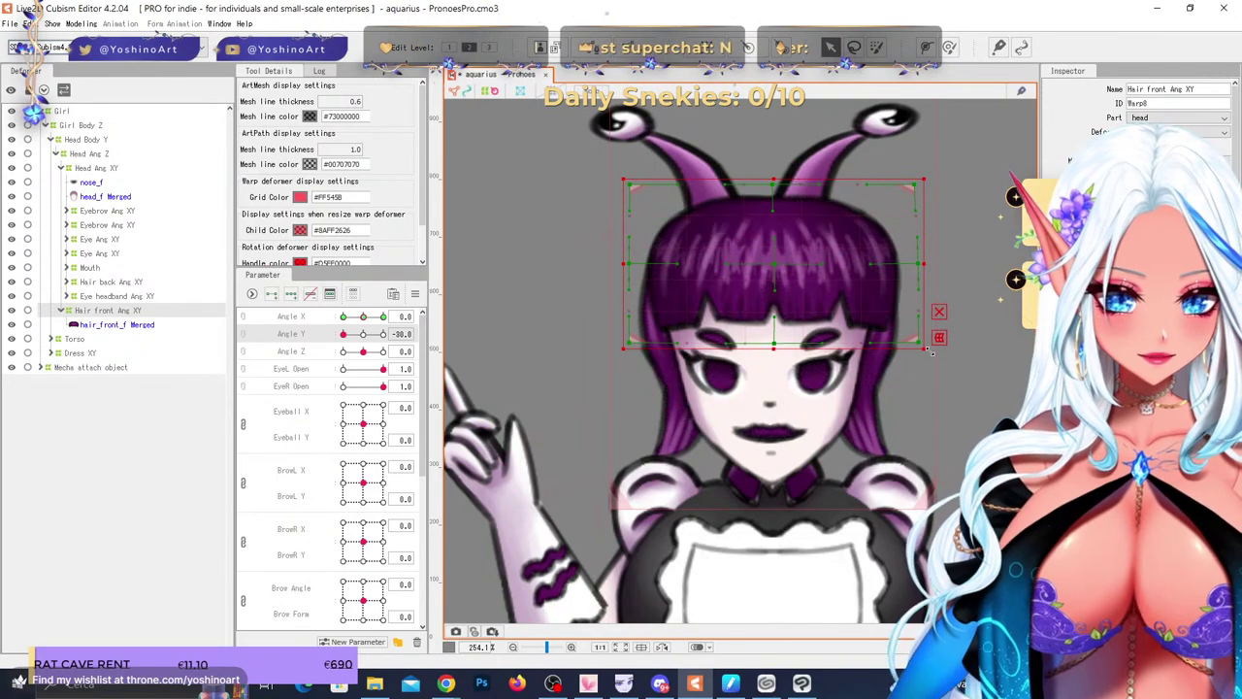
{"action": "left_click_drag", "start_coordinate": [932, 352], "coordinate": [937, 357]}
{"action": "left_click_drag", "start_coordinate": [777, 343], "coordinate": [781, 357]}
{"action": "left_click", "coordinate": [944, 321]}
{"action": "left_click_drag", "start_coordinate": [776, 265], "coordinate": [778, 285]}
{"action": "left_click_drag", "start_coordinate": [777, 359], "coordinate": [777, 368]}
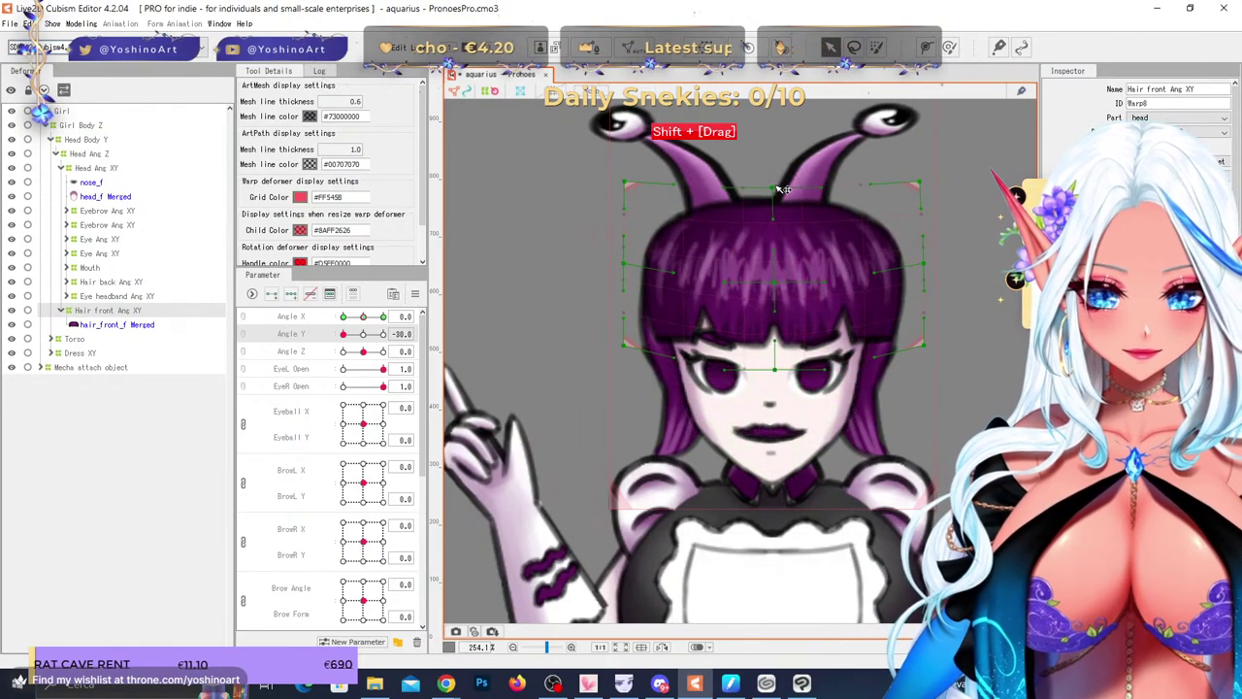
{"action": "left_click", "coordinate": [364, 334]}
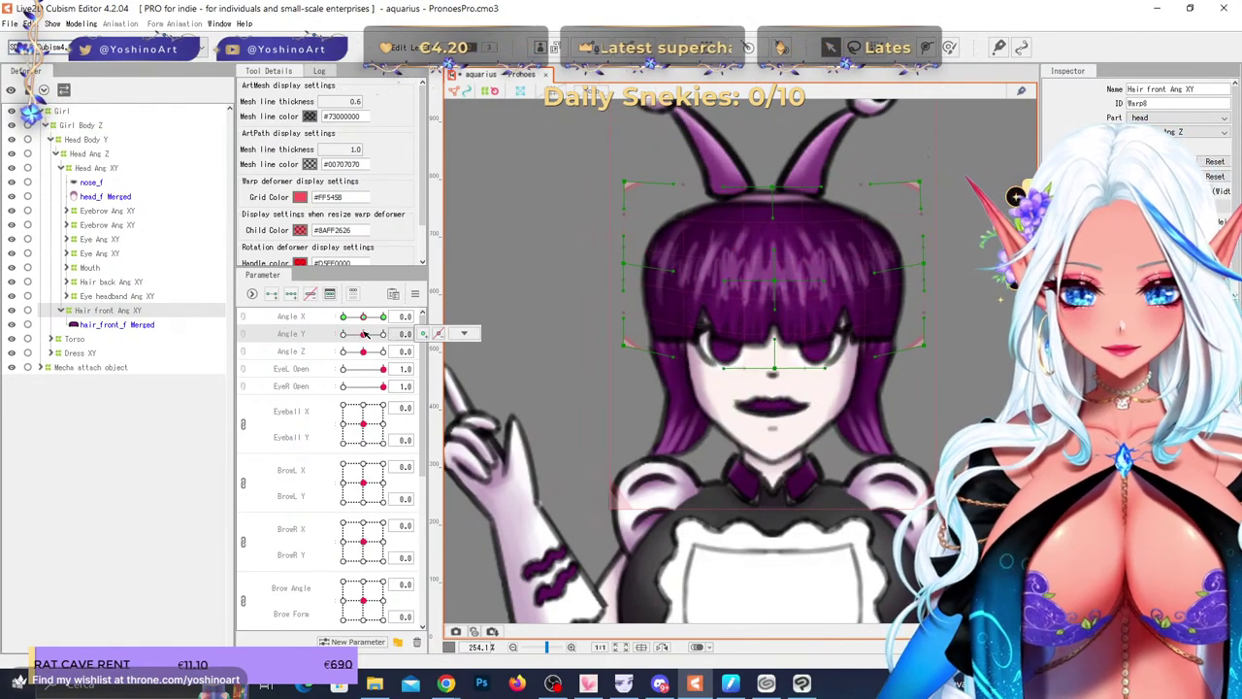
- Undo the front hair deformer's lowering, enlarging and middle point edits
{"action": "key", "text": "ctrl+z"}
{"action": "key", "text": "ctrl+z"}
{"action": "key", "text": "ctrl+z"}
{"action": "key", "text": "ctrl+z"}
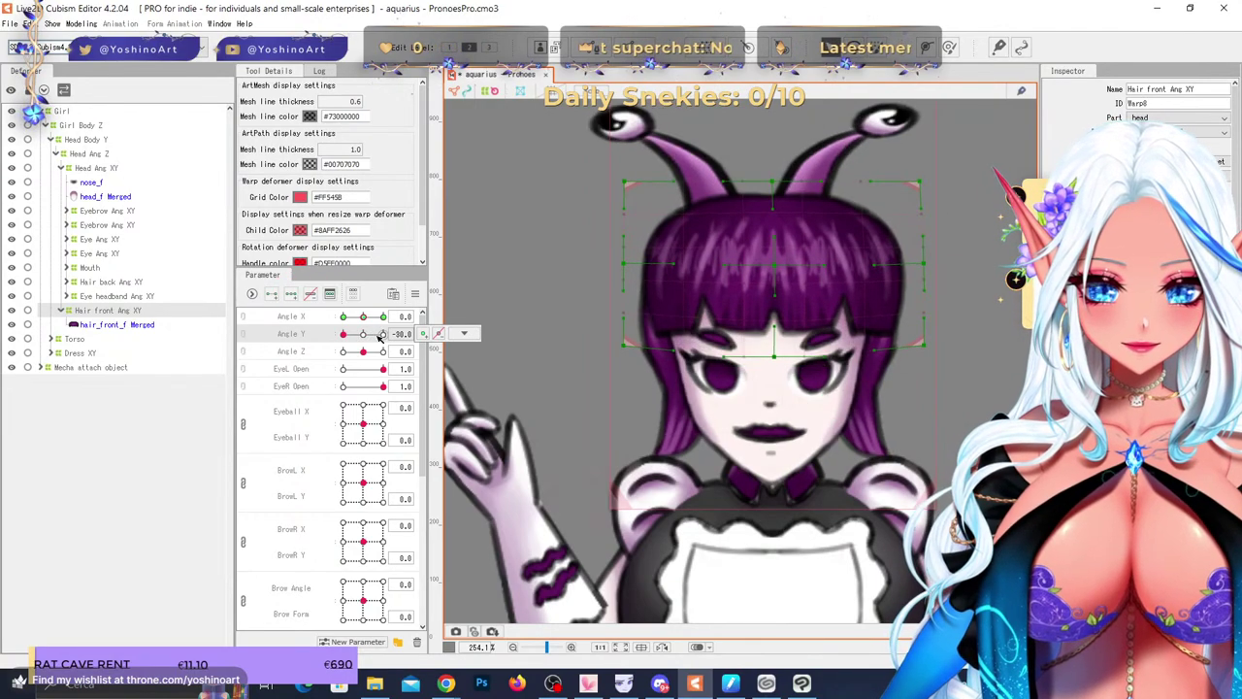
{"action": "key", "text": "ctrl+z"}
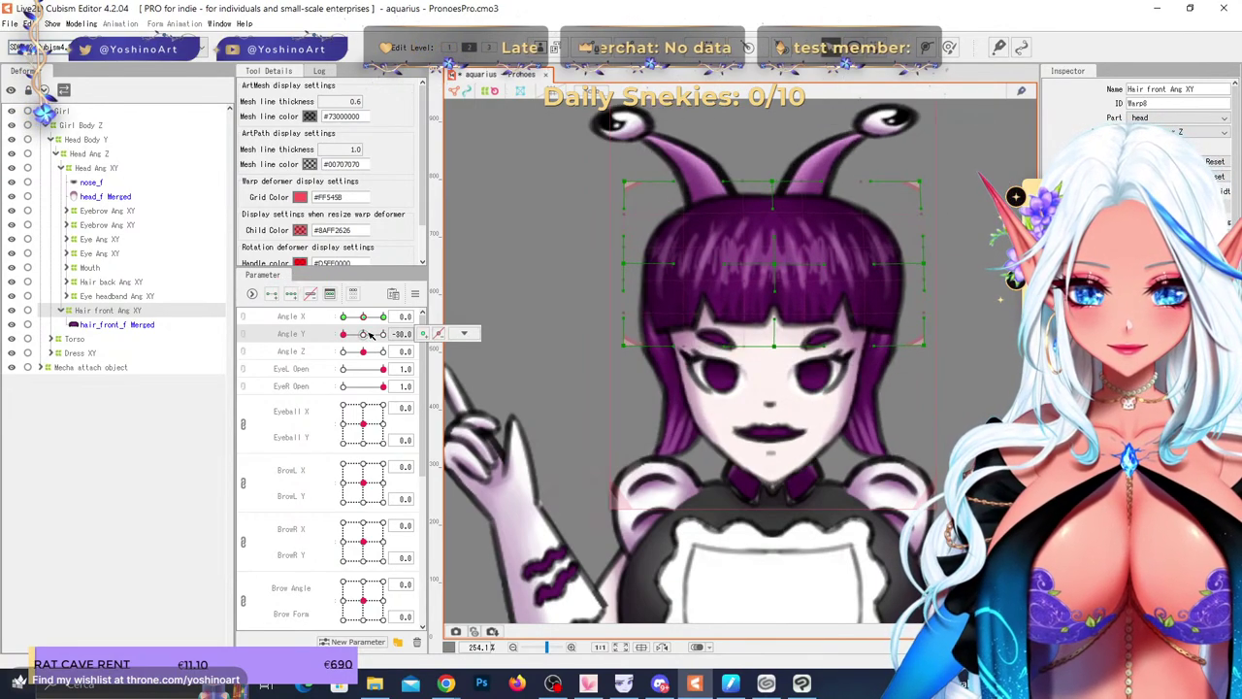
{"action": "key", "text": "ctrl+z"}
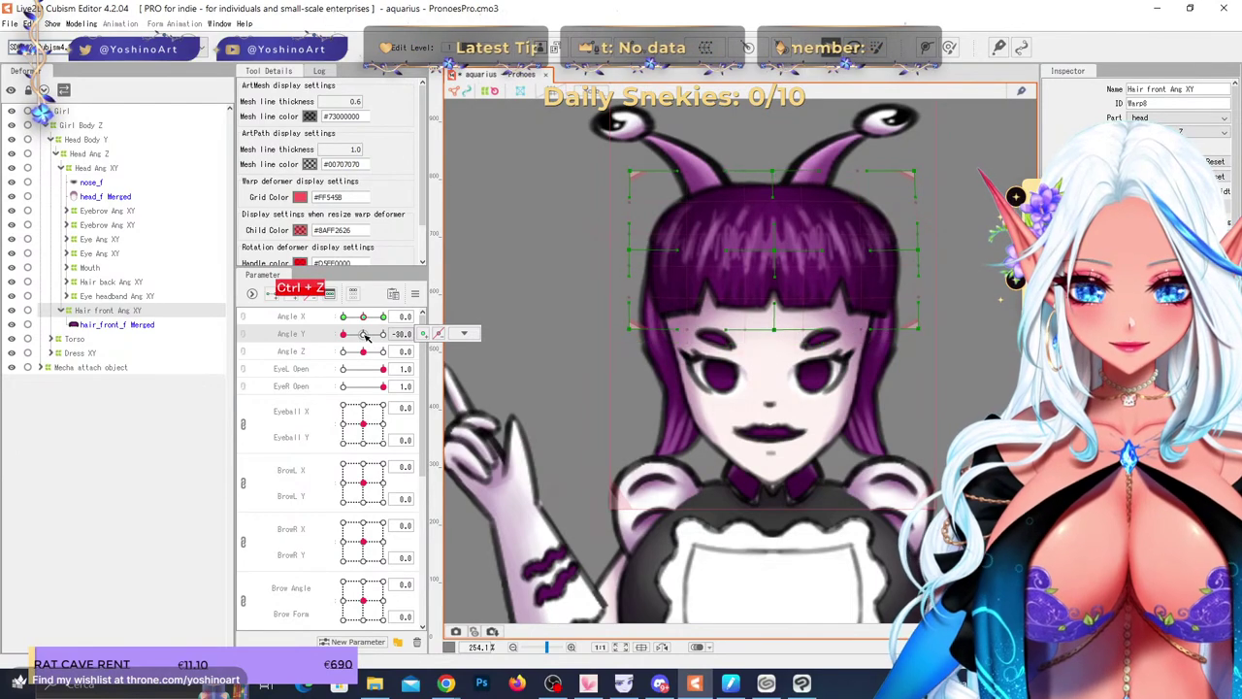
- Add three Angle Y keys to the Hair front Ang XY deformer and pose the head at Angle Y -30 with Angle X 0
{"action": "right_click", "coordinate": [365, 334]}
{"action": "right_click", "coordinate": [365, 333]}
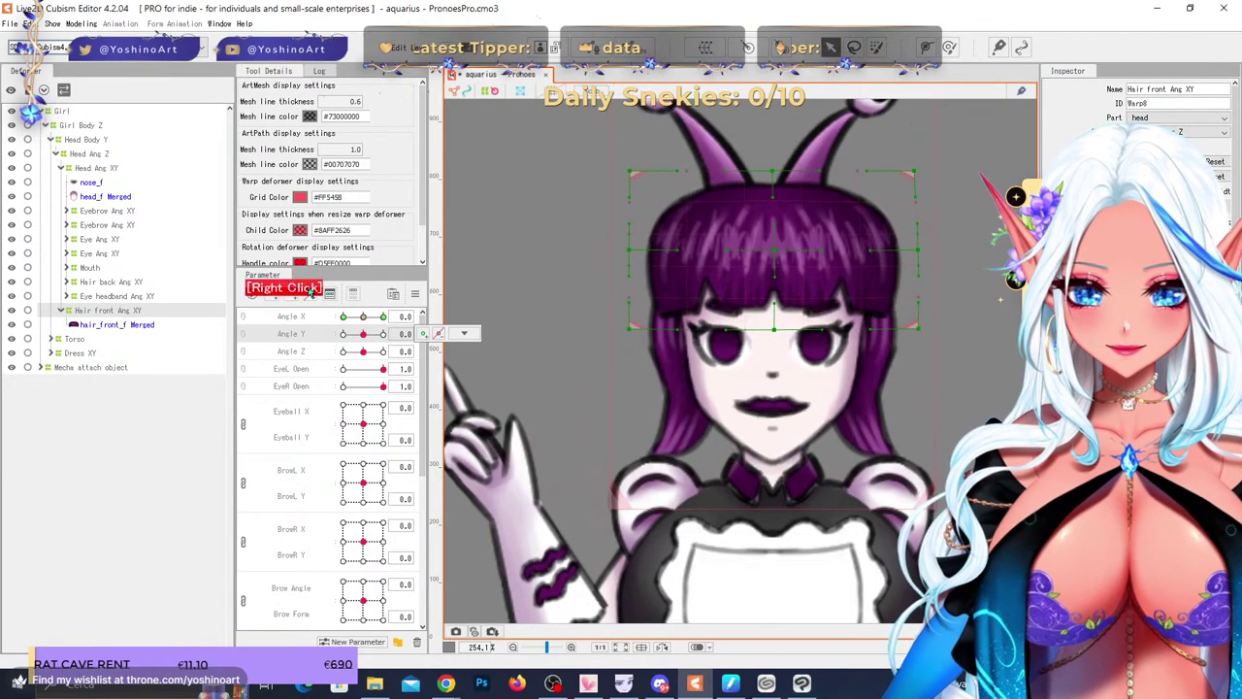
{"action": "left_click_drag", "start_coordinate": [363, 336], "coordinate": [293, 335]}
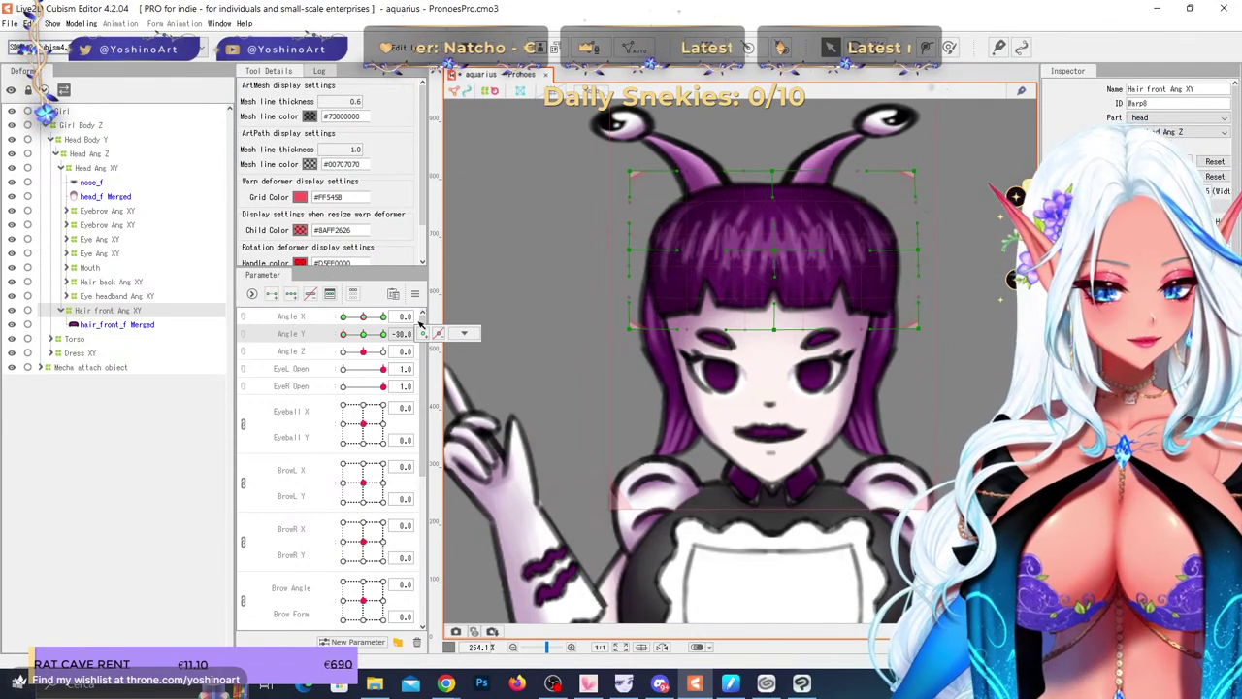
{"action": "left_click_drag", "start_coordinate": [363, 316], "coordinate": [341, 334]}
{"action": "right_click", "coordinate": [360, 316]}
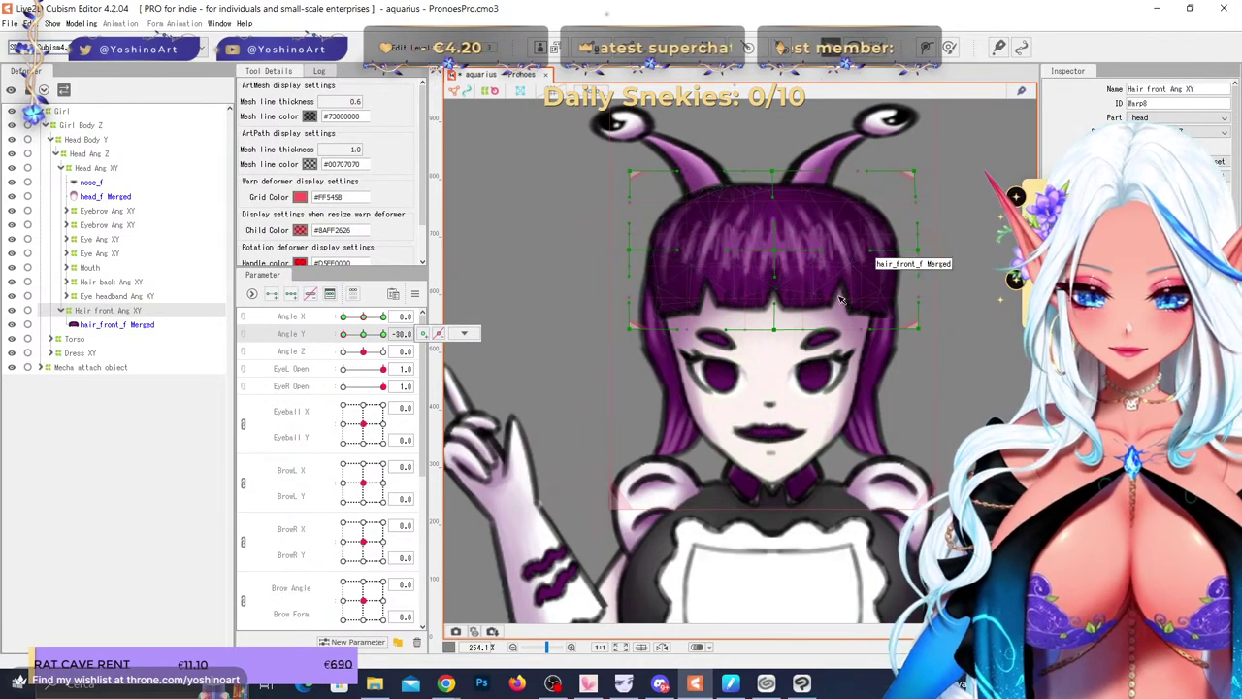
- Lower and slightly enlarge the front hair deformer at Angle Y -30, then curve its middle points further down over the forehead
{"action": "left_click", "coordinate": [842, 299]}
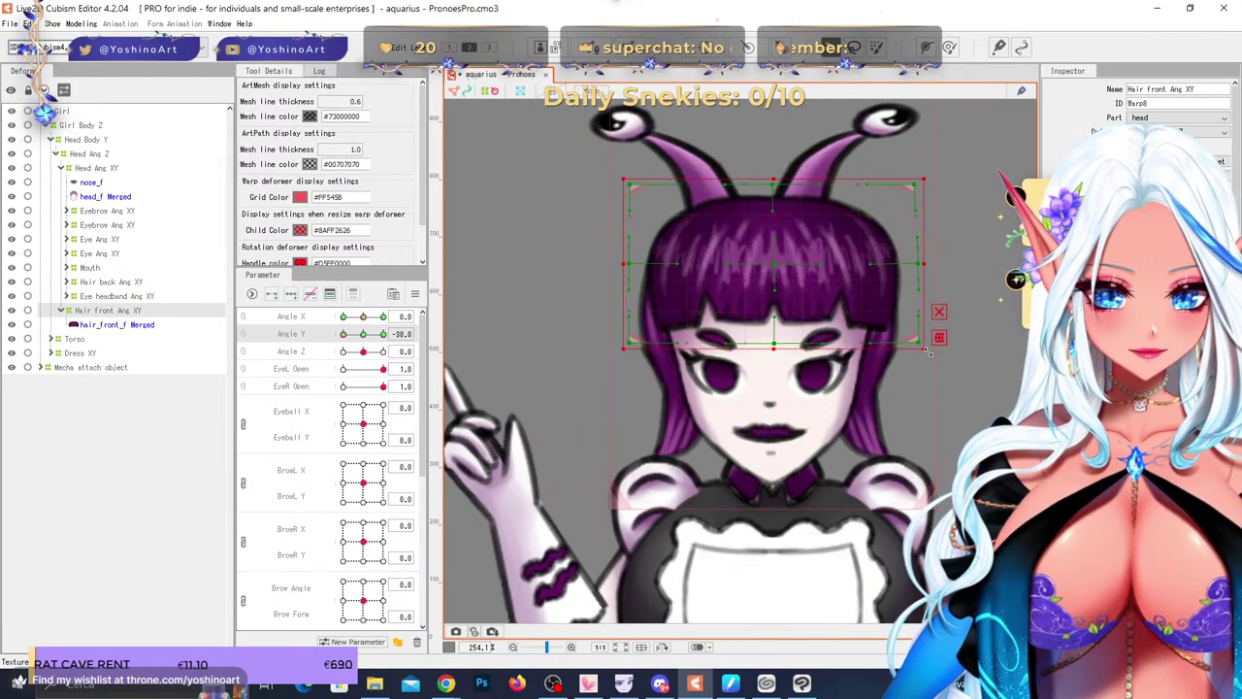
{"action": "left_click_drag", "start_coordinate": [928, 352], "coordinate": [937, 356], "text": "alt+shift"}
{"action": "left_click_drag", "start_coordinate": [785, 348], "coordinate": [784, 359]}
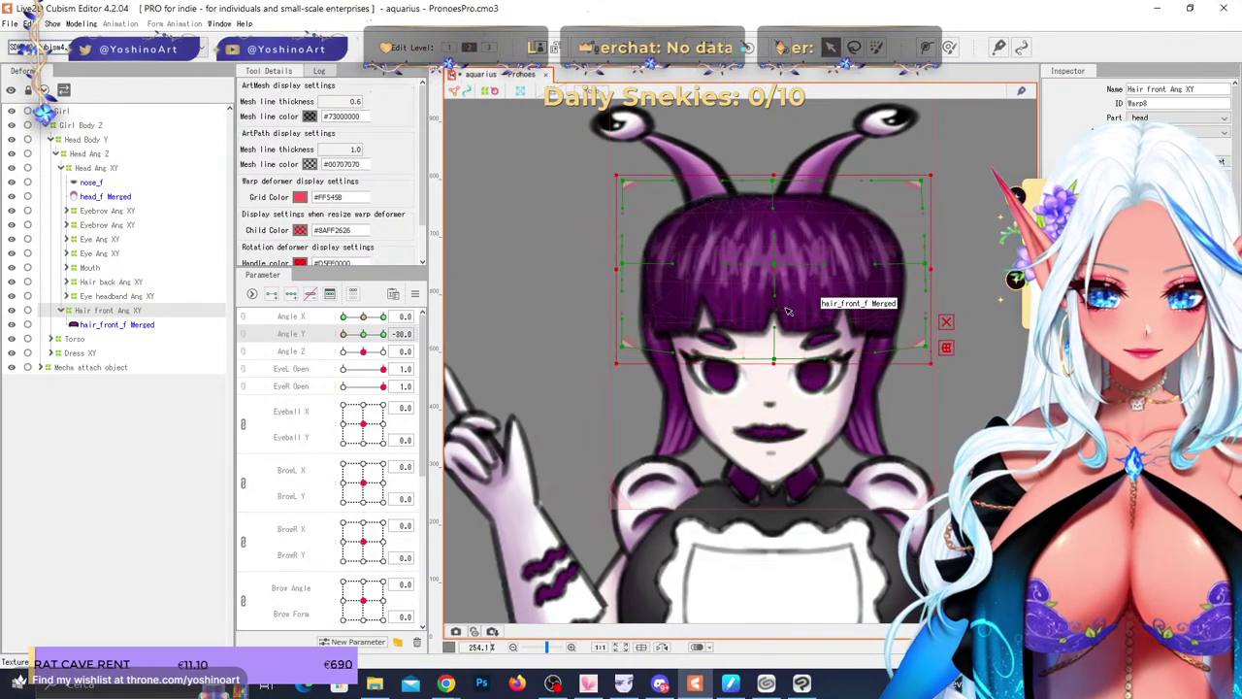
{"action": "left_click", "coordinate": [946, 322]}
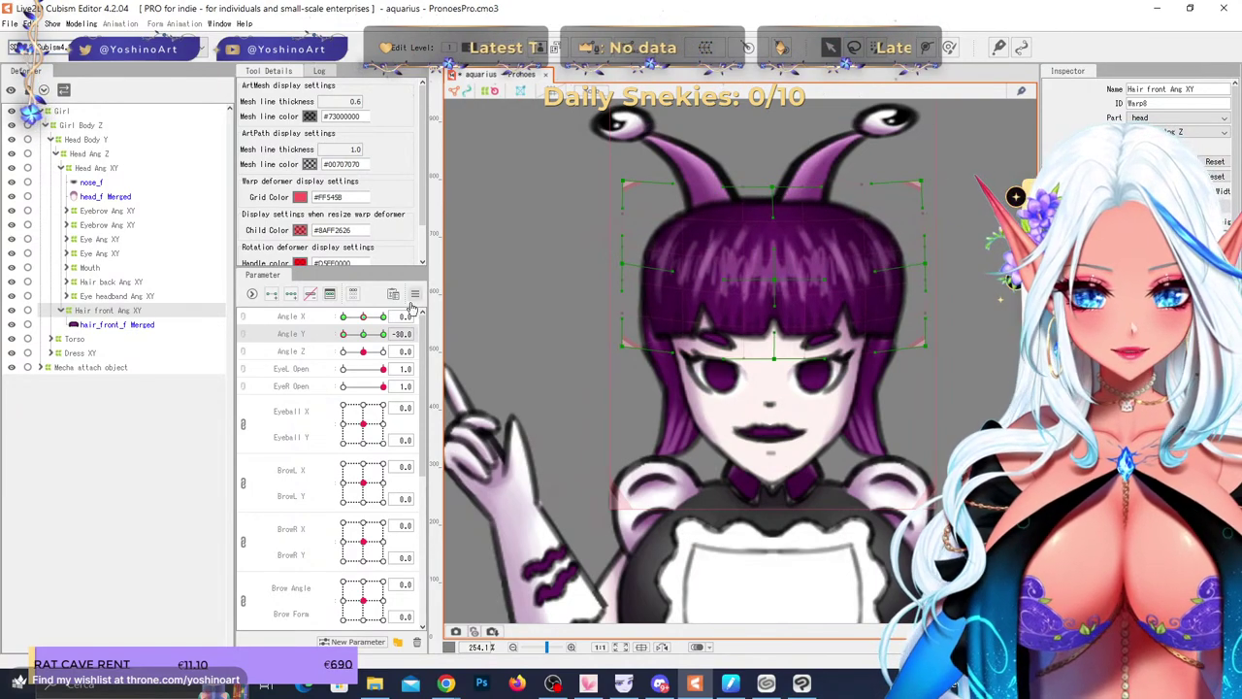
{"action": "mouse_move", "coordinate": [343, 334]}
{"action": "left_mouse_down"}
{"action": "mouse_move", "coordinate": [352, 347]}
{"action": "mouse_move", "coordinate": [339, 345]}
{"action": "left_mouse_up"}
{"action": "left_click_drag", "start_coordinate": [787, 363], "coordinate": [787, 375]}
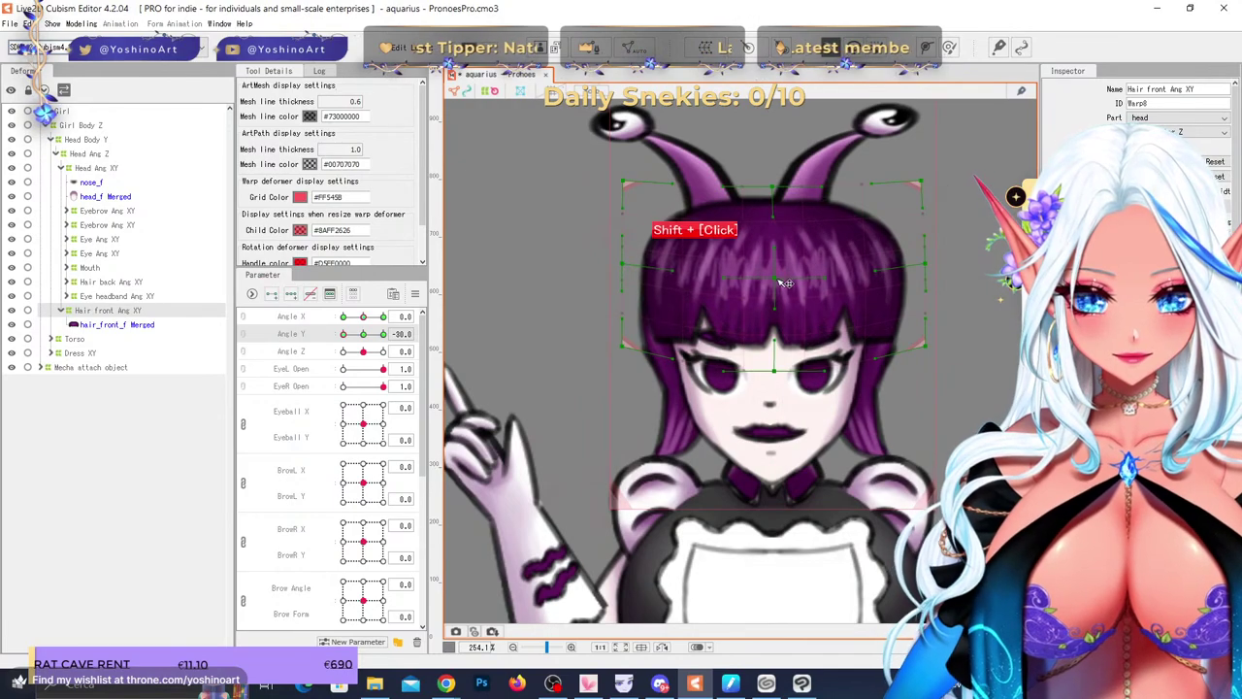
- Pose the head at Angle Y 30 and raise the front hair deformer's upper, central and lower middle points
{"action": "left_click_drag", "start_coordinate": [342, 334], "coordinate": [385, 335]}
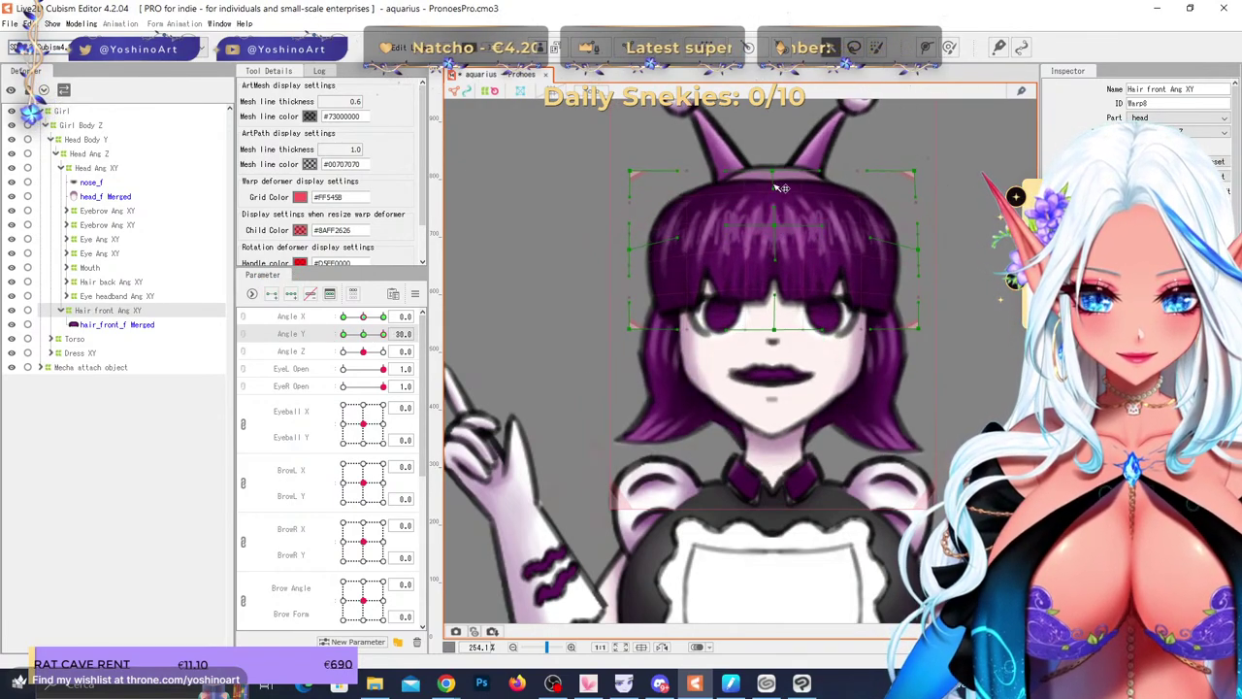
{"action": "left_click_drag", "start_coordinate": [774, 173], "coordinate": [774, 161]}
{"action": "left_click_drag", "start_coordinate": [775, 225], "coordinate": [774, 202]}
{"action": "left_click_drag", "start_coordinate": [775, 331], "coordinate": [781, 289]}
{"action": "mouse_move", "coordinate": [382, 336]}
{"action": "left_mouse_down"}
{"action": "mouse_move", "coordinate": [324, 332]}
{"action": "mouse_move", "coordinate": [401, 332]}
{"action": "left_mouse_up"}
- Pull the front hair deformer's upper corners inward and push its lower corners outward at Angle Y 30
{"action": "left_click_drag", "start_coordinate": [639, 185], "coordinate": [648, 176]}
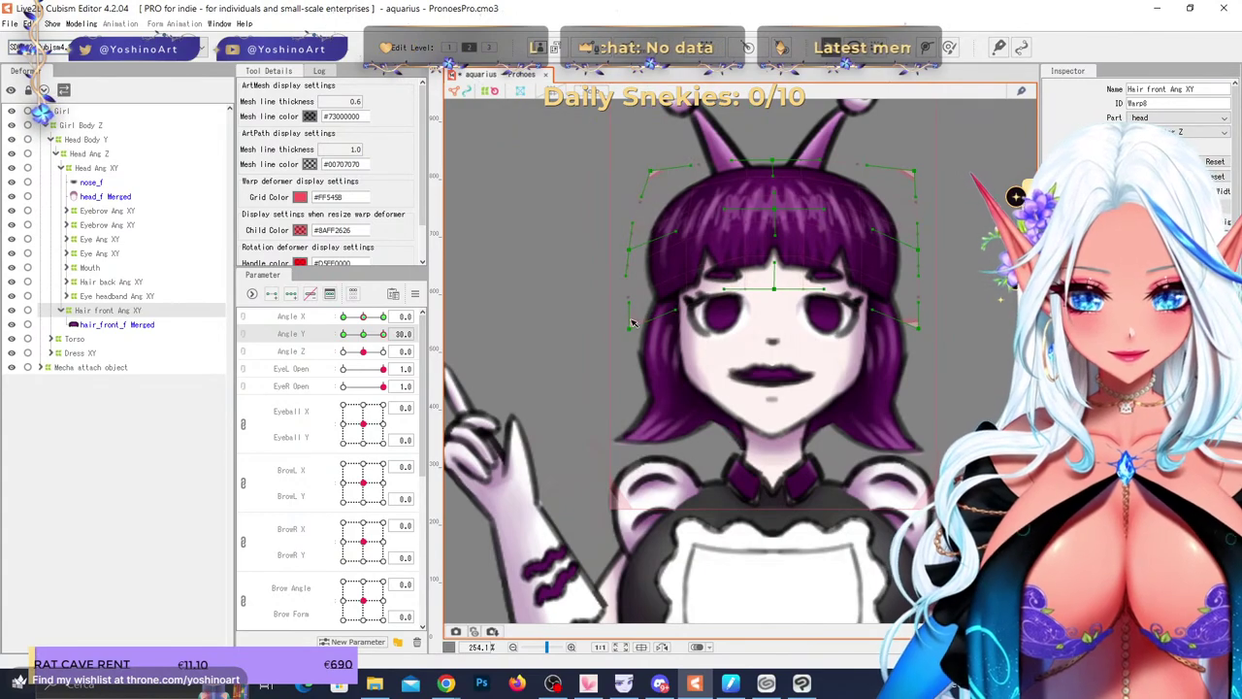
{"action": "left_click_drag", "start_coordinate": [633, 324], "coordinate": [622, 333]}
{"action": "left_click_drag", "start_coordinate": [918, 330], "coordinate": [925, 330]}
{"action": "left_click_drag", "start_coordinate": [914, 172], "coordinate": [897, 171]}
- Widen the front hair deformer's upper corners and draw its lower corners inward at Angle Y -30
{"action": "left_click_drag", "start_coordinate": [383, 335], "coordinate": [343, 336]}
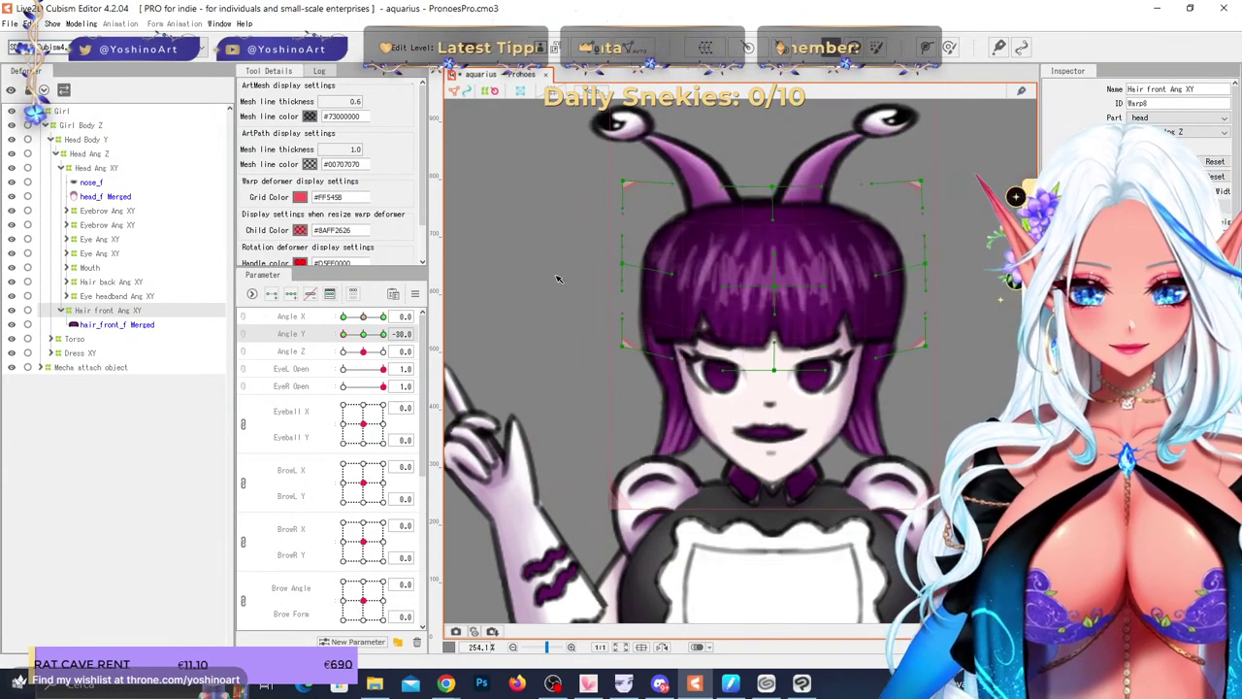
{"action": "left_click_drag", "start_coordinate": [623, 346], "coordinate": [627, 346]}
{"action": "left_click_drag", "start_coordinate": [623, 181], "coordinate": [615, 181]}
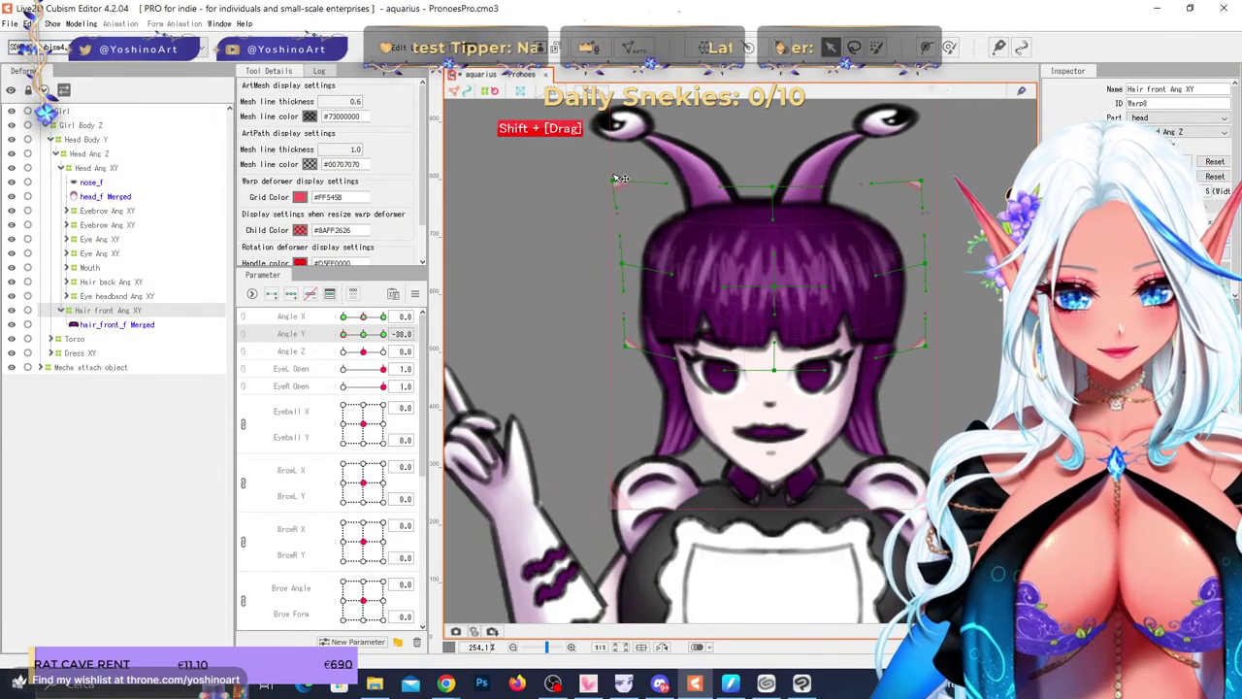
{"action": "left_click_drag", "start_coordinate": [925, 347], "coordinate": [912, 347]}
{"action": "left_click_drag", "start_coordinate": [921, 181], "coordinate": [936, 182]}
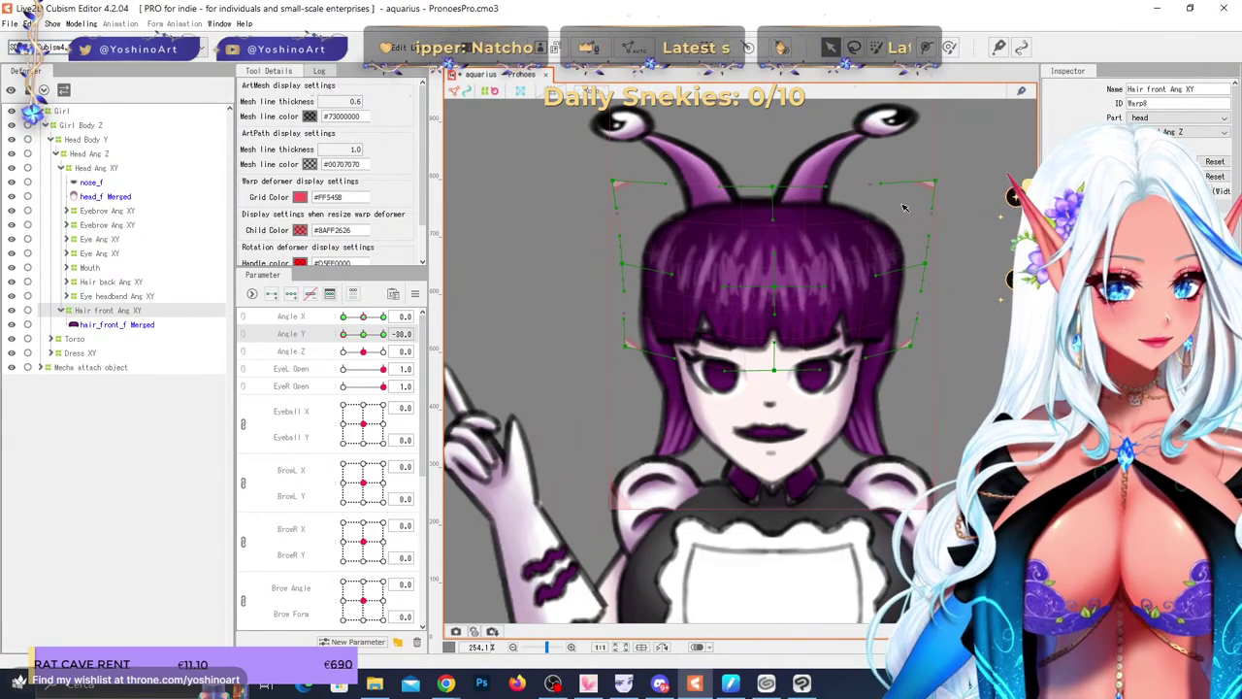
{"action": "left_click_drag", "start_coordinate": [631, 349], "coordinate": [636, 345]}
- Link Angle X with Angle Y, synthesize the front hair's corner keyforms, and pose the head at Angle X -30, Angle Y -30
{"action": "left_click_drag", "start_coordinate": [375, 336], "coordinate": [246, 337]}
{"action": "right_click", "coordinate": [360, 336]}
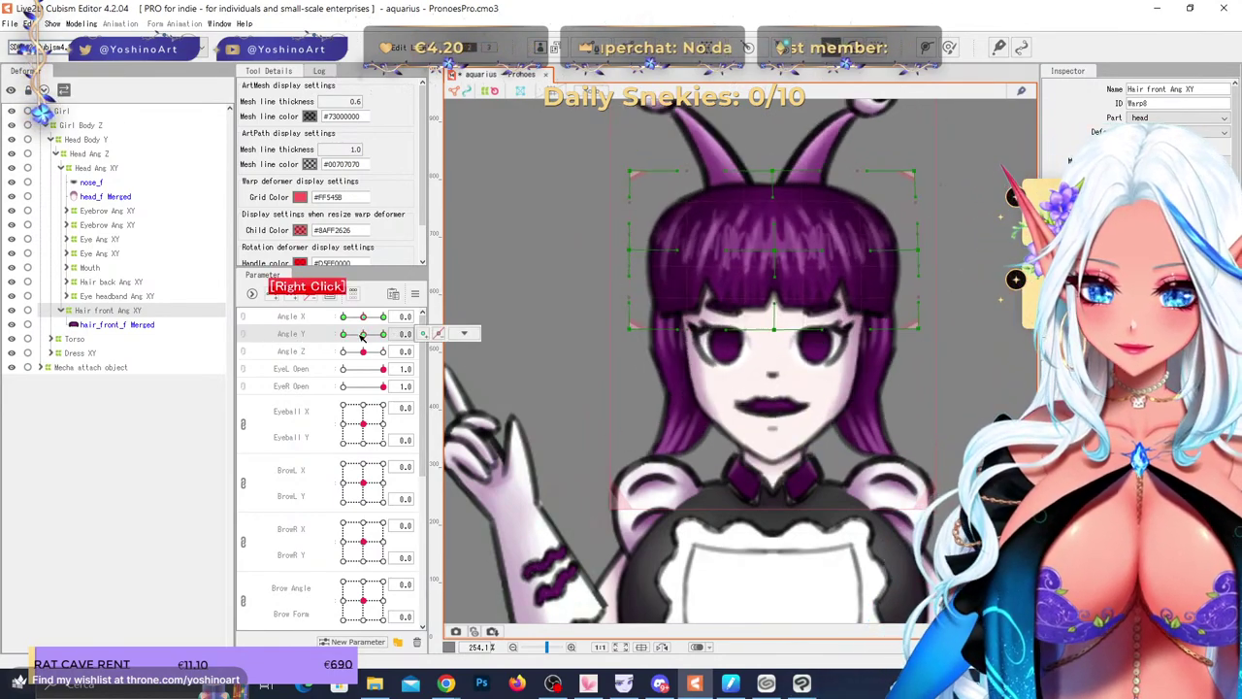
{"action": "left_click", "coordinate": [245, 320]}
{"action": "left_click", "coordinate": [414, 299]}
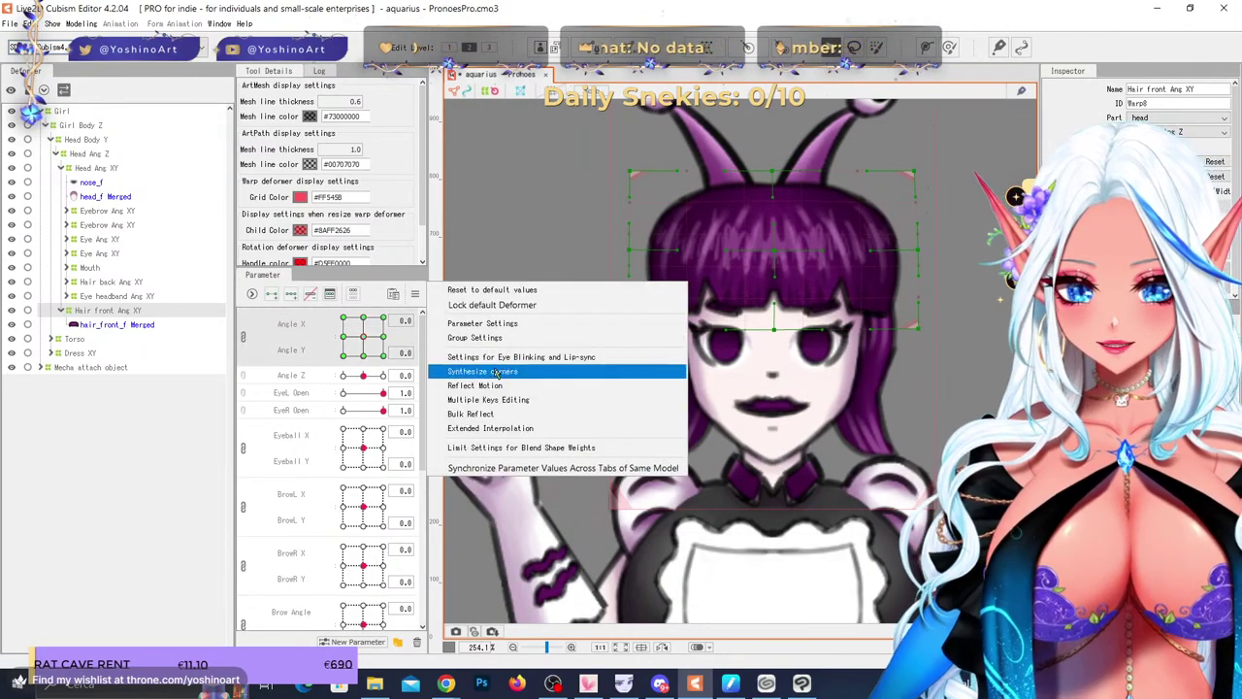
{"action": "left_click", "coordinate": [530, 372]}
{"action": "left_click", "coordinate": [597, 464]}
{"action": "left_click_drag", "start_coordinate": [363, 337], "coordinate": [342, 356]}
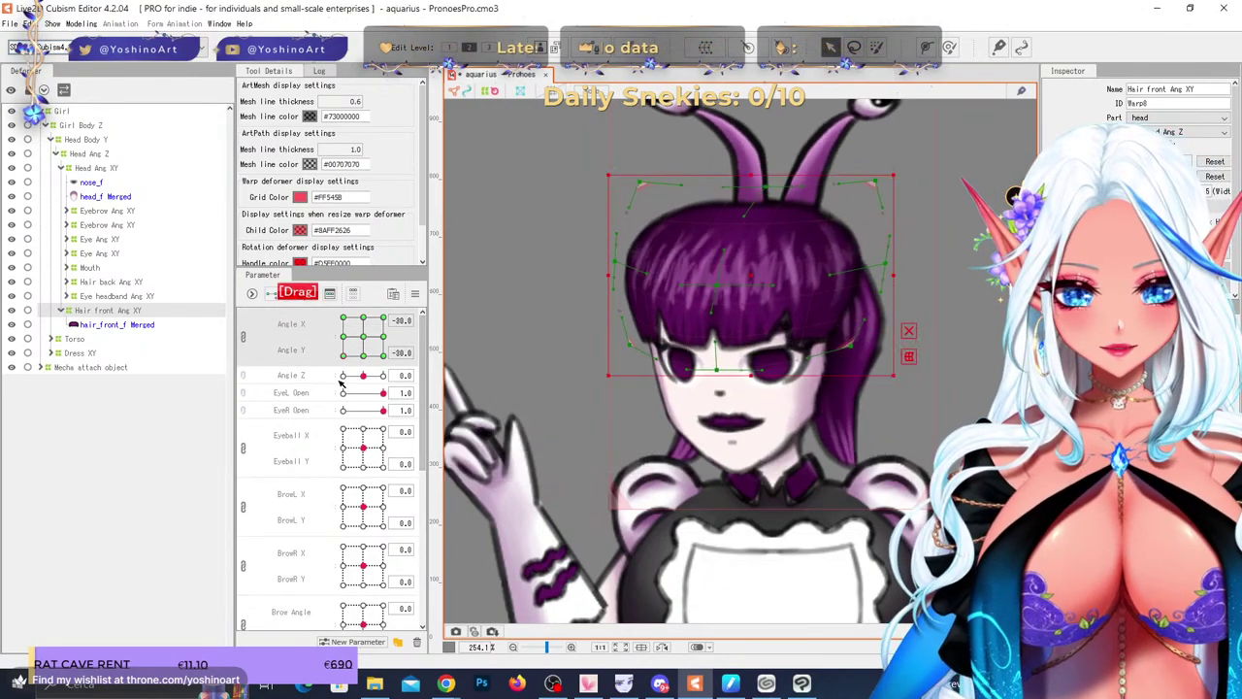
- Tilt the front hair at Angle X -30, Angle Y -30 using the Perspective temporary deform tool and apply the deformation
{"action": "mouse_move", "coordinate": [160, 154]}
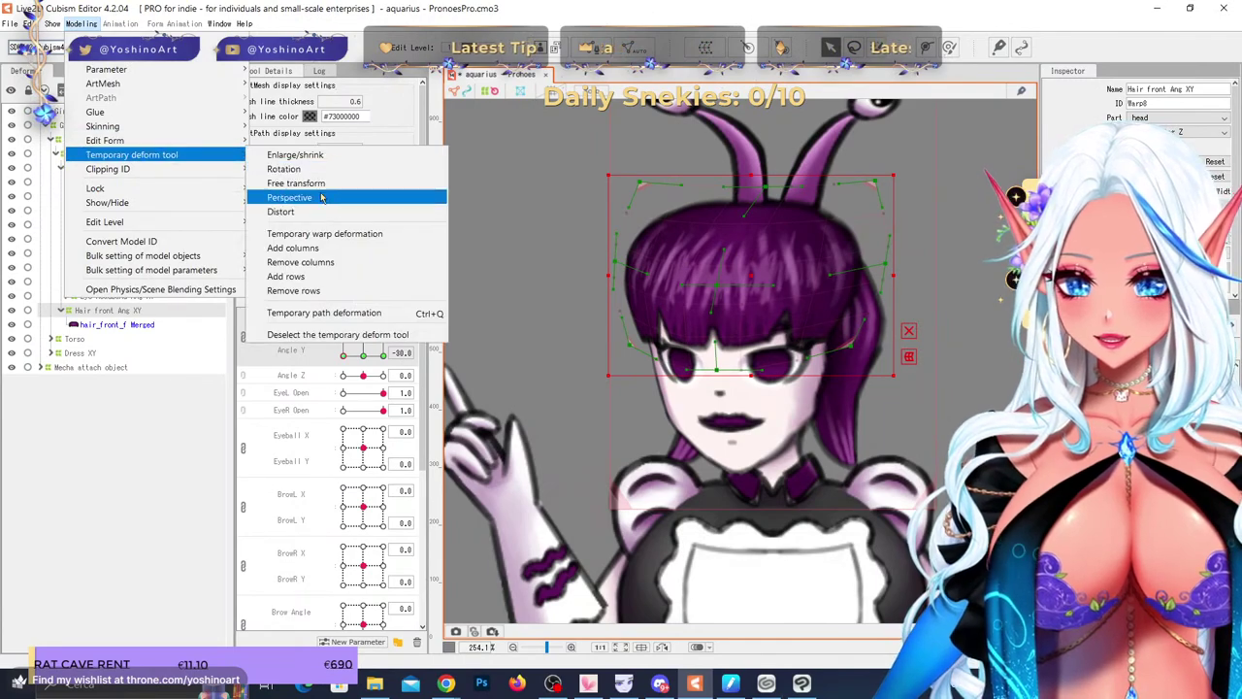
{"action": "left_click", "coordinate": [330, 196]}
{"action": "left_click_drag", "start_coordinate": [618, 274], "coordinate": [626, 266]}
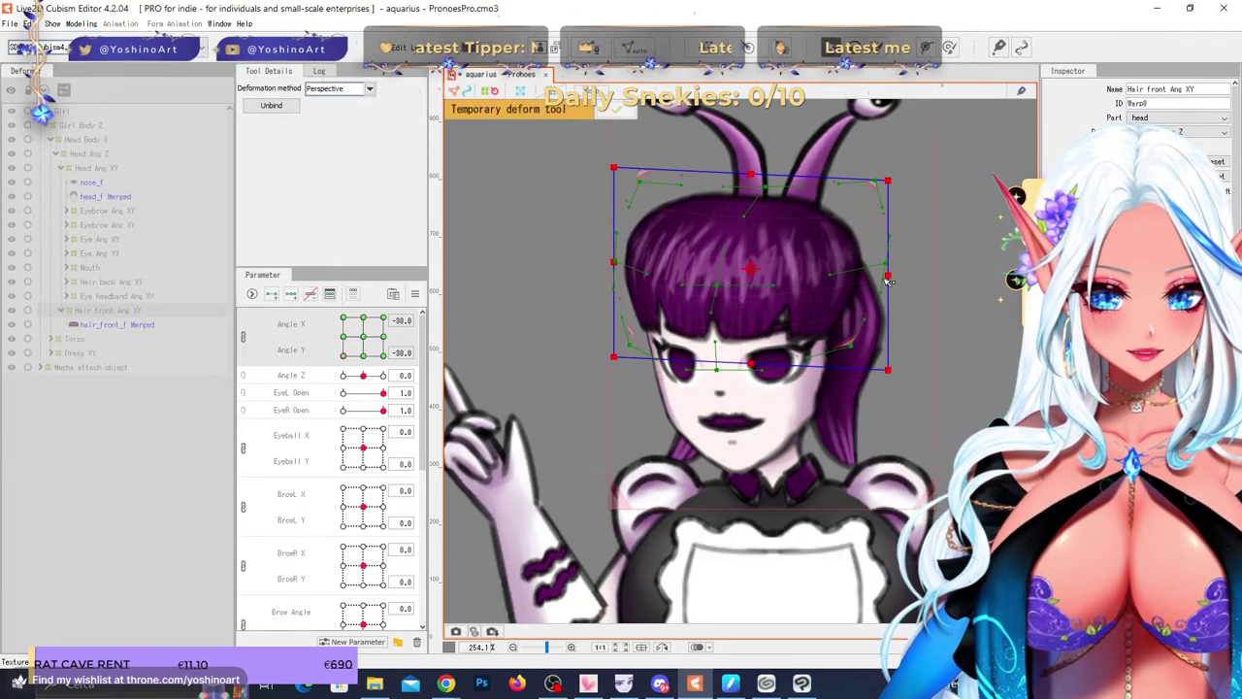
{"action": "left_click_drag", "start_coordinate": [888, 278], "coordinate": [897, 289]}
{"action": "left_click_drag", "start_coordinate": [346, 356], "coordinate": [343, 357]}
{"action": "left_click_drag", "start_coordinate": [614, 262], "coordinate": [617, 266]}
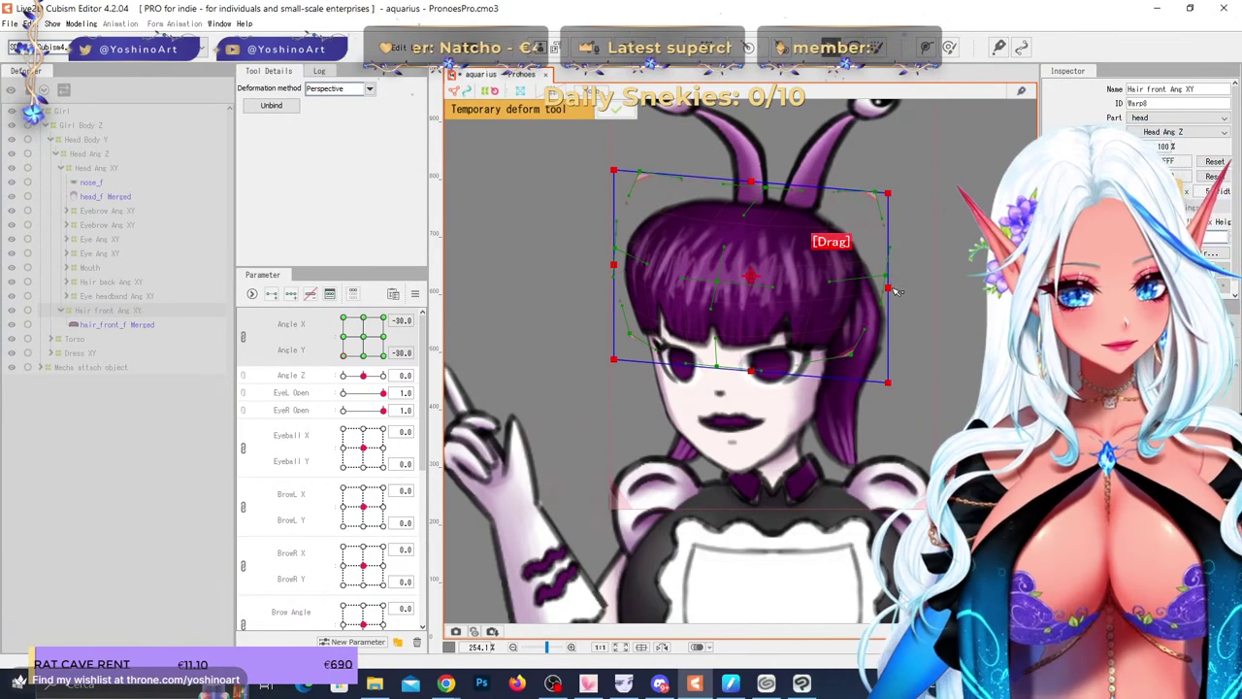
{"action": "left_click_drag", "start_coordinate": [898, 290], "coordinate": [898, 280]}
{"action": "left_click", "coordinate": [613, 107]}
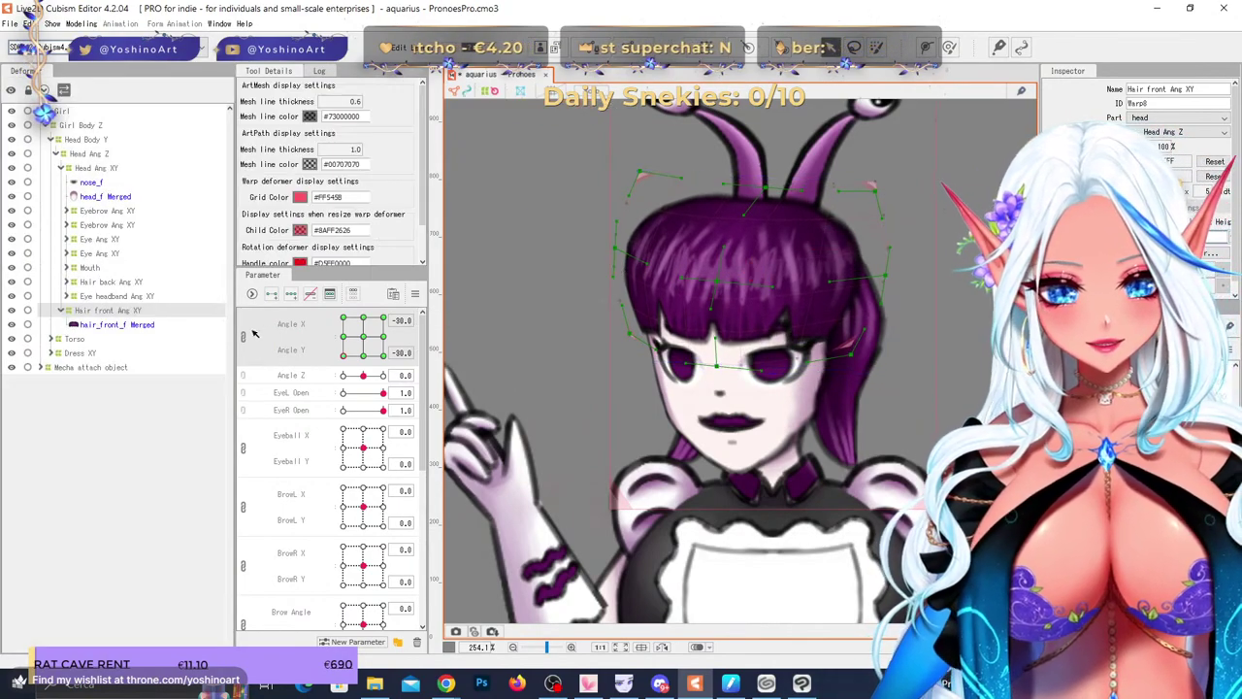
- Unlink Angle X from Angle Y, reflect the front hair's motion across Angle X, and pose the head at Angle X -30, Angle Y 30
{"action": "left_click", "coordinate": [244, 342]}
{"action": "left_click", "coordinate": [294, 317]}
{"action": "left_click", "coordinate": [416, 294]}
{"action": "left_click", "coordinate": [470, 386]}
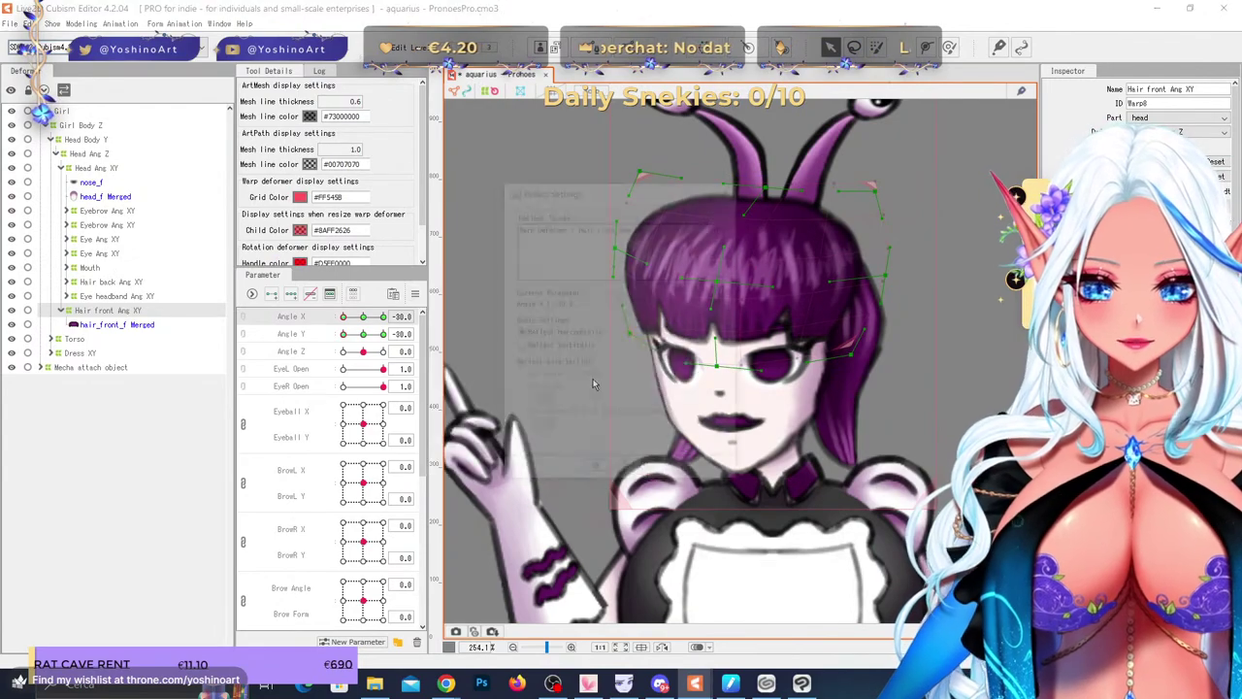
{"action": "left_click", "coordinate": [596, 472]}
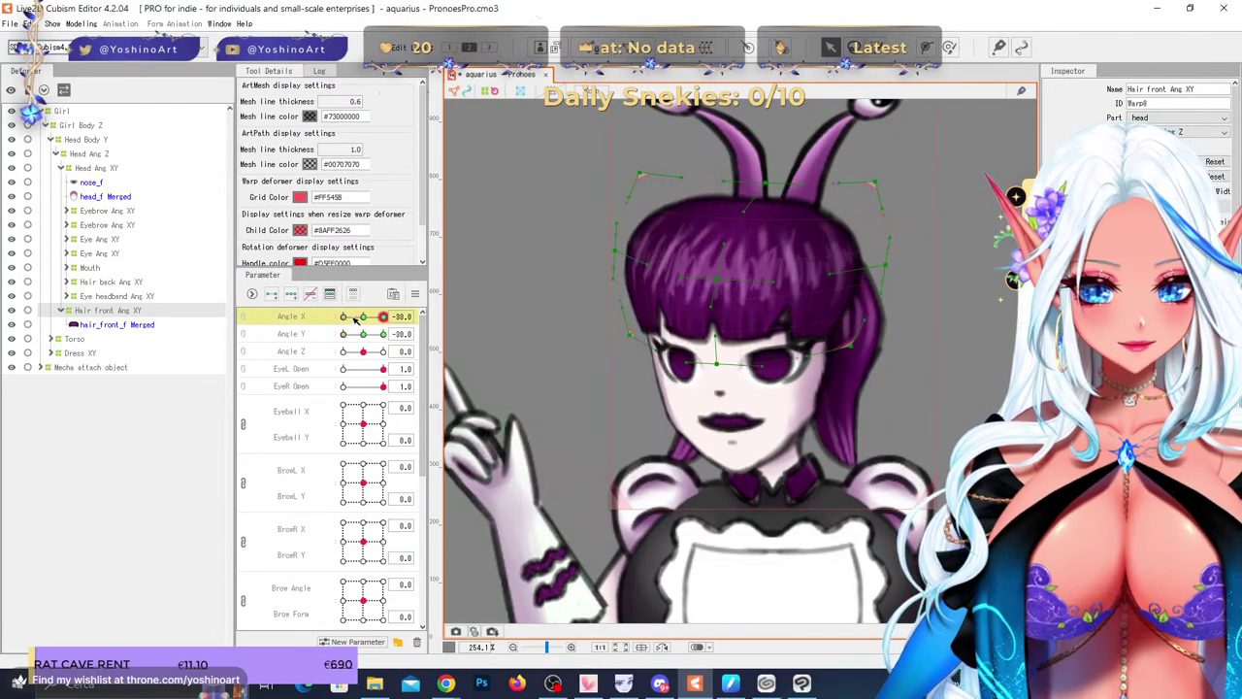
{"action": "left_click_drag", "start_coordinate": [355, 320], "coordinate": [328, 319]}
{"action": "left_click", "coordinate": [367, 320]}
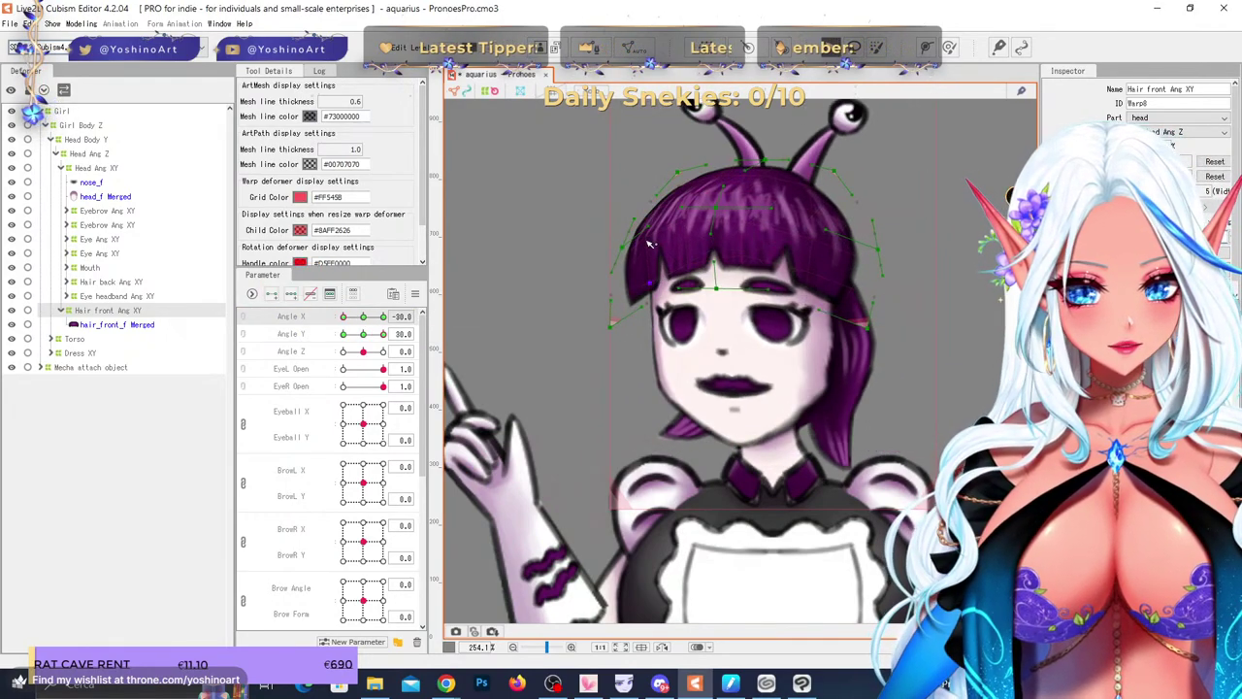
- Undo the latest front hair edits at Angle X -30, Angle Y 30
{"action": "key", "text": "ctrl+z"}
{"action": "key", "text": "ctrl+z"}
{"action": "key", "text": "ctrl+z"}
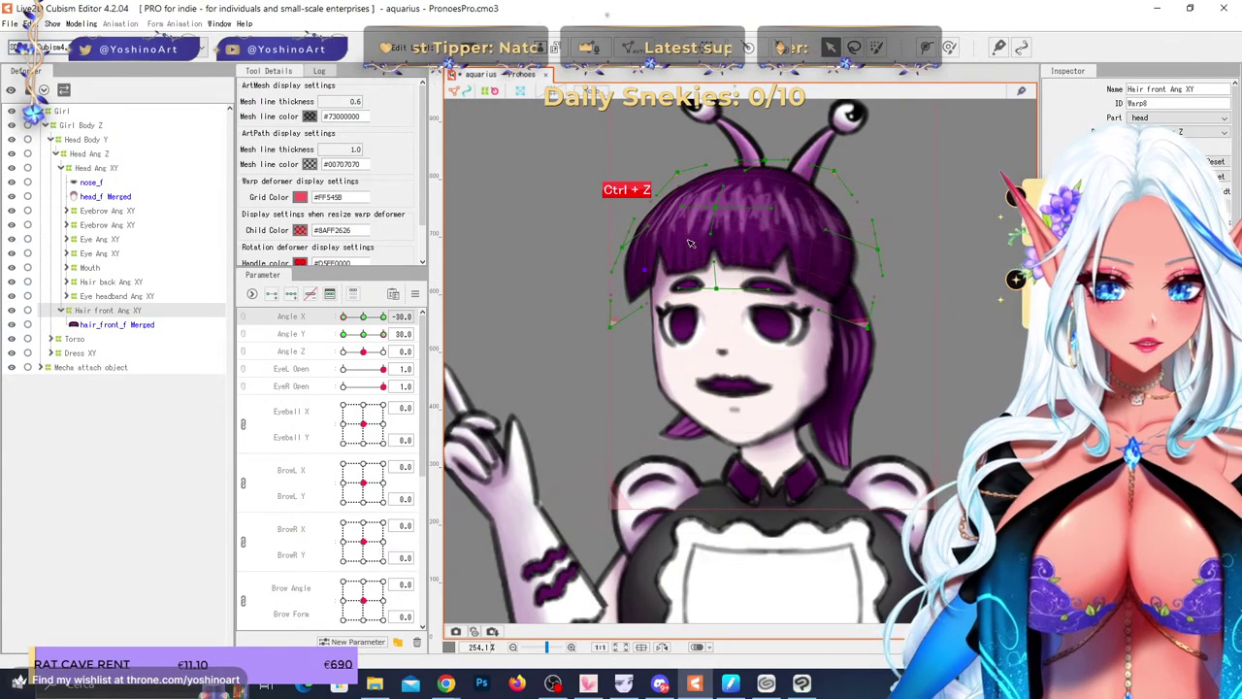
{"action": "key", "text": "ctrl+z"}
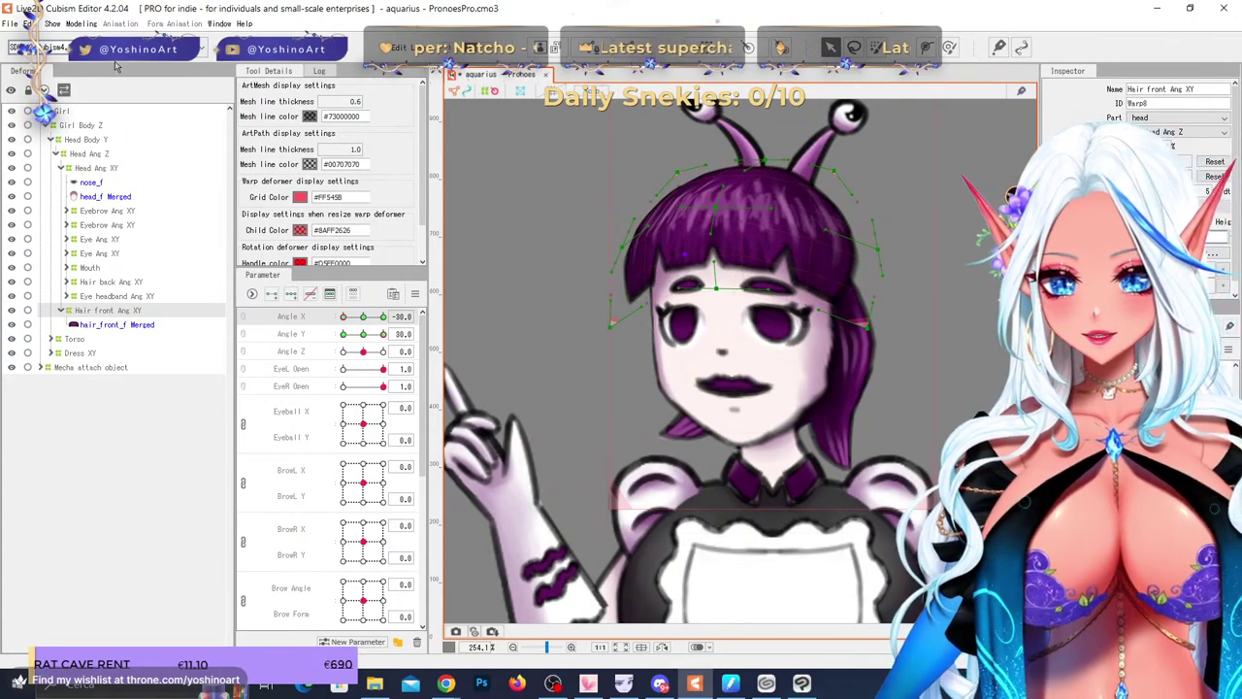
- Tilt the front hair at Angle X -30, Angle Y 30 using the Perspective temporary deform tool and apply it
{"action": "left_click", "coordinate": [82, 23]}
{"action": "mouse_move", "coordinate": [138, 153]}
{"action": "left_click", "coordinate": [291, 197]}
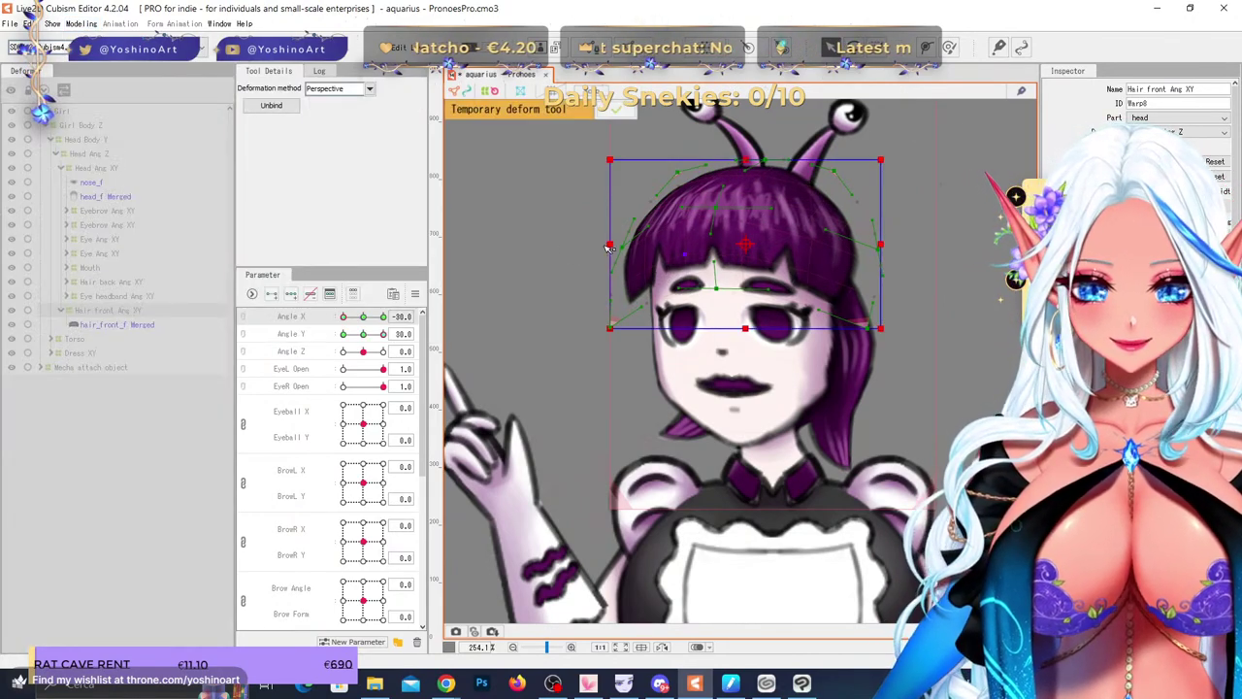
{"action": "left_click_drag", "start_coordinate": [608, 245], "coordinate": [609, 259]}
{"action": "left_click_drag", "start_coordinate": [881, 244], "coordinate": [882, 236]}
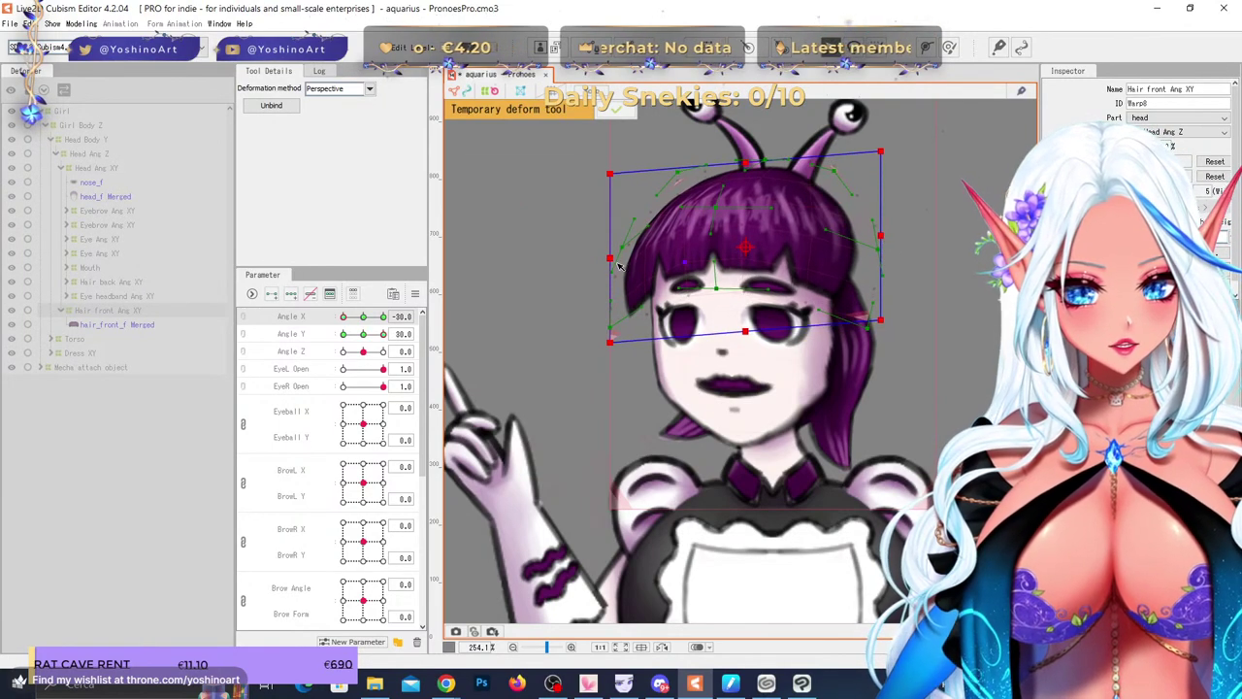
{"action": "left_click_drag", "start_coordinate": [615, 260], "coordinate": [643, 262]}
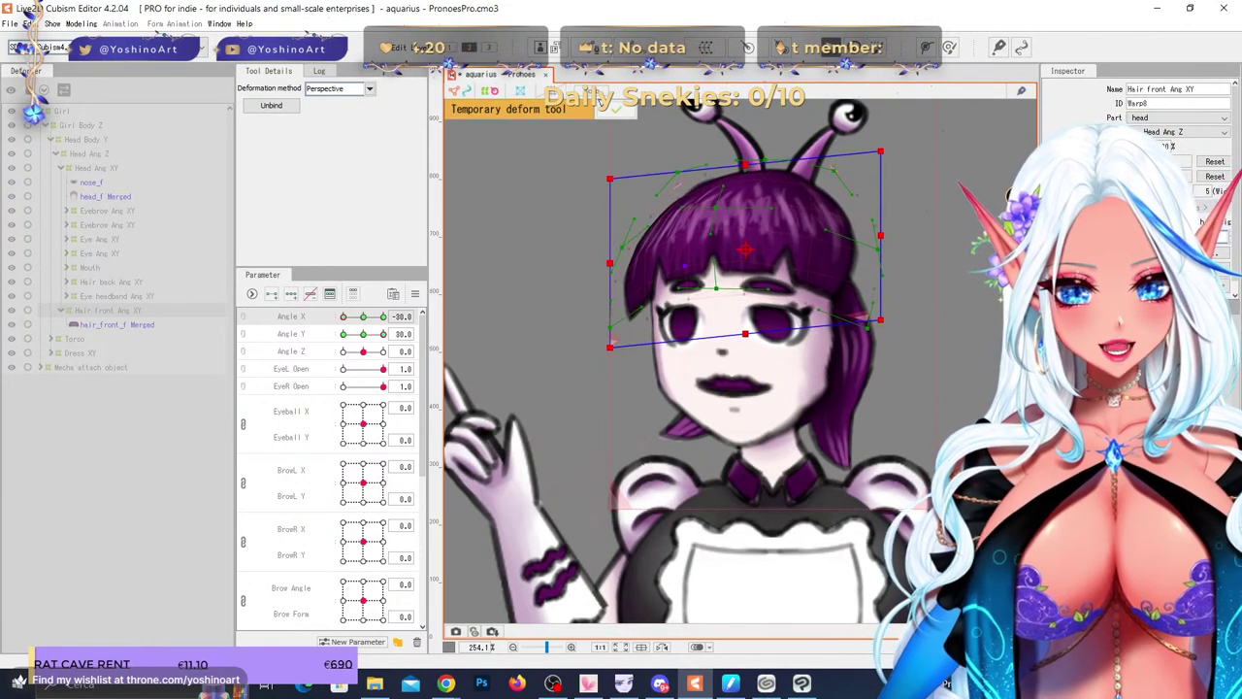
{"action": "left_click", "coordinate": [616, 109]}
- Reflect the front hair deformer's motion across Angle X and check the turned head pose
{"action": "left_click_drag", "start_coordinate": [360, 317], "coordinate": [343, 318]}
{"action": "left_click", "coordinate": [314, 330]}
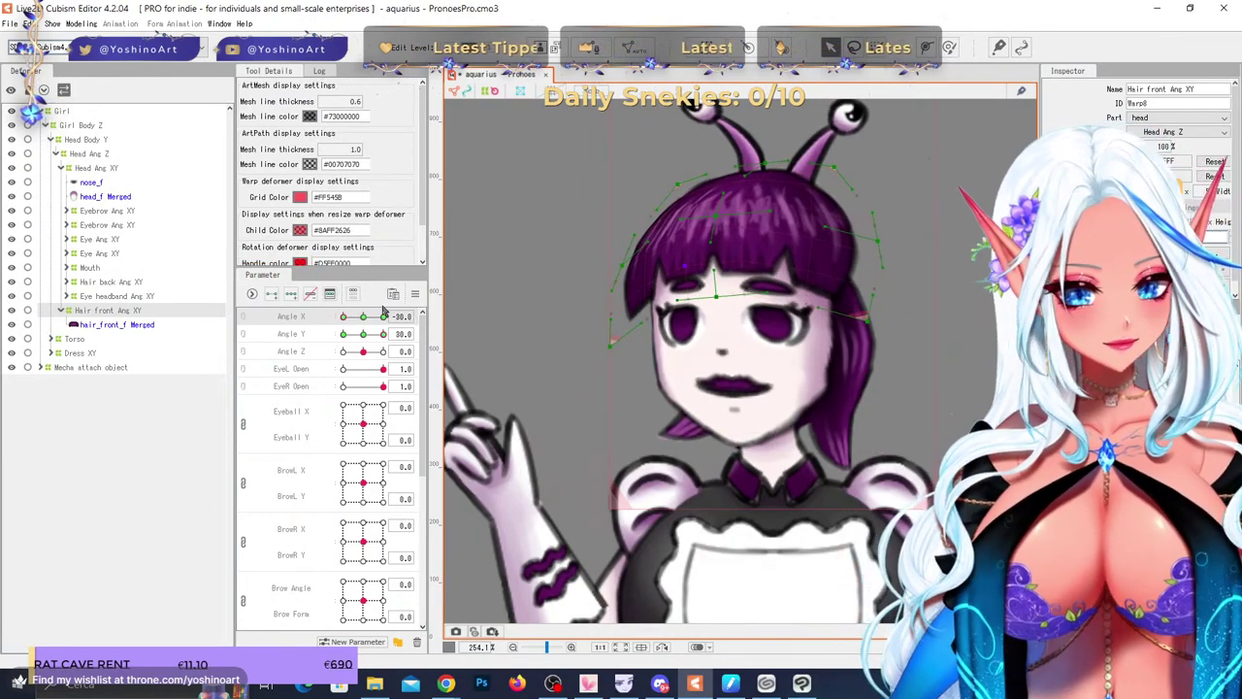
{"action": "left_click", "coordinate": [415, 294]}
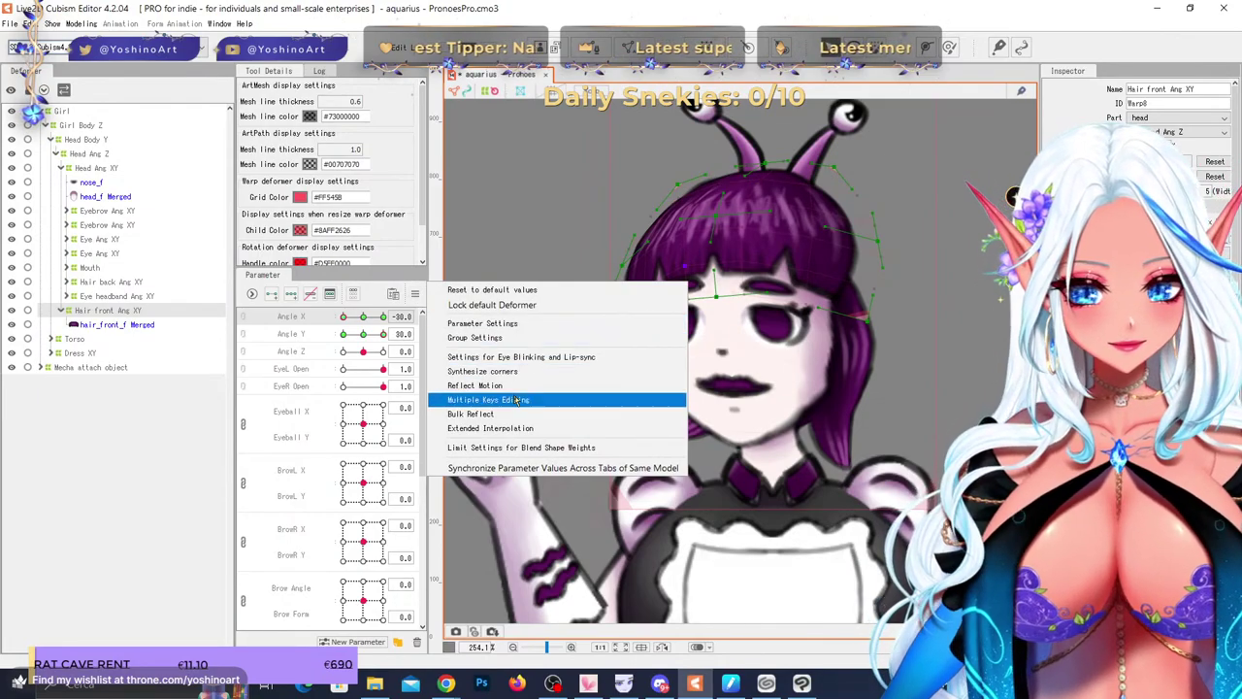
{"action": "left_click", "coordinate": [474, 386]}
{"action": "left_click", "coordinate": [589, 474]}
{"action": "left_click_drag", "start_coordinate": [383, 316], "coordinate": [297, 311]}
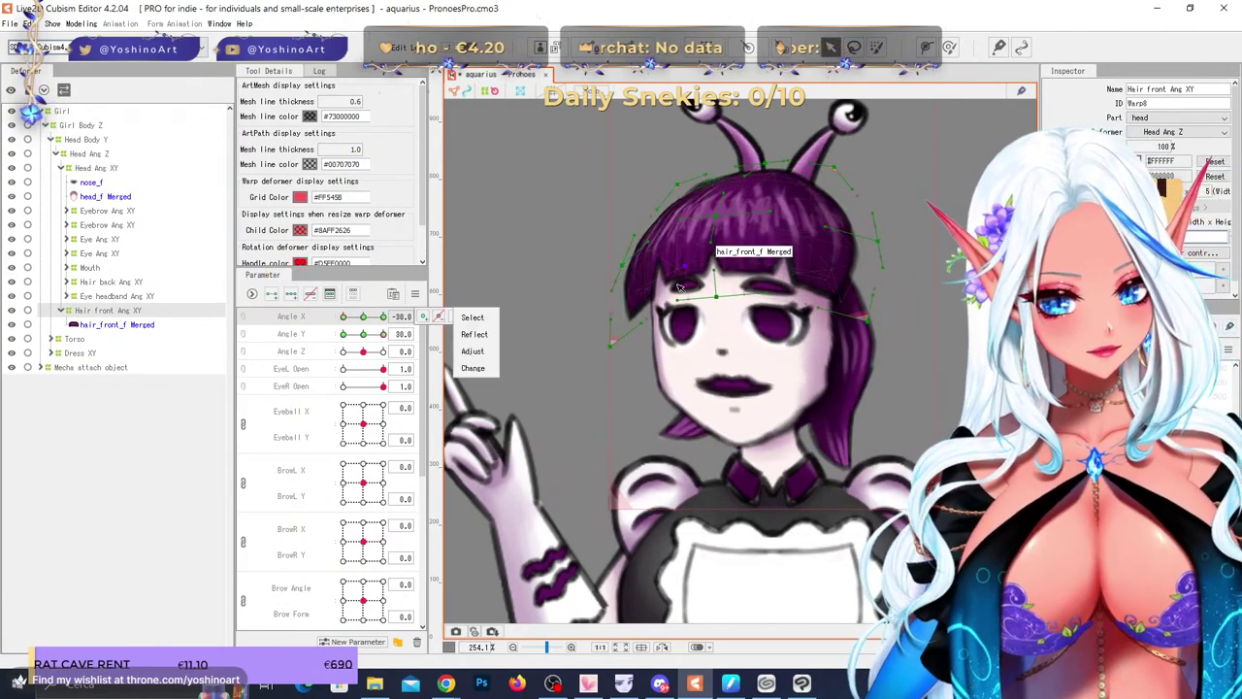
- Tilt the Head Ang XY deformer at Angle X -30, Angle Y 30 with the Perspective temporary deform tool and apply the change
{"action": "scroll", "coordinate": [709, 271], "scroll_direction": "down", "scroll_amount": 3}
{"action": "scroll", "coordinate": [738, 320], "scroll_direction": "up", "scroll_amount": 5}
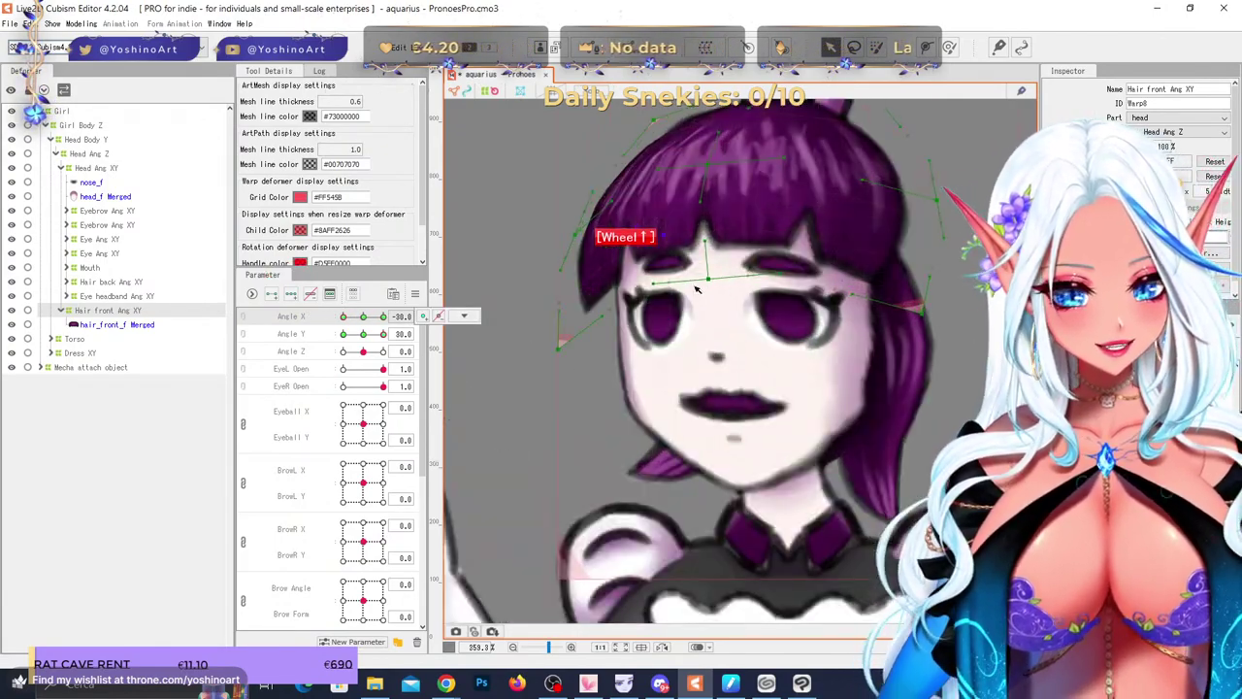
{"action": "left_click", "coordinate": [667, 326]}
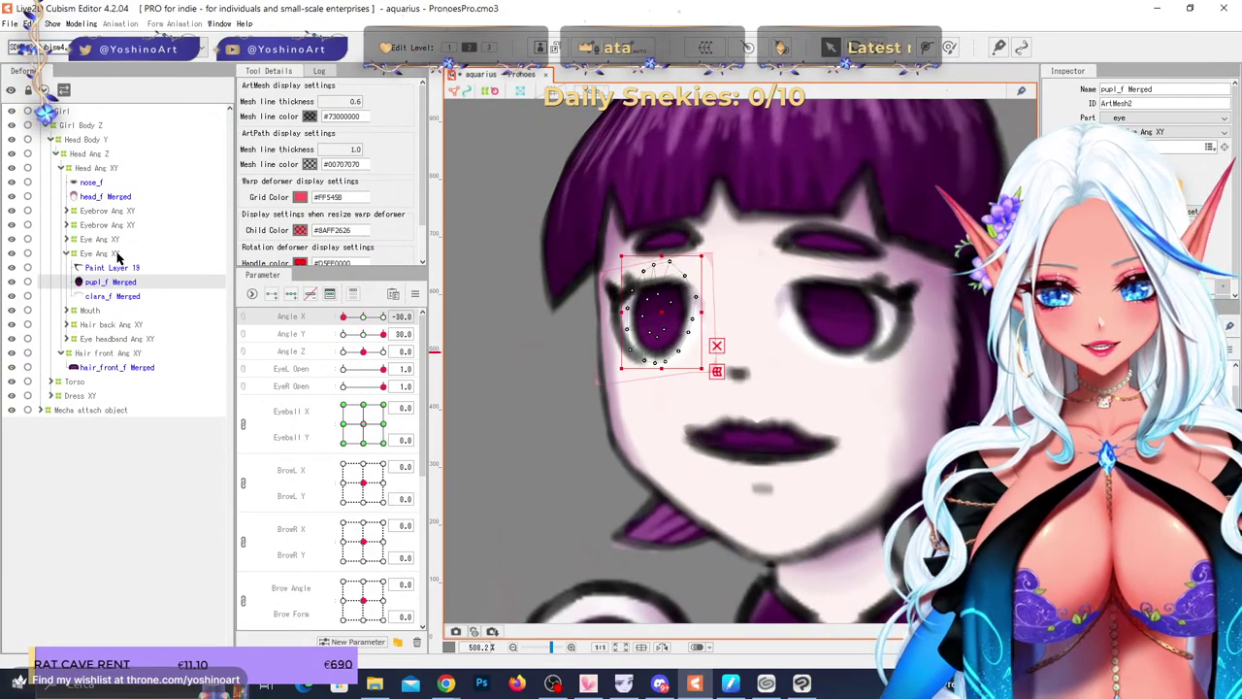
{"action": "left_click", "coordinate": [107, 254]}
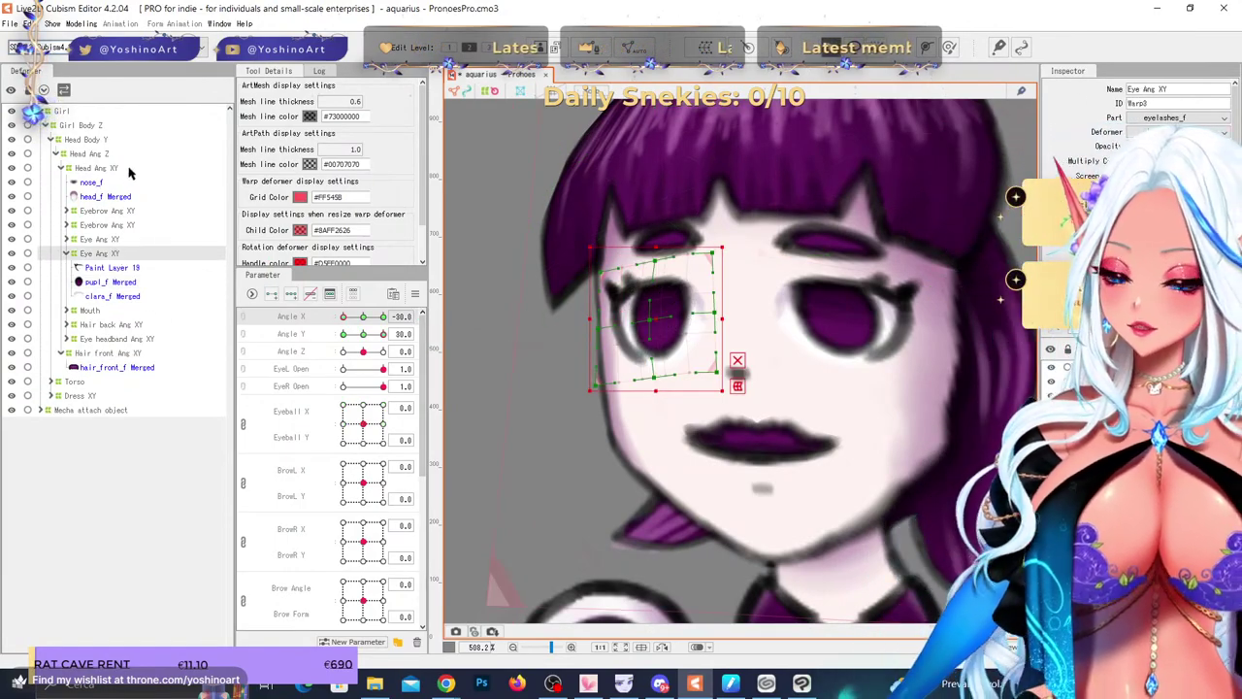
{"action": "left_click", "coordinate": [129, 170]}
{"action": "scroll", "coordinate": [641, 233], "scroll_direction": "down", "scroll_amount": 3}
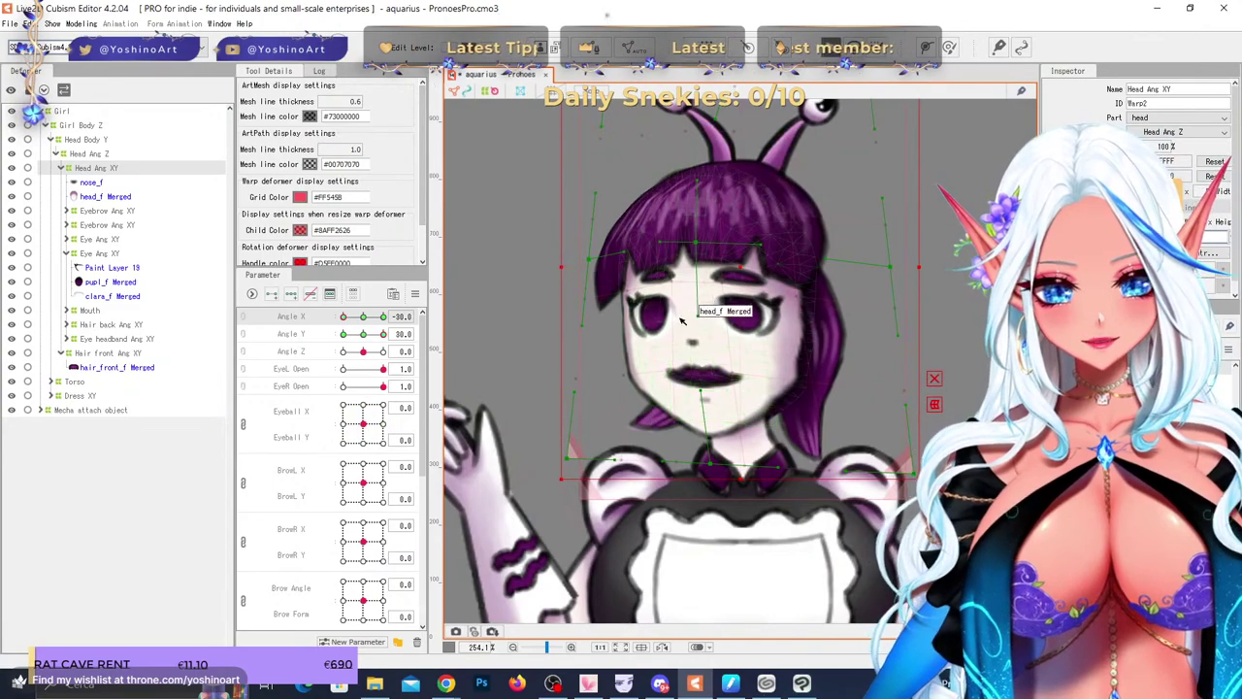
{"action": "scroll", "coordinate": [666, 377], "scroll_direction": "down", "scroll_amount": 1}
{"action": "scroll", "coordinate": [689, 320], "scroll_direction": "up", "scroll_amount": 1}
{"action": "scroll", "coordinate": [621, 287], "scroll_direction": "down", "scroll_amount": 2}
{"action": "scroll", "coordinate": [648, 305], "scroll_direction": "up", "scroll_amount": 2}
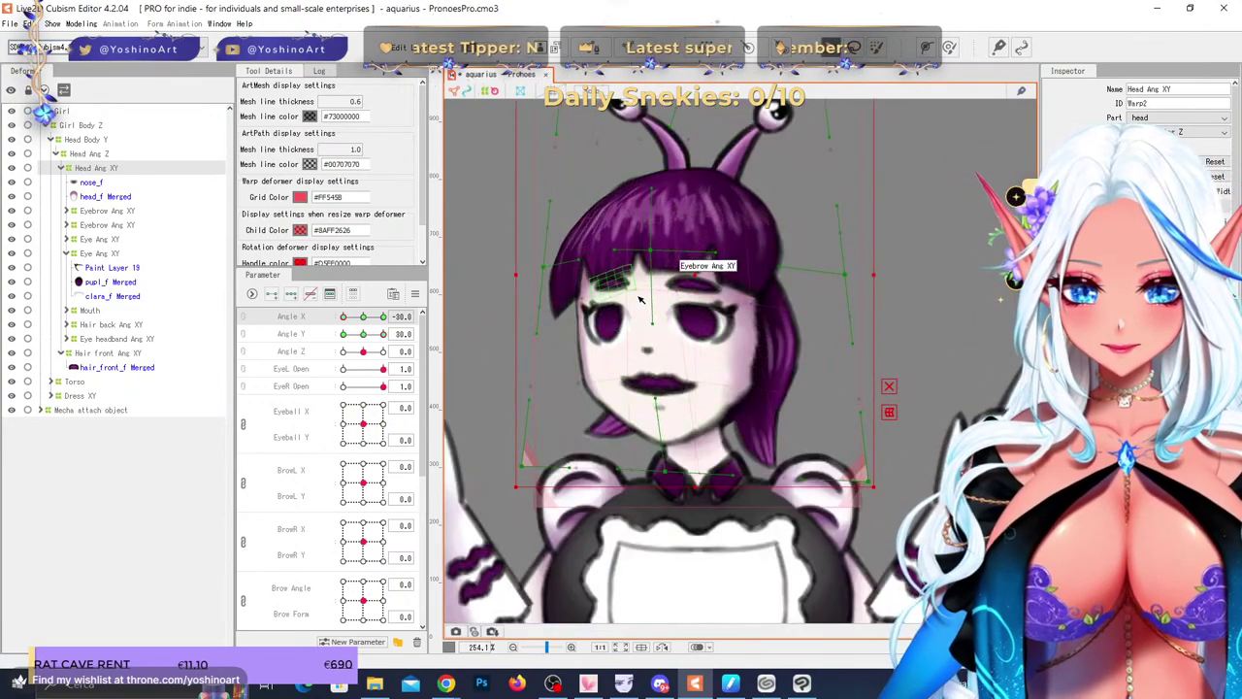
{"action": "left_click", "coordinate": [81, 24]}
{"action": "mouse_move", "coordinate": [165, 154]}
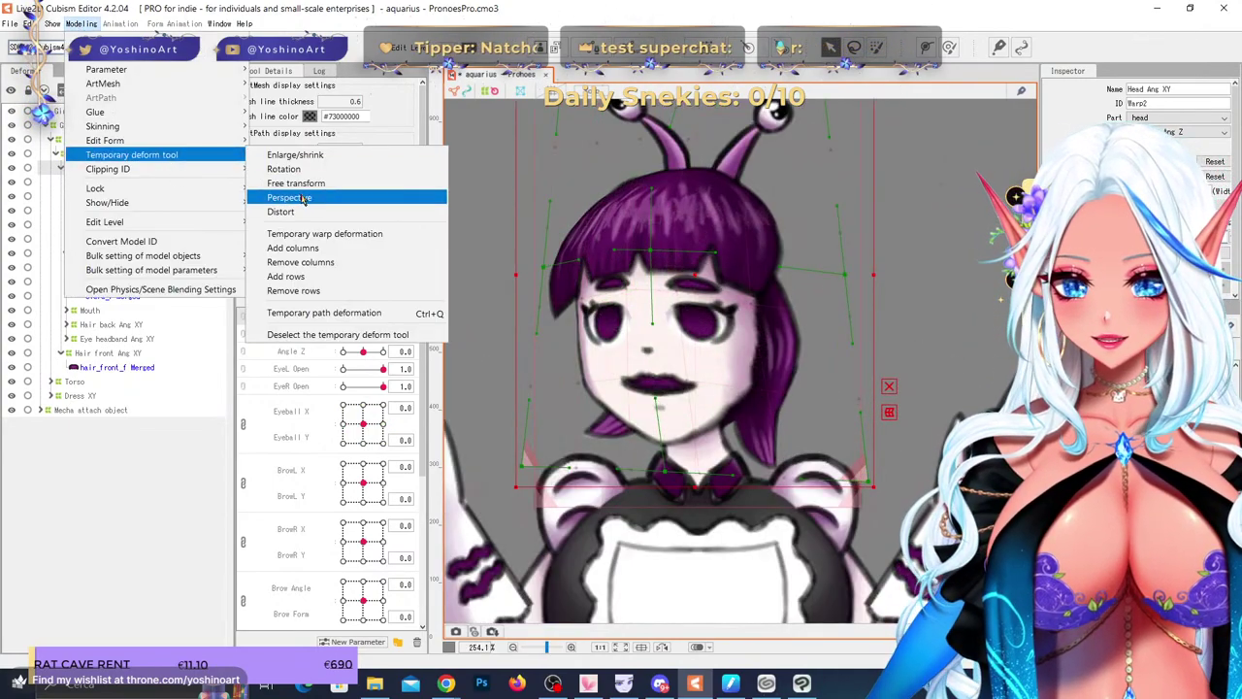
{"action": "left_click", "coordinate": [303, 199]}
{"action": "left_click_drag", "start_coordinate": [522, 275], "coordinate": [523, 305]}
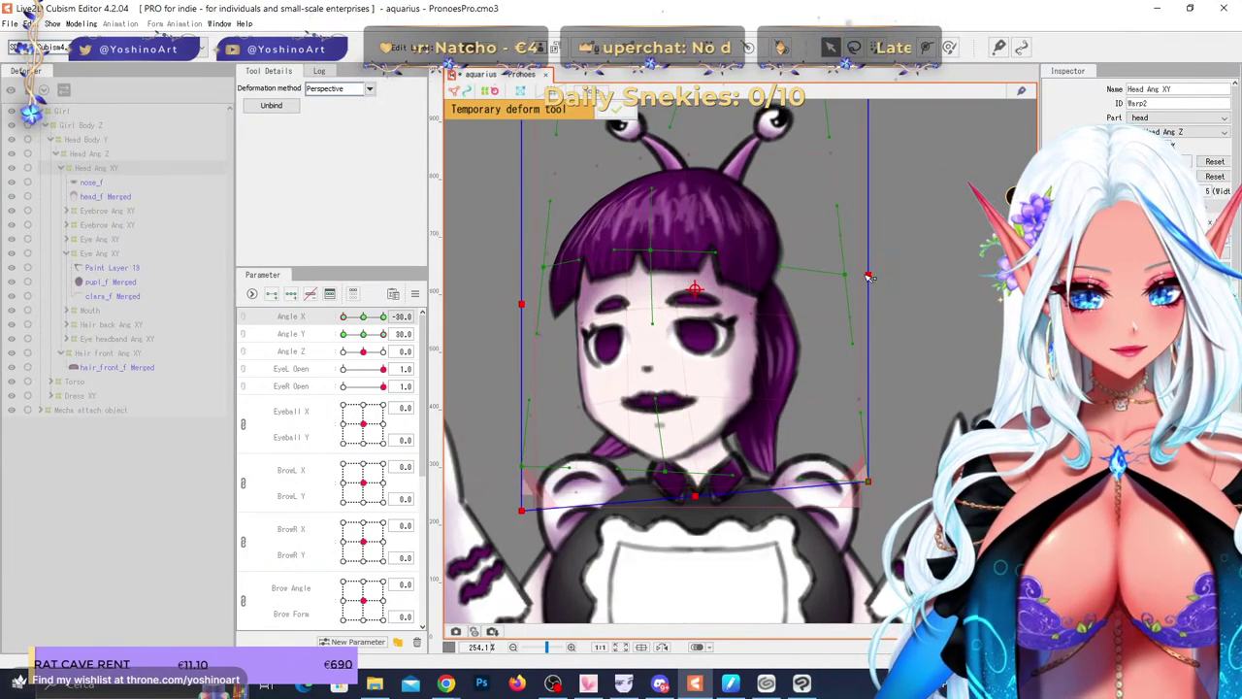
{"action": "left_click_drag", "start_coordinate": [871, 277], "coordinate": [855, 247]}
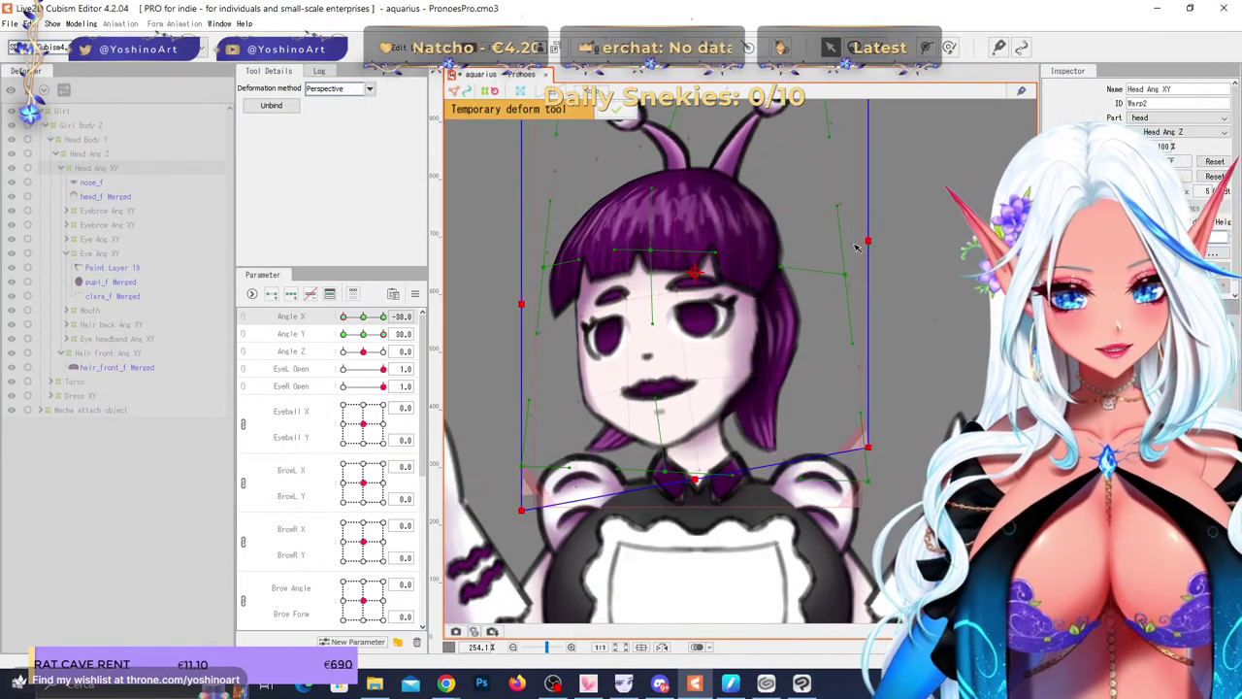
{"action": "left_click", "coordinate": [615, 113]}
- Tilt the Hair front Ang XY deformer with Perspective deformation to follow the head's slant at Angle X -30, Angle Y 30, and apply it
{"action": "left_click", "coordinate": [109, 211]}
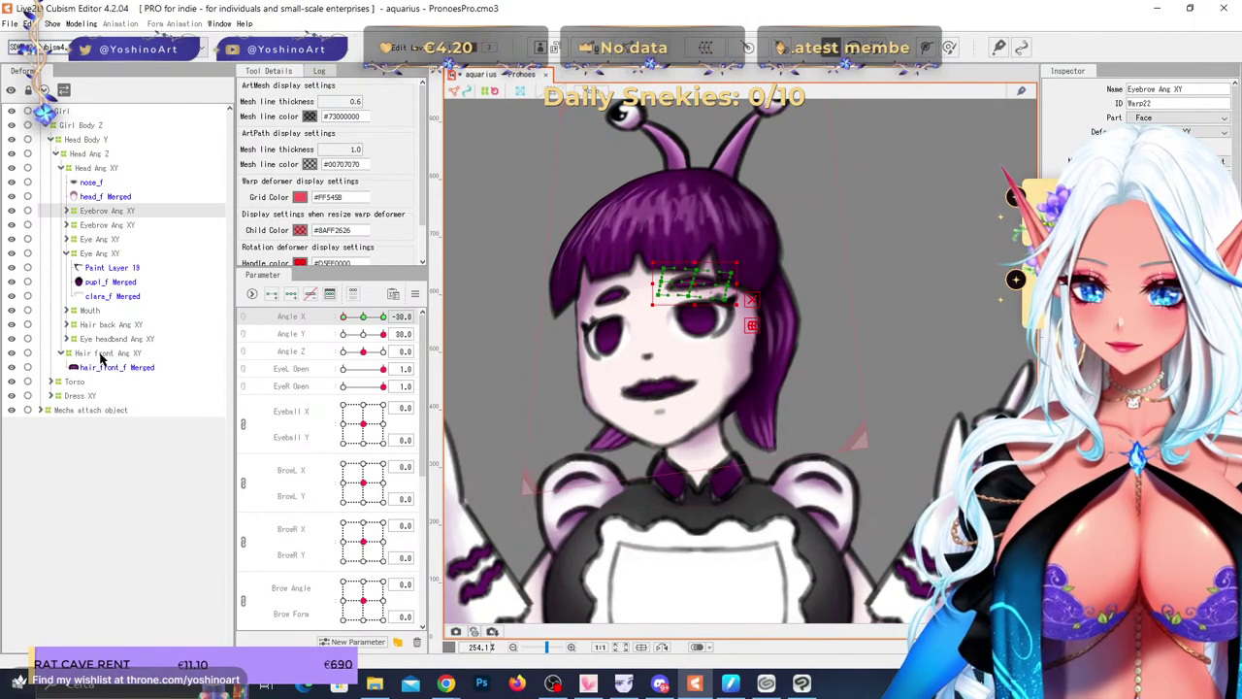
{"action": "left_click", "coordinate": [103, 355]}
{"action": "left_click", "coordinate": [82, 23]}
{"action": "mouse_move", "coordinate": [117, 159]}
{"action": "left_click", "coordinate": [281, 199]}
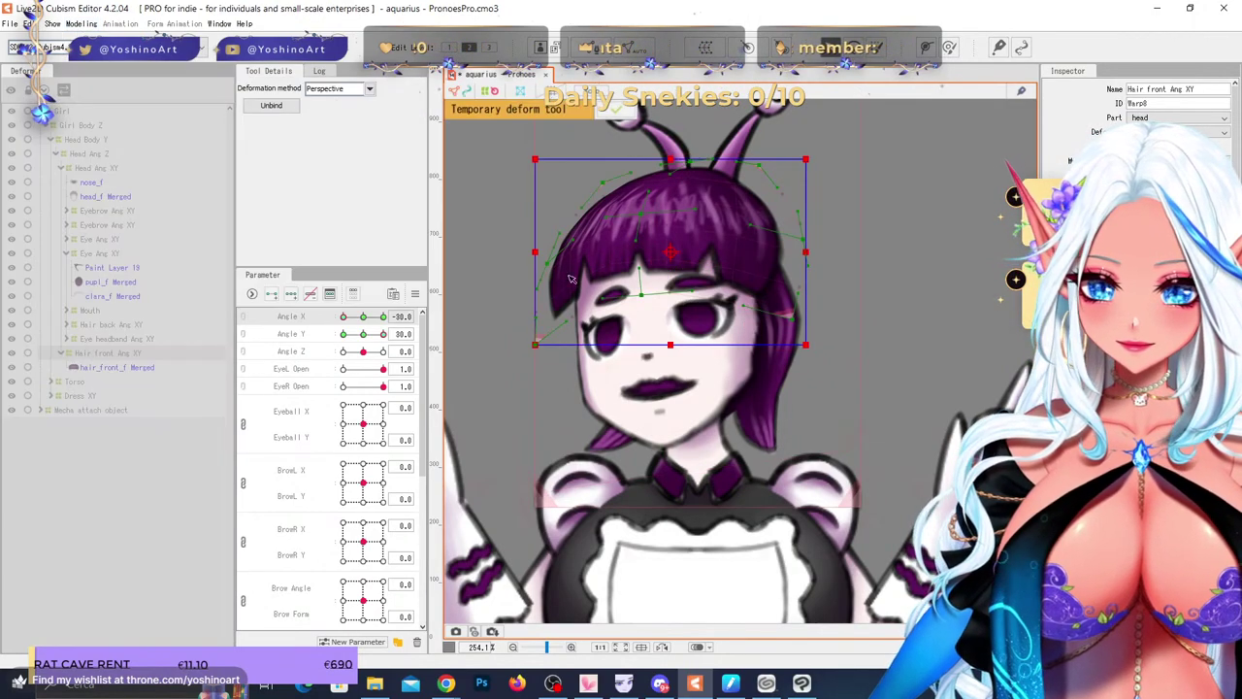
{"action": "left_click_drag", "start_coordinate": [534, 252], "coordinate": [535, 275]}
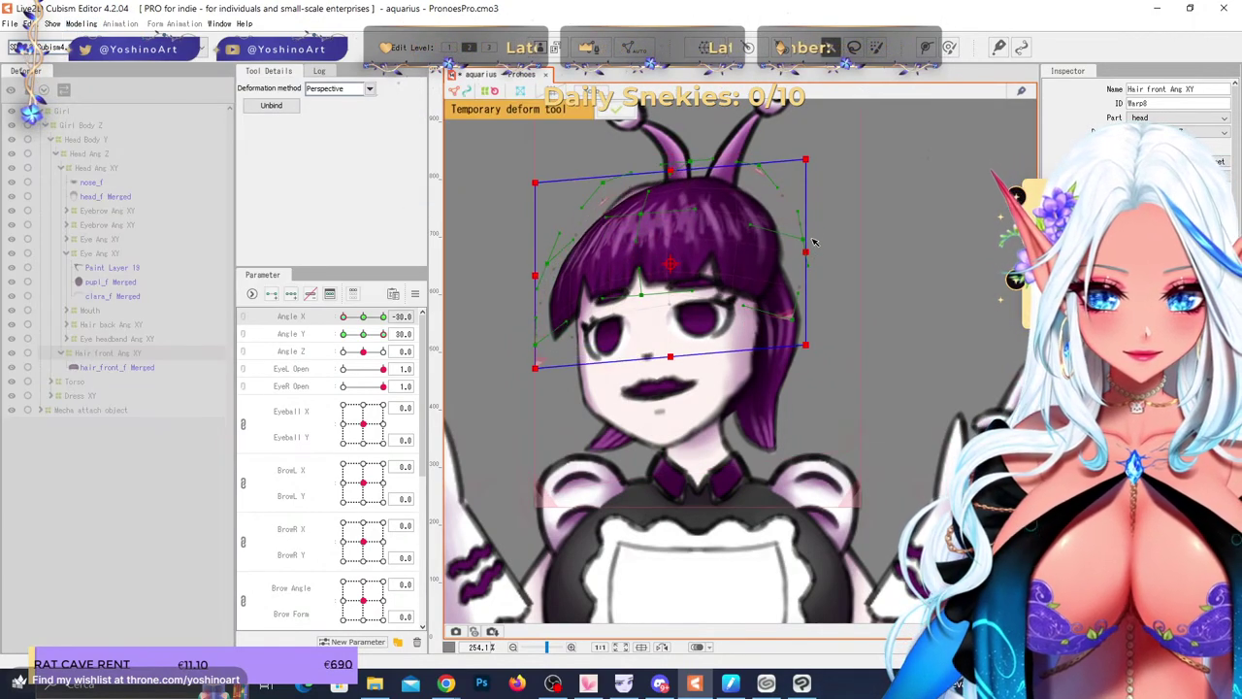
{"action": "left_click_drag", "start_coordinate": [806, 252], "coordinate": [807, 241]}
{"action": "mouse_move", "coordinate": [345, 317]}
{"action": "left_mouse_down"}
{"action": "mouse_move", "coordinate": [358, 317]}
{"action": "mouse_move", "coordinate": [342, 317]}
{"action": "left_mouse_up"}
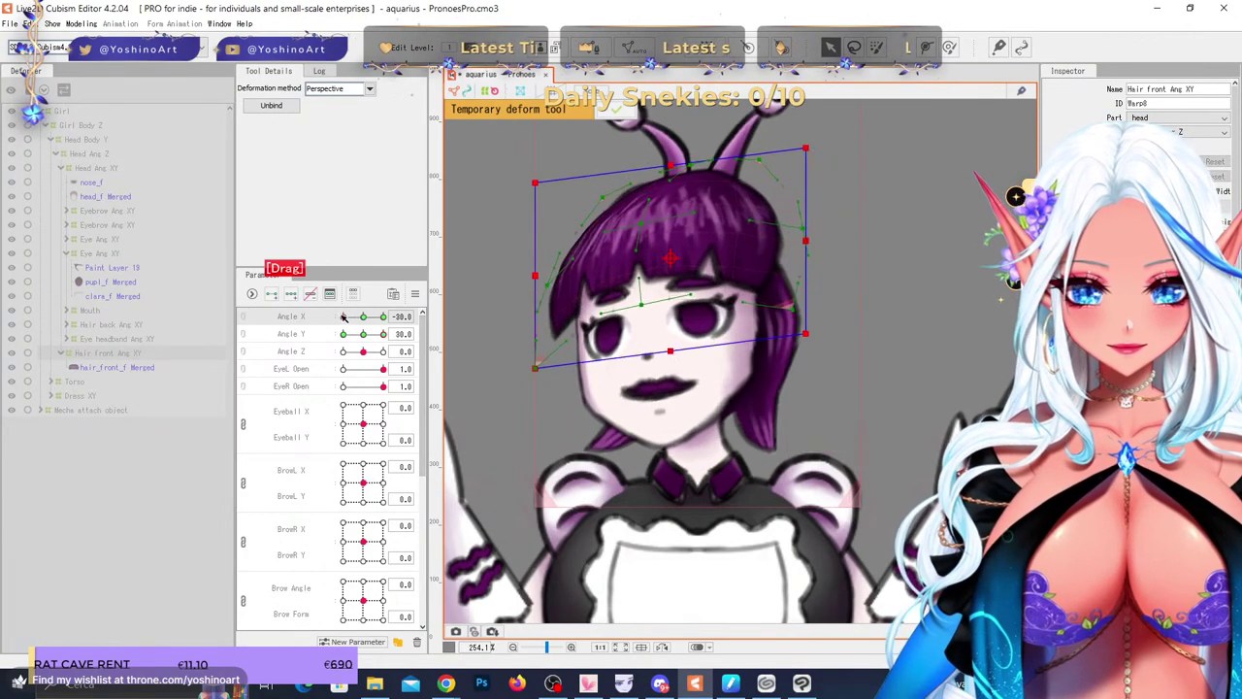
{"action": "left_click", "coordinate": [617, 111]}
- Reflect the motion of the Head Ang XY and Hair front Ang XY deformers together across Angle X
{"action": "left_click", "coordinate": [103, 169], "text": "ctrl"}
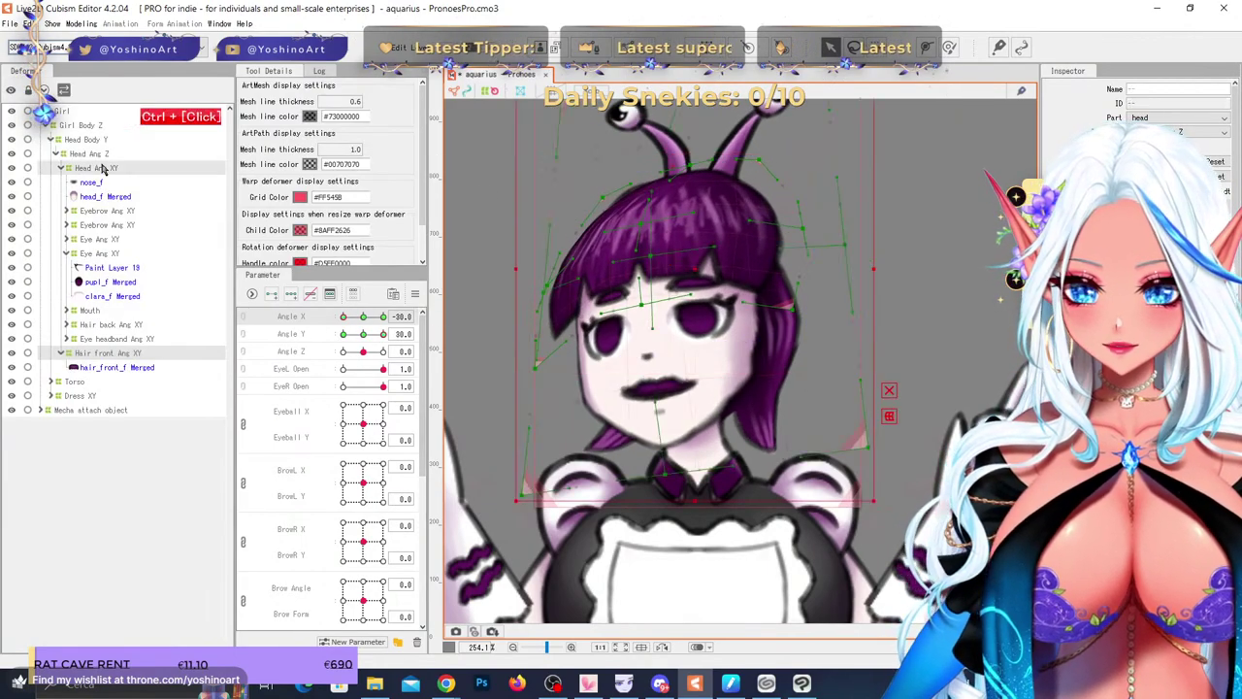
{"action": "left_click", "coordinate": [415, 293]}
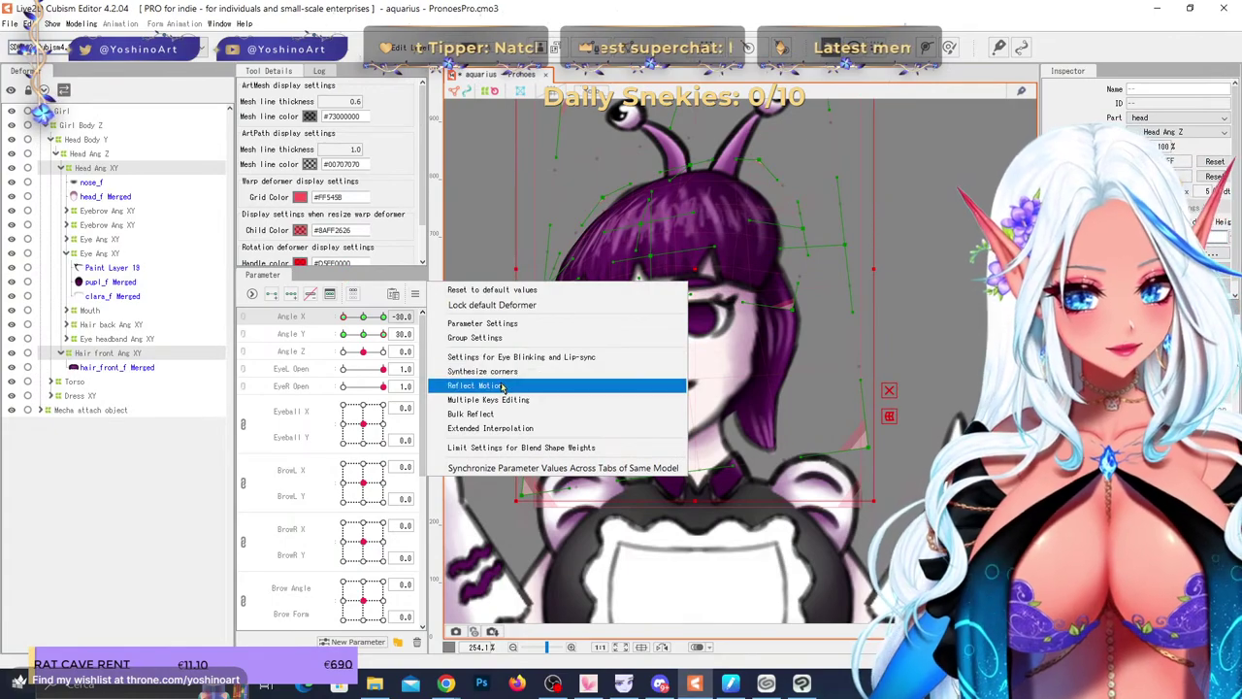
{"action": "left_click", "coordinate": [561, 379]}
{"action": "left_click", "coordinate": [599, 470]}
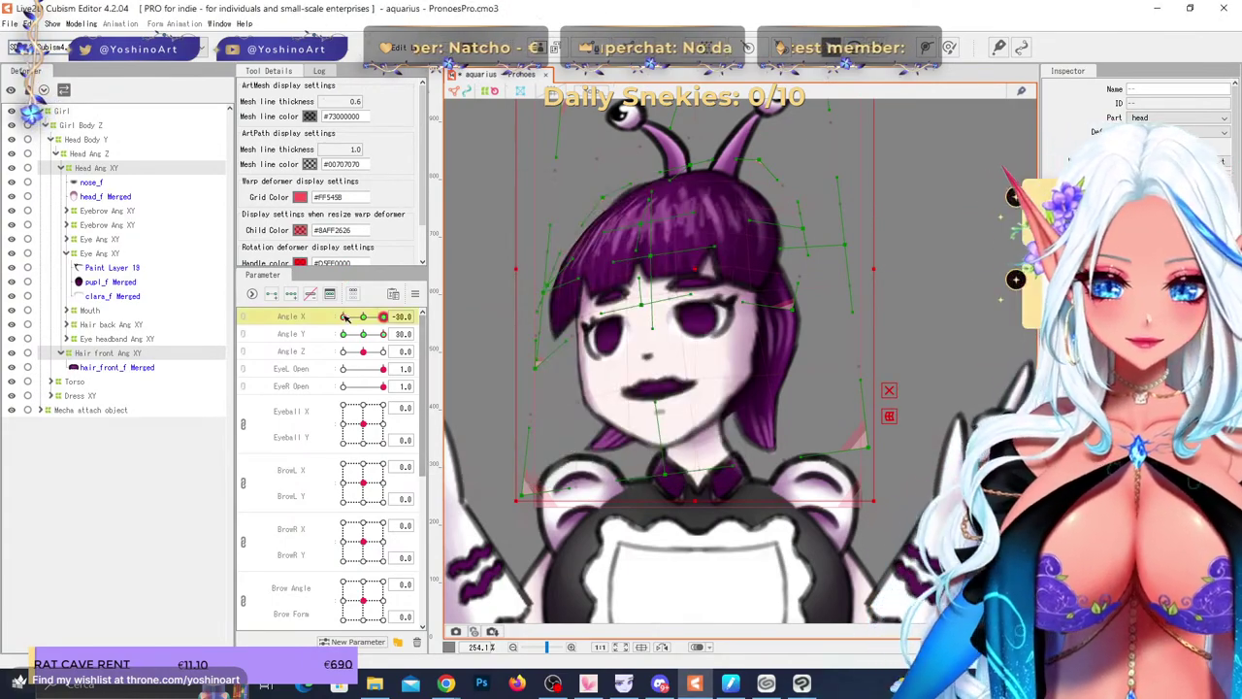
{"action": "left_click_drag", "start_coordinate": [308, 293], "coordinate": [325, 296]}
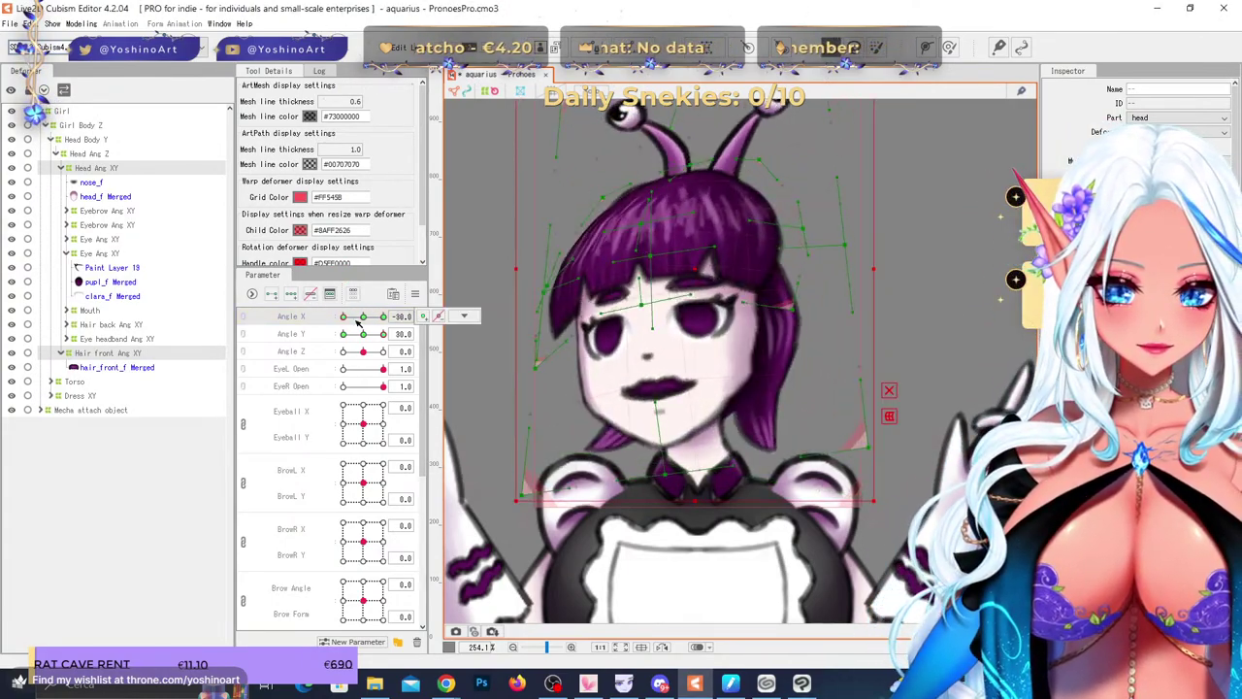
- Examine the face and eye shapes at Angle X -30 while varying Angle Y, including the Angle Y -30 corner pose
{"action": "left_click_drag", "start_coordinate": [381, 336], "coordinate": [340, 339]}
{"action": "left_click", "coordinate": [365, 318]}
{"action": "left_click", "coordinate": [365, 336]}
{"action": "scroll", "coordinate": [675, 381], "scroll_direction": "up", "scroll_amount": 2}
{"action": "left_click", "coordinate": [675, 346]}
{"action": "scroll", "coordinate": [699, 369], "scroll_direction": "down", "scroll_amount": 2}
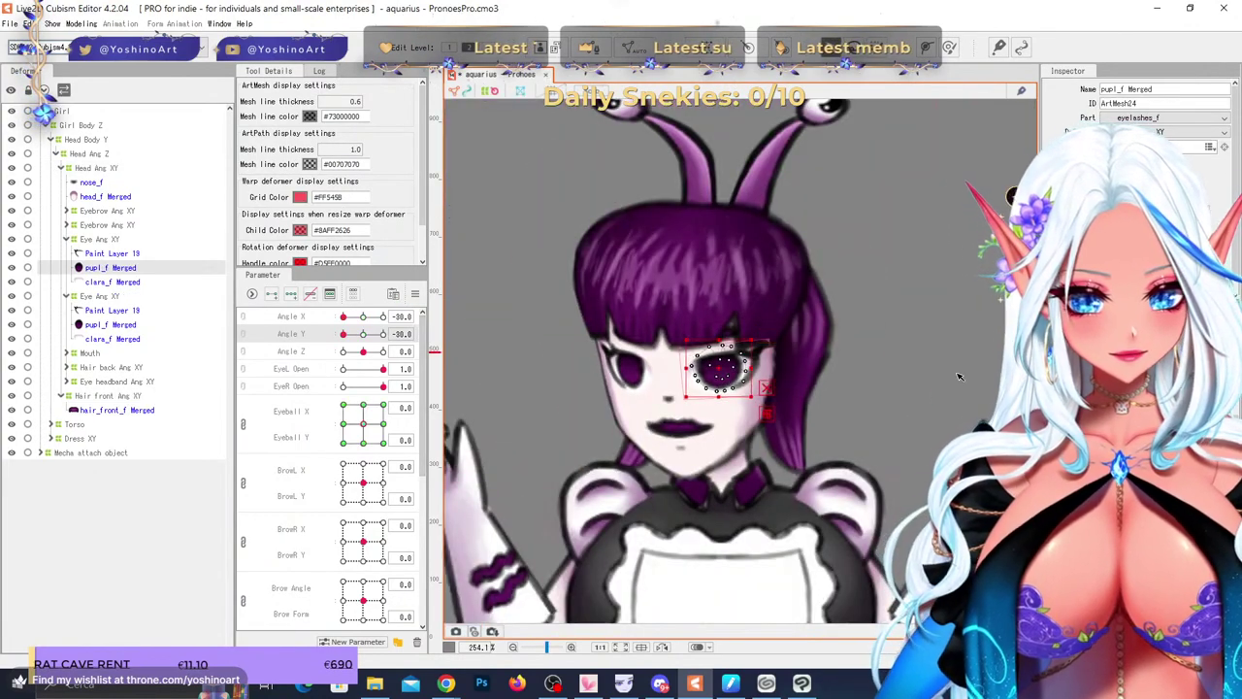
{"action": "left_click", "coordinate": [106, 239]}
{"action": "left_click", "coordinate": [955, 341]}
{"action": "scroll", "coordinate": [643, 366], "scroll_direction": "up", "scroll_amount": 2}
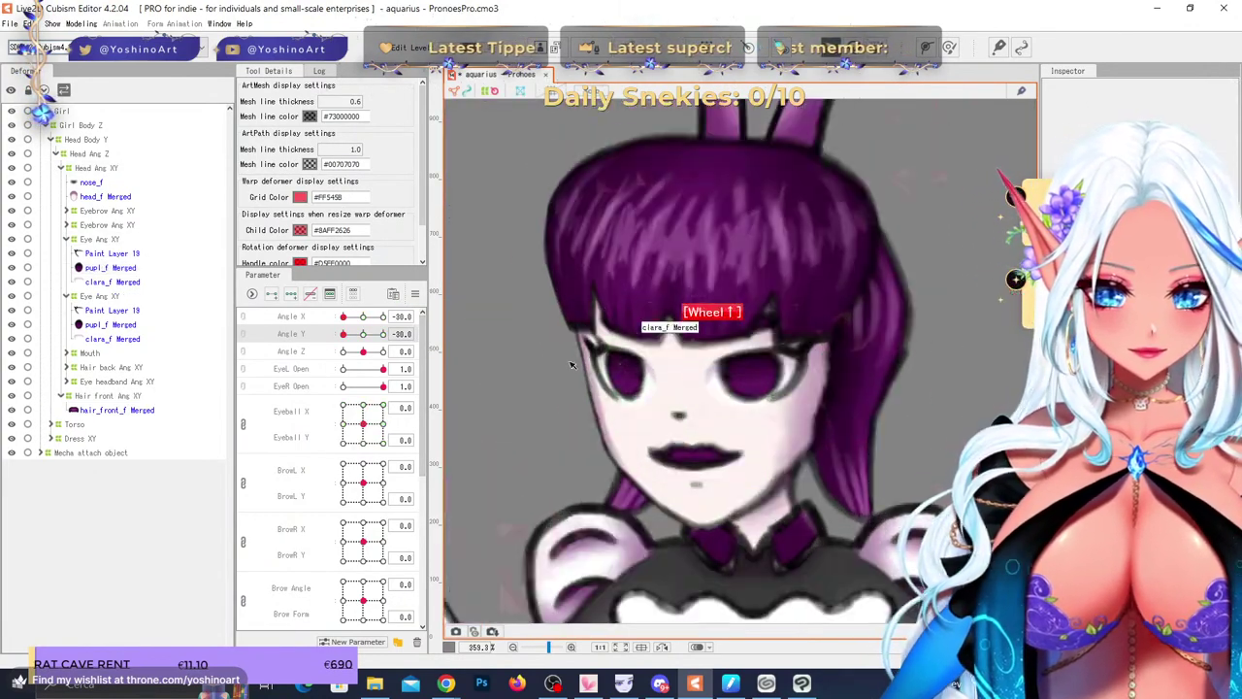
{"action": "mouse_move", "coordinate": [343, 338]}
{"action": "left_mouse_down"}
{"action": "mouse_move", "coordinate": [359, 340]}
{"action": "mouse_move", "coordinate": [341, 341]}
{"action": "left_mouse_up"}
{"action": "scroll", "coordinate": [665, 370], "scroll_direction": "up", "scroll_amount": 2}
{"action": "right_click", "coordinate": [352, 334]}
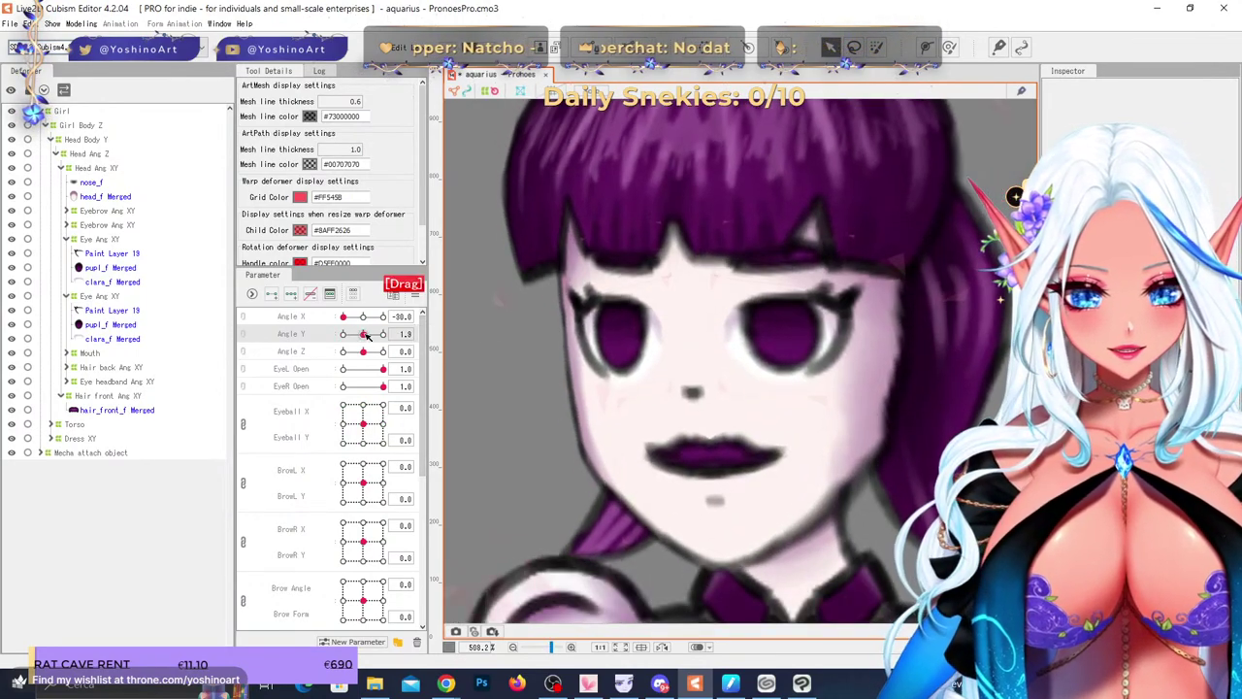
- Compare both Eye Ang XY deformers at Angle X -30 and with the head angles back at neutral
{"action": "left_click", "coordinate": [100, 297]}
{"action": "left_click", "coordinate": [111, 240]}
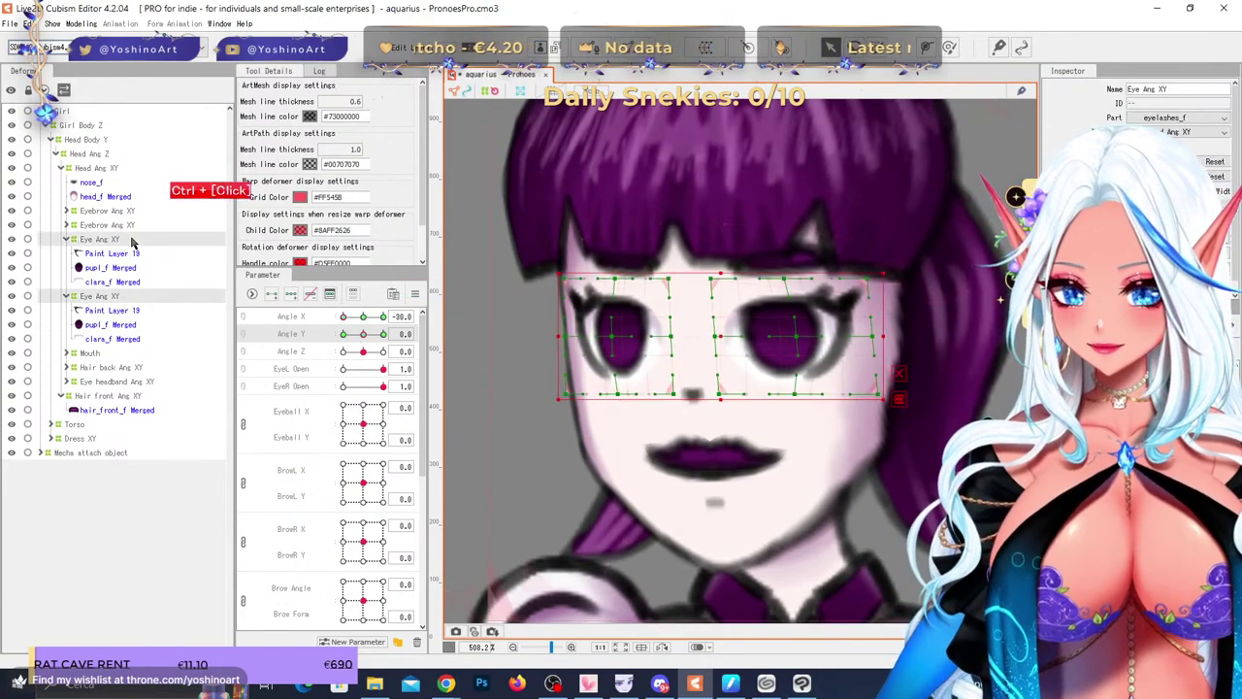
{"action": "left_click", "coordinate": [104, 297]}
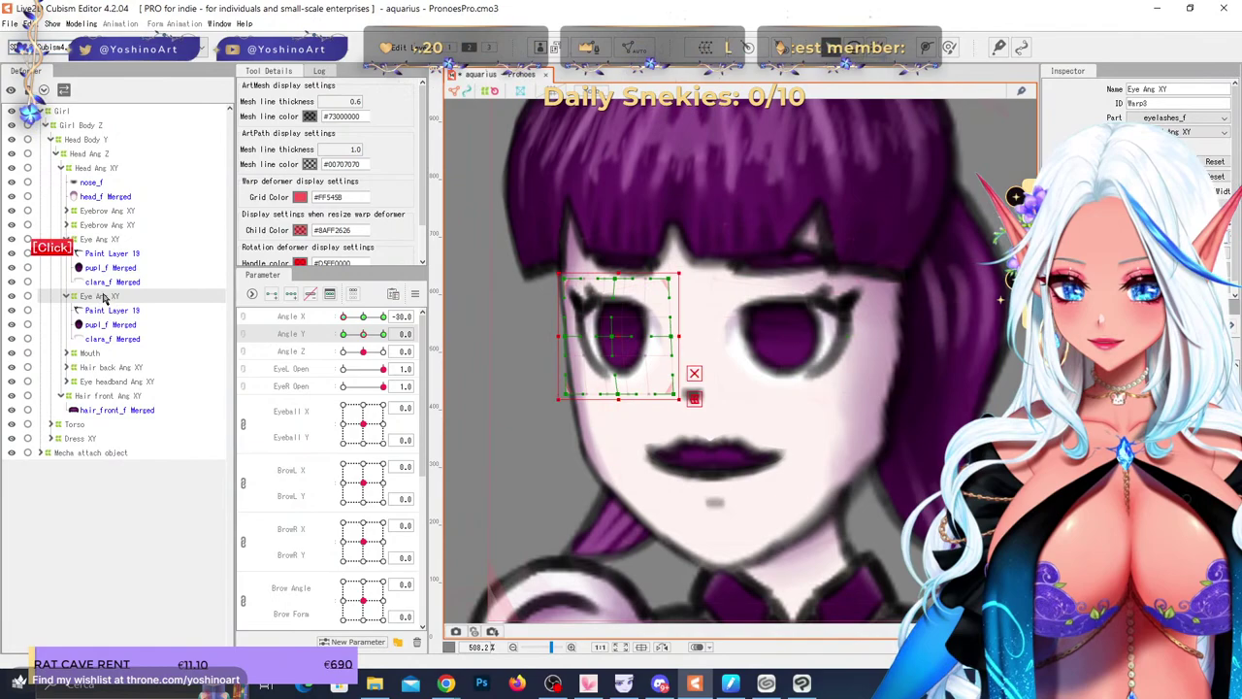
{"action": "left_click", "coordinate": [118, 242]}
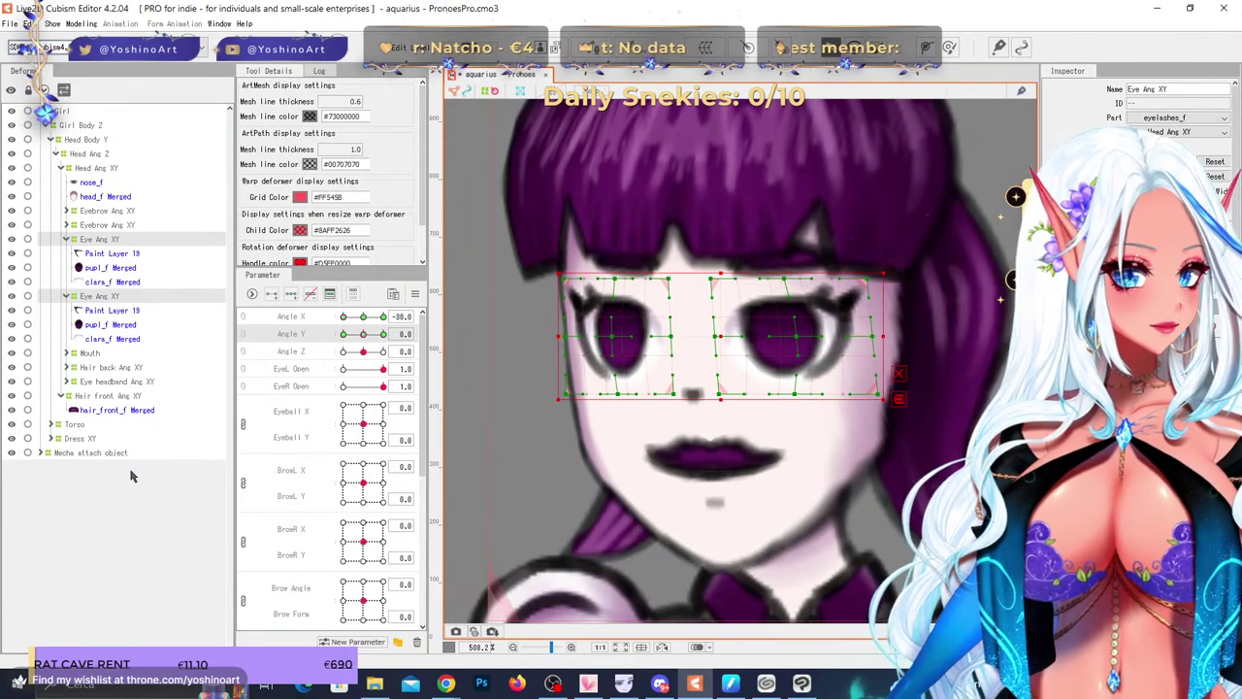
{"action": "right_click", "coordinate": [364, 318]}
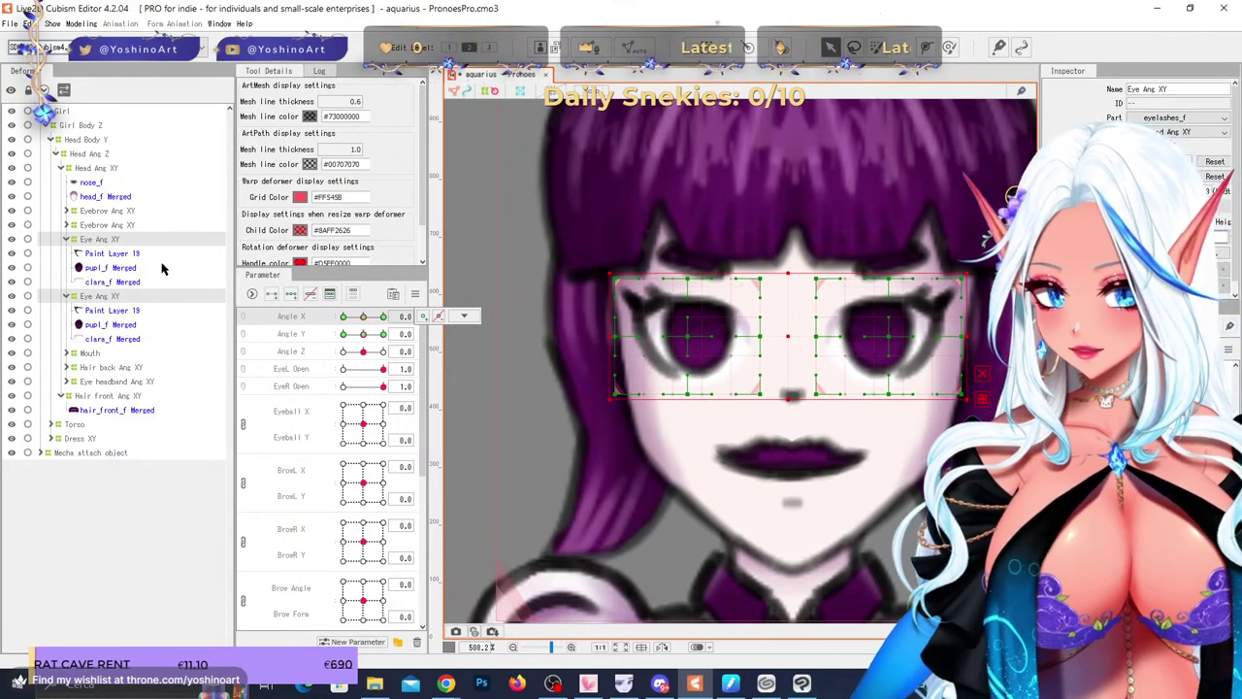
{"action": "scroll", "coordinate": [654, 291], "scroll_direction": "down", "scroll_amount": 4}
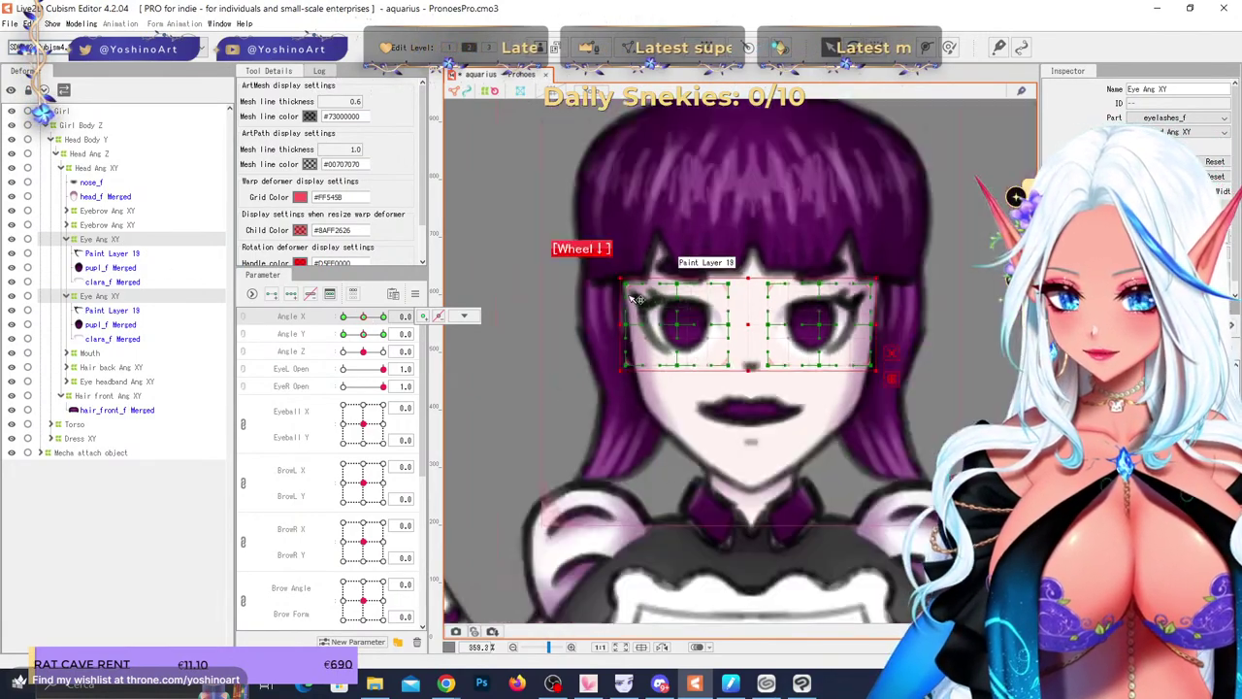
{"action": "left_click_drag", "start_coordinate": [364, 318], "coordinate": [399, 356]}
{"action": "right_click", "coordinate": [364, 319]}
{"action": "right_click", "coordinate": [366, 335]}
{"action": "right_click", "coordinate": [364, 354]}
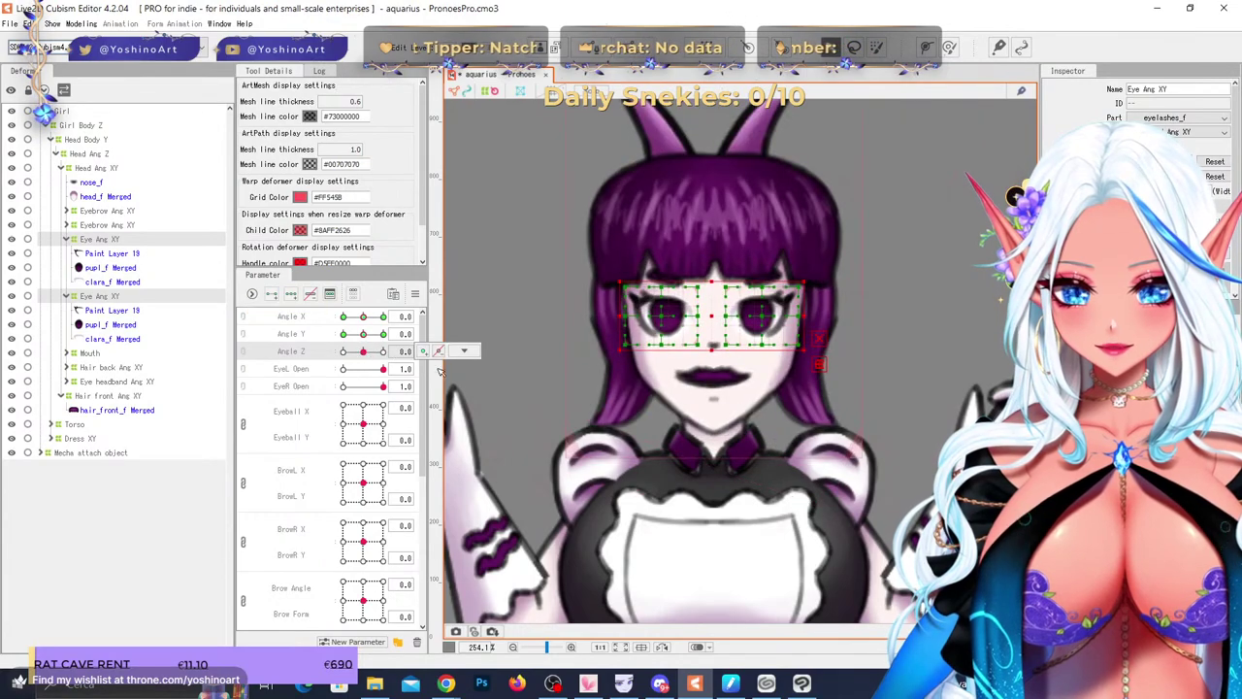
{"action": "scroll", "coordinate": [730, 433], "scroll_direction": "up", "scroll_amount": 4}
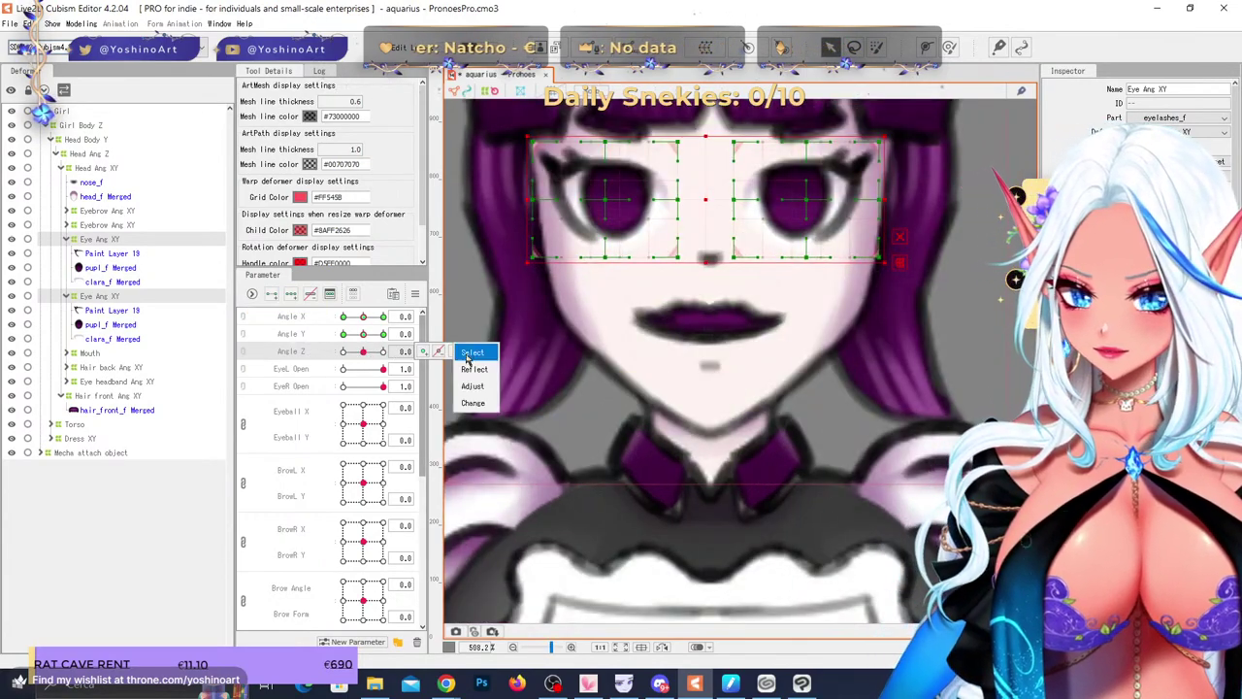
- Inspect which parameters drive the Head Ang Z and Head Body Y deformers at the neutral pose
{"action": "left_click", "coordinate": [92, 154]}
{"action": "scroll", "coordinate": [694, 339], "scroll_direction": "down", "scroll_amount": 3}
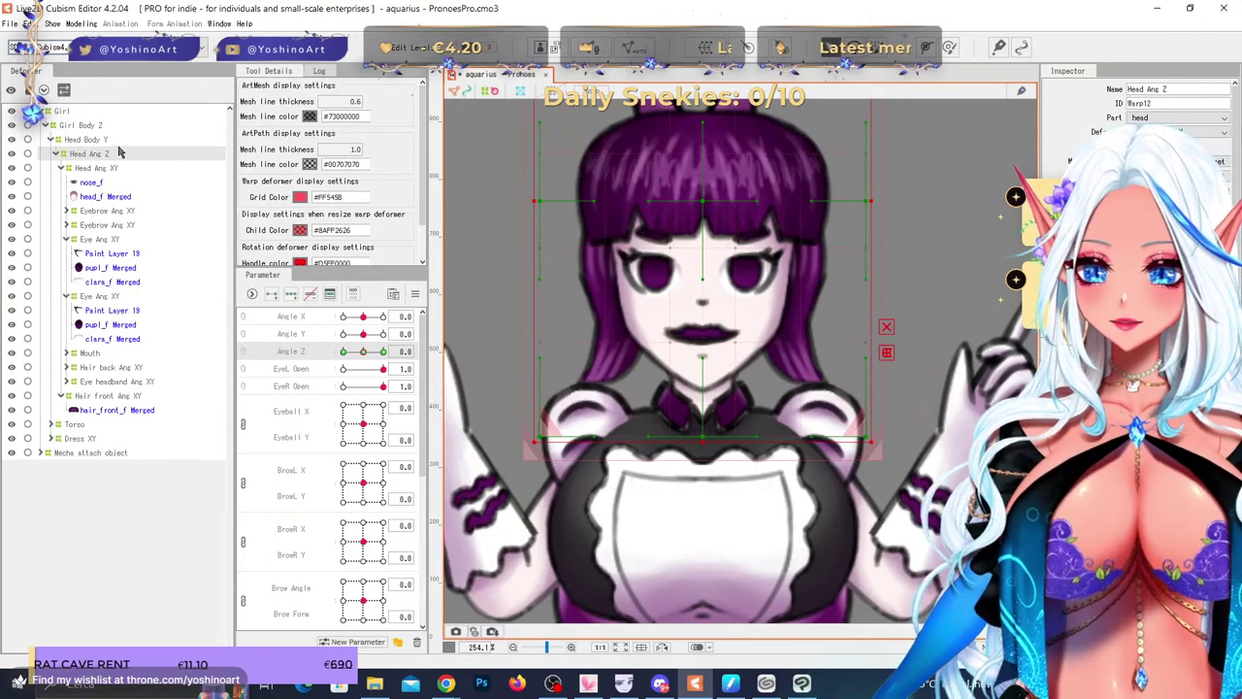
{"action": "left_click", "coordinate": [92, 140]}
{"action": "left_click_drag", "start_coordinate": [357, 328], "coordinate": [361, 344]}
{"action": "right_click", "coordinate": [362, 342]}
{"action": "left_click", "coordinate": [353, 294]}
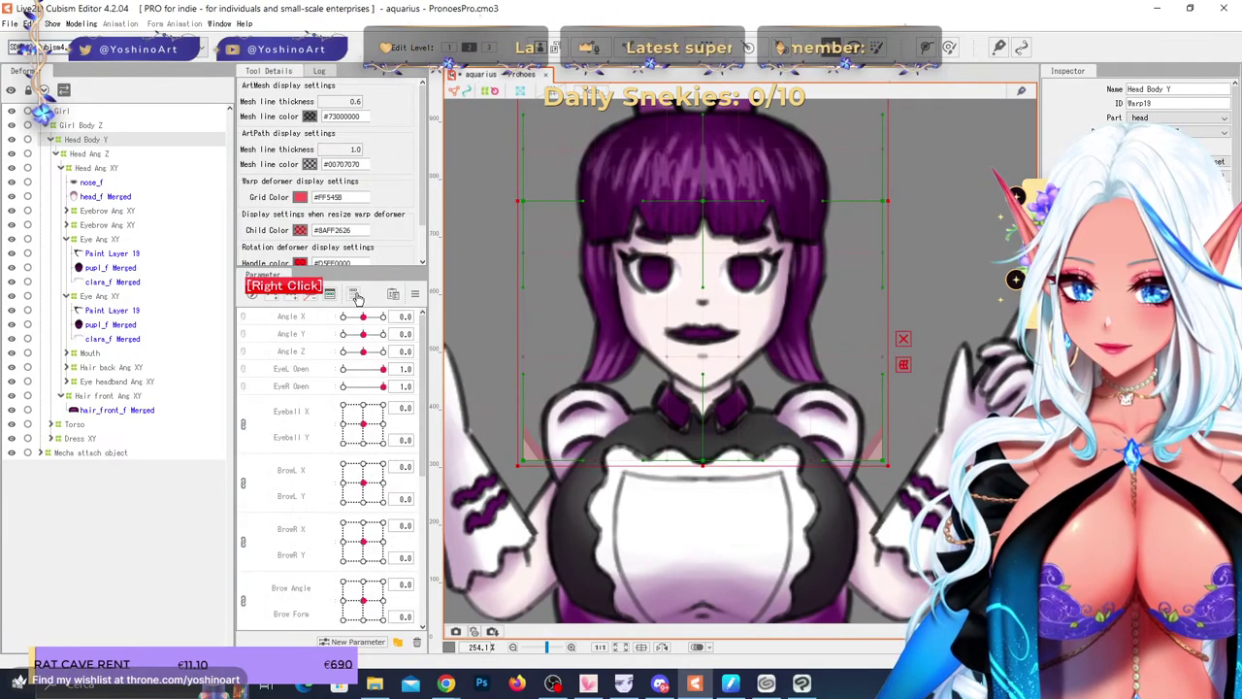
{"action": "left_click", "coordinate": [112, 153]}
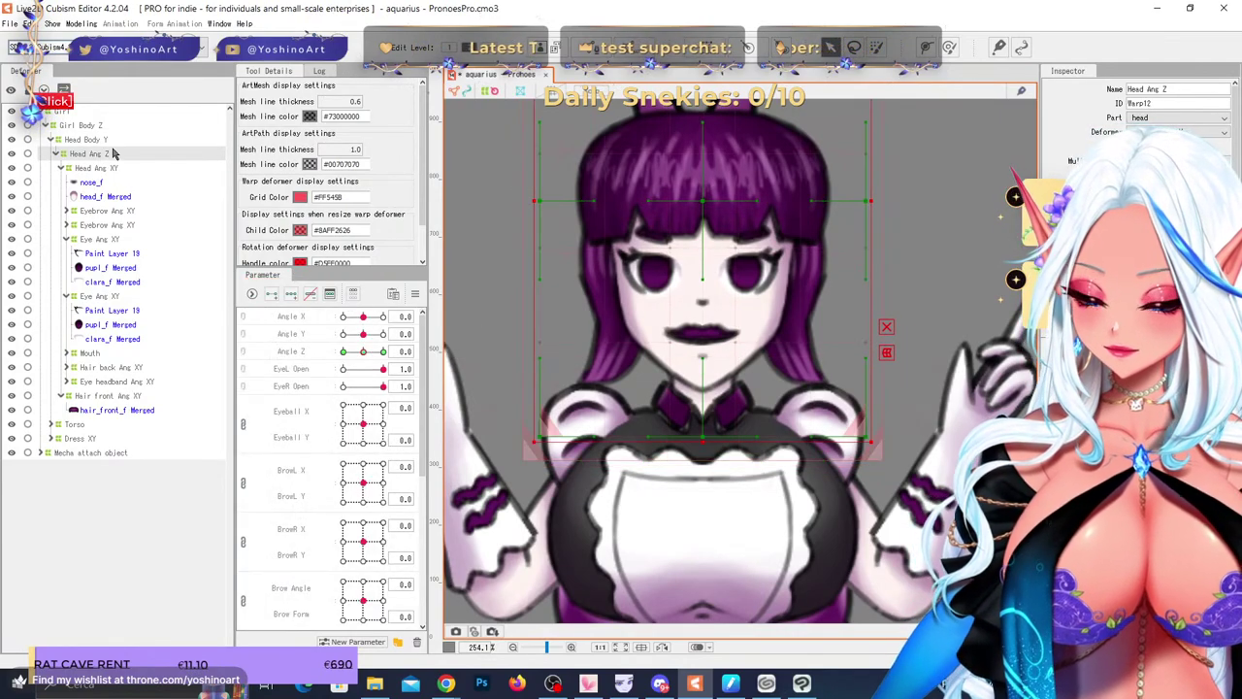
- At Angle Z -30, tilt the Head Ang Z deformer sideways by rotating it about a pivot near the chin
{"action": "mouse_move", "coordinate": [336, 352]}
{"action": "left_mouse_down"}
{"action": "mouse_move", "coordinate": [389, 351]}
{"action": "mouse_move", "coordinate": [316, 343]}
{"action": "left_mouse_up"}
{"action": "right_click", "coordinate": [363, 352]}
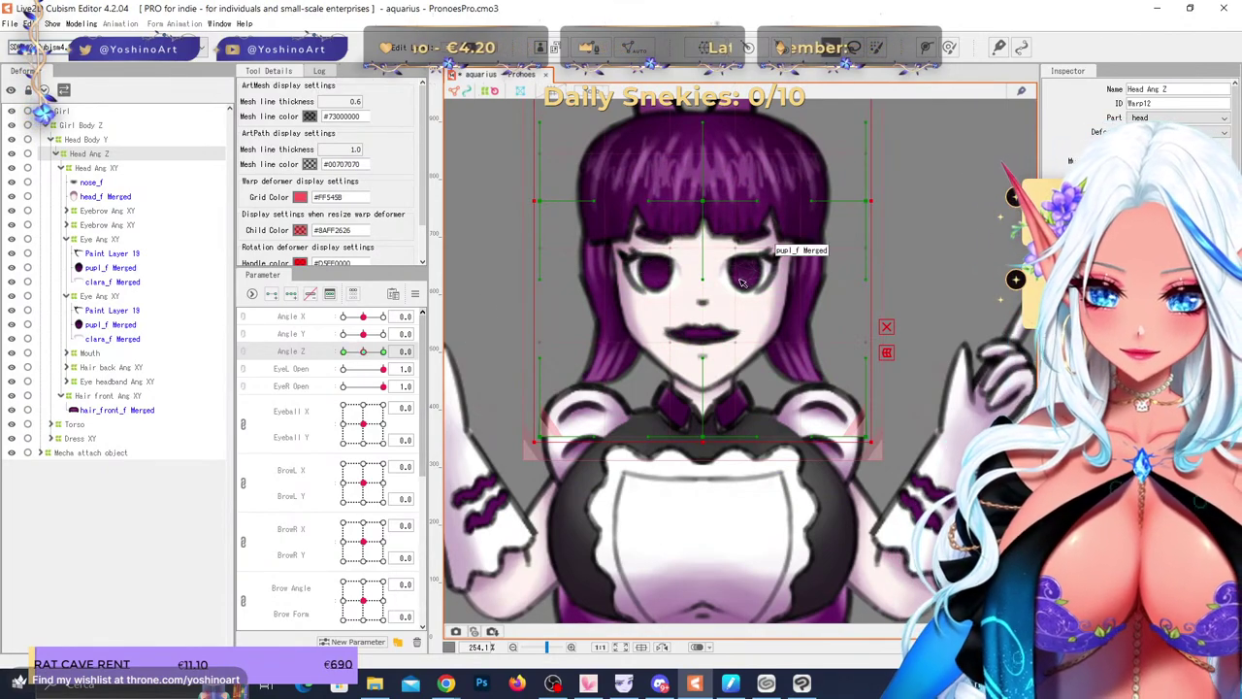
{"action": "left_click_drag", "start_coordinate": [361, 354], "coordinate": [342, 353]}
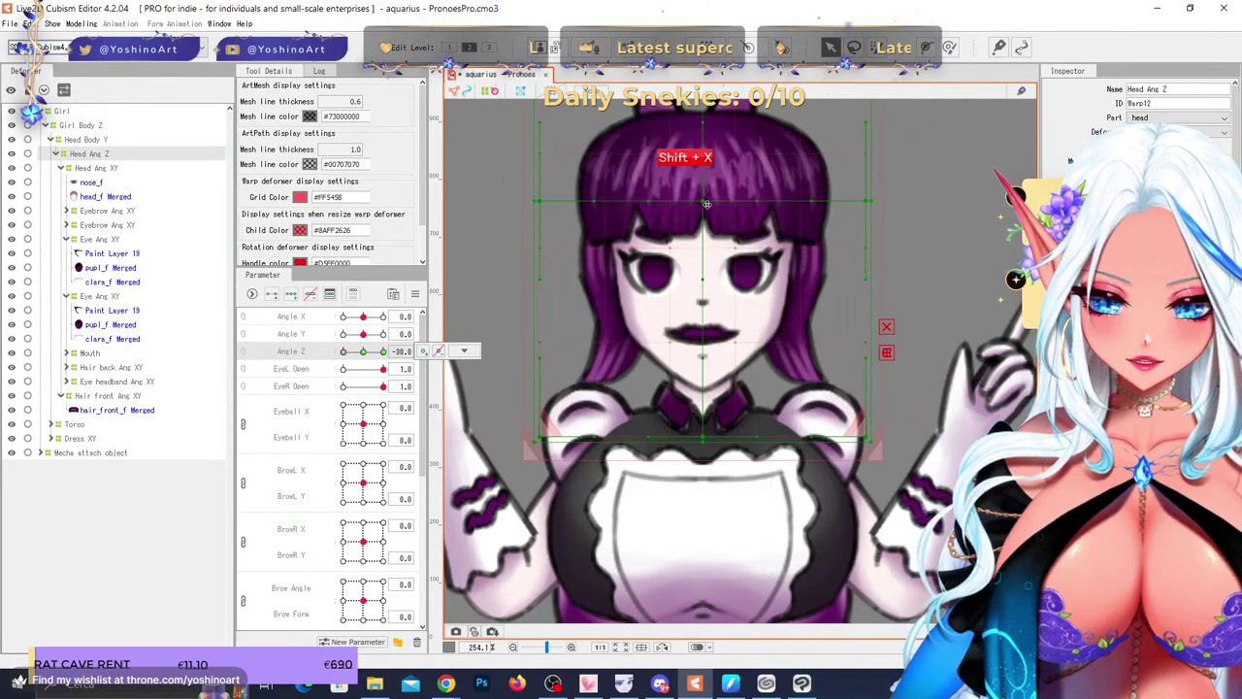
{"action": "left_click_drag", "start_coordinate": [706, 204], "coordinate": [737, 391]}
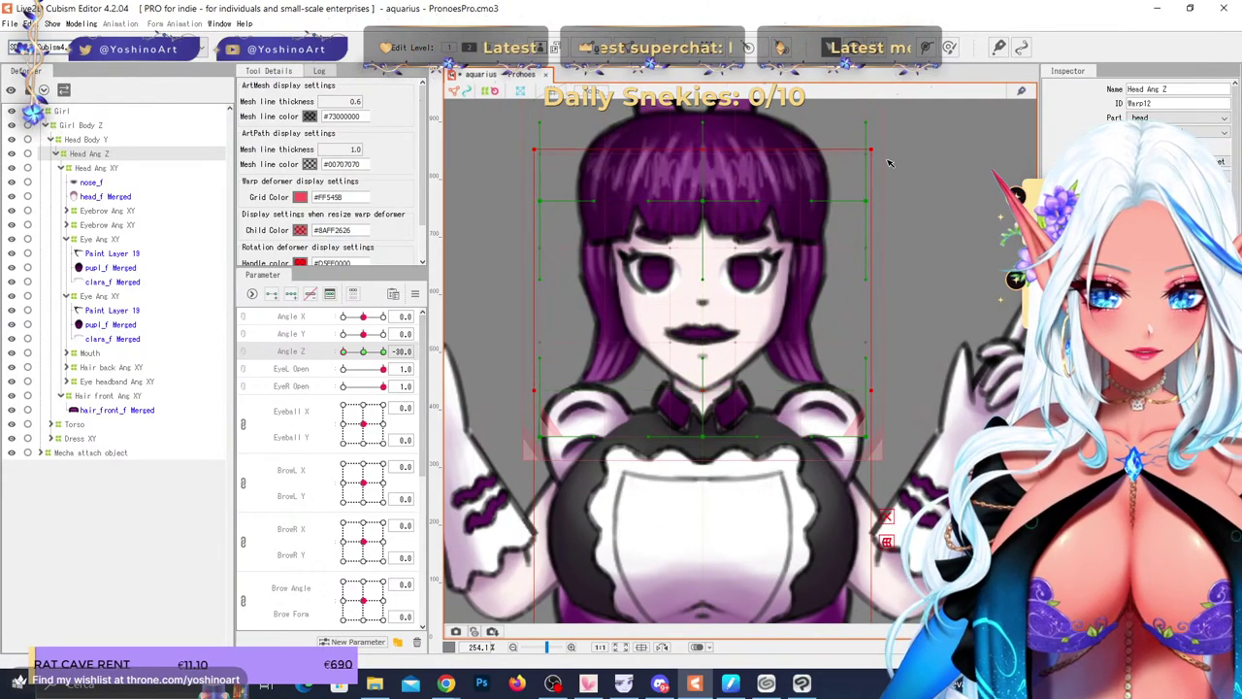
{"action": "left_click_drag", "start_coordinate": [877, 149], "coordinate": [806, 128]}
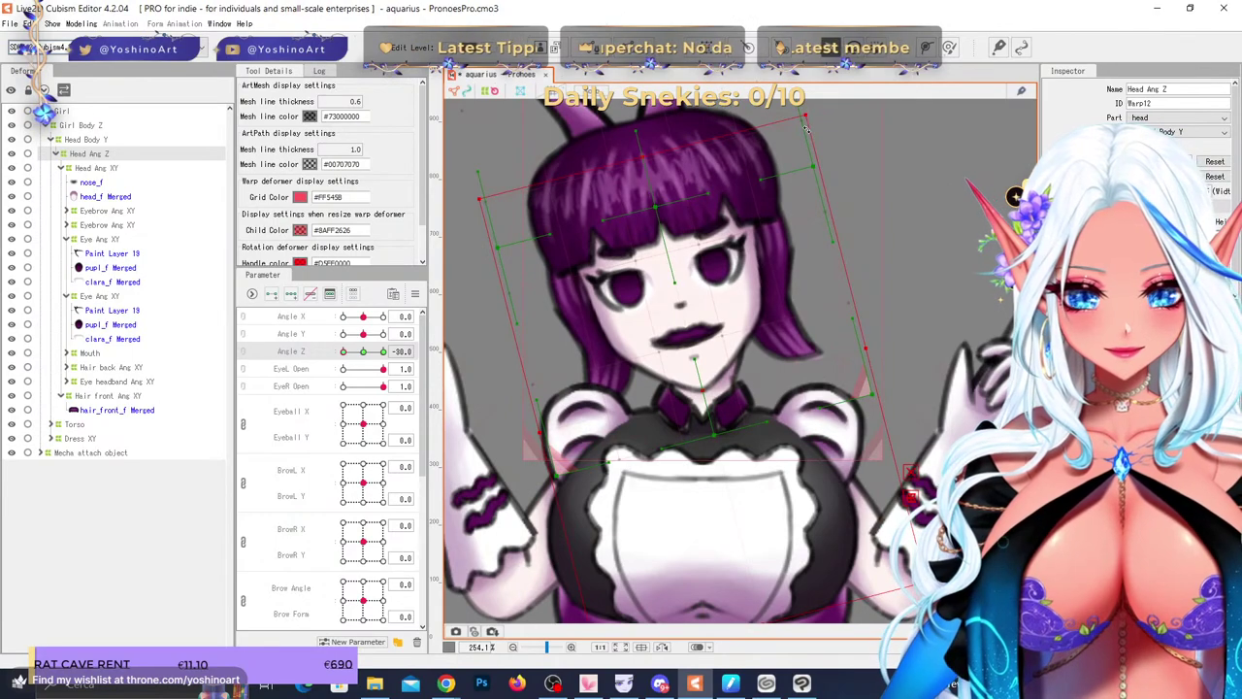
- Reflect the Head Ang Z deformer's motion horizontally across Angle Z and preview the head tilt
{"action": "left_click", "coordinate": [413, 295]}
{"action": "left_click", "coordinate": [495, 385]}
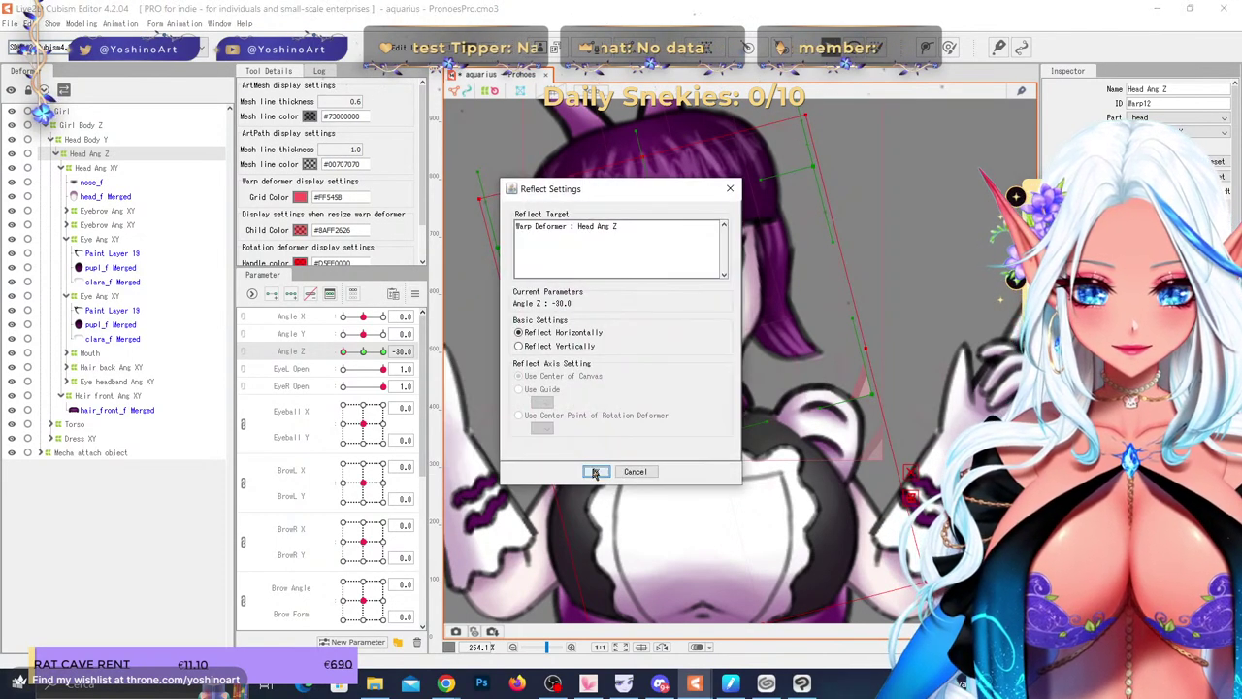
{"action": "left_click", "coordinate": [596, 471]}
{"action": "mouse_move", "coordinate": [351, 353]}
{"action": "left_mouse_down"}
{"action": "mouse_move", "coordinate": [391, 353]}
{"action": "mouse_move", "coordinate": [351, 361]}
{"action": "left_mouse_up"}
- At Angle Z -30, push the neck_f Merged mesh toward the tilted head with the Deform Brush resized to 146.6 px
{"action": "scroll", "coordinate": [689, 413], "scroll_direction": "down", "scroll_amount": 3}
{"action": "scroll", "coordinate": [691, 415], "scroll_direction": "up", "scroll_amount": 1}
{"action": "scroll", "coordinate": [680, 382], "scroll_direction": "up", "scroll_amount": 2}
{"action": "left_click", "coordinate": [669, 374]}
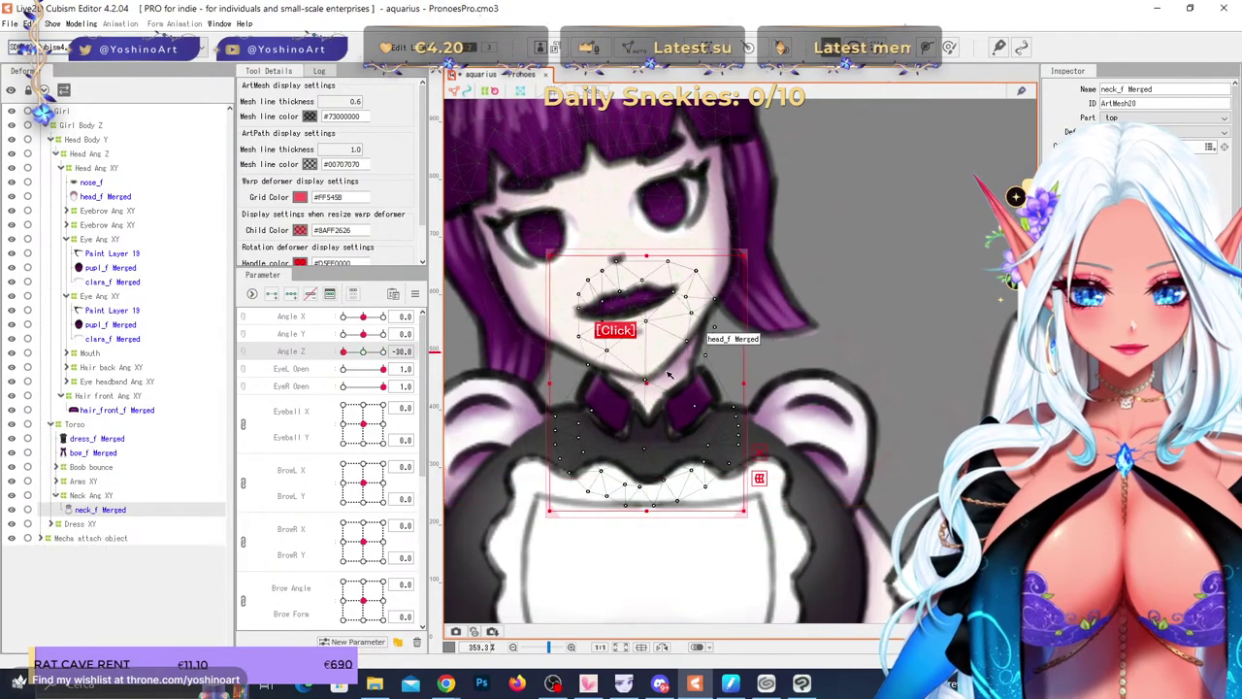
{"action": "scroll", "coordinate": [678, 365], "scroll_direction": "down", "scroll_amount": 1}
{"action": "scroll", "coordinate": [626, 350], "scroll_direction": "up", "scroll_amount": 1}
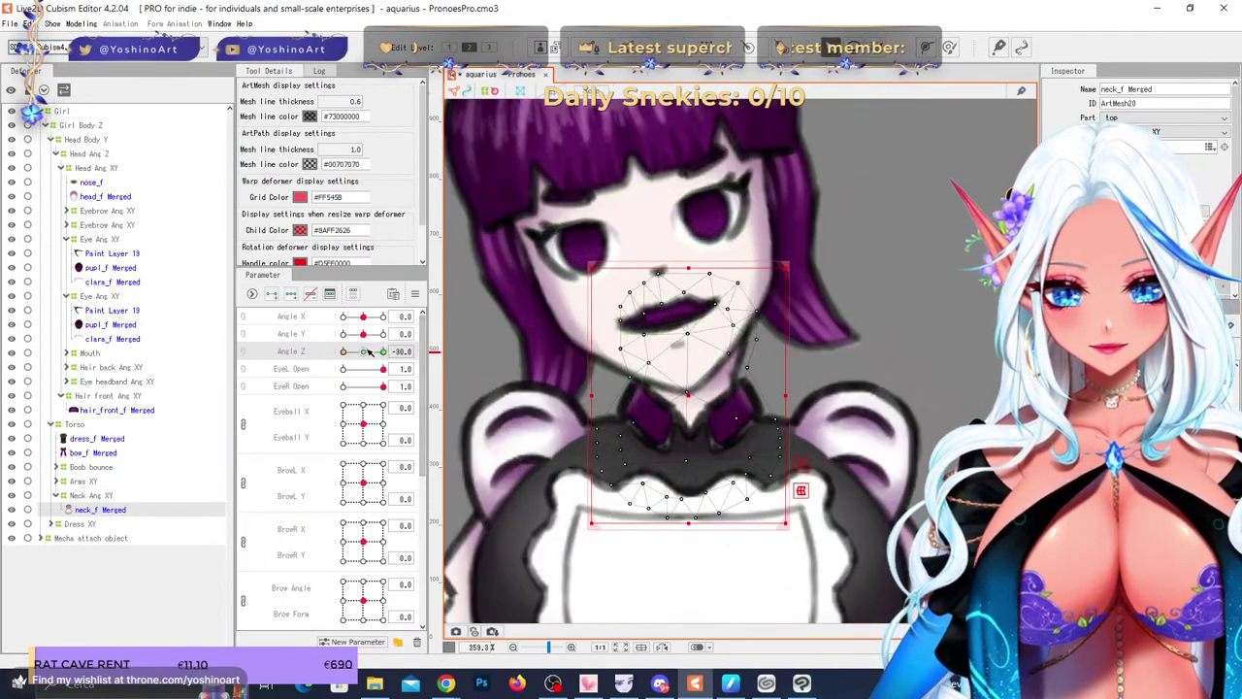
{"action": "left_click_drag", "start_coordinate": [369, 353], "coordinate": [330, 339]}
{"action": "key", "text": "b"}
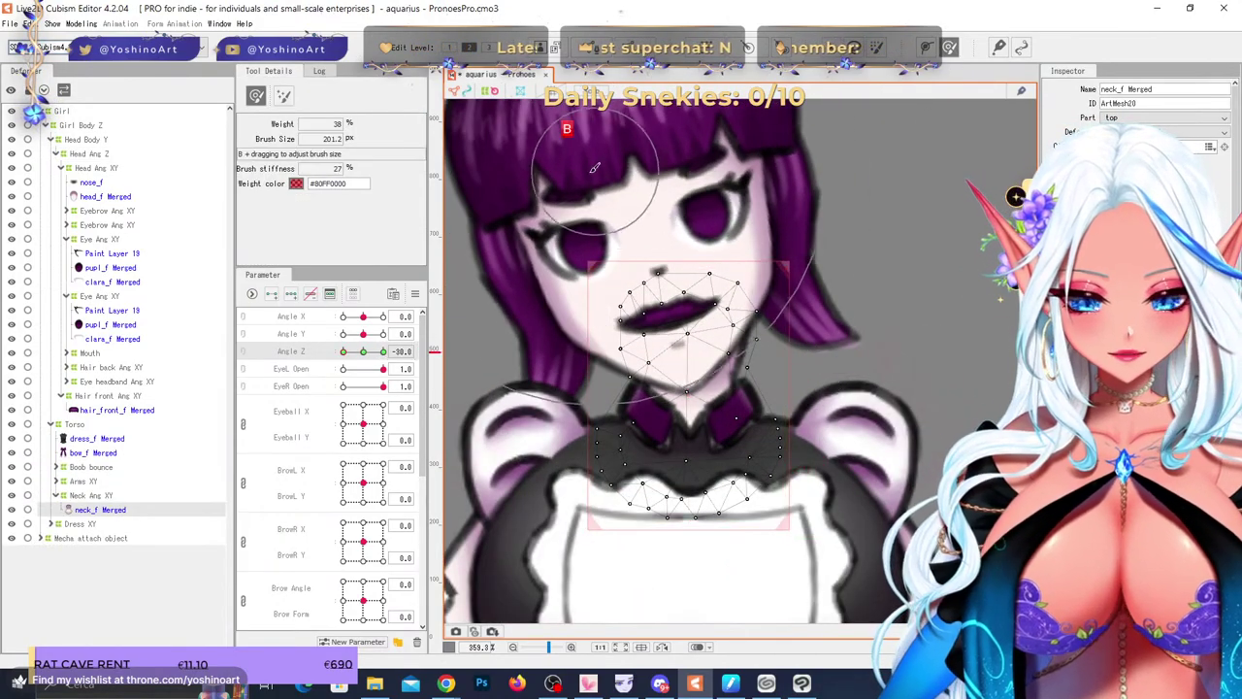
{"action": "left_click_drag", "start_coordinate": [594, 168], "coordinate": [570, 175]}
{"action": "left_click_drag", "start_coordinate": [679, 254], "coordinate": [648, 248]}
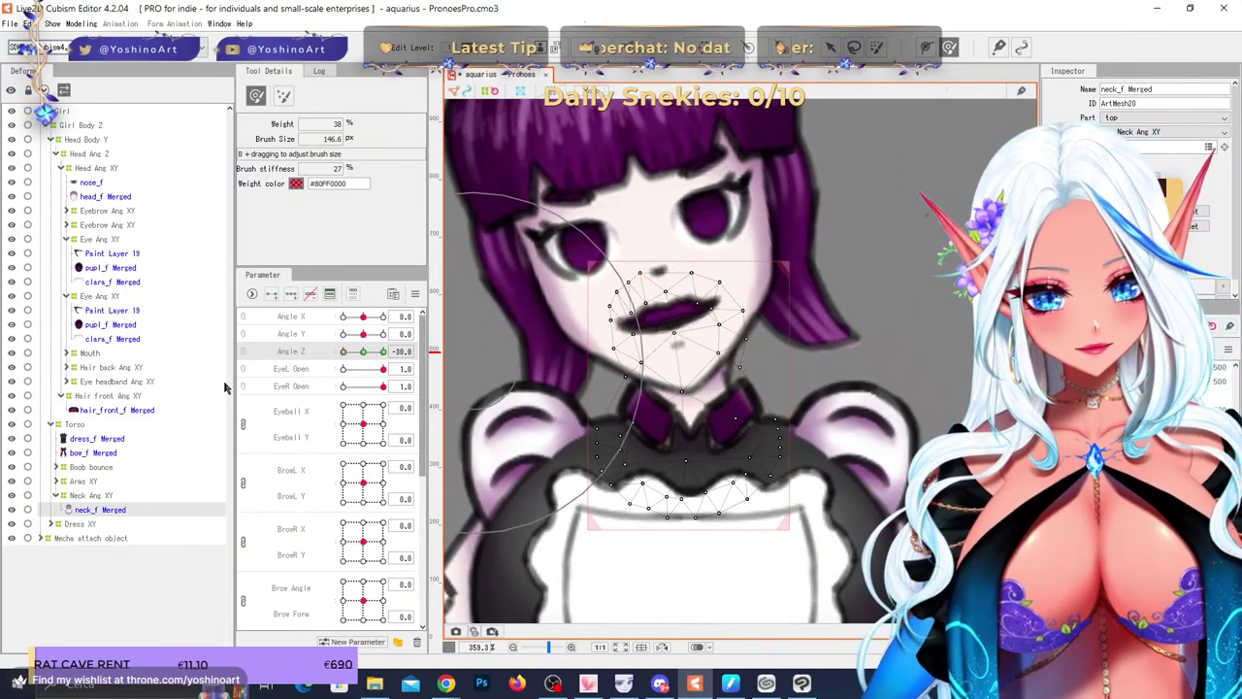
- Preview the neck while the head tilts, and reset Angle Z to 0 with nothing selected
{"action": "mouse_move", "coordinate": [362, 355]}
{"action": "left_mouse_down"}
{"action": "mouse_move", "coordinate": [384, 351]}
{"action": "mouse_move", "coordinate": [344, 354]}
{"action": "mouse_move", "coordinate": [367, 357]}
{"action": "left_mouse_up"}
{"action": "scroll", "coordinate": [621, 199], "scroll_direction": "down", "scroll_amount": 3}
{"action": "right_click", "coordinate": [365, 357]}
{"action": "left_click", "coordinate": [831, 46]}
{"action": "left_click", "coordinate": [899, 201]}
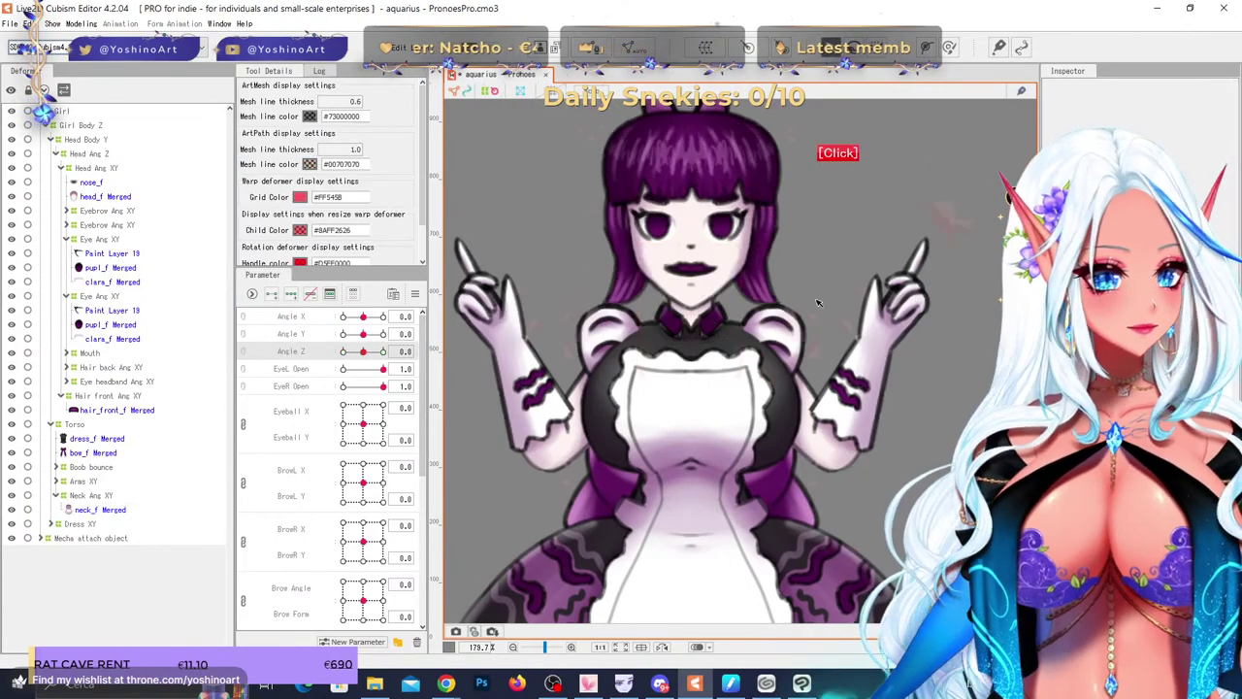
- Examine the face while varying EyeL Open, the Eyeball parameters and the brow position parameters, returning them to their defaults
{"action": "scroll", "coordinate": [771, 390], "scroll_direction": "down", "scroll_amount": 2}
{"action": "scroll", "coordinate": [750, 351], "scroll_direction": "up", "scroll_amount": 2}
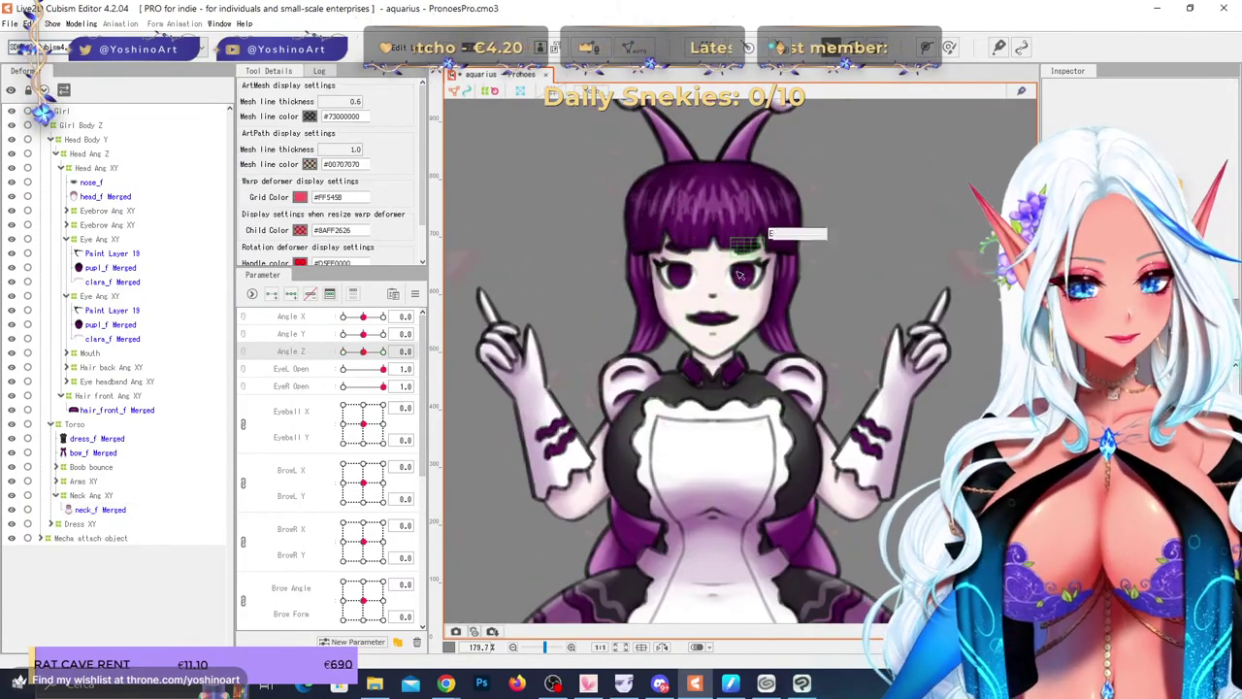
{"action": "scroll", "coordinate": [739, 276], "scroll_direction": "up", "scroll_amount": 2}
{"action": "left_click_drag", "start_coordinate": [383, 369], "coordinate": [288, 374]}
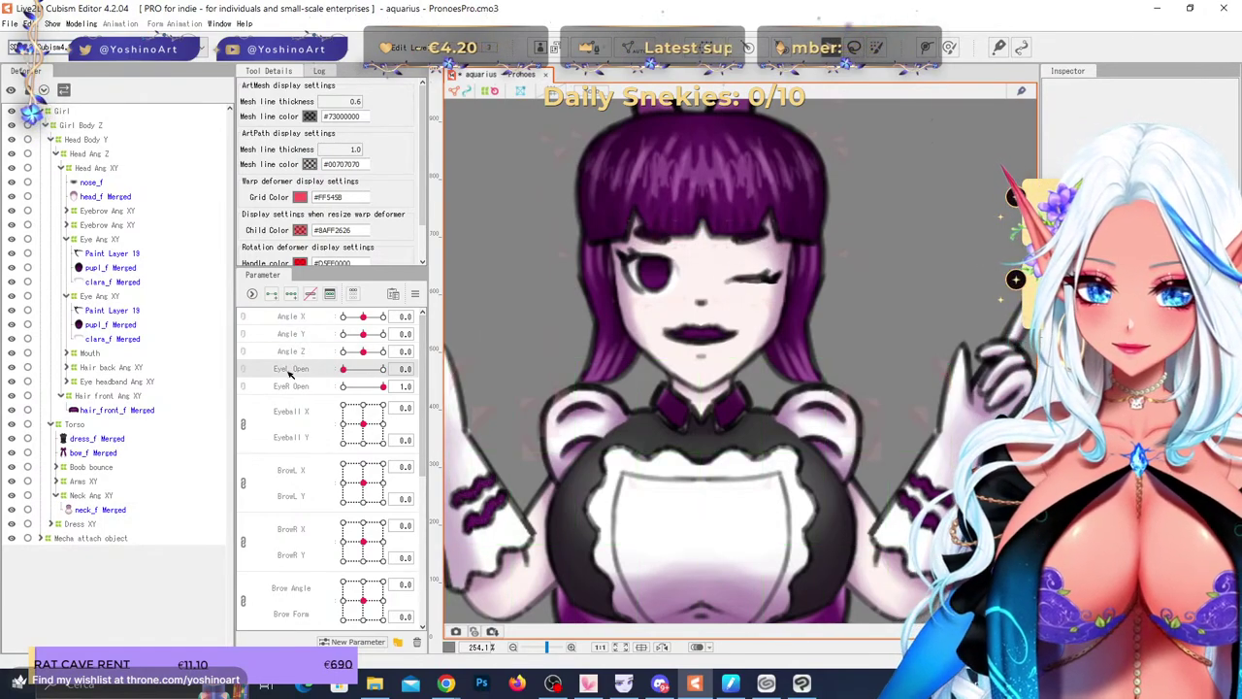
{"action": "scroll", "coordinate": [738, 255], "scroll_direction": "up", "scroll_amount": 2}
{"action": "mouse_move", "coordinate": [382, 369]}
{"action": "left_mouse_down"}
{"action": "mouse_move", "coordinate": [315, 370]}
{"action": "mouse_move", "coordinate": [403, 378]}
{"action": "mouse_move", "coordinate": [363, 374]}
{"action": "mouse_move", "coordinate": [384, 369]}
{"action": "left_mouse_up"}
{"action": "scroll", "coordinate": [383, 406], "scroll_direction": "down", "scroll_amount": 1}
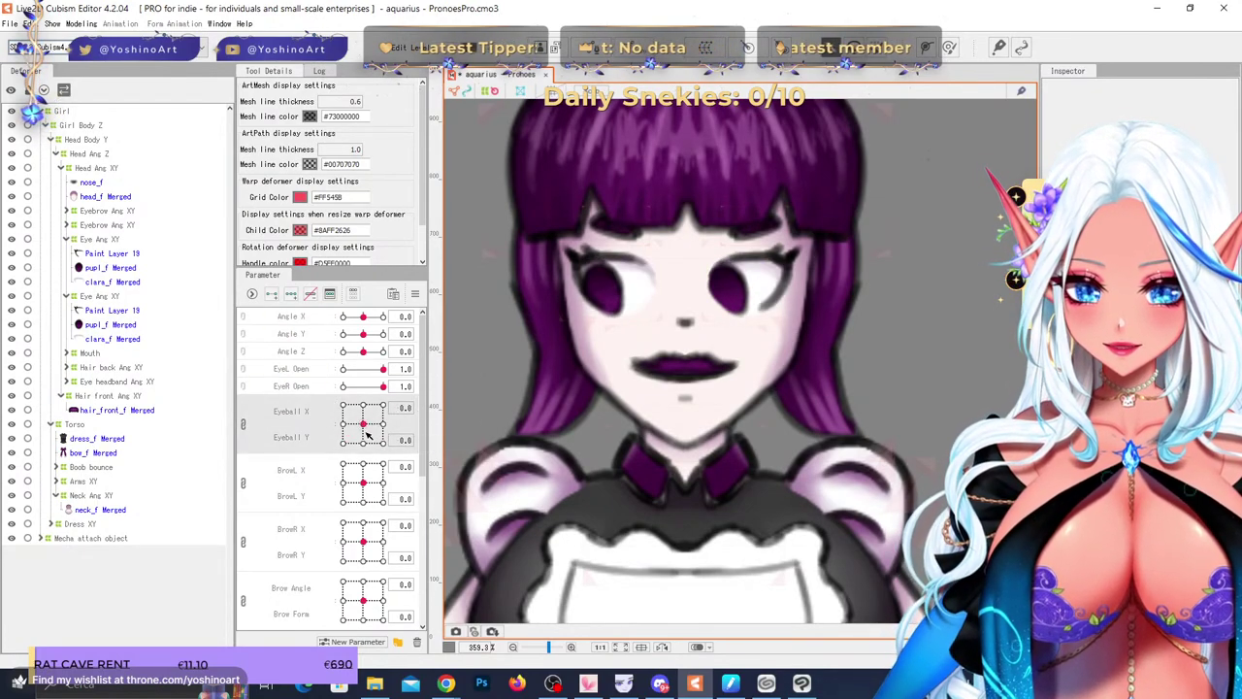
{"action": "scroll", "coordinate": [368, 442], "scroll_direction": "down", "scroll_amount": 2}
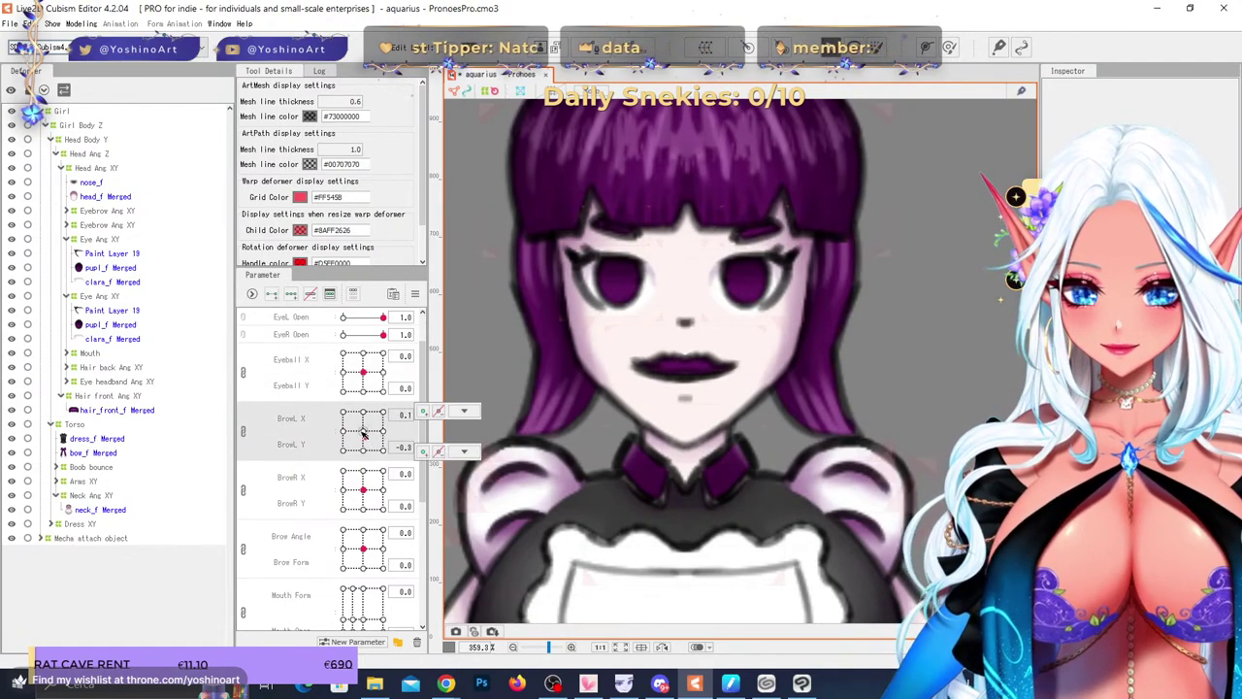
{"action": "left_click_drag", "start_coordinate": [366, 439], "coordinate": [365, 434]}
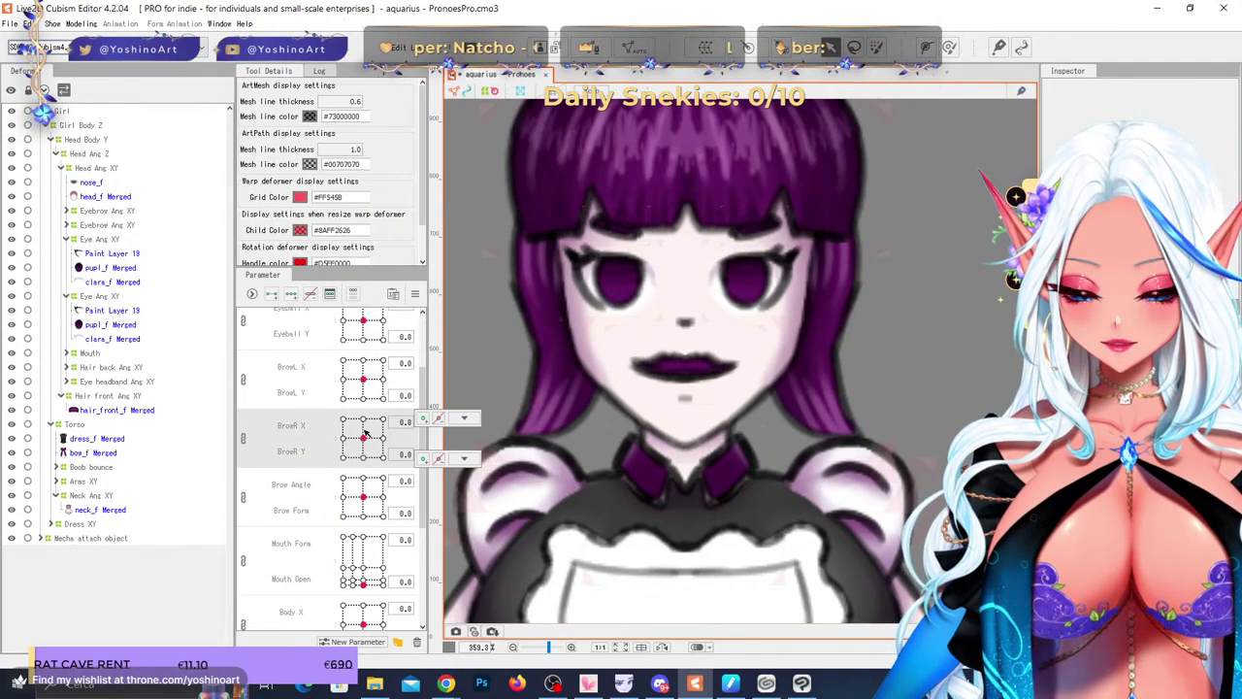
- Unlink BrowL X from BrowL Y, and inspect the keys on the eyebrow mesh and its Eyebrow Ang XY deformer
{"action": "left_click", "coordinate": [244, 380]}
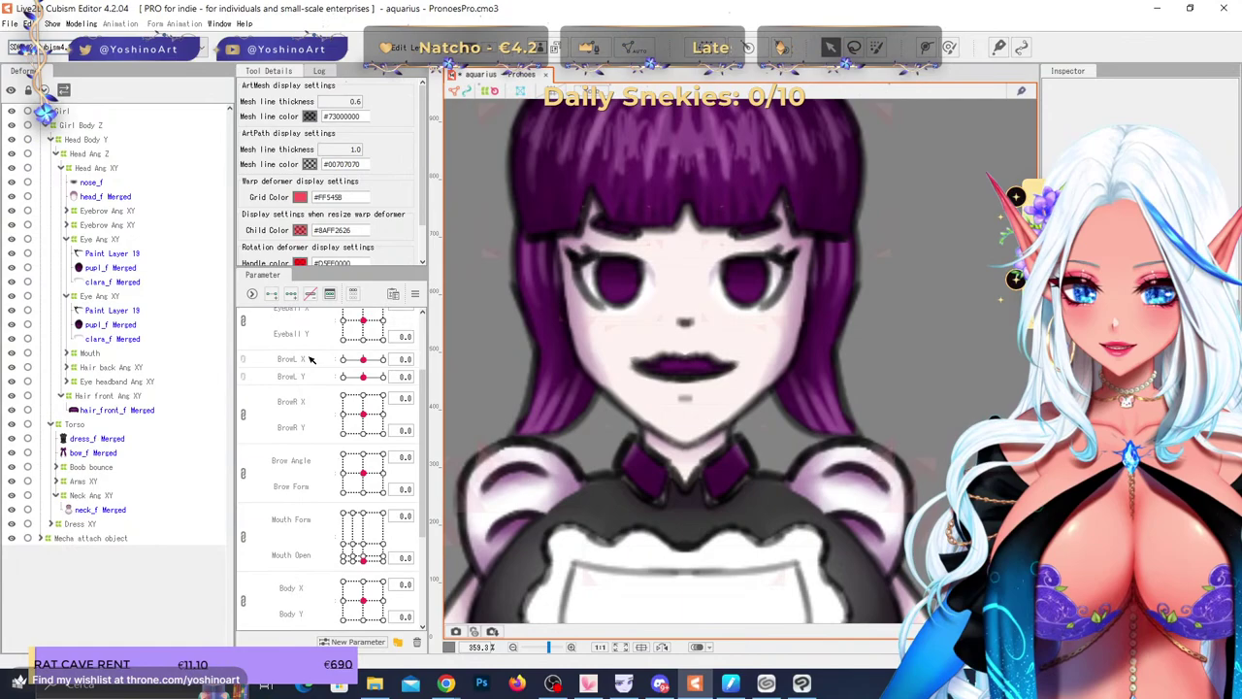
{"action": "right_click", "coordinate": [406, 359]}
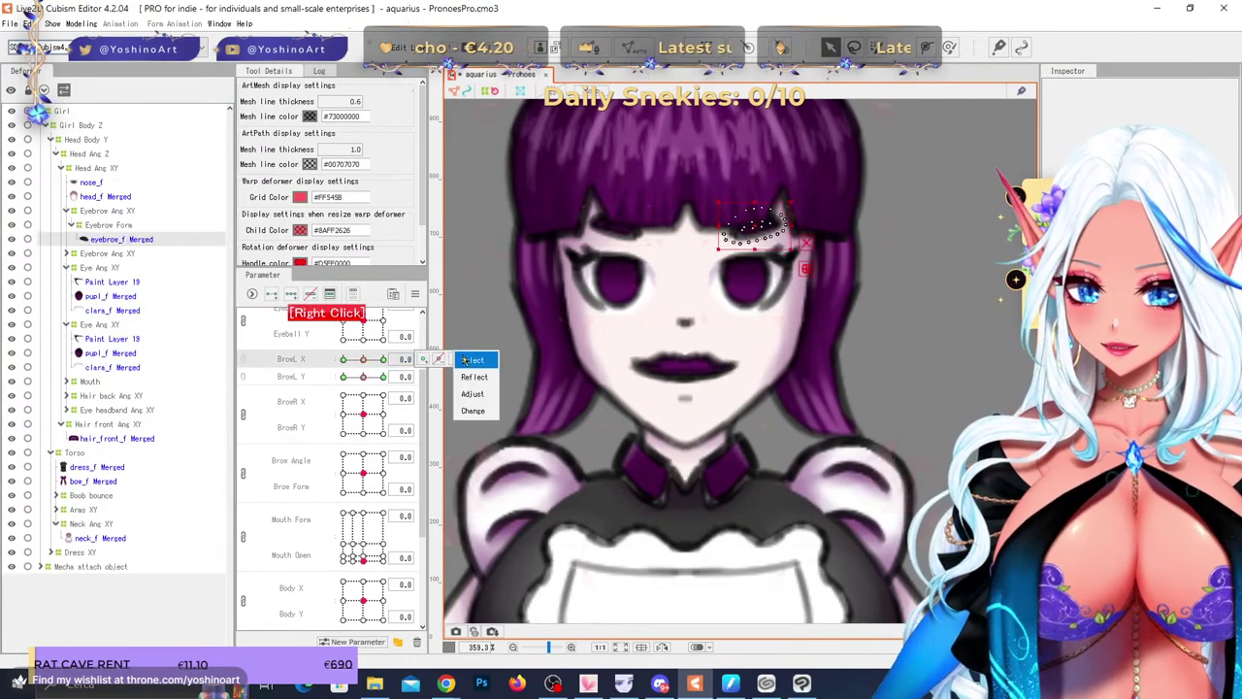
{"action": "left_click", "coordinate": [151, 243]}
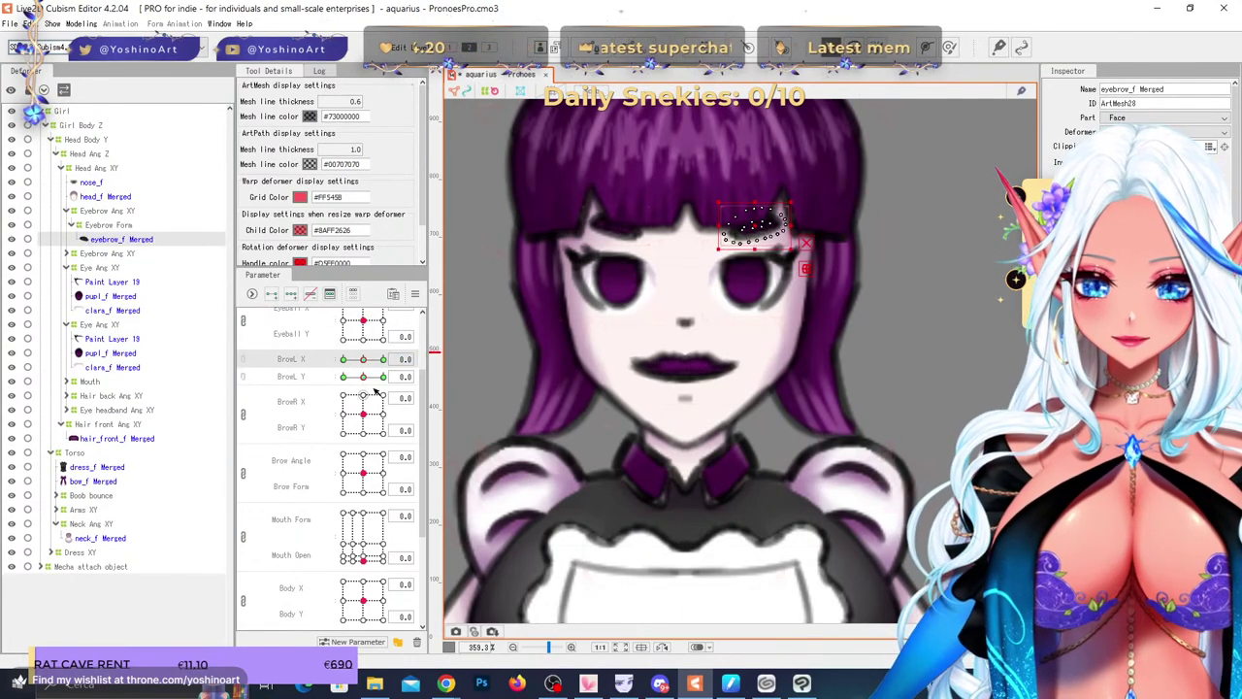
{"action": "left_click", "coordinate": [136, 223]}
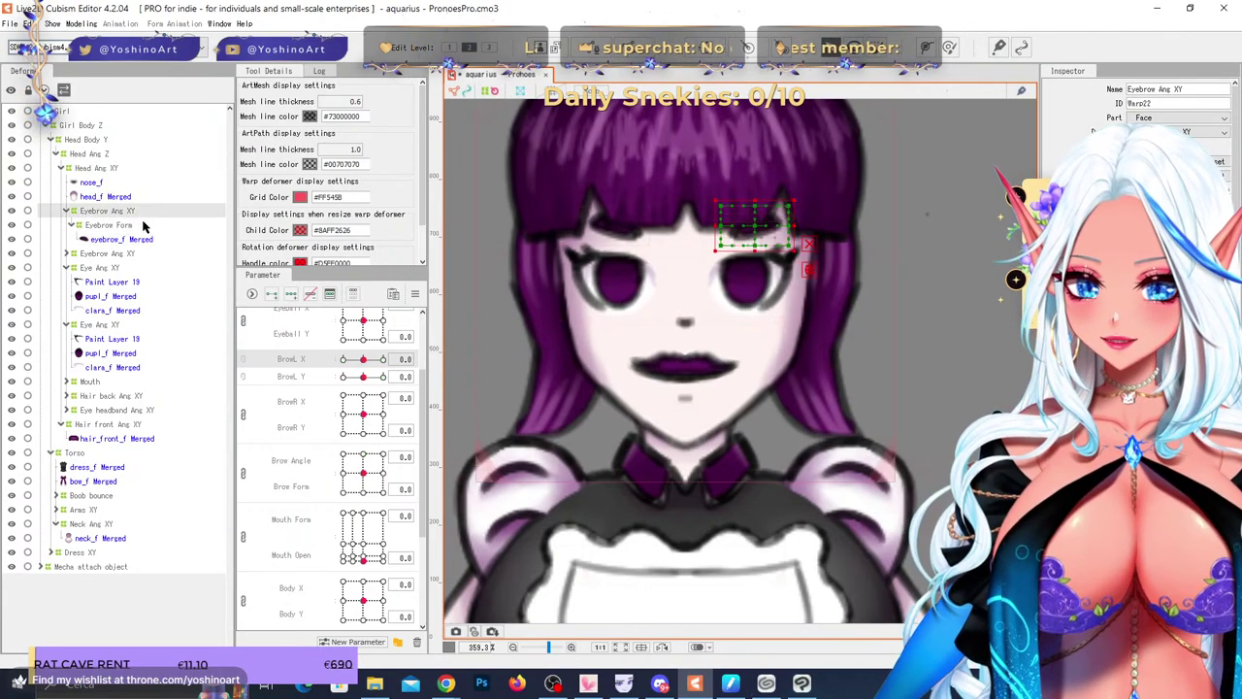
{"action": "scroll", "coordinate": [344, 394], "scroll_direction": "up", "scroll_amount": 3}
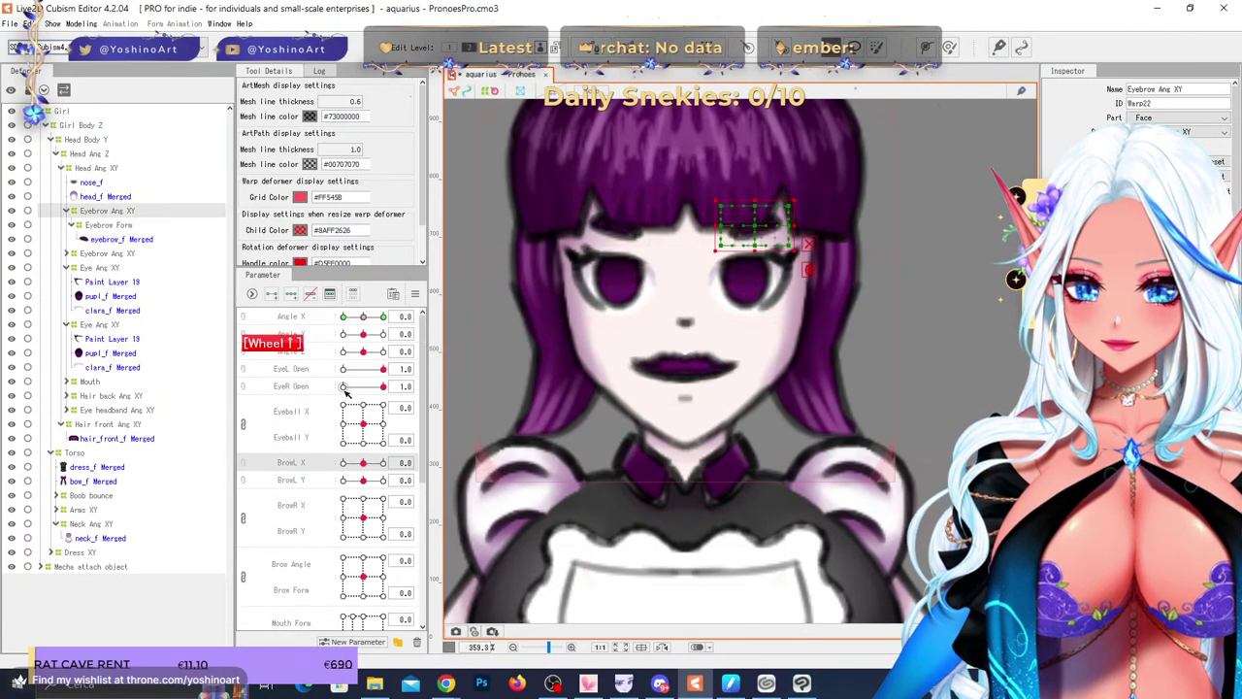
{"action": "scroll", "coordinate": [734, 221], "scroll_direction": "down", "scroll_amount": 2}
{"action": "scroll", "coordinate": [676, 201], "scroll_direction": "up", "scroll_amount": 3}
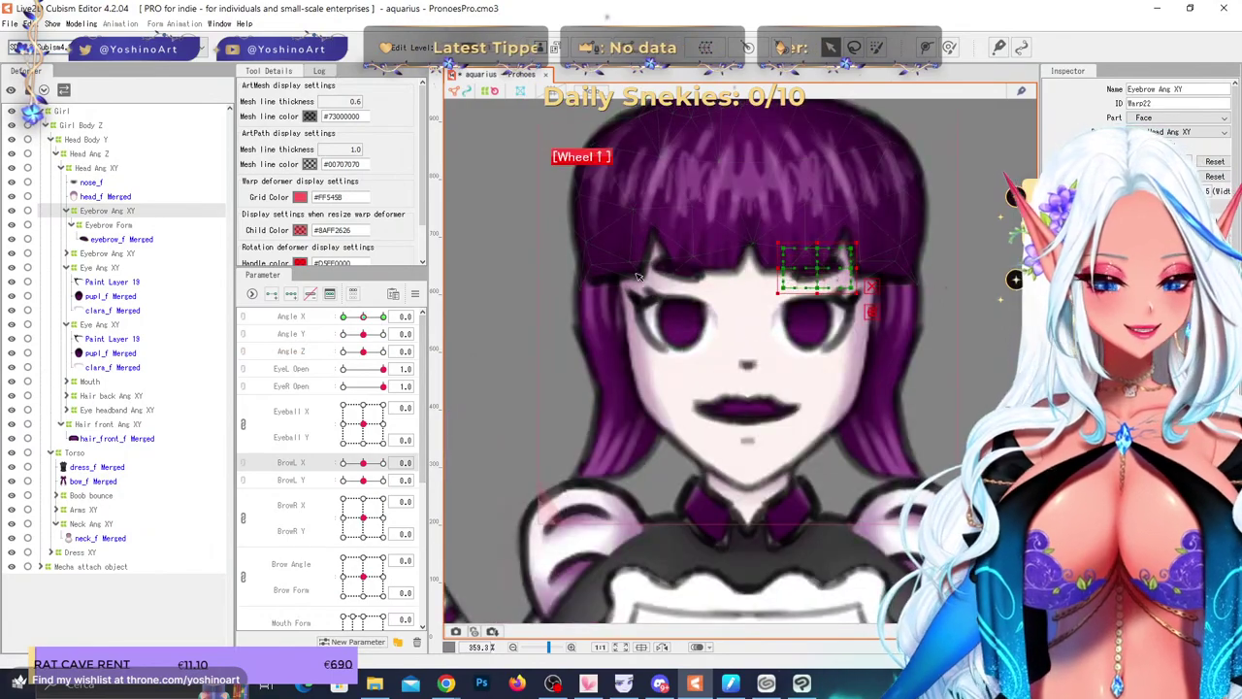
- Delete both Eye Ang XY warp deformers while keeping their eyelash, pupil and eye white meshes
{"action": "left_click", "coordinate": [679, 320]}
{"action": "left_click", "coordinate": [114, 325]}
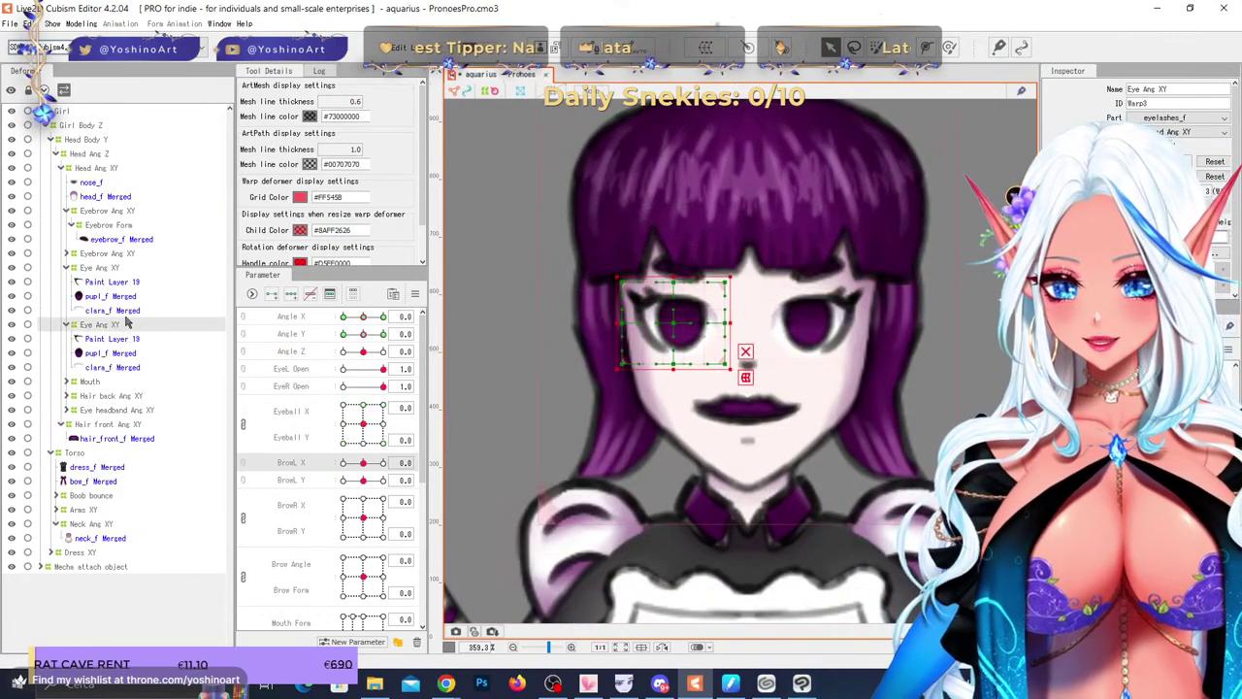
{"action": "mouse_move", "coordinate": [362, 316]}
{"action": "left_mouse_down"}
{"action": "mouse_move", "coordinate": [336, 320]}
{"action": "mouse_move", "coordinate": [363, 317]}
{"action": "left_mouse_up"}
{"action": "left_click", "coordinate": [109, 269], "text": "ctrl"}
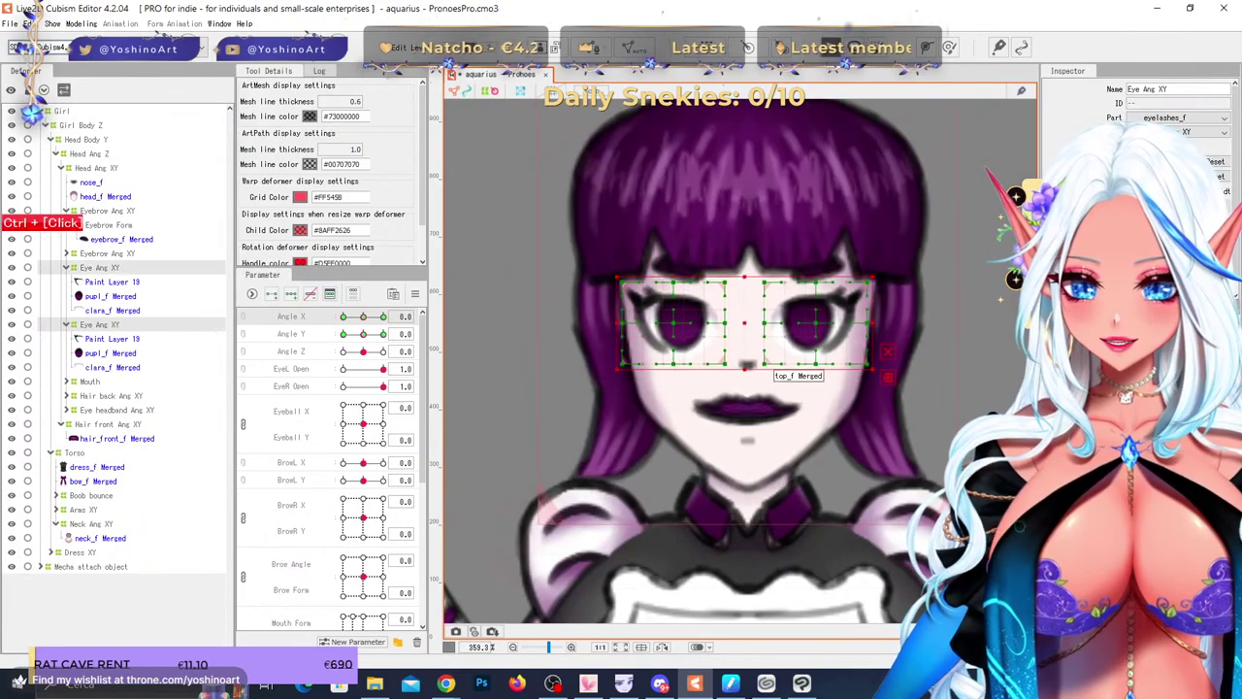
{"action": "key", "text": "Delete"}
- Create one parent warp deformer around all six eye meshes with 2 × 2 Bezier and 5 × 5 conversion divisions
{"action": "left_click", "coordinate": [108, 183]}
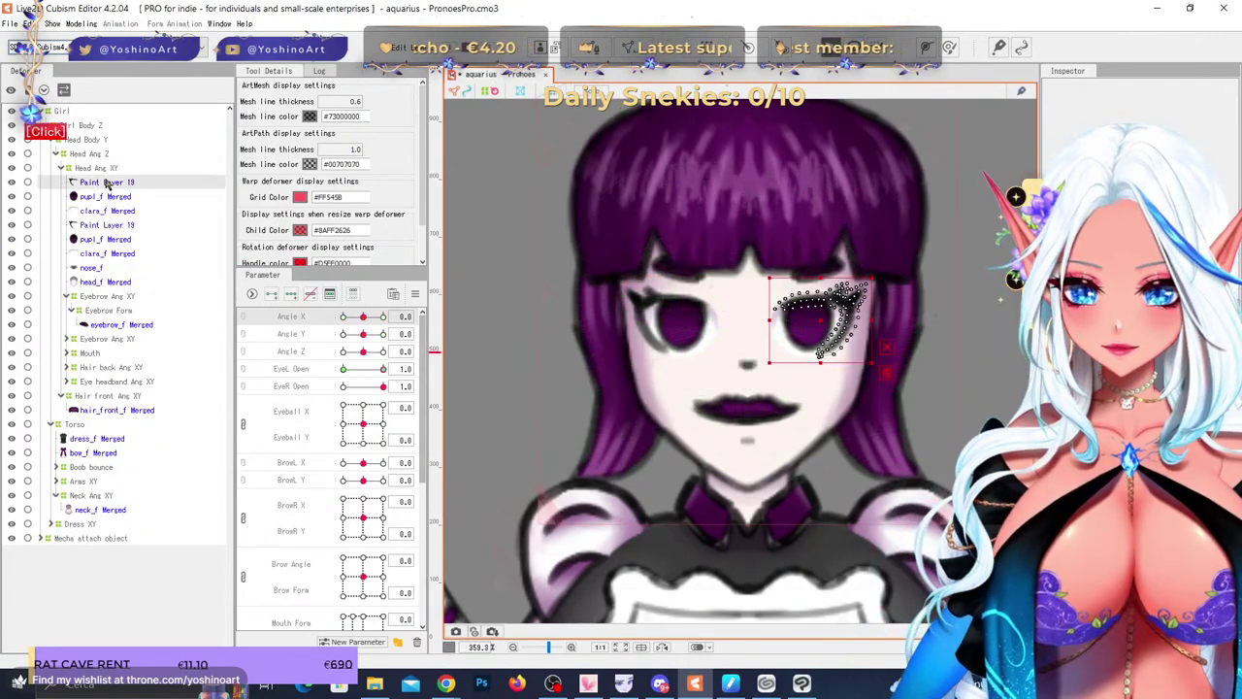
{"action": "left_click", "coordinate": [113, 254], "text": "shift"}
{"action": "left_click", "coordinate": [711, 49]}
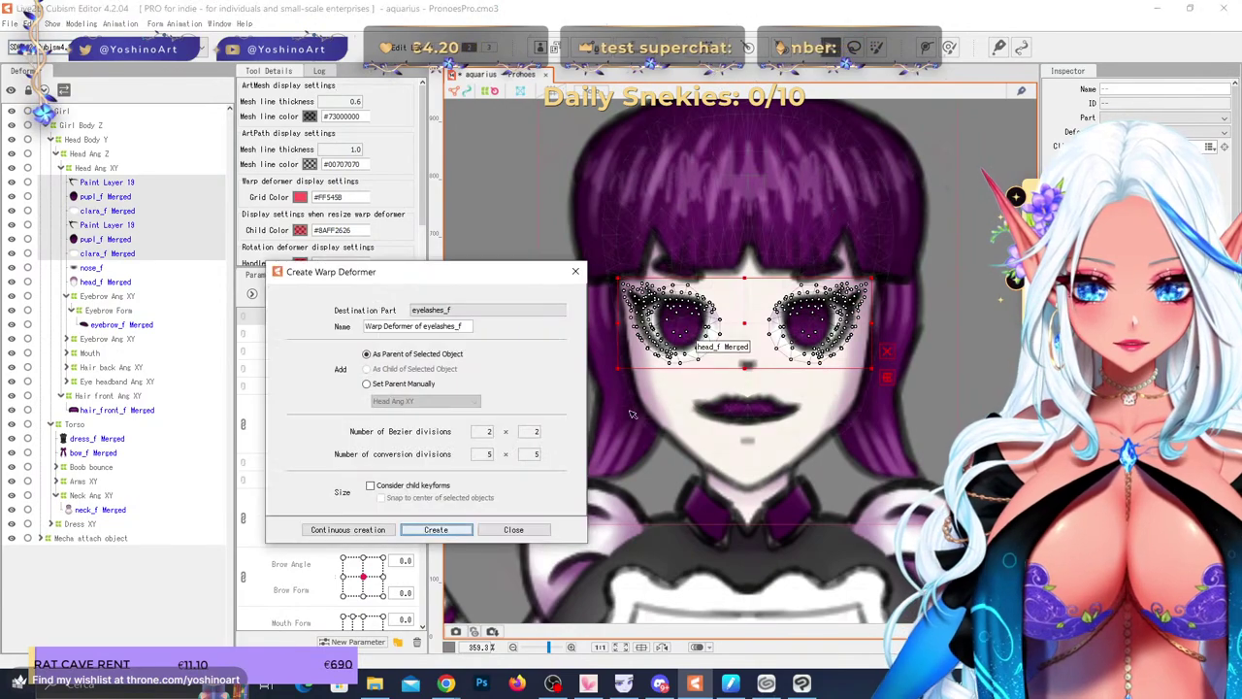
{"action": "left_click", "coordinate": [437, 527]}
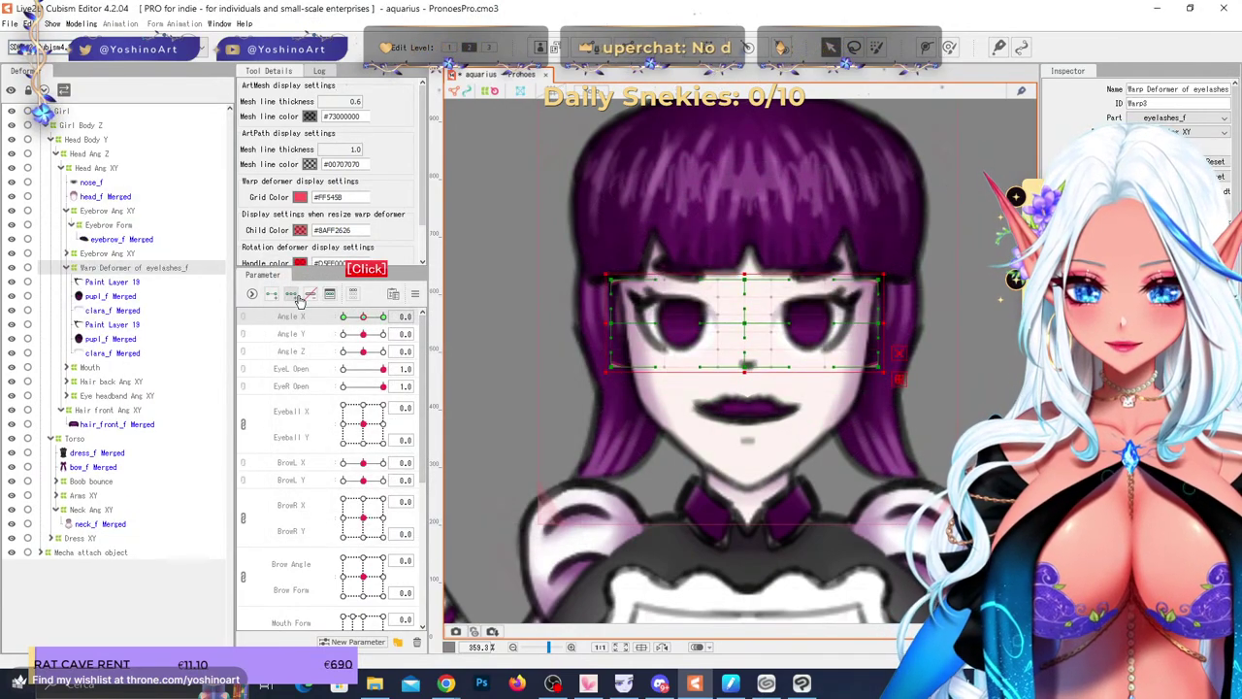
- Try shifting the shared eye deformer toward the facing side at Angle X -30 and narrowing its far edge
{"action": "left_click", "coordinate": [343, 316]}
{"action": "left_click_drag", "start_coordinate": [713, 327], "coordinate": [697, 327]}
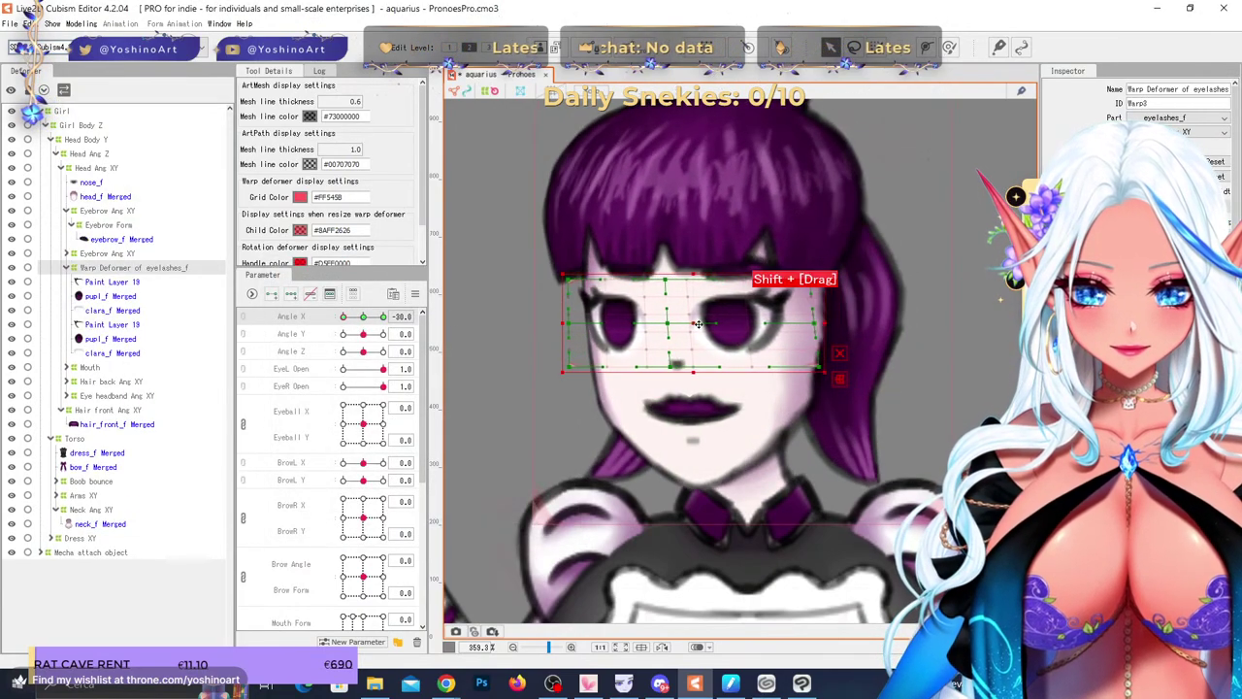
{"action": "left_click_drag", "start_coordinate": [571, 368], "coordinate": [583, 368]}
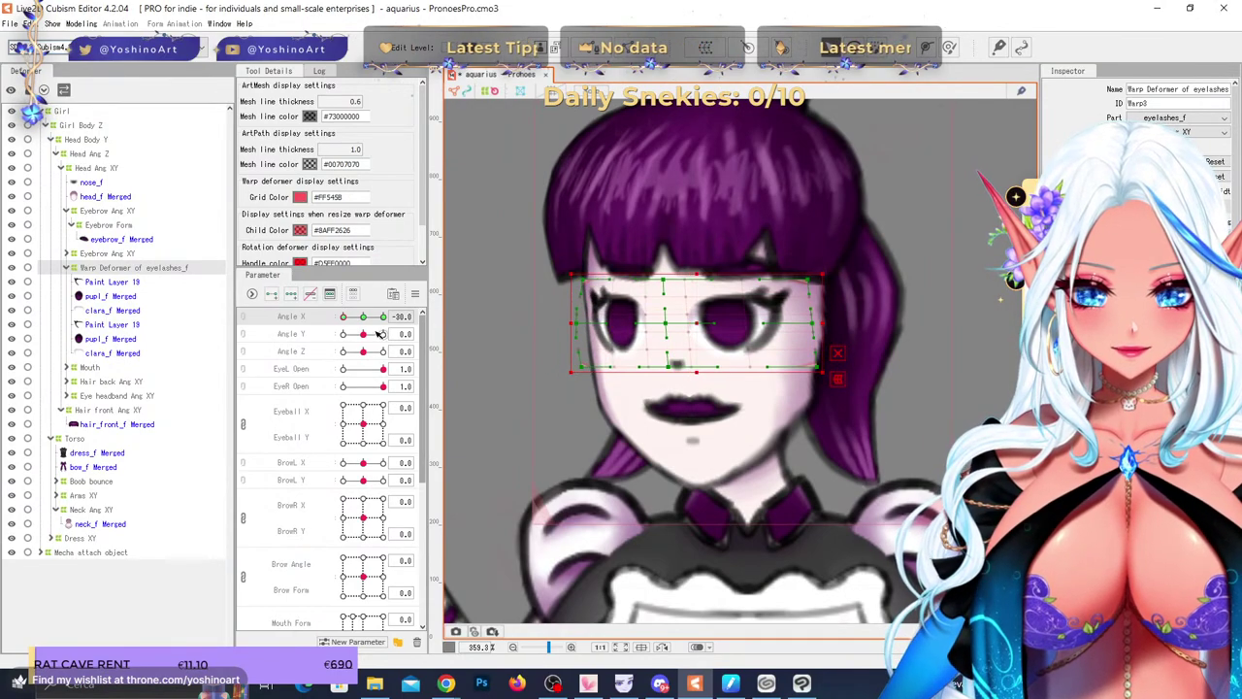
- Try reflecting the shared eye deformer's motion horizontally across Angle X
{"action": "left_click", "coordinate": [414, 295]}
{"action": "left_click", "coordinate": [514, 386]}
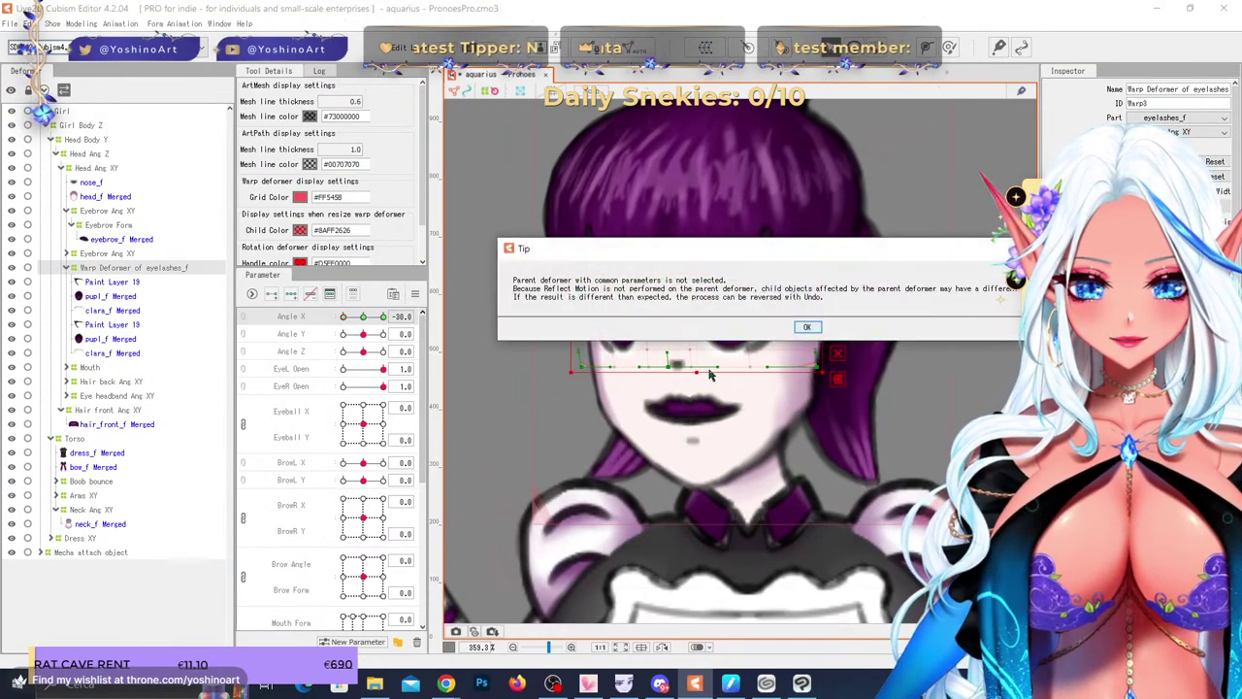
{"action": "left_click", "coordinate": [804, 326]}
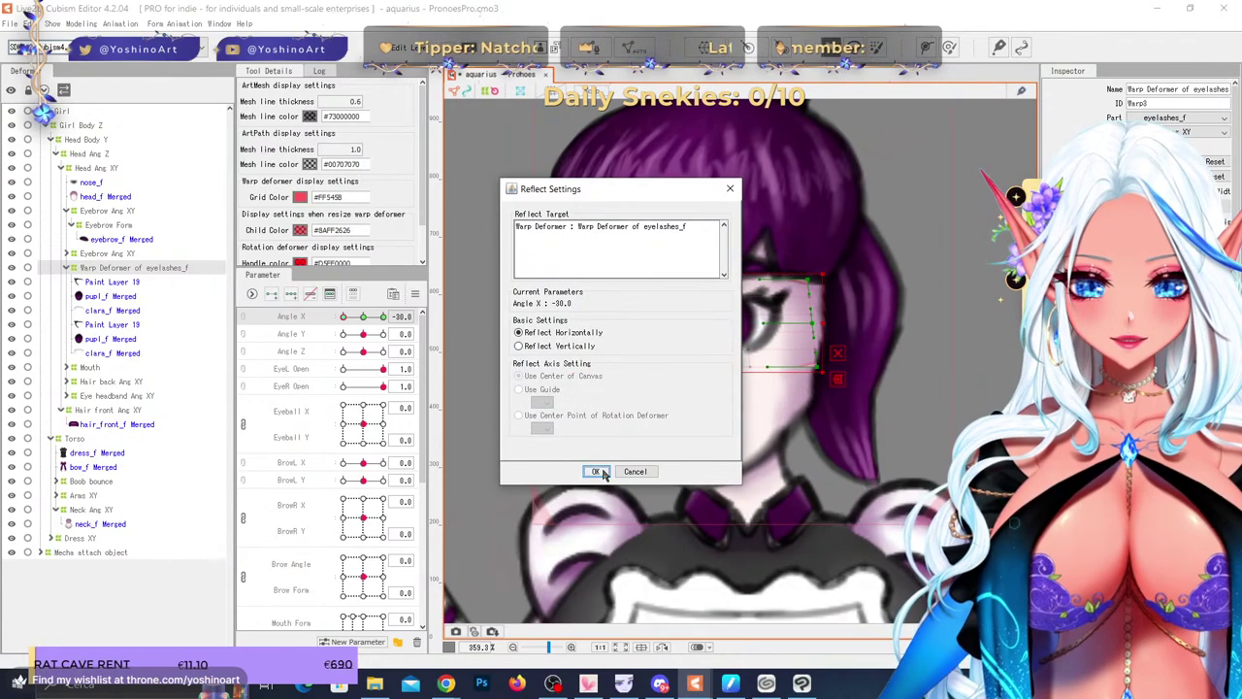
{"action": "left_click", "coordinate": [597, 472]}
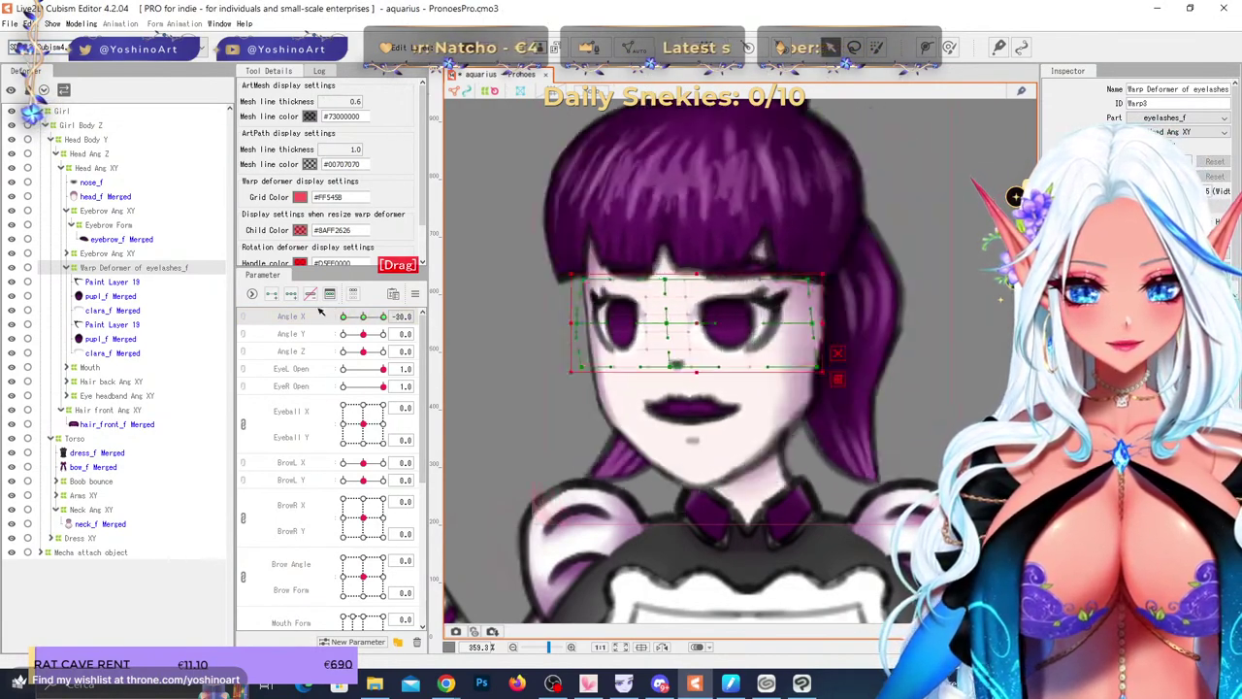
- Undo the shared eye deformer's motion reflection and its Angle X reshaping
{"action": "key", "text": "ctrl+z"}
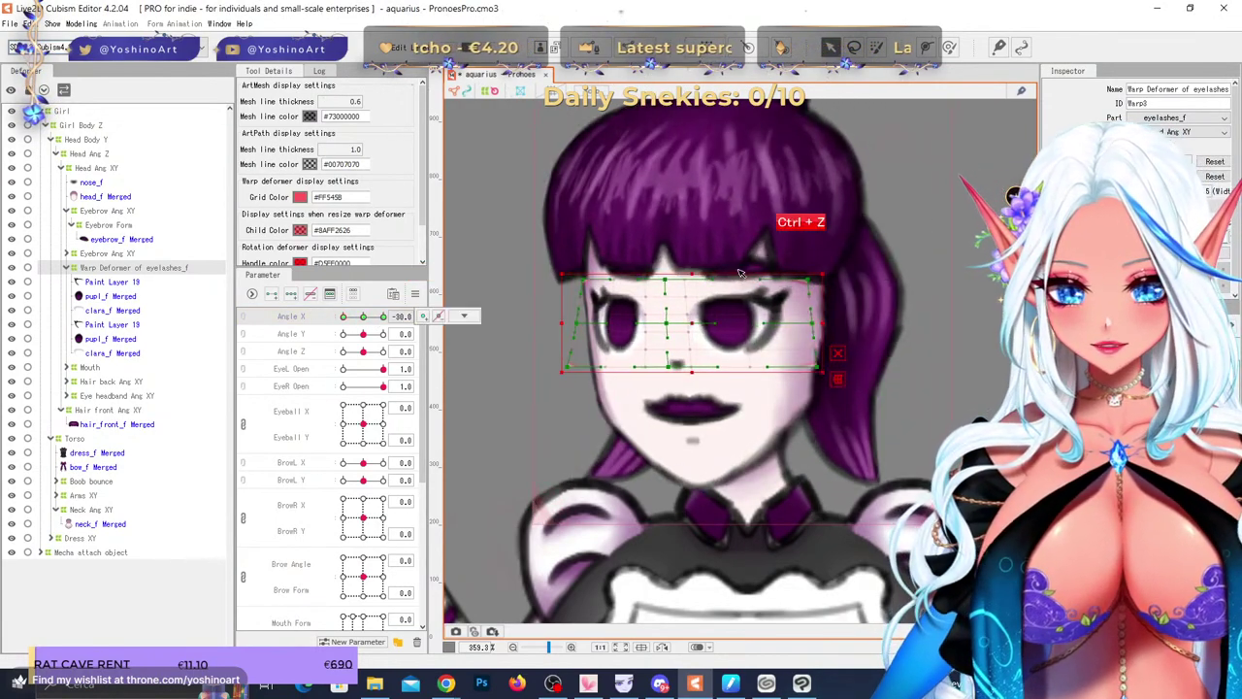
{"action": "key", "text": "ctrl+z"}
{"action": "key", "text": "ctrl+z"}
{"action": "key", "text": "ctrl+z"}
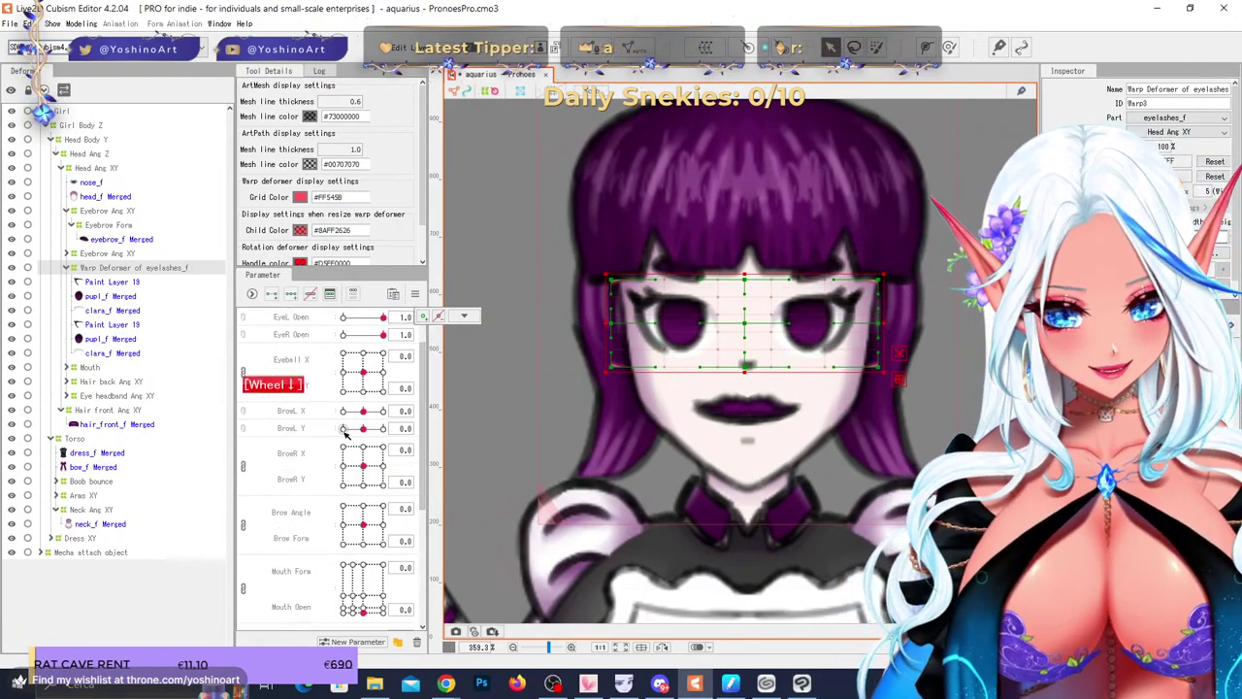
- Examine the mouth shapes at Mouth Form 1.0 with Mouth Open at 1.0 and at 0
{"action": "scroll", "coordinate": [369, 417], "scroll_direction": "down", "scroll_amount": 3}
{"action": "mouse_move", "coordinate": [367, 462]}
{"action": "left_mouse_down"}
{"action": "mouse_move", "coordinate": [335, 386]}
{"action": "mouse_move", "coordinate": [435, 388]}
{"action": "left_mouse_up"}
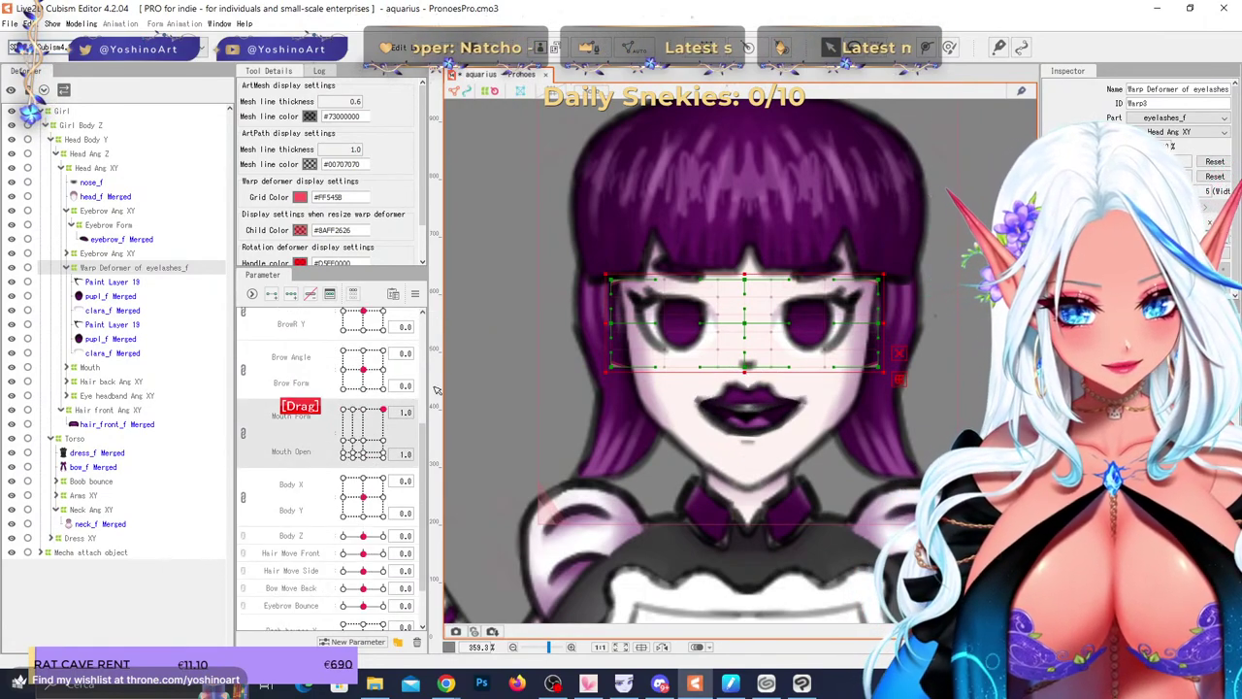
{"action": "right_click", "coordinate": [380, 450]}
{"action": "right_click", "coordinate": [384, 460]}
{"action": "right_click", "coordinate": [384, 460]}
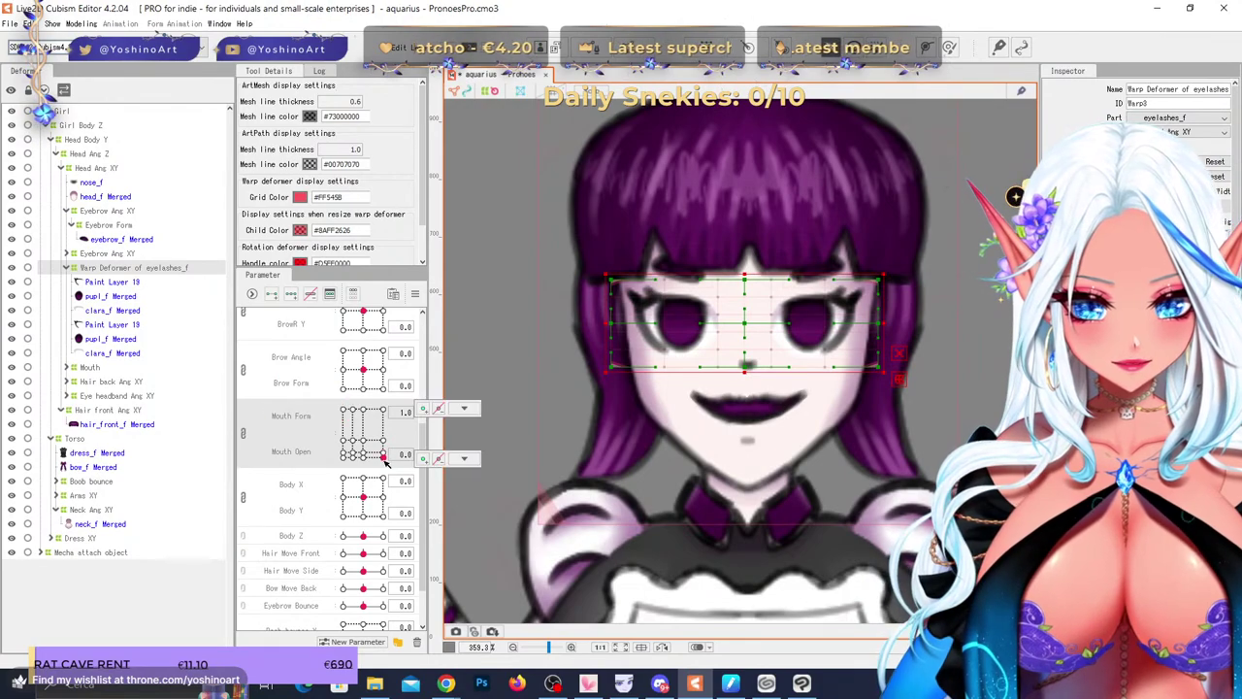
{"action": "scroll", "coordinate": [570, 321], "scroll_direction": "down", "scroll_amount": 8}
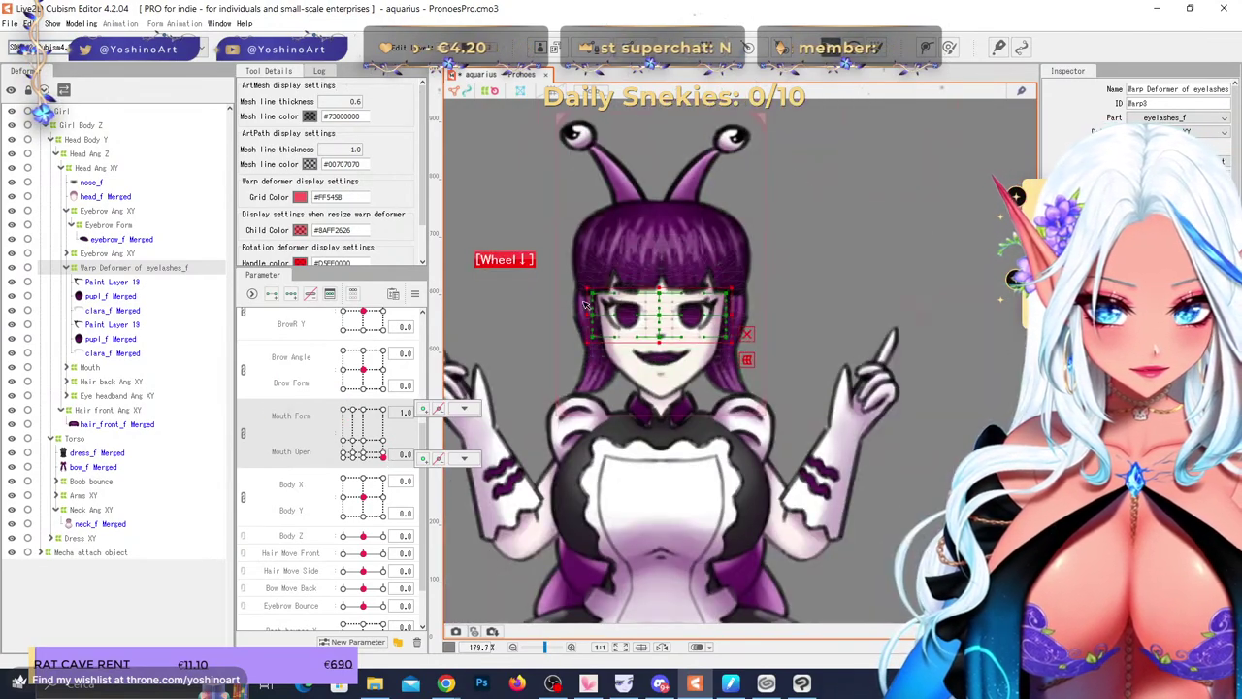
{"action": "scroll", "coordinate": [646, 288], "scroll_direction": "up", "scroll_amount": 3}
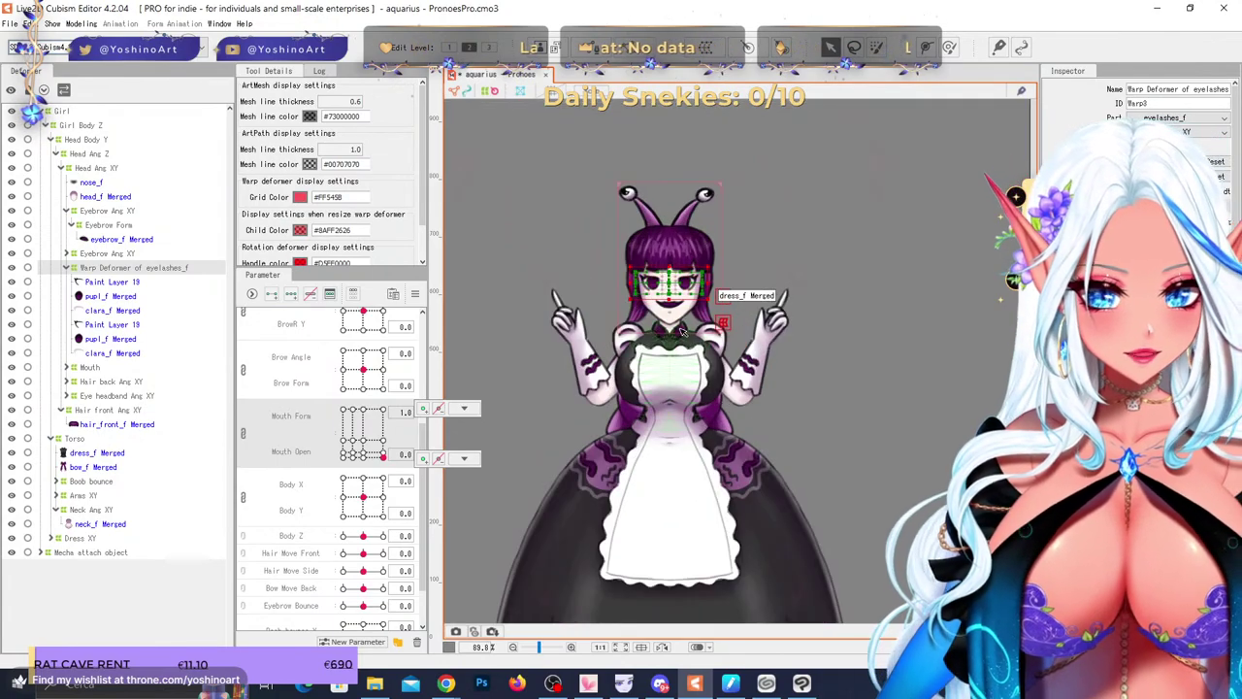
{"action": "scroll", "coordinate": [744, 245], "scroll_direction": "up", "scroll_amount": 1}
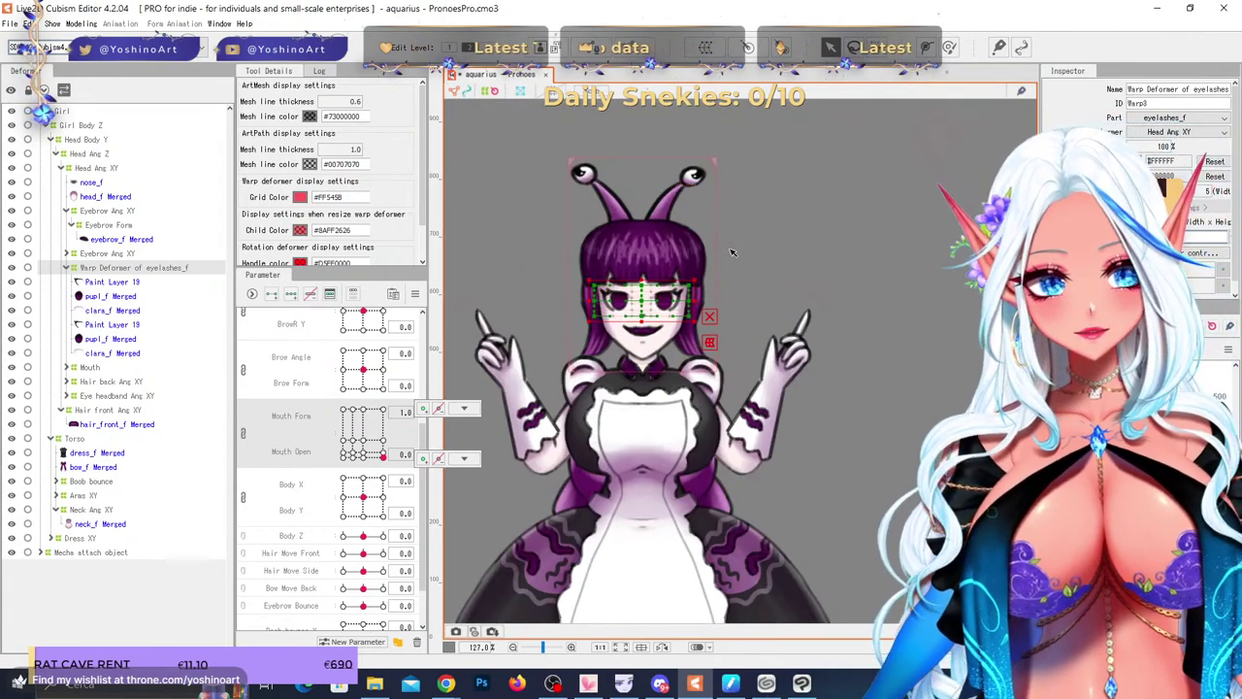
{"action": "left_click", "coordinate": [52, 24]}
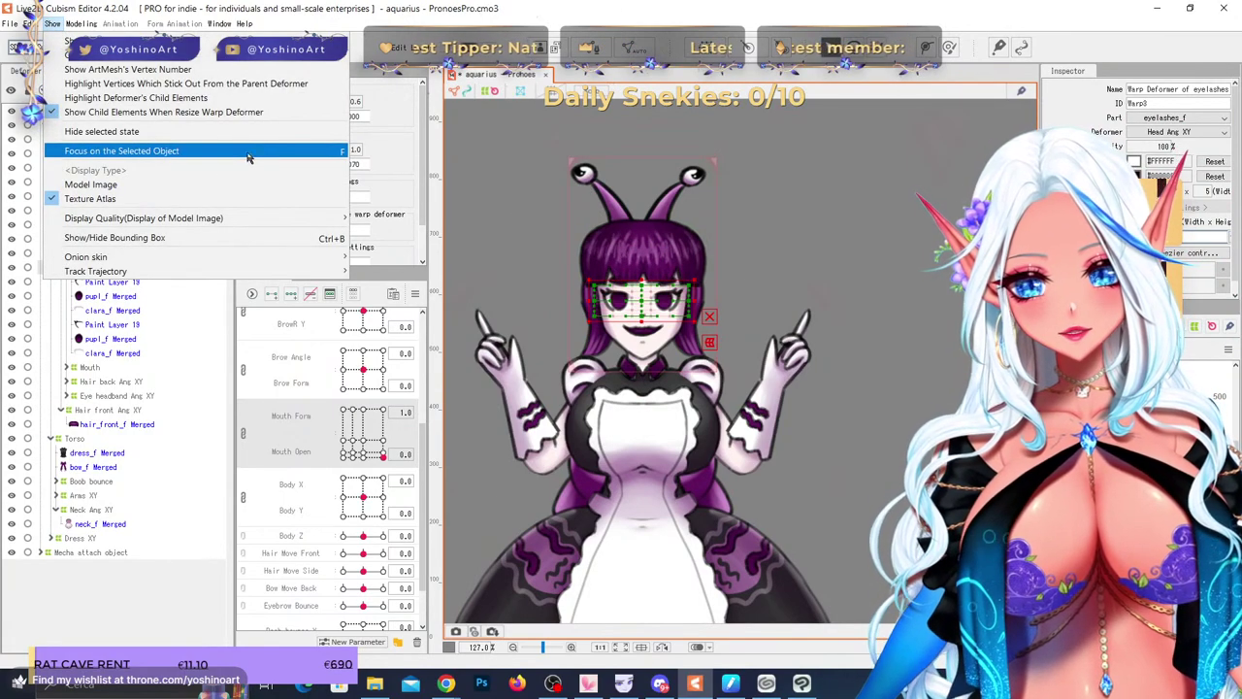
{"action": "mouse_move", "coordinate": [305, 217]}
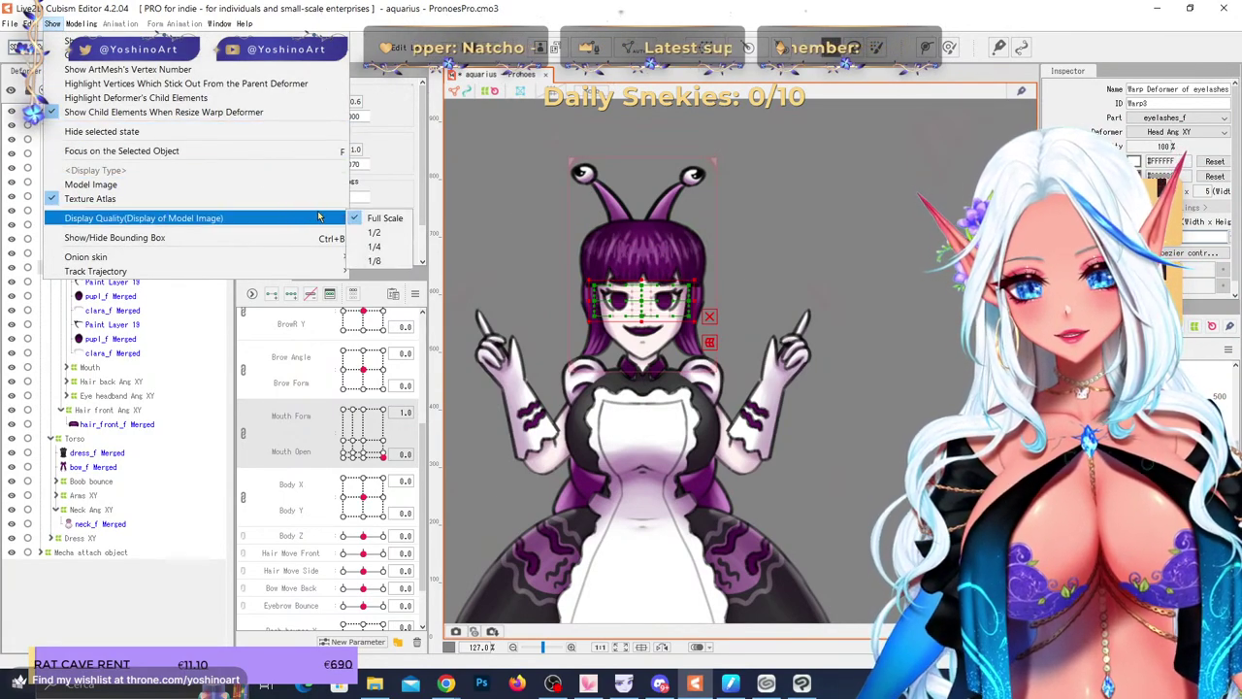
{"action": "left_click", "coordinate": [772, 221]}
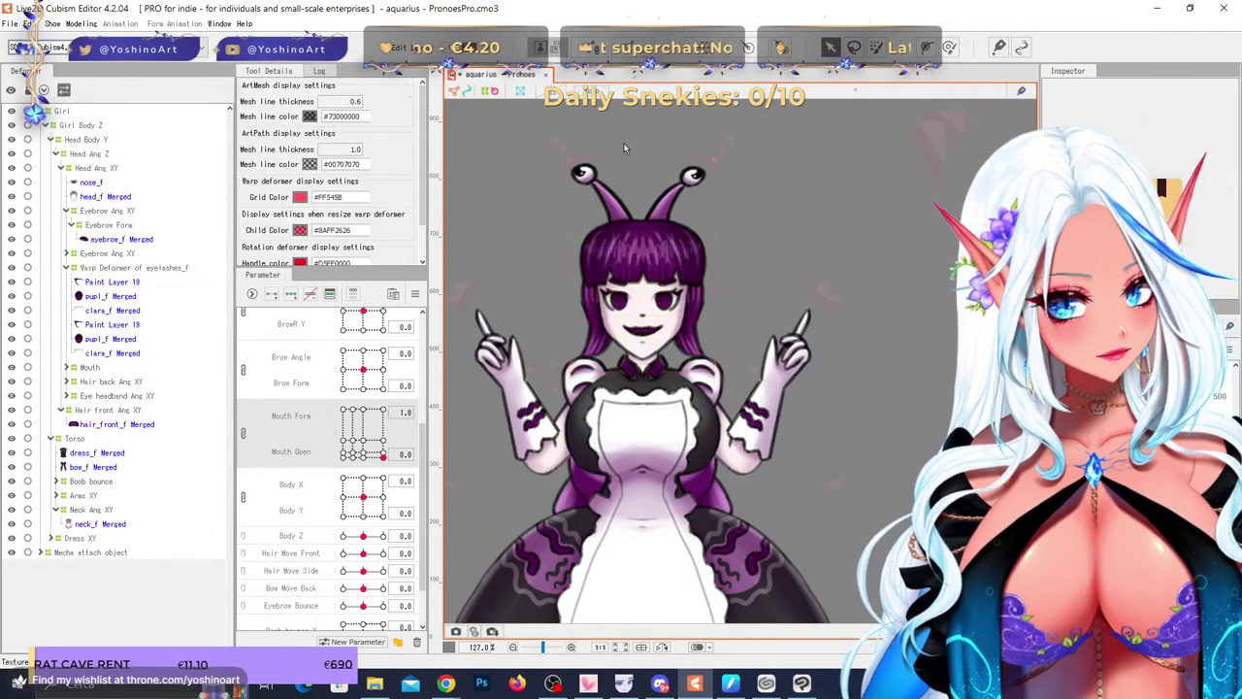
- Examine the model's part layout in the texture atlas editor and leave it without changes
{"action": "key", "text": "ctrl+t"}
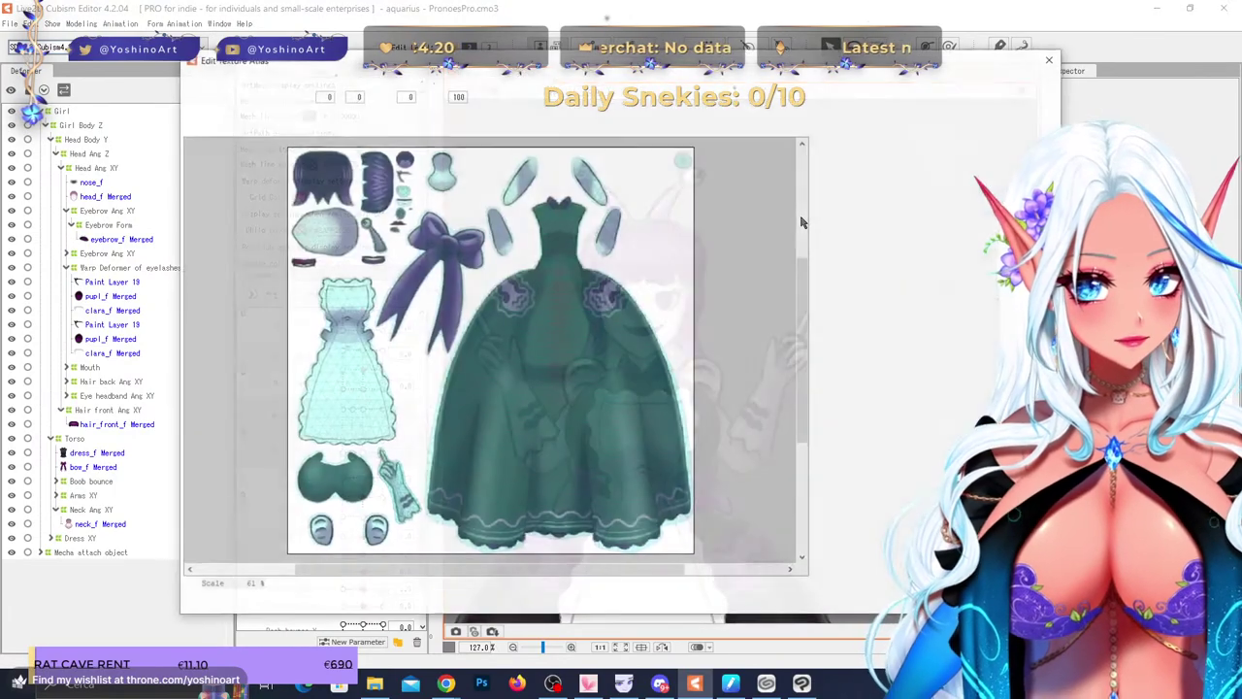
{"action": "scroll", "coordinate": [676, 391], "scroll_direction": "down", "scroll_amount": 2}
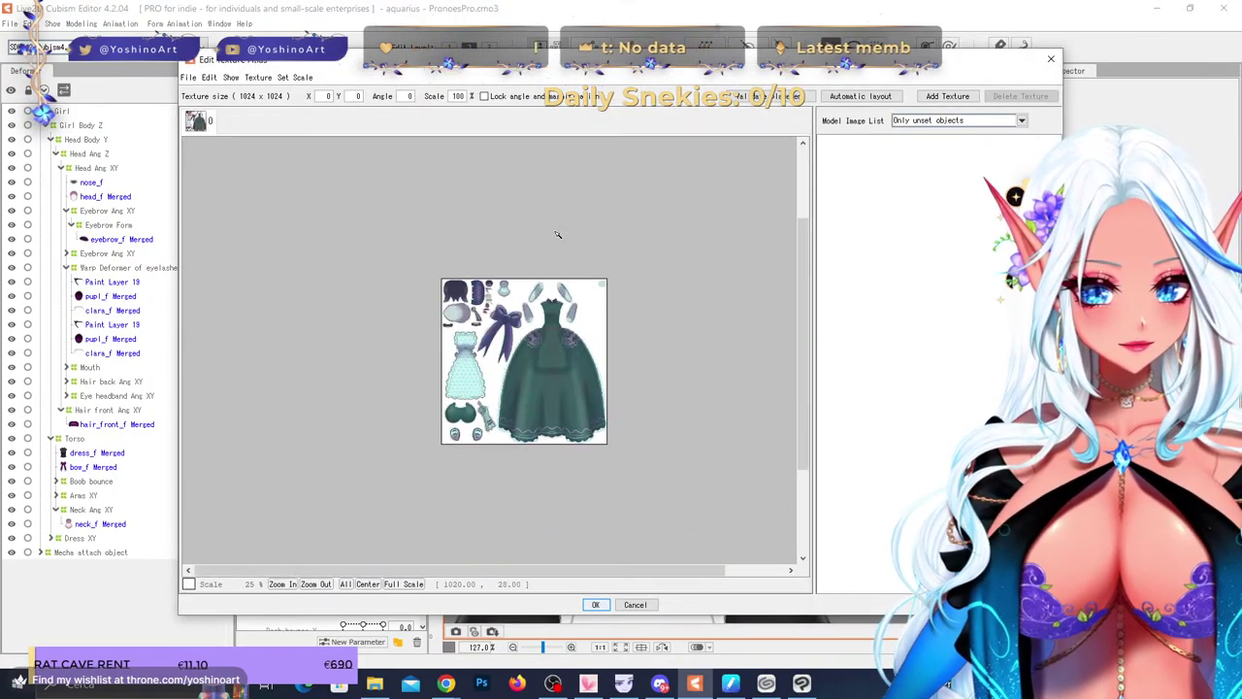
{"action": "scroll", "coordinate": [557, 235], "scroll_direction": "up", "scroll_amount": 2}
{"action": "scroll", "coordinate": [252, 302], "scroll_direction": "up", "scroll_amount": 2}
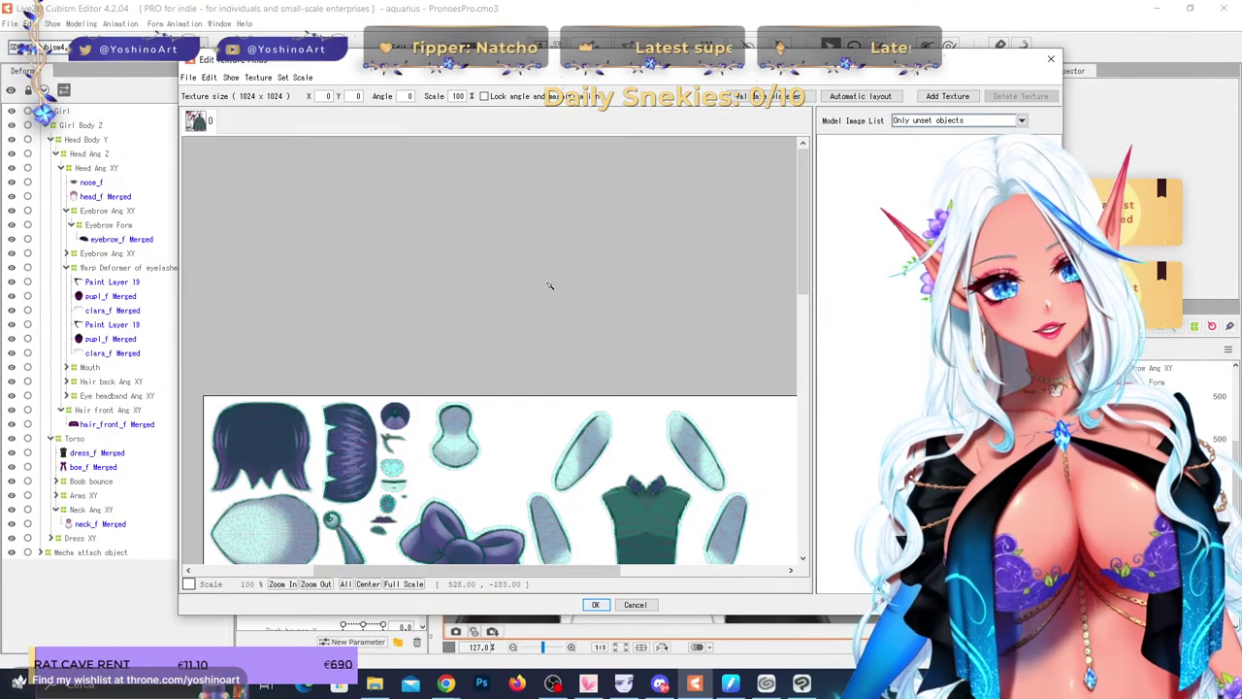
{"action": "scroll", "coordinate": [554, 342], "scroll_direction": "down", "scroll_amount": 1}
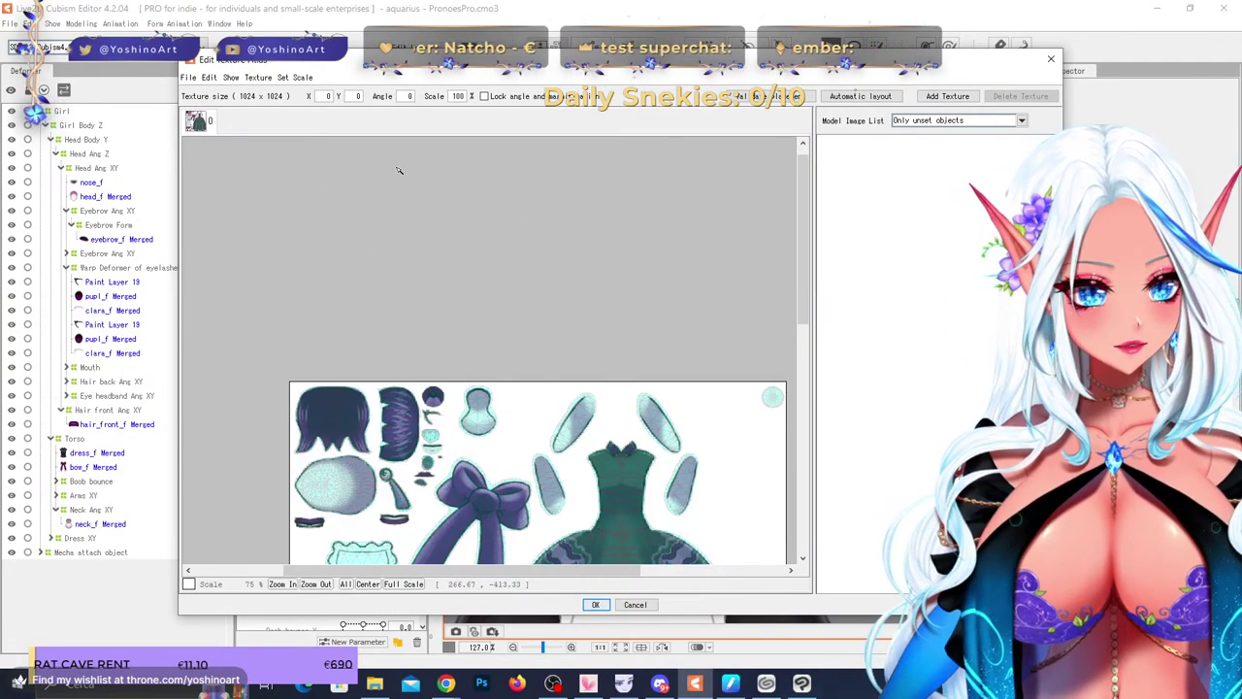
{"action": "left_click", "coordinate": [645, 607]}
- Inspect the character's right glove mesh with Body X and Body Y at 10.0, and return both parameters to 0
{"action": "scroll", "coordinate": [614, 246], "scroll_direction": "down", "scroll_amount": 5}
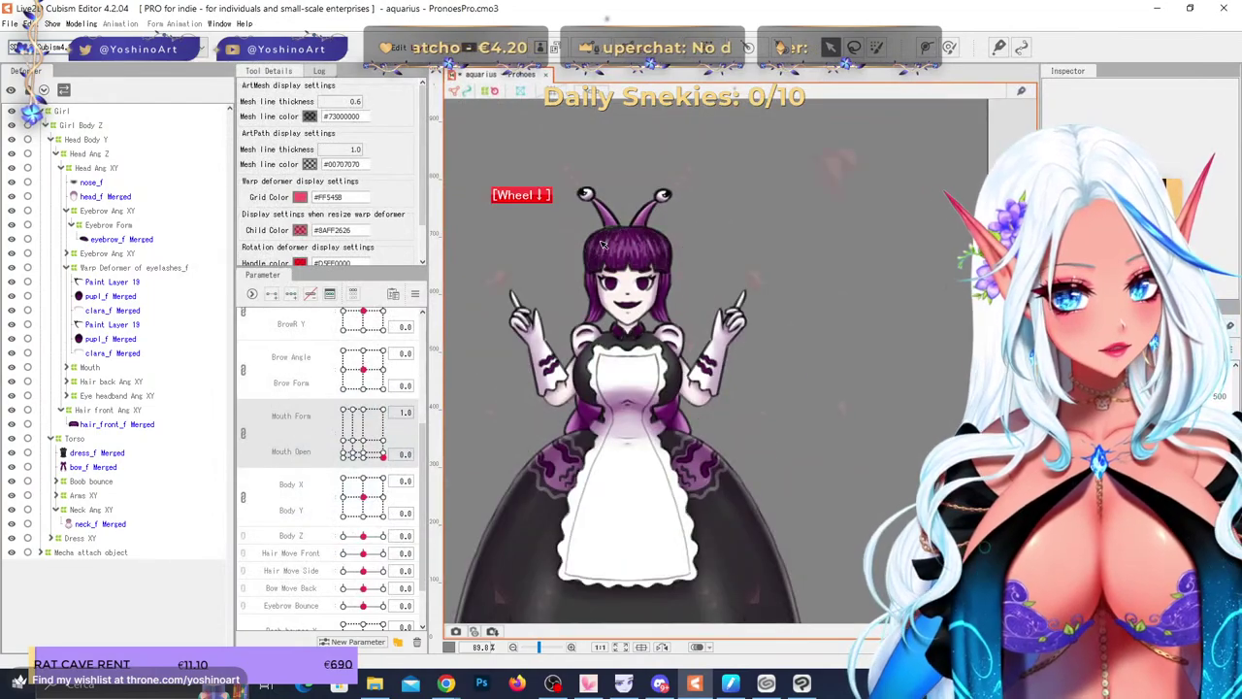
{"action": "scroll", "coordinate": [614, 248], "scroll_direction": "up", "scroll_amount": 5}
{"action": "left_click_drag", "start_coordinate": [363, 497], "coordinate": [405, 477]}
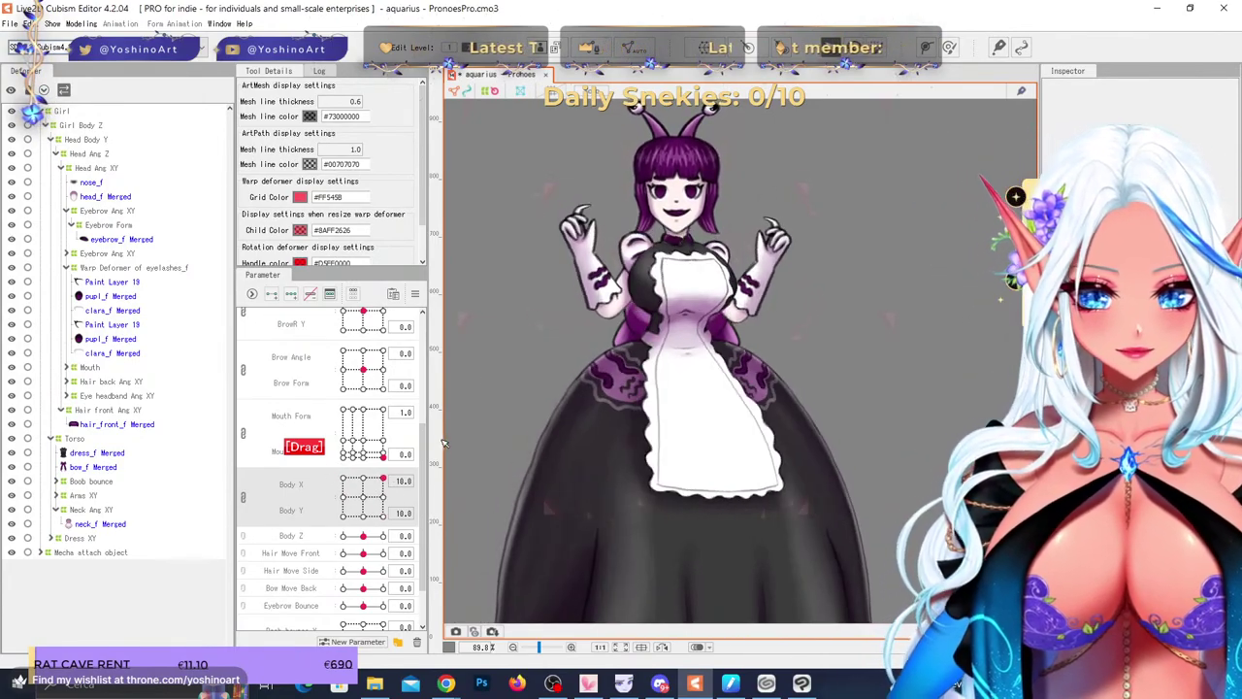
{"action": "scroll", "coordinate": [579, 208], "scroll_direction": "up", "scroll_amount": 5}
{"action": "left_click", "coordinate": [579, 209]}
{"action": "scroll", "coordinate": [579, 209], "scroll_direction": "up", "scroll_amount": 10}
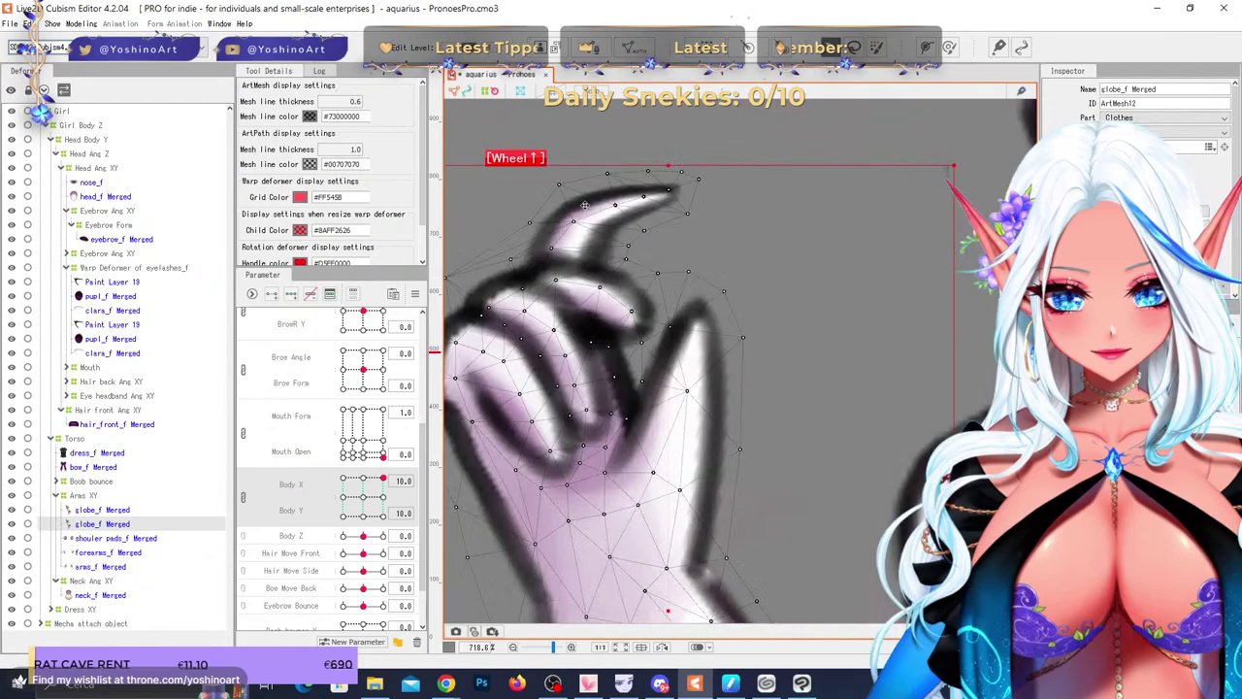
{"action": "mouse_move", "coordinate": [366, 517]}
{"action": "left_mouse_down"}
{"action": "mouse_move", "coordinate": [369, 488]}
{"action": "mouse_move", "coordinate": [362, 496]}
{"action": "left_mouse_up"}
{"action": "right_click", "coordinate": [362, 497]}
{"action": "scroll", "coordinate": [708, 397], "scroll_direction": "down", "scroll_amount": 5}
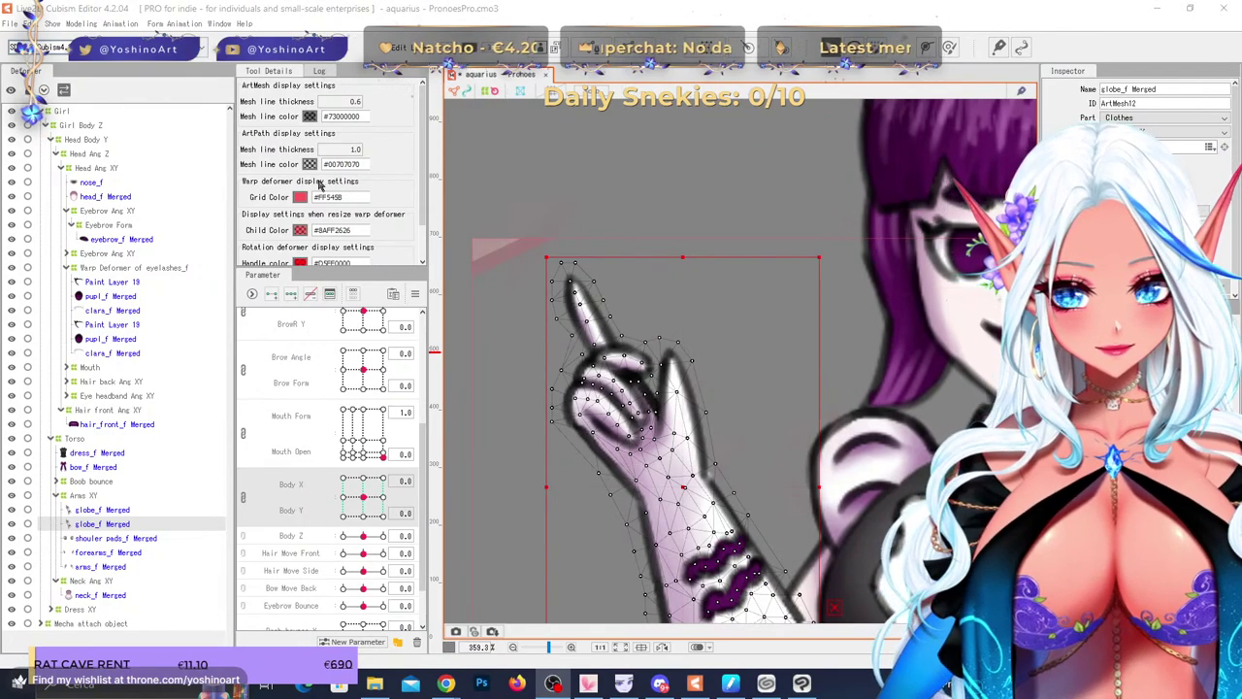
- Open the character's right glove for mesh editing and erase the mesh vertices around its raised index finger
{"action": "scroll", "coordinate": [577, 277], "scroll_direction": "up", "scroll_amount": 5}
{"action": "double_click", "coordinate": [526, 258]}
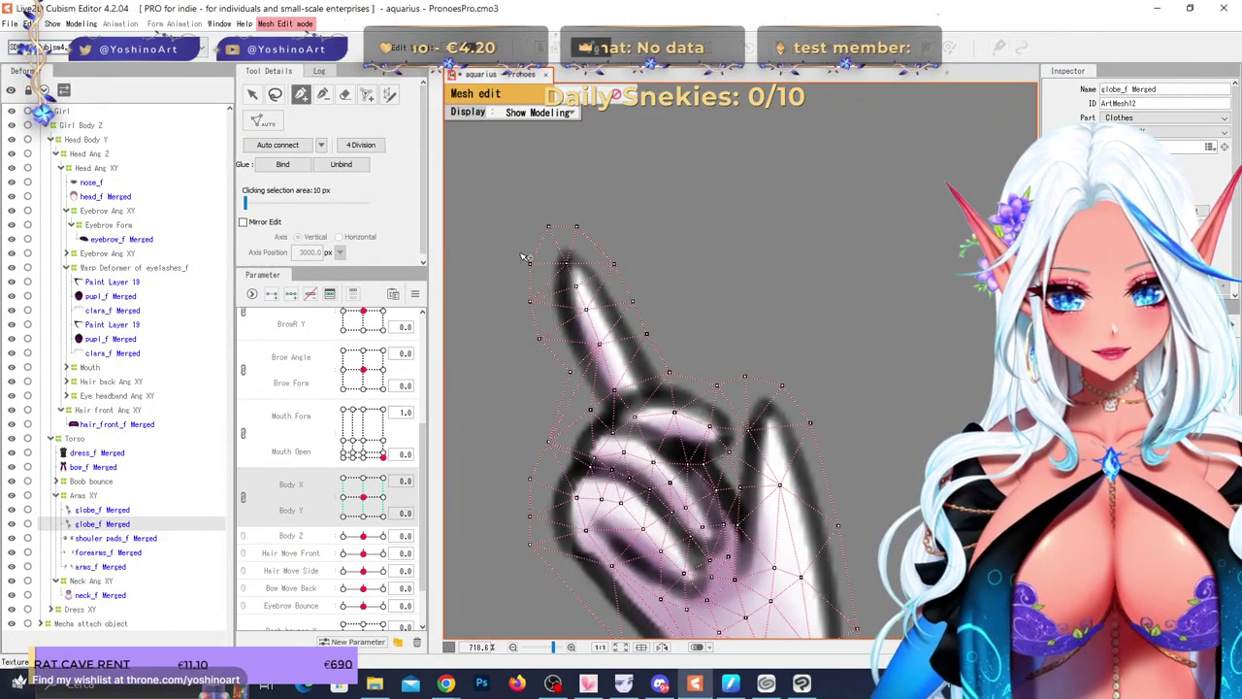
{"action": "left_click", "coordinate": [343, 95]}
{"action": "scroll", "coordinate": [684, 276], "scroll_direction": "down", "scroll_amount": 12}
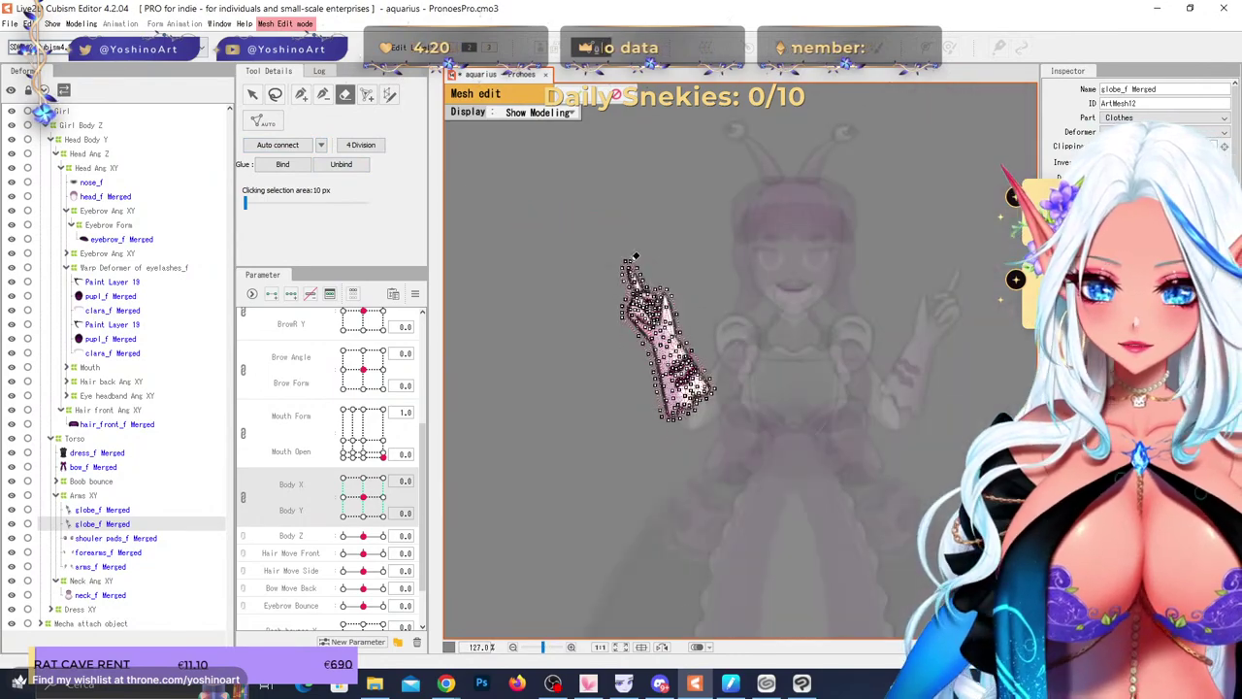
{"action": "scroll", "coordinate": [639, 233], "scroll_direction": "up", "scroll_amount": 5}
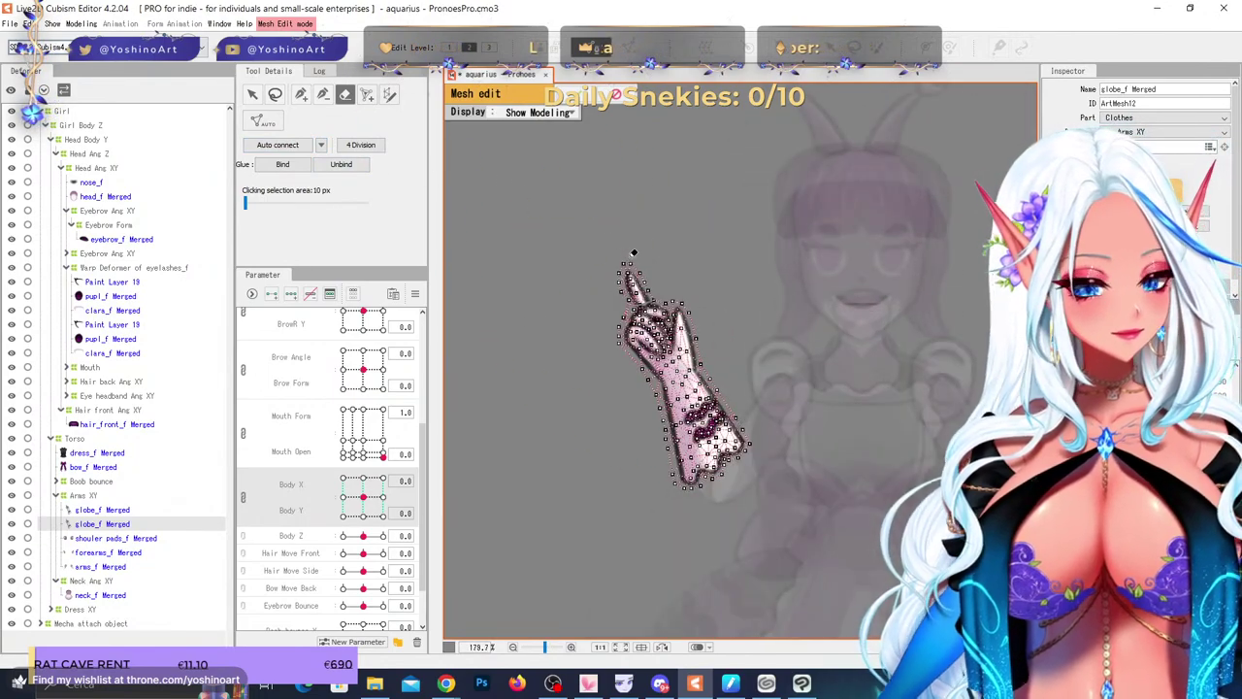
{"action": "left_click", "coordinate": [630, 250]}
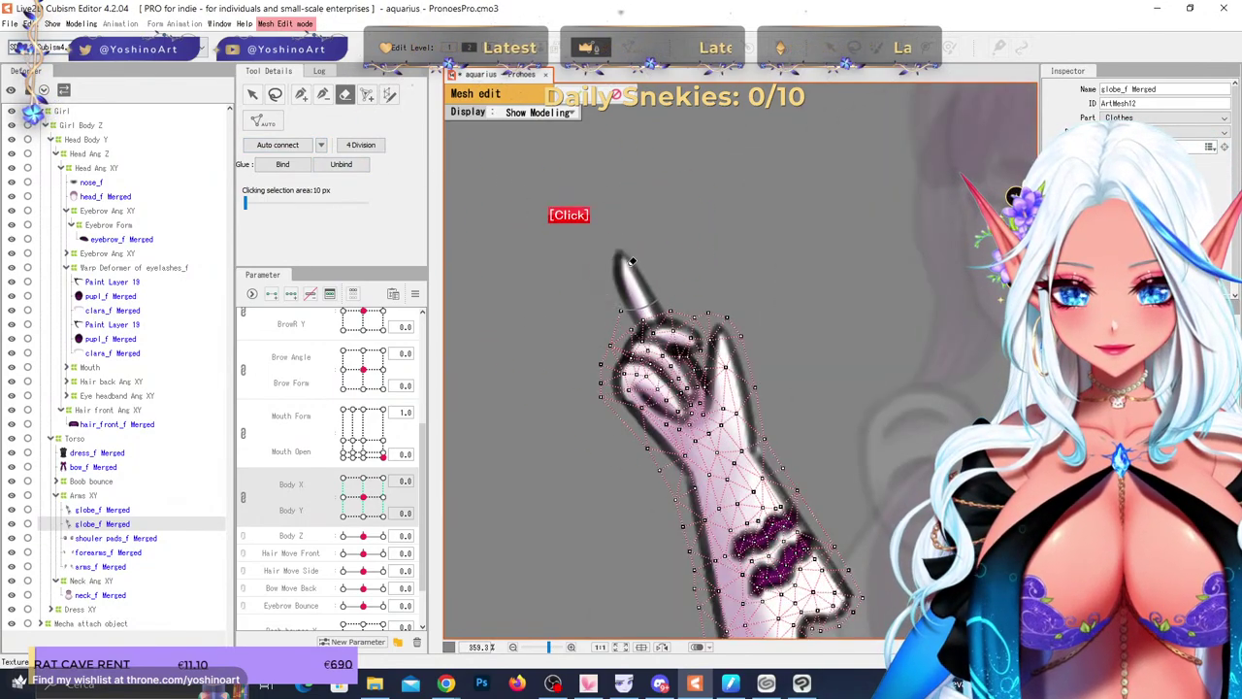
- Redraw the mesh outline around the glove's raised index finger with a few widely spaced vertices joined to the hand mesh
{"action": "scroll", "coordinate": [631, 257], "scroll_direction": "up", "scroll_amount": 5}
{"action": "key", "text": "p"}
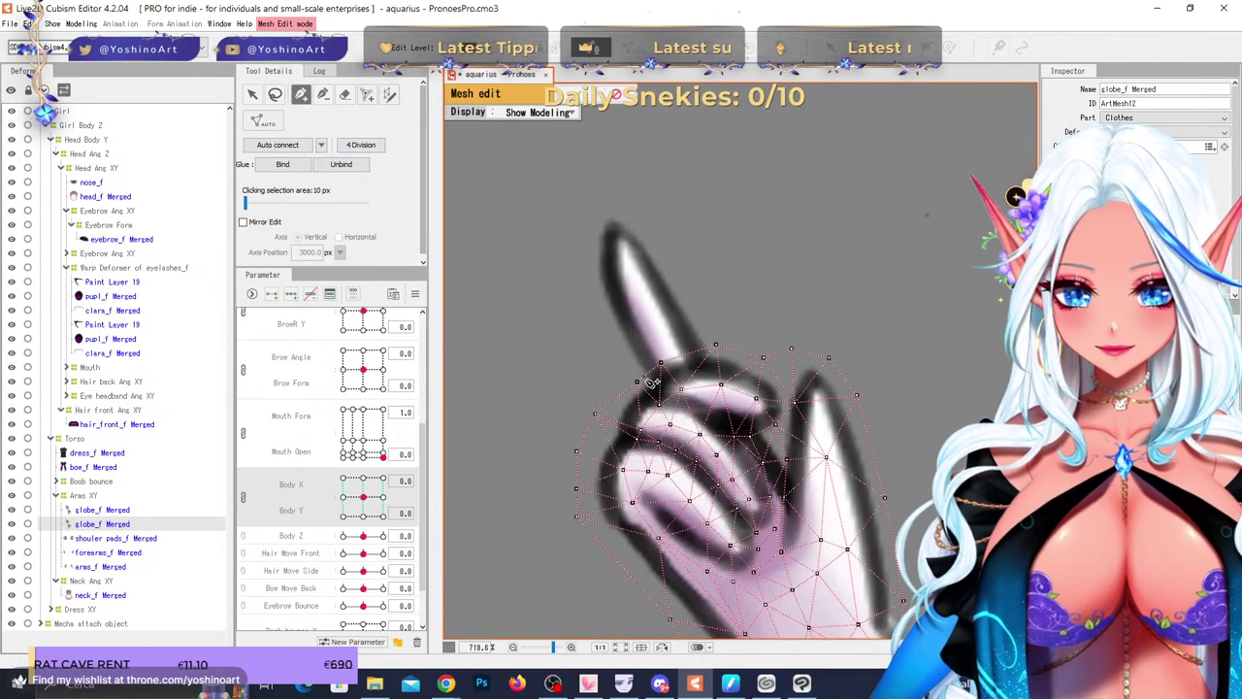
{"action": "left_click", "coordinate": [637, 381]}
{"action": "left_click", "coordinate": [614, 339]}
{"action": "left_click", "coordinate": [587, 290]}
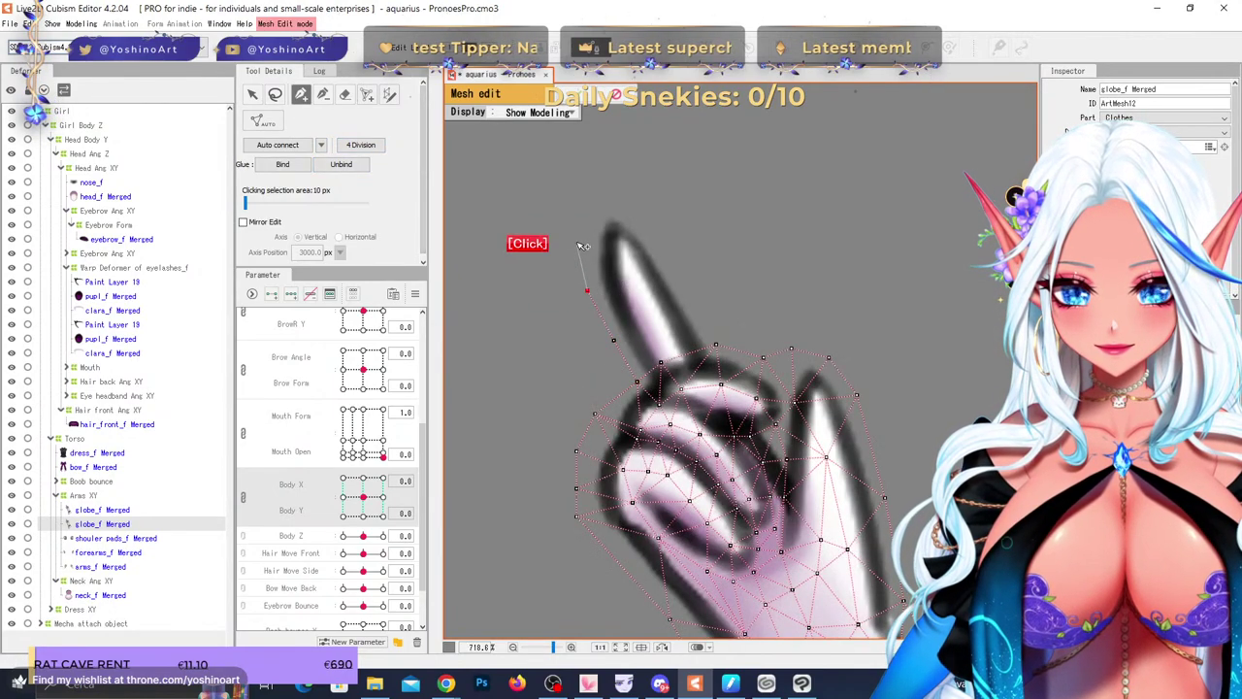
{"action": "left_click", "coordinate": [575, 238]}
{"action": "left_click", "coordinate": [601, 186]}
{"action": "left_click", "coordinate": [666, 232]}
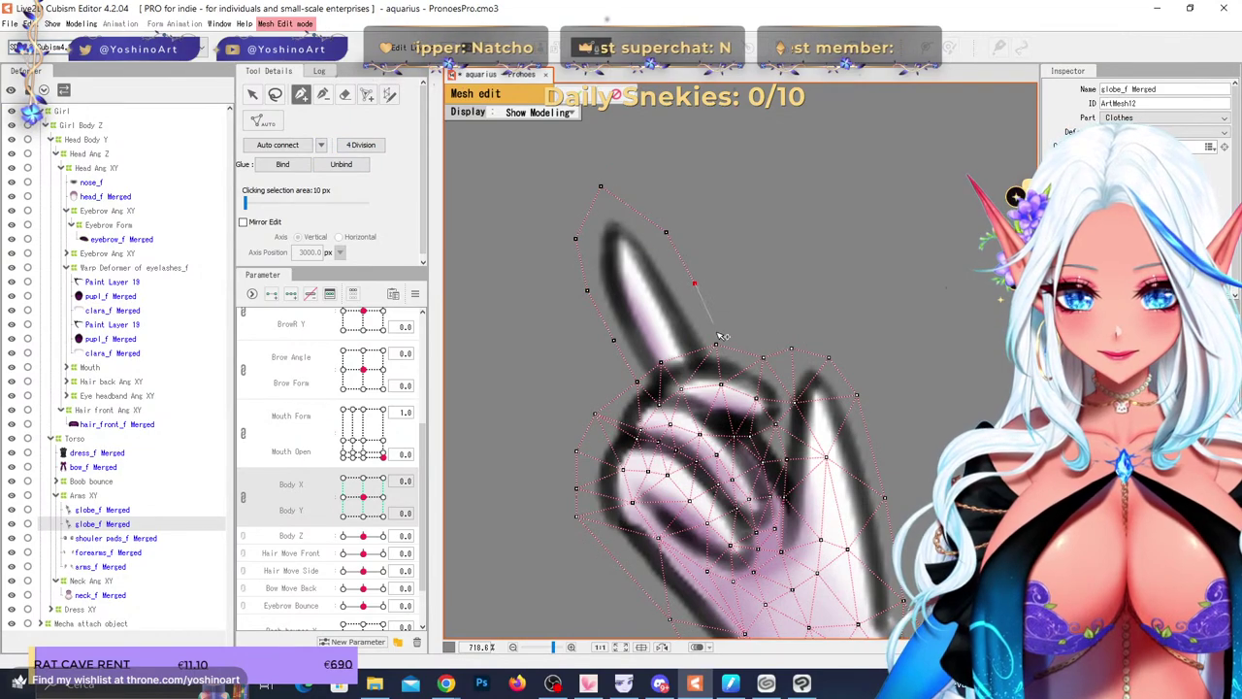
{"action": "left_click", "coordinate": [695, 284]}
{"action": "left_click", "coordinate": [615, 340]}
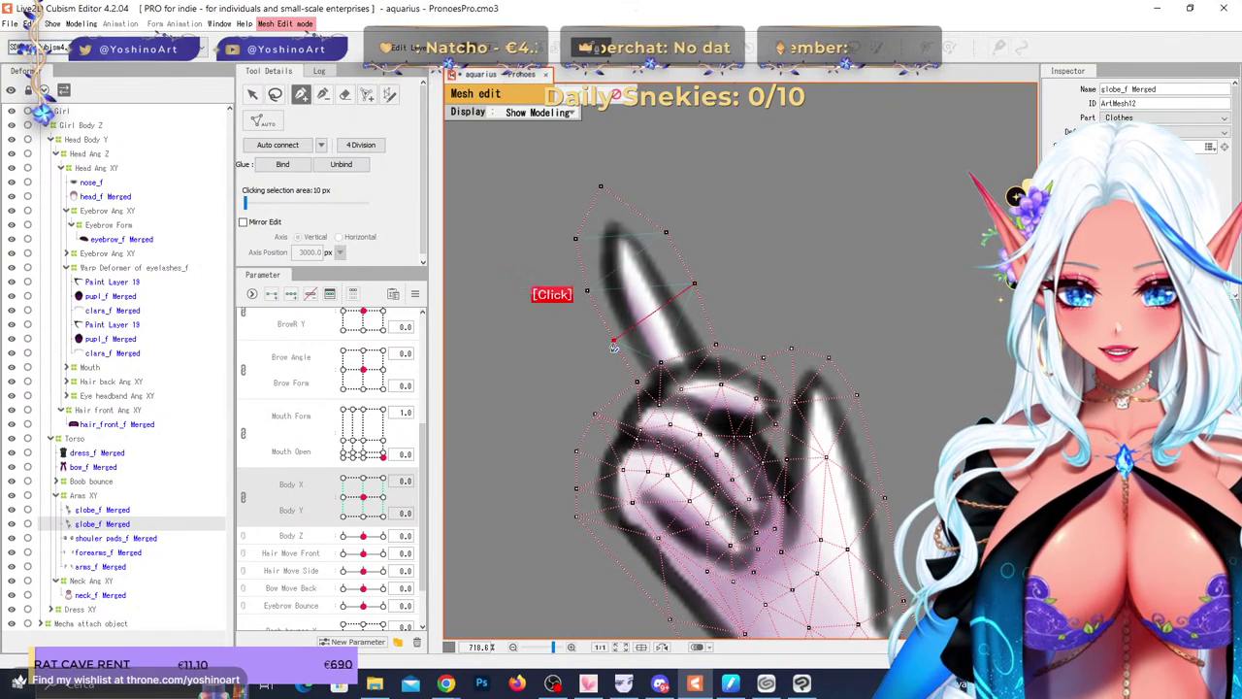
{"action": "left_click", "coordinate": [706, 321]}
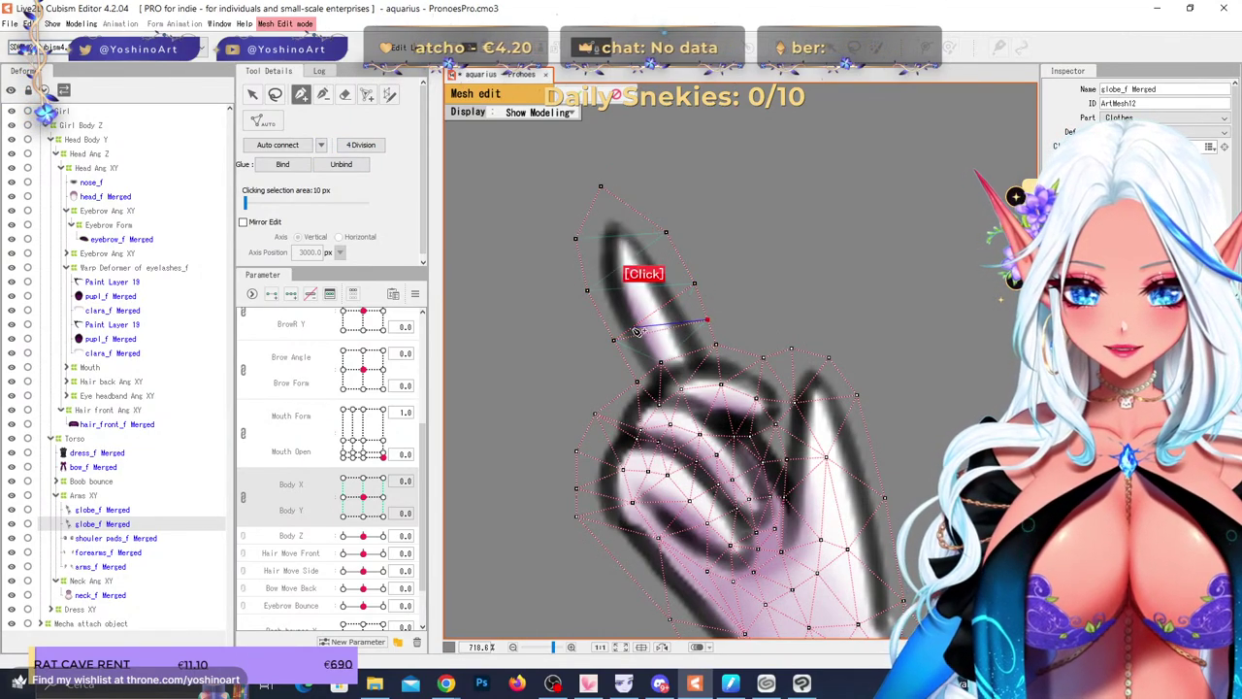
- Auto-connect the glove's mesh vertices and apply the mesh edit
{"action": "left_click", "coordinate": [278, 145]}
{"action": "left_click", "coordinate": [581, 94]}
{"action": "scroll", "coordinate": [527, 353], "scroll_direction": "down", "scroll_amount": 3}
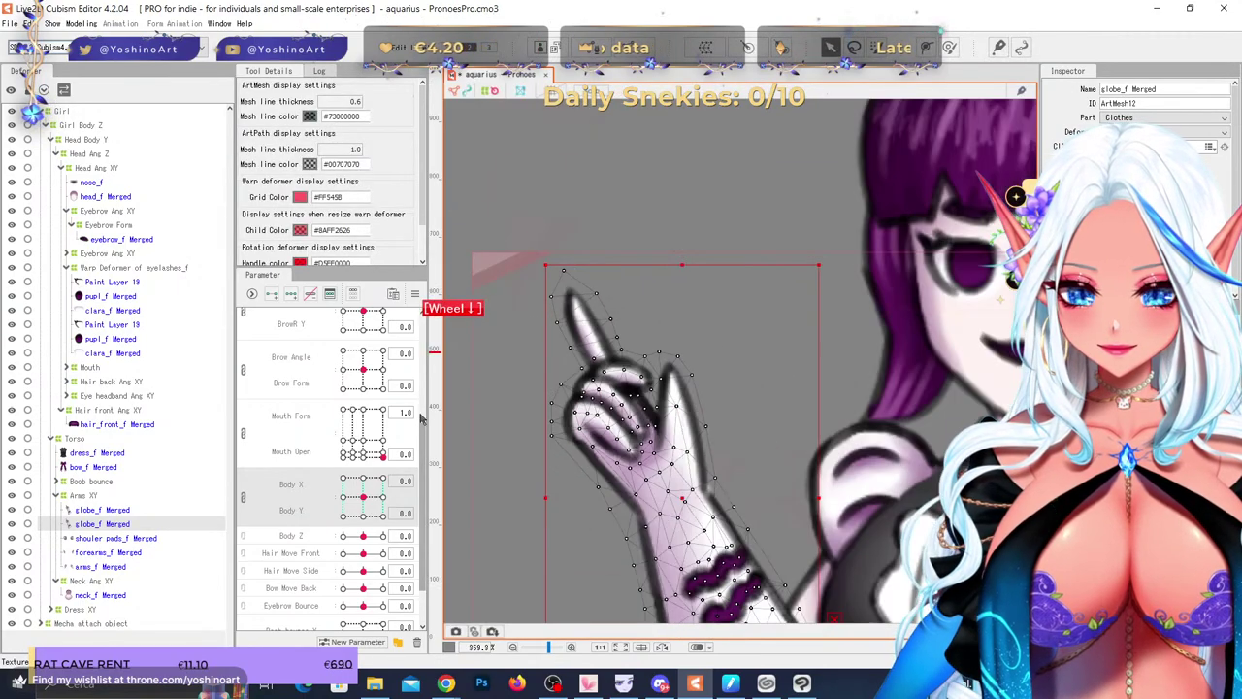
- Unlink Body X from Body Y and compare the glove's finger at Body X 0 and 10.0
{"action": "left_click", "coordinate": [243, 497]}
{"action": "left_click_drag", "start_coordinate": [364, 477], "coordinate": [384, 479]}
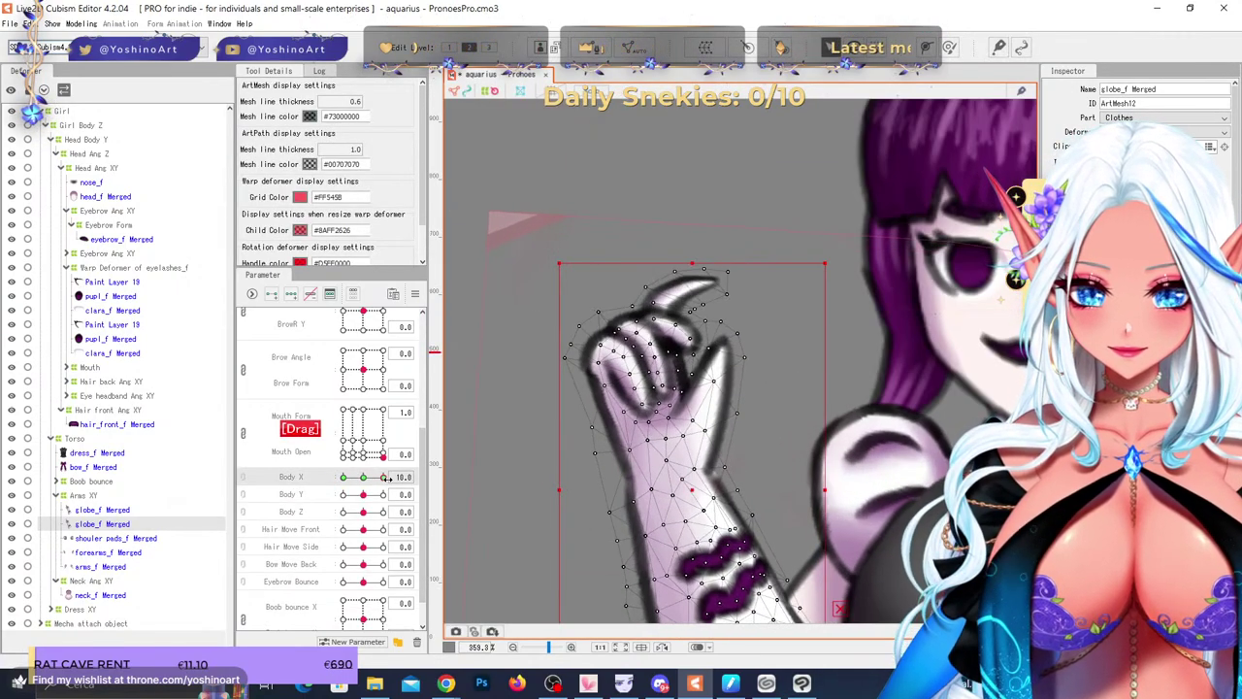
{"action": "scroll", "coordinate": [691, 268], "scroll_direction": "up", "scroll_amount": 2}
{"action": "right_click", "coordinate": [363, 477]}
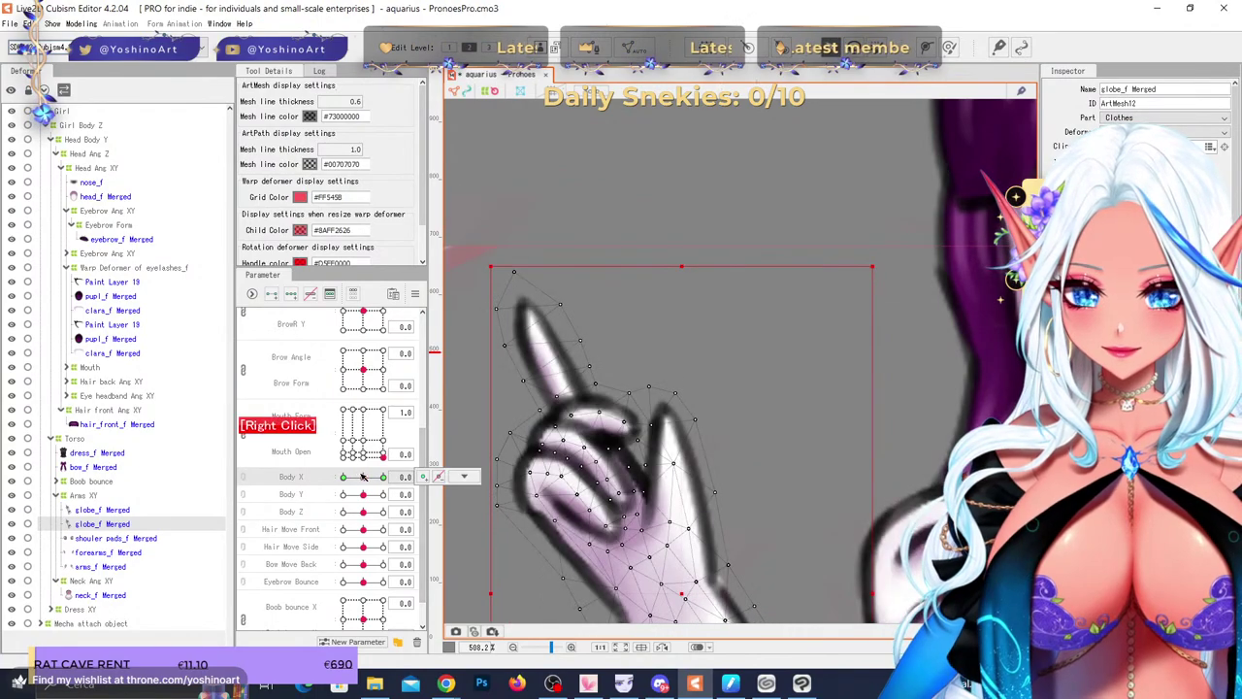
{"action": "left_click_drag", "start_coordinate": [363, 478], "coordinate": [384, 478]}
{"action": "scroll", "coordinate": [705, 343], "scroll_direction": "up", "scroll_amount": 1}
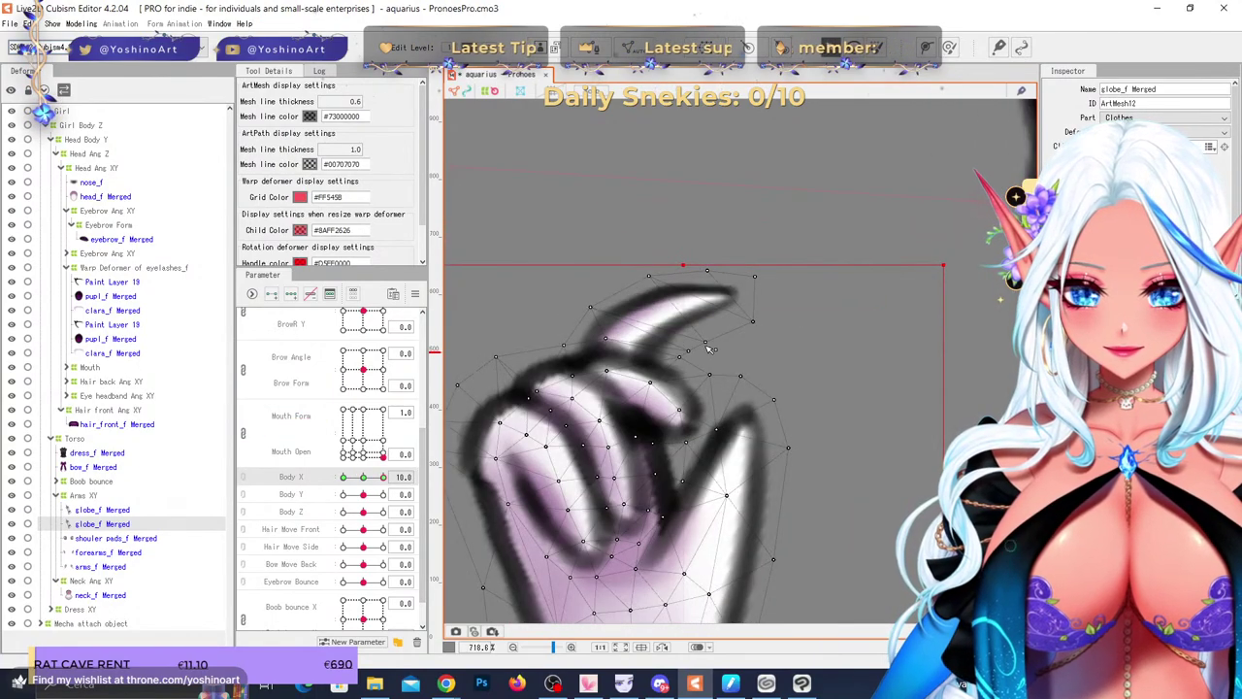
- Reshape the glove's index fingertip at Body X 10.0 by repositioning its outline vertices, and check the movement across Body X
{"action": "left_click_drag", "start_coordinate": [710, 348], "coordinate": [762, 304]}
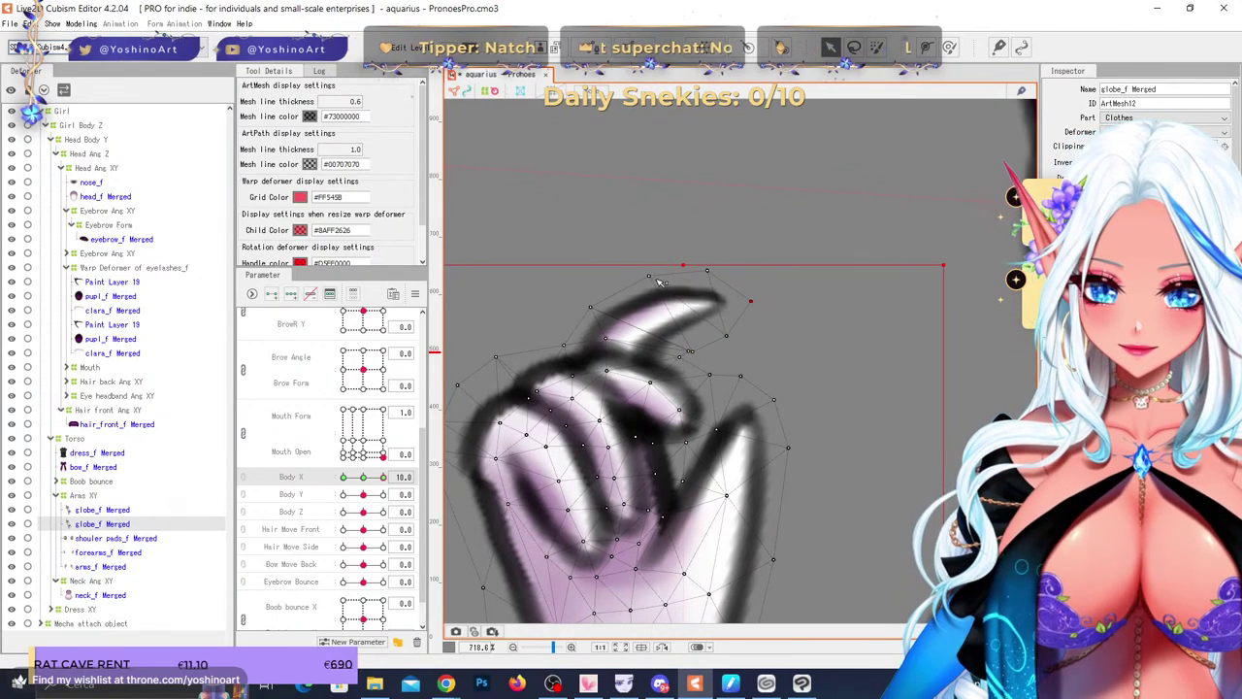
{"action": "left_click_drag", "start_coordinate": [649, 276], "coordinate": [662, 278]}
{"action": "scroll", "coordinate": [626, 277], "scroll_direction": "down", "scroll_amount": 2}
{"action": "left_click", "coordinate": [670, 219]}
{"action": "left_click", "coordinate": [588, 271]}
{"action": "scroll", "coordinate": [552, 324], "scroll_direction": "up", "scroll_amount": 1}
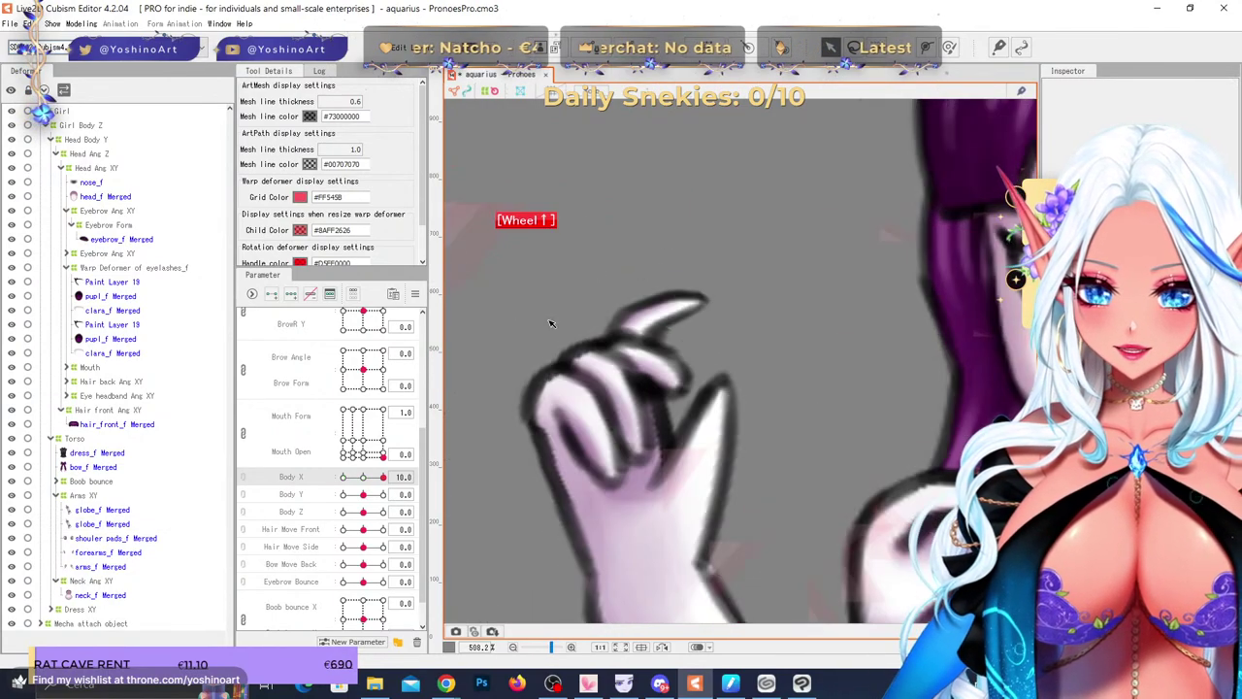
{"action": "left_click_drag", "start_coordinate": [363, 477], "coordinate": [391, 489]}
{"action": "right_click", "coordinate": [357, 479]}
{"action": "scroll", "coordinate": [530, 354], "scroll_direction": "down", "scroll_amount": 3}
- Apply extended interpolation to the character's right glove on Body X and test the hand's movement
{"action": "left_click", "coordinate": [551, 433]}
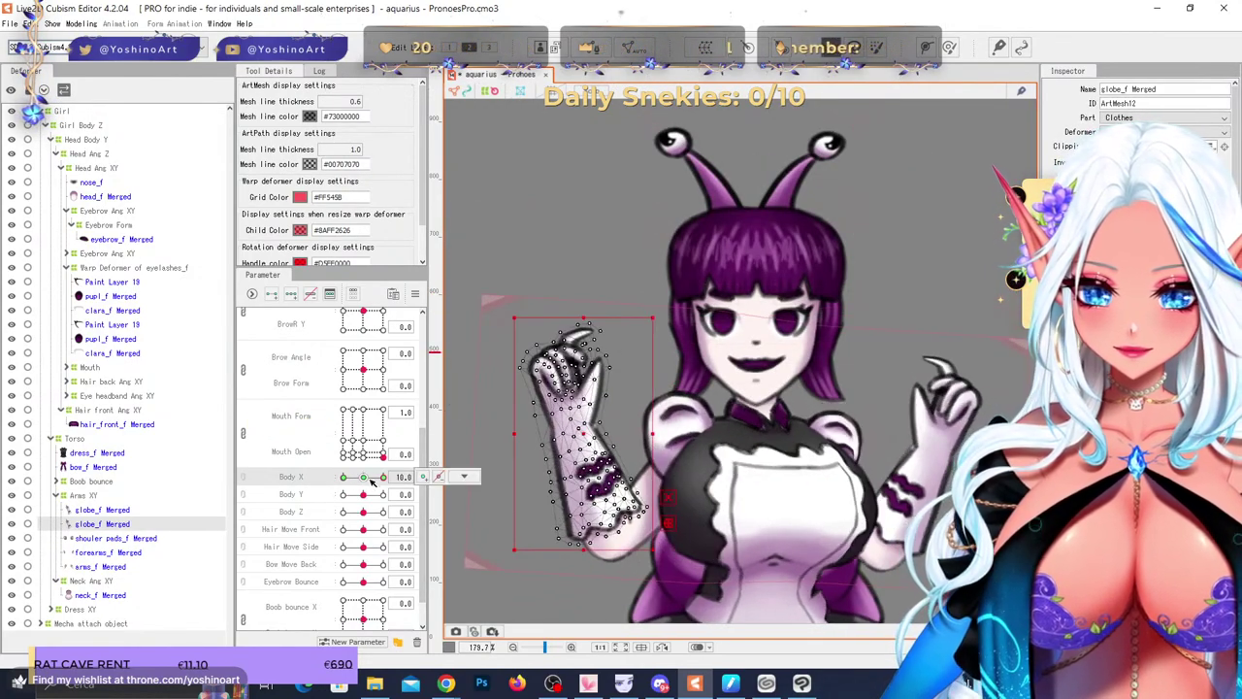
{"action": "right_click", "coordinate": [365, 478]}
{"action": "left_click", "coordinate": [415, 294]}
{"action": "left_click", "coordinate": [543, 433]}
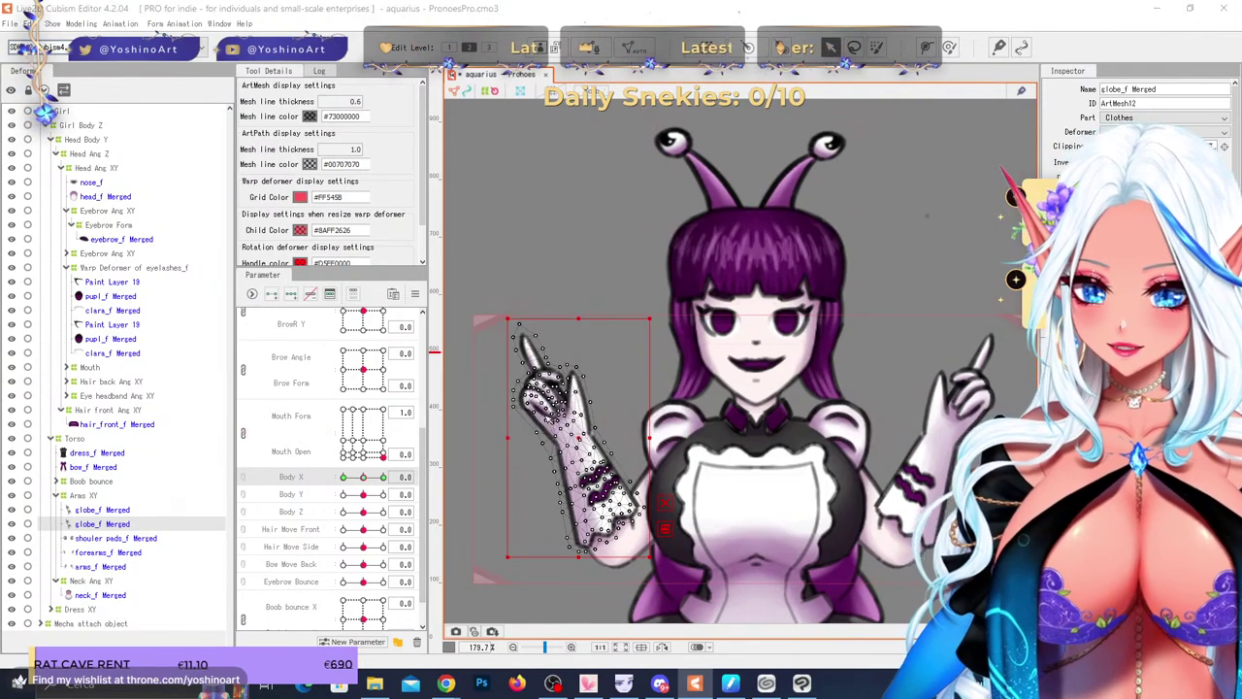
{"action": "left_click_drag", "start_coordinate": [359, 0], "coordinate": [404, 255]}
{"action": "left_click", "coordinate": [483, 295]}
{"action": "left_click", "coordinate": [485, 322]}
{"action": "left_click_drag", "start_coordinate": [344, 478], "coordinate": [405, 506]}
{"action": "left_click", "coordinate": [443, 251]}
- Check the full model's movement on Body X and the body and bow parameters below it, resetting each to 0
{"action": "scroll", "coordinate": [536, 217], "scroll_direction": "down", "scroll_amount": 4}
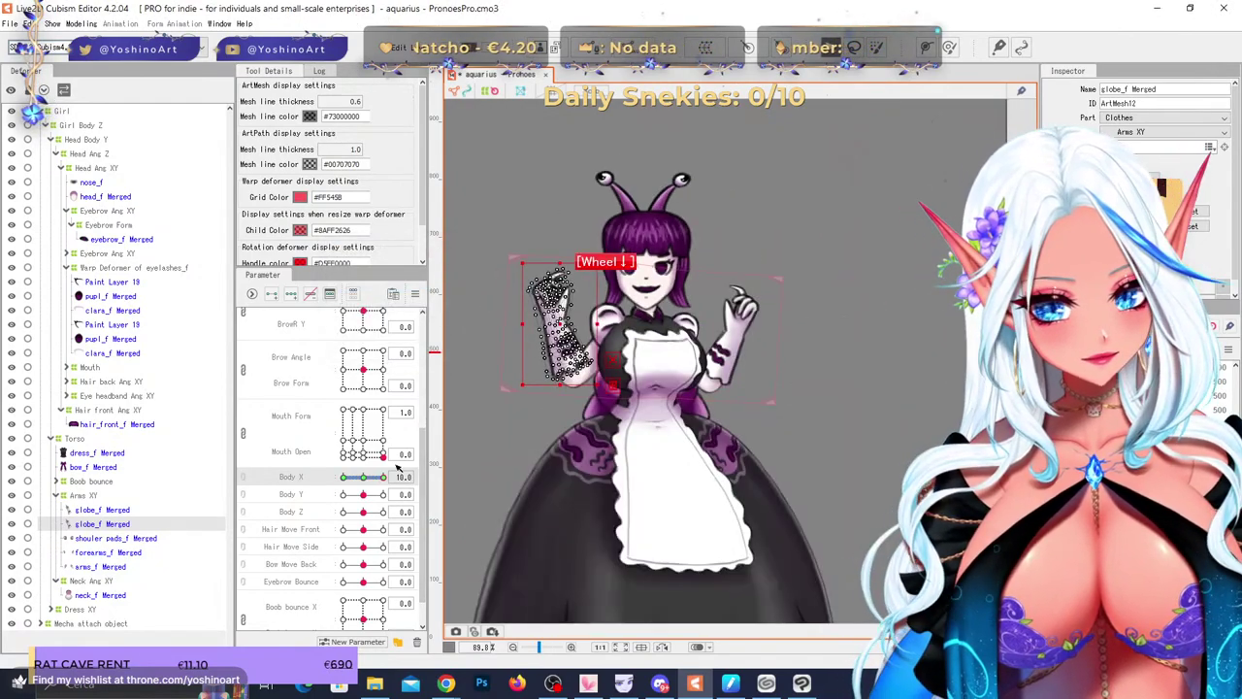
{"action": "left_click", "coordinate": [364, 480]}
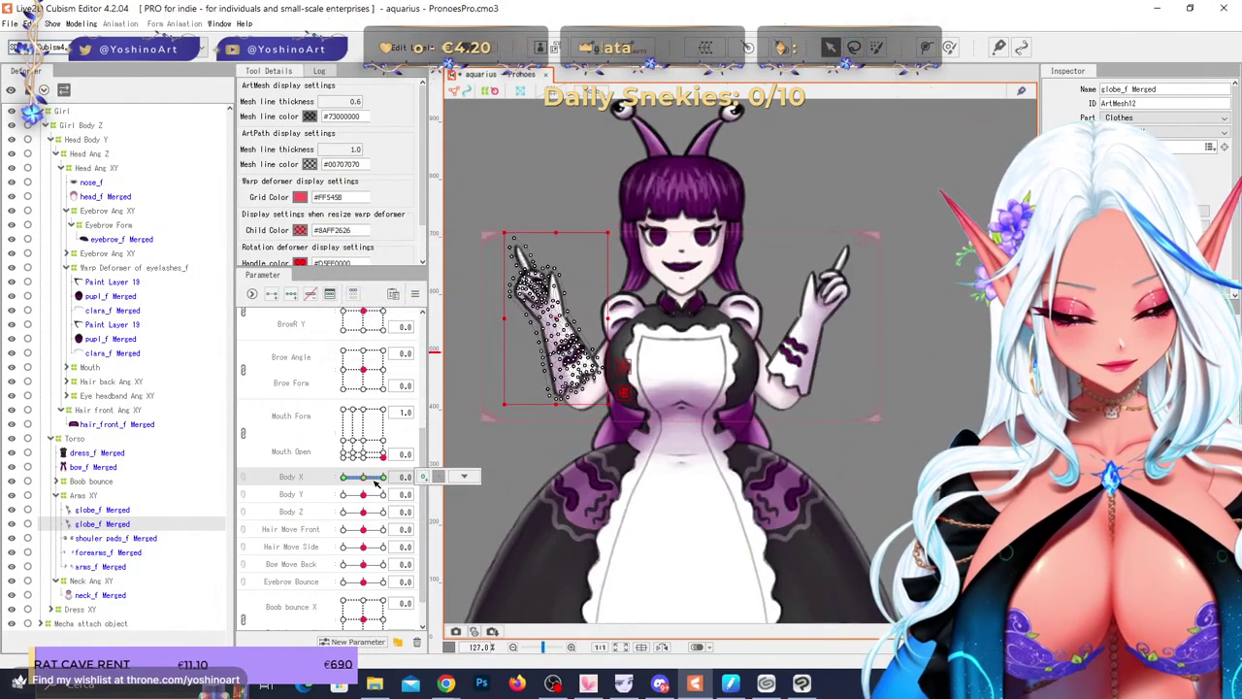
{"action": "left_click_drag", "start_coordinate": [363, 497], "coordinate": [339, 563]}
{"action": "right_click", "coordinate": [365, 495]}
{"action": "right_click", "coordinate": [365, 514]}
{"action": "right_click", "coordinate": [363, 548]}
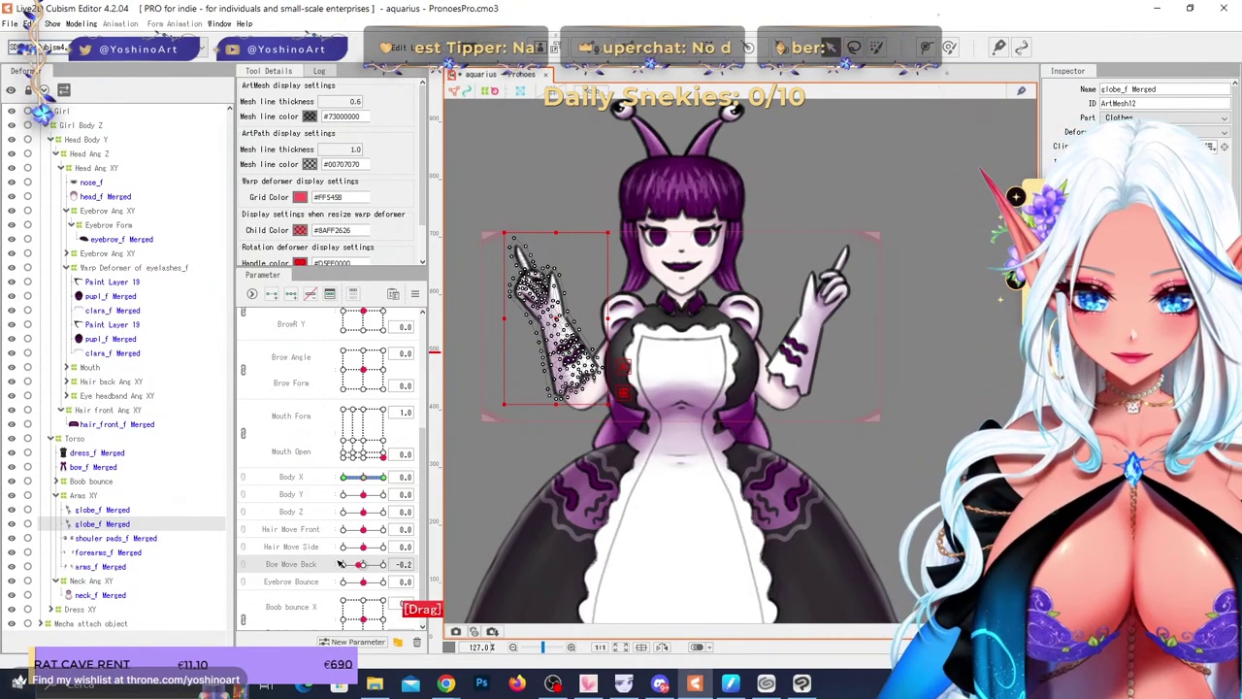
{"action": "scroll", "coordinate": [640, 293], "scroll_direction": "down", "scroll_amount": 3}
{"action": "right_click", "coordinate": [361, 563]}
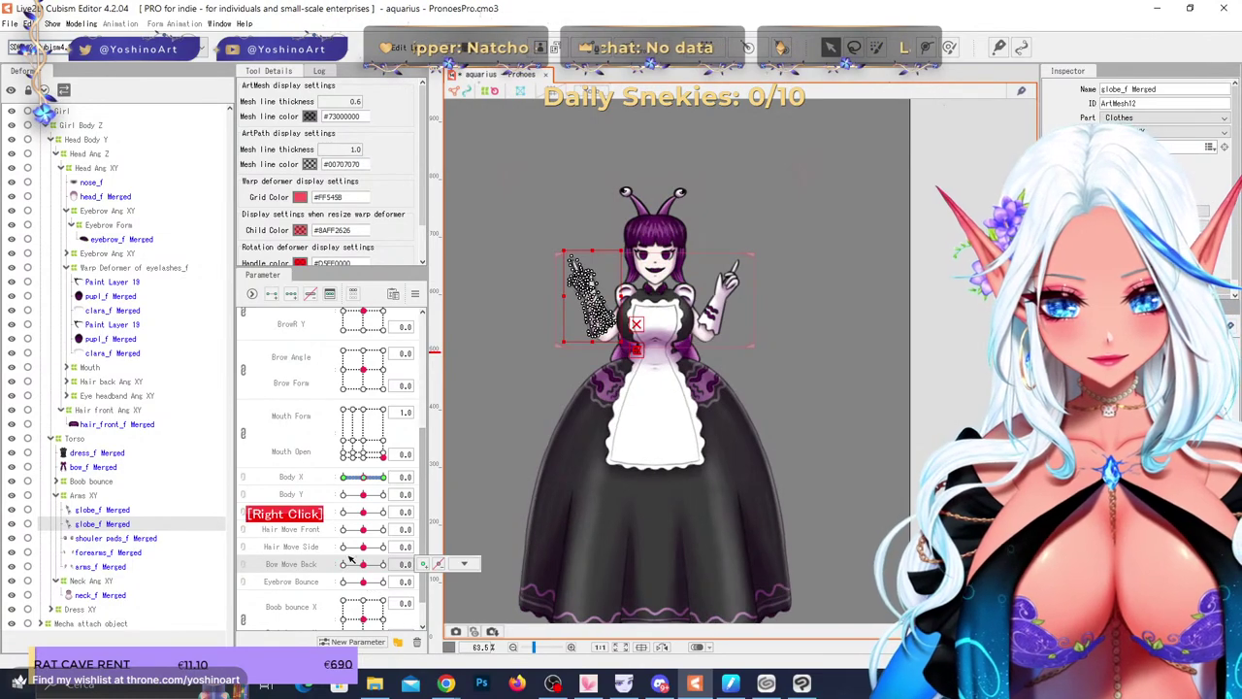
- Check the model's movement on Boob bounce X/Y and the mecha parameter below it, resetting each to its default
{"action": "scroll", "coordinate": [360, 557], "scroll_direction": "down", "scroll_amount": 2}
{"action": "left_click_drag", "start_coordinate": [363, 545], "coordinate": [360, 581]}
{"action": "right_click", "coordinate": [364, 548]}
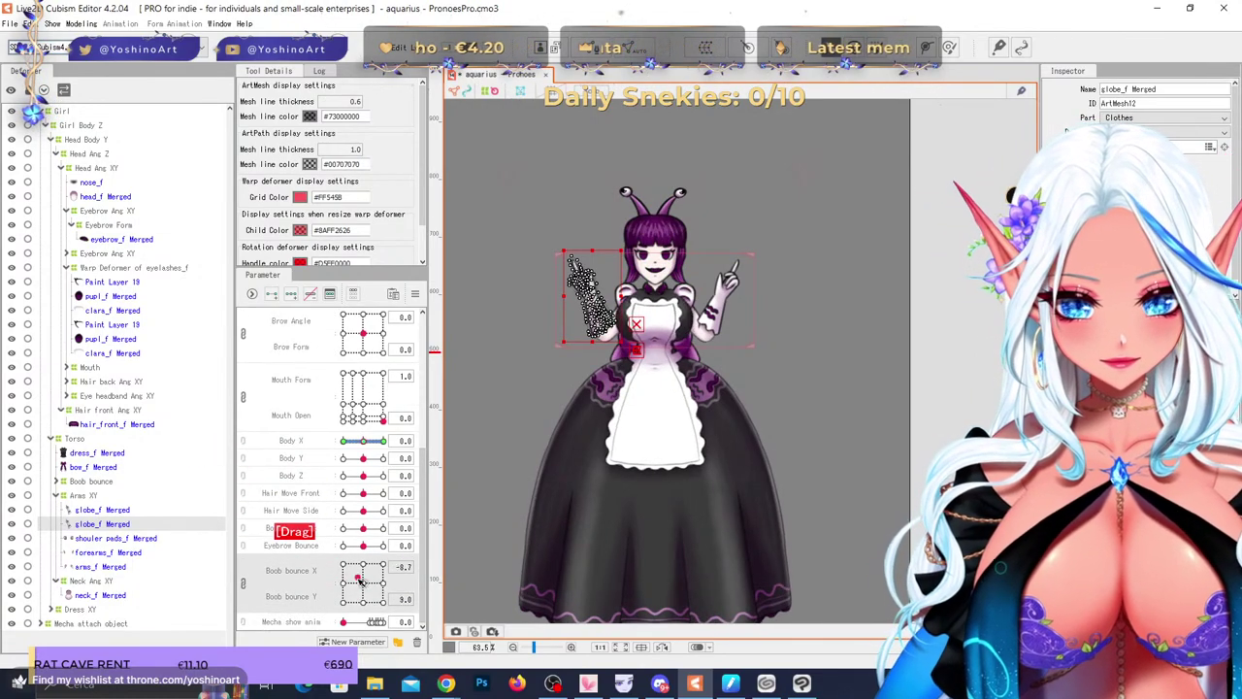
{"action": "right_click", "coordinate": [359, 580]}
{"action": "mouse_move", "coordinate": [343, 621]}
{"action": "left_mouse_down"}
{"action": "mouse_move", "coordinate": [381, 621]}
{"action": "mouse_move", "coordinate": [333, 619]}
{"action": "left_mouse_up"}
{"action": "scroll", "coordinate": [661, 271], "scroll_direction": "up", "scroll_amount": 3}
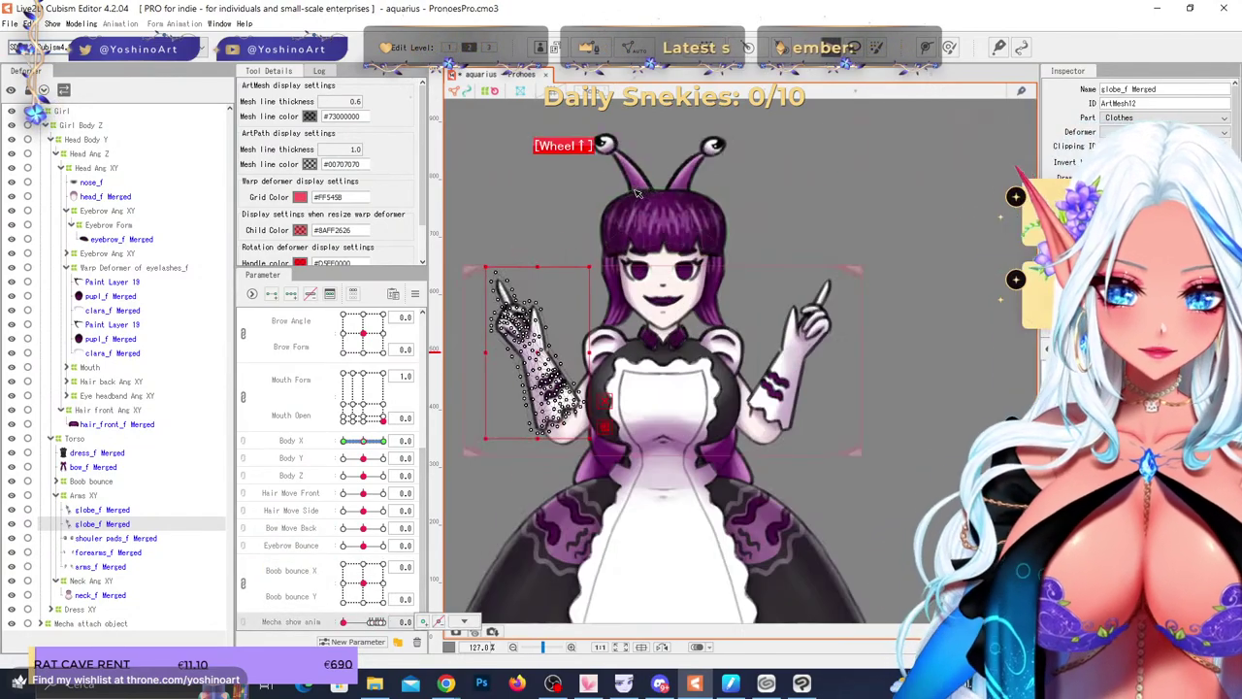
{"action": "scroll", "coordinate": [636, 194], "scroll_direction": "up", "scroll_amount": 5}
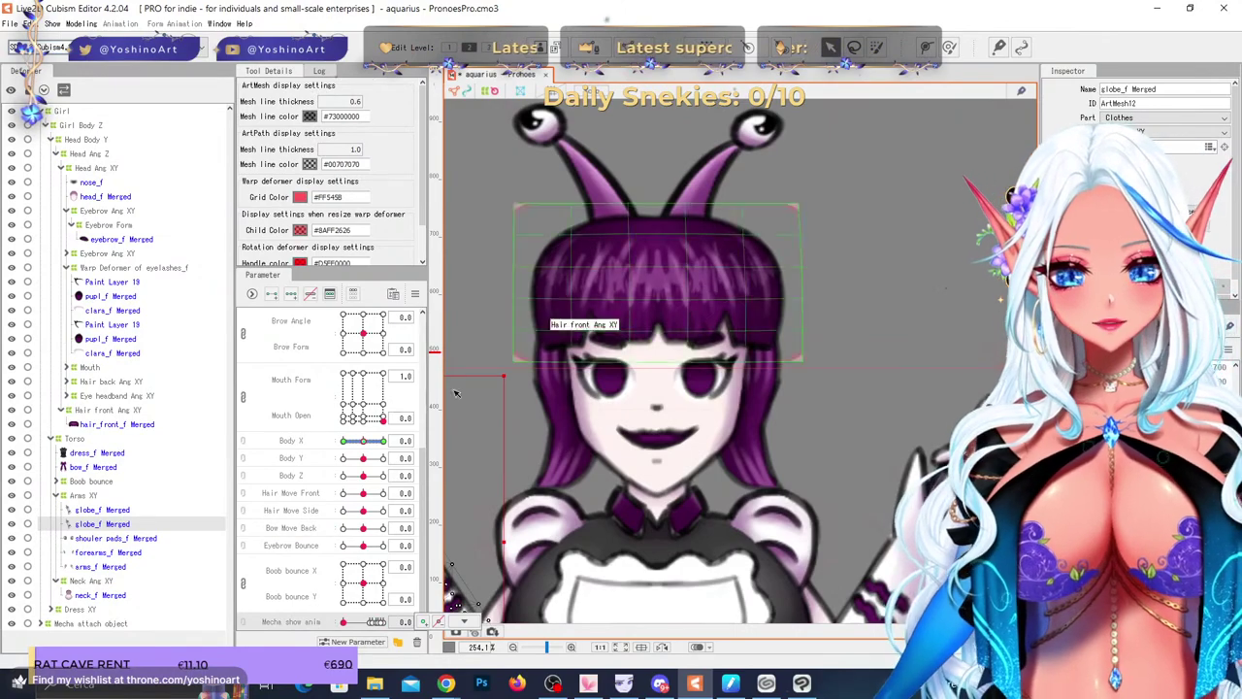
{"action": "scroll", "coordinate": [335, 440], "scroll_direction": "up", "scroll_amount": 5}
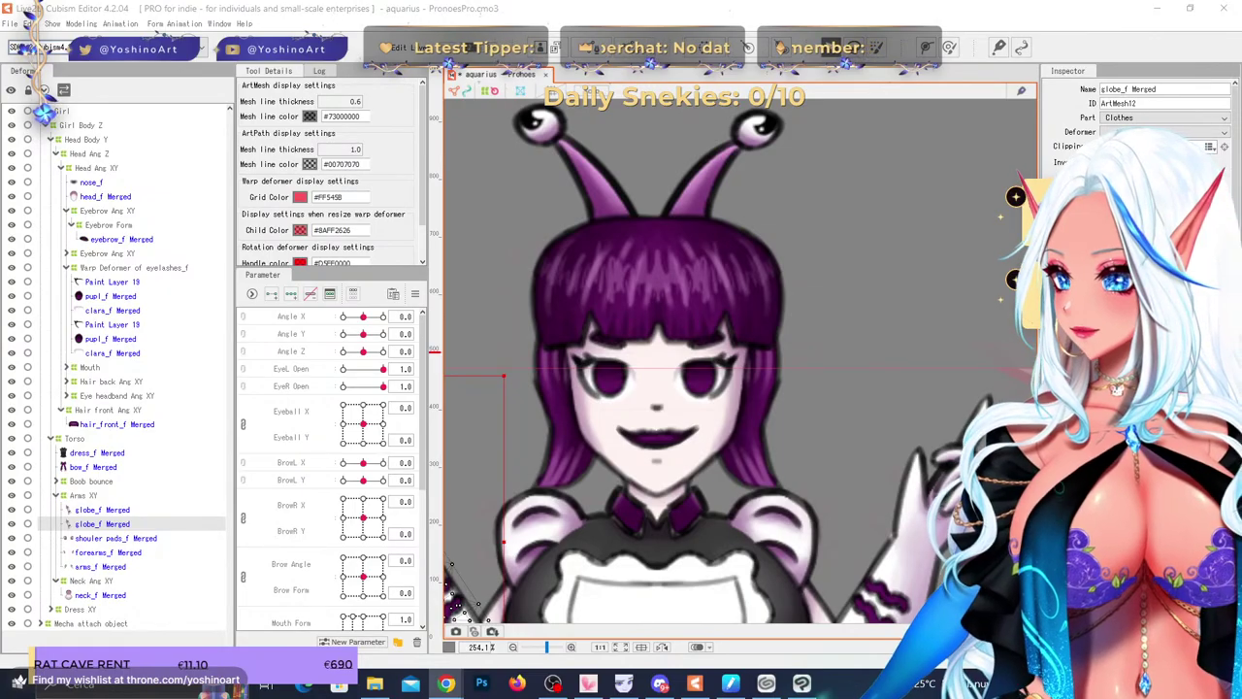
- Switch to the browser and read the General section and start of Modeling on the Live2D PRO and FREE comparison page
{"action": "left_click_drag", "start_coordinate": [0, 0], "coordinate": [766, 2]}
{"action": "scroll", "coordinate": [787, 325], "scroll_direction": "down", "scroll_amount": 3}
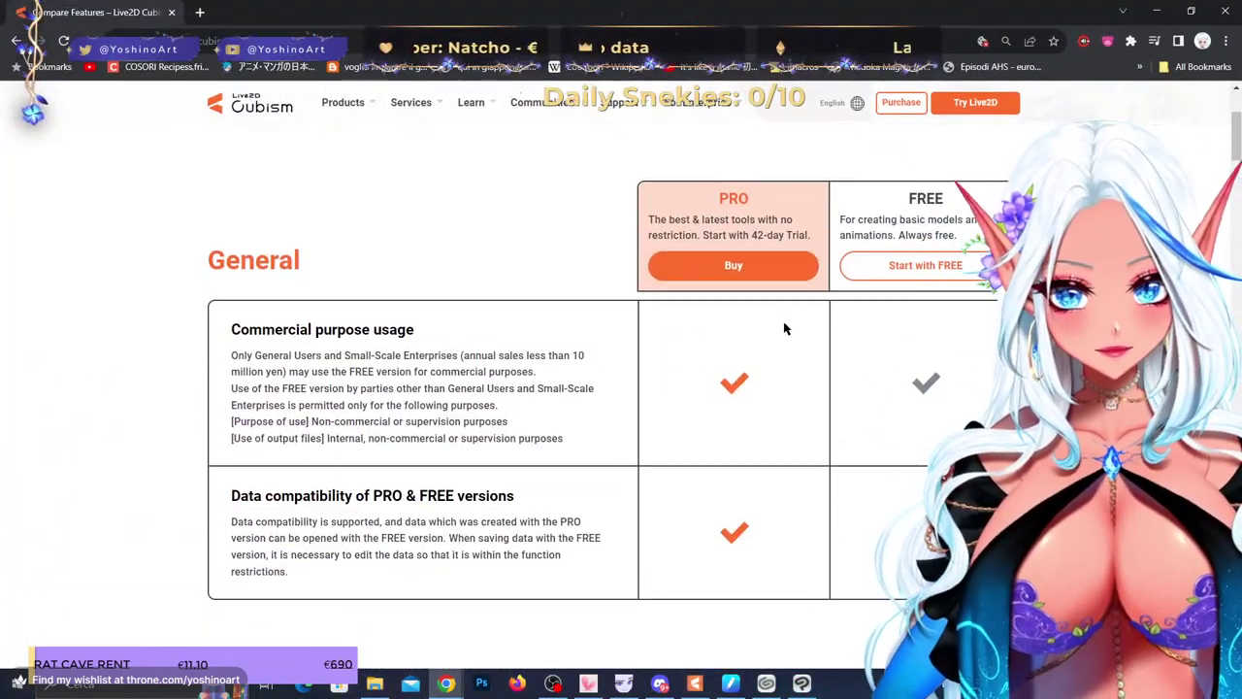
{"action": "scroll", "coordinate": [744, 318], "scroll_direction": "up", "scroll_amount": 1}
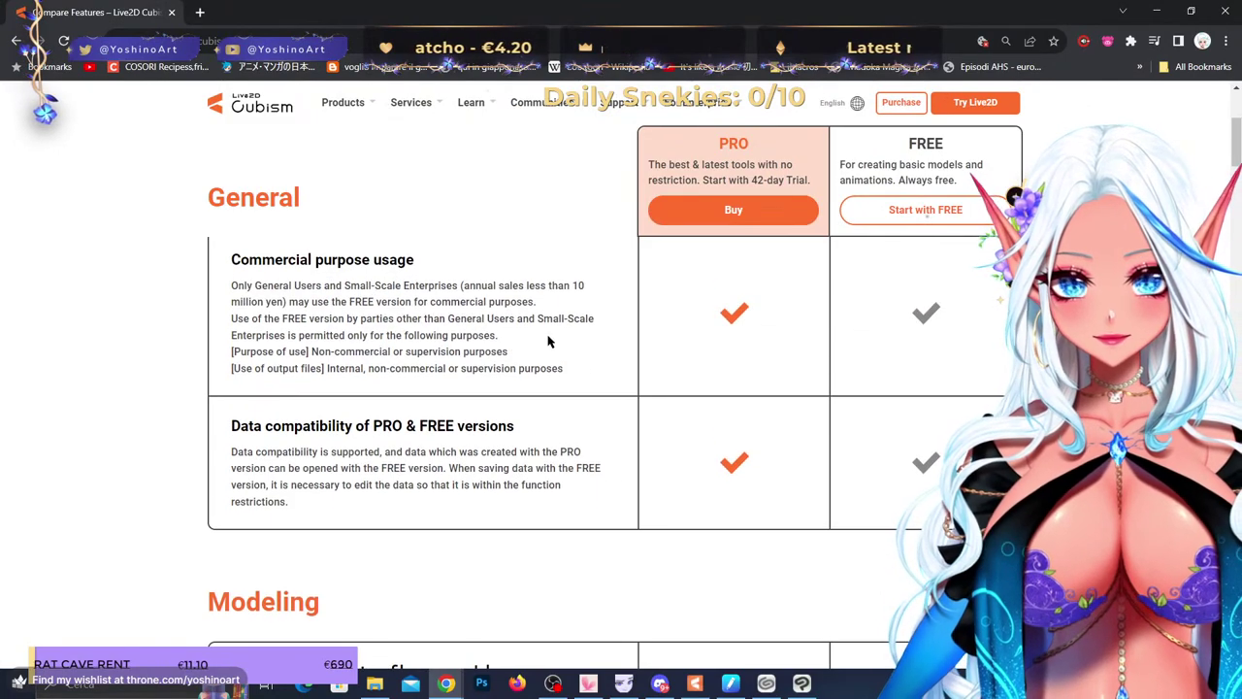
{"action": "scroll", "coordinate": [550, 341], "scroll_direction": "down", "scroll_amount": 2}
{"action": "scroll", "coordinate": [551, 337], "scroll_direction": "up", "scroll_amount": 3}
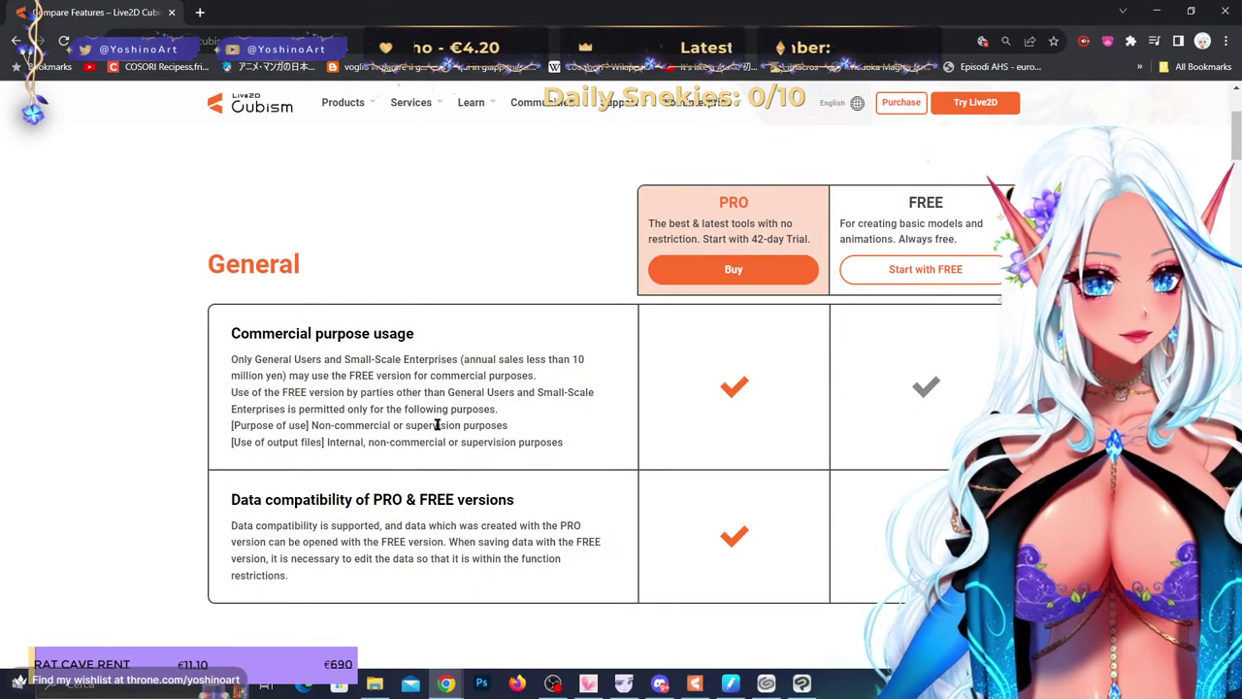
{"action": "scroll", "coordinate": [441, 424], "scroll_direction": "down", "scroll_amount": 4}
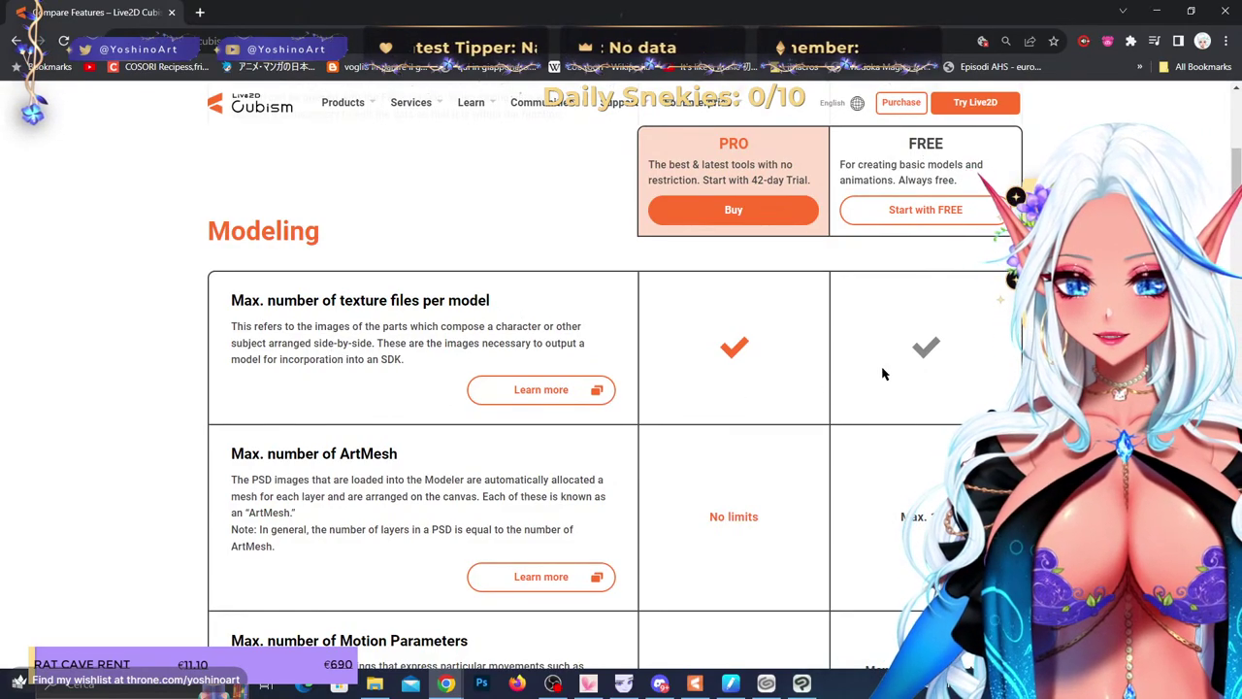
{"action": "scroll", "coordinate": [784, 432], "scroll_direction": "up", "scroll_amount": 3}
{"action": "scroll", "coordinate": [782, 437], "scroll_direction": "down", "scroll_amount": 2}
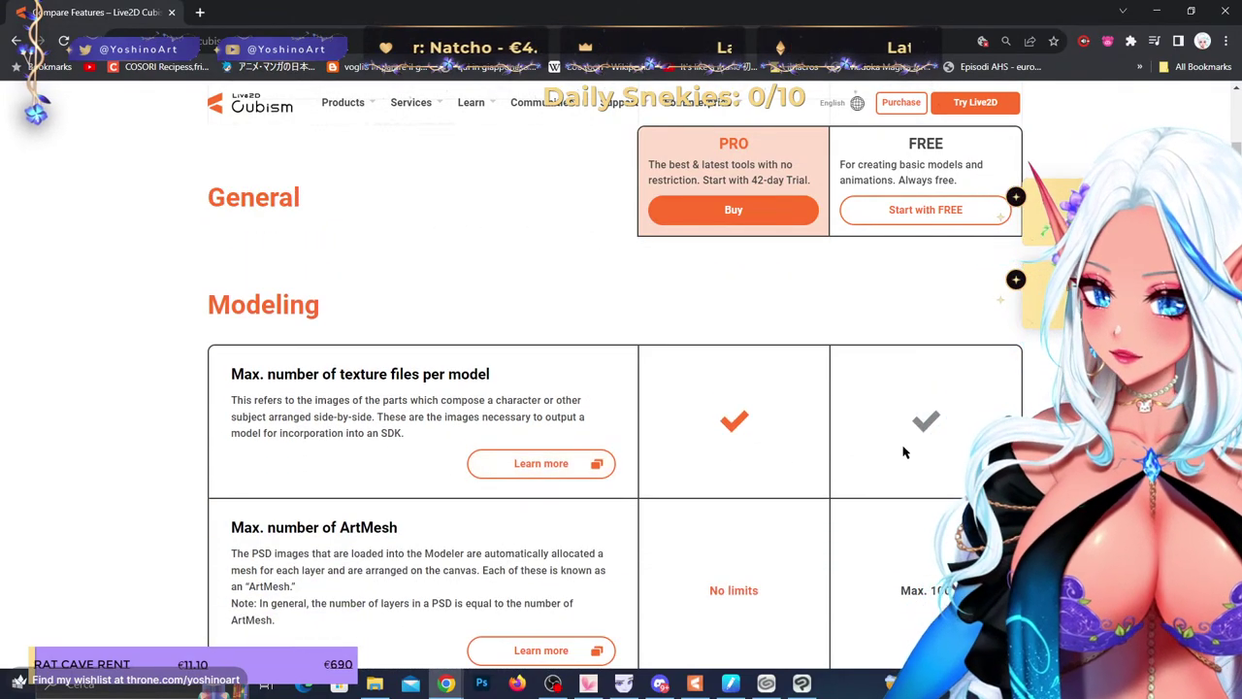
{"action": "scroll", "coordinate": [681, 450], "scroll_direction": "down", "scroll_amount": 2}
{"action": "scroll", "coordinate": [926, 430], "scroll_direction": "up", "scroll_amount": 2}
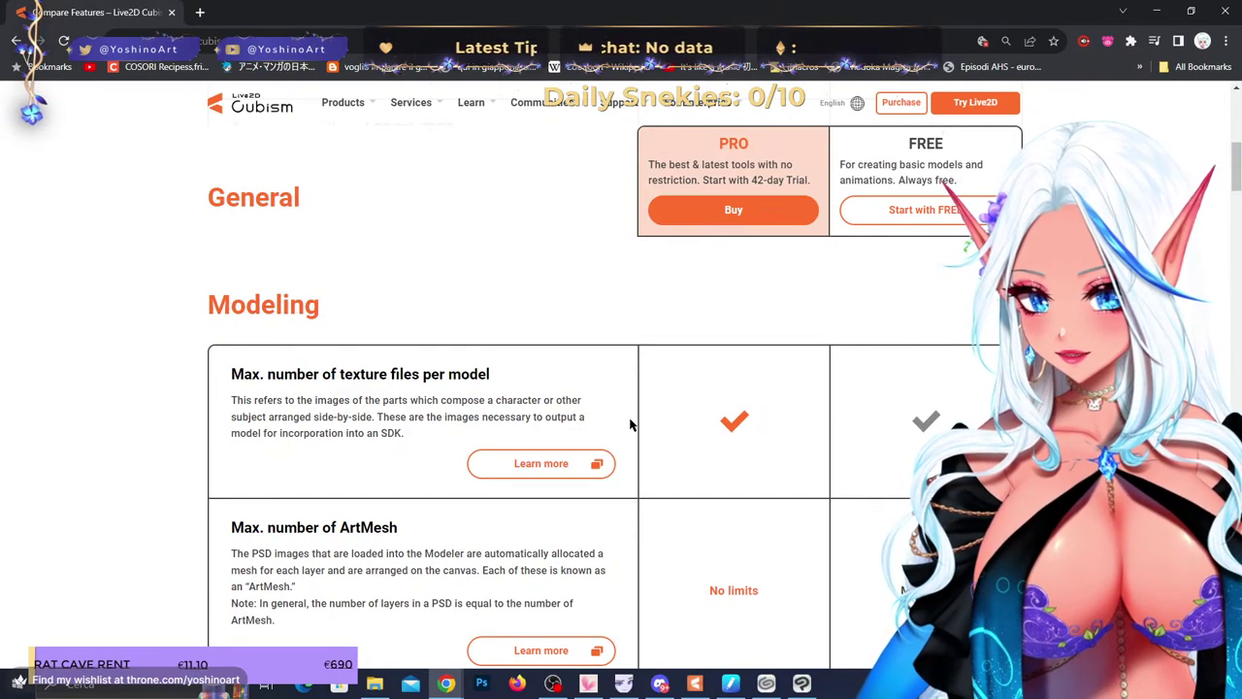
- Open the manual page about texture files per model, skim its Edit Texture Atlas instructions, and close it
{"action": "left_click", "coordinate": [577, 470]}
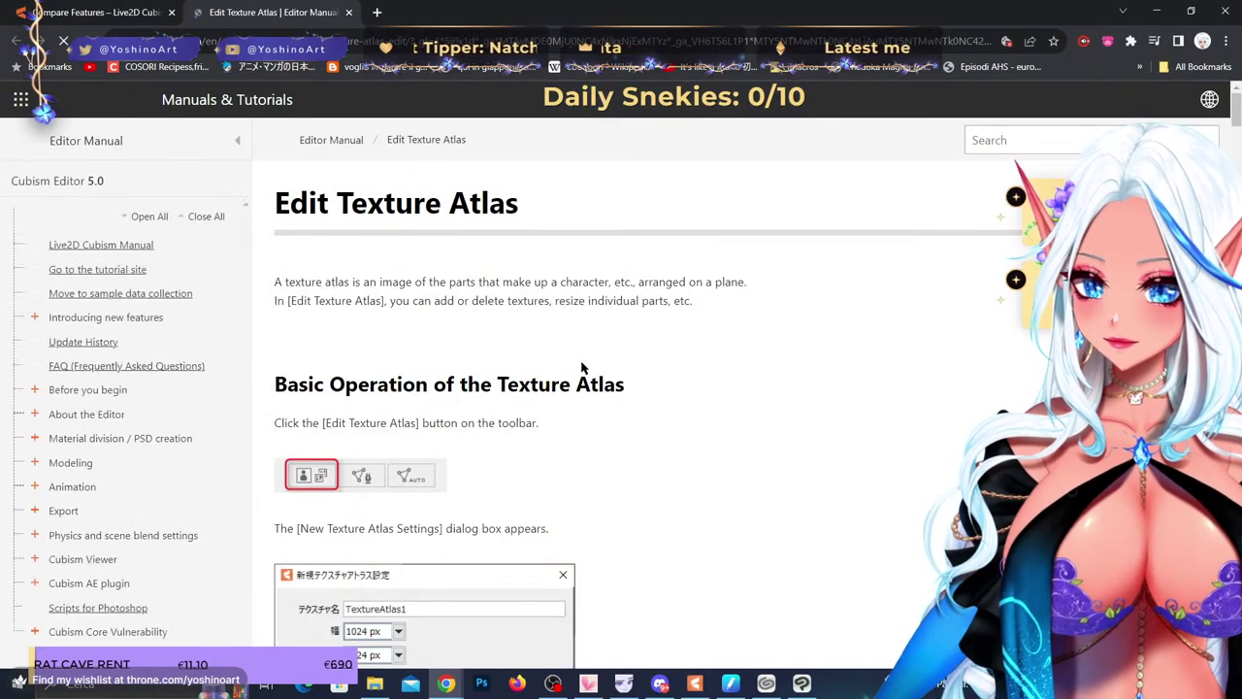
{"action": "scroll", "coordinate": [612, 412], "scroll_direction": "down", "scroll_amount": 3}
{"action": "scroll", "coordinate": [612, 412], "scroll_direction": "down", "scroll_amount": 7}
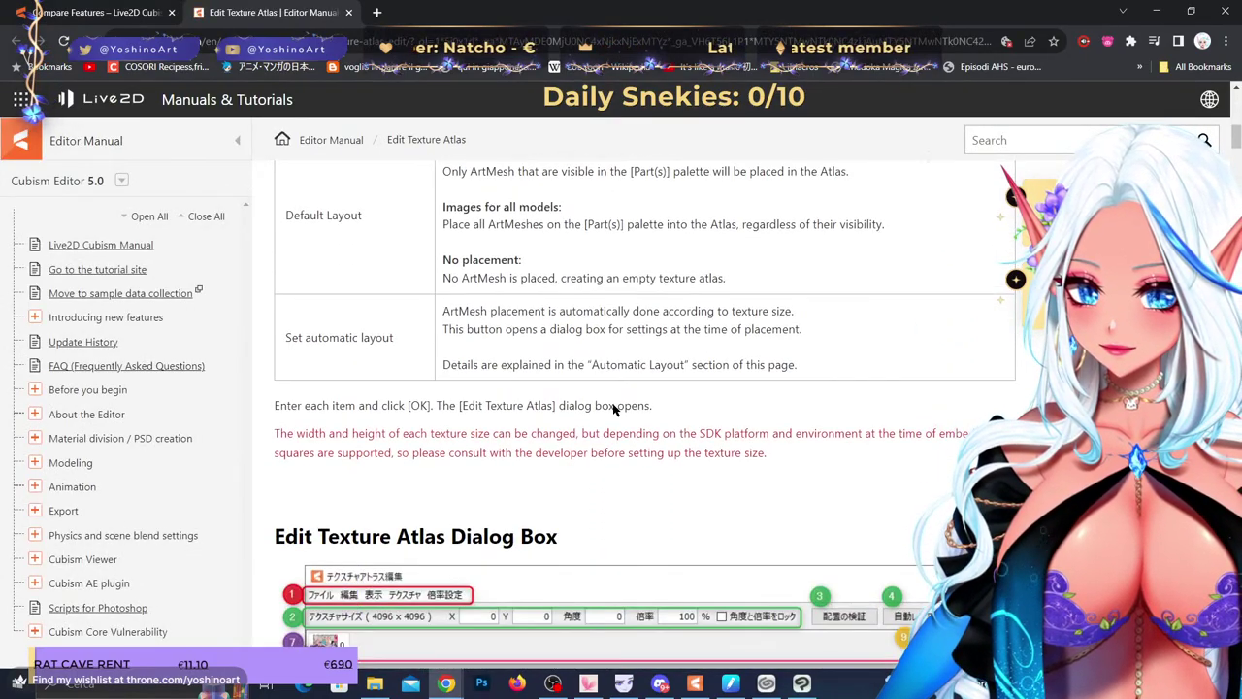
{"action": "scroll", "coordinate": [613, 409], "scroll_direction": "down", "scroll_amount": 6}
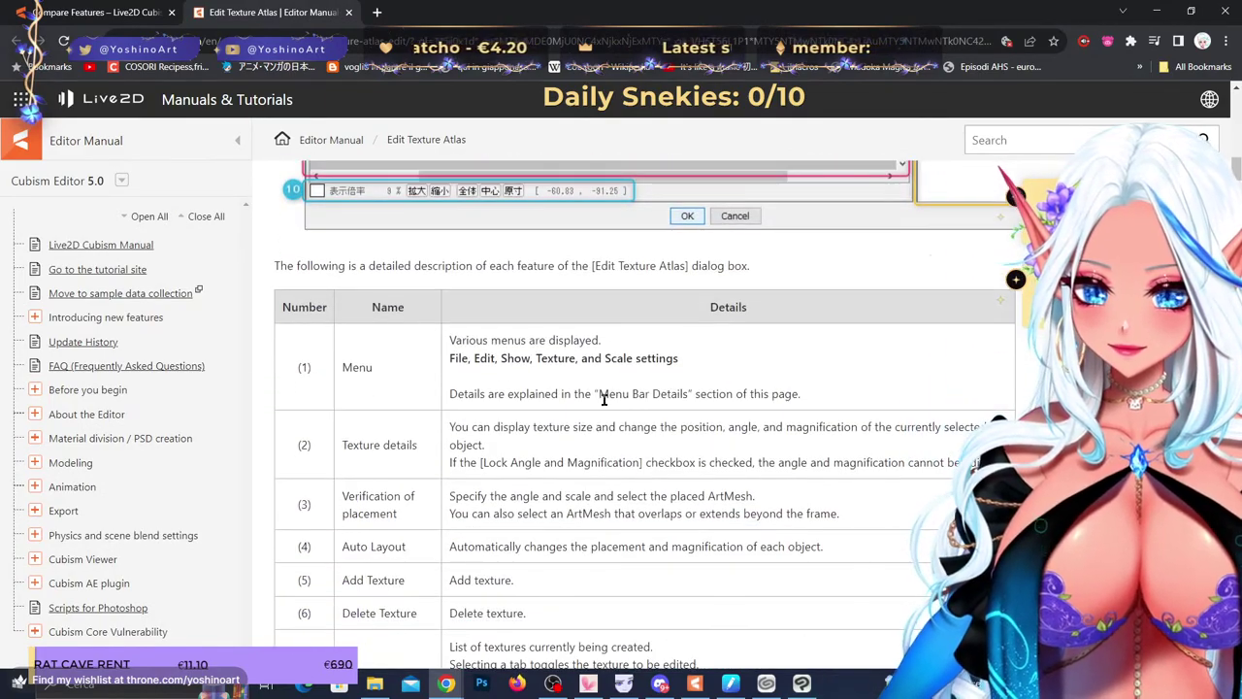
{"action": "scroll", "coordinate": [587, 393], "scroll_direction": "down", "scroll_amount": 15}
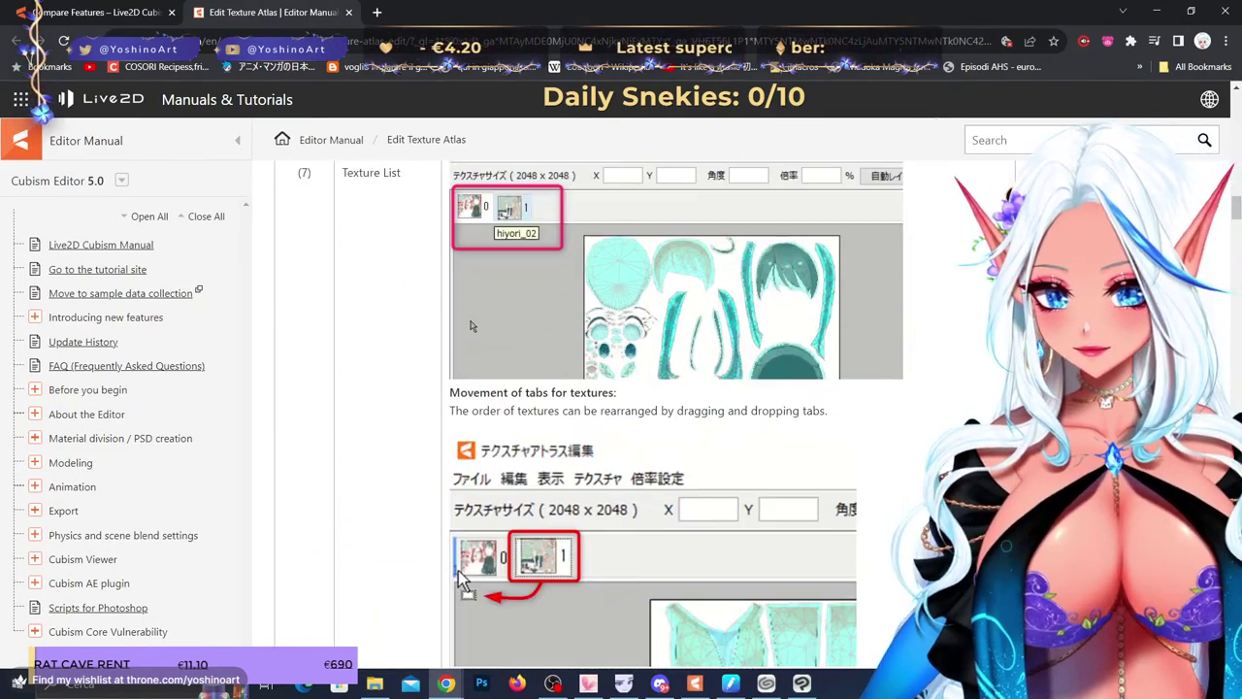
{"action": "left_click", "coordinate": [348, 12]}
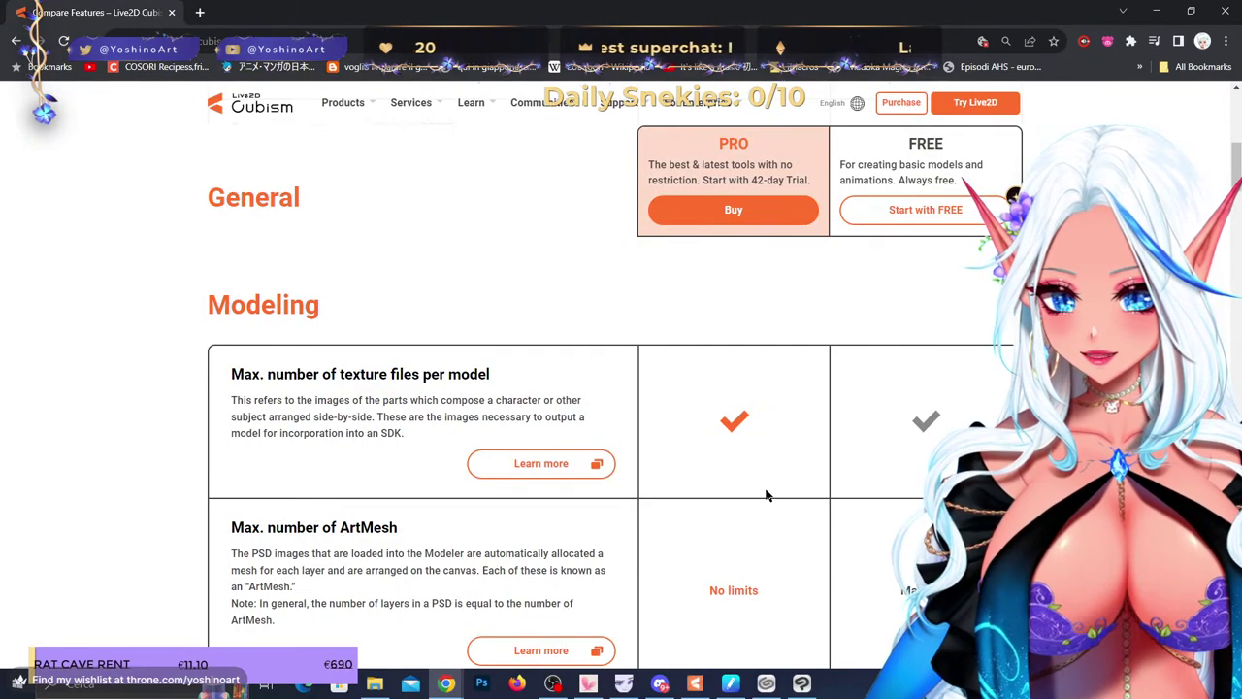
- Read the PRO and FREE limits for ArtMeshes, motion parameters and Blend Shape parameters
{"action": "scroll", "coordinate": [766, 495], "scroll_direction": "down", "scroll_amount": 2}
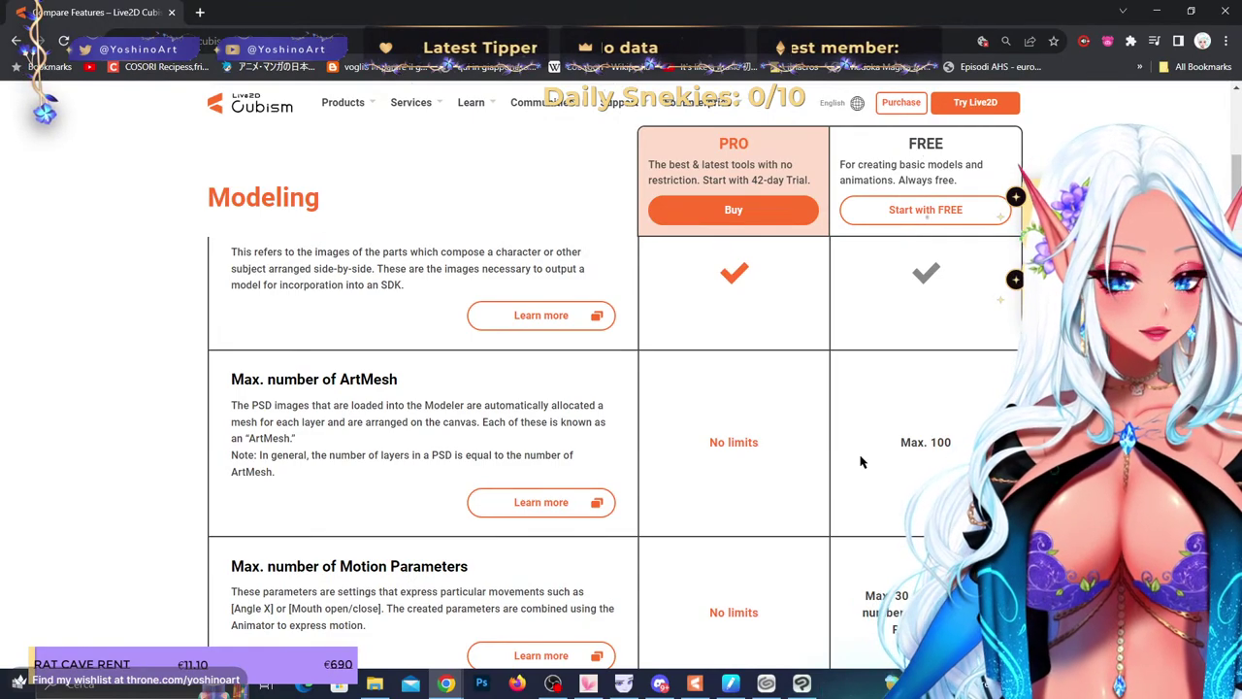
{"action": "scroll", "coordinate": [900, 440], "scroll_direction": "down", "scroll_amount": 2}
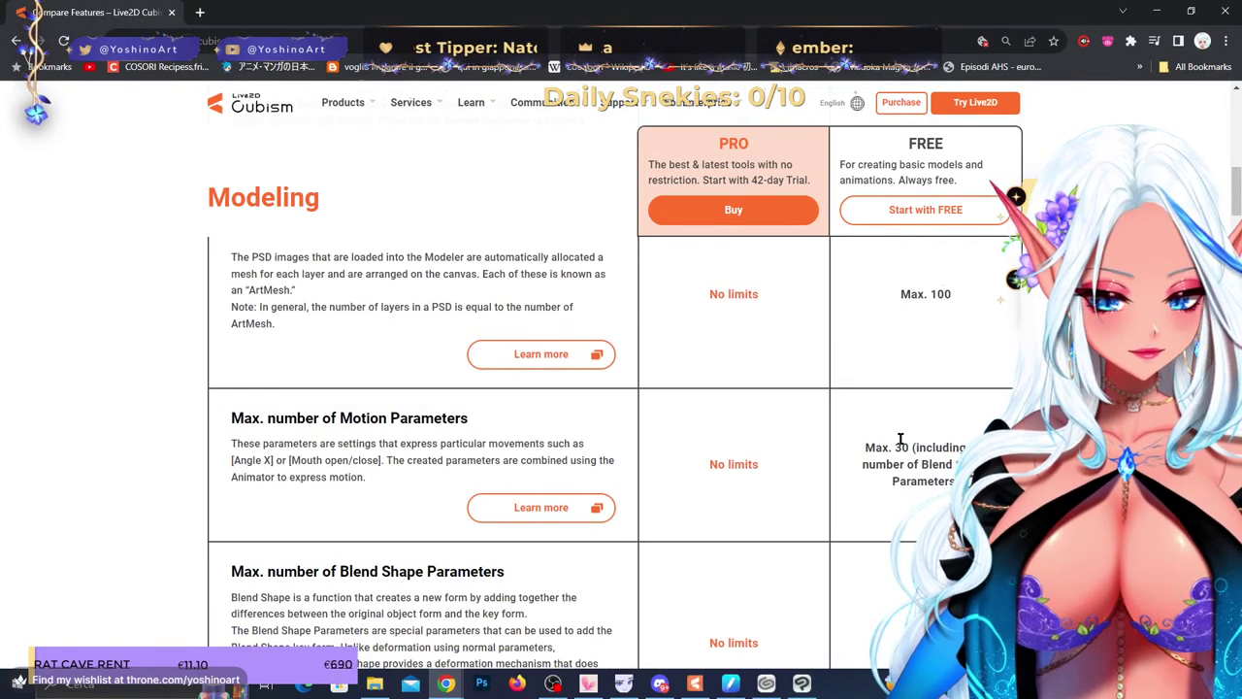
{"action": "scroll", "coordinate": [820, 473], "scroll_direction": "down", "scroll_amount": 1}
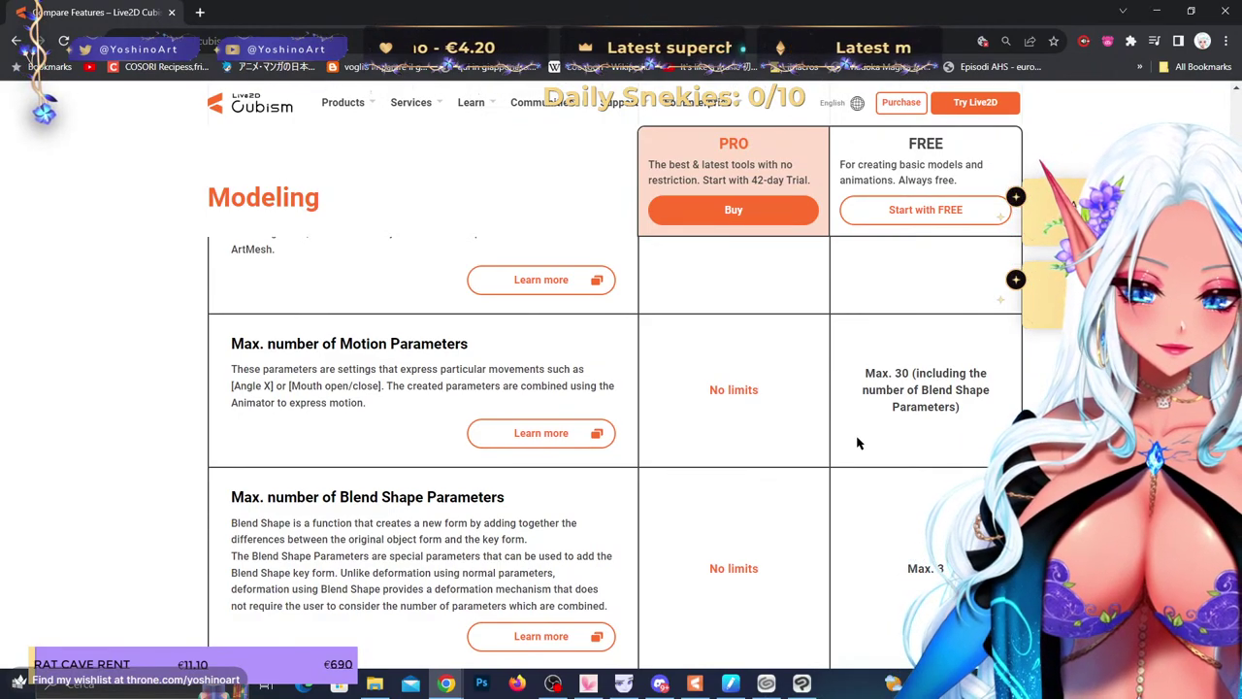
- Return to Cubism Editor and review the maid model's full parameter list, from the head parameters to the bounce parameters
{"action": "left_click", "coordinate": [694, 683]}
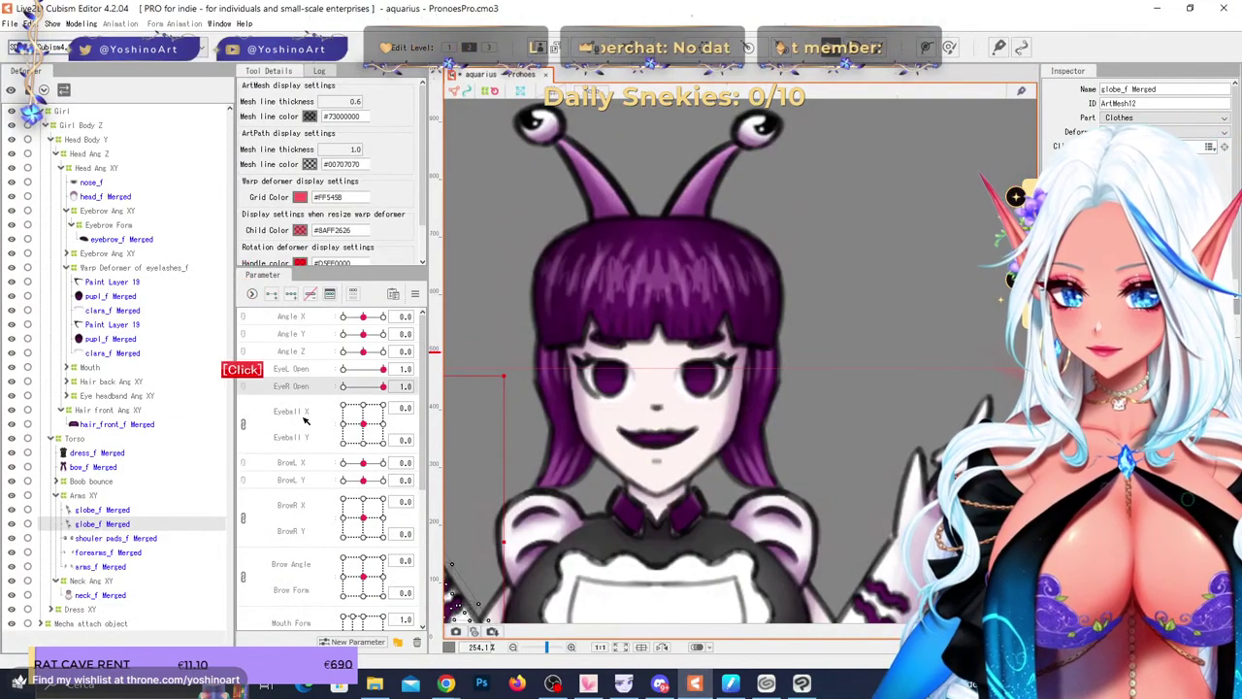
{"action": "scroll", "coordinate": [304, 467], "scroll_direction": "down", "scroll_amount": 4}
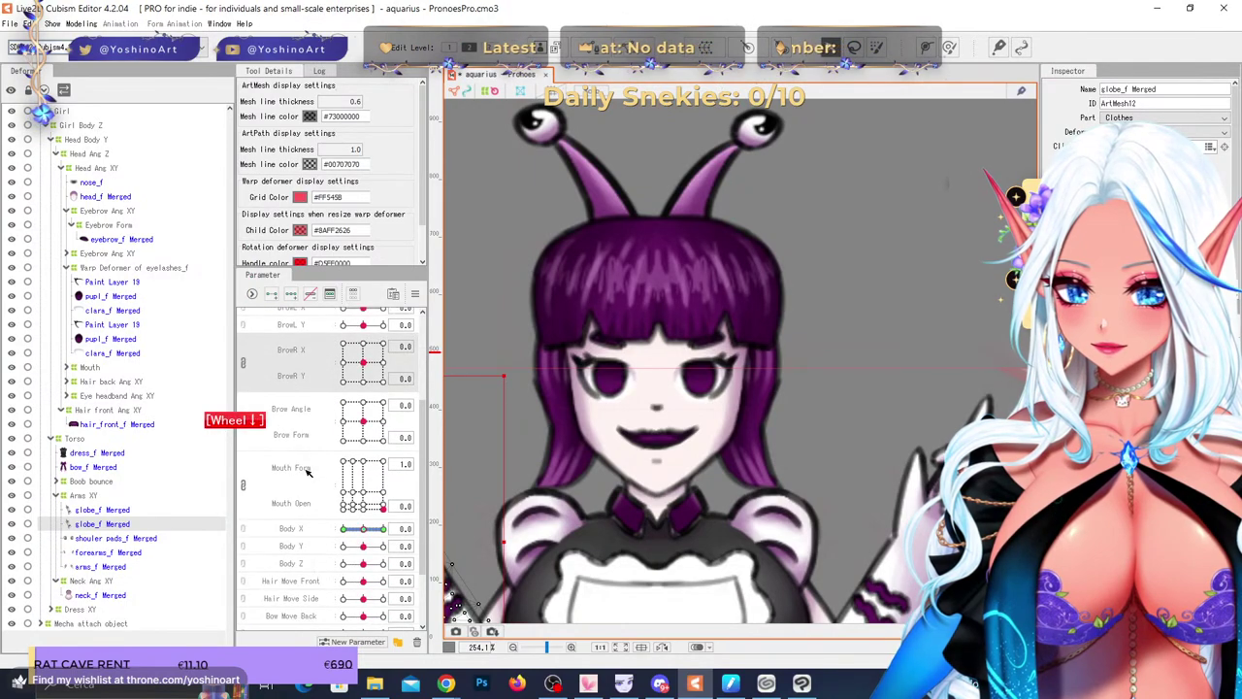
{"action": "left_click", "coordinate": [305, 432]}
{"action": "scroll", "coordinate": [308, 476], "scroll_direction": "down", "scroll_amount": 2}
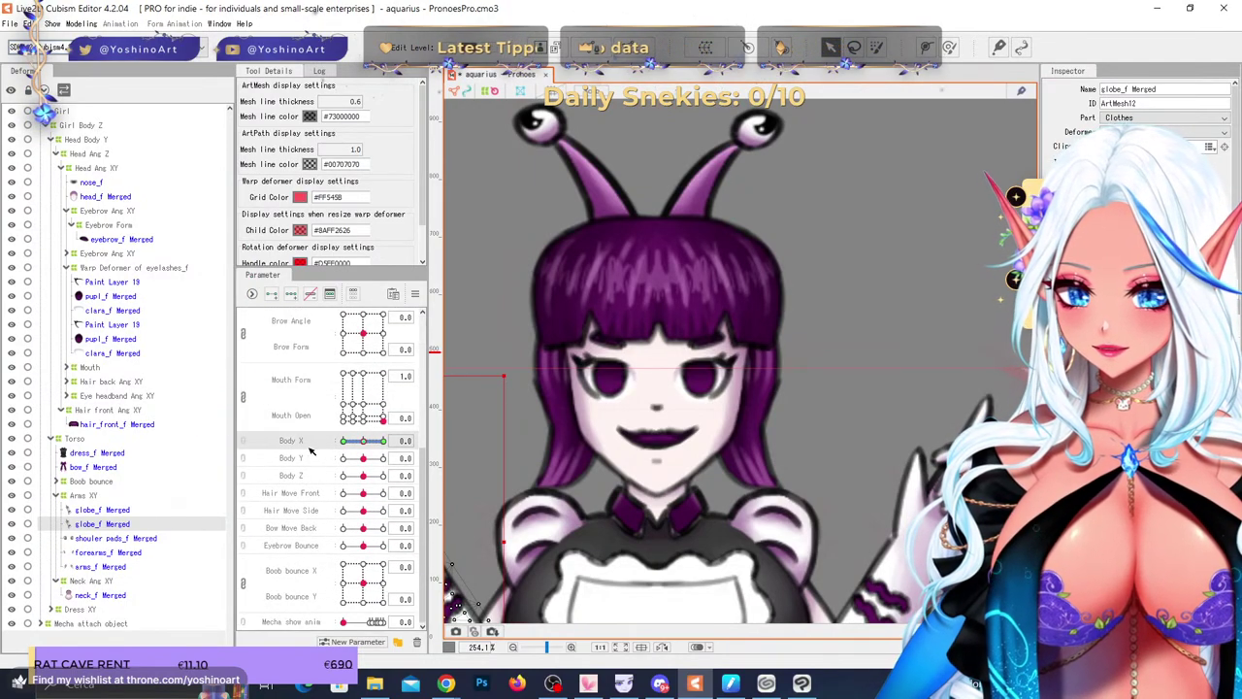
{"action": "left_click", "coordinate": [311, 475]}
{"action": "left_click", "coordinate": [314, 513]}
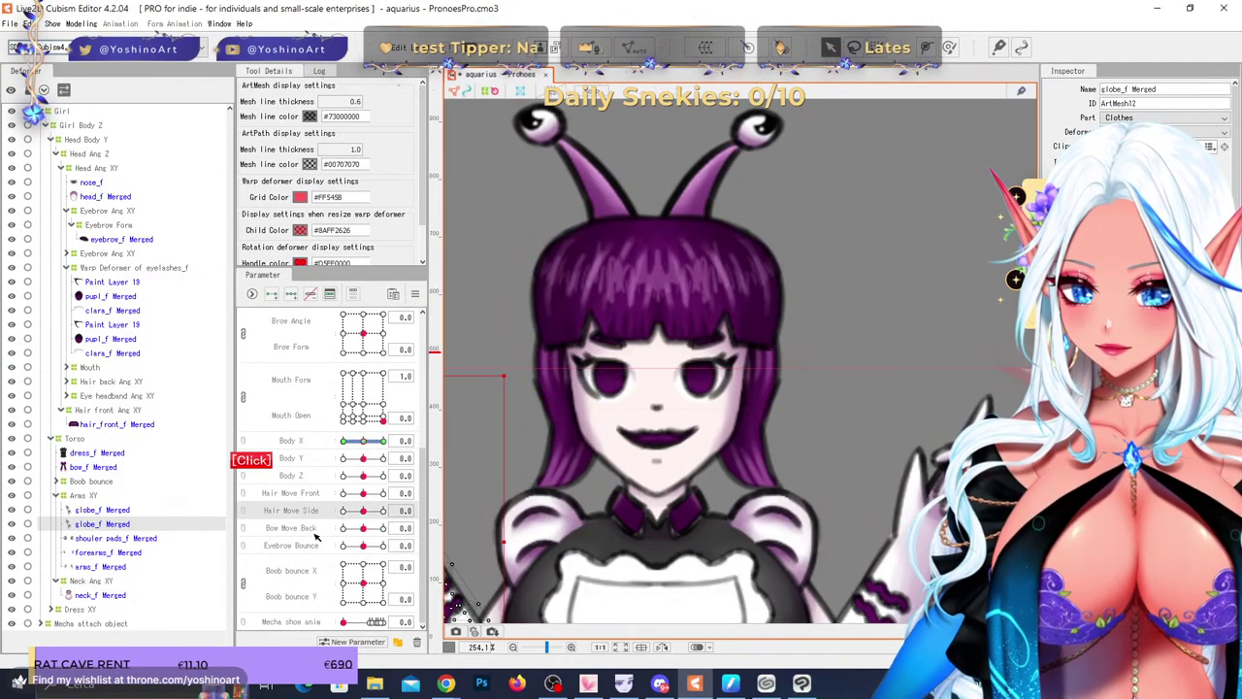
{"action": "left_click", "coordinate": [315, 558]}
{"action": "left_click", "coordinate": [315, 560]}
{"action": "scroll", "coordinate": [294, 500], "scroll_direction": "up", "scroll_amount": 5}
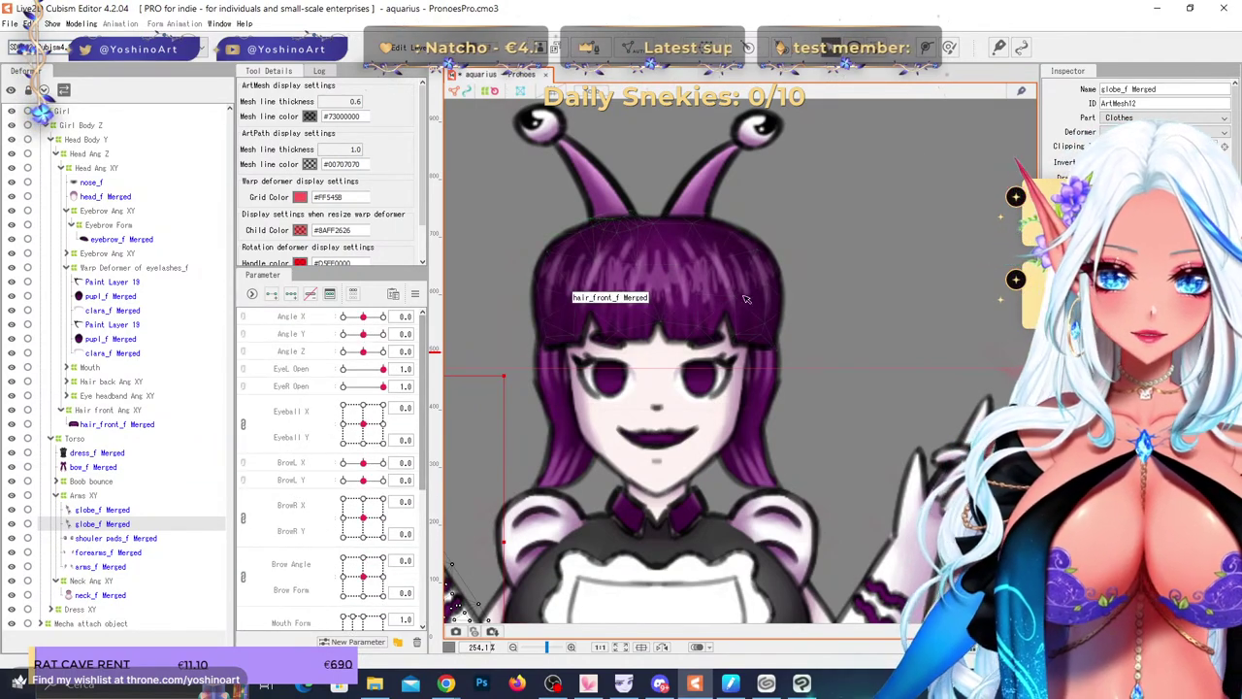
- Select the front hair mesh, show only the parameters it uses, and check Hair Move Front
{"action": "scroll", "coordinate": [686, 233], "scroll_direction": "up", "scroll_amount": 2}
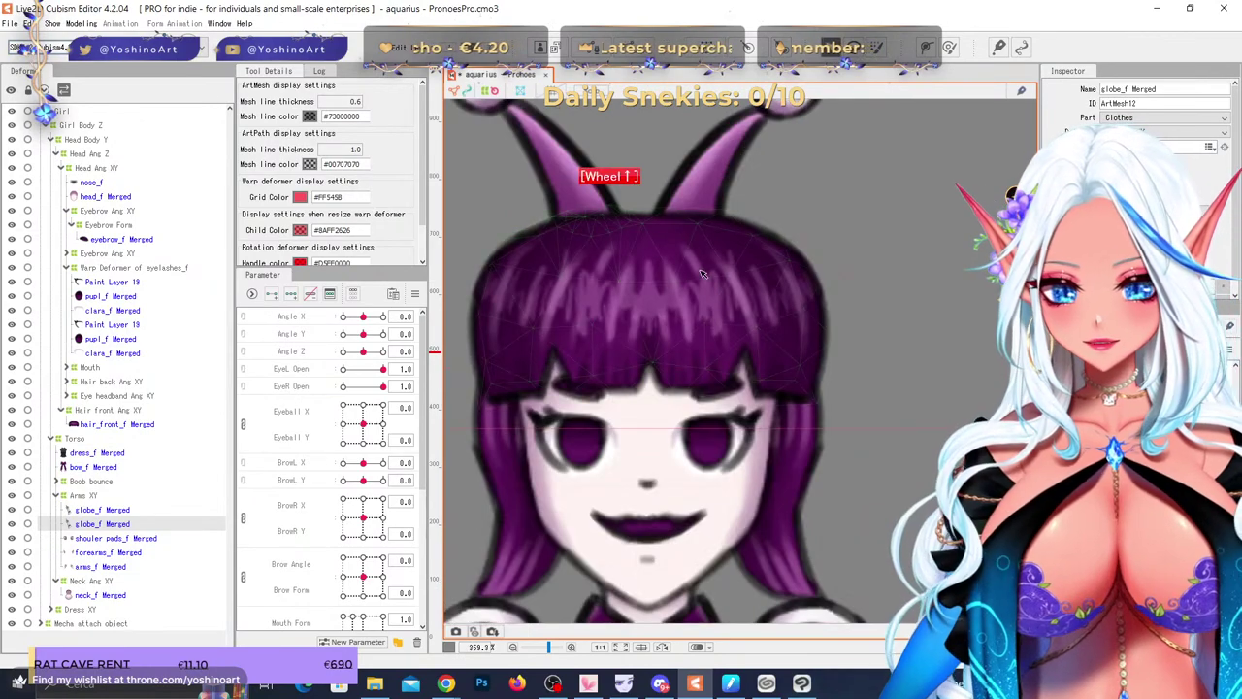
{"action": "left_click", "coordinate": [680, 231]}
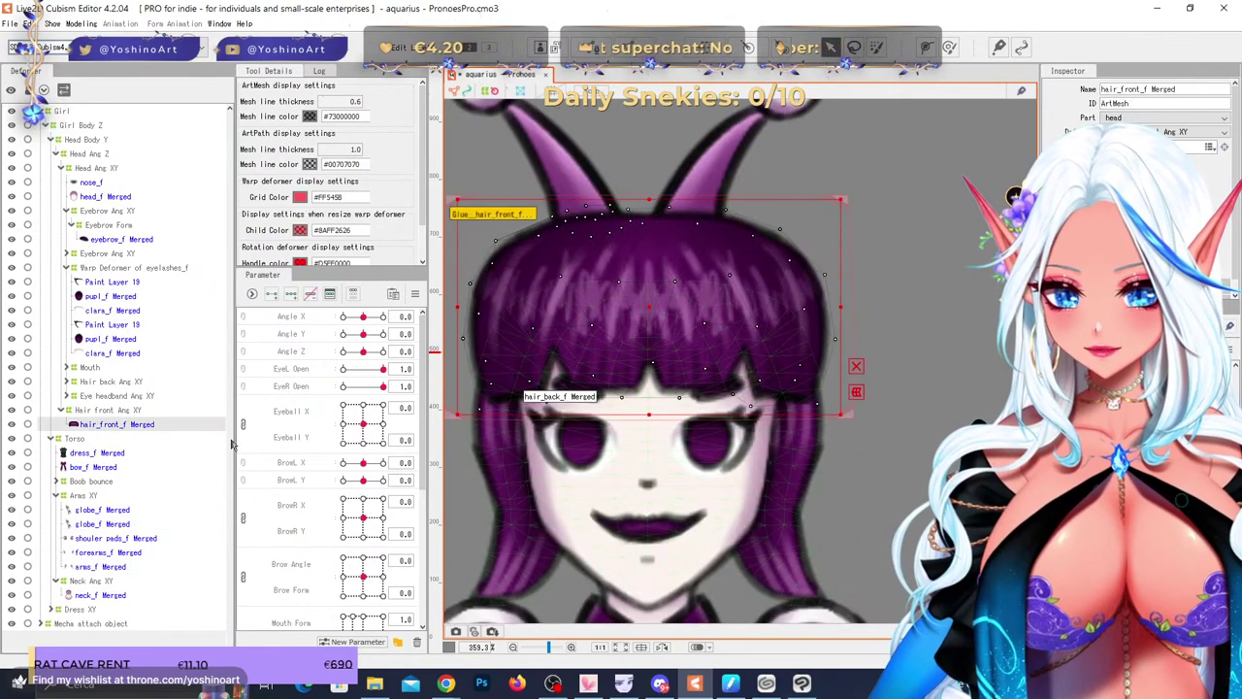
{"action": "left_click", "coordinate": [116, 425]}
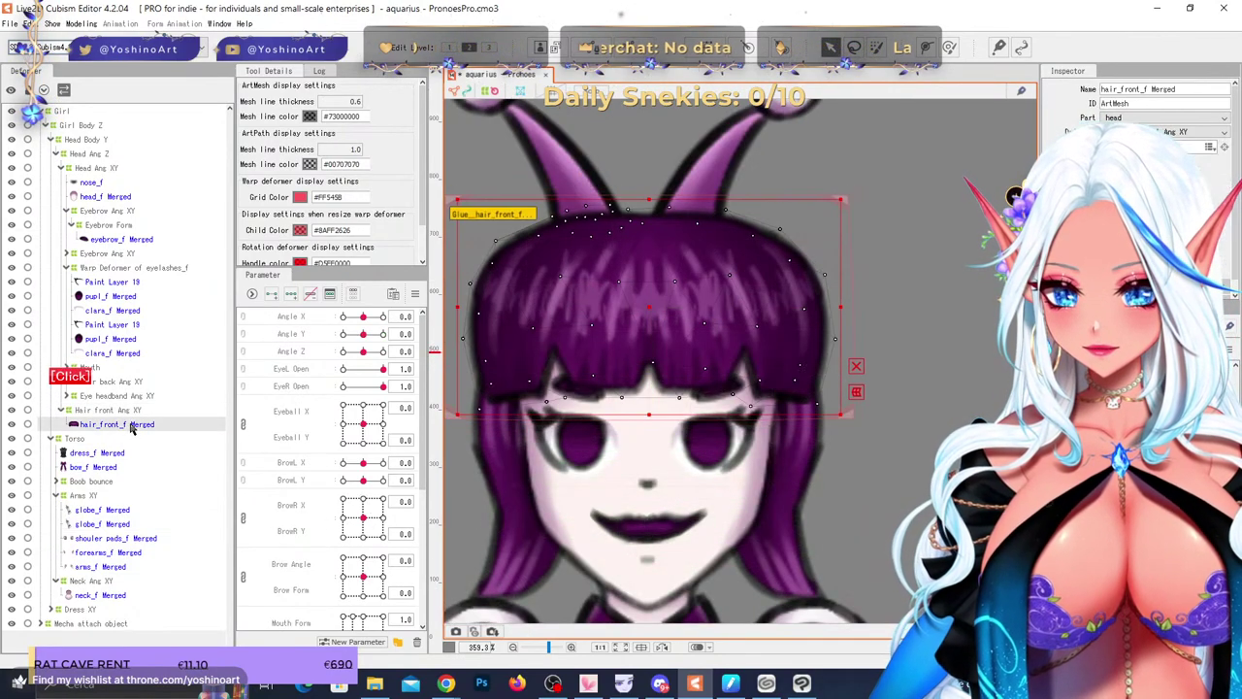
{"action": "left_click", "coordinate": [354, 294]}
{"action": "mouse_move", "coordinate": [365, 317]}
{"action": "left_mouse_down"}
{"action": "mouse_move", "coordinate": [352, 317]}
{"action": "mouse_move", "coordinate": [392, 327]}
{"action": "mouse_move", "coordinate": [352, 333]}
{"action": "mouse_move", "coordinate": [363, 319]}
{"action": "left_mouse_up"}
{"action": "scroll", "coordinate": [708, 350], "scroll_direction": "down", "scroll_amount": 2}
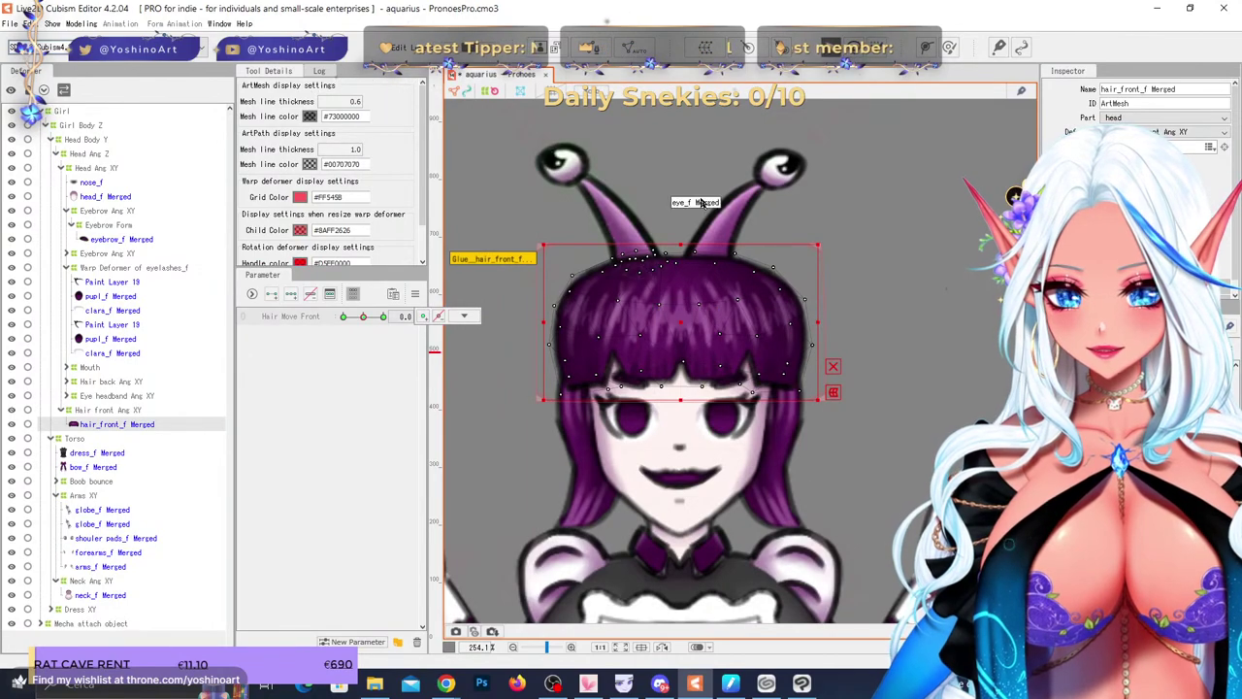
- Try reshaping the sides of the front hair with the deform brush and undo the strokes
{"action": "left_click", "coordinate": [949, 47]}
{"action": "mouse_move", "coordinate": [672, 446]}
{"action": "left_mouse_down"}
{"action": "mouse_move", "coordinate": [637, 450]}
{"action": "mouse_move", "coordinate": [604, 427]}
{"action": "left_mouse_up"}
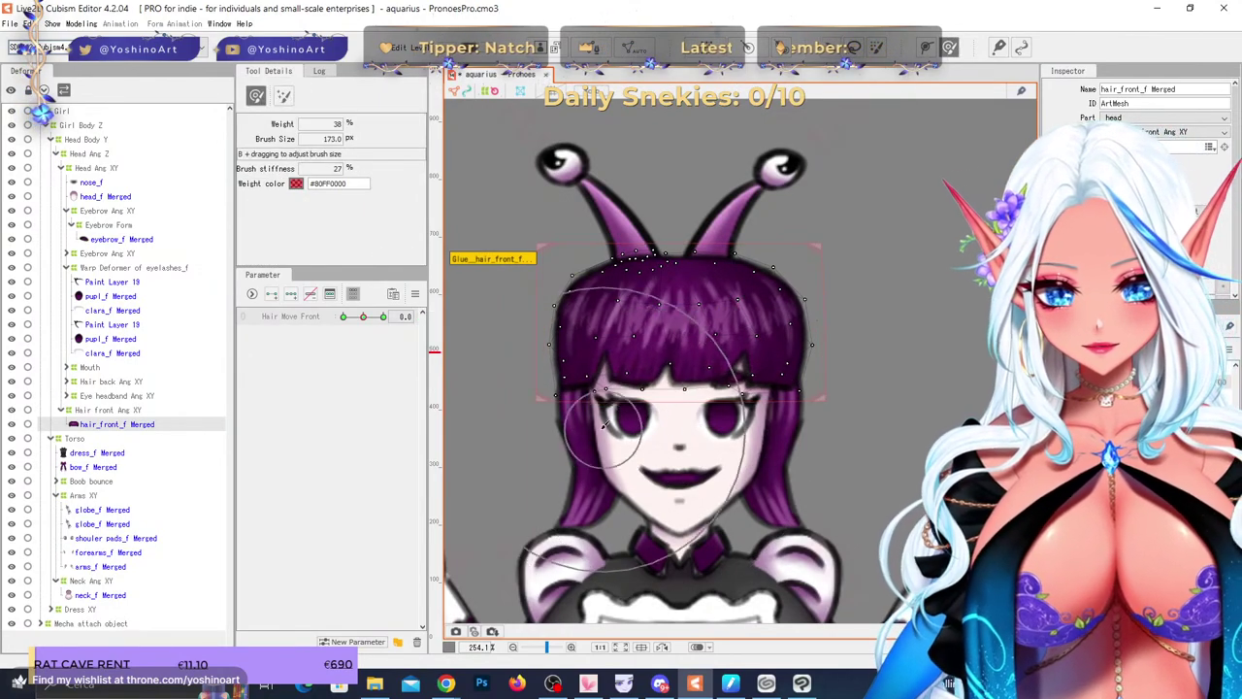
{"action": "key", "text": "ctrl+z"}
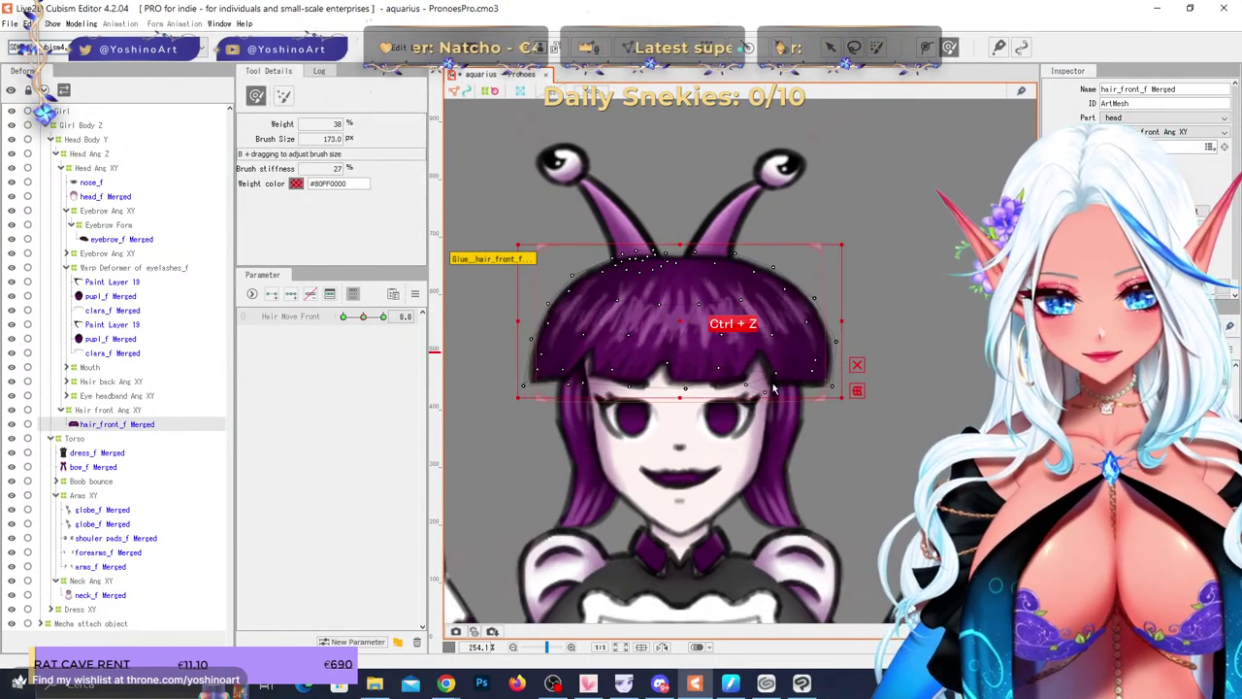
{"action": "key", "text": "ctrl+z"}
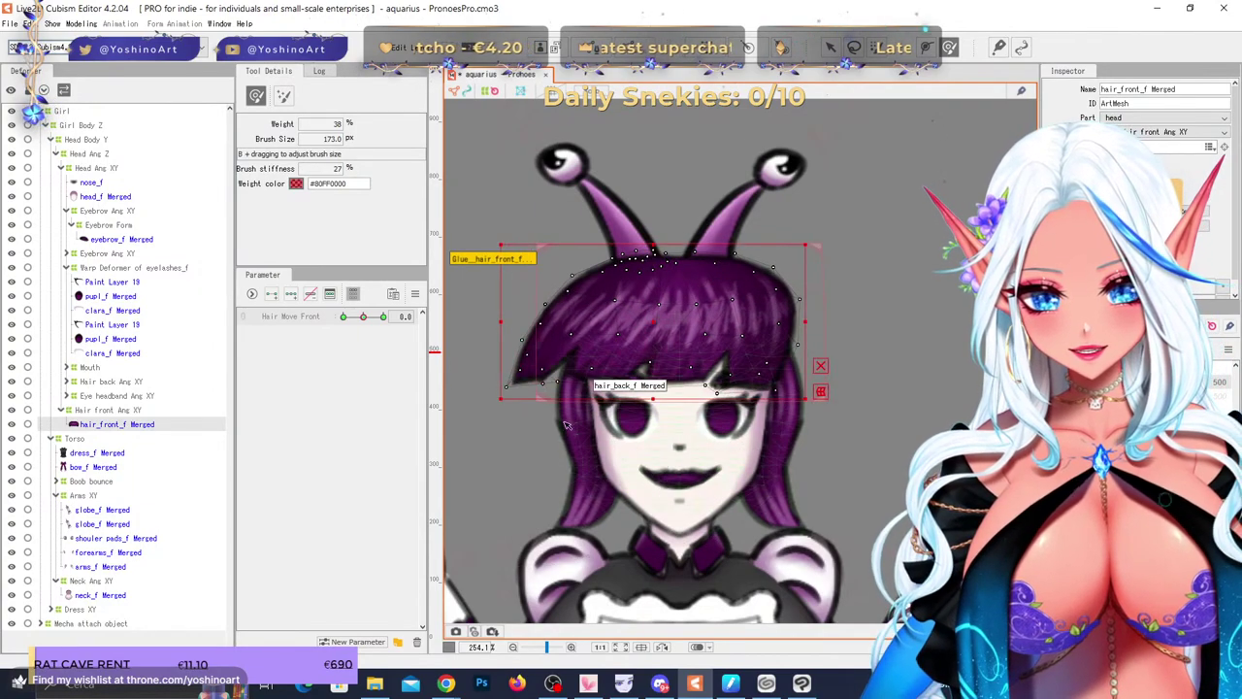
{"action": "key", "text": "ctrl+z"}
{"action": "key", "text": "ctrl+z"}
{"action": "left_click_drag", "start_coordinate": [584, 378], "coordinate": [937, 372]}
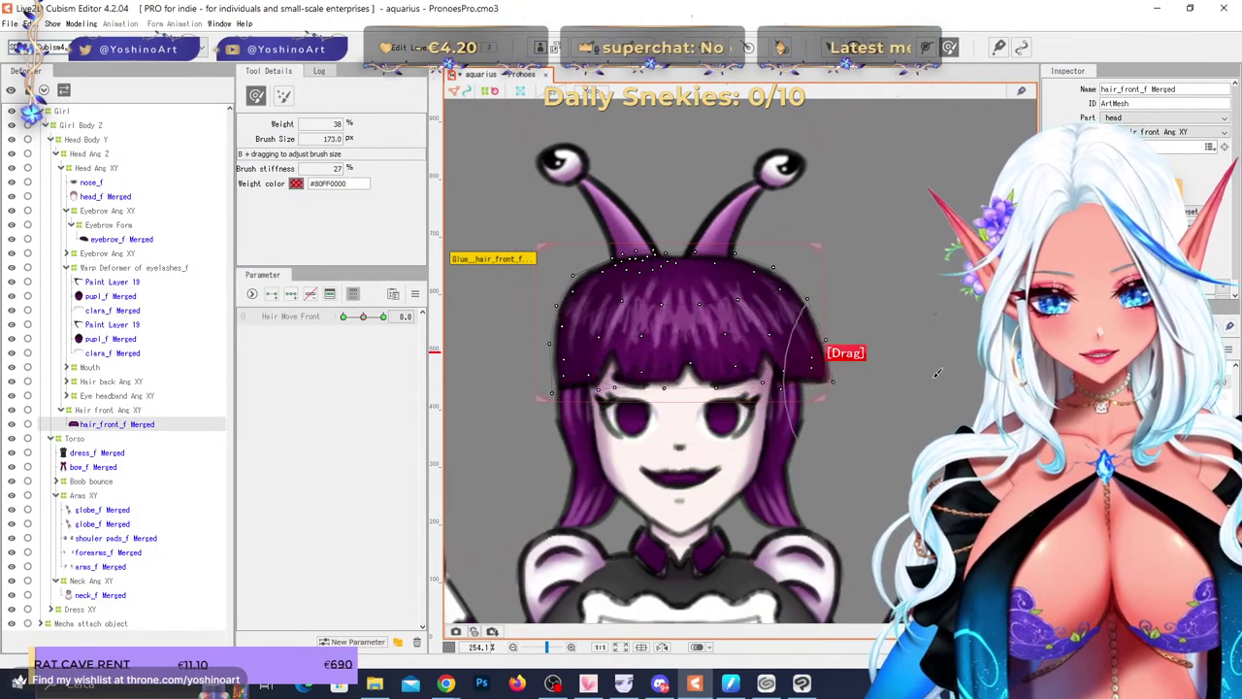
{"action": "key", "text": "ctrl+z"}
{"action": "key", "text": "ctrl+z"}
{"action": "key", "text": "ctrl+z"}
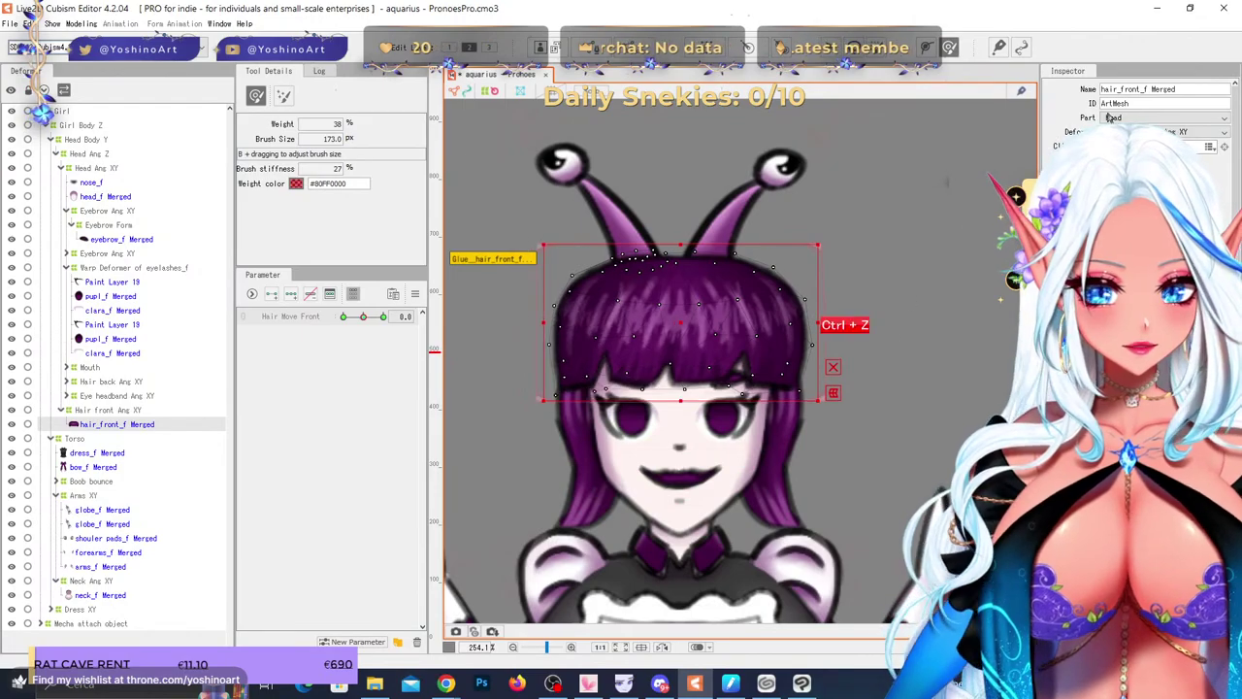
- Return to the Live2D comparison page and read the PRO and FREE limits for Blend Shape parameters, deformers and parts
{"action": "left_click", "coordinate": [1157, 8]}
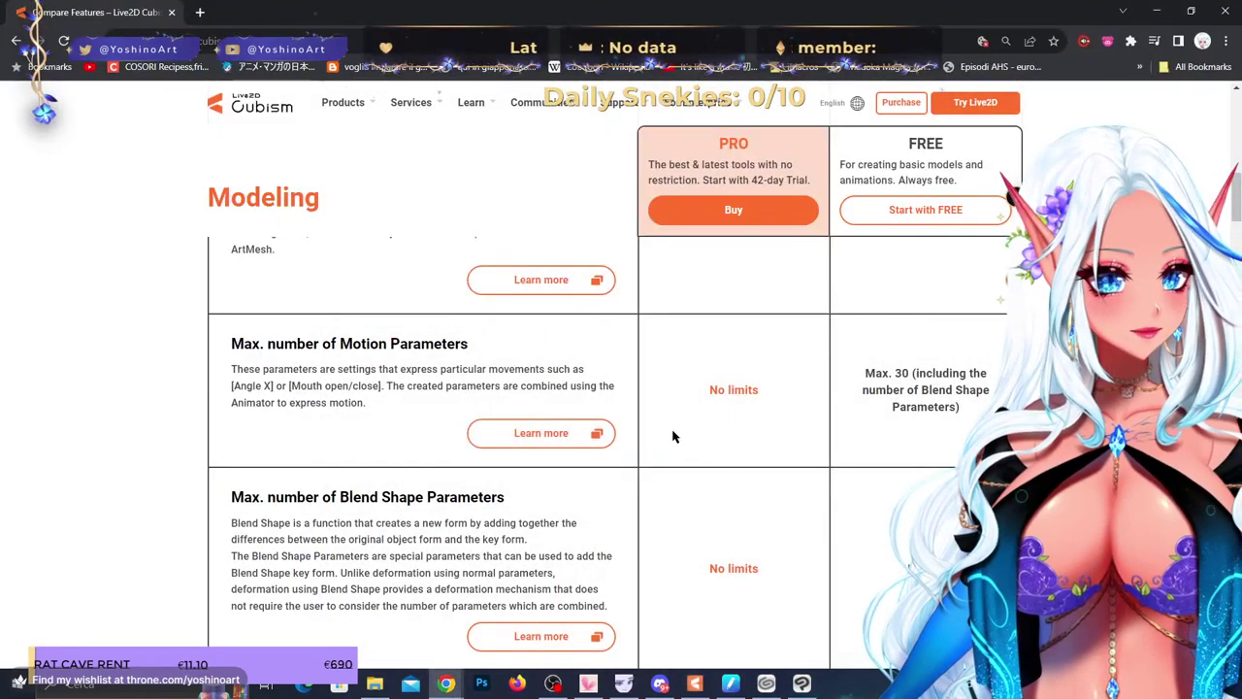
{"action": "scroll", "coordinate": [660, 445], "scroll_direction": "down", "scroll_amount": 3}
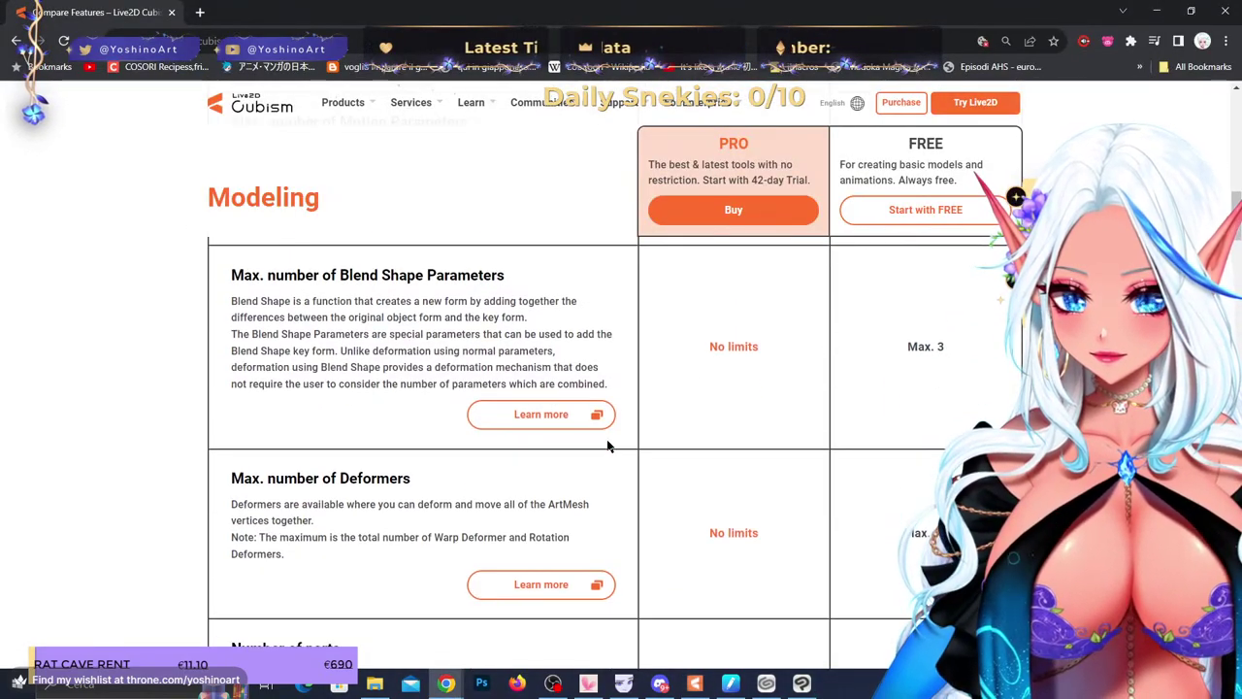
{"action": "scroll", "coordinate": [609, 445], "scroll_direction": "down", "scroll_amount": 1}
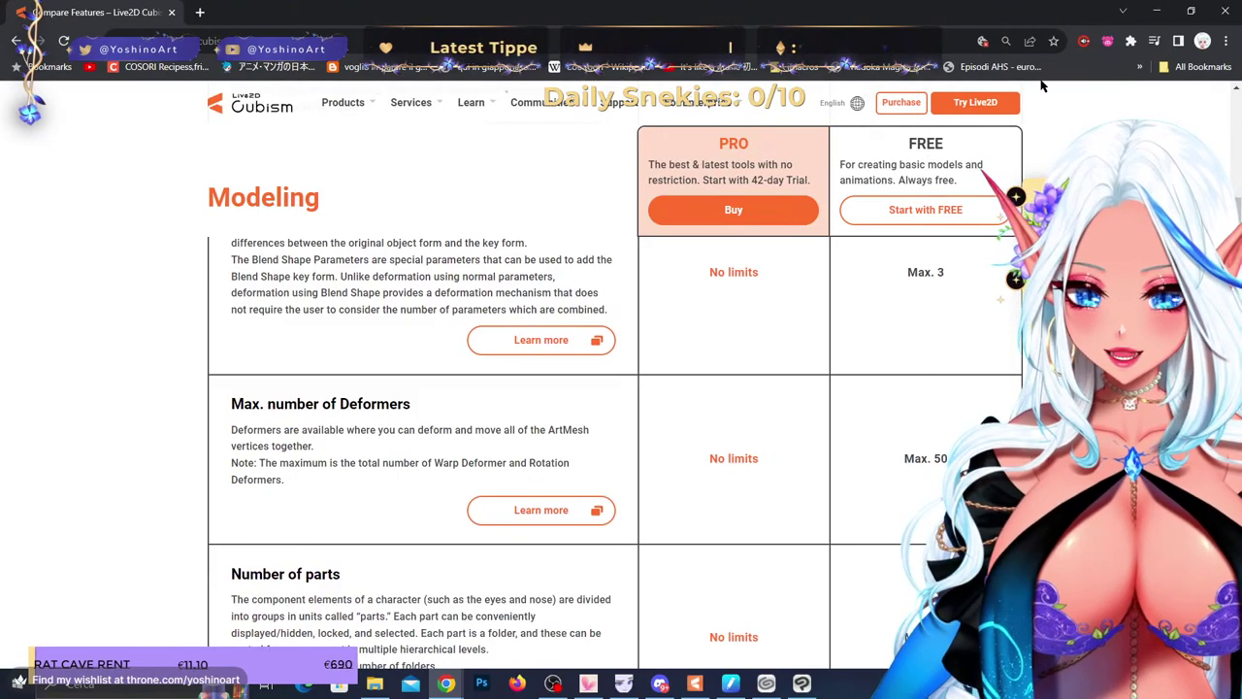
- Switch to Cubism Editor and open the maid model's statistics to check its deformer count against the FREE limit
{"action": "left_click", "coordinate": [1156, 10]}
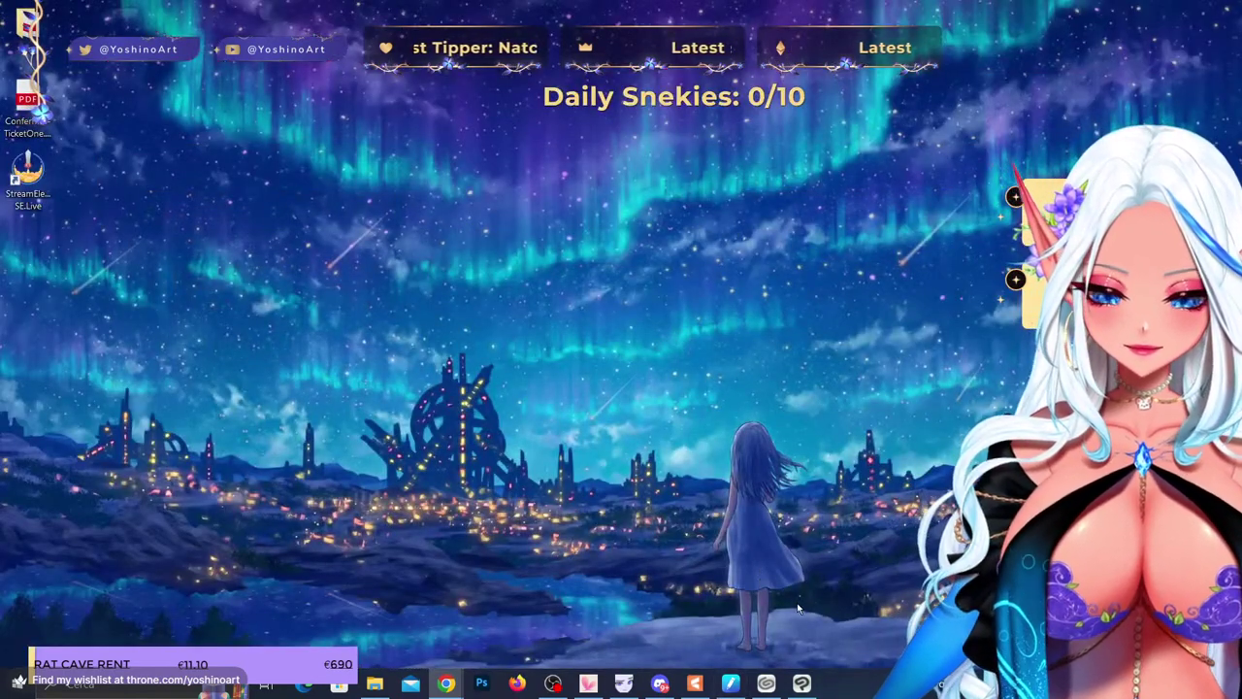
{"action": "left_click", "coordinate": [695, 684]}
{"action": "left_click", "coordinate": [10, 23]}
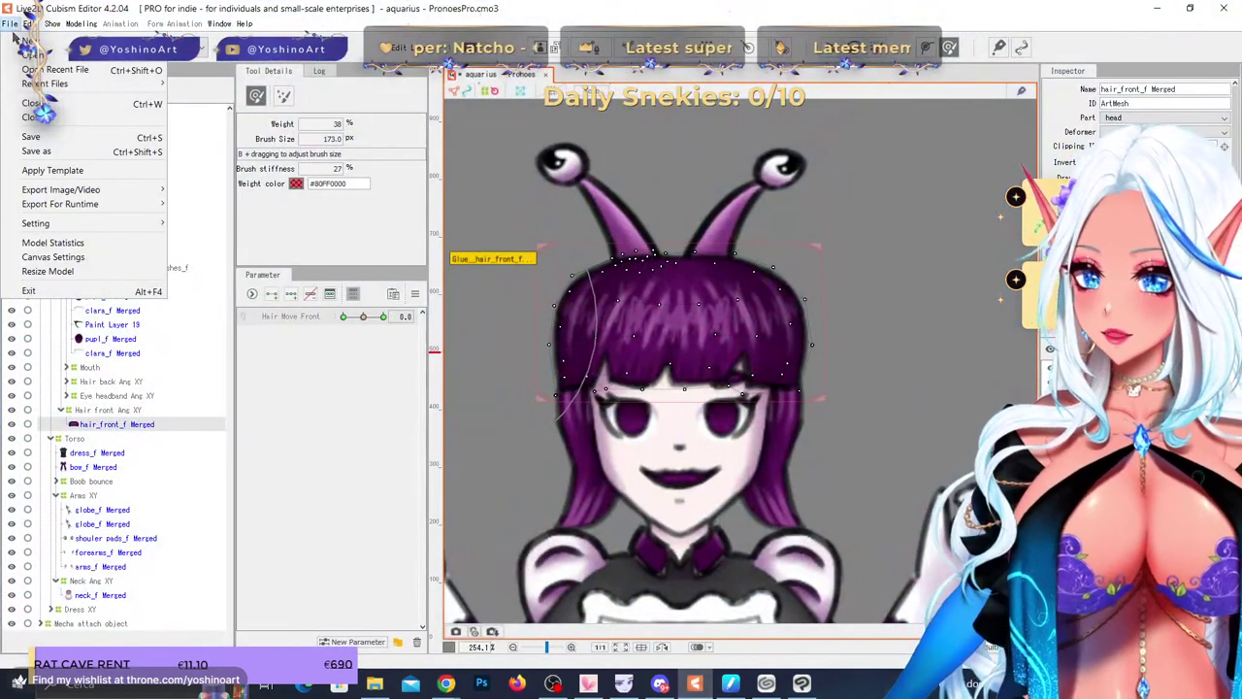
{"action": "left_click", "coordinate": [119, 243]}
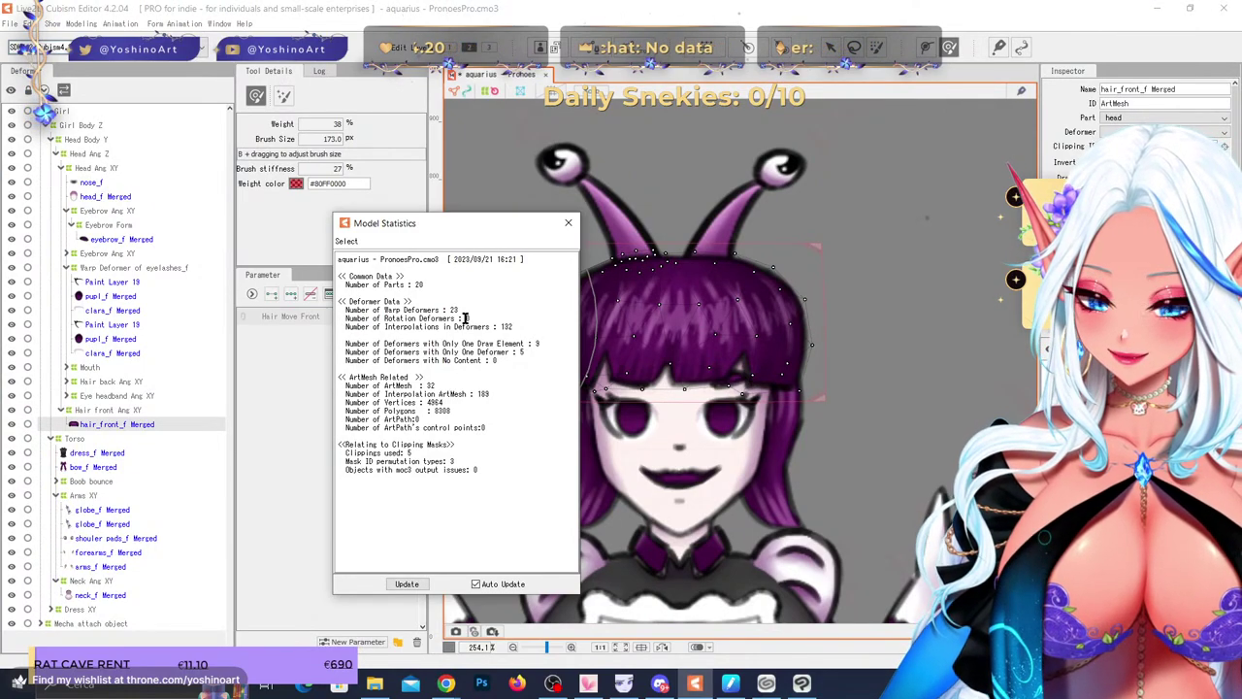
- Return to the Live2D comparison page and read the PRO and FREE limits for deformers, parts, ArtPath and Warp Deformer divisions
{"action": "left_click", "coordinate": [446, 684]}
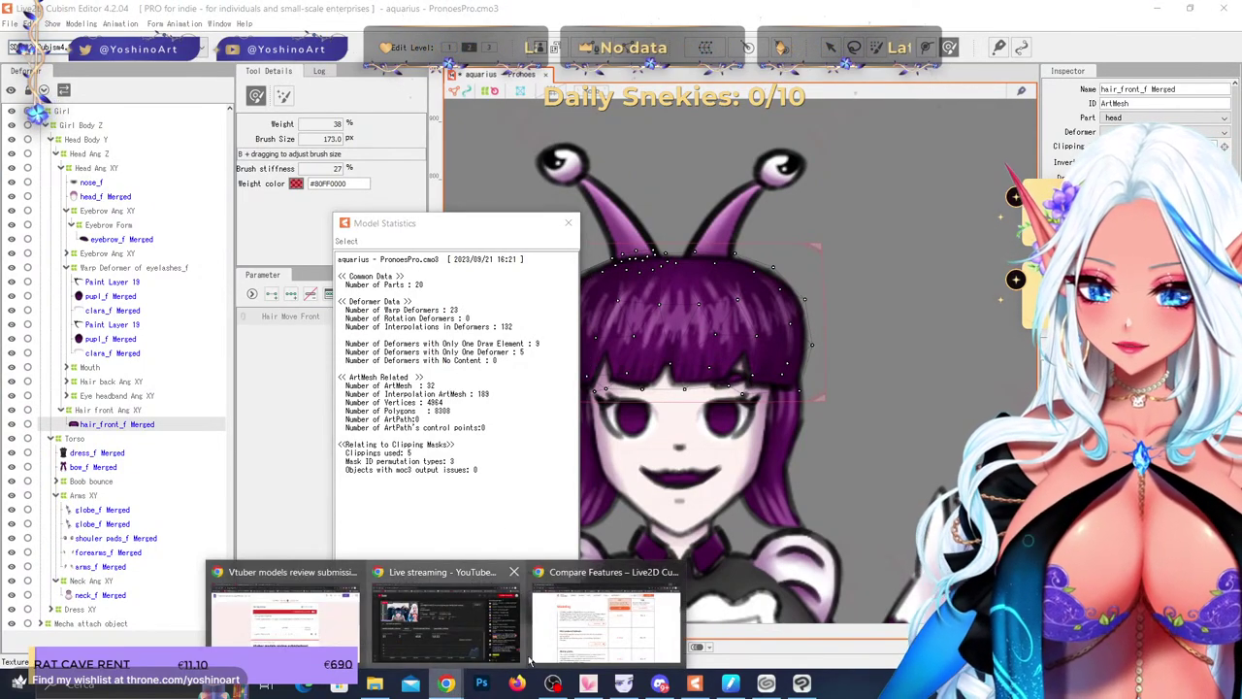
{"action": "left_click", "coordinate": [602, 628]}
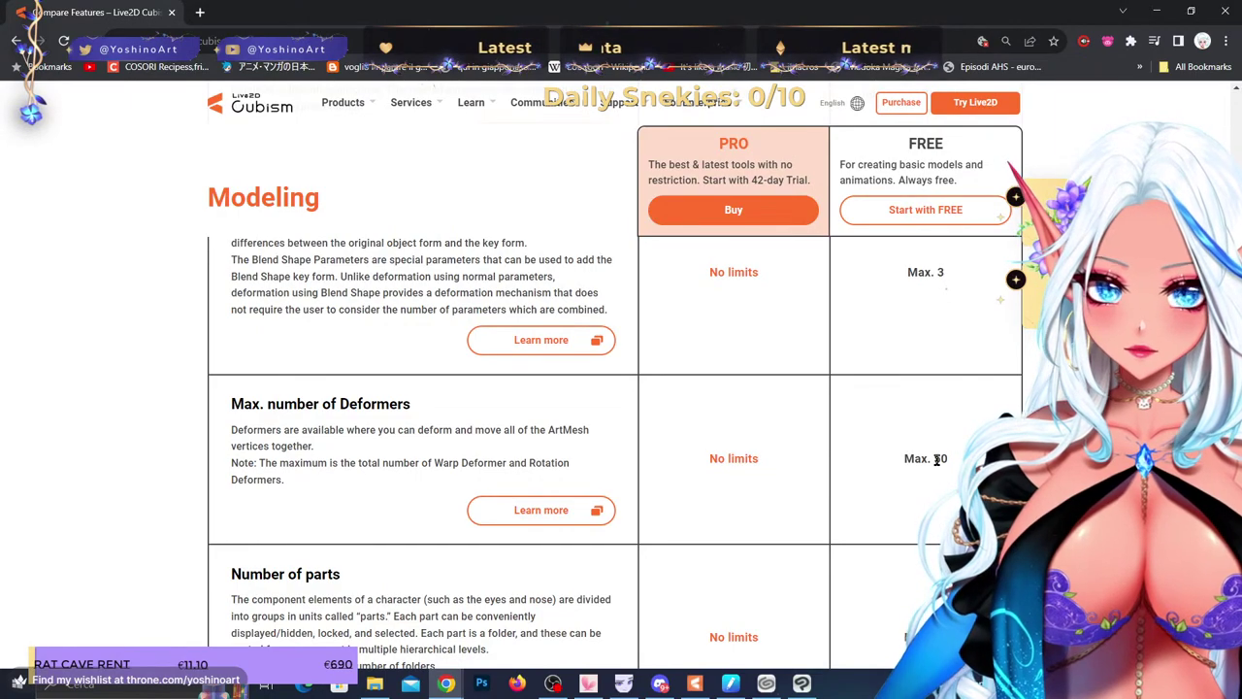
{"action": "scroll", "coordinate": [885, 456], "scroll_direction": "down", "scroll_amount": 2}
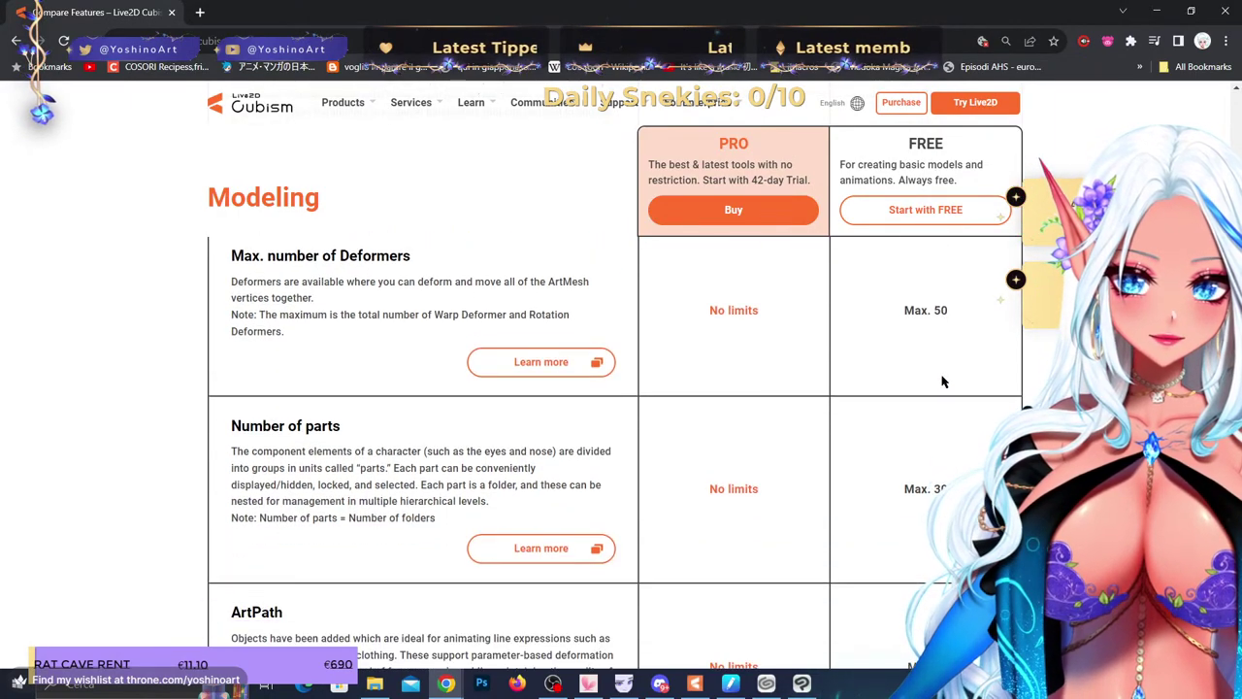
{"action": "scroll", "coordinate": [954, 368], "scroll_direction": "down", "scroll_amount": 1}
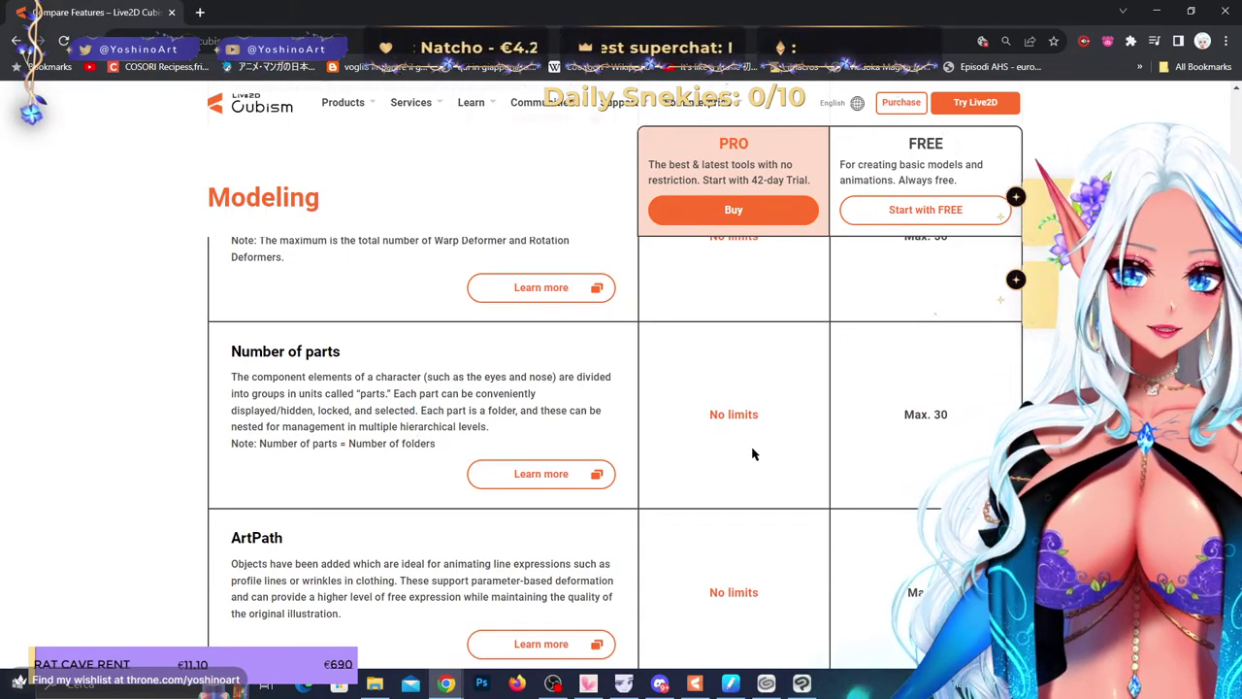
{"action": "scroll", "coordinate": [752, 455], "scroll_direction": "down", "scroll_amount": 2}
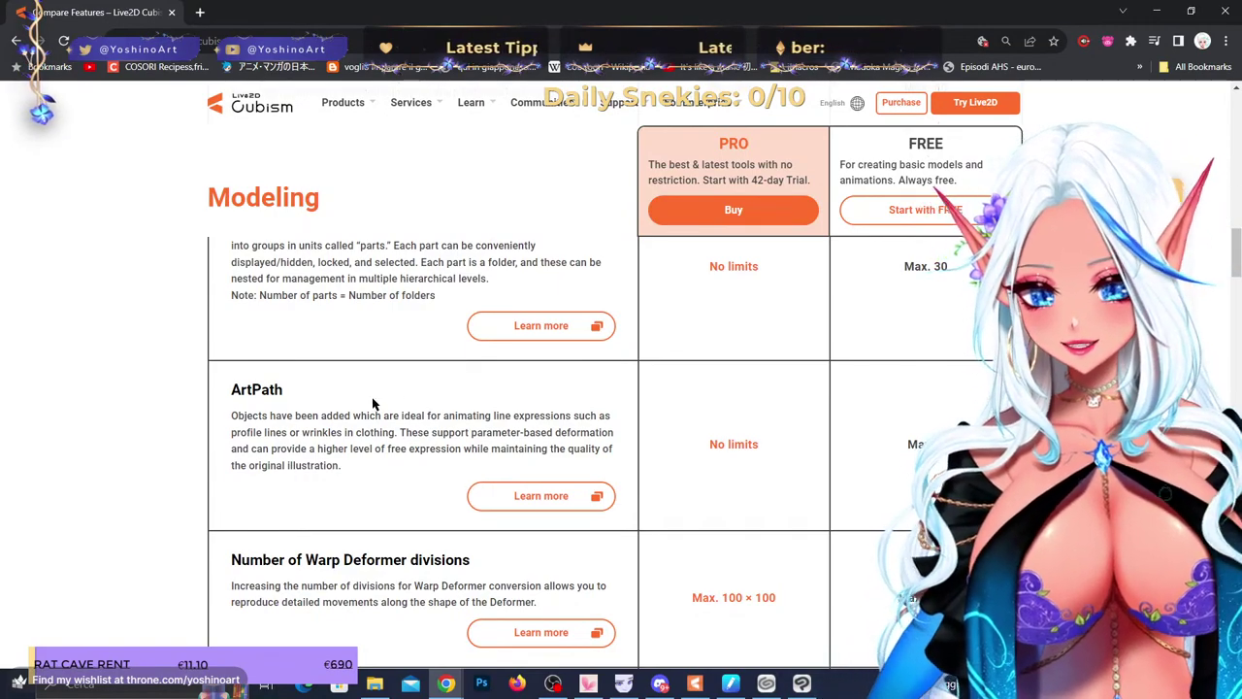
{"action": "scroll", "coordinate": [406, 359], "scroll_direction": "down", "scroll_amount": 1}
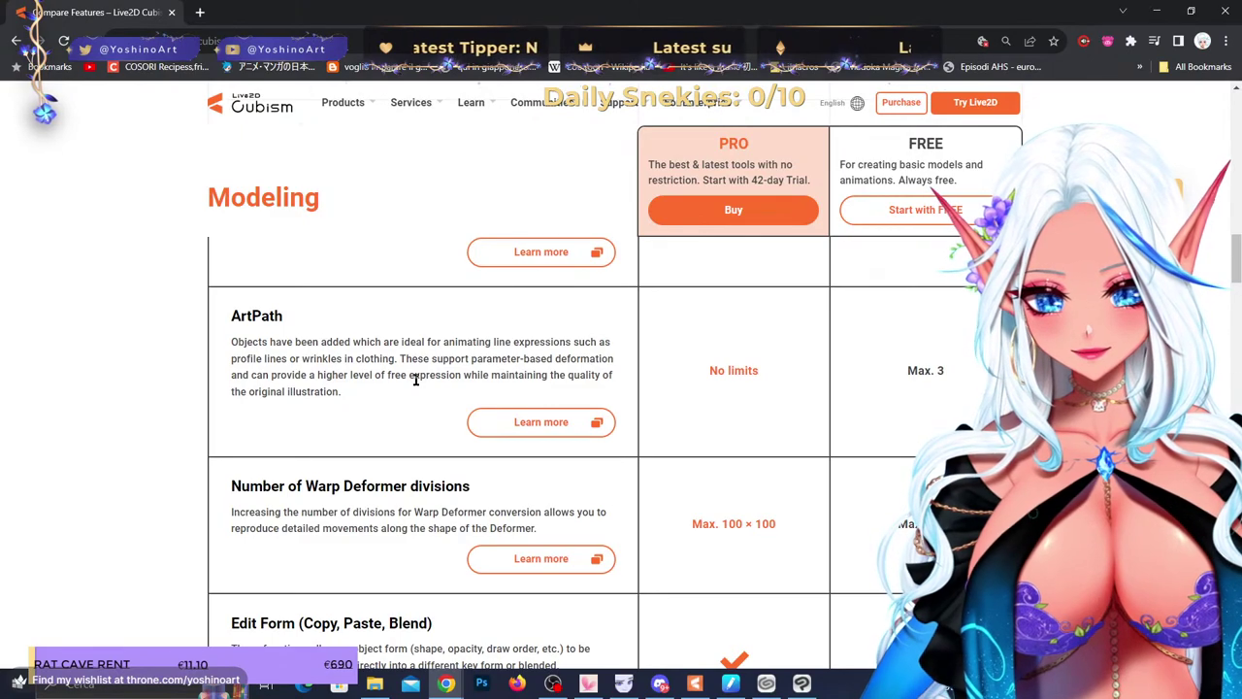
{"action": "scroll", "coordinate": [417, 384], "scroll_direction": "down", "scroll_amount": 1}
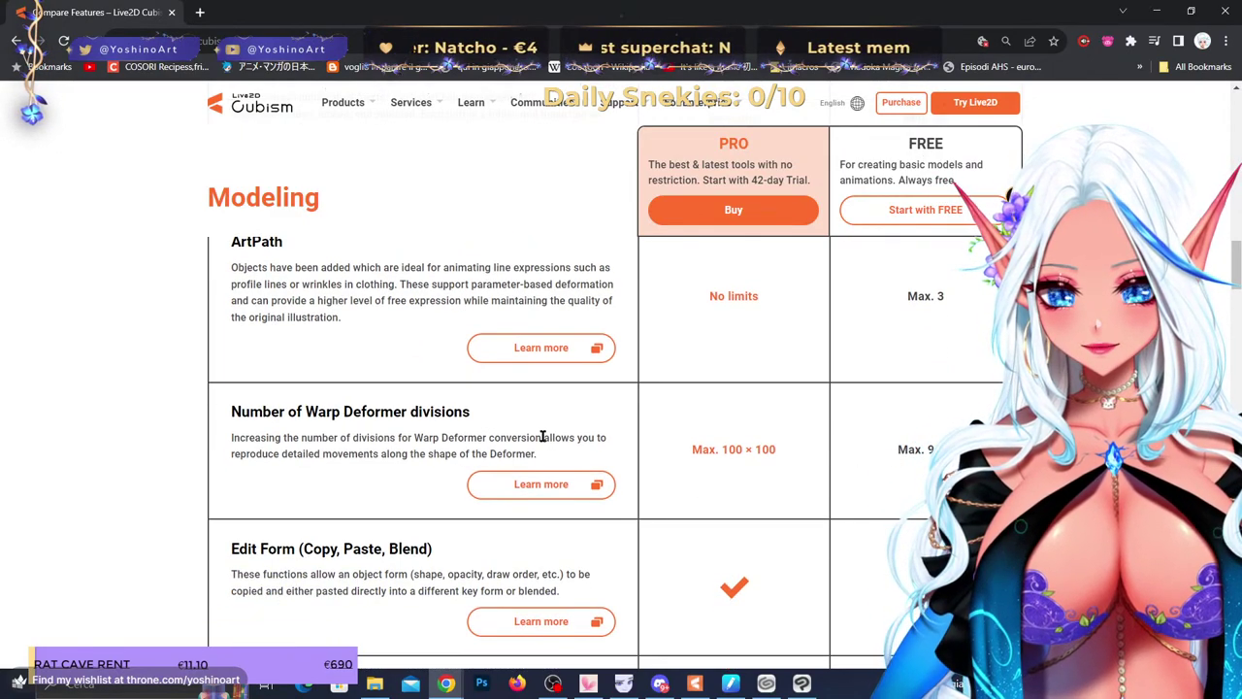
{"action": "scroll", "coordinate": [903, 430], "scroll_direction": "down", "scroll_amount": 1}
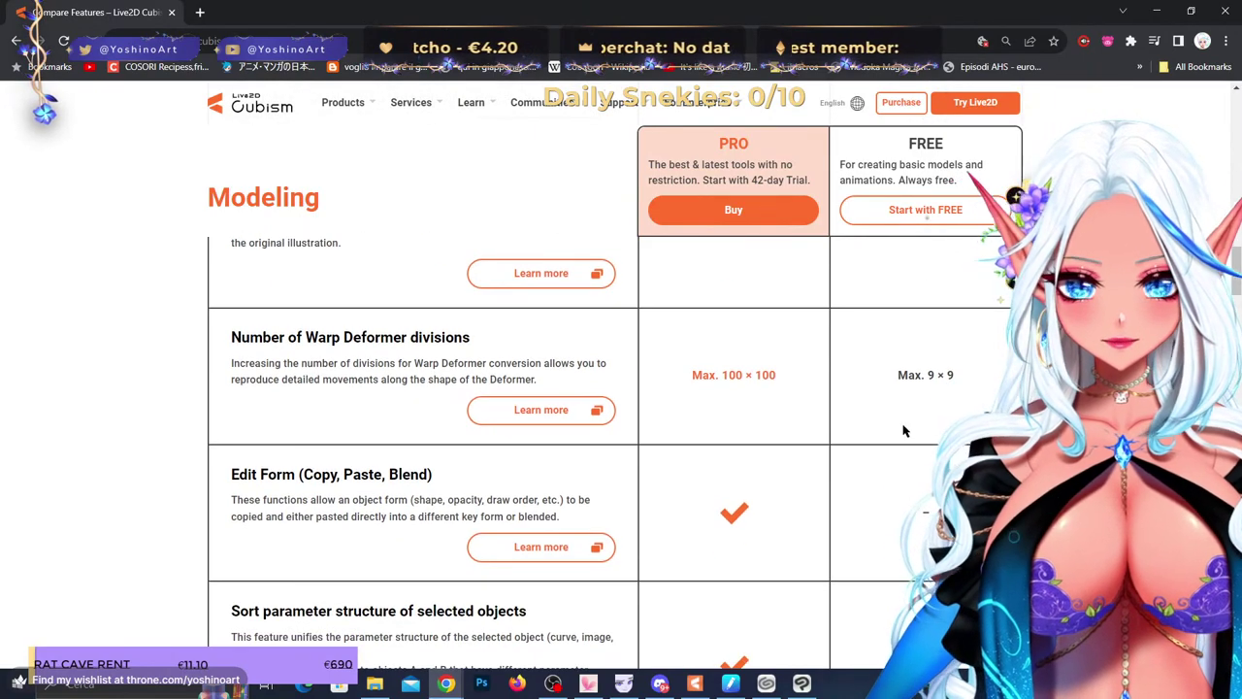
{"action": "left_click_drag", "start_coordinate": [955, 376], "coordinate": [901, 376]}
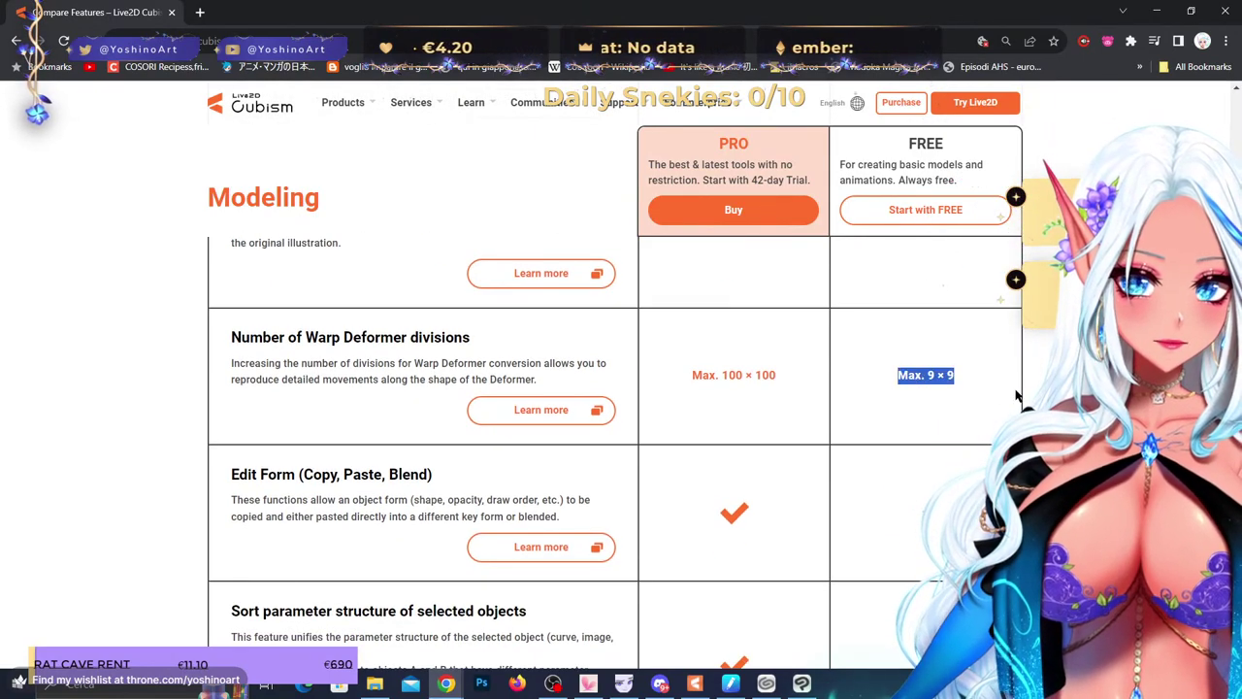
{"action": "left_click", "coordinate": [987, 386]}
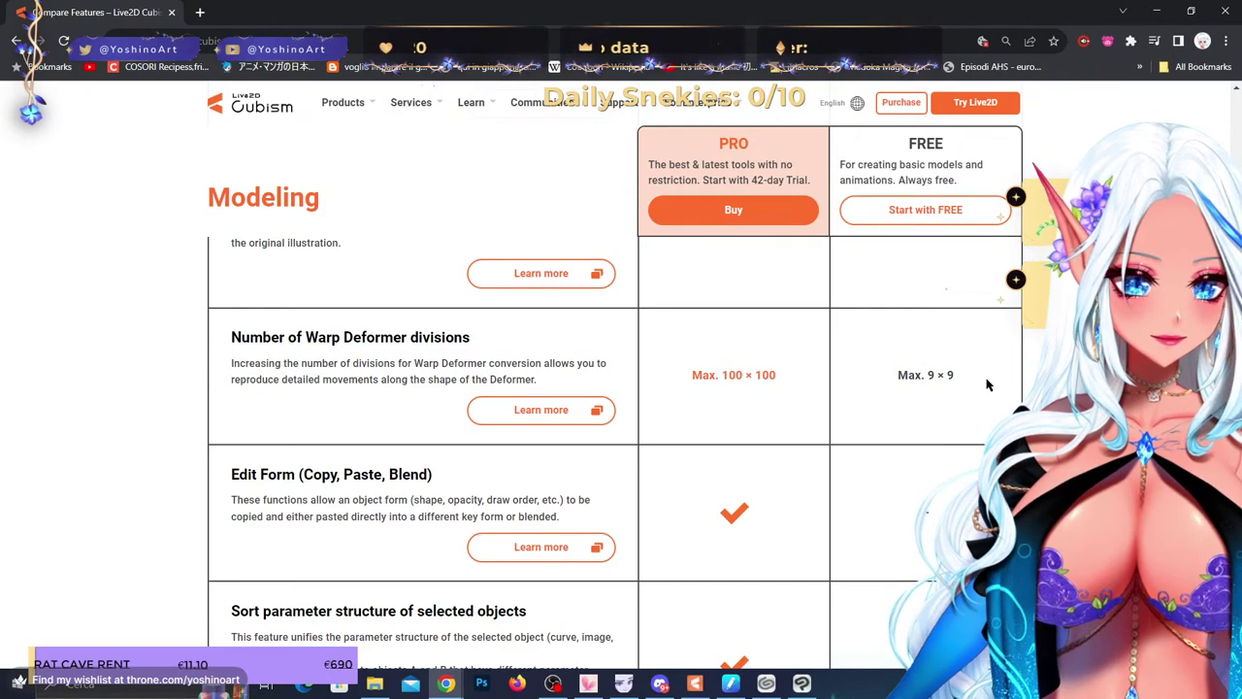
- Switch back to Cubism Editor, reopen the model statistics to examine the part, deformer and ArtPath counts, and close them
{"action": "key", "text": "alt+Tab"}
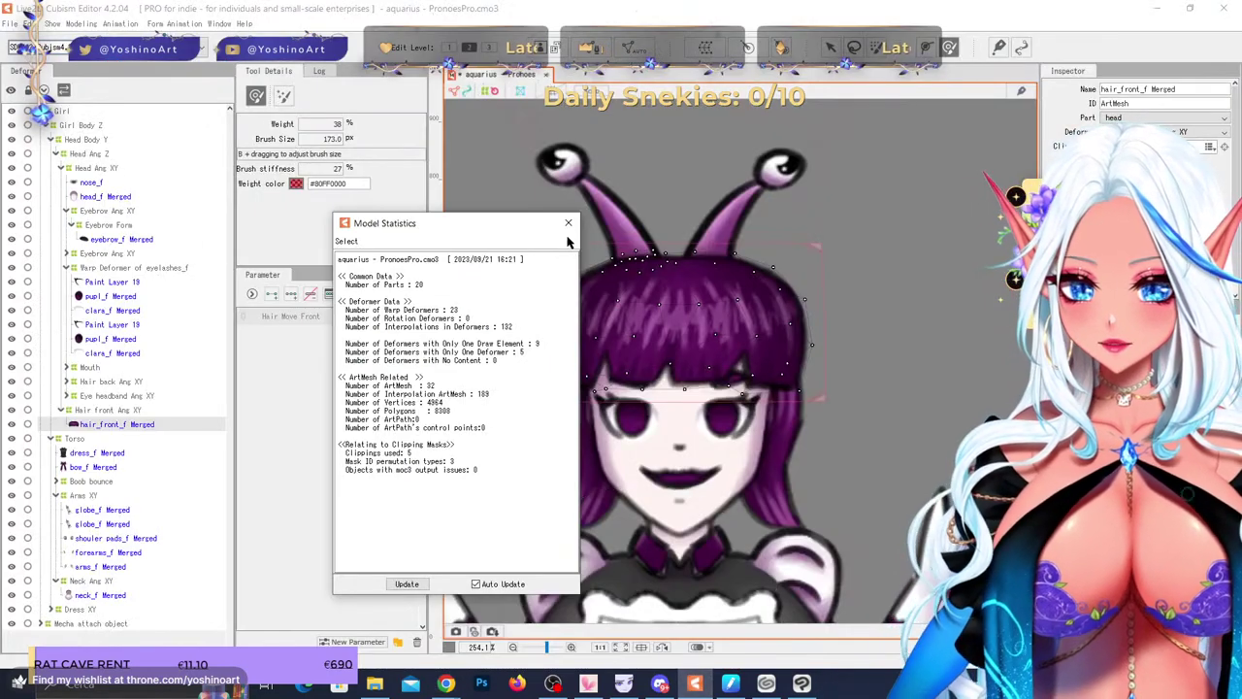
{"action": "key", "text": "Escape"}
{"action": "left_click", "coordinate": [27, 21]}
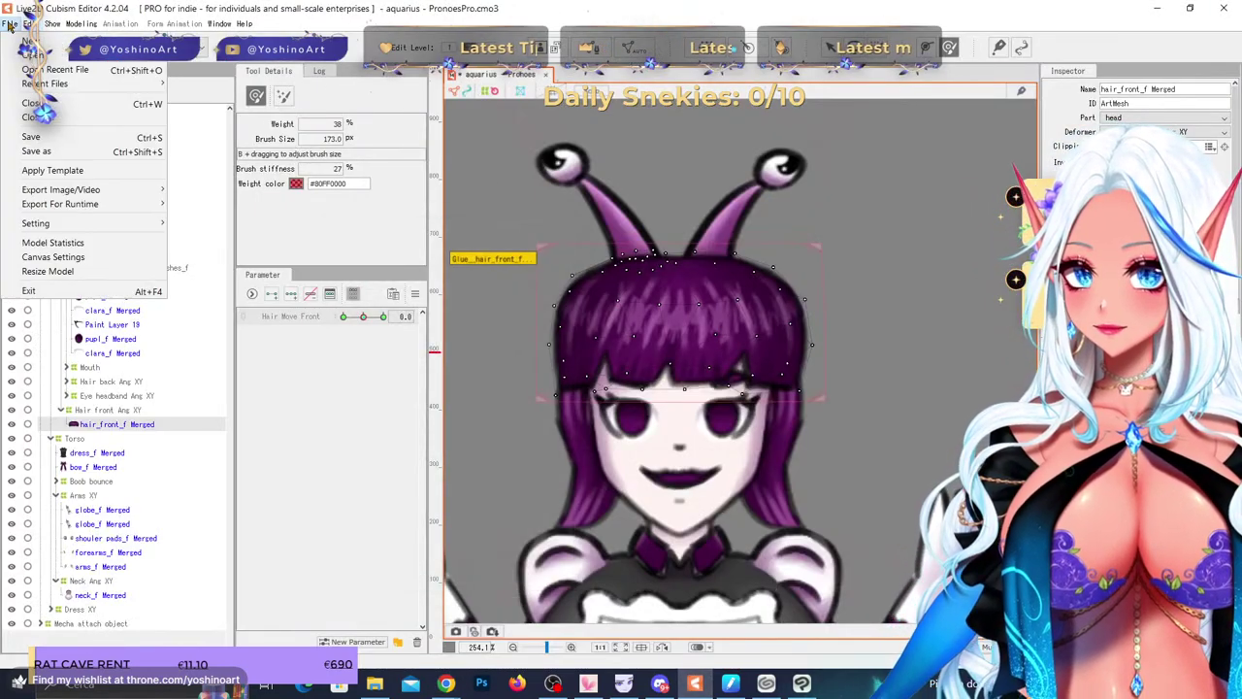
{"action": "left_click", "coordinate": [70, 248]}
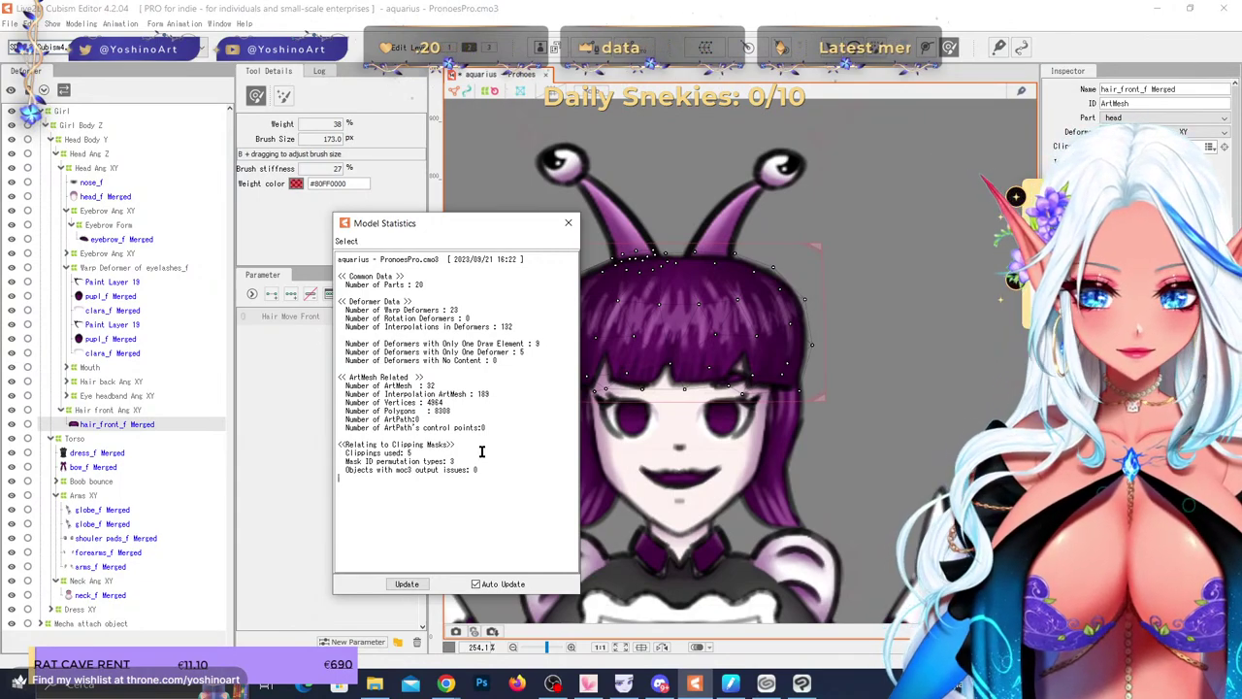
{"action": "left_click", "coordinate": [568, 223]}
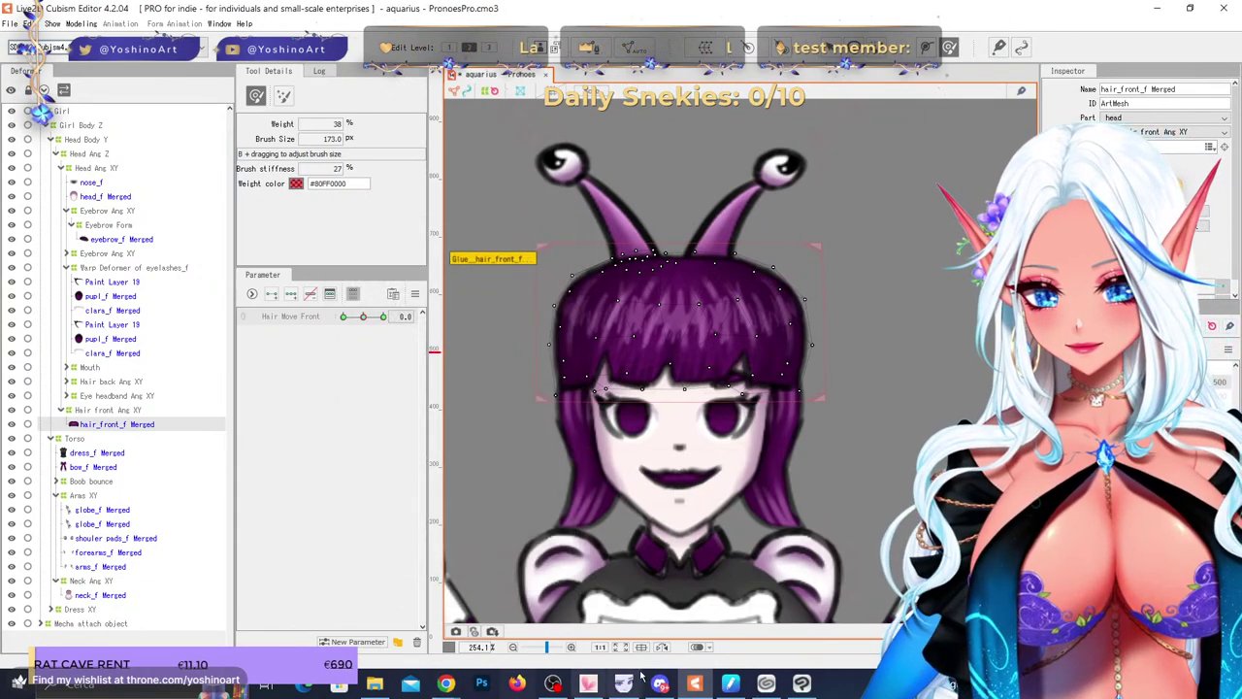
- Go back to the comparison page and examine the Edit Form (Copy, Paste, Blend) and Warp Deformer divisions rows
{"action": "mouse_move", "coordinate": [447, 685]}
{"action": "left_click", "coordinate": [611, 607]}
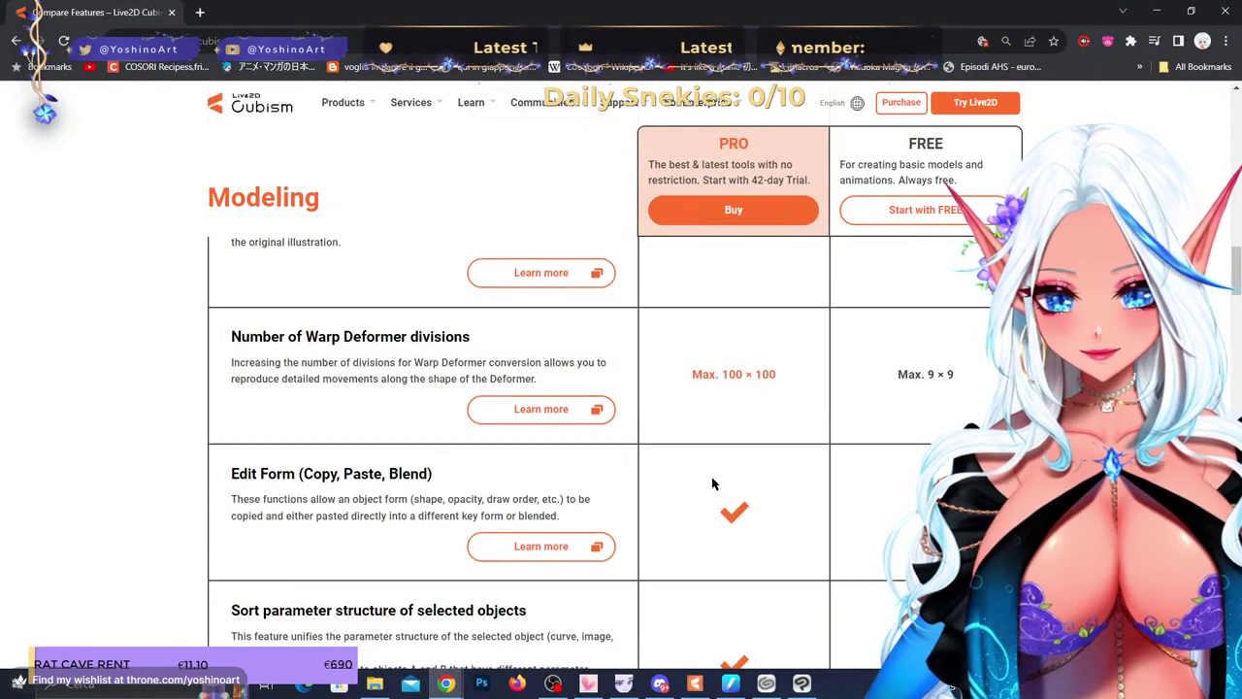
{"action": "scroll", "coordinate": [686, 462], "scroll_direction": "down", "scroll_amount": 1}
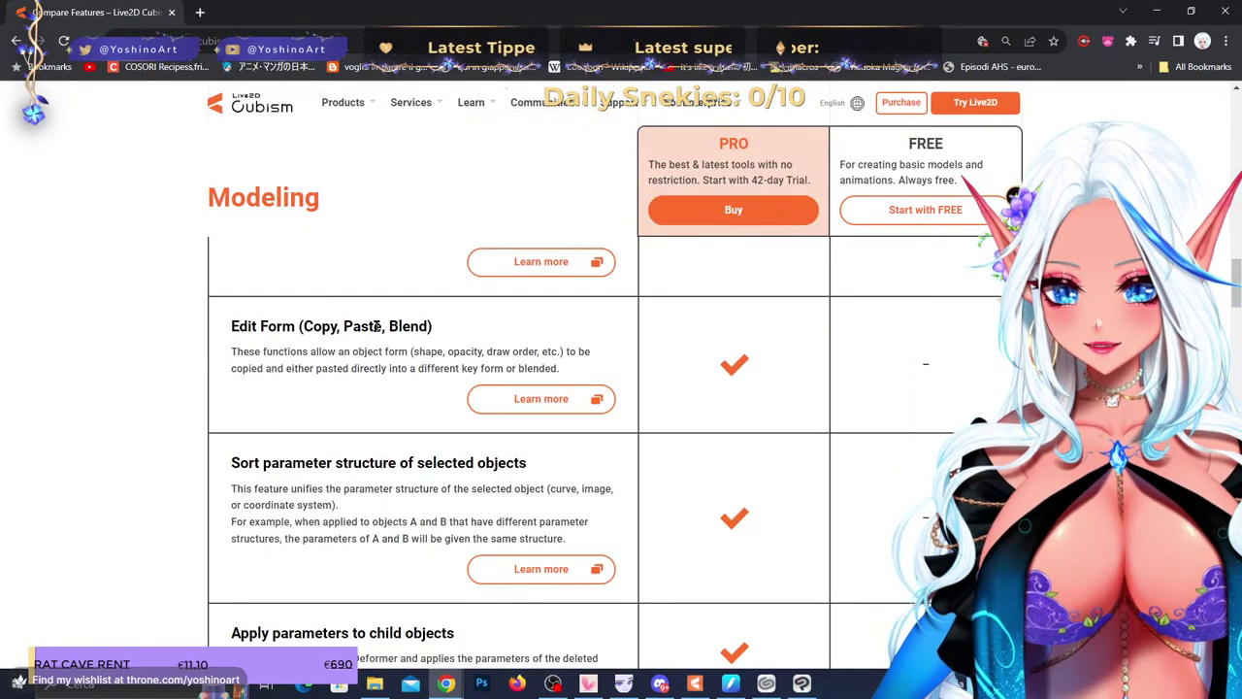
{"action": "left_click_drag", "start_coordinate": [466, 330], "coordinate": [243, 330]}
{"action": "left_click", "coordinate": [479, 347]}
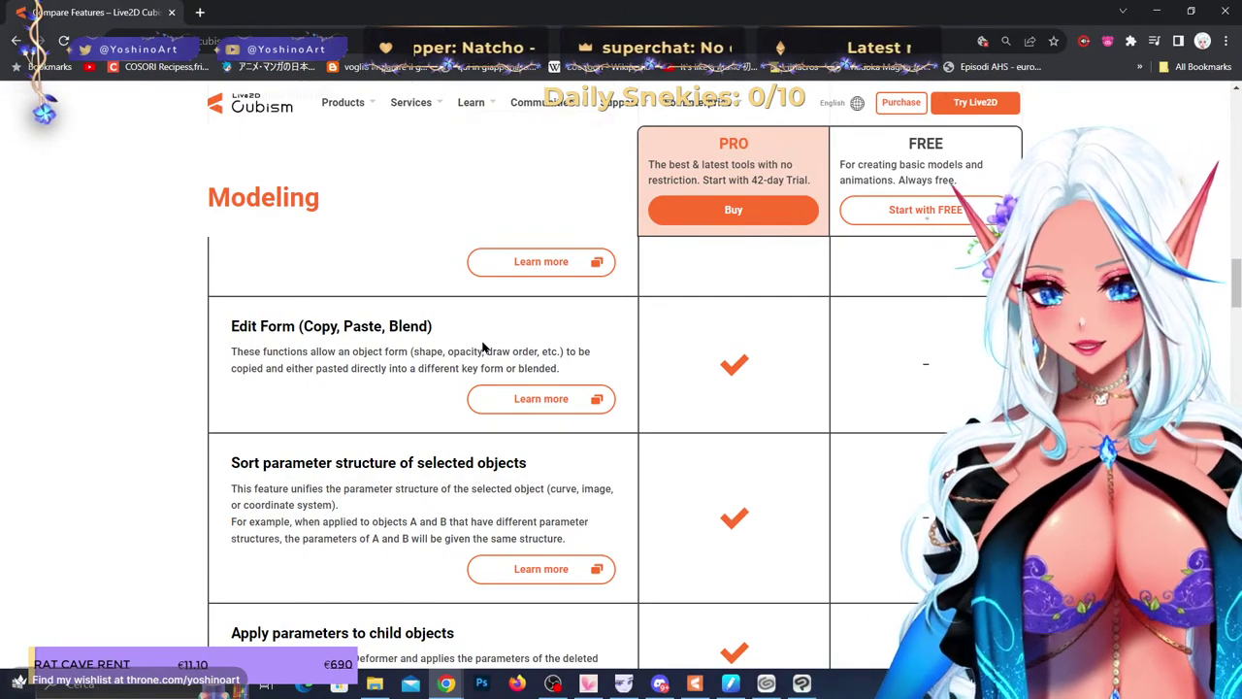
{"action": "scroll", "coordinate": [438, 429], "scroll_direction": "up", "scroll_amount": 2}
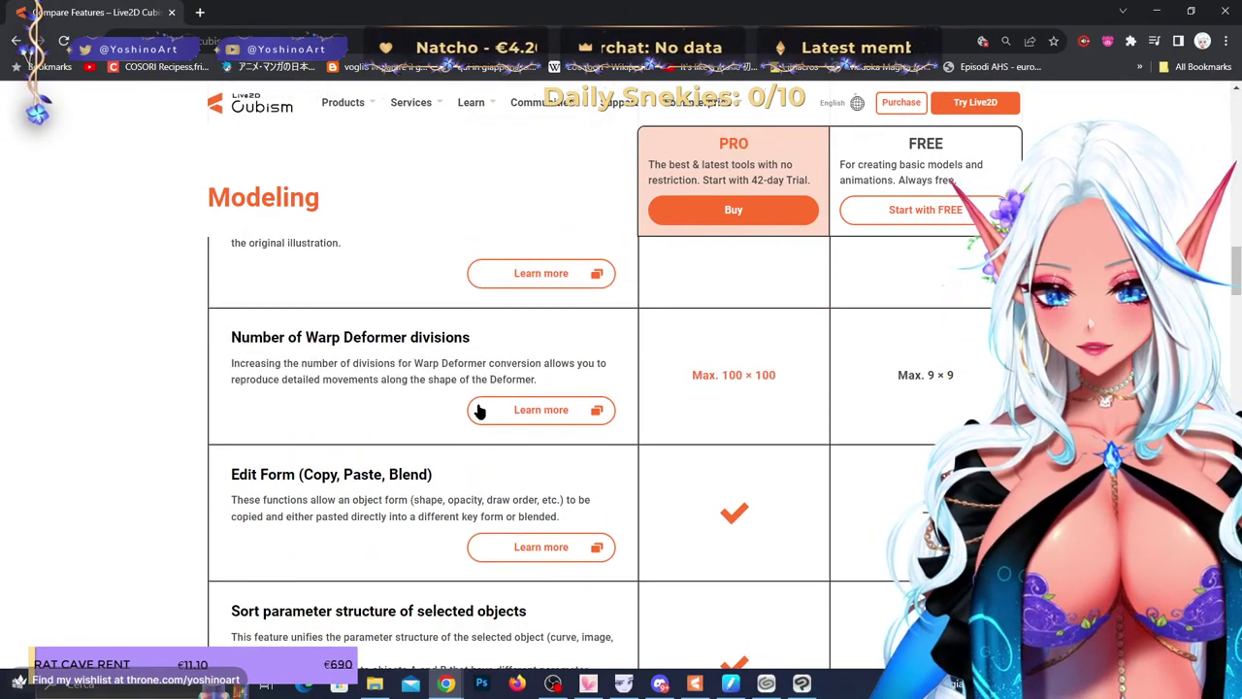
{"action": "left_click_drag", "start_coordinate": [439, 475], "coordinate": [224, 487]}
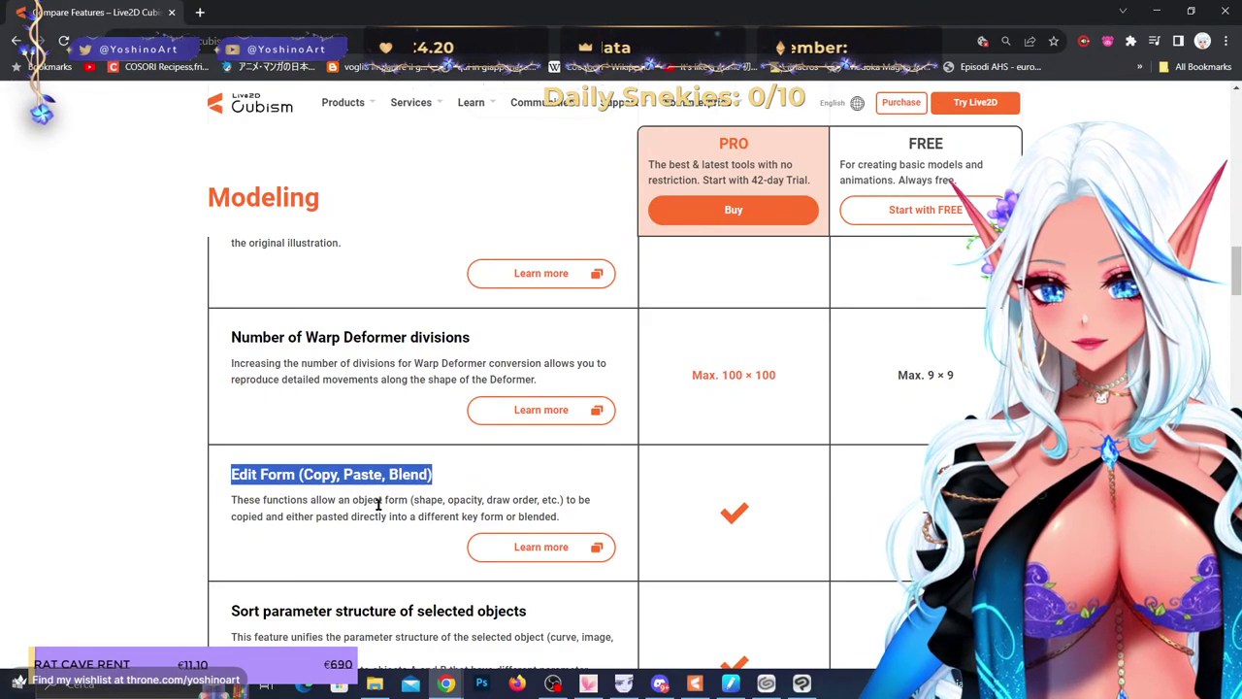
{"action": "scroll", "coordinate": [378, 504], "scroll_direction": "up", "scroll_amount": 2}
{"action": "left_click_drag", "start_coordinate": [485, 490], "coordinate": [220, 492]}
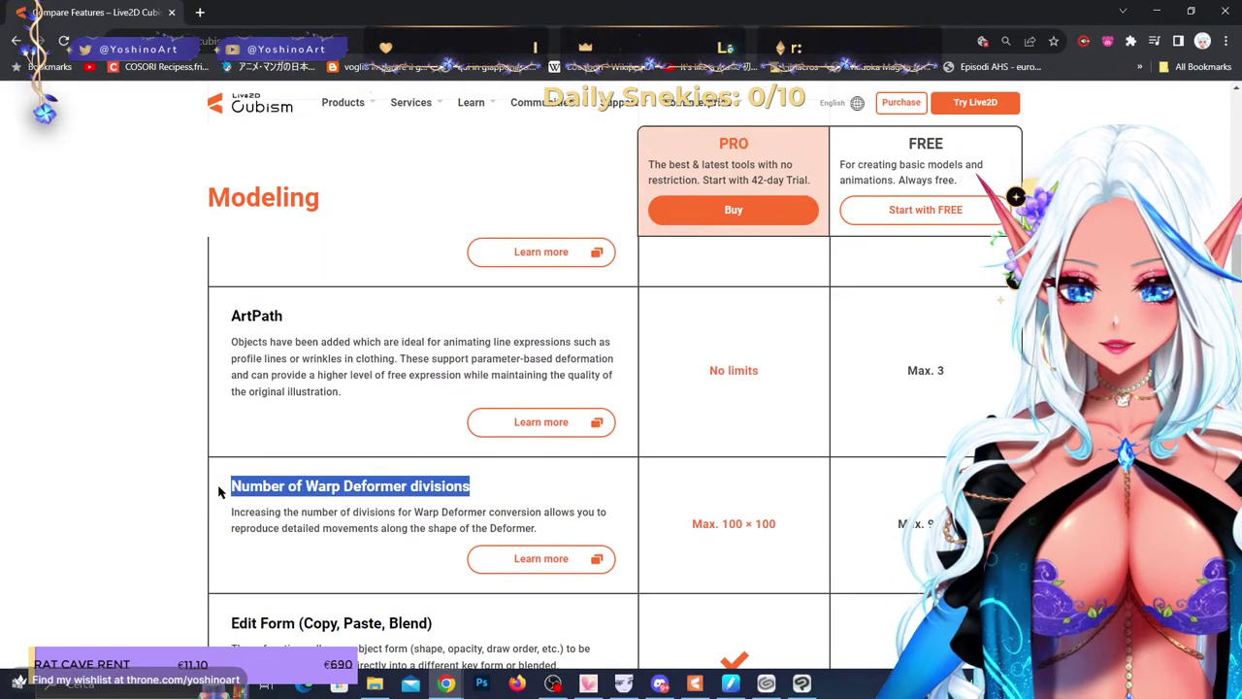
{"action": "left_click_drag", "start_coordinate": [952, 524], "coordinate": [903, 525]}
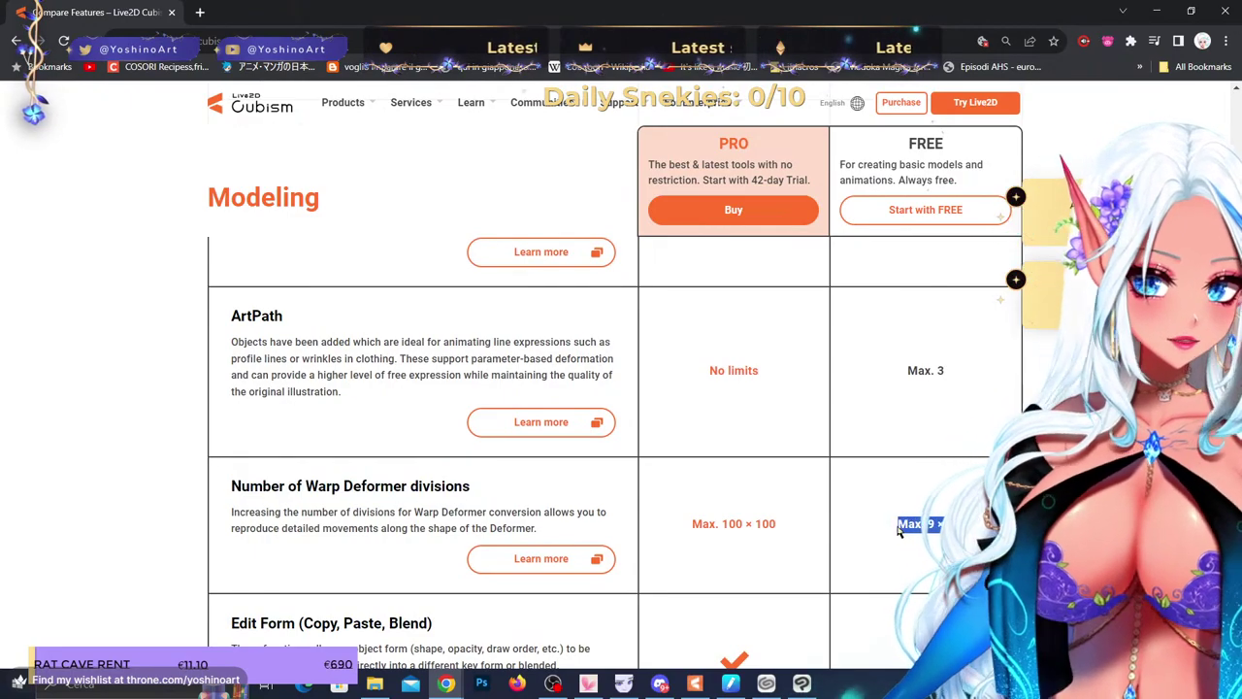
- Recheck the comparison row for the maximum number of deformers, highlighting its heading
{"action": "scroll", "coordinate": [959, 489], "scroll_direction": "up", "scroll_amount": 5}
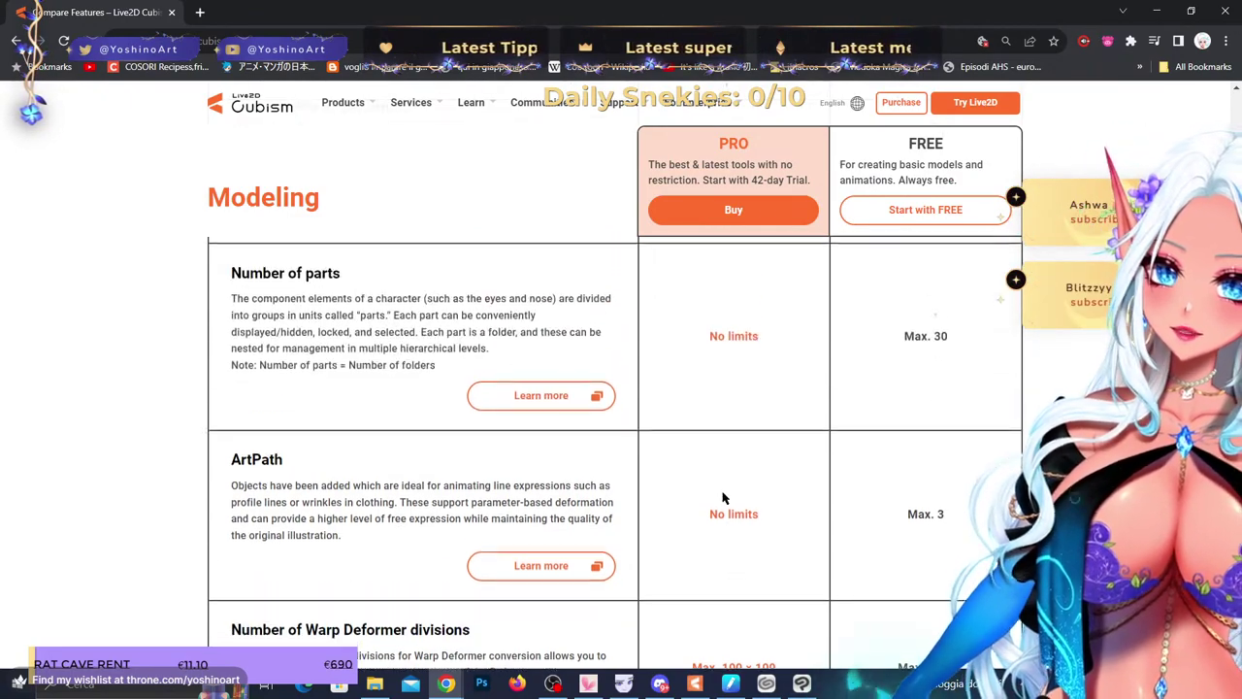
{"action": "scroll", "coordinate": [443, 464], "scroll_direction": "up", "scroll_amount": 1}
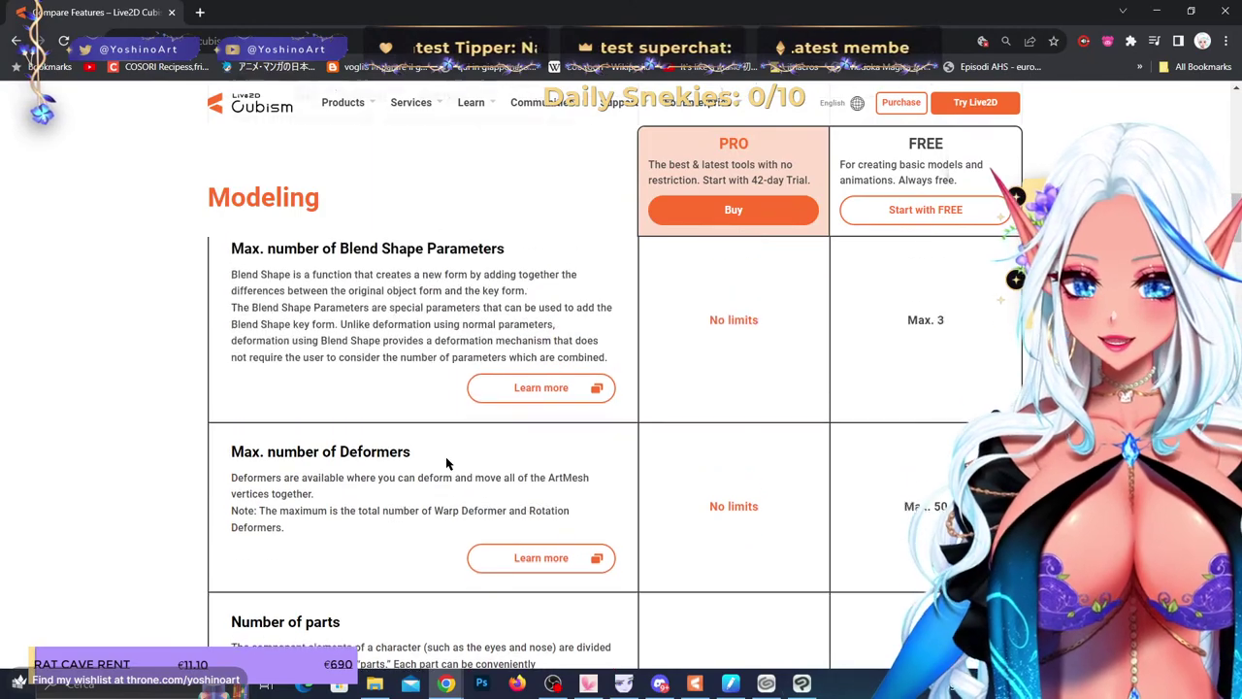
{"action": "left_click_drag", "start_coordinate": [412, 478], "coordinate": [216, 472]}
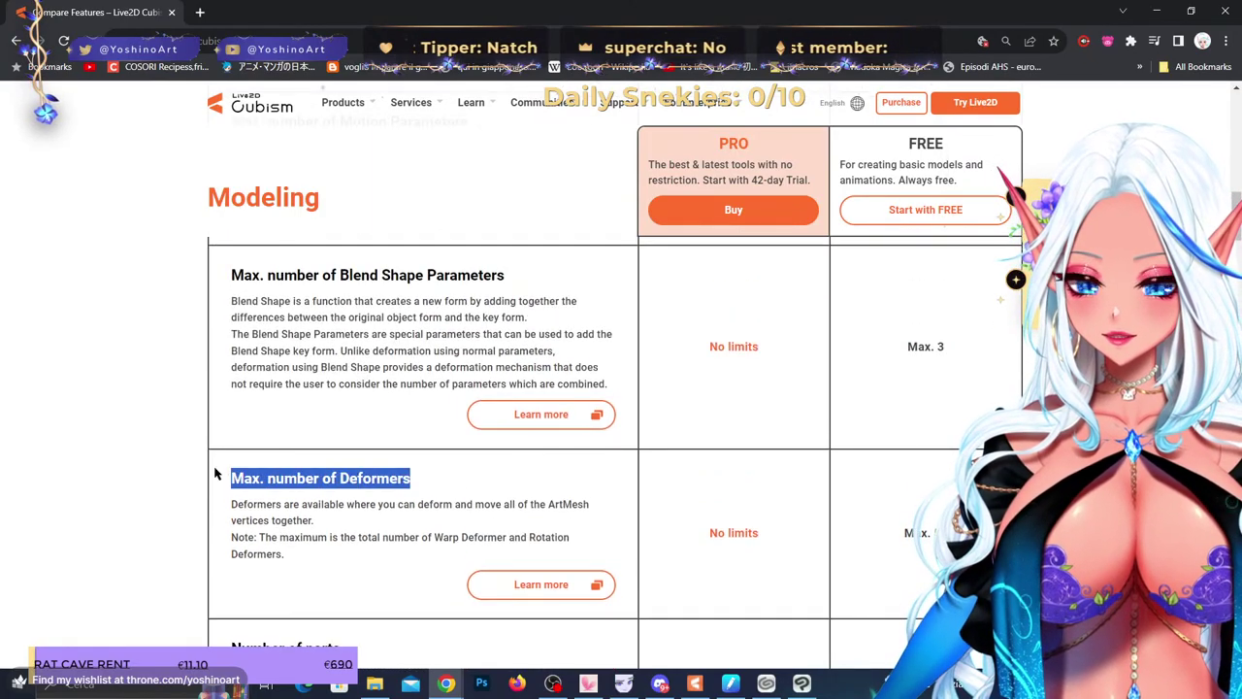
{"action": "left_click", "coordinate": [472, 491]}
{"action": "scroll", "coordinate": [472, 492], "scroll_direction": "up", "scroll_amount": 2}
- Read the further modeling features in the comparison, from Apply parameters to child objects to Focus on selected object
{"action": "scroll", "coordinate": [670, 389], "scroll_direction": "down", "scroll_amount": 10}
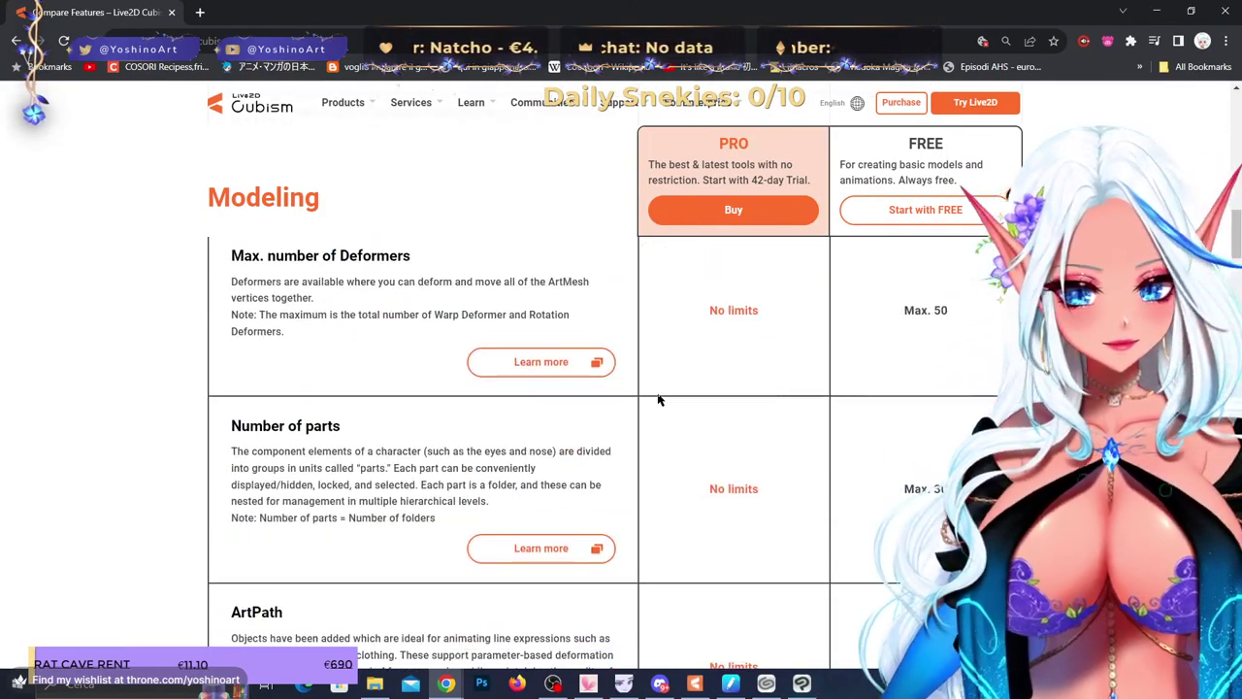
{"action": "scroll", "coordinate": [645, 398], "scroll_direction": "down", "scroll_amount": 1}
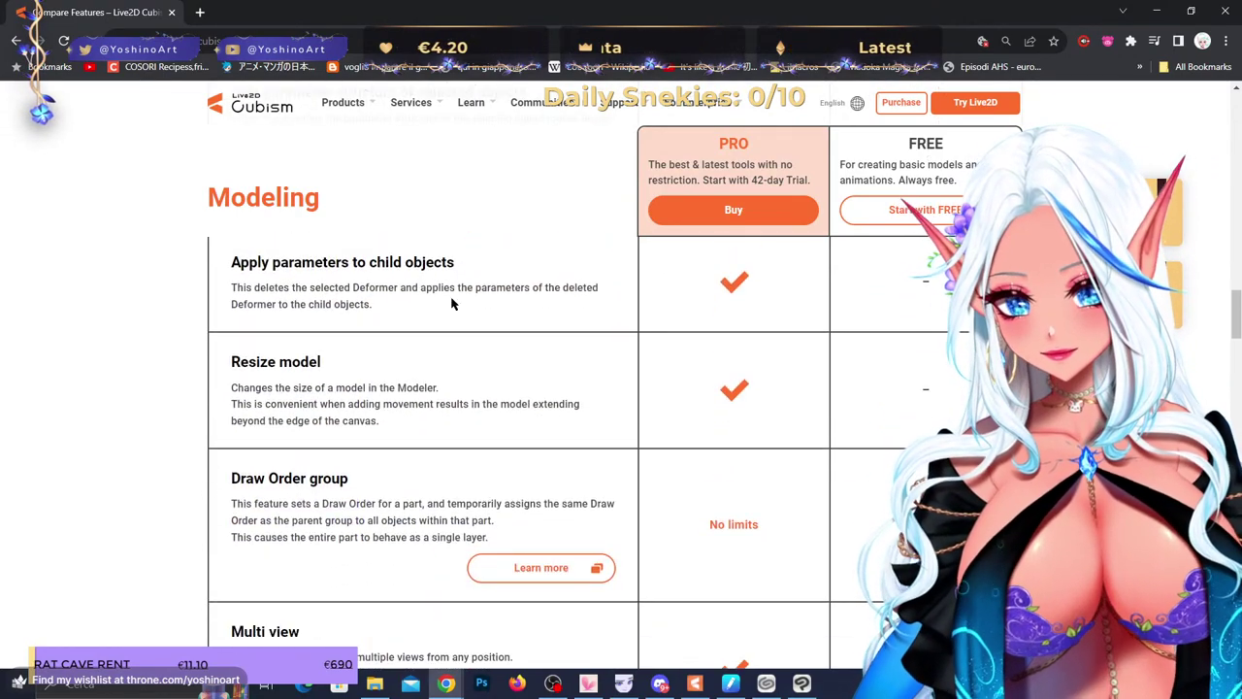
{"action": "scroll", "coordinate": [403, 308], "scroll_direction": "up", "scroll_amount": 1}
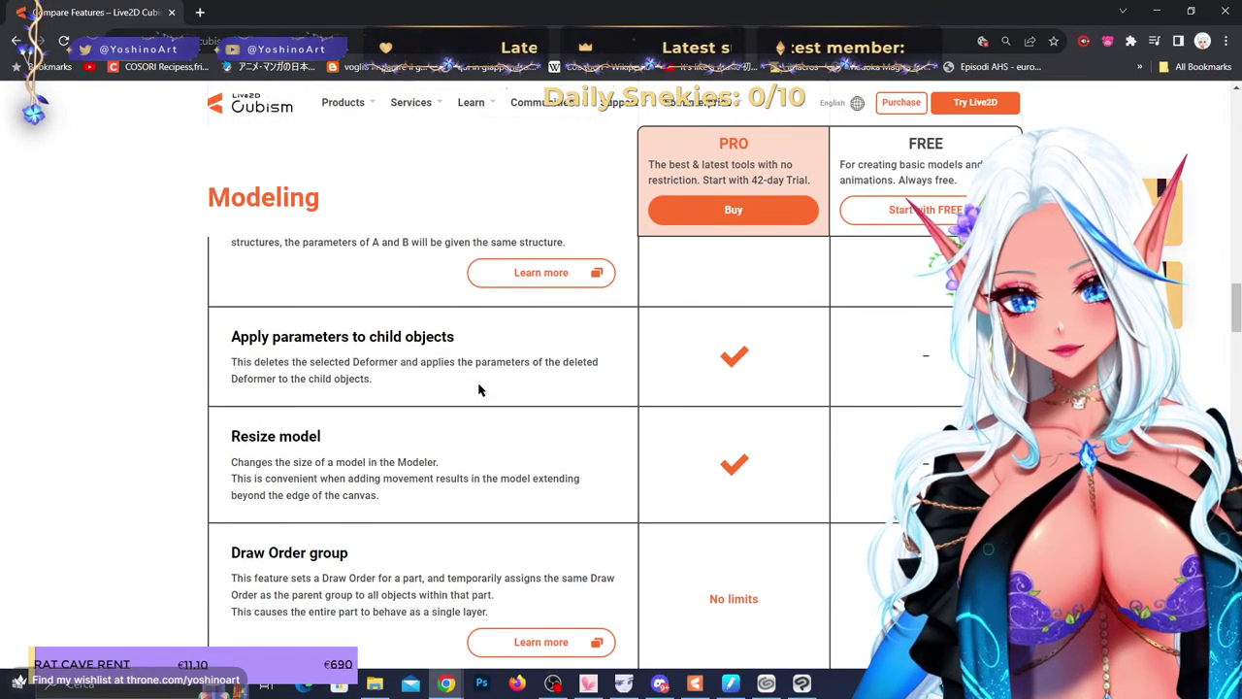
{"action": "scroll", "coordinate": [437, 396], "scroll_direction": "down", "scroll_amount": 3}
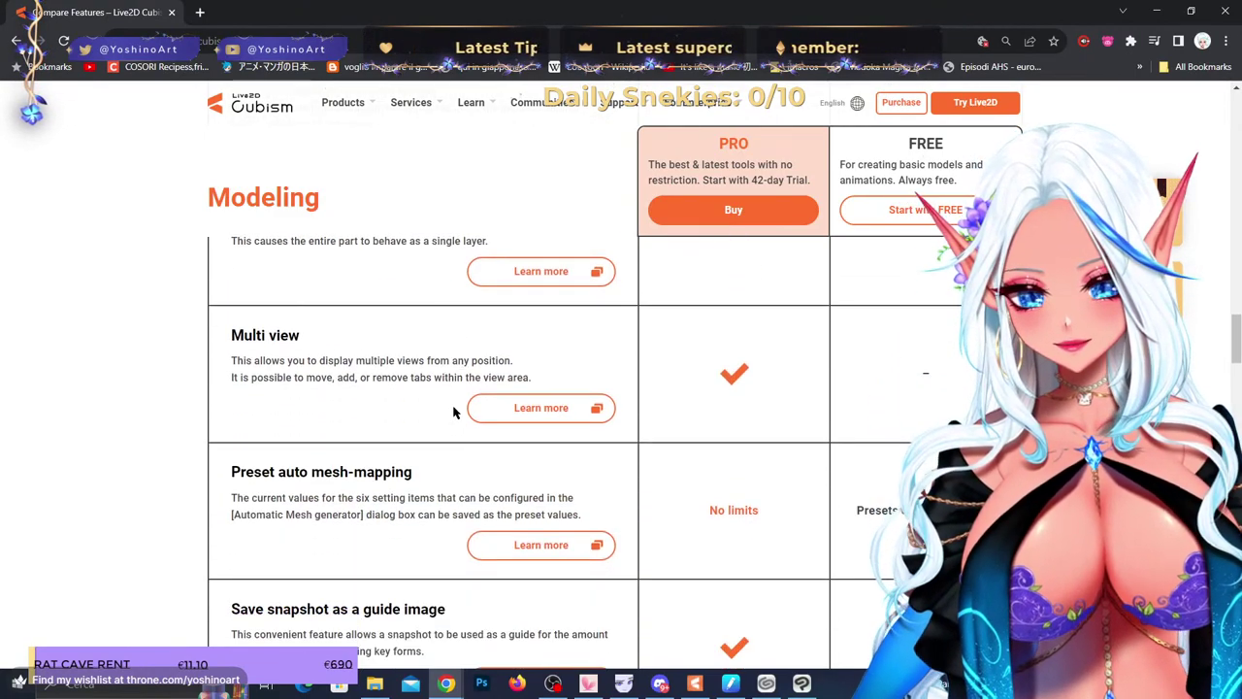
{"action": "scroll", "coordinate": [453, 413], "scroll_direction": "down", "scroll_amount": 1}
{"action": "scroll", "coordinate": [454, 412], "scroll_direction": "down", "scroll_amount": 1}
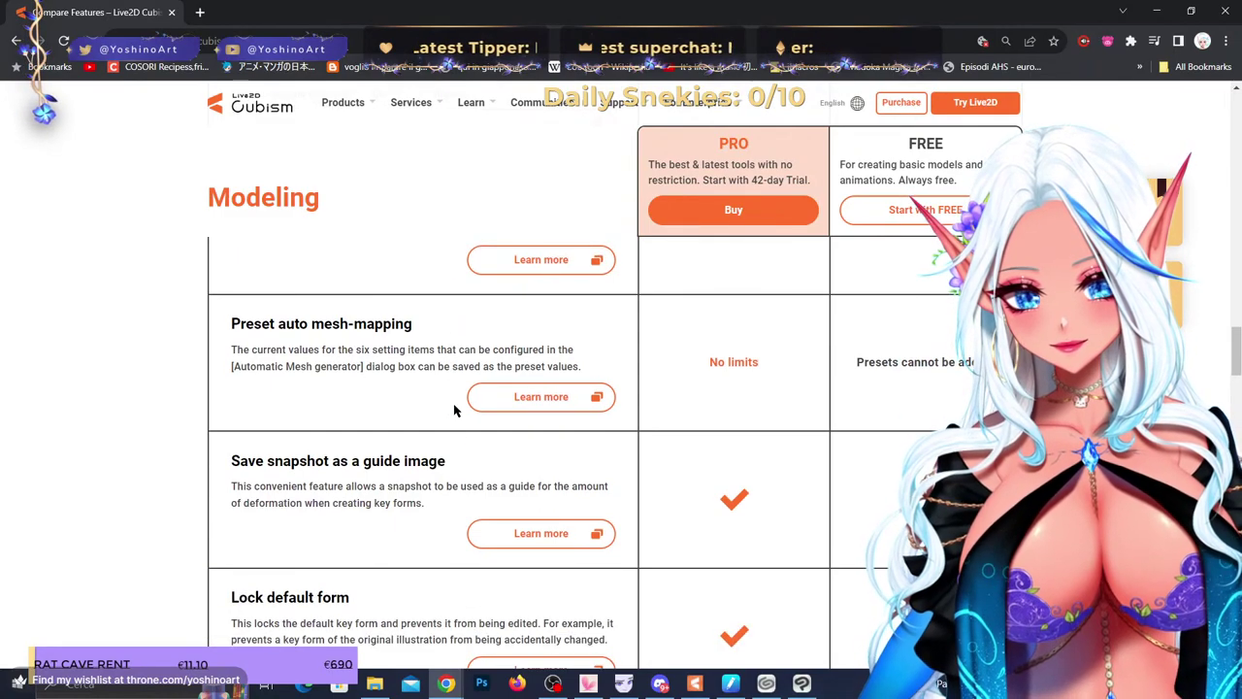
{"action": "scroll", "coordinate": [456, 330], "scroll_direction": "down", "scroll_amount": 3}
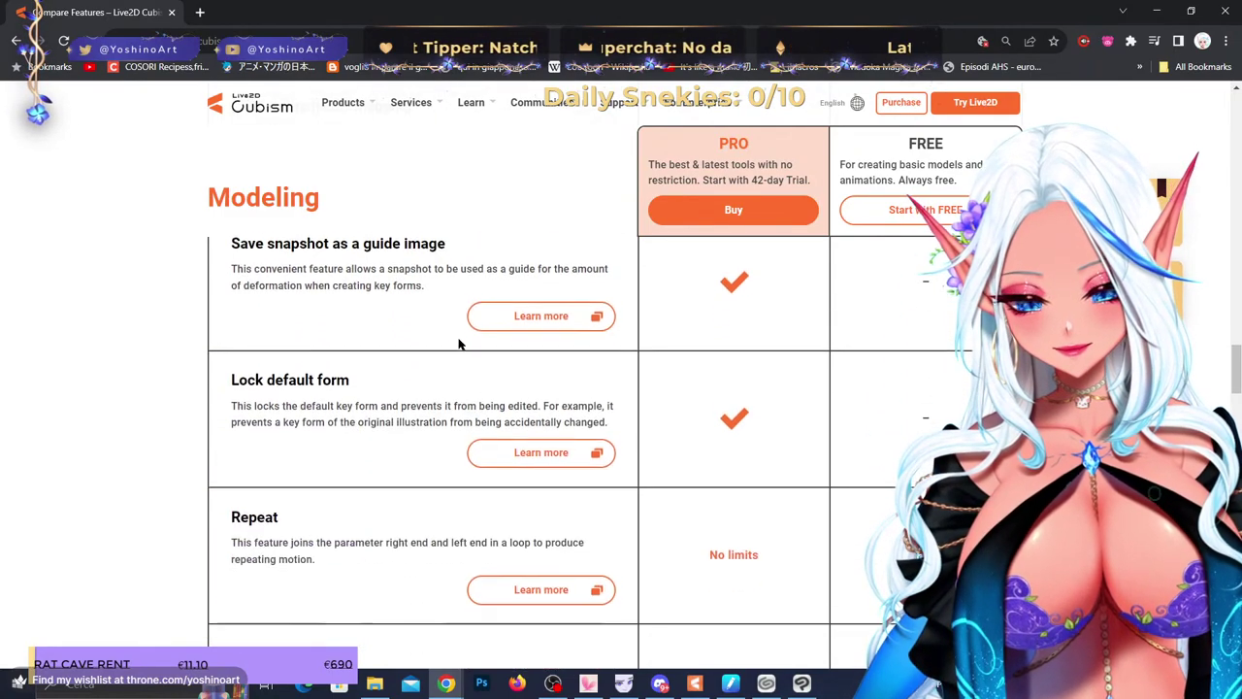
{"action": "scroll", "coordinate": [462, 344], "scroll_direction": "down", "scroll_amount": 2}
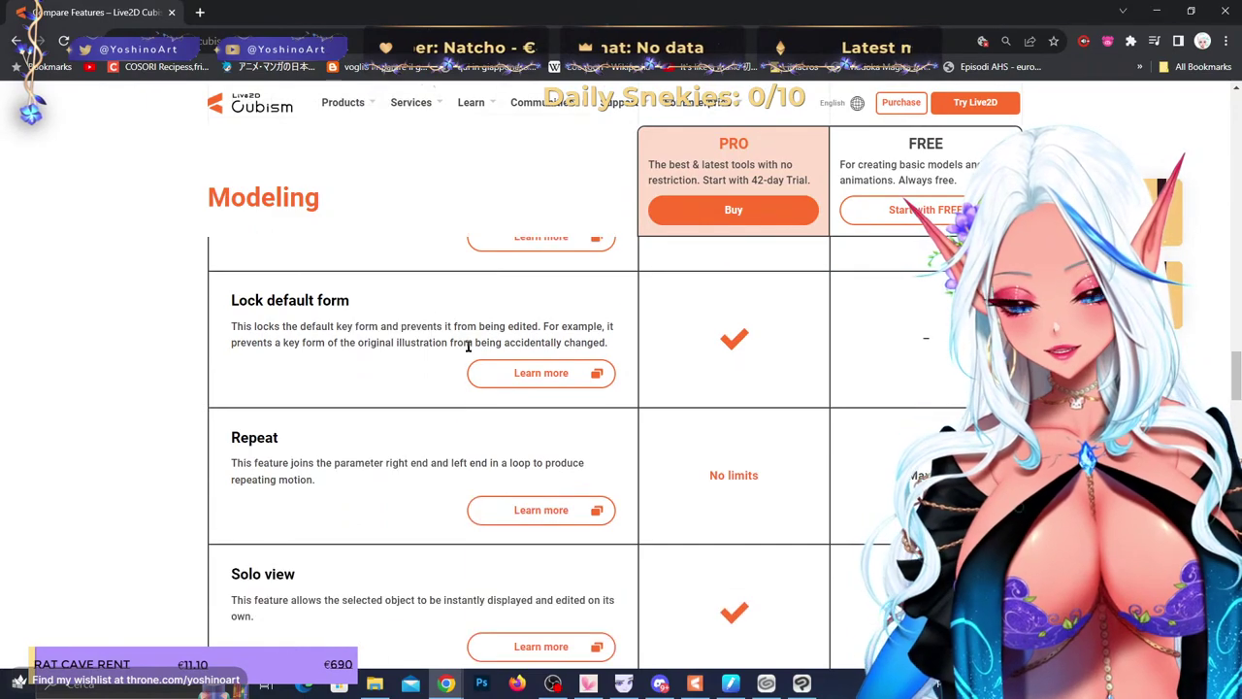
{"action": "scroll", "coordinate": [444, 402], "scroll_direction": "down", "scroll_amount": 2}
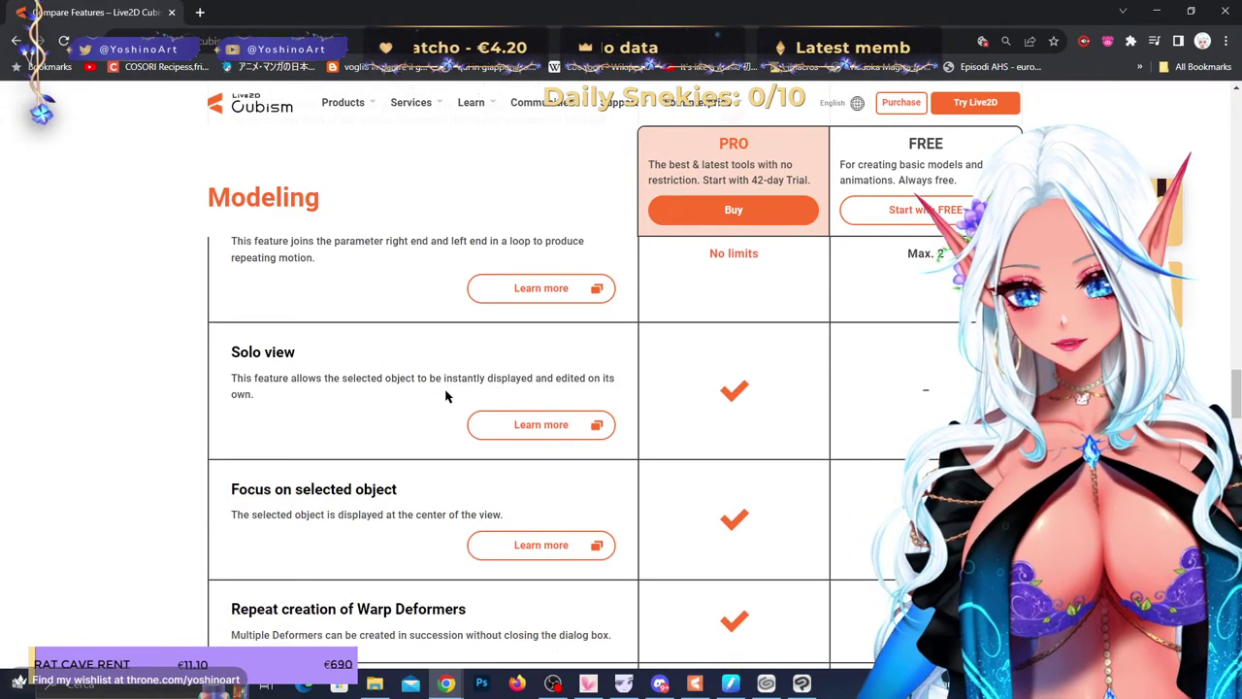
- Examine the modeling comparison rows from Focus on selected object through Copy & paste of mesh to CSV import/export and Extension Interpolation
{"action": "scroll", "coordinate": [446, 393], "scroll_direction": "down", "scroll_amount": 2}
{"action": "scroll", "coordinate": [447, 391], "scroll_direction": "down", "scroll_amount": 2}
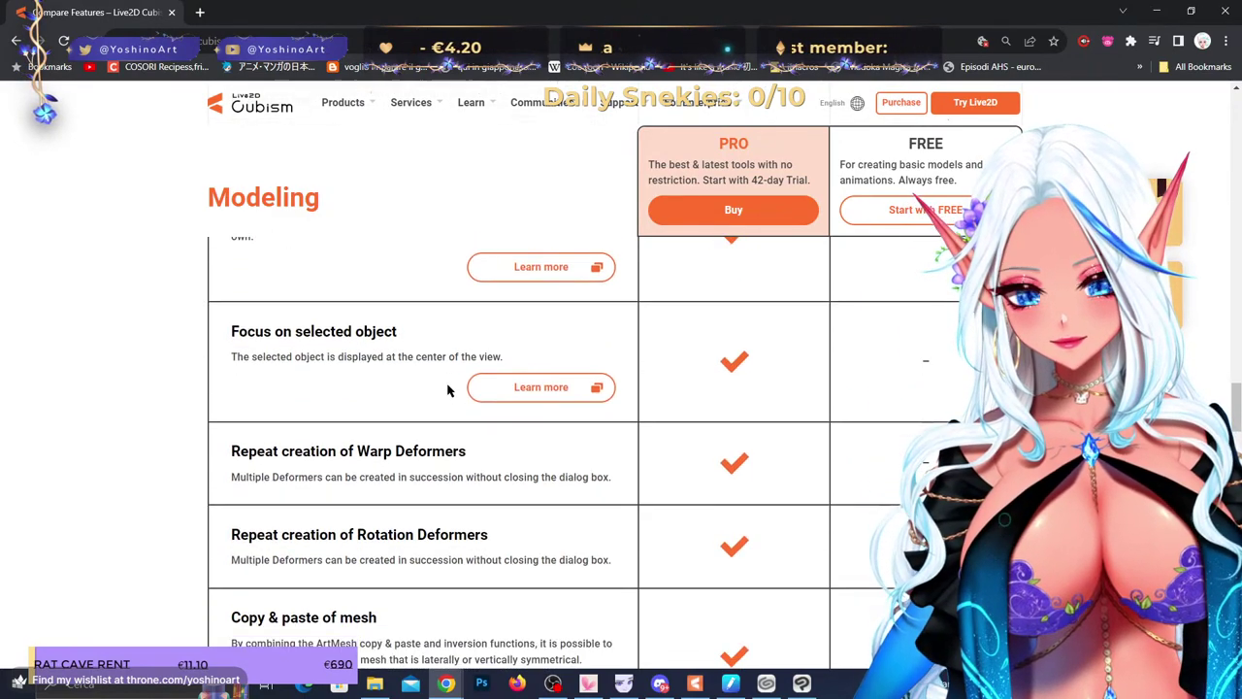
{"action": "scroll", "coordinate": [449, 388], "scroll_direction": "down", "scroll_amount": 2}
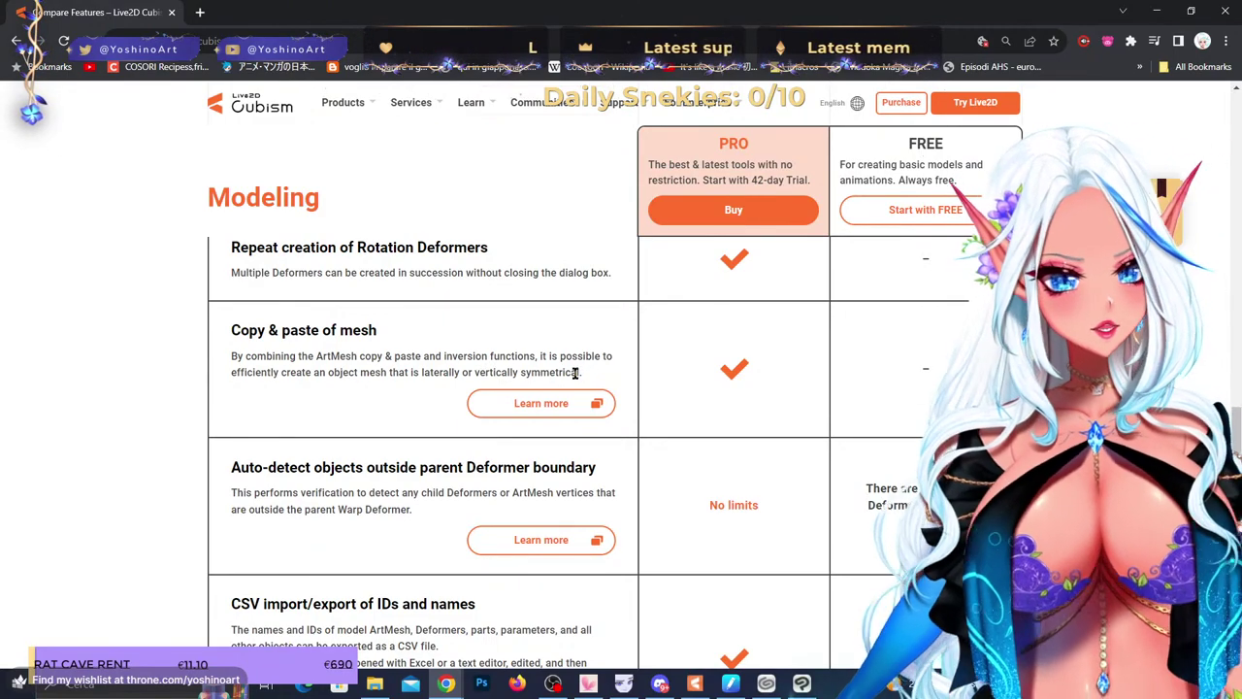
{"action": "scroll", "coordinate": [424, 415], "scroll_direction": "down", "scroll_amount": 2}
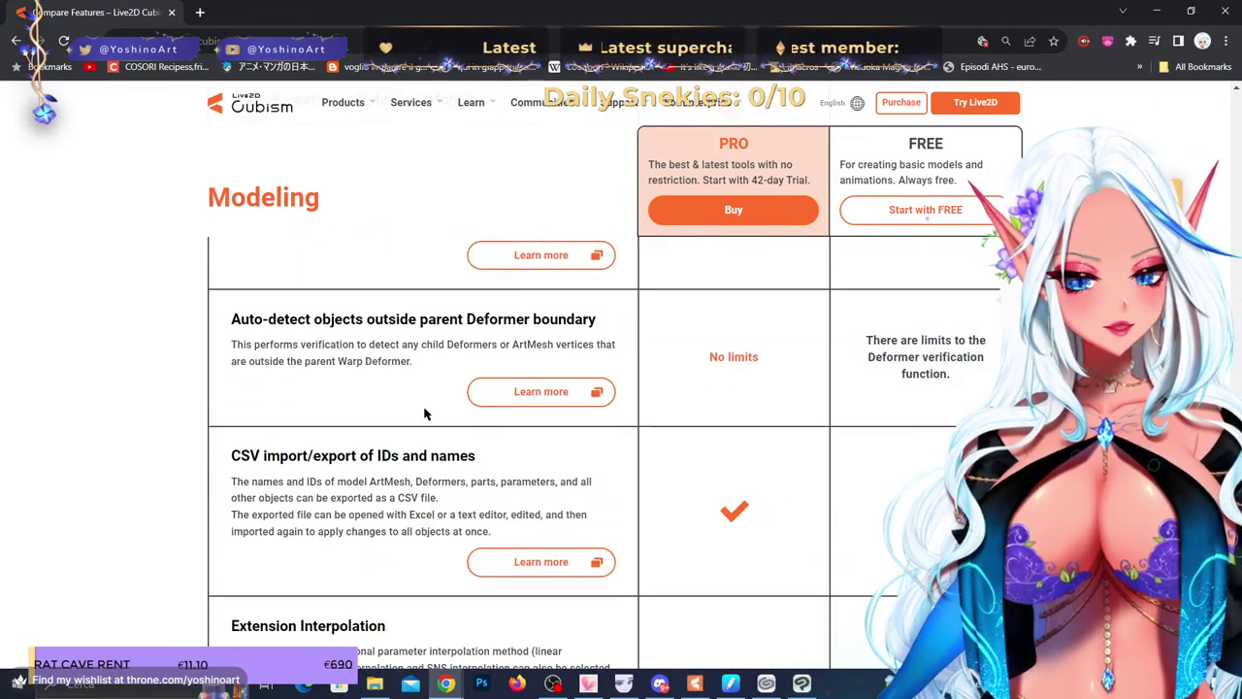
{"action": "scroll", "coordinate": [424, 414], "scroll_direction": "down", "scroll_amount": 2}
{"action": "scroll", "coordinate": [382, 453], "scroll_direction": "up", "scroll_amount": 4}
- Open the store page for buying Cubism PRO and examine the monthly, annual and 3-year indie plan prices
{"action": "left_click", "coordinate": [735, 211]}
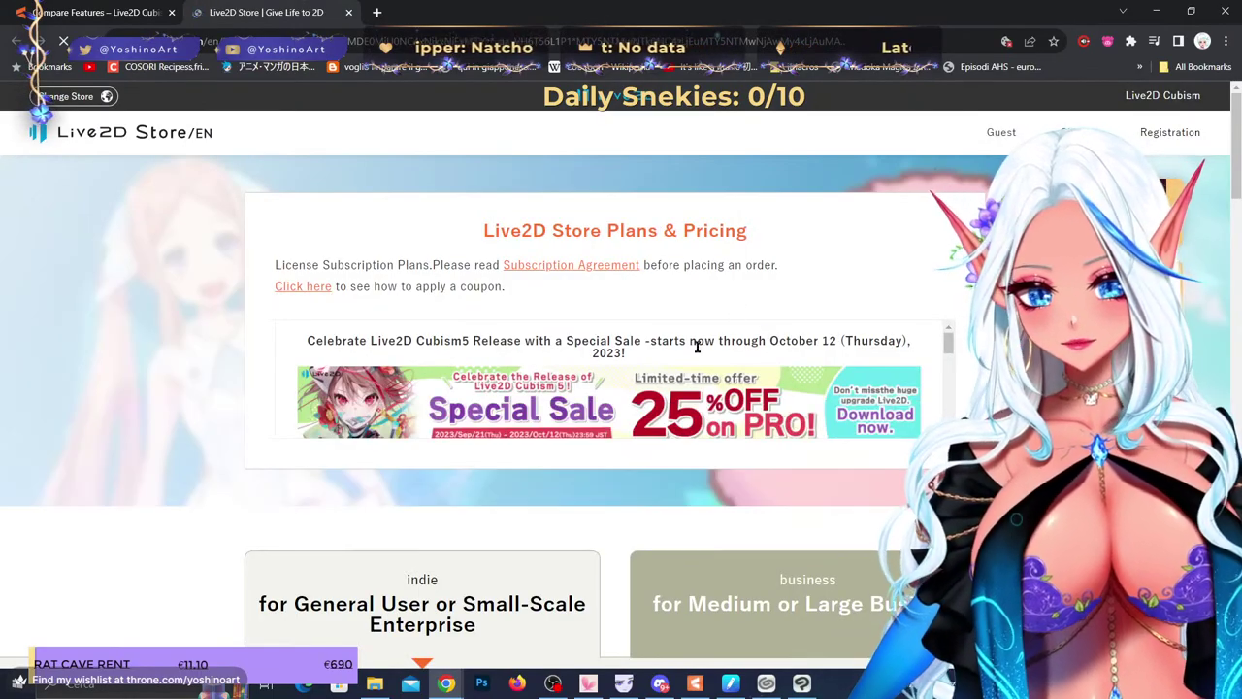
{"action": "scroll", "coordinate": [610, 393], "scroll_direction": "down", "scroll_amount": 2}
{"action": "scroll", "coordinate": [610, 393], "scroll_direction": "down", "scroll_amount": 3}
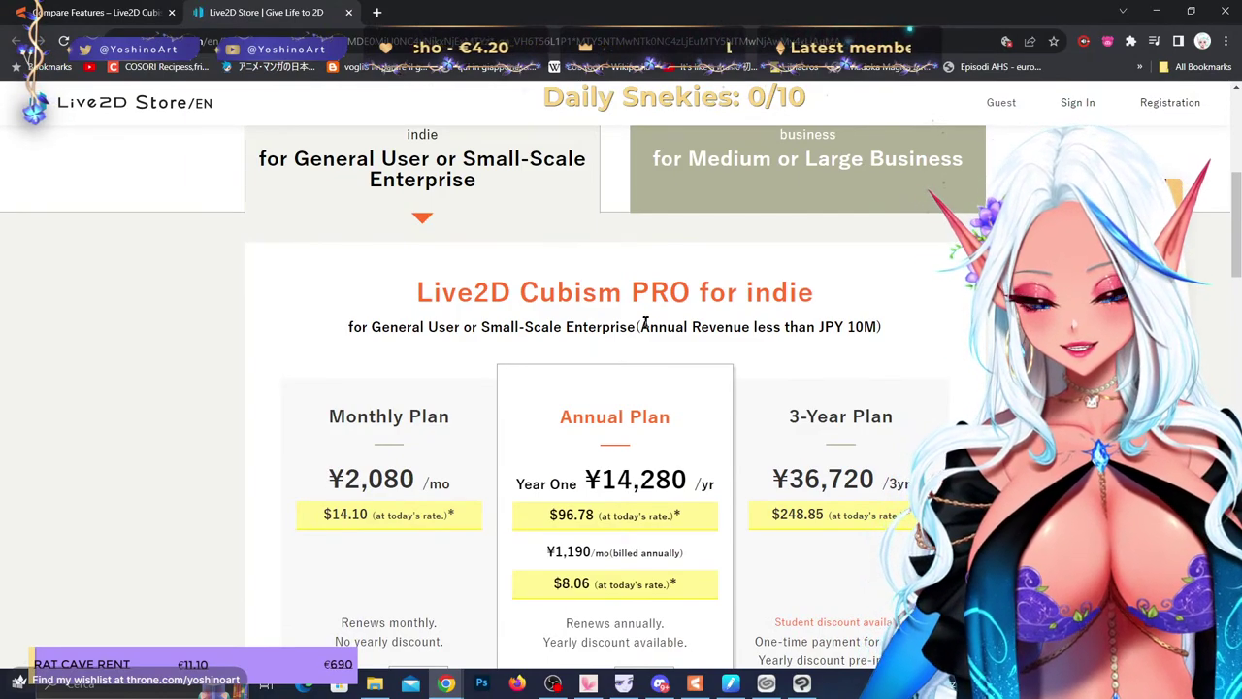
{"action": "scroll", "coordinate": [669, 275], "scroll_direction": "down", "scroll_amount": 1}
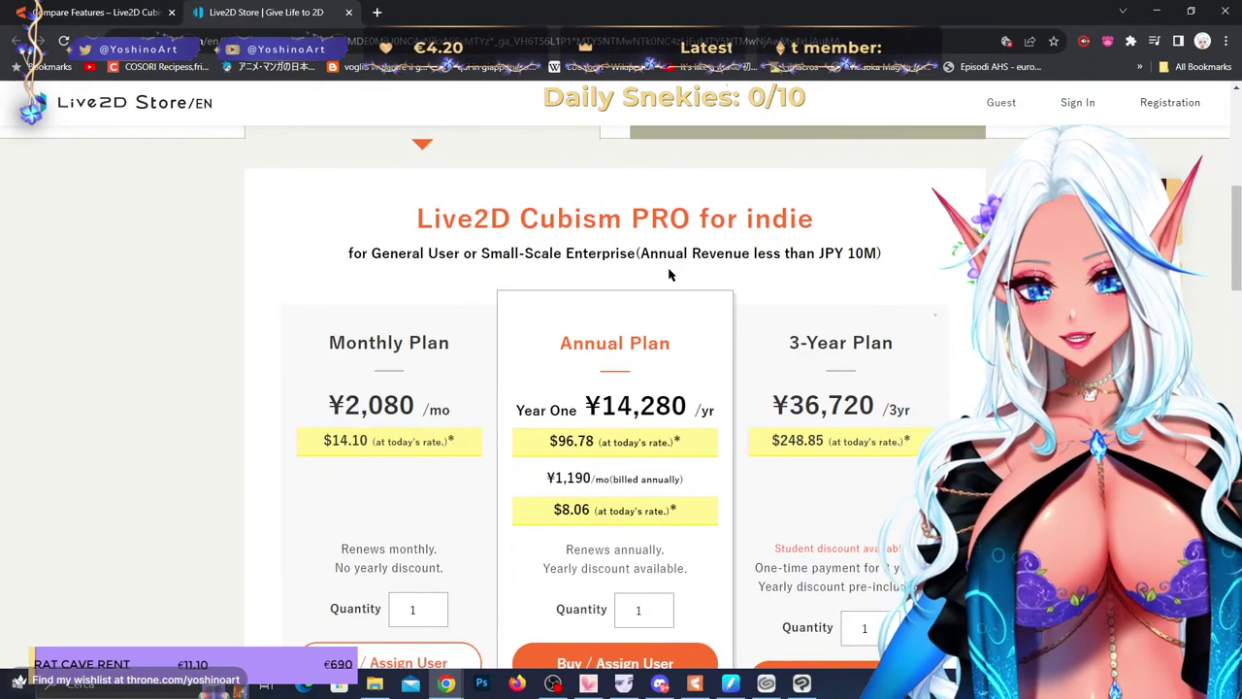